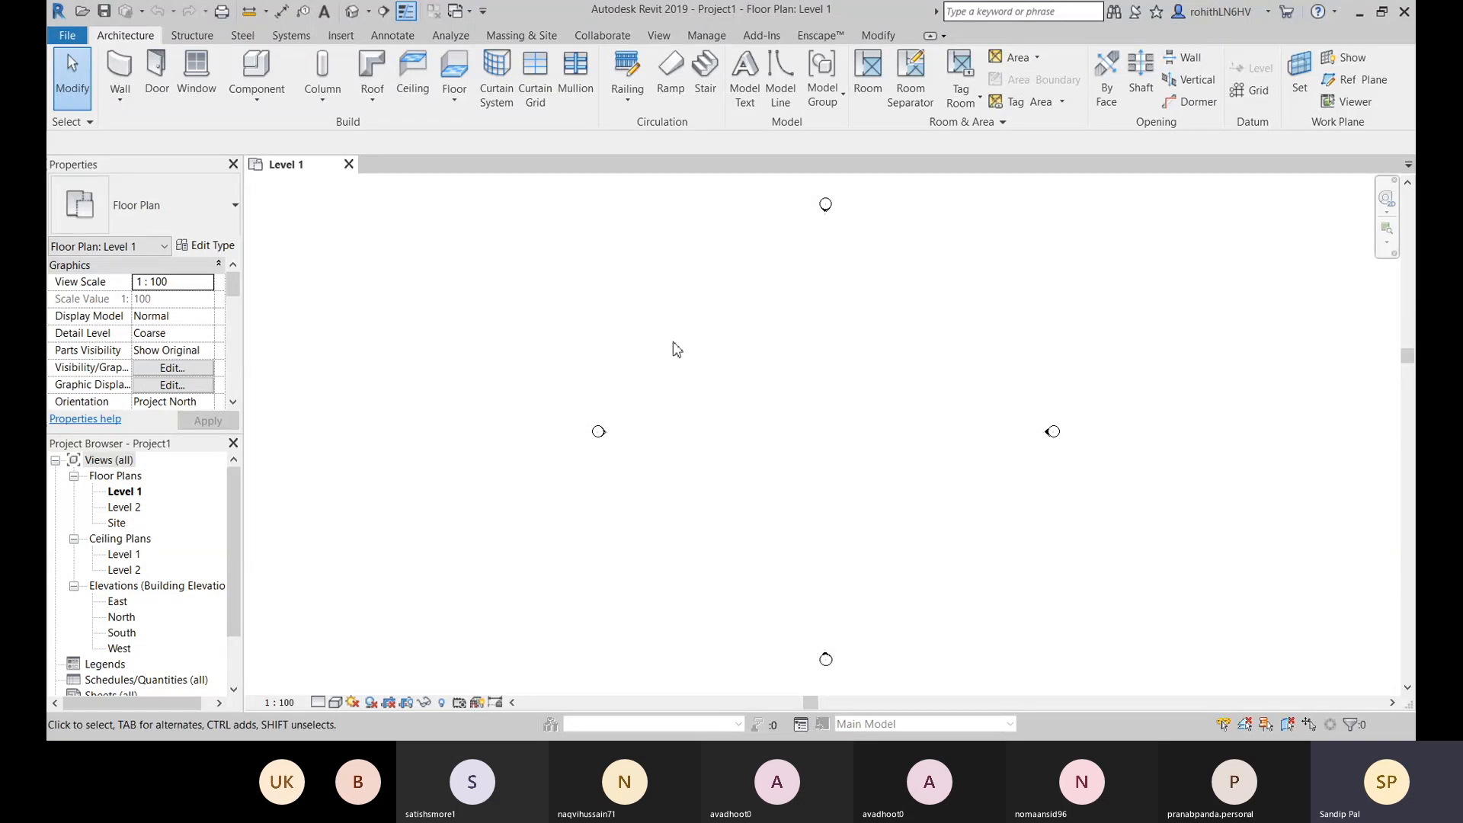
Step: Open the default 3D view of the project
click(352, 11)
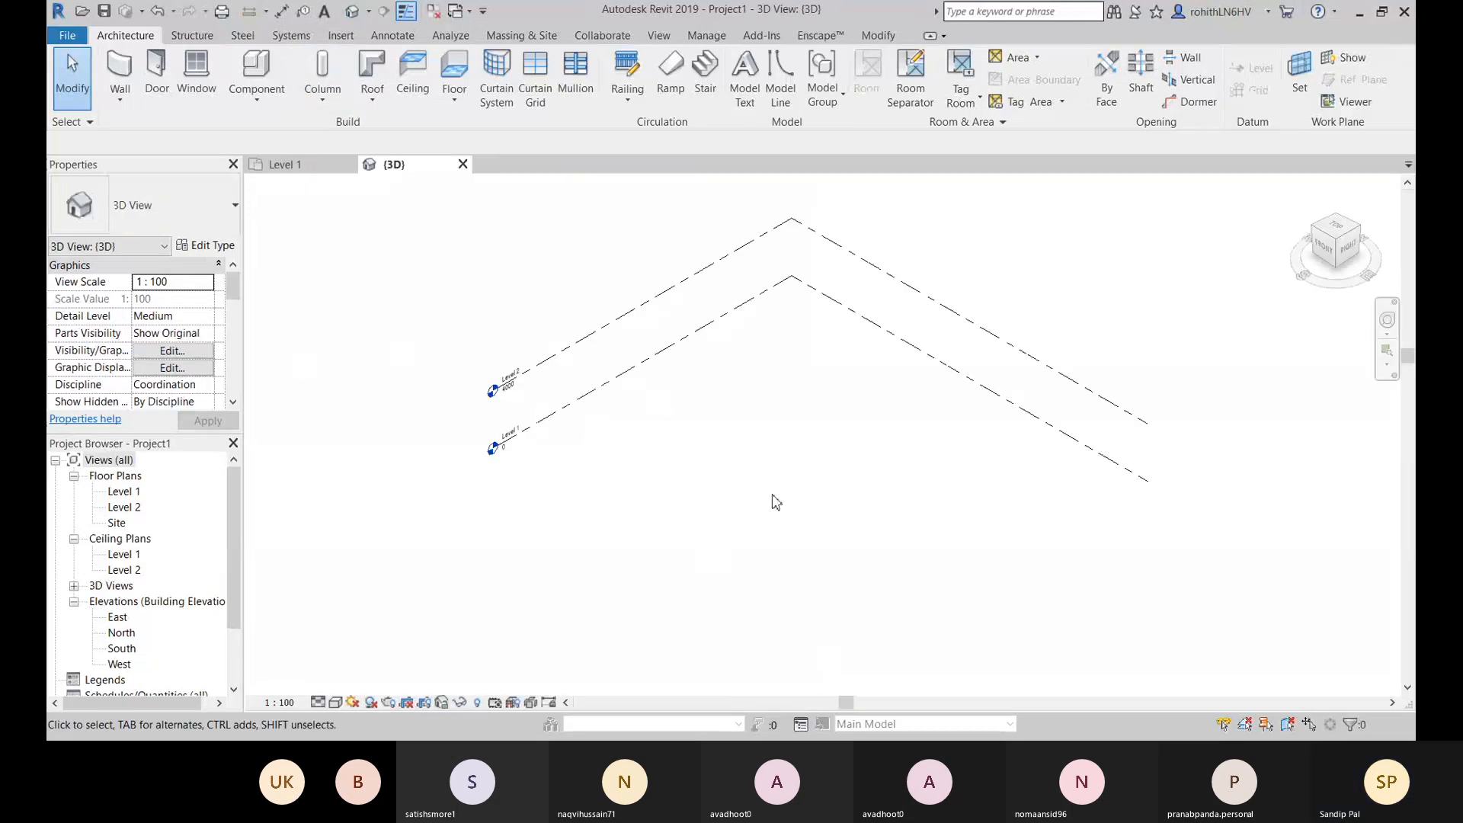
scroll(483, 456, up, 2)
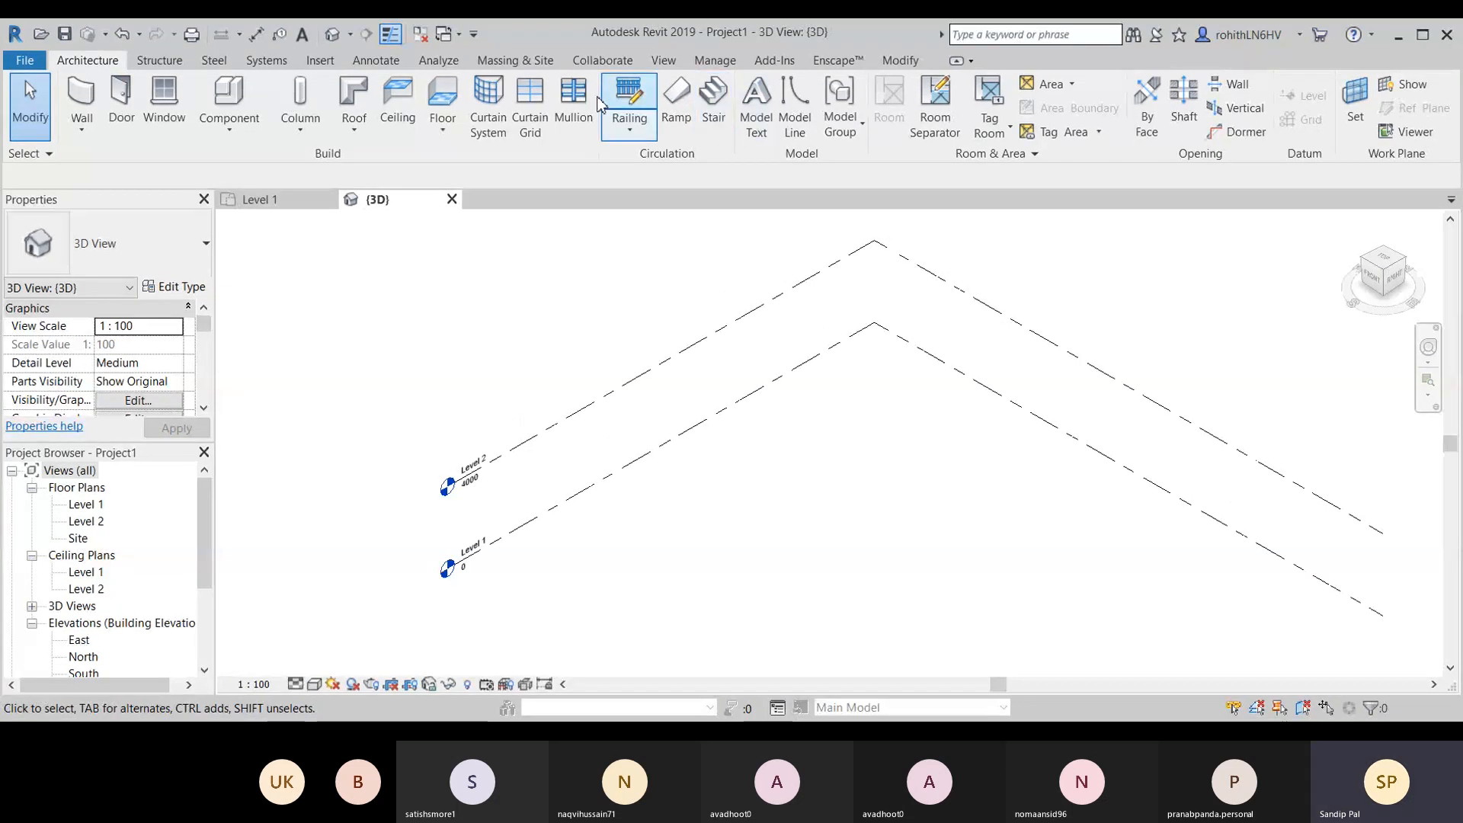
Step: Turn the display of the ViewCube and the navigation bar off and back on
click(669, 64)
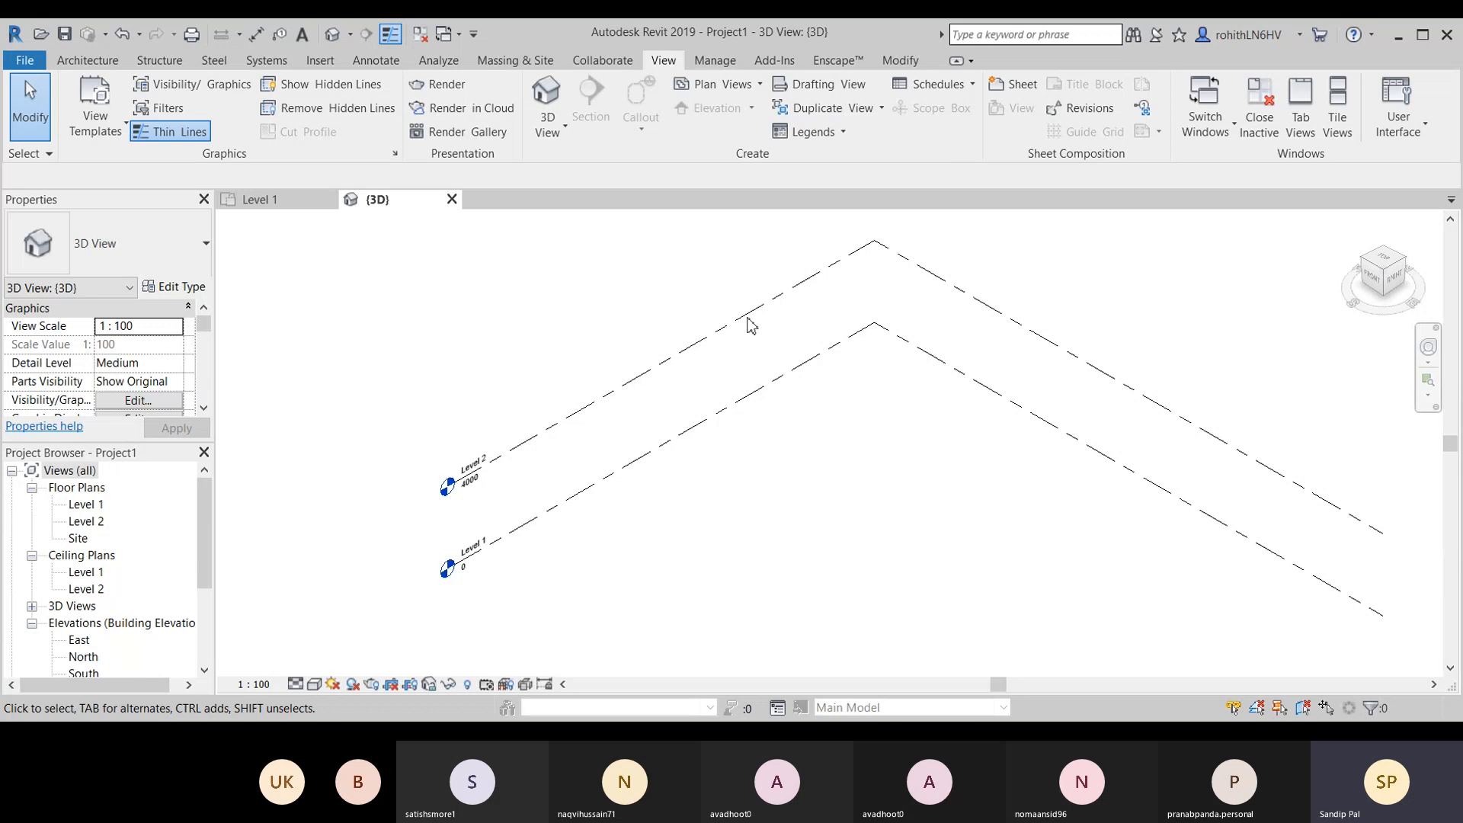
click(1398, 107)
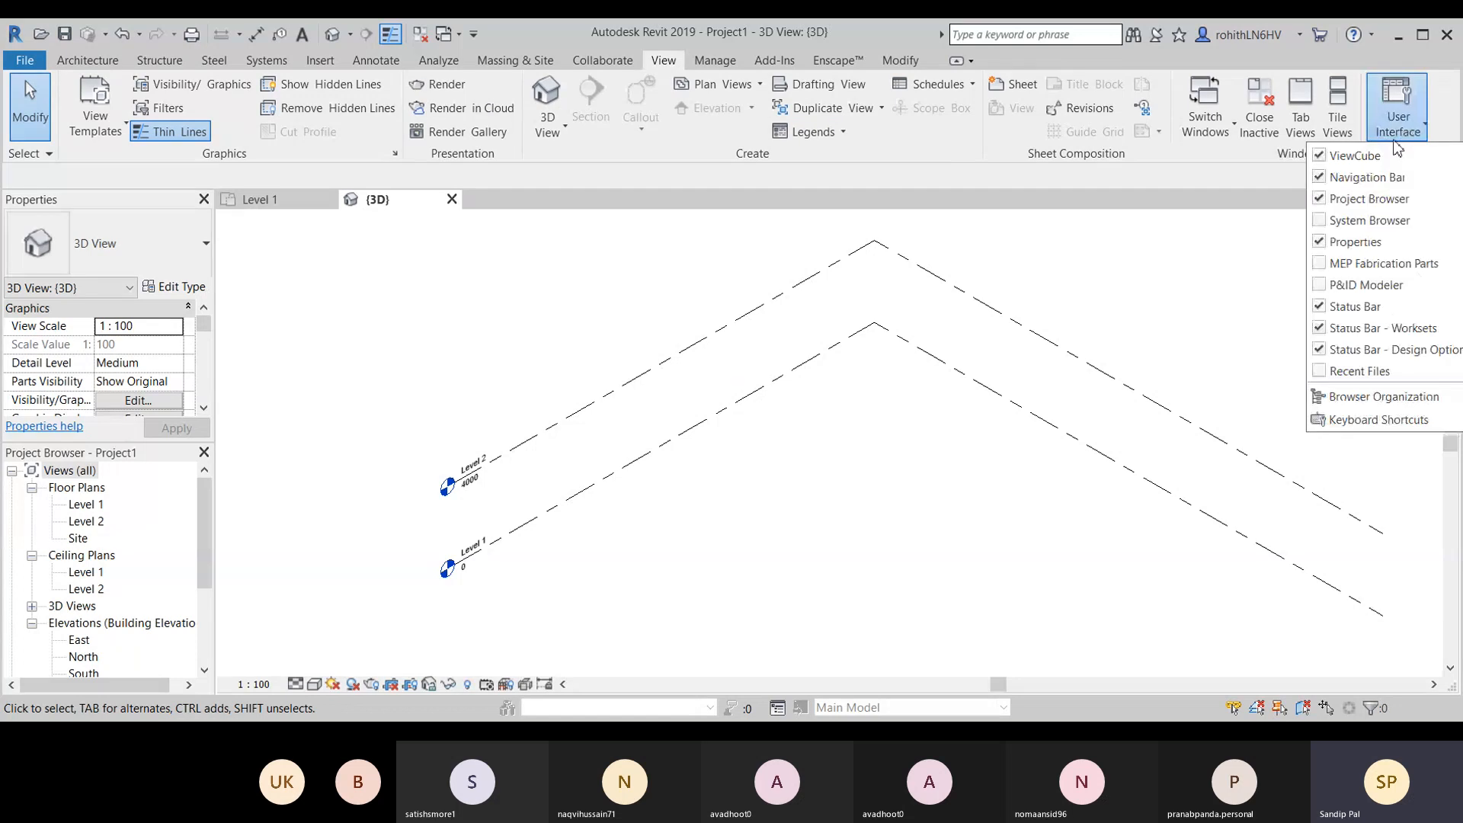
click(1323, 156)
click(1398, 111)
click(1323, 156)
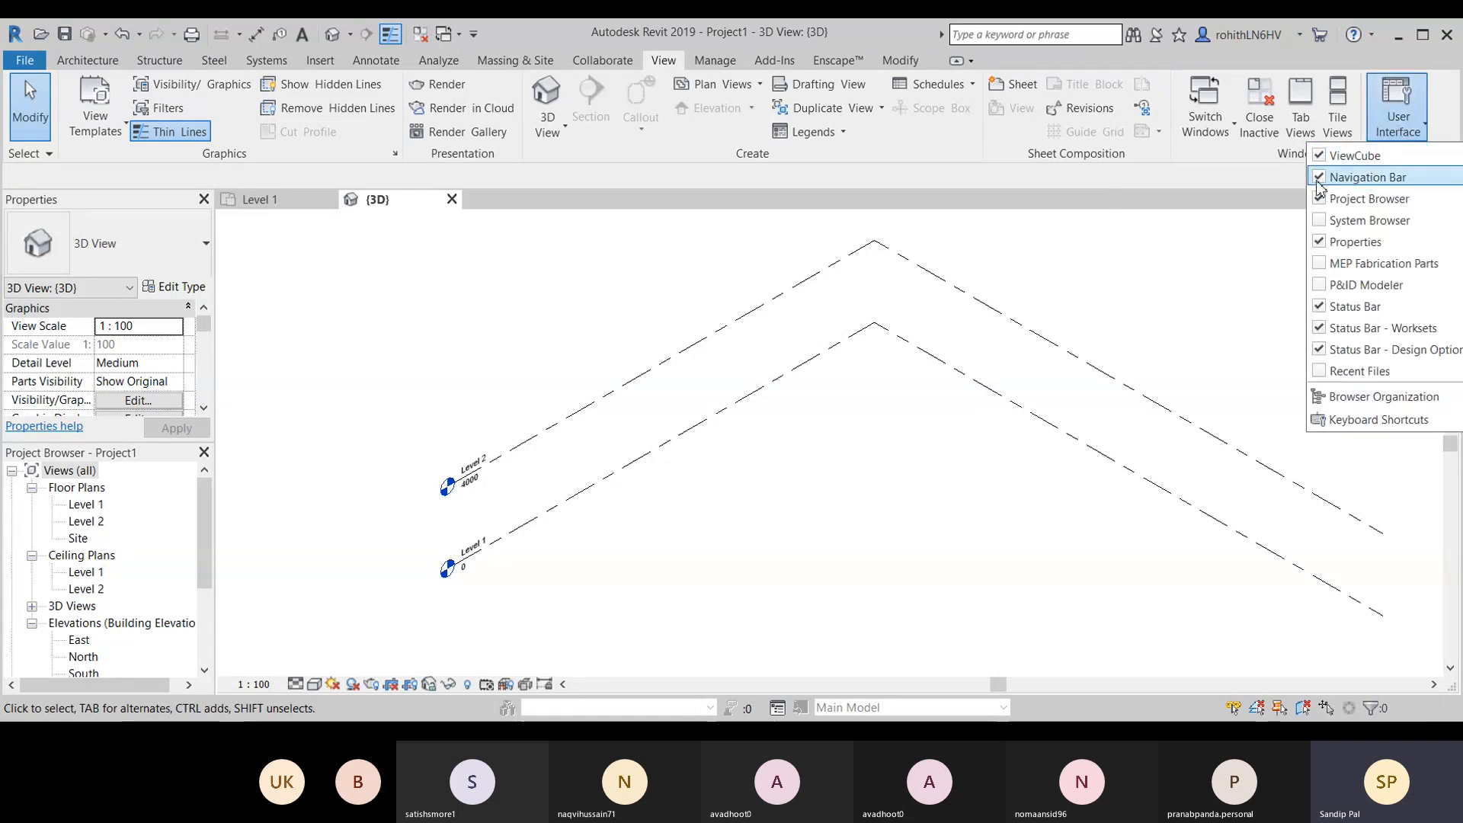
click(1319, 178)
click(1403, 126)
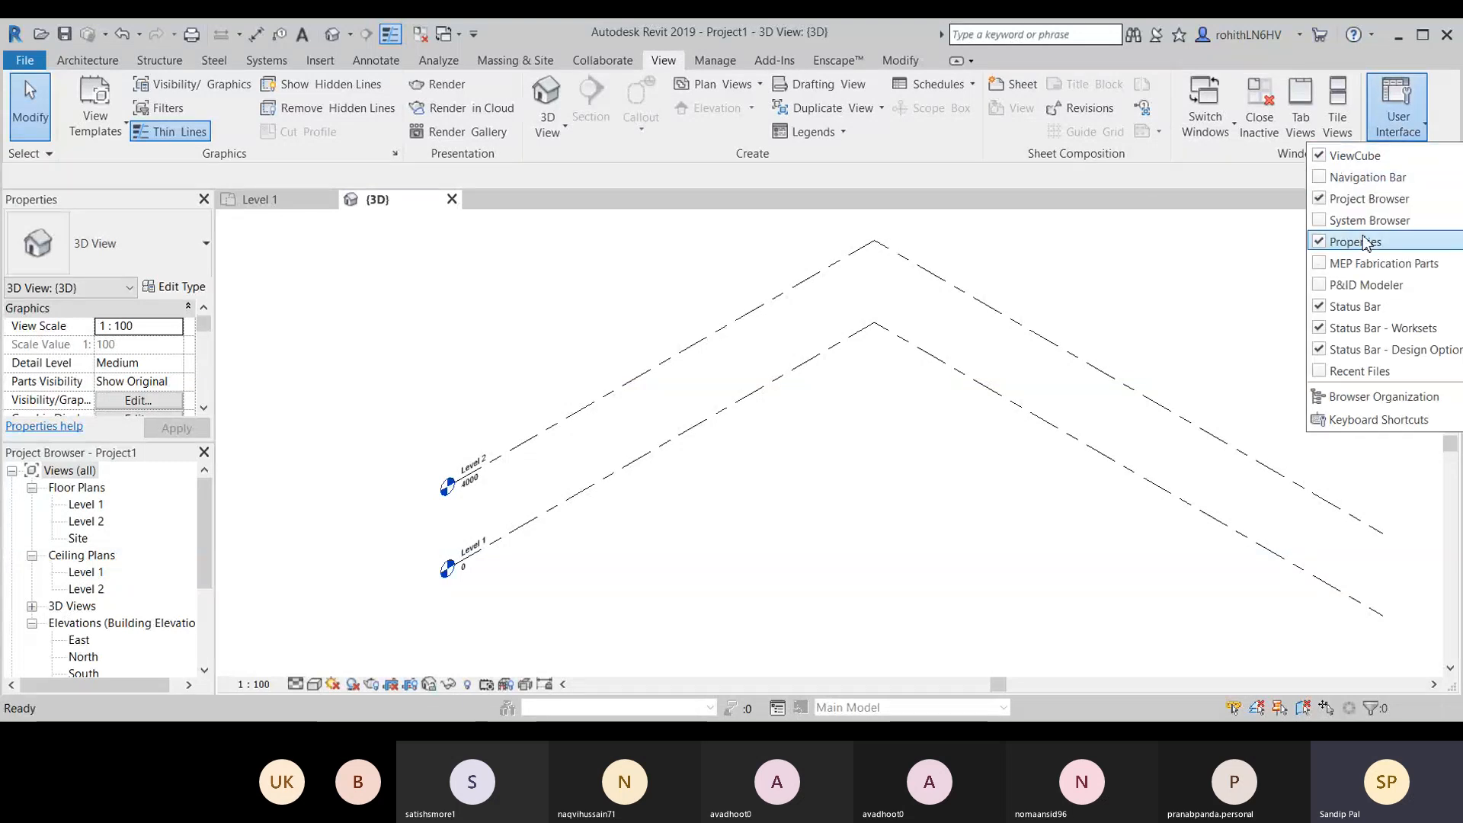
click(1364, 177)
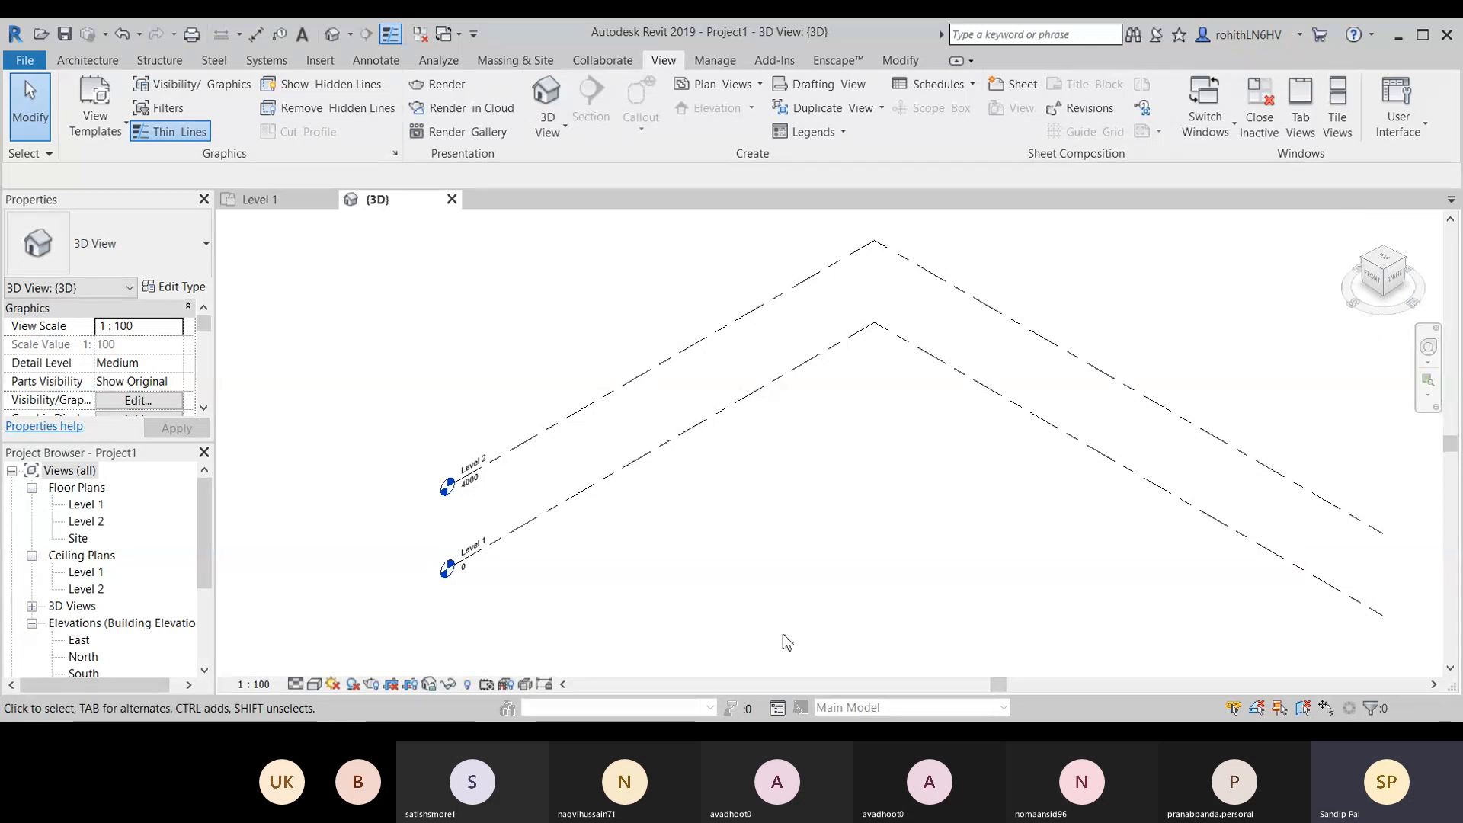
Step: Examine the two levels from the top, corner and front orientations with the ViewCube, ending in the home view
middle_drag(785, 635, 785, 592)
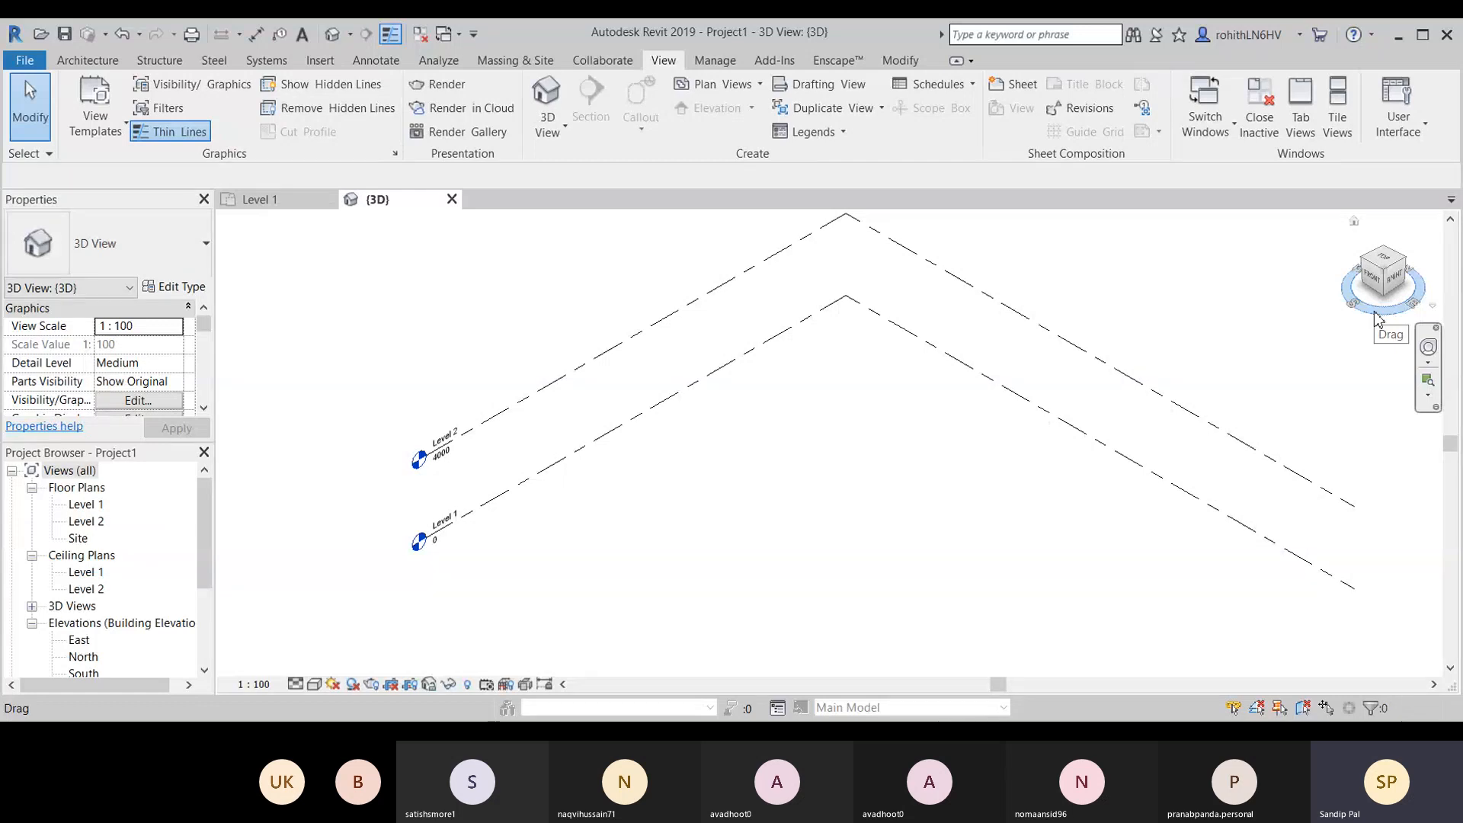
click(1385, 265)
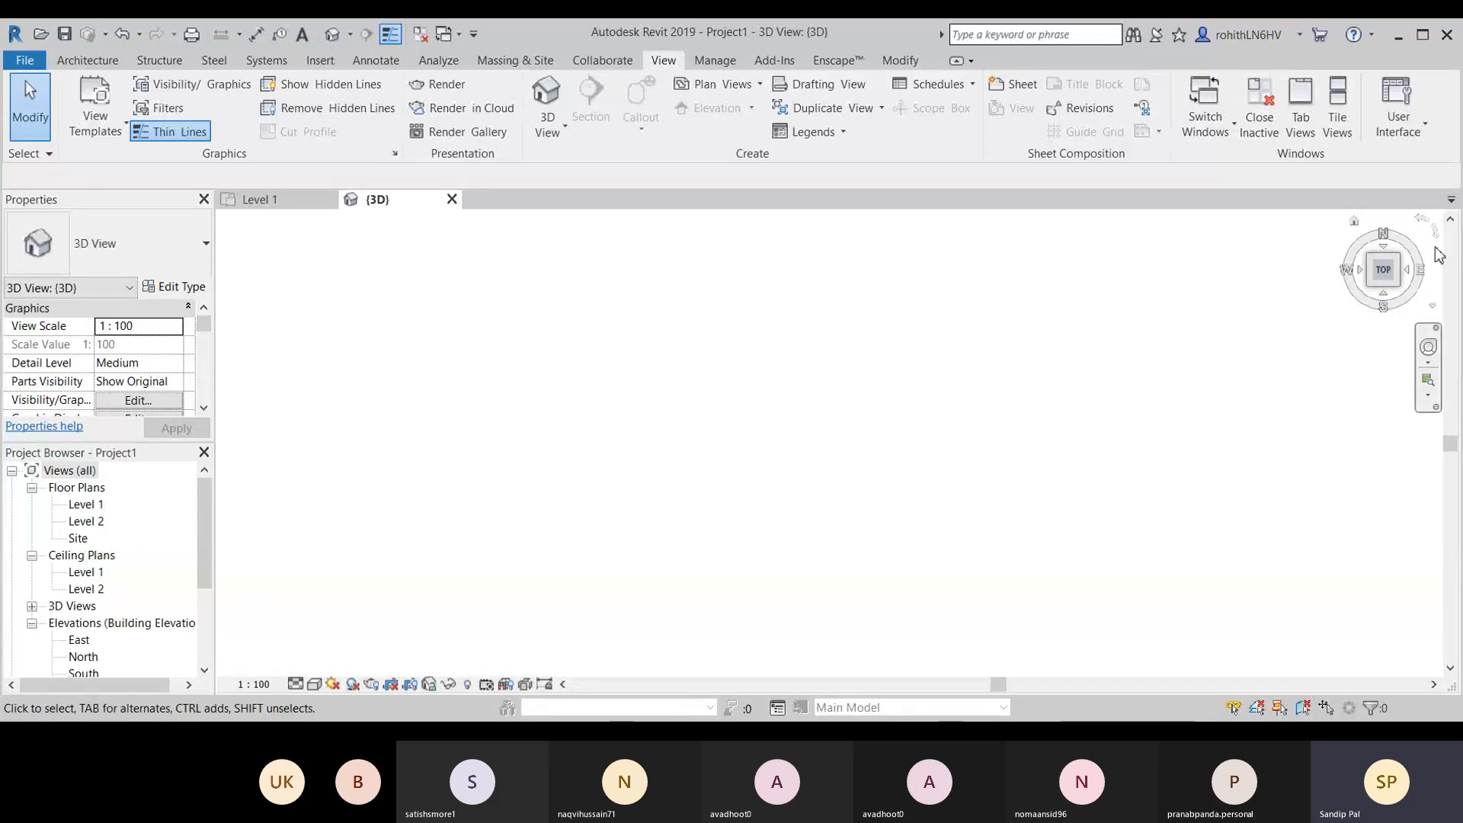
click(1398, 285)
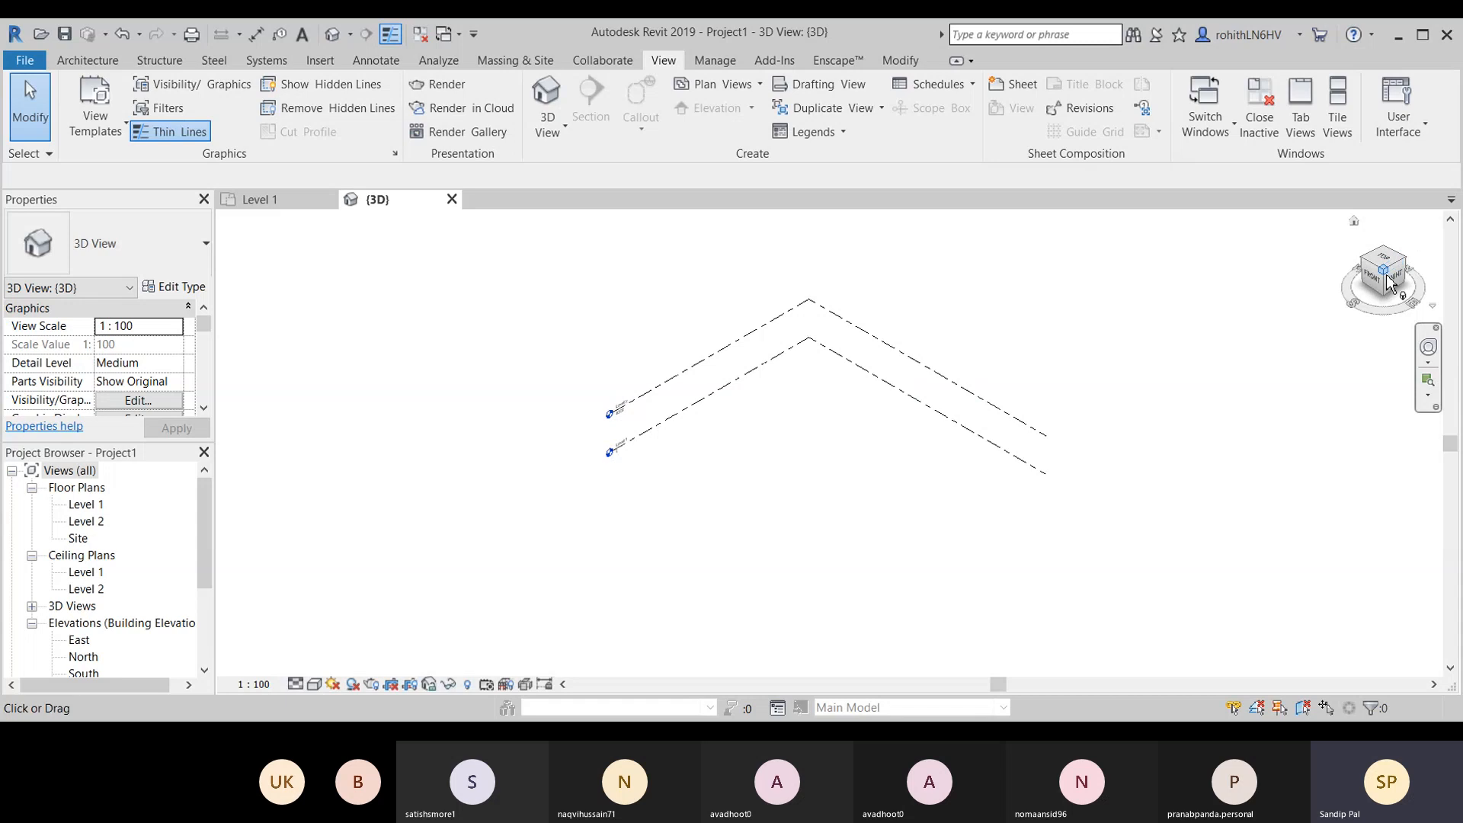
click(1403, 260)
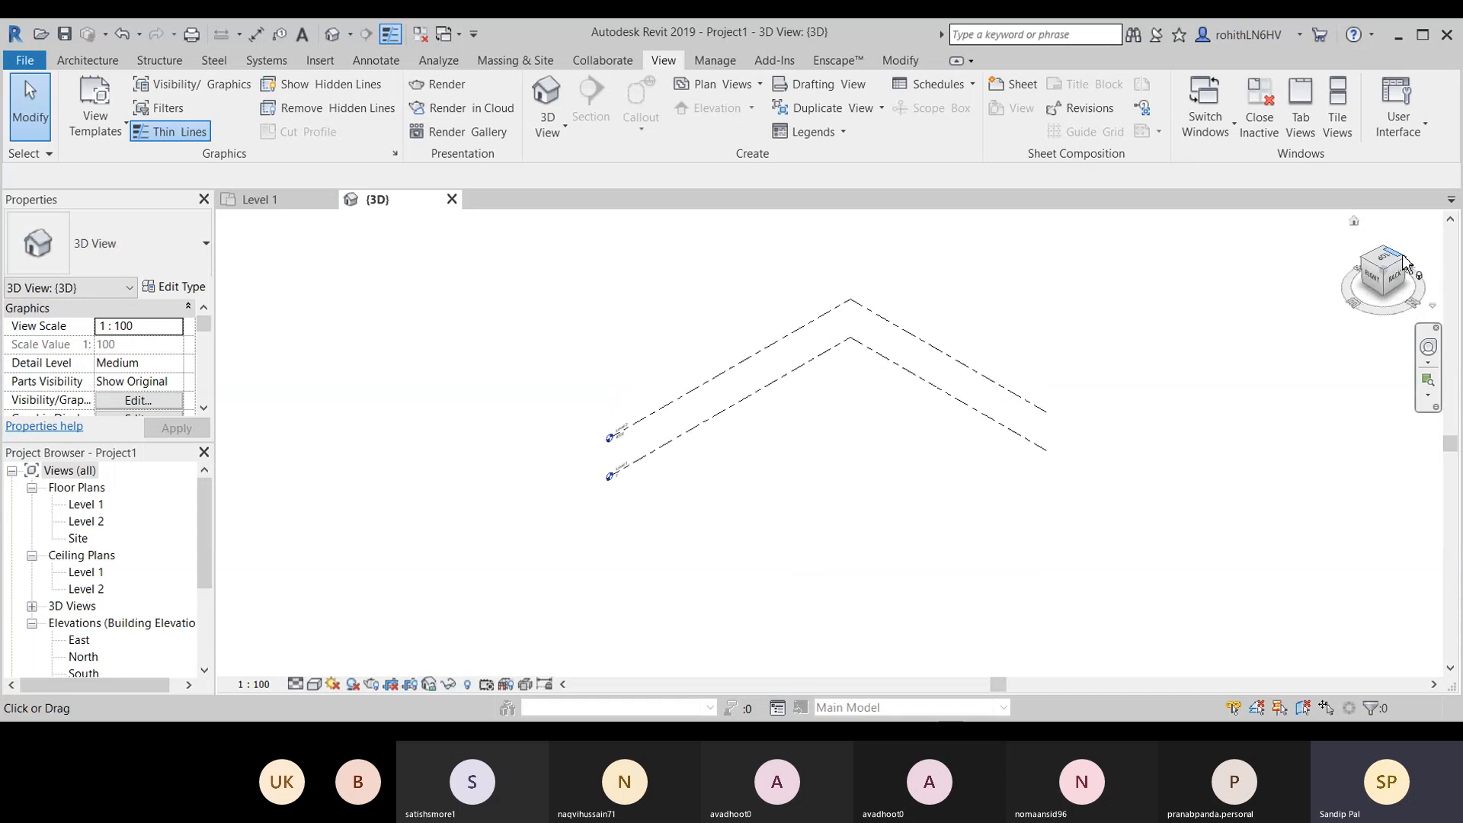
click(1407, 266)
click(1383, 286)
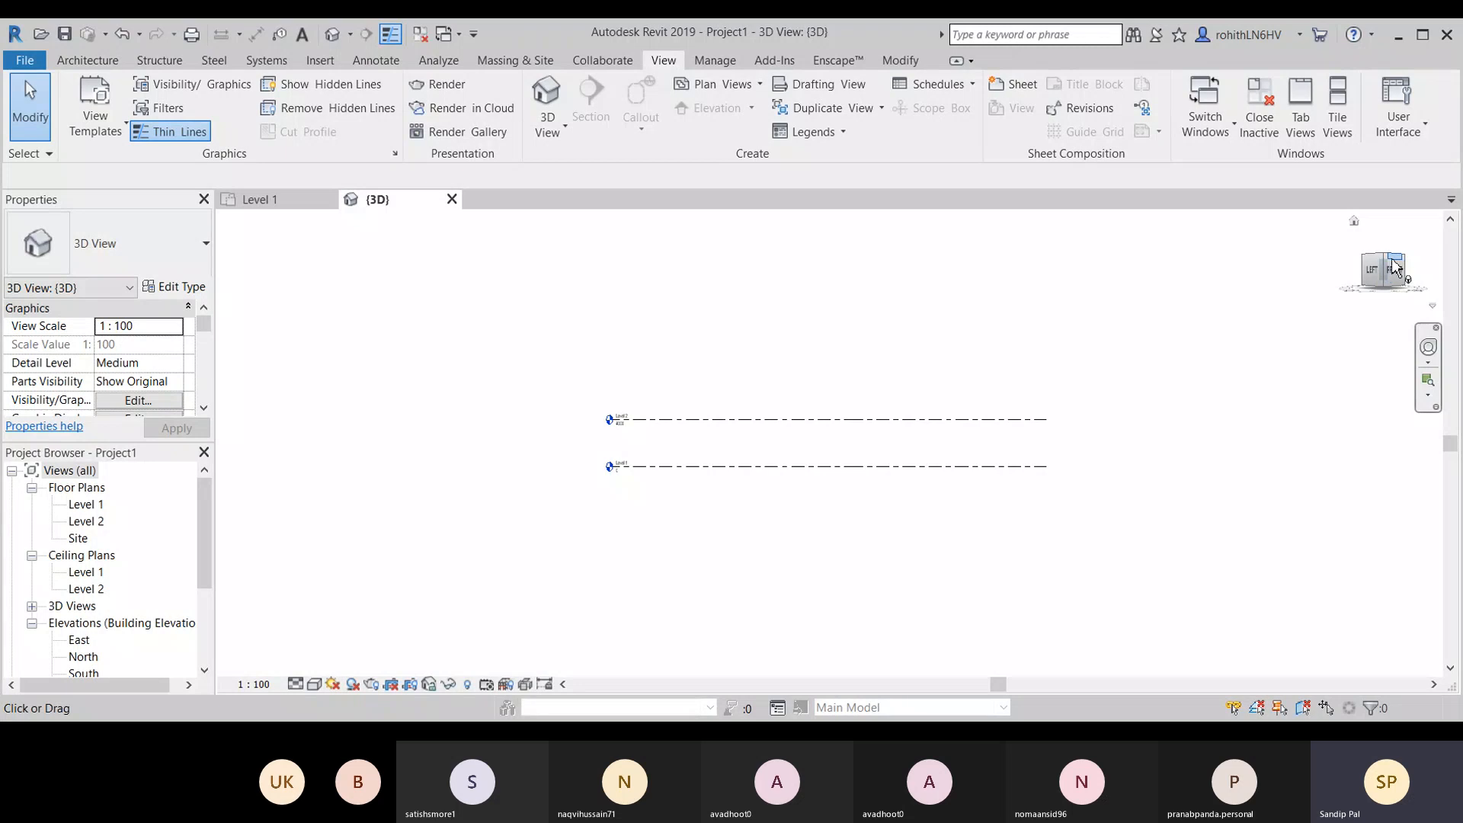
click(1389, 267)
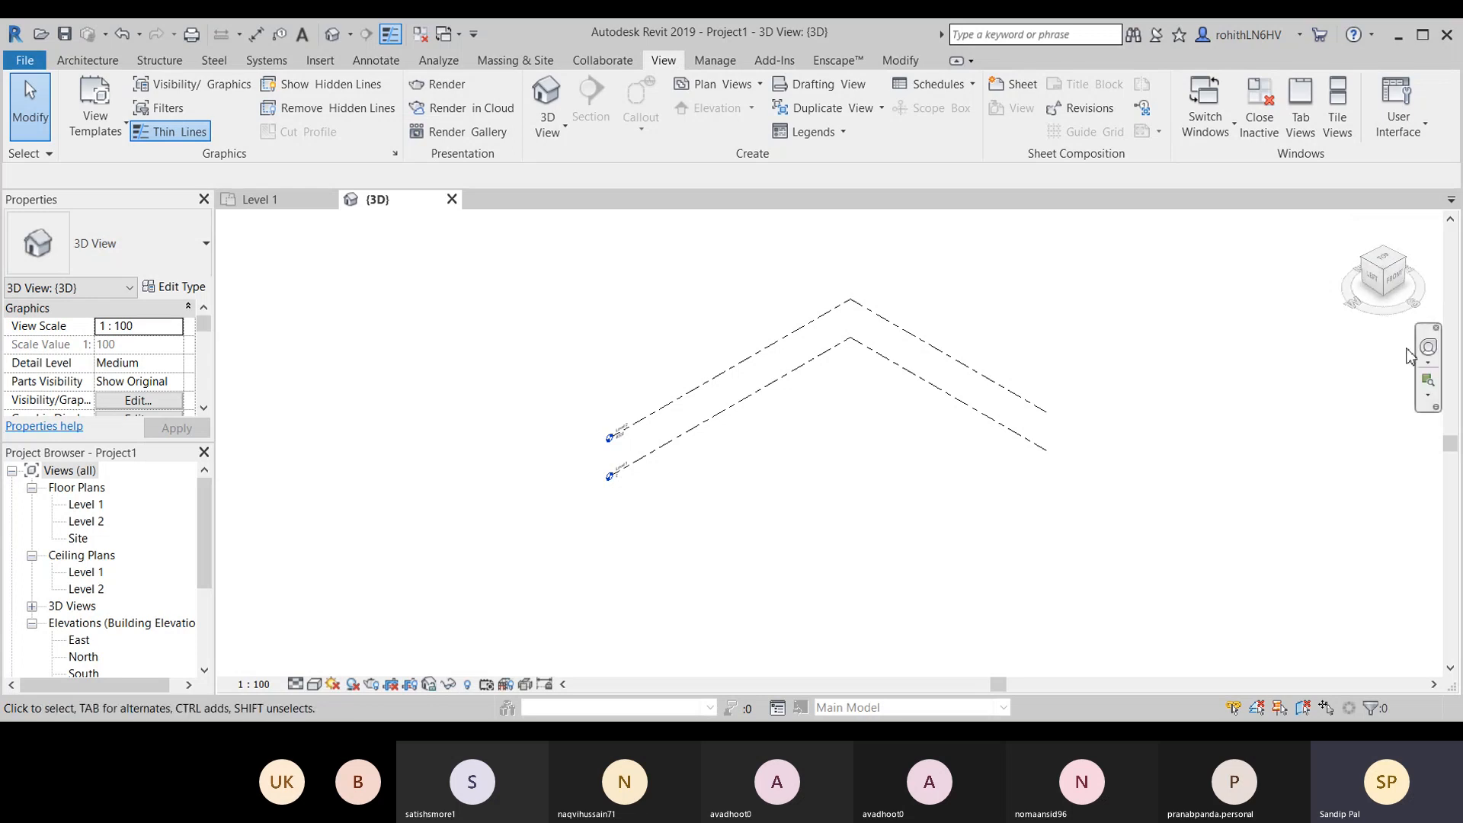
click(1395, 283)
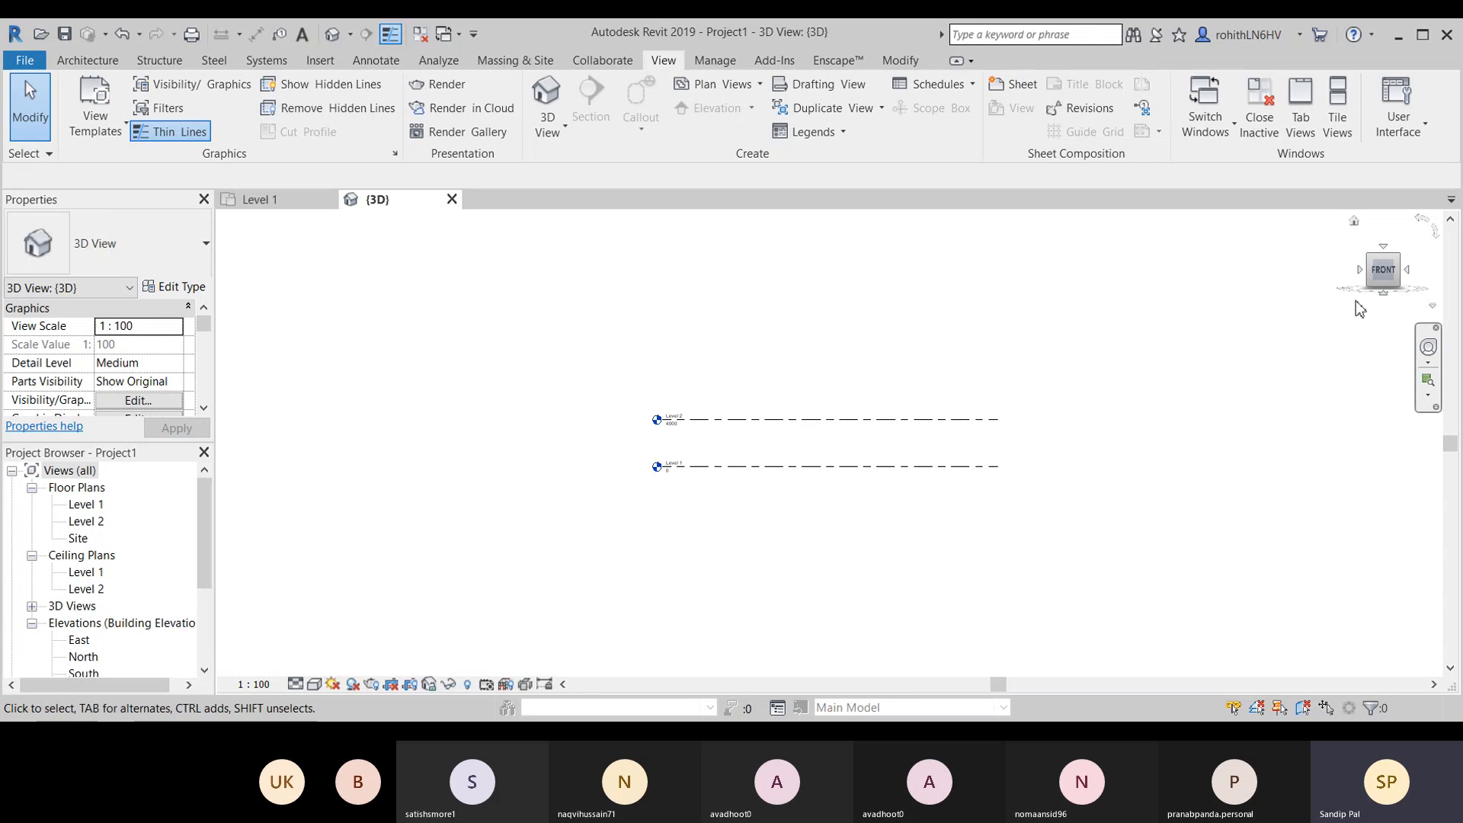
click(1354, 221)
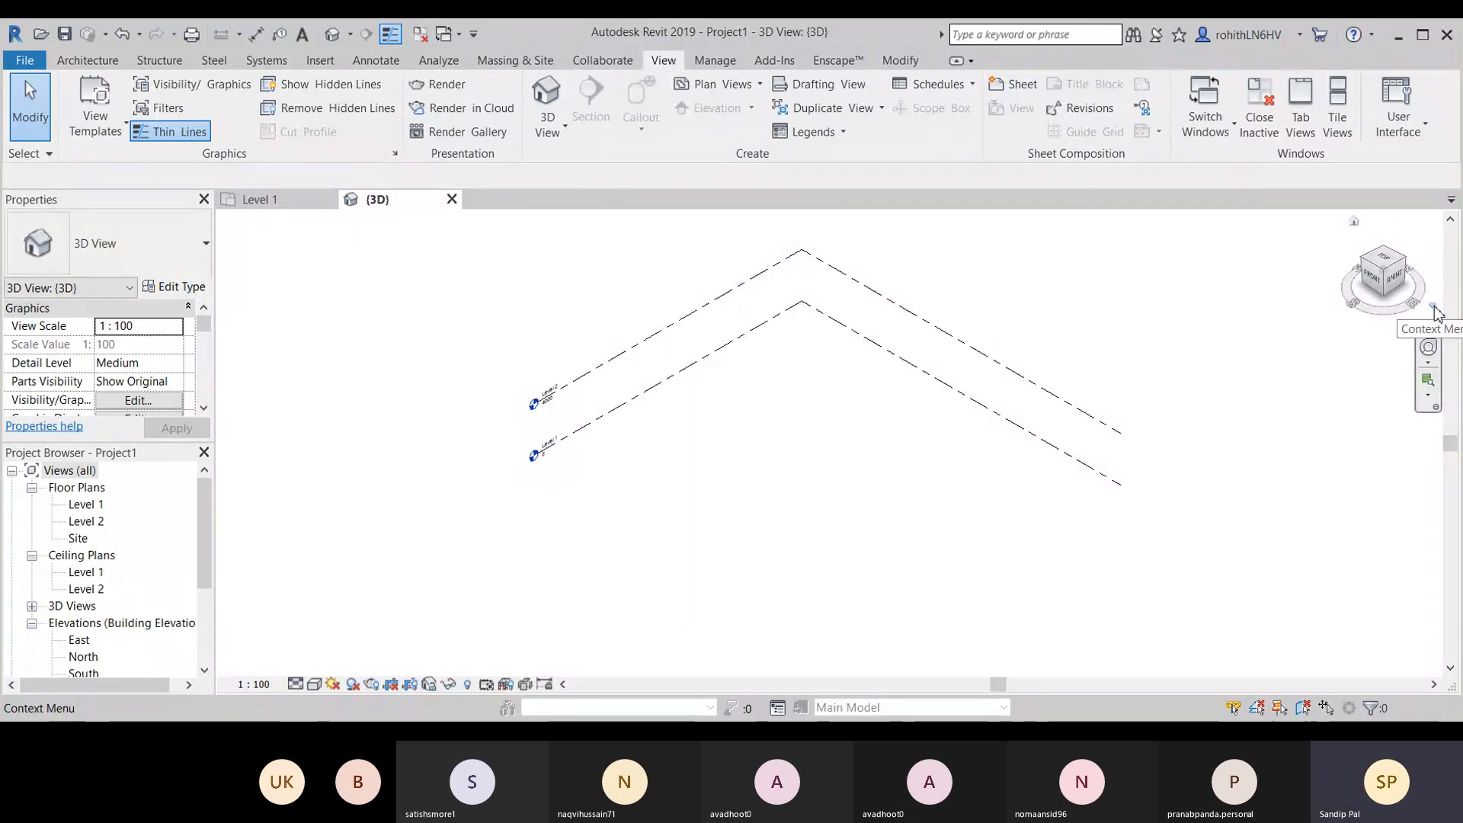
right_click(1376, 283)
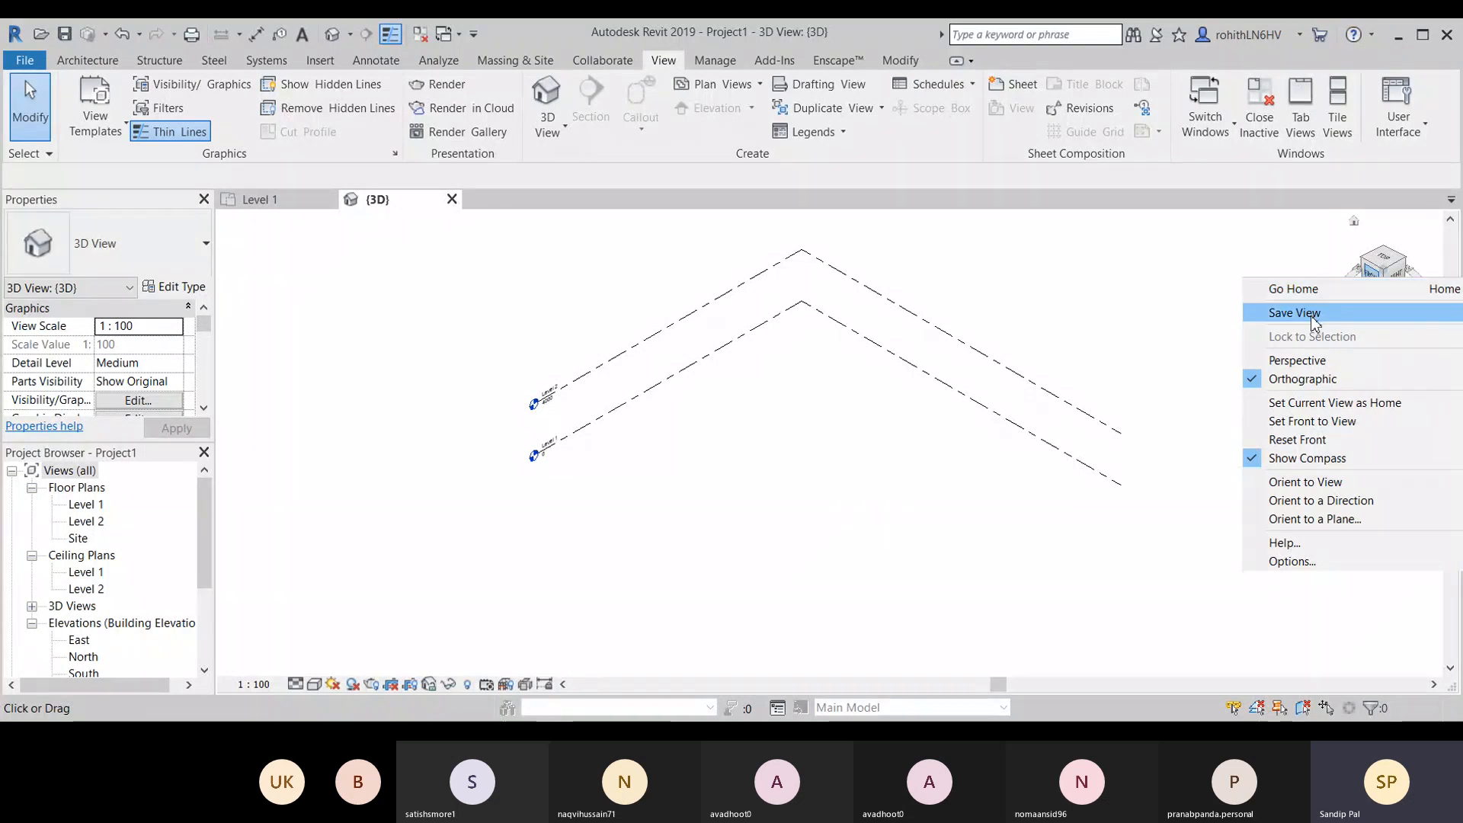
click(819, 434)
Step: Orbit the 3D view towards the left side and save this orientation as a new 3D view named "Batch SUn"
middle_drag(849, 450, 737, 475)
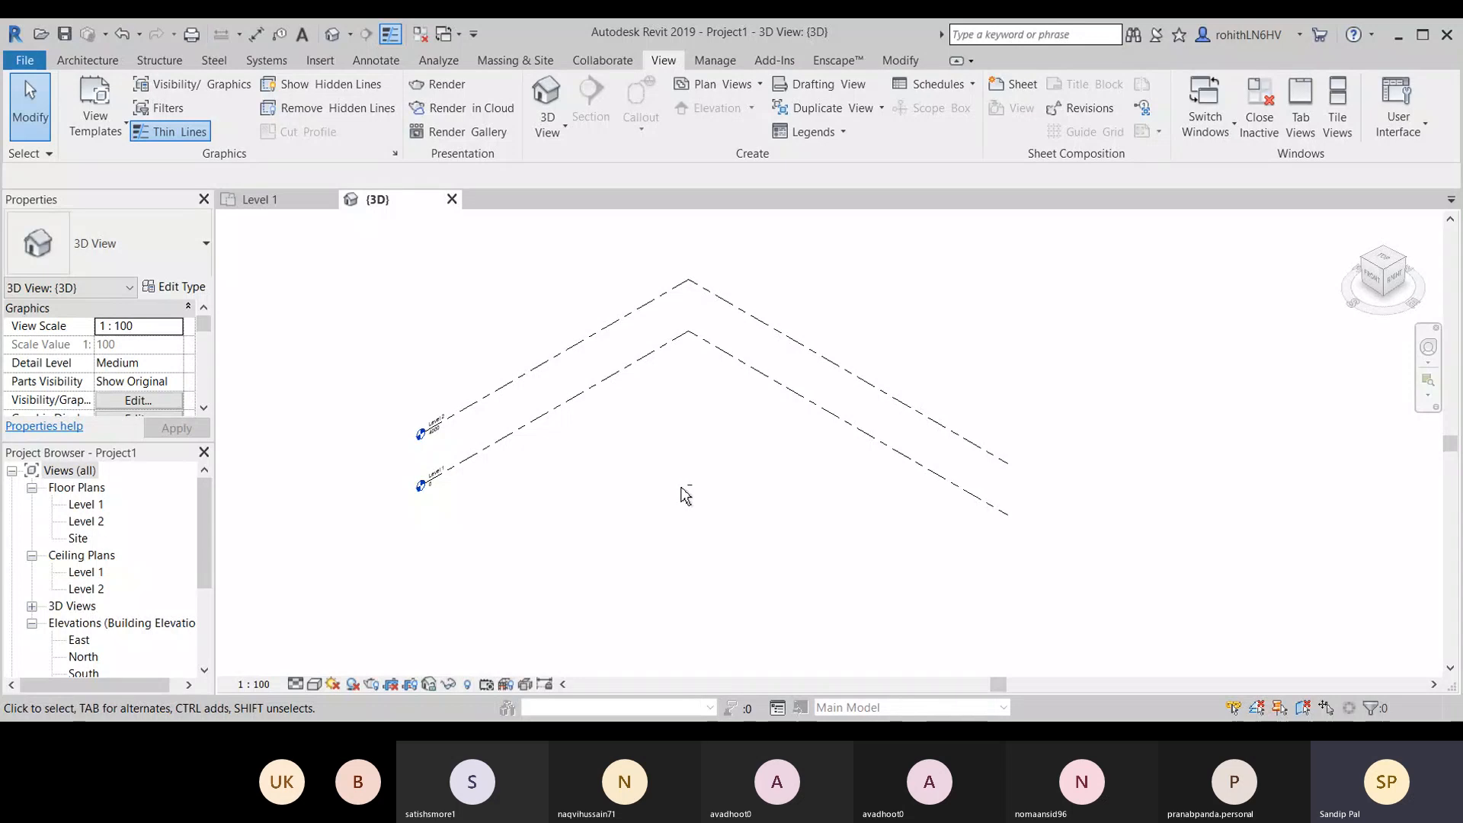
shift+middle_drag(690, 492, 877, 440)
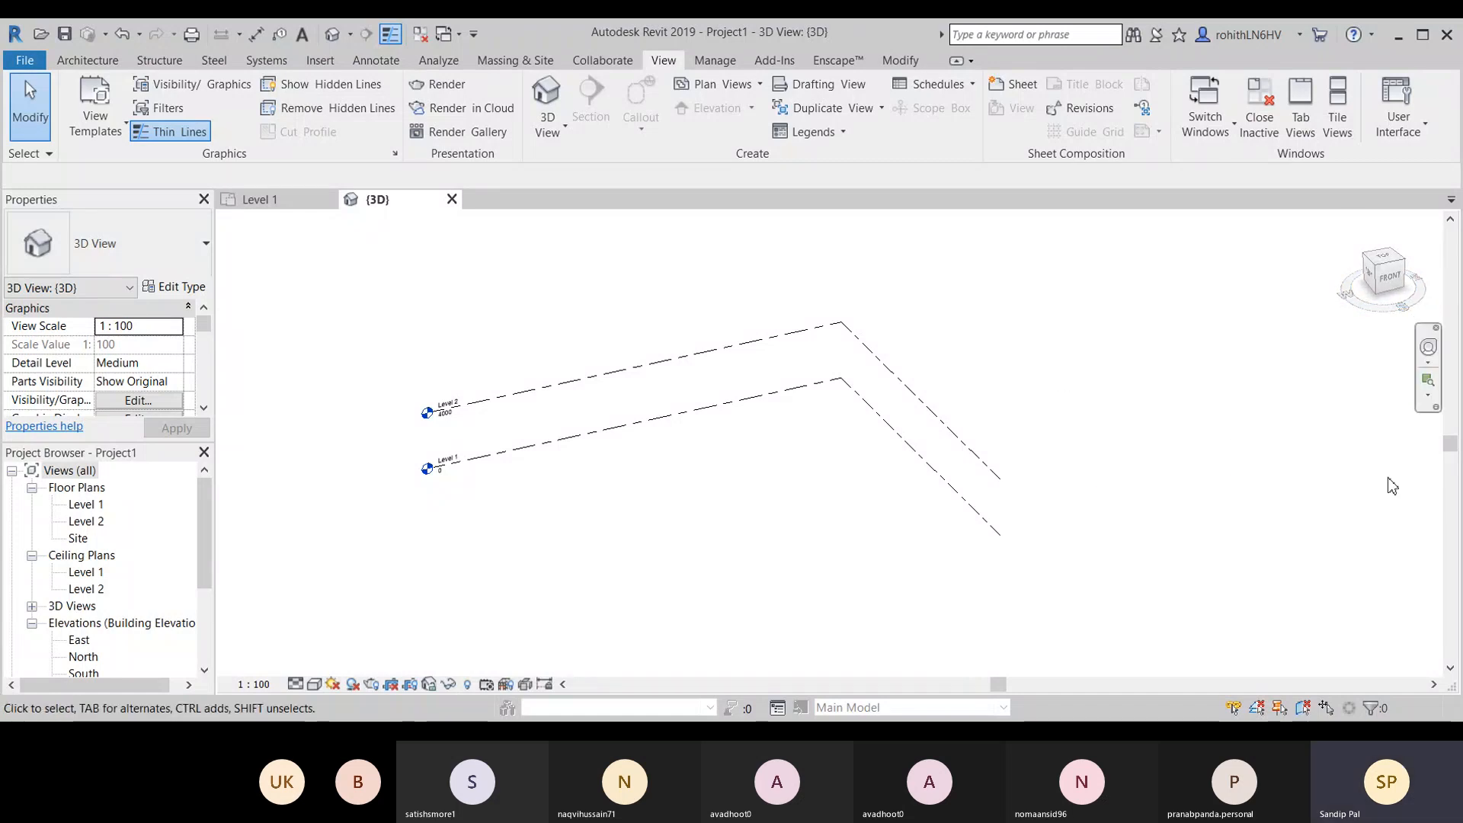
shift+middle_drag(1015, 510, 1151, 497)
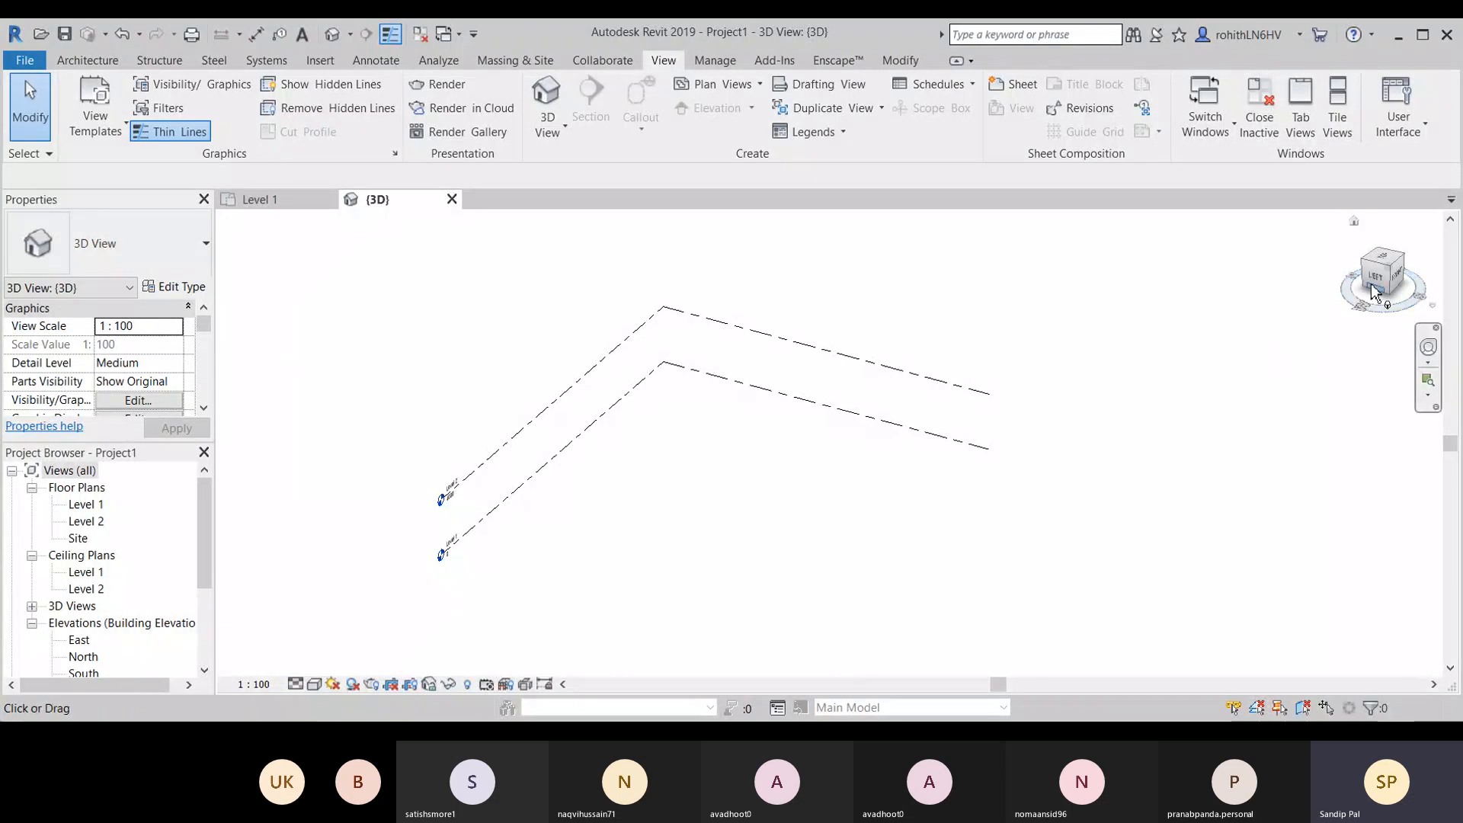
shift+middle_drag(1368, 354, 1424, 341)
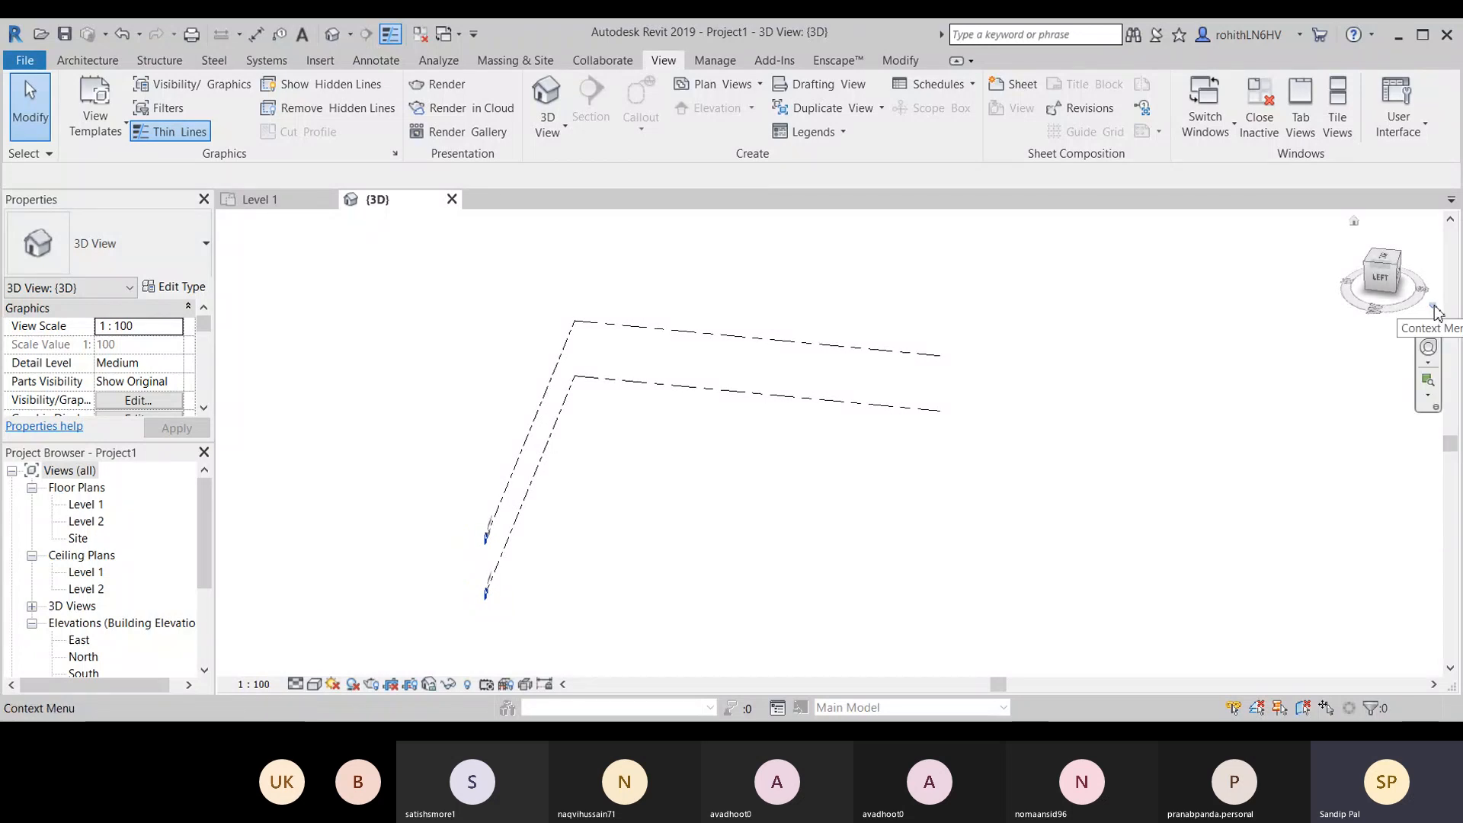
right_click(1382, 281)
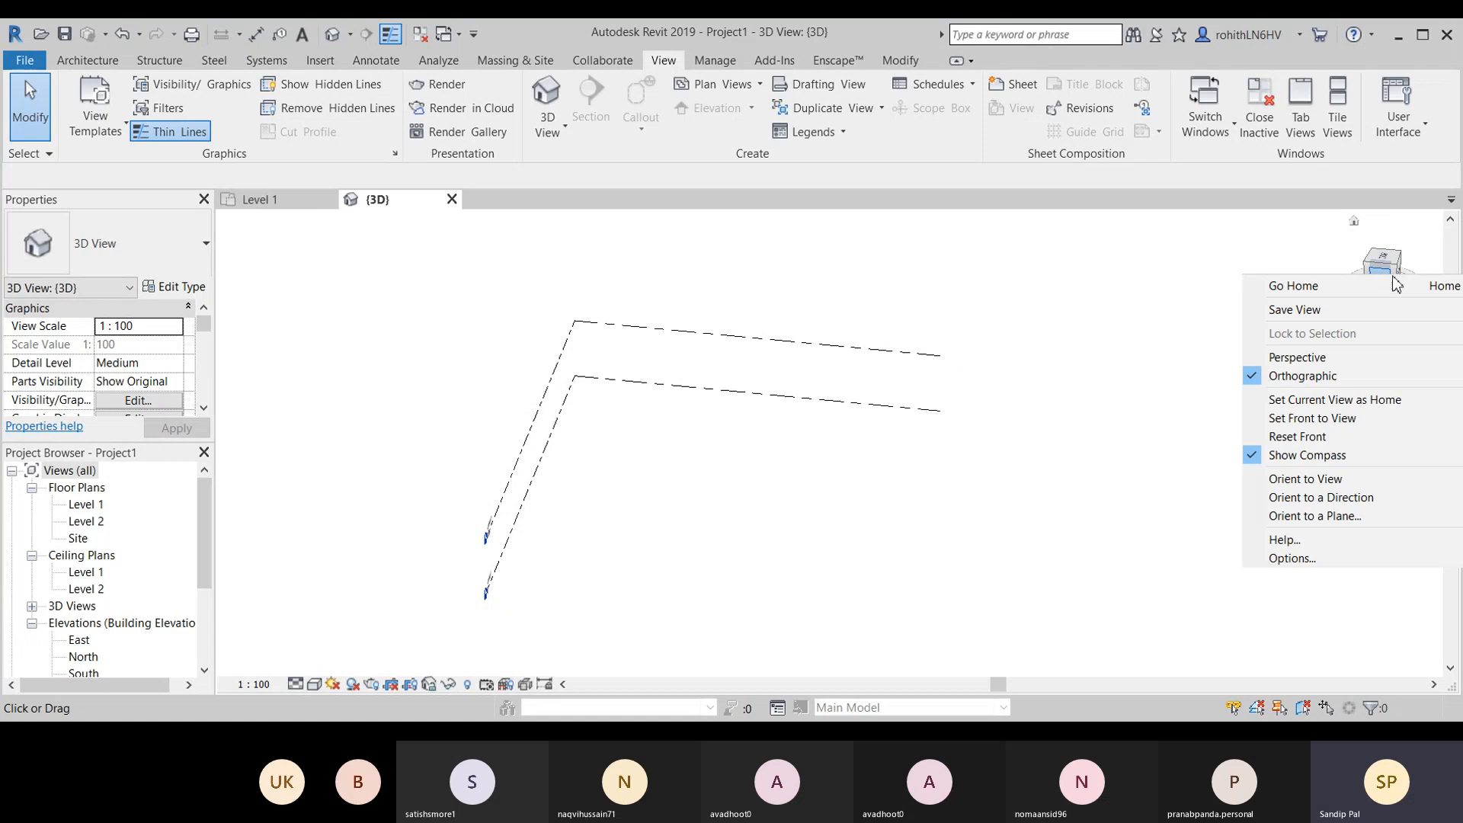
click(1297, 310)
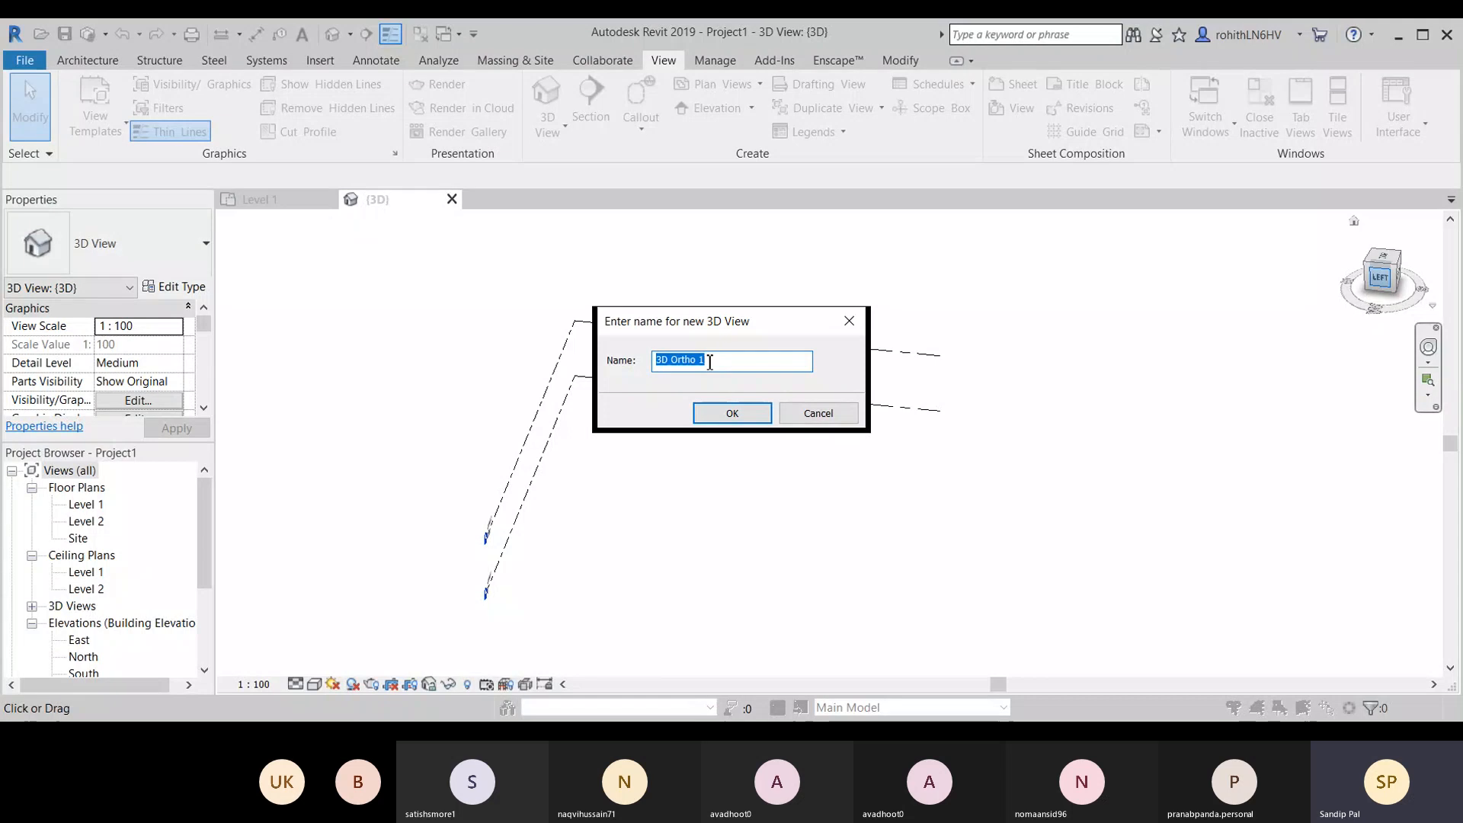
drag(715, 327, 749, 327)
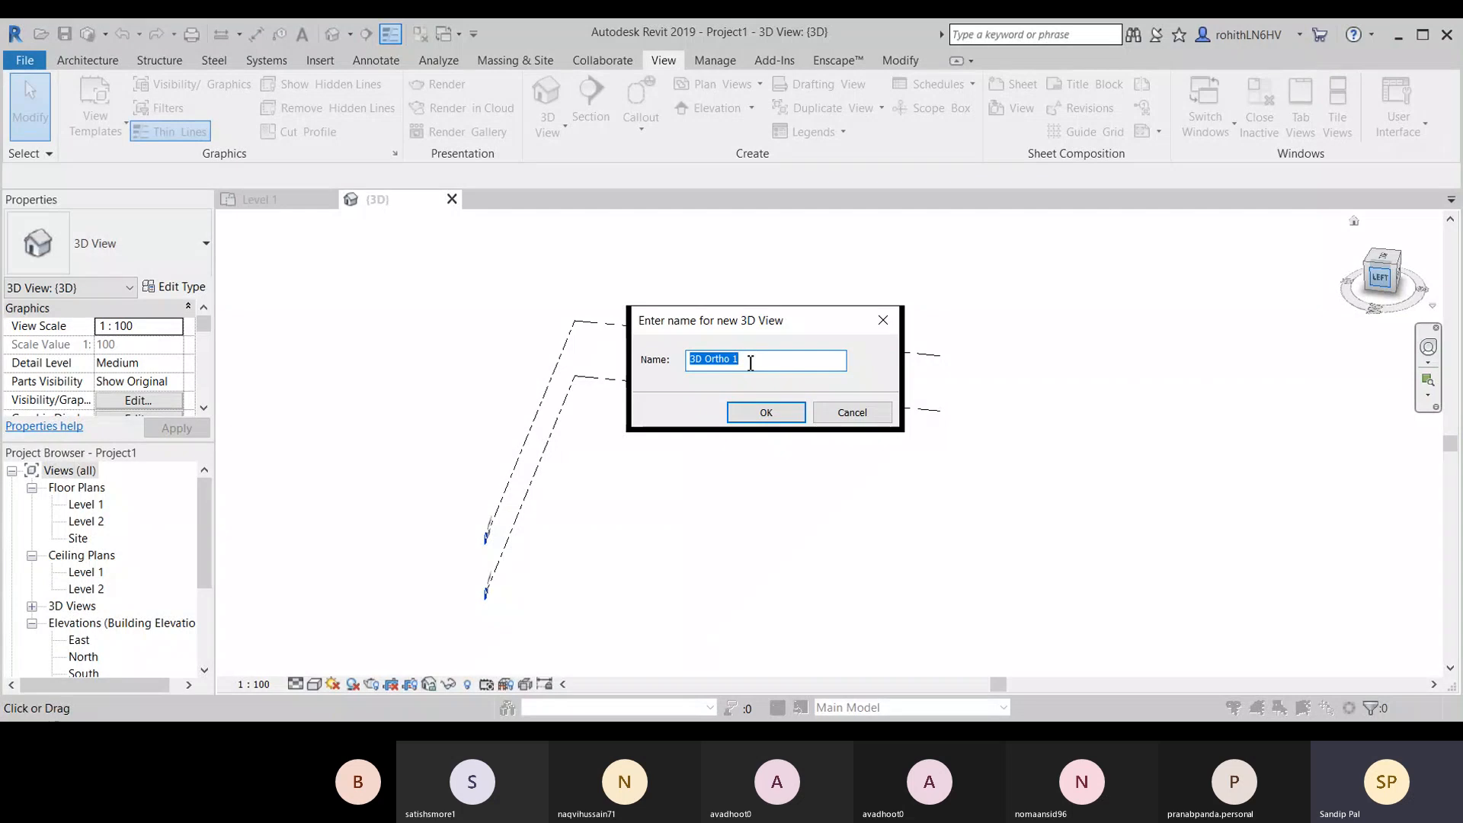
text(Batch)
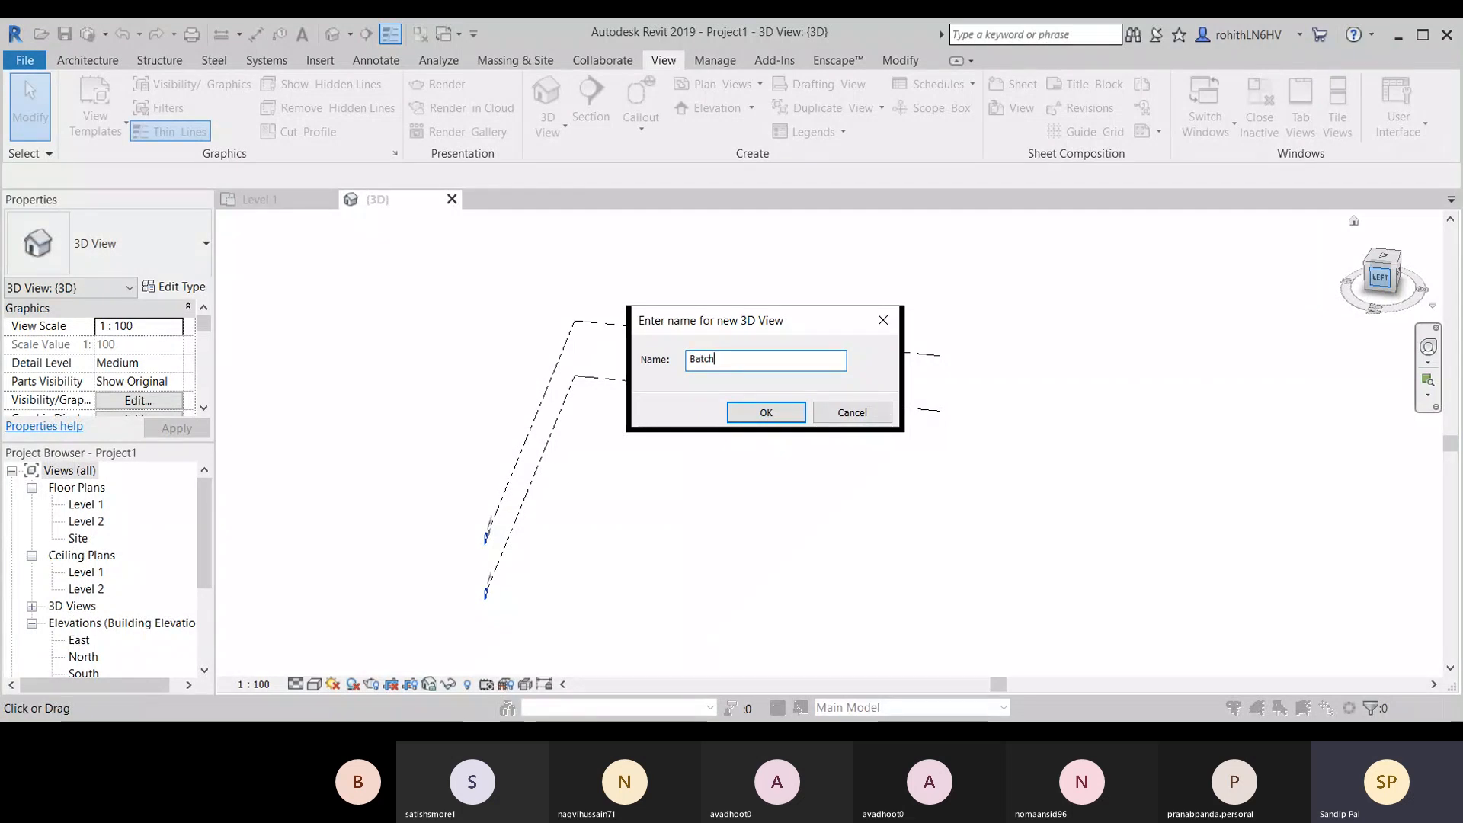
text( SUn)
click(764, 412)
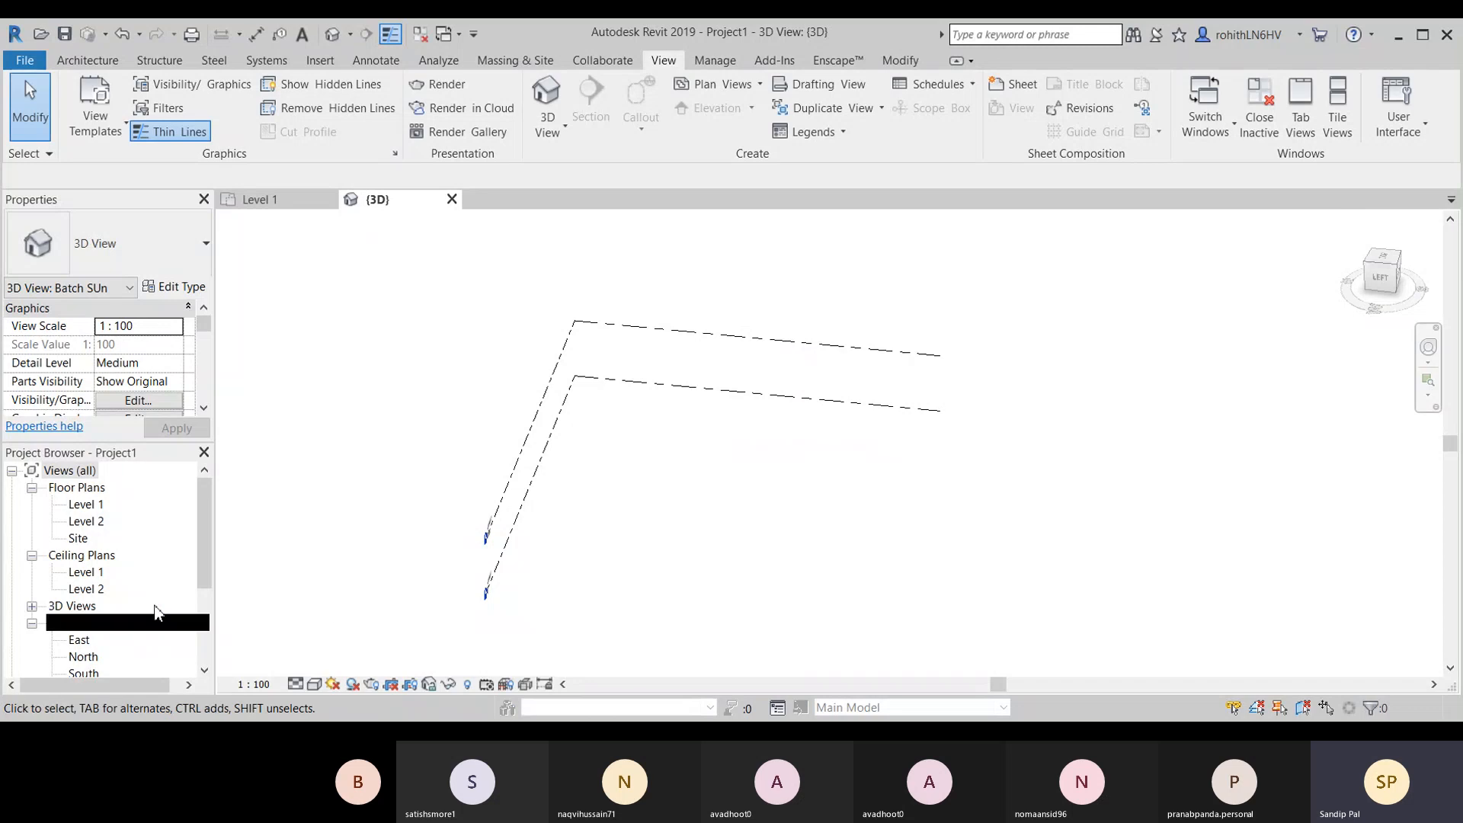
Step: Expand the project's 3D views and open {3D} and Batch SUn in turn to compare their orientations
click(32, 606)
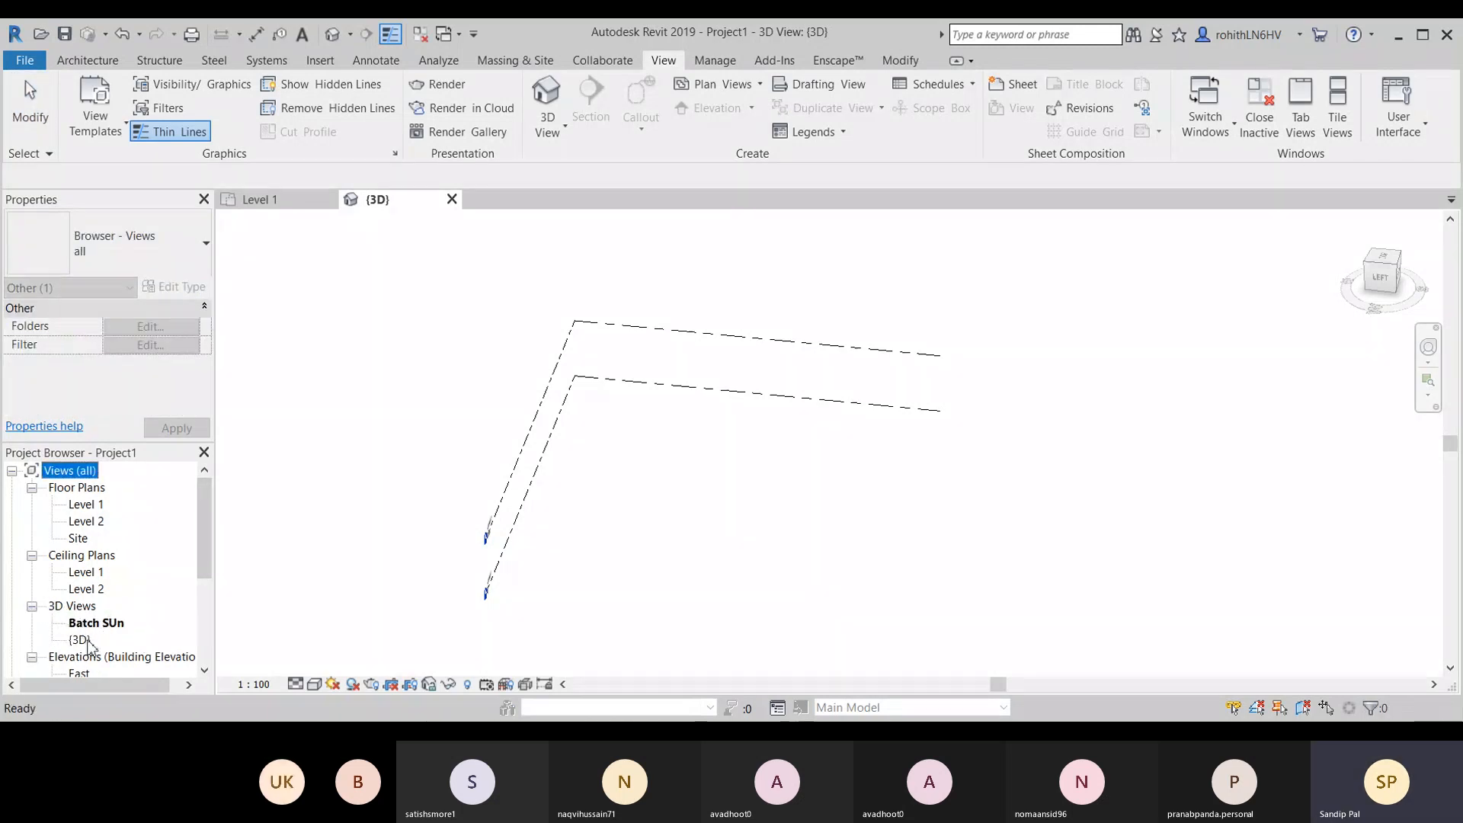
double_click(79, 639)
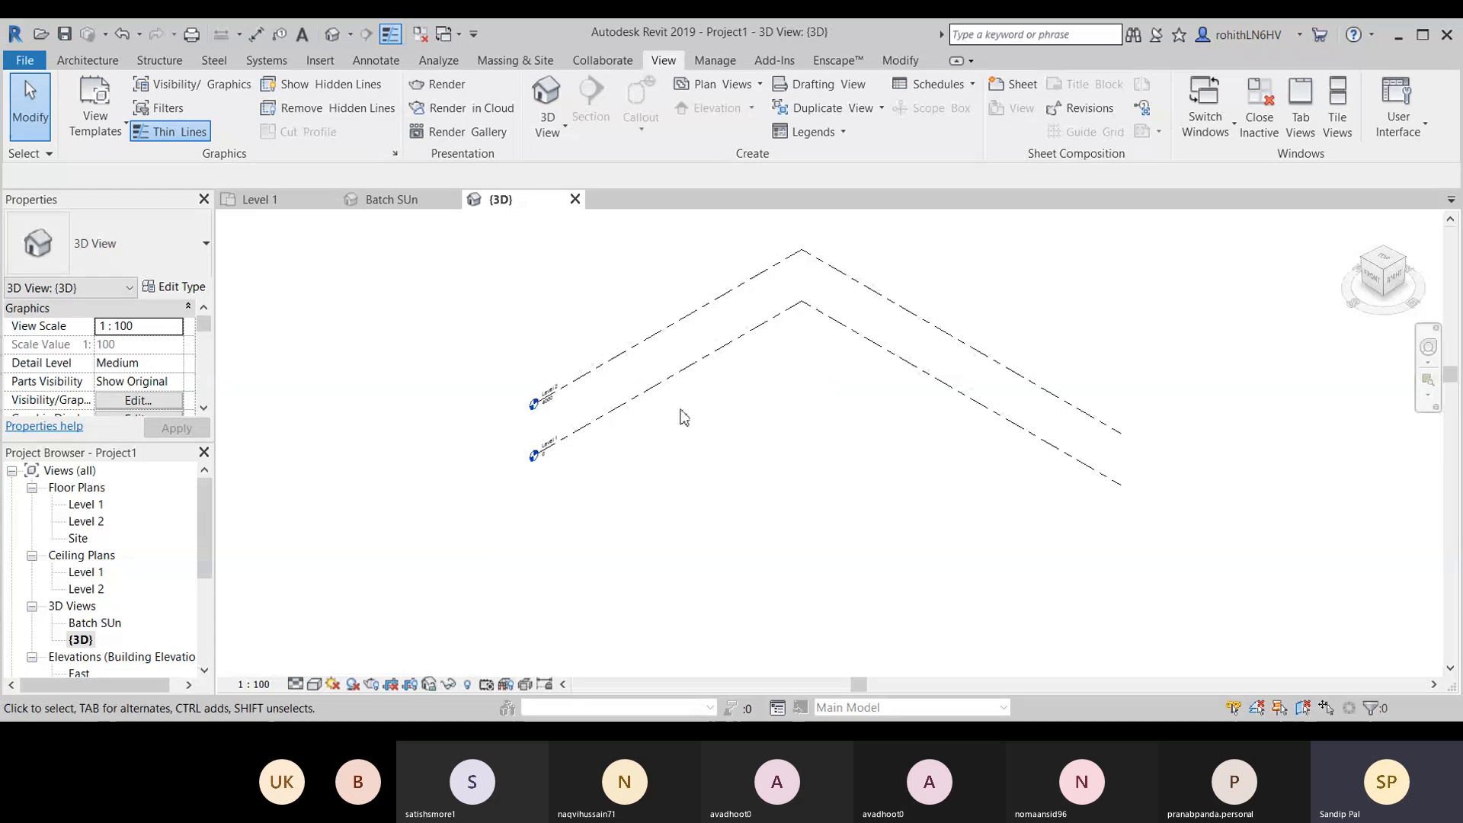
double_click(89, 623)
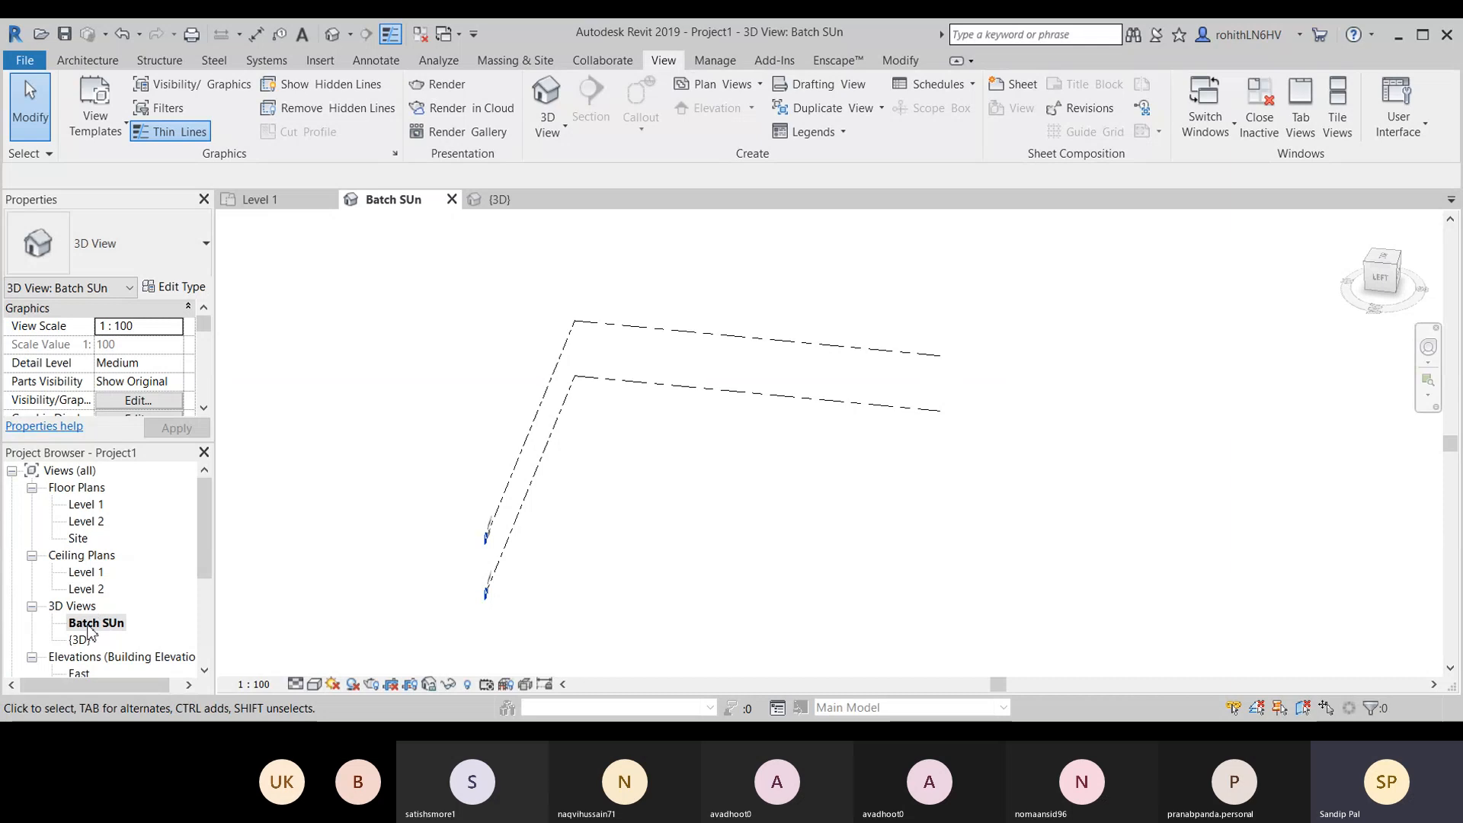
Step: Delete the Batch SUn 3D view from the project
right_click(85, 625)
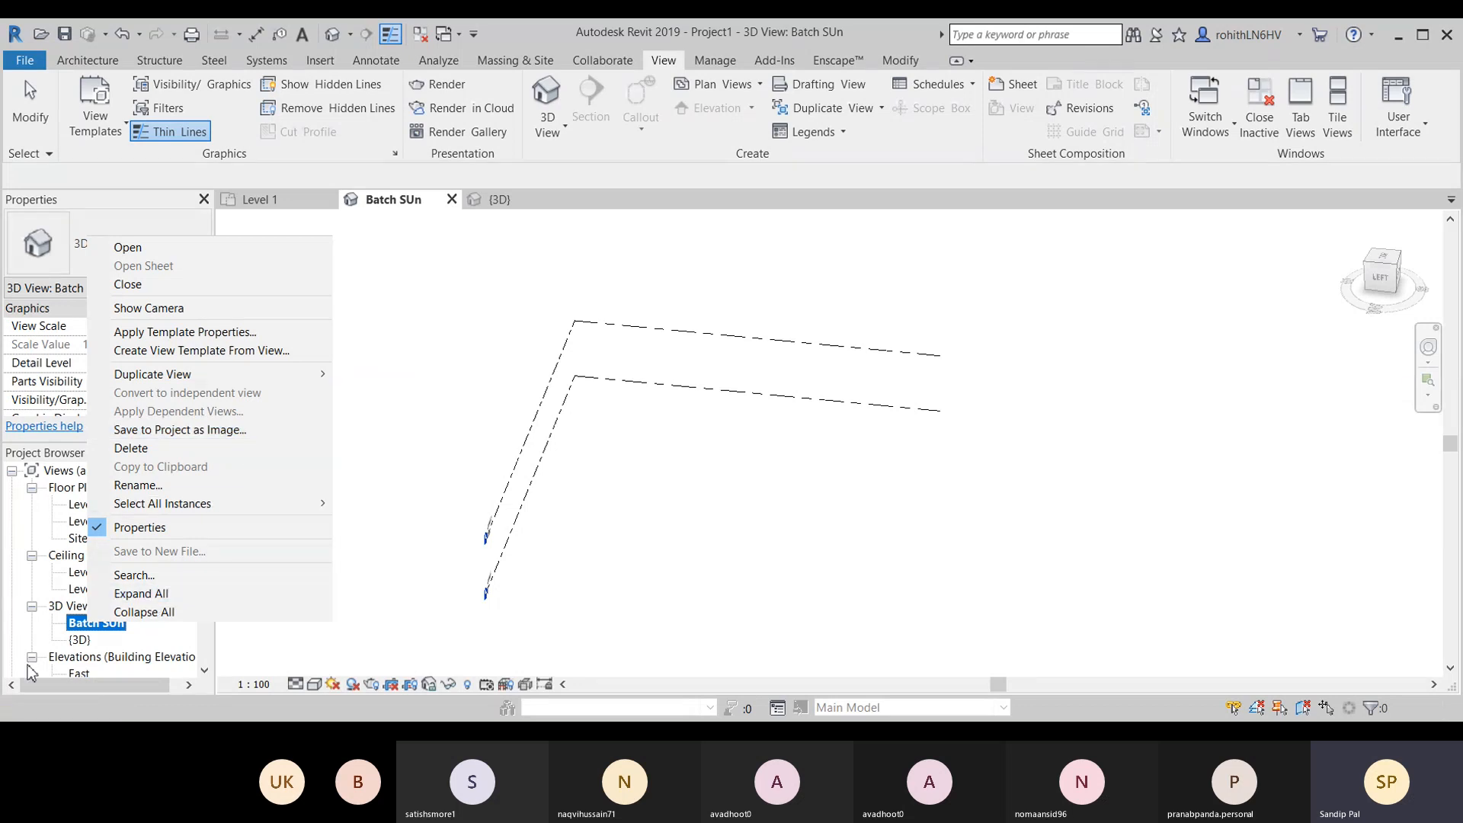
click(122, 449)
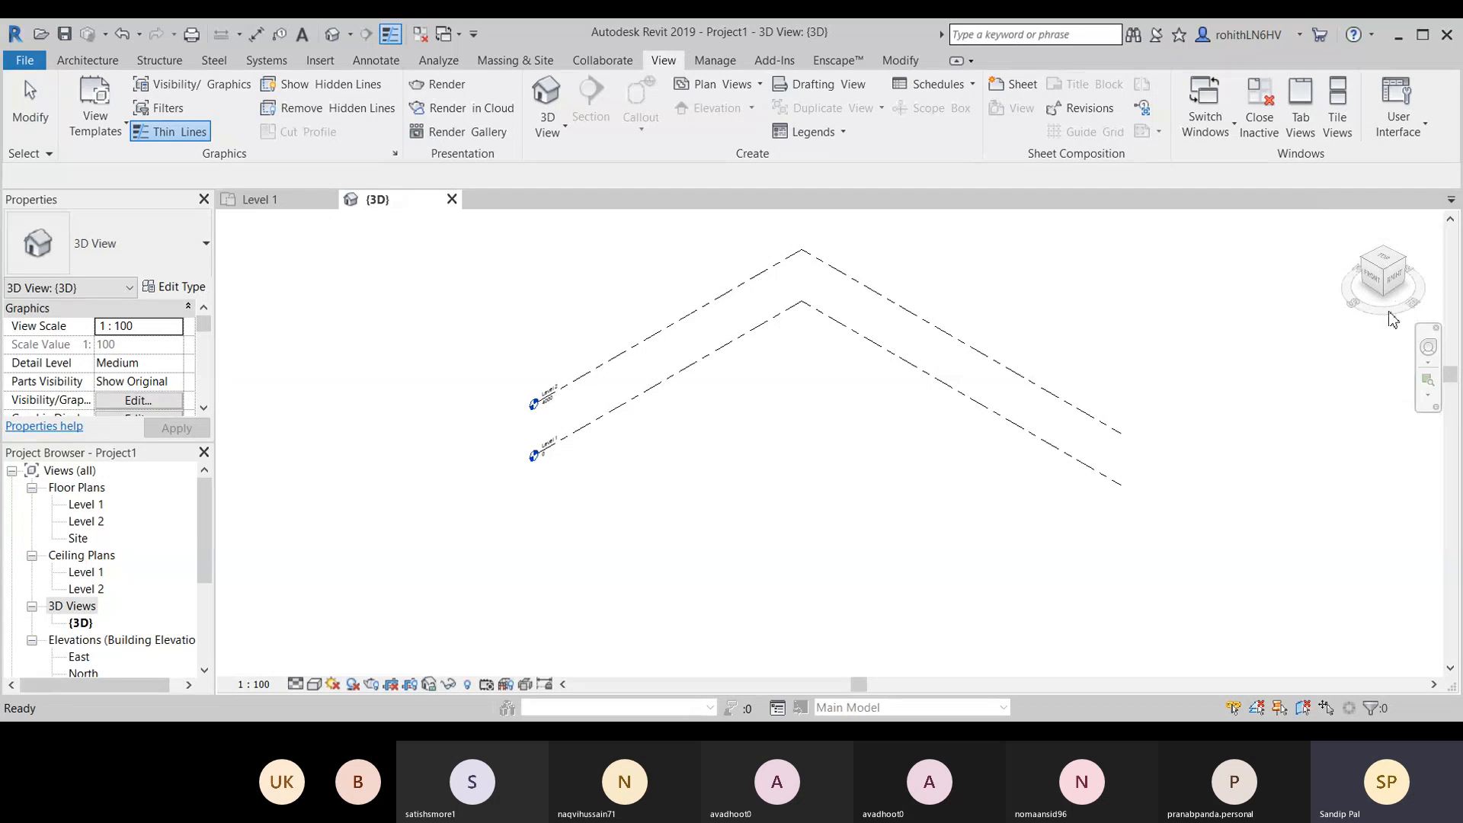
Step: Set the ViewCube's front face to the East elevation view in the {3D} view
scroll(1371, 297, up, 2)
scroll(1373, 299, down, 1)
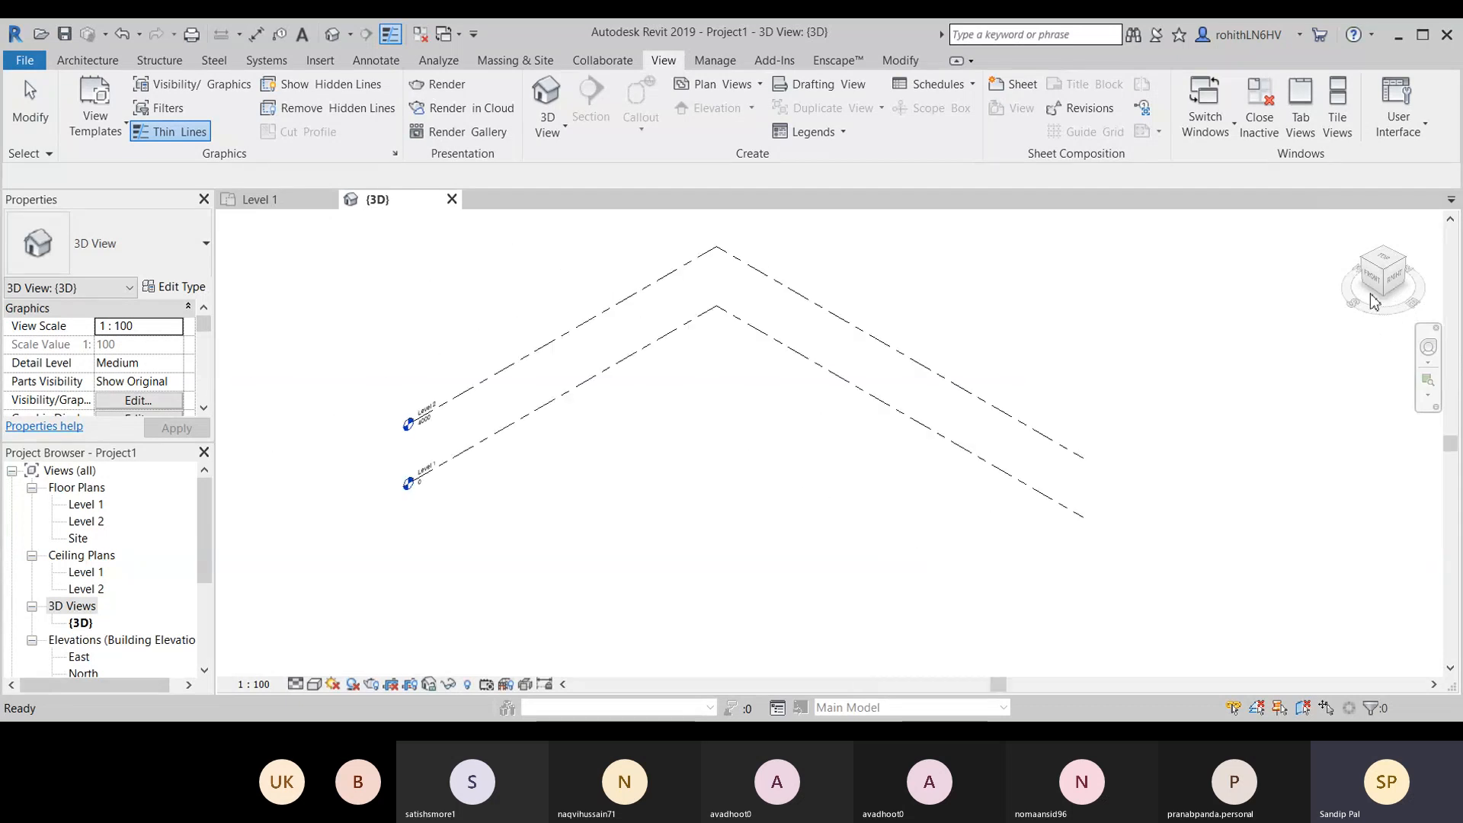
click(597, 478)
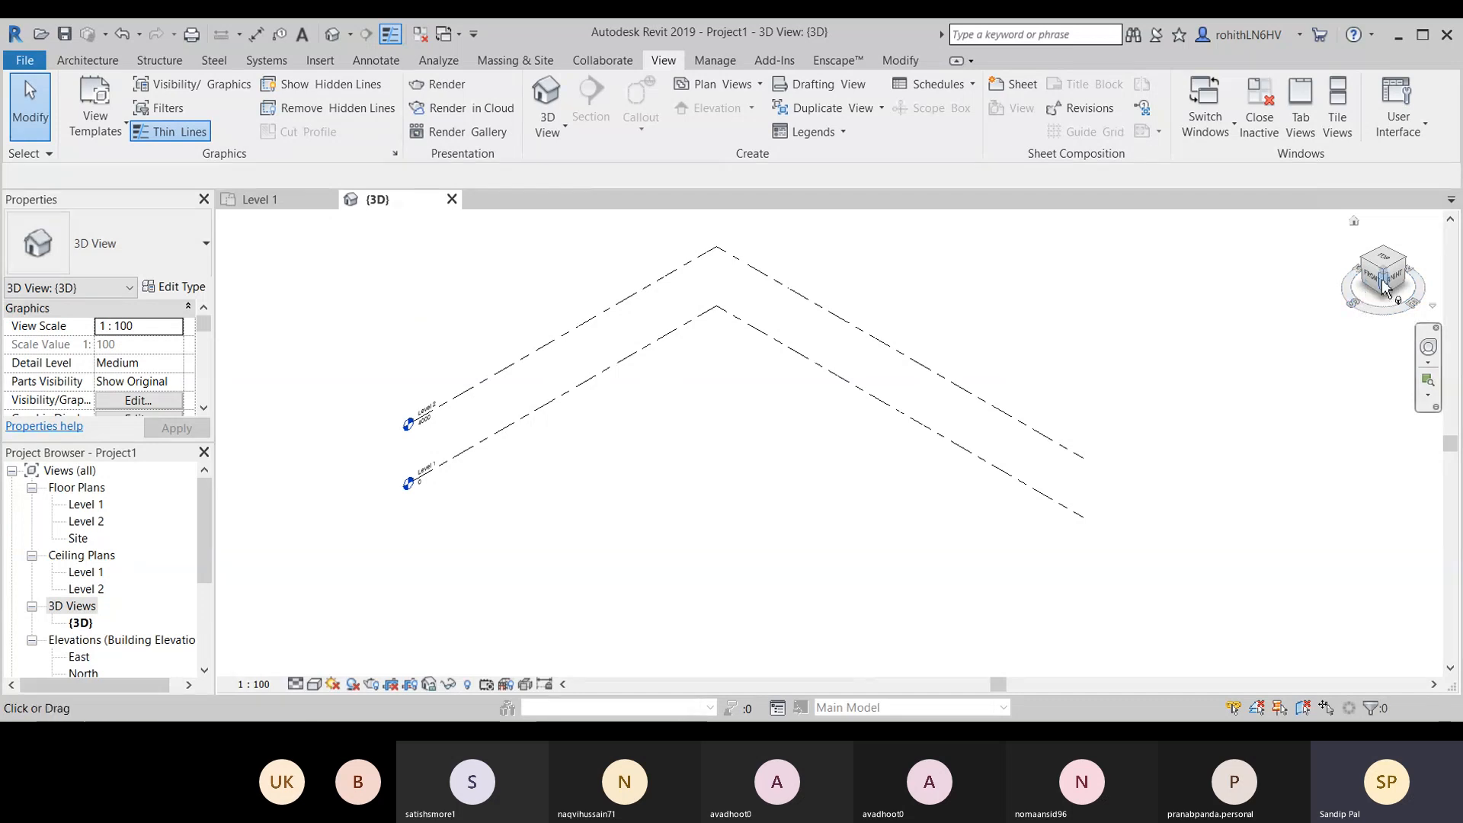
right_click(1376, 291)
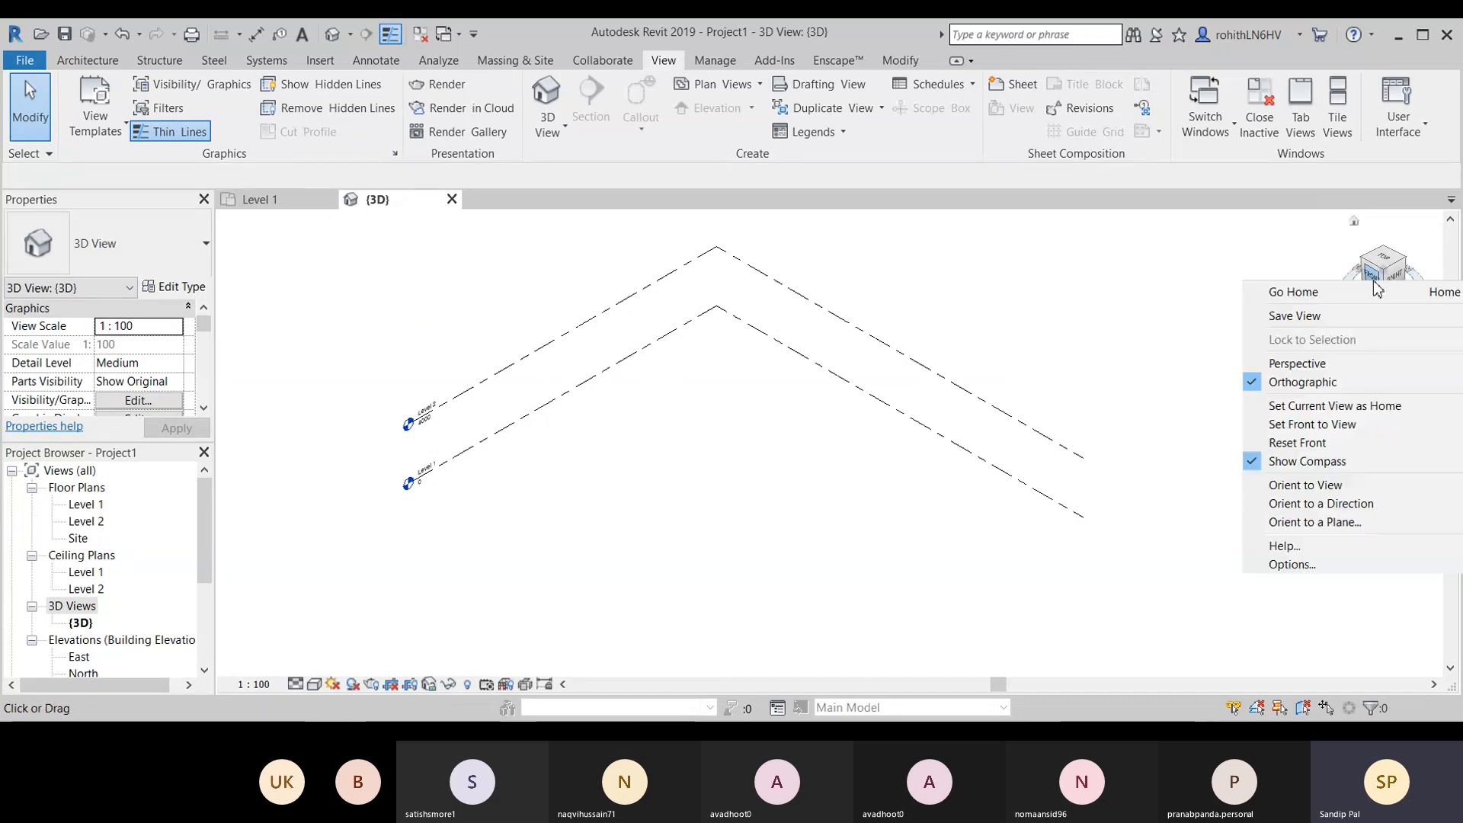
mouse_move(1363, 433)
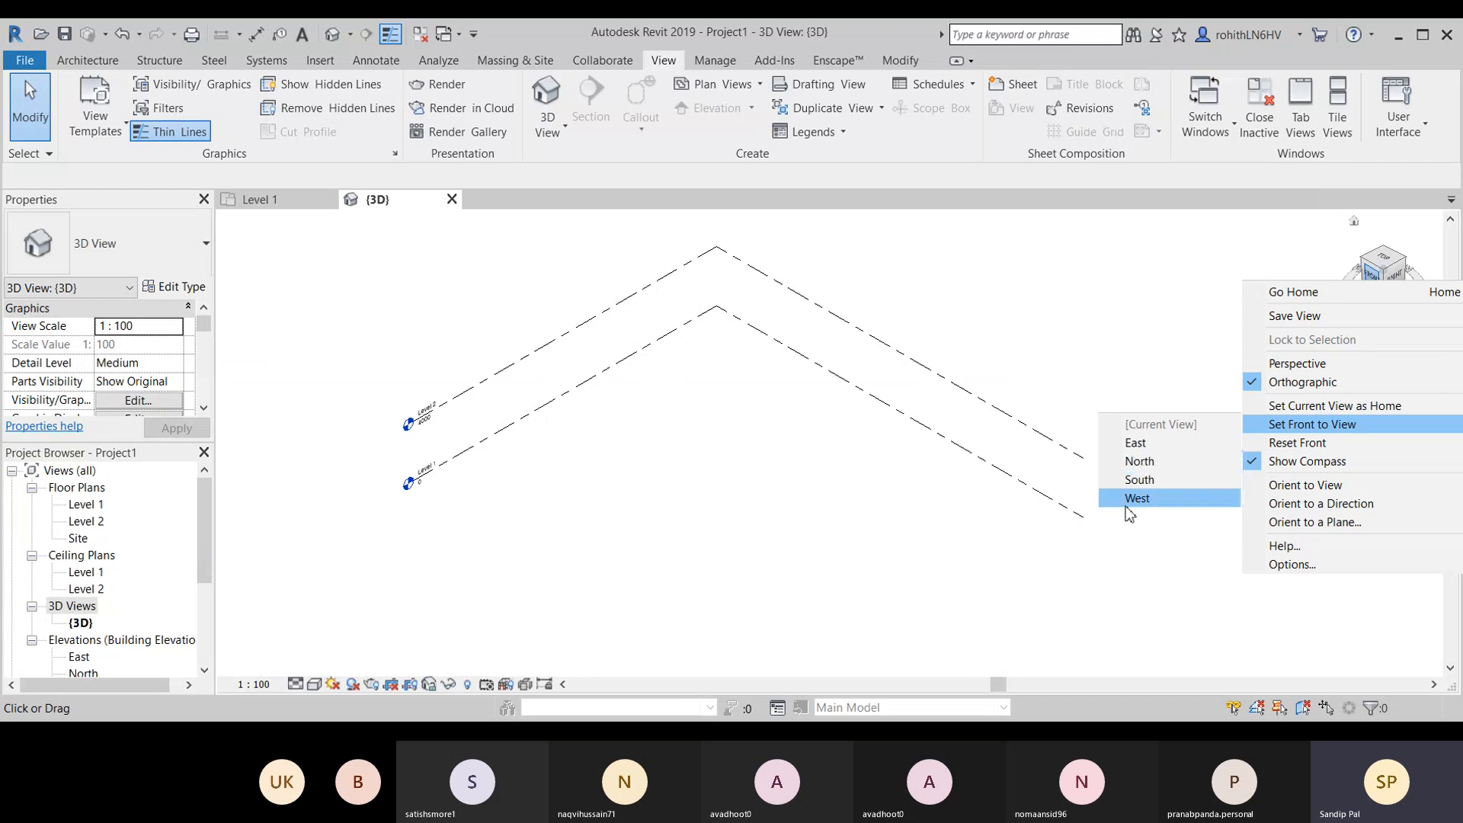
click(1135, 443)
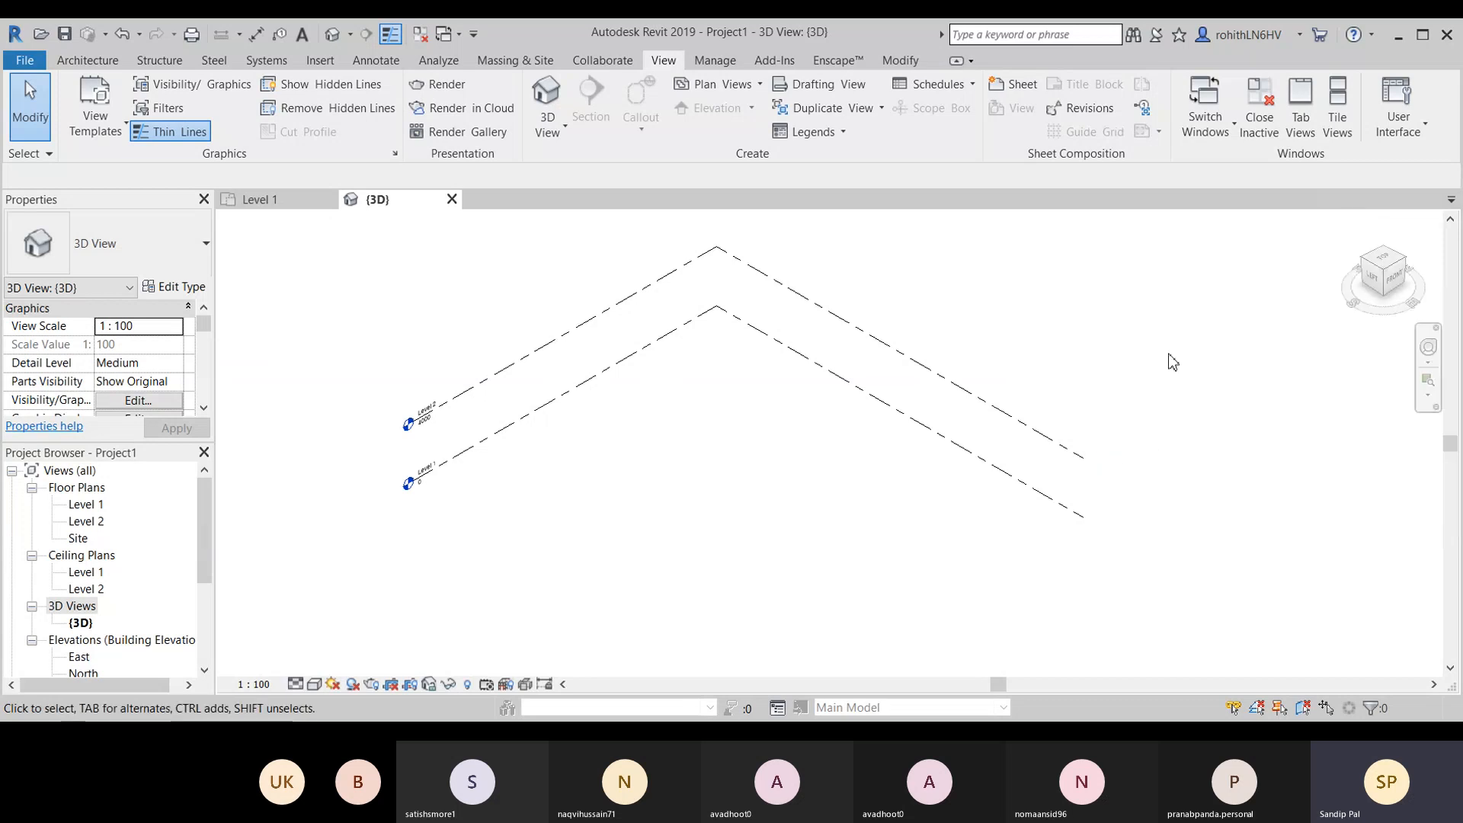
Step: View the model from the ViewCube's Left and Front faces, and return to the isometric corner view
click(1375, 289)
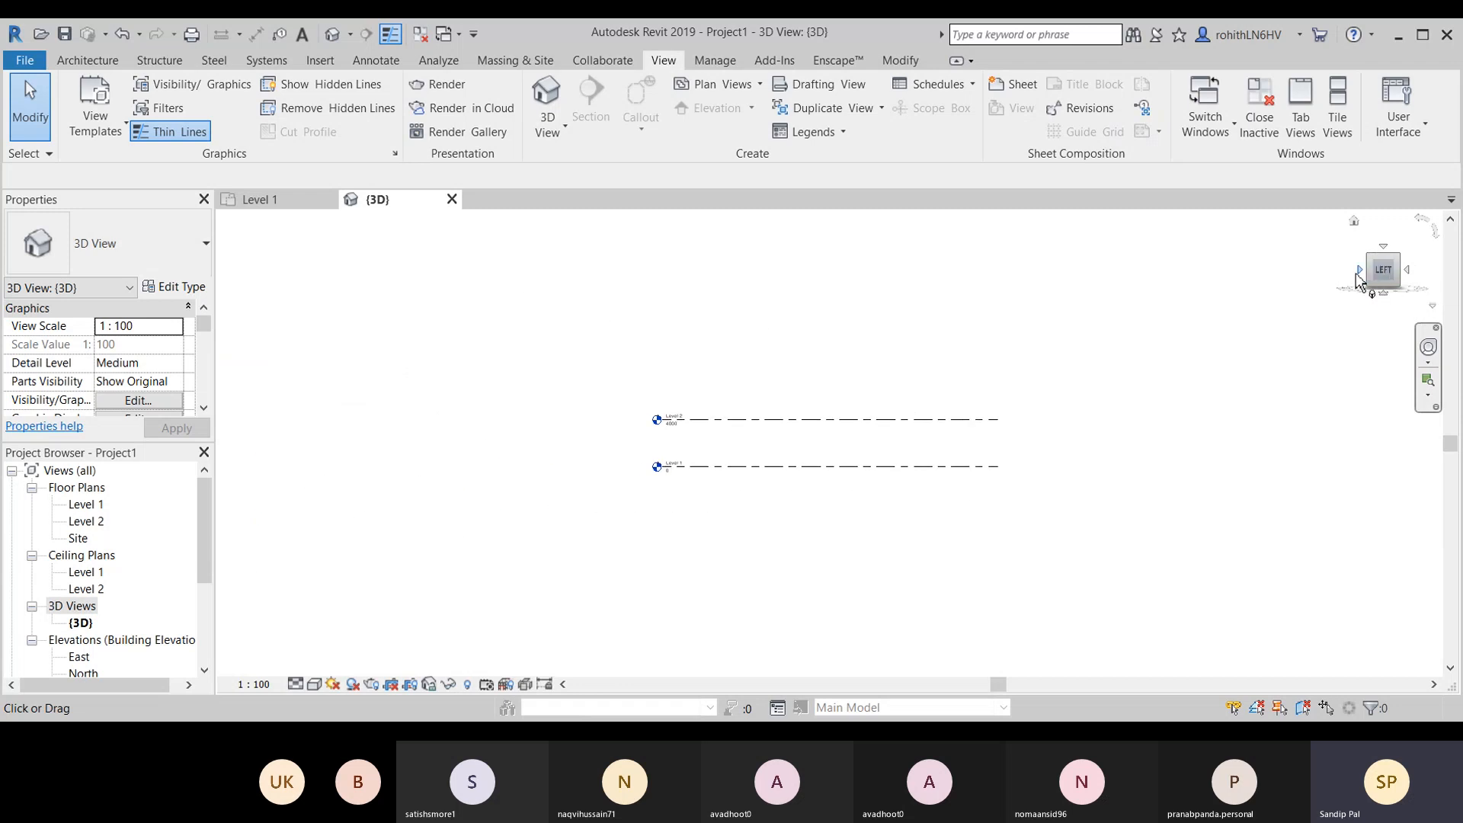
click(1407, 269)
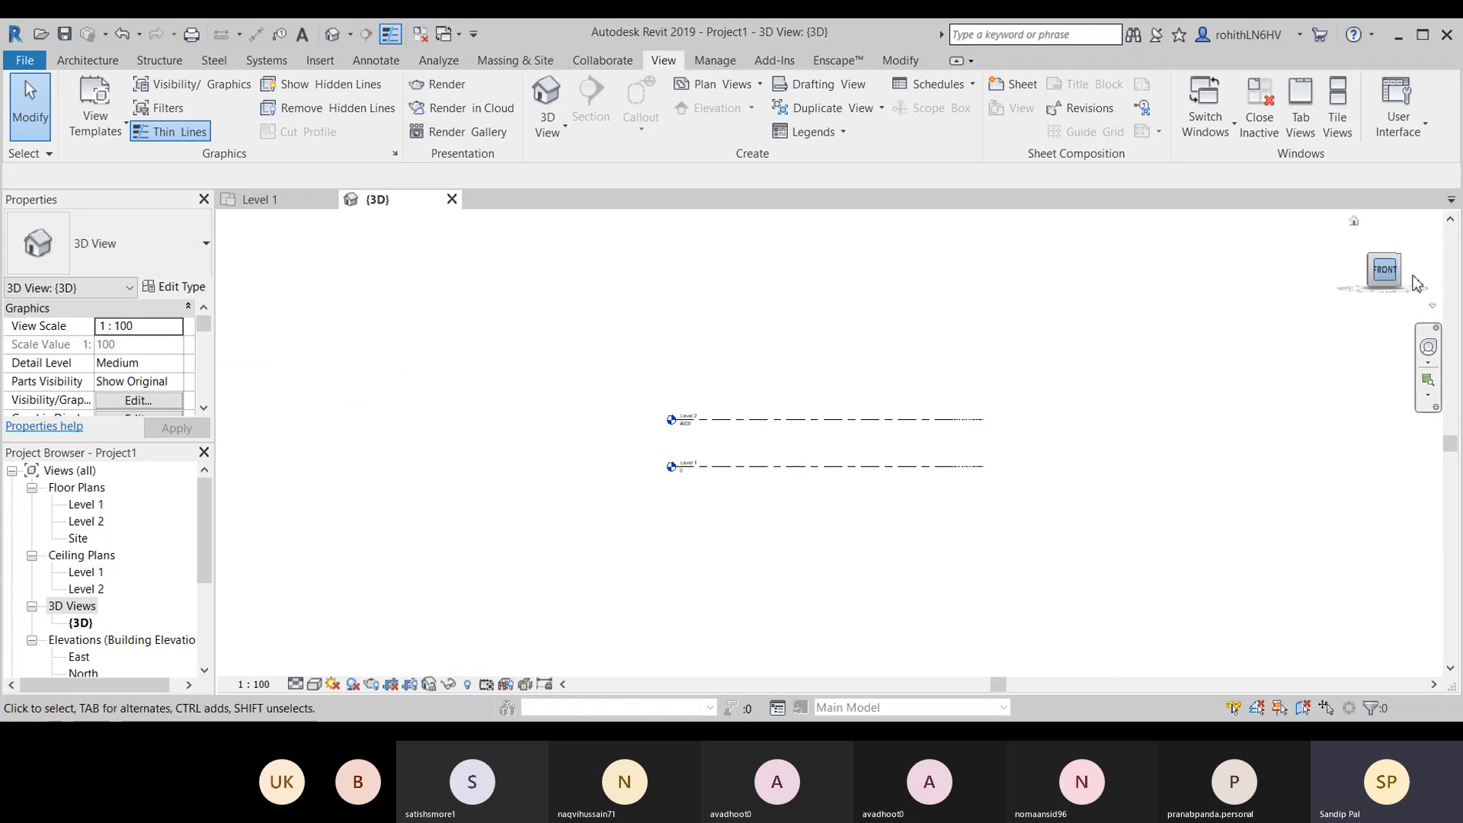
click(1370, 258)
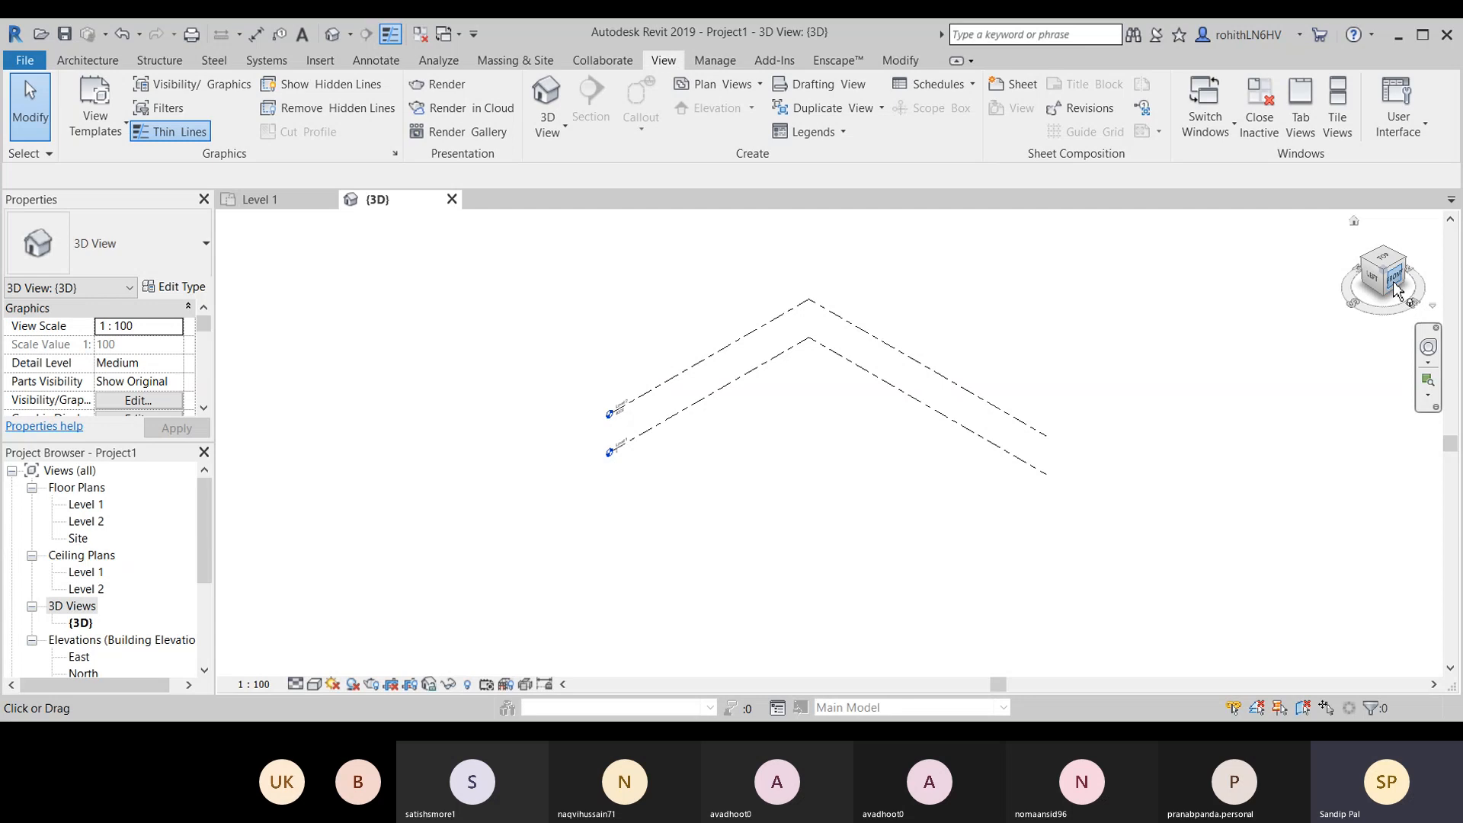
click(1432, 307)
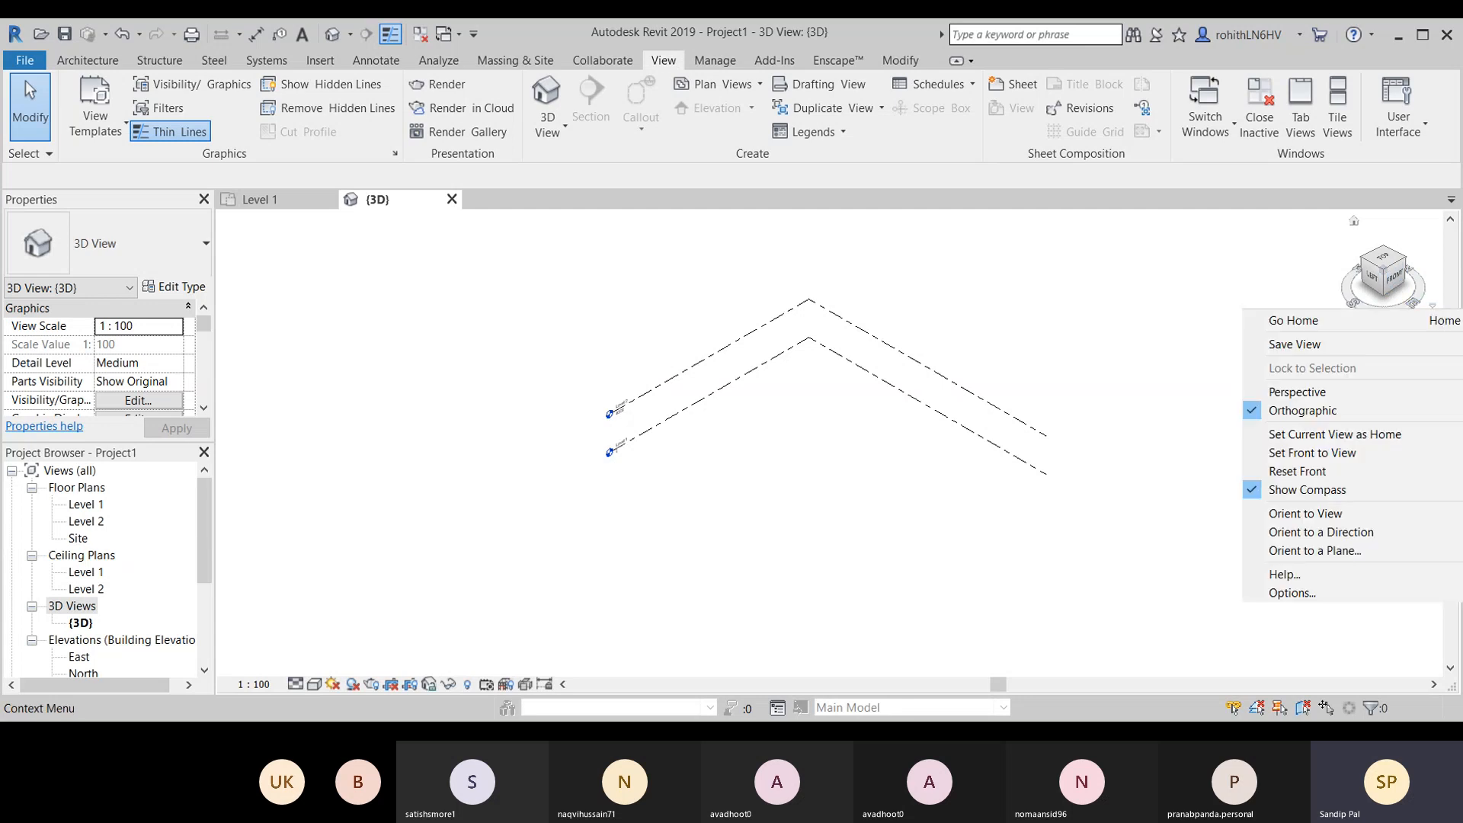
mouse_move(1325, 460)
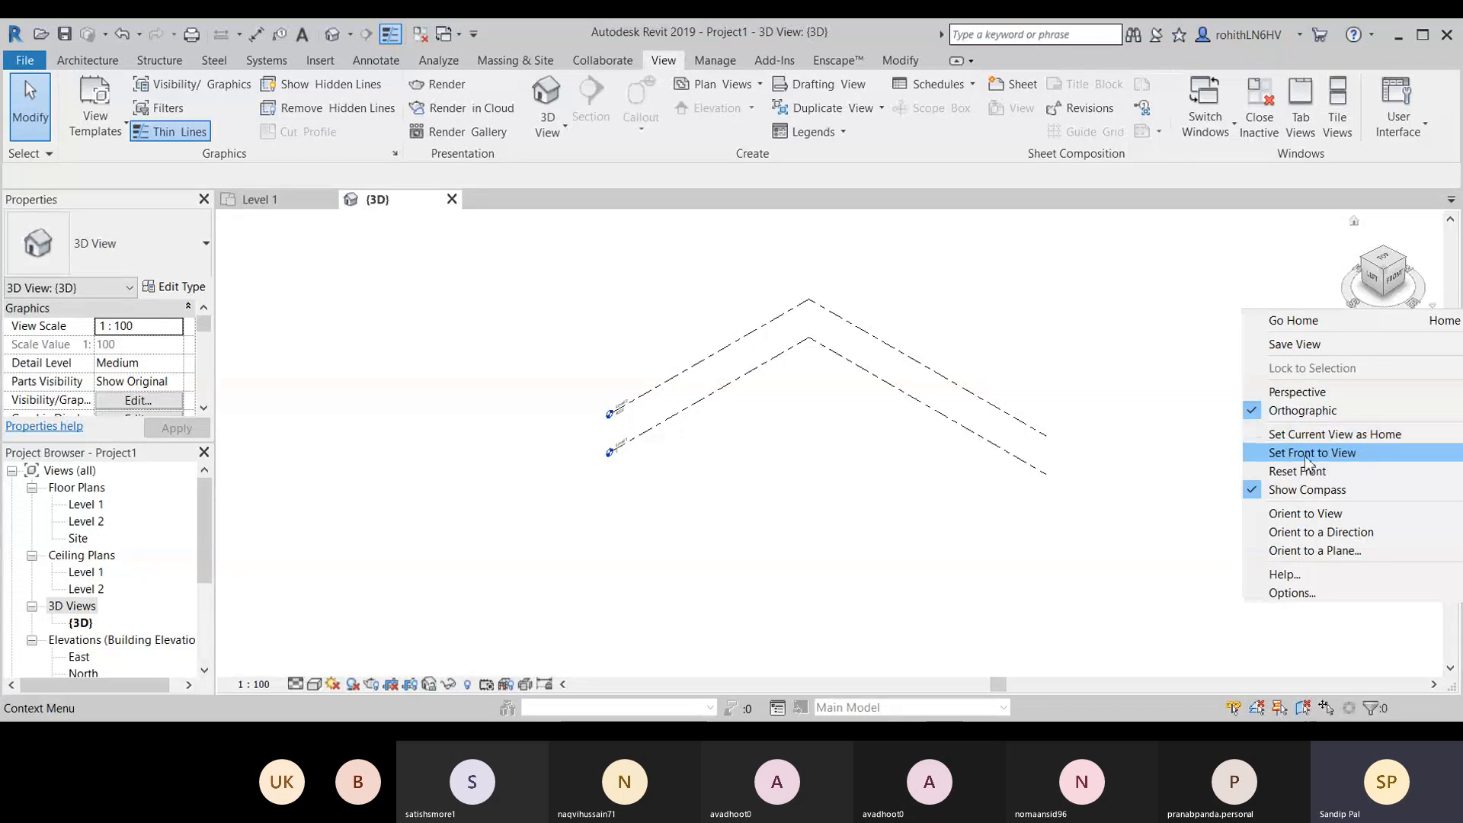
click(1299, 274)
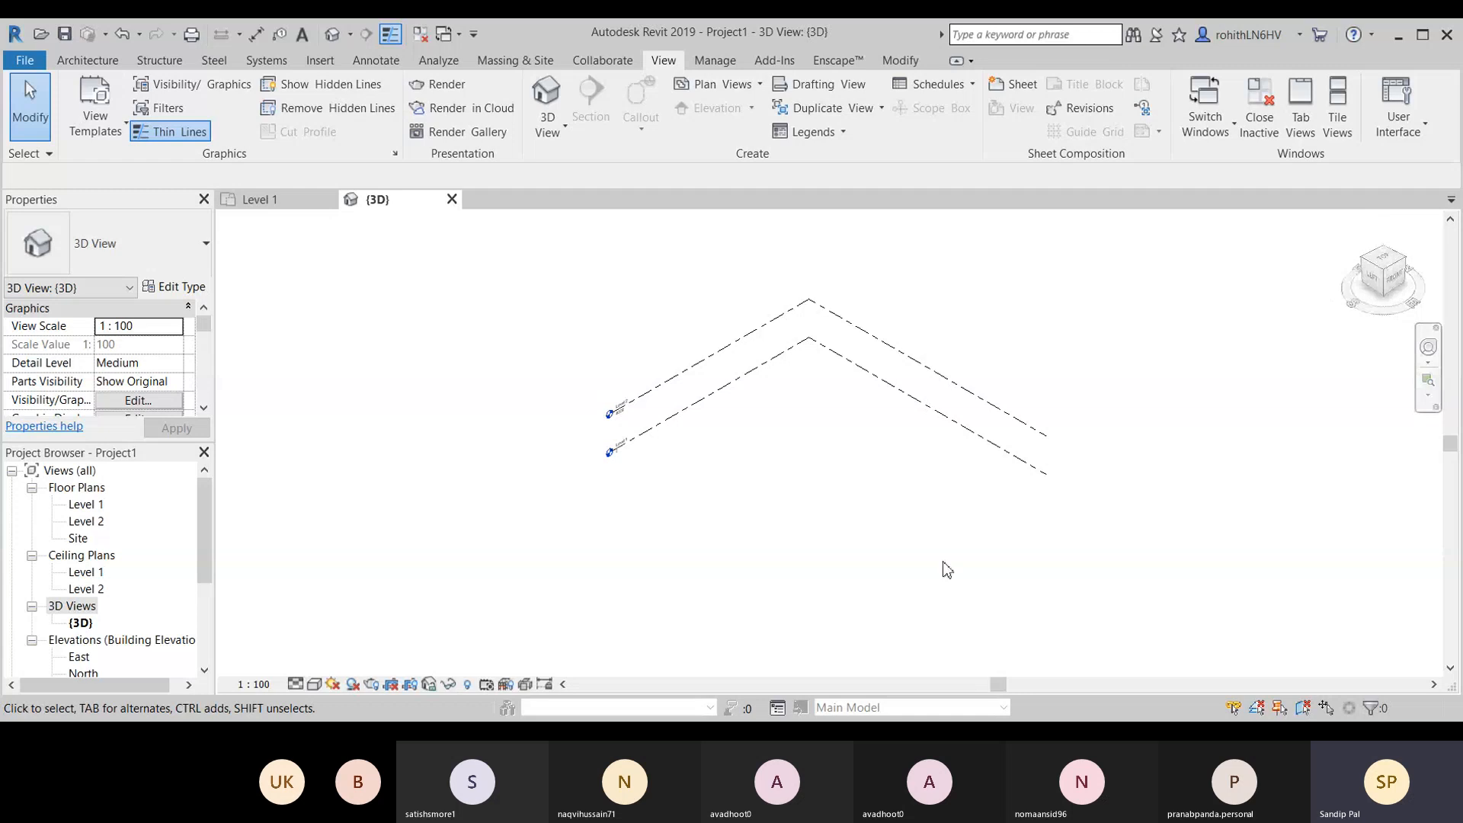
click(1437, 313)
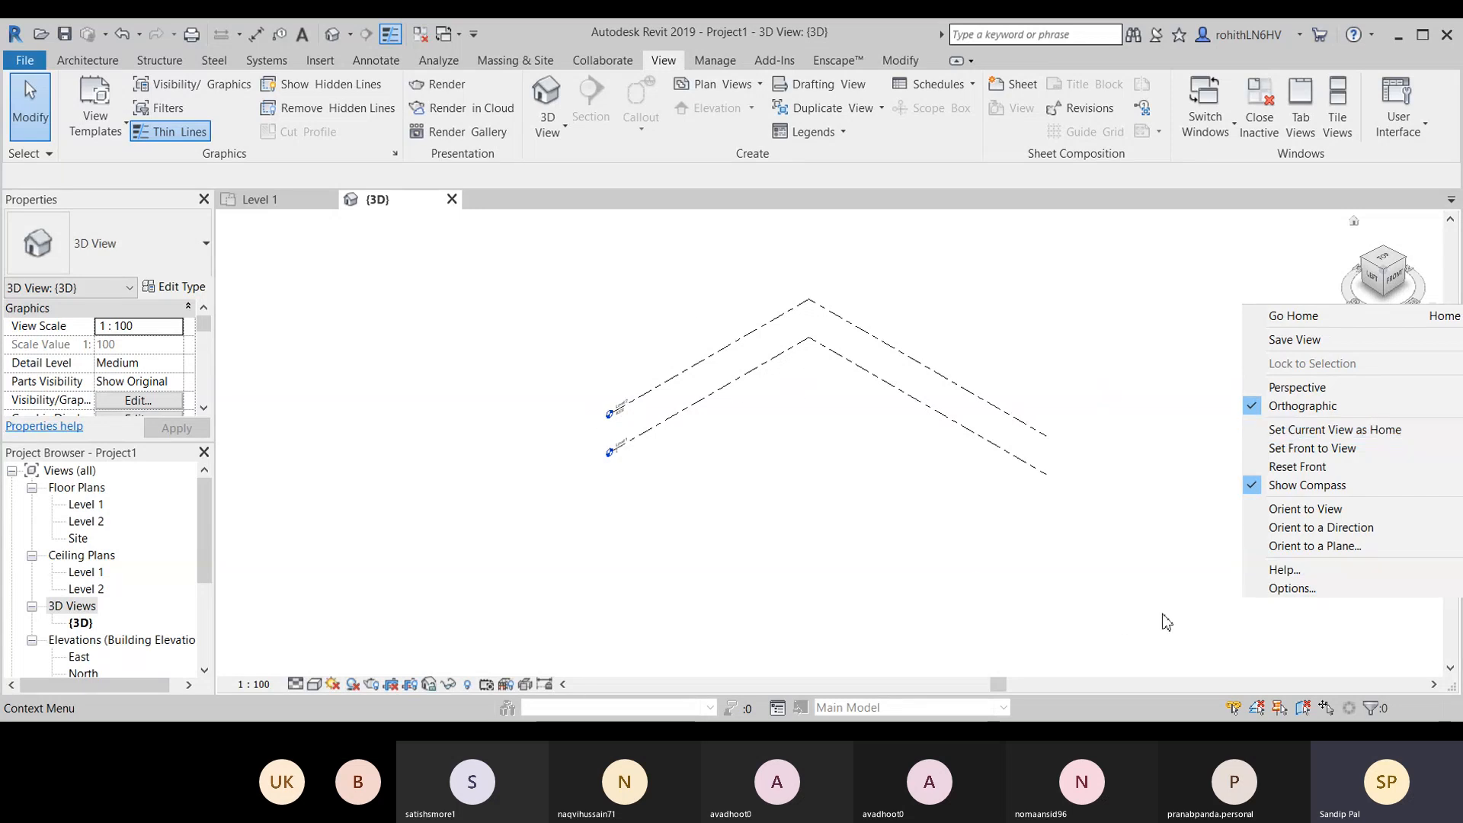
click(1030, 547)
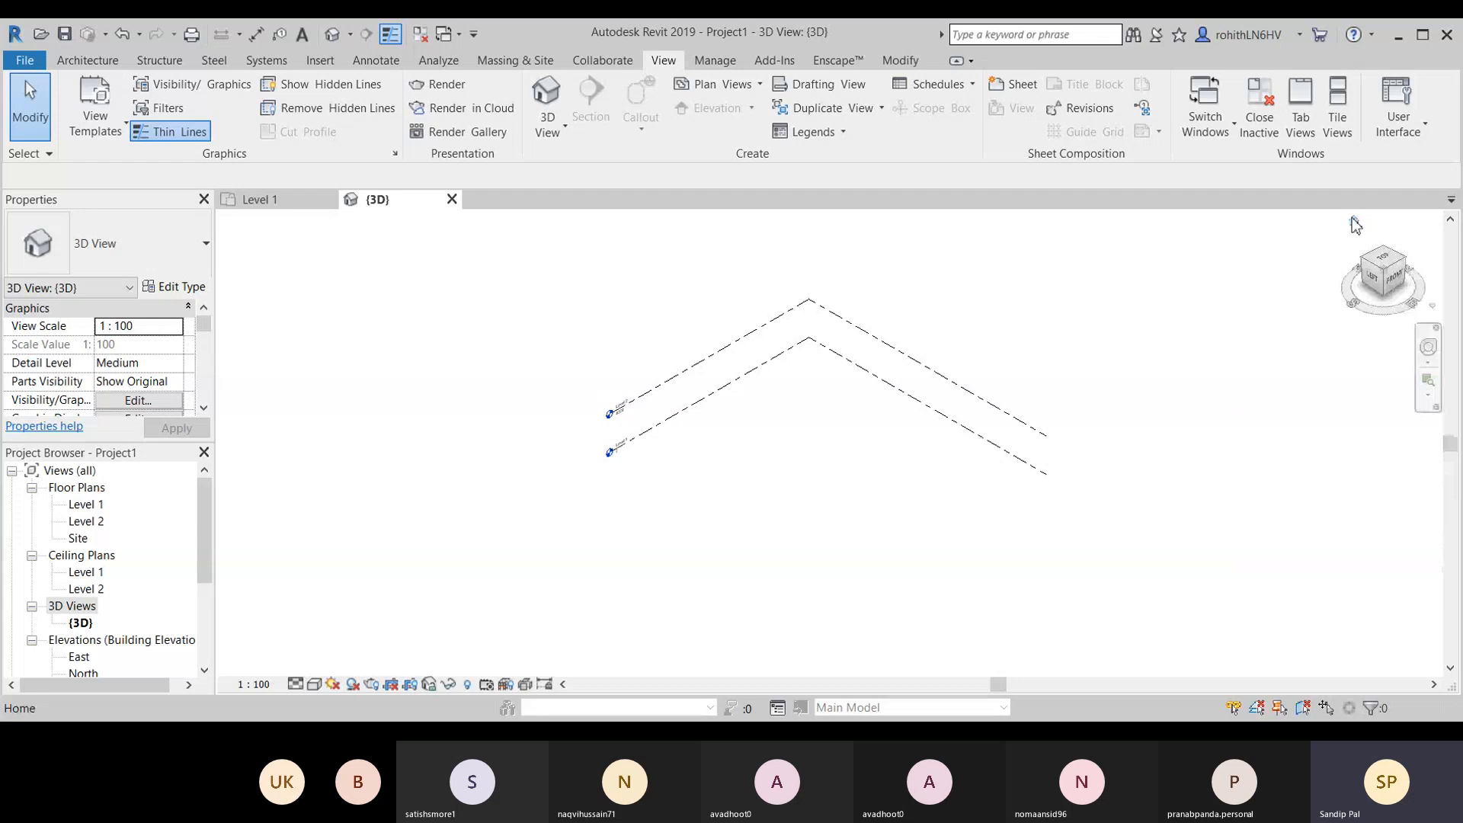
middle_drag(1045, 556, 960, 562)
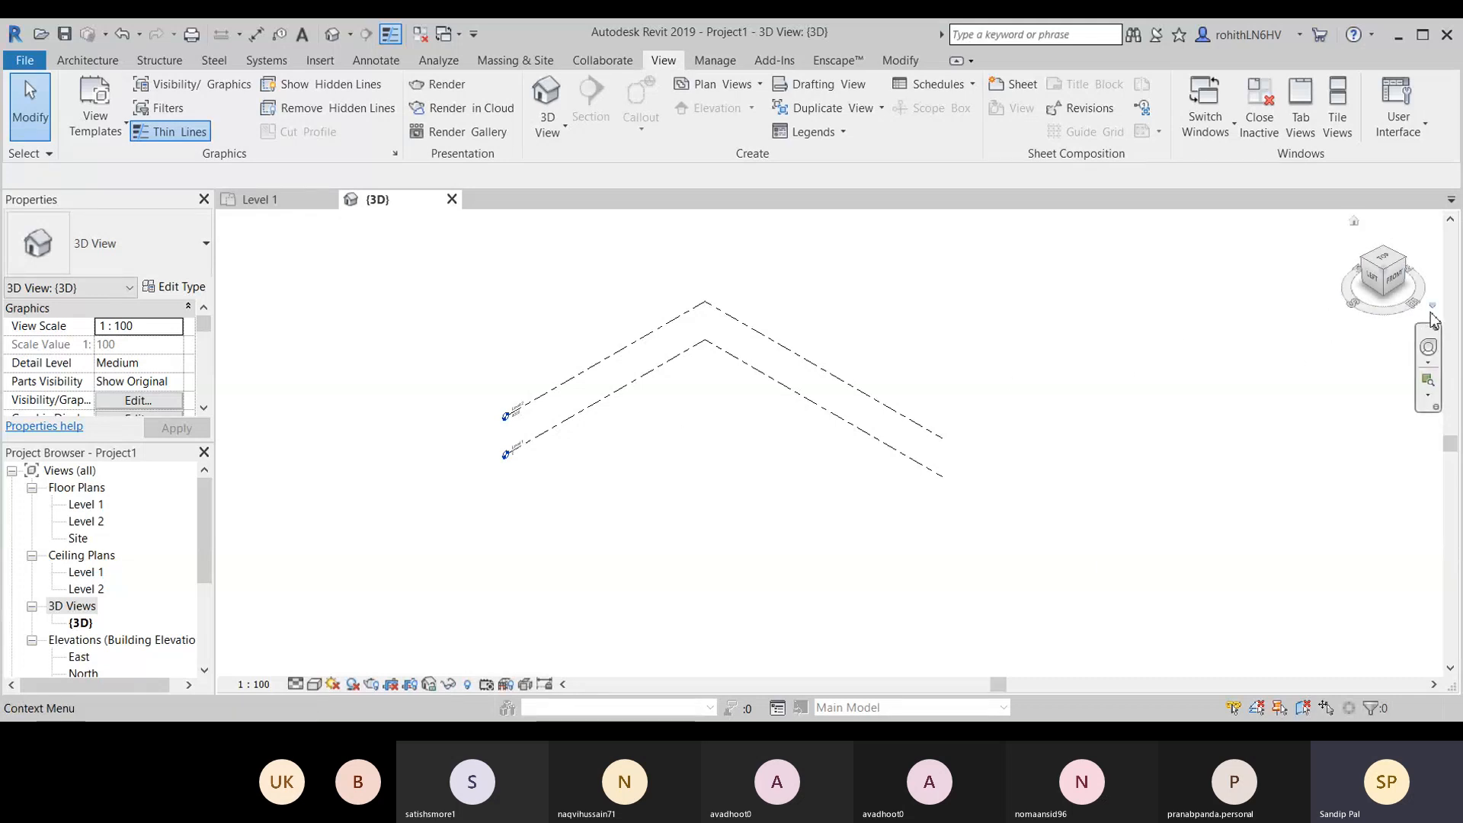
Step: Orient the 3D view to the South direction
click(1433, 308)
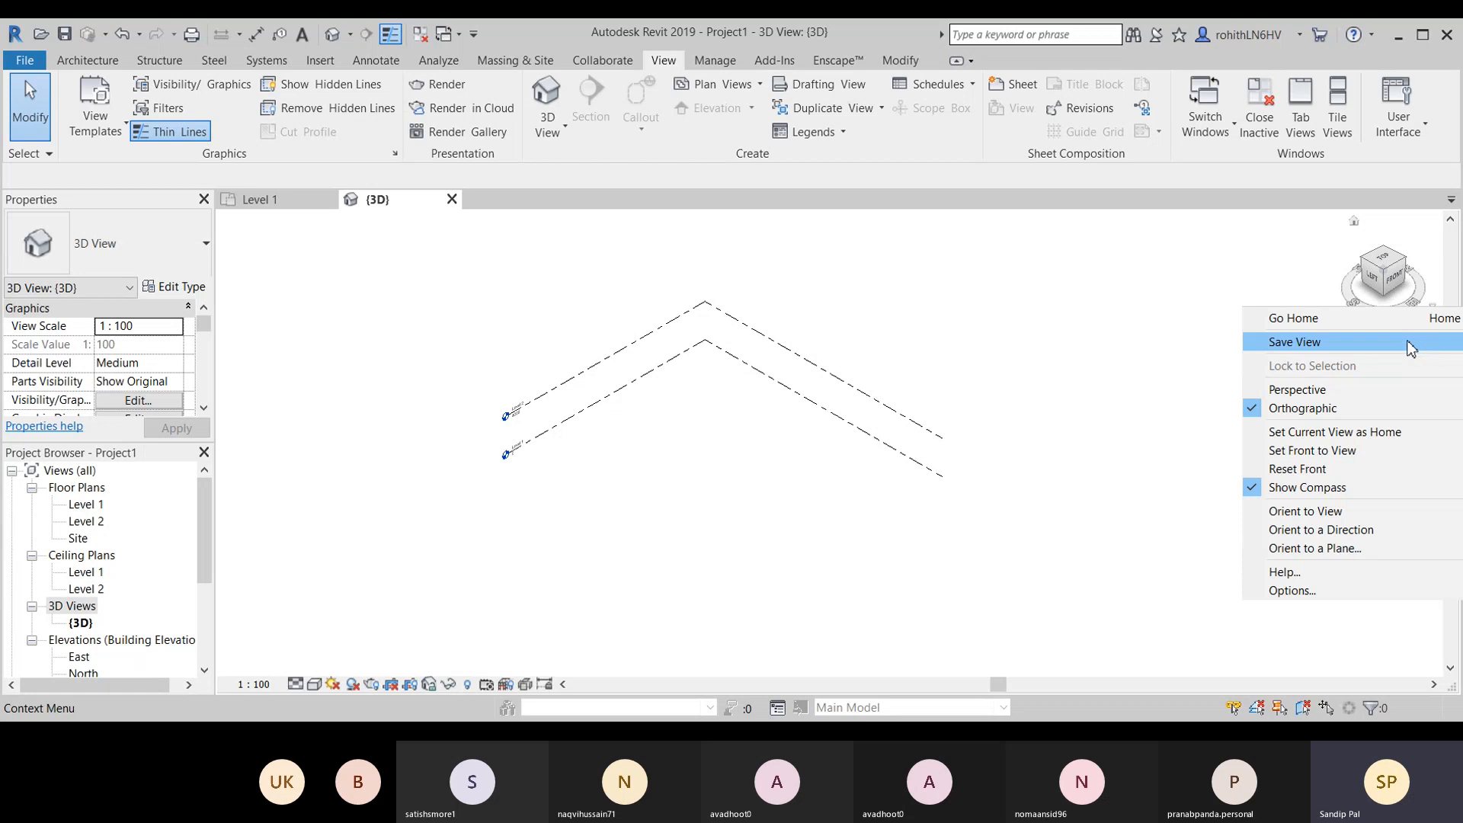
mouse_move(1347, 540)
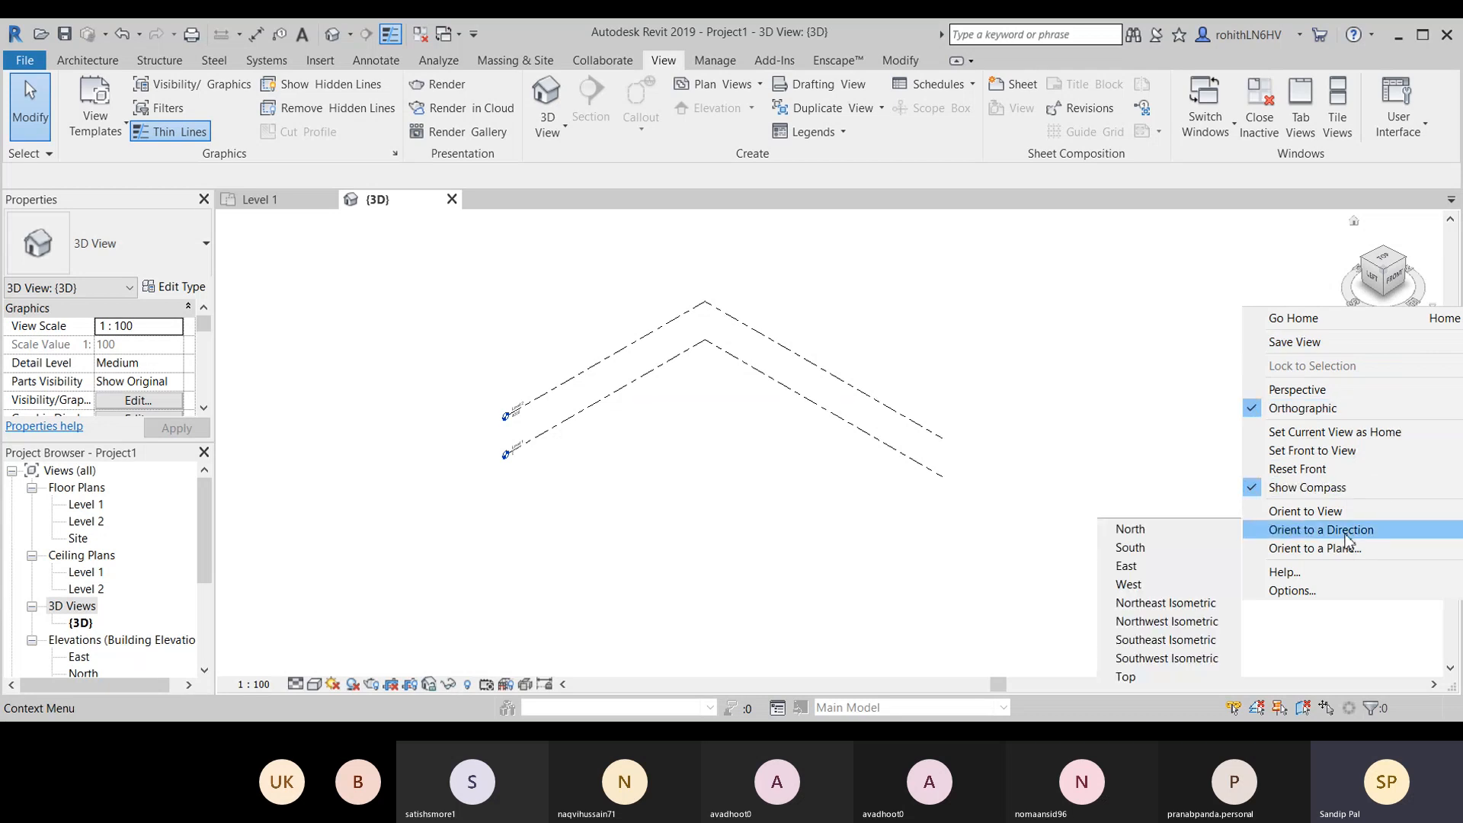
click(1199, 562)
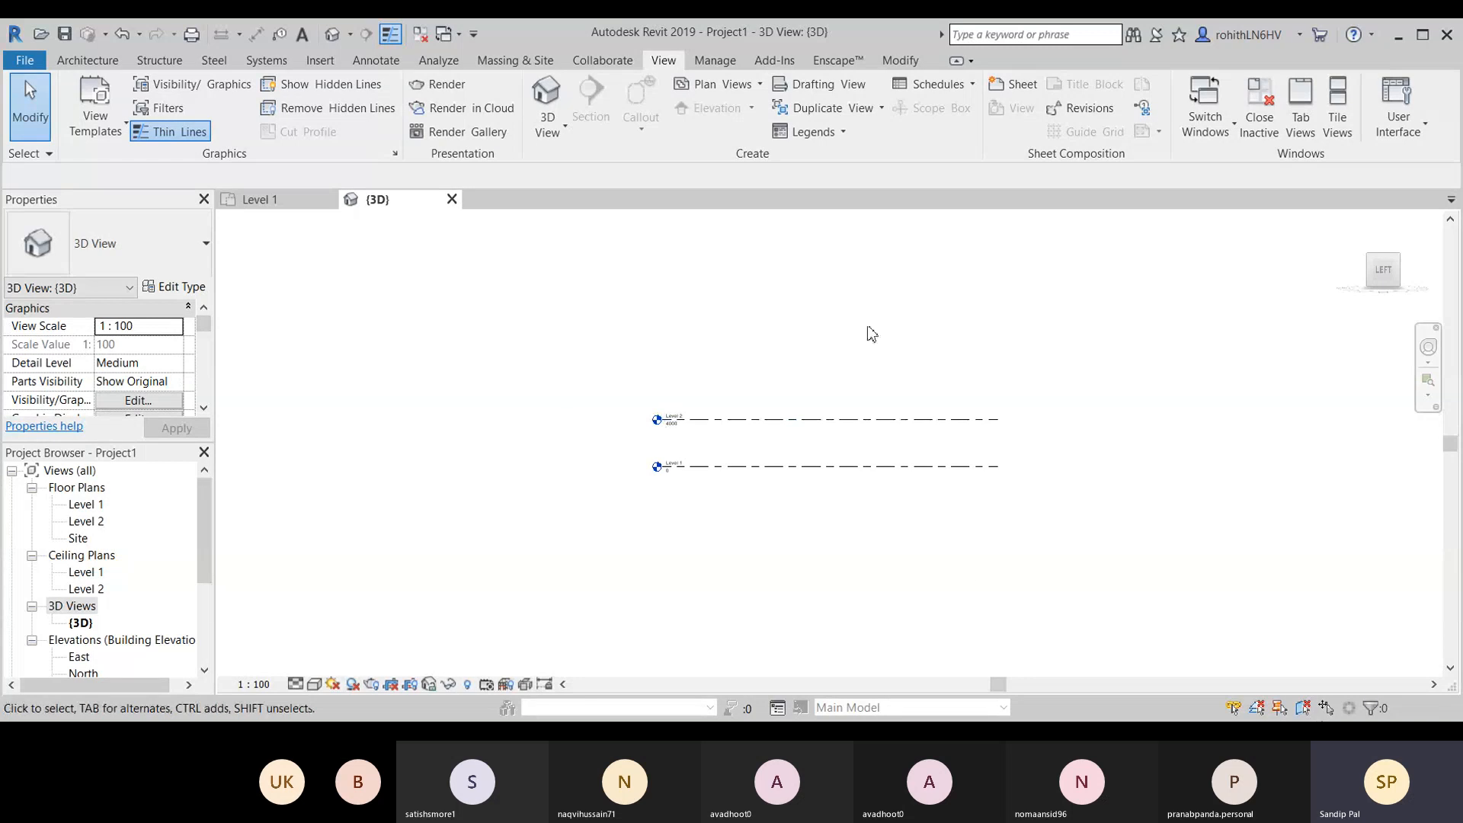
Step: Orient the 3D view to the Level 1 floor plan
right_click(1399, 276)
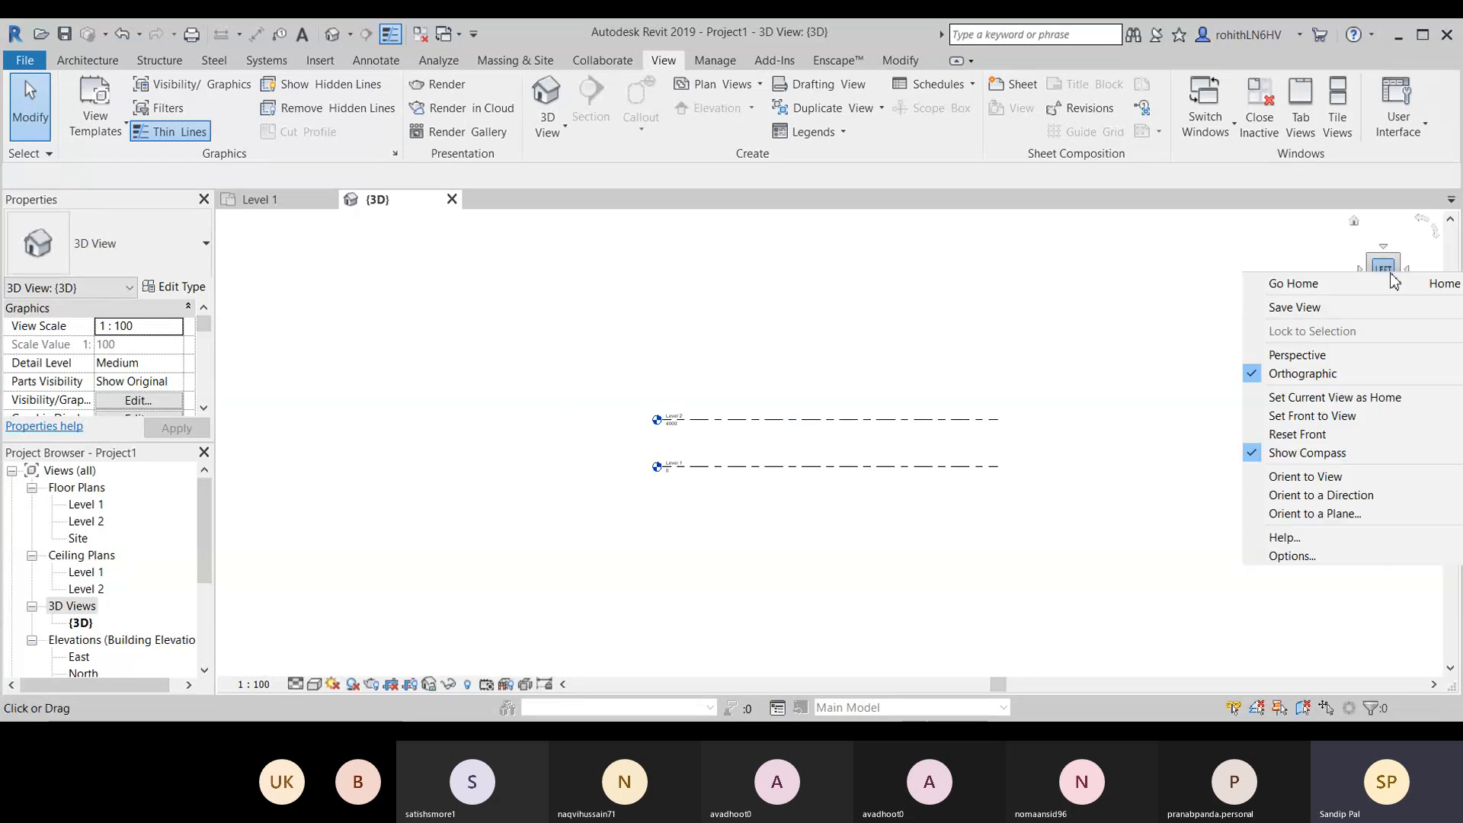
mouse_move(1303, 499)
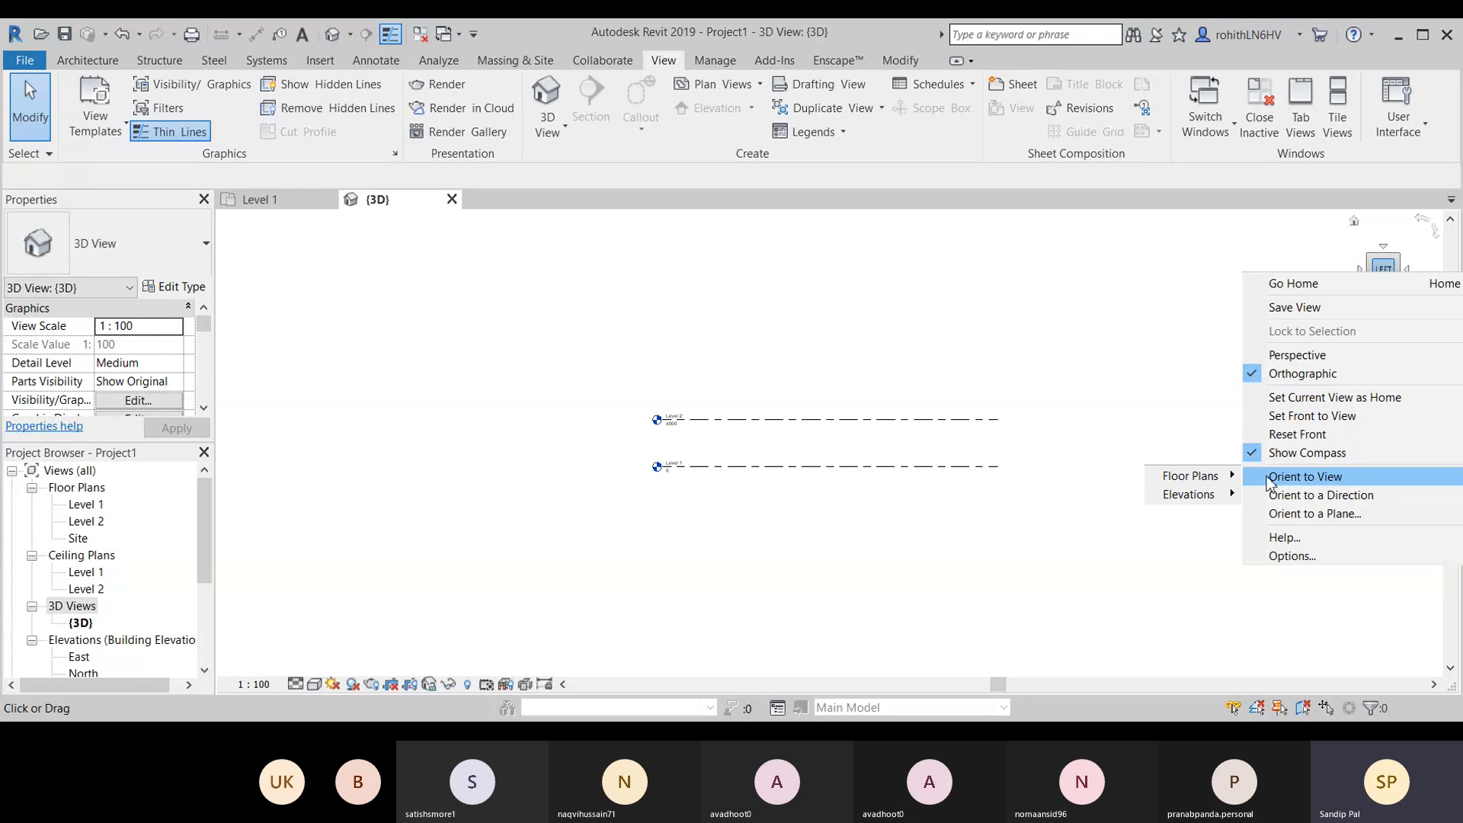
mouse_move(1209, 485)
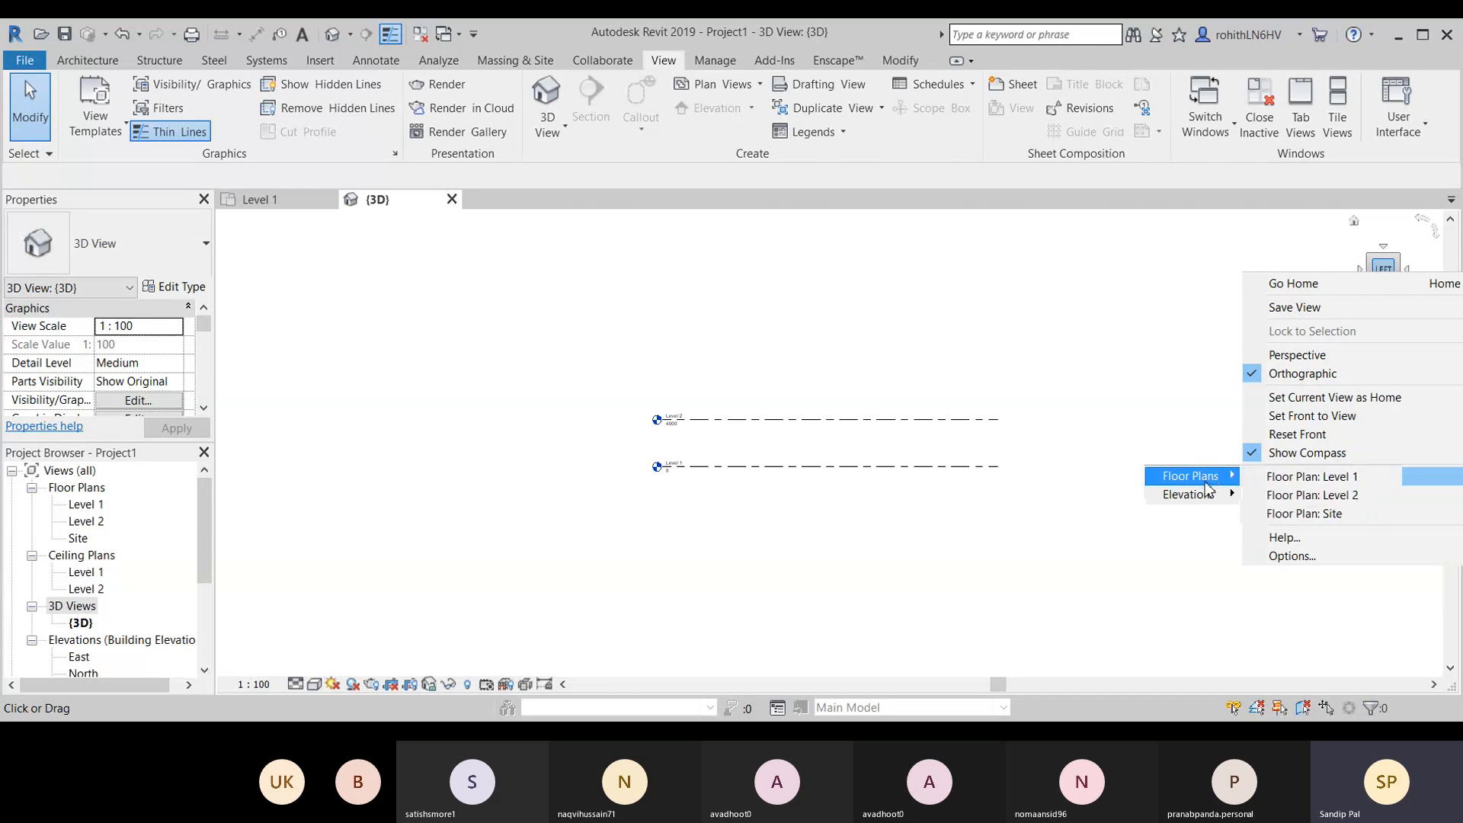
click(1286, 482)
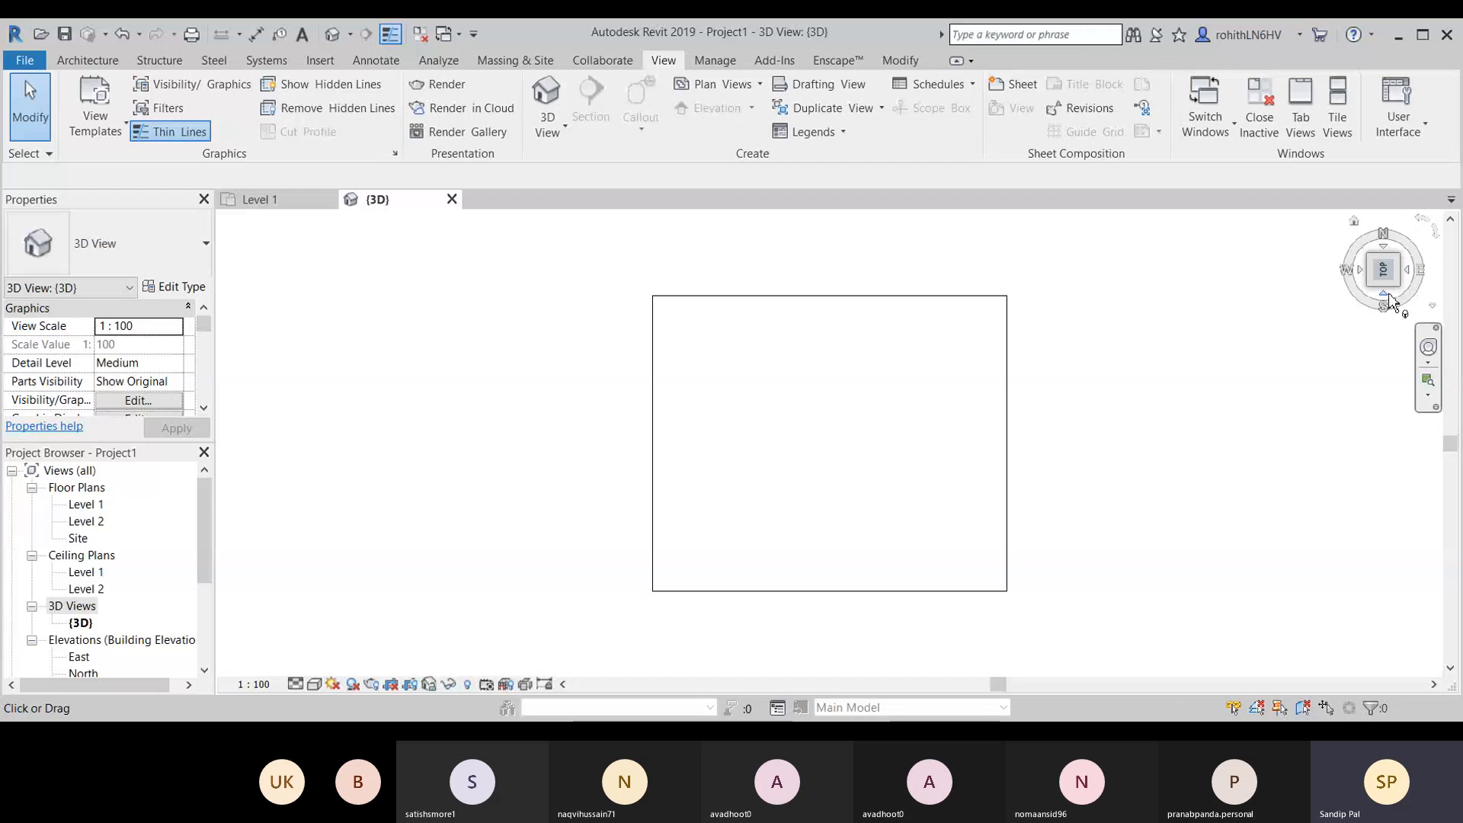
Step: Examine the Level 1 line and its section box from the Left face and the isometric corner view
click(1387, 301)
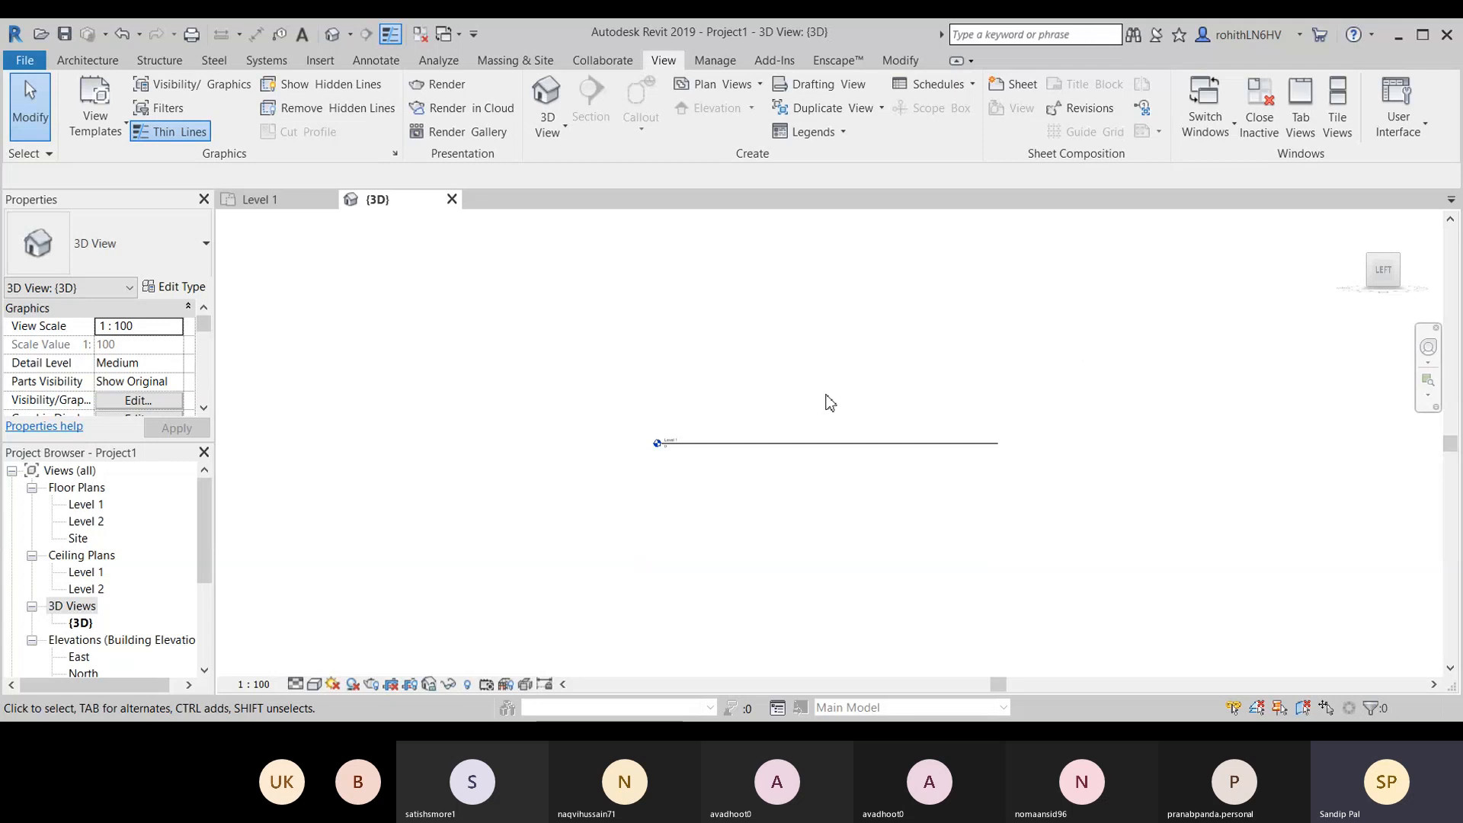
scroll(675, 452, up, 3)
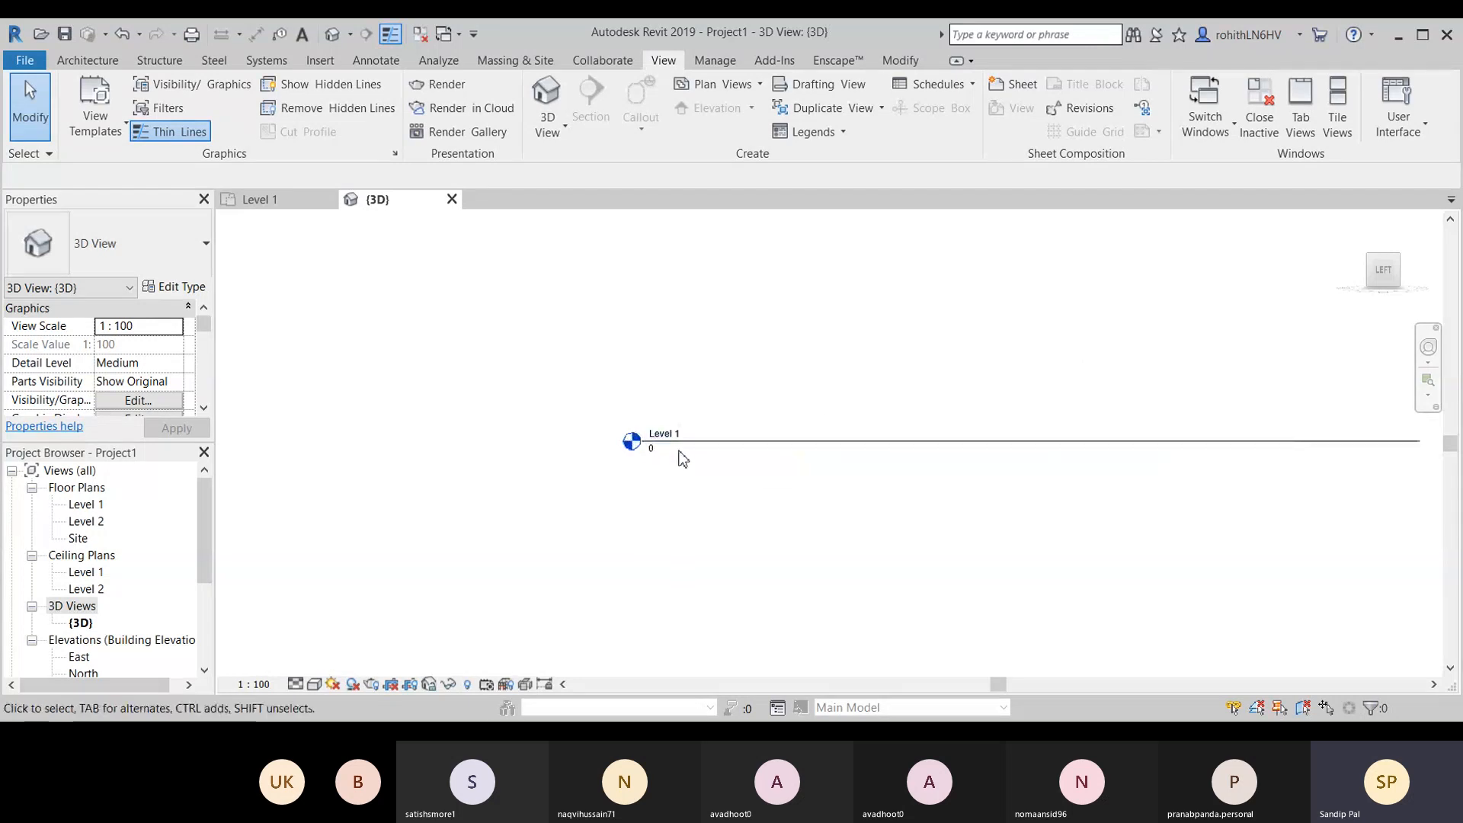
scroll(690, 455, down, 3)
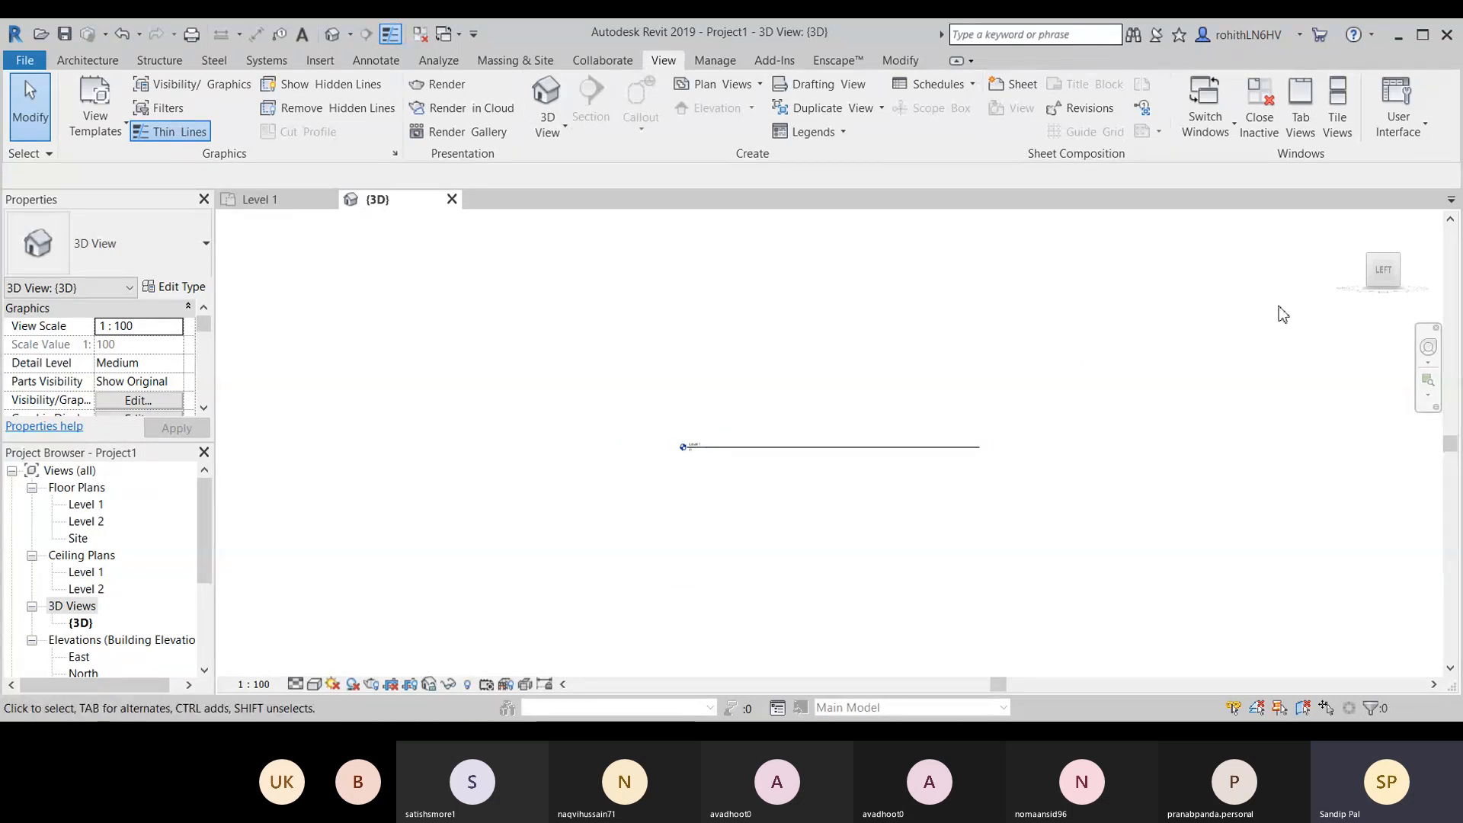
click(1357, 241)
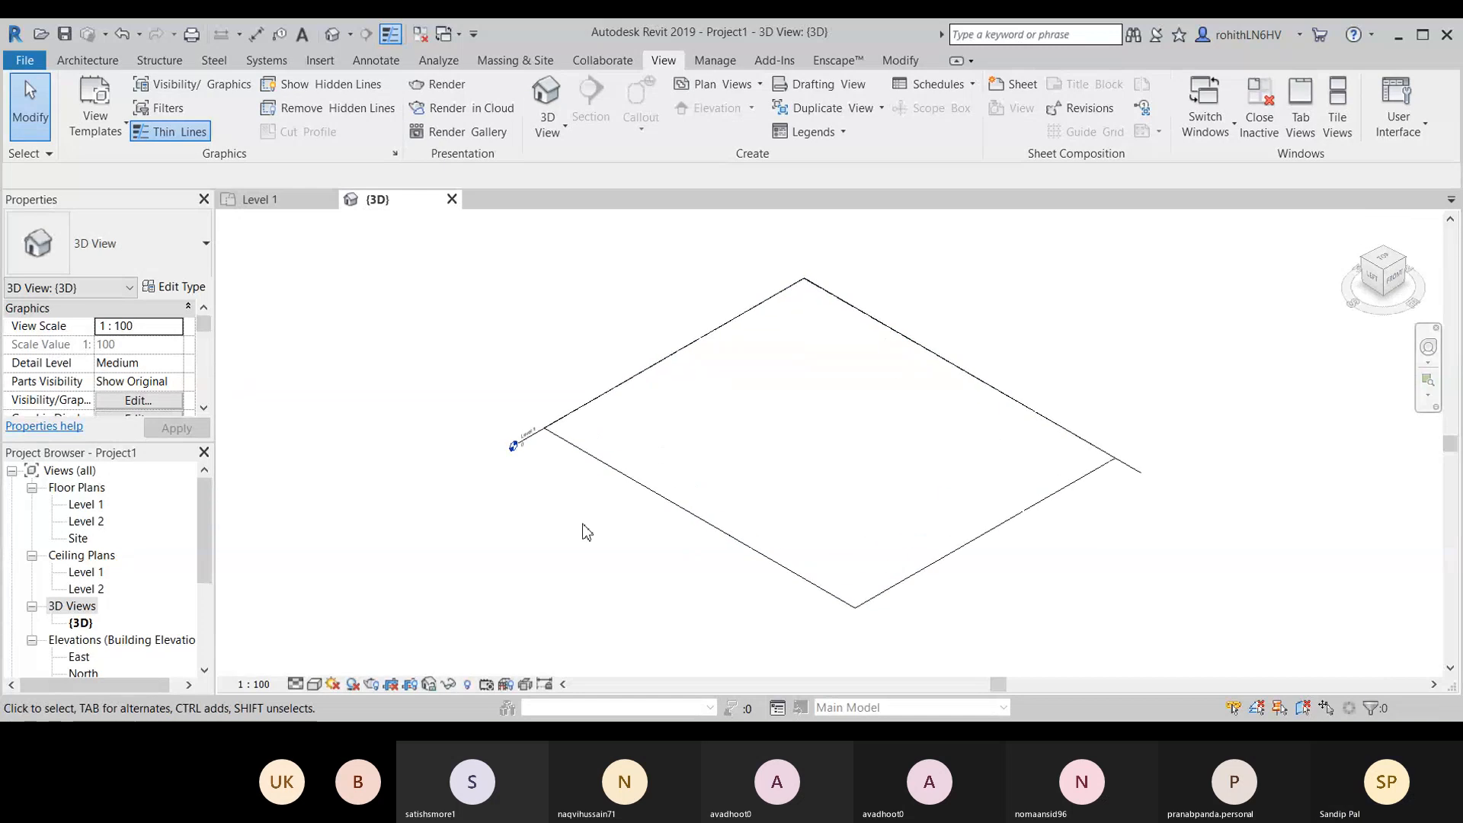
click(657, 493)
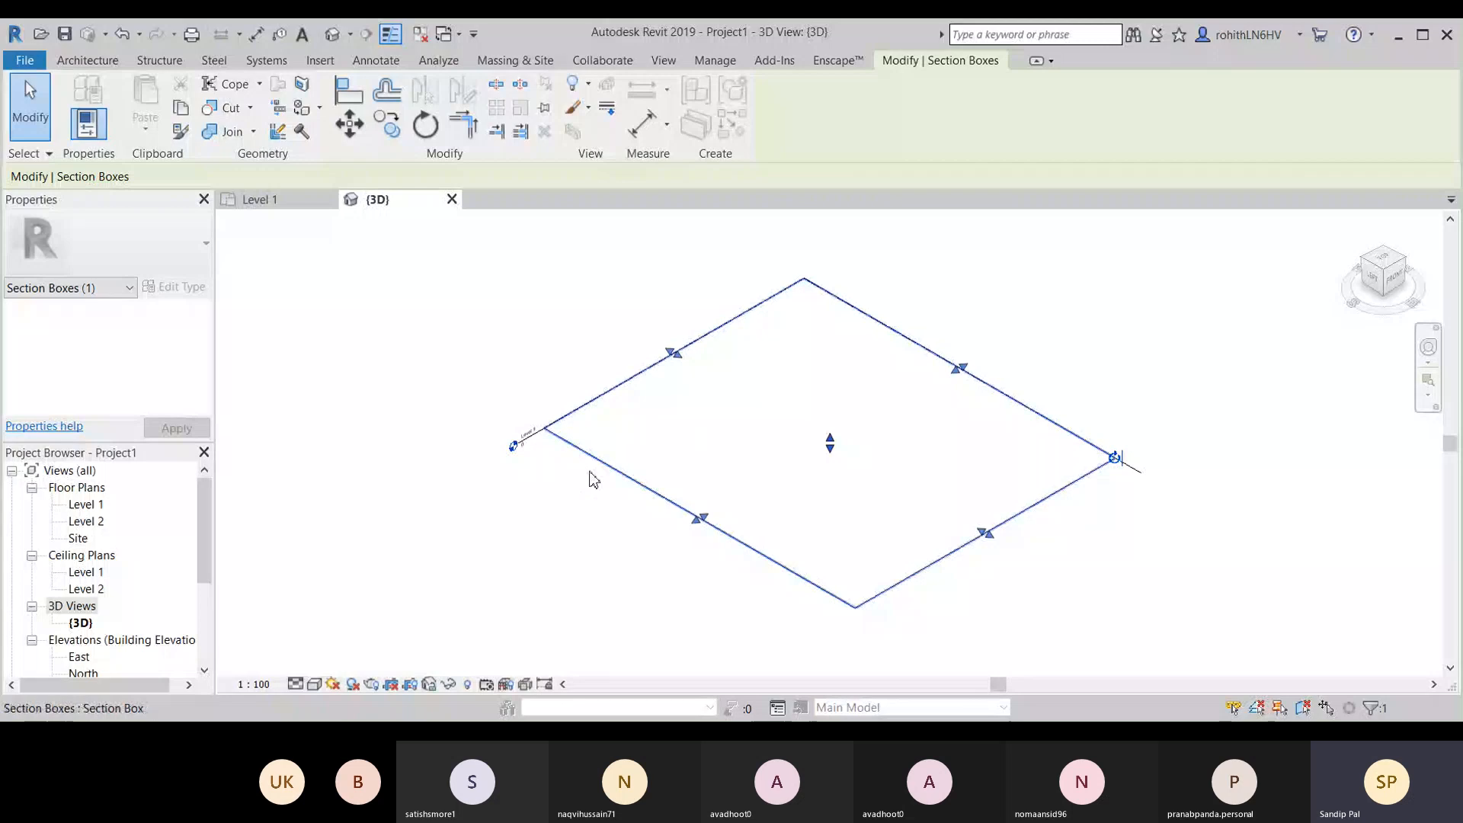
click(598, 532)
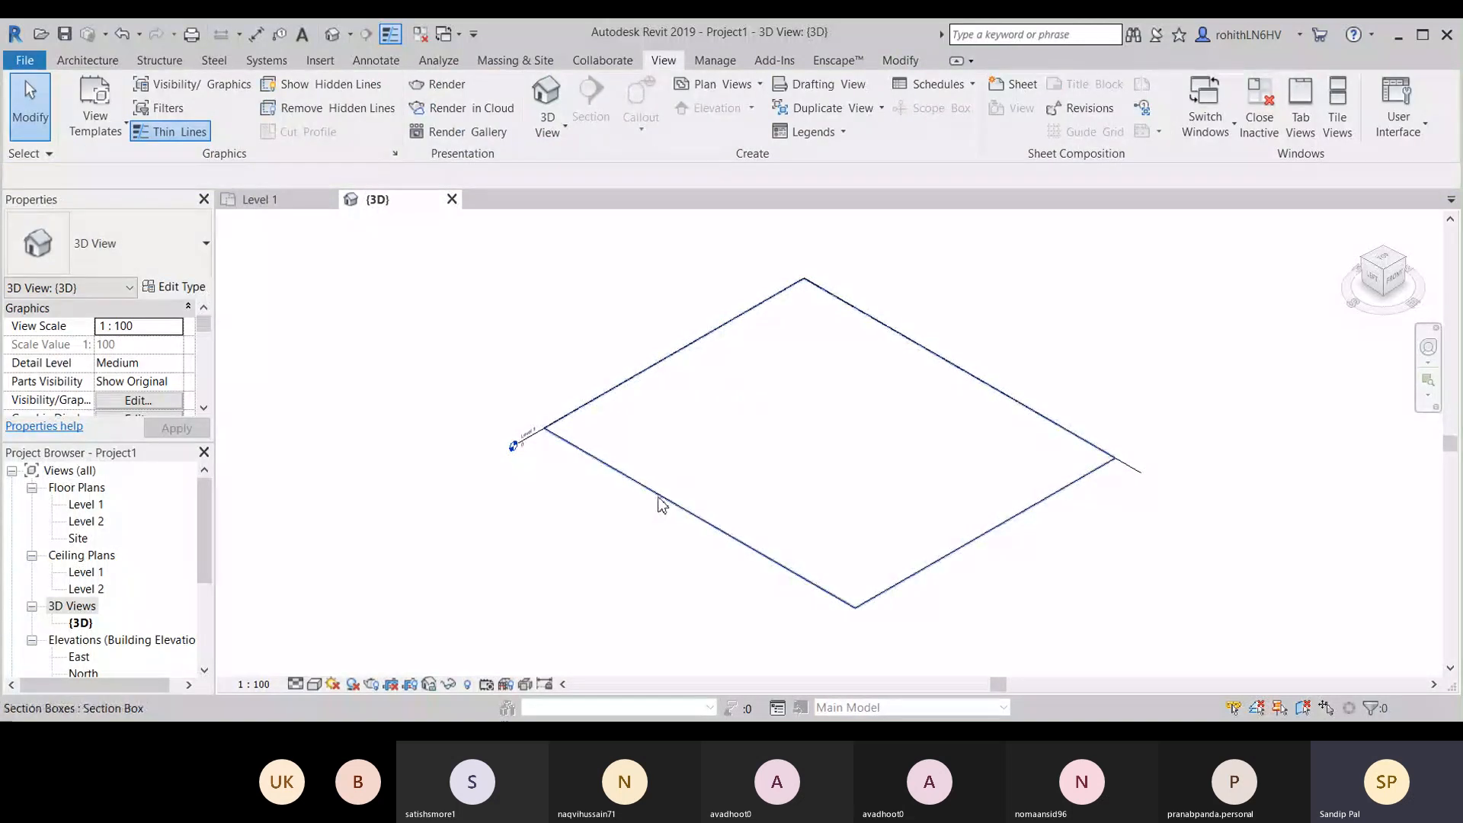
Step: Draw a horizontal Generic - 200mm wall about 16000 mm long between the elevation markers in the Level 1 floor plan
click(253, 201)
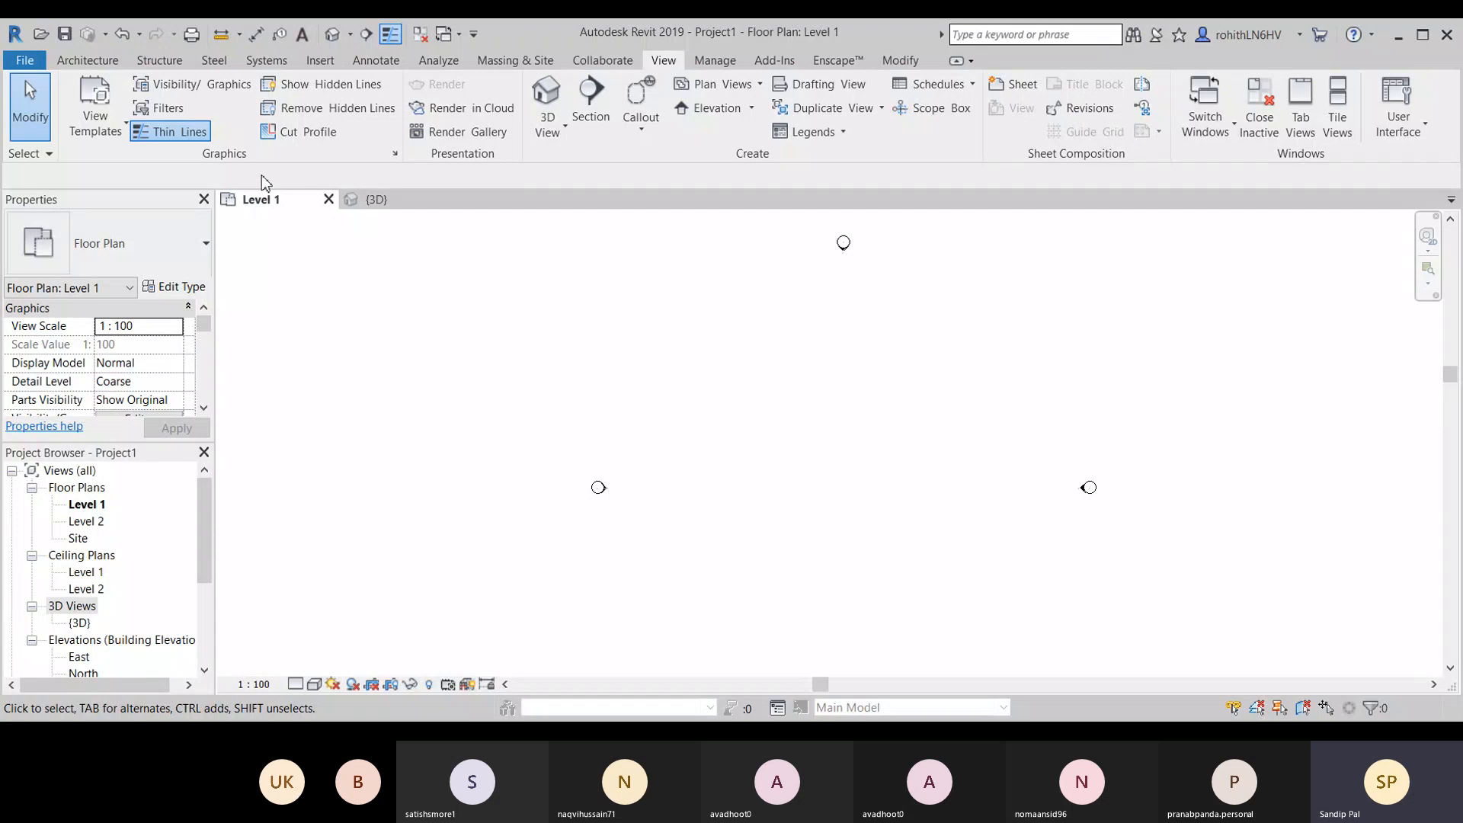
click(82, 60)
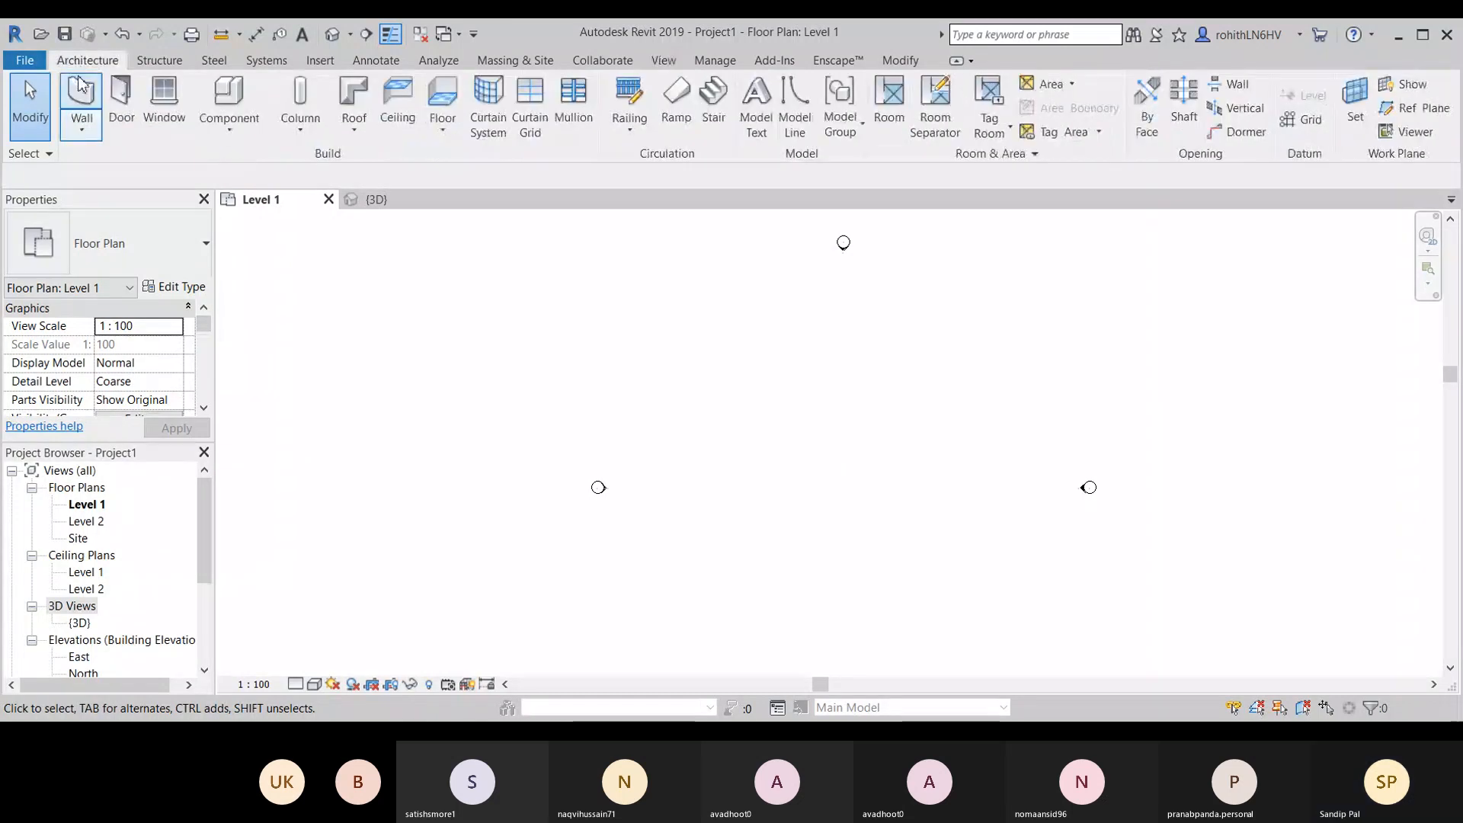
click(81, 92)
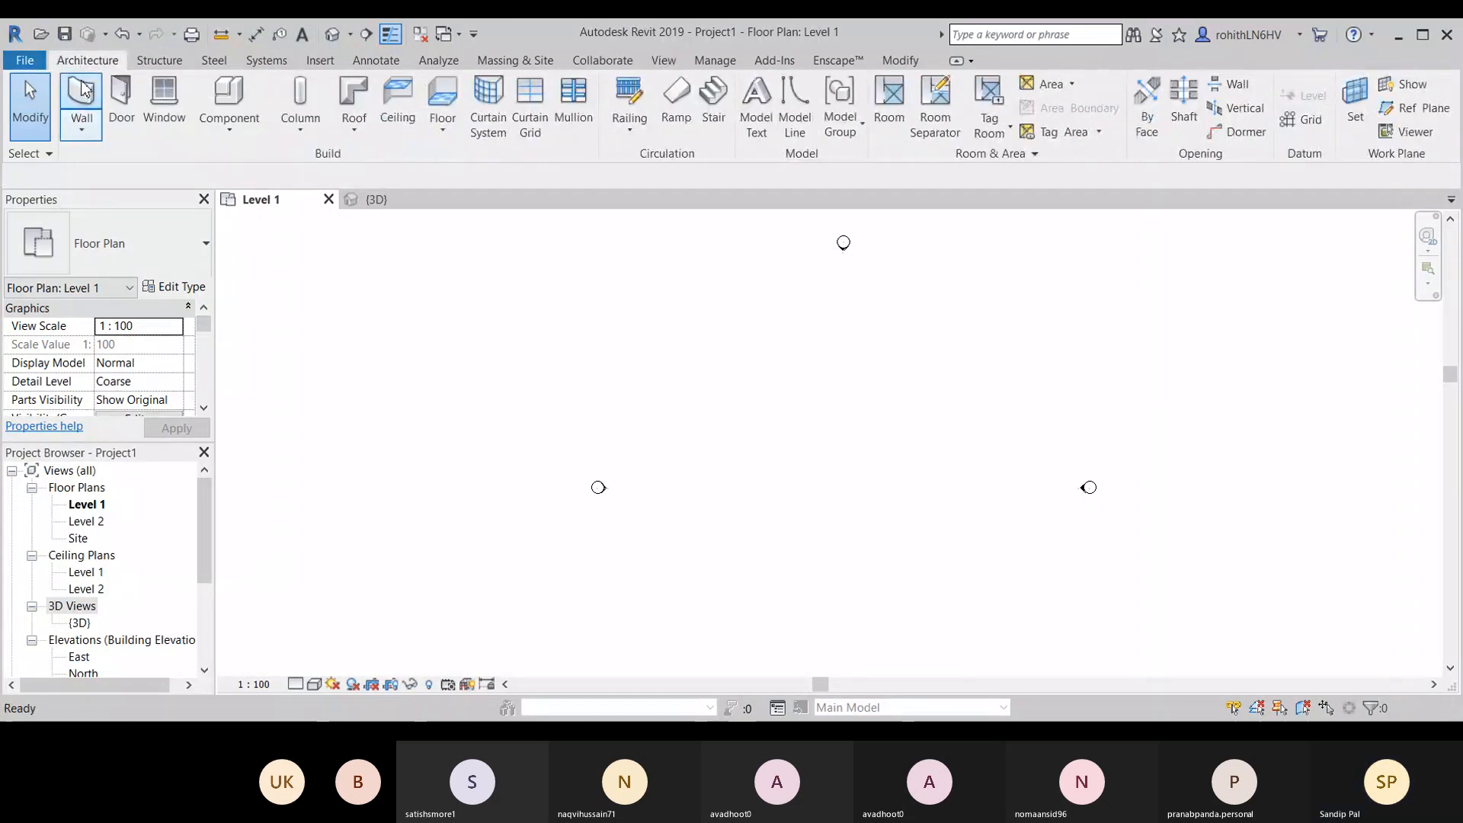
click(761, 451)
click(916, 451)
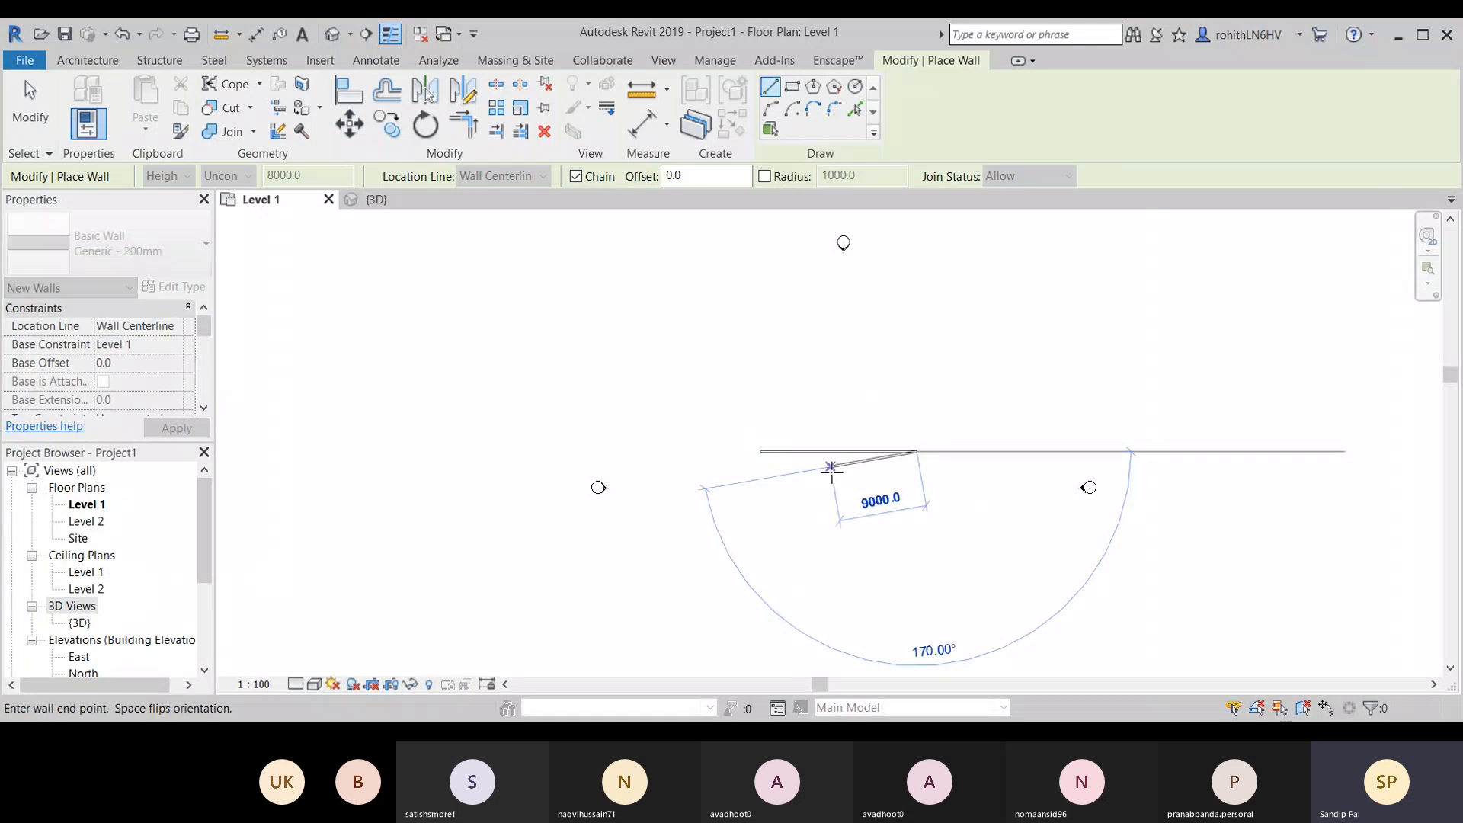
right_click(877, 342)
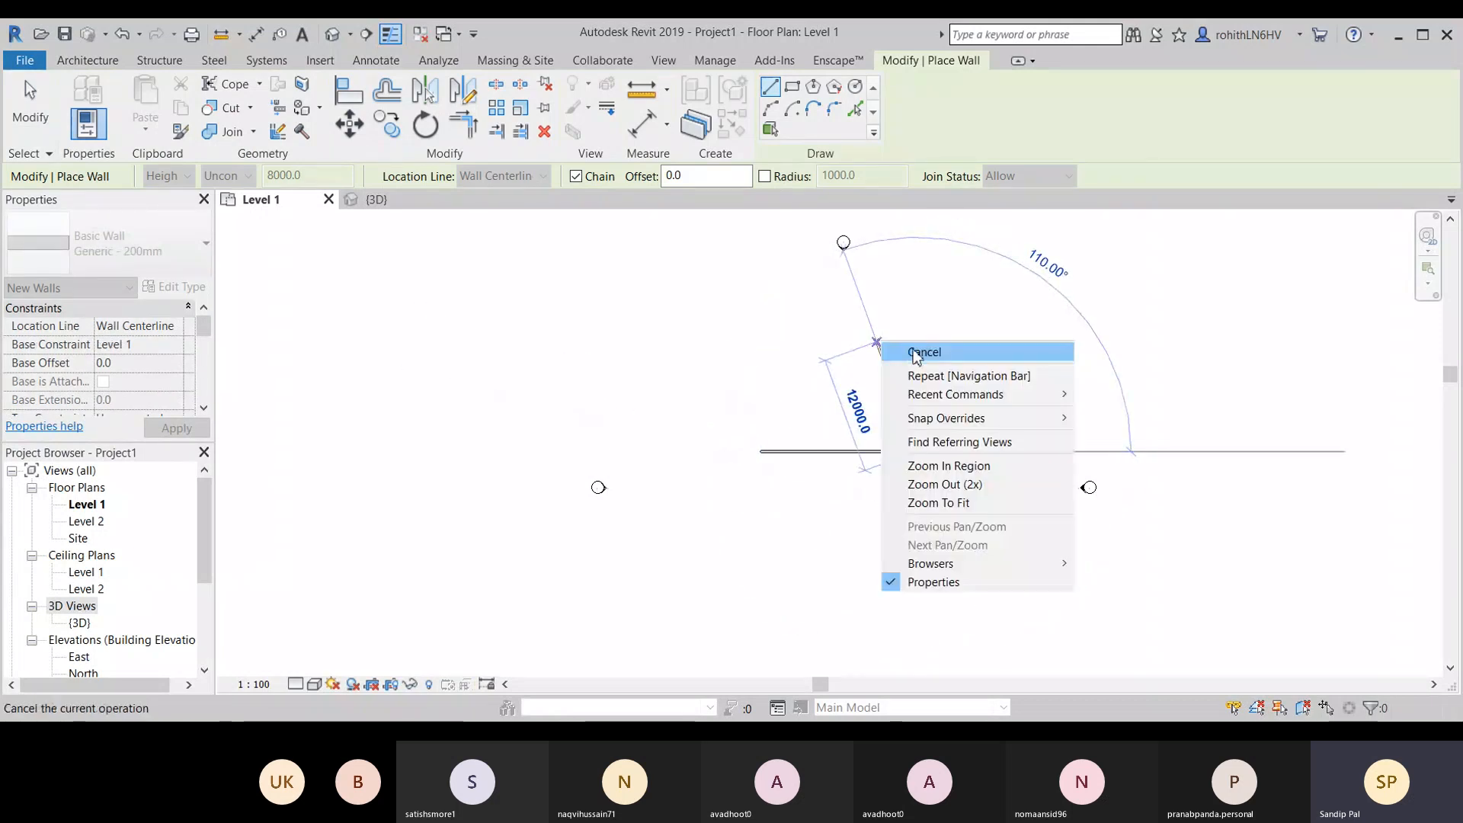
click(915, 354)
right_click(750, 373)
click(792, 376)
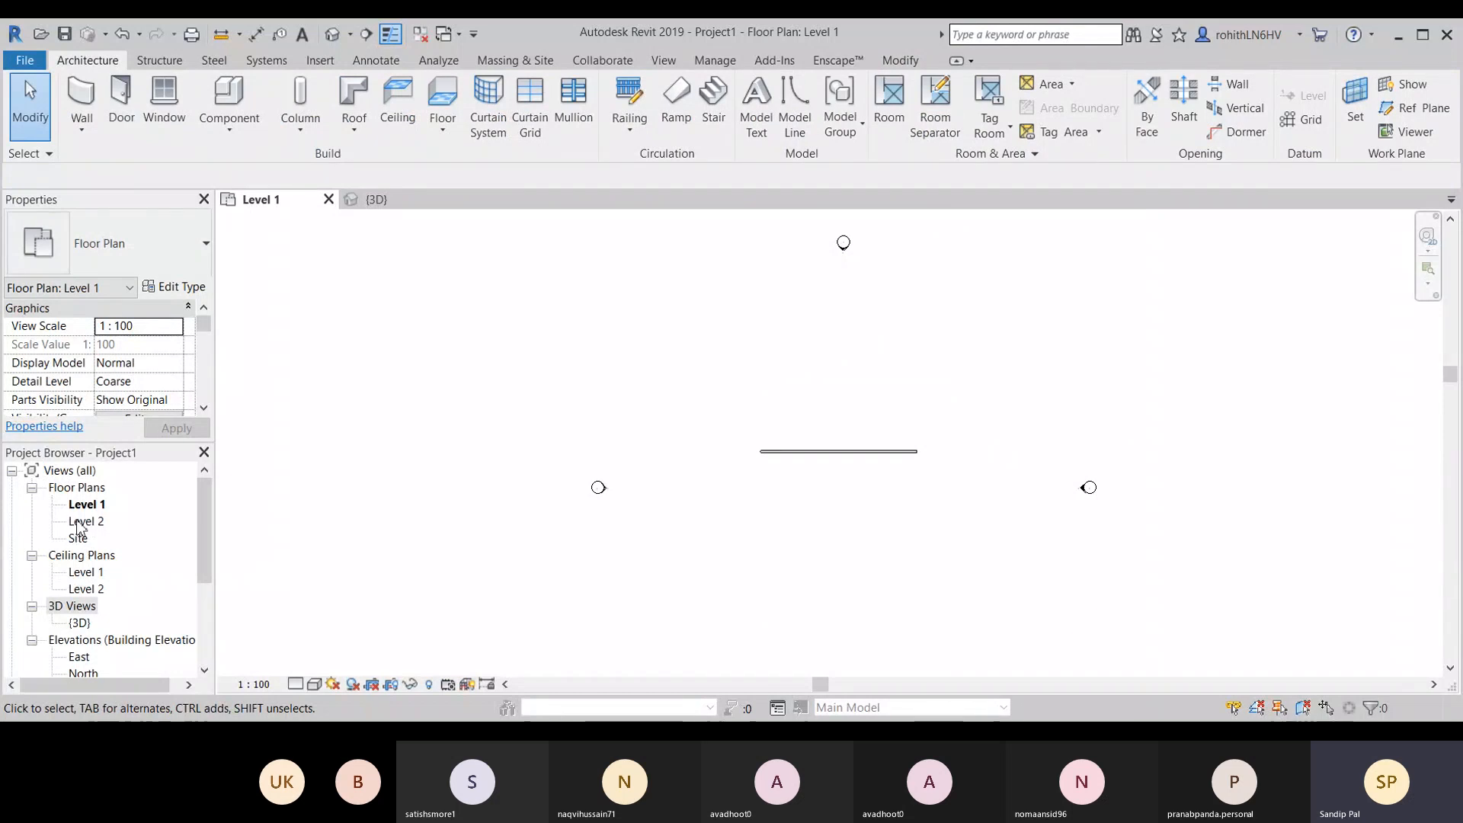
Step: In the Level 2 floor plan, set the horizontal wall's top constraint to Up to level: Level 1
double_click(86, 521)
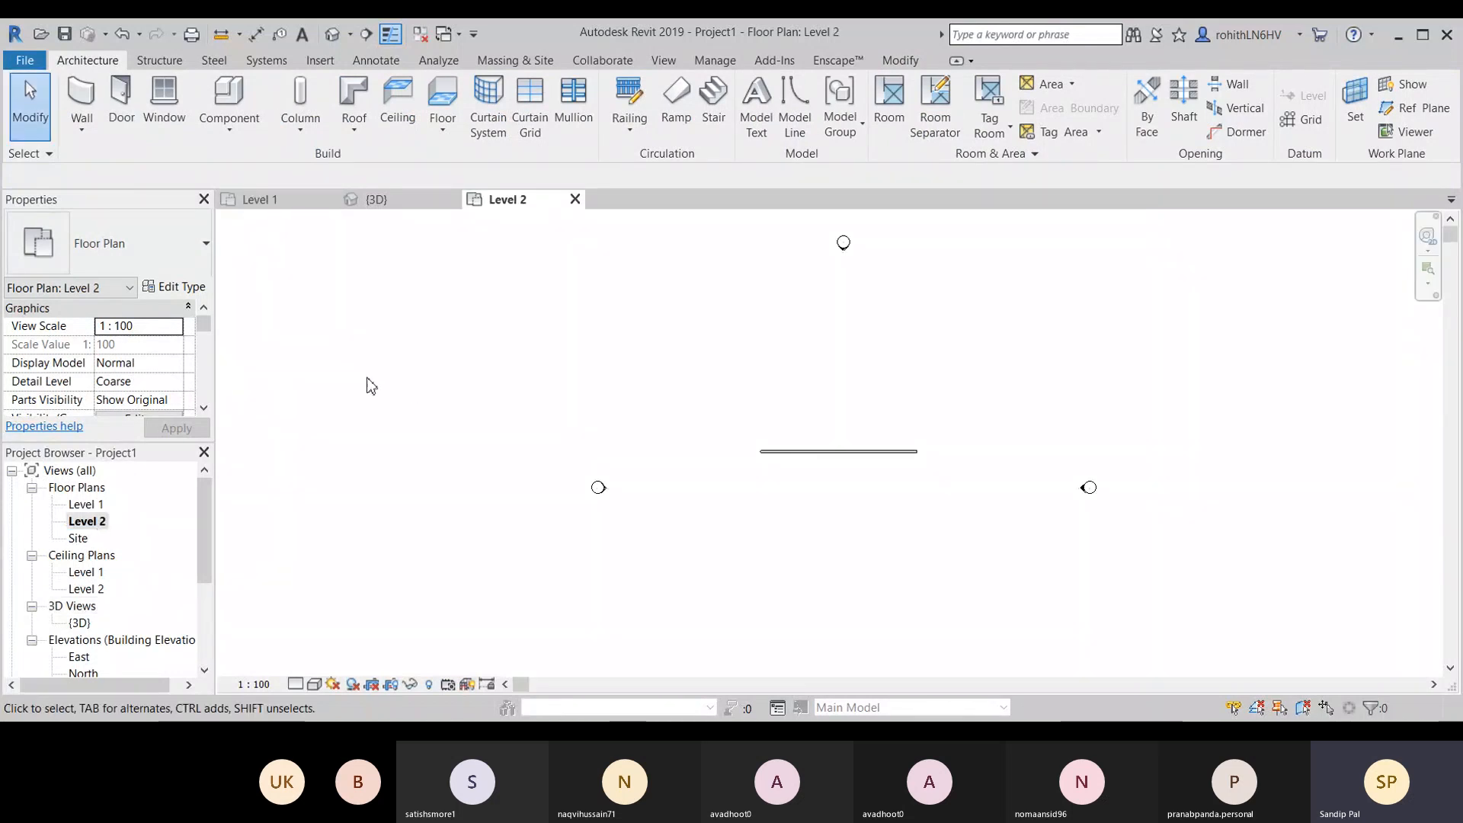
click(808, 458)
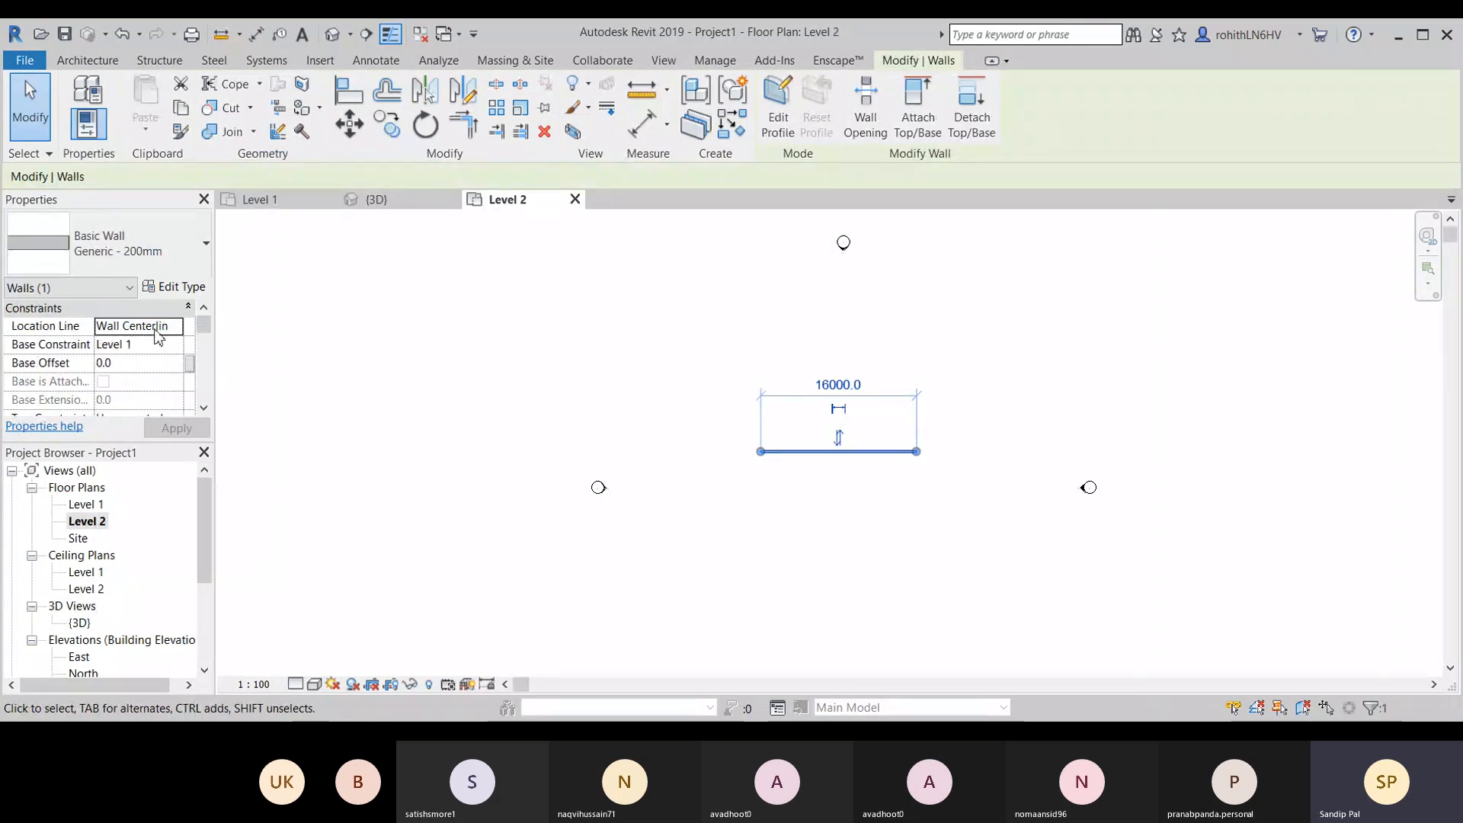
scroll(147, 375, down, 1)
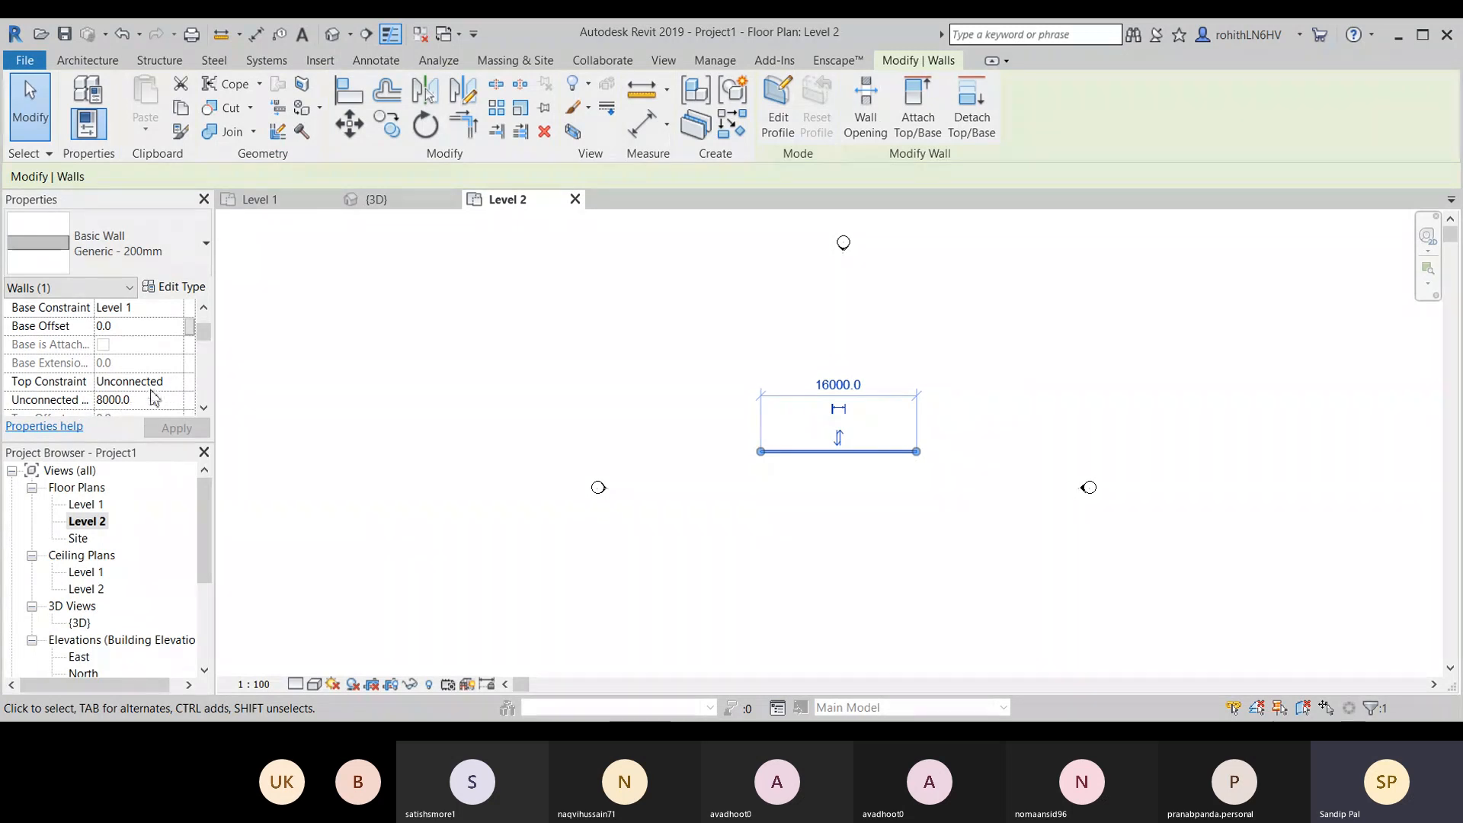
click(176, 382)
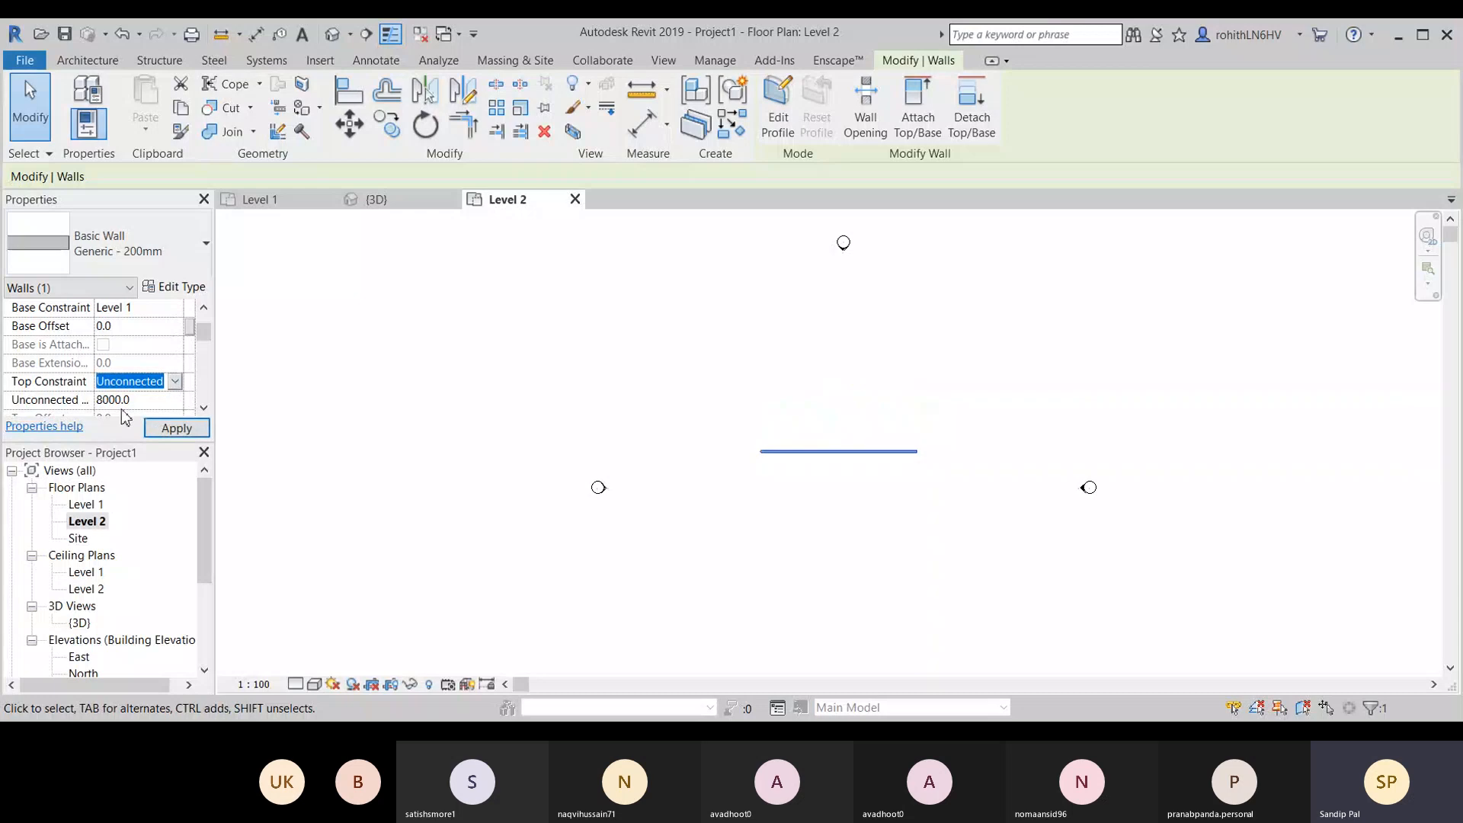
key(Down)
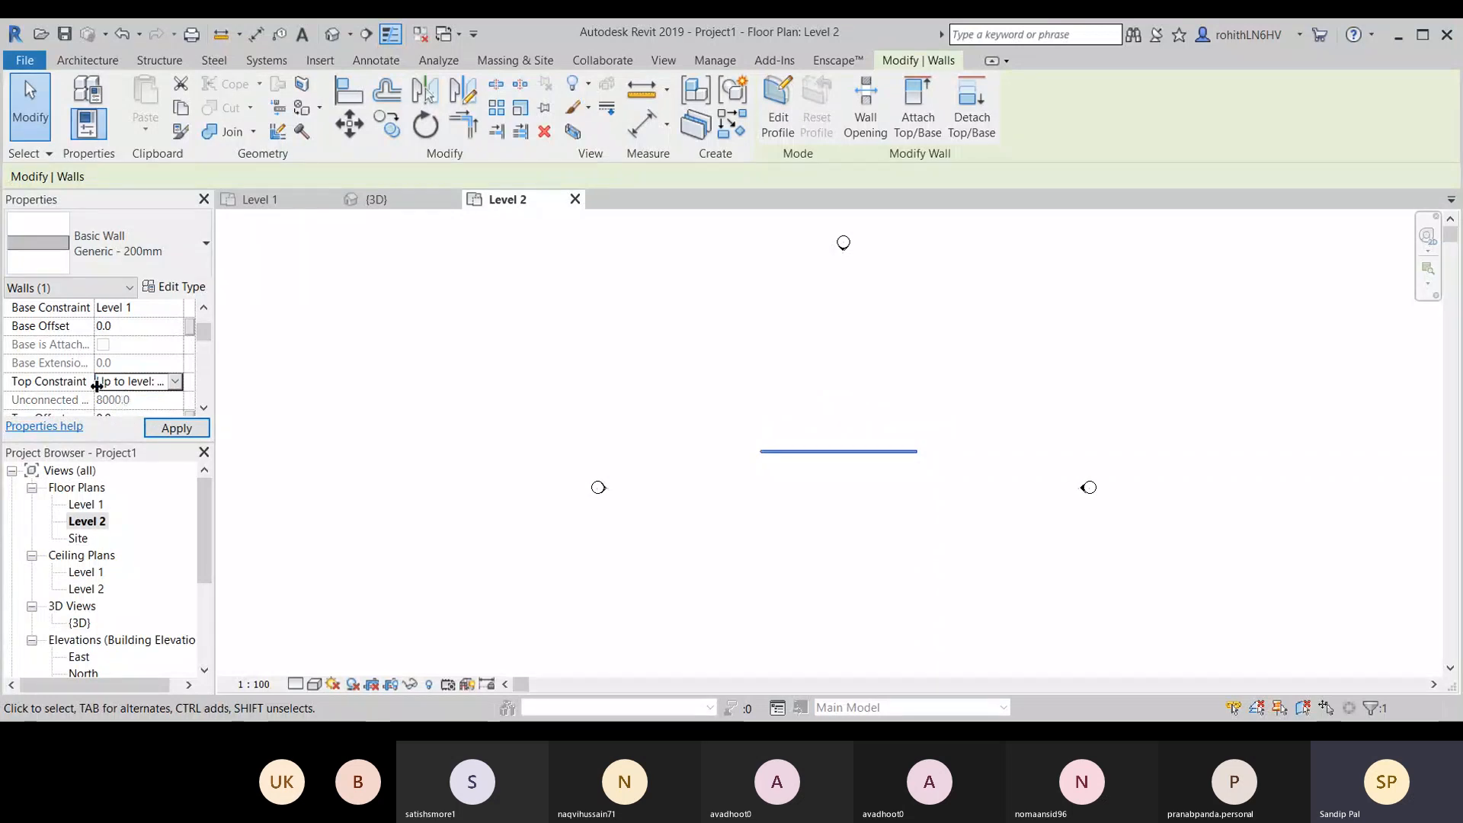
Step: Set the horizontal wall's top offset to 2800 mm
scroll(109, 378, up, 2)
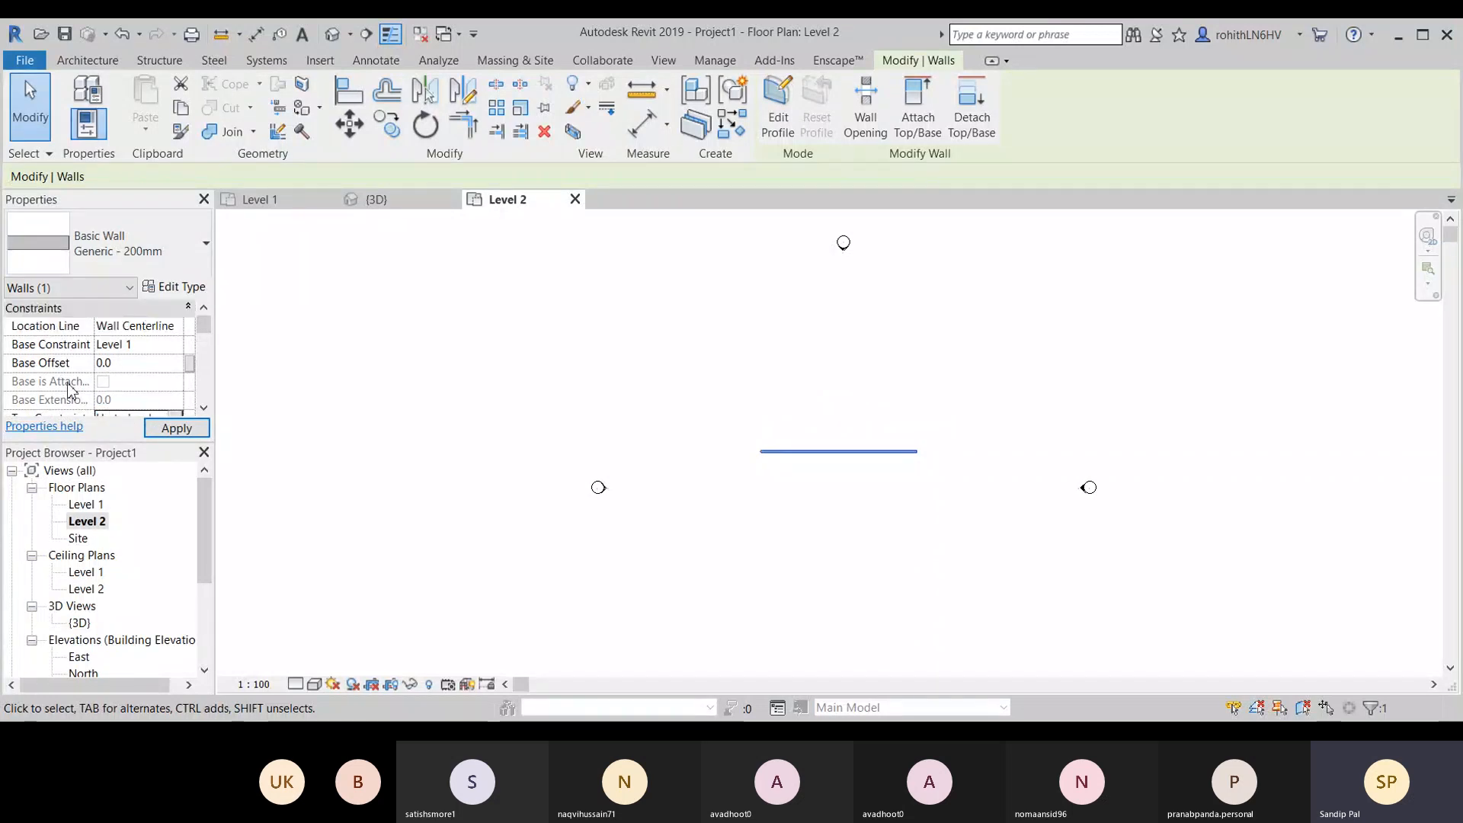
scroll(72, 390, down, 2)
scroll(72, 396, down, 2)
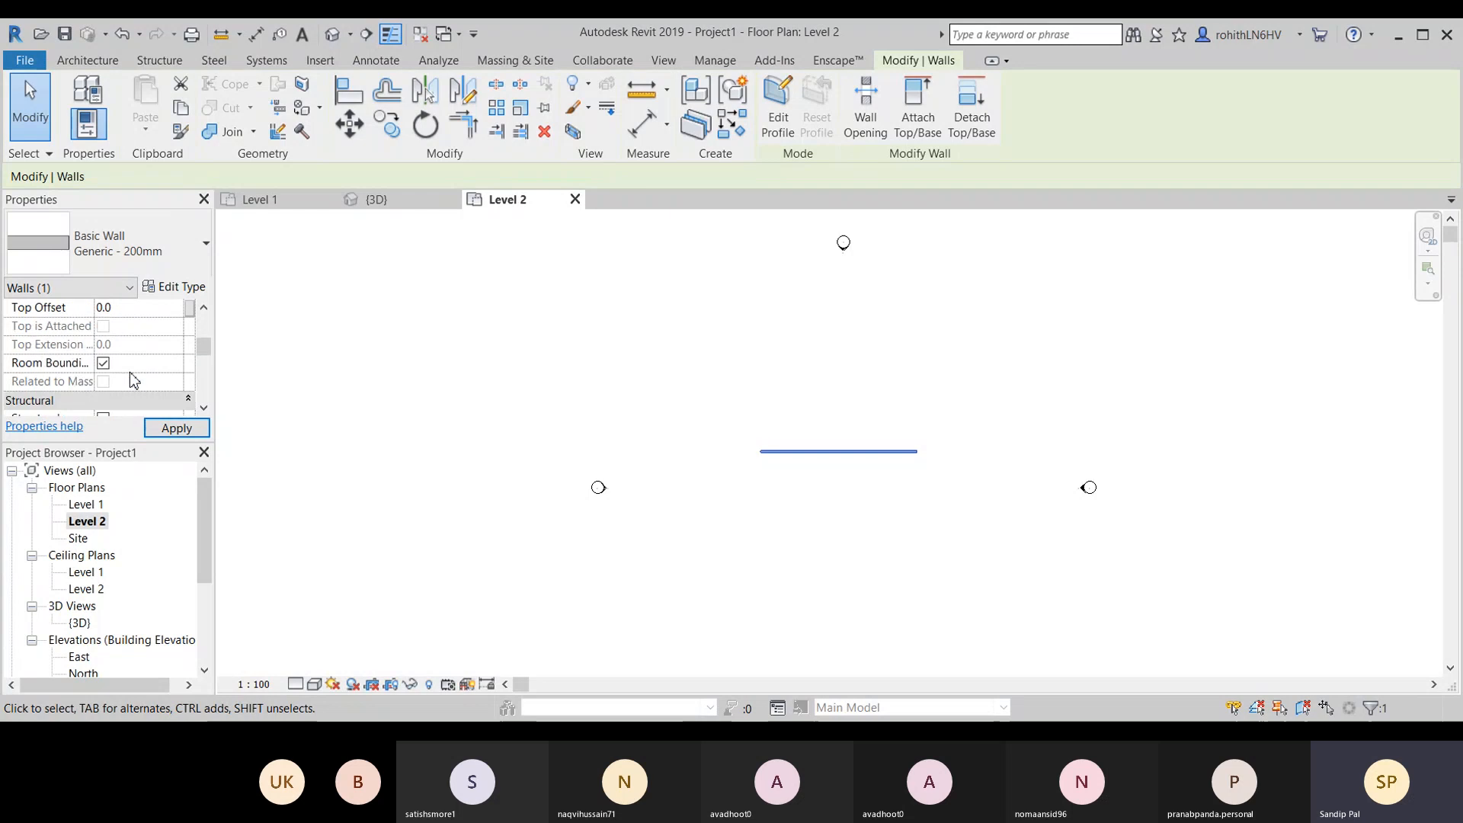
scroll(112, 379, up, 2)
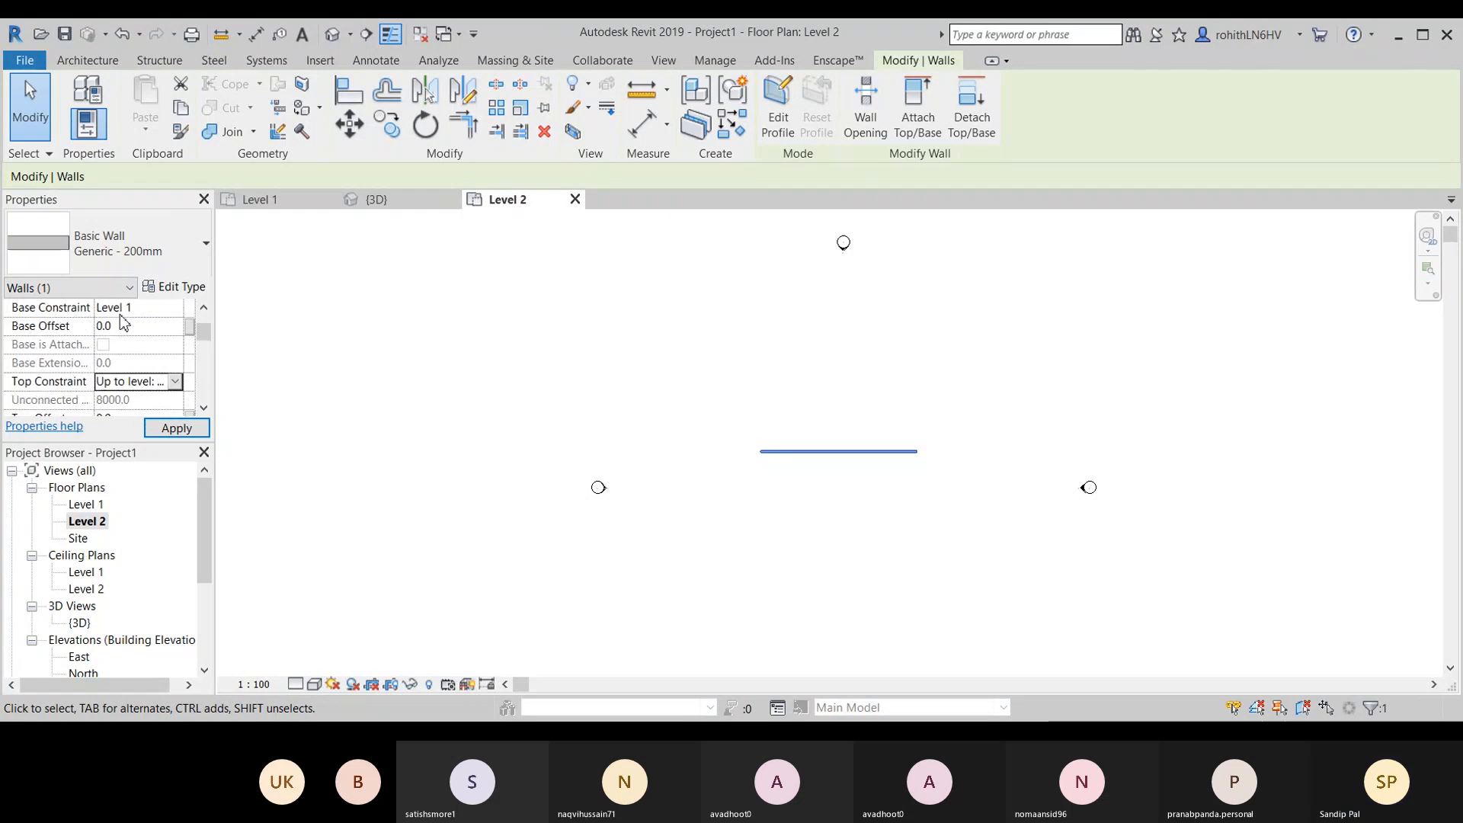
scroll(122, 372, down, 1)
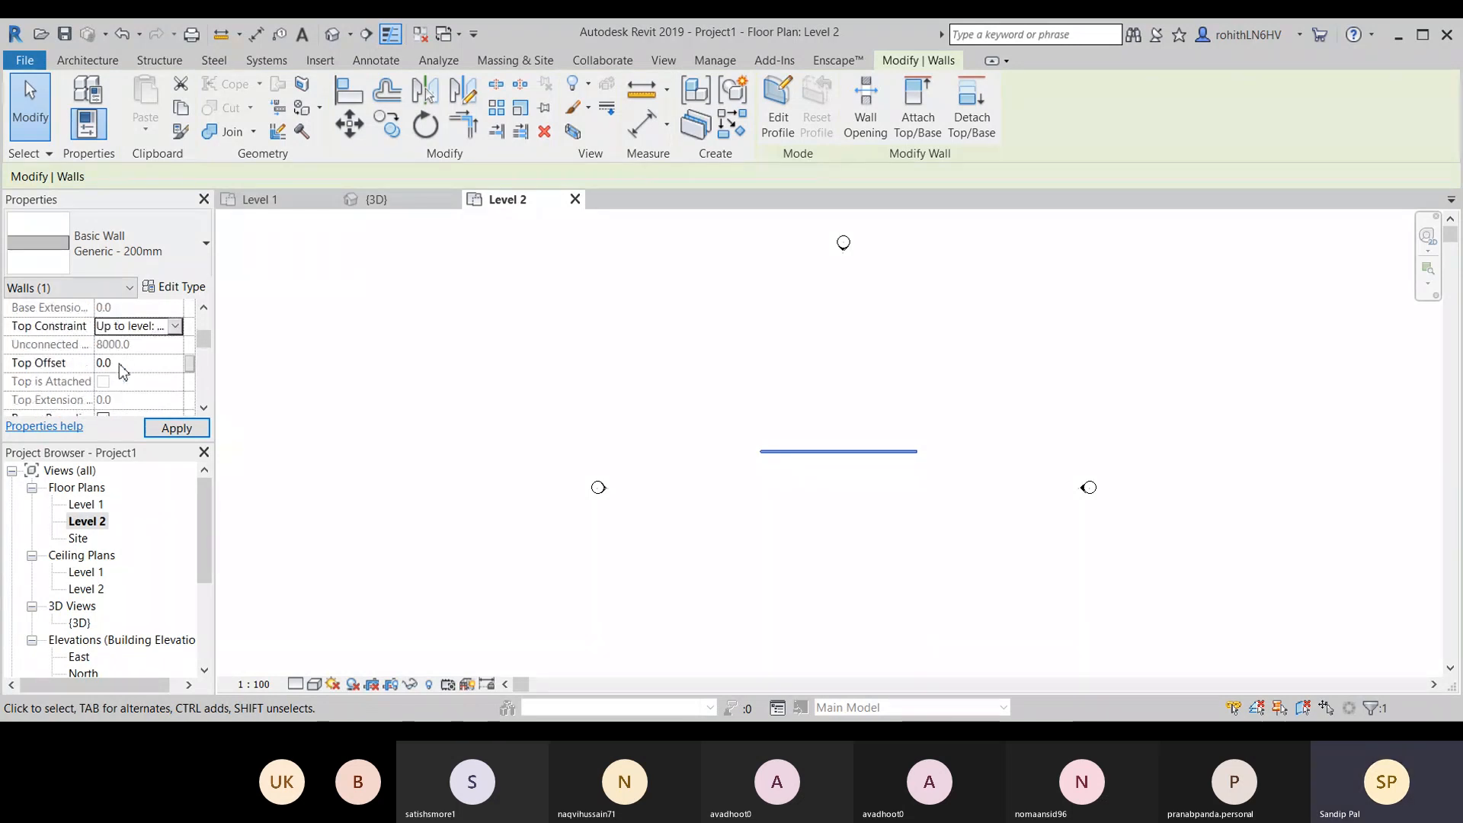
click(122, 362)
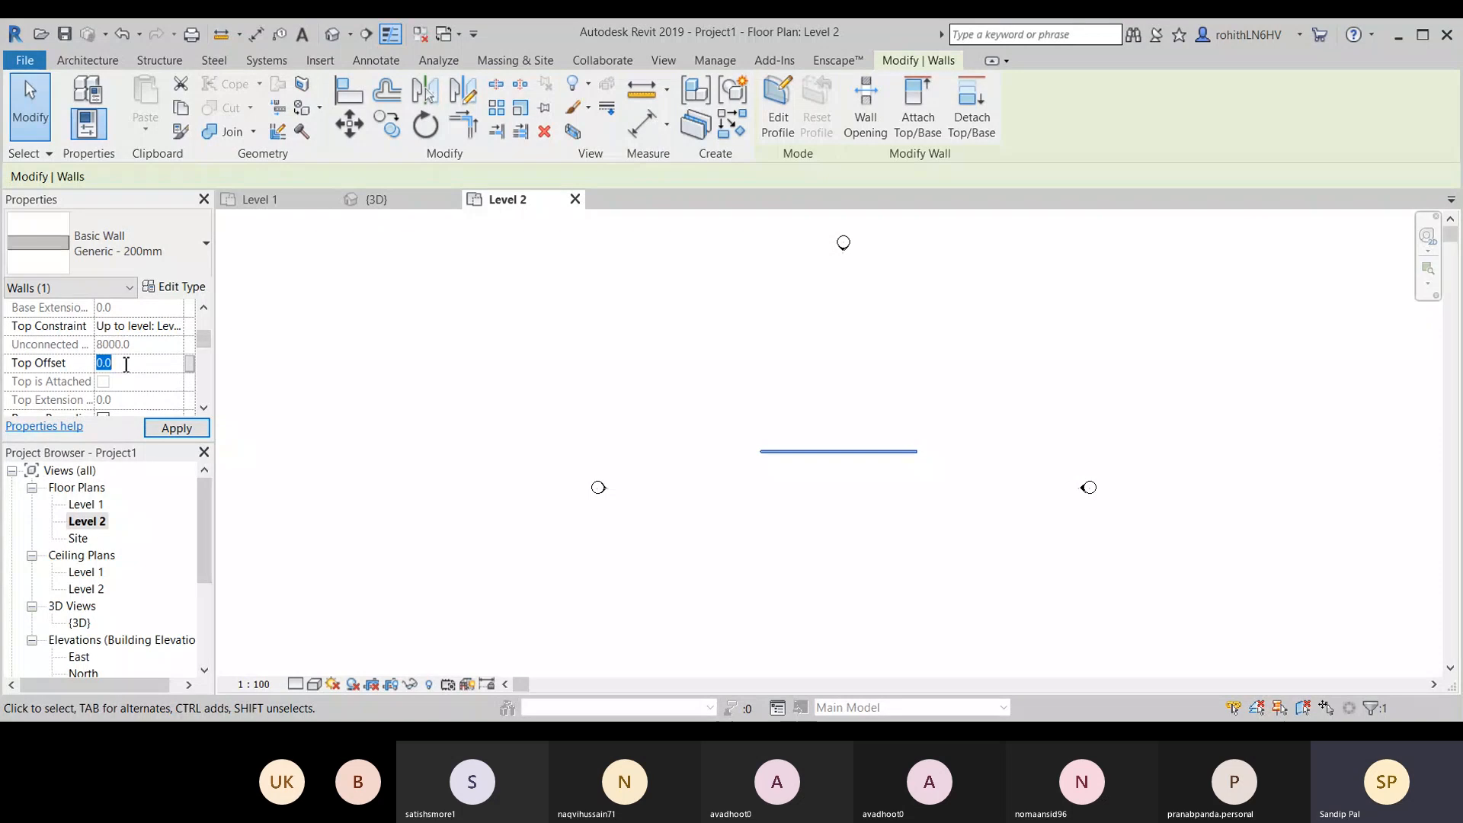
text(5)
text(2)
text(80)
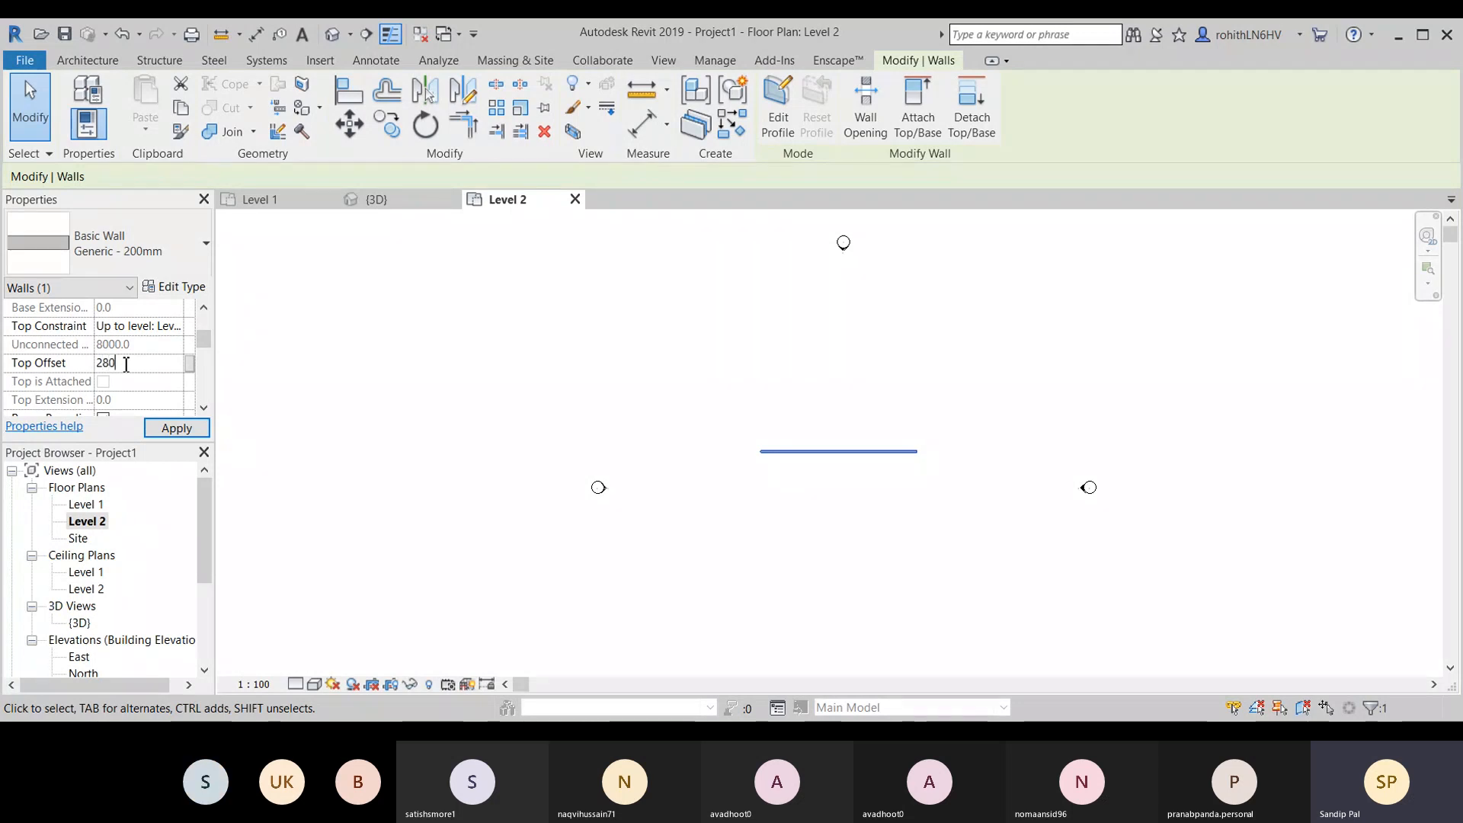
text(0)
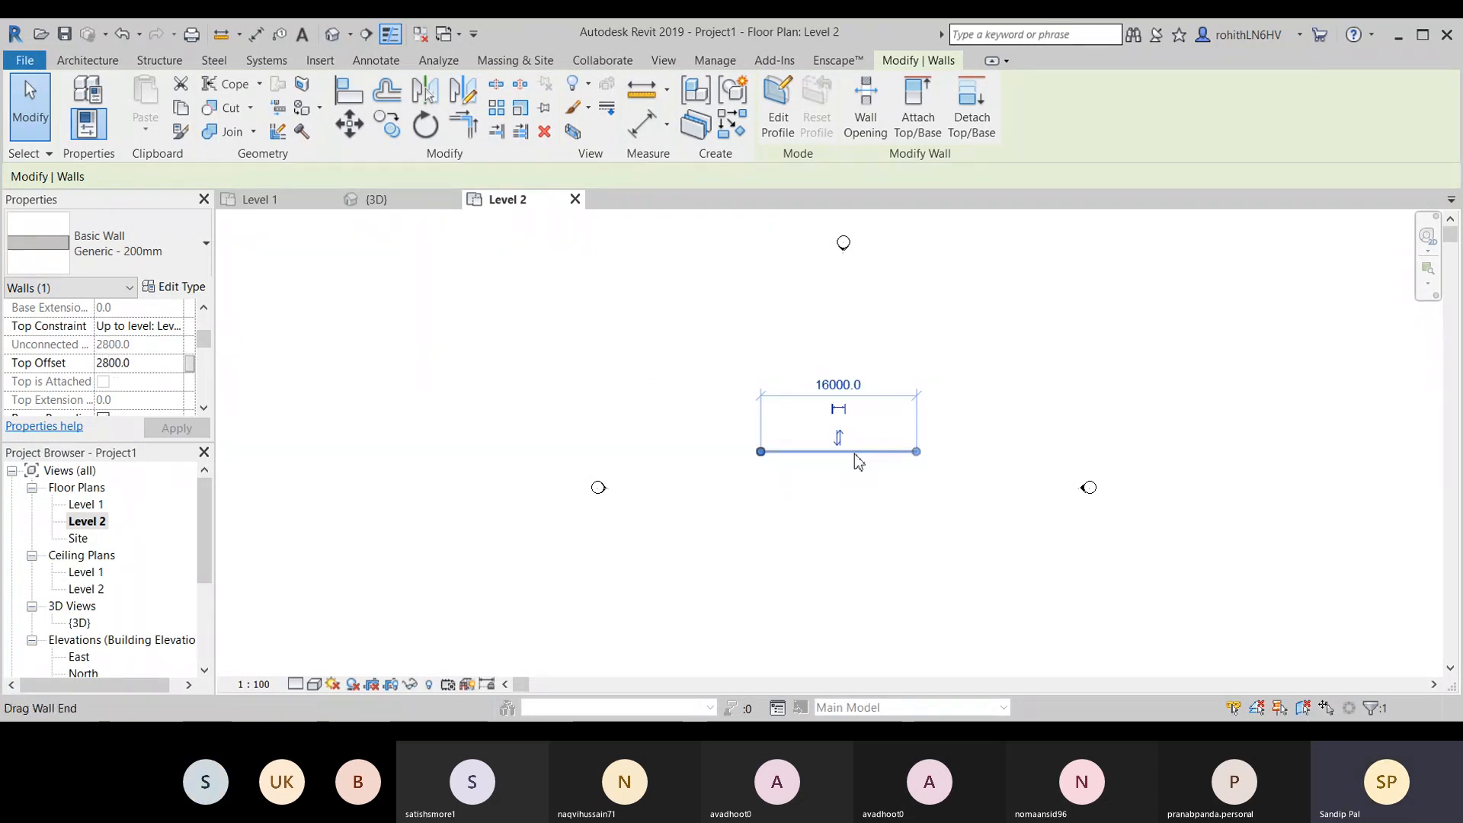
Step: Deselect the wall and compare how it is displayed in the Level 1 and Level 2 floor plans
click(673, 363)
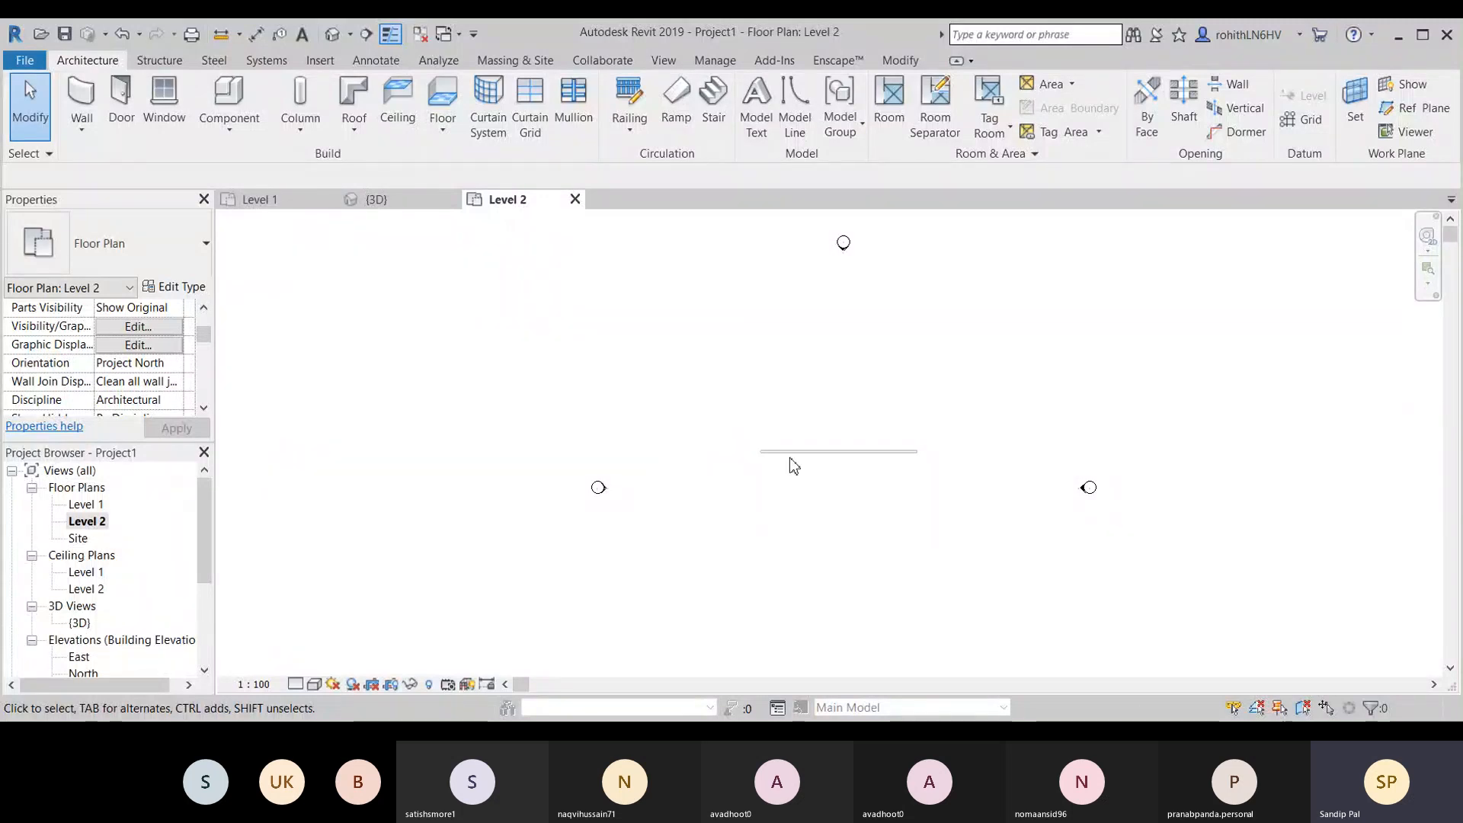
click(282, 200)
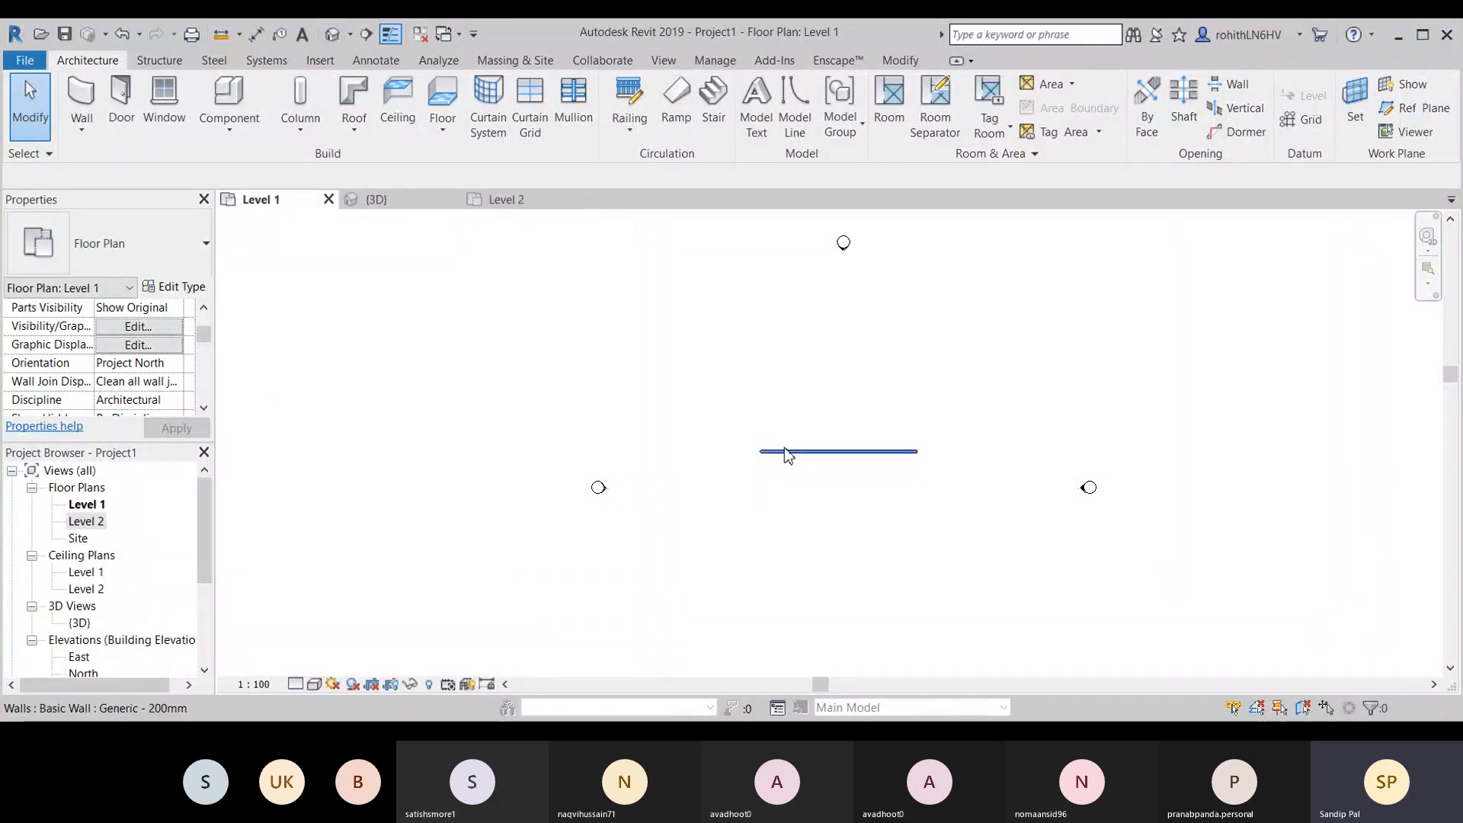
click(525, 201)
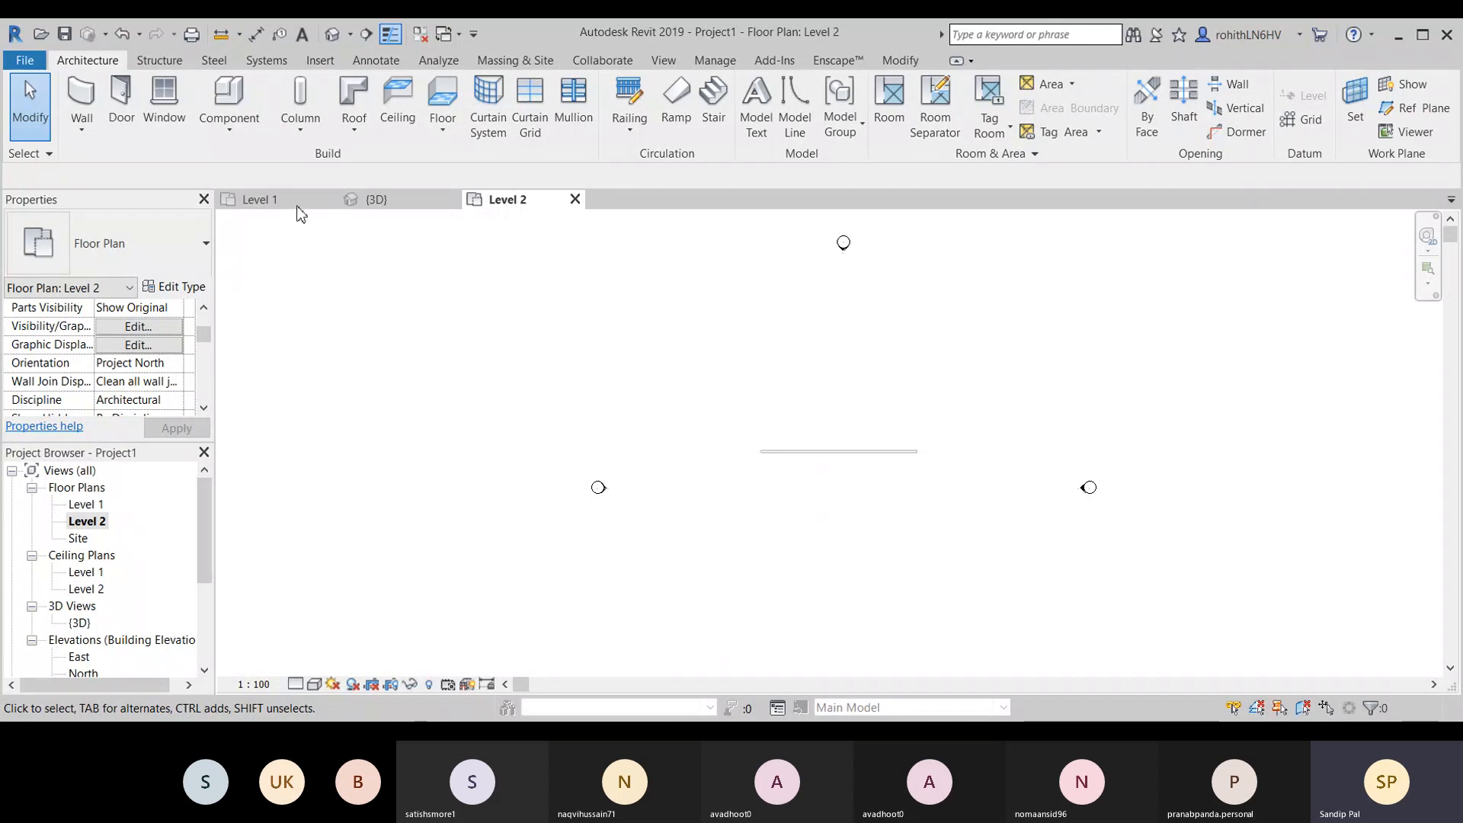
Step: Draw a vertical Generic - 200mm wall about 14000 mm long across the horizontal wall in the Level 2 floor plan
click(81, 99)
click(839, 385)
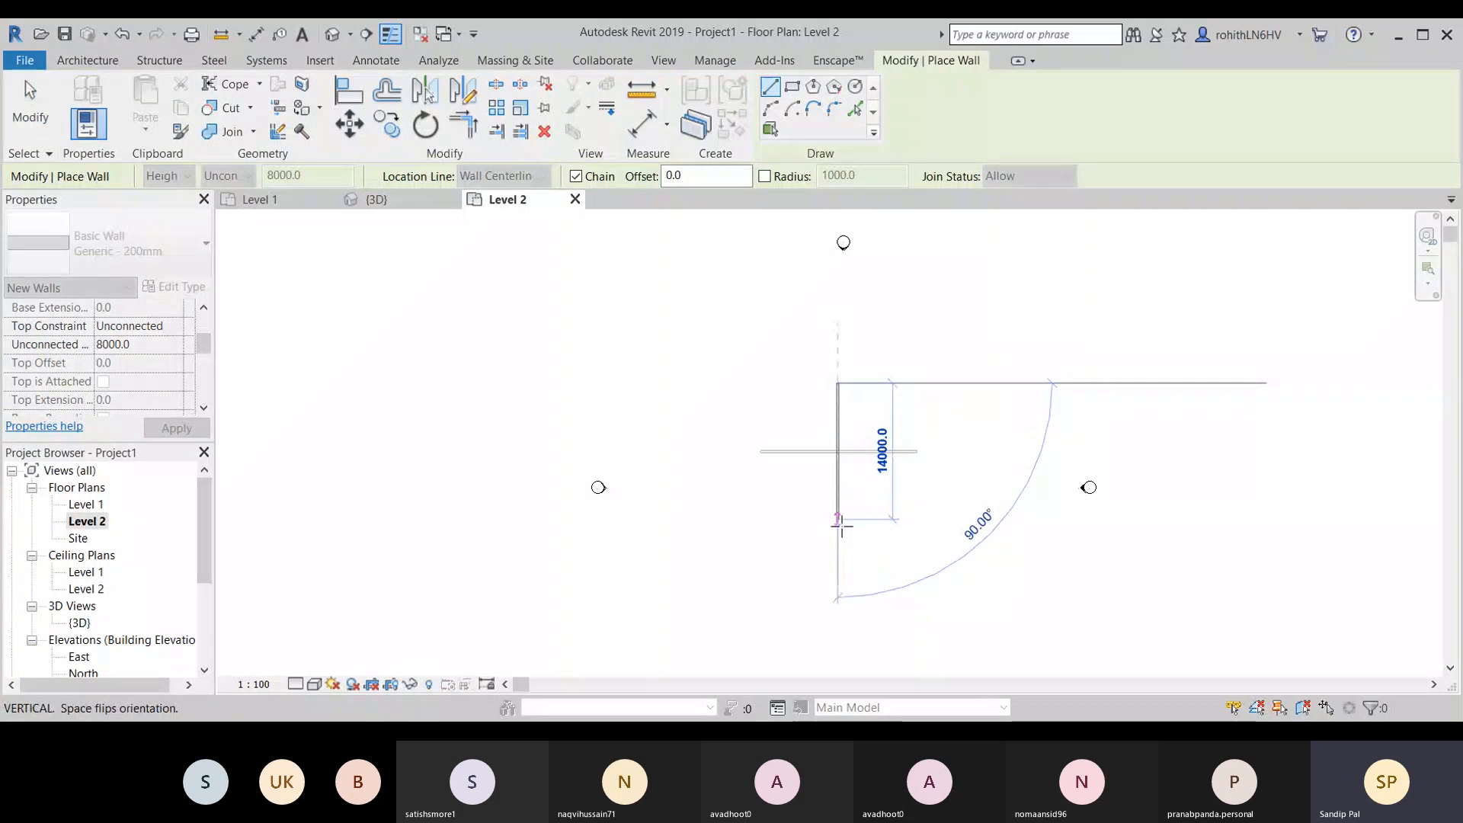
right_click(923, 402)
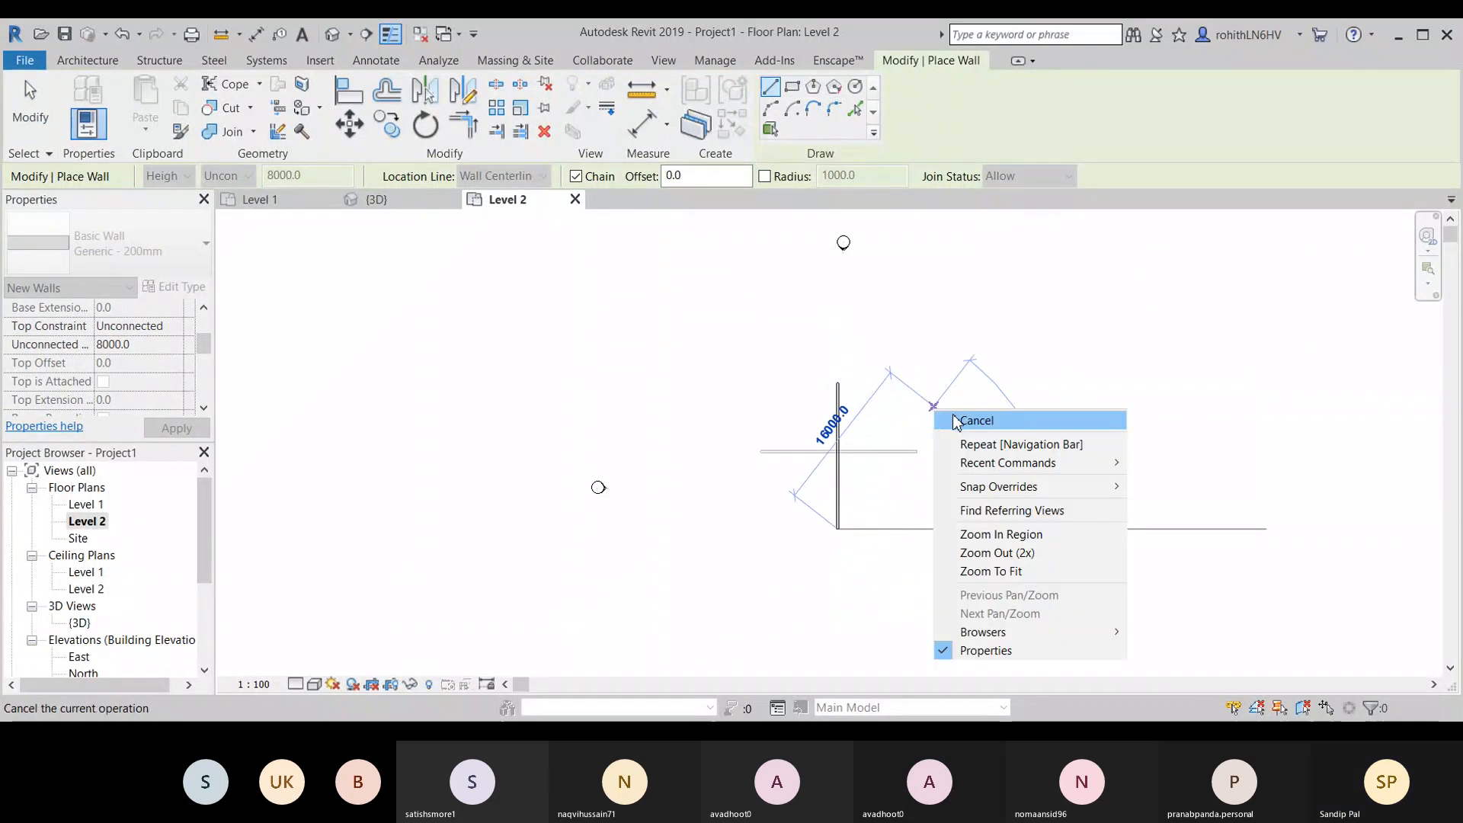
click(947, 419)
right_click(928, 386)
click(952, 402)
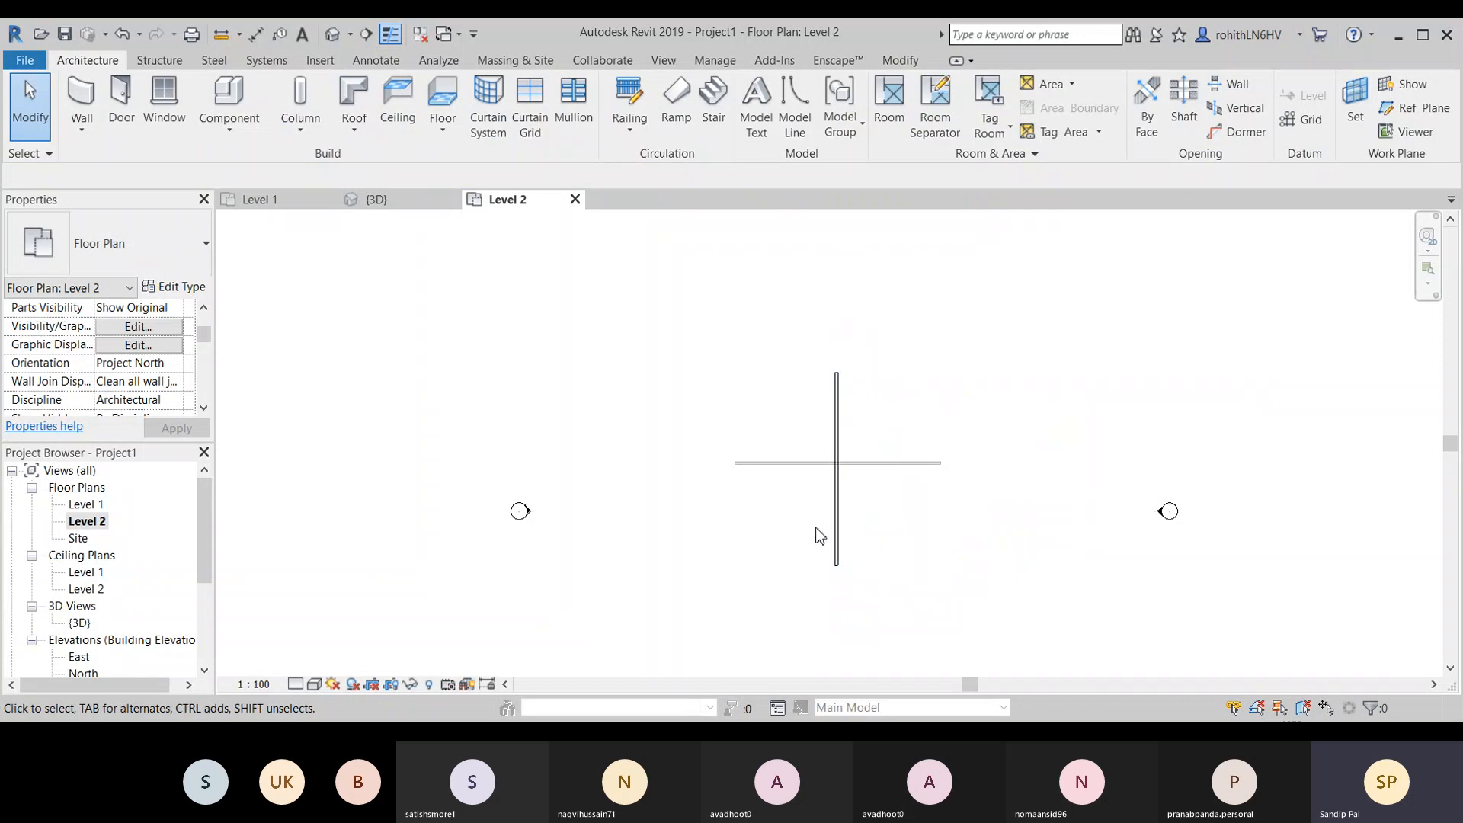
Step: Examine the Level 2 floor plan's view properties, including its graphics, extents, view range and phasing settings
scroll(841, 417, up, 2)
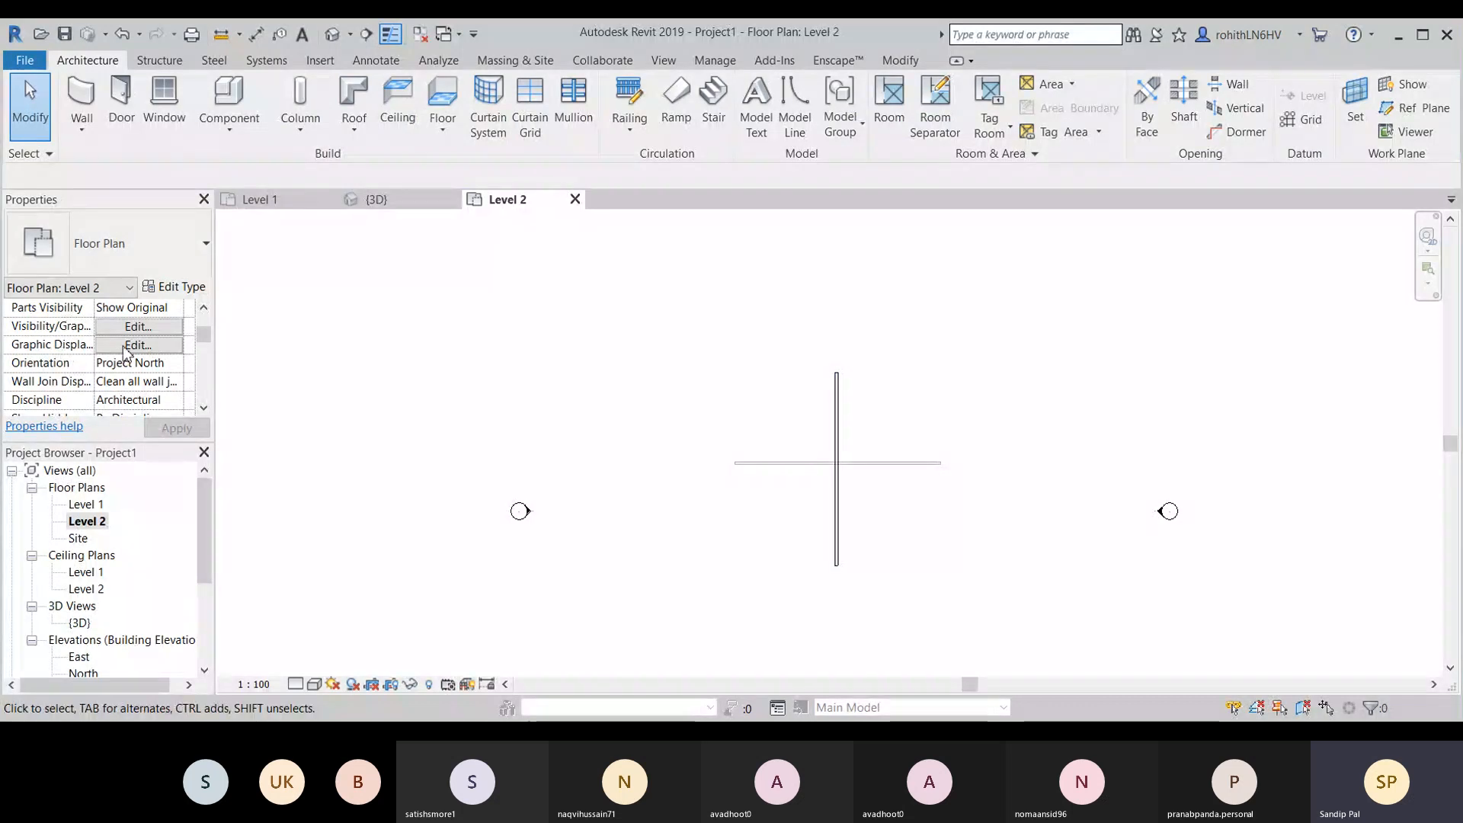
scroll(62, 365, down, 2)
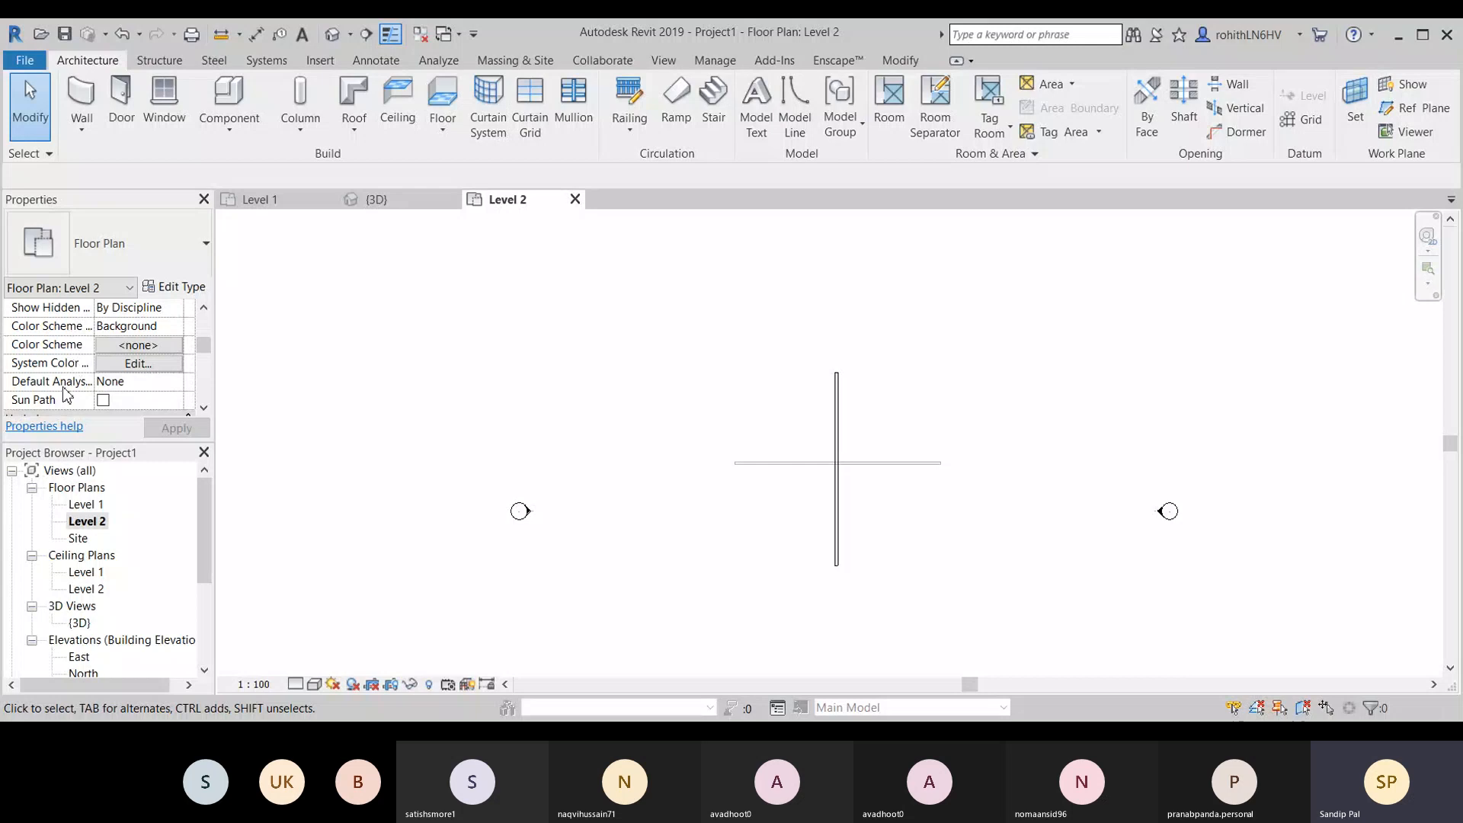
scroll(61, 389, down, 2)
scroll(102, 396, down, 2)
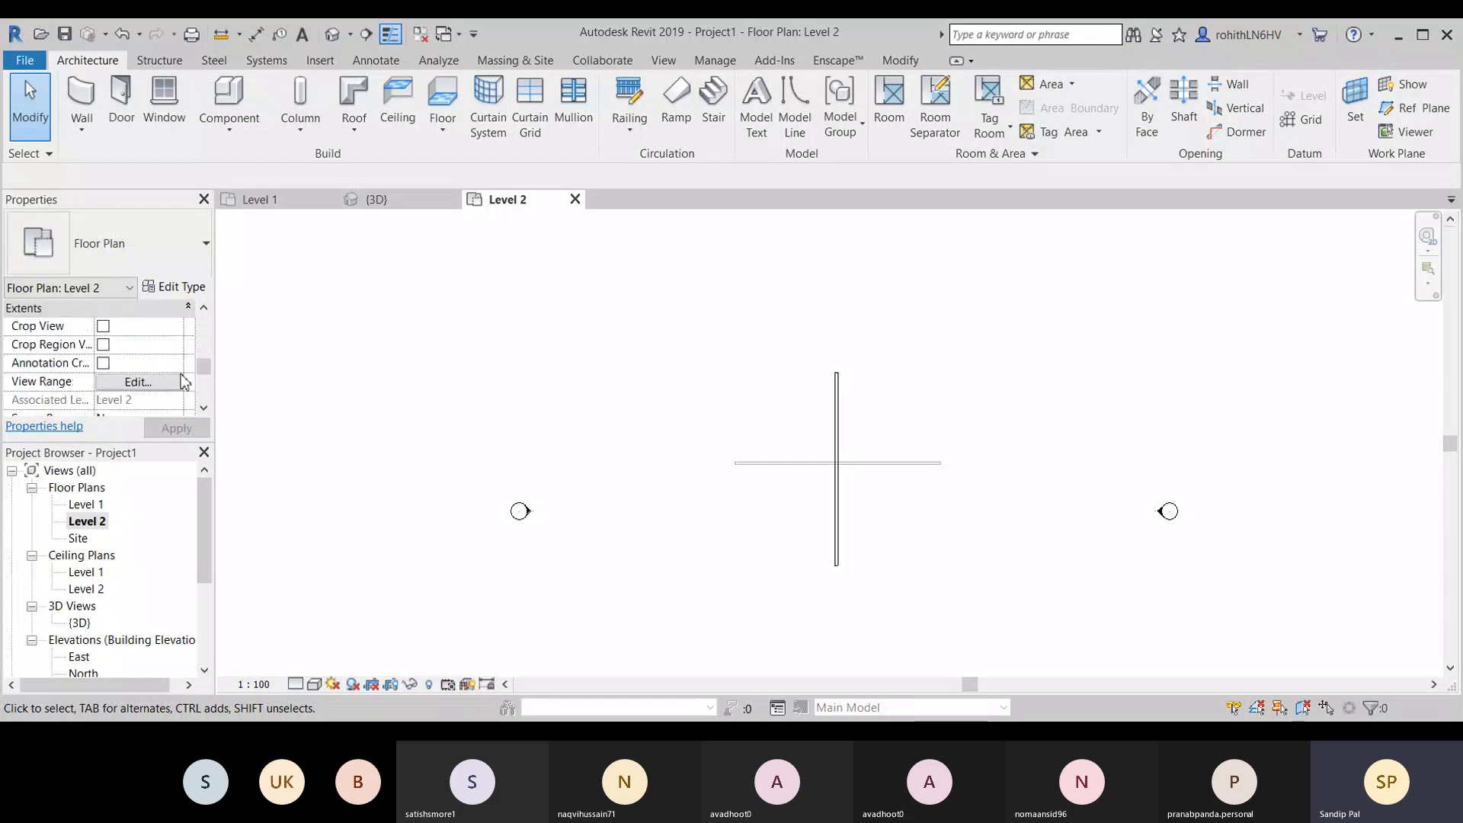
scroll(98, 389, down, 1)
scroll(53, 393, down, 2)
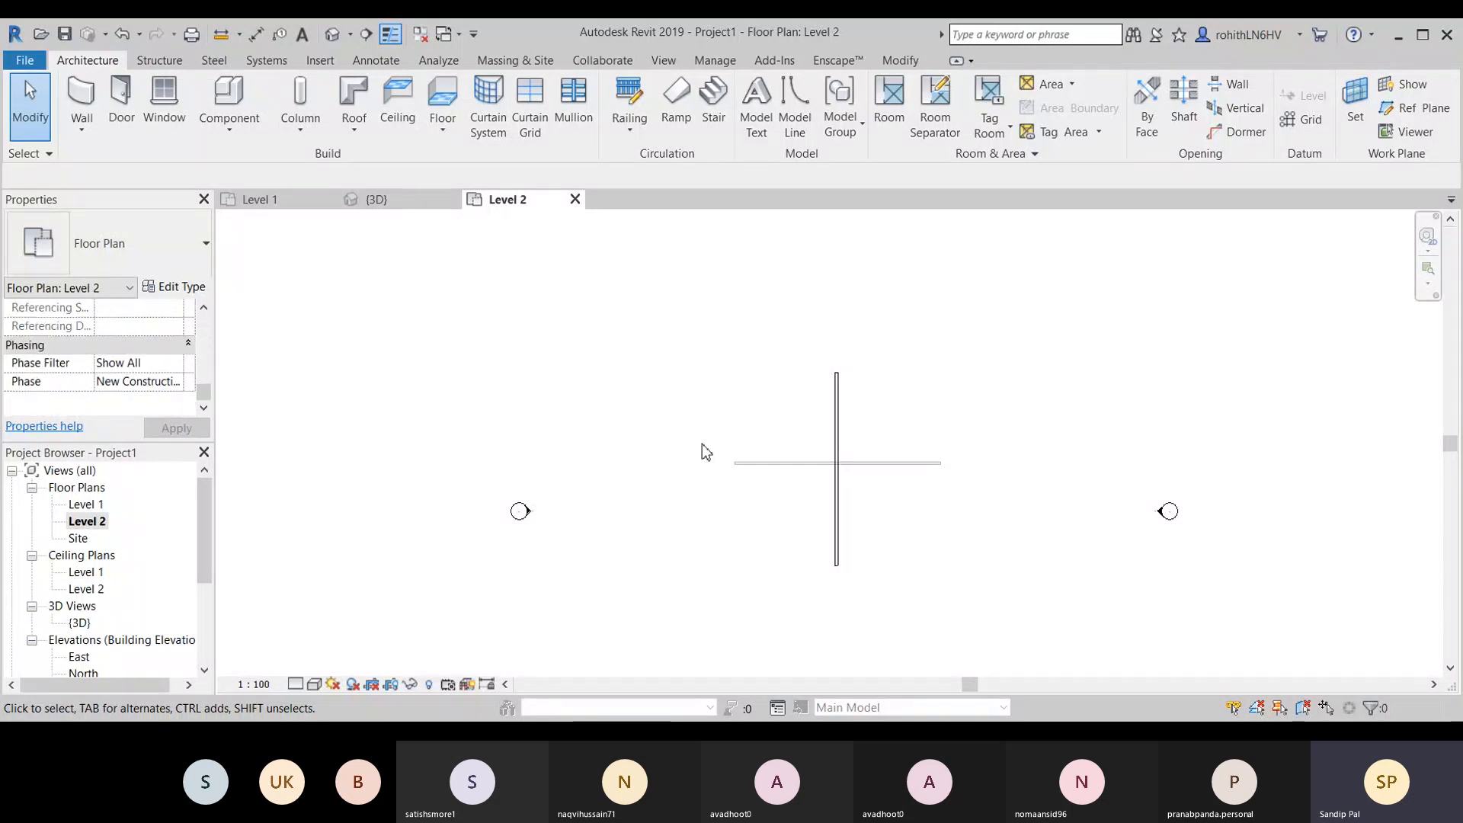
scroll(701, 450, up, 2)
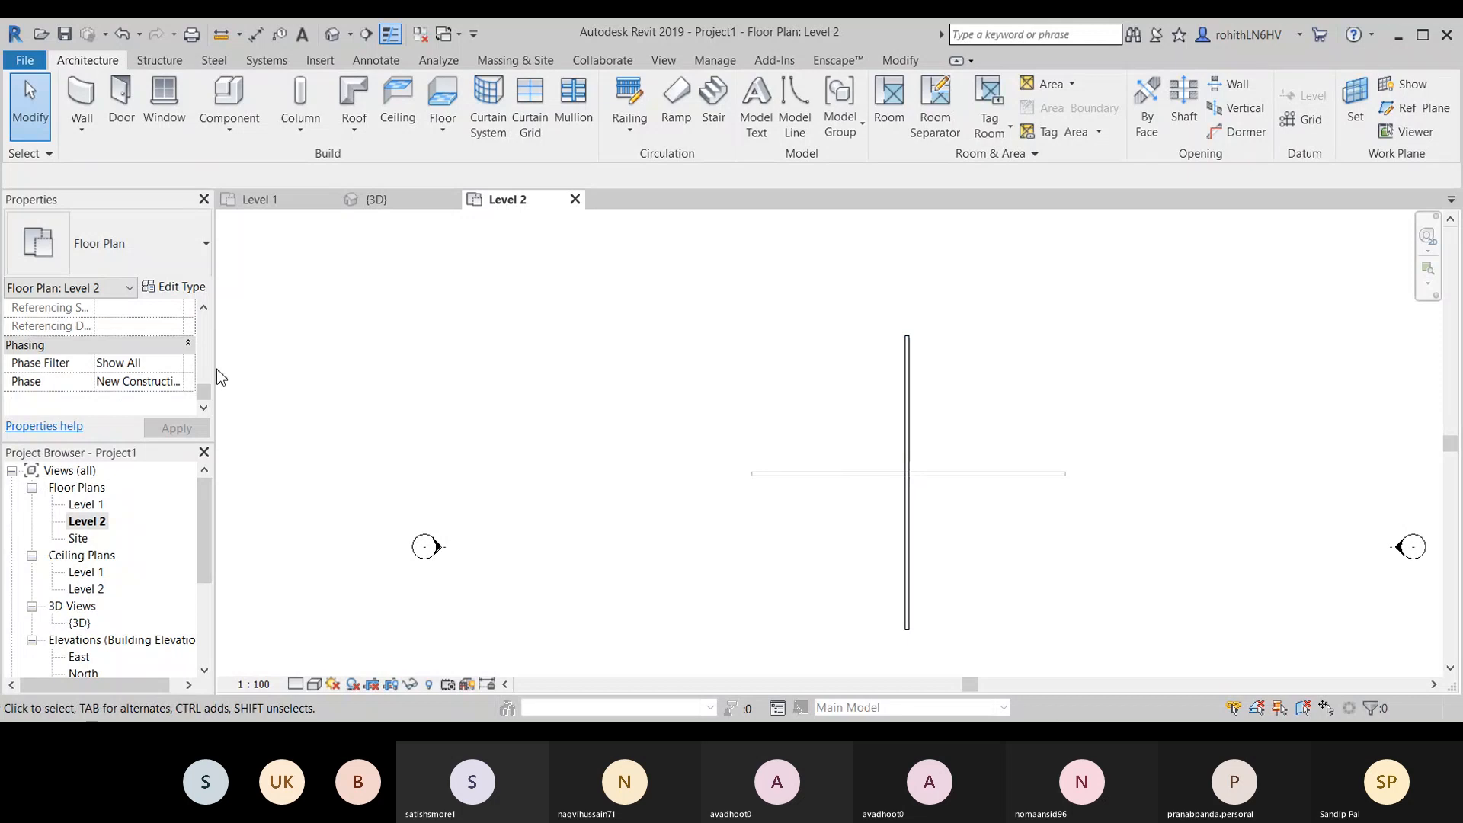
Step: Inspect the horizontal wall in the 3D view and review its base constraint, top constraint and top offset
click(368, 199)
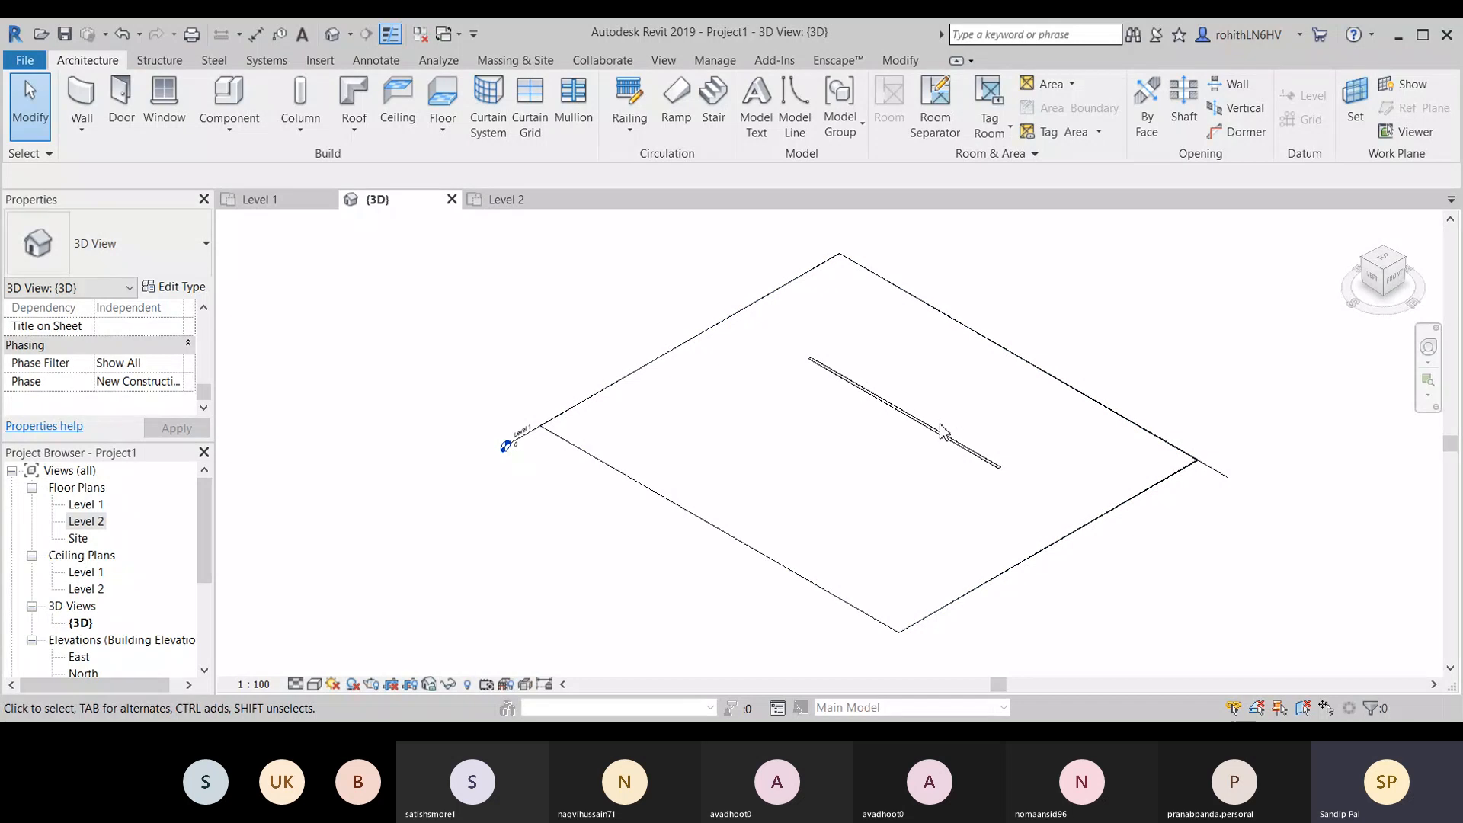
scroll(983, 480, up, 6)
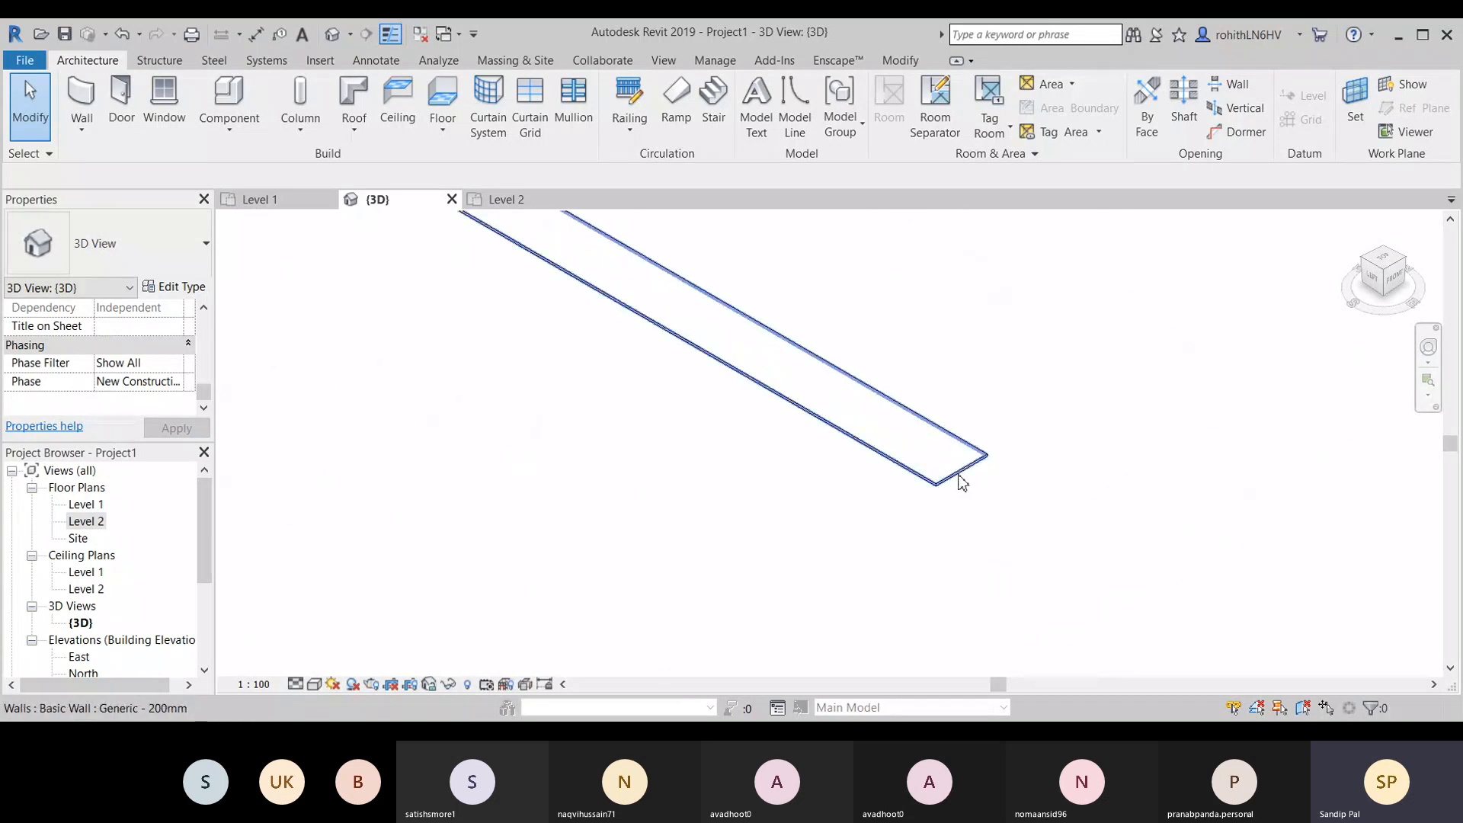
scroll(961, 481, down, 3)
scroll(945, 491, up, 5)
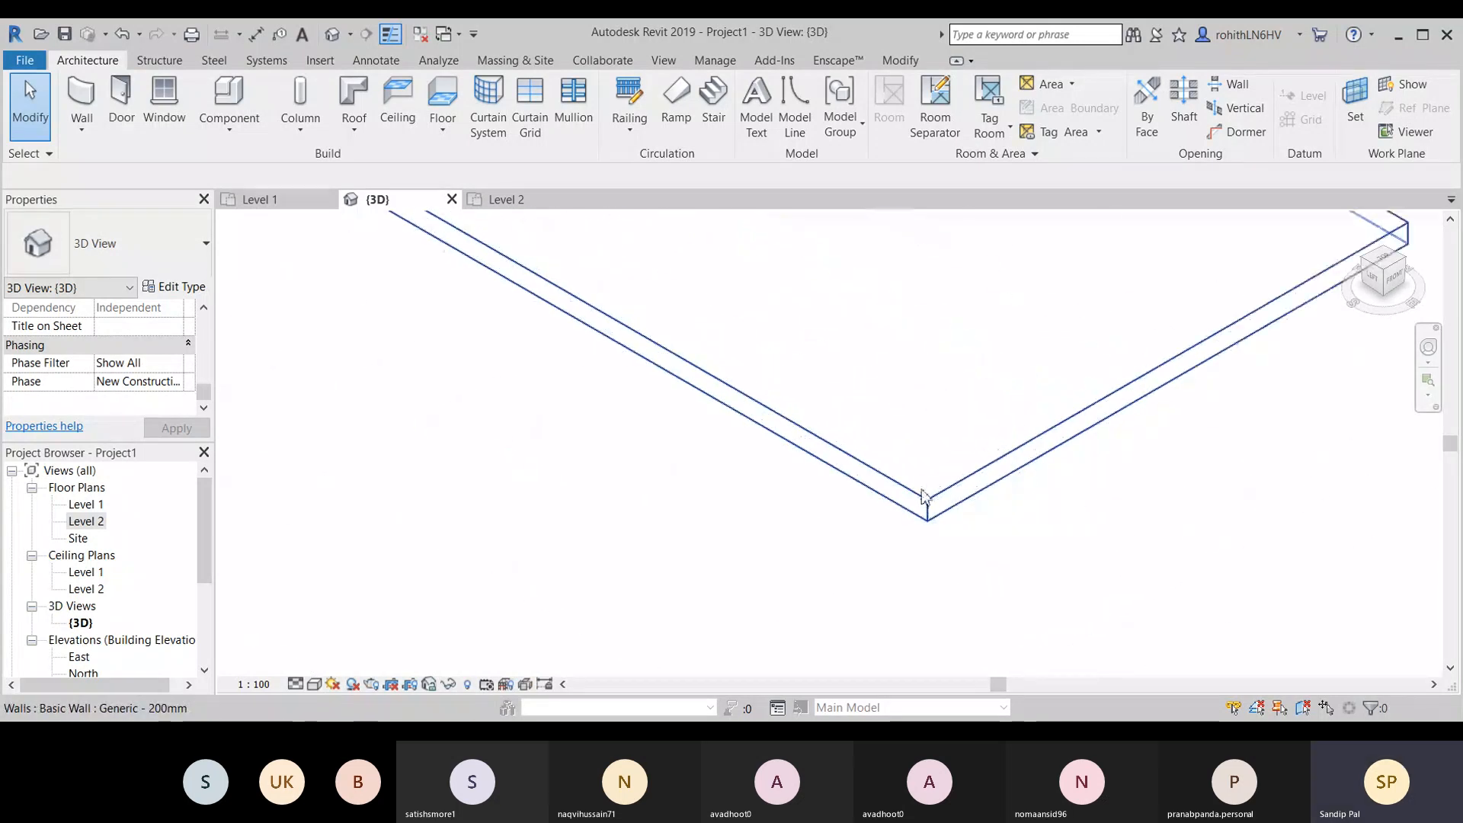
click(922, 496)
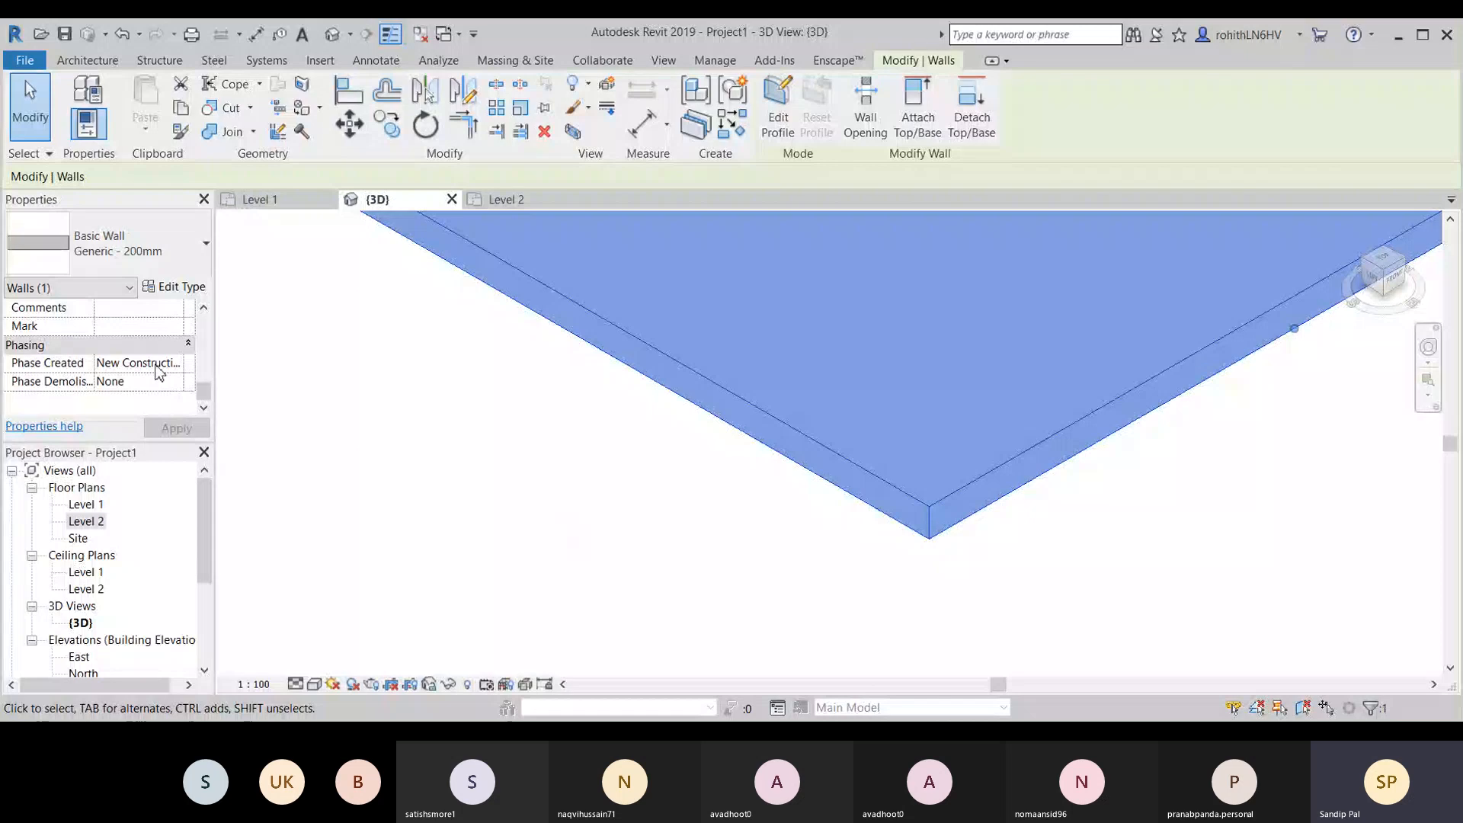
scroll(153, 374, up, 5)
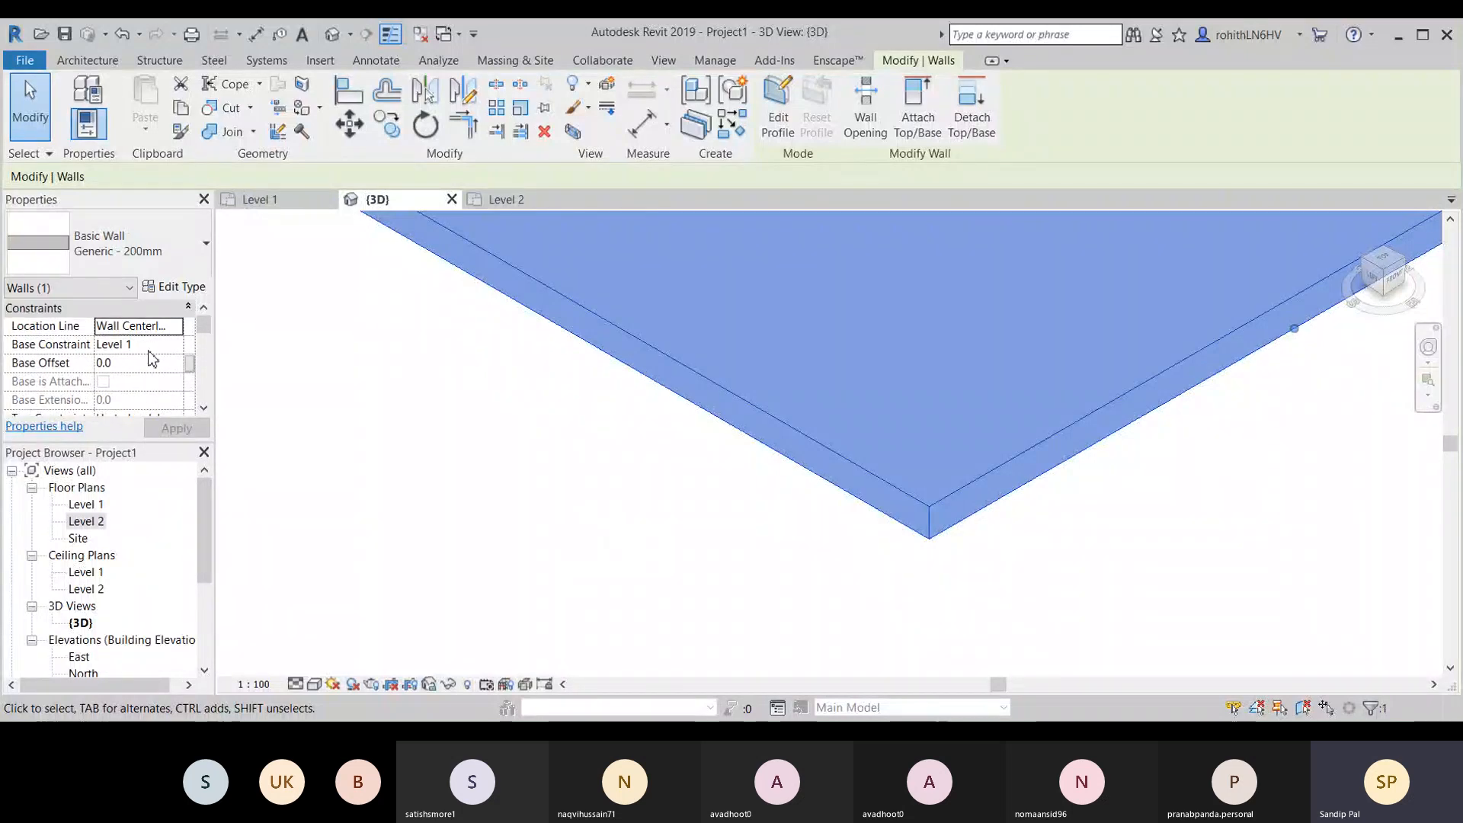
scroll(147, 379, down, 2)
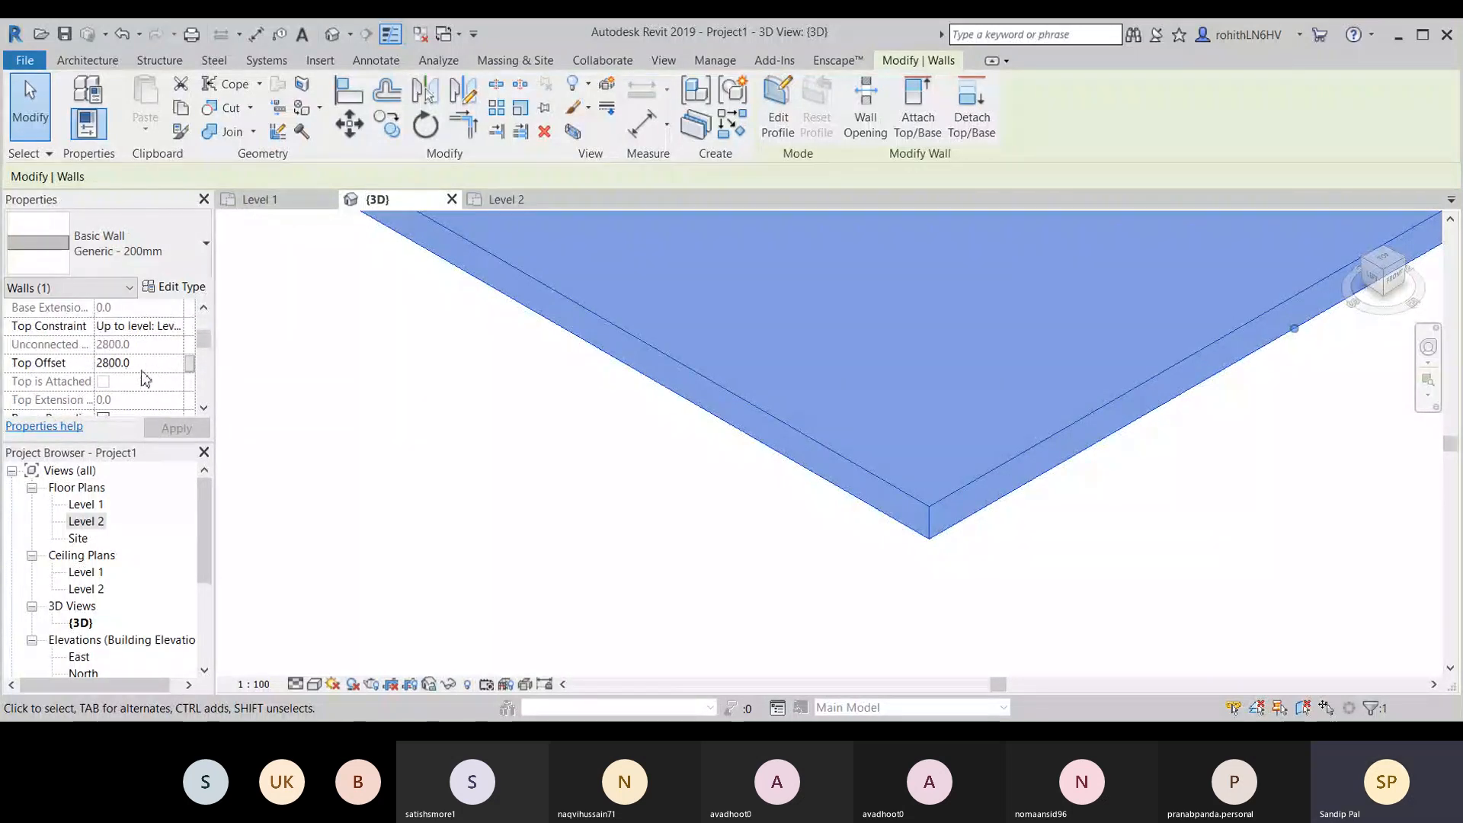
scroll(708, 448, down, 5)
drag(708, 448, 713, 455)
scroll(713, 456, down, 4)
click(535, 506)
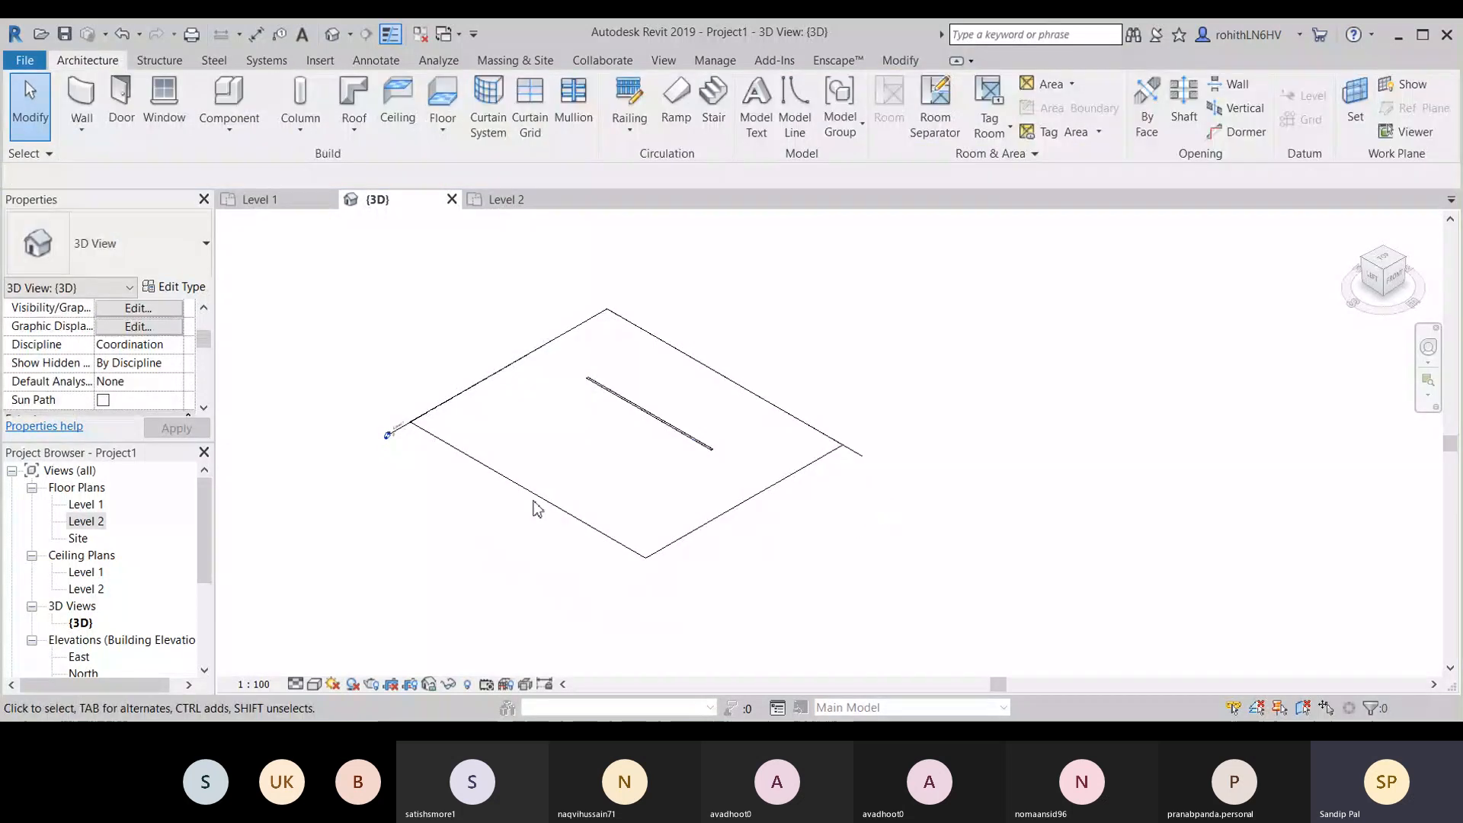
Step: Orient the 3D view to the East elevation
middle_drag(745, 494, 818, 497)
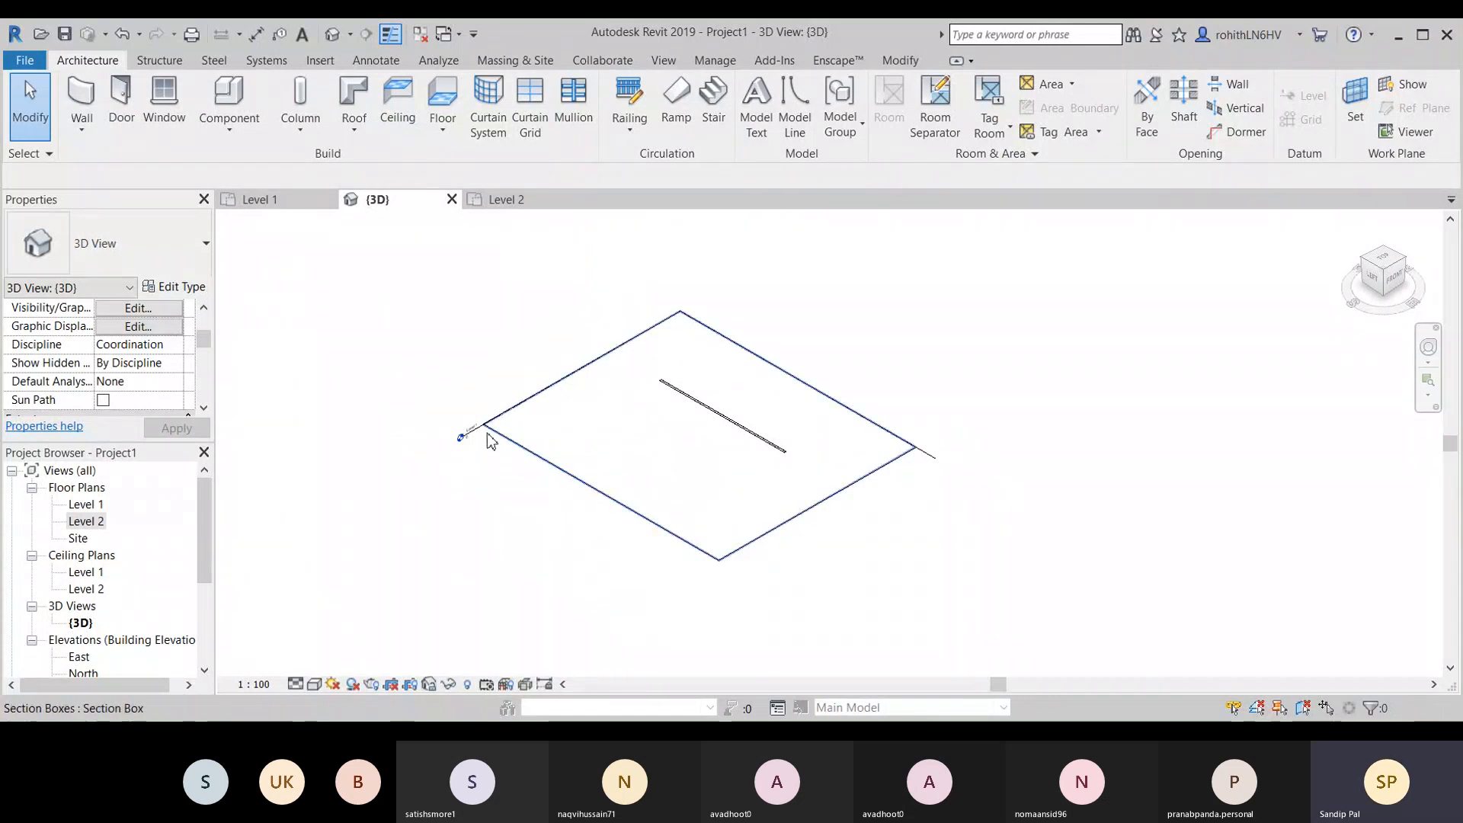
scroll(479, 438, up, 3)
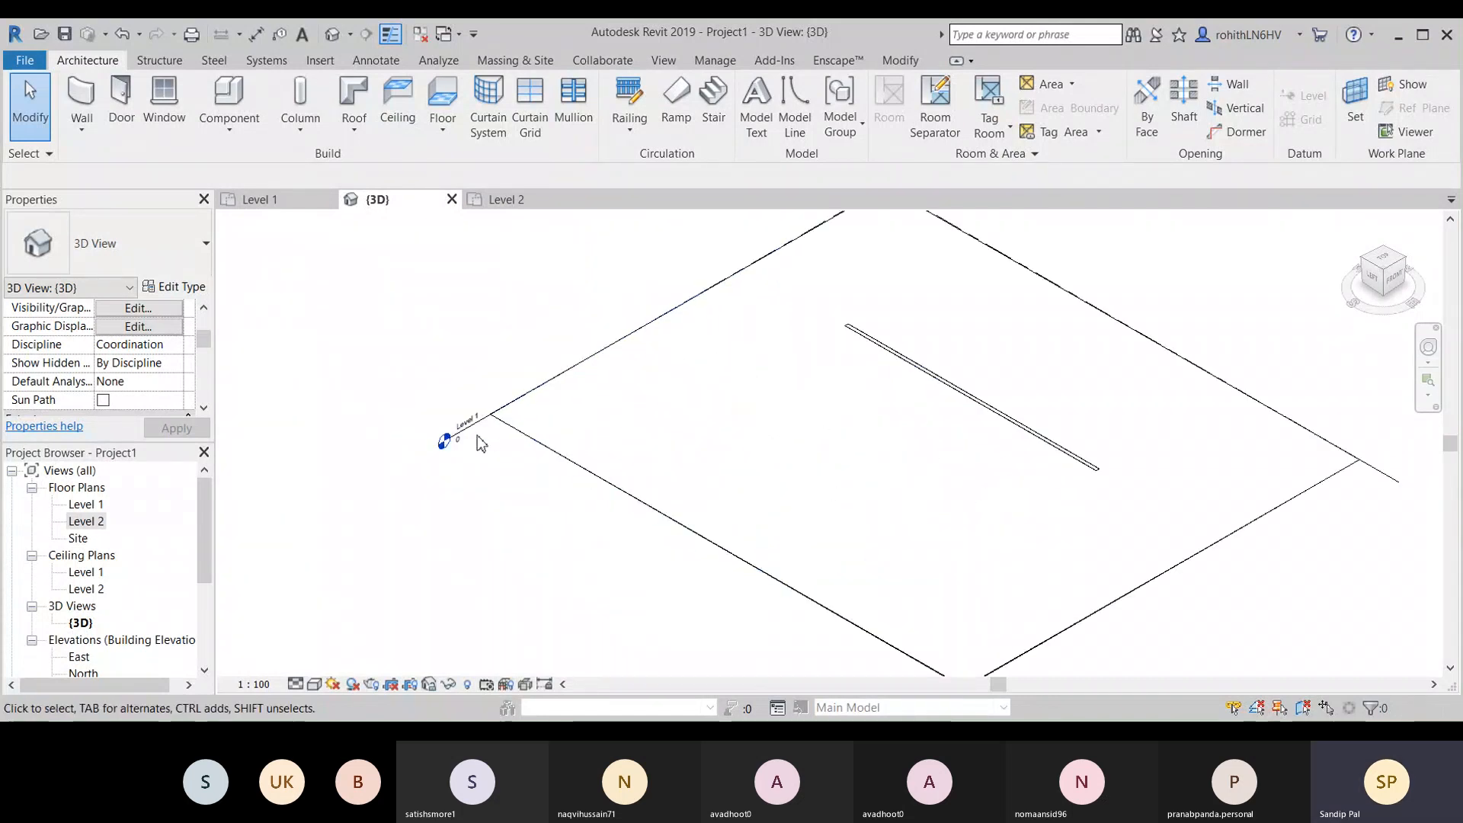
right_click(1432, 308)
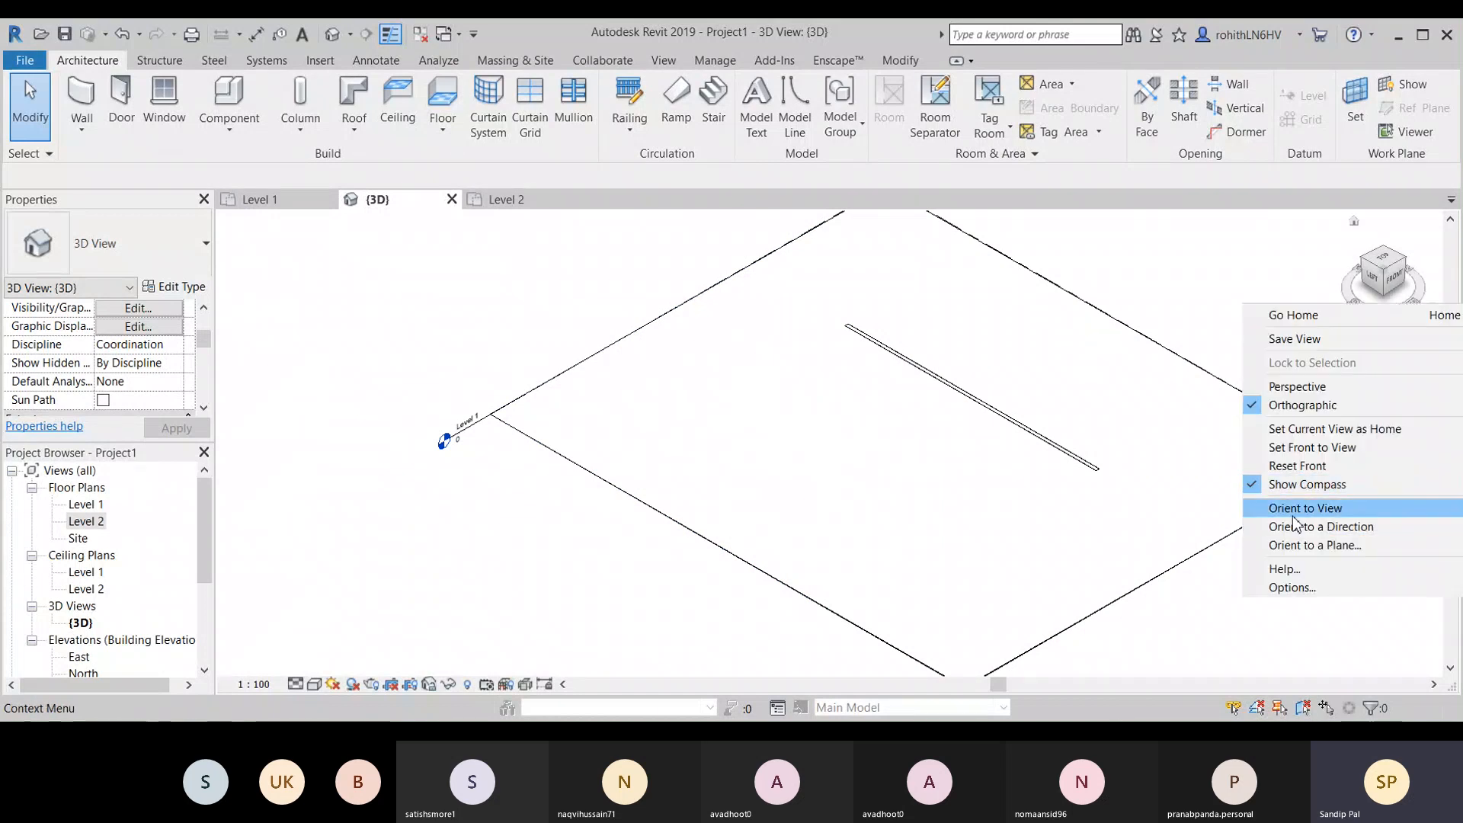
mouse_move(1299, 514)
mouse_move(1198, 537)
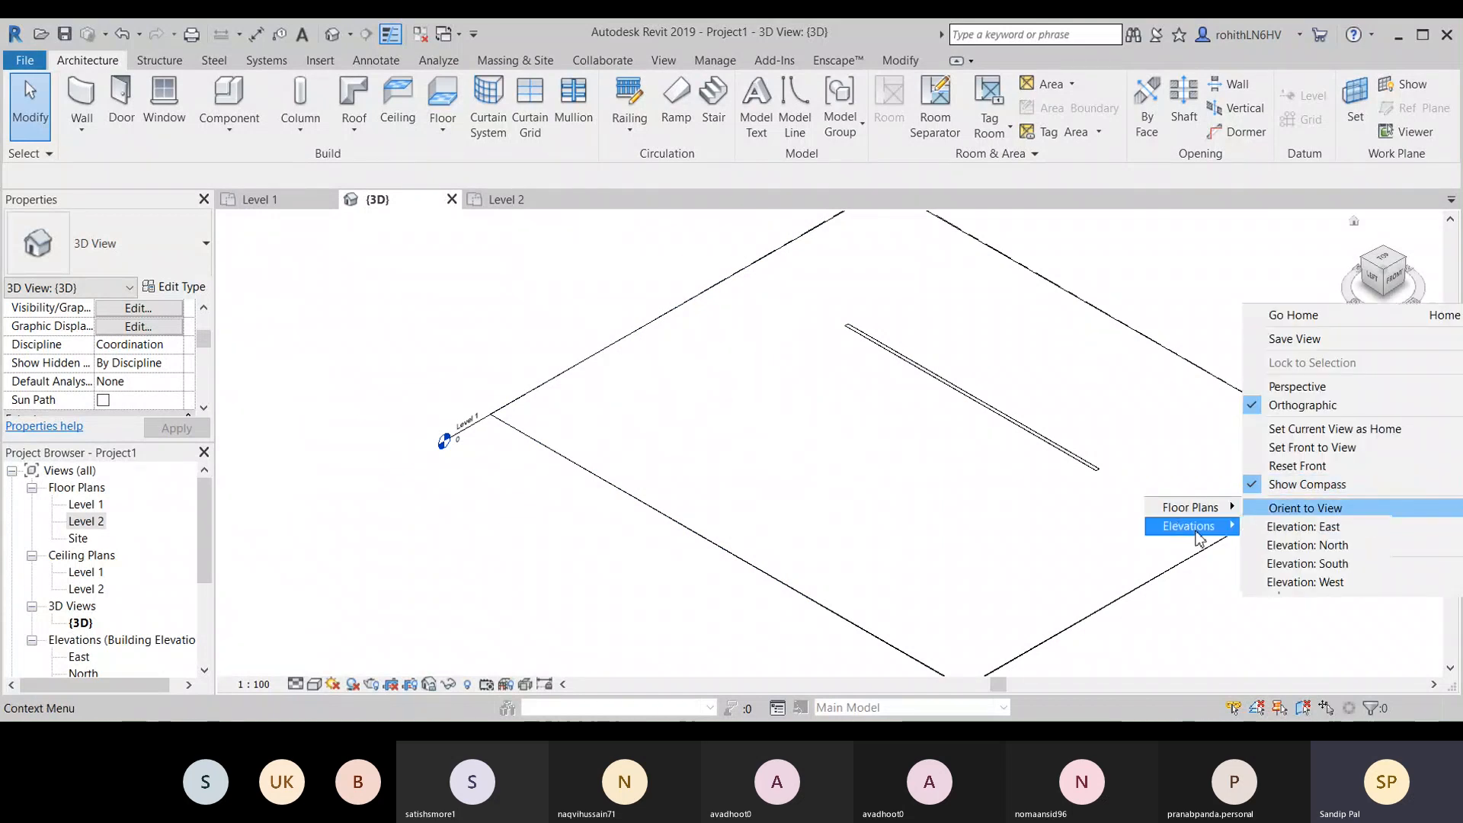
click(1296, 527)
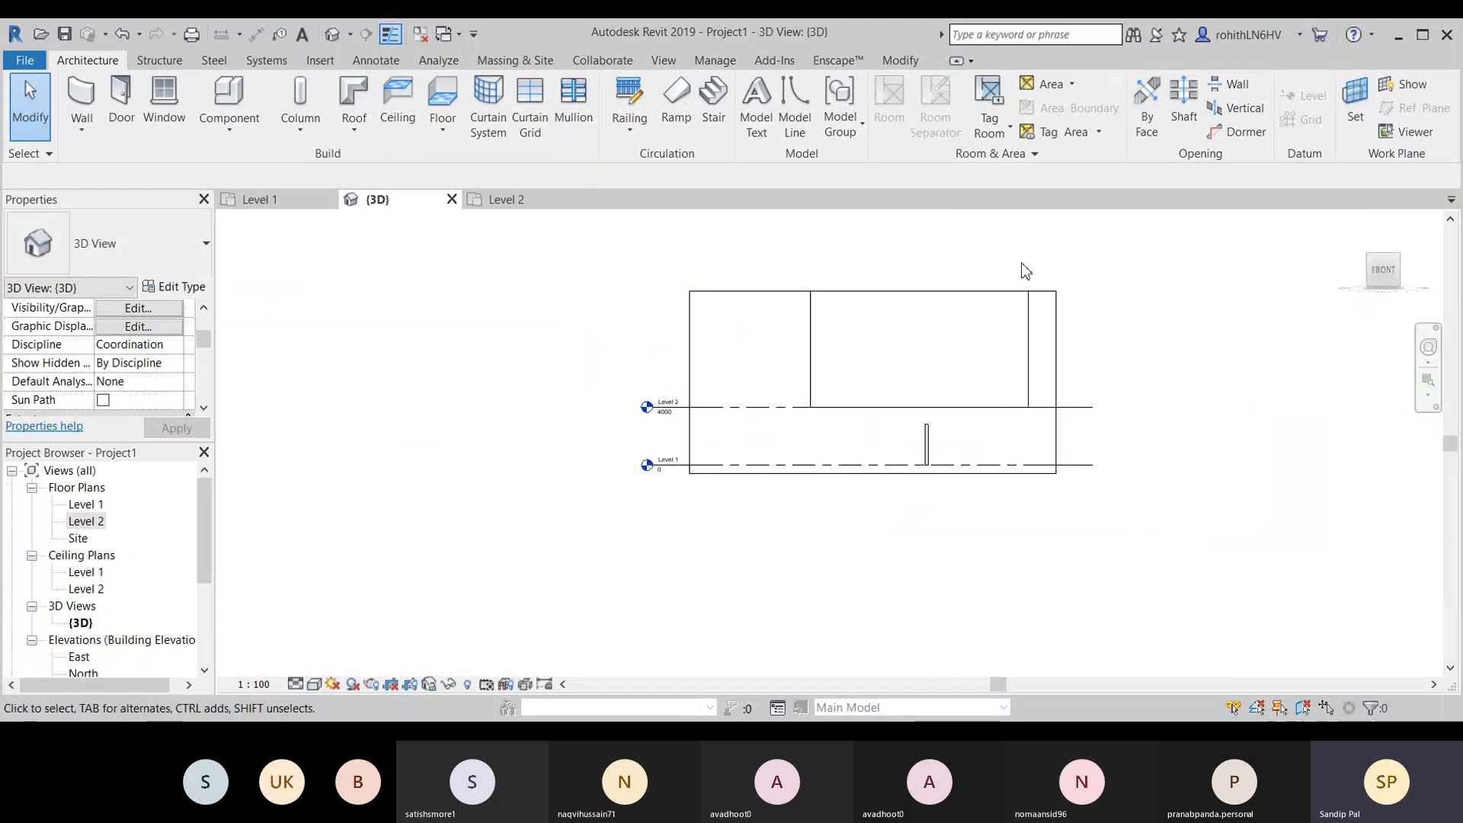
Step: Inspect the section box, the wall above Level 2 and the wall on Level 1 in the front-oriented 3D view
scroll(838, 473, up, 3)
middle_drag(743, 428, 653, 538)
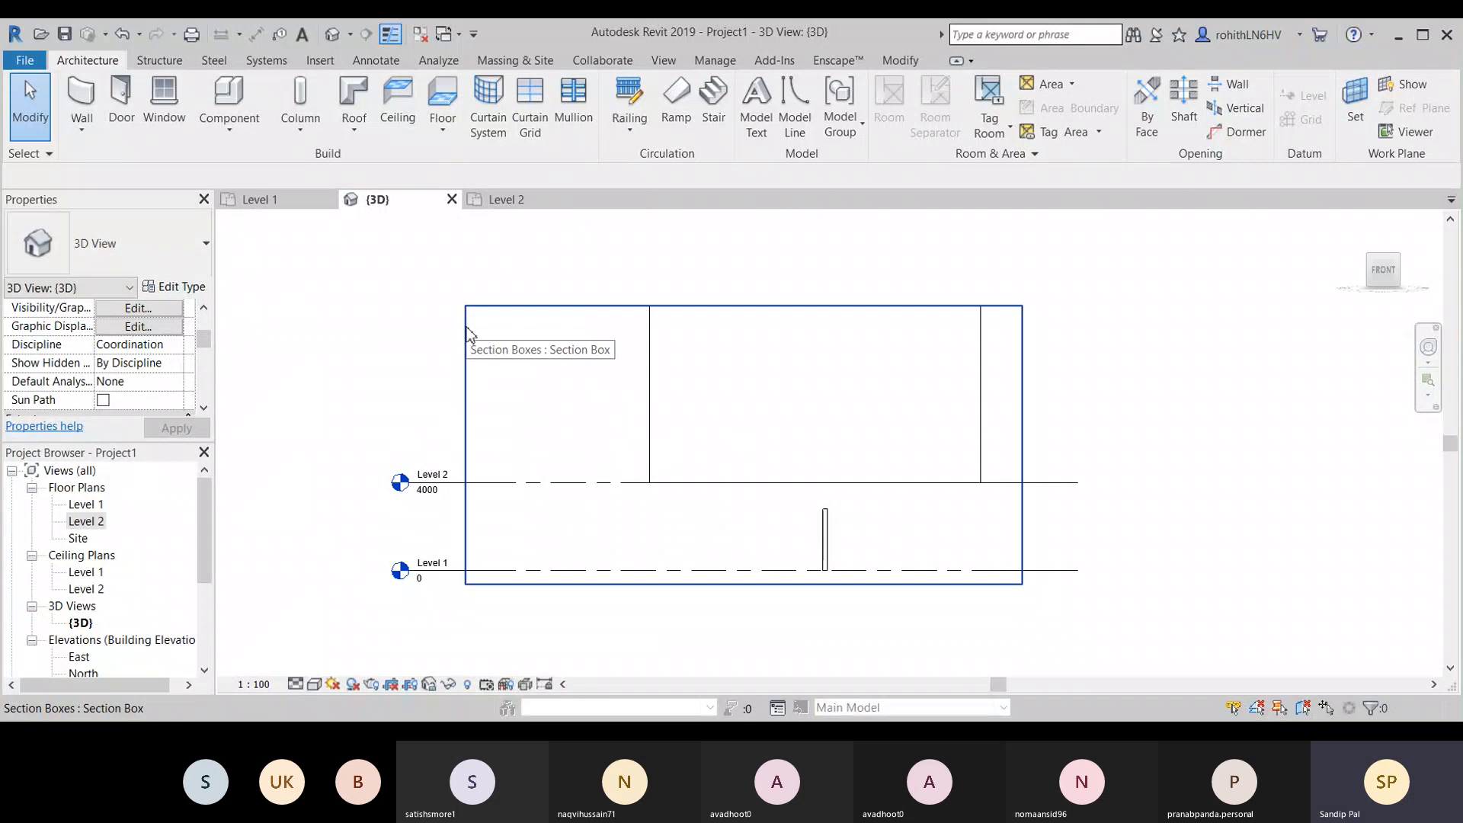
click(467, 335)
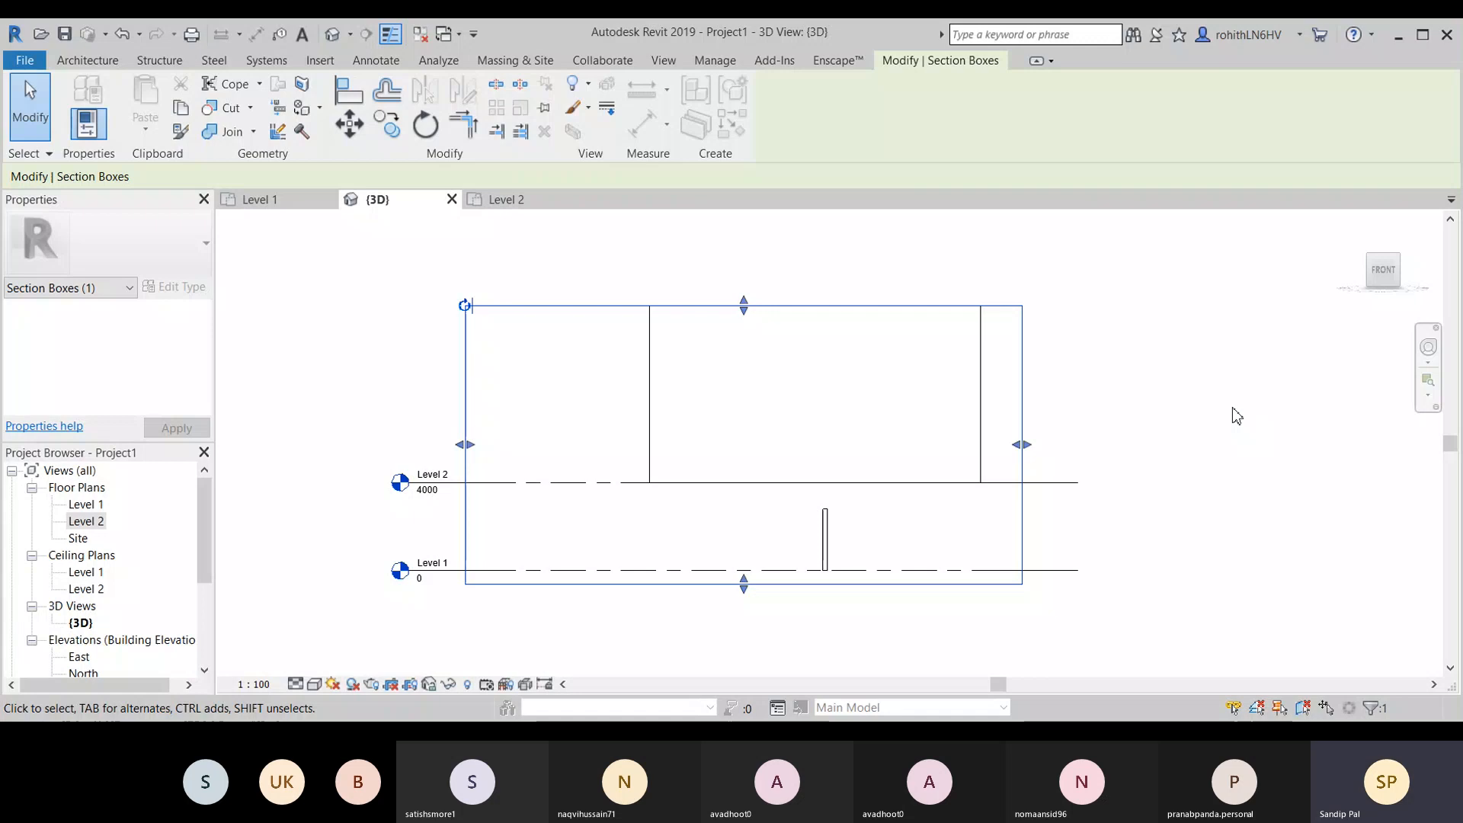
click(982, 417)
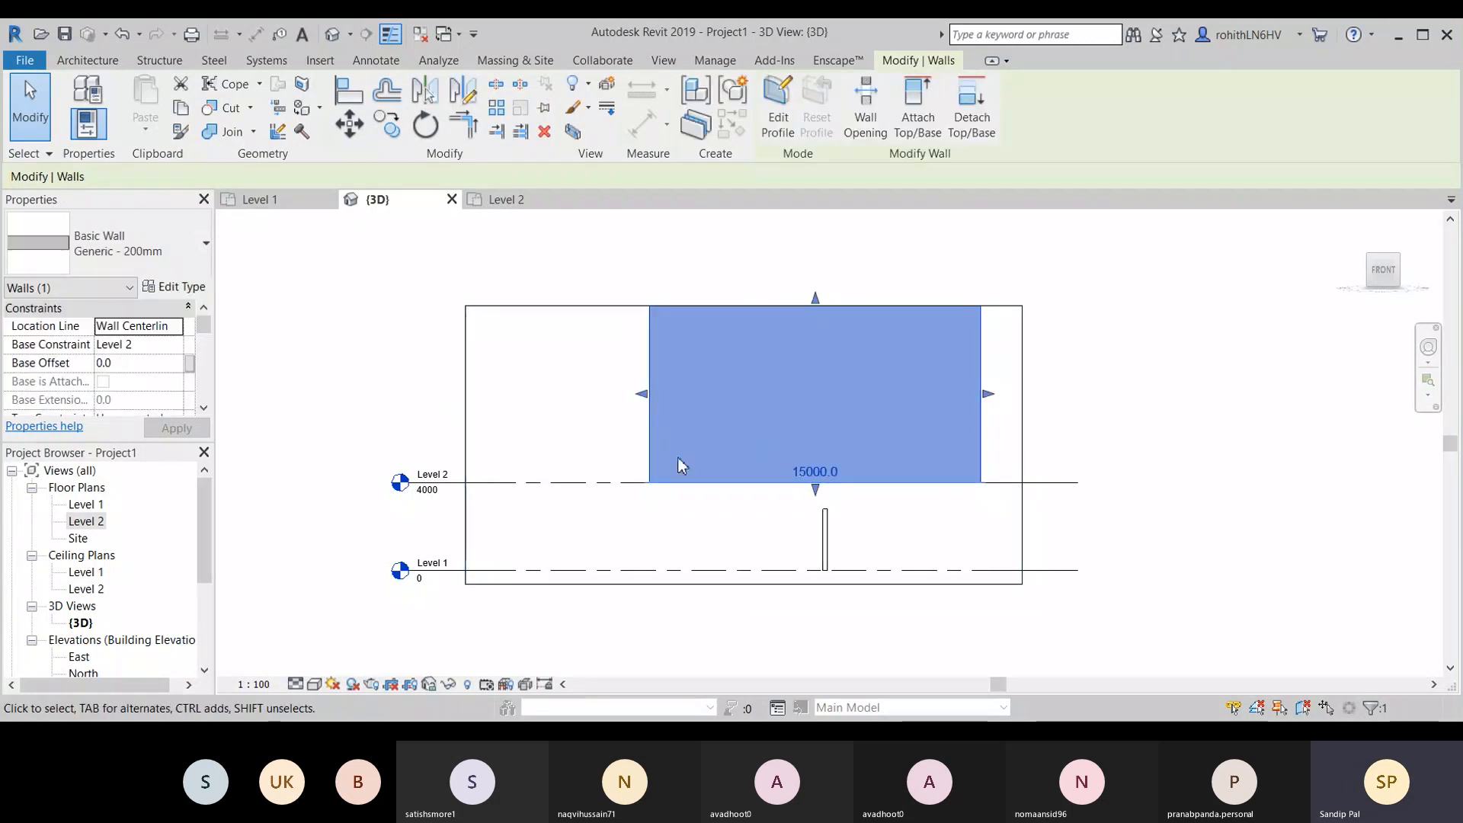
click(841, 542)
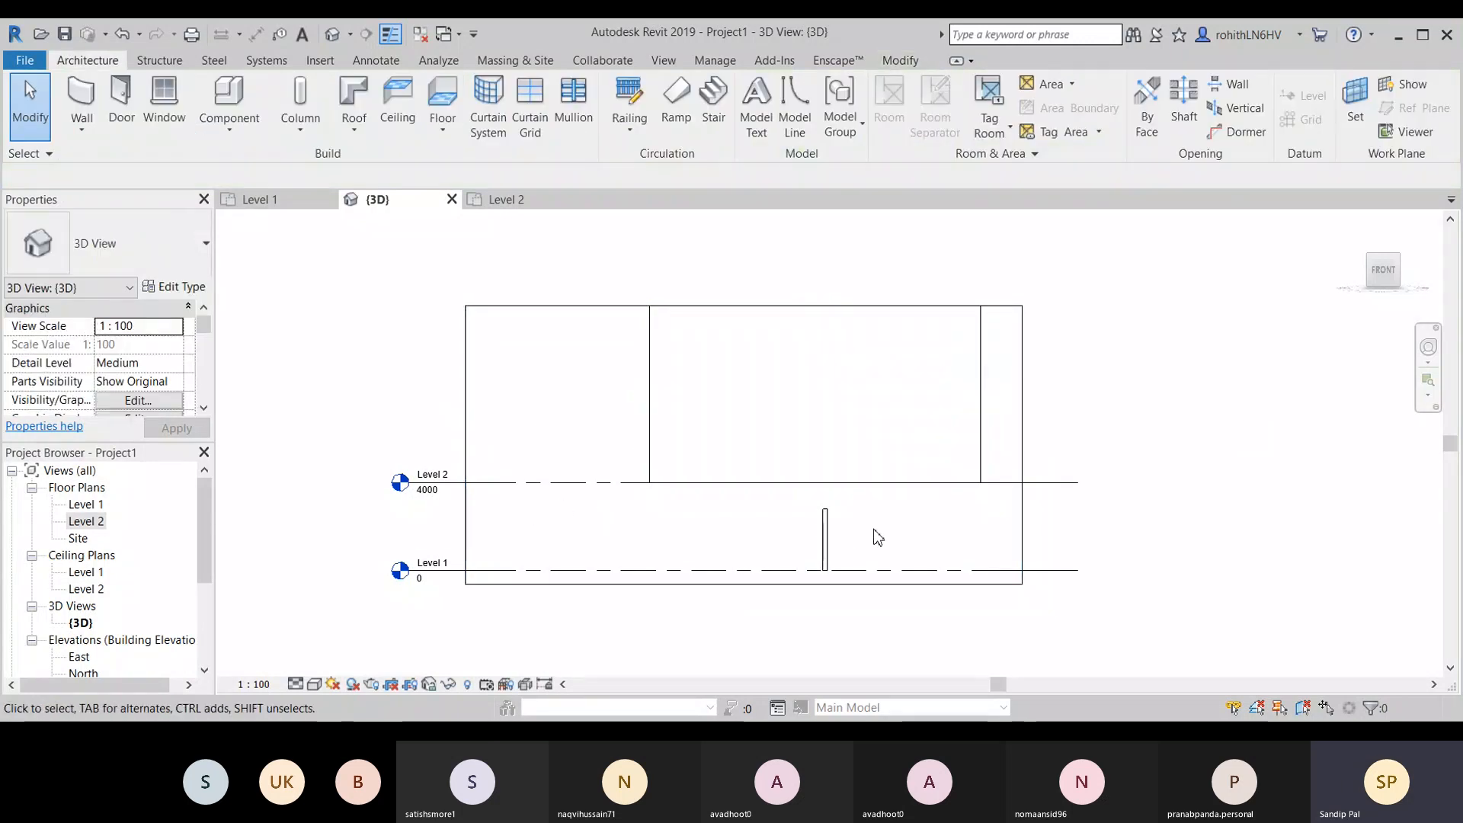
click(822, 536)
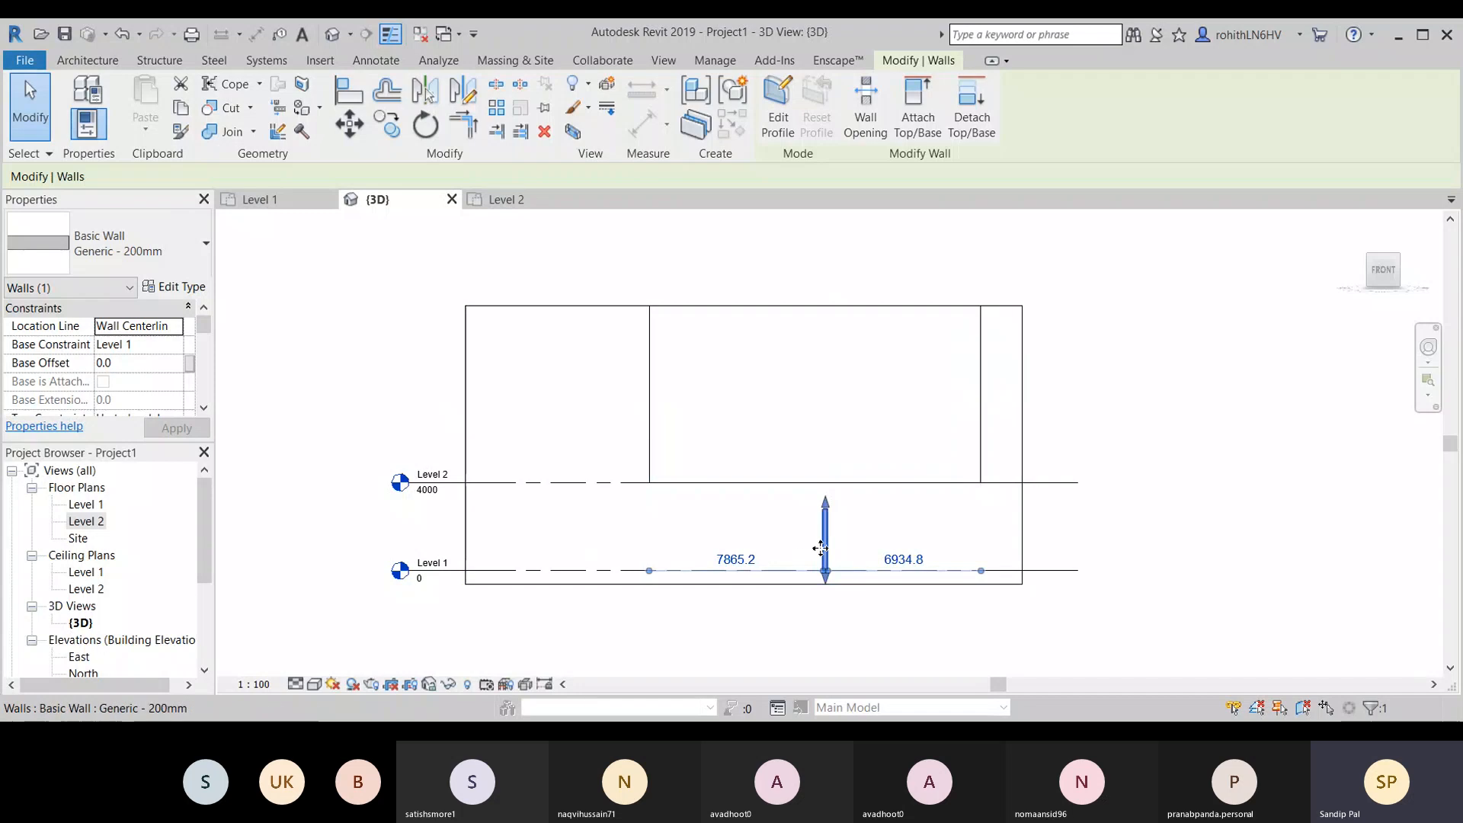
scroll(844, 528, up, 2)
scroll(844, 529, up, 1)
scroll(774, 557, down, 2)
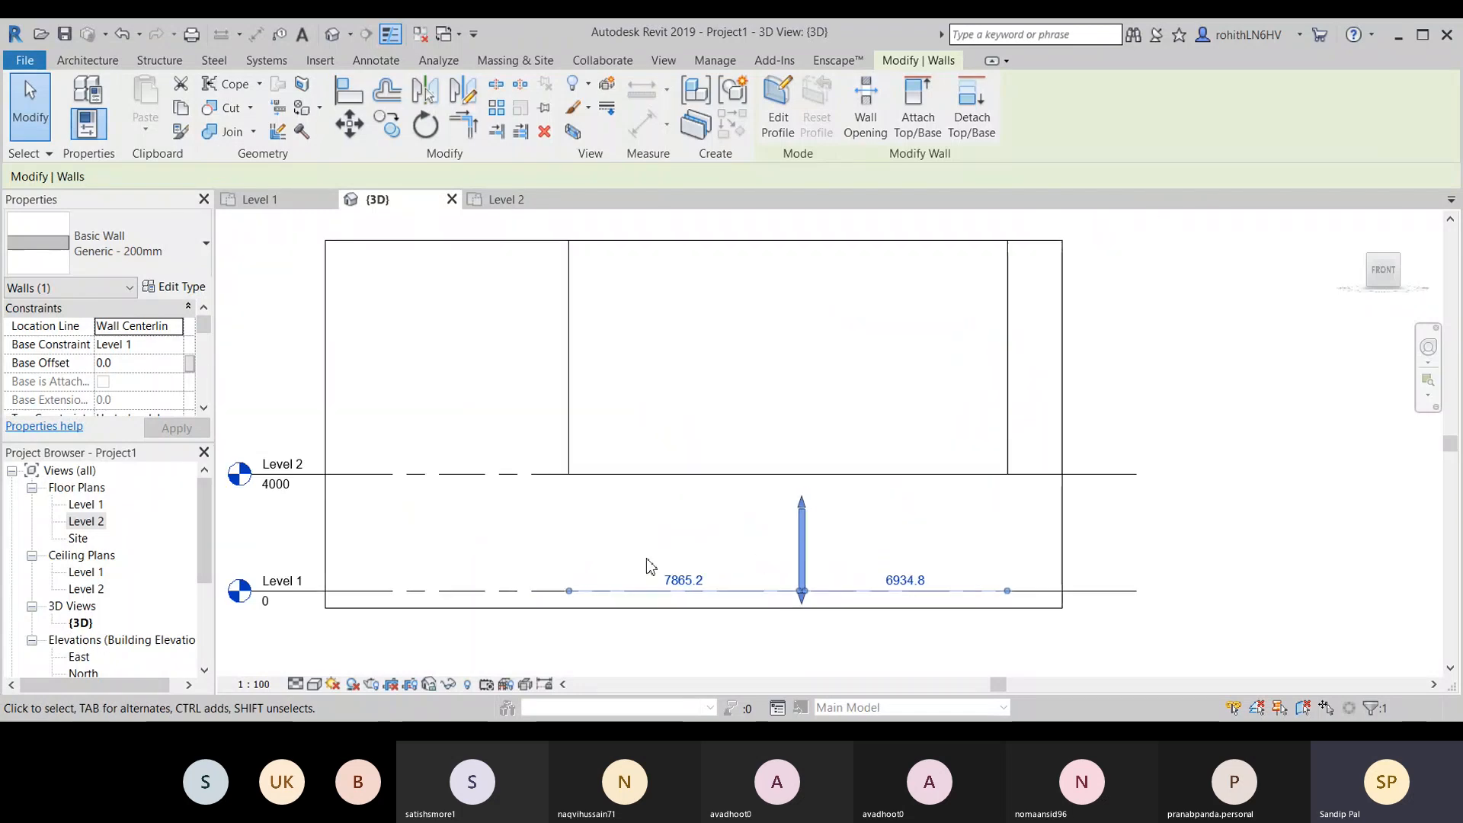
middle_drag(441, 573, 567, 562)
click(1241, 340)
middle_drag(1238, 405, 1195, 388)
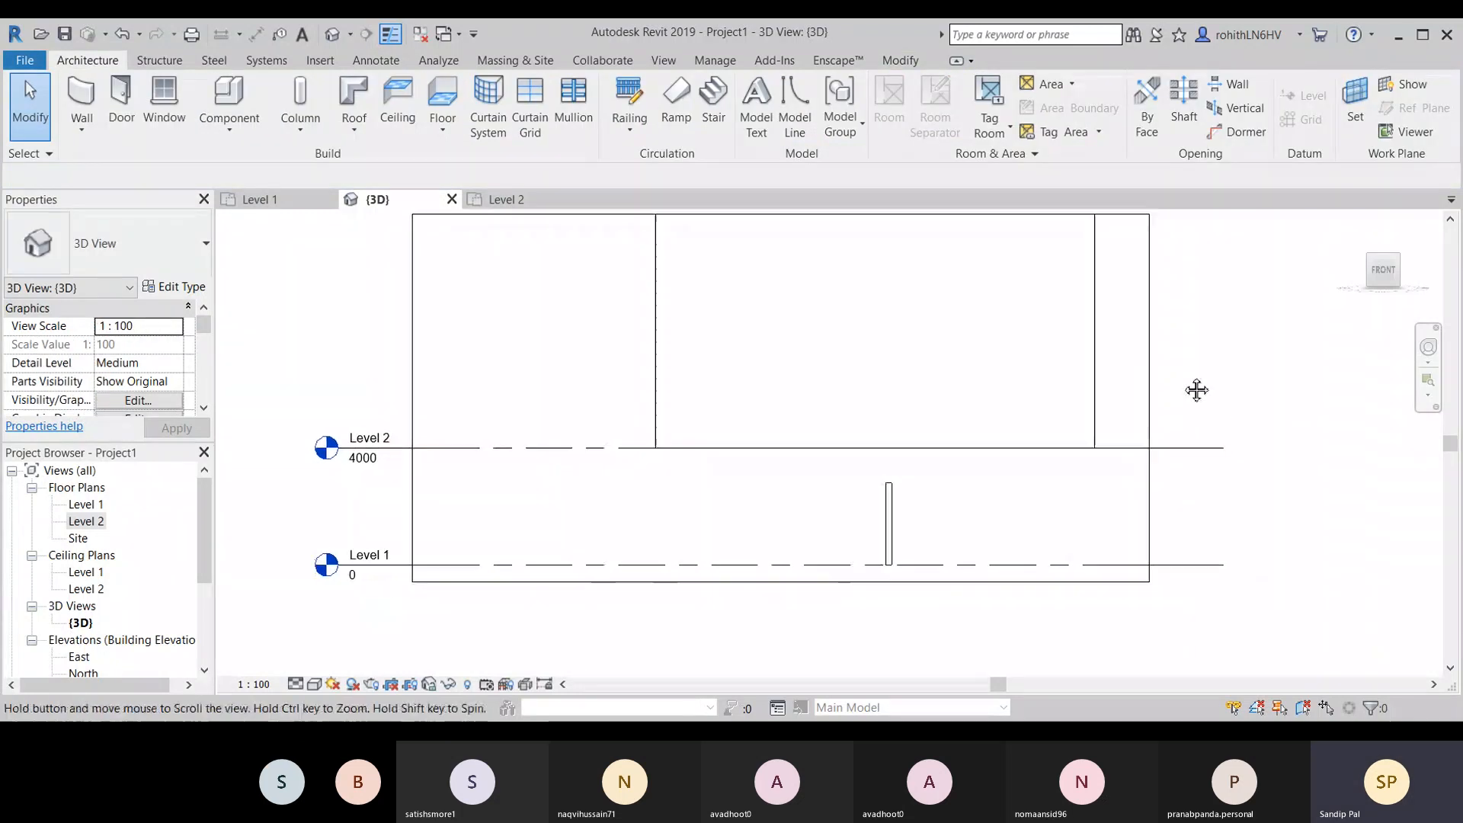
Step: Review the orientation plane choices and the other orientation options for the 3D view without applying any
right_click(1431, 306)
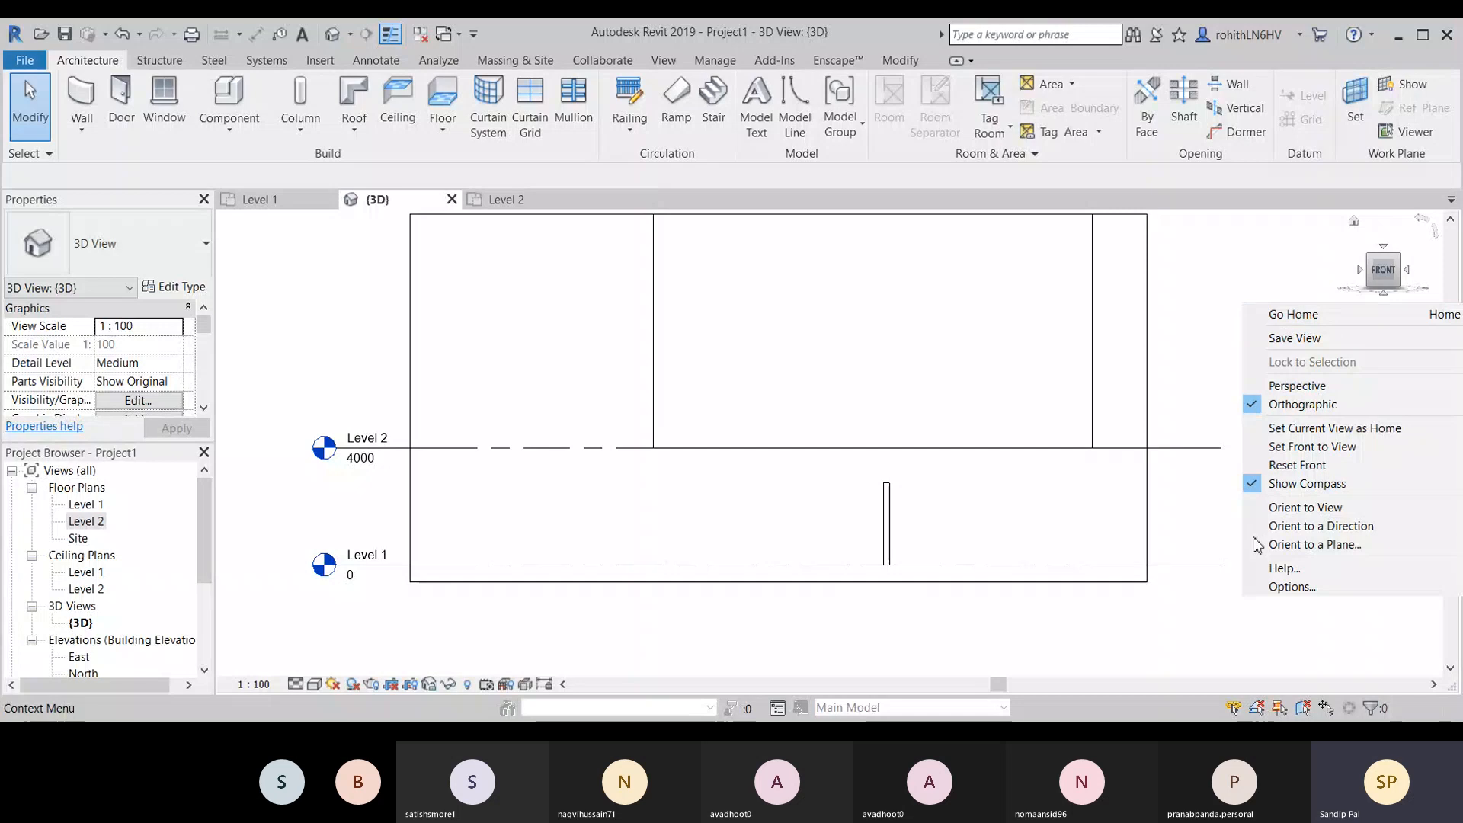
click(1332, 546)
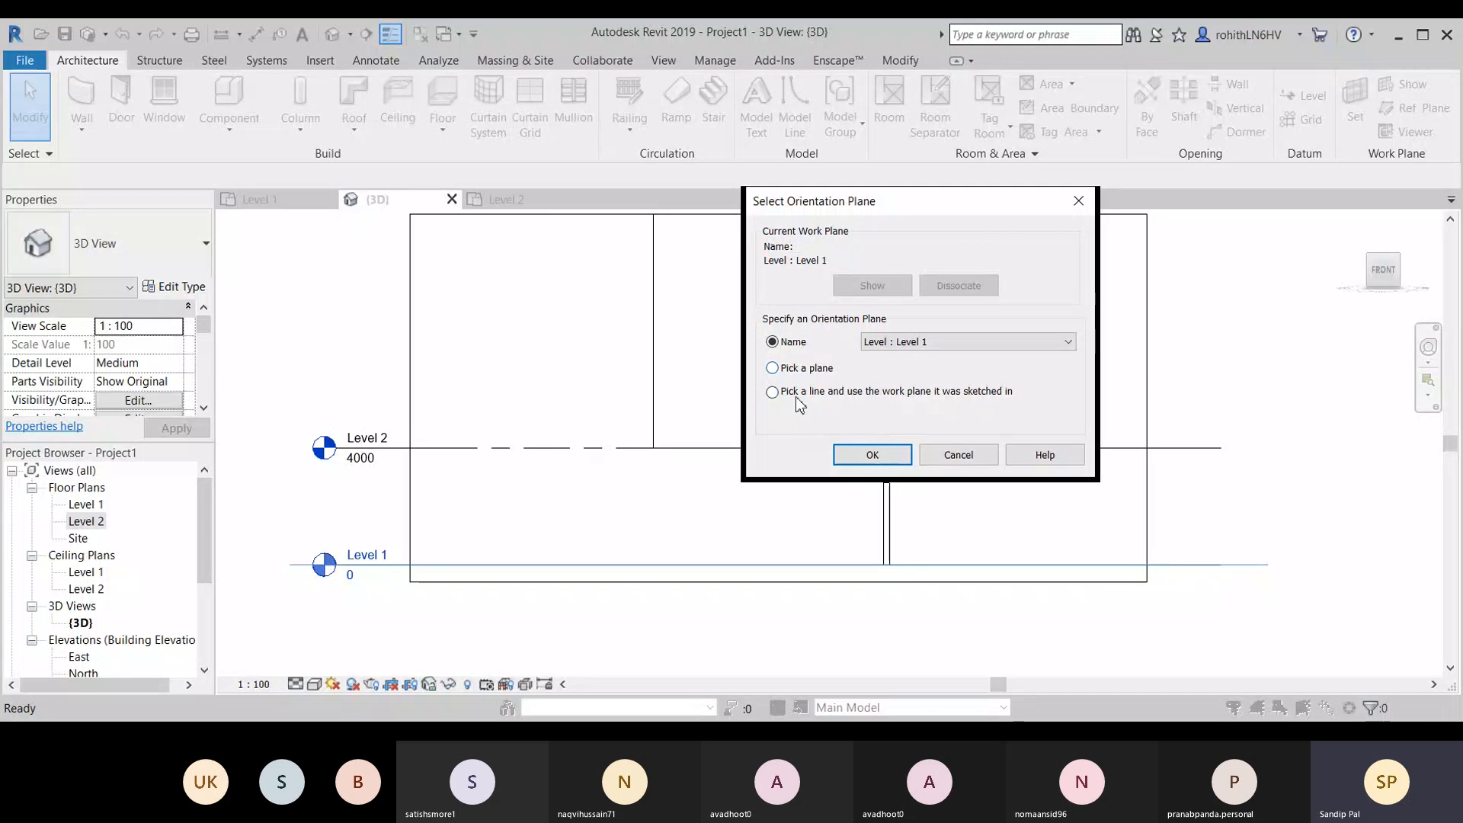
click(960, 455)
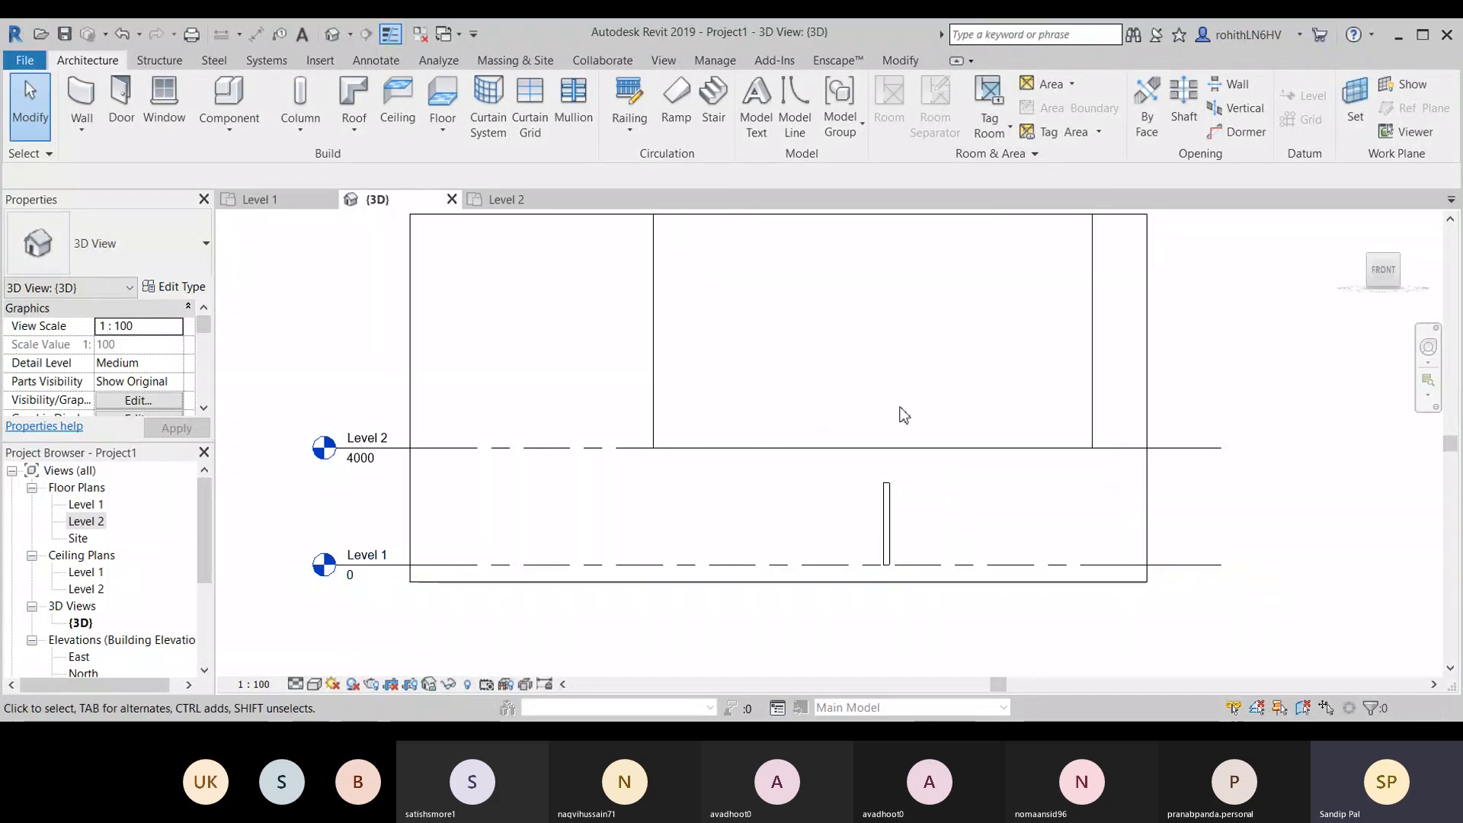
scroll(1284, 463, down, 1)
middle_drag(1283, 463, 1250, 496)
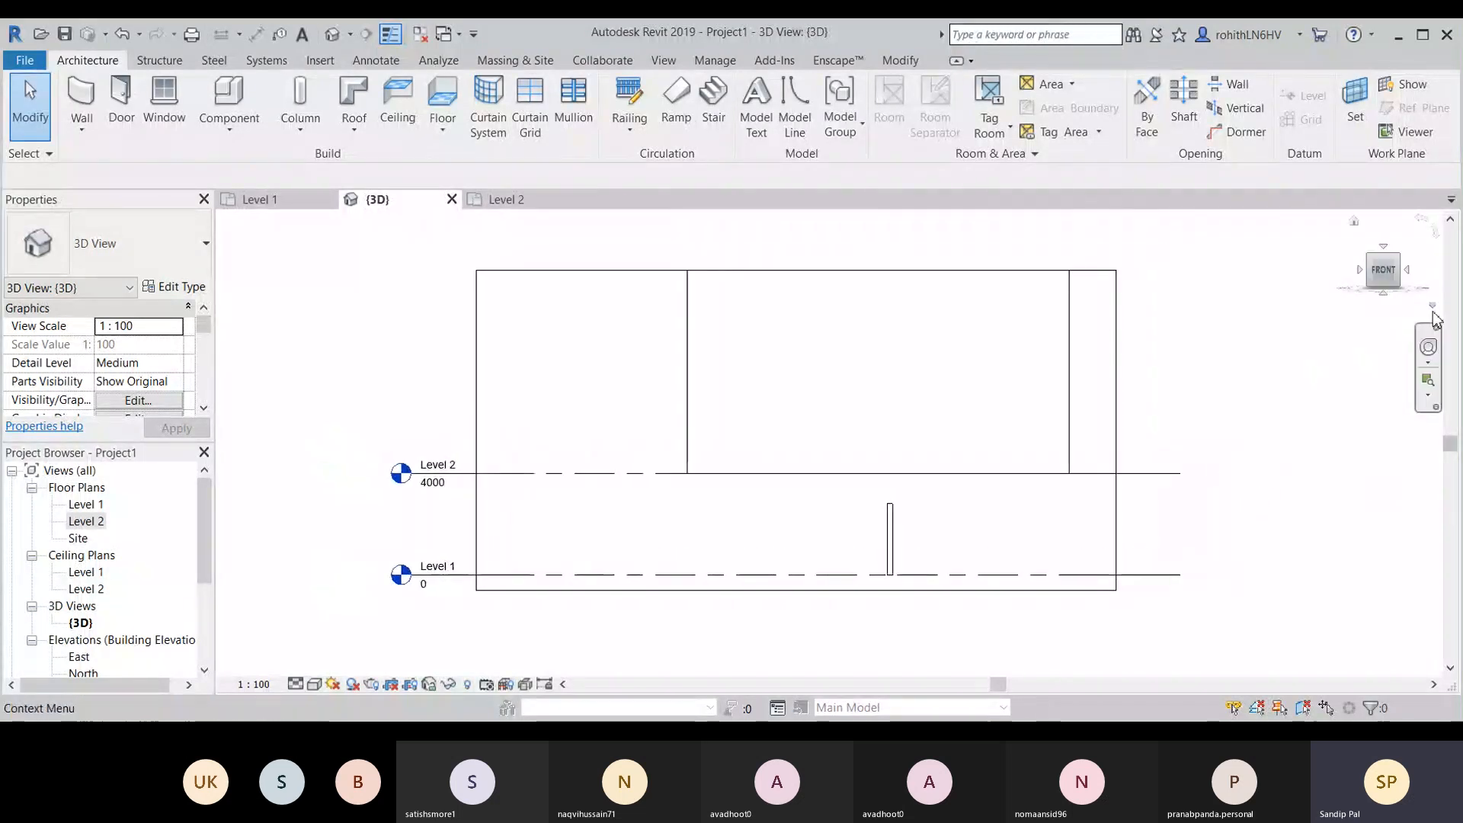
click(1432, 308)
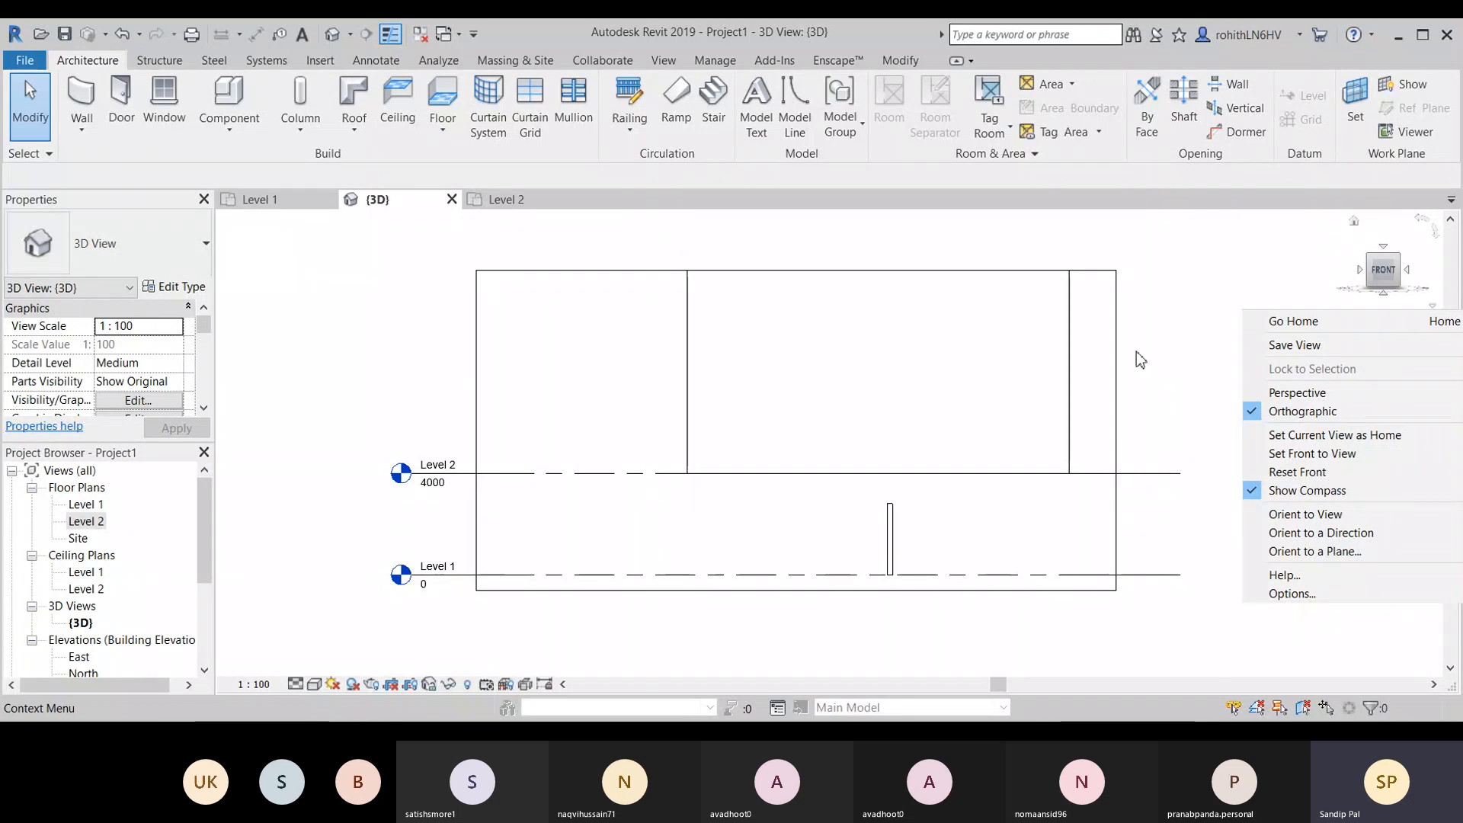
click(1186, 332)
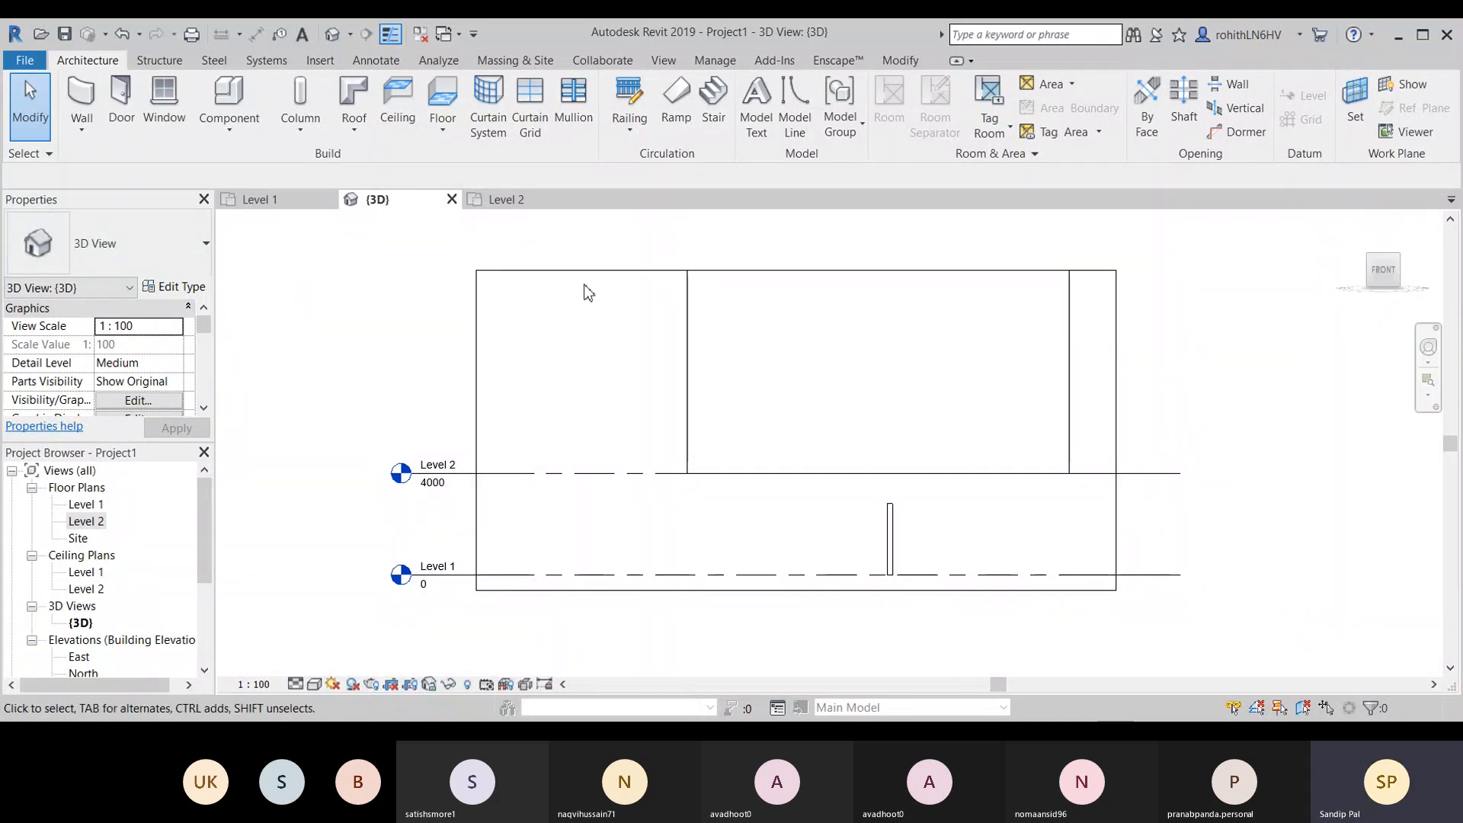
Step: Close the 3D view and the Level 2 floor plan, keeping only the Level 1 floor plan open
click(451, 199)
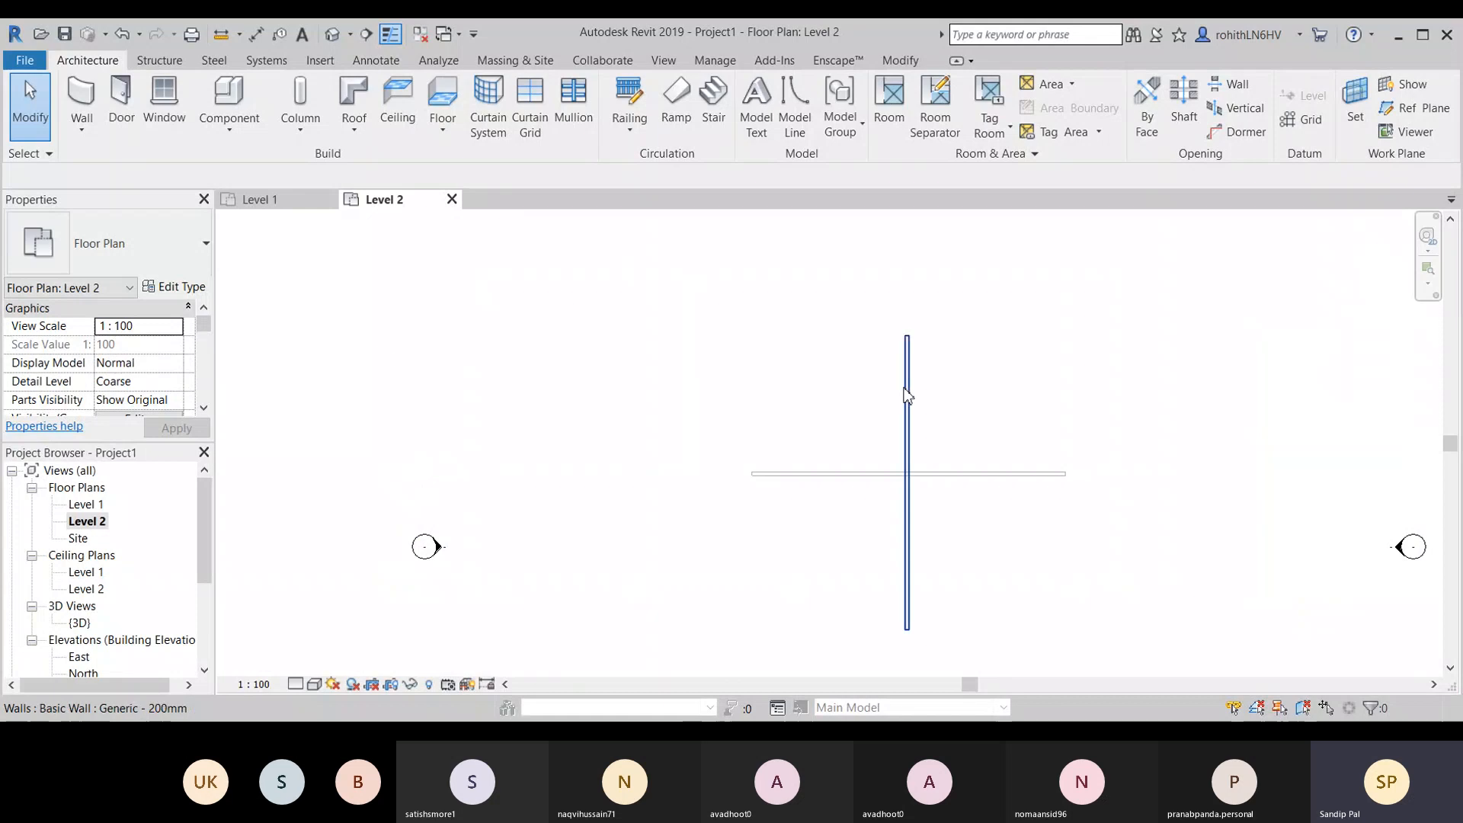
click(452, 199)
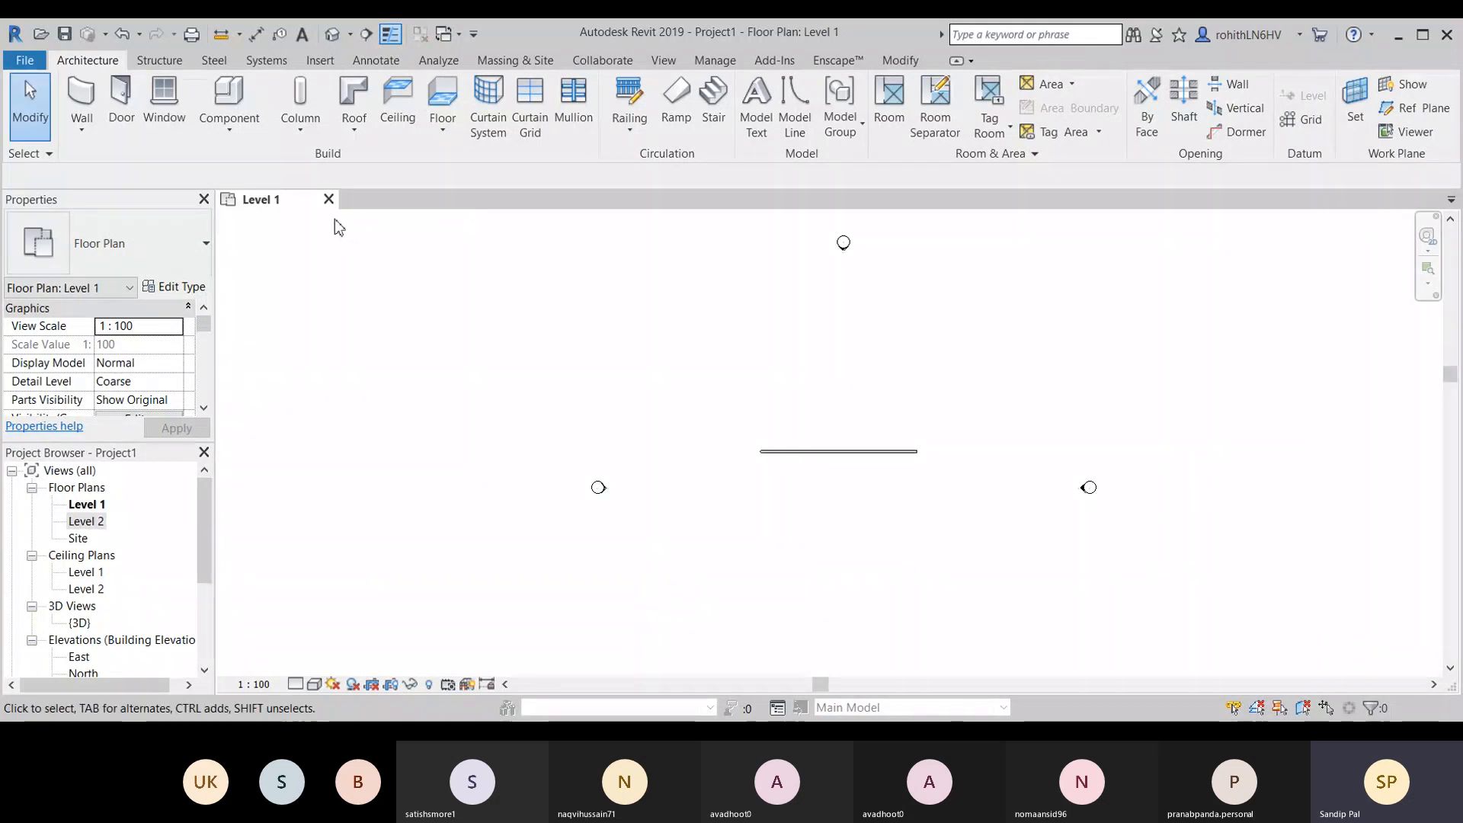
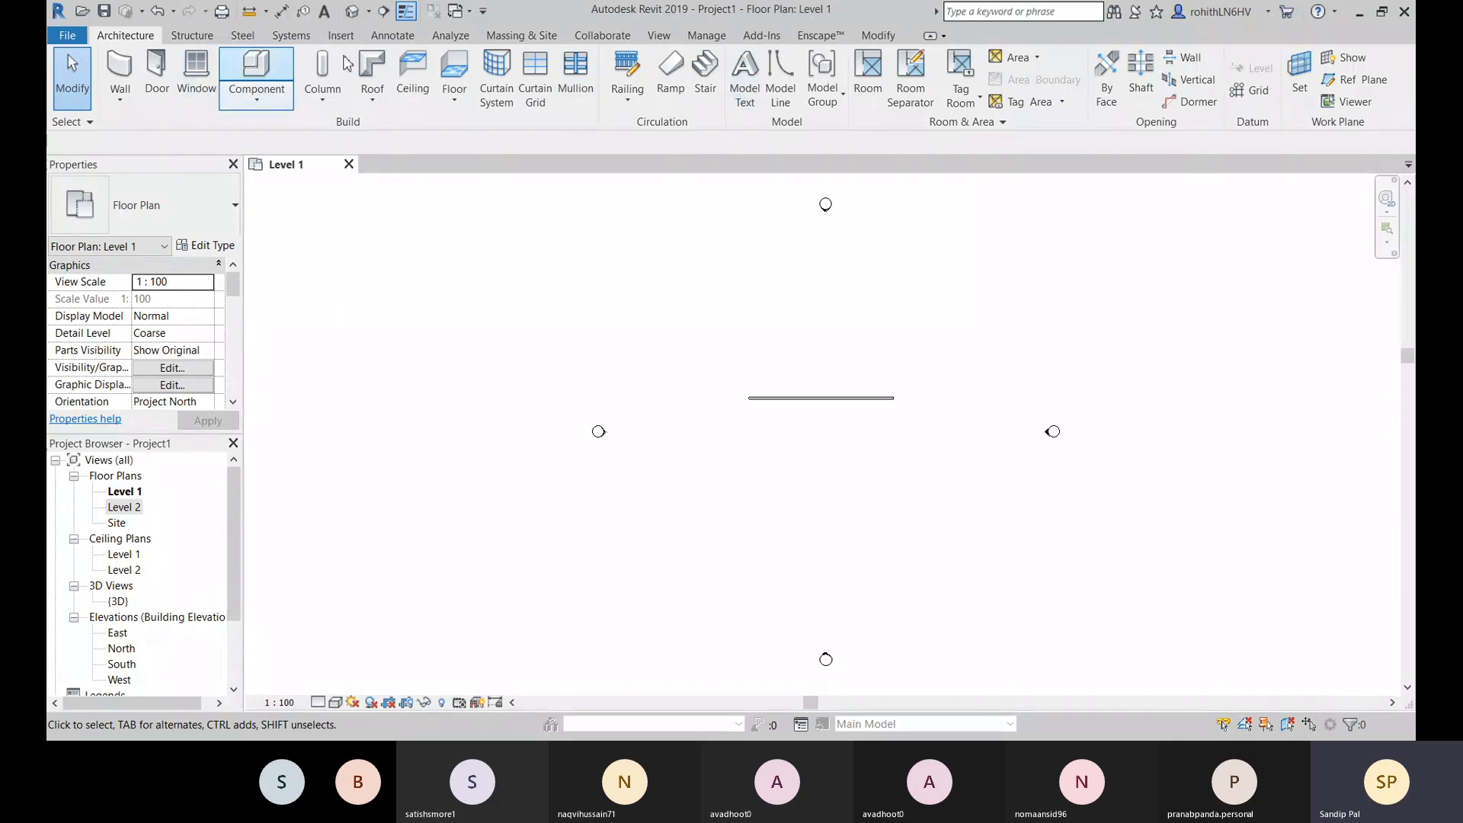
Step: Tag the horizontal wall by category in the Level 1 floor plan, using a horizontal tag with an attached-end leader
click(402, 36)
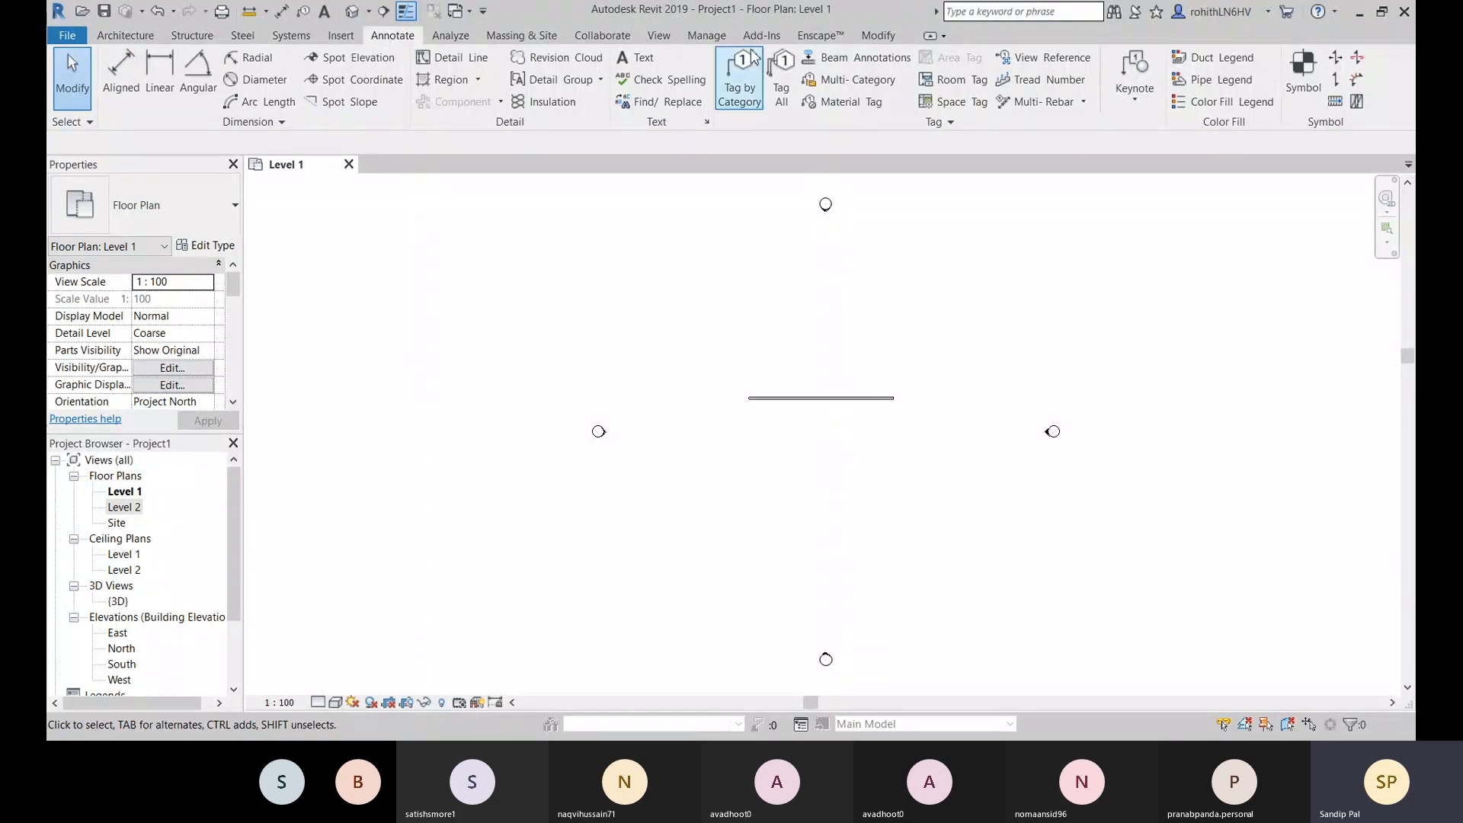
click(739, 93)
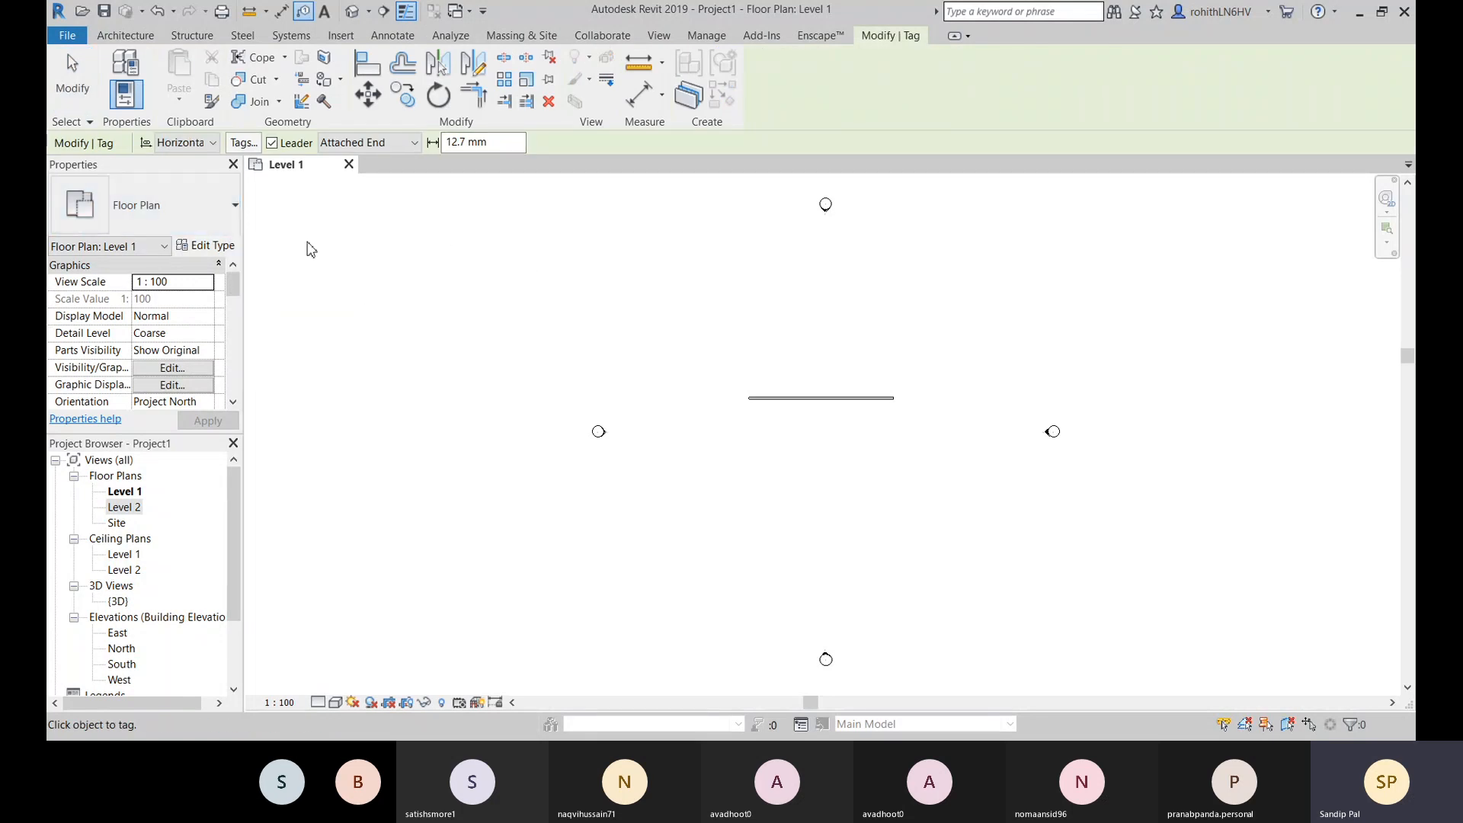
click(771, 411)
right_click(582, 327)
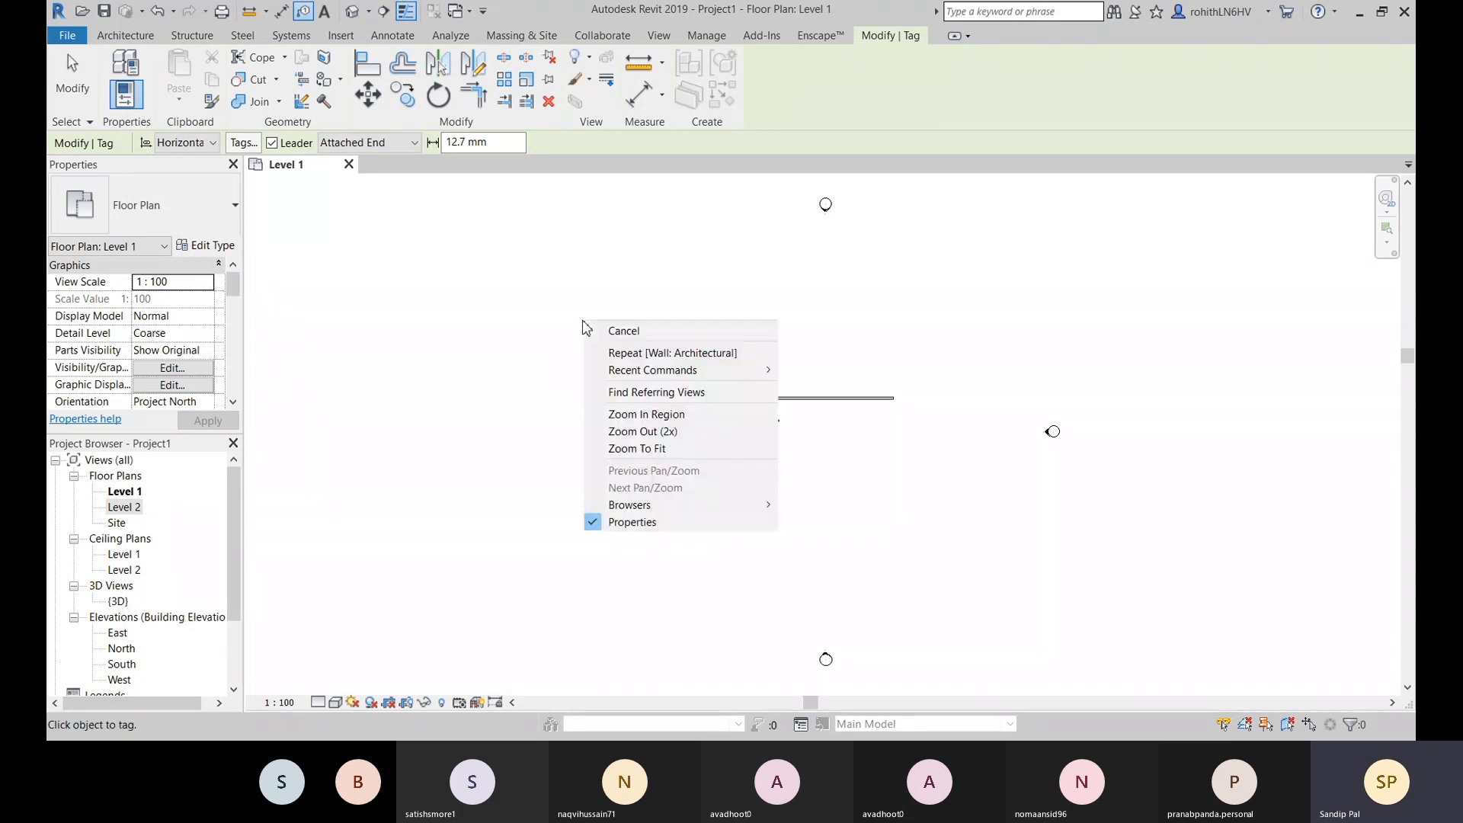
right_click(598, 332)
click(611, 334)
Step: Inspect the type properties of the wall tag below the horizontal wall
click(772, 414)
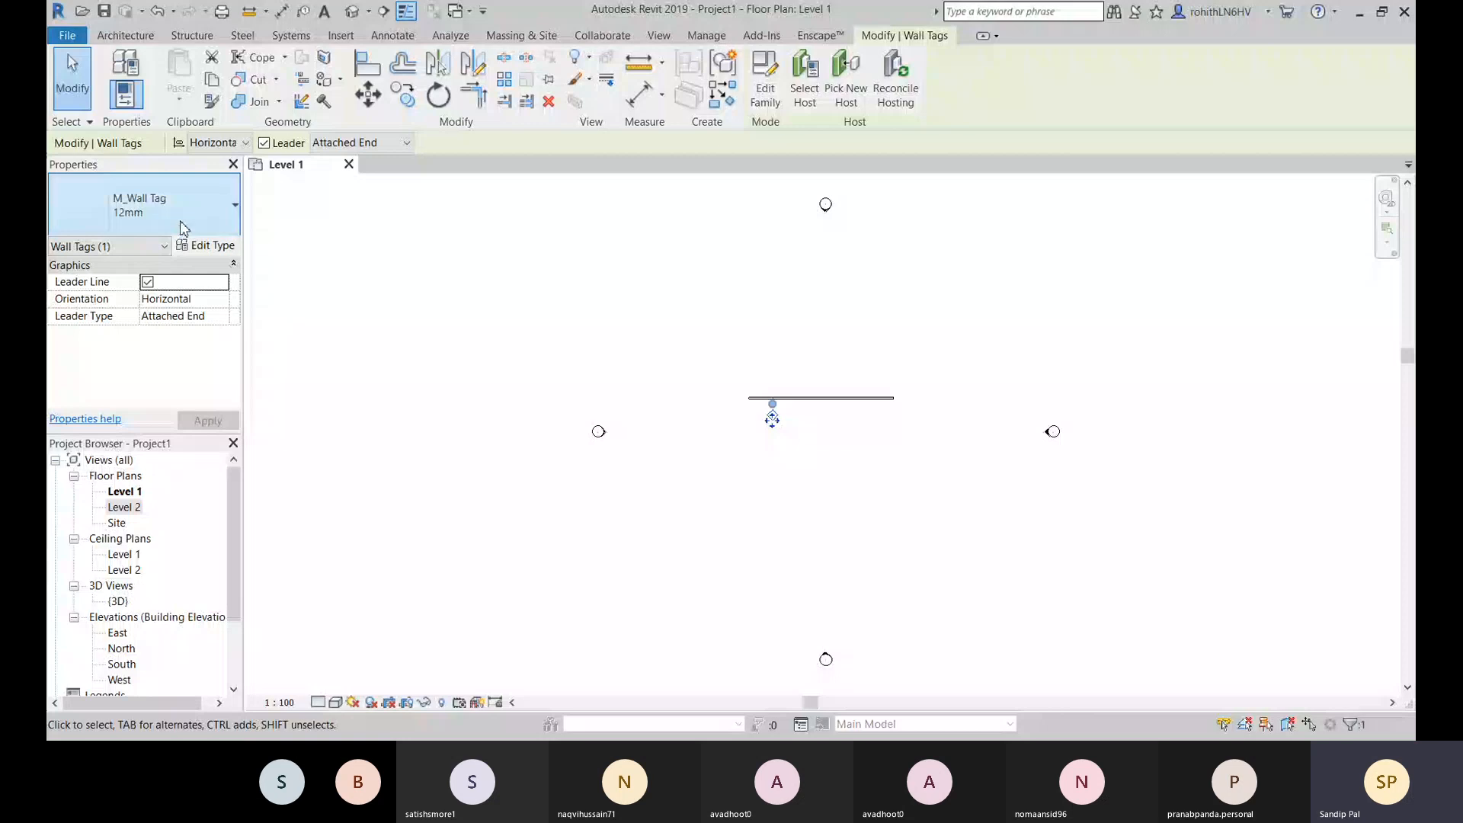
click(204, 245)
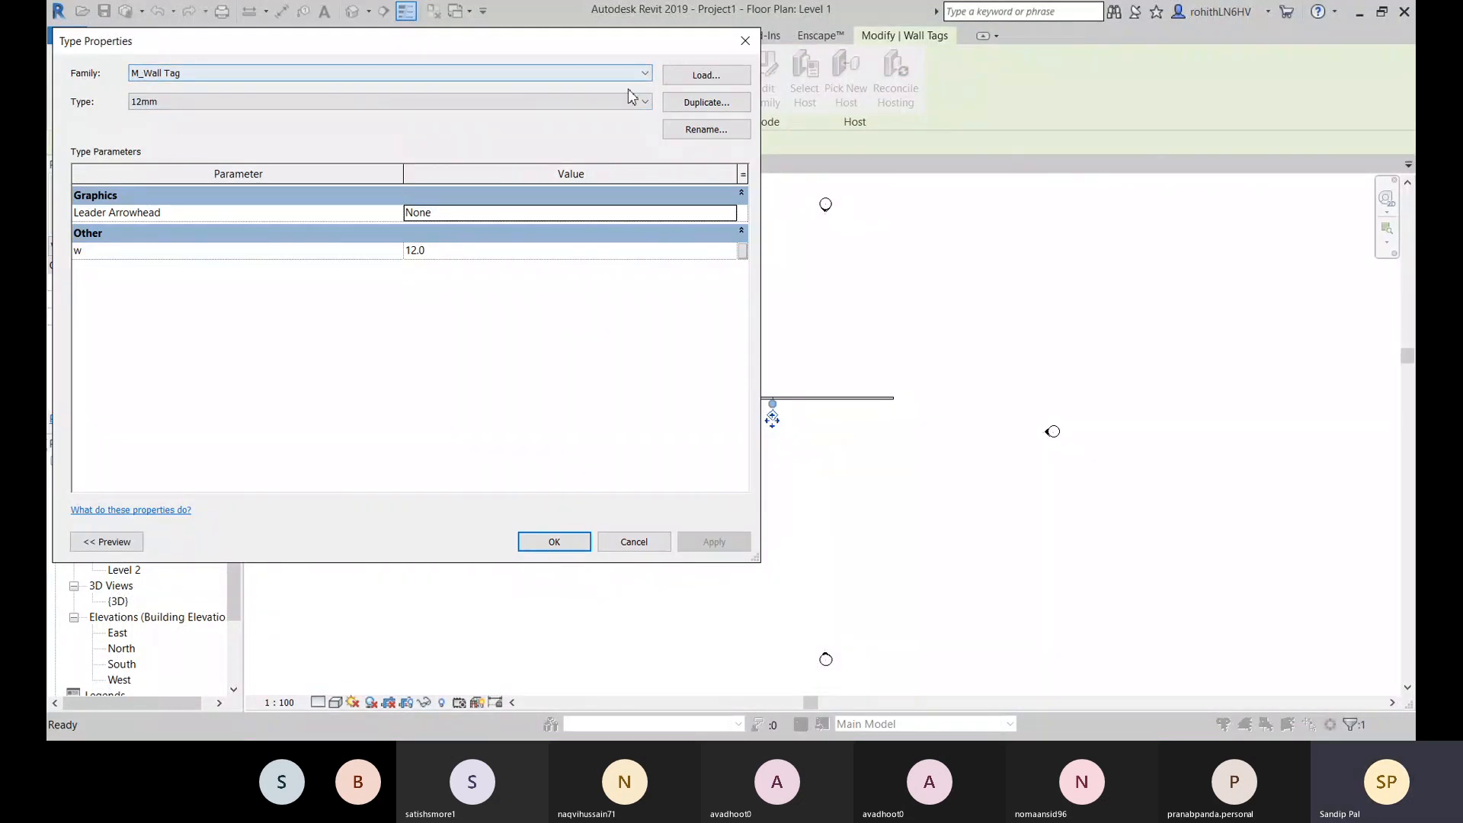
key(Escape)
Step: Inspect the type properties of the Generic - 200mm wall and of the Level 1 floor plan view
click(789, 398)
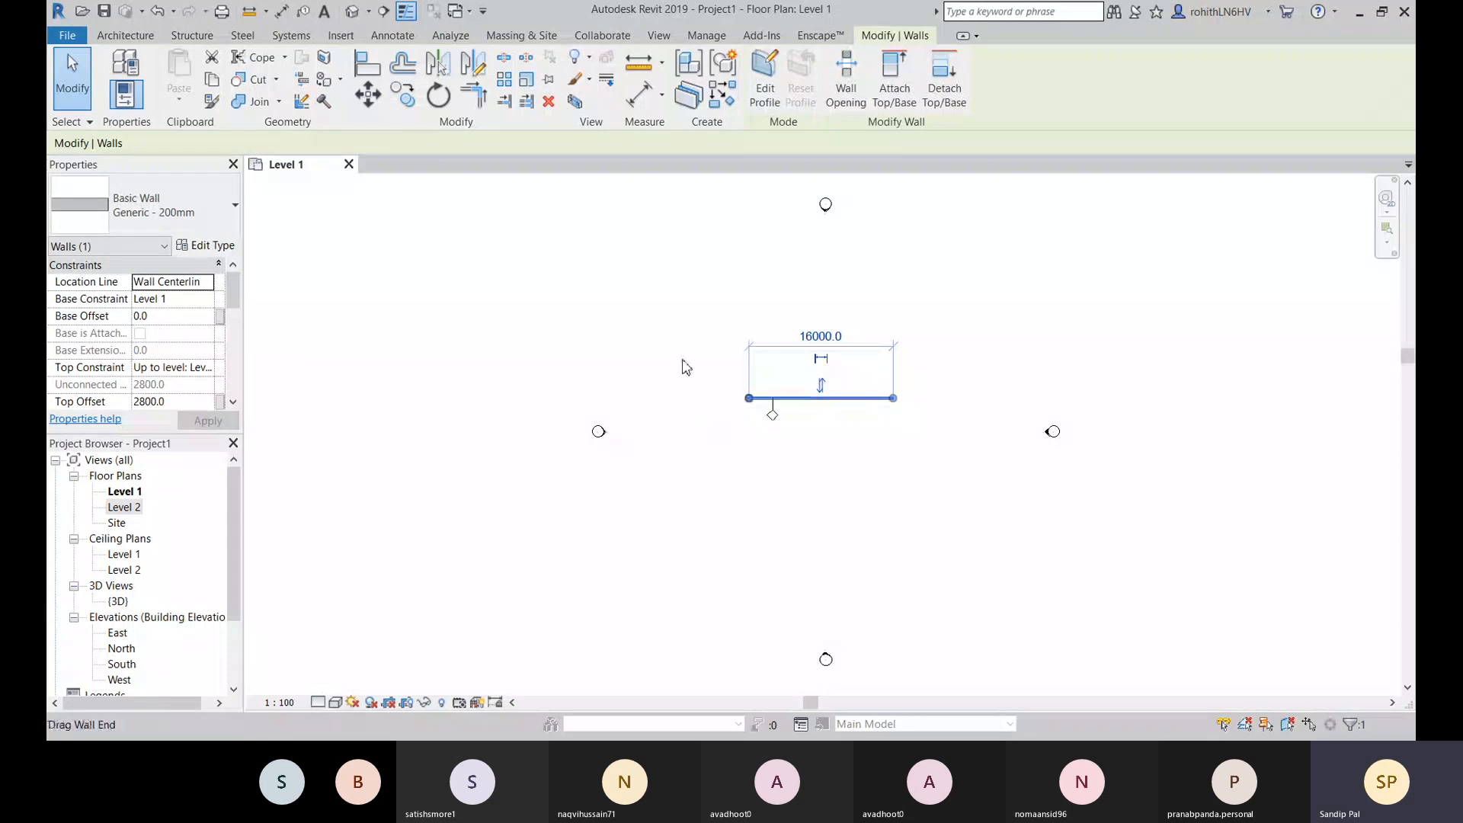
click(204, 245)
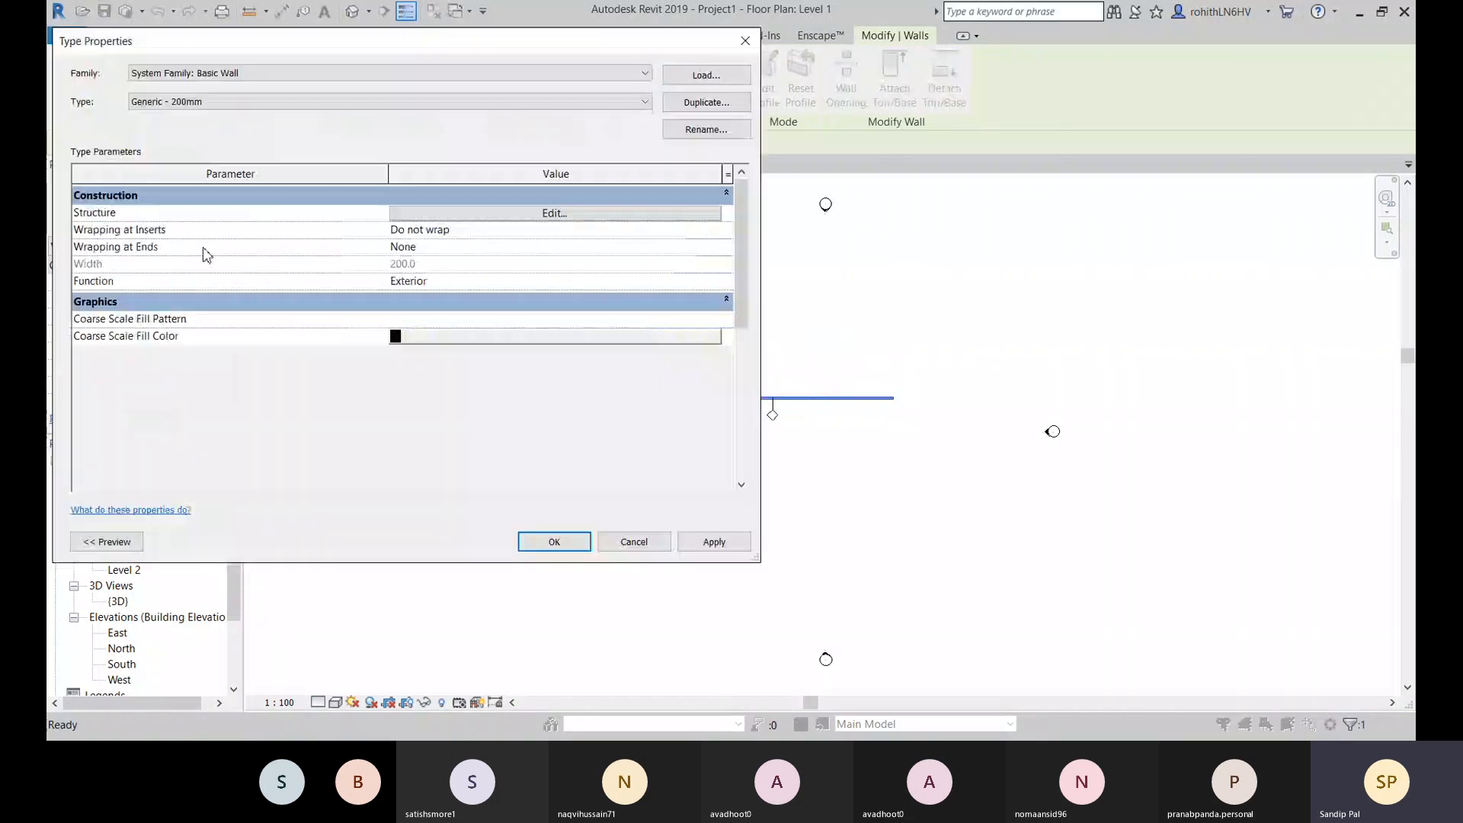
click(745, 40)
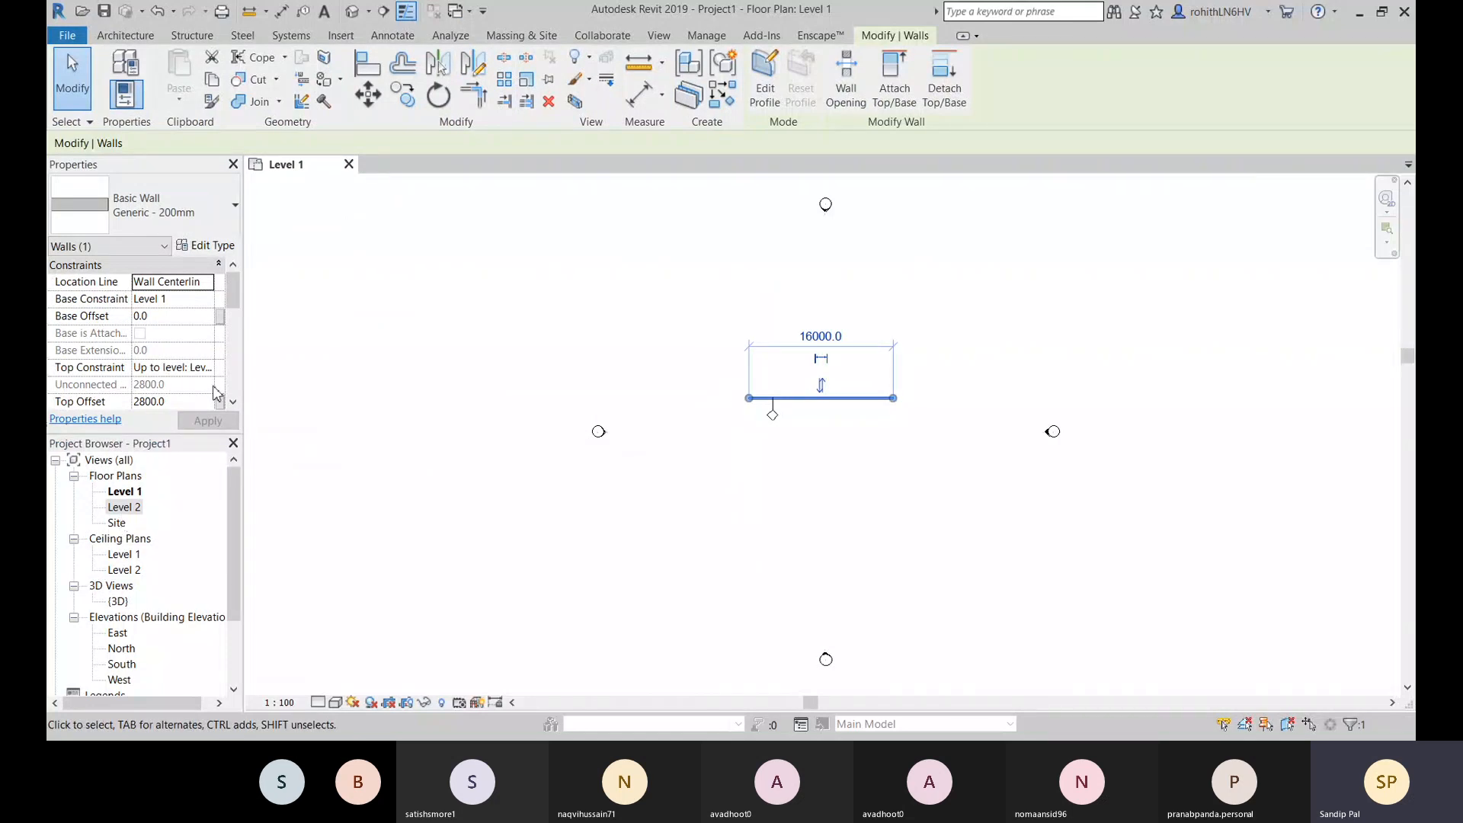
key(Escape)
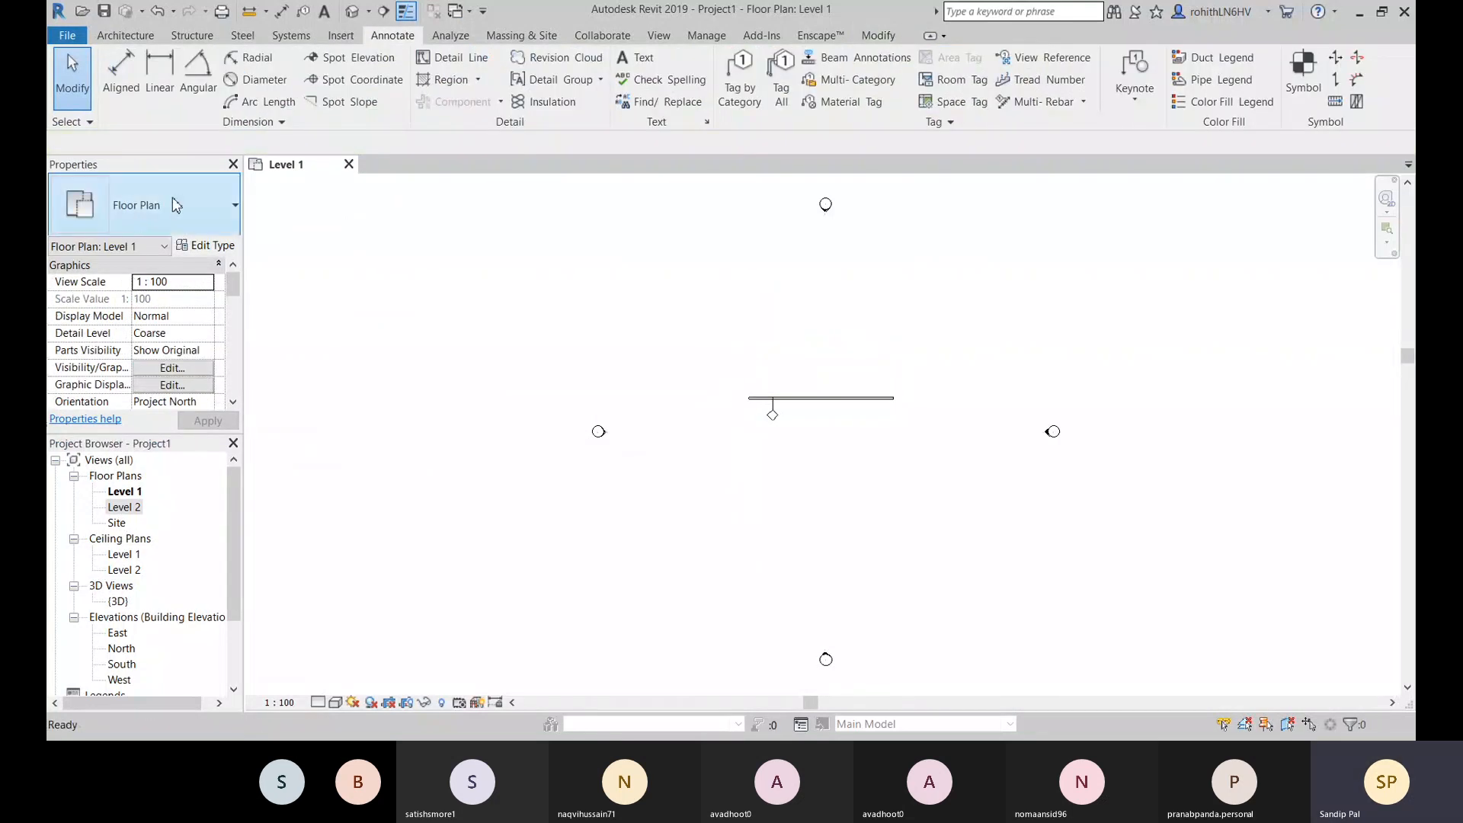
click(204, 246)
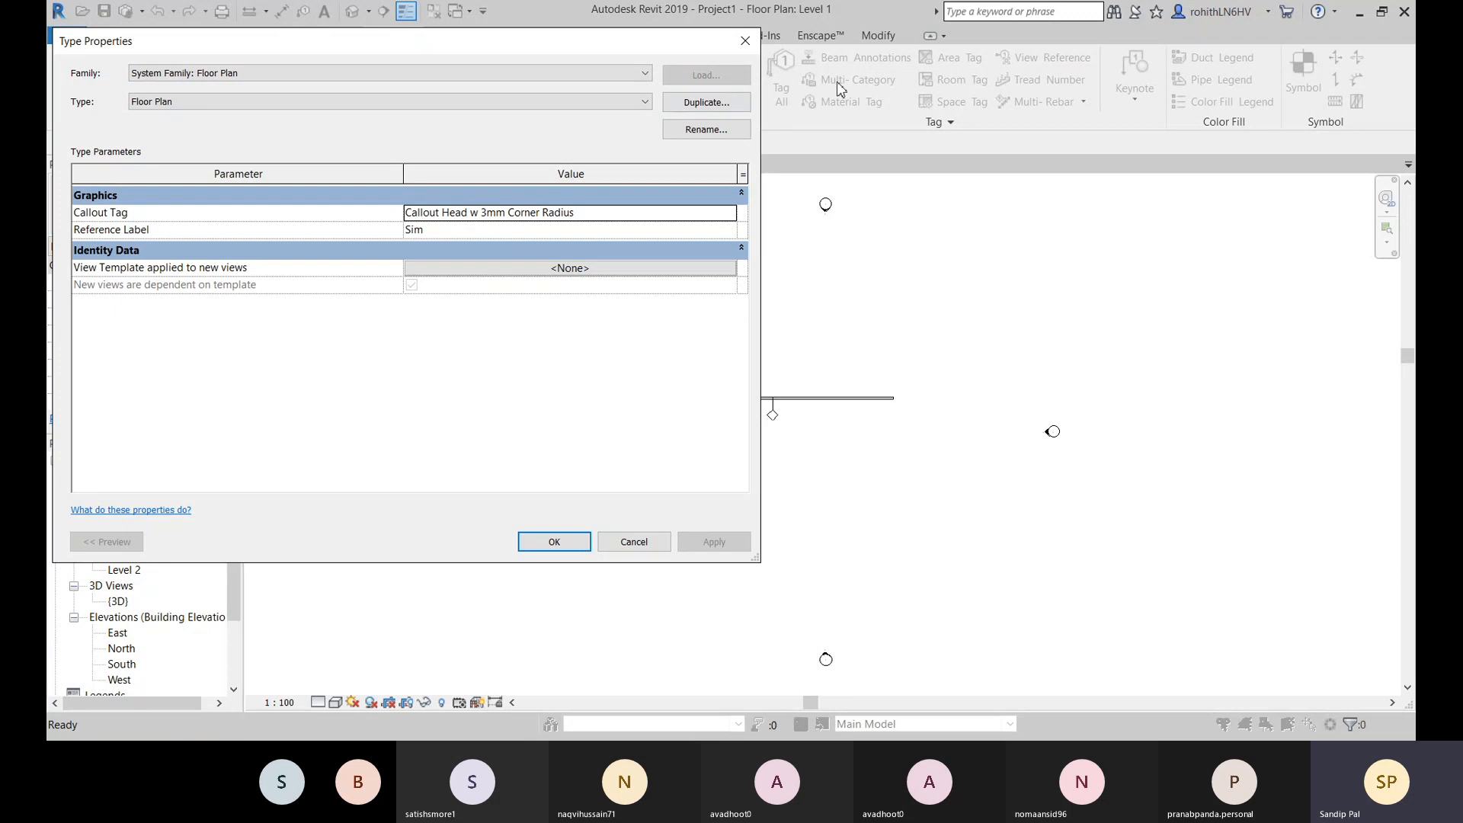
click(746, 42)
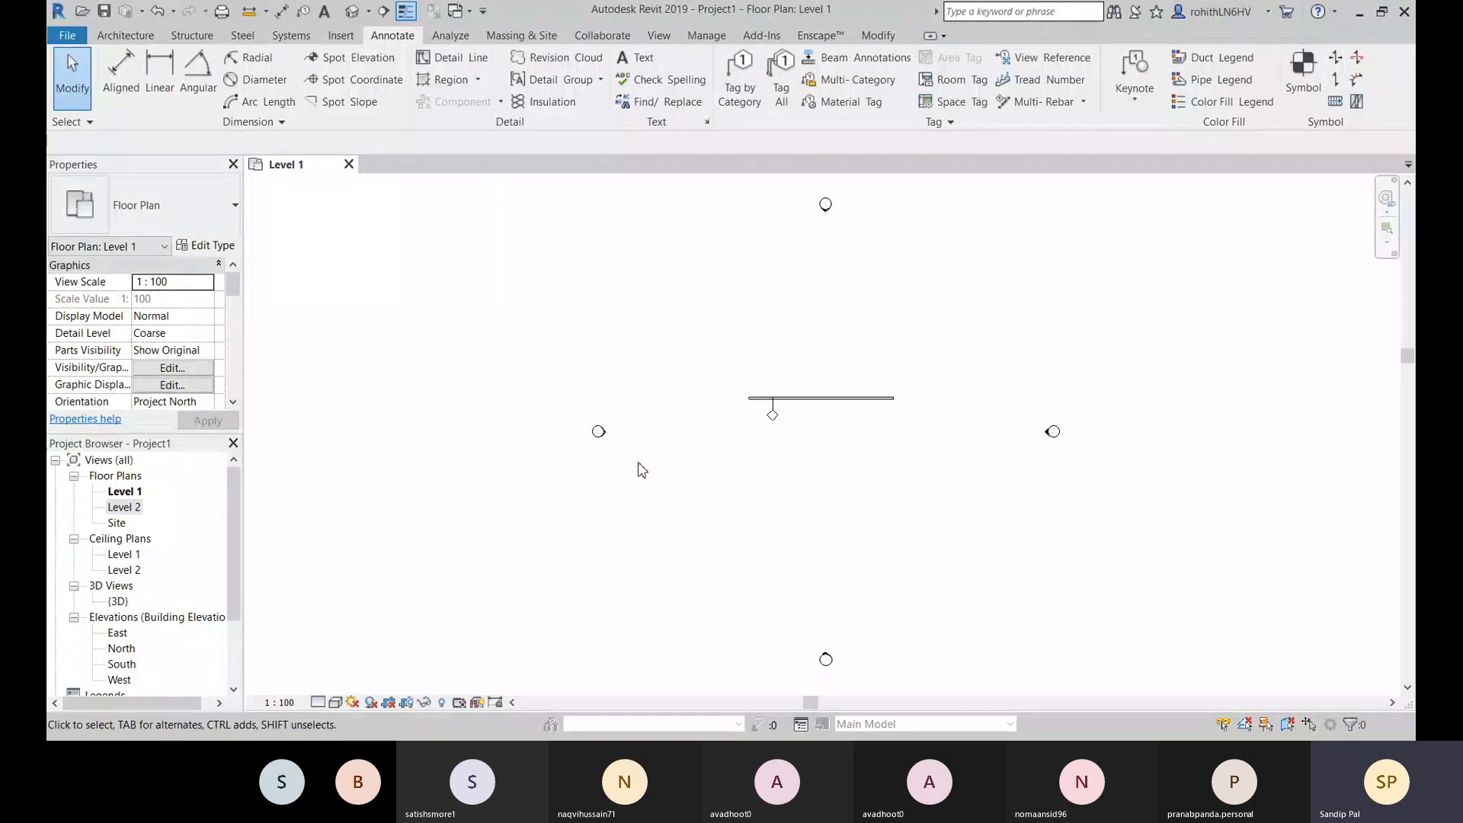
Step: Delete the horizontal wall together with its tag from the Level 1 floor plan
drag(717, 317, 1034, 480)
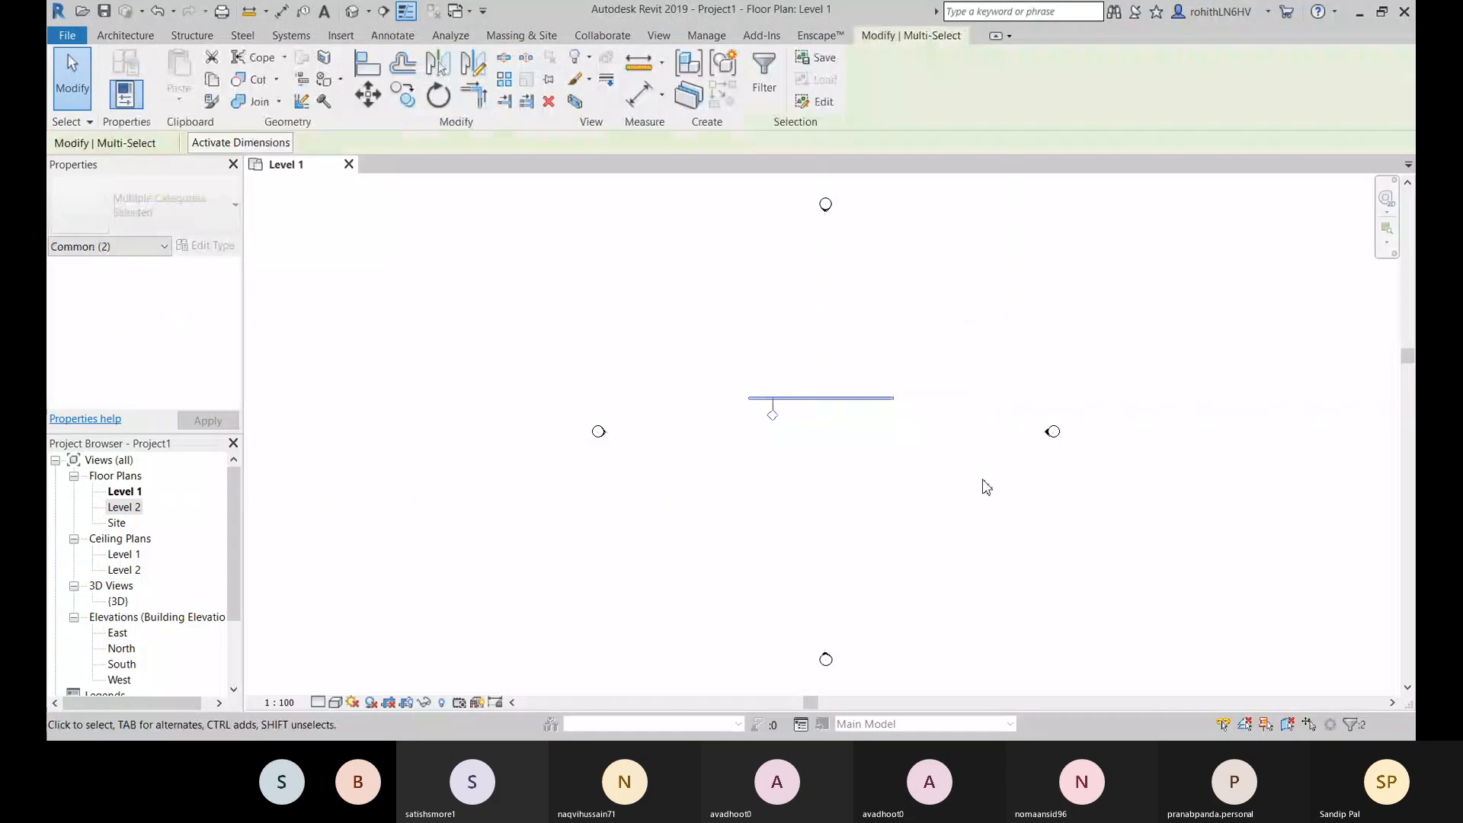
key(Delete)
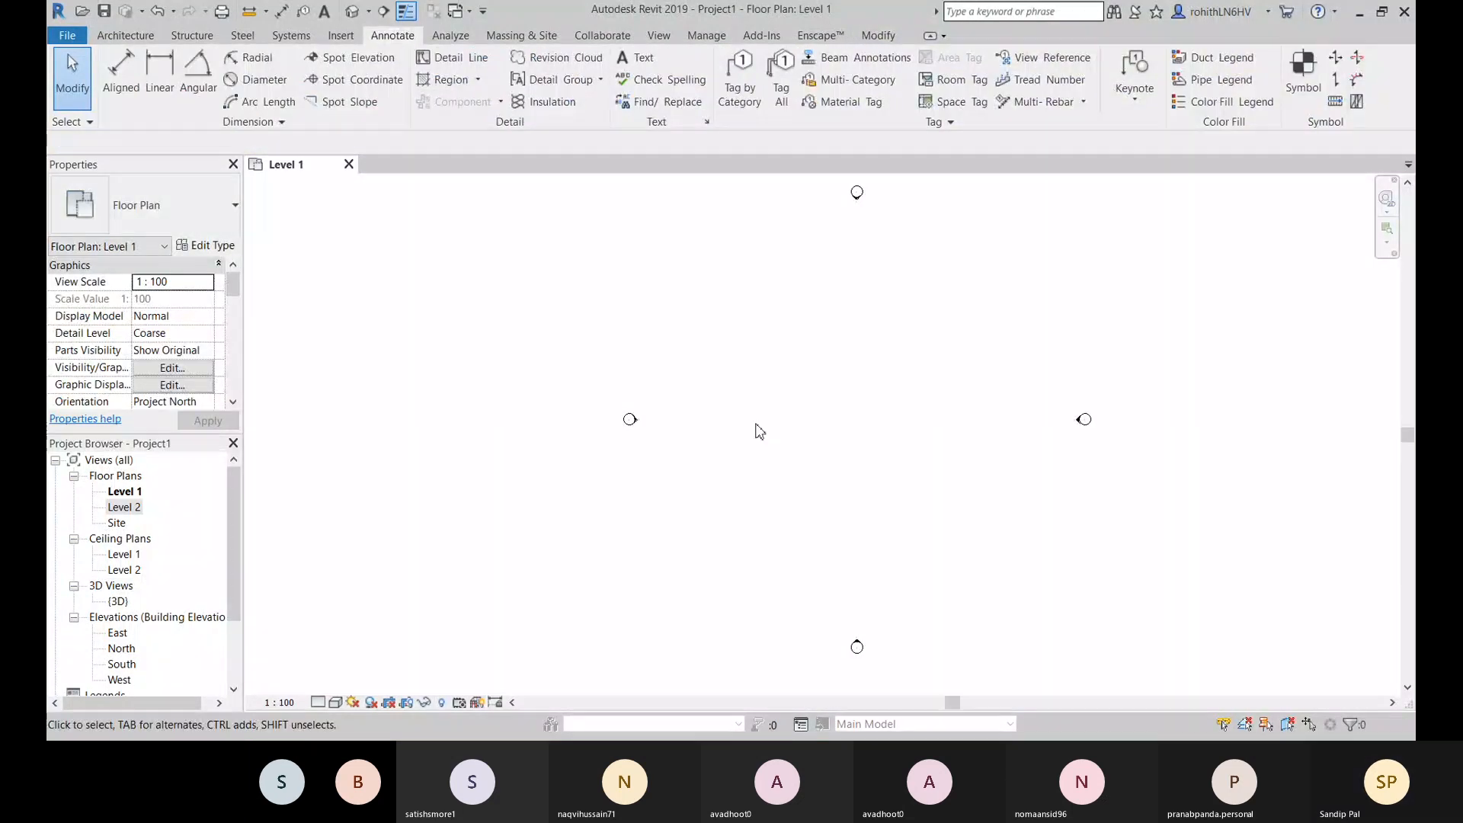
Step: Open the East elevation and delete the remaining wall standing on Level 2
scroll(771, 450, down, 1)
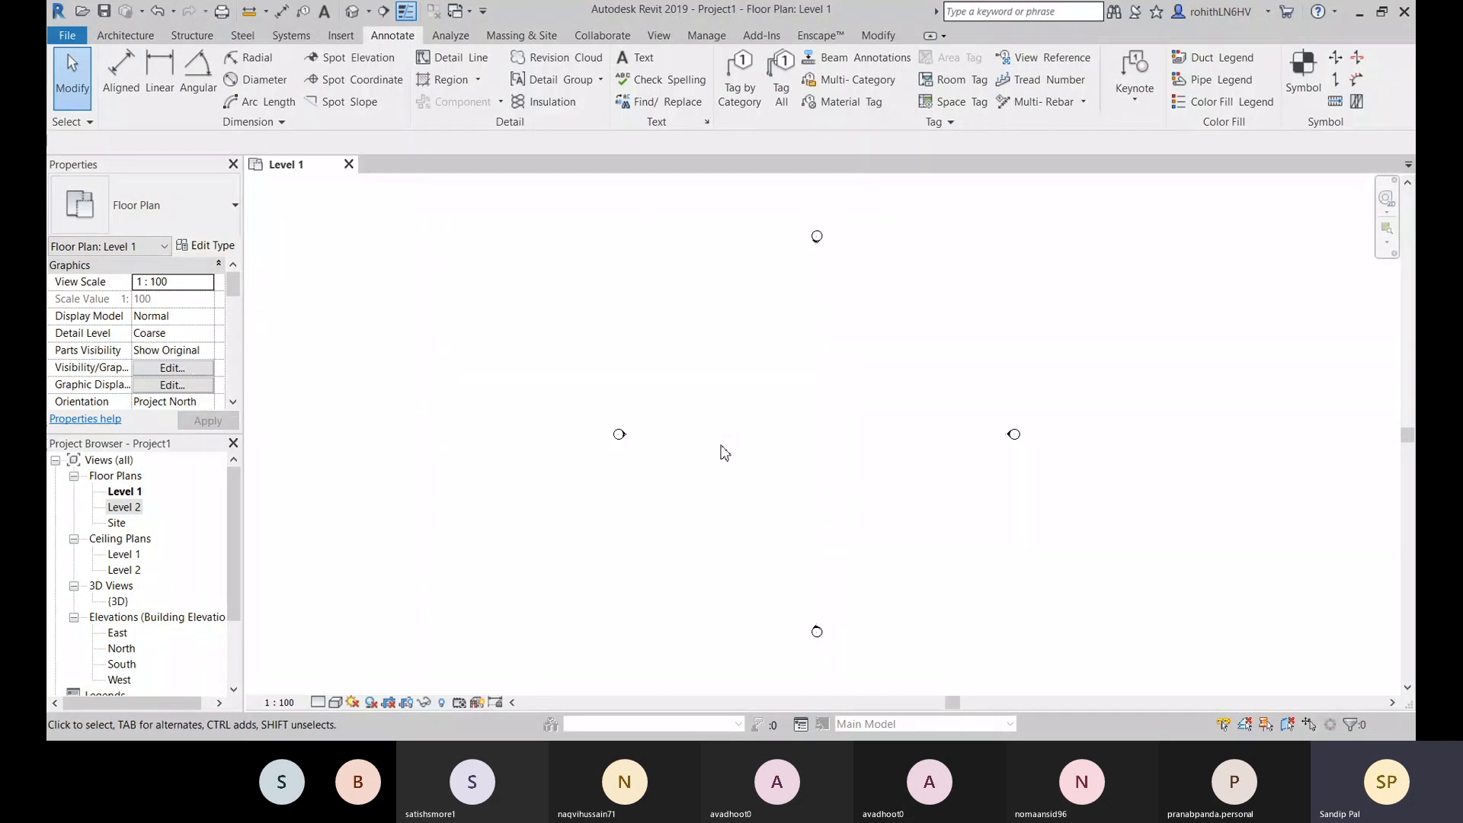
double_click(119, 633)
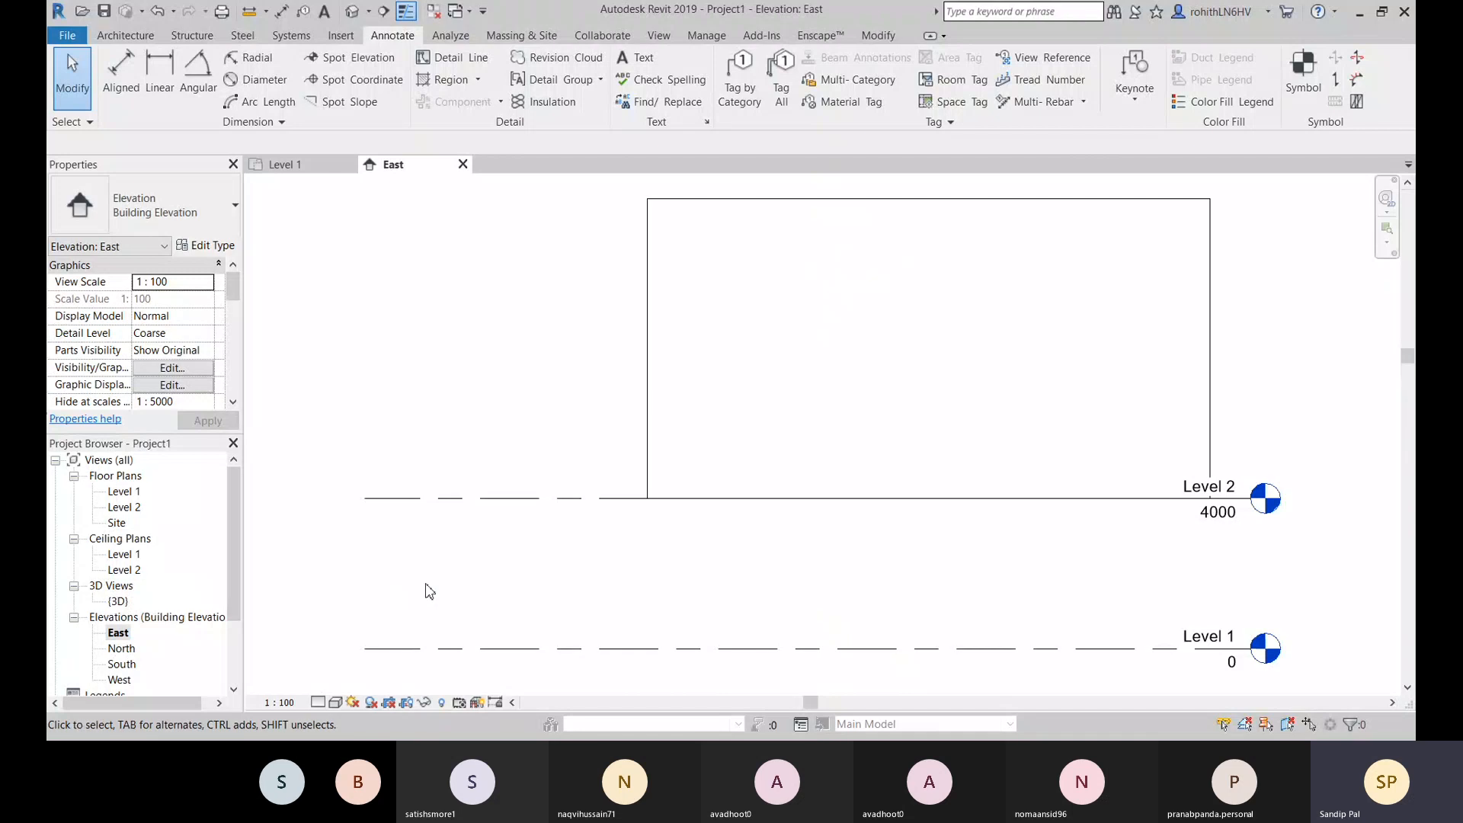
scroll(623, 438, down, 1)
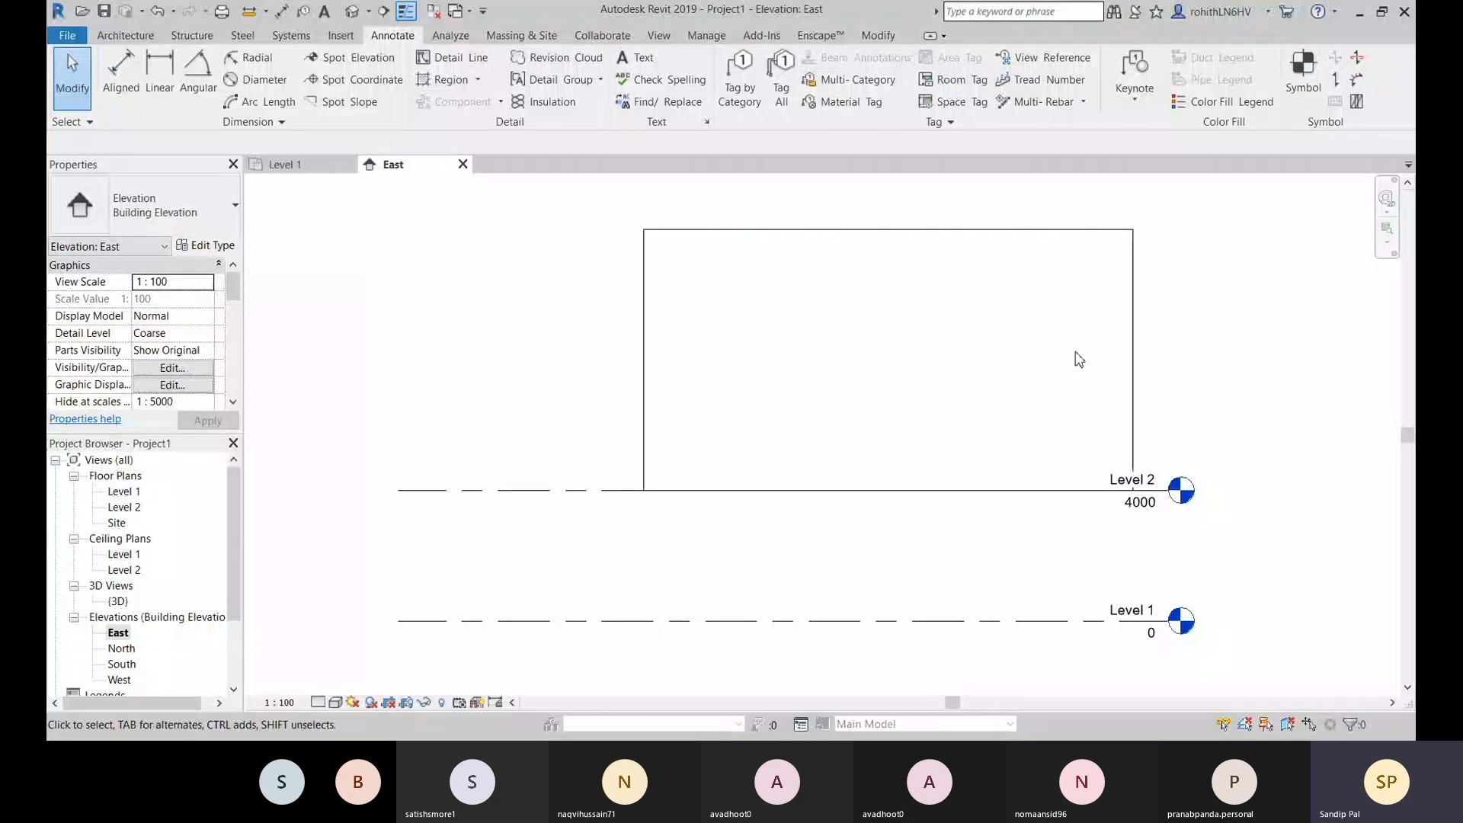
scroll(1079, 359, down, 2)
drag(1156, 335, 673, 222)
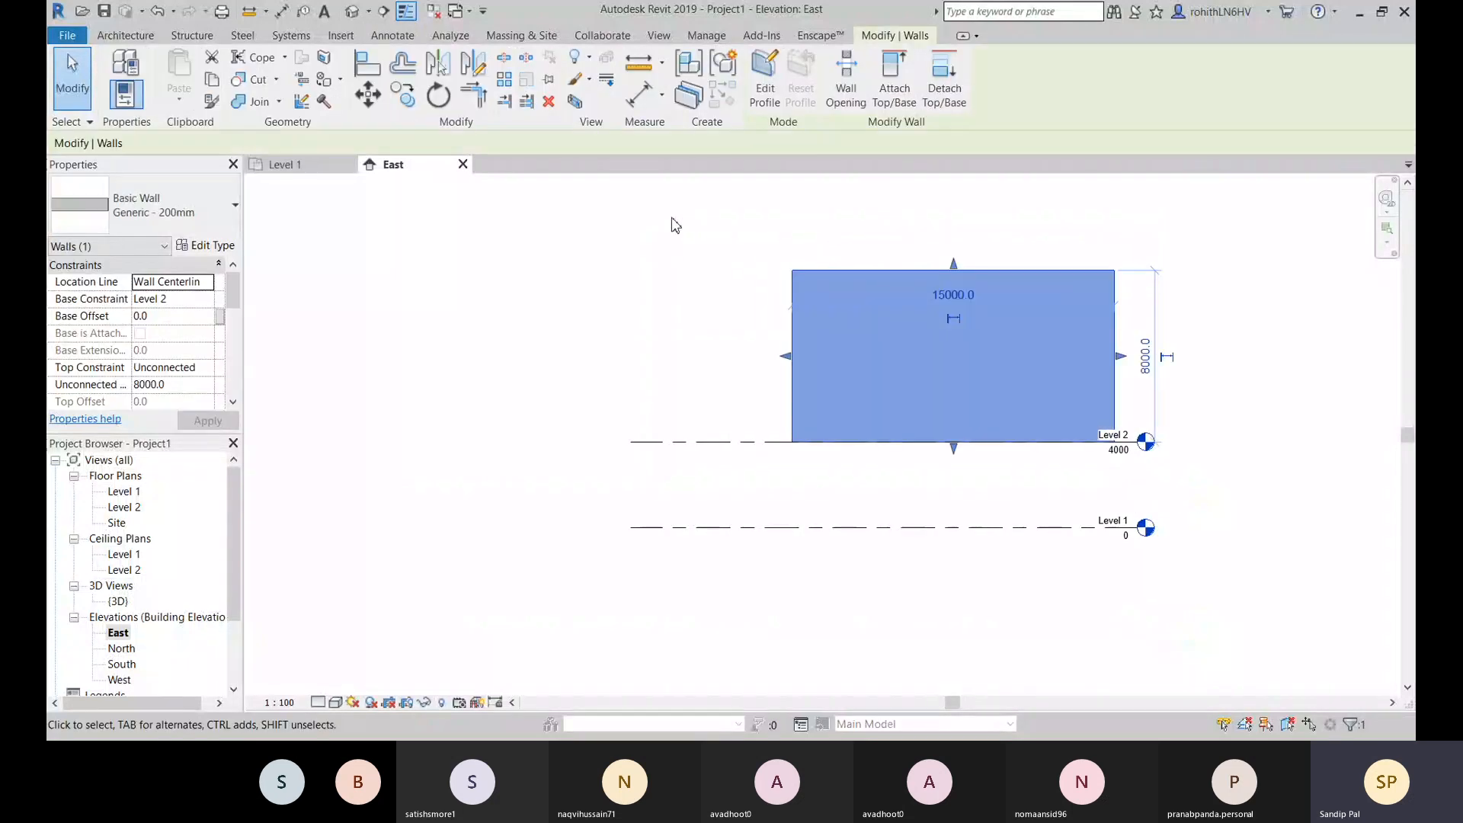
key(Delete)
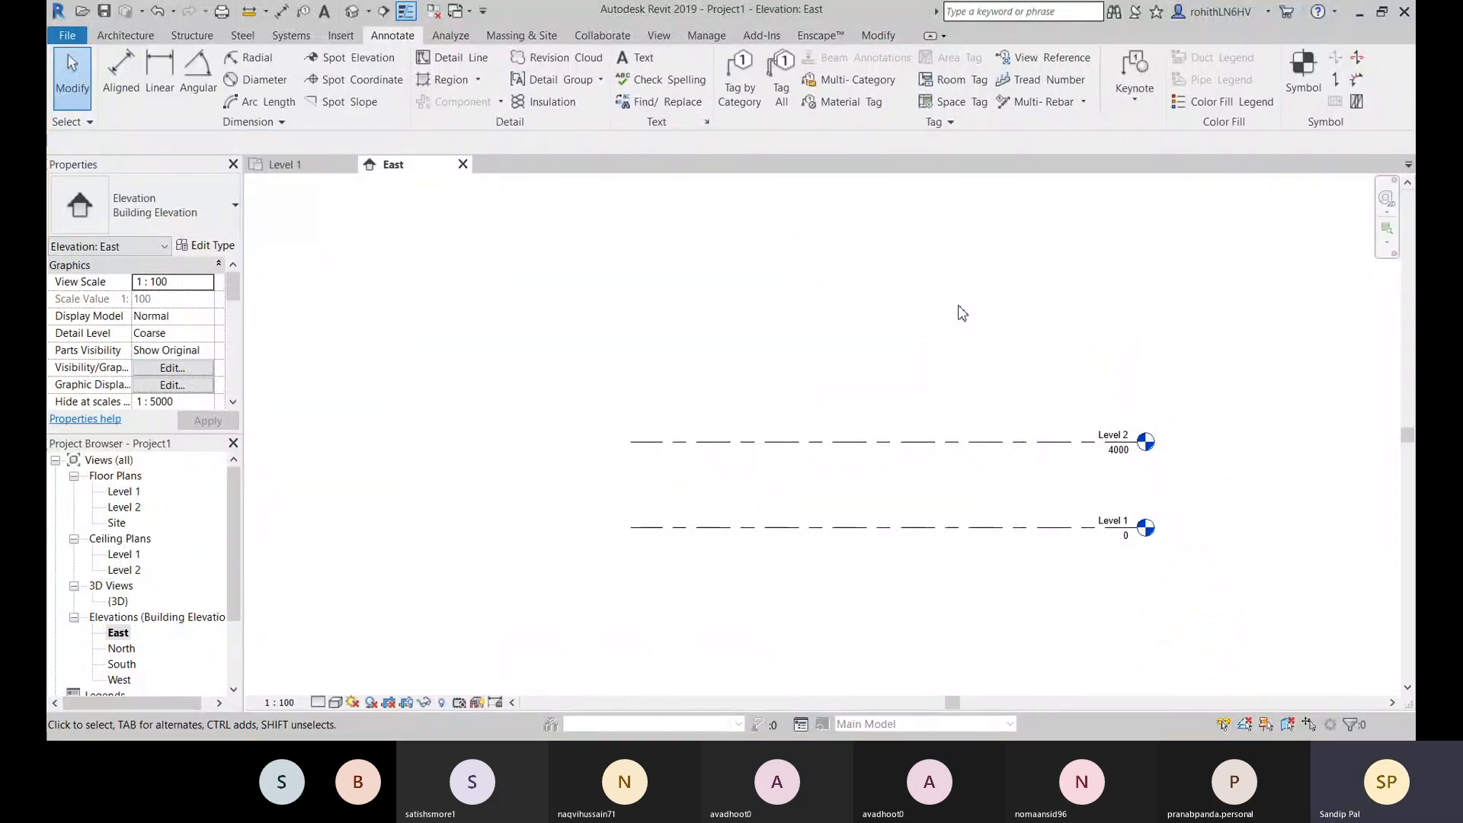
click(125, 35)
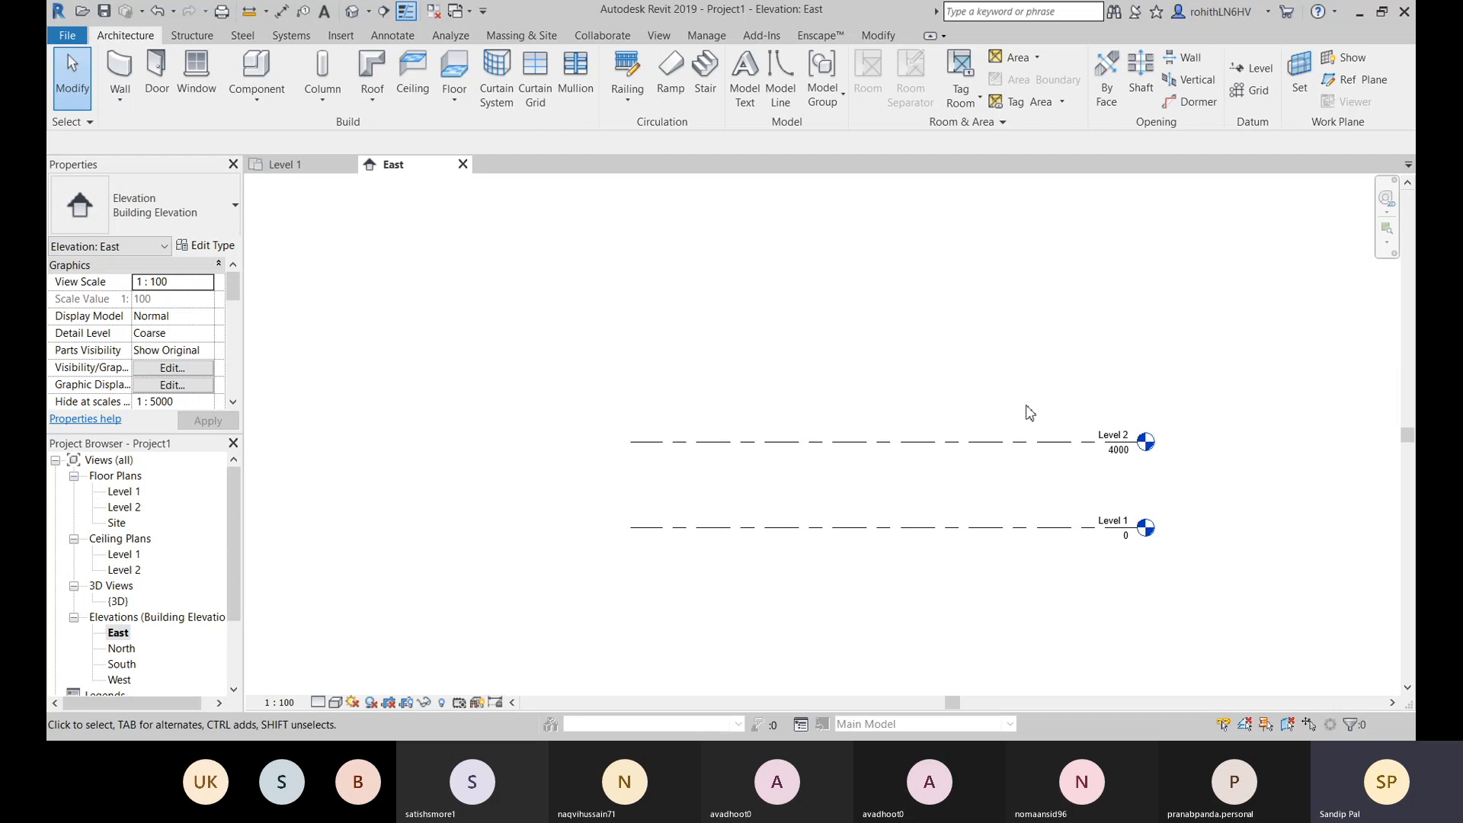
Step: Select the Level 2 line in the East elevation and examine its spacing dimension, level head and end controls
middle_drag(1094, 480, 1051, 480)
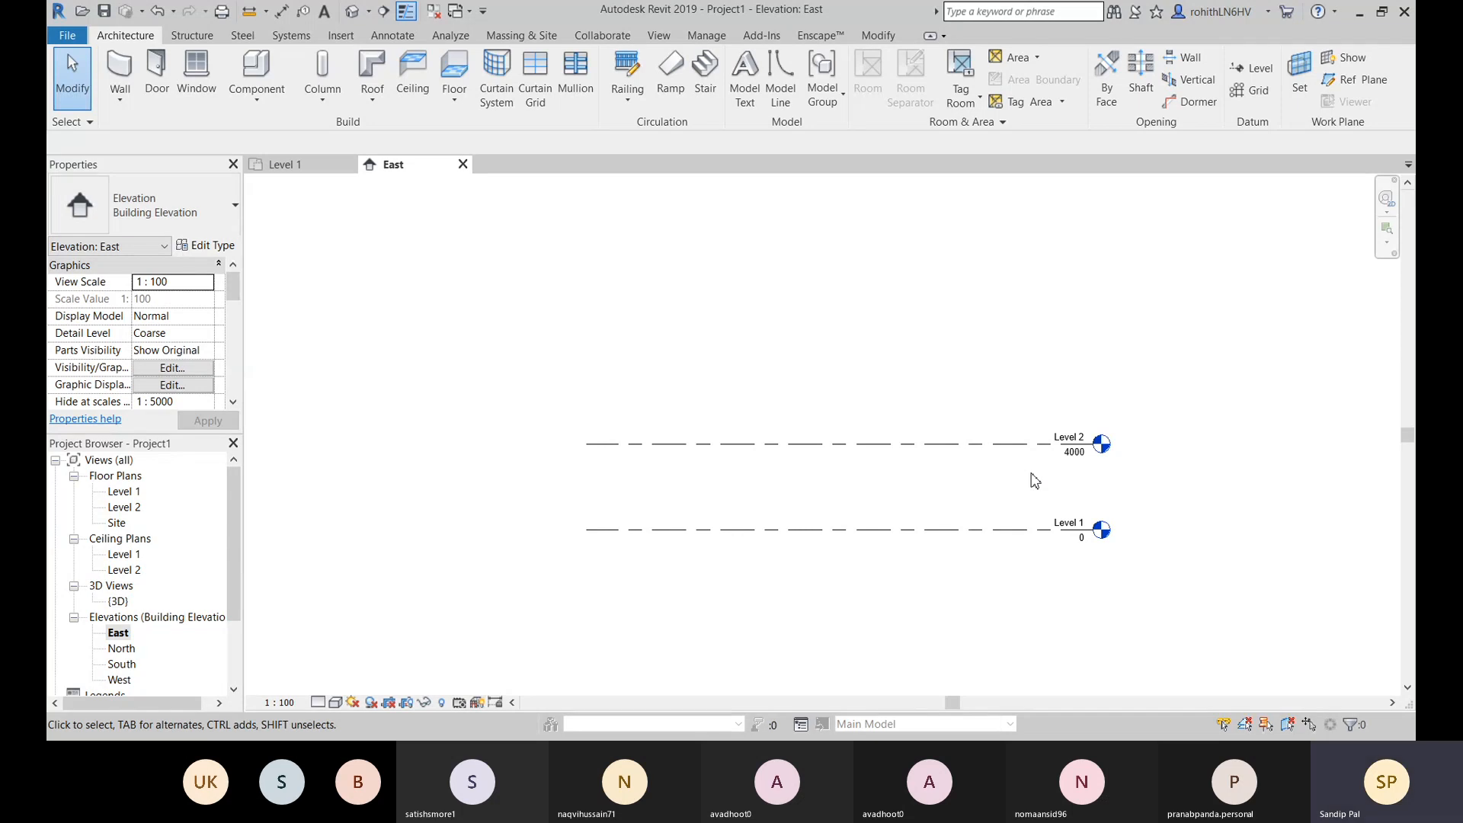
click(928, 444)
middle_drag(927, 491, 781, 418)
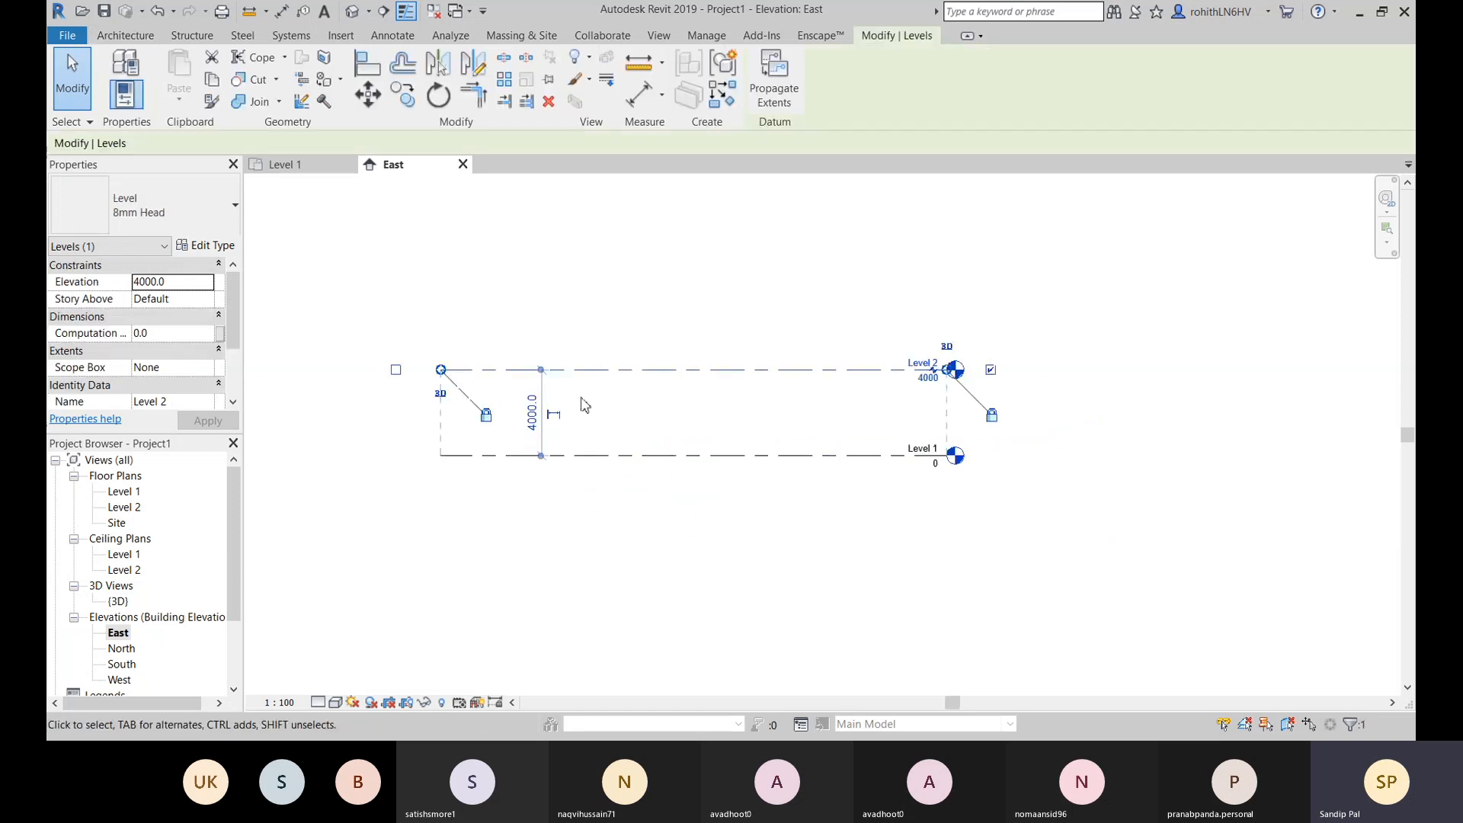
scroll(582, 398, up, 2)
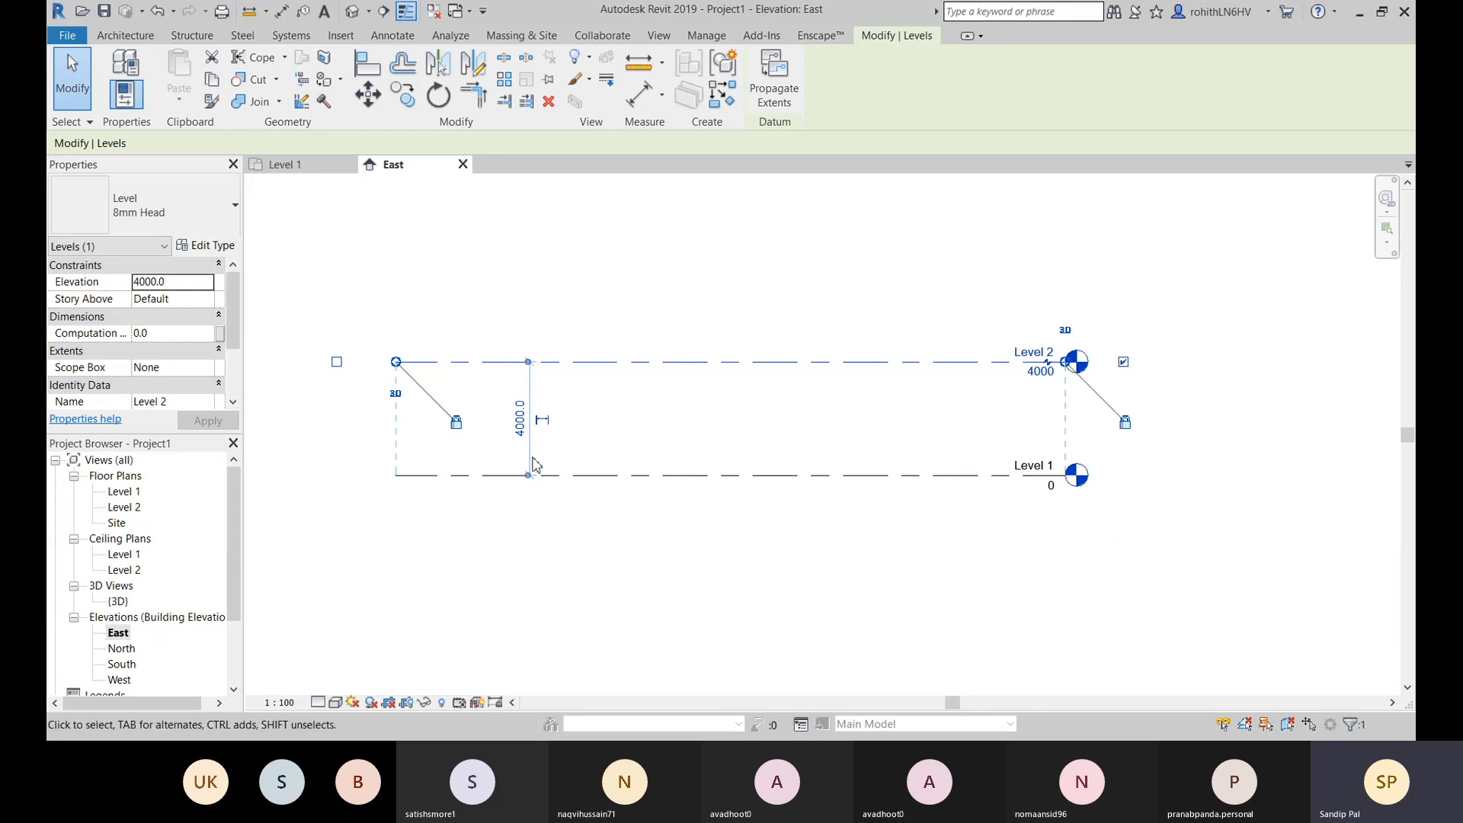
scroll(531, 384, up, 2)
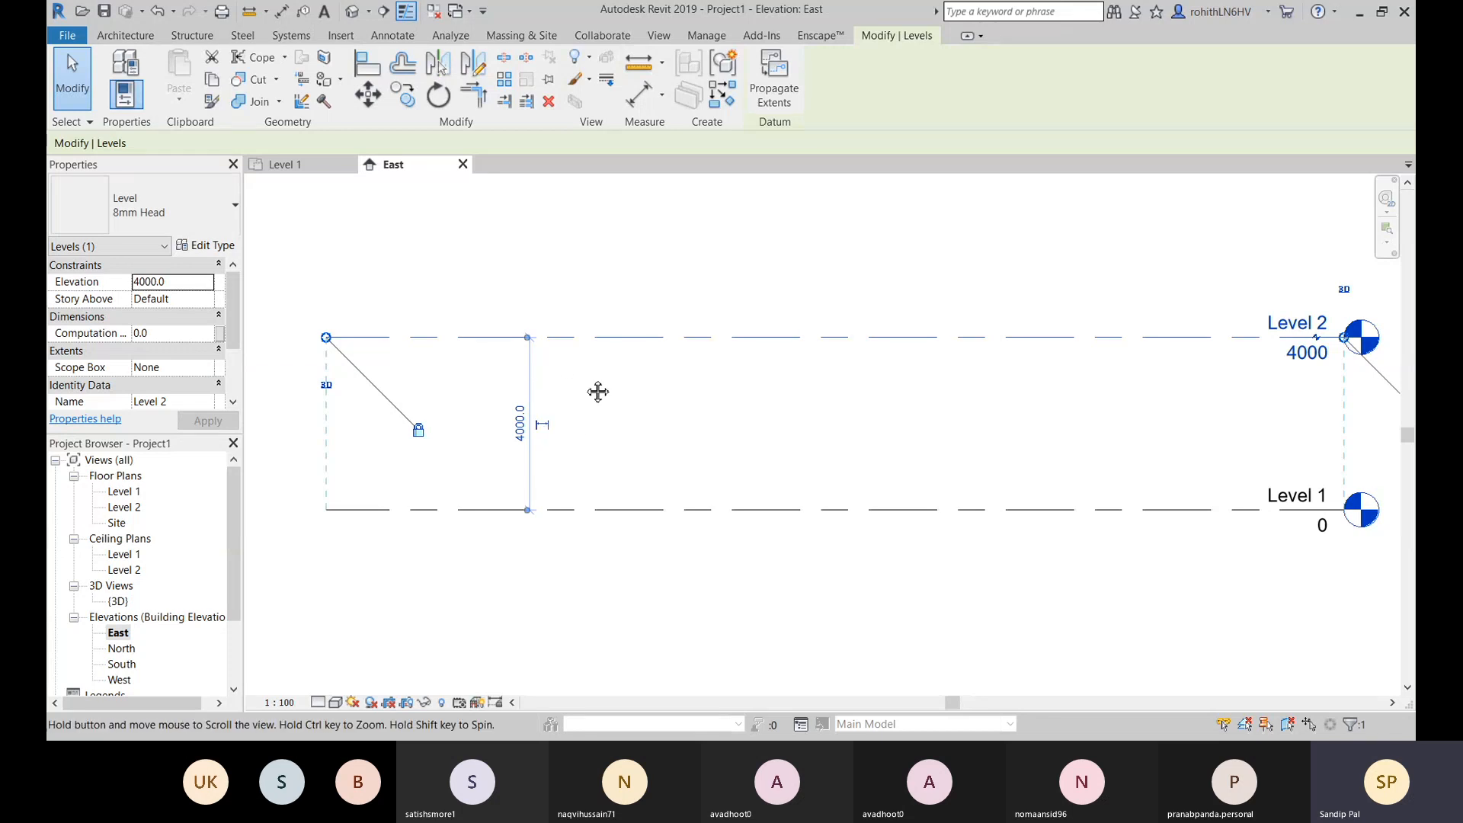
middle_drag(598, 391, 663, 381)
scroll(487, 407, down, 1)
middle_drag(848, 433, 597, 468)
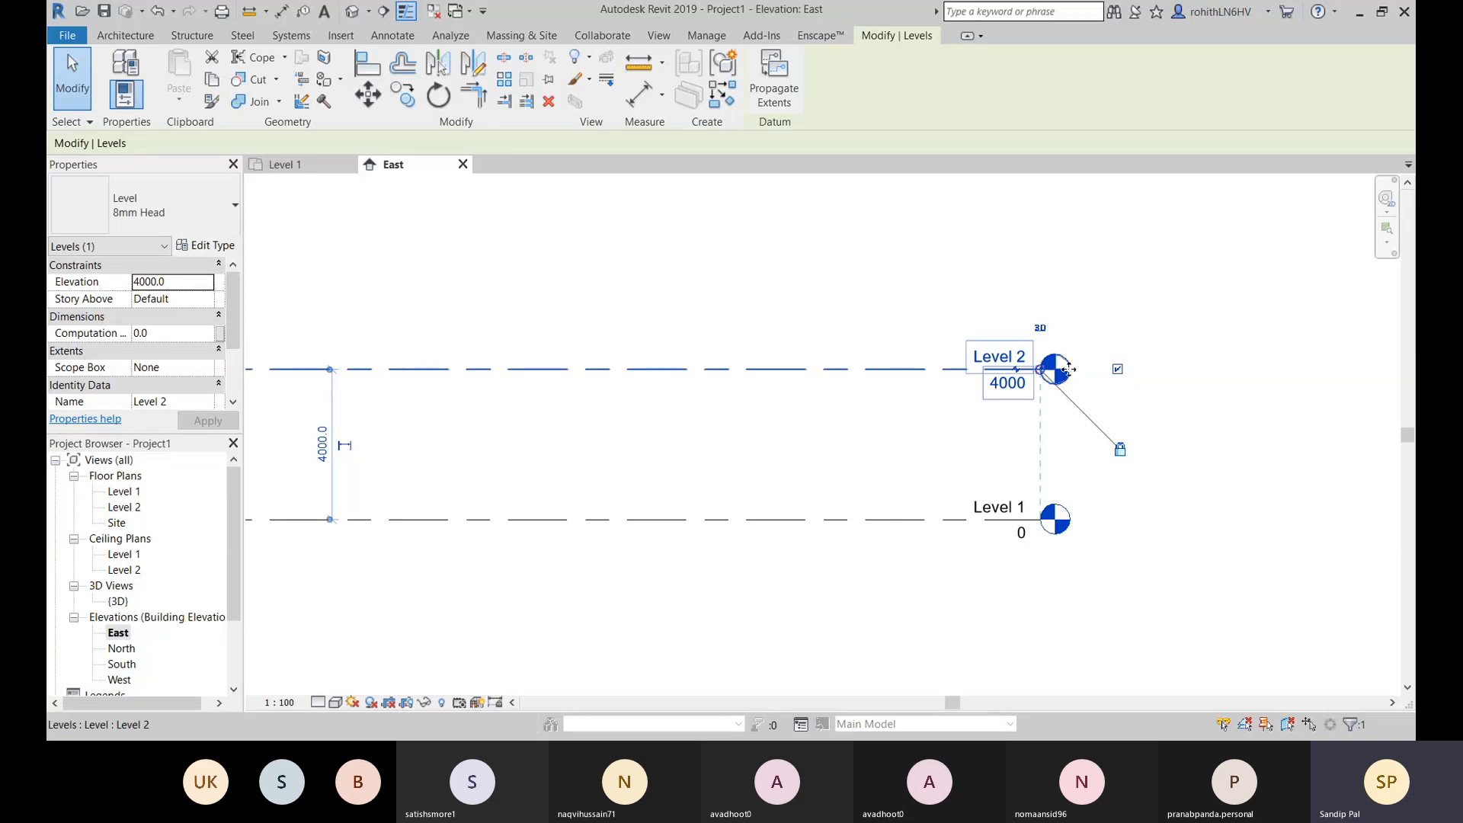
scroll(1018, 425, down, 2)
middle_drag(496, 464, 539, 436)
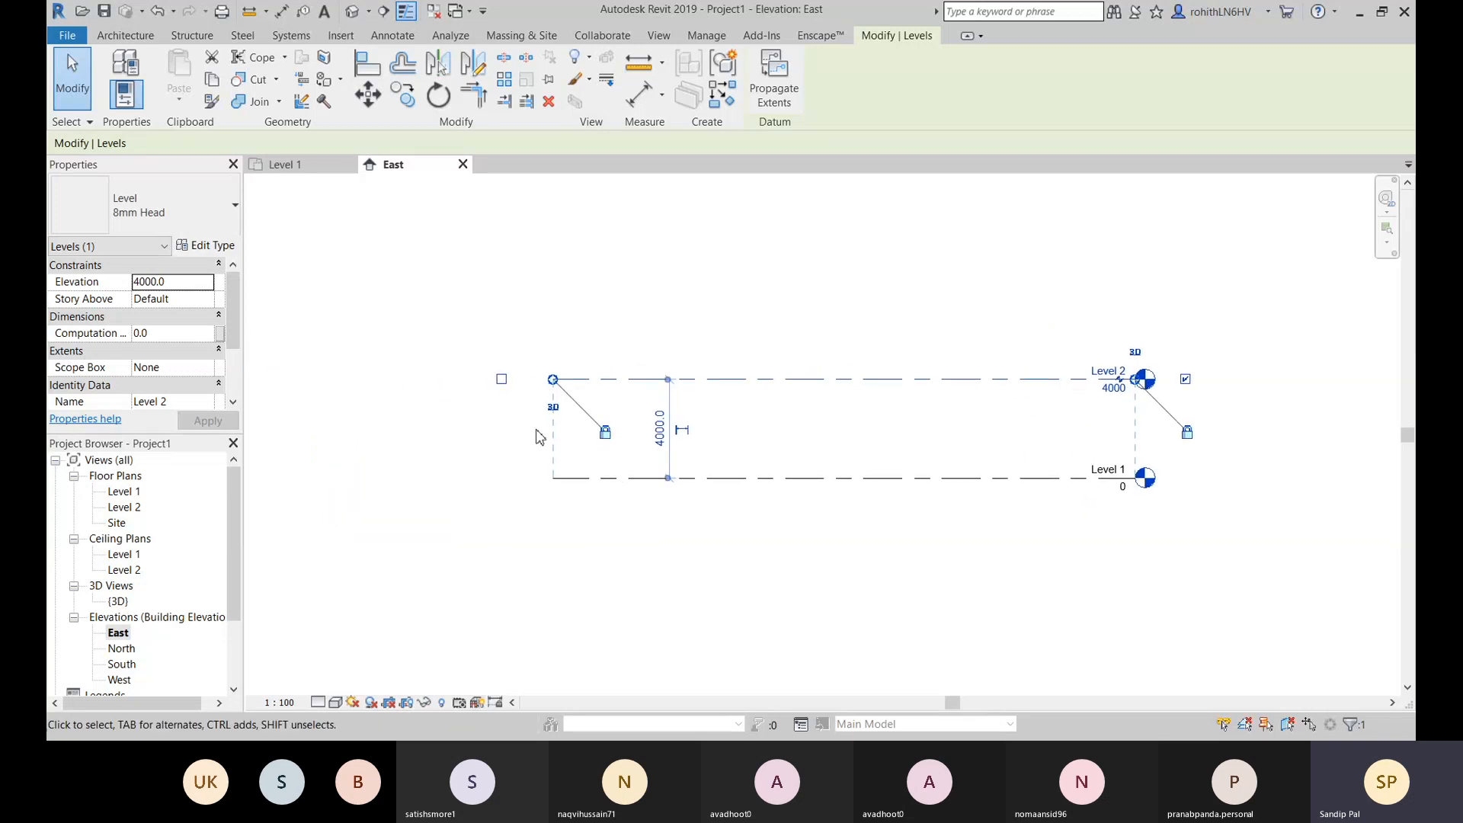
Step: Show the level heads at the left ends of the Level 2 and Level 1 lines
click(501, 379)
click(573, 425)
middle_drag(573, 425, 493, 431)
click(604, 385)
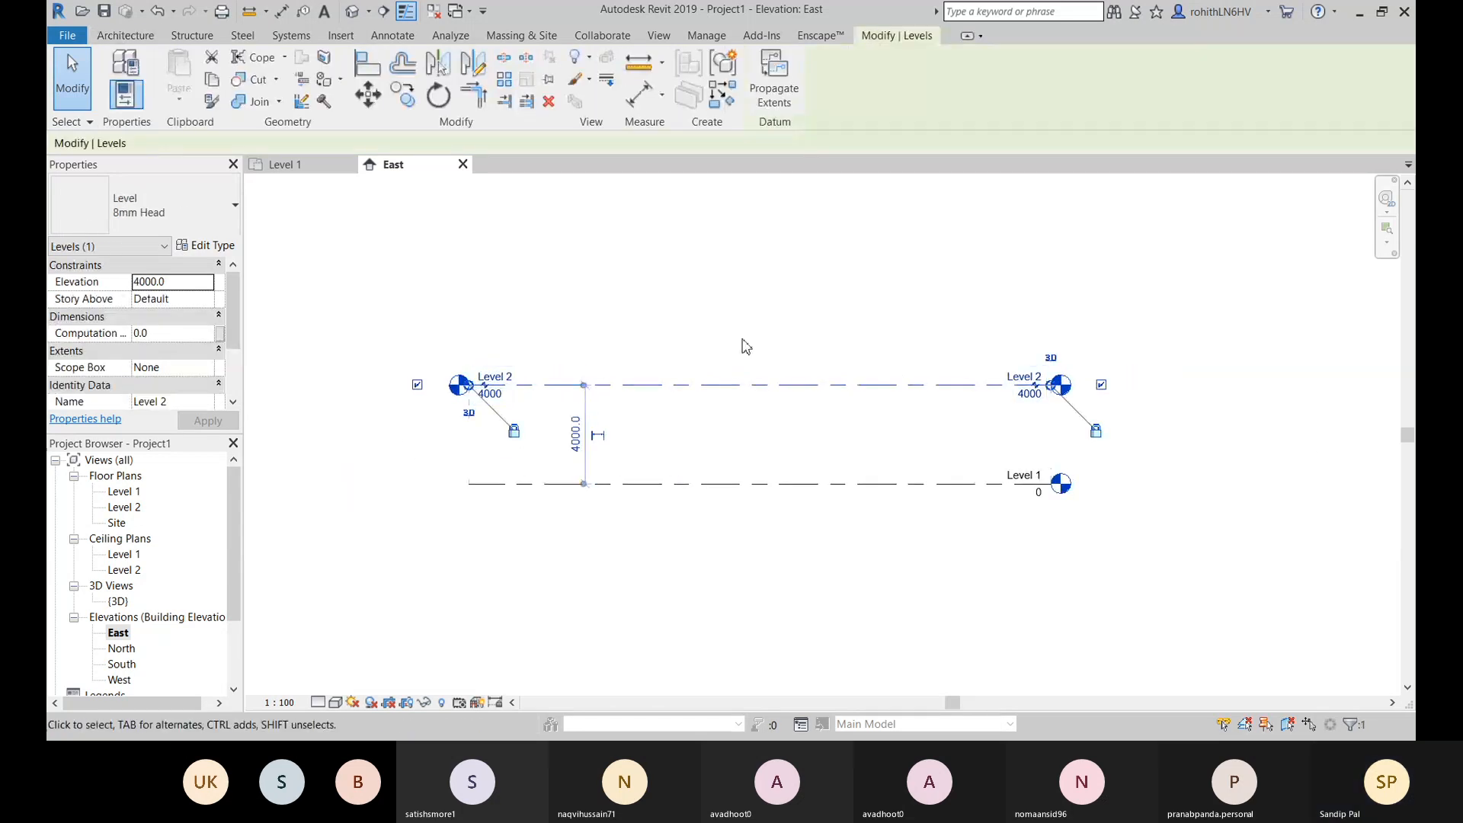
middle_drag(877, 425, 900, 407)
click(1076, 468)
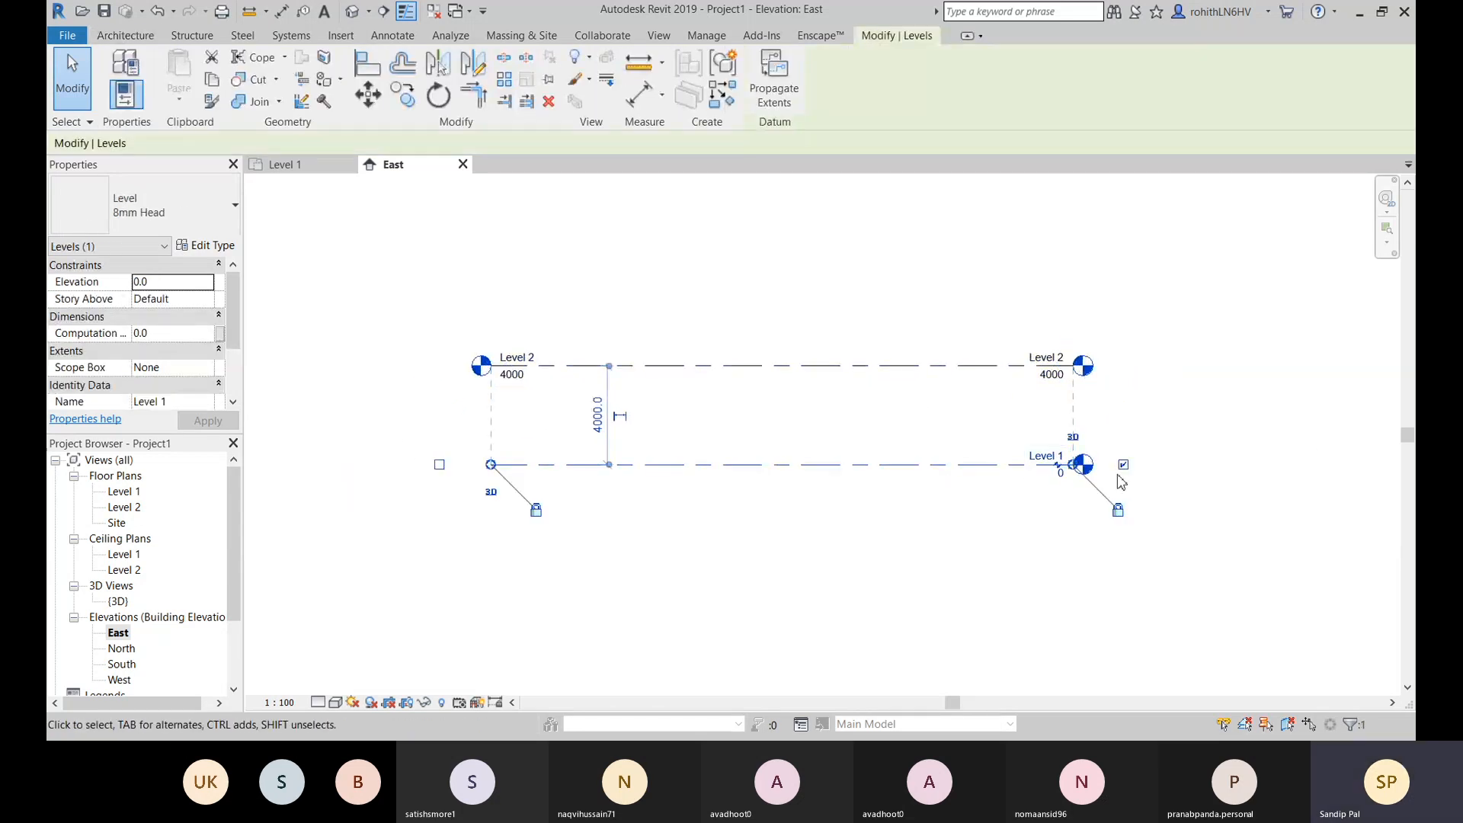
click(439, 464)
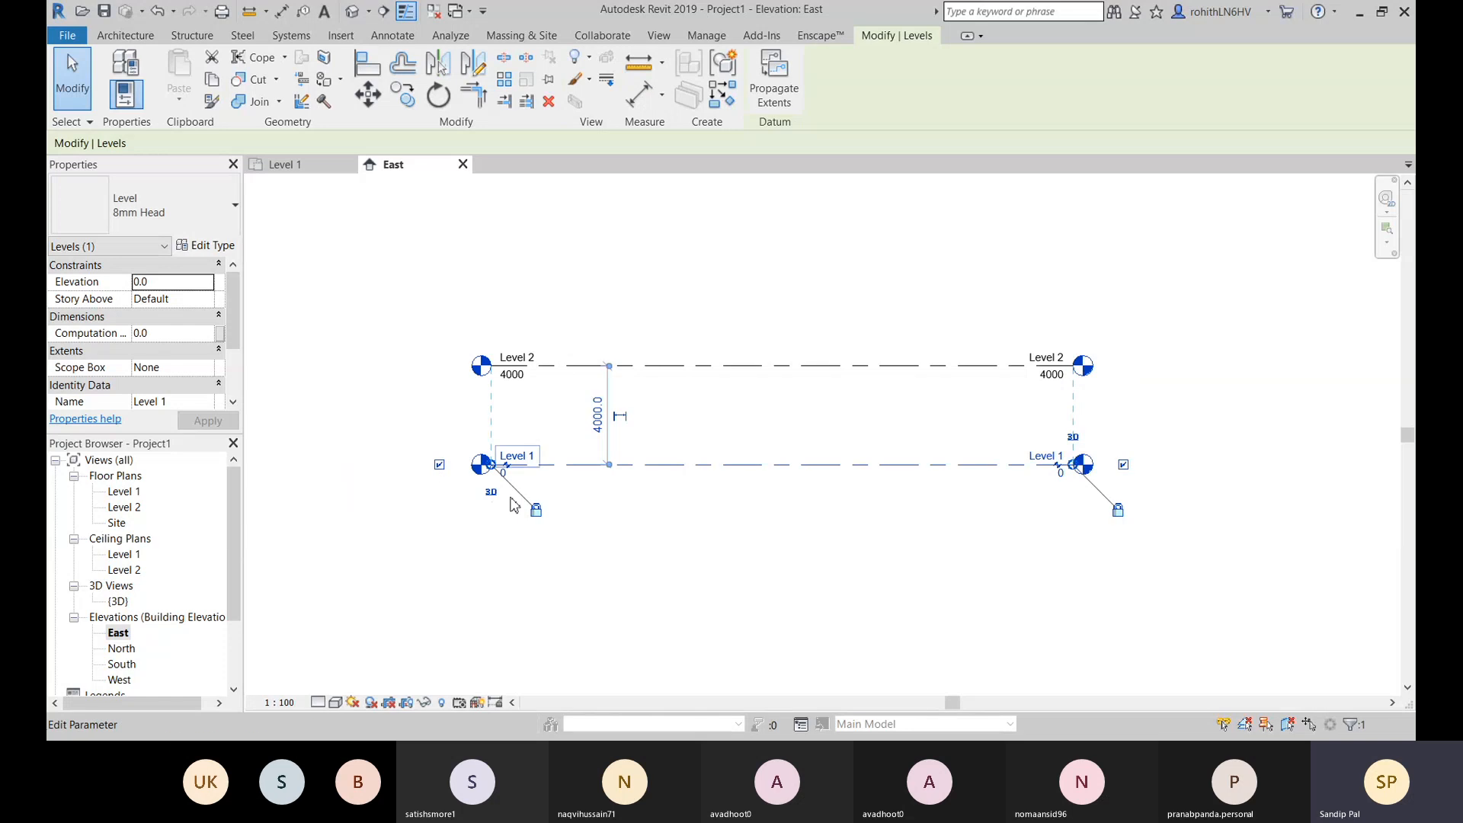
click(695, 550)
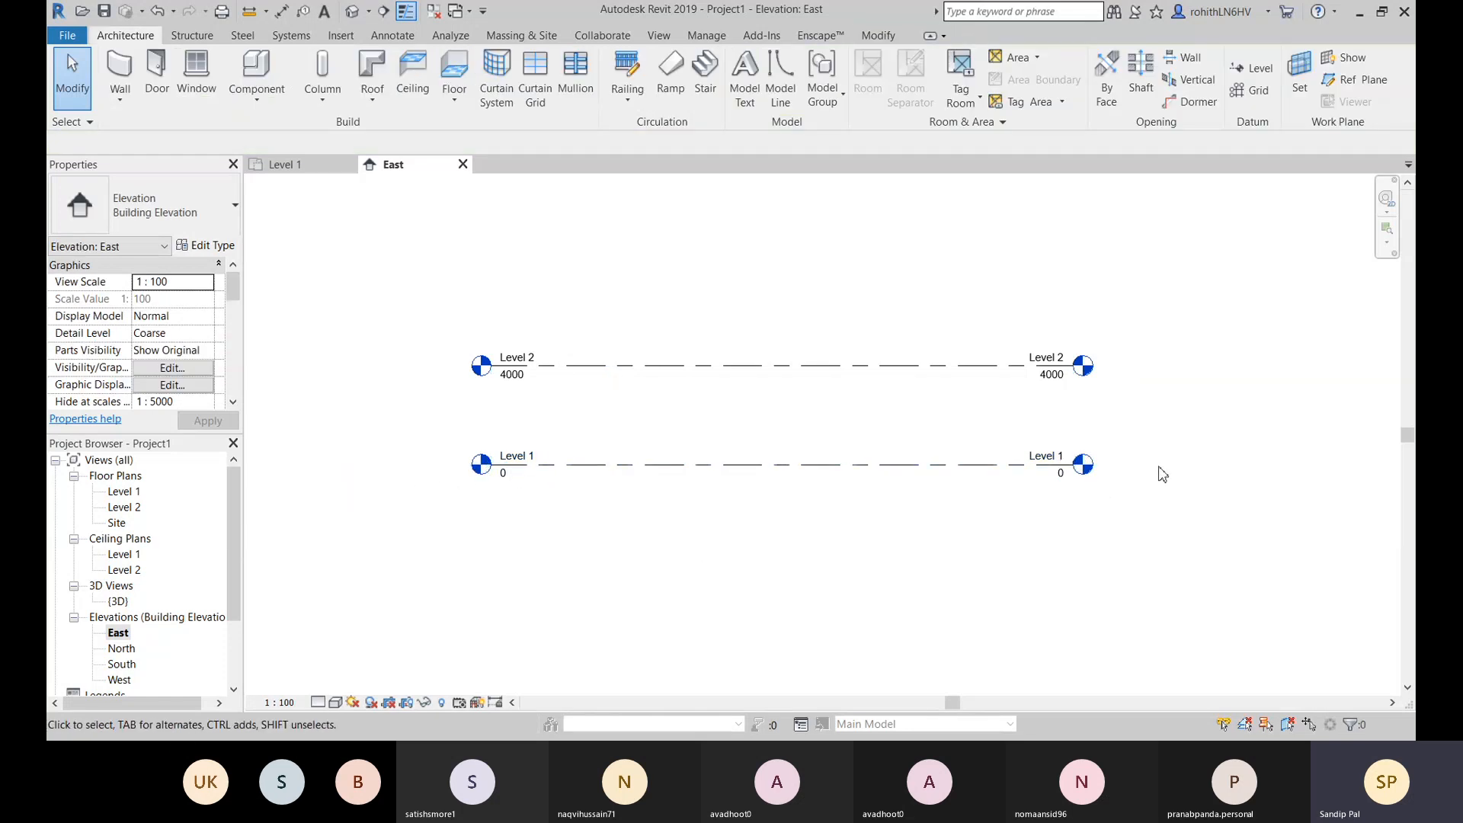
Step: Hide the level head at the right end of the Level 1 line
click(1008, 471)
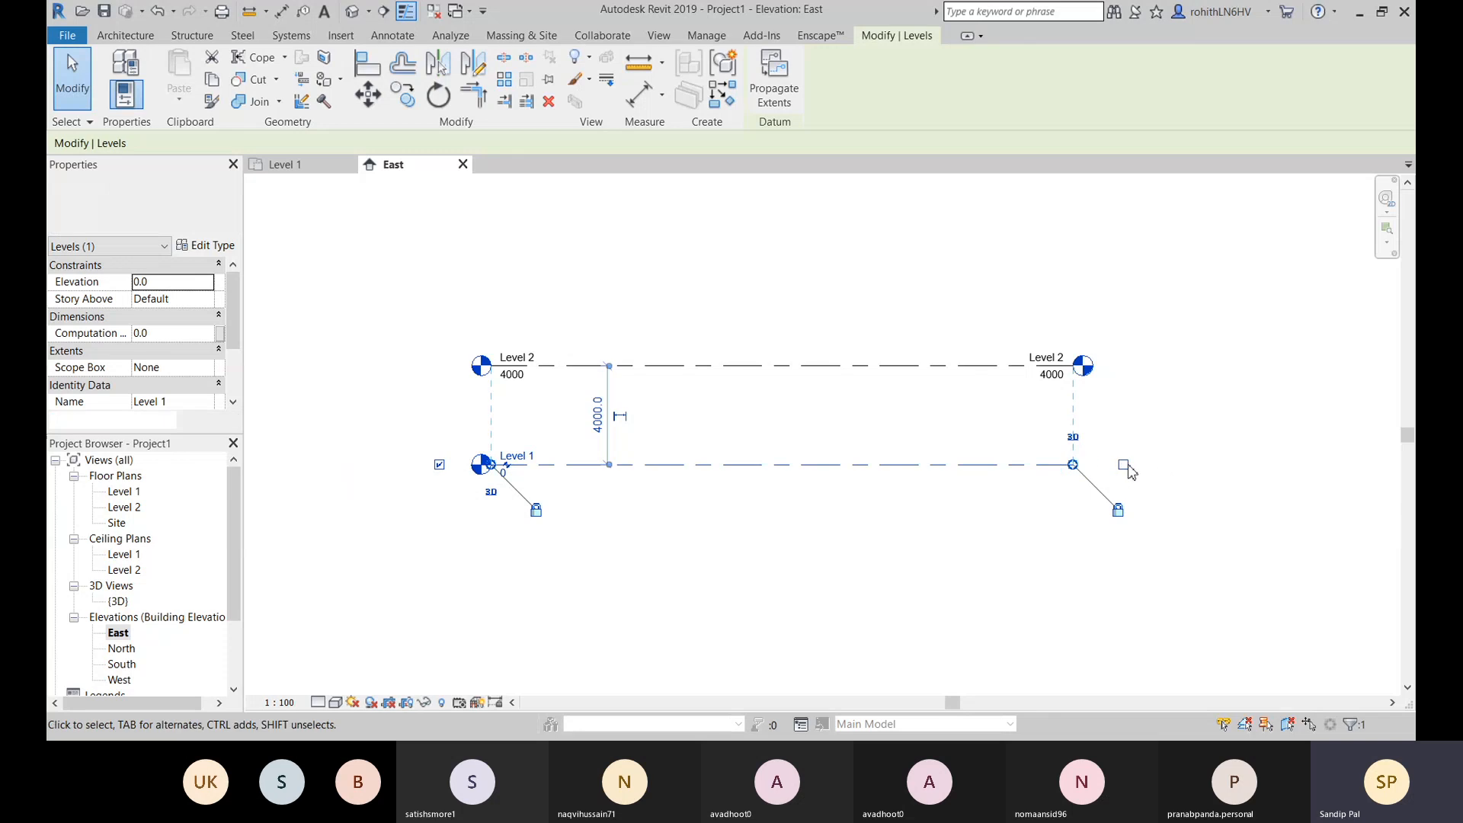
click(1047, 365)
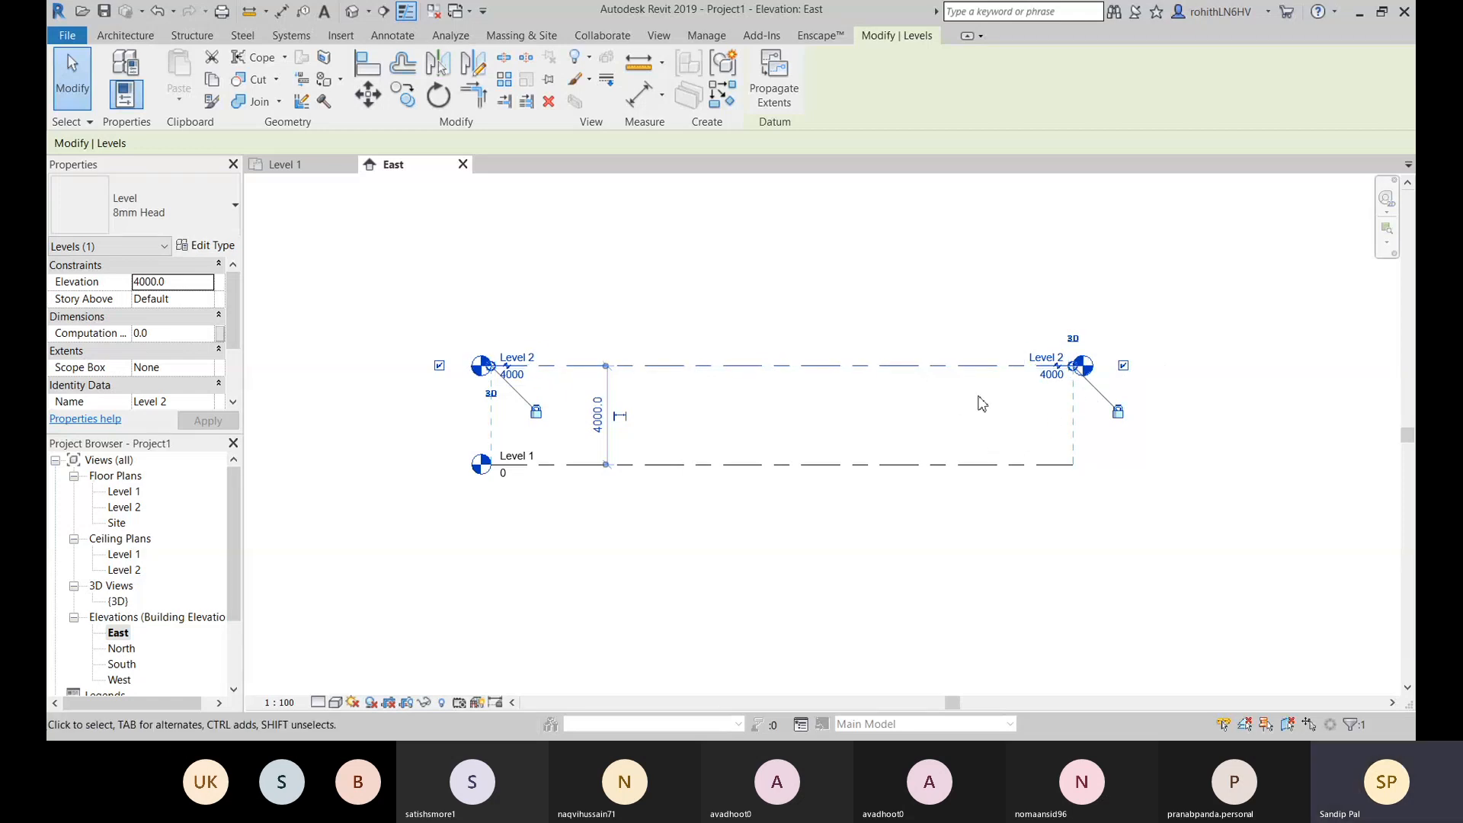
click(943, 465)
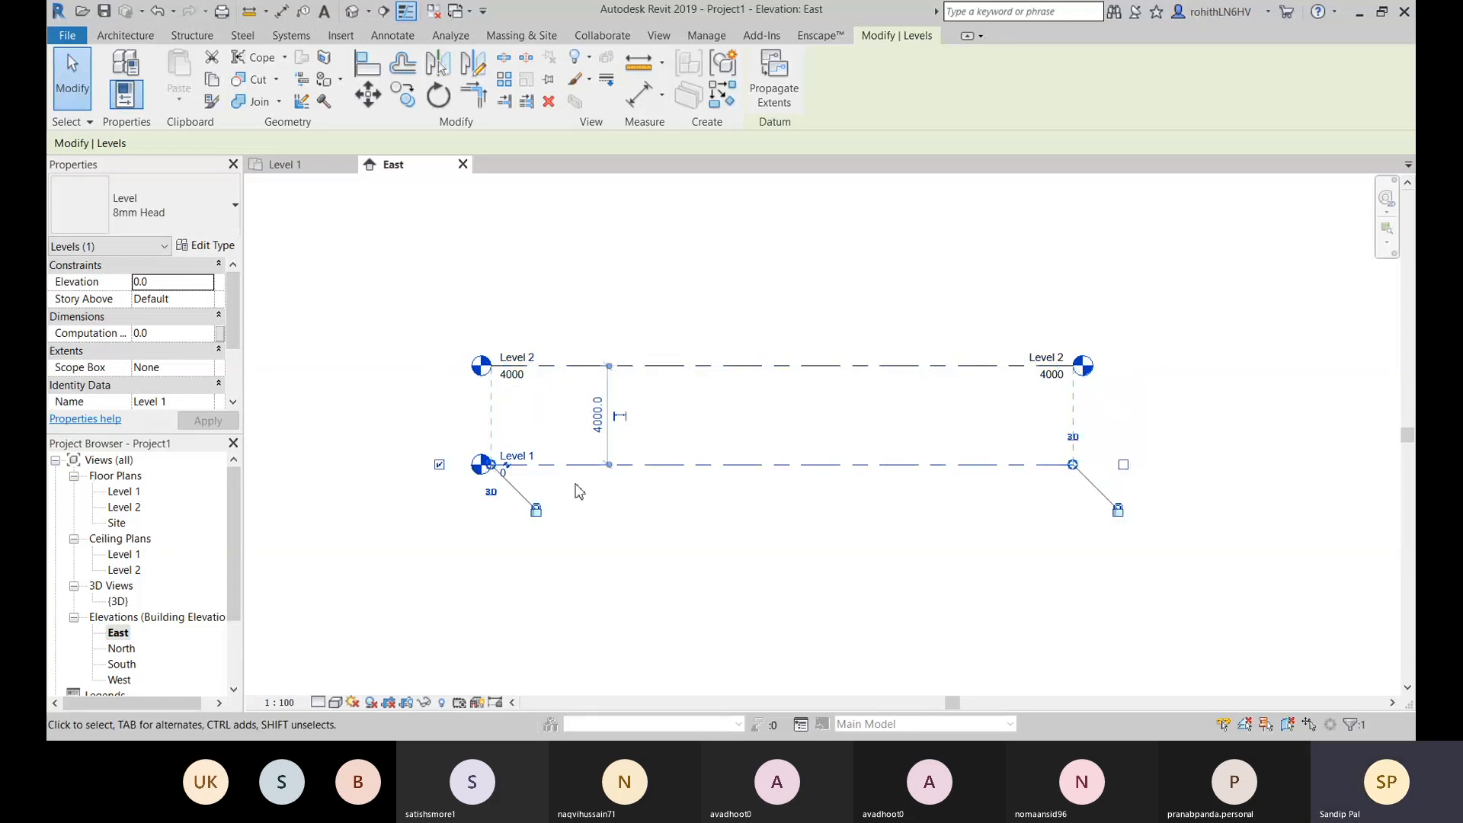
Step: Open the Level 1 name label for editing
click(524, 457)
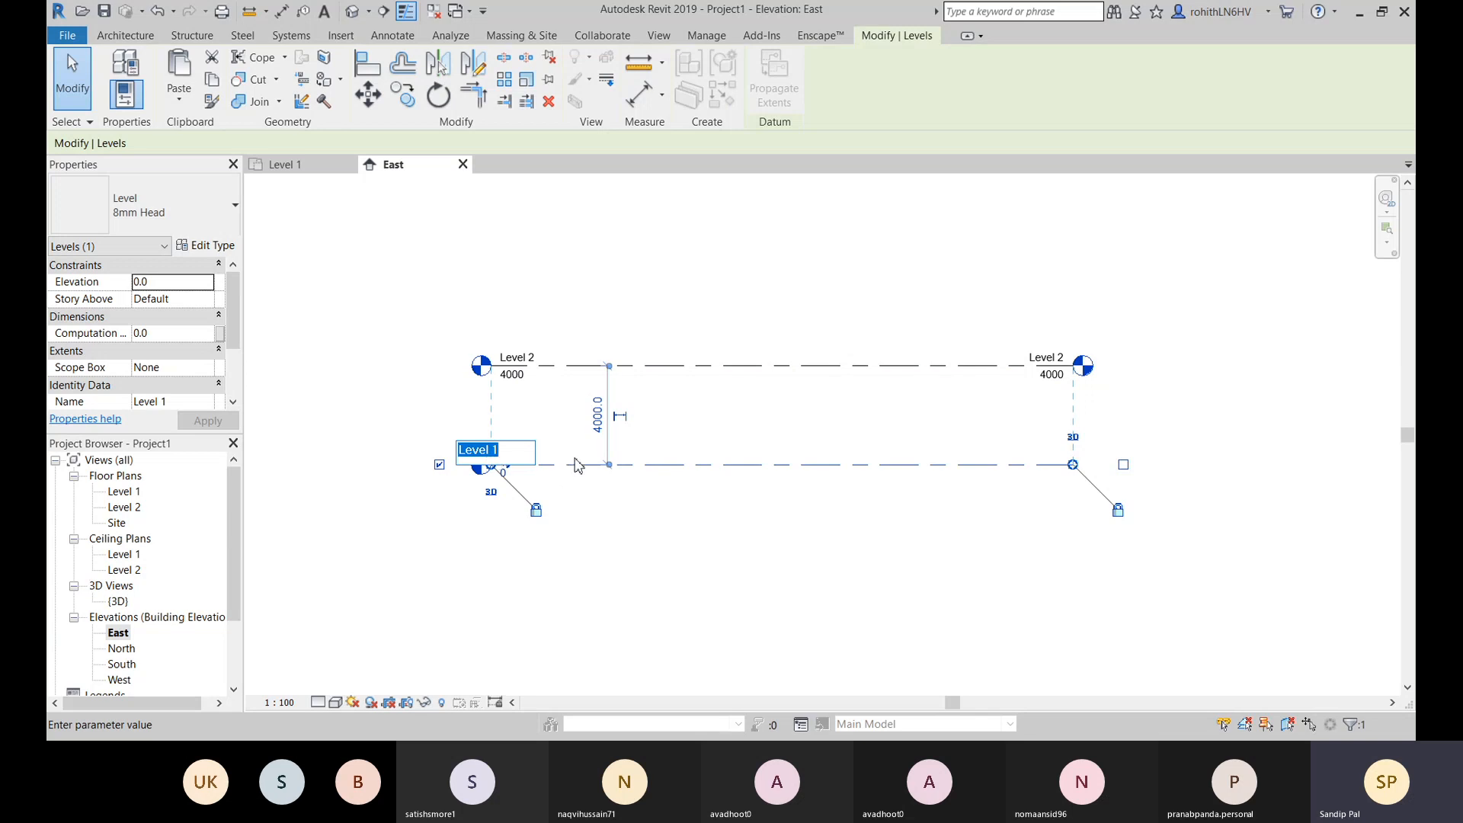
click(660, 464)
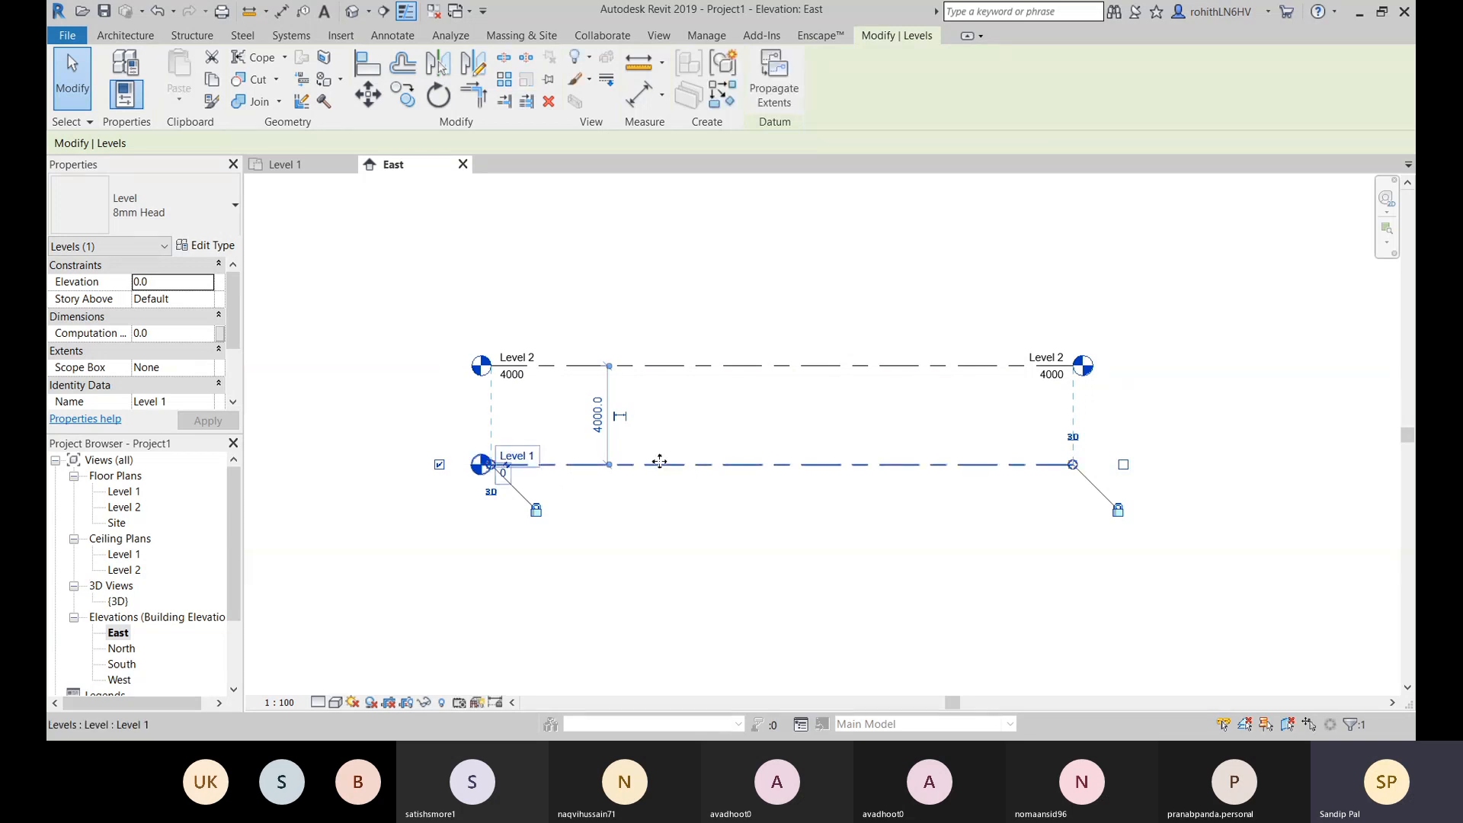
click(524, 460)
click(968, 418)
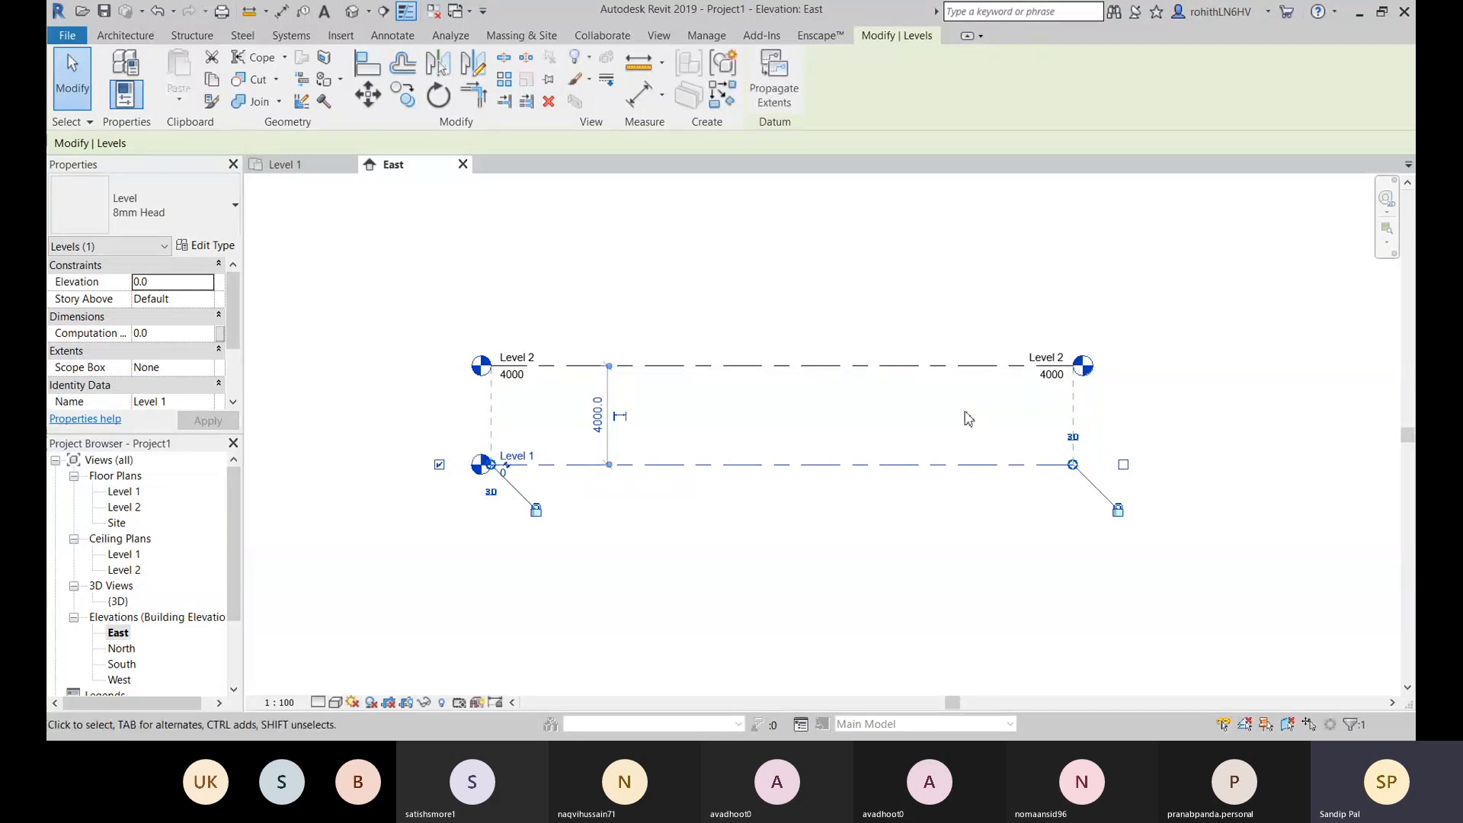
click(896, 519)
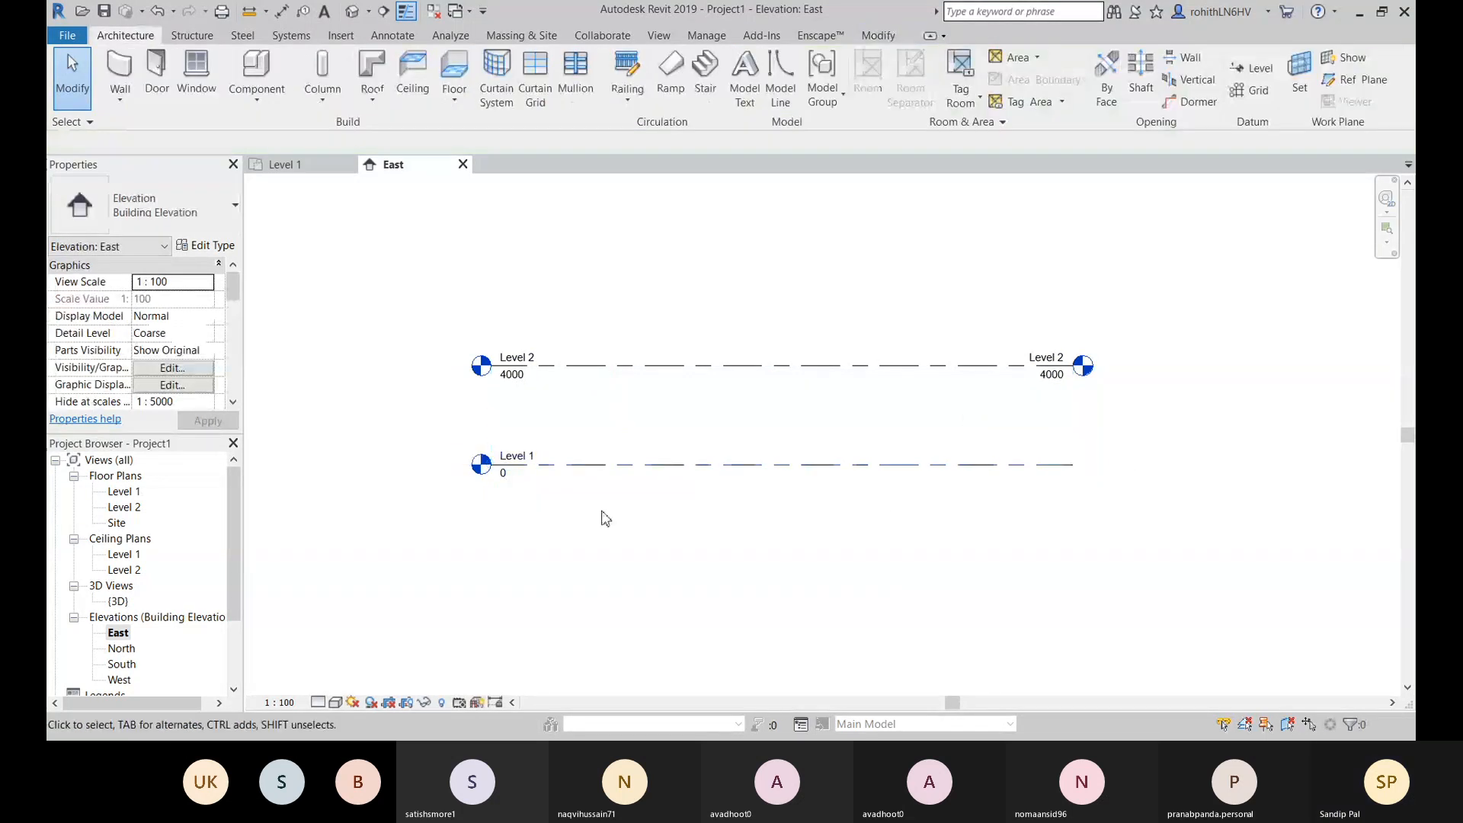
click(583, 465)
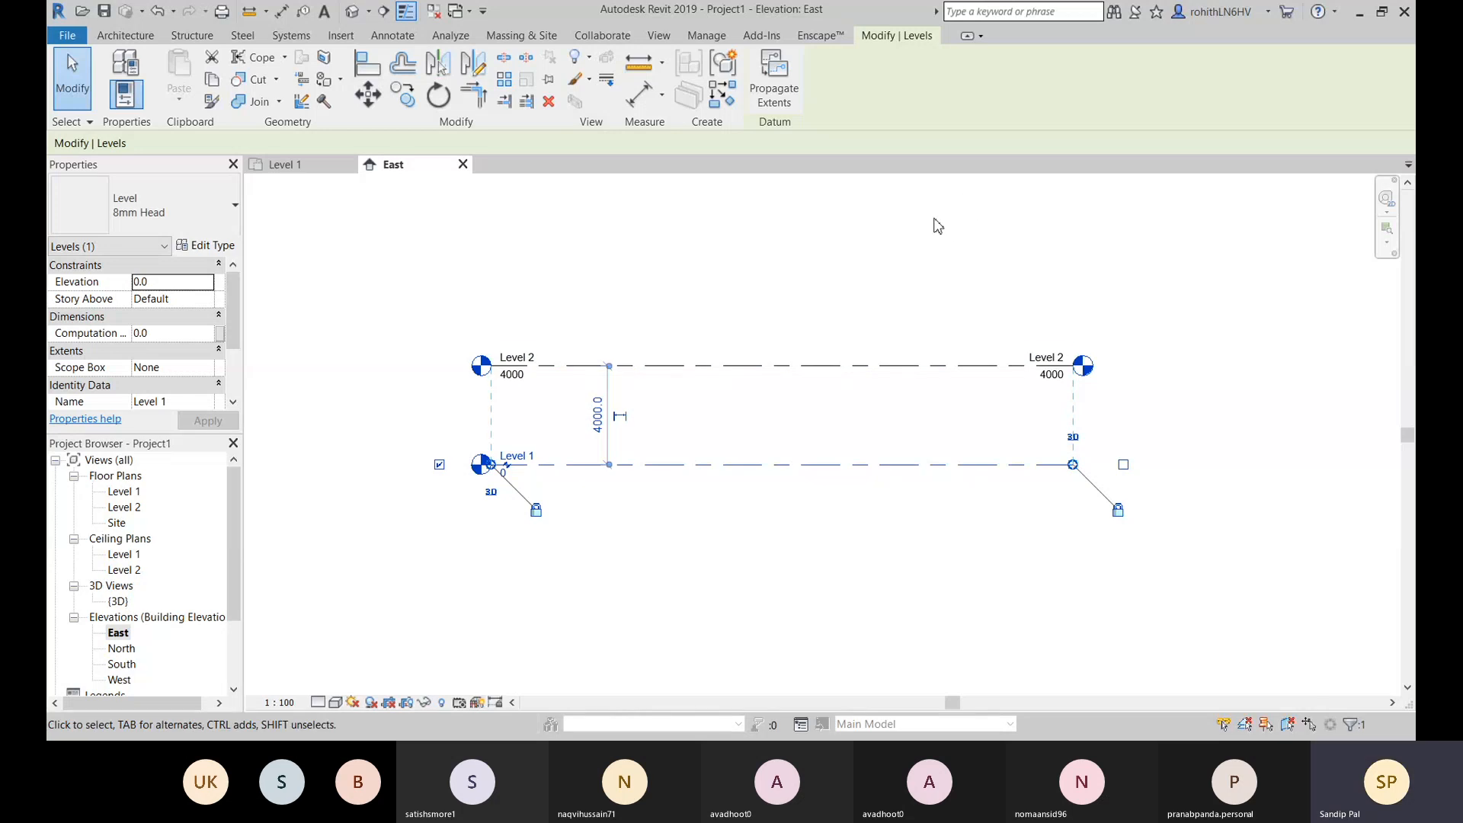
key(l)
key(l)
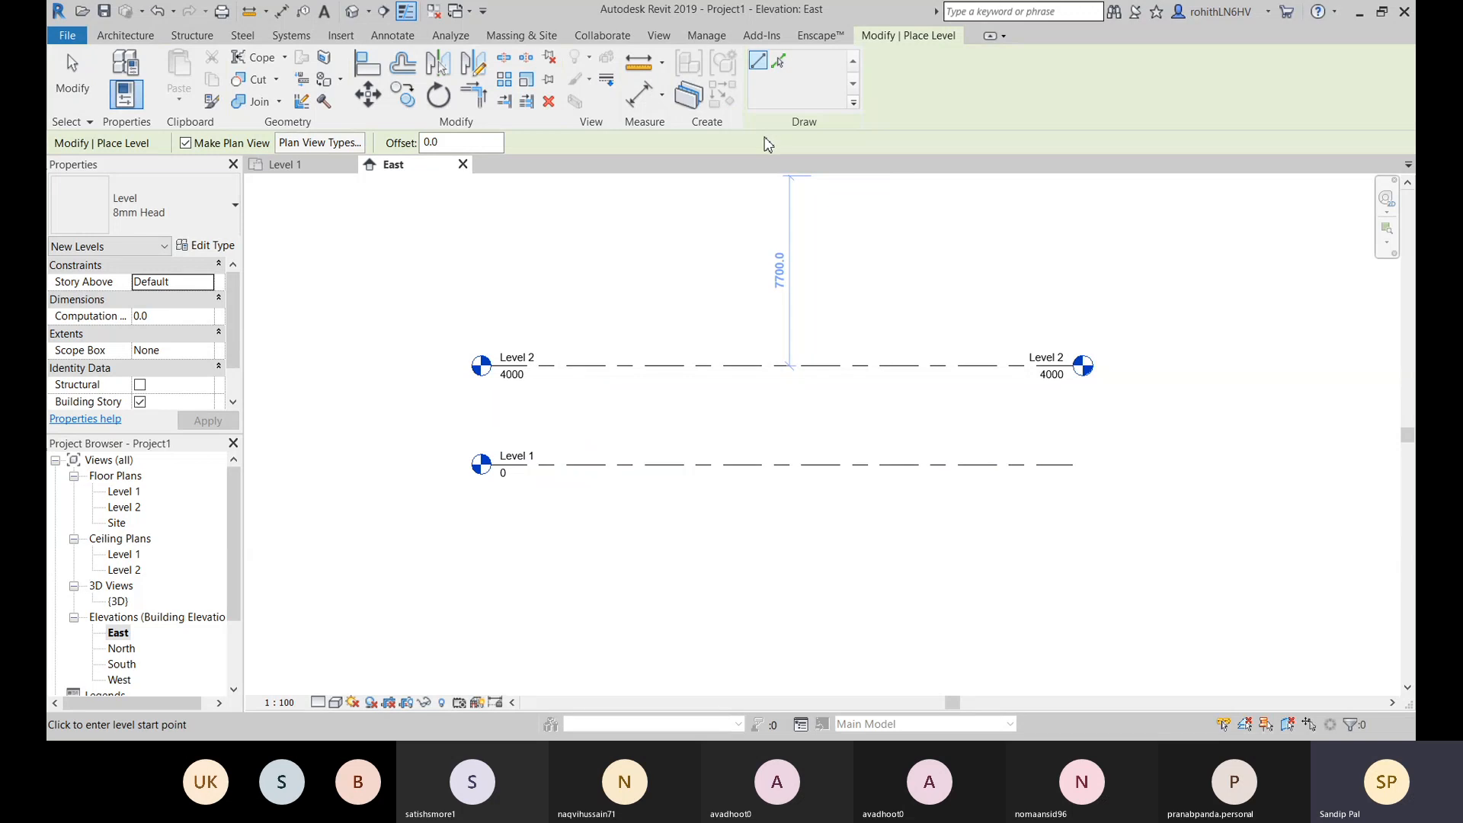
click(128, 39)
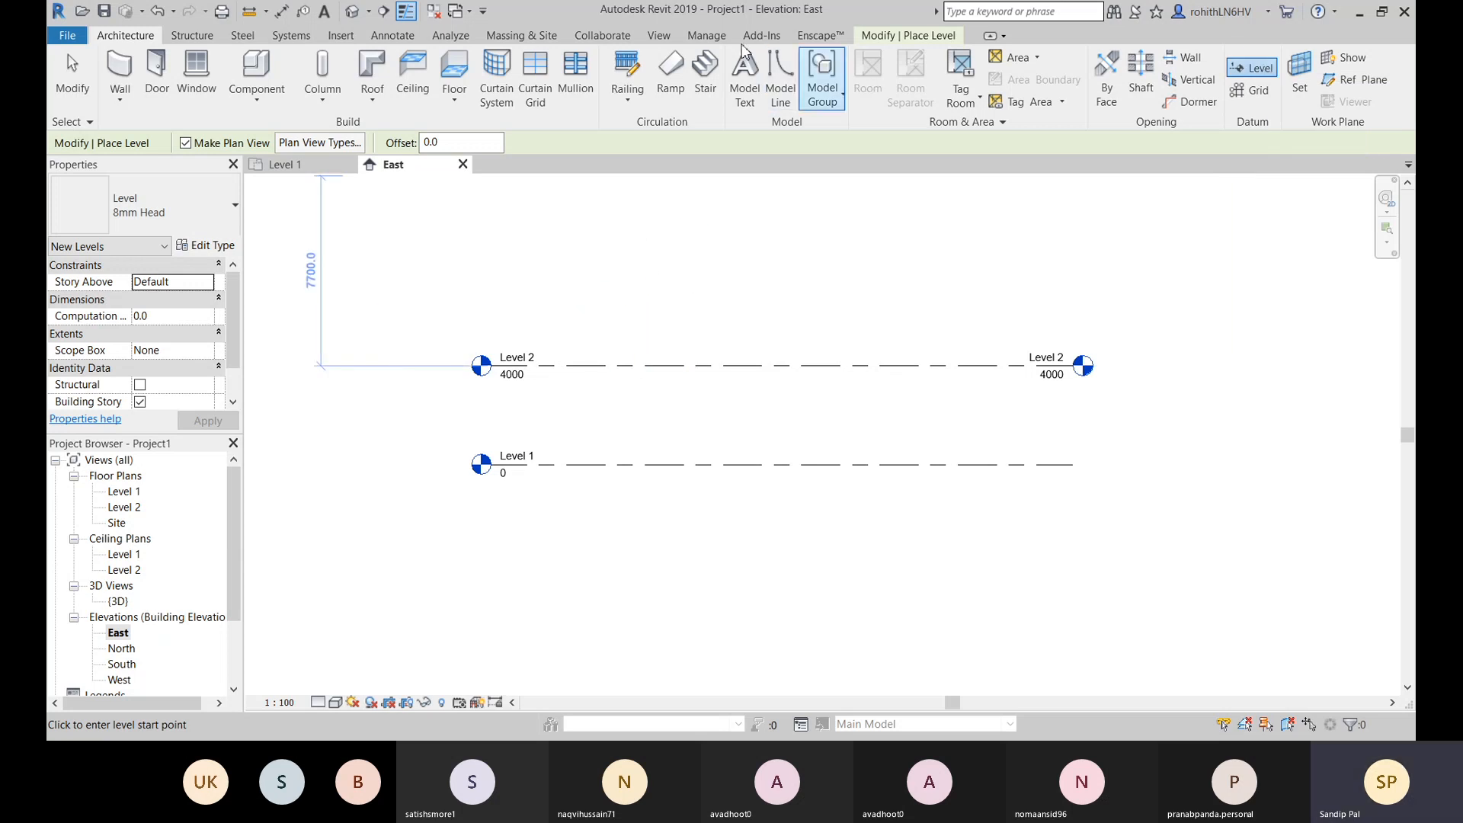
Step: Open the default 3D view to look at the two levels
click(352, 11)
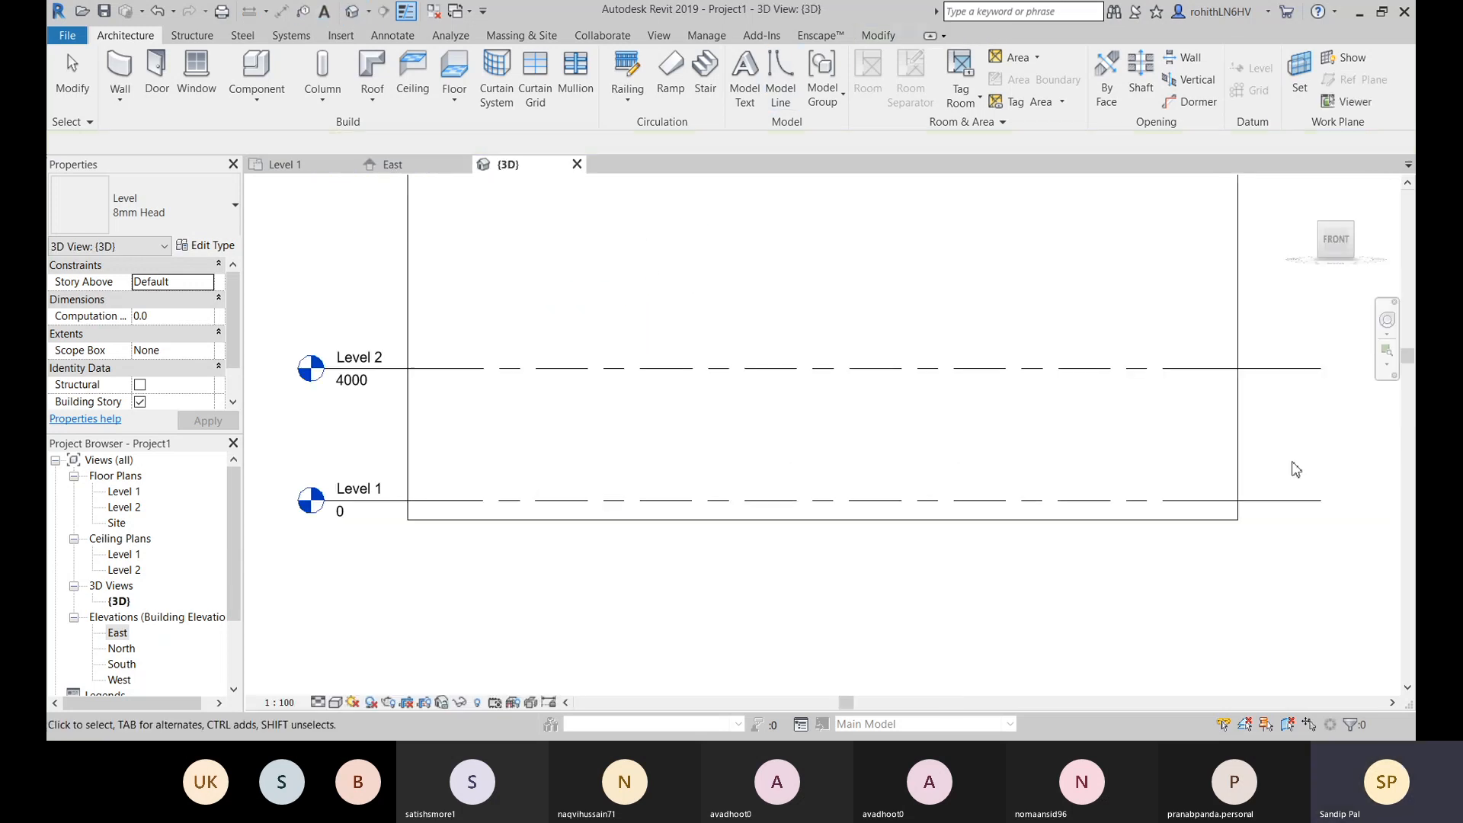
scroll(808, 450, down, 2)
middle_drag(808, 450, 768, 465)
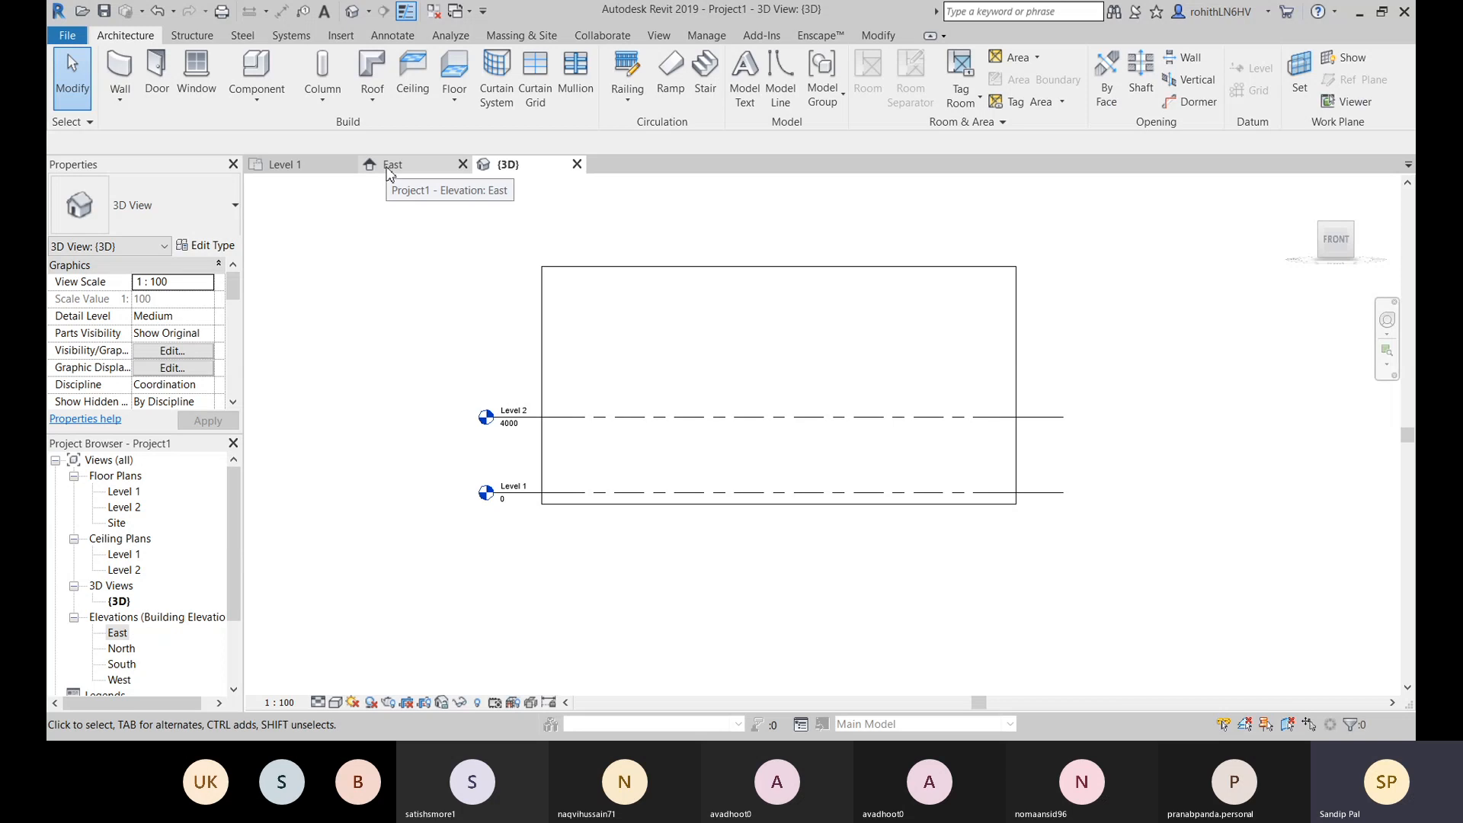
Step: Turn off the section box around the levels in the 3D view
click(739, 268)
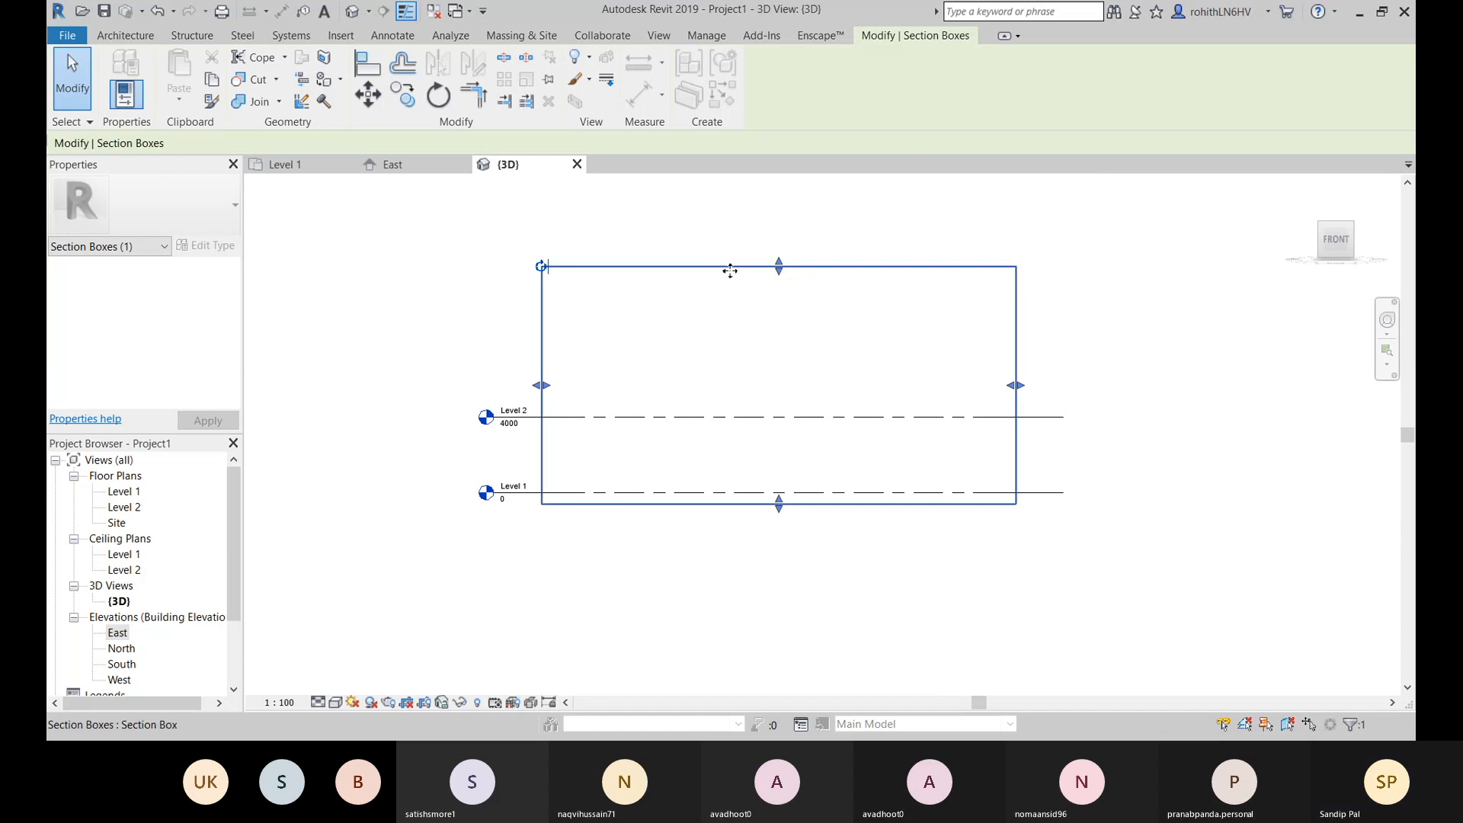
click(333, 385)
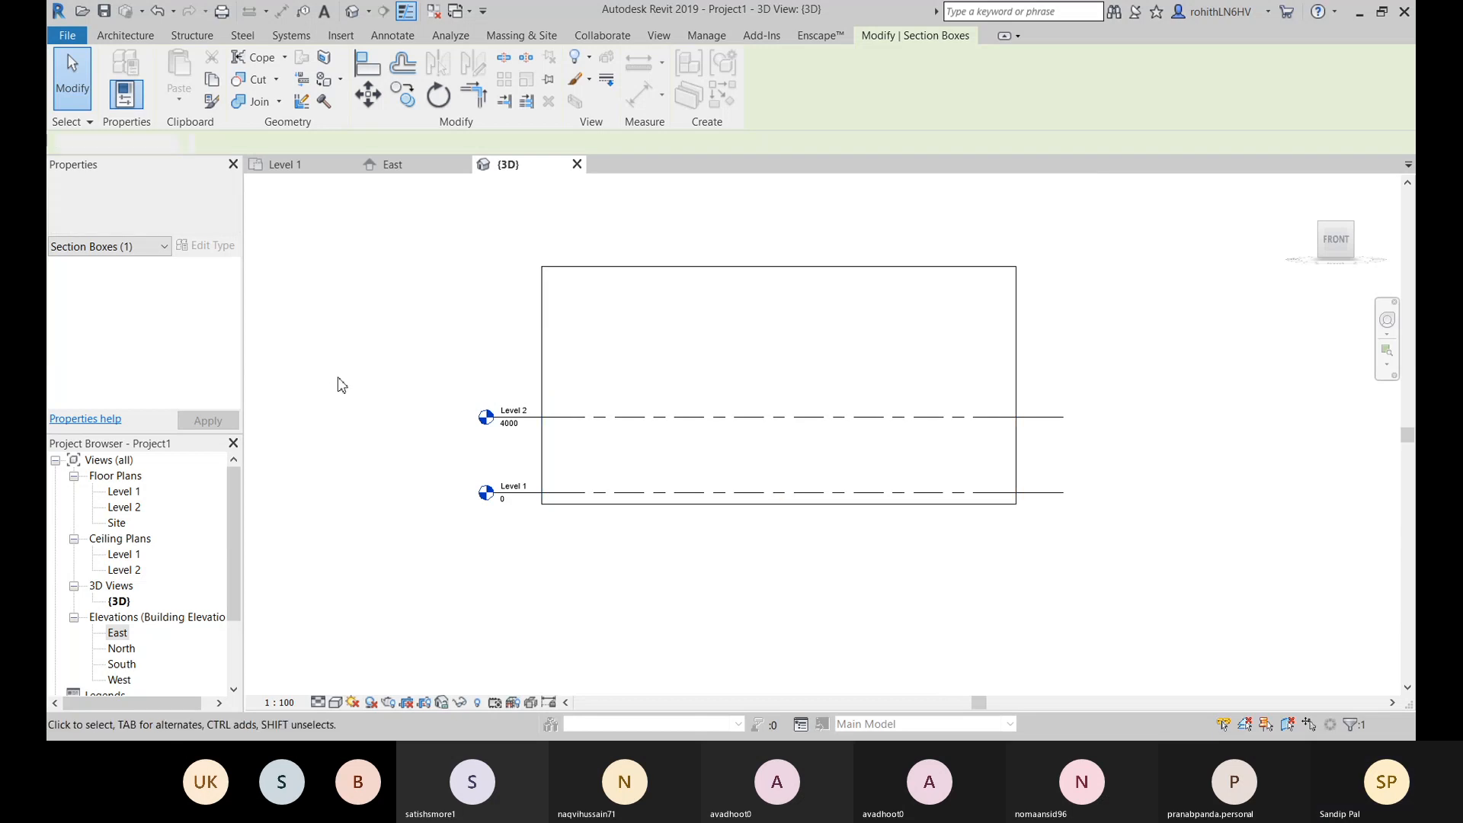
scroll(177, 368, down, 1)
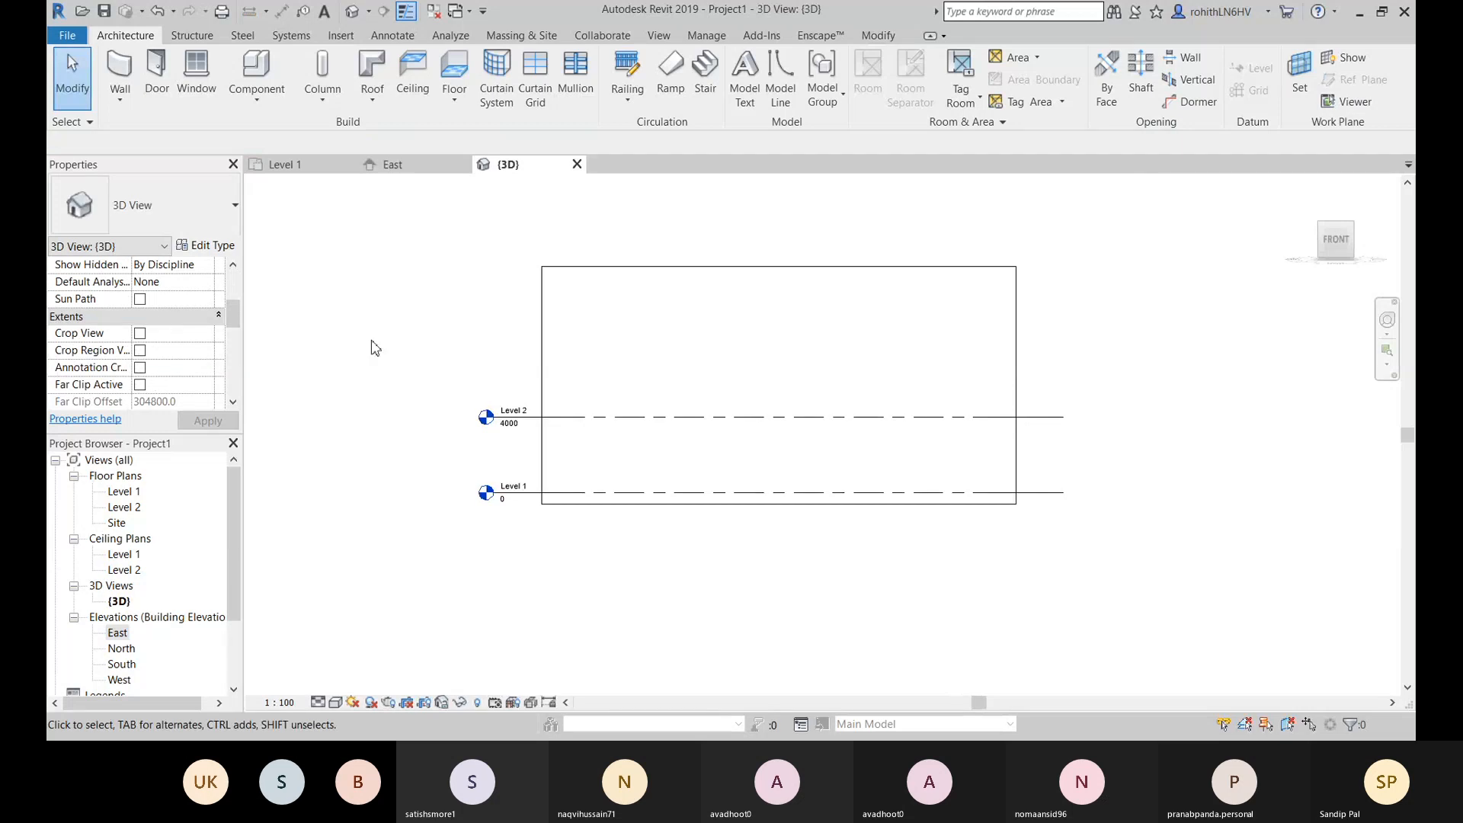
click(542, 355)
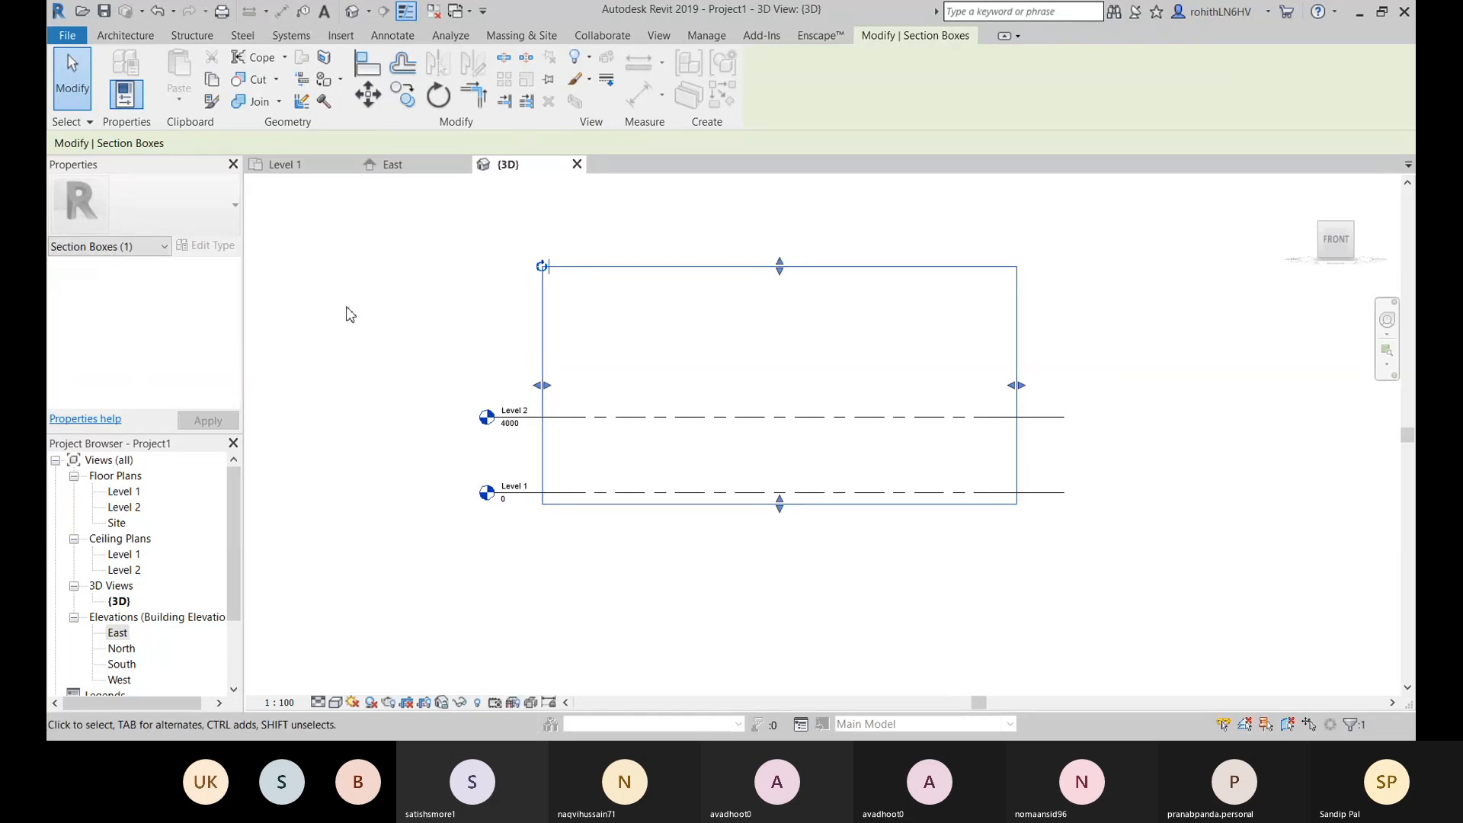
click(415, 331)
scroll(153, 378, down, 3)
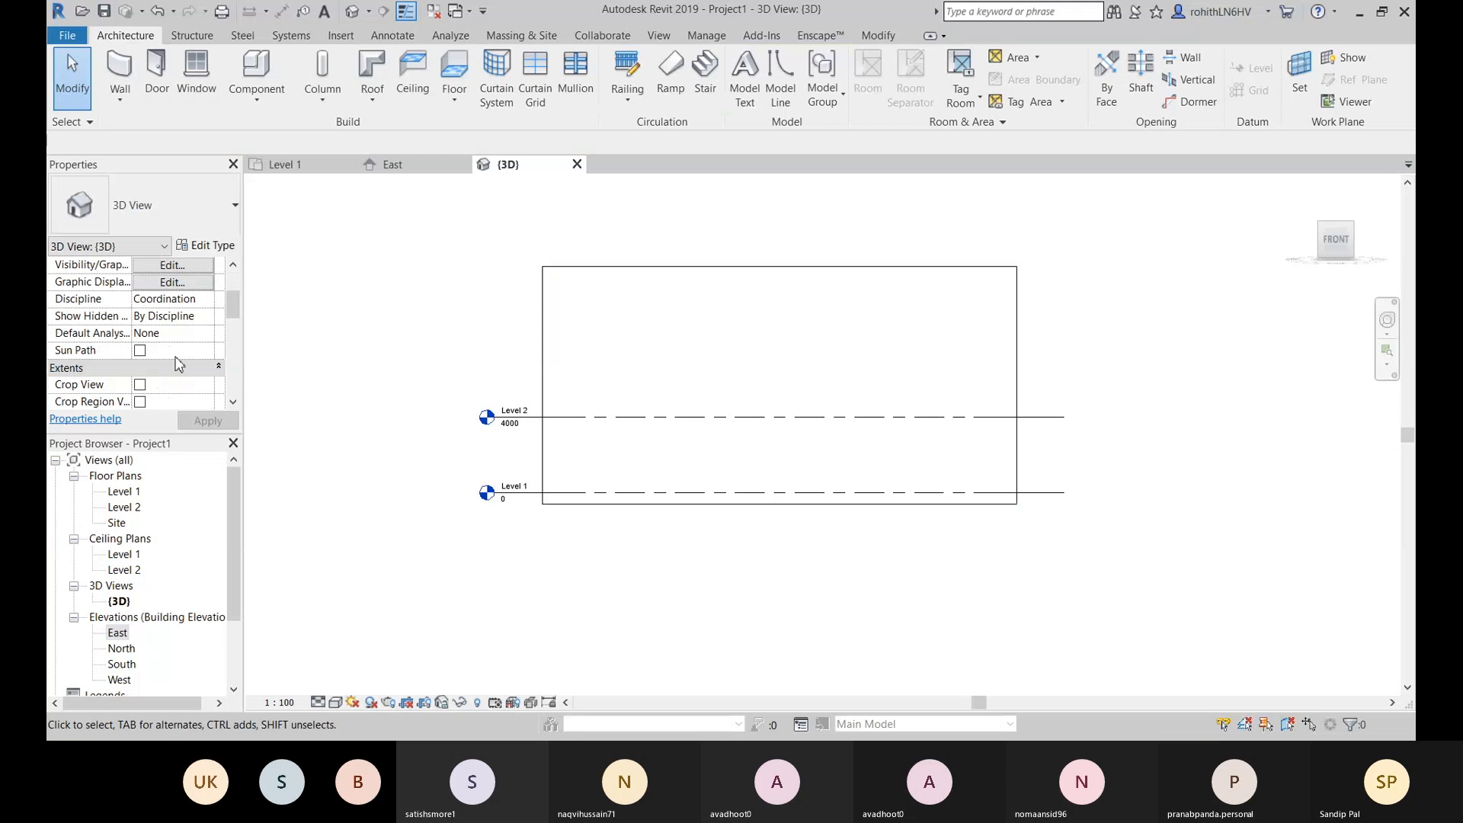
scroll(178, 363, down, 1)
scroll(112, 394, down, 2)
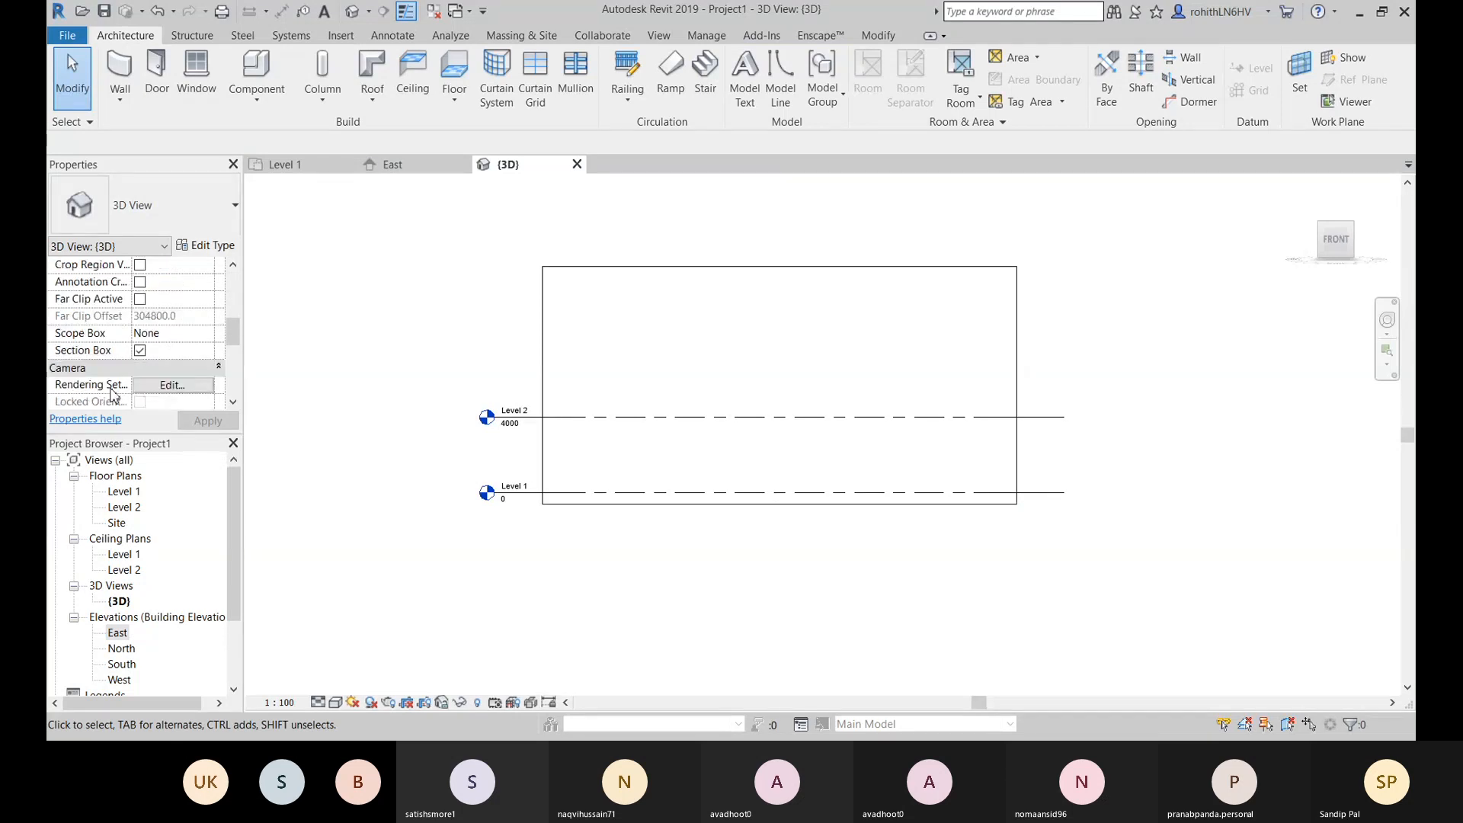
click(140, 350)
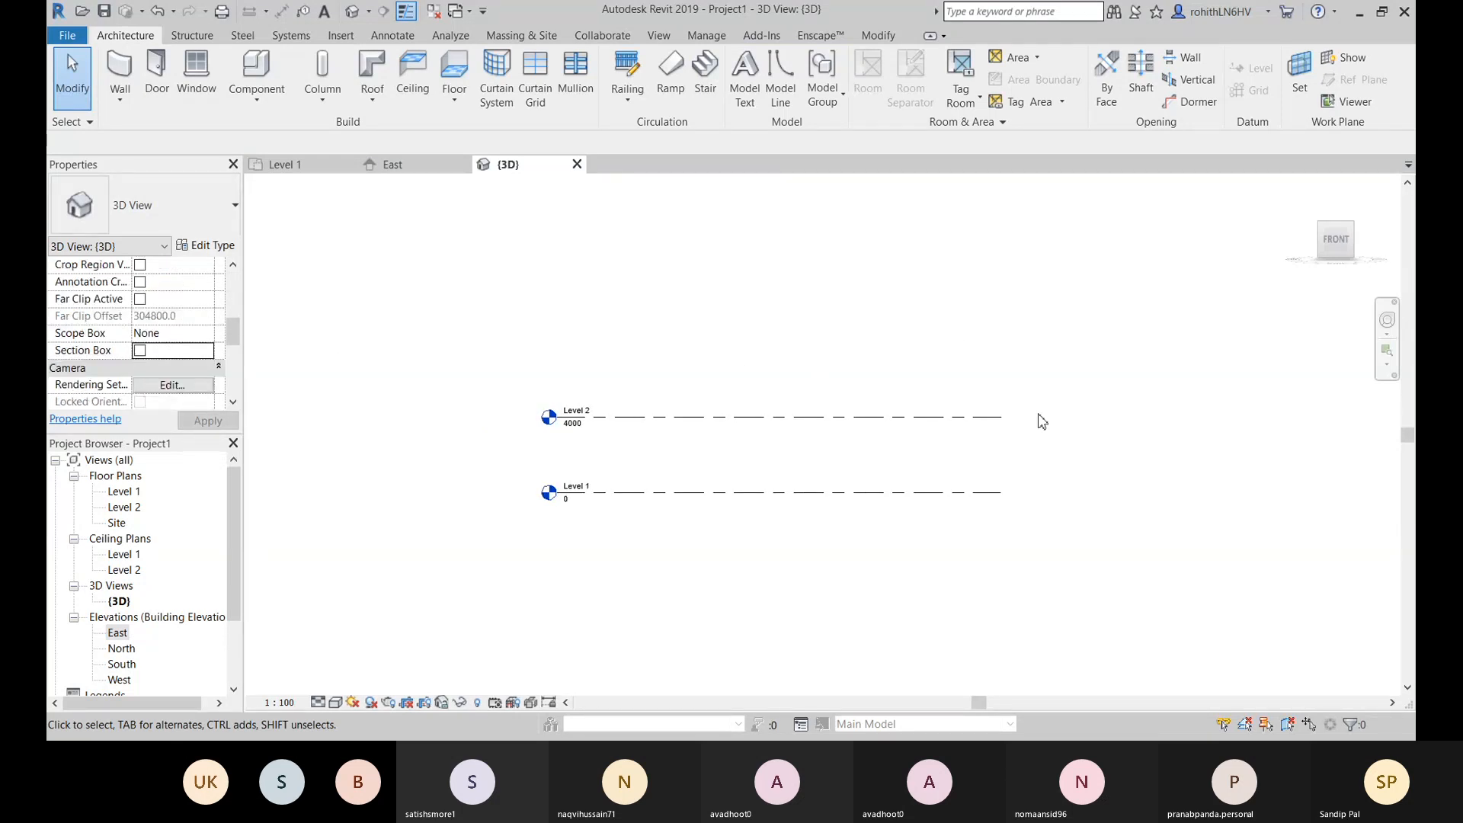
Step: Check in the Level 1 floor plan, the East elevation and the 3D view whether the Level tool is available
middle_drag(539, 352, 641, 344)
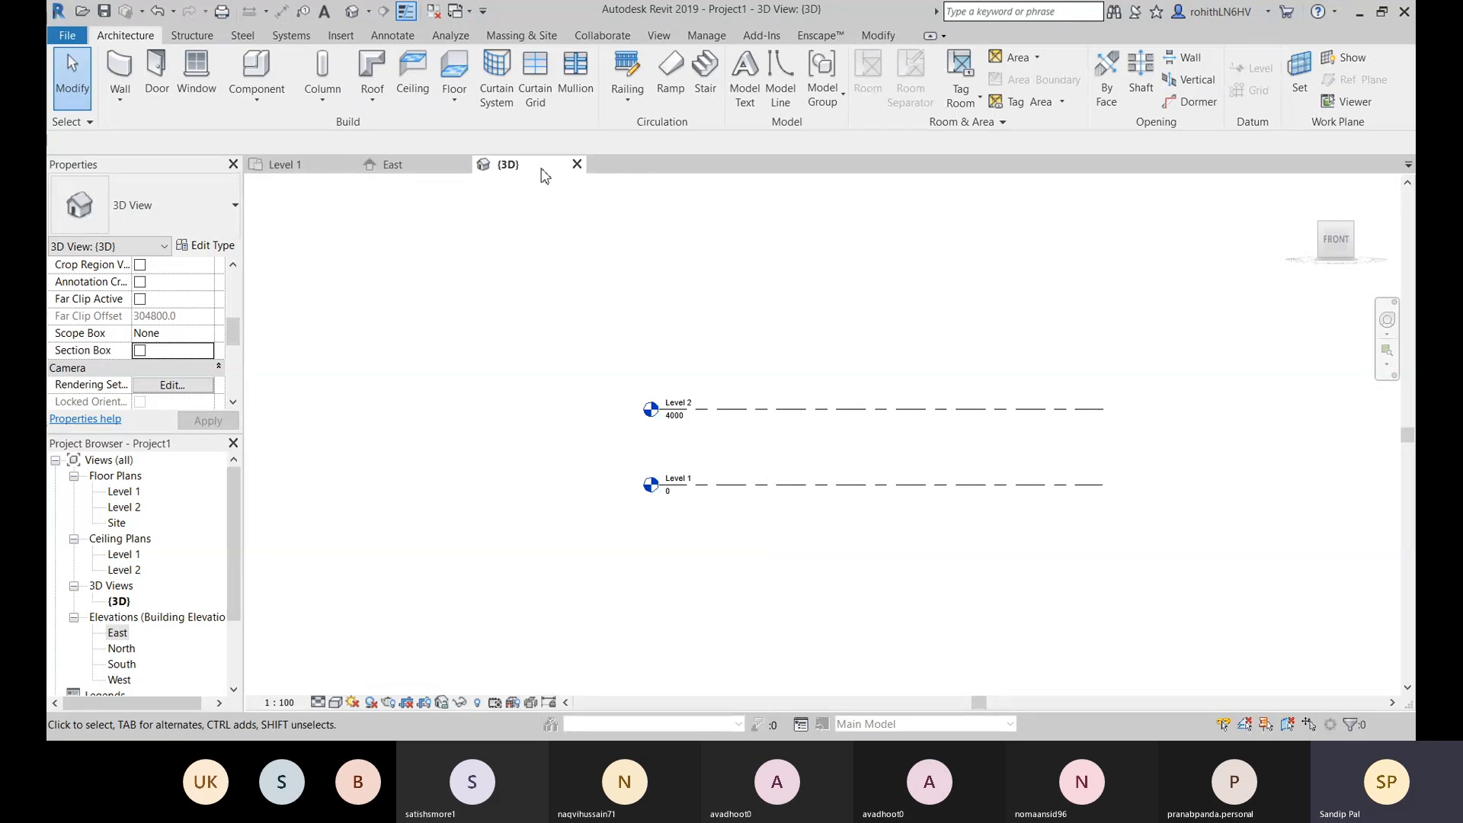
click(736, 409)
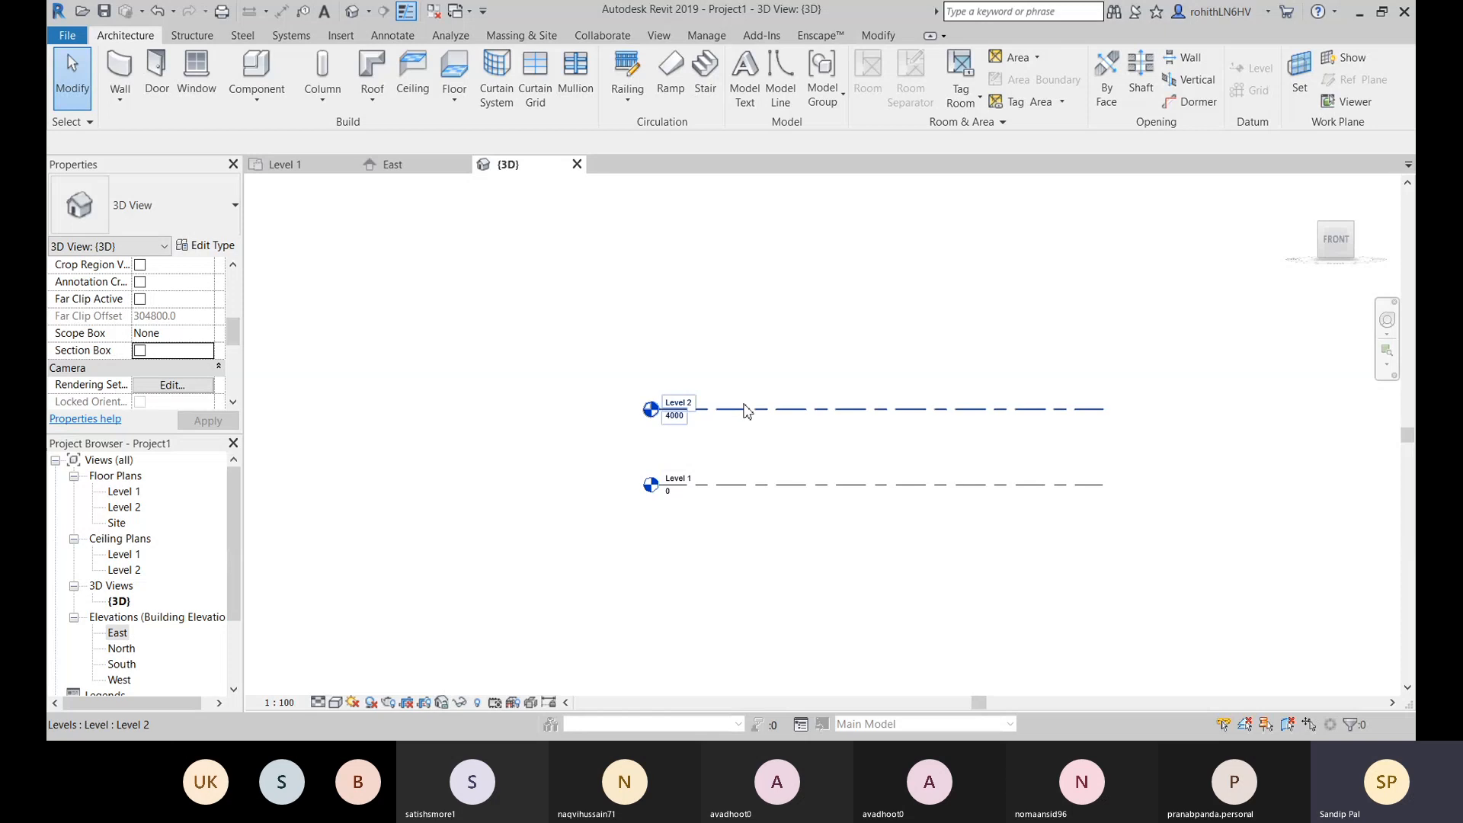
click(283, 164)
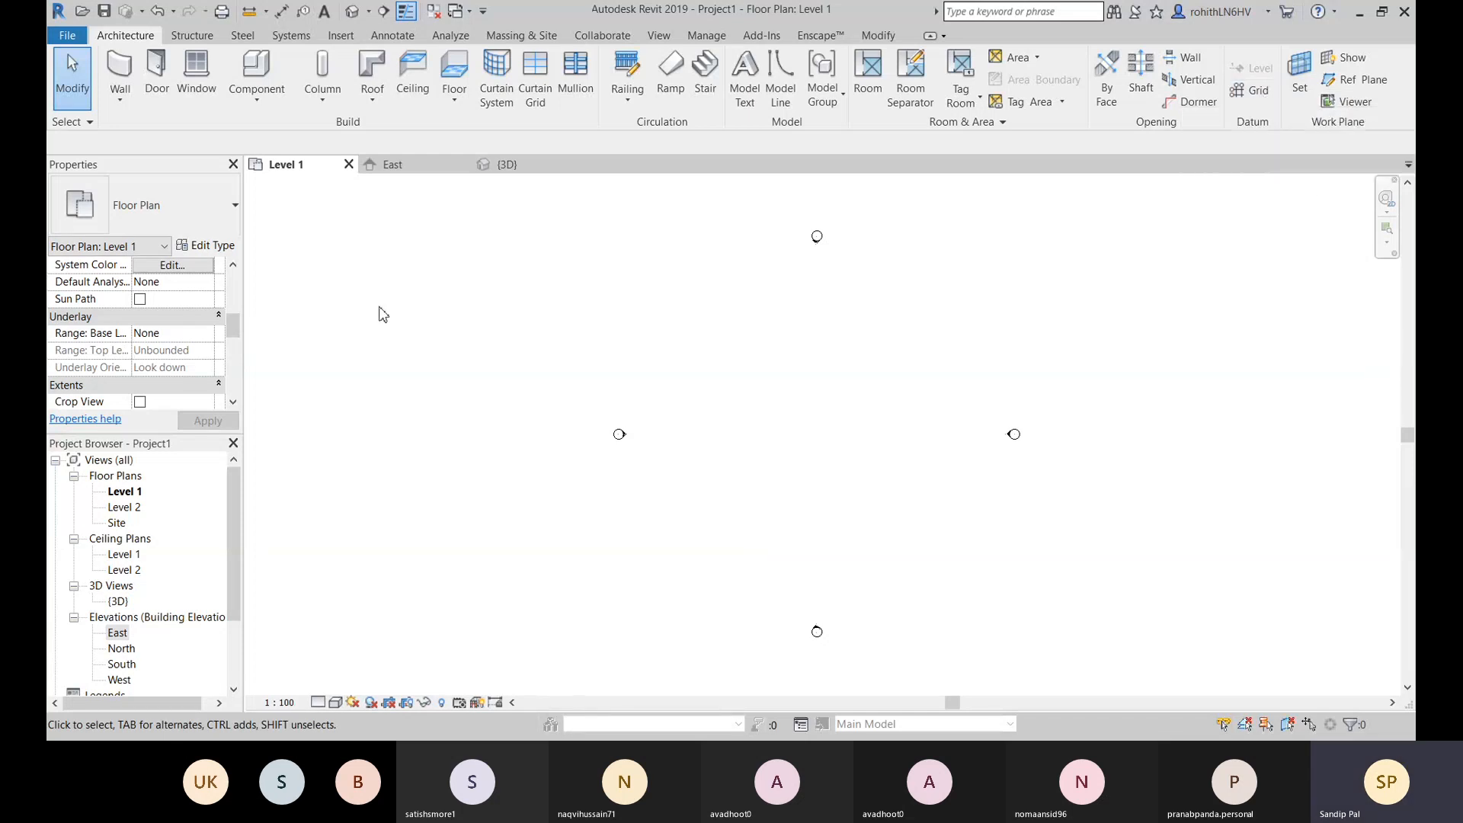
click(404, 164)
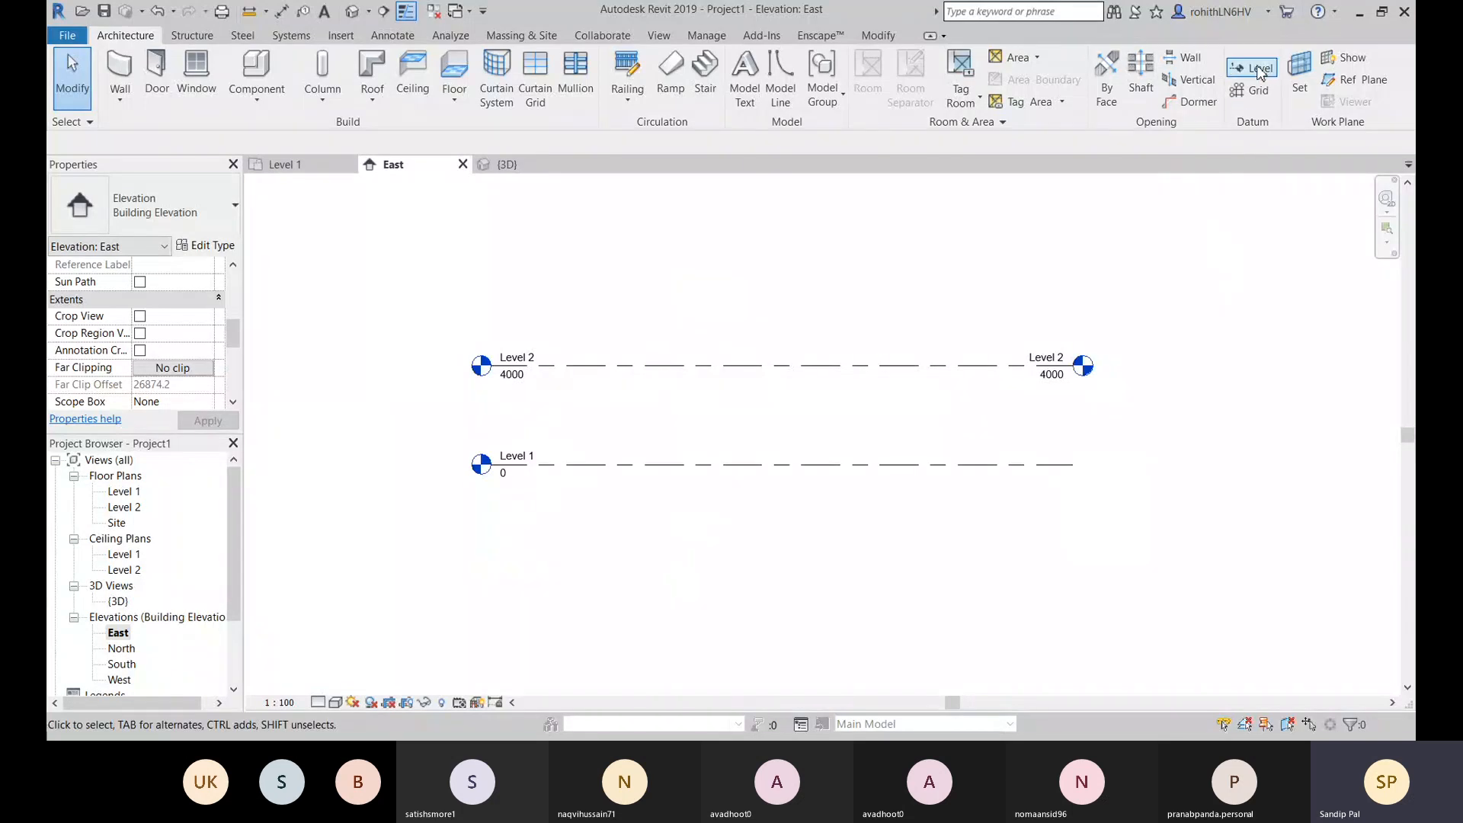
click(504, 164)
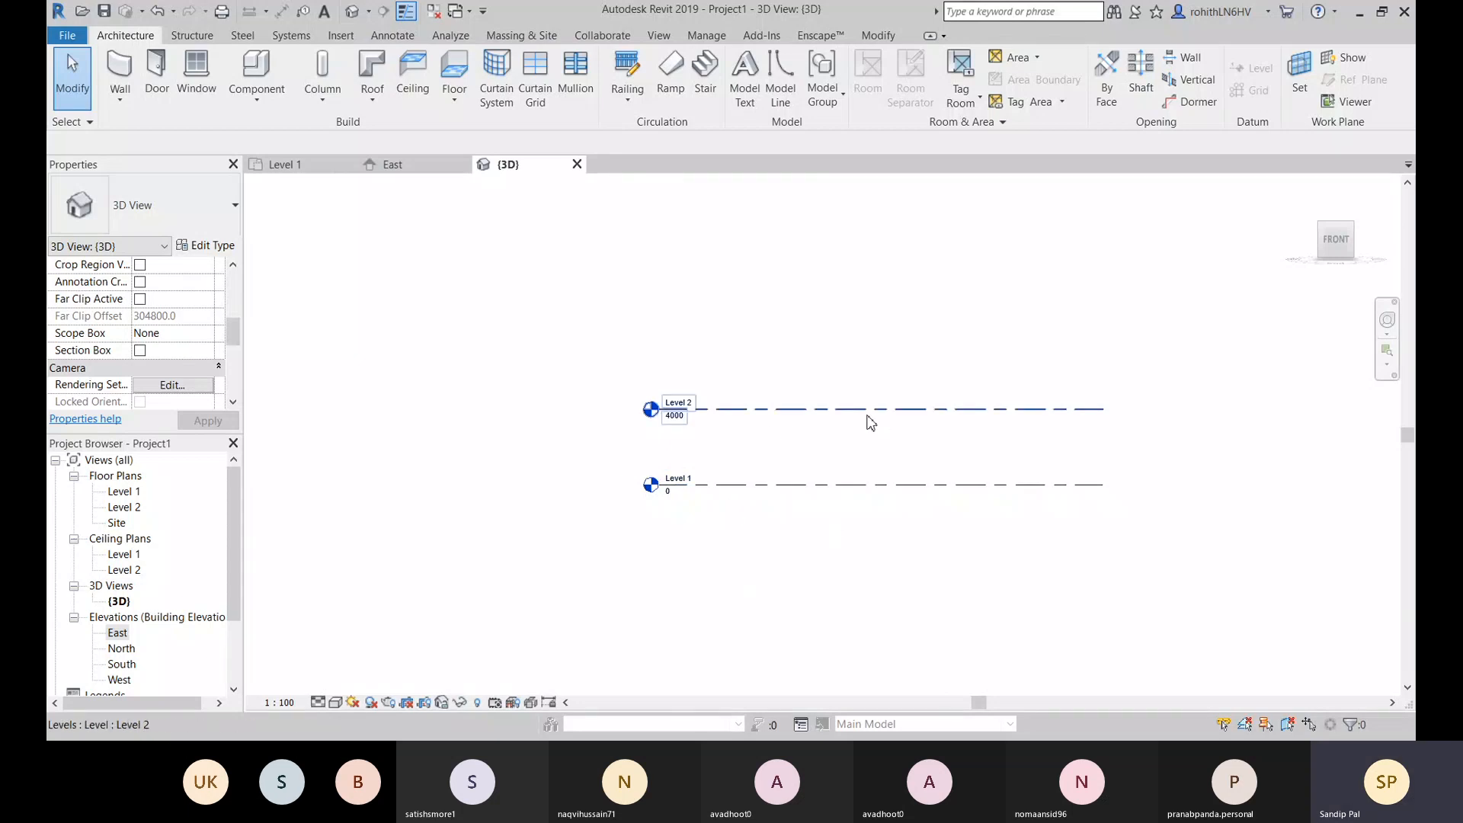
middle_drag(778, 500, 763, 447)
middle_drag(744, 515, 729, 528)
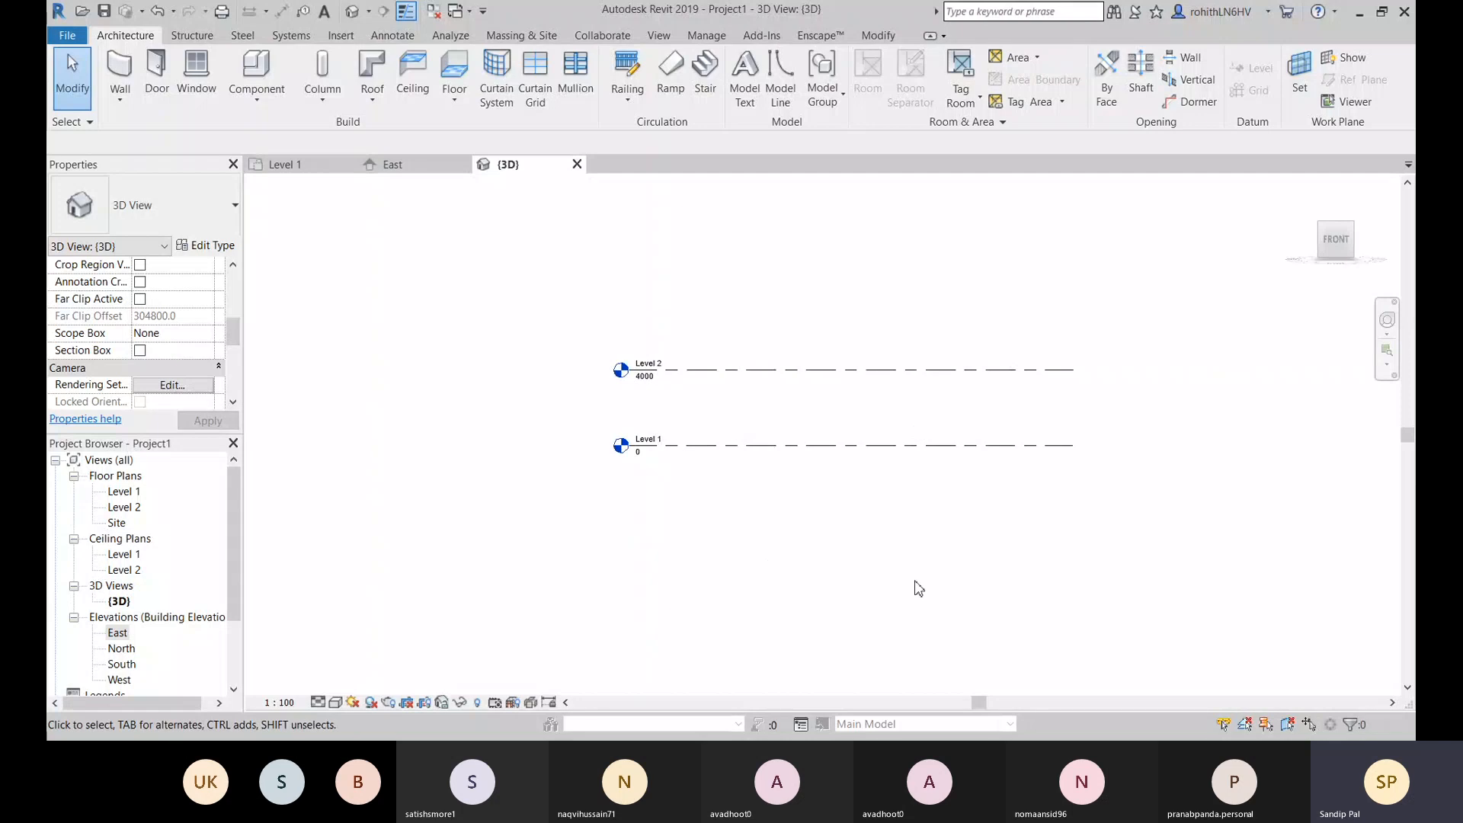
Step: Start placing a new level in the East elevation view
middle_drag(915, 582, 901, 602)
click(393, 166)
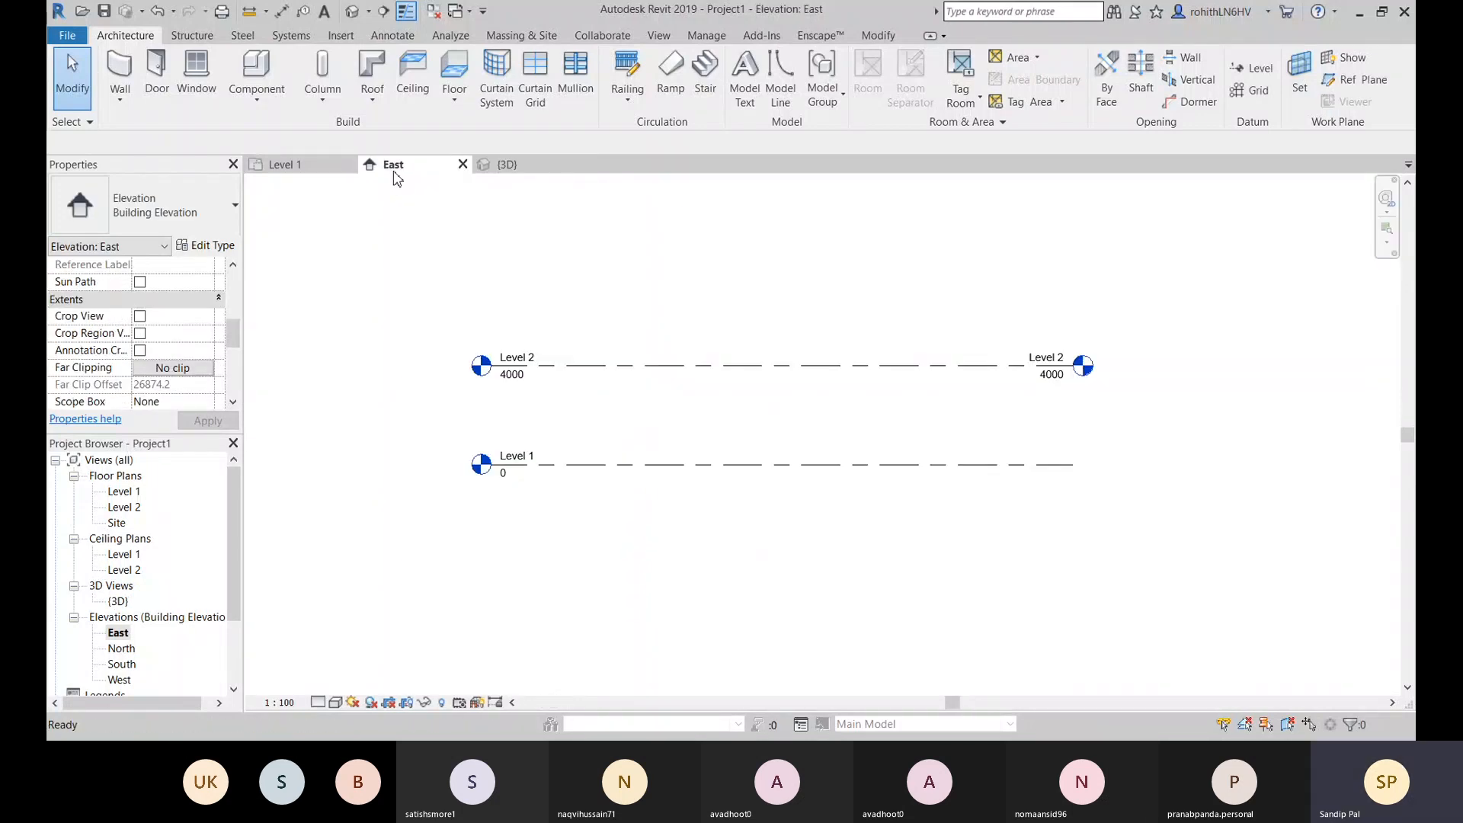
click(733, 472)
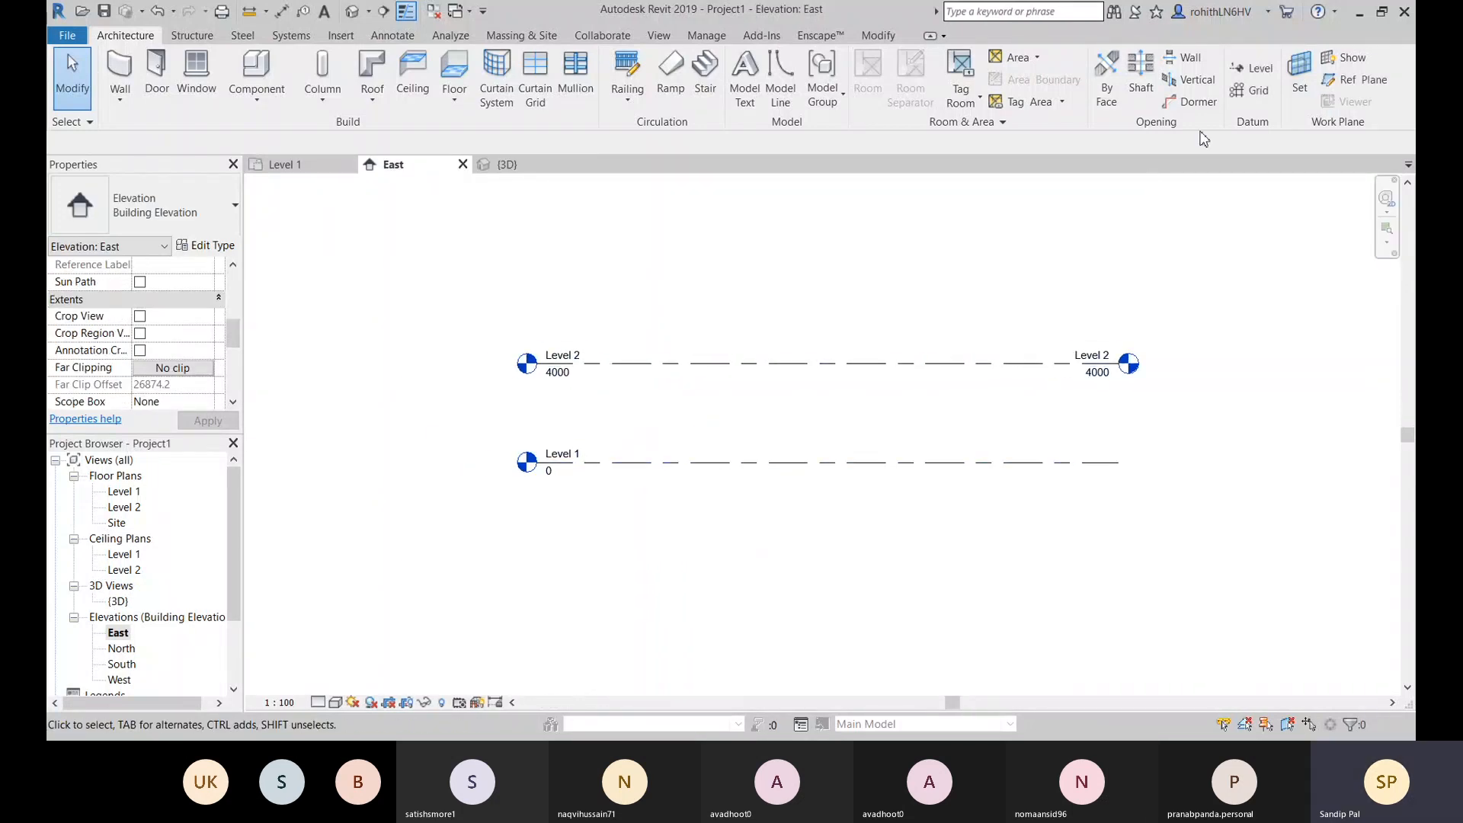
click(1249, 68)
Step: Examine how the increments of the temporary height dimension above the levels change at different zoom magnifications
middle_drag(690, 423, 651, 459)
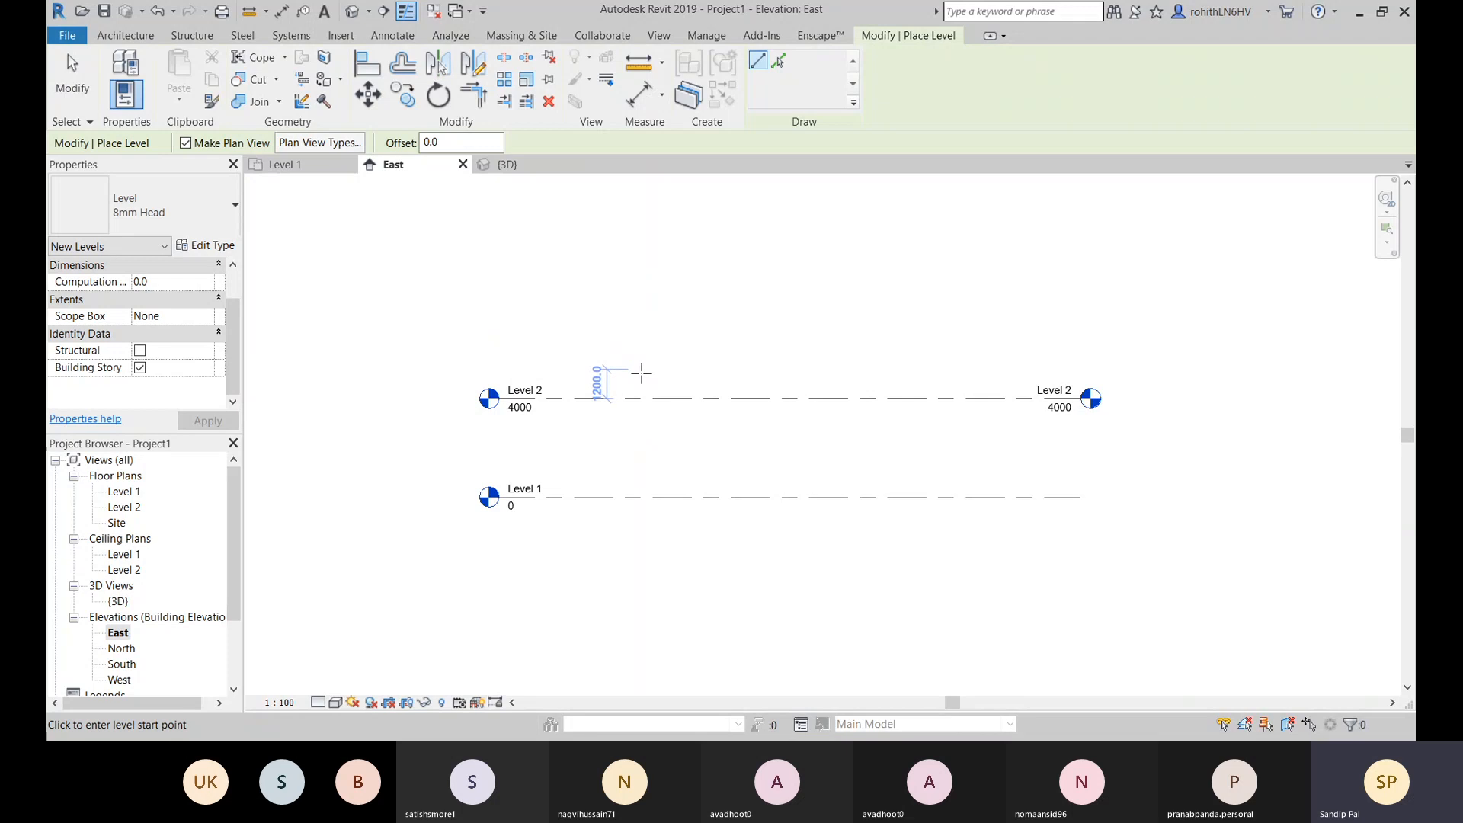
scroll(641, 373, up, 1)
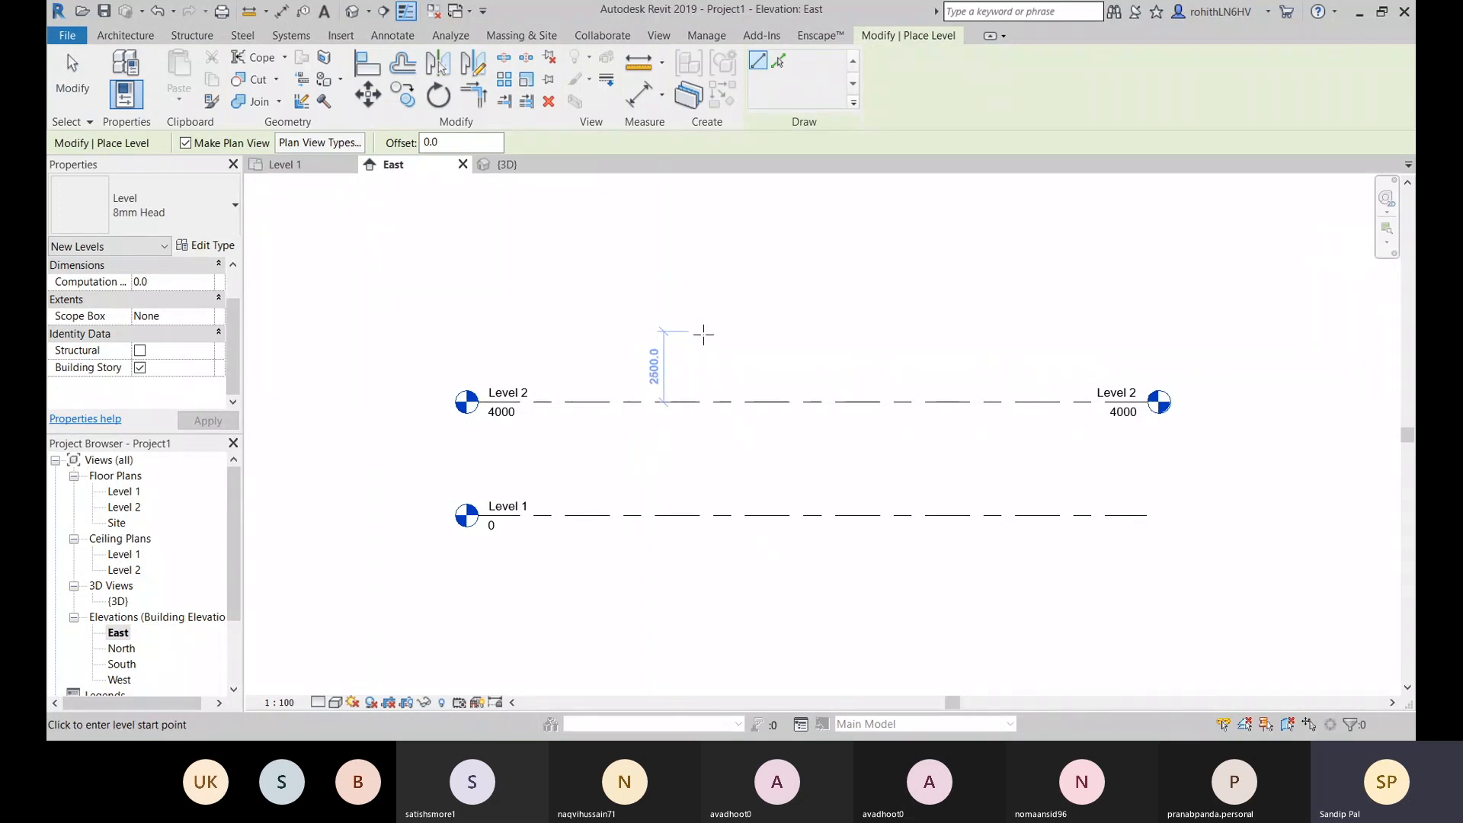
scroll(694, 343, up, 5)
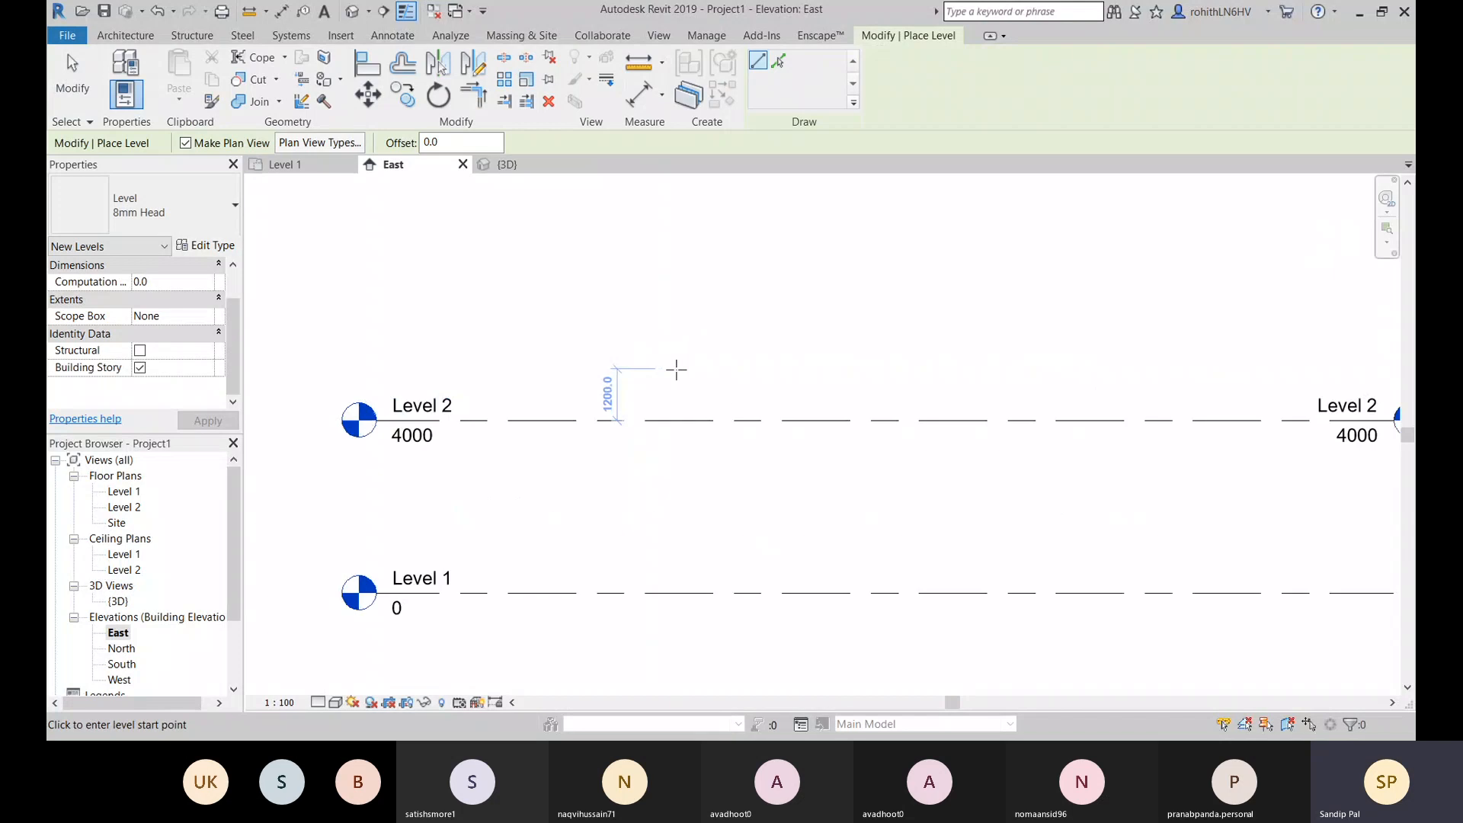
scroll(598, 408, up, 4)
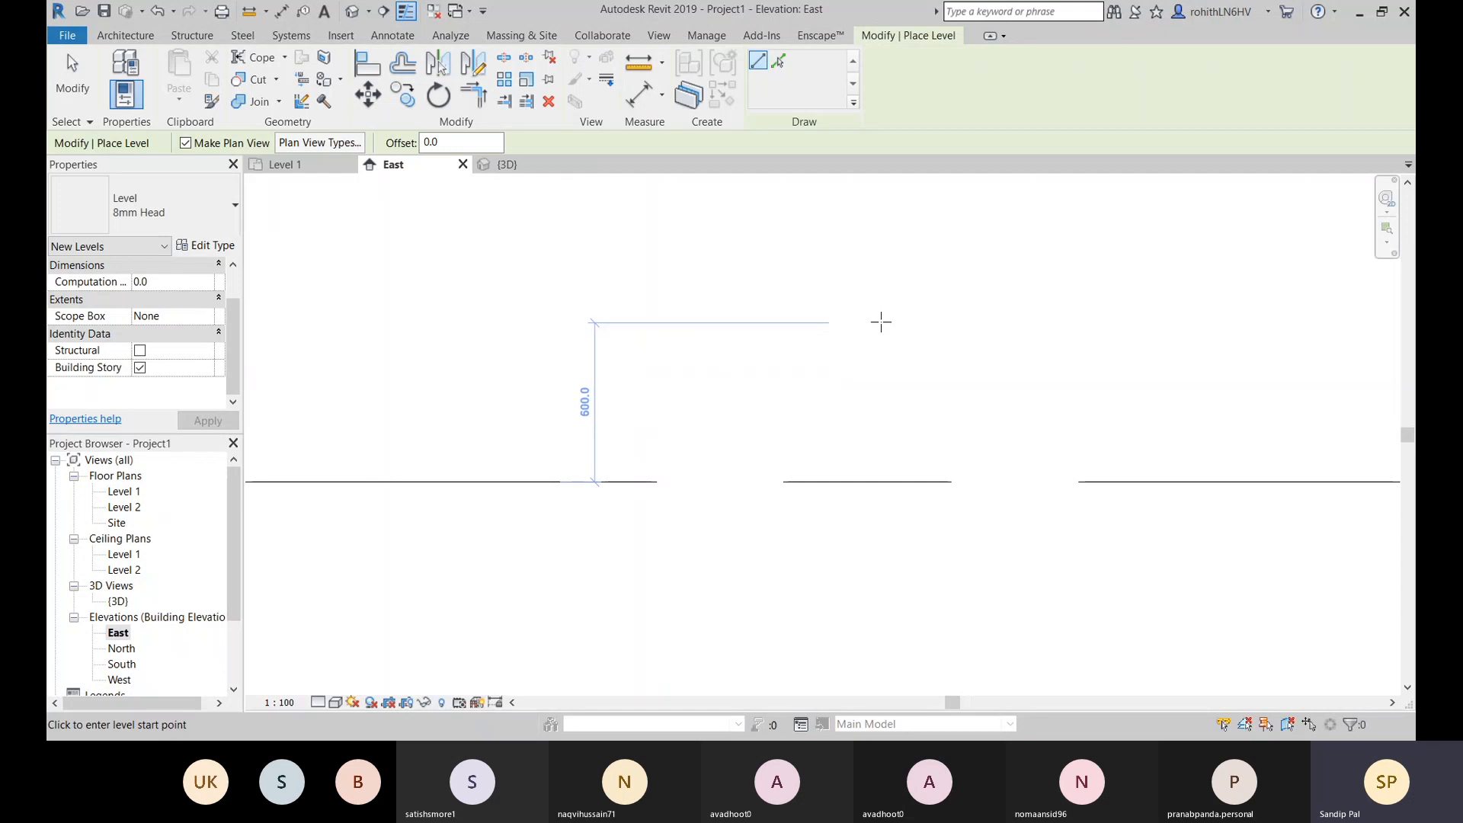
scroll(881, 320, down, 5)
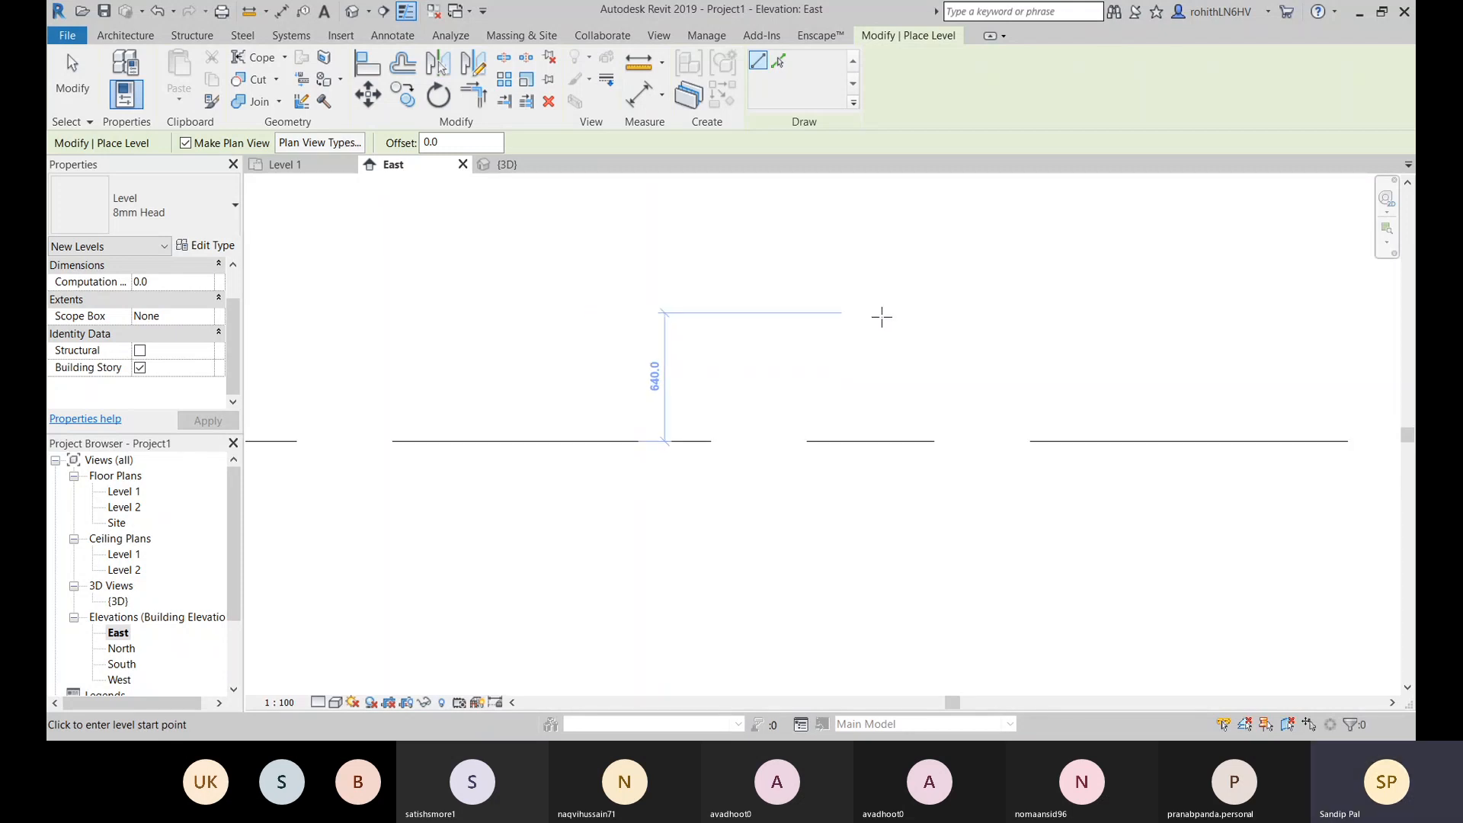
scroll(907, 297, down, 4)
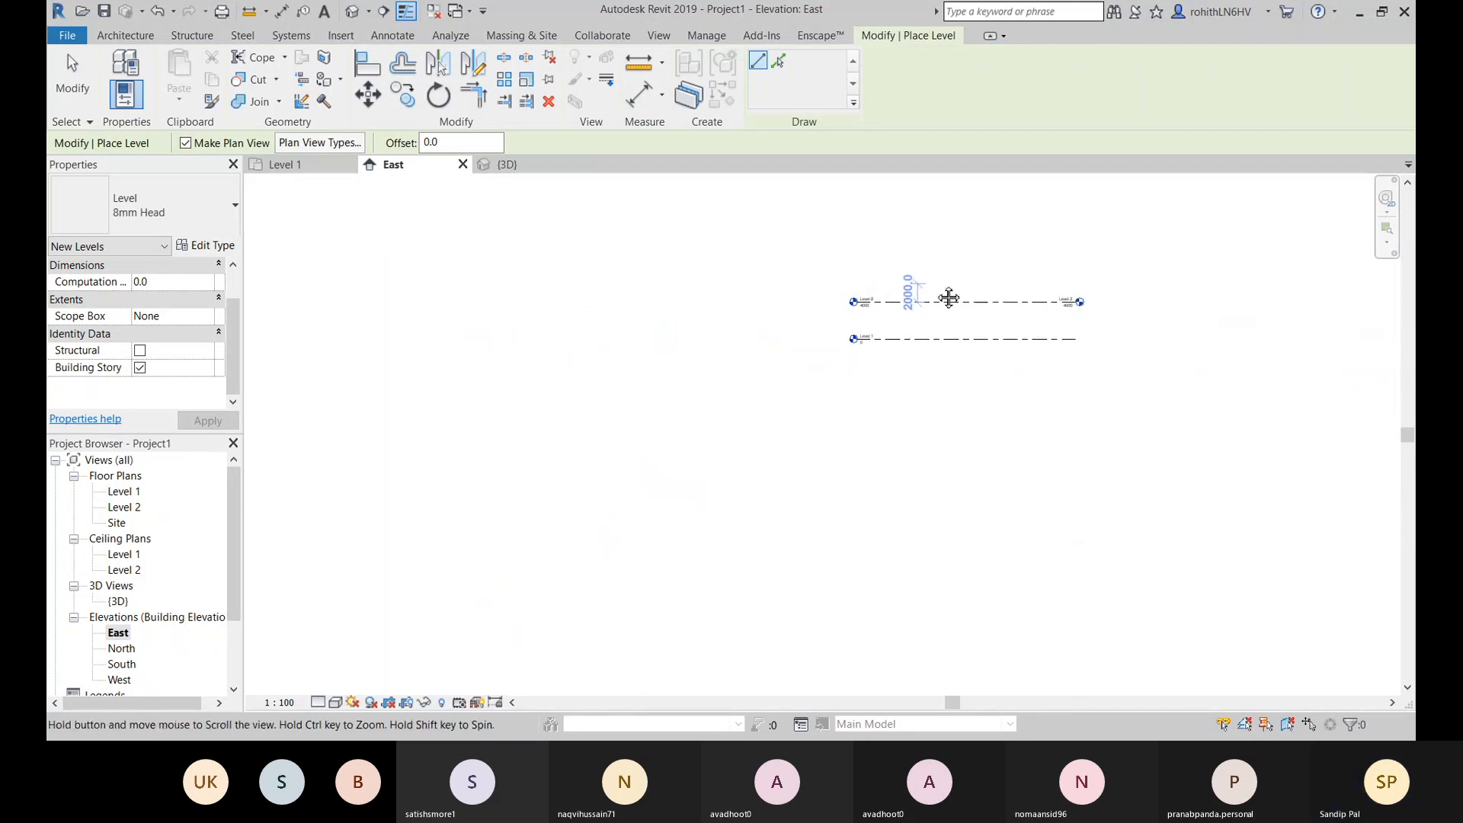
middle_drag(947, 294, 643, 428)
scroll(647, 408, down, 1)
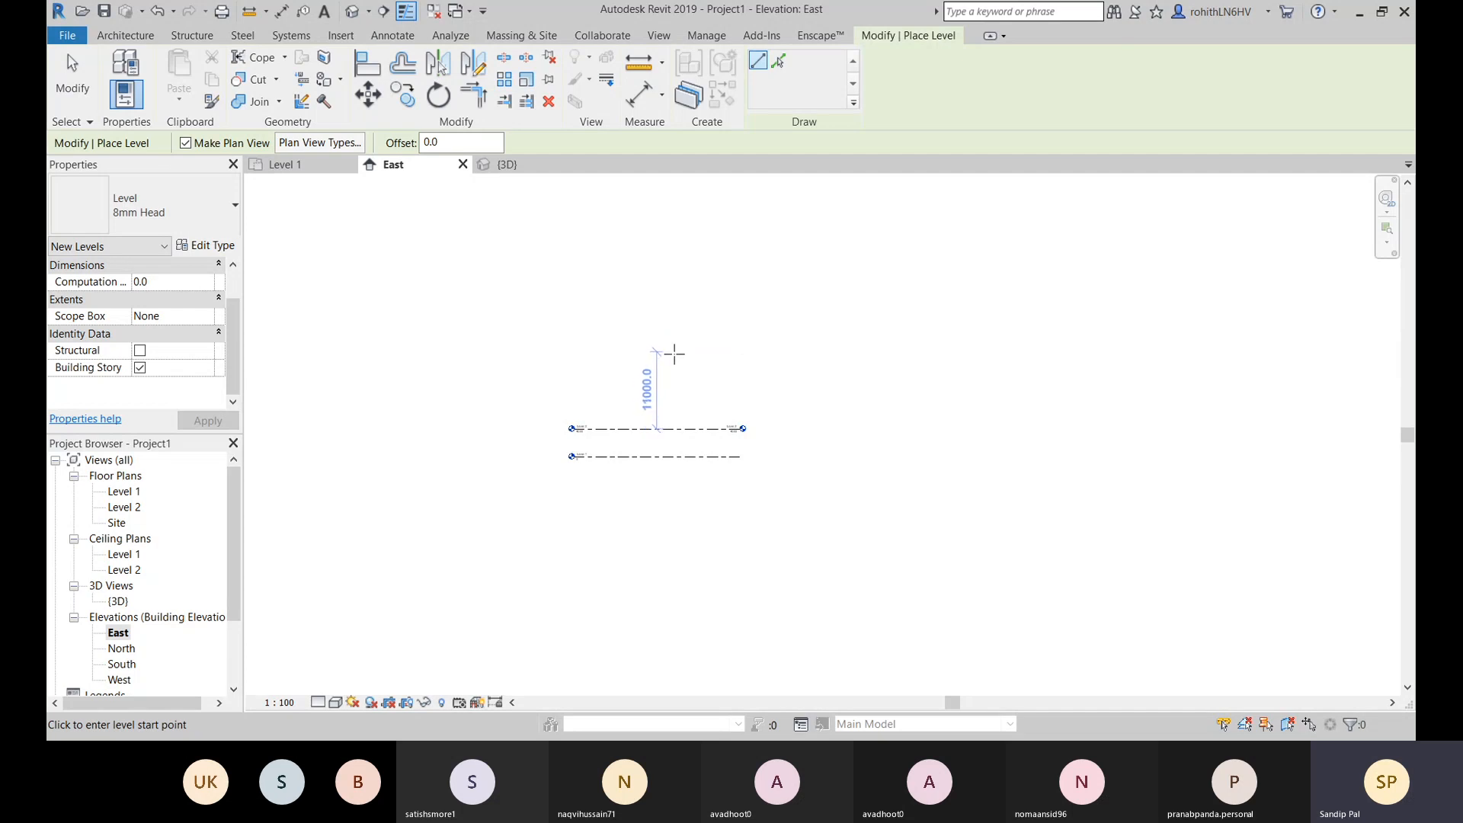
scroll(676, 357, down, 4)
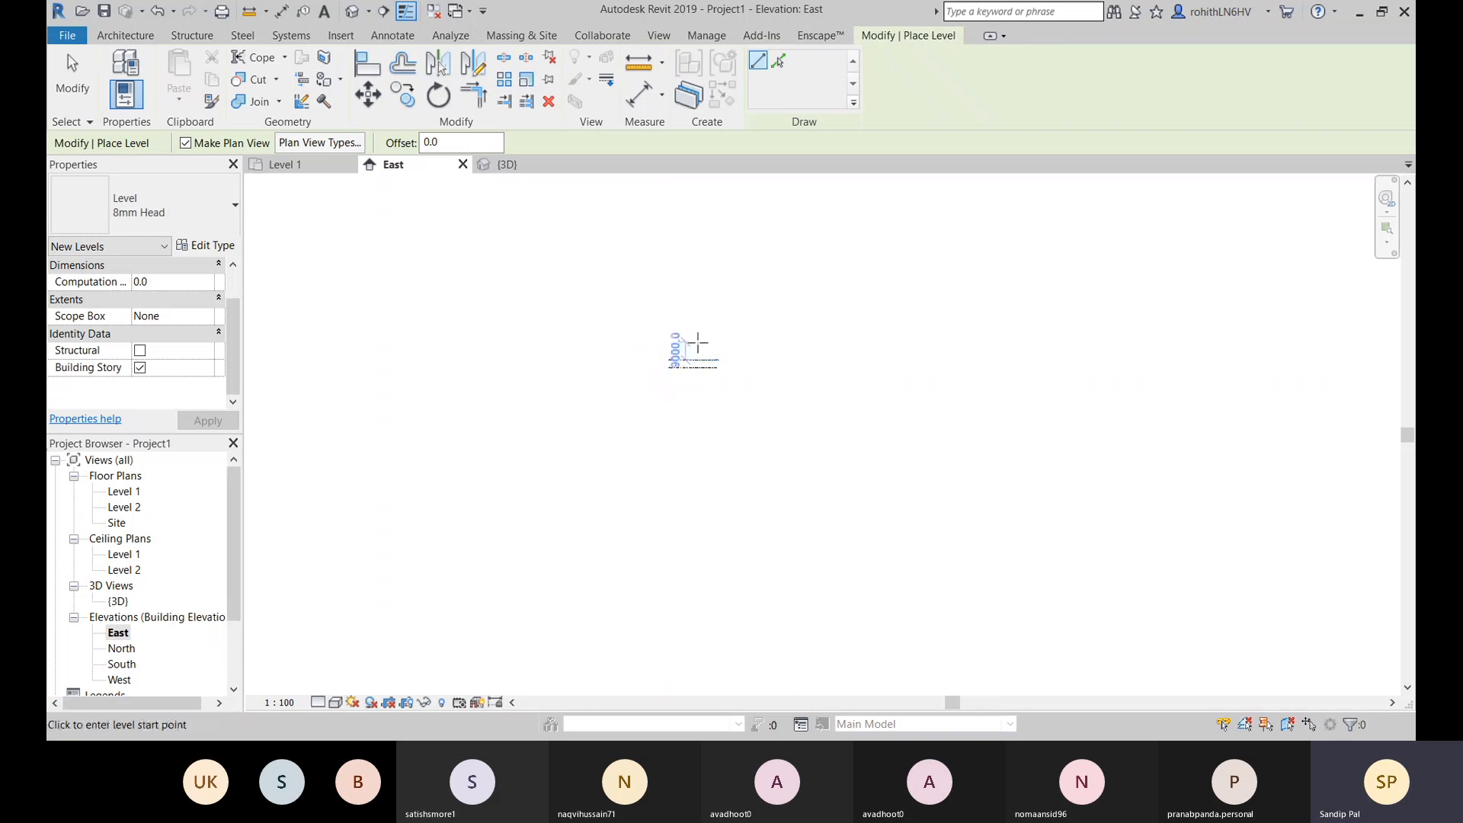
scroll(682, 350, up, 8)
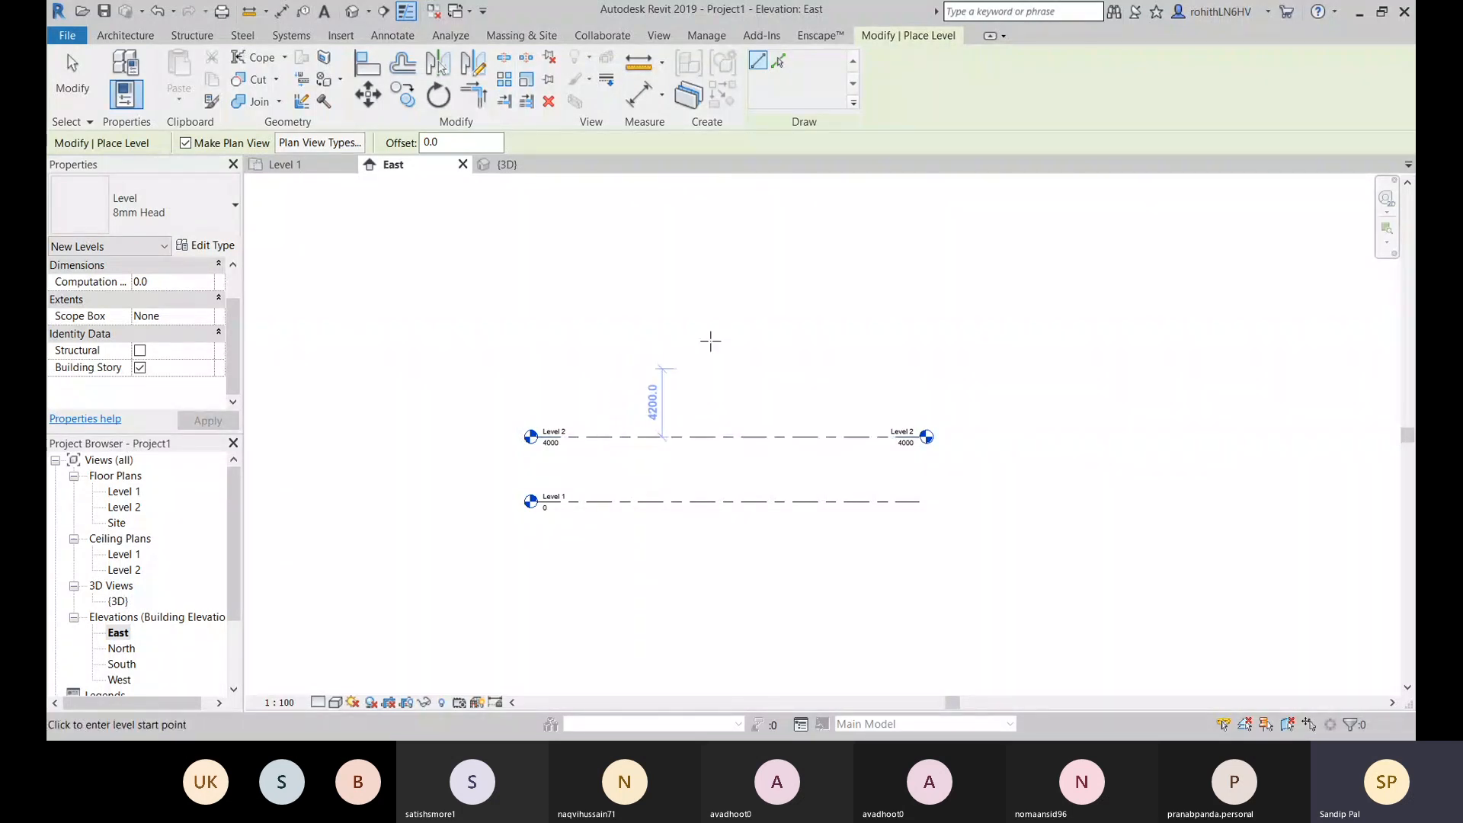
scroll(664, 432, up, 2)
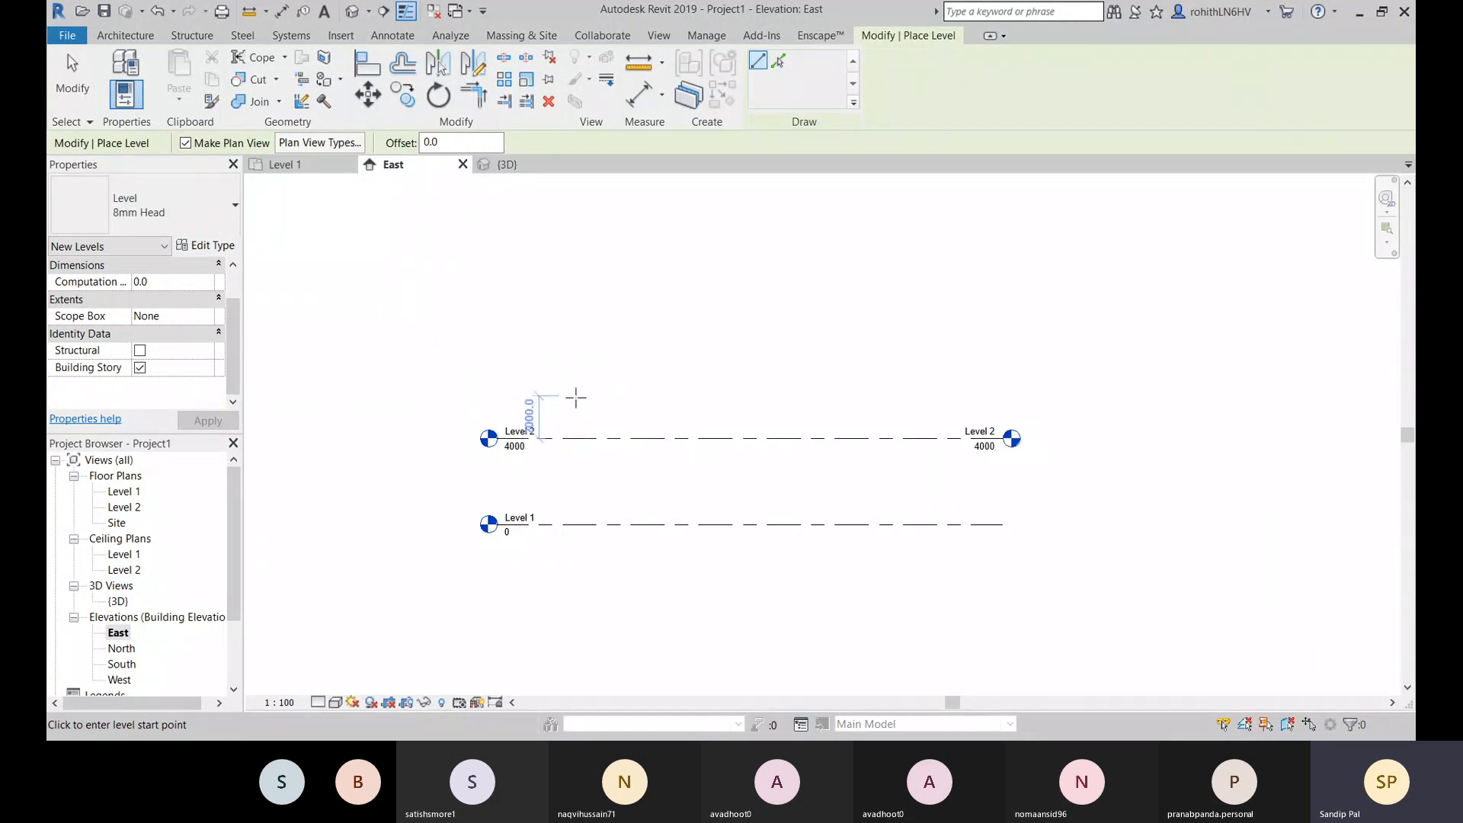
scroll(614, 415, up, 1)
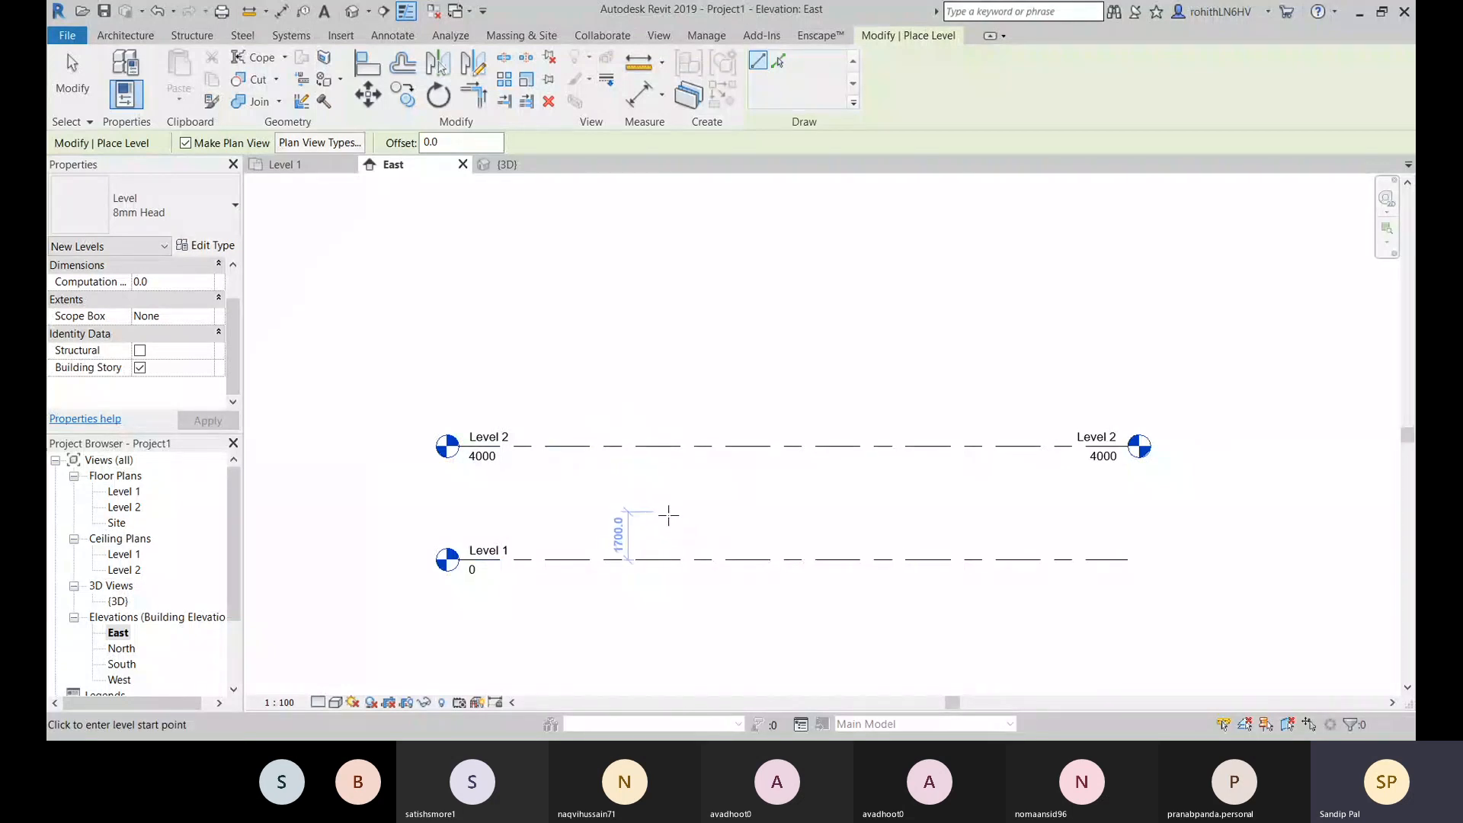
middle_drag(669, 524, 631, 552)
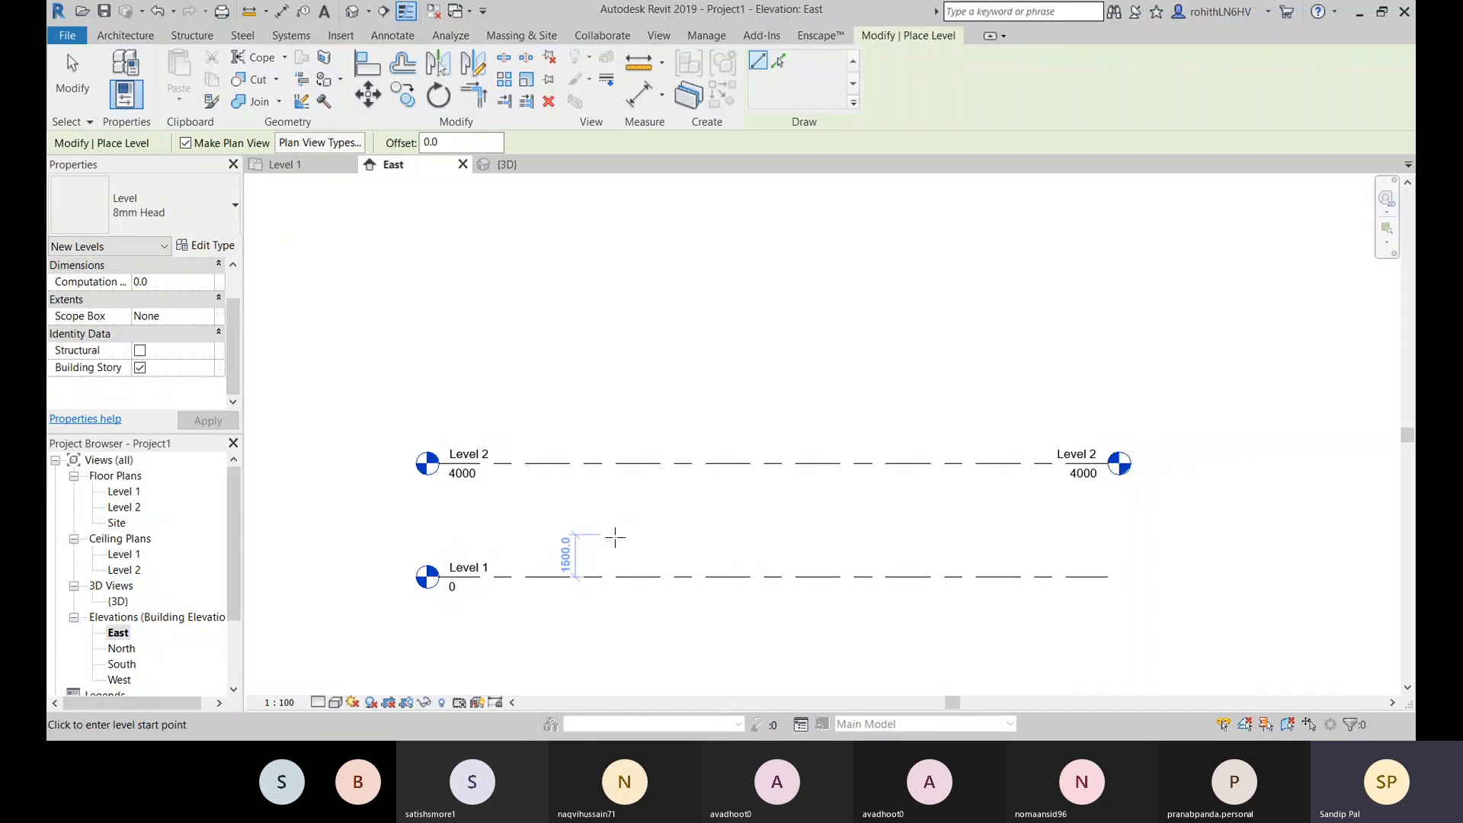
middle_drag(610, 558, 515, 549)
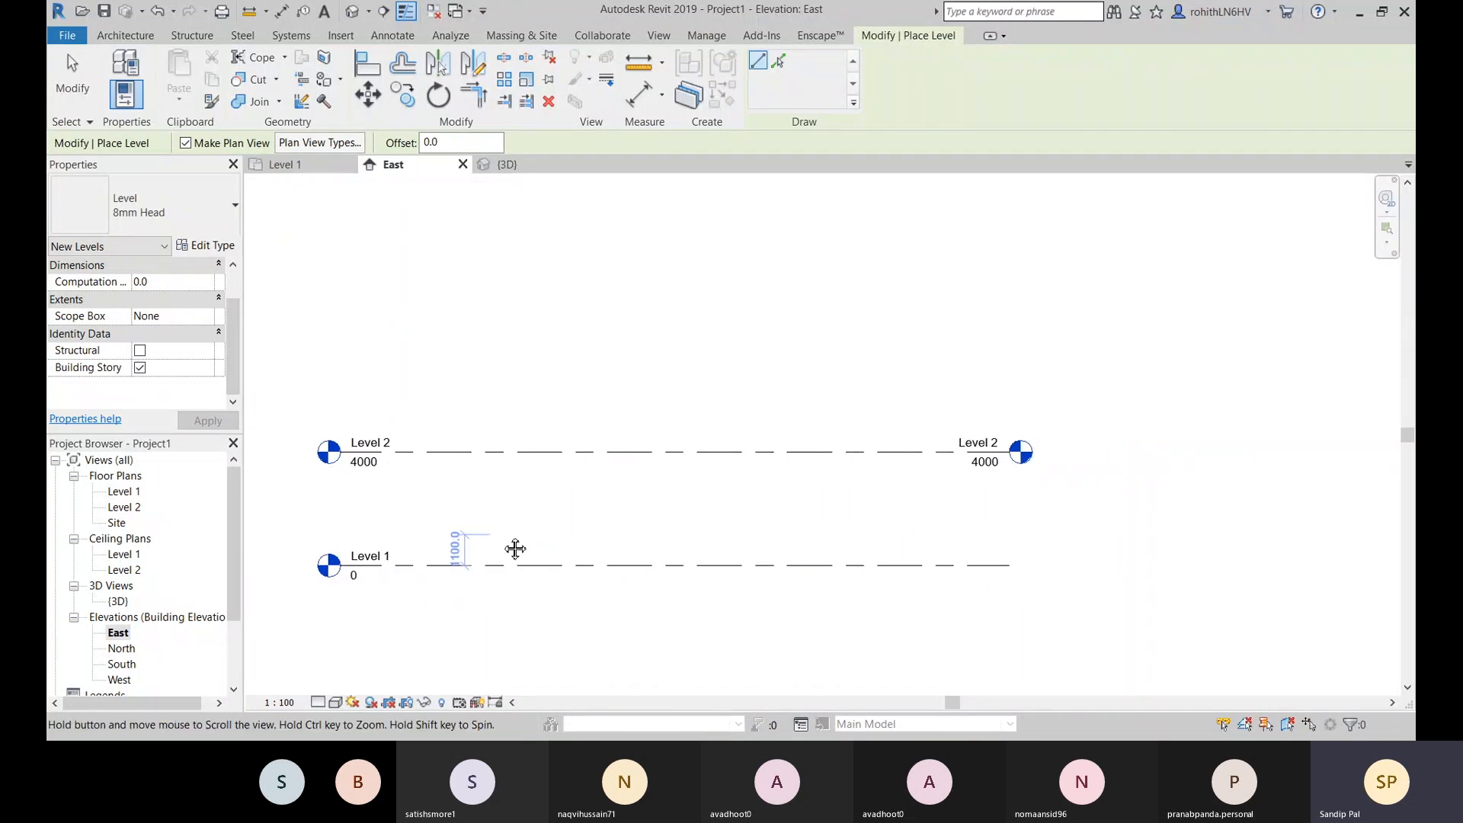
middle_drag(542, 392, 585, 418)
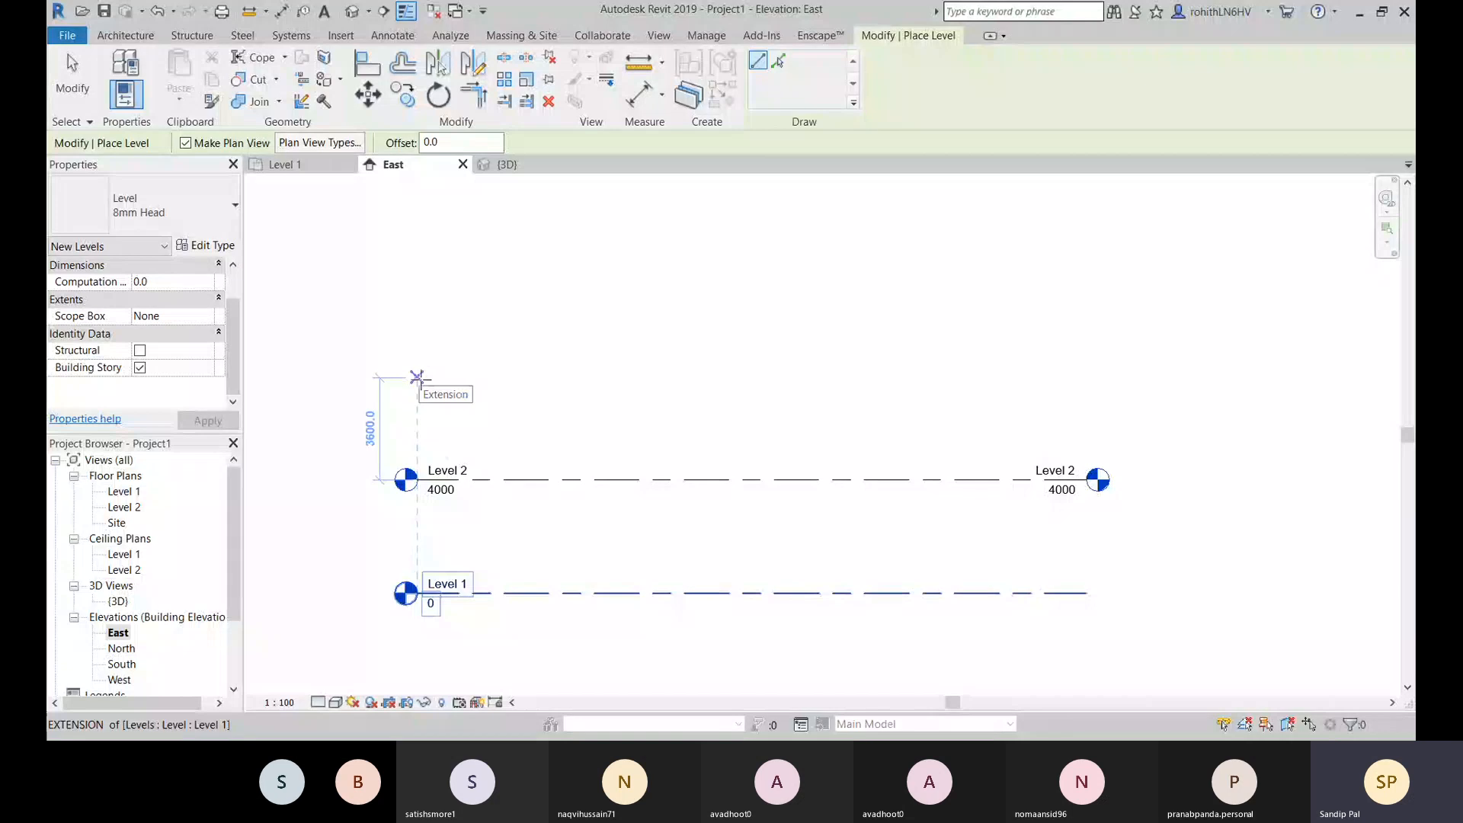
Step: Draw a level 3600 mm above Level 2, aligning both of its ends with those of Level 1
click(416, 377)
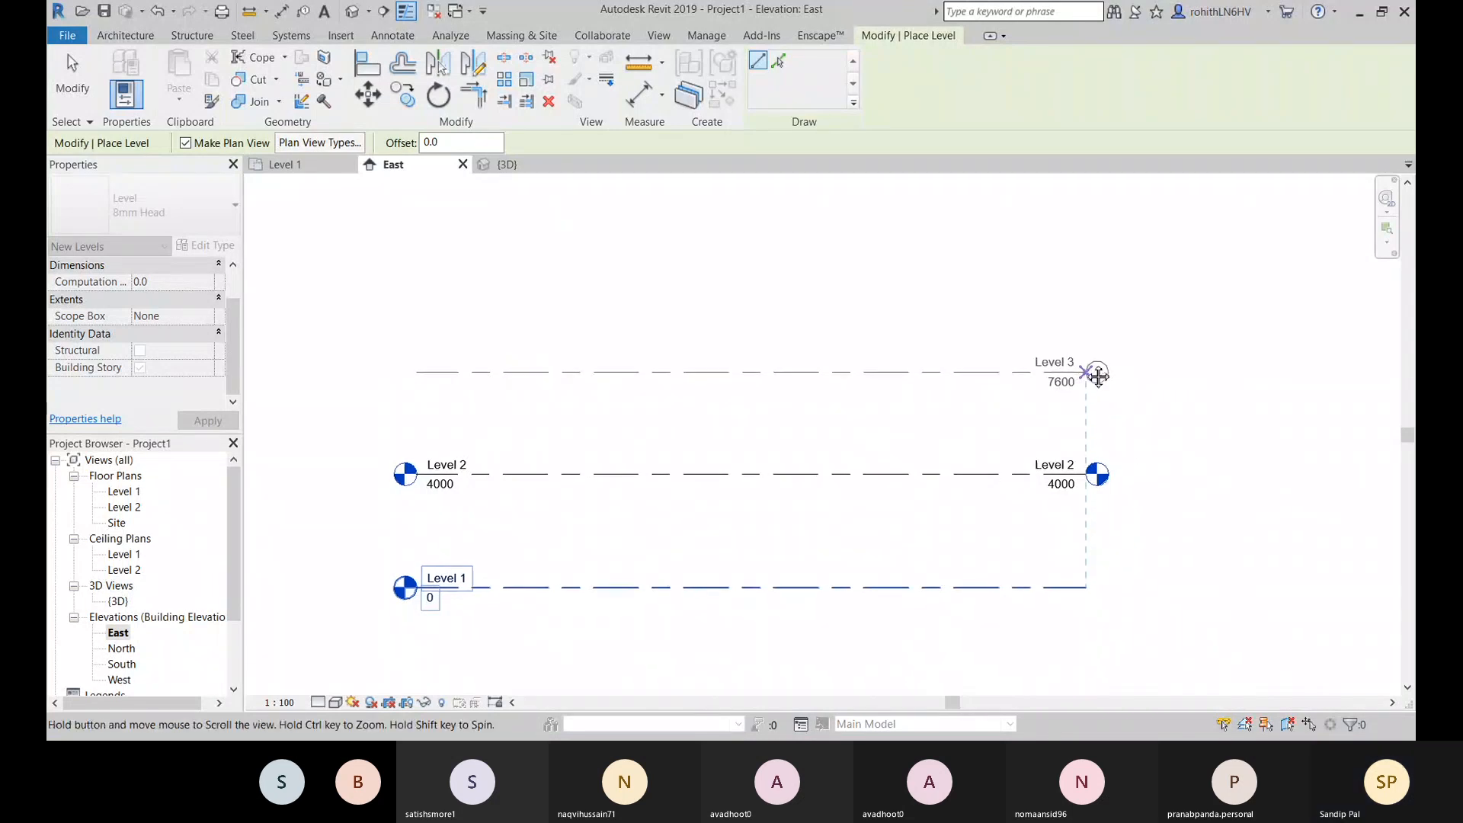
middle_drag(1087, 377, 1082, 343)
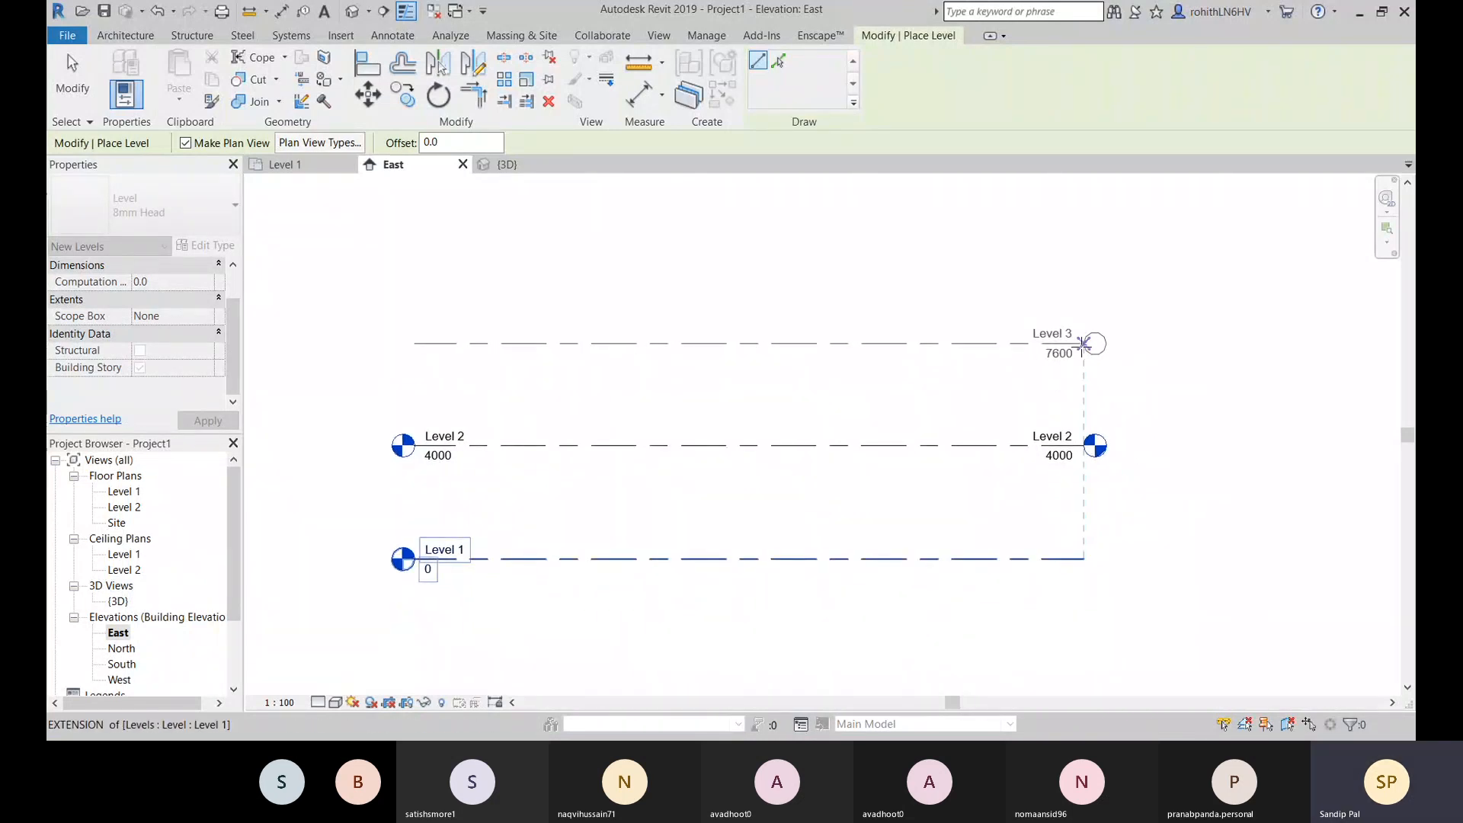
click(1083, 343)
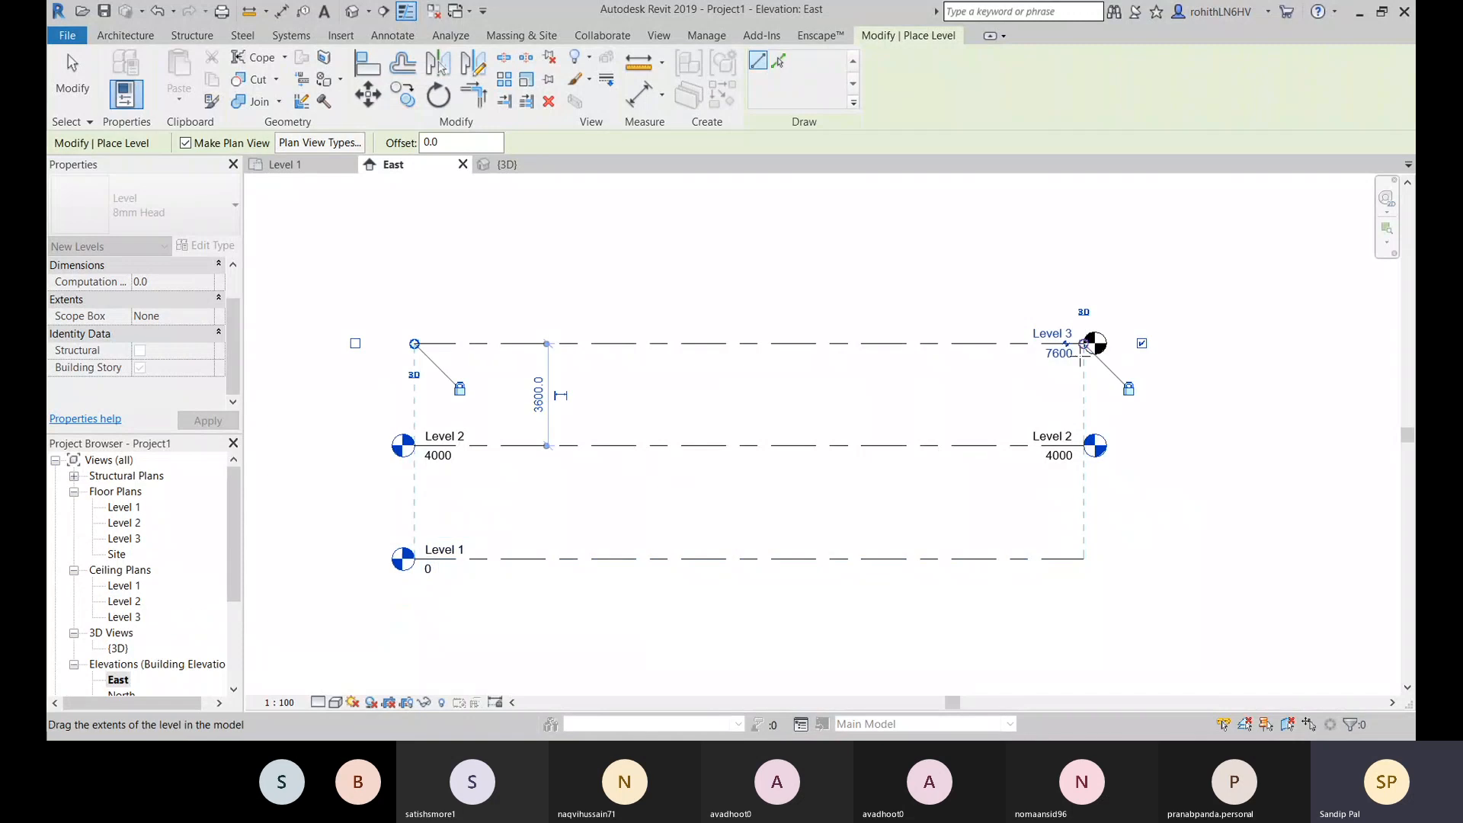
Step: Set the offset for new levels to 3000 mm
middle_drag(684, 359, 671, 420)
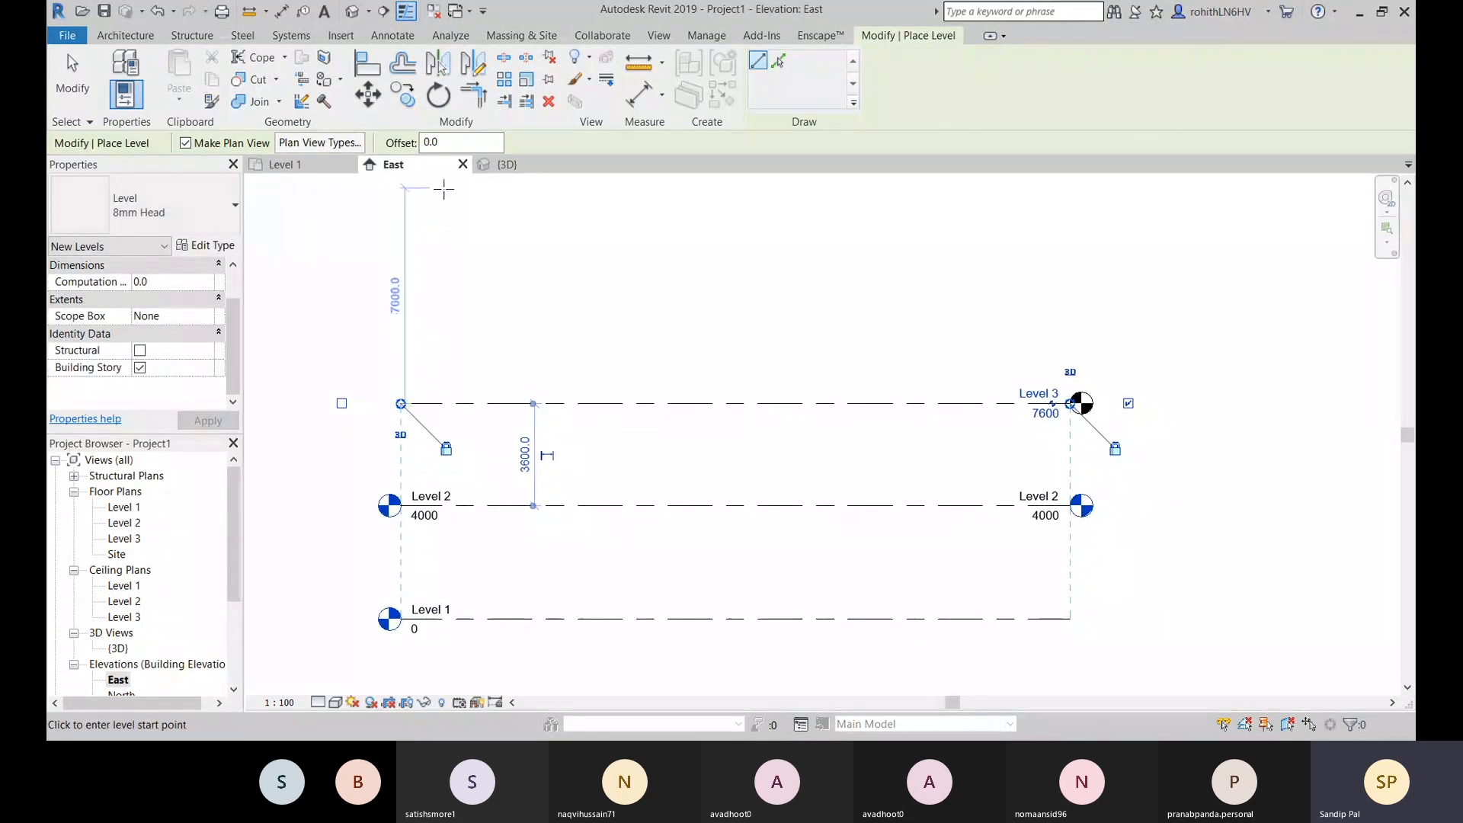
click(446, 143)
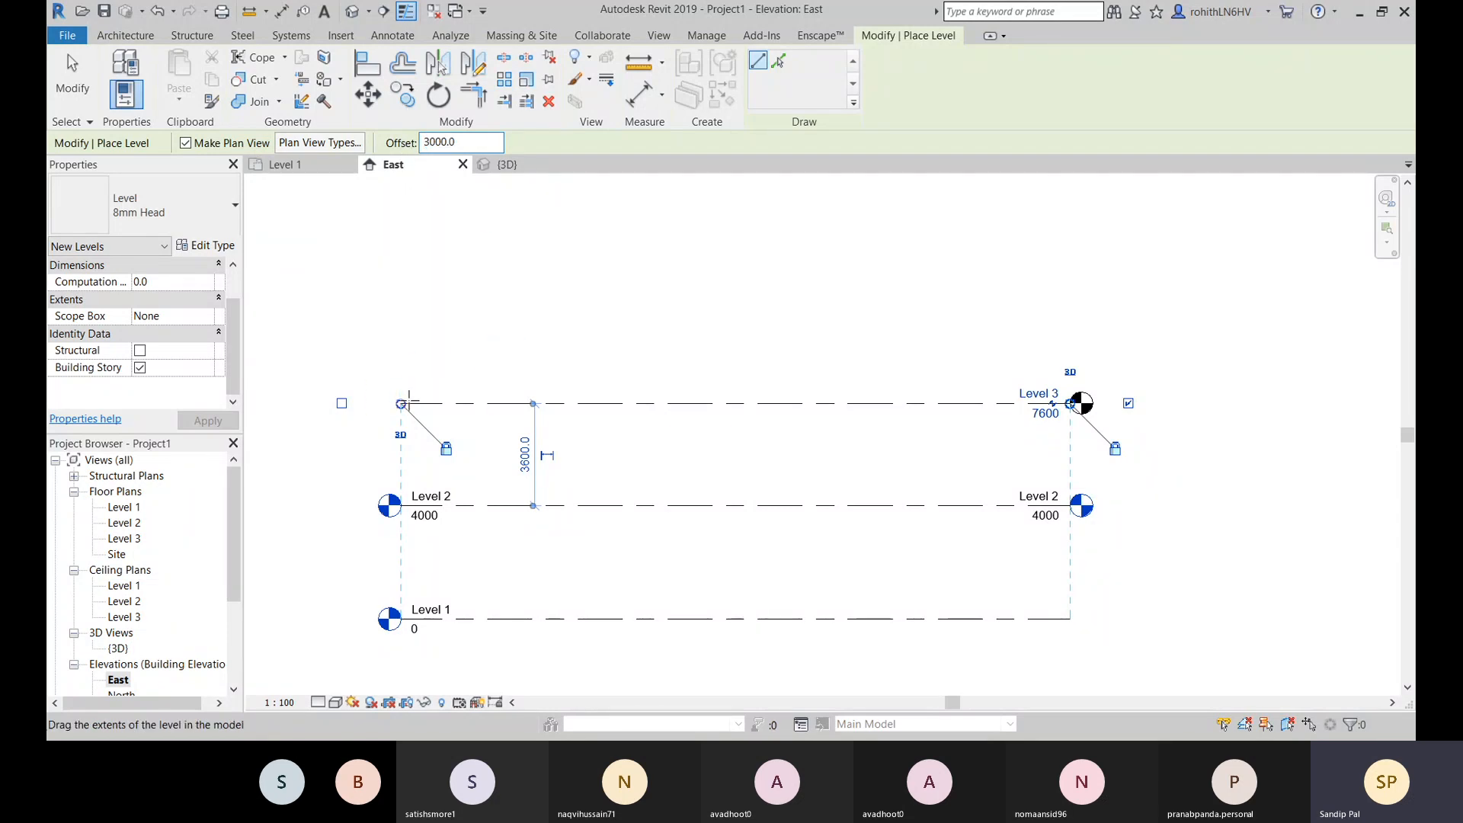
scroll(401, 403, down, 2)
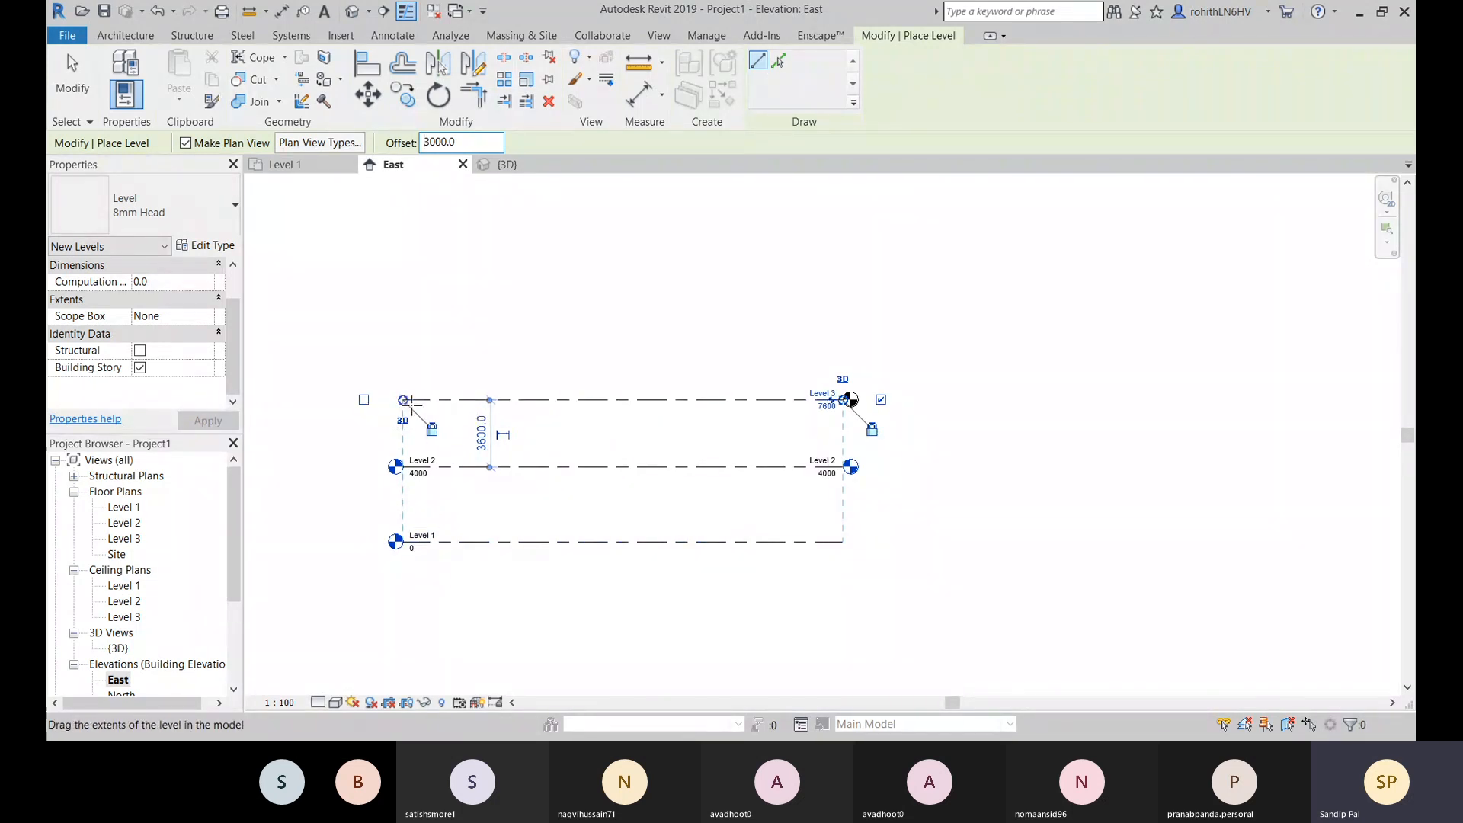
key(Escape)
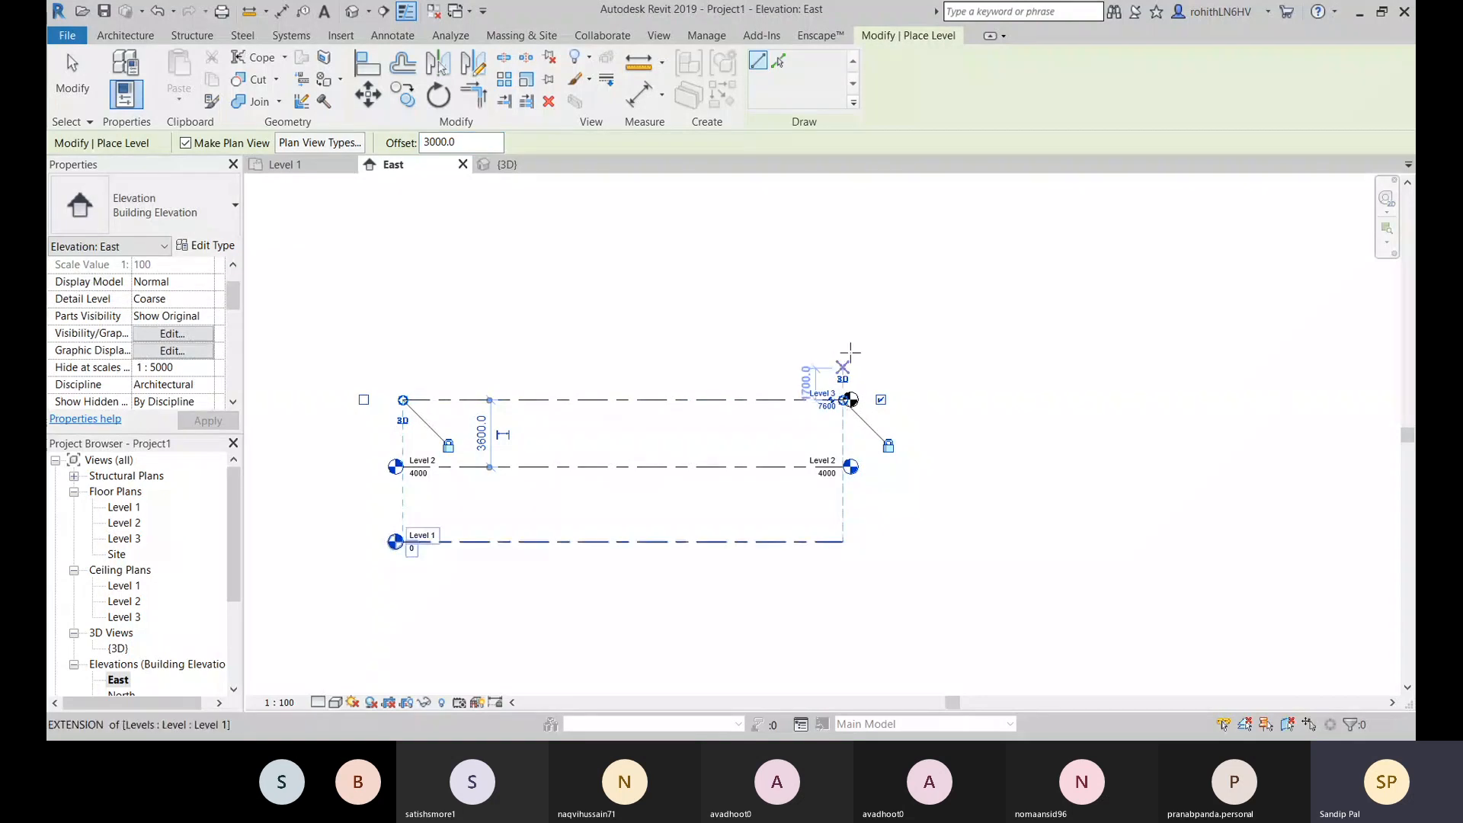
scroll(480, 324, down, 3)
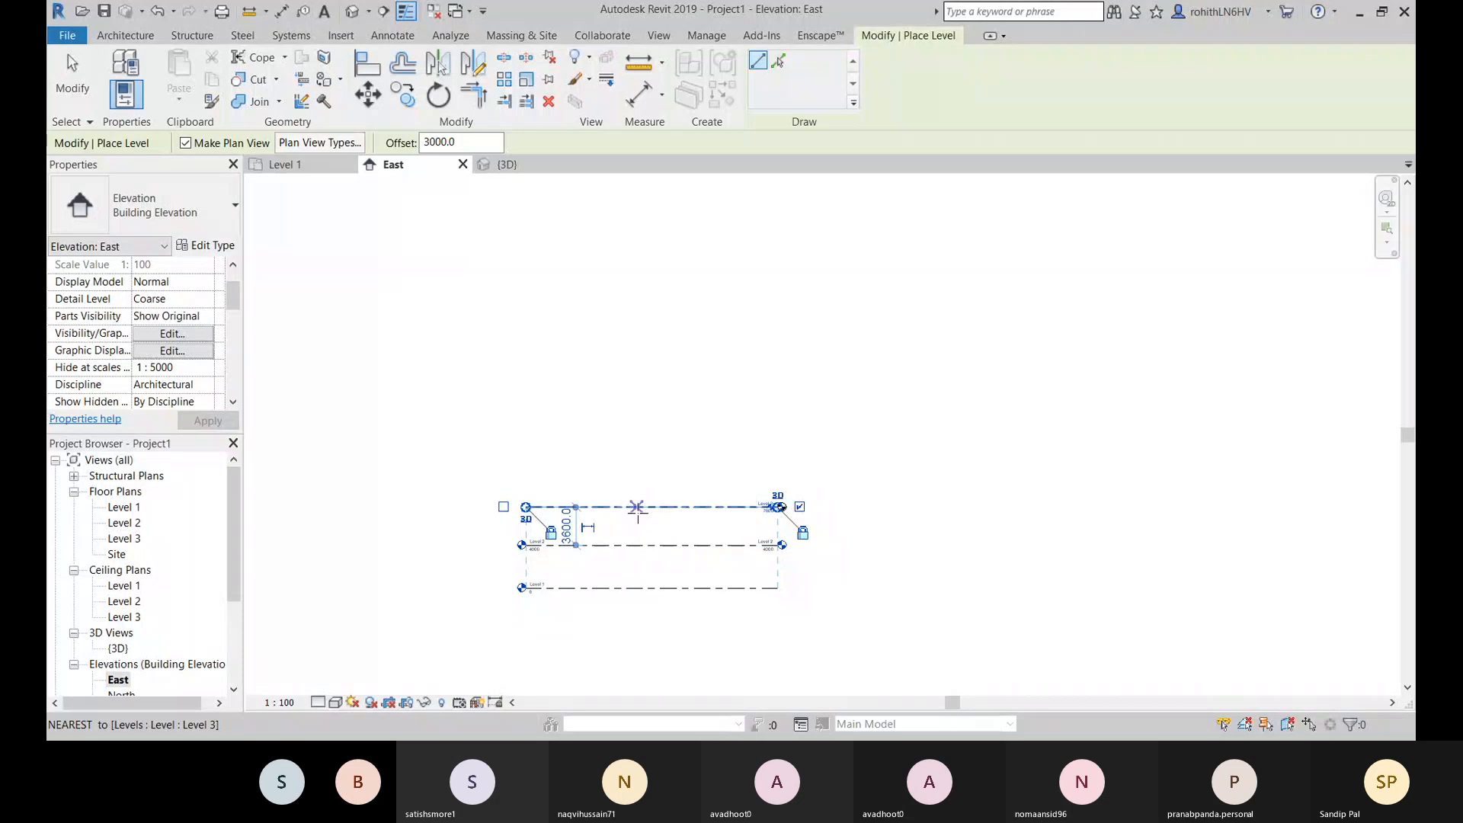
scroll(544, 585, up, 4)
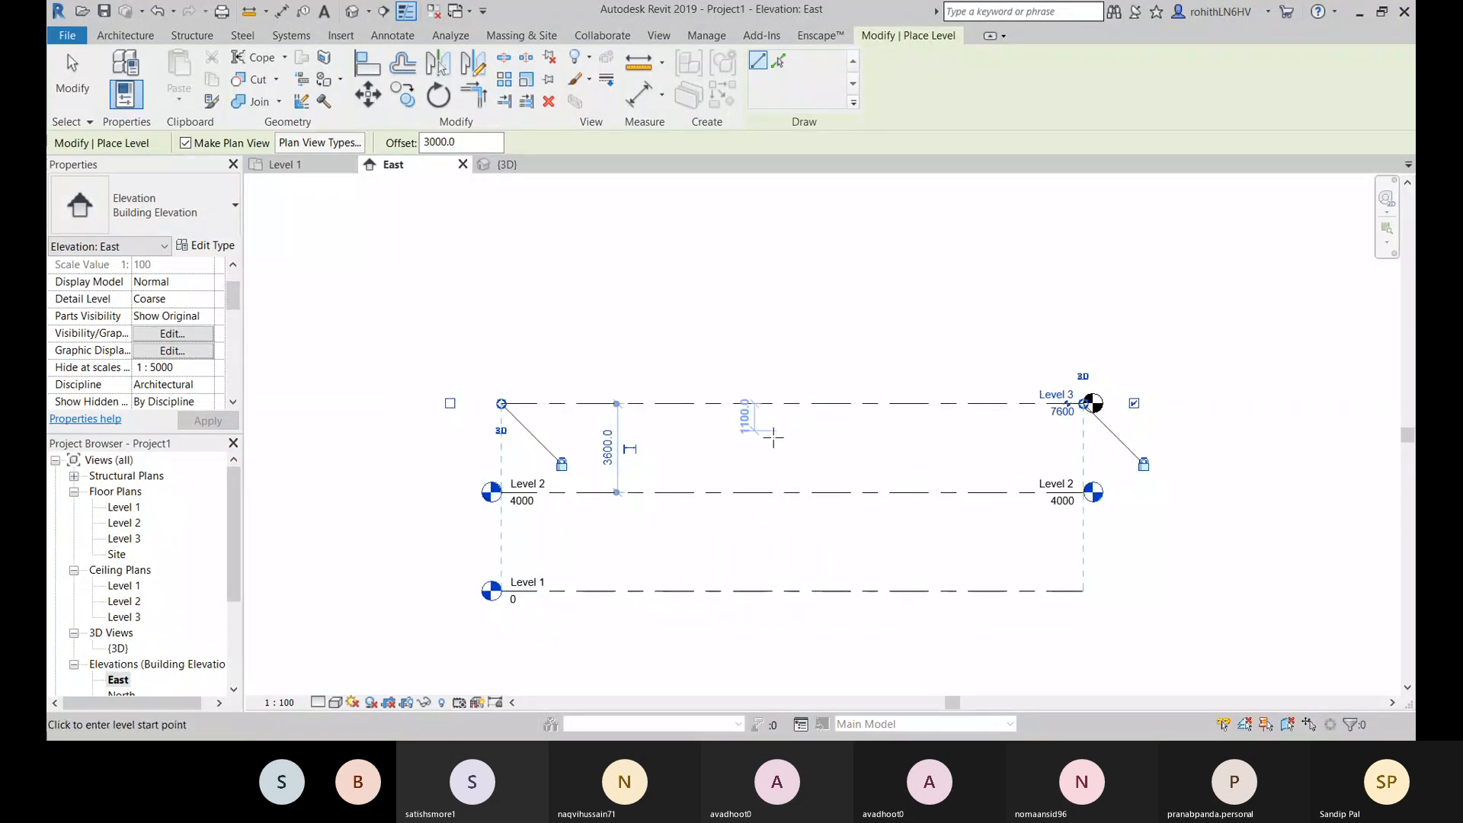
middle_drag(773, 461, 736, 513)
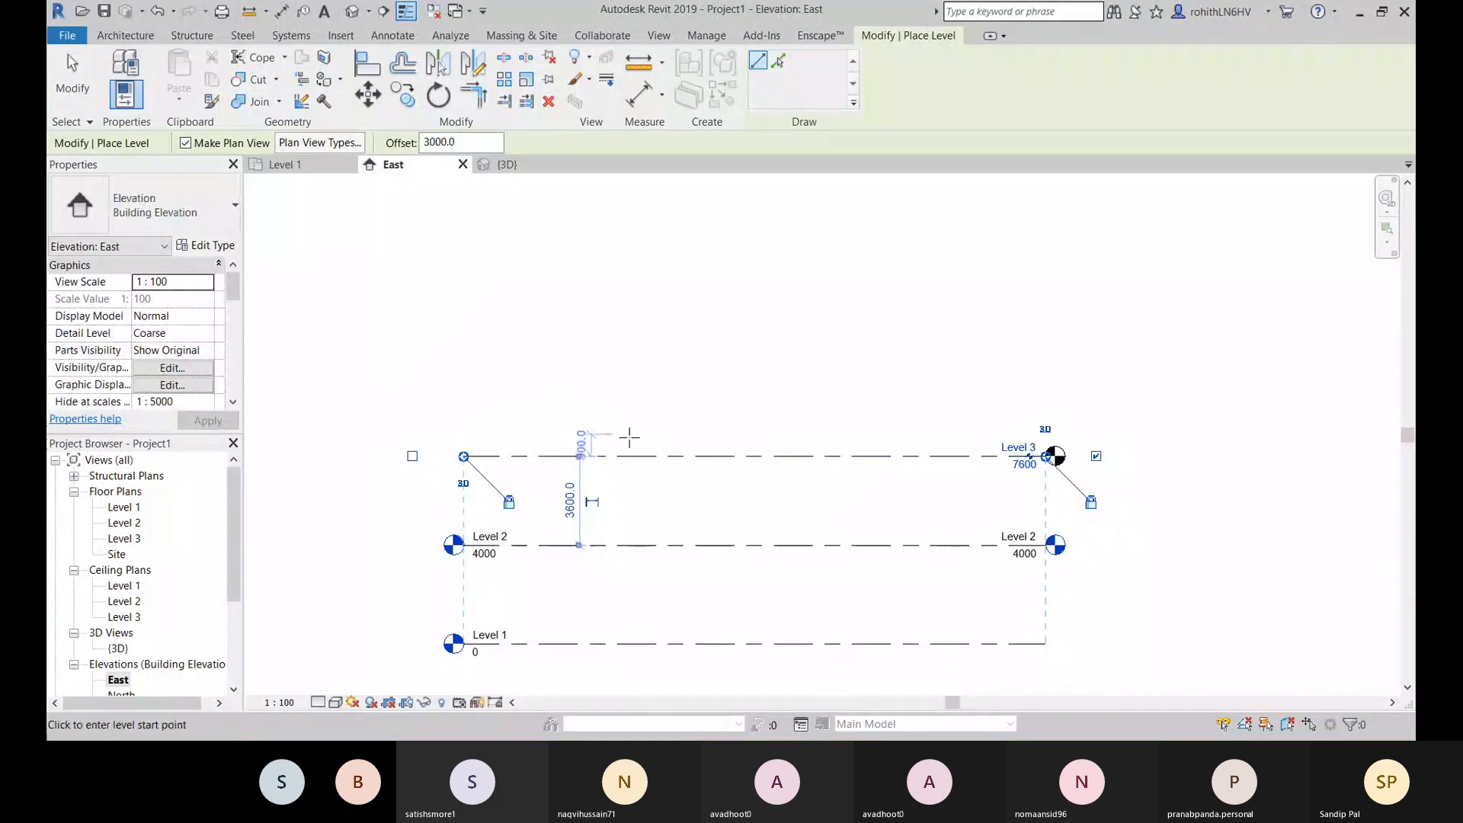
scroll(618, 499, down, 1)
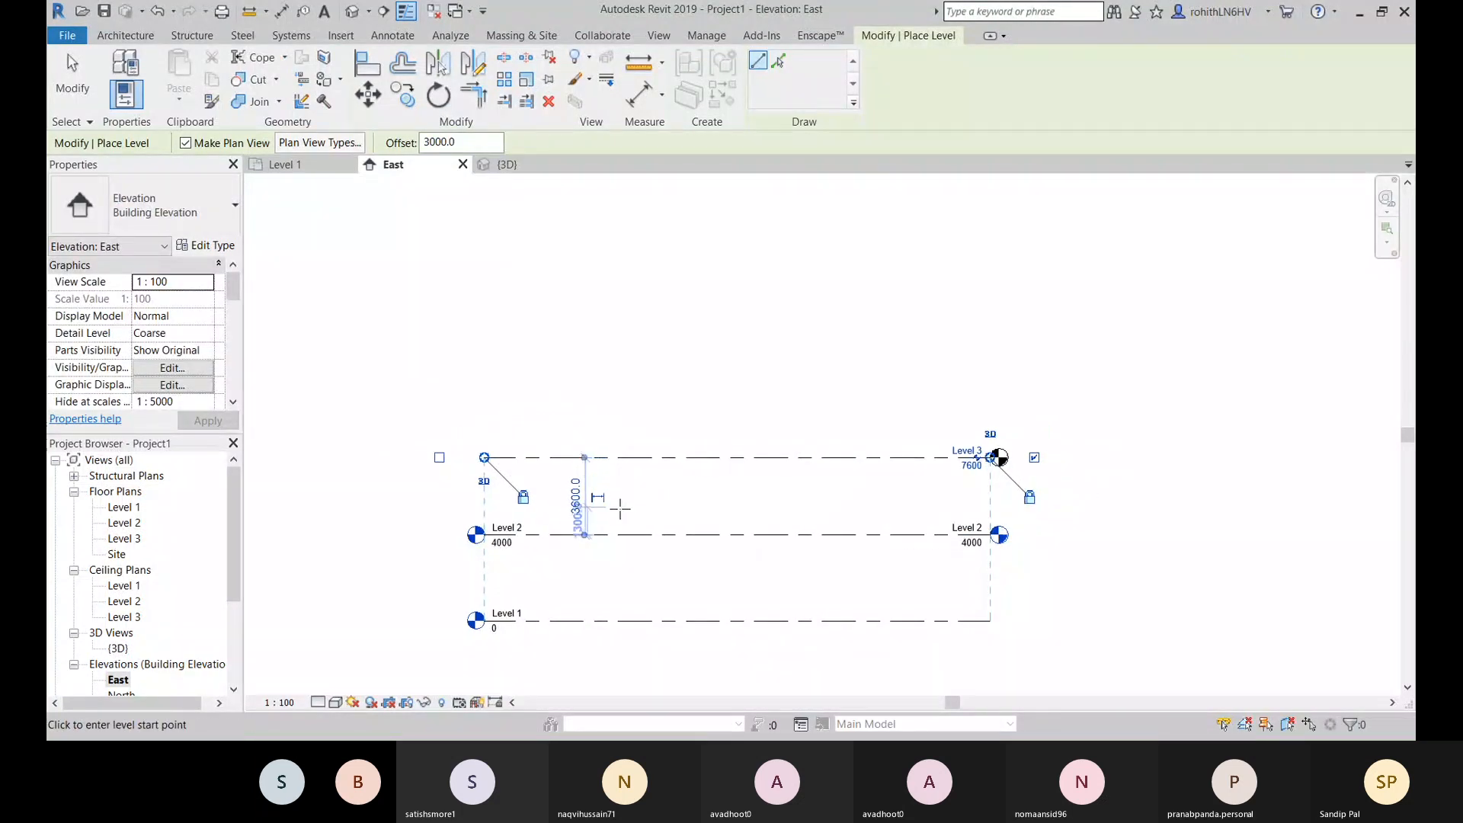
middle_drag(621, 509, 630, 496)
mouse_move(495, 445)
mouse_down()
mouse_move(591, 445)
mouse_move(495, 445)
mouse_up()
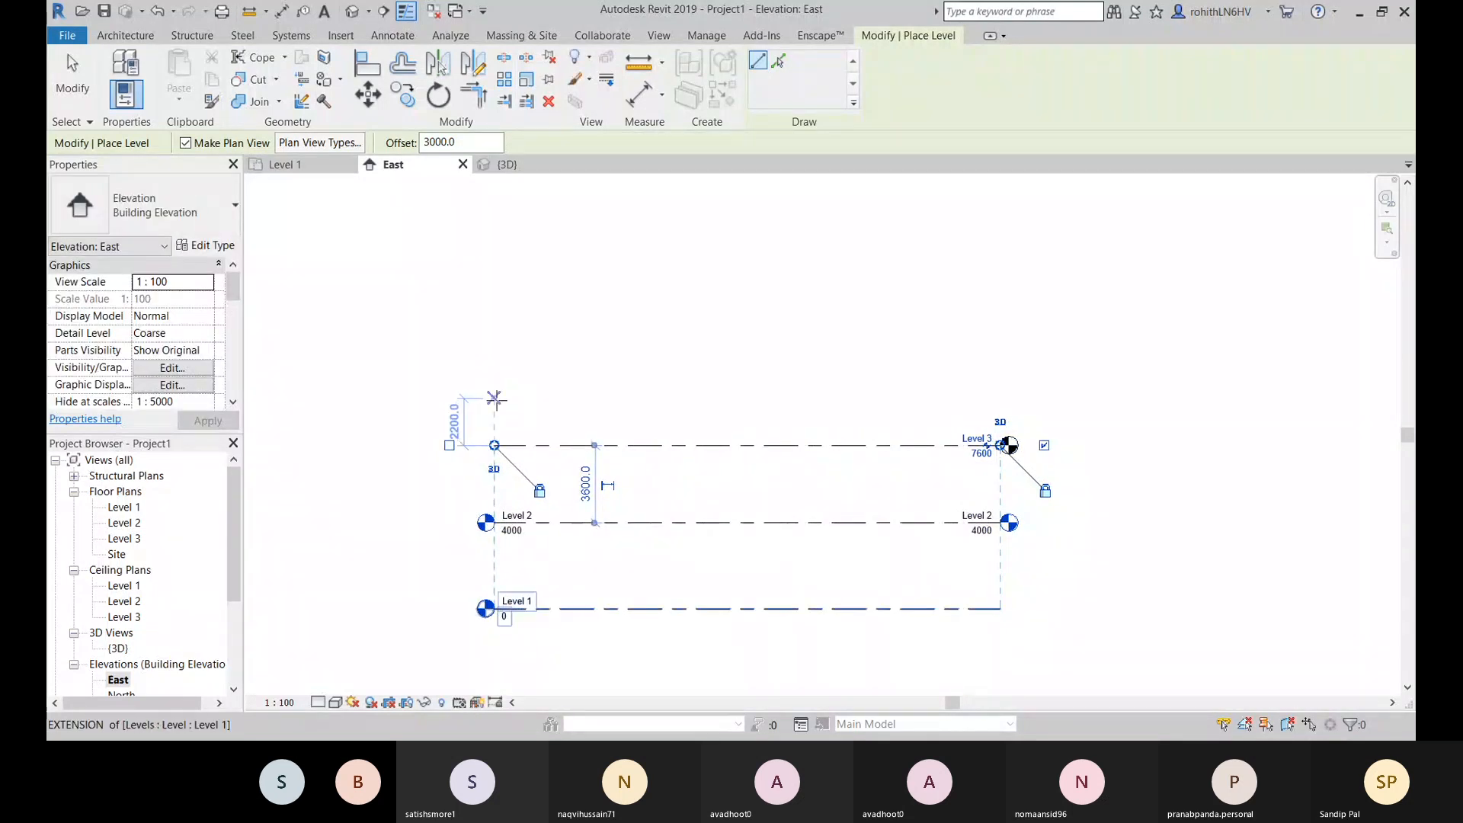
Step: Draw a level 3000 mm above Level 3 by tracing along Level 3 with the offset applied
click(495, 397)
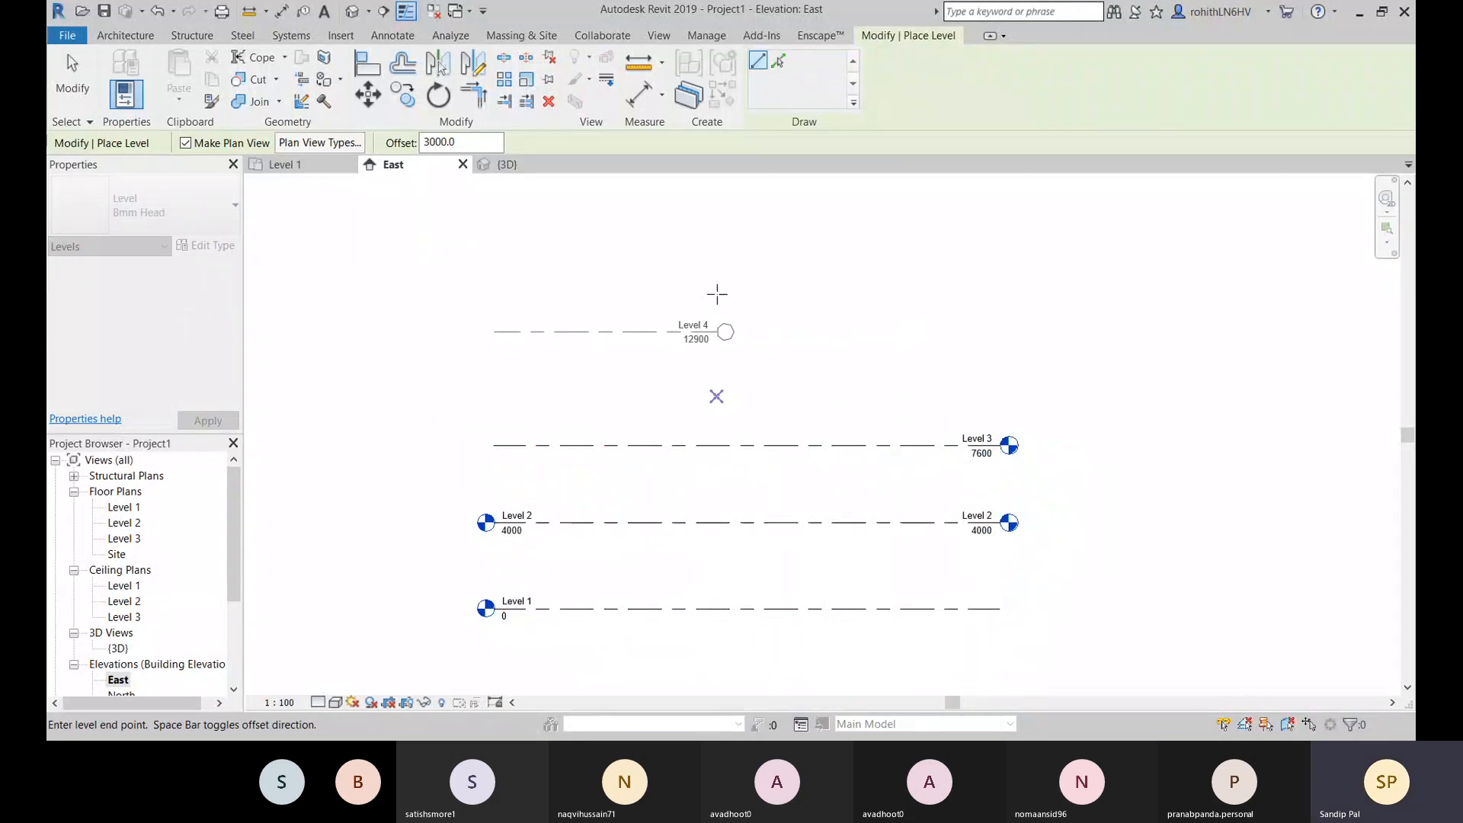
key(Escape)
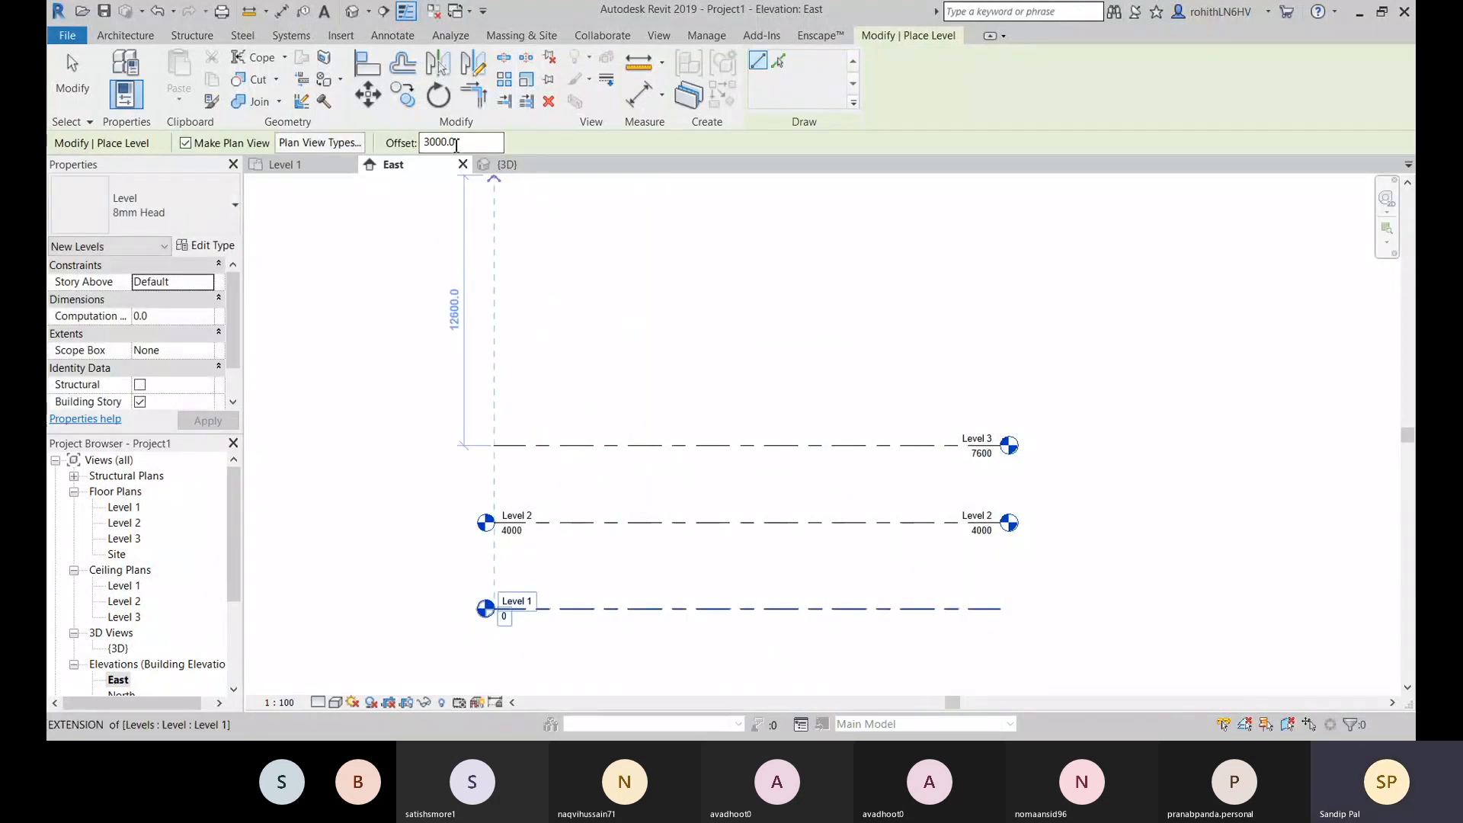
click(467, 445)
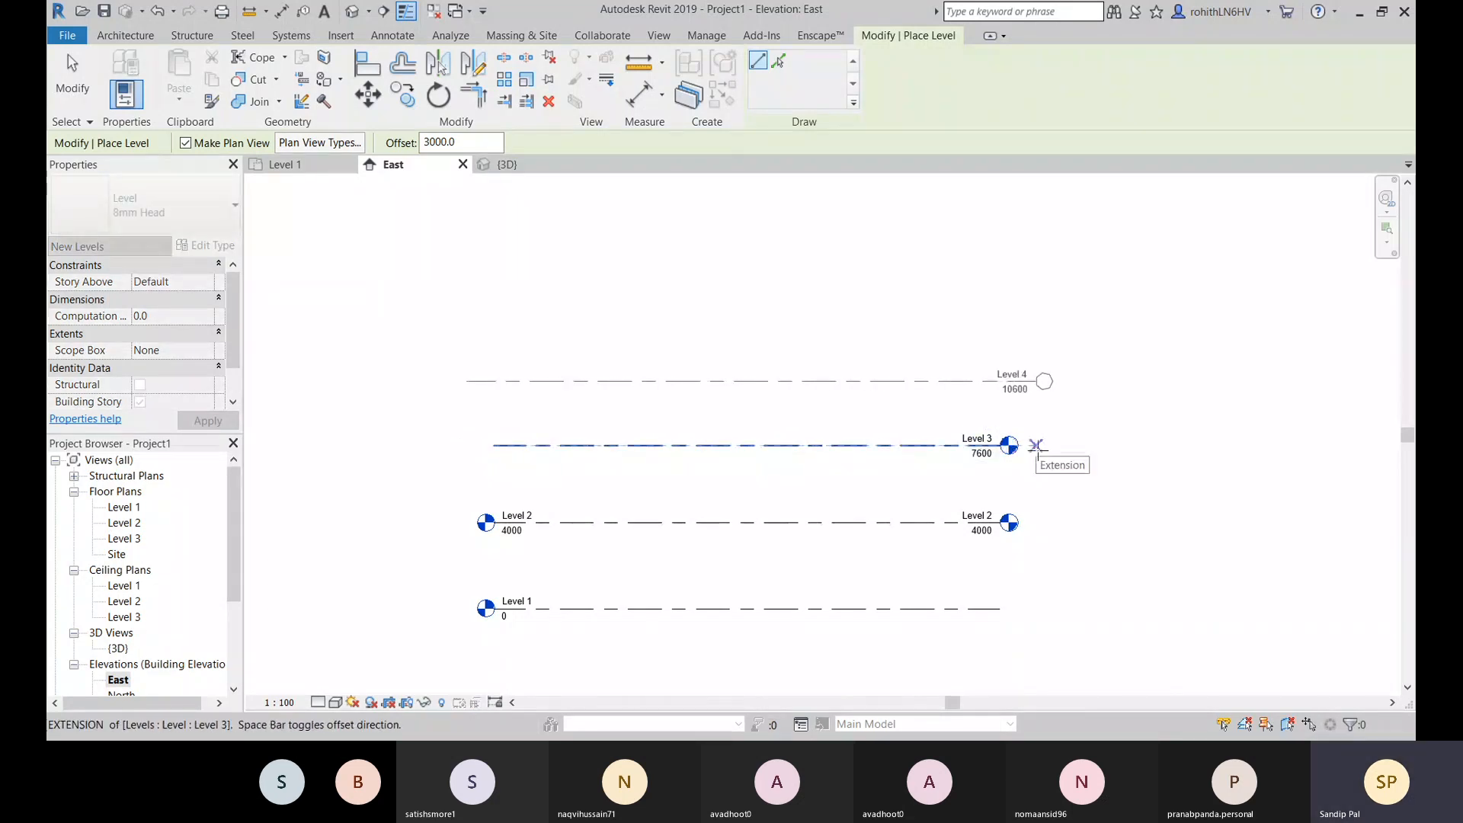
click(1004, 444)
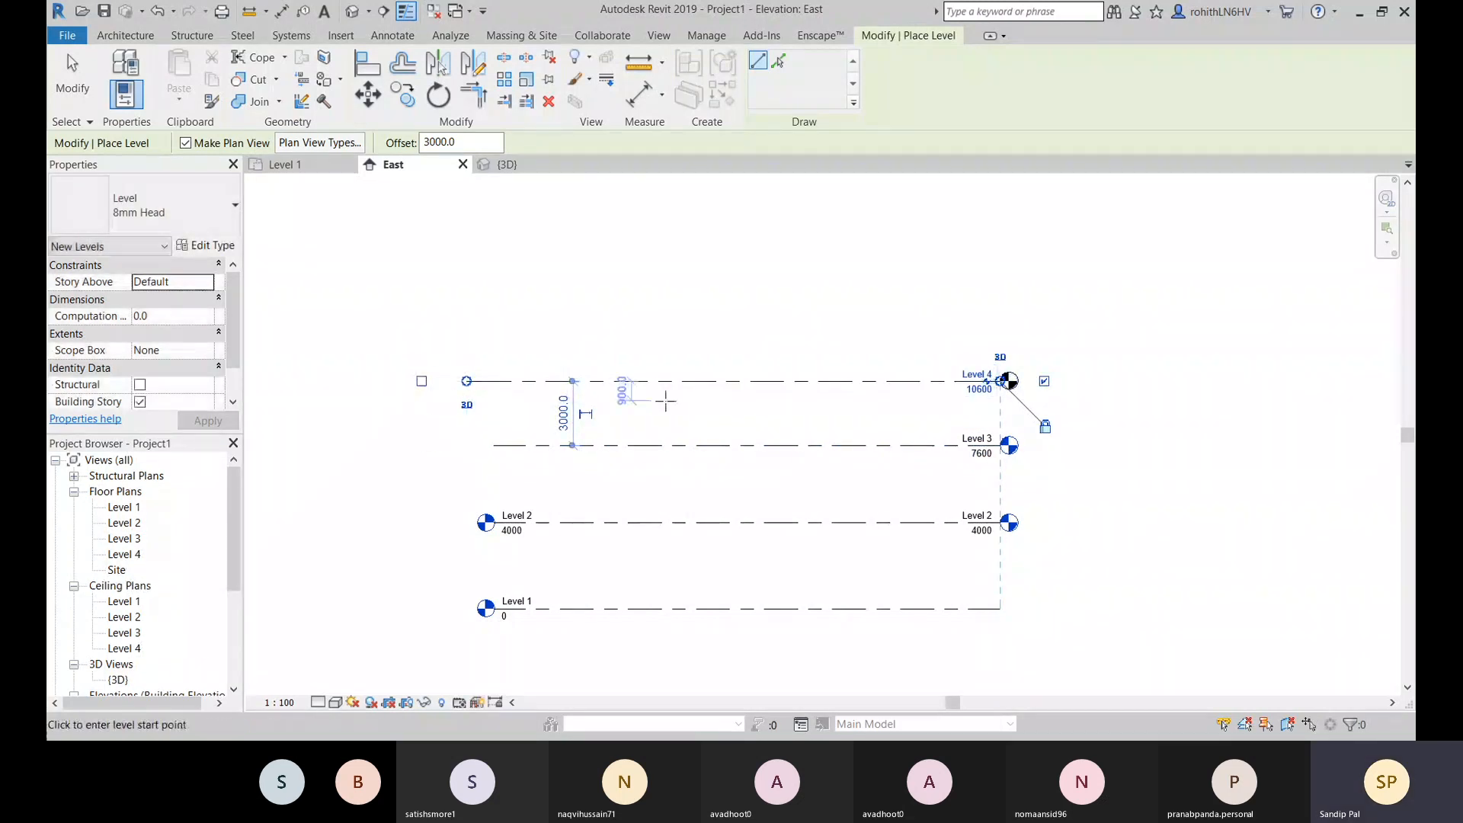
Step: Add two more levels above Level 4 with Pick Lines, each offset 3000 mm from the one below
middle_drag(944, 419, 905, 418)
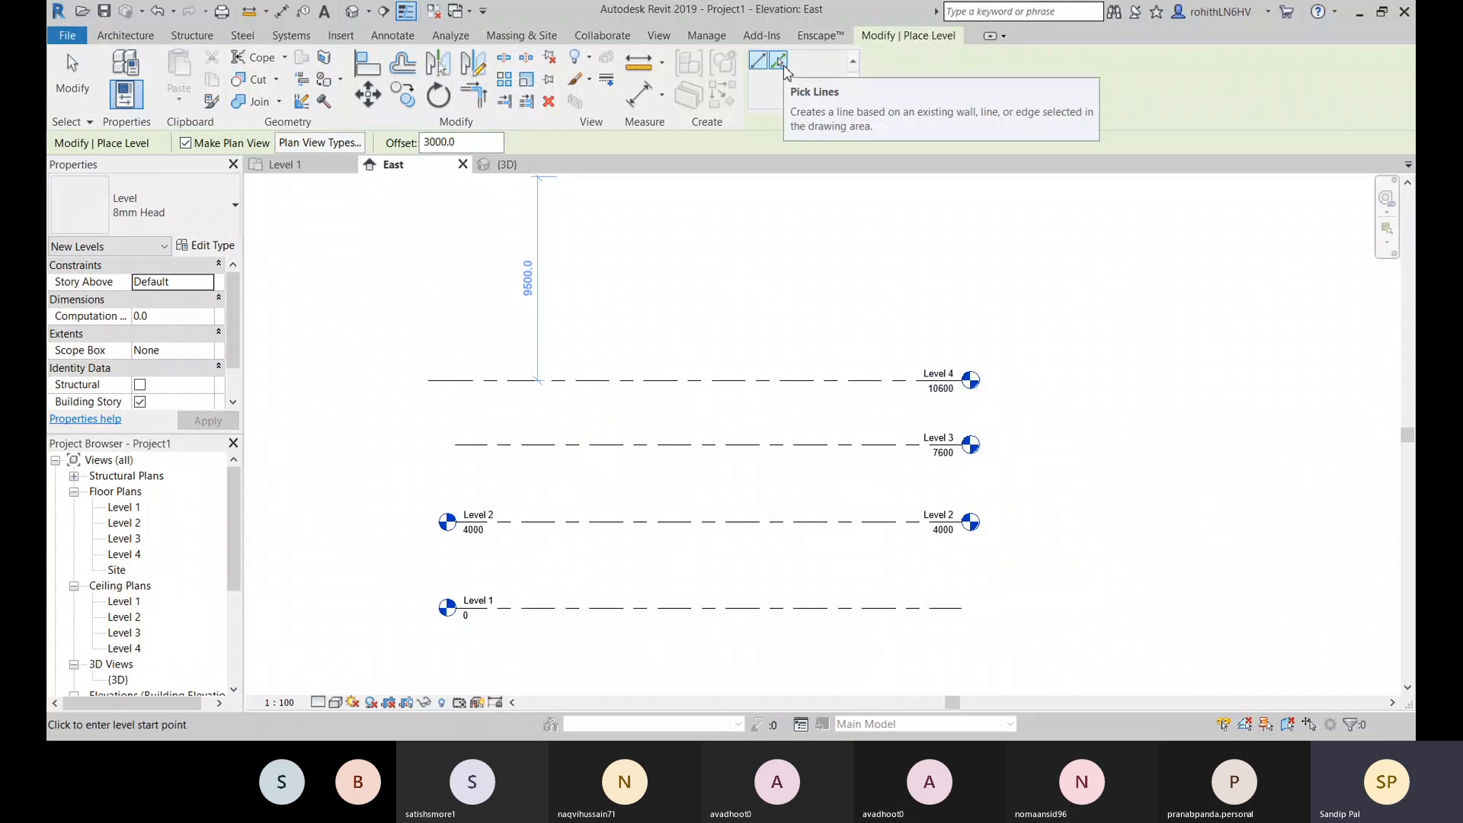
click(782, 66)
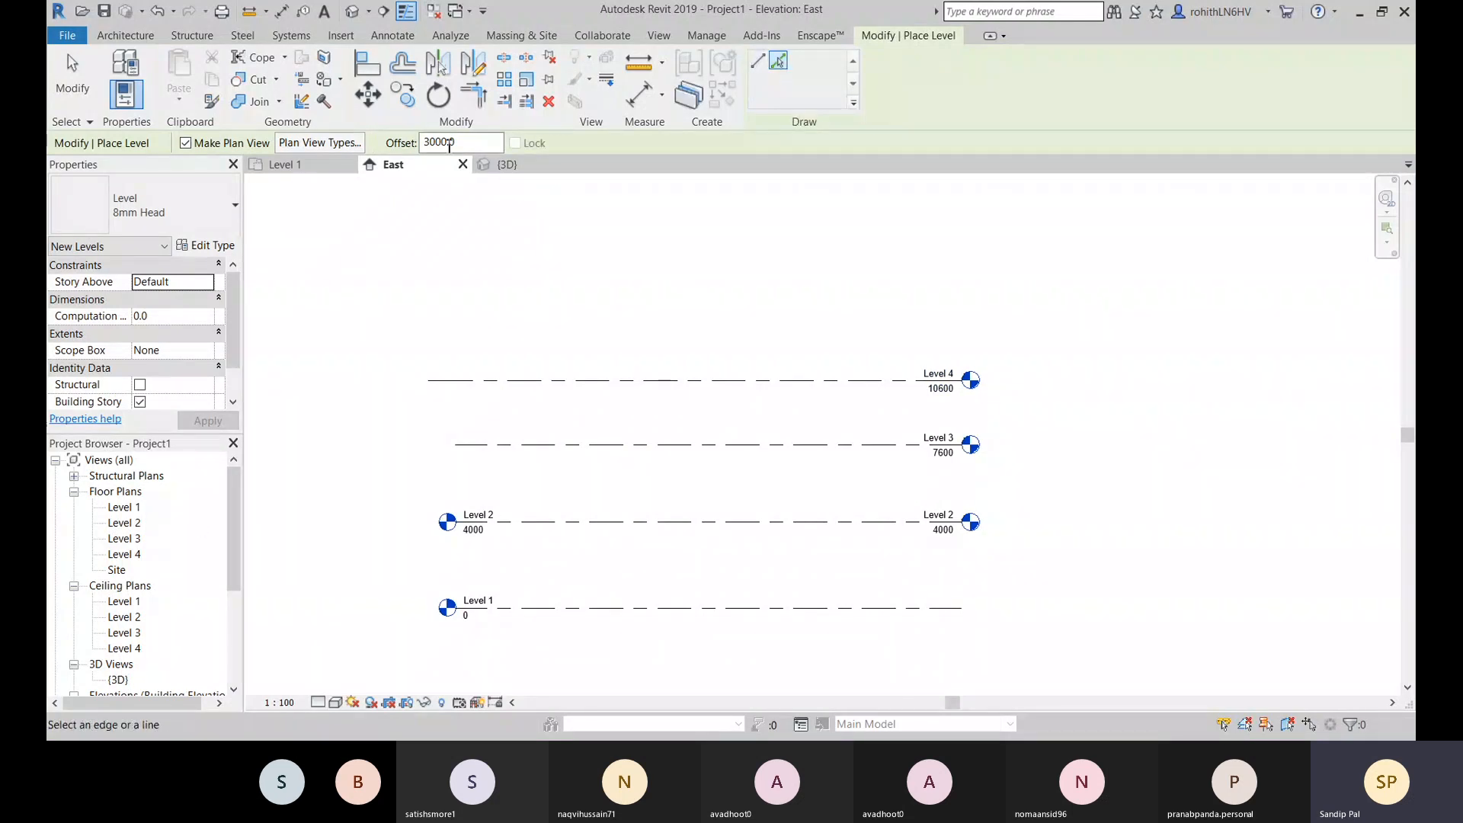
click(592, 379)
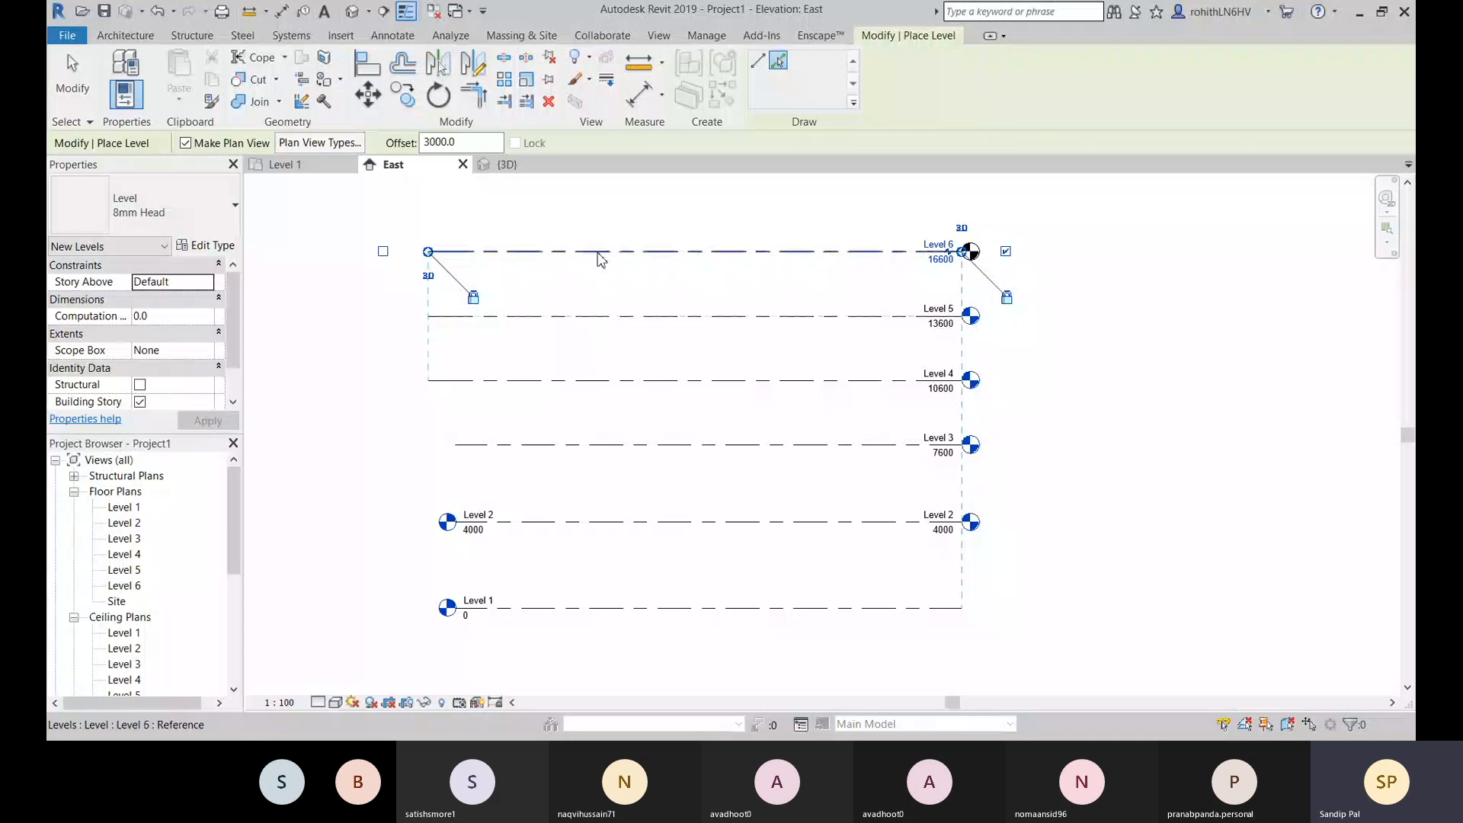
Step: Add more levels with Pick Lines at the 3000 mm offset, continuing the stack above Level 6
click(597, 253)
middle_drag(597, 253, 616, 333)
click(616, 333)
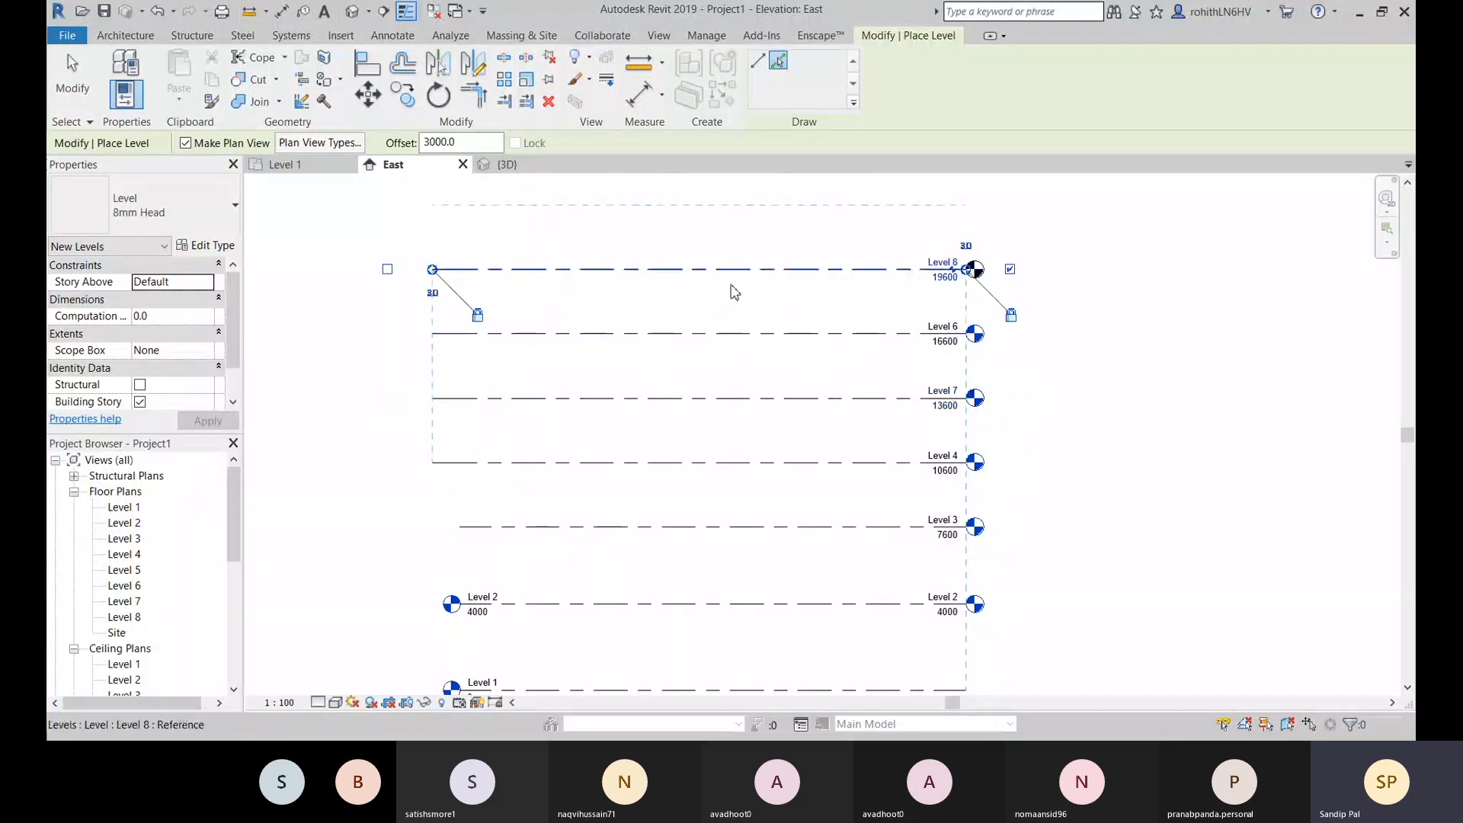
click(712, 269)
scroll(599, 410, down, 1)
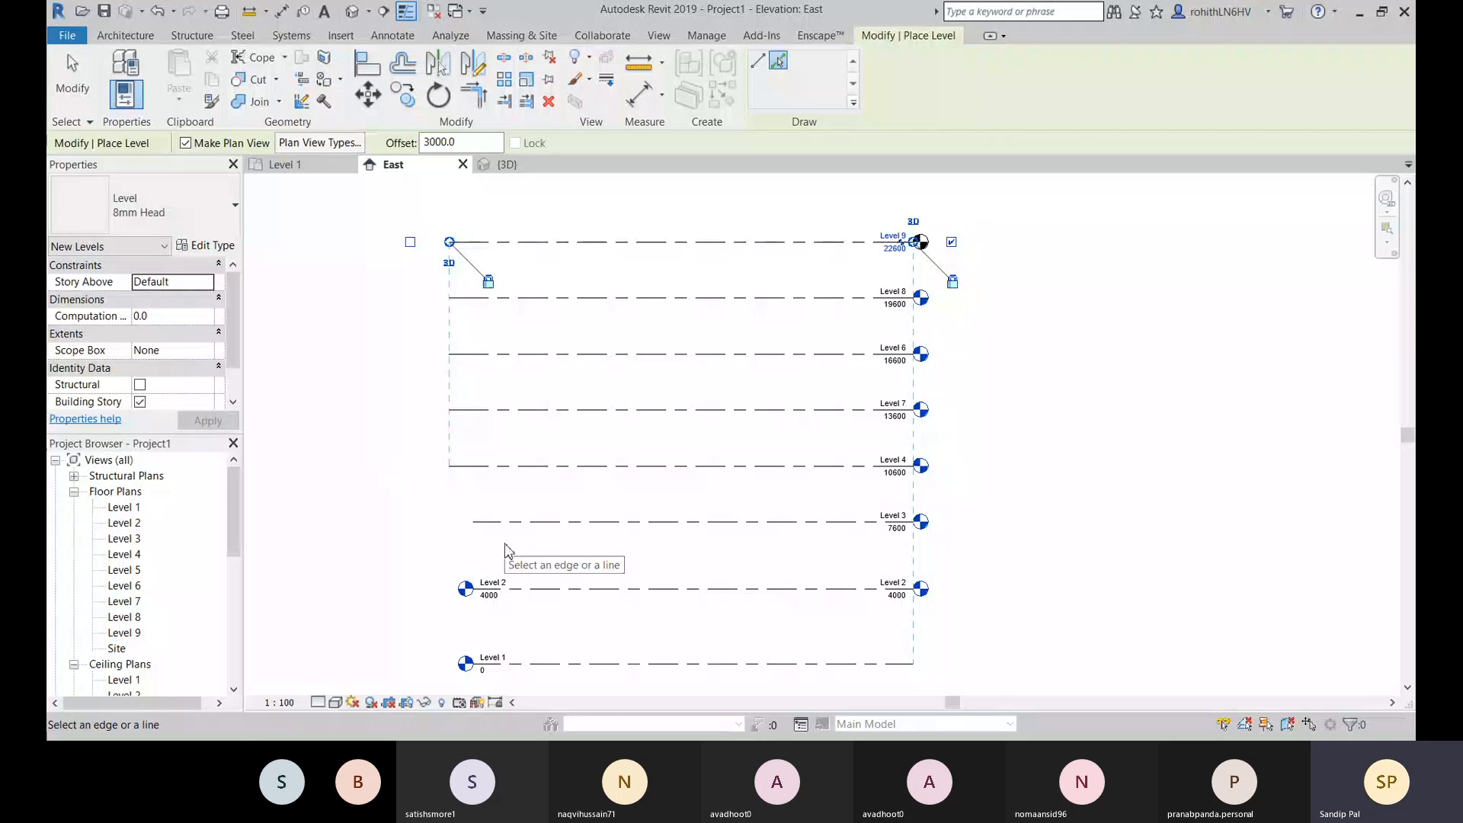
Step: Undo the added levels until only Level 1 and Level 2 remain, ending the Level command
key(ctrl+z)
key(ctrl+z)
key(ctrl+z)
key(ctrl+z)
key(ctrl+z)
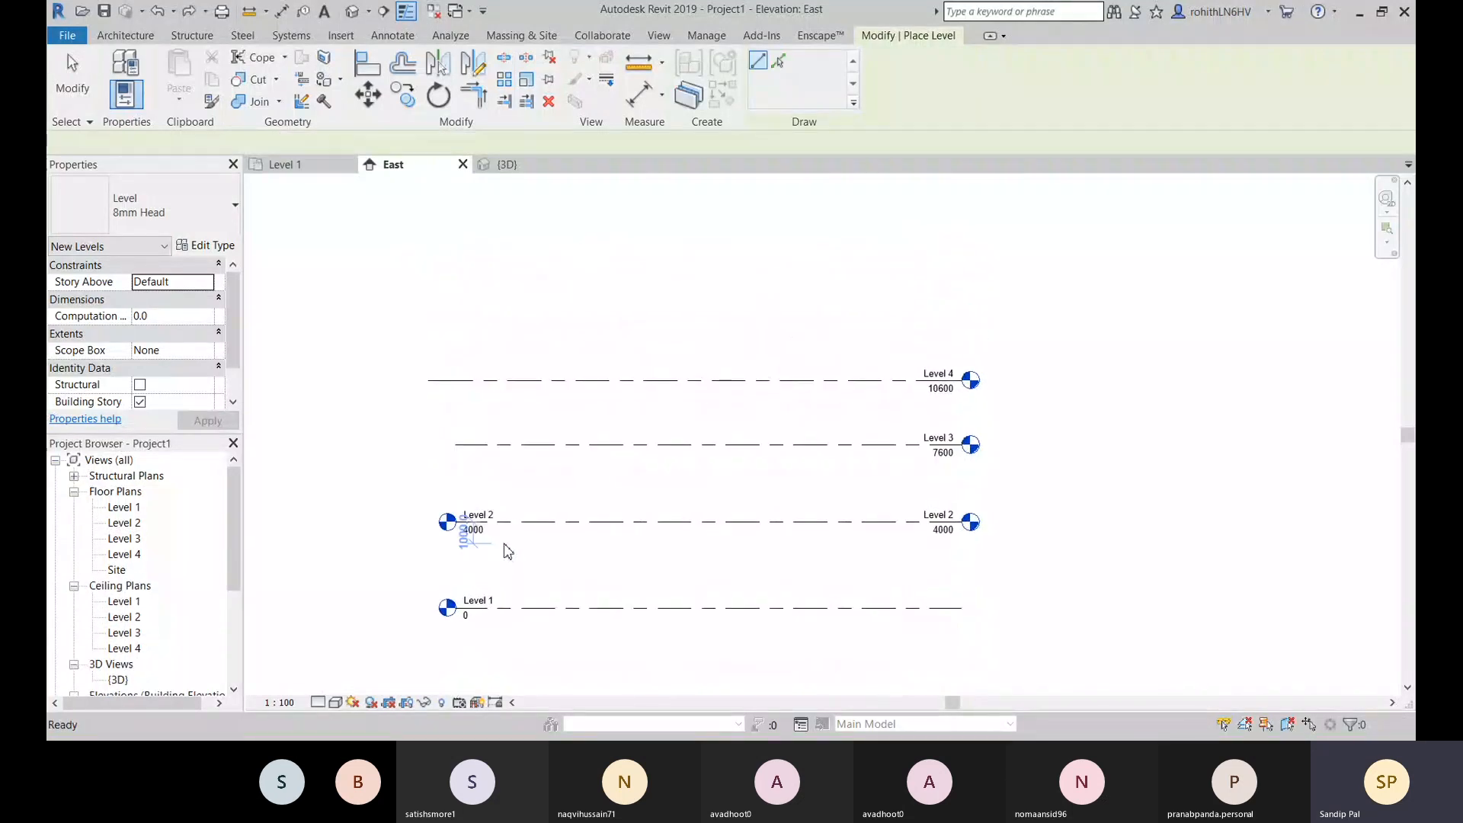
key(l)
key(l)
scroll(505, 545, down, 1)
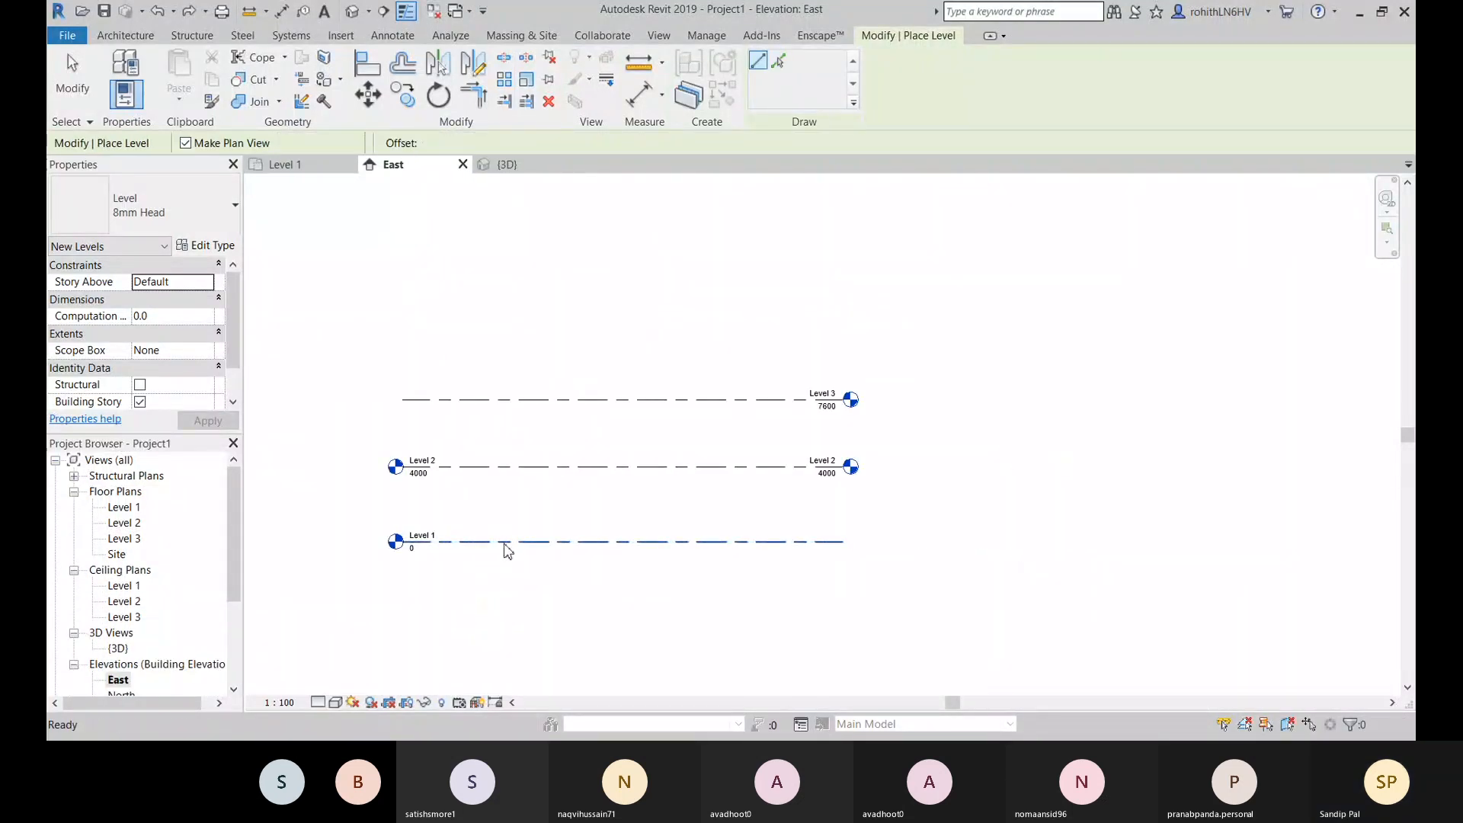
key(ctrl+z)
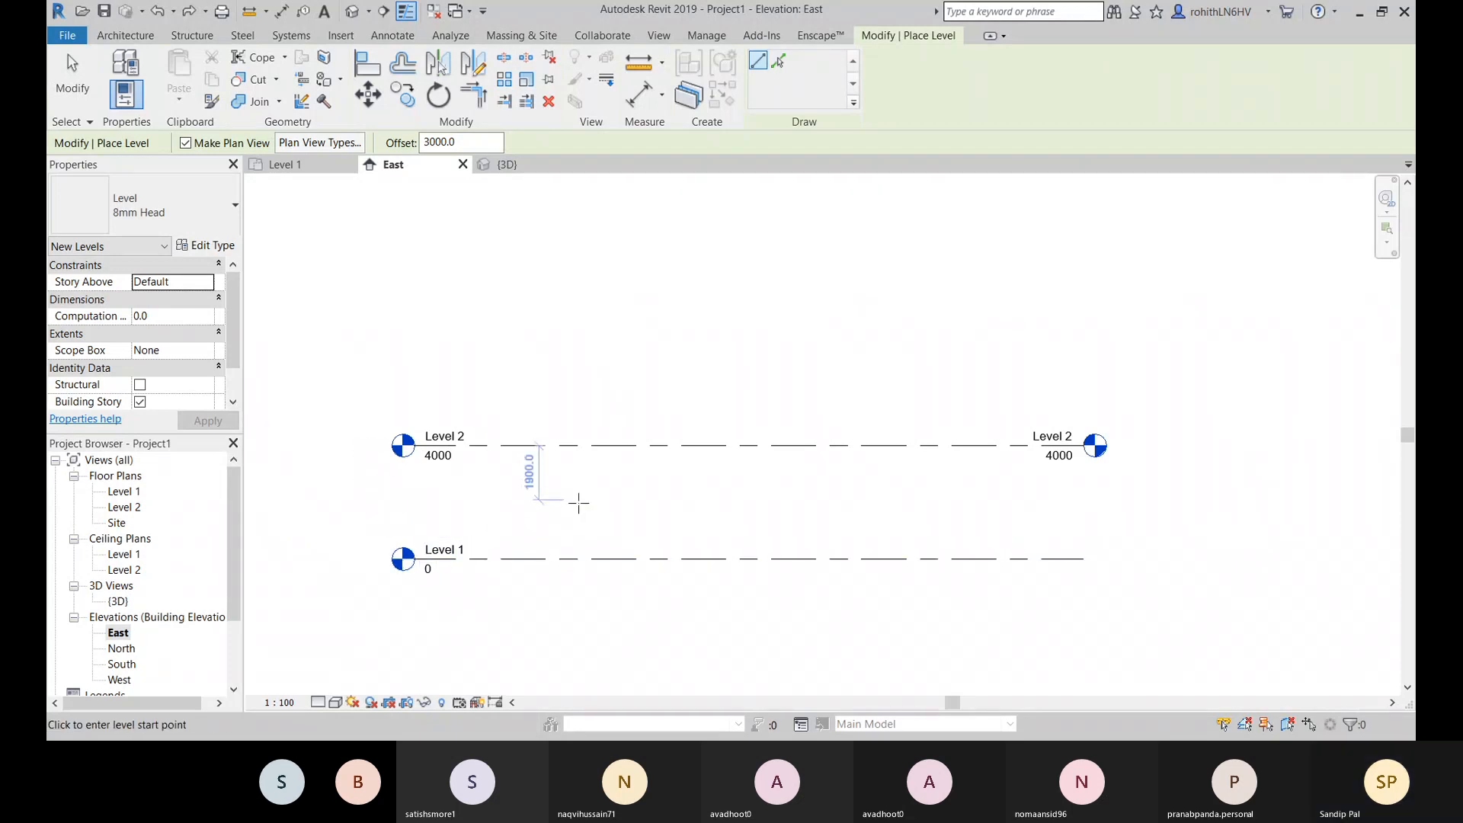
key(Escape)
key(z)
key(f)
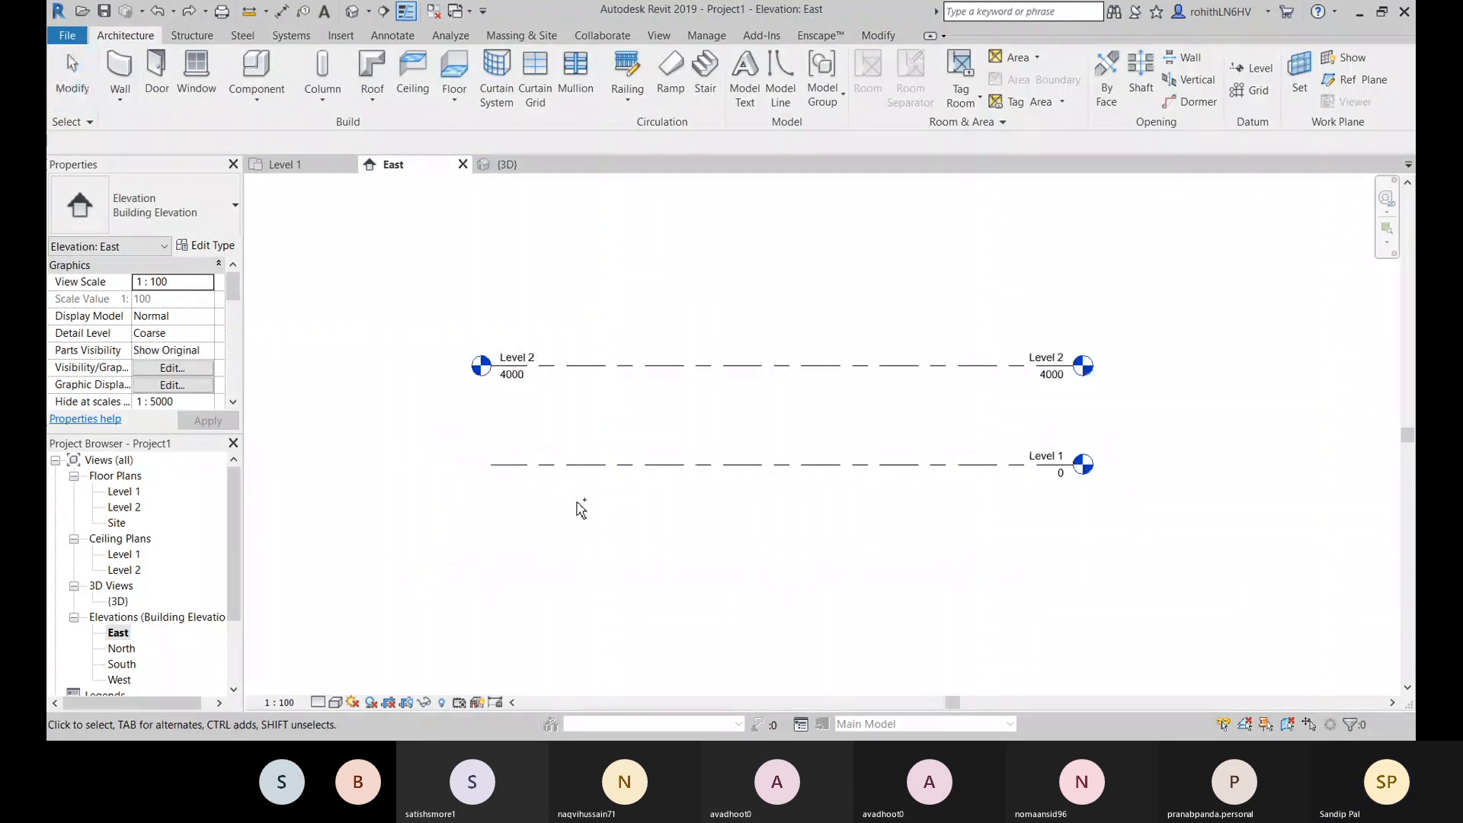
Step: Set the elevation of Level 2 to 450 mm
middle_drag(841, 408, 796, 400)
middle_drag(1009, 387, 978, 388)
scroll(998, 391, up, 1)
click(978, 389)
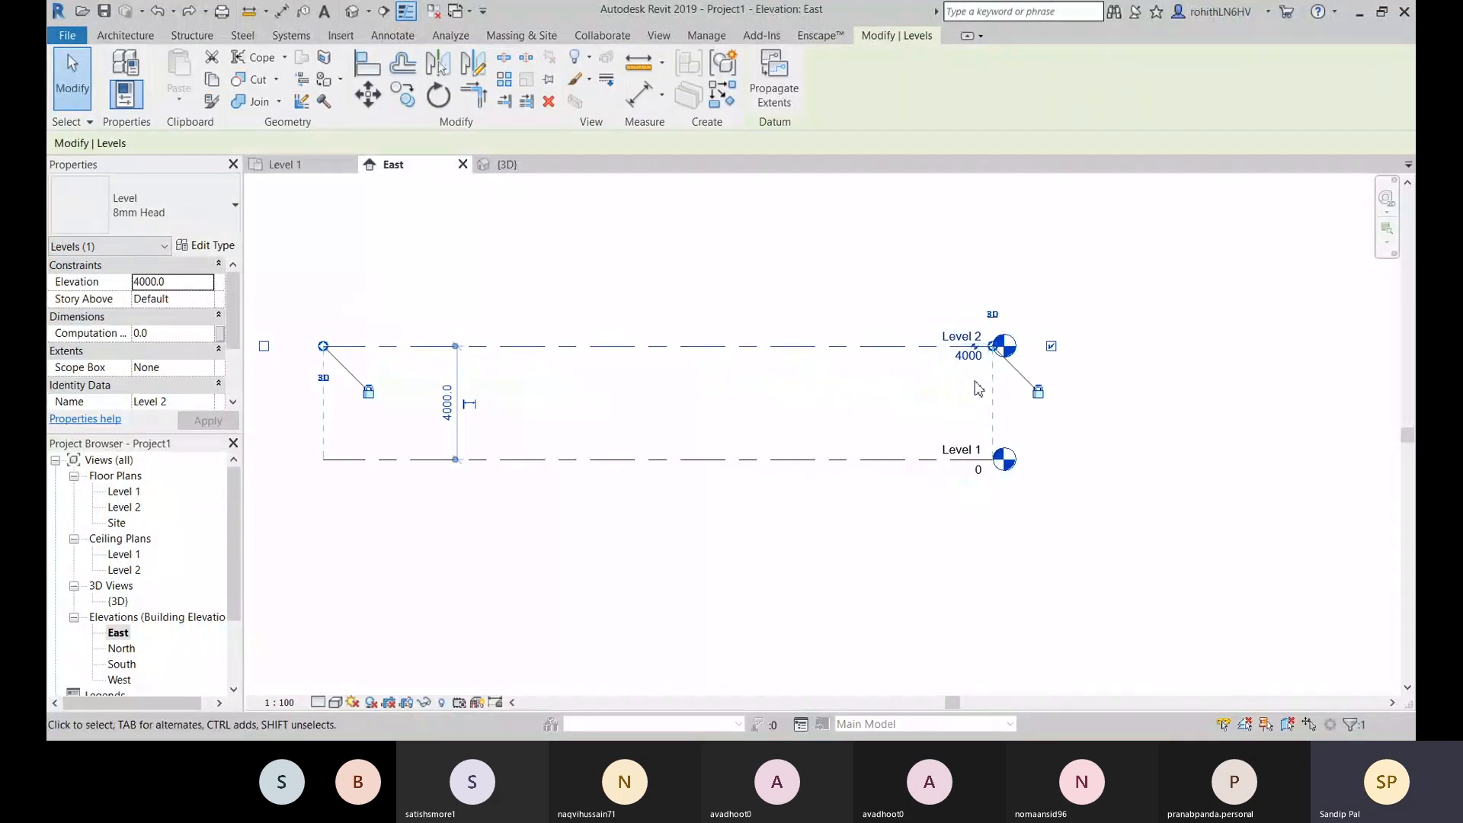
click(964, 356)
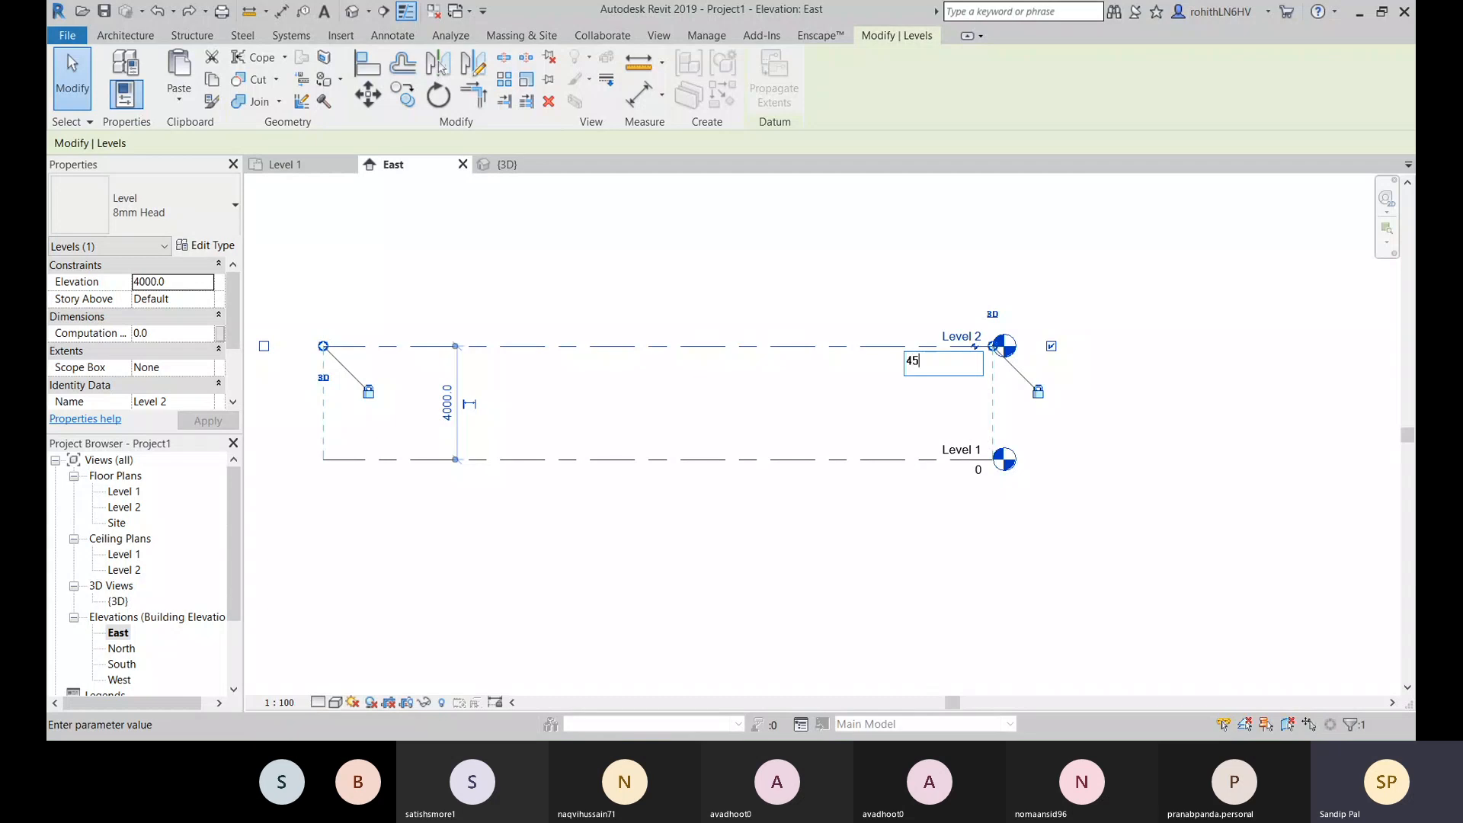
key(Return)
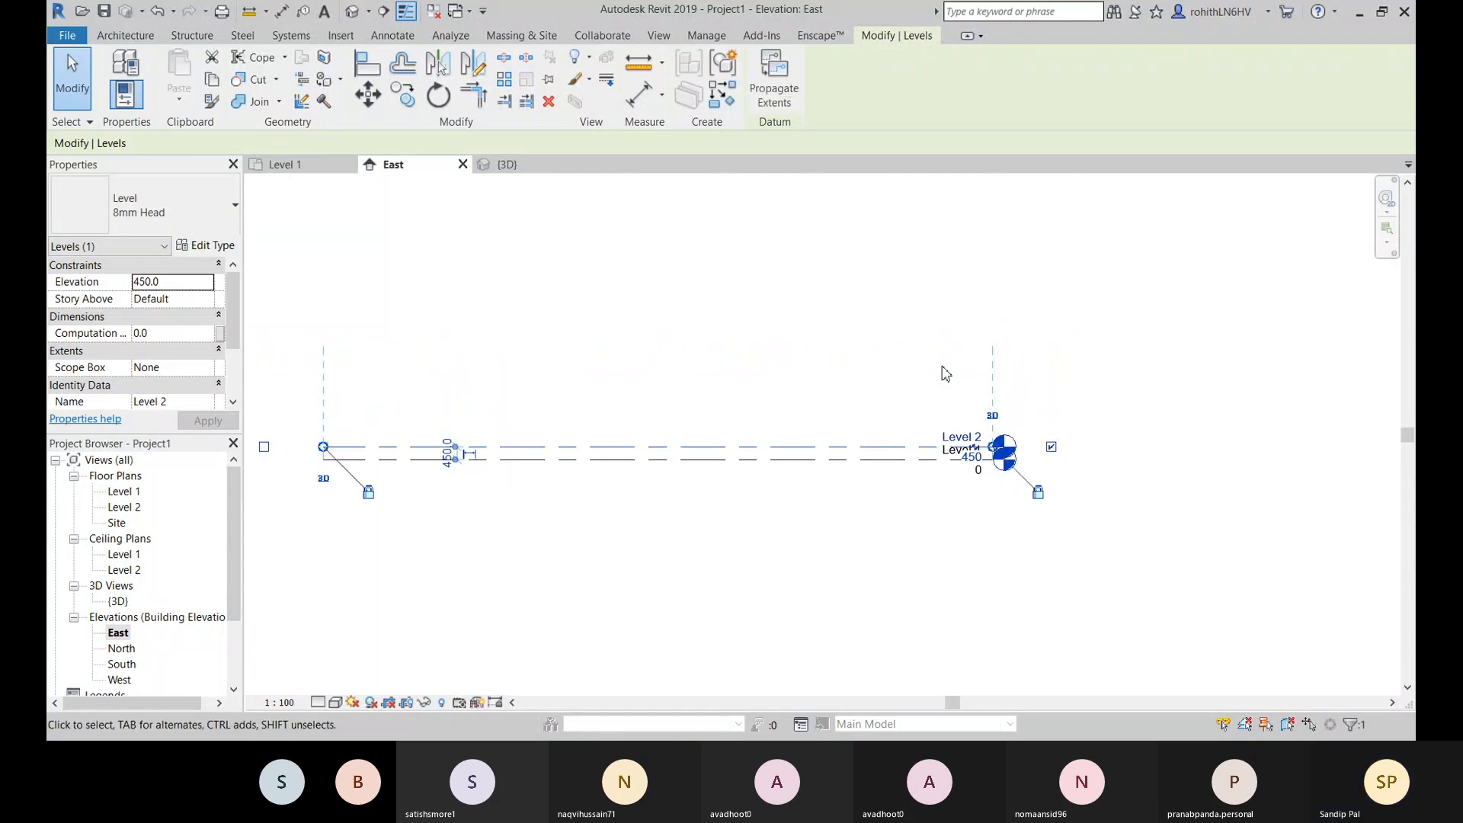
scroll(956, 457, up, 5)
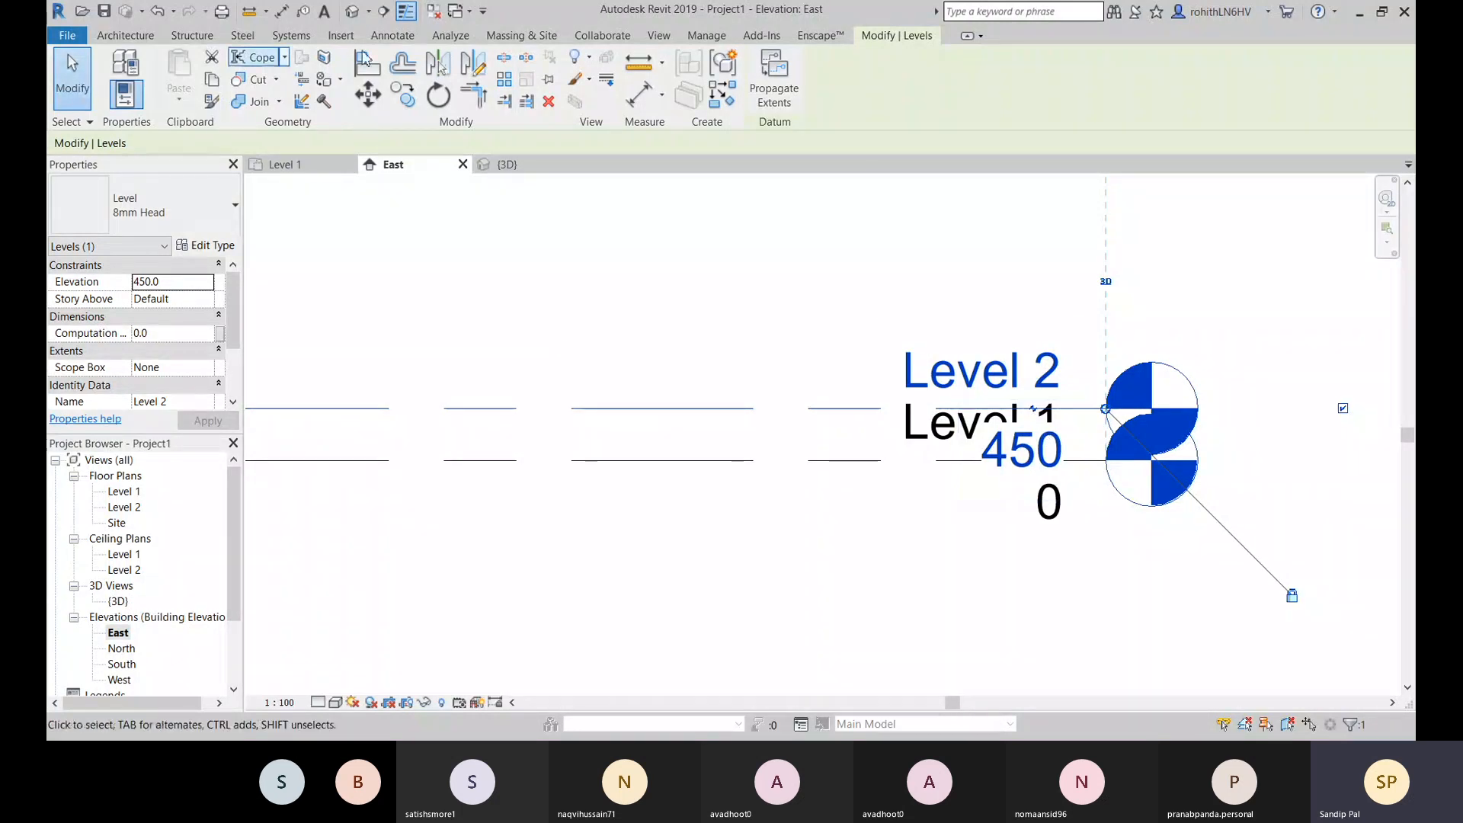
Step: Change the project's length units to centimeters
click(706, 36)
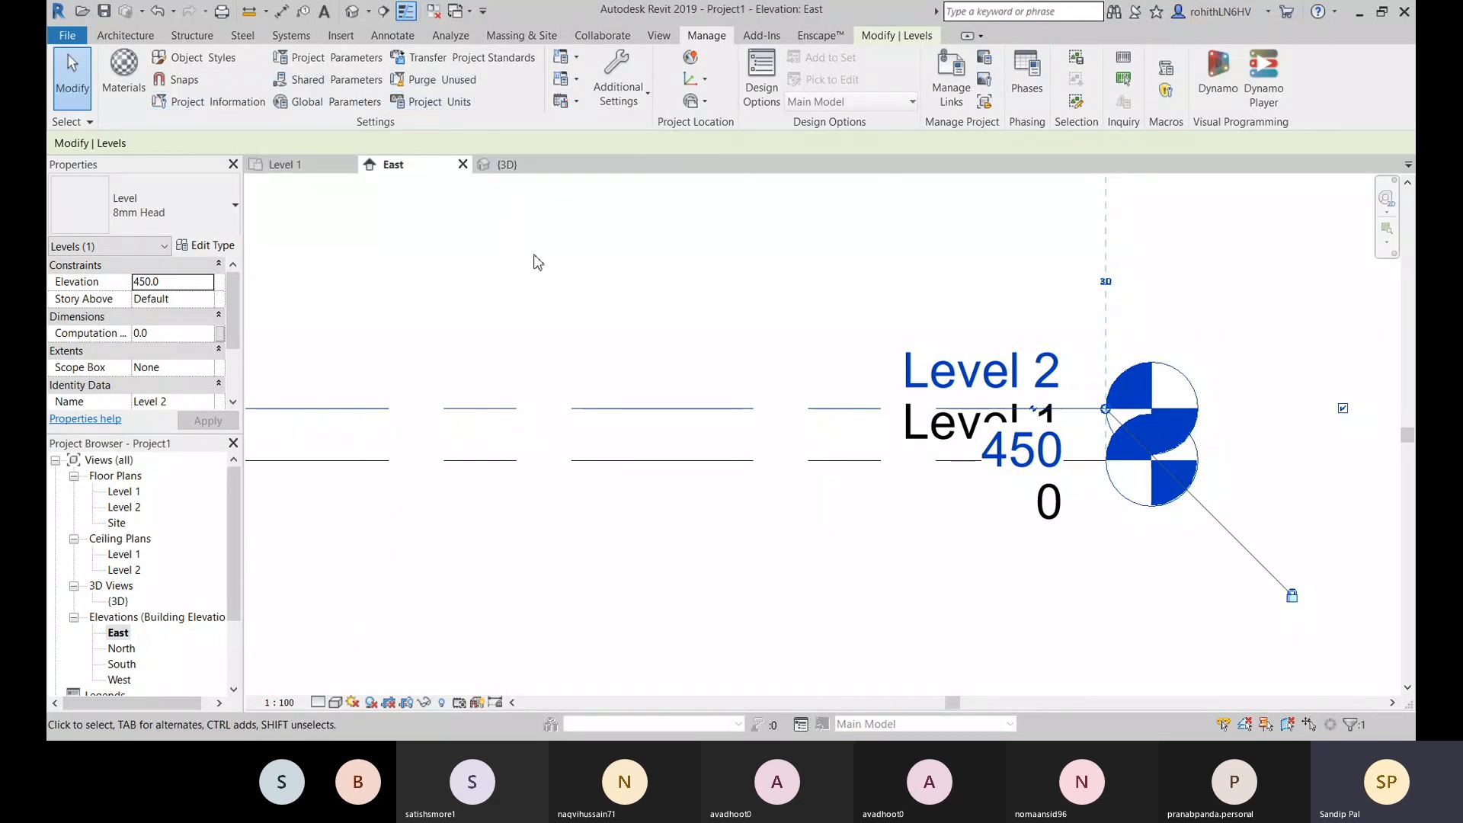
key(u)
key(n)
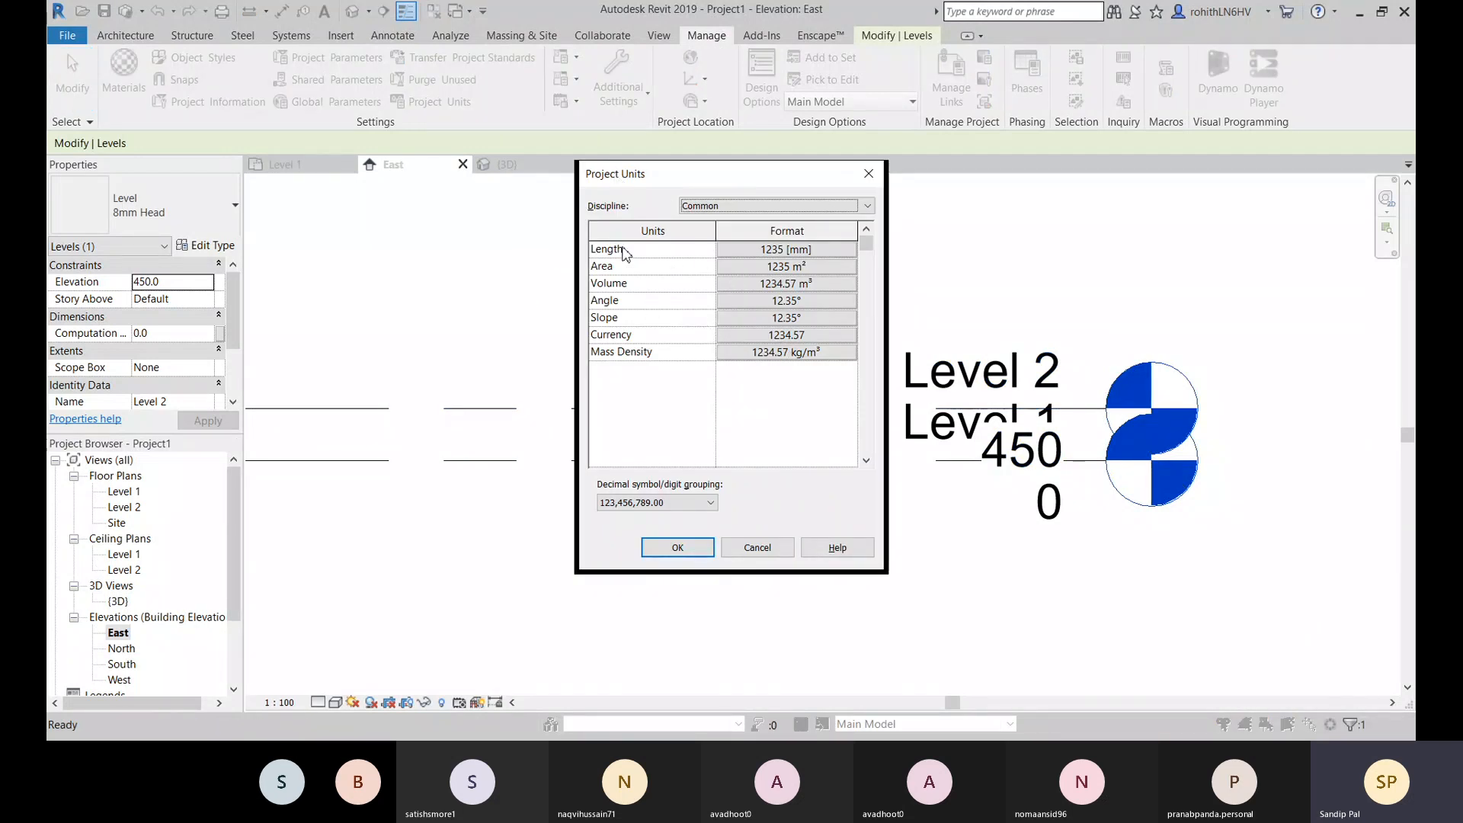
click(813, 250)
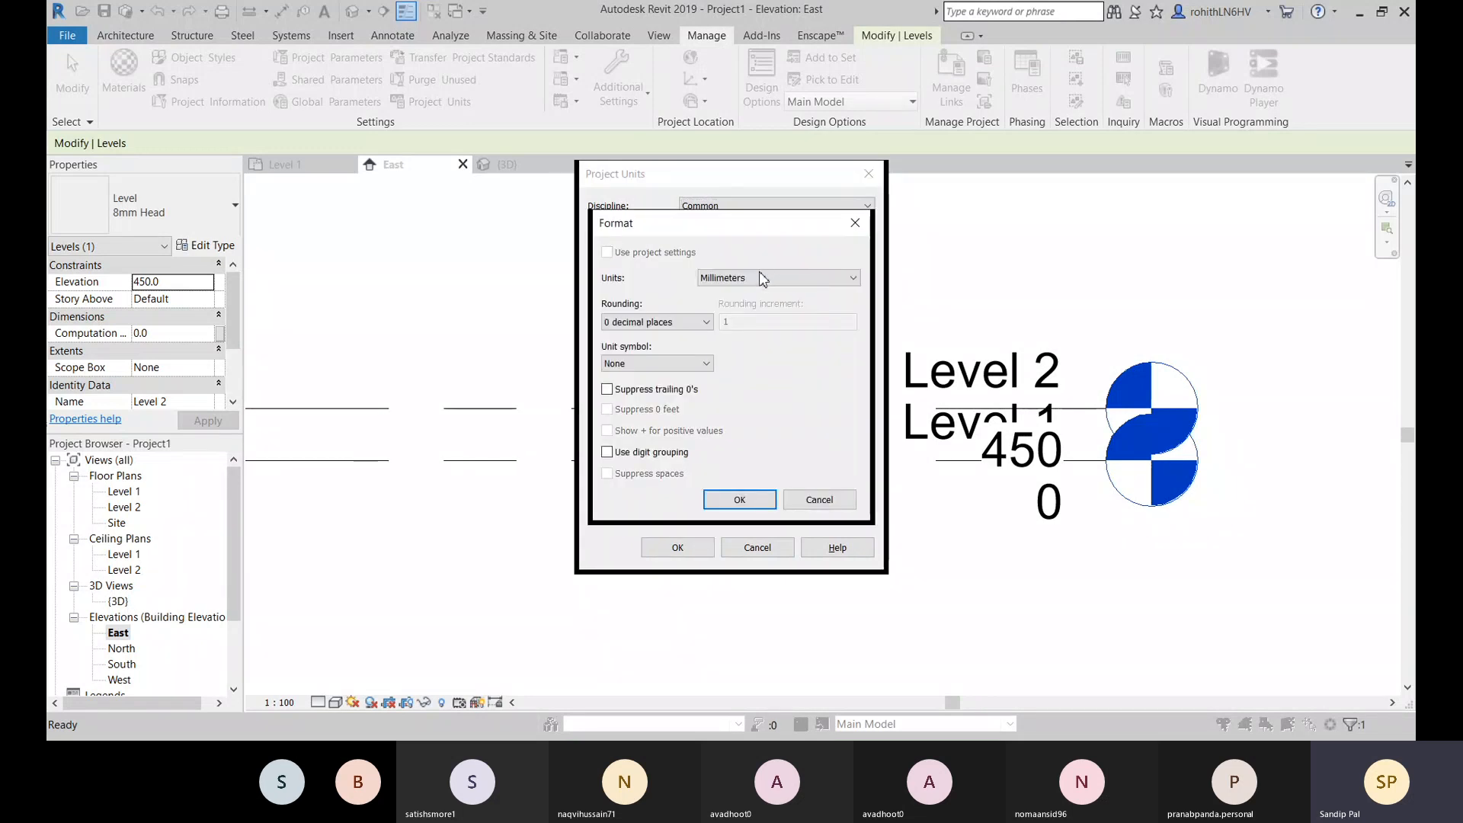
click(734, 280)
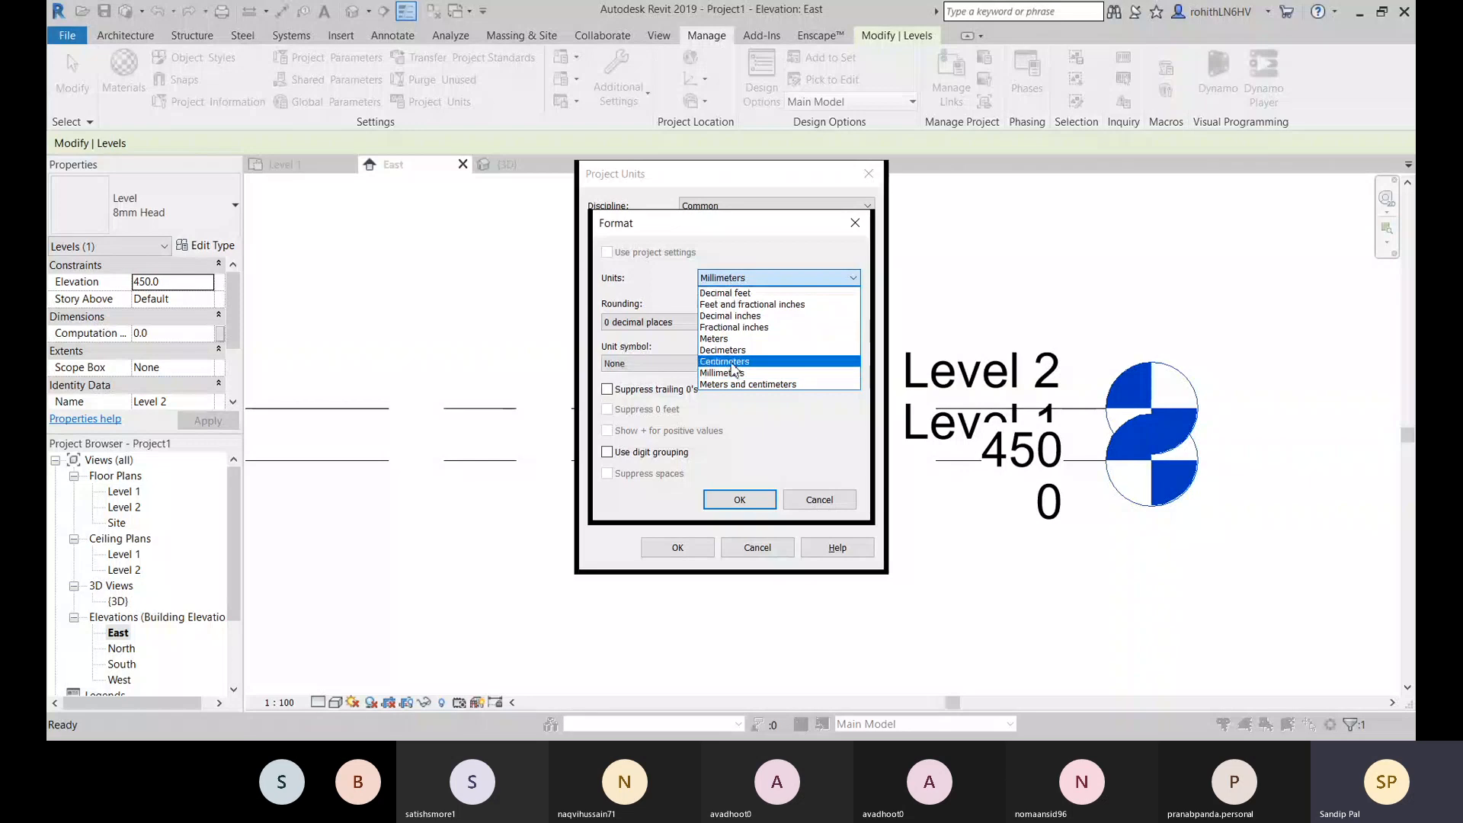
click(731, 361)
click(733, 502)
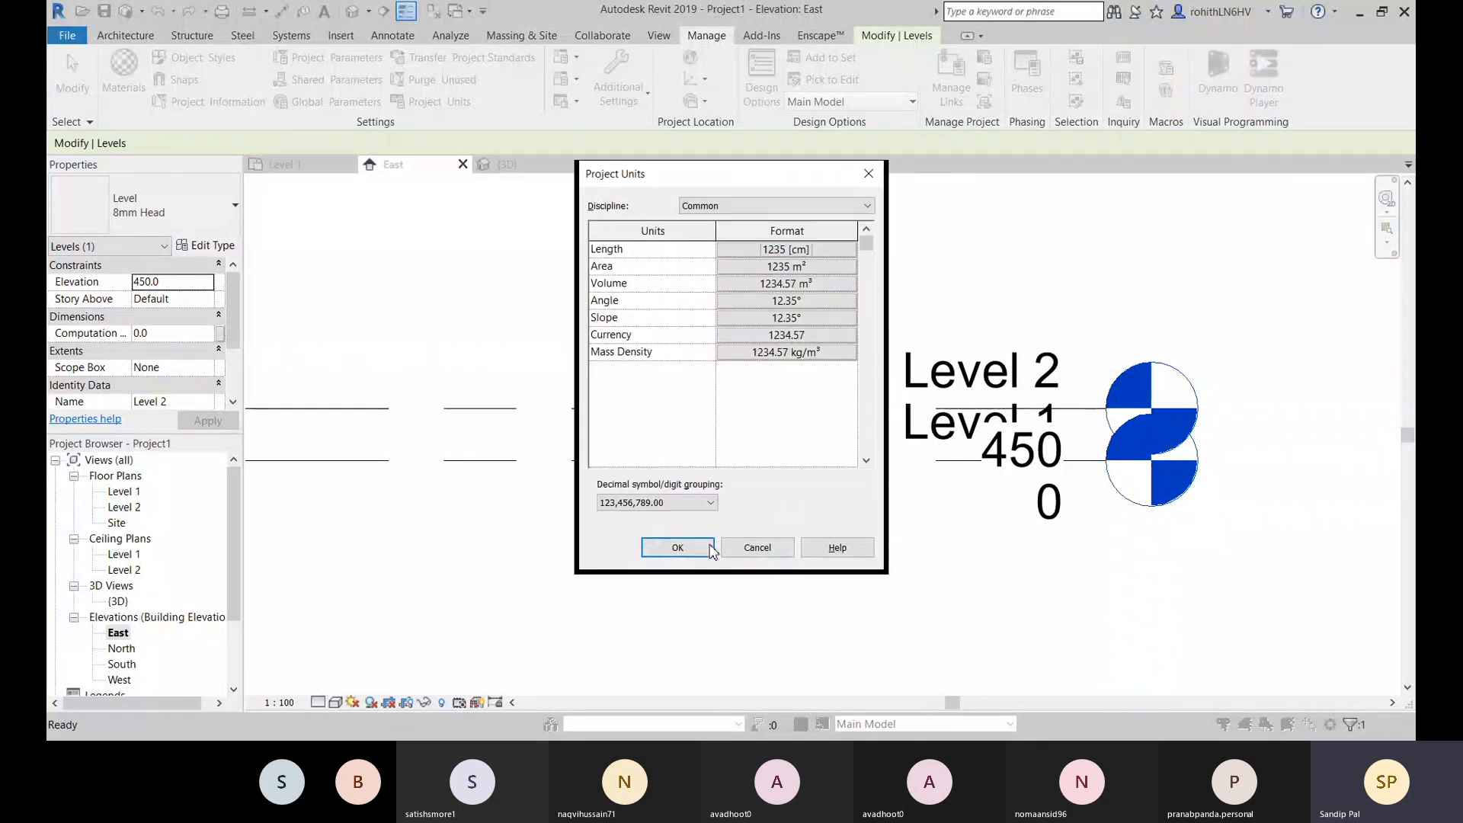
click(678, 549)
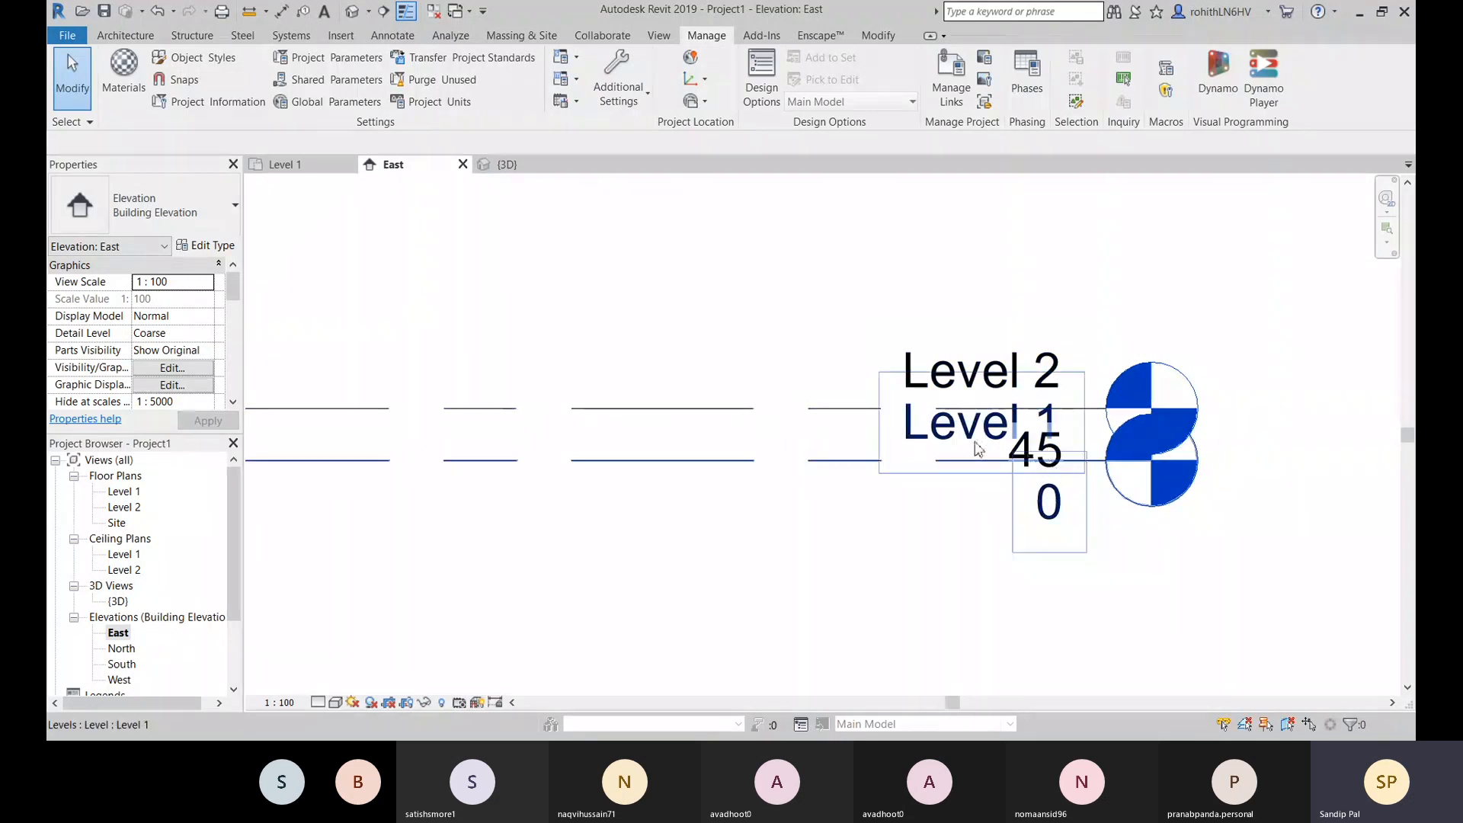
Step: Set the project's length format to millimeters with 2 decimal places and the mm unit symbol
click(455, 104)
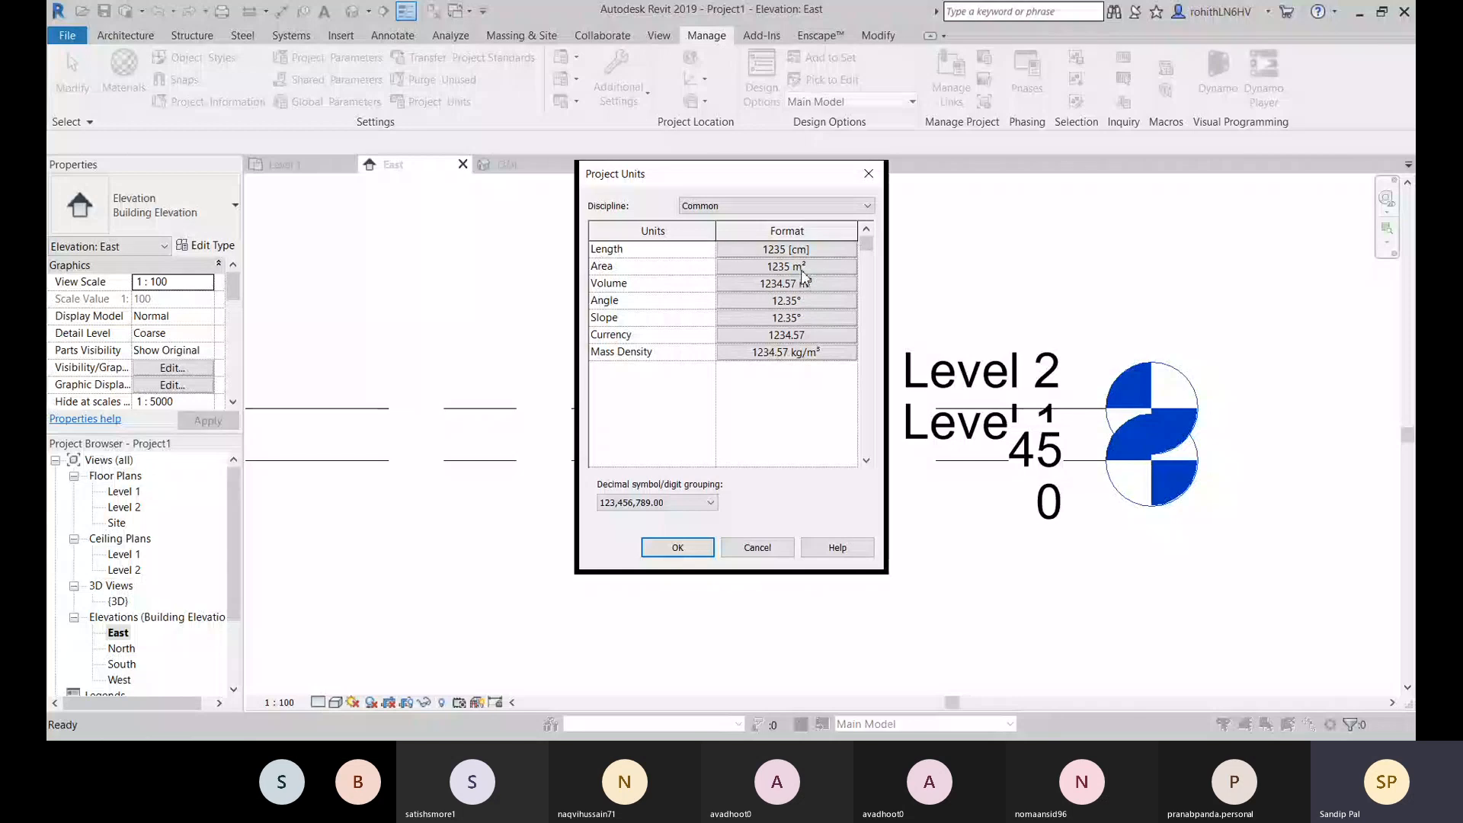
click(804, 276)
click(855, 224)
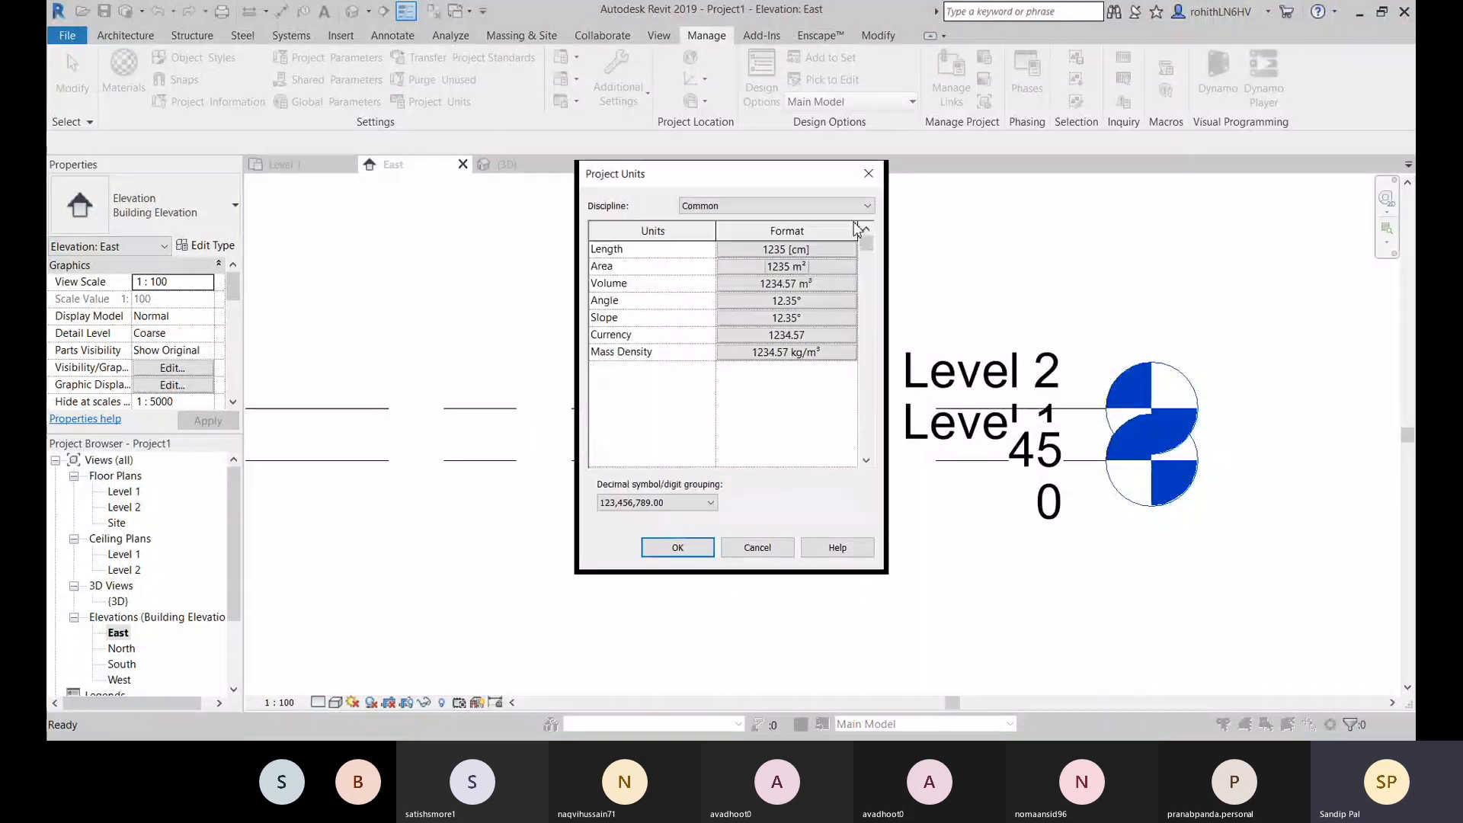
click(800, 251)
click(778, 279)
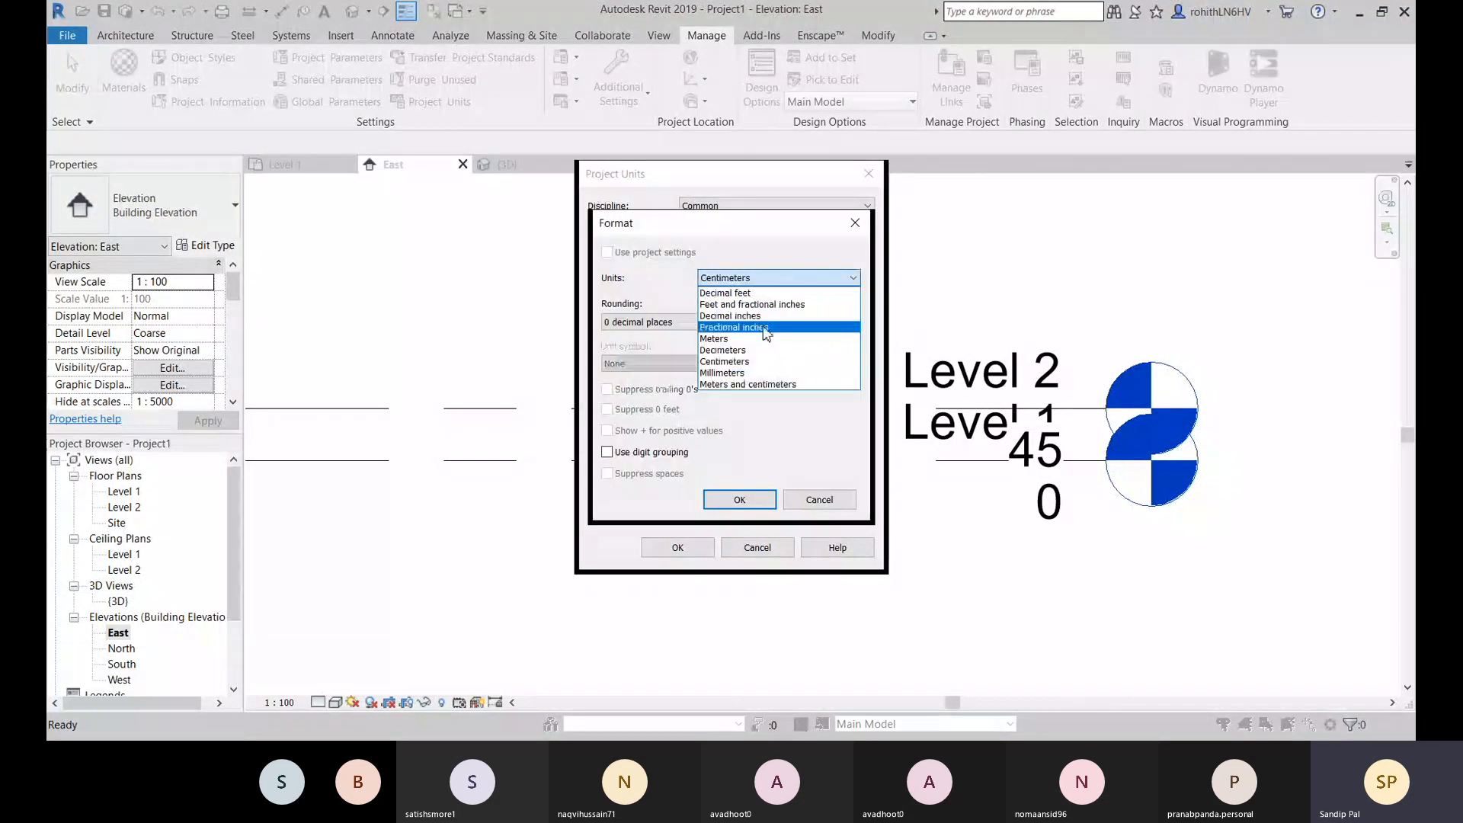
click(750, 372)
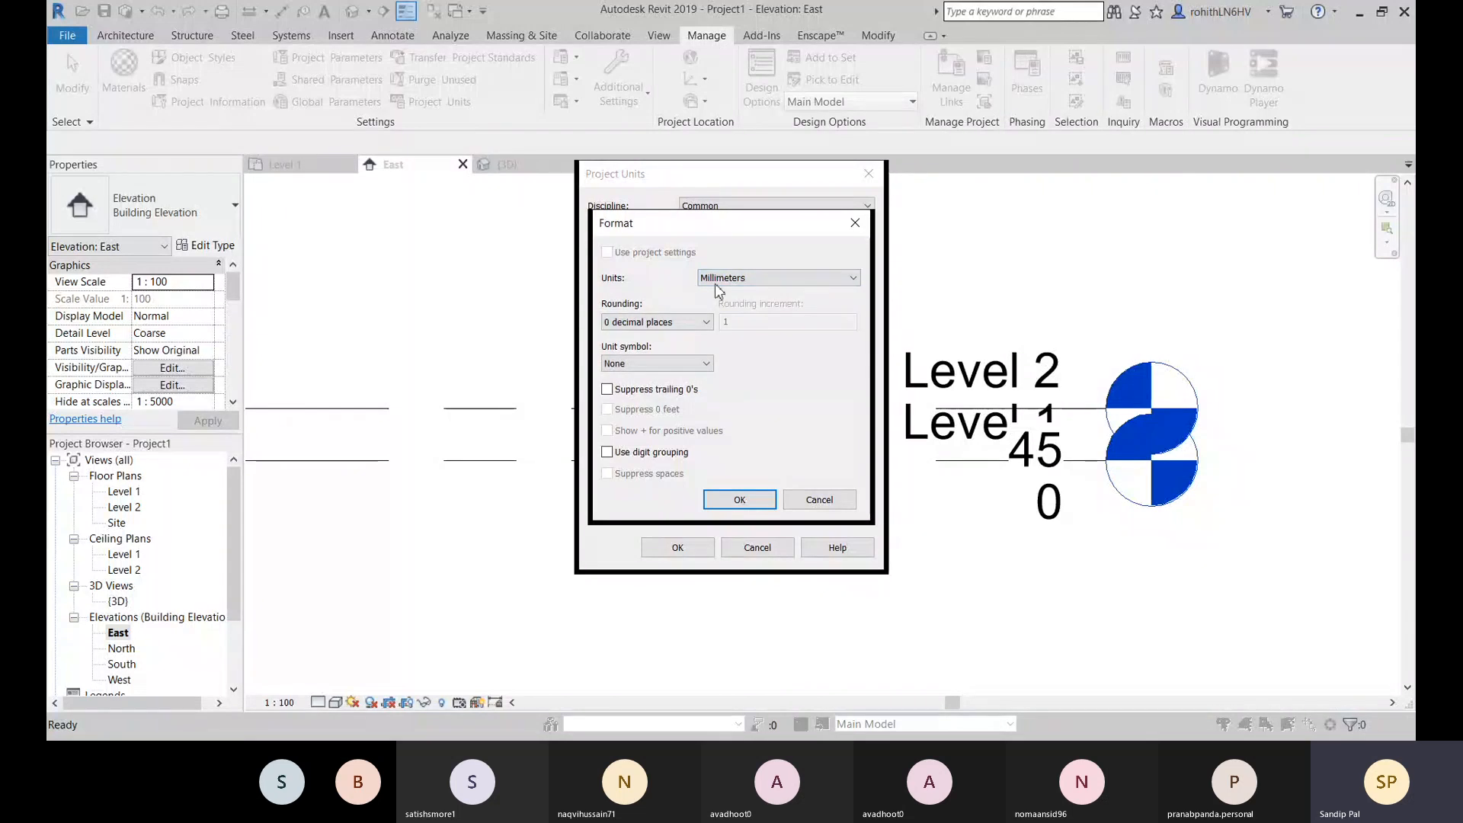
click(643, 324)
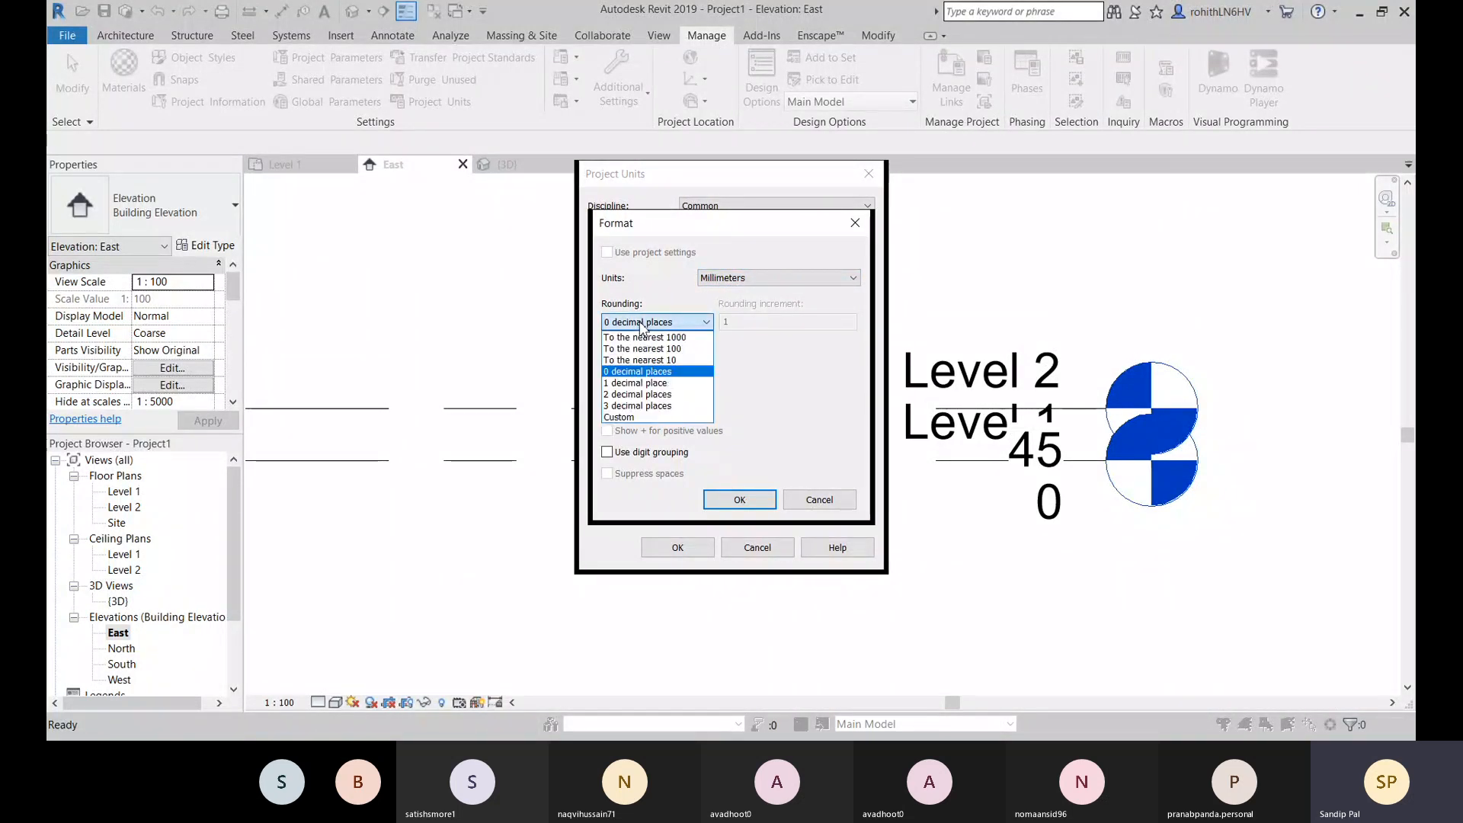
click(634, 395)
click(648, 363)
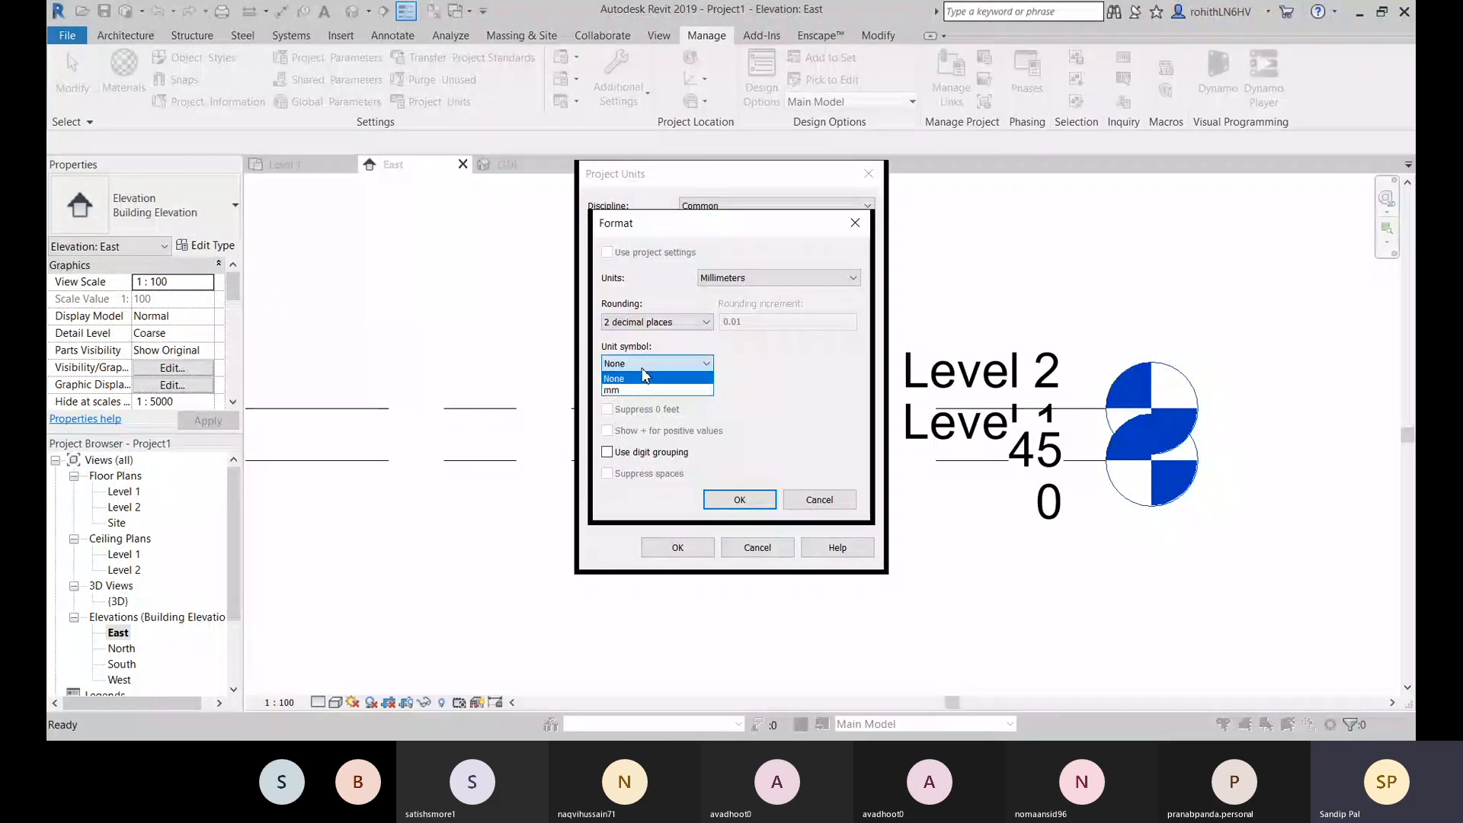
click(646, 386)
click(739, 500)
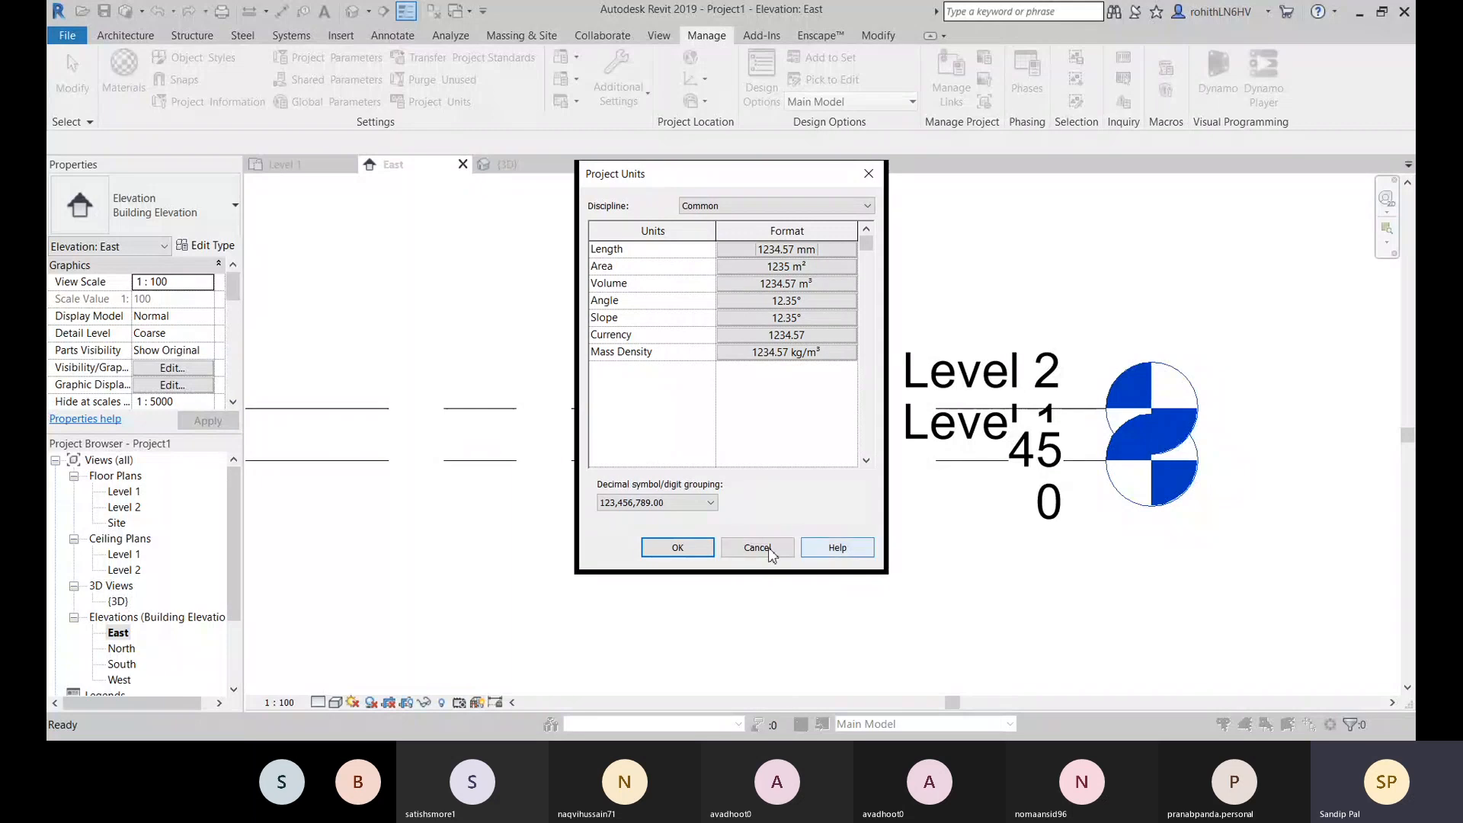
click(678, 548)
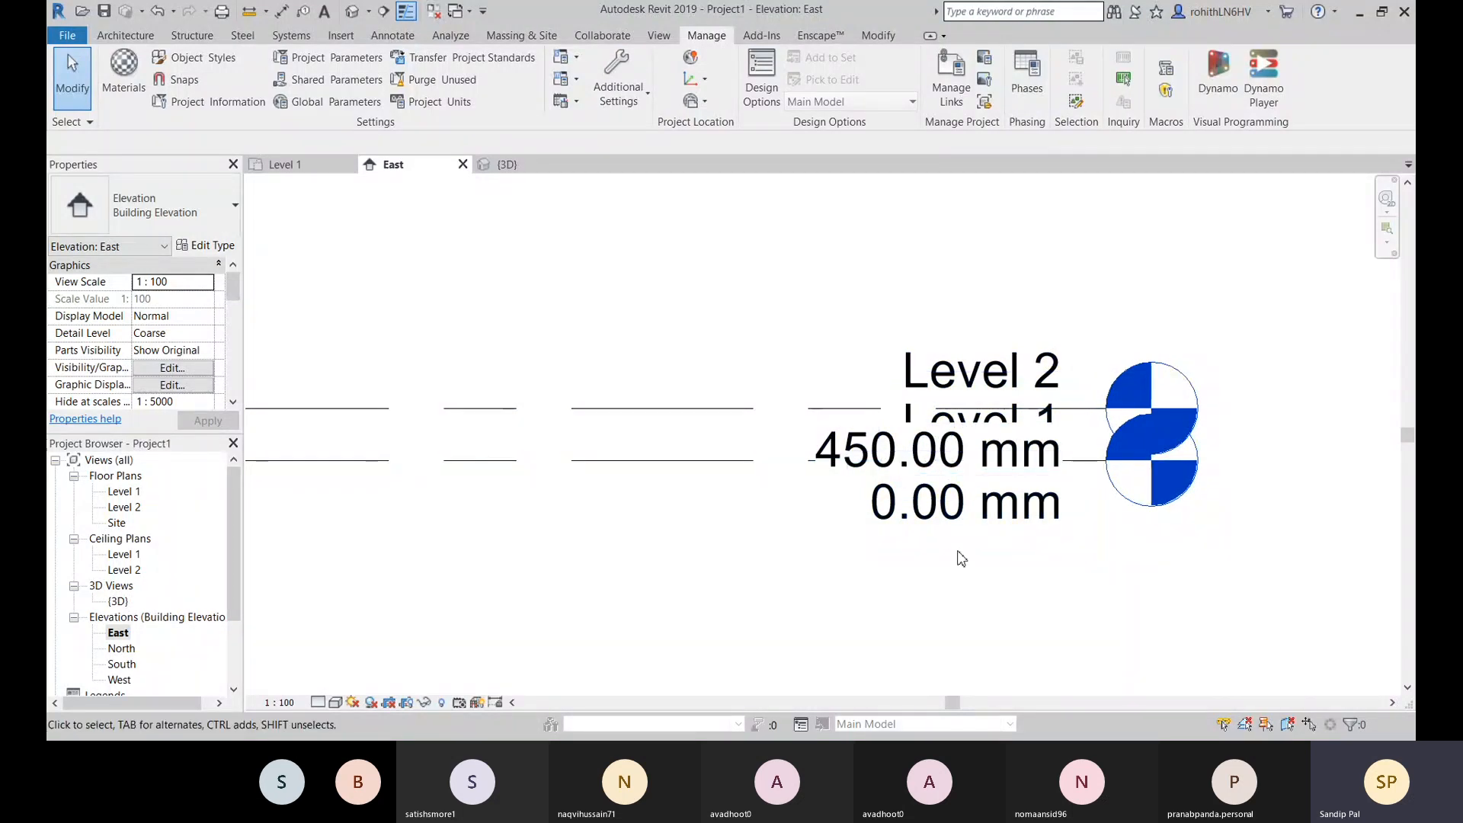
Step: Set the length format's rounding to 0 decimal places and its unit symbol to None
click(439, 102)
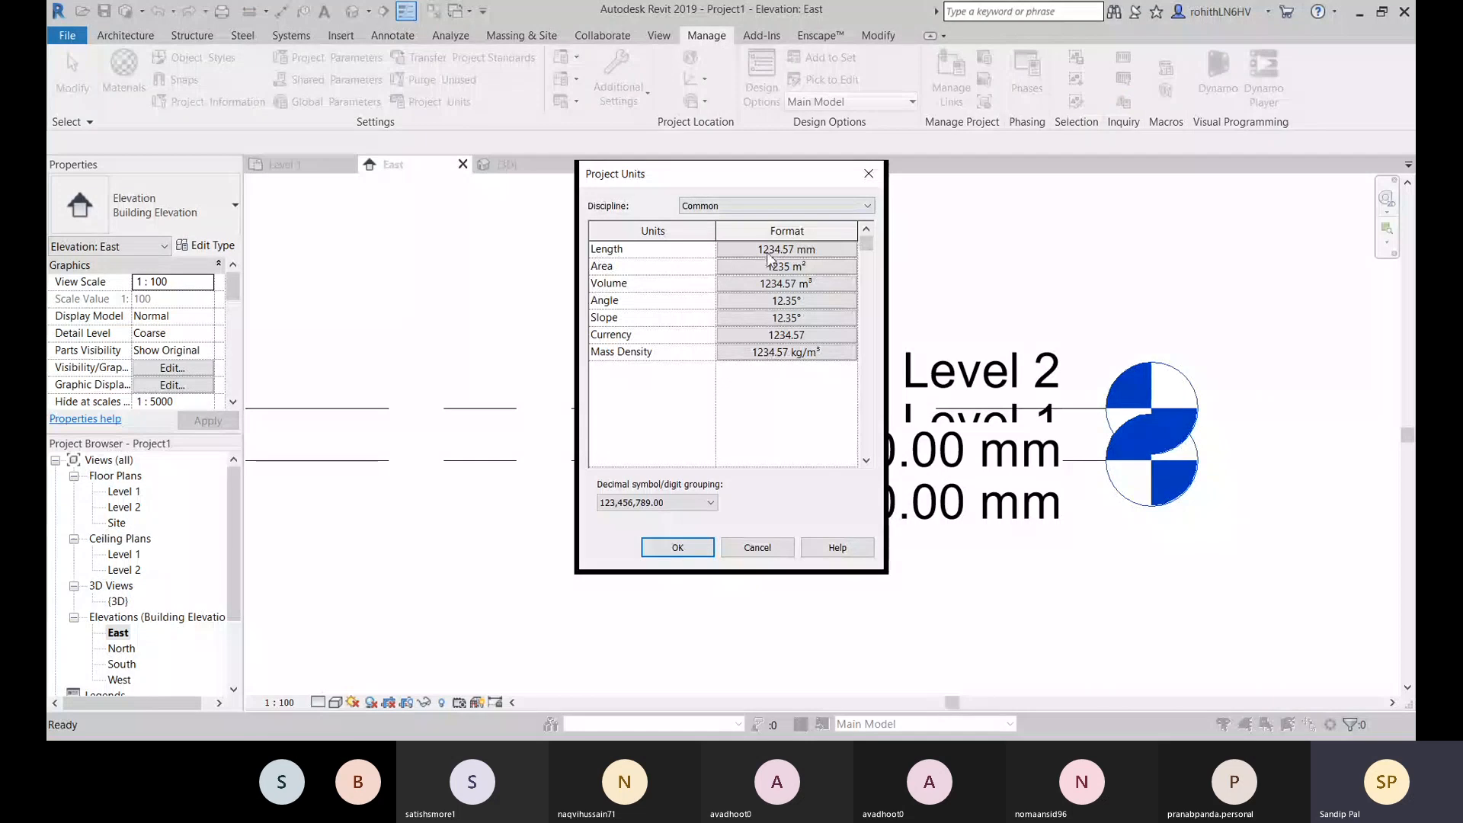
click(770, 251)
click(657, 321)
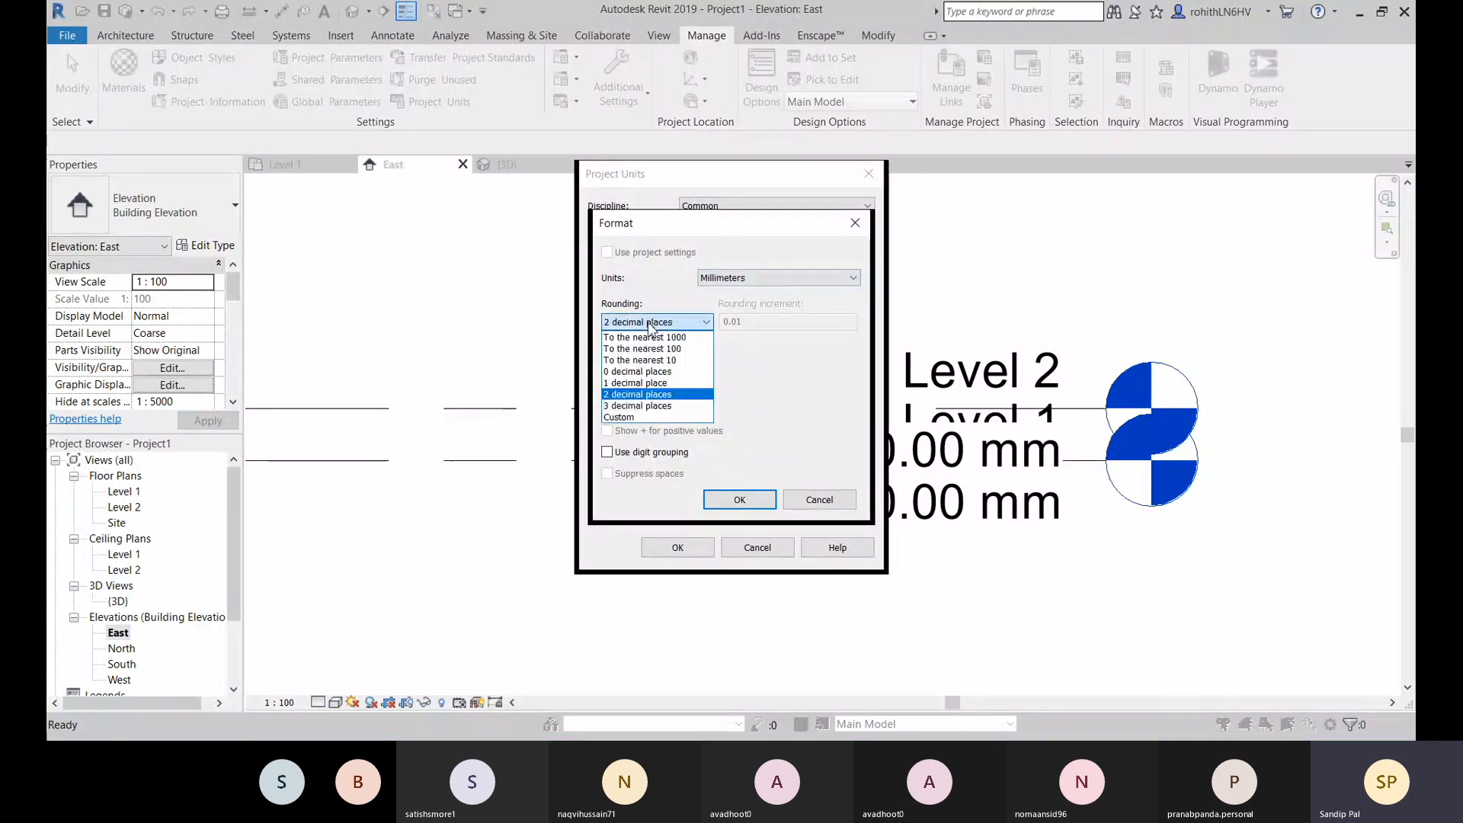
click(640, 371)
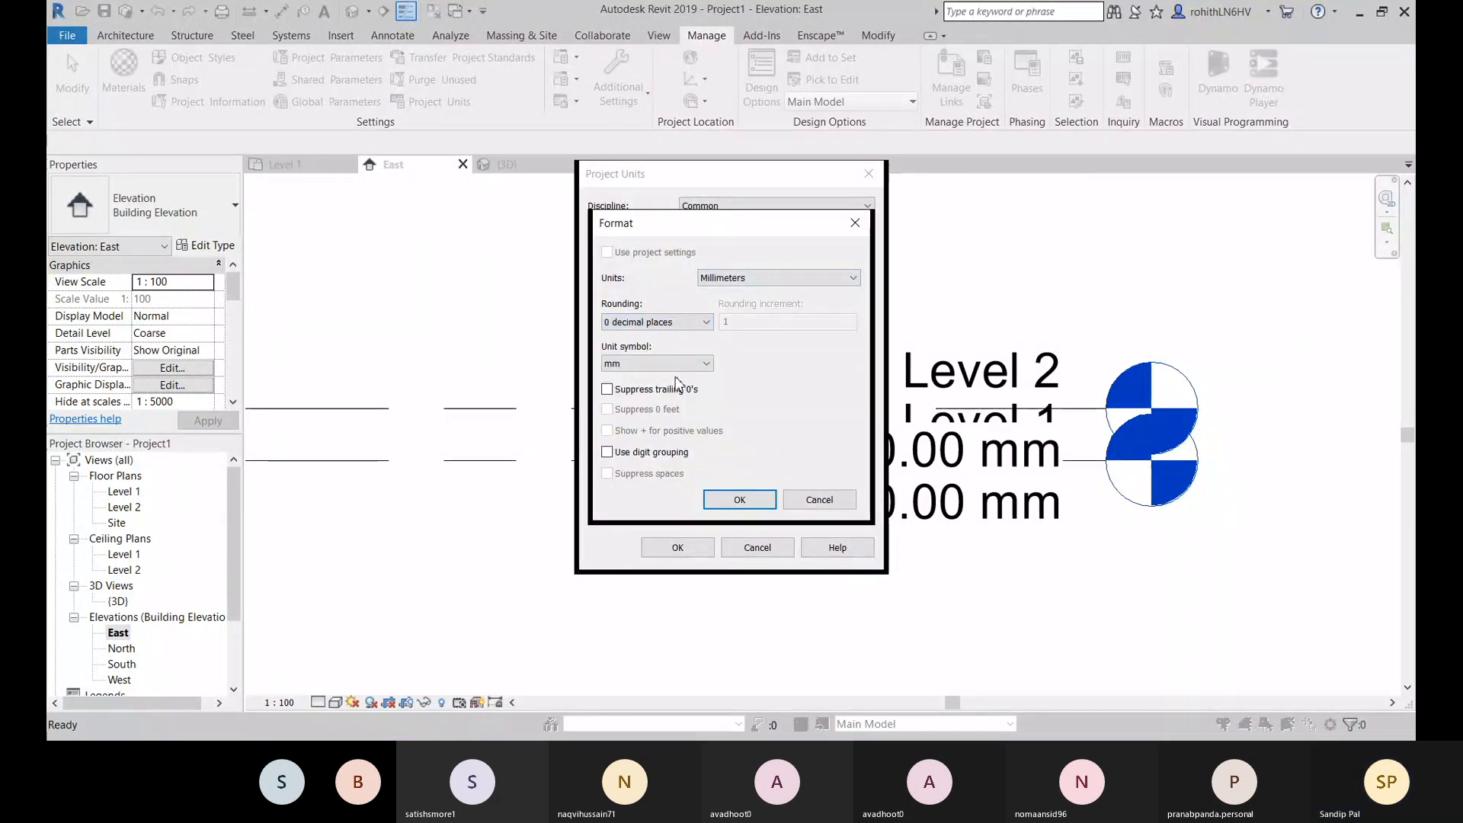
click(670, 364)
click(647, 375)
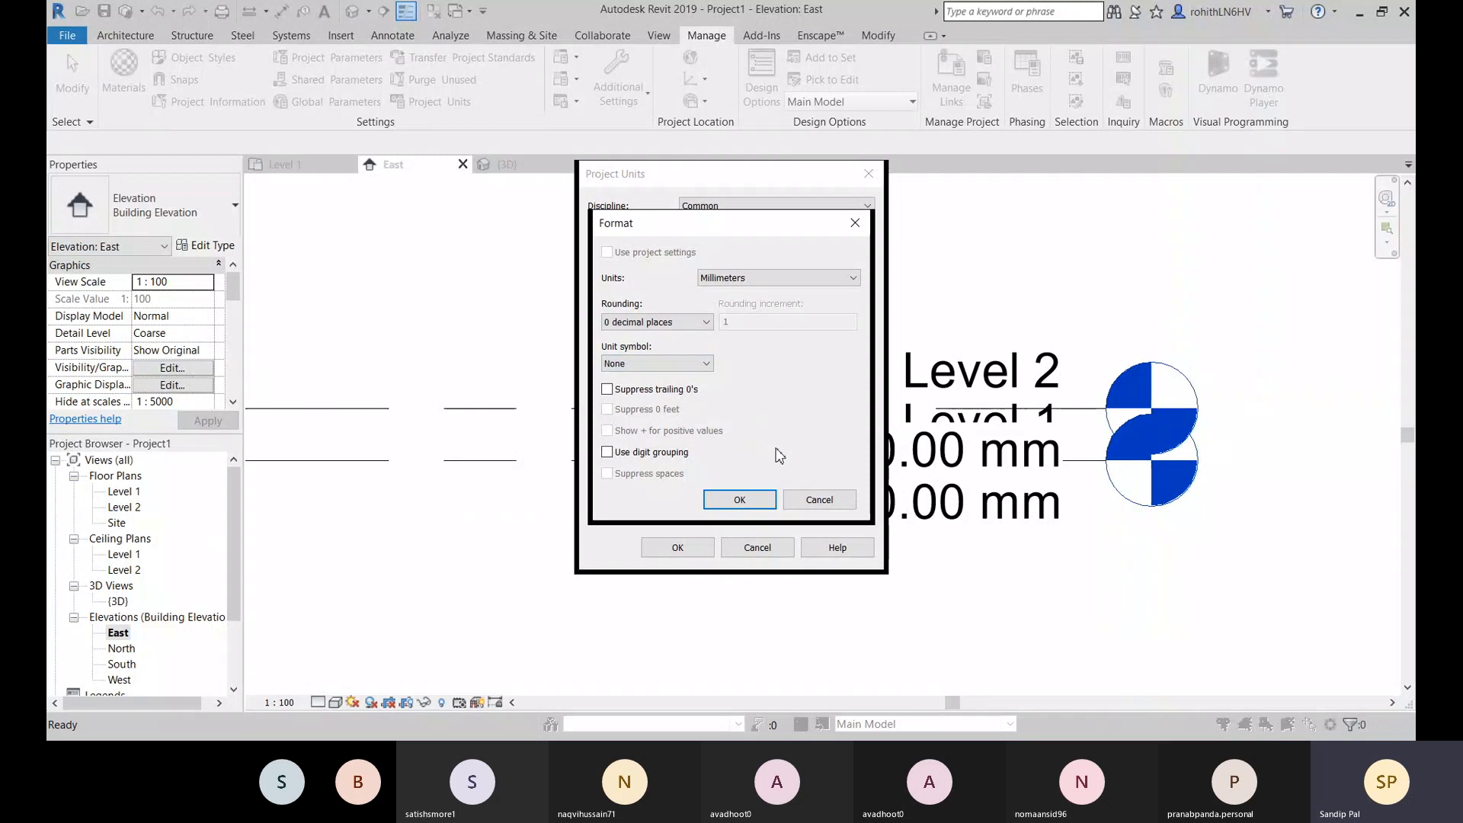
click(739, 500)
Step: Change the project's area units to square millimeters
click(767, 269)
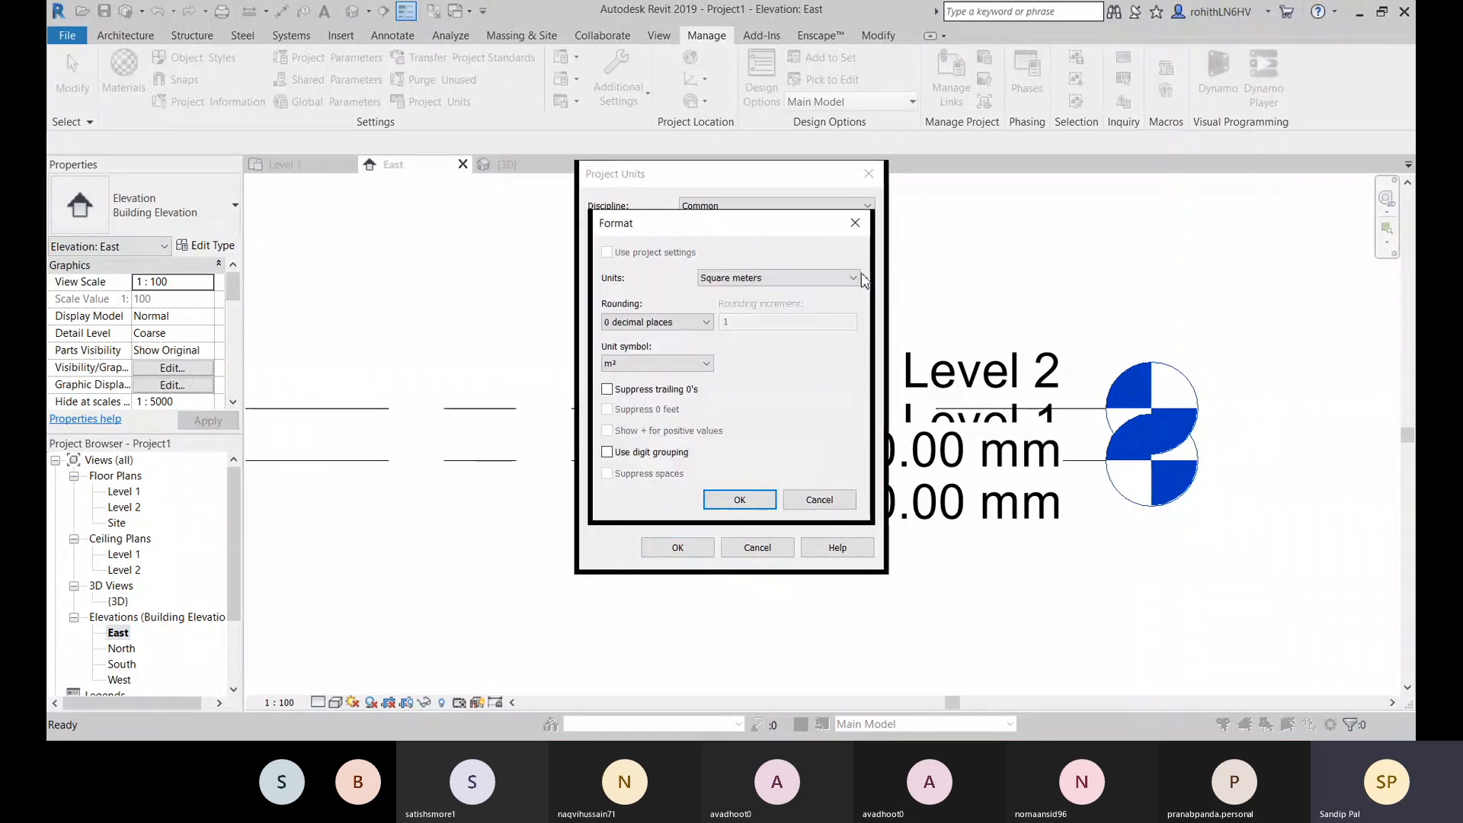
click(777, 277)
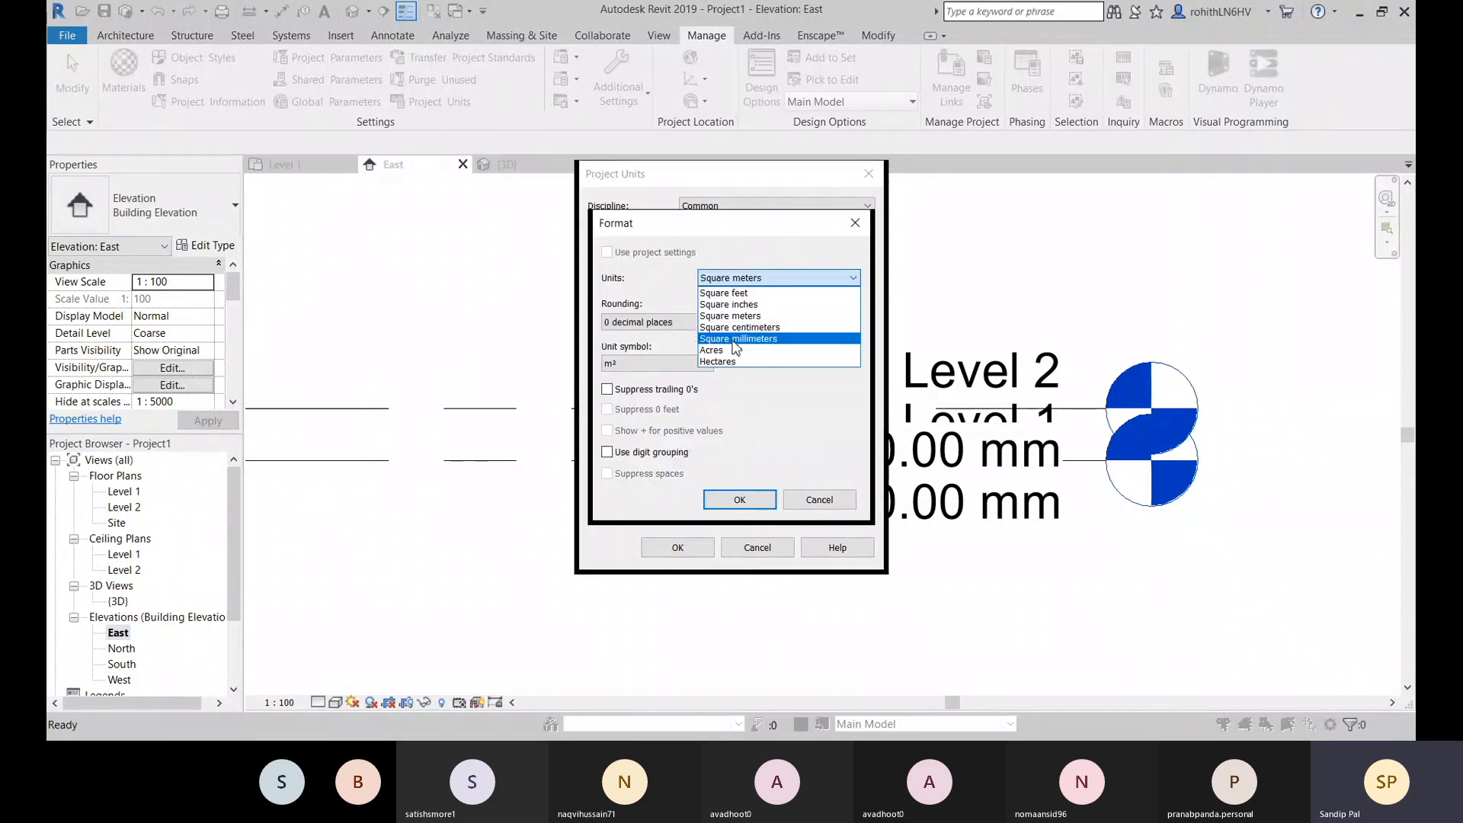
click(724, 340)
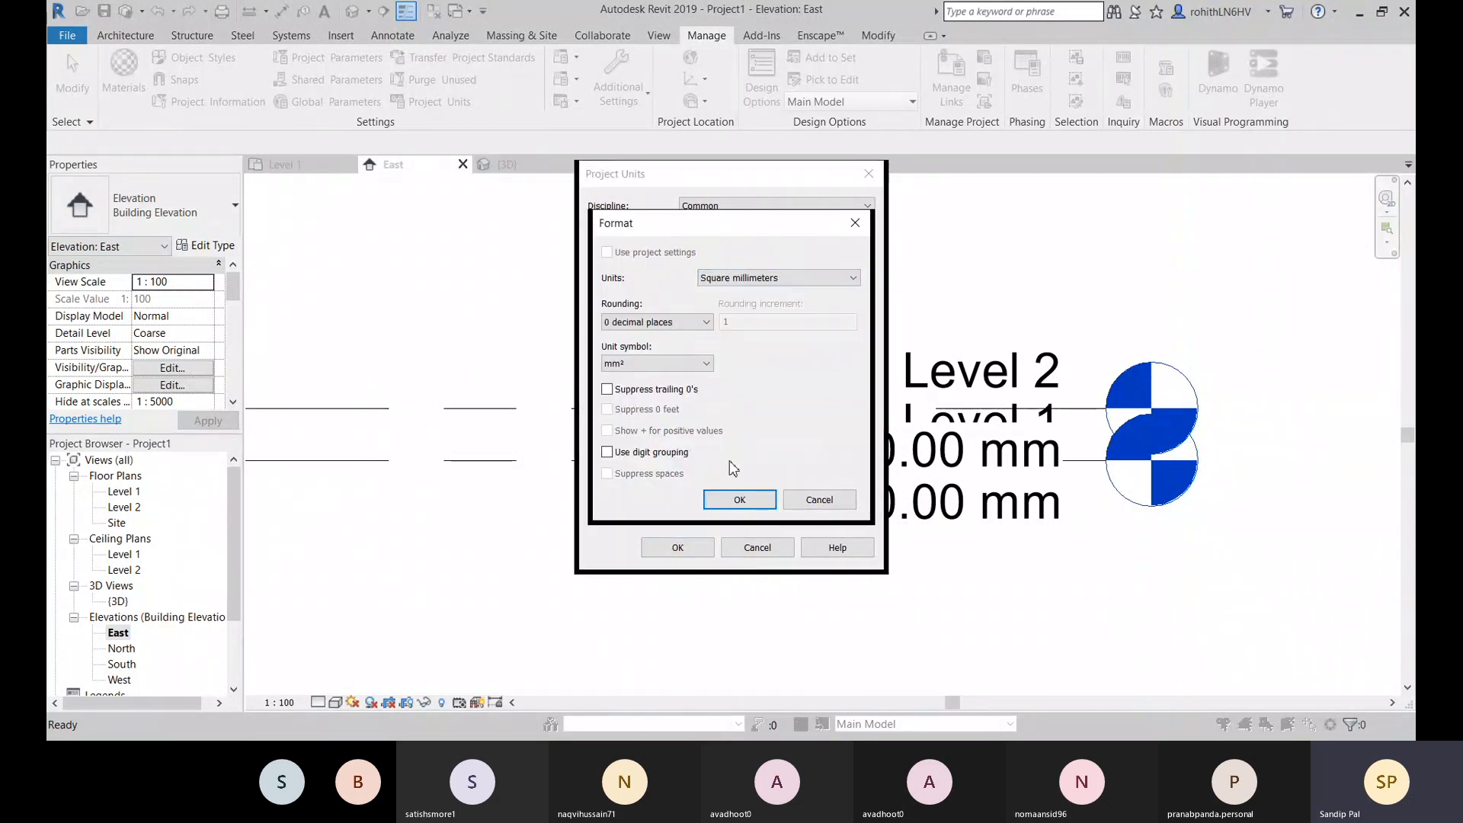
click(738, 499)
Step: Change the project's volume units to cubic millimeters
click(808, 294)
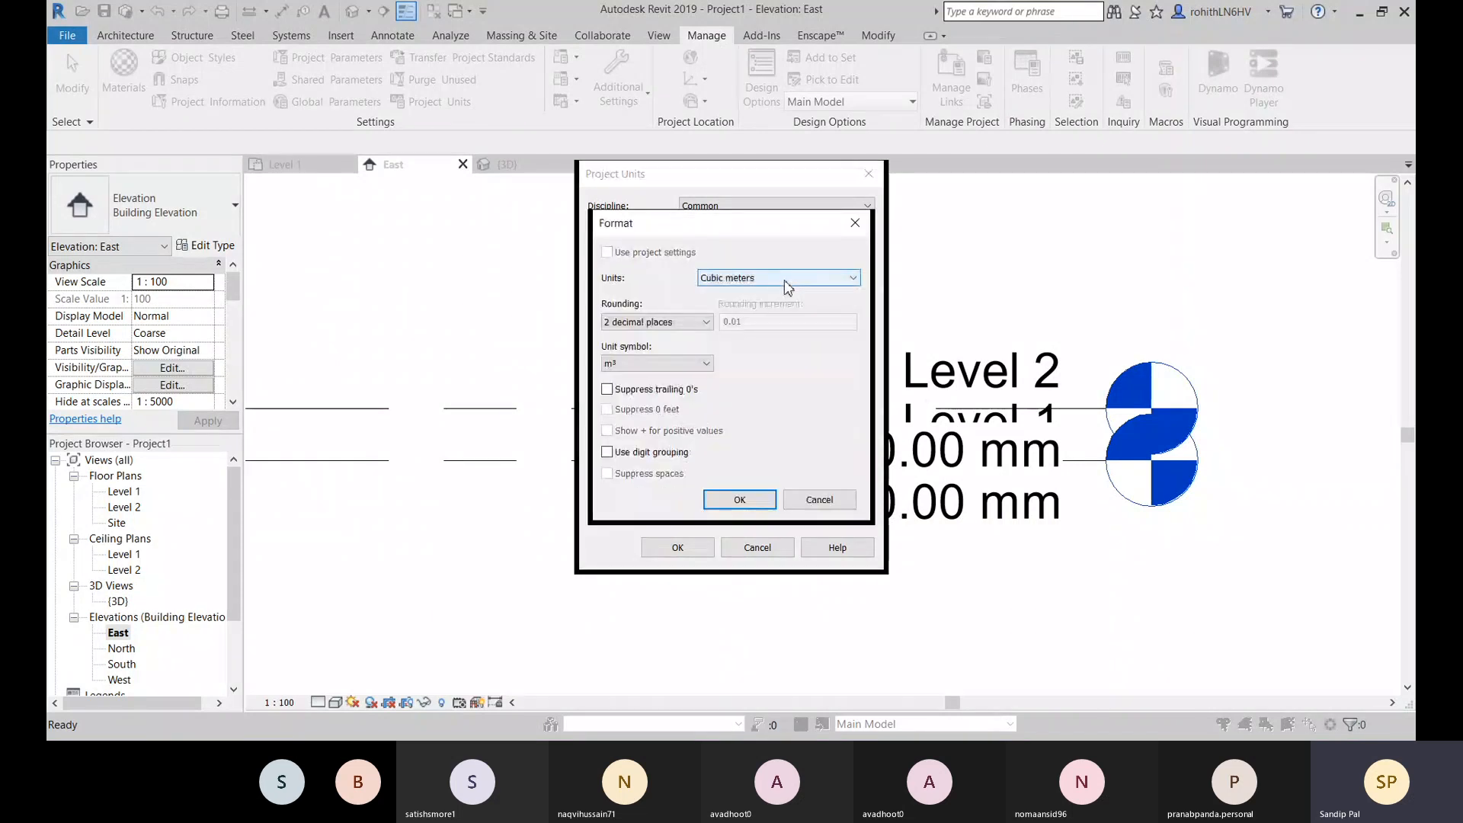
click(785, 279)
click(736, 350)
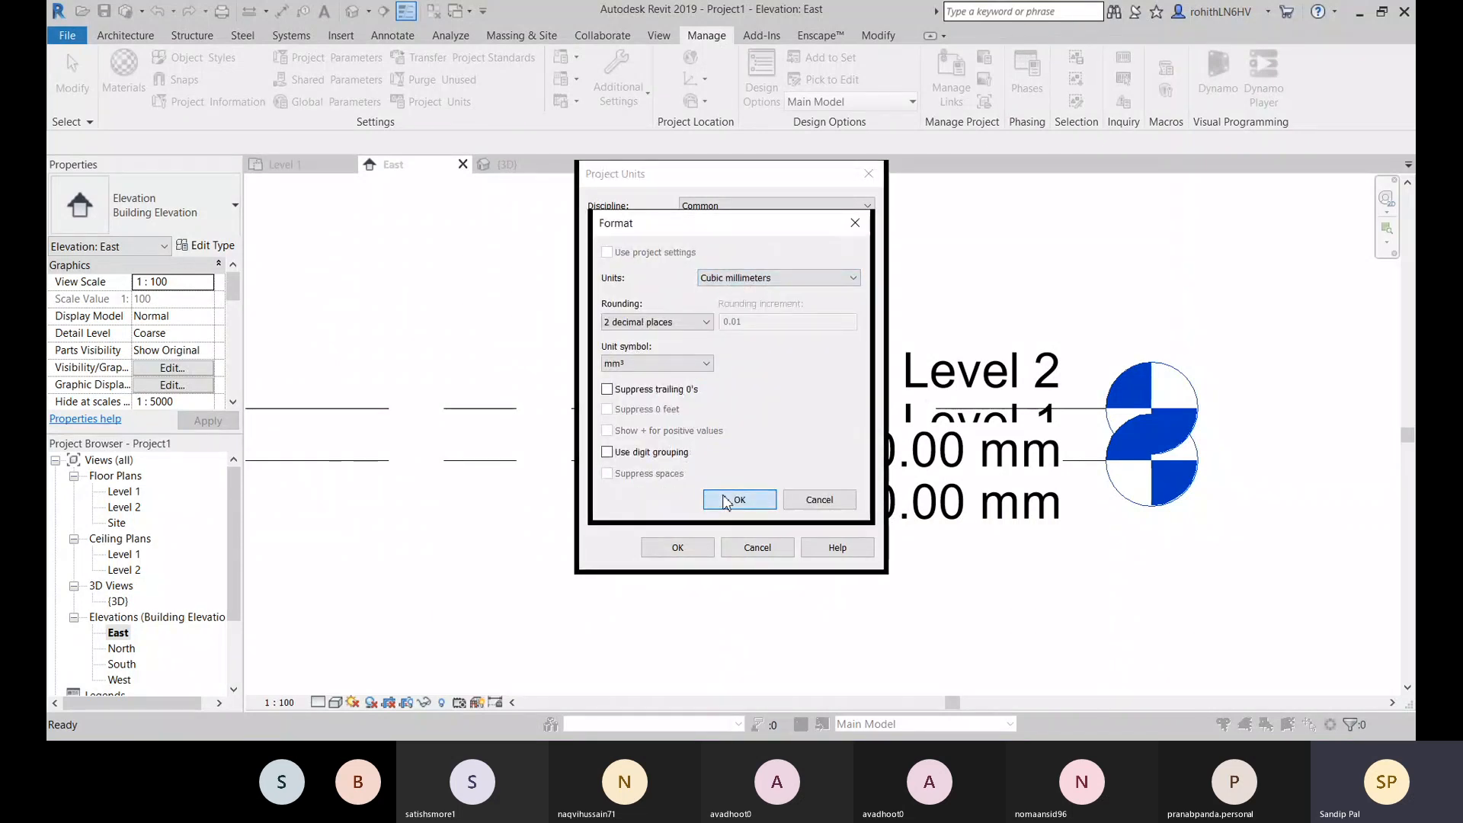
click(731, 499)
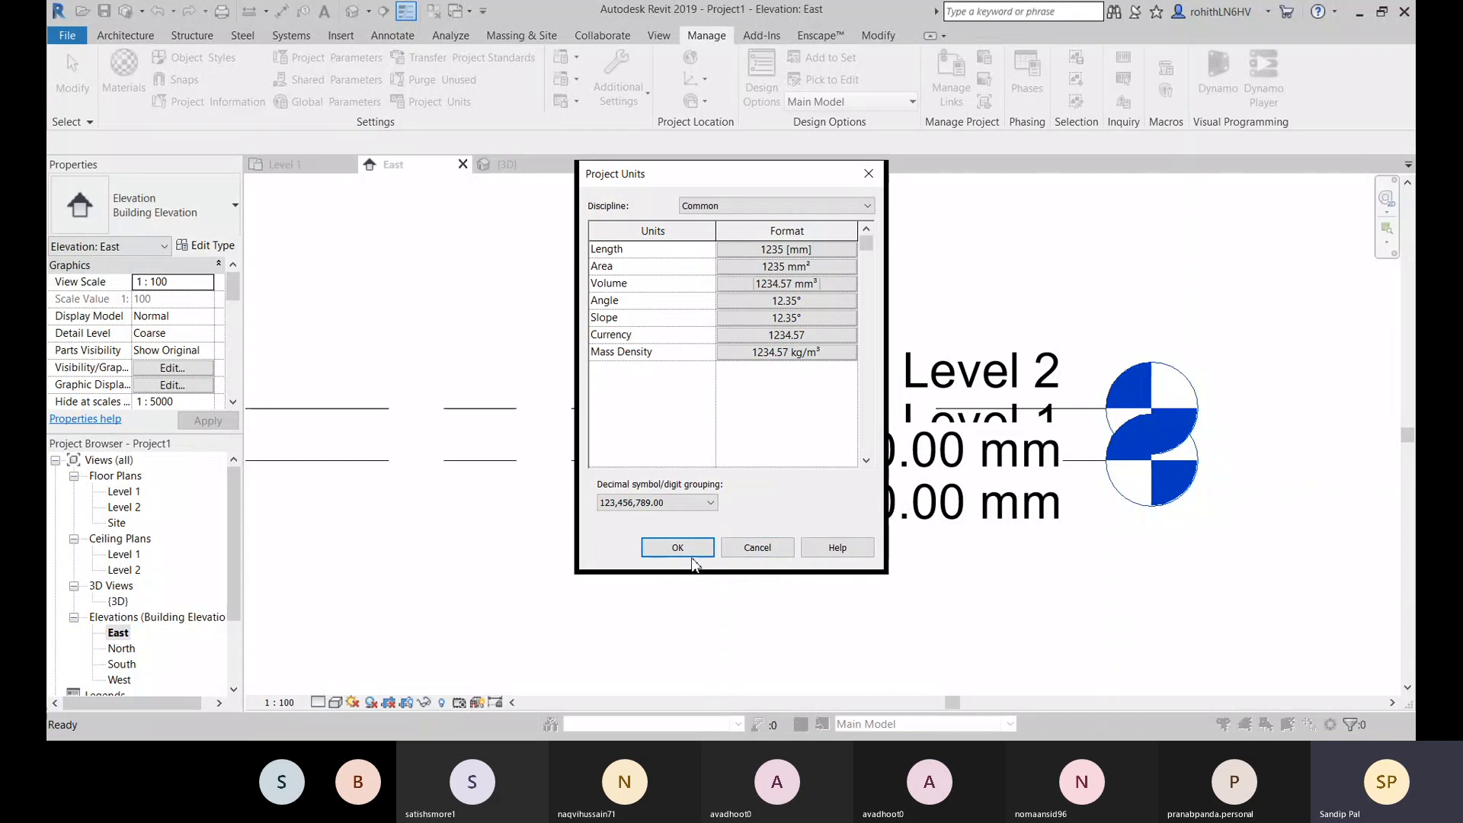
Step: Set the project's volume units to cubic meters and apply the project units
click(826, 285)
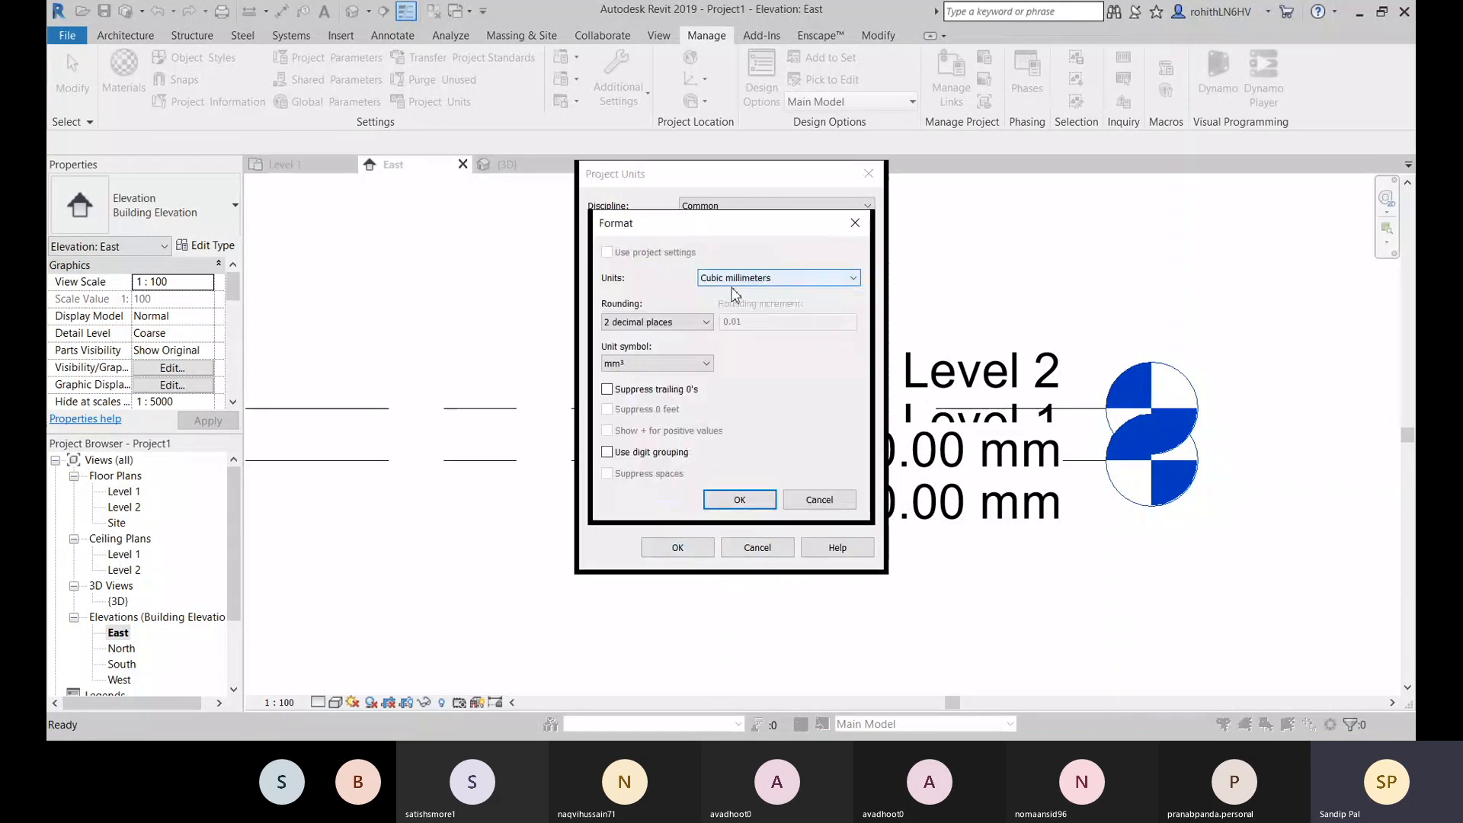
click(723, 280)
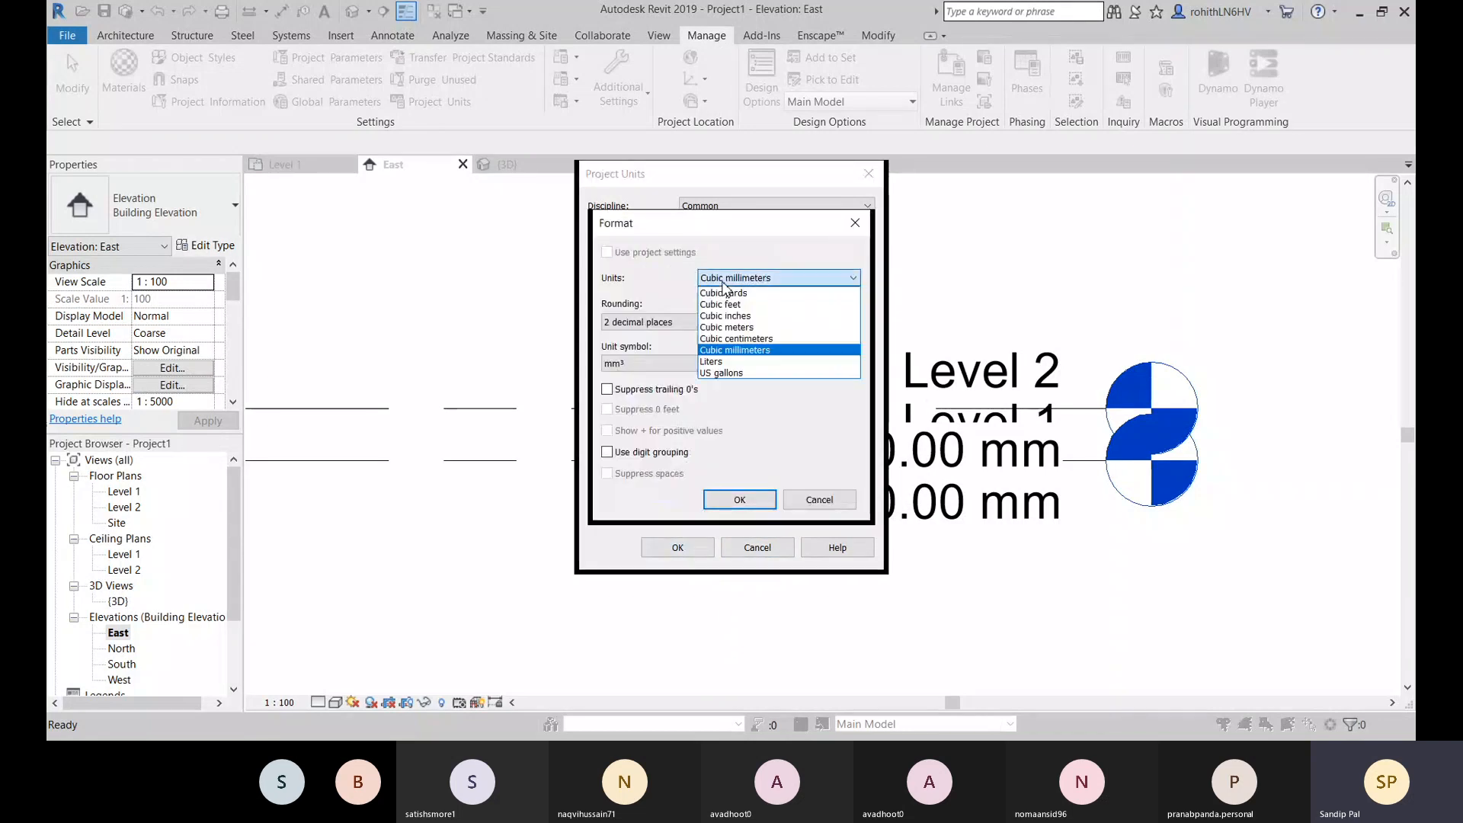
click(754, 327)
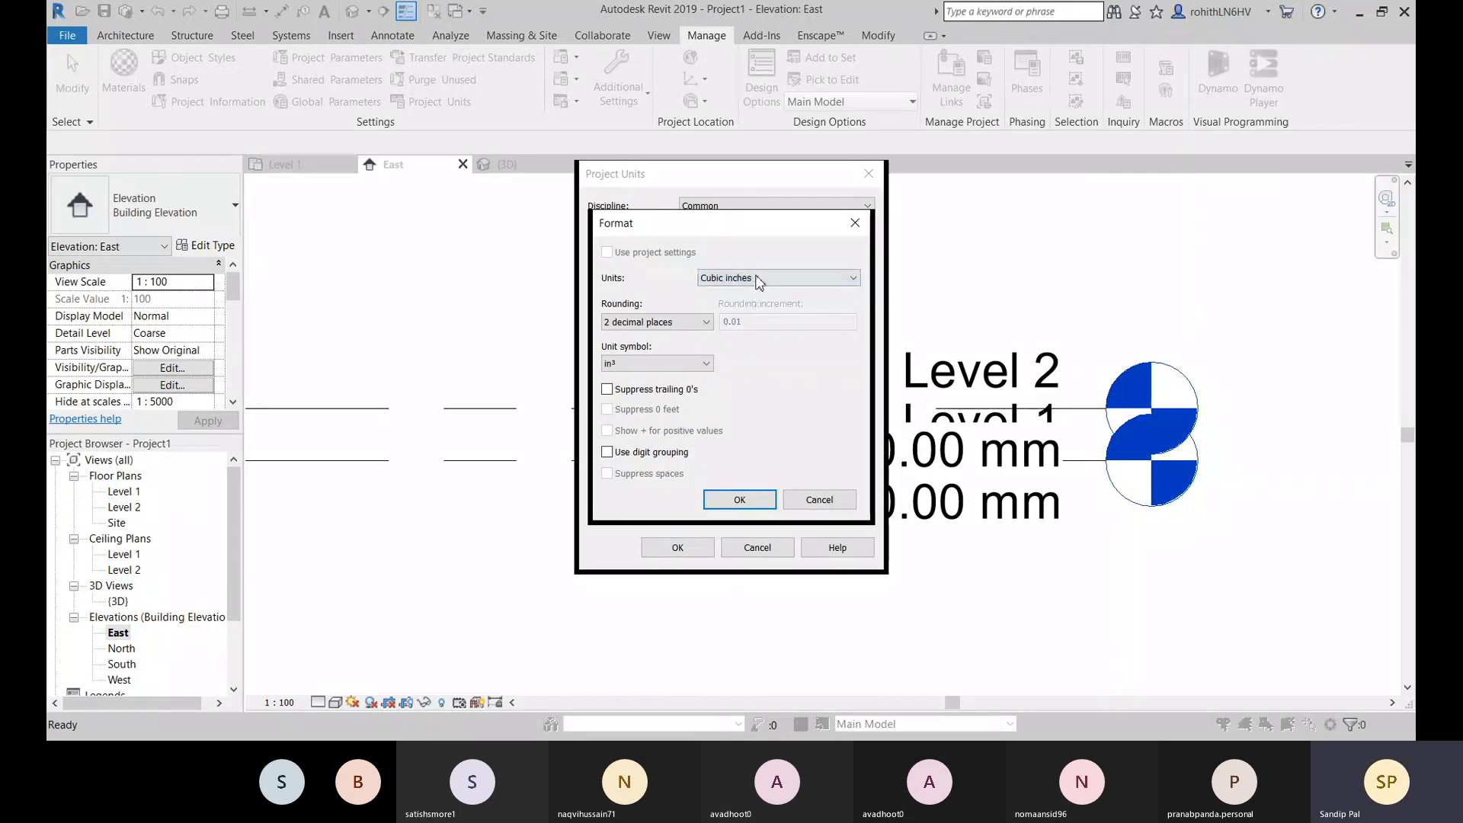
click(739, 499)
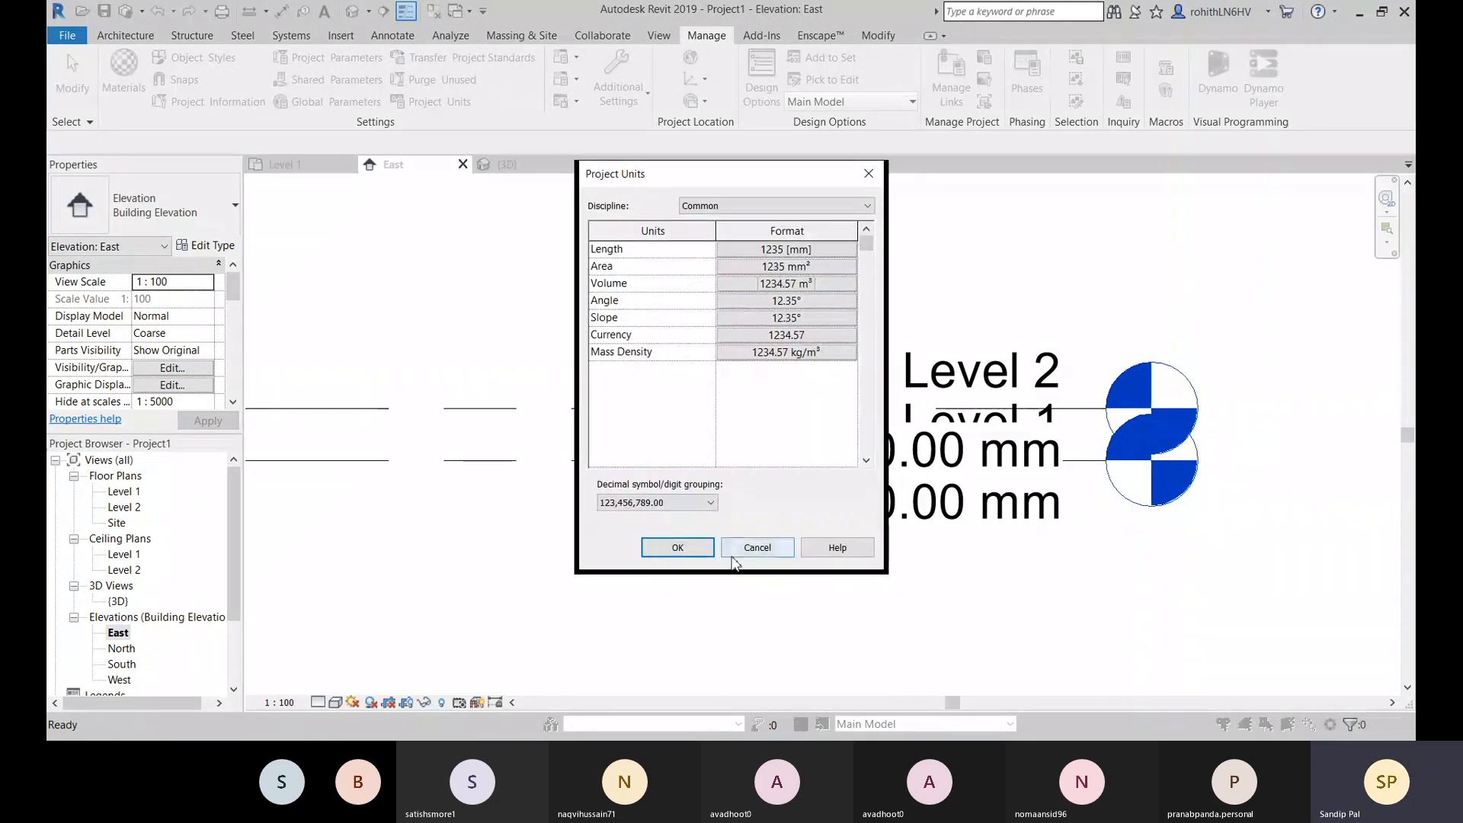
click(677, 547)
Step: Set the East elevation's view scale to 1 : 25
middle_drag(891, 523, 1047, 509)
scroll(536, 480, down, 1)
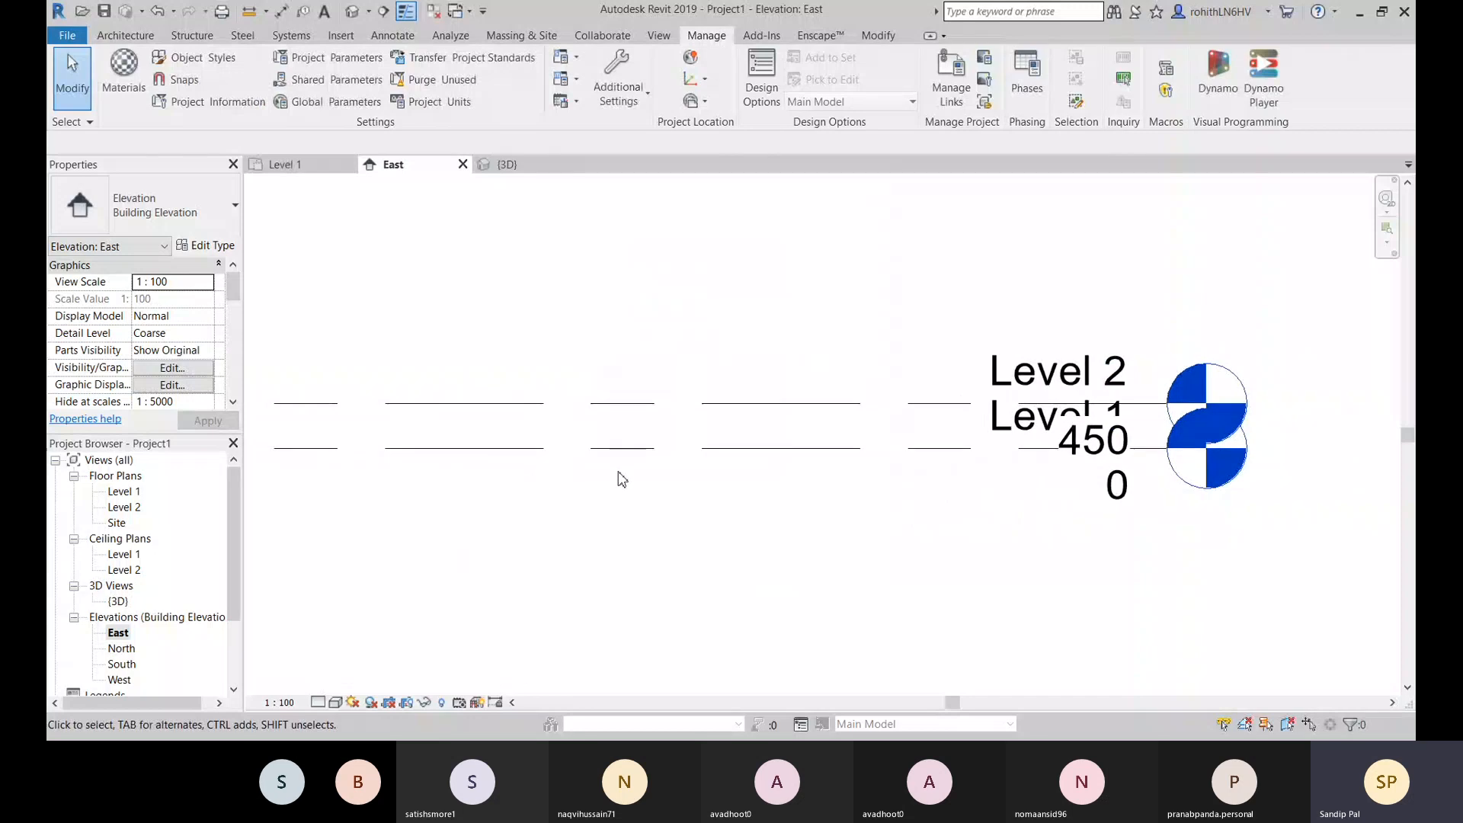
scroll(791, 416, down, 2)
middle_drag(919, 430, 734, 453)
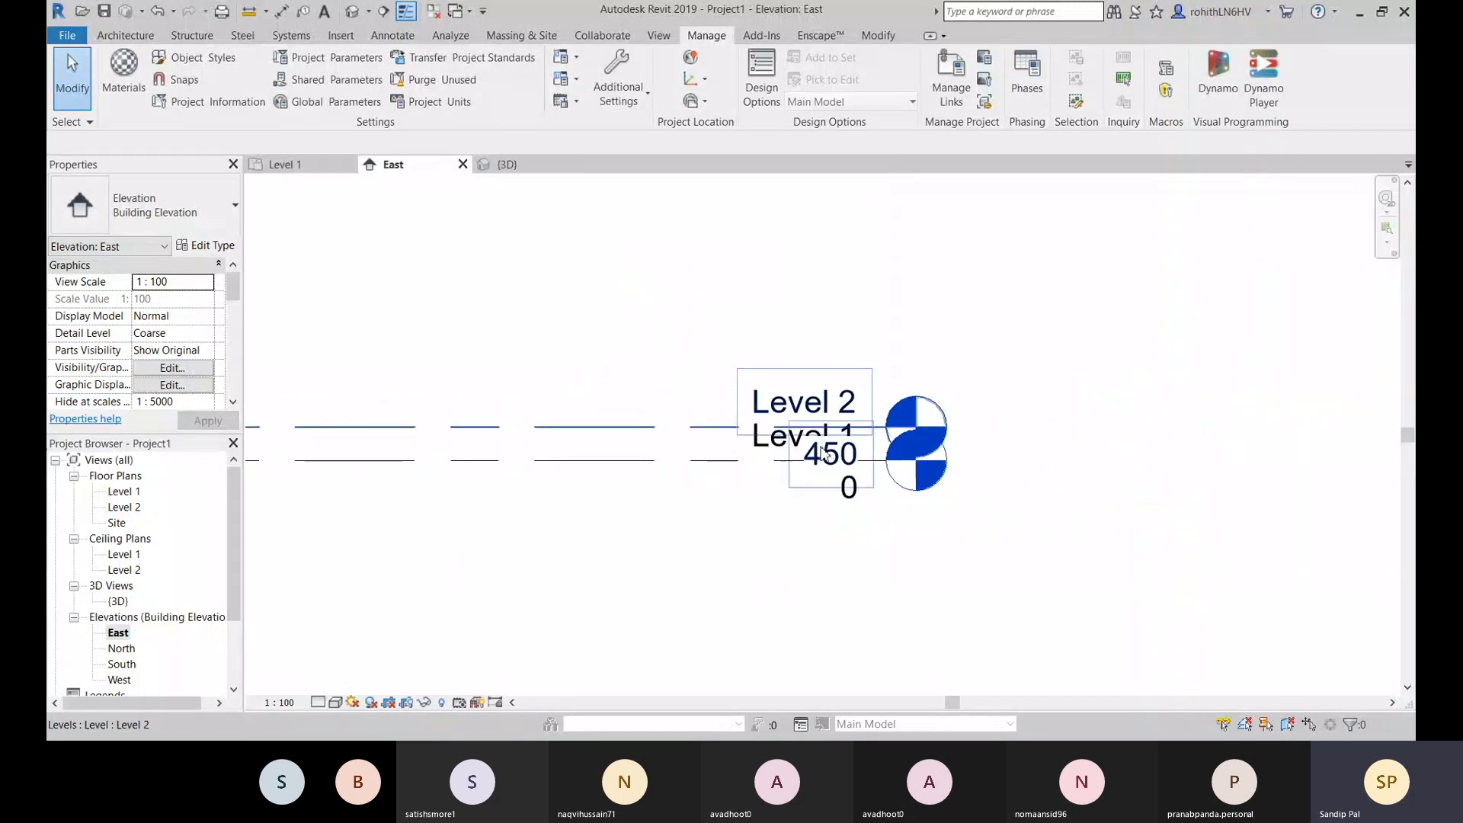
scroll(854, 447, up, 3)
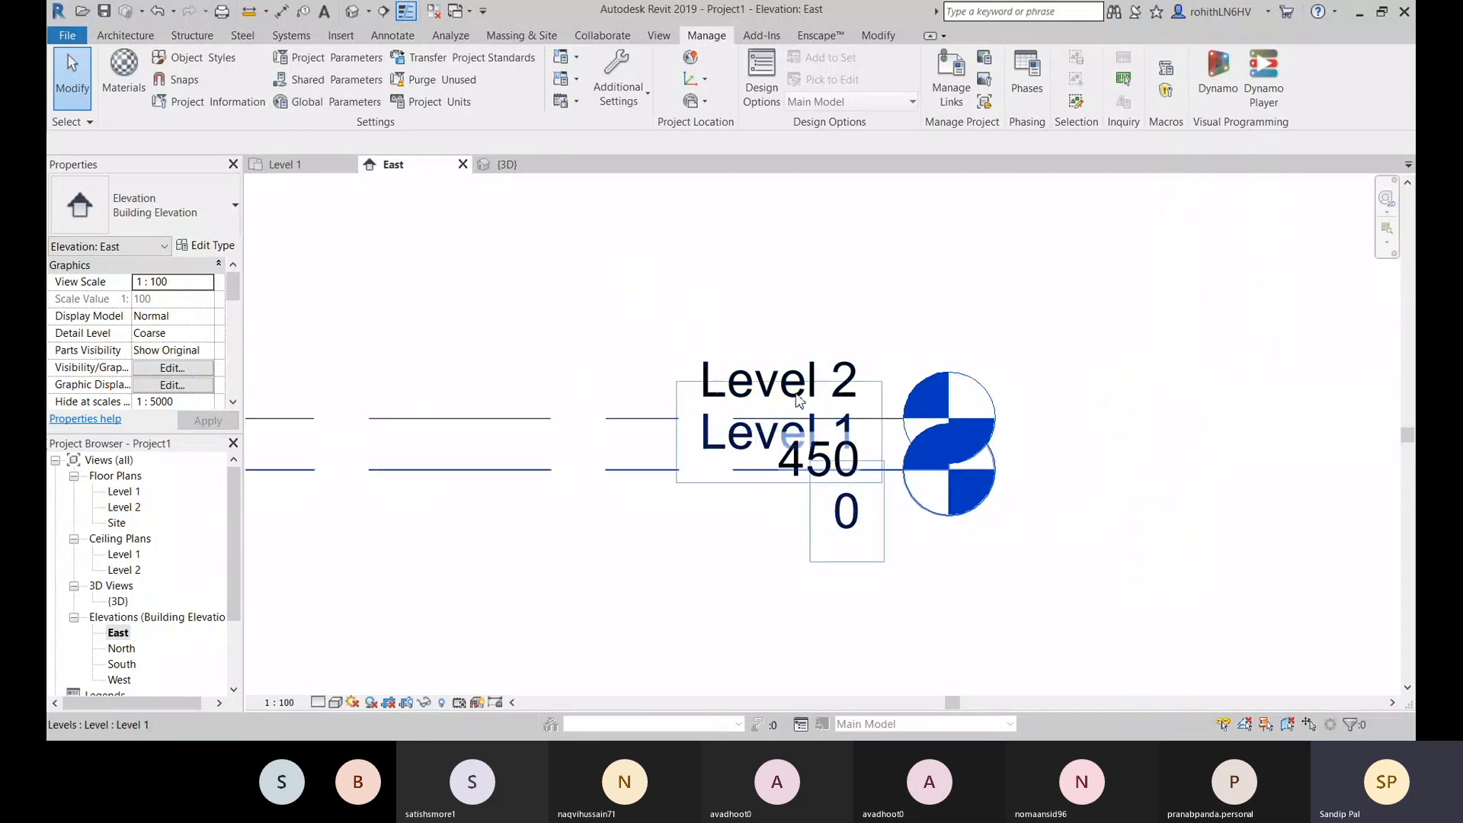
click(279, 701)
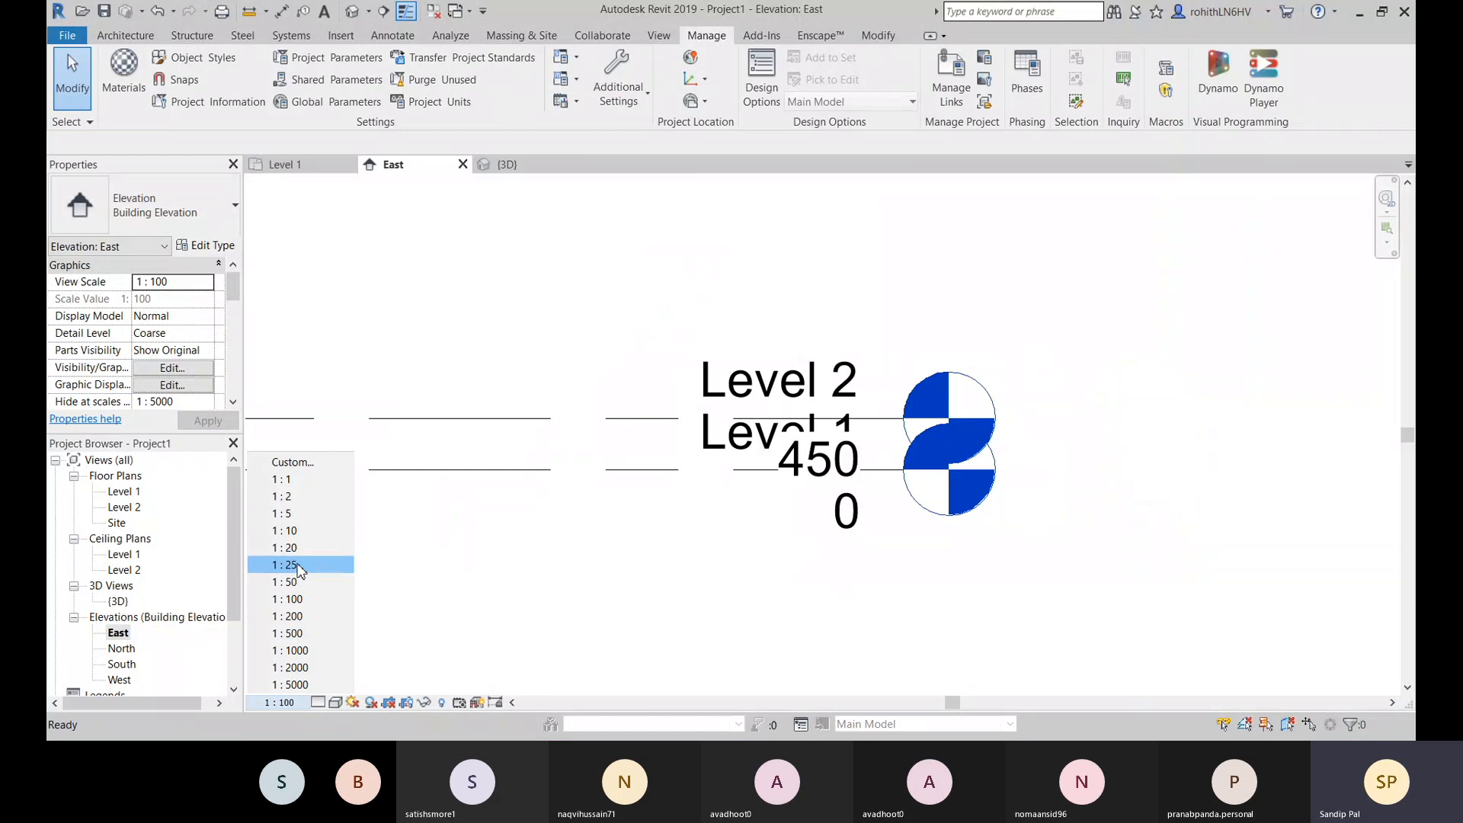
click(288, 565)
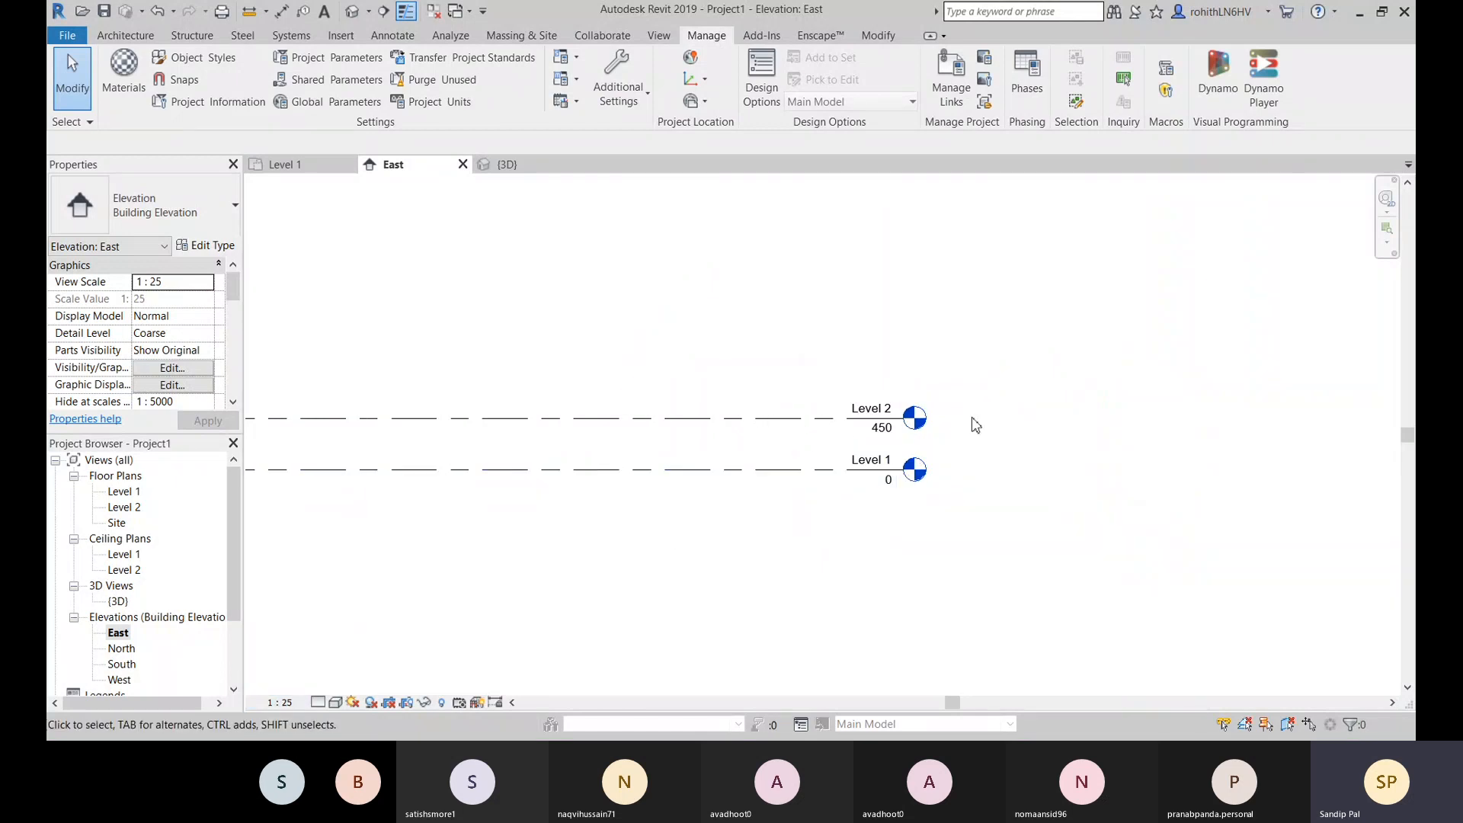
Step: Set the East elevation's view scale to 1 : 100
scroll(1020, 453, down, 5)
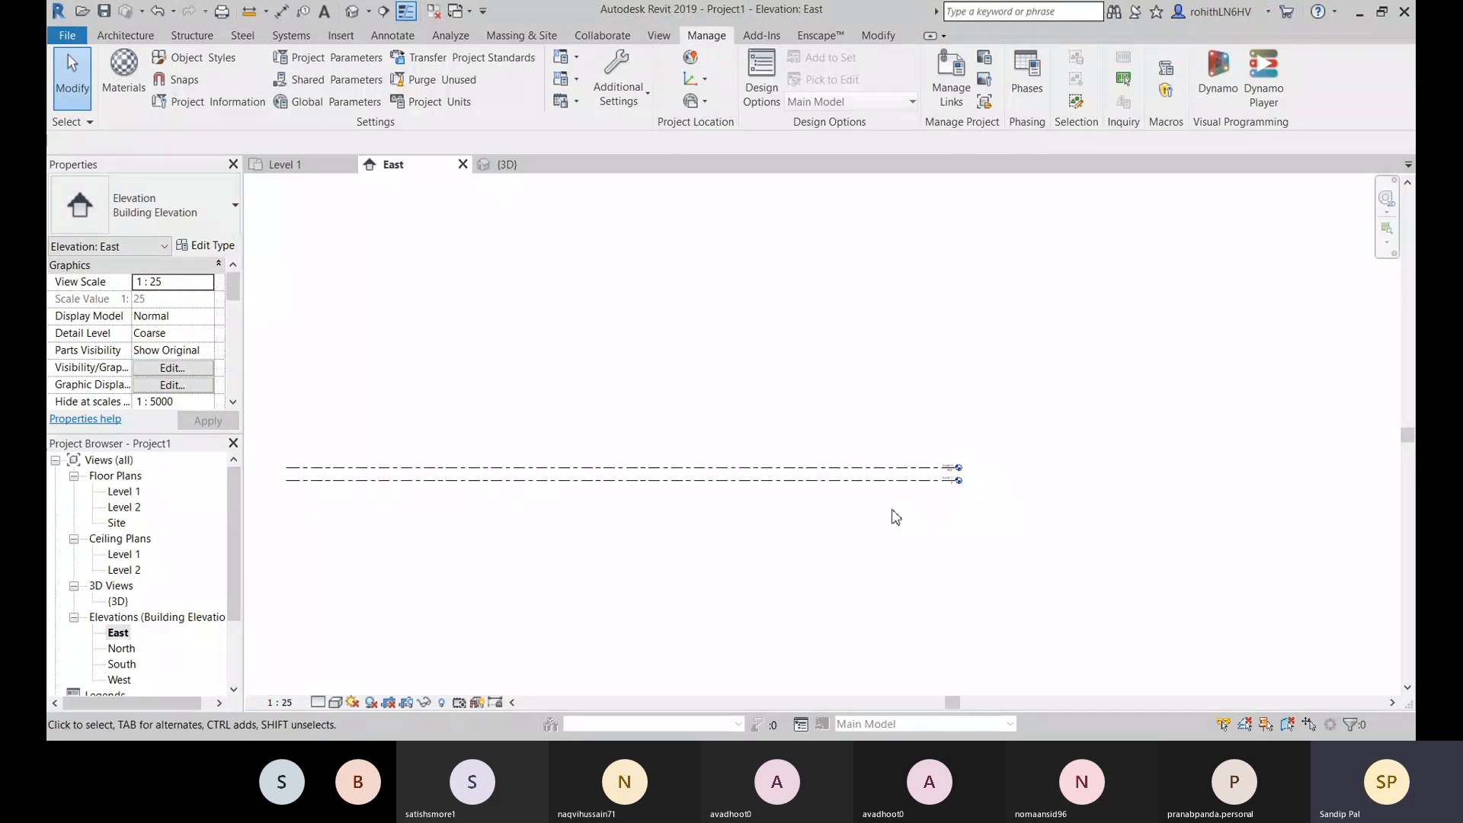
middle_drag(706, 560, 870, 538)
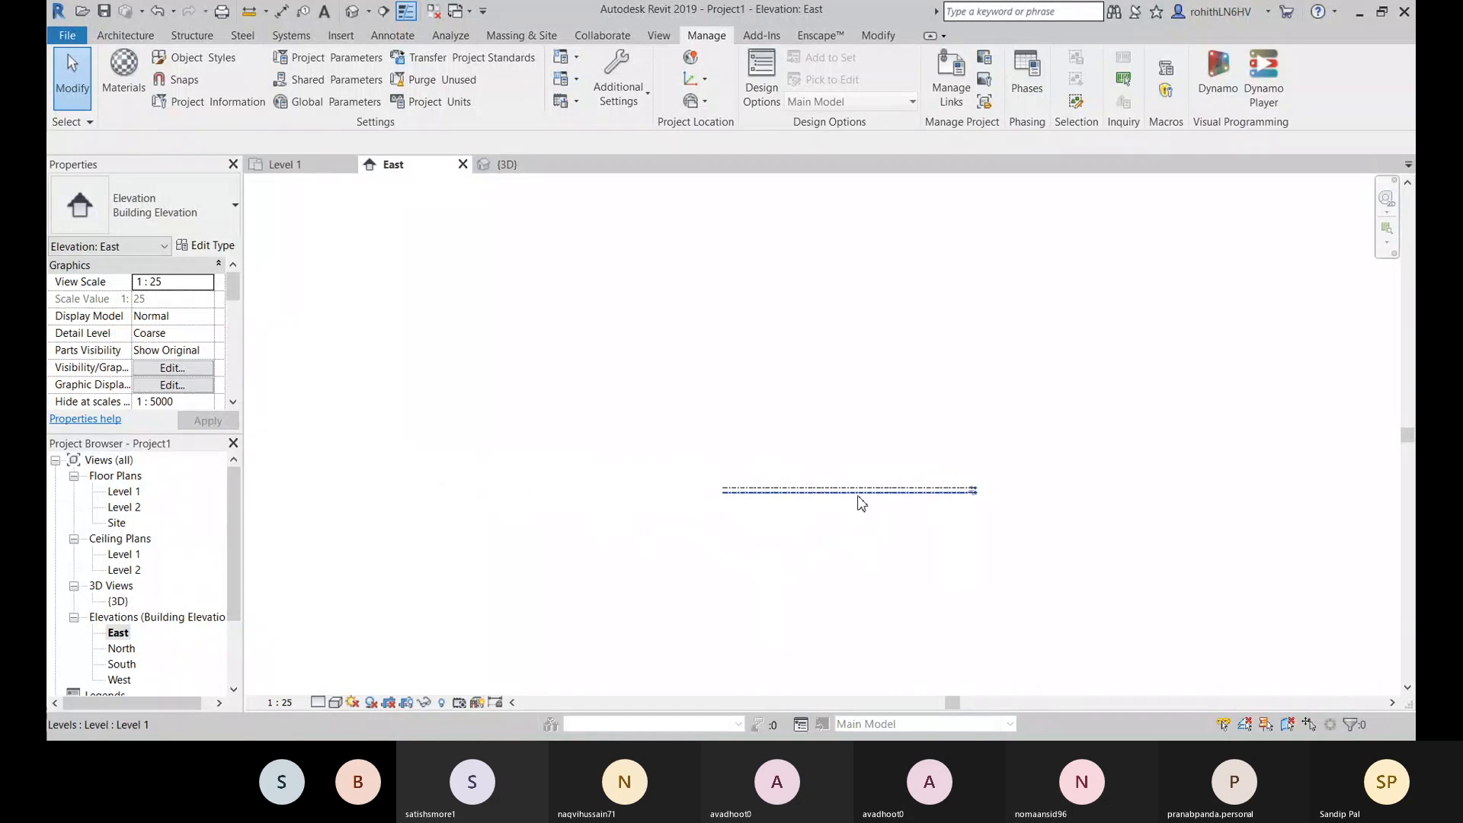
middle_drag(823, 493, 690, 448)
scroll(630, 477, down, 1)
scroll(690, 448, up, 1)
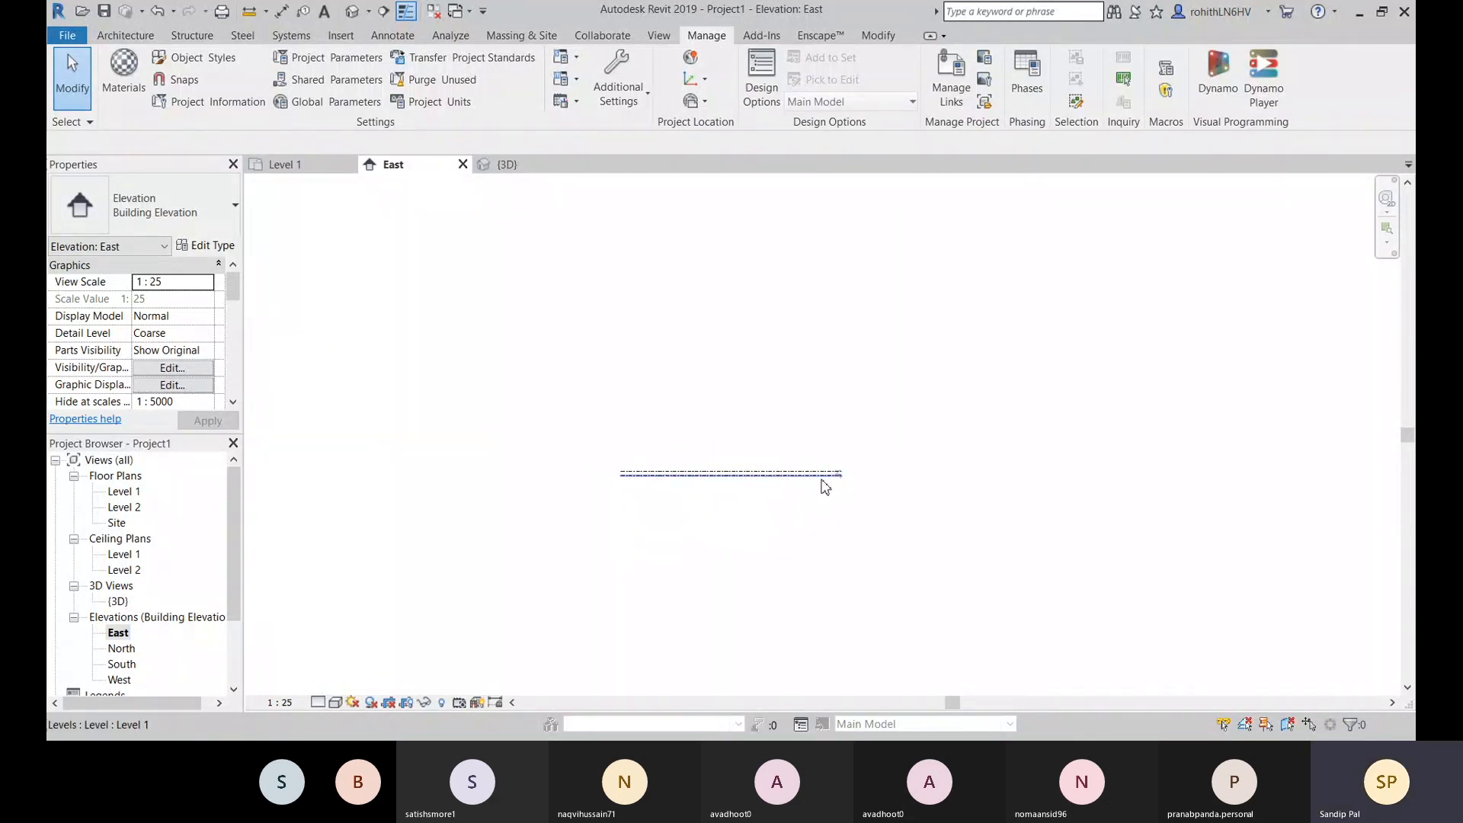
click(270, 703)
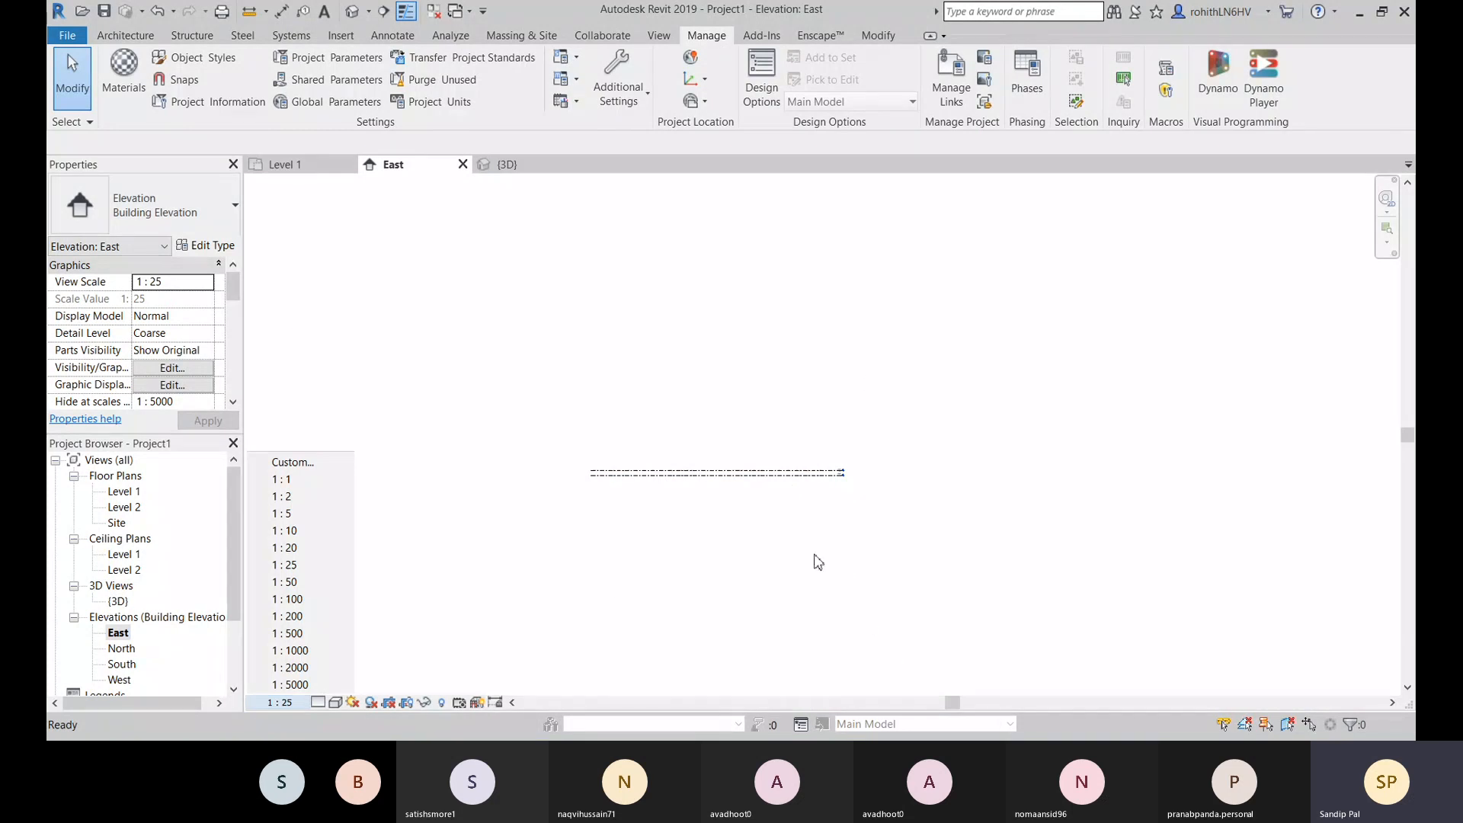
click(290, 600)
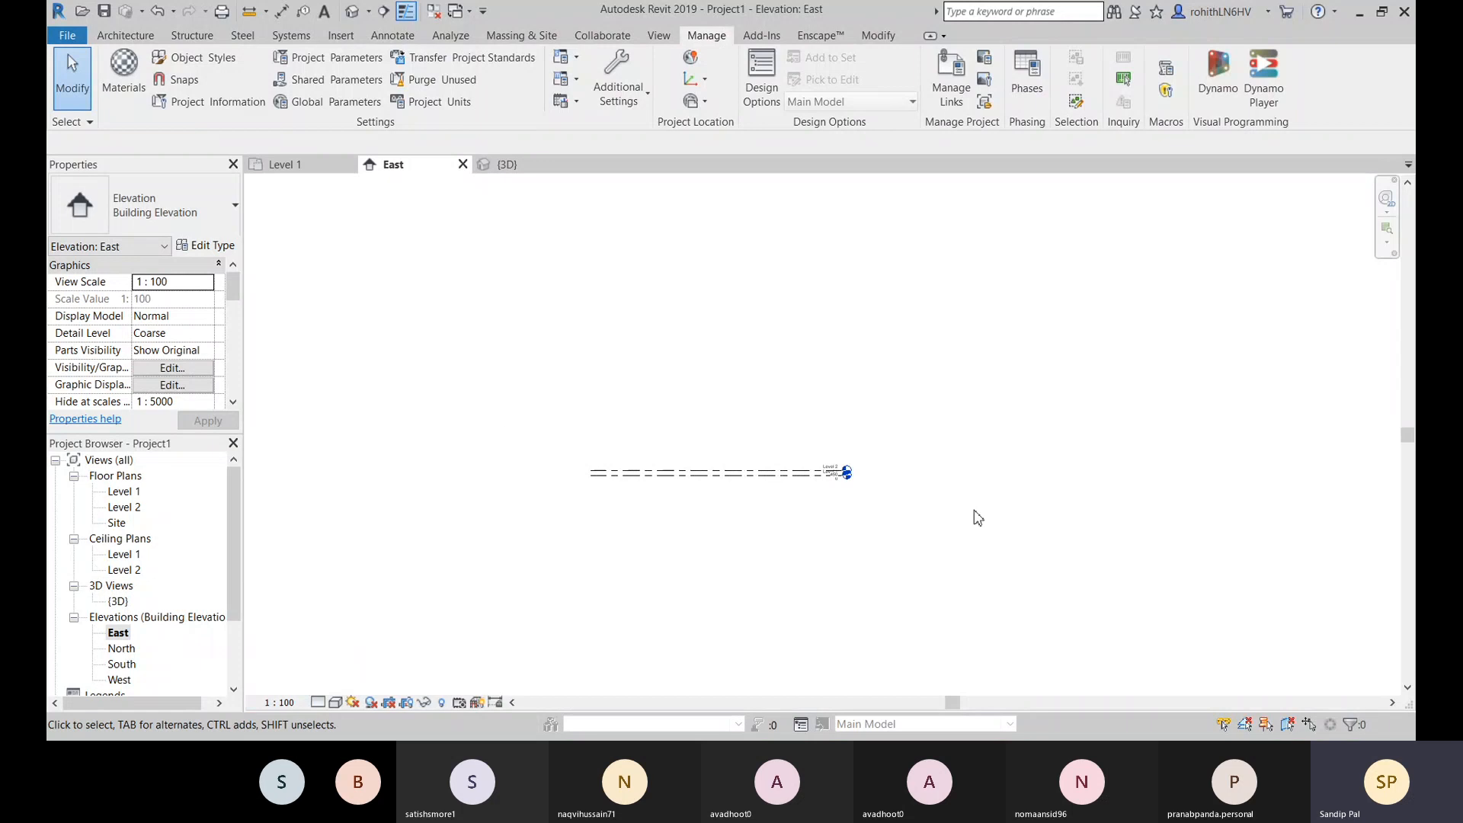
Step: Examine how the Level 1 and Level 2 heads and elevation labels overlap in the East elevation
scroll(875, 463, up, 3)
middle_drag(861, 506, 1082, 500)
scroll(1052, 498, up, 2)
scroll(1022, 474, up, 4)
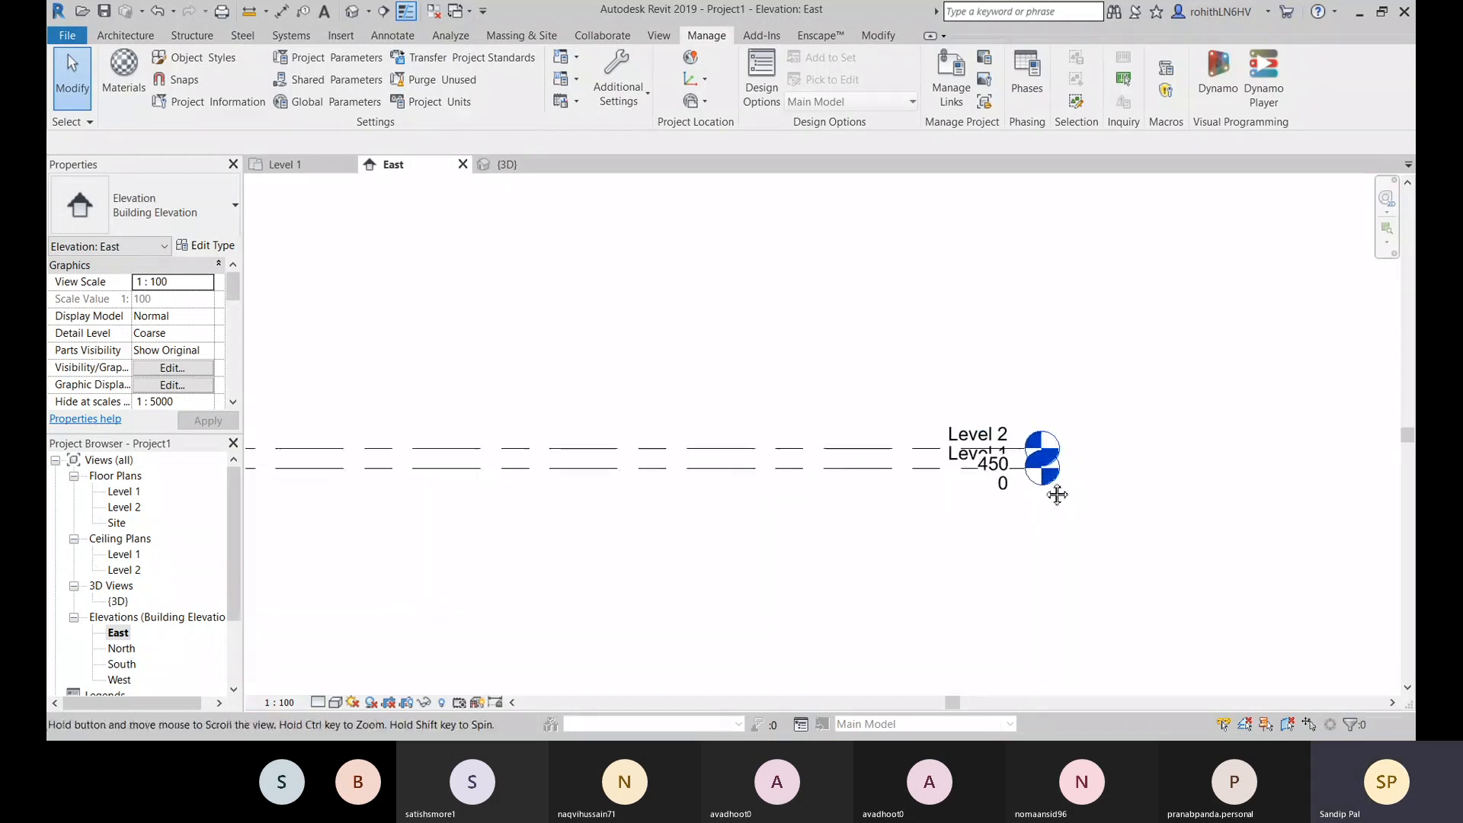
scroll(983, 415, up, 1)
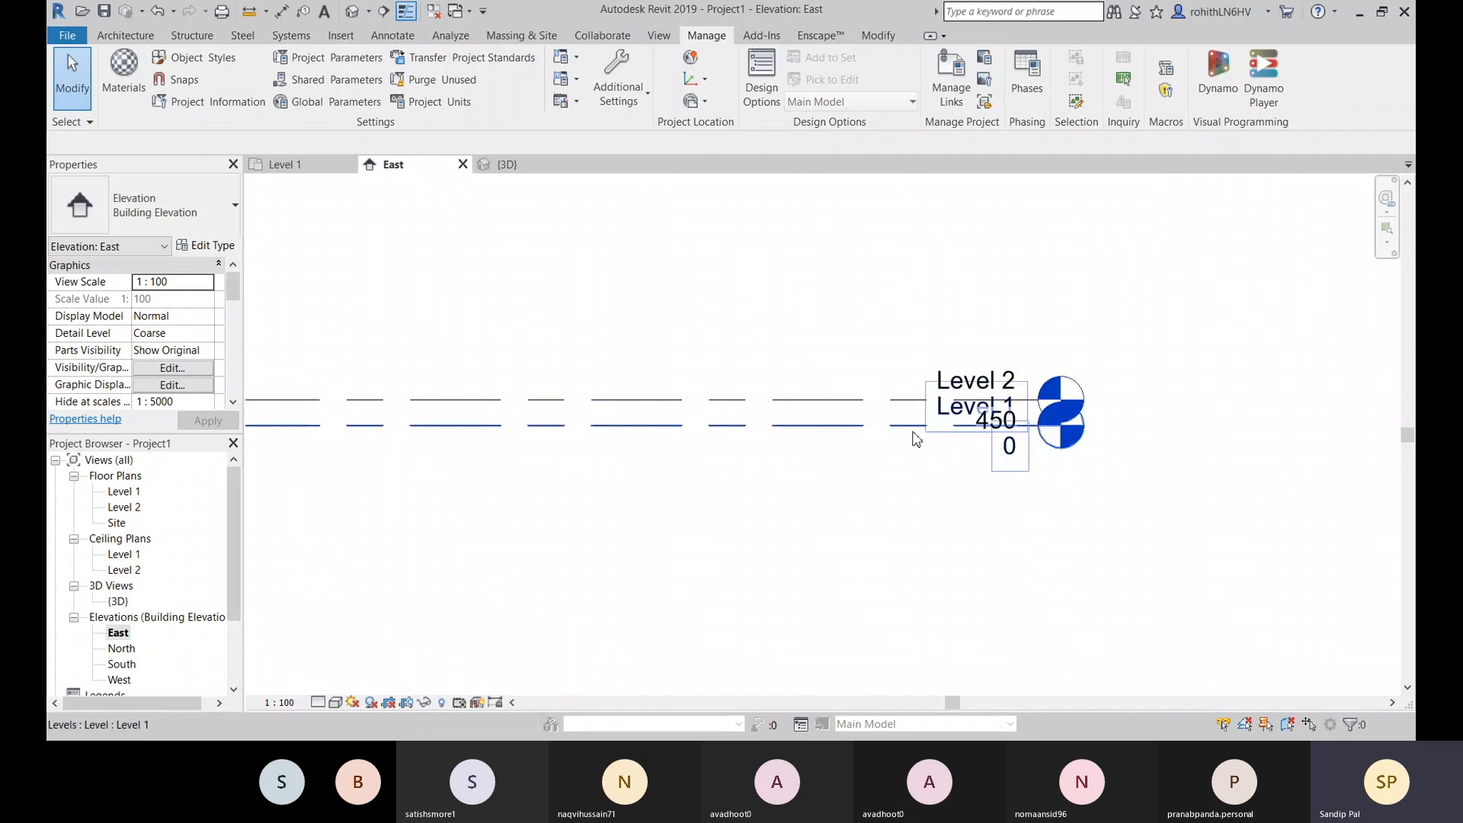
click(882, 427)
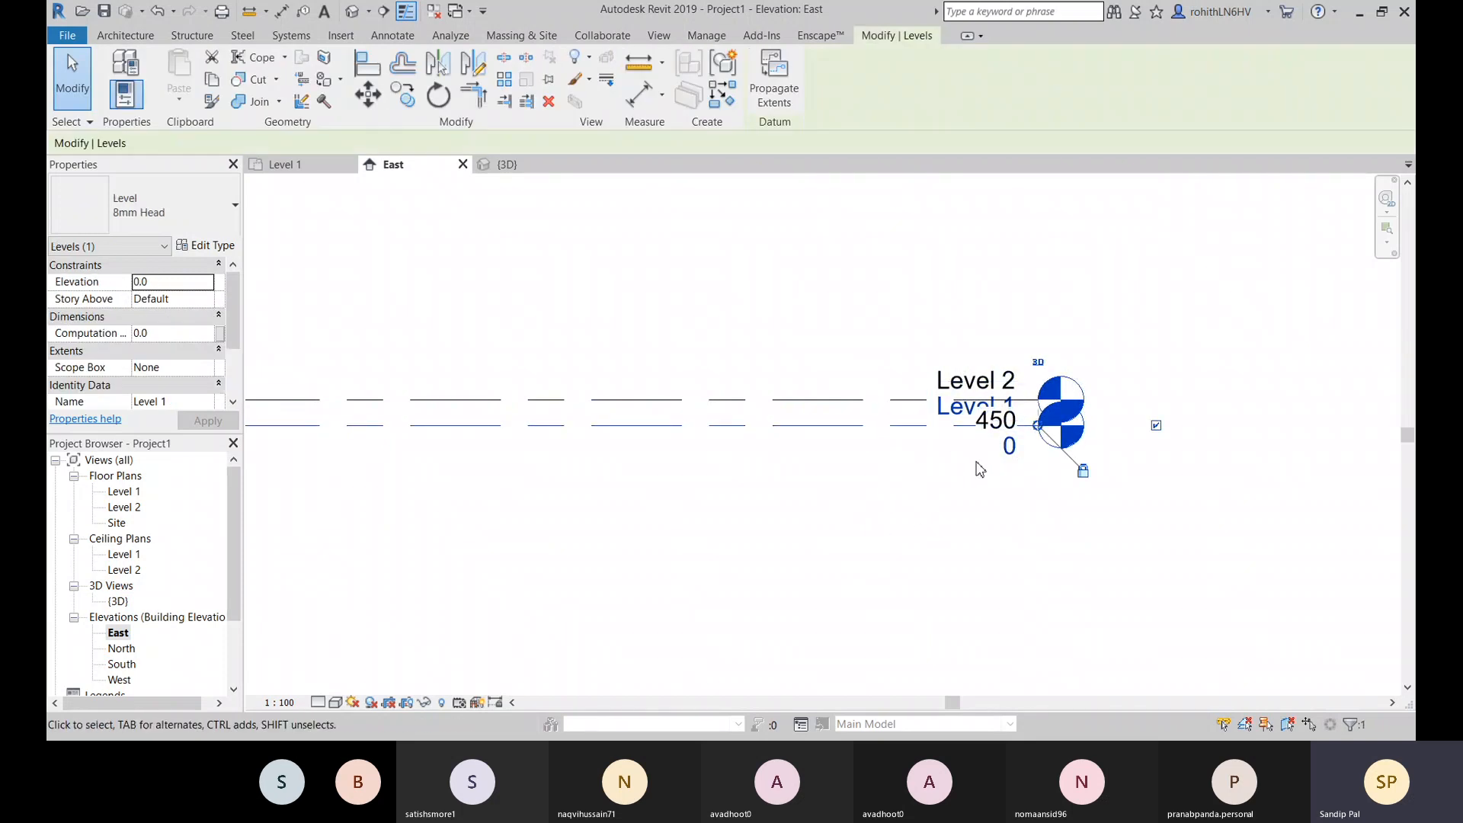
scroll(1097, 418, up, 1)
scroll(1016, 439, up, 5)
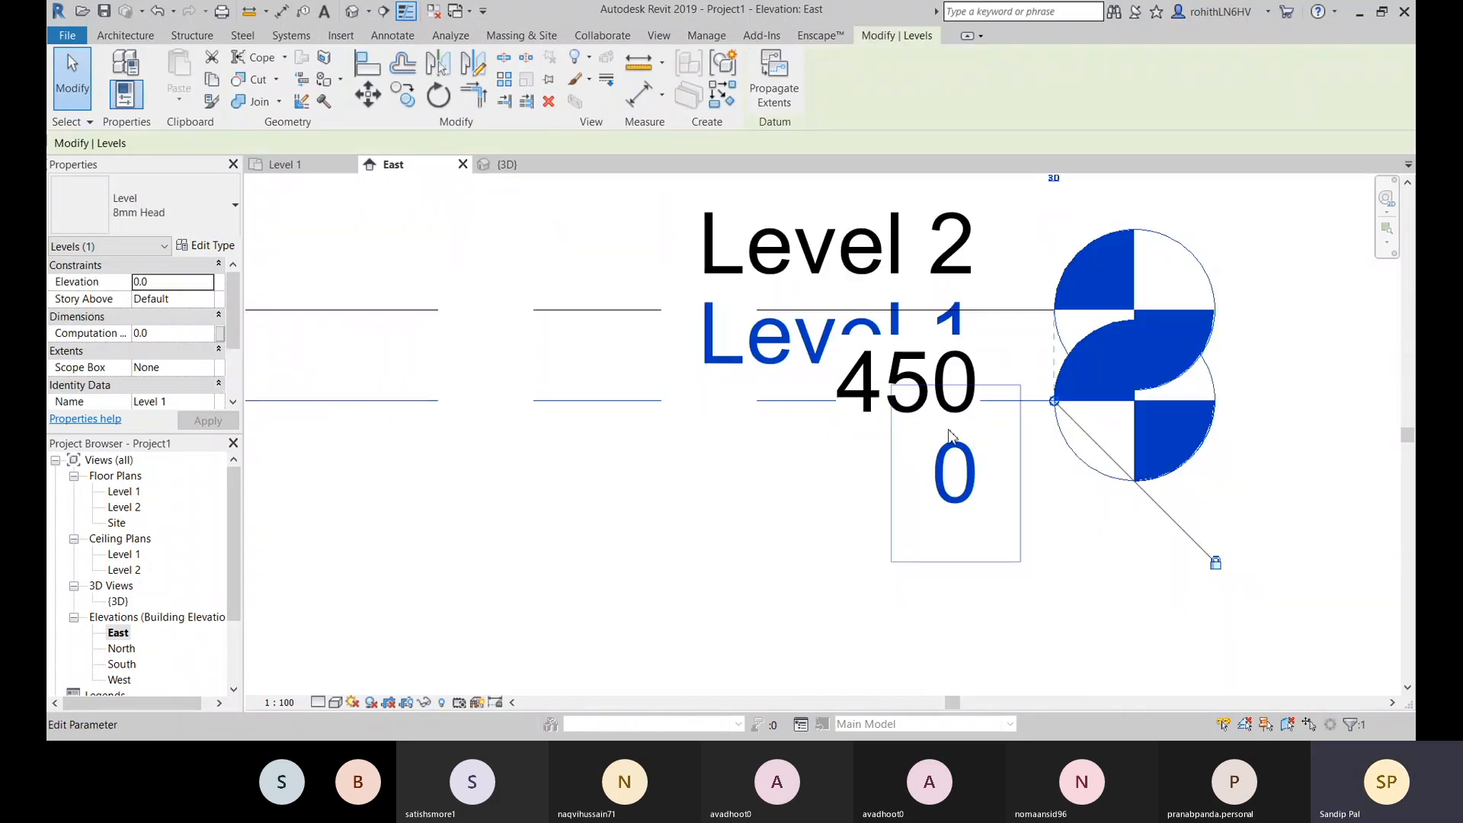
scroll(1006, 471, down, 3)
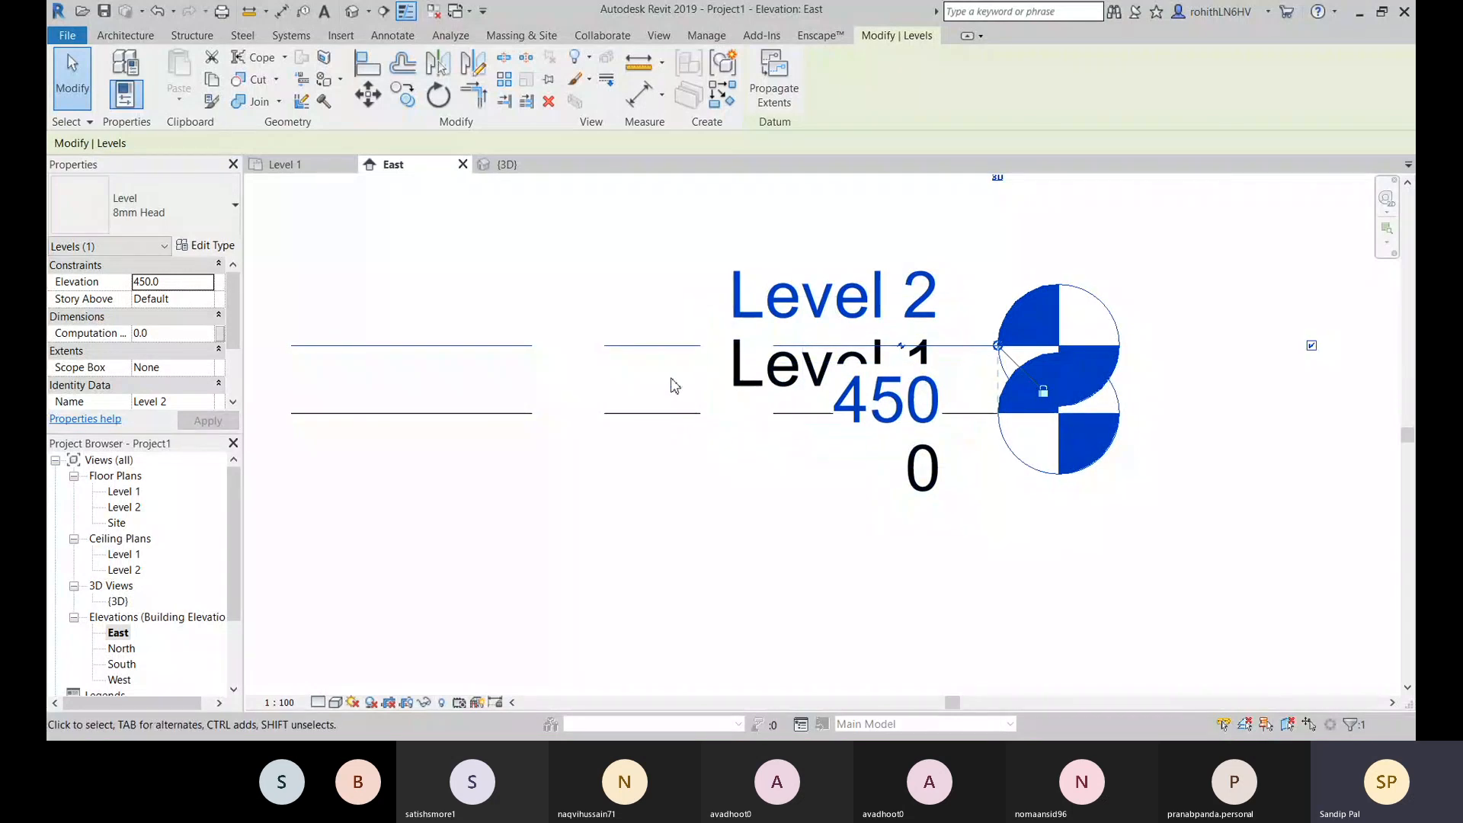
Step: Hide the Level 2 element in the East elevation view
right_click(646, 347)
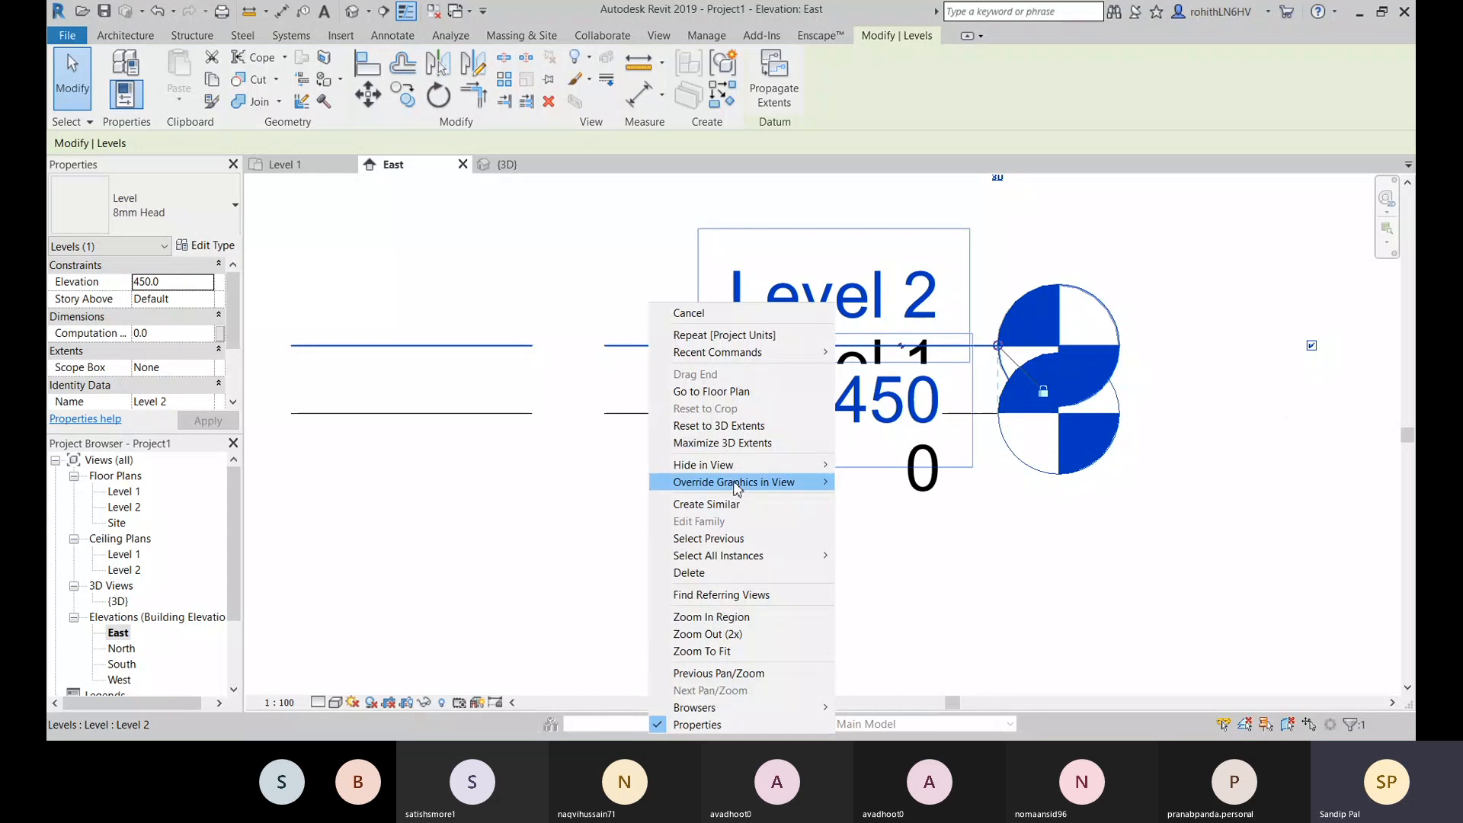
mouse_move(698, 467)
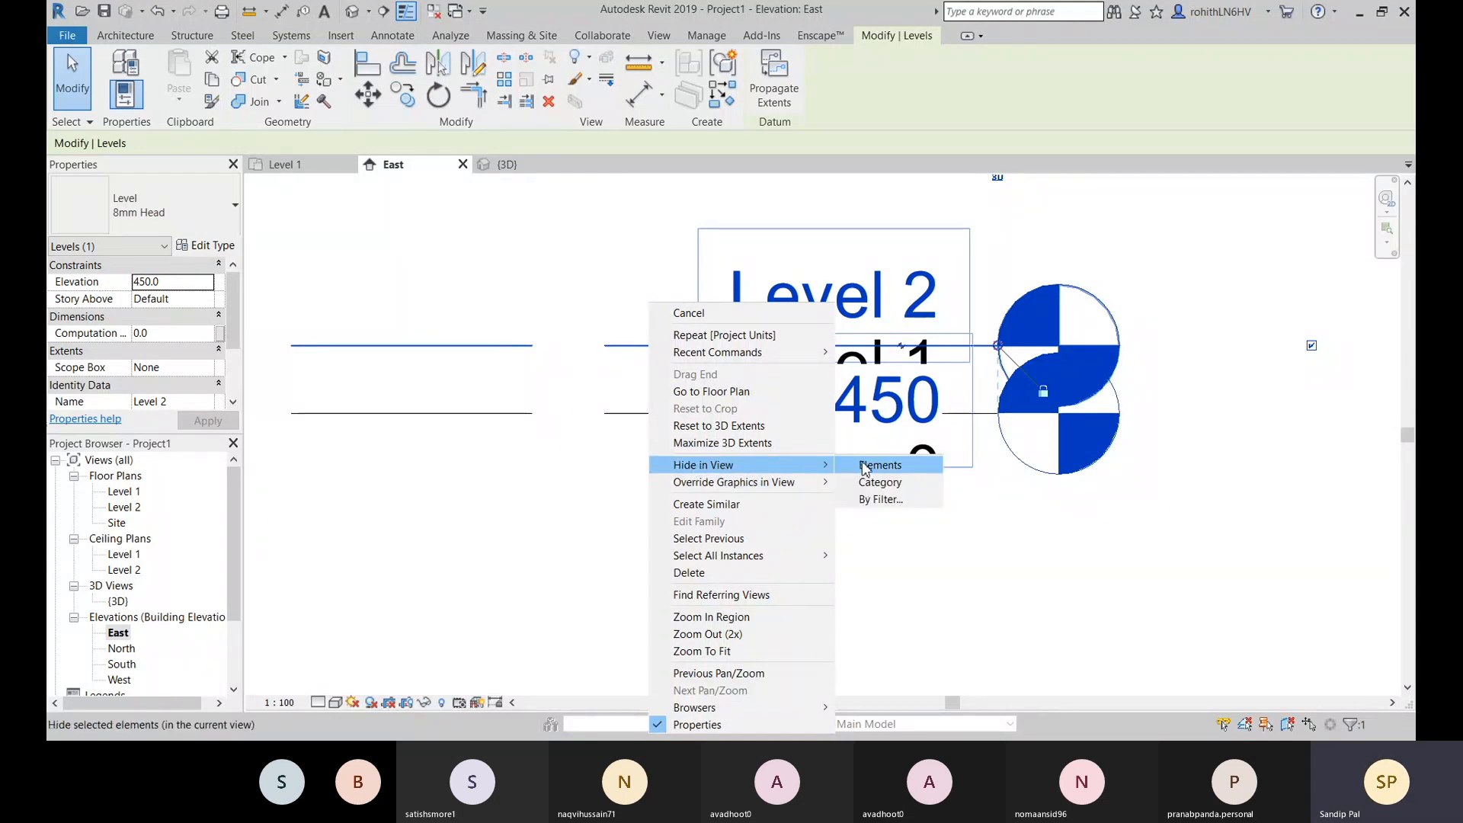
click(865, 467)
Step: Add an elbow to the Level 1 line near its head and shift both bend points farther from the head
click(645, 415)
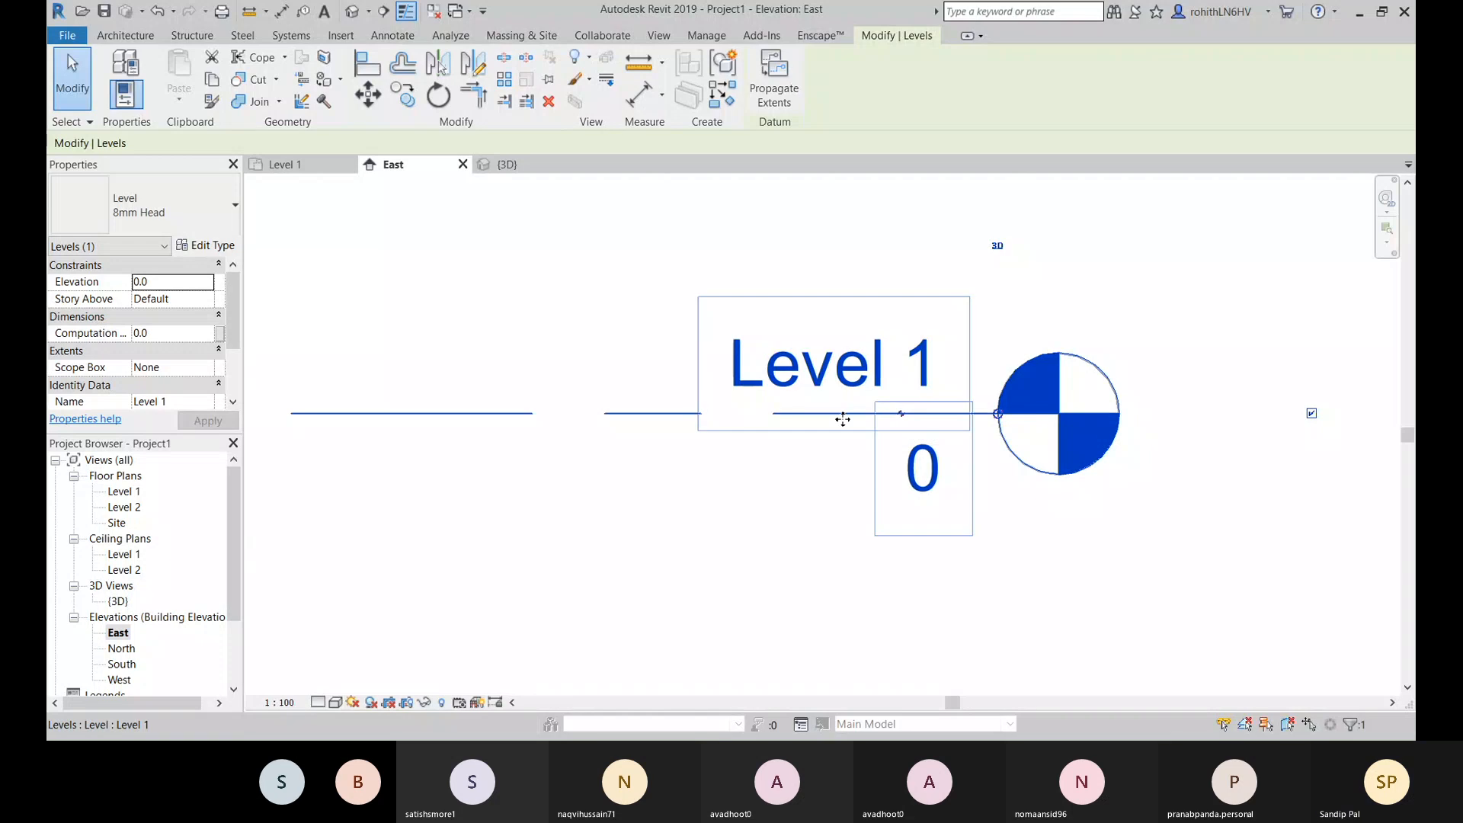
click(901, 415)
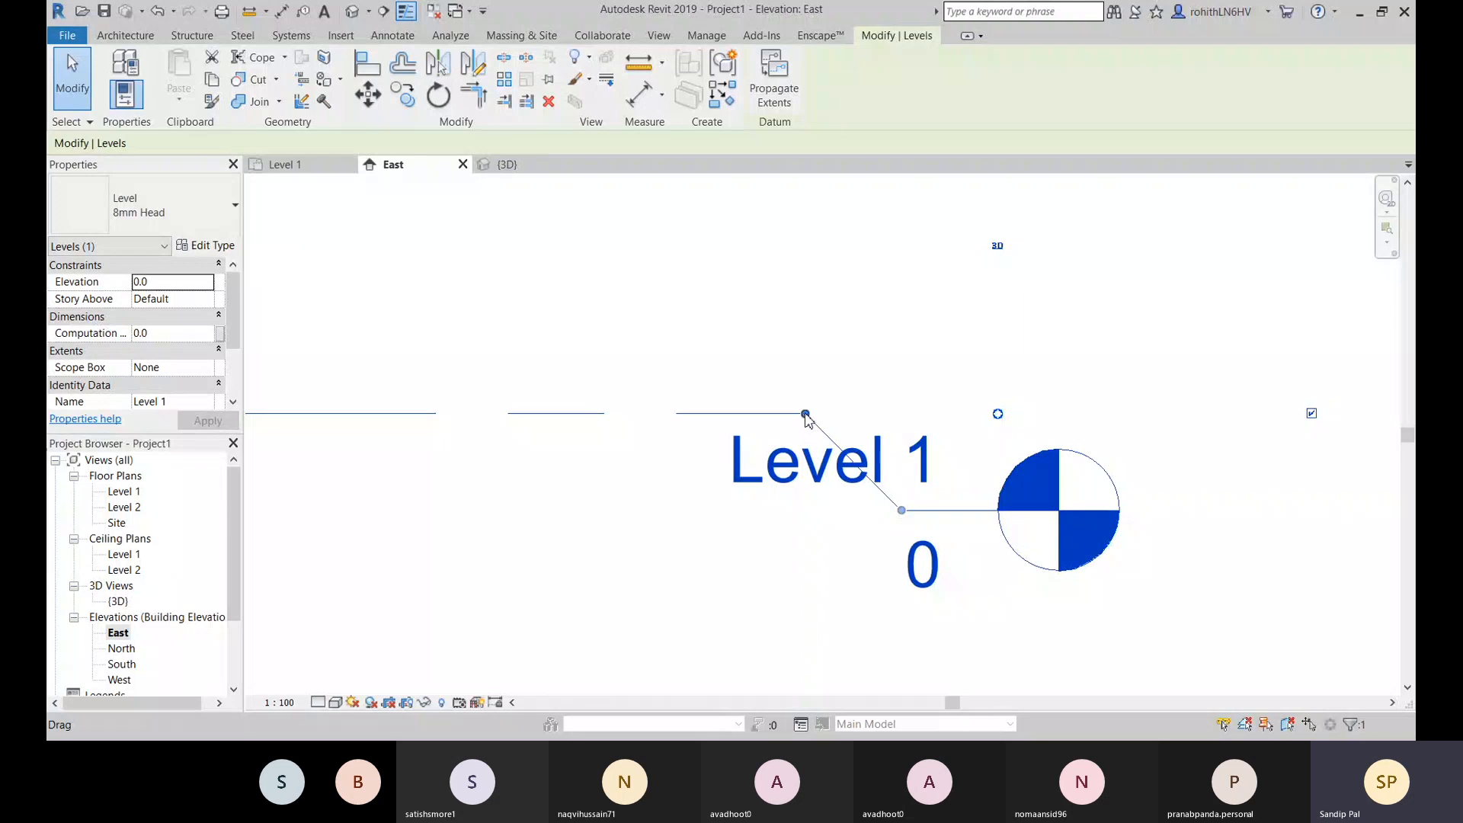
drag(805, 414, 777, 414)
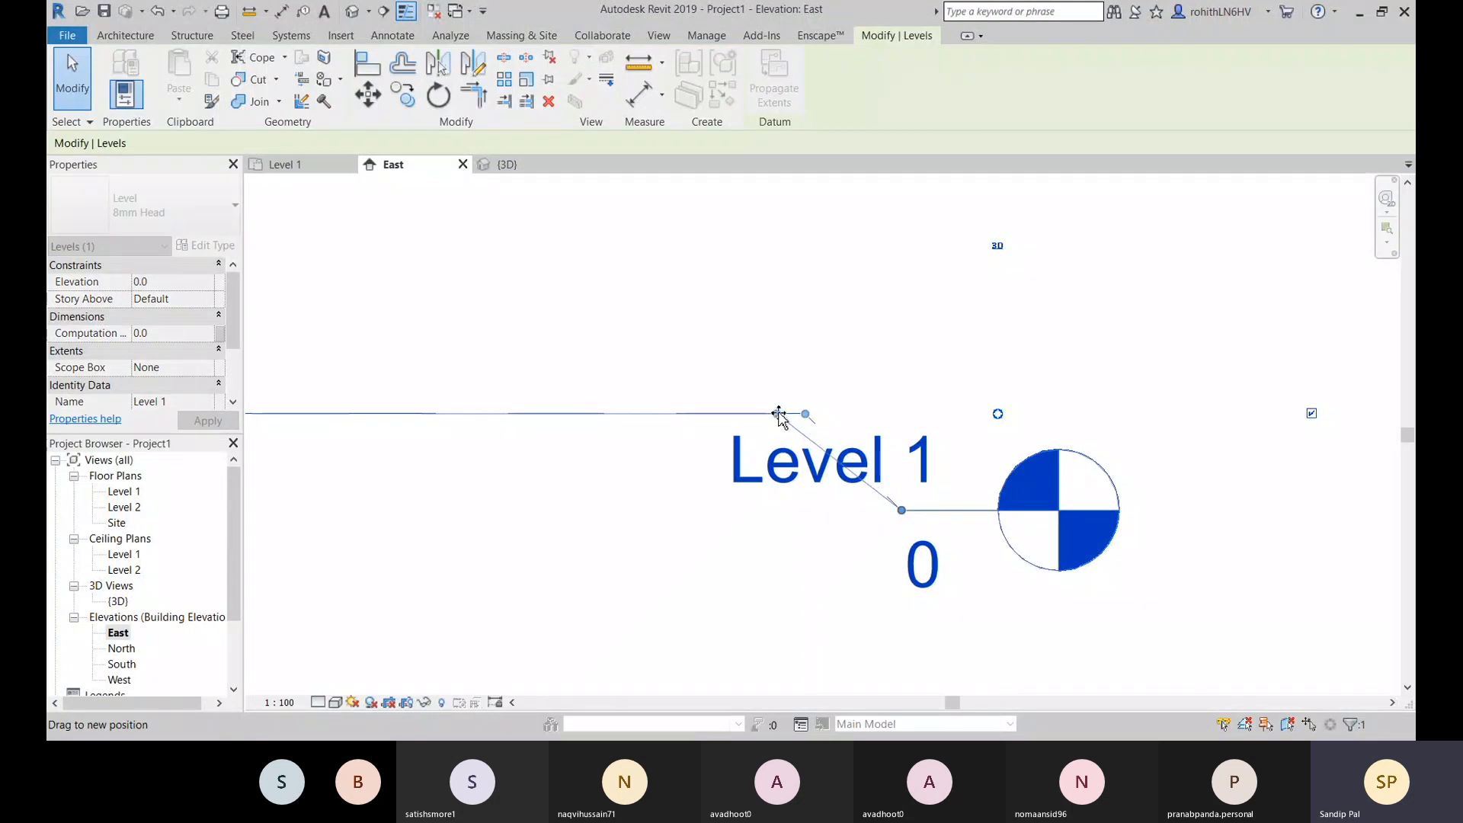
drag(901, 511, 866, 519)
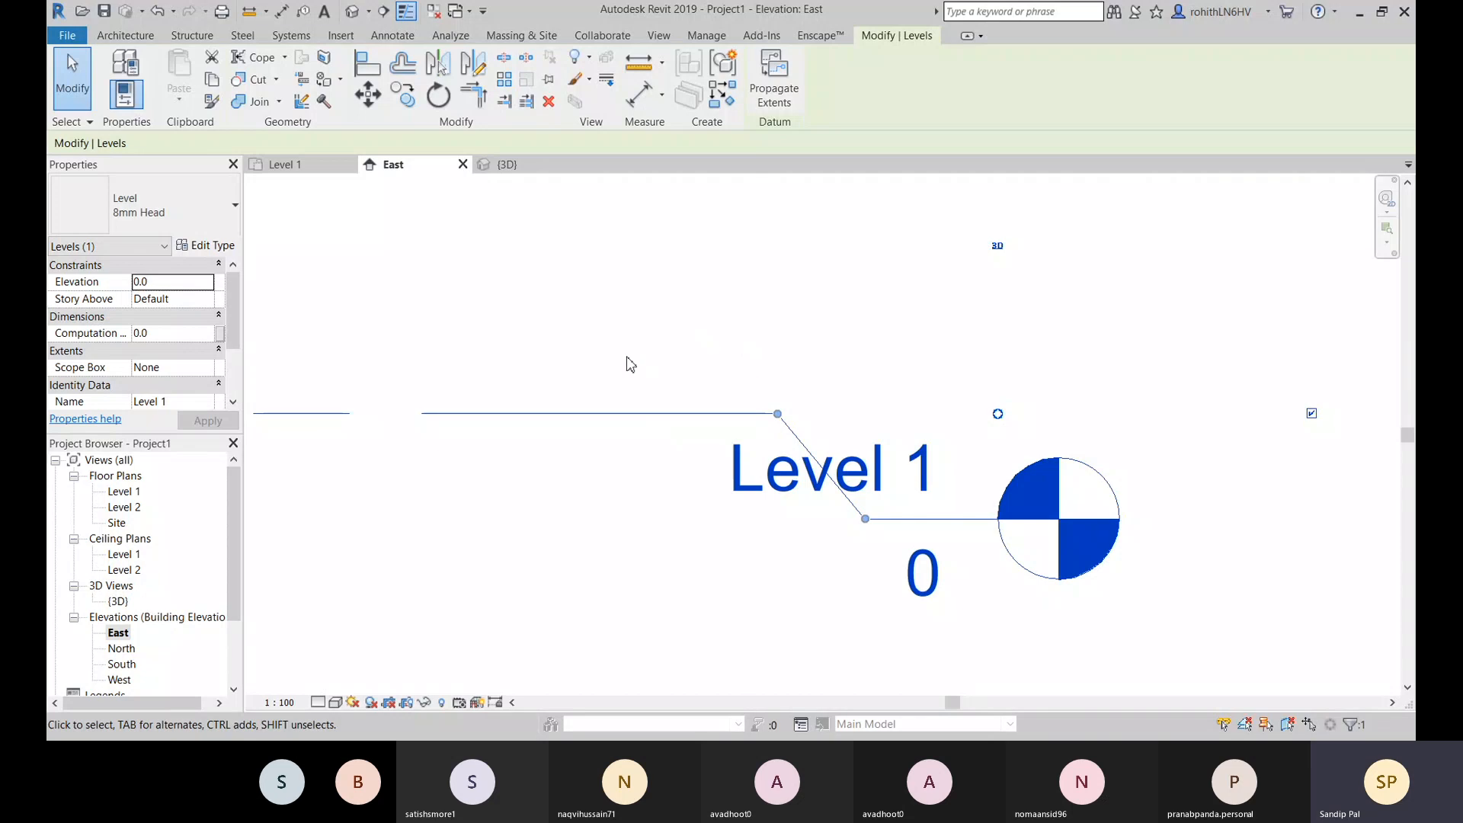
Step: Reveal the hidden elements, unhide Level 2, and leave the Reveal Hidden Elements mode
middle_drag(630, 363, 669, 395)
right_click(656, 343)
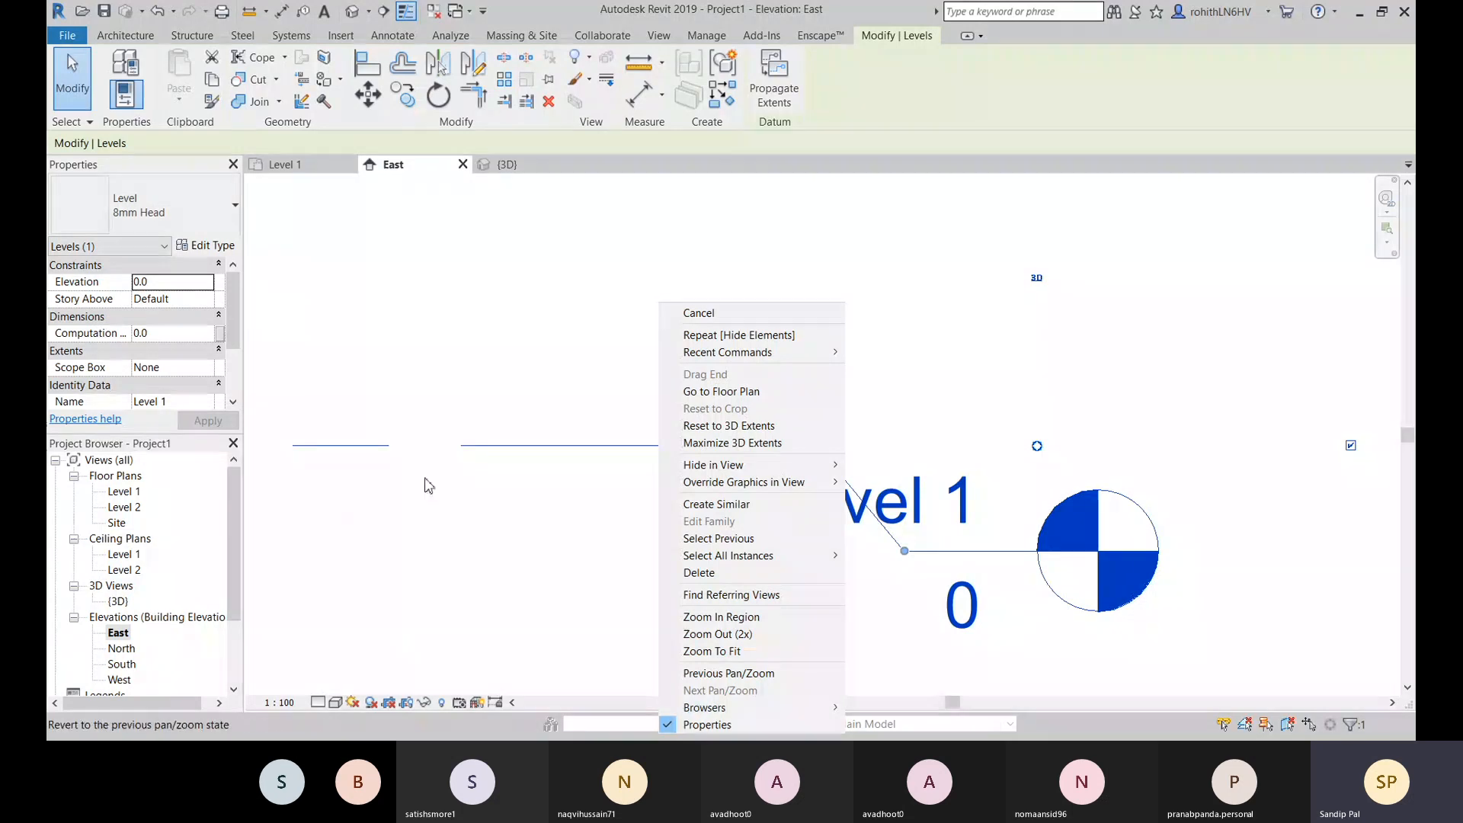
click(443, 704)
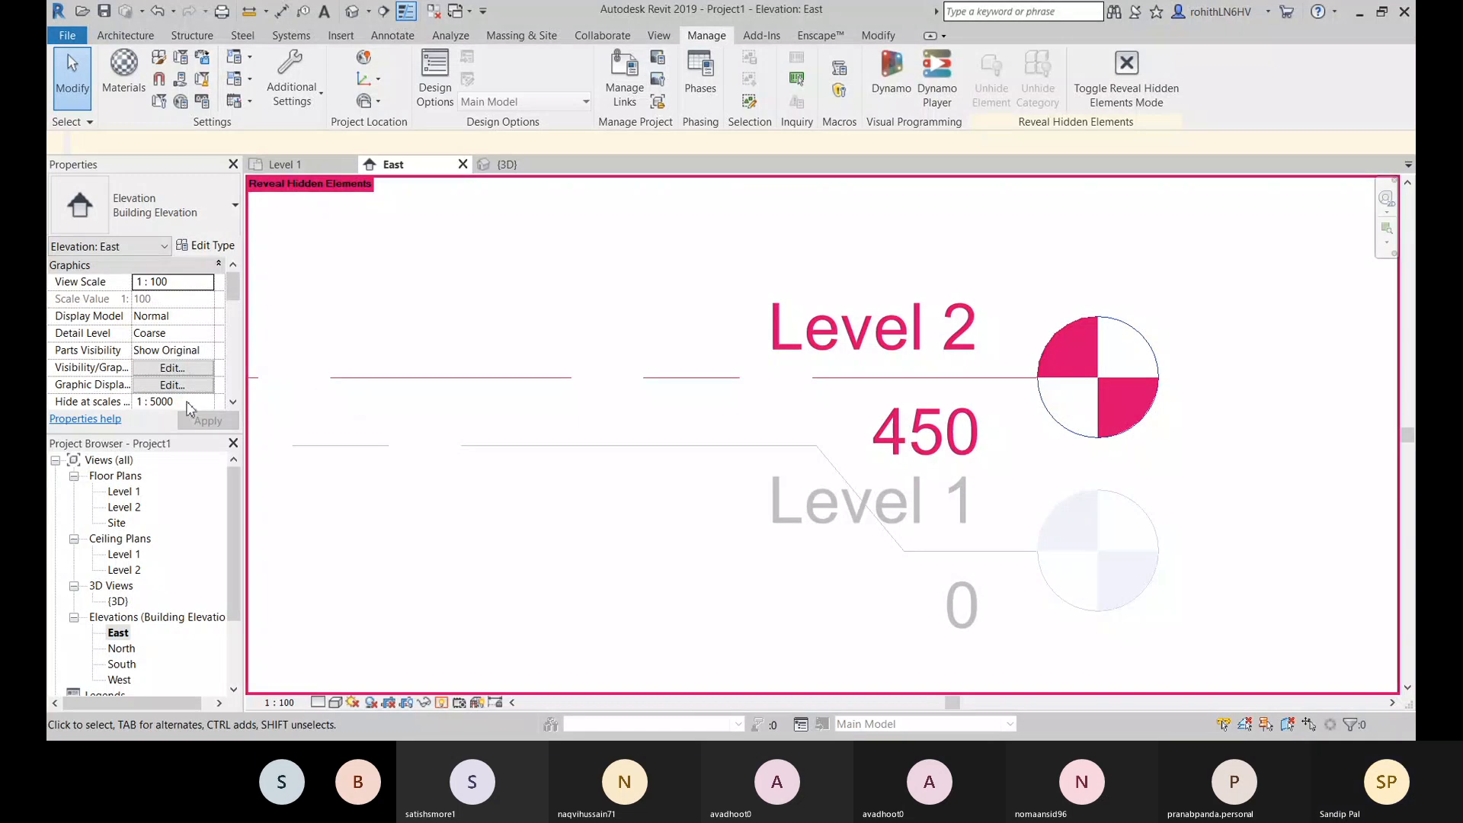
click(389, 393)
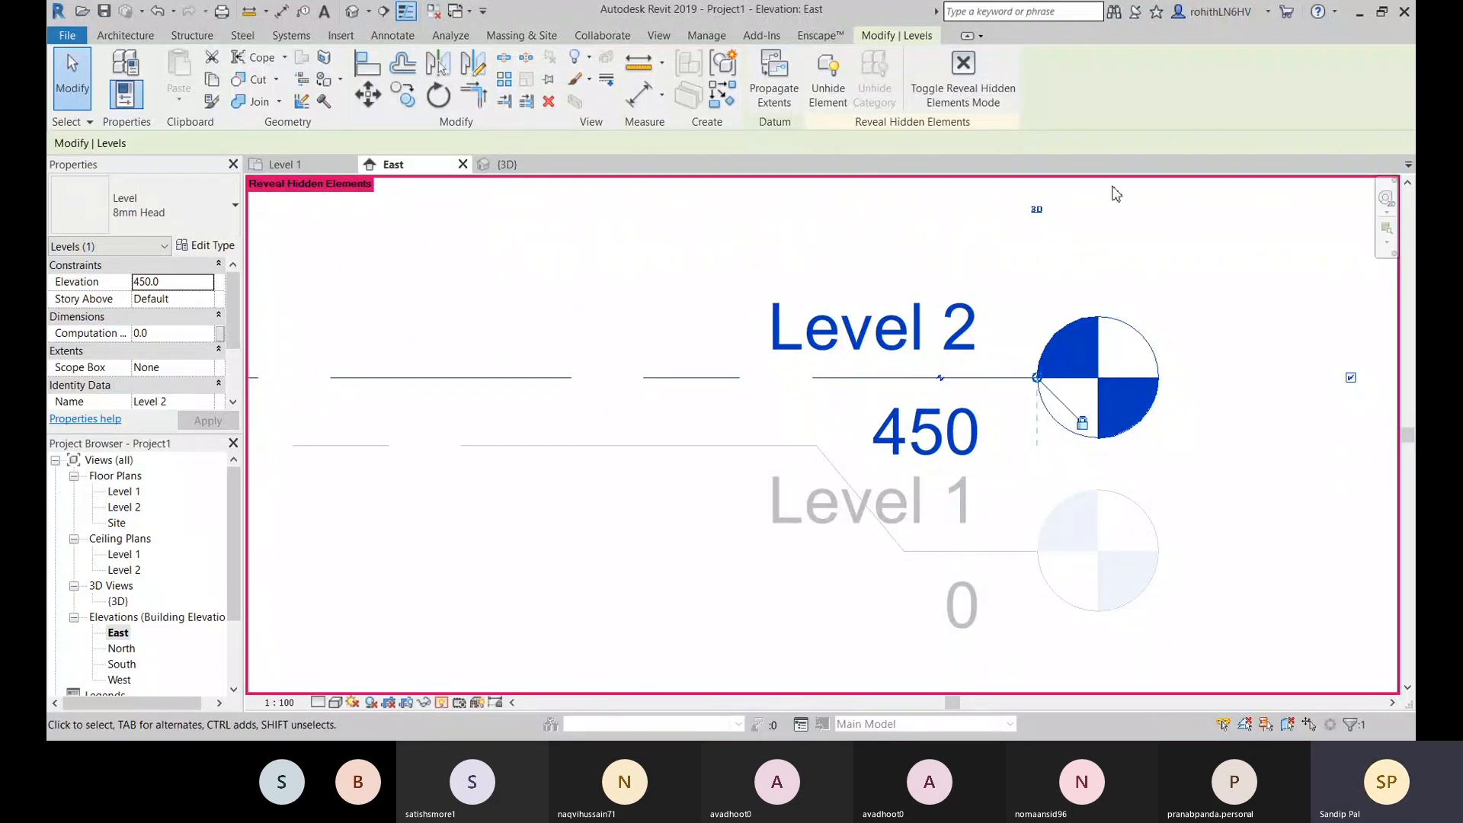
click(829, 90)
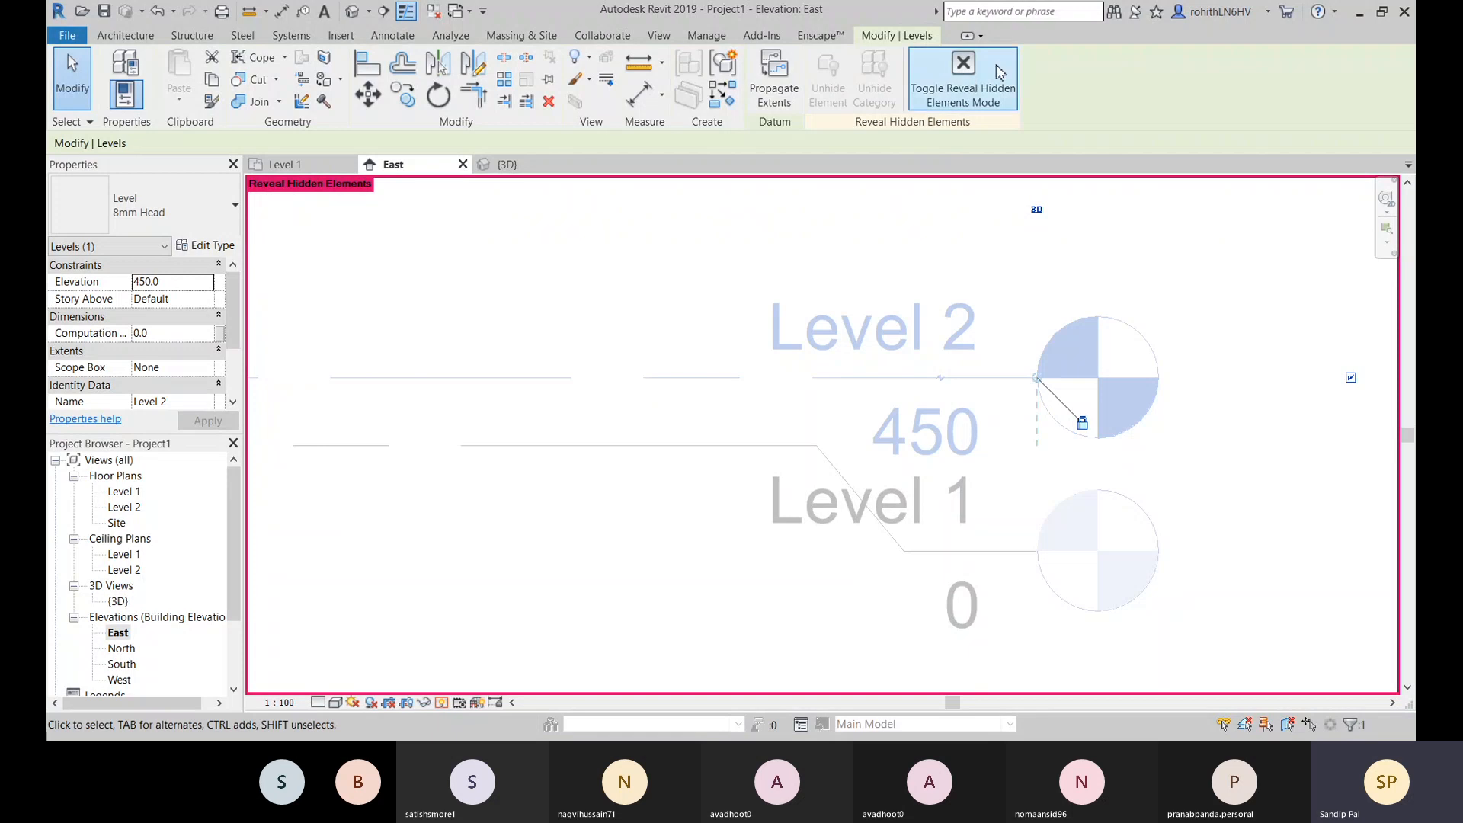
click(971, 88)
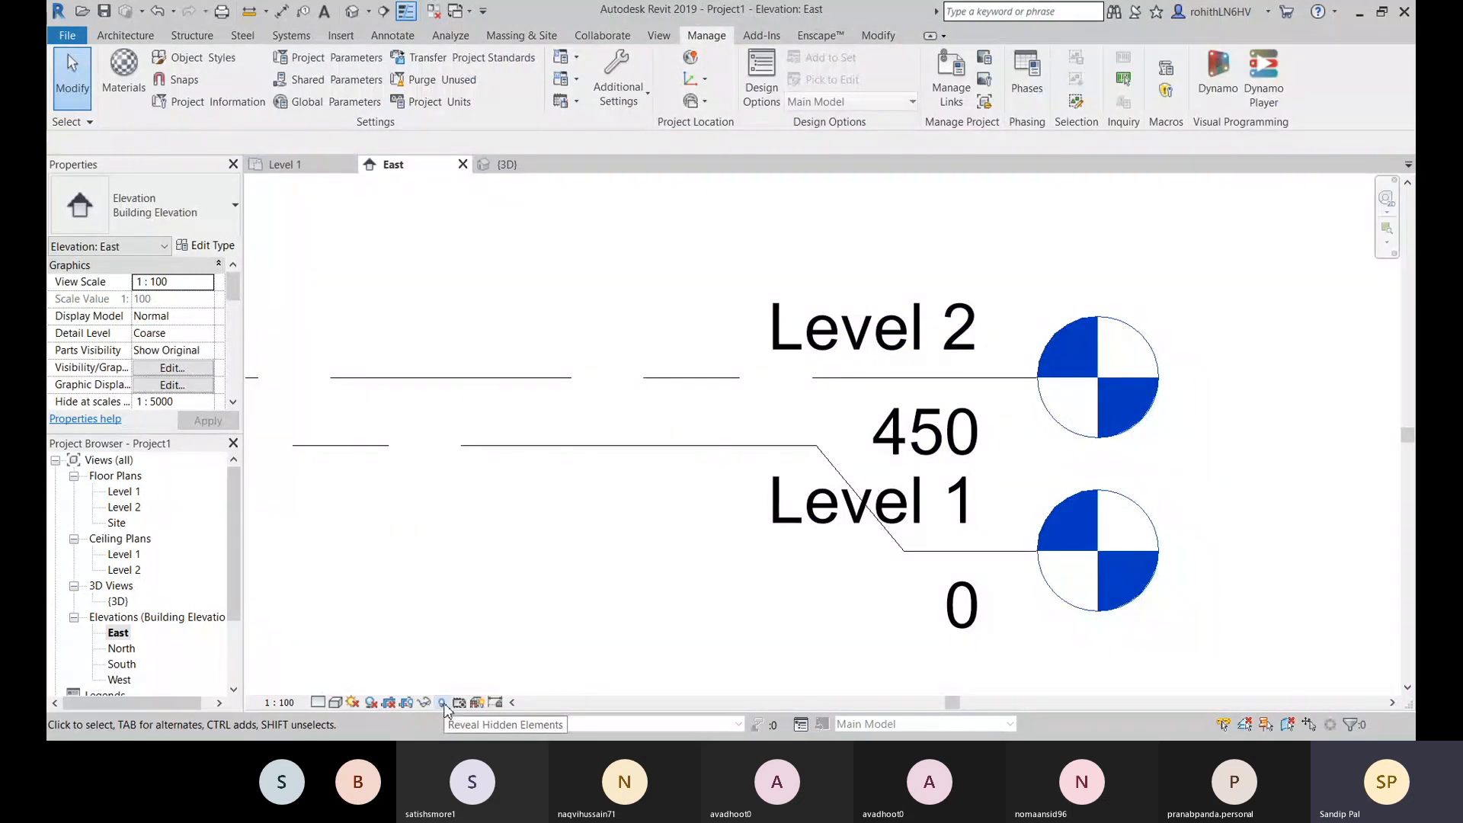
Step: Review the Hide in View options available for the Level 2 line in the East elevation
click(518, 381)
right_click(554, 279)
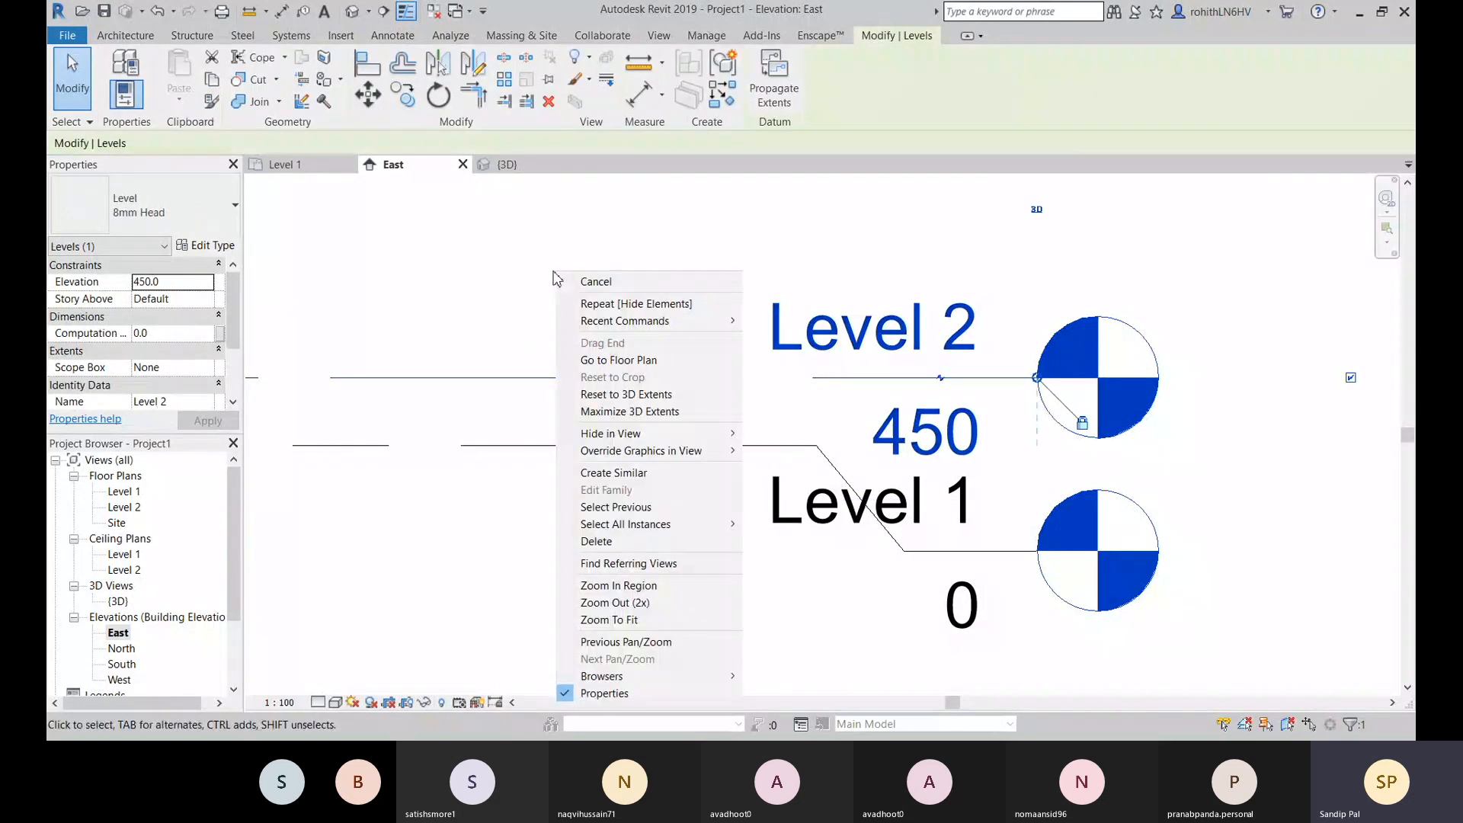
mouse_move(692, 434)
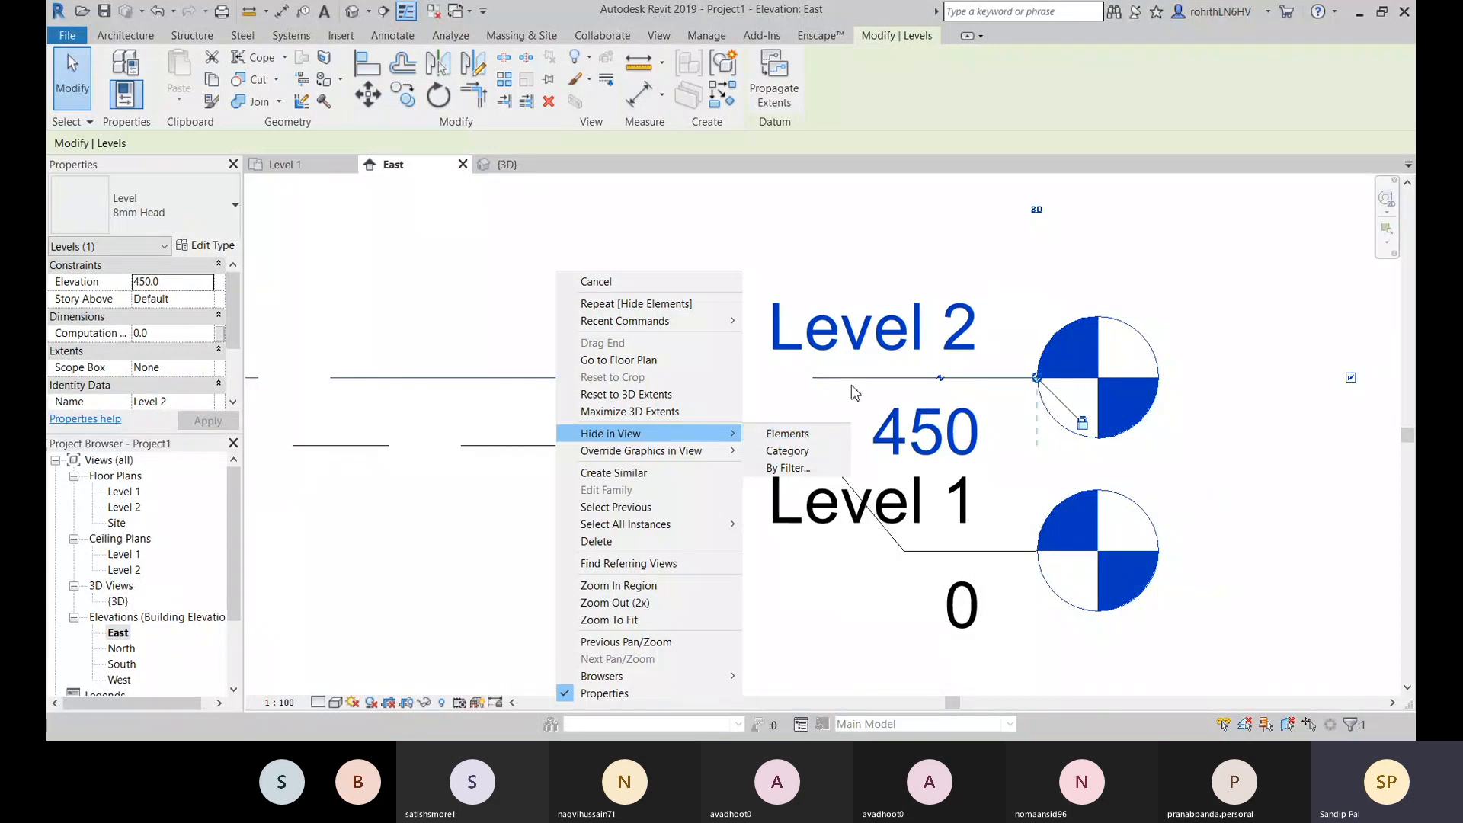
click(481, 311)
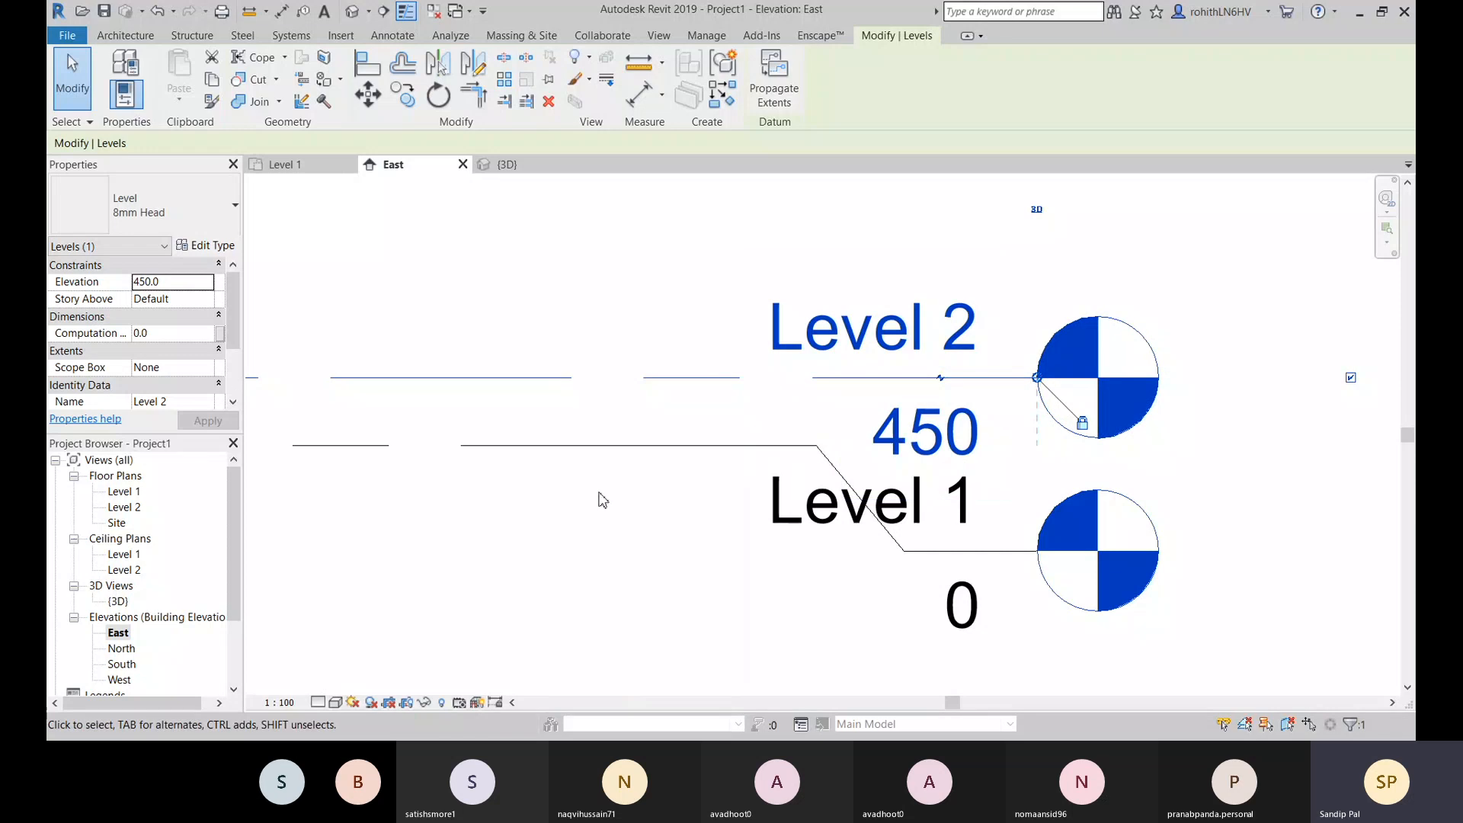
middle_drag(579, 544, 668, 556)
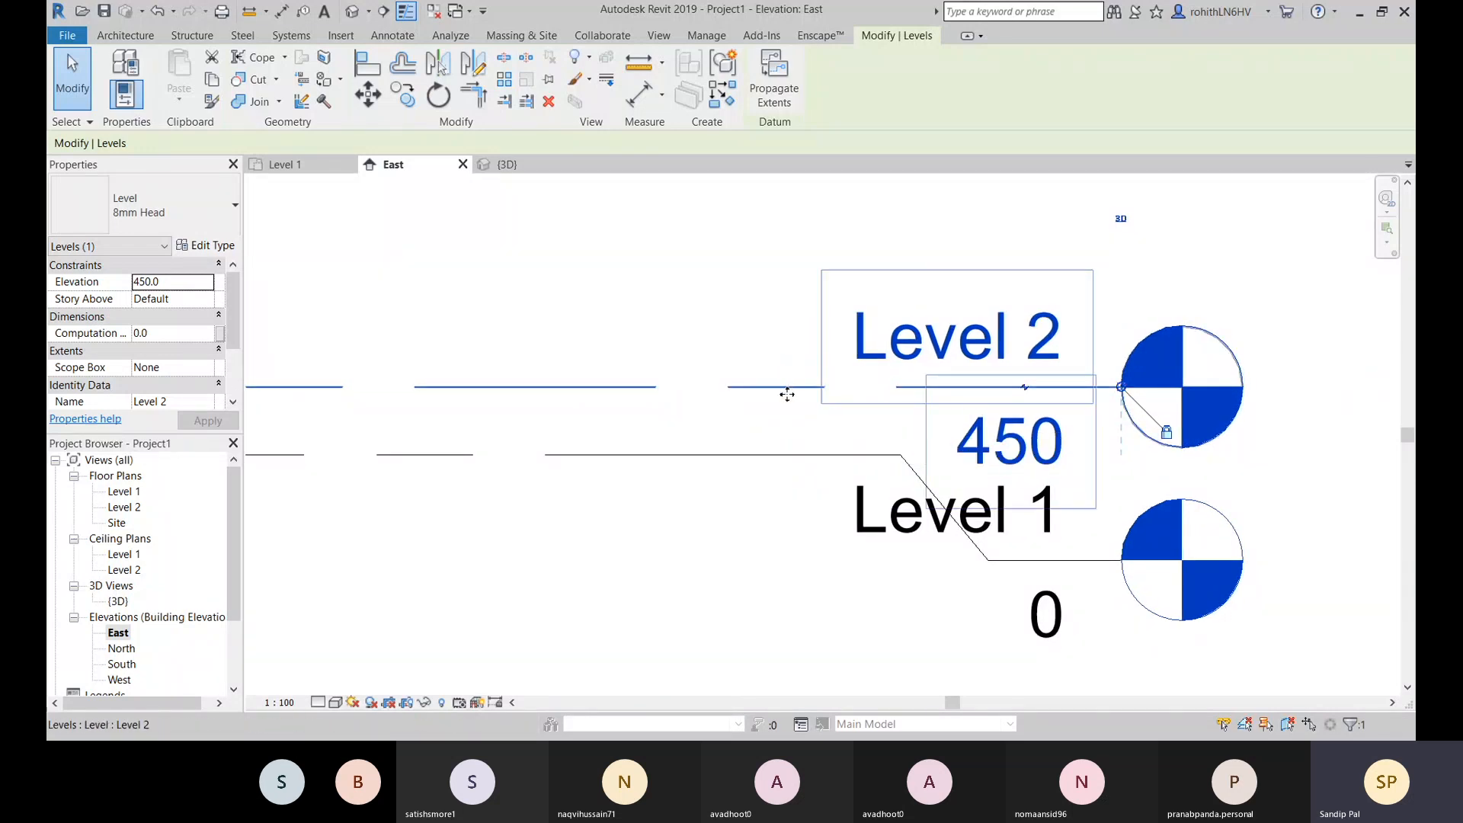
click(596, 486)
scroll(595, 485, down, 2)
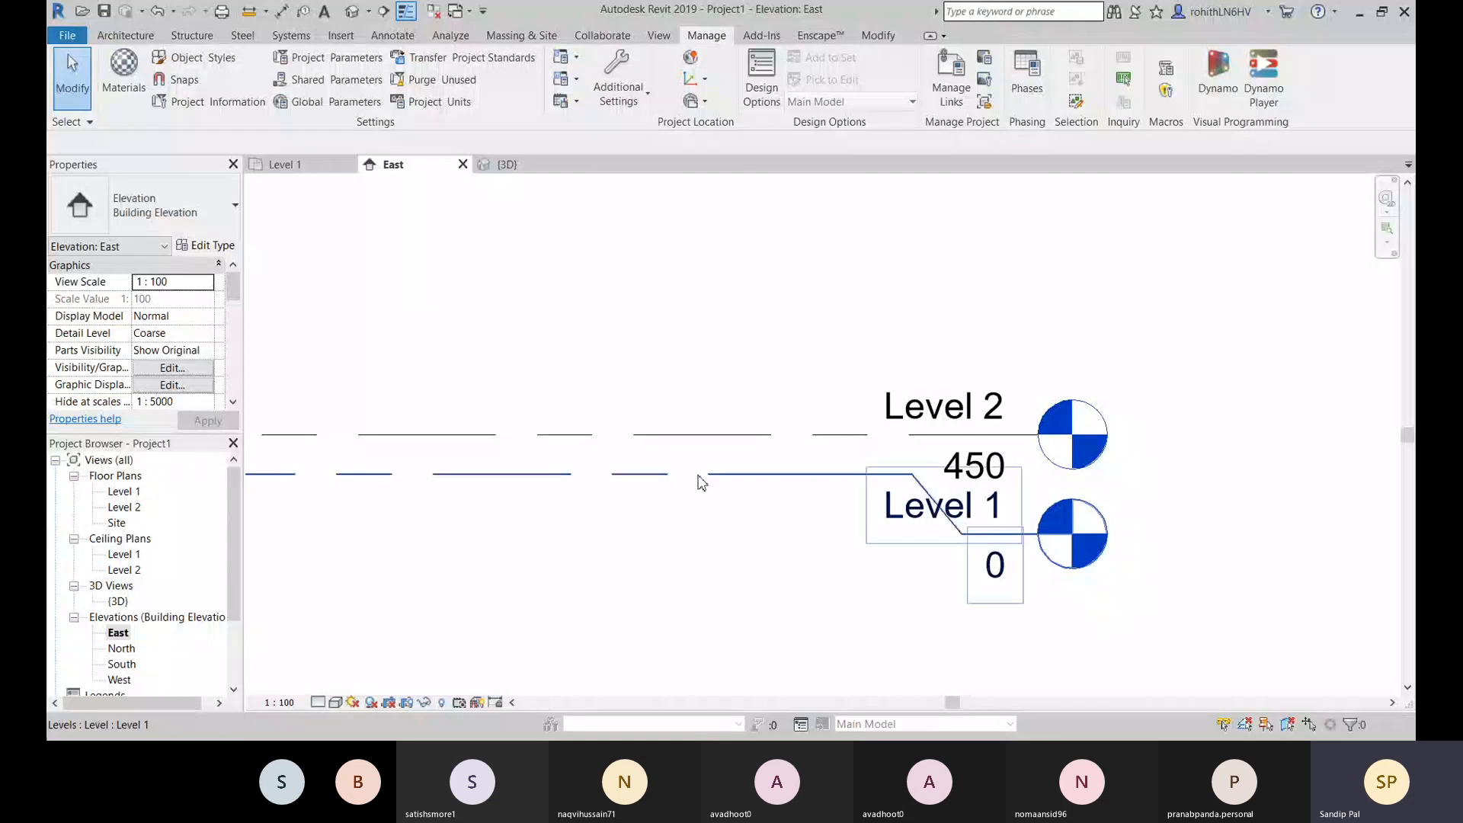
Step: Select all level instances visible in the East elevation and review the hide options for them
click(720, 435)
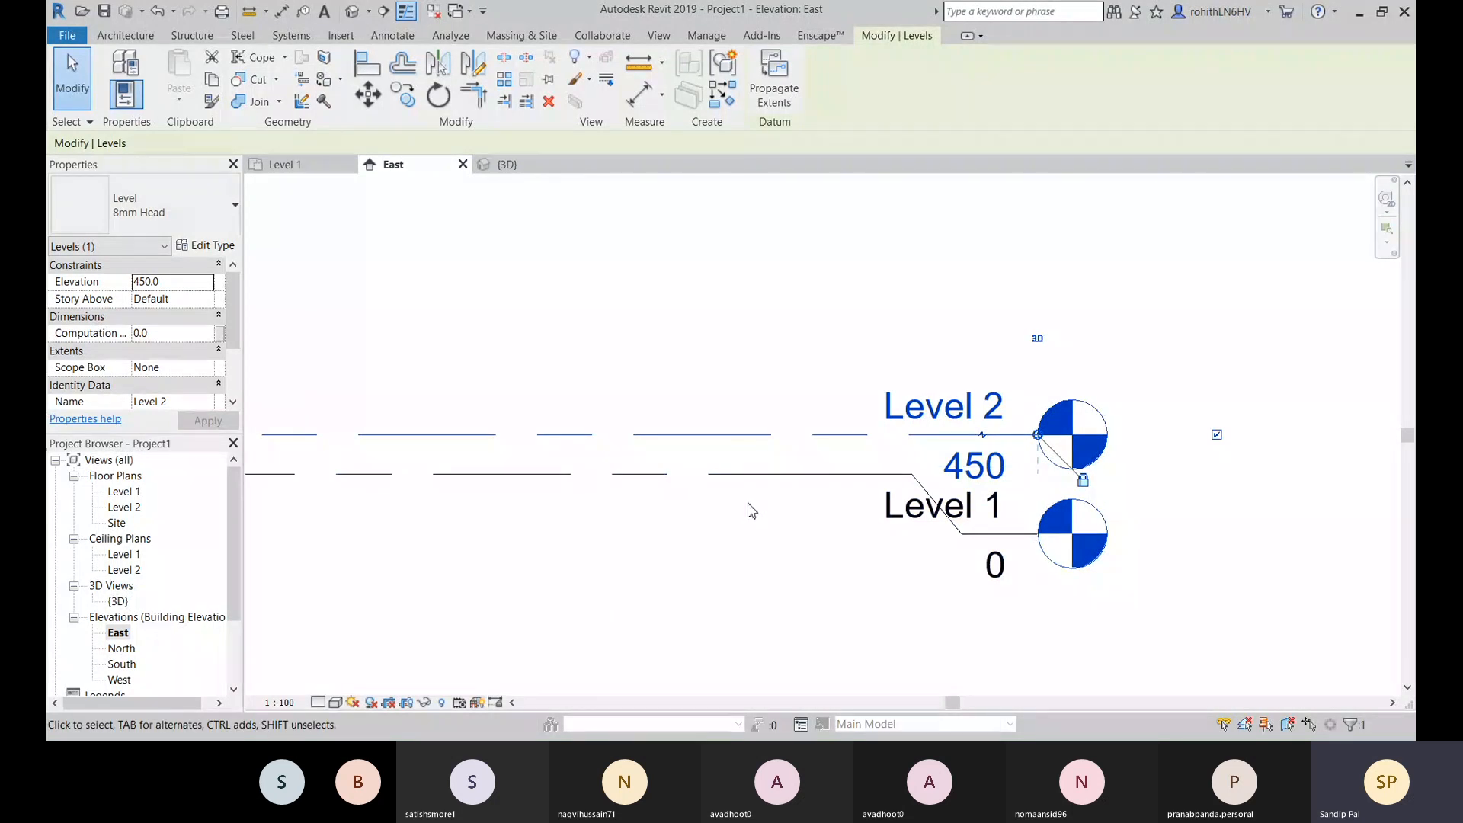
right_click(716, 403)
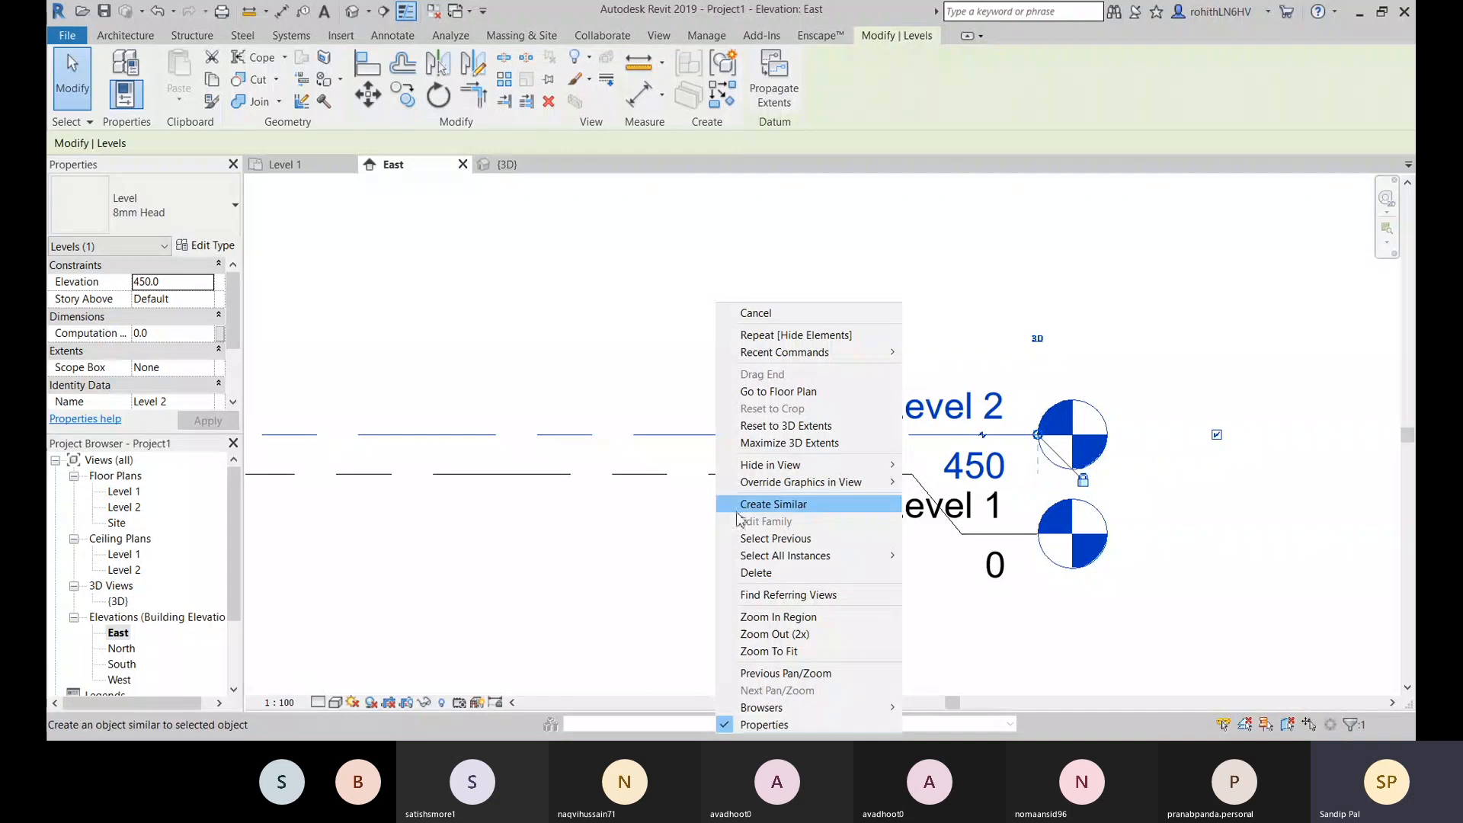
mouse_move(751, 561)
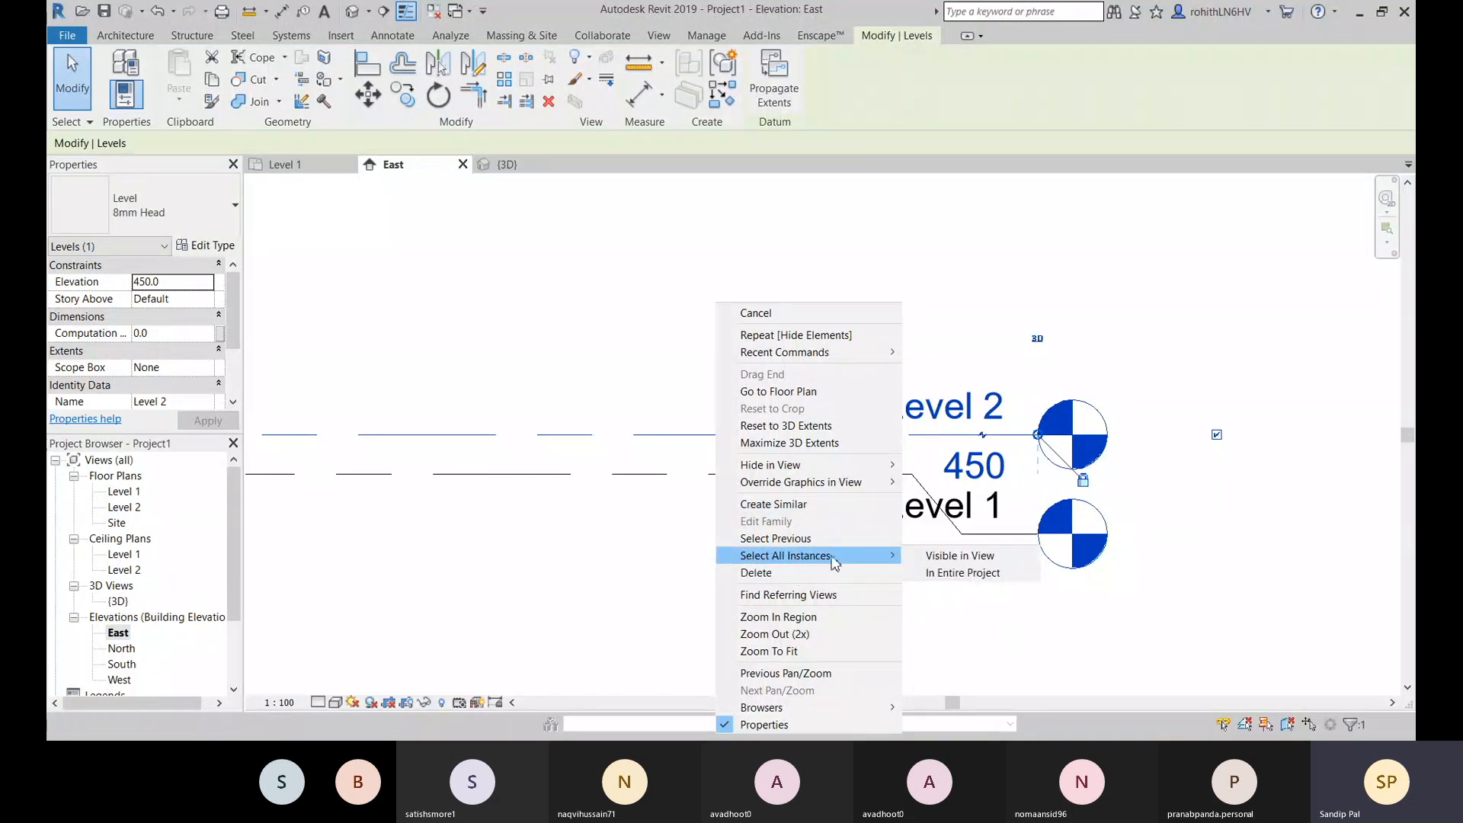
click(937, 561)
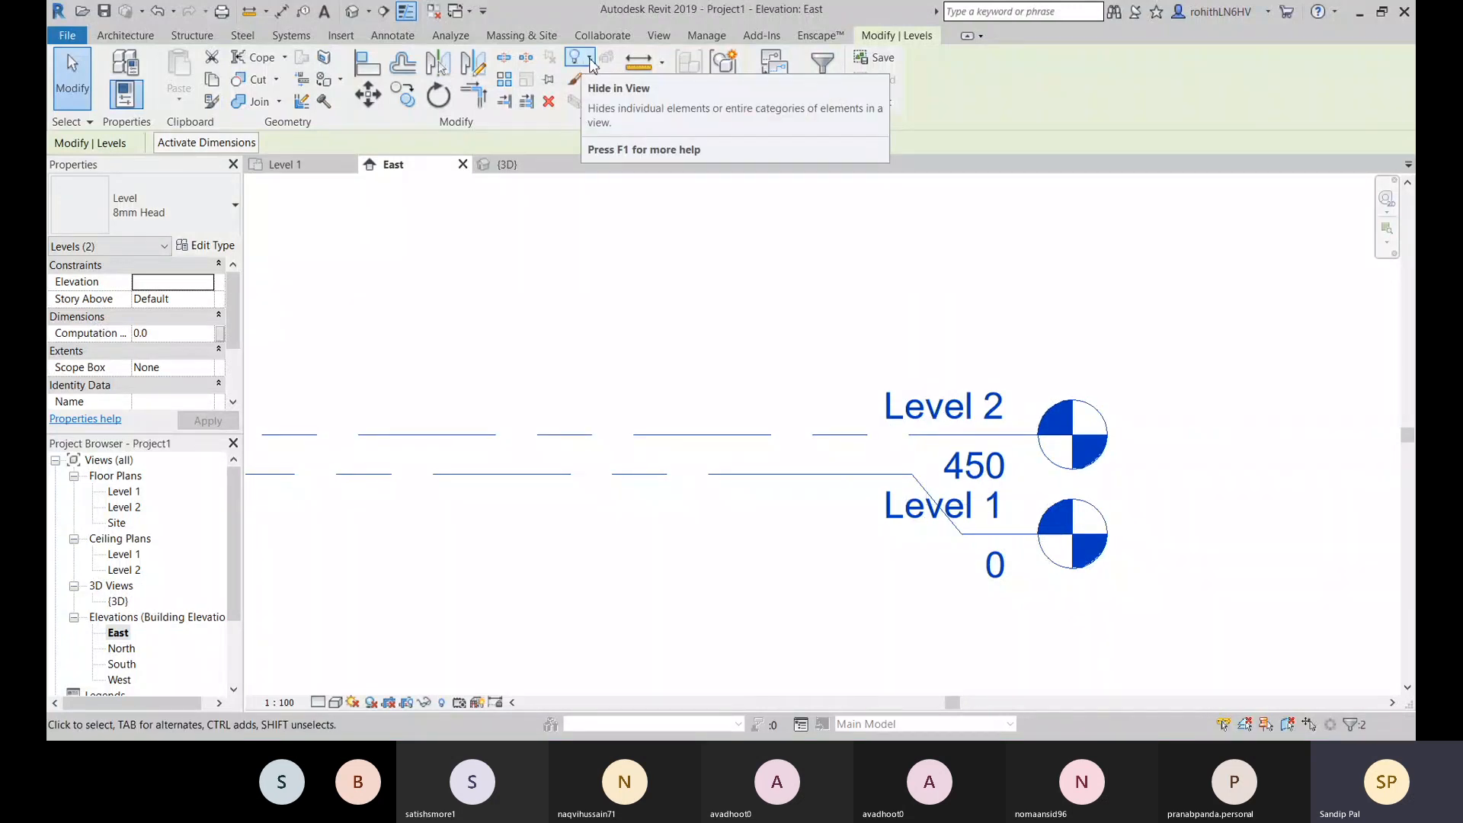
right_click(622, 319)
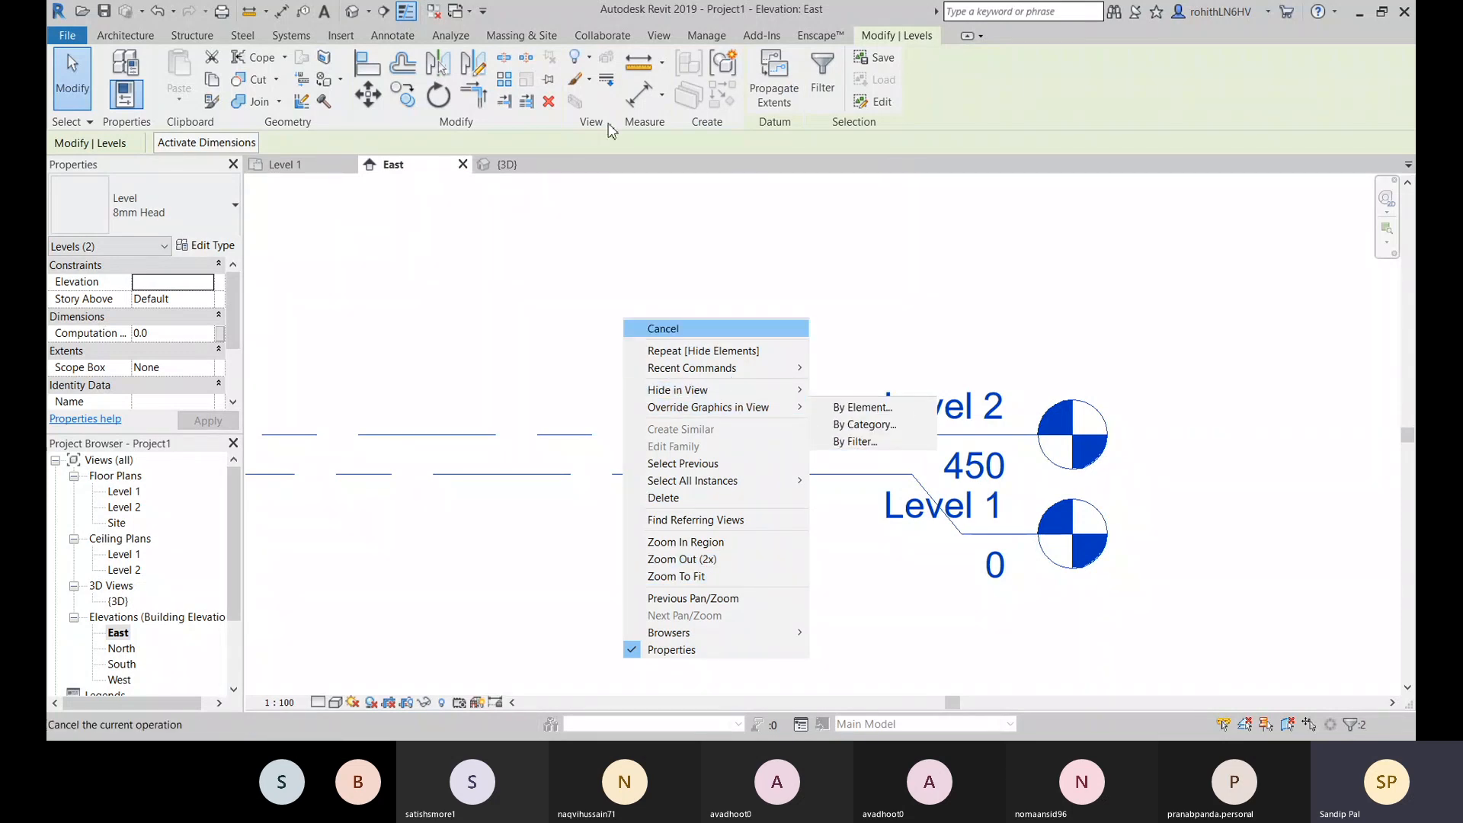
click(580, 64)
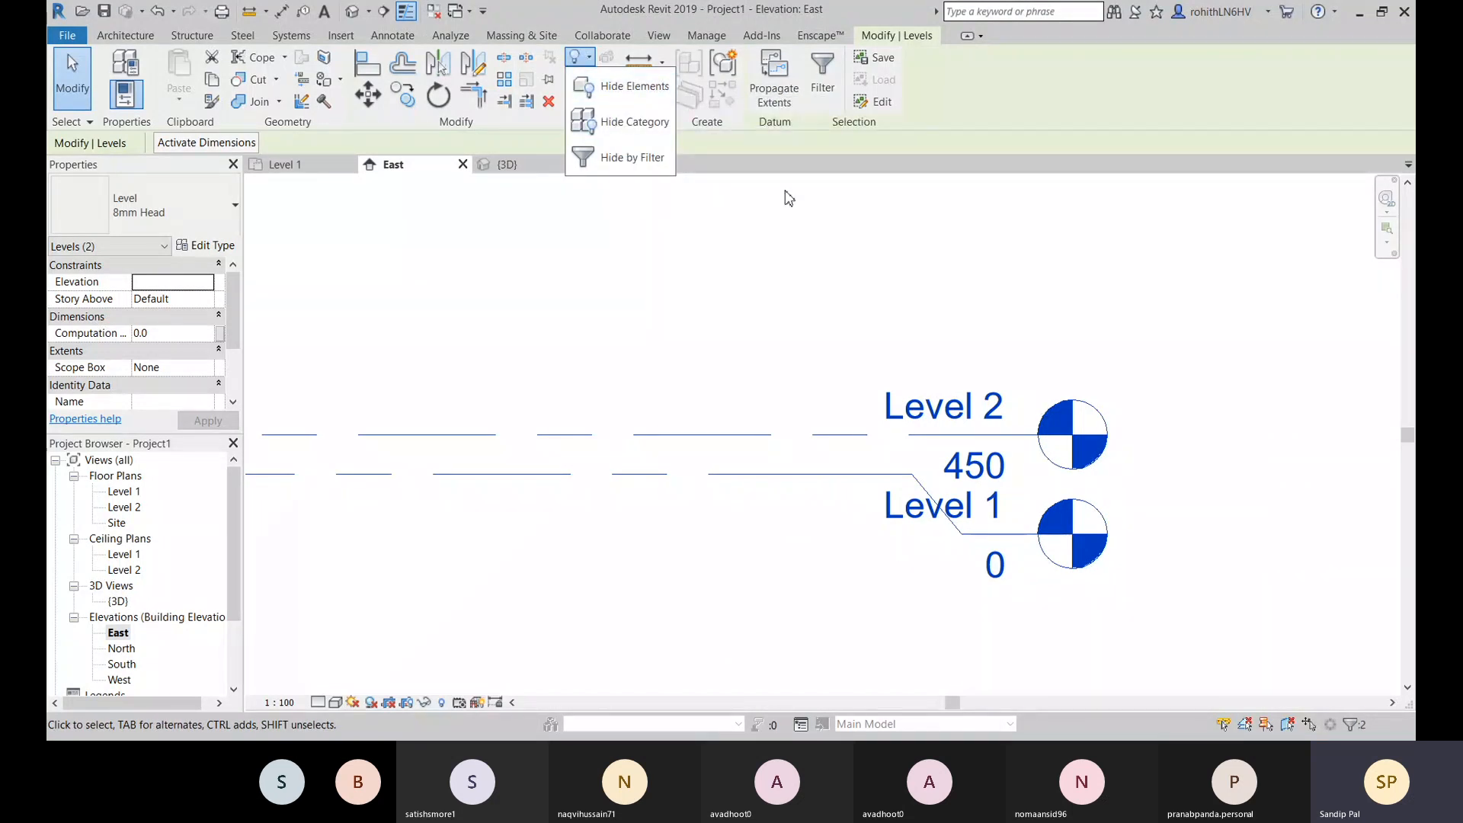
Step: Hide the whole Levels category in the East elevation, using Level 2 as the selected element
click(768, 434)
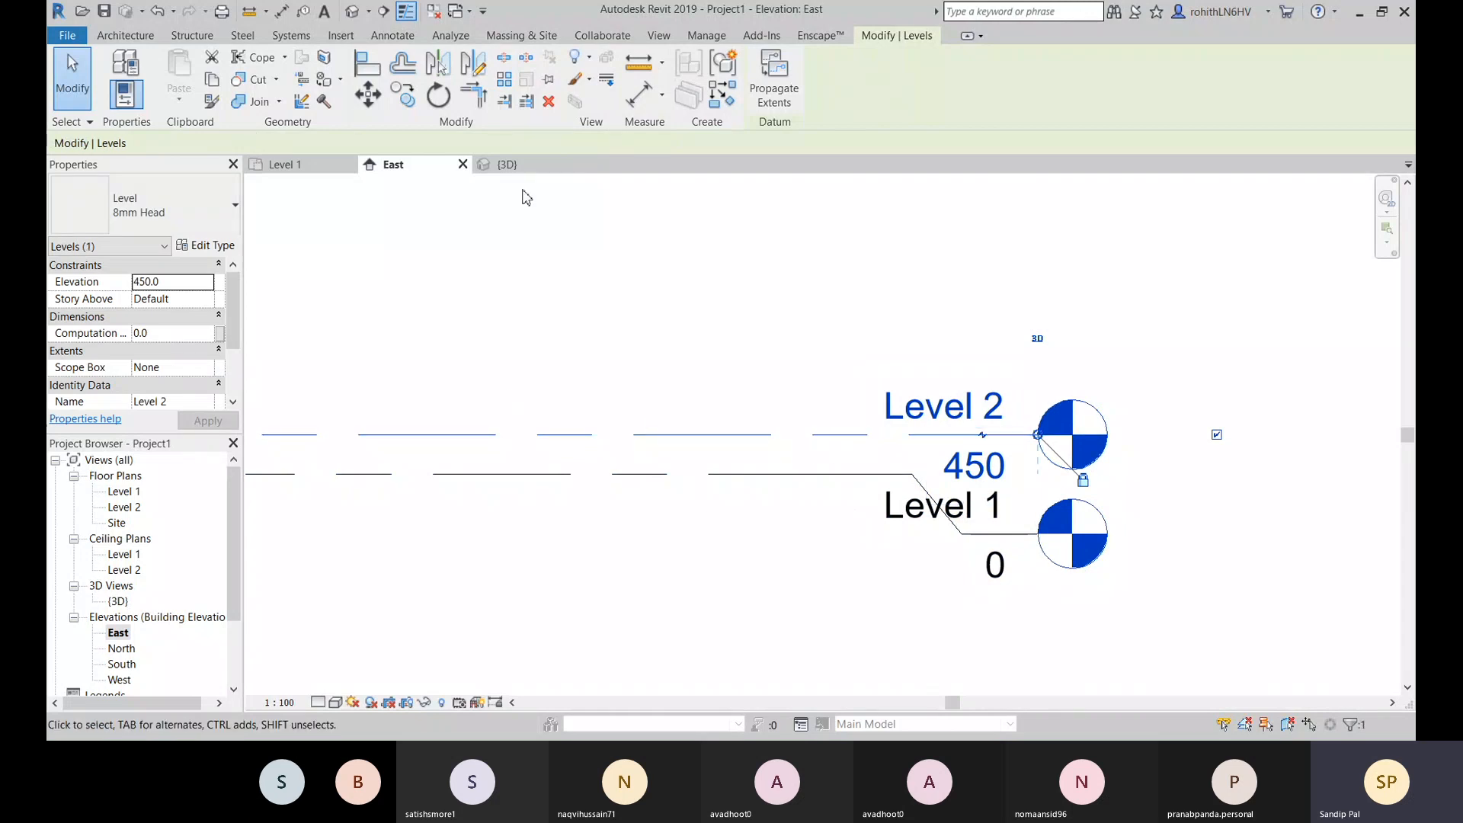
click(586, 58)
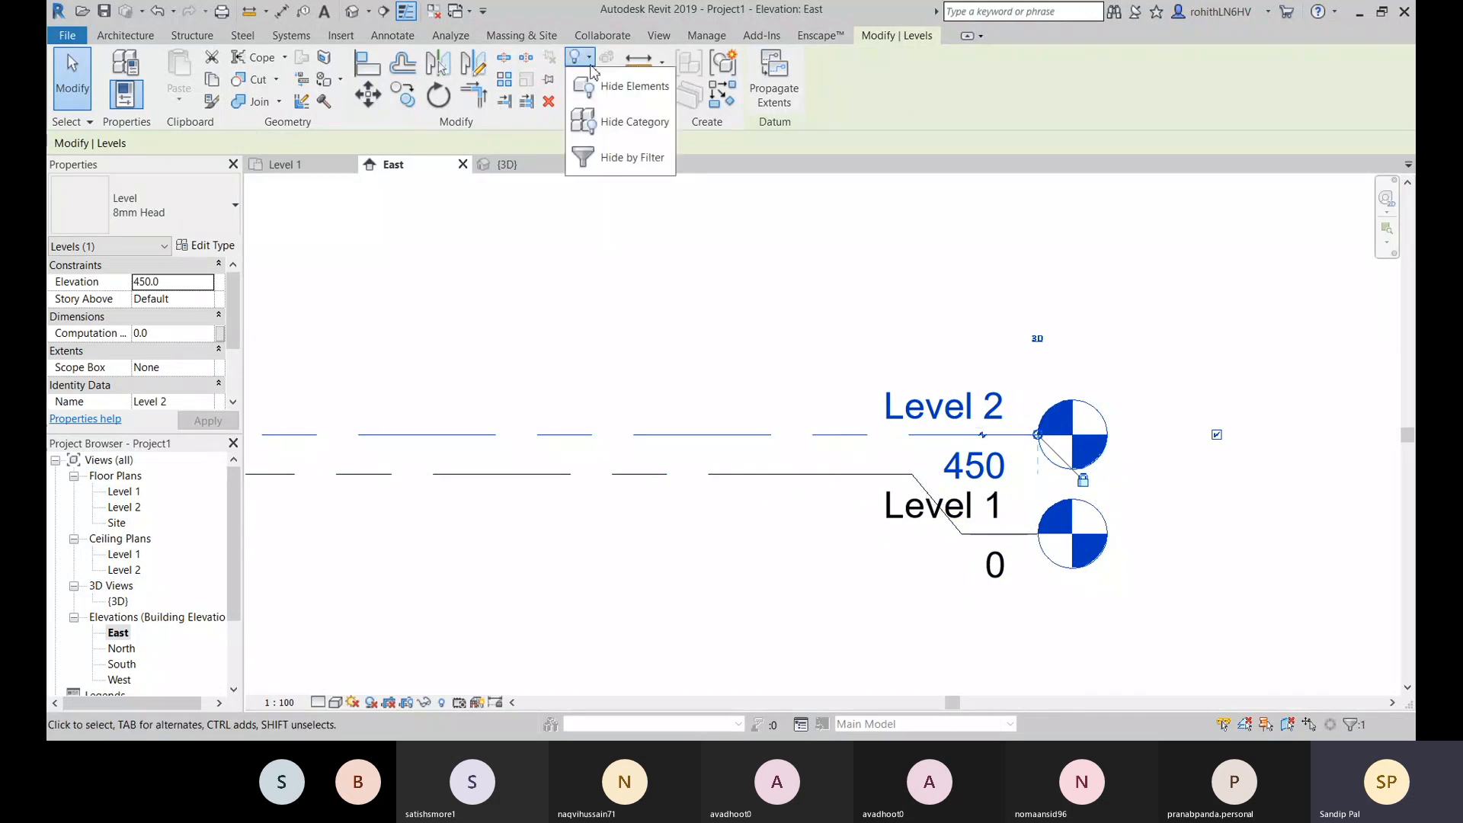
click(616, 133)
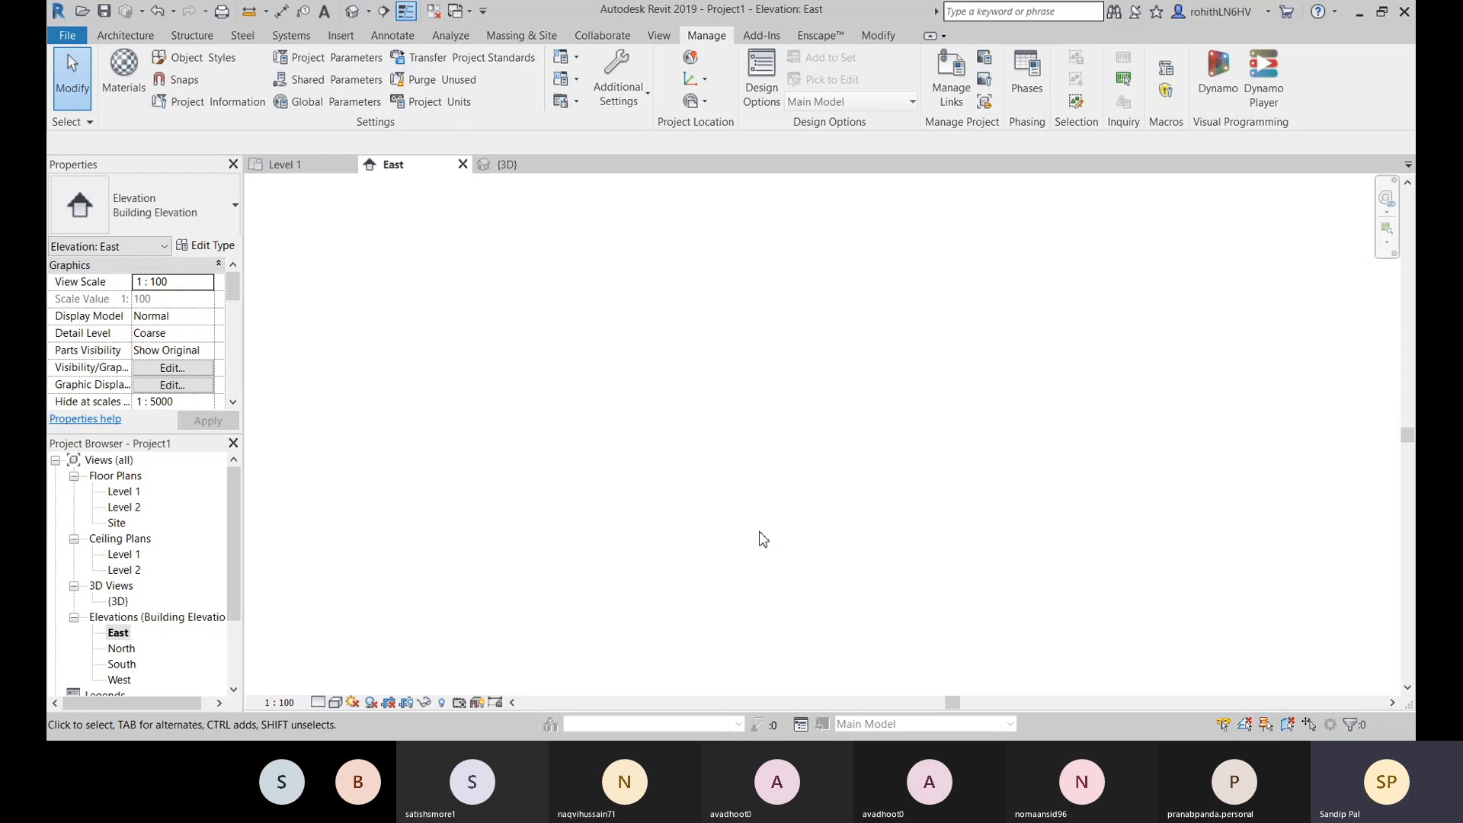
Step: Reveal the hidden elements, unhide the Levels category, and leave the Reveal Hidden Elements mode, dismissing the save reminder without saving
click(442, 702)
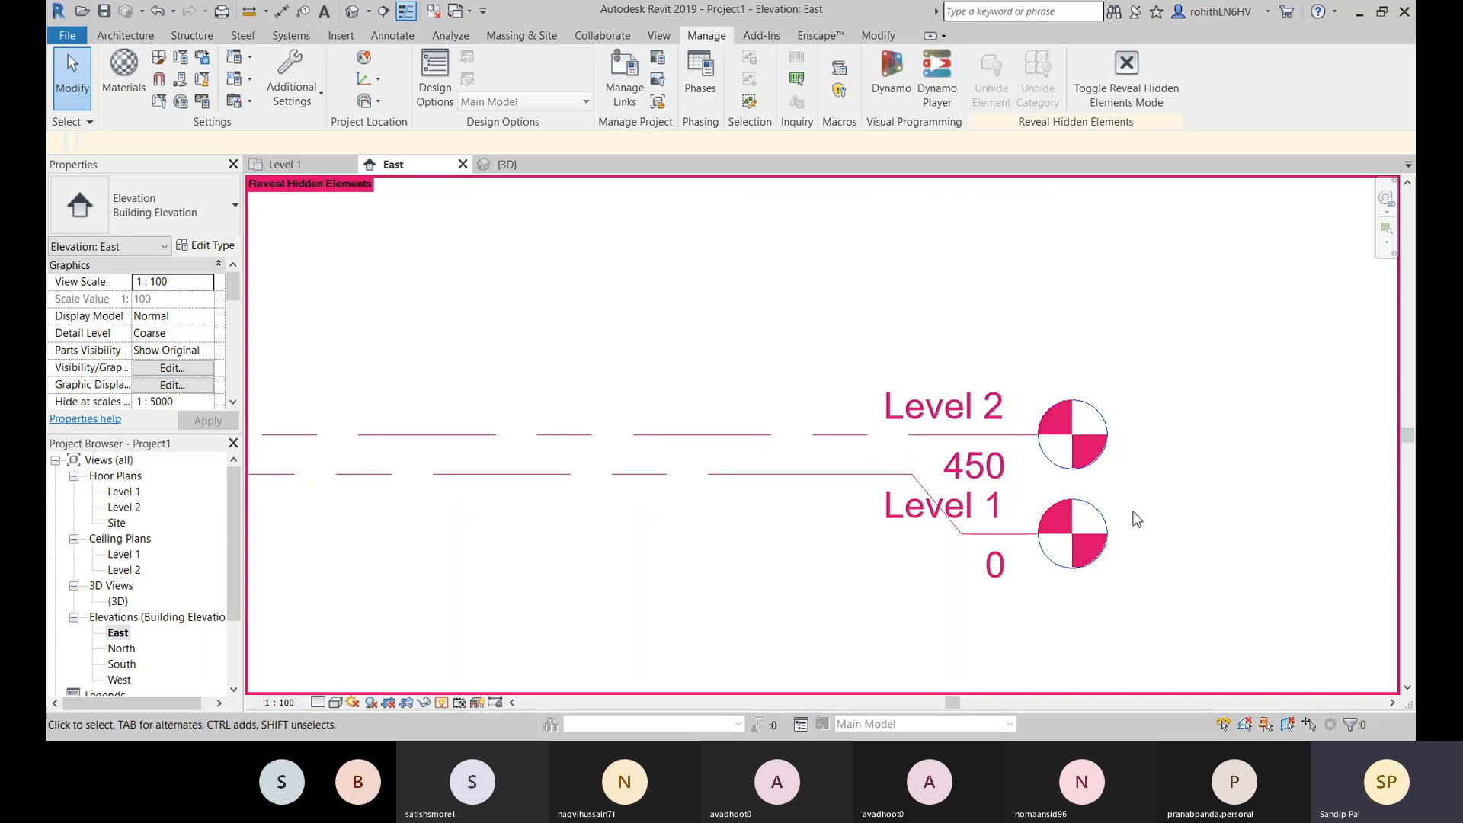
drag(1133, 637, 526, 286)
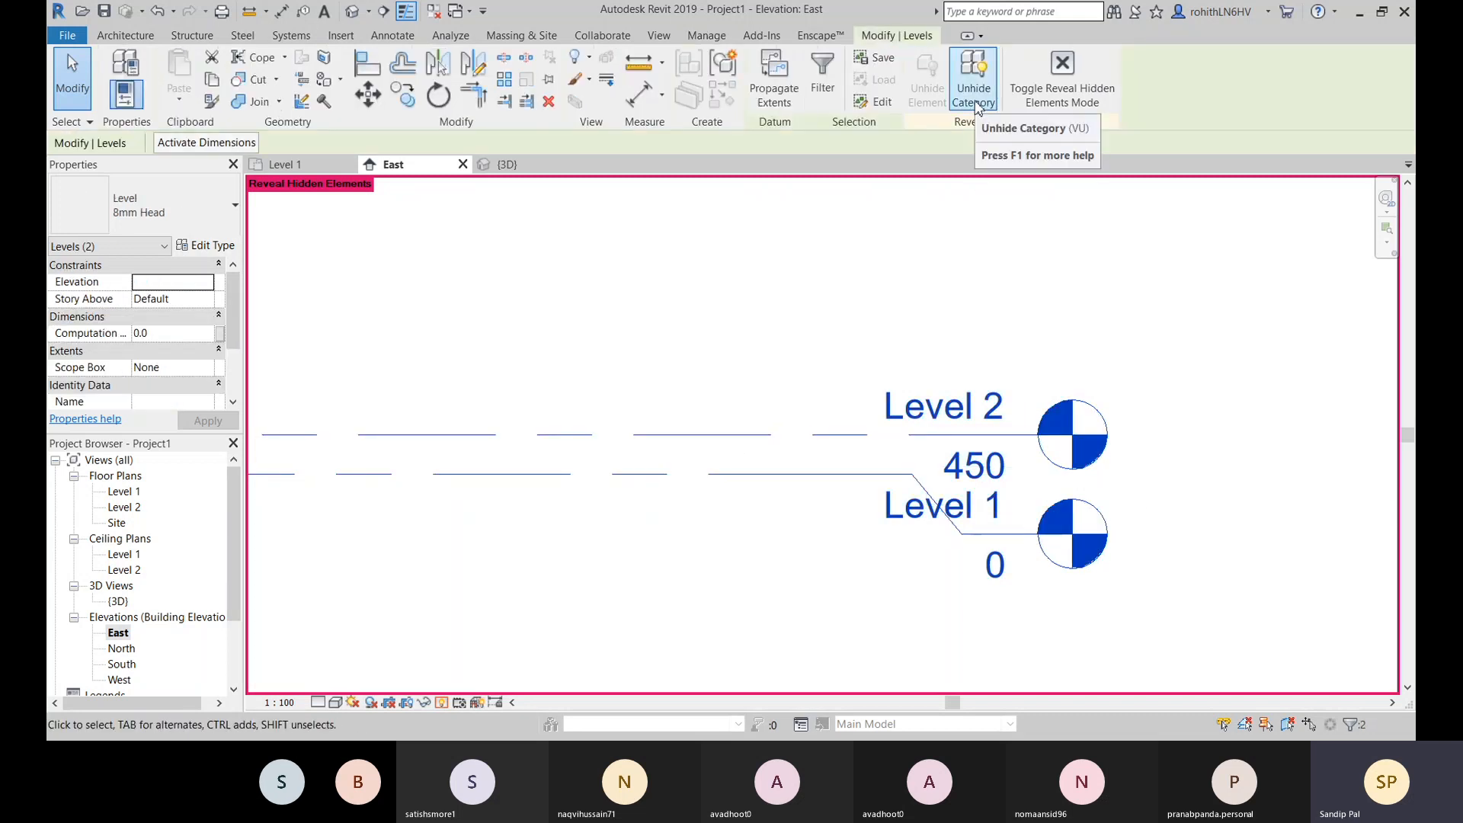
click(762, 423)
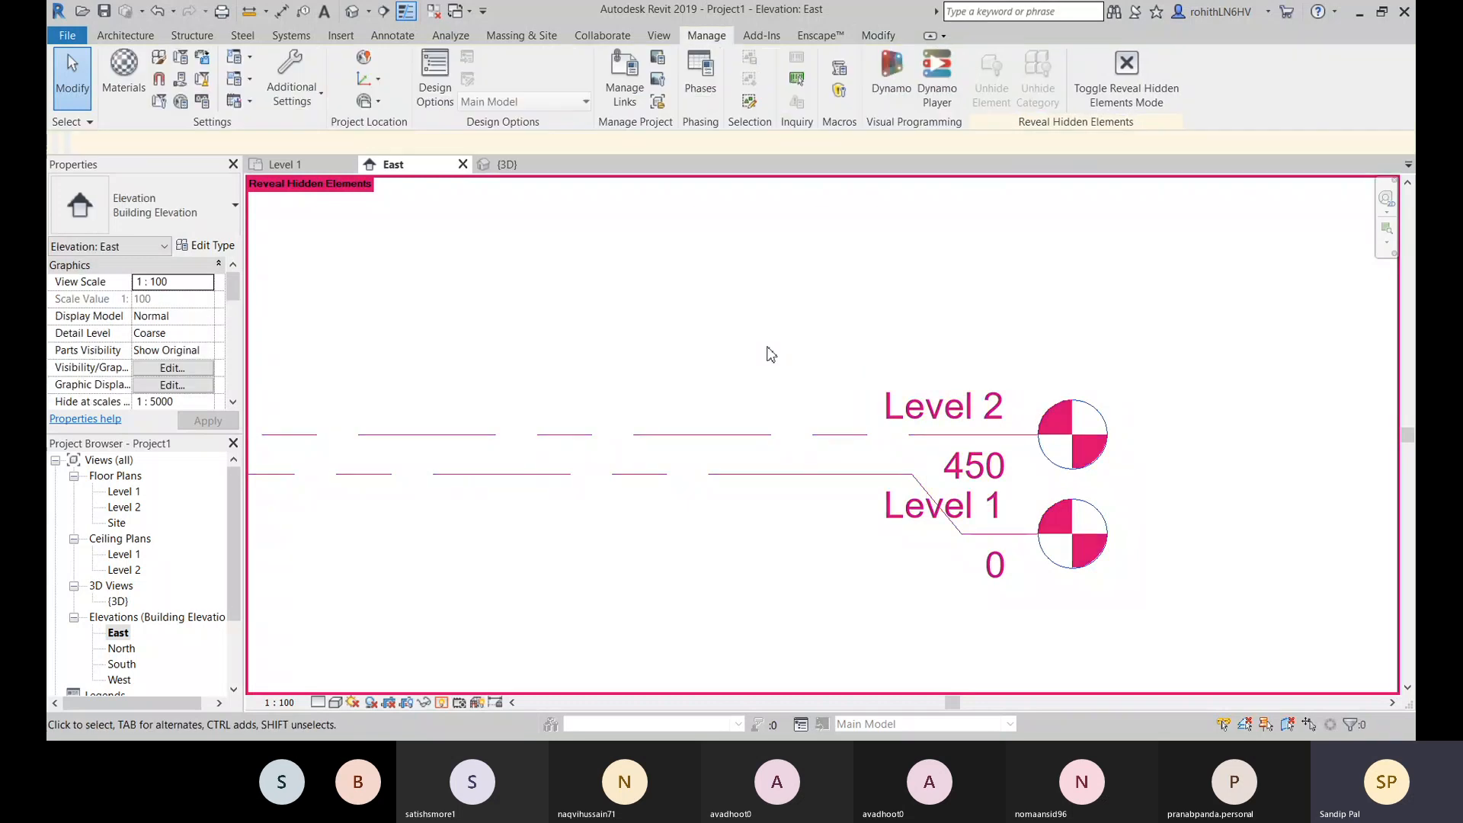
click(788, 441)
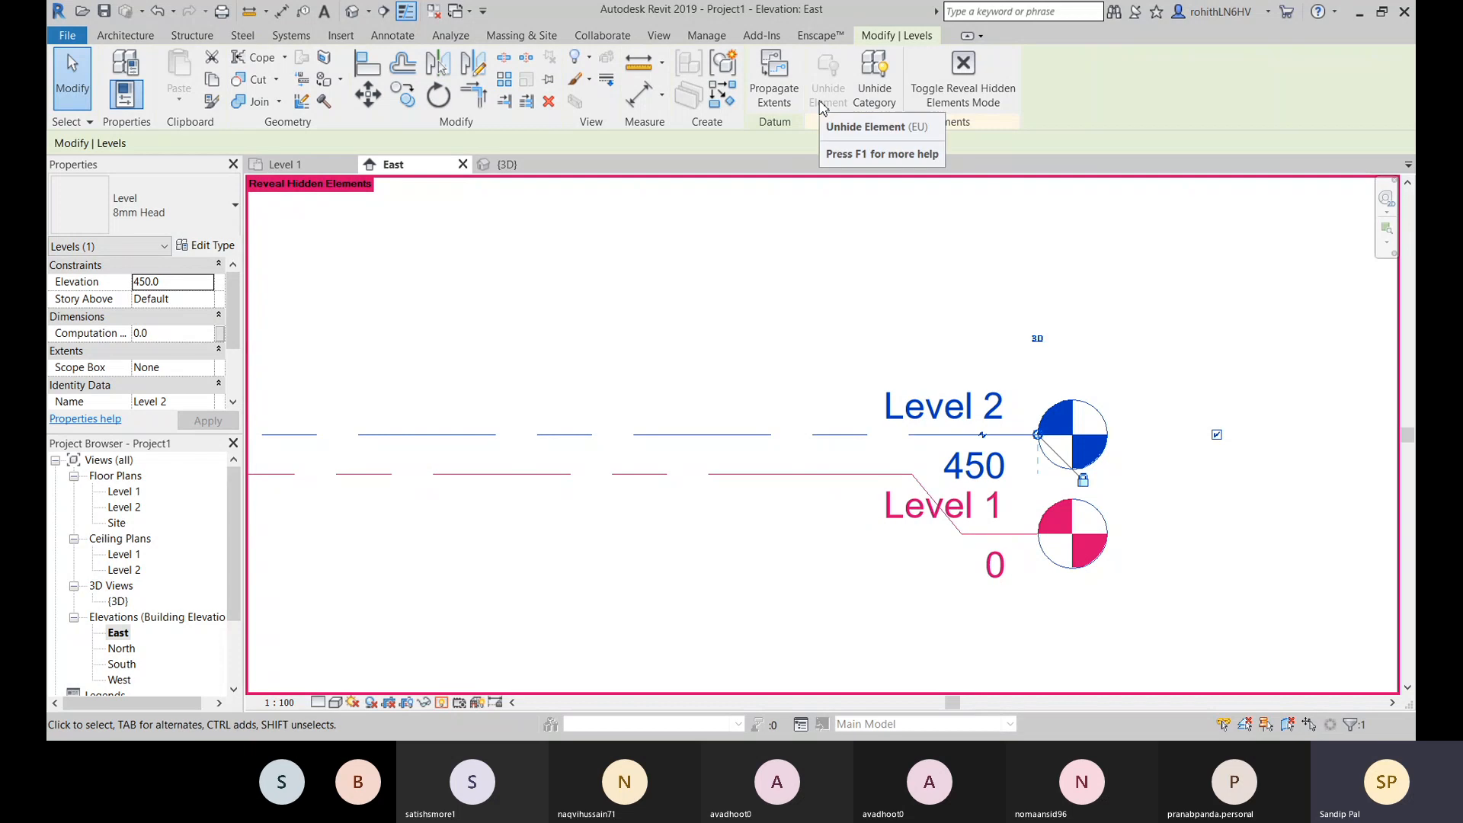
click(581, 58)
click(844, 160)
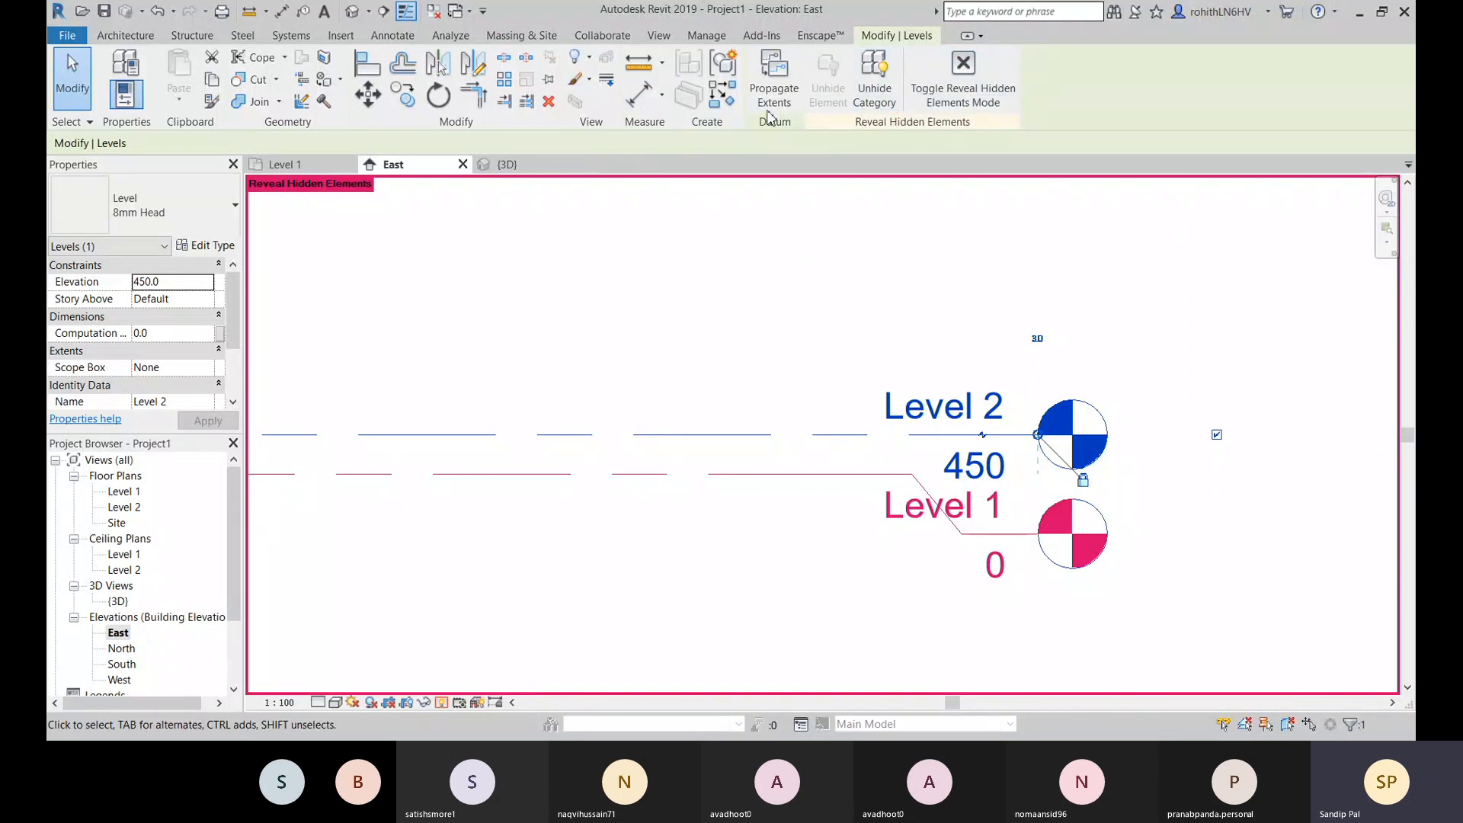
click(882, 91)
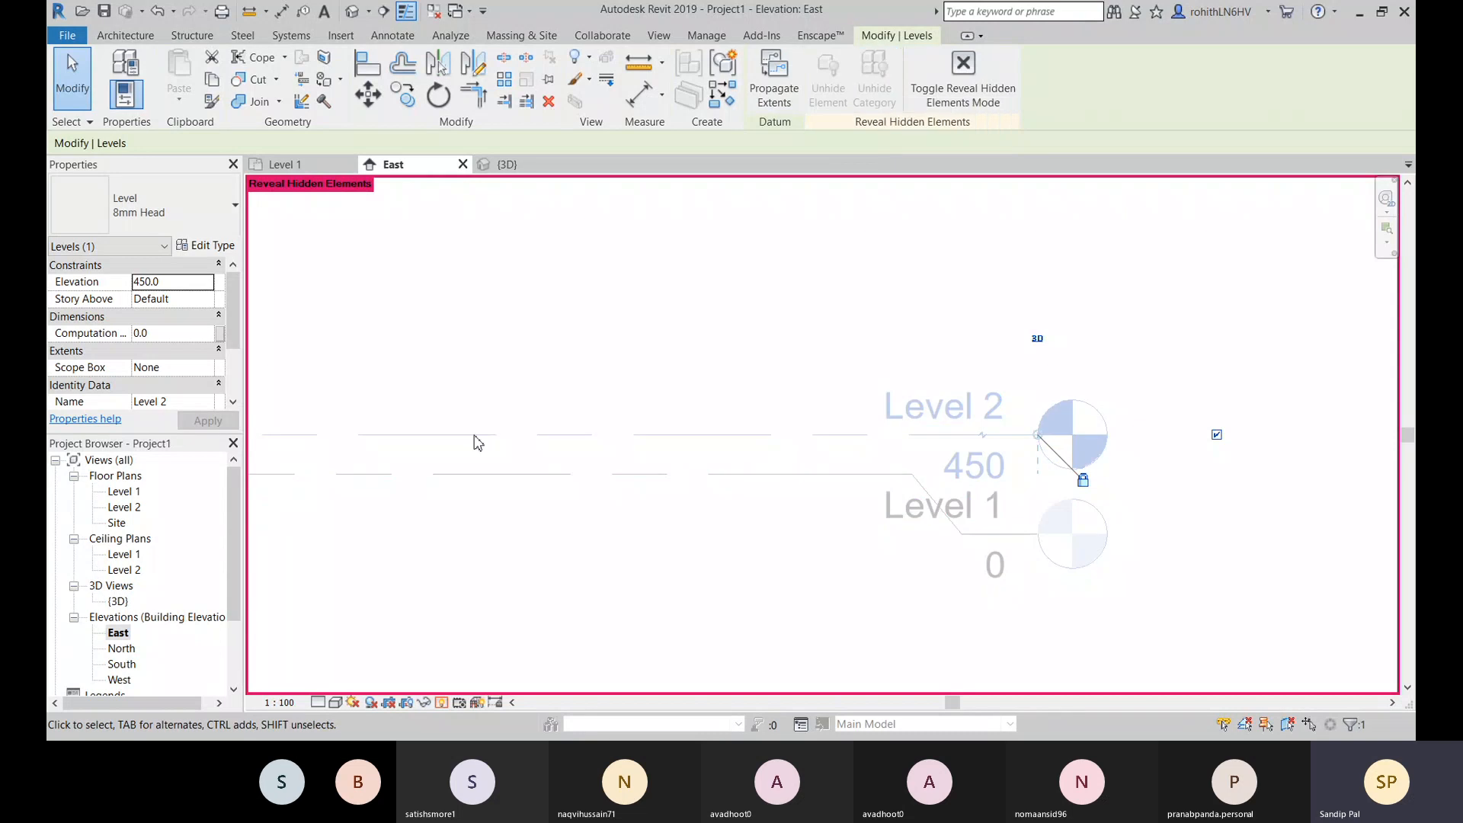
click(829, 475)
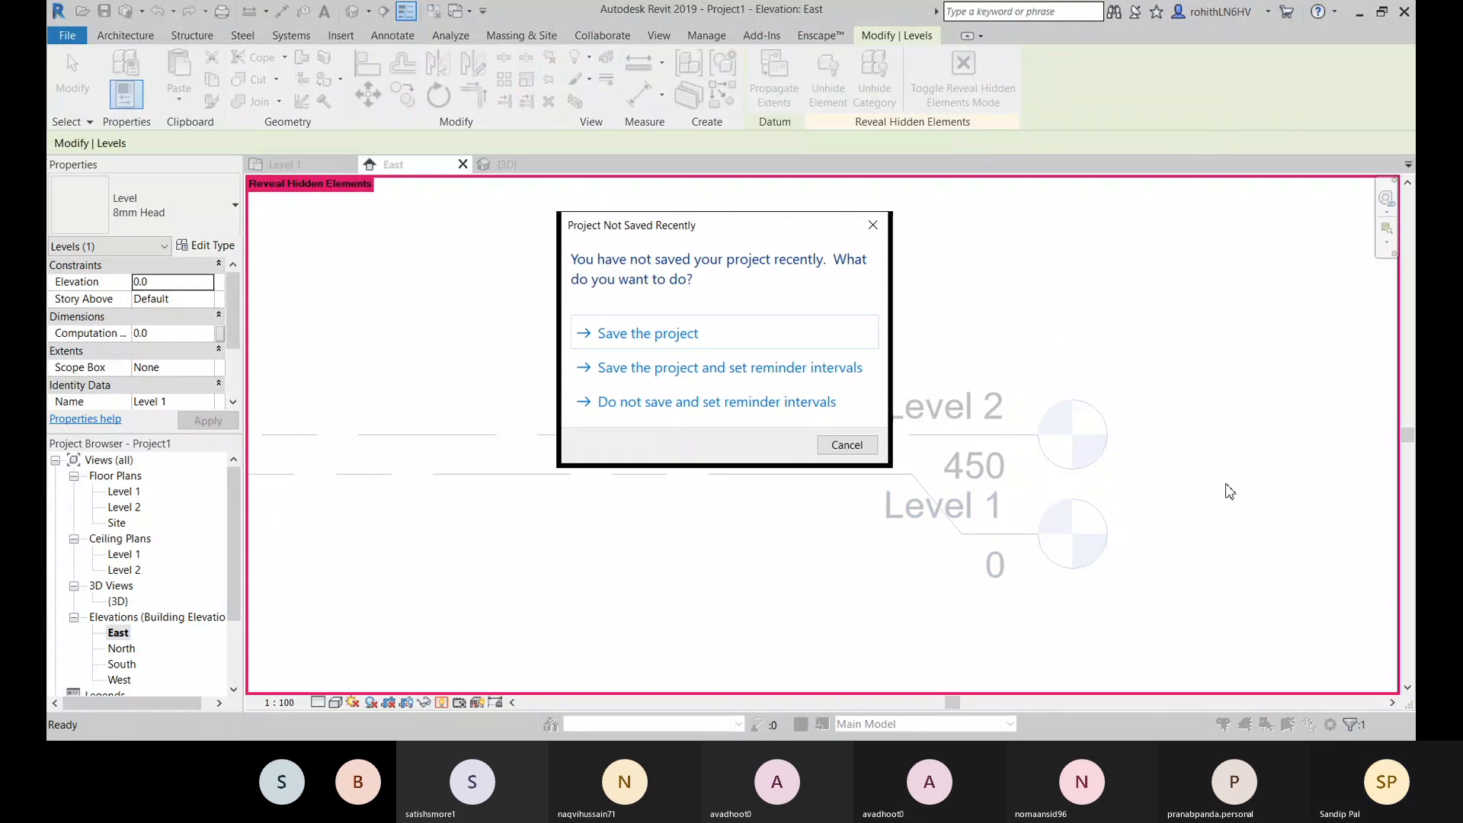
click(858, 446)
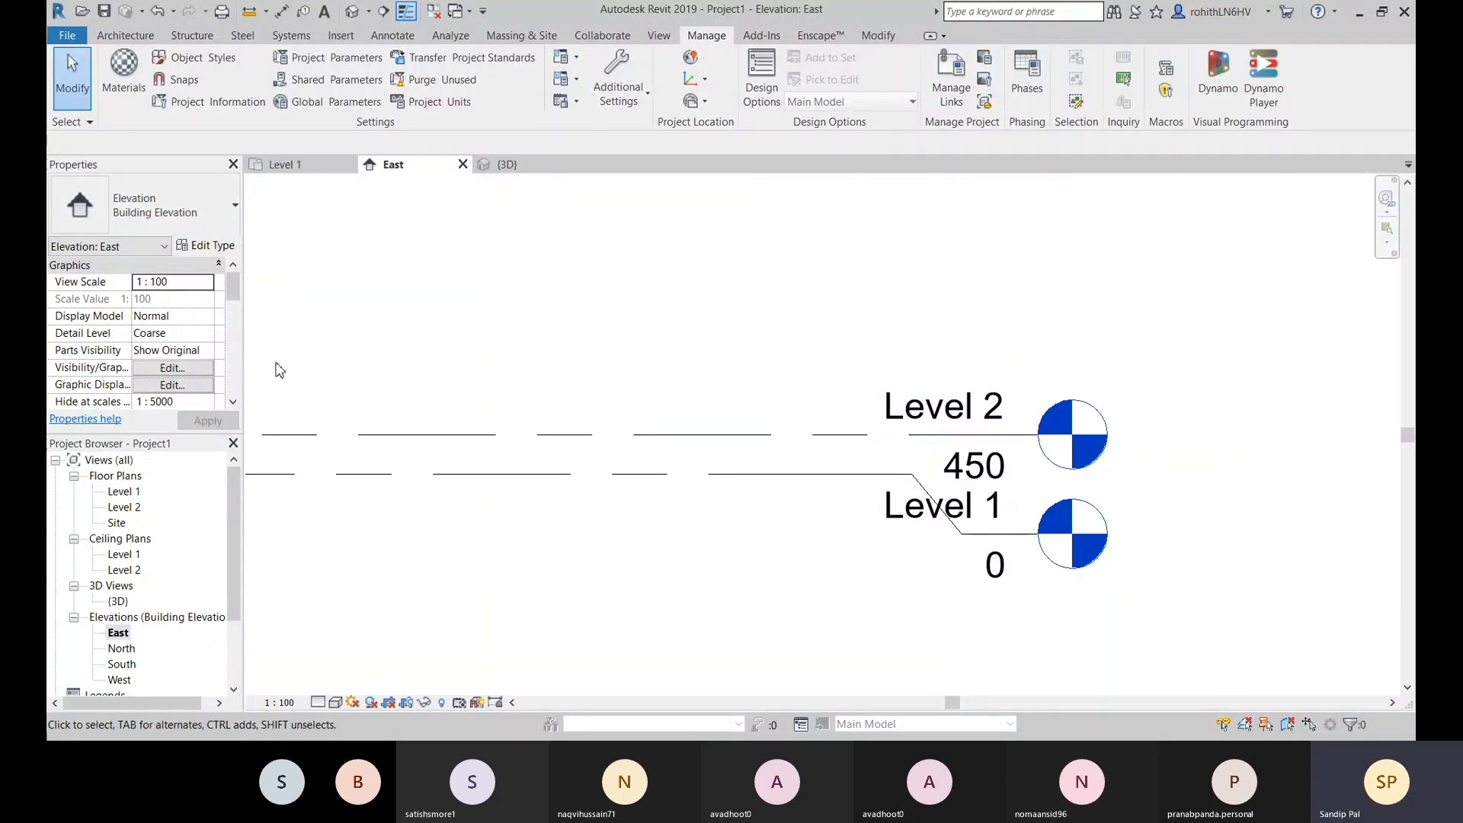
Step: Review the available save reminder intervals in the general program options, keeping 30 minutes
click(67, 35)
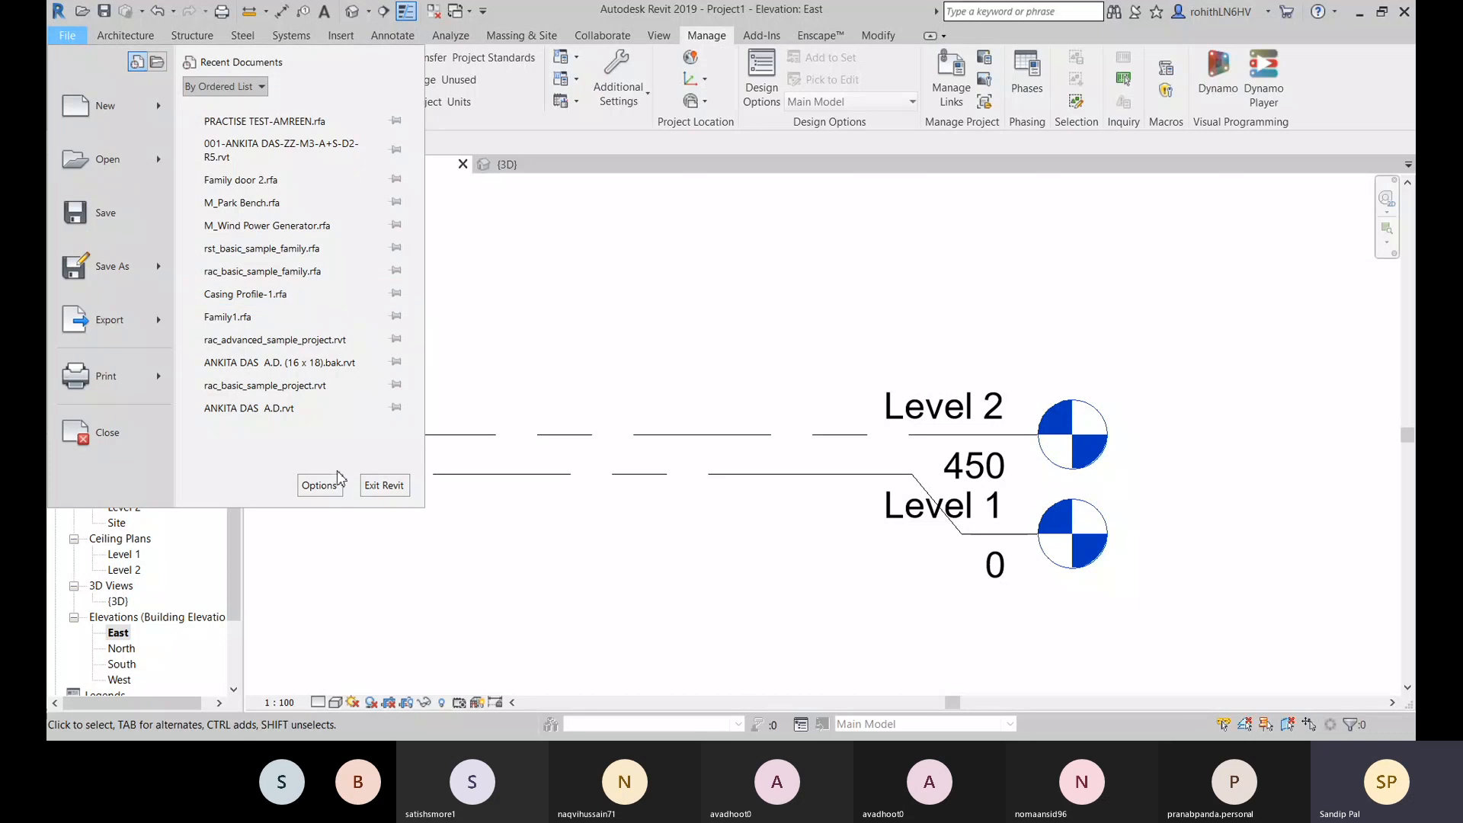
click(333, 485)
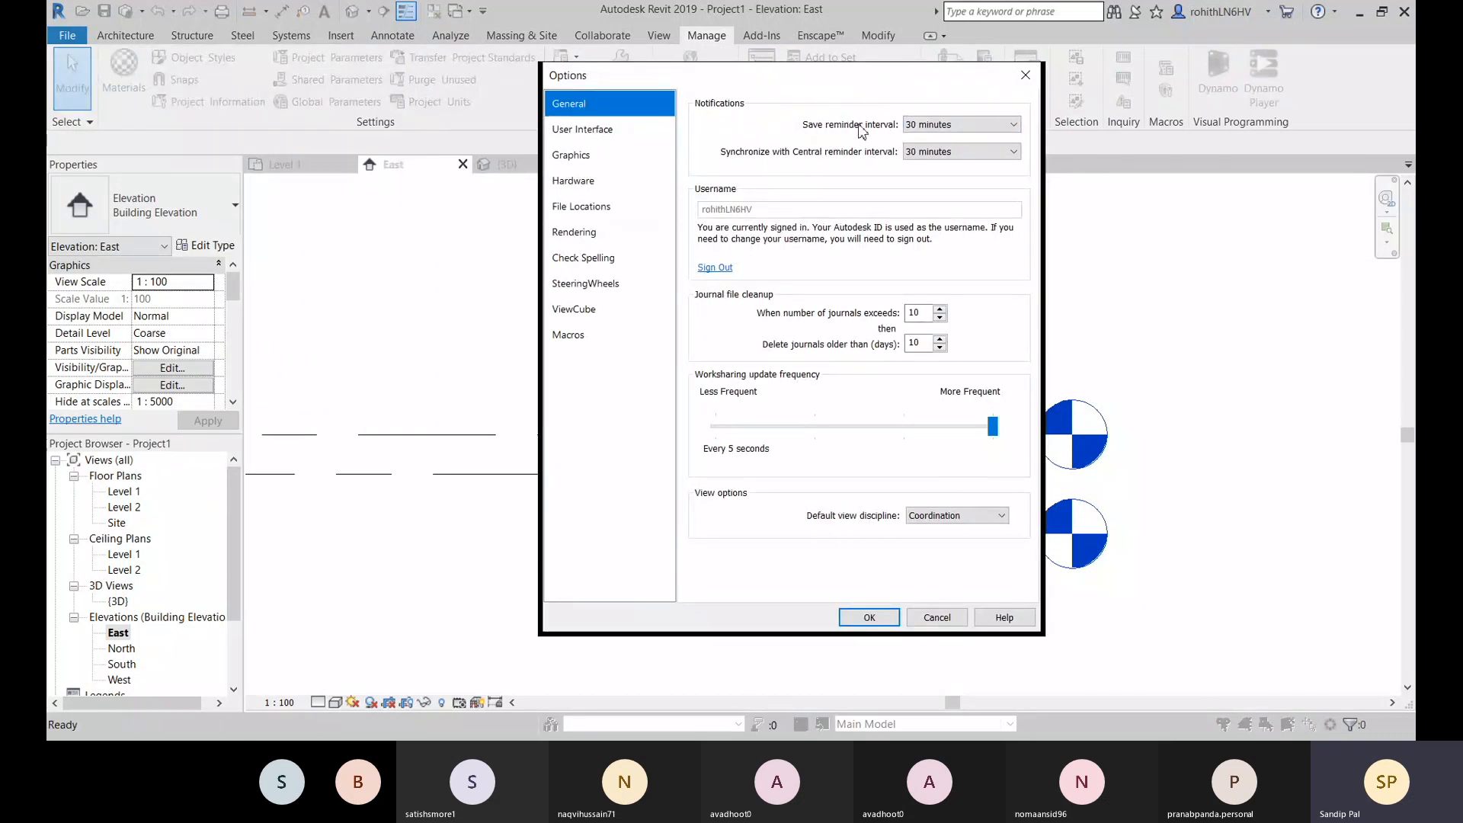
click(953, 126)
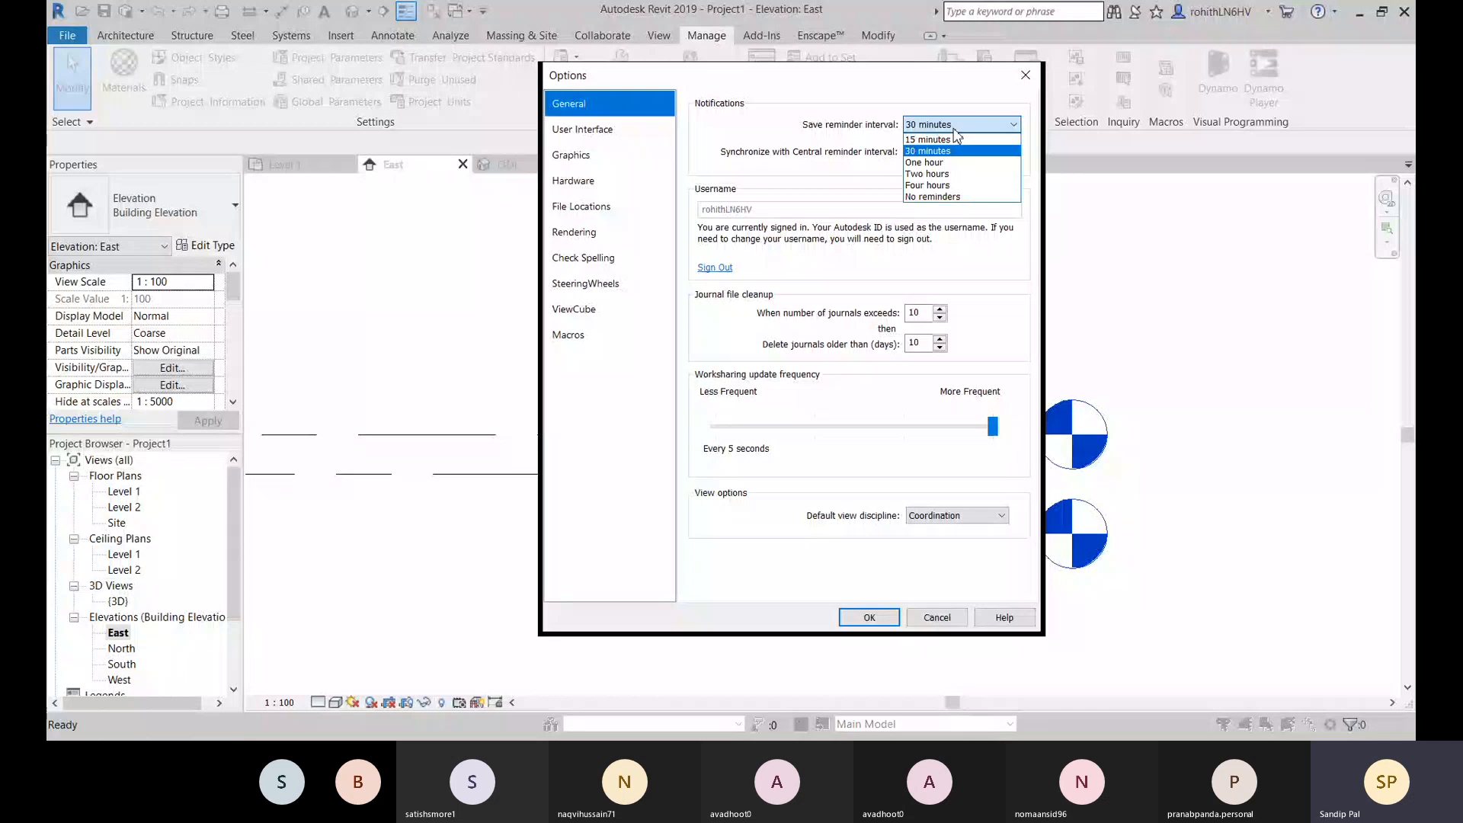
click(953, 127)
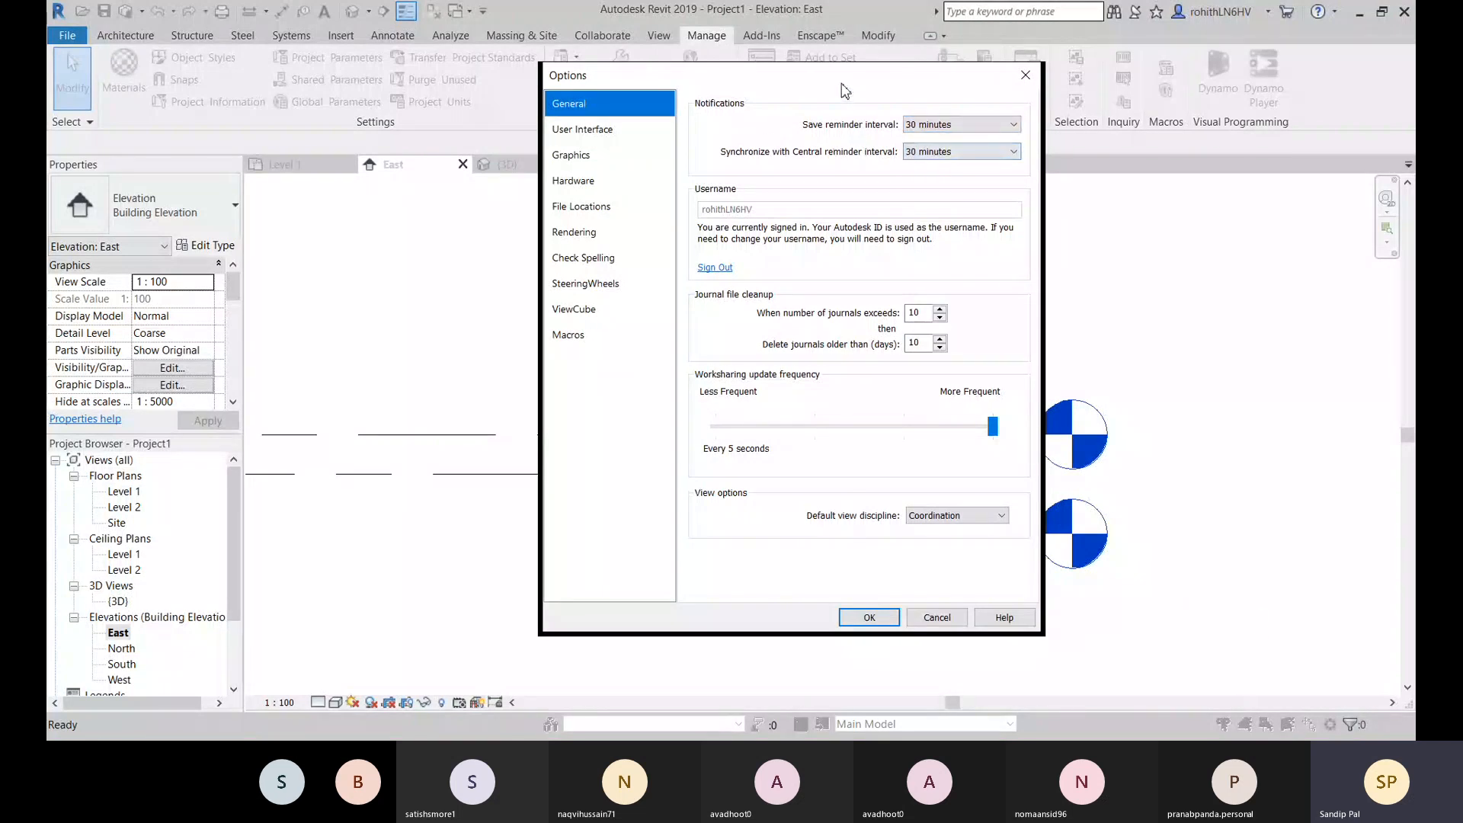
click(872, 617)
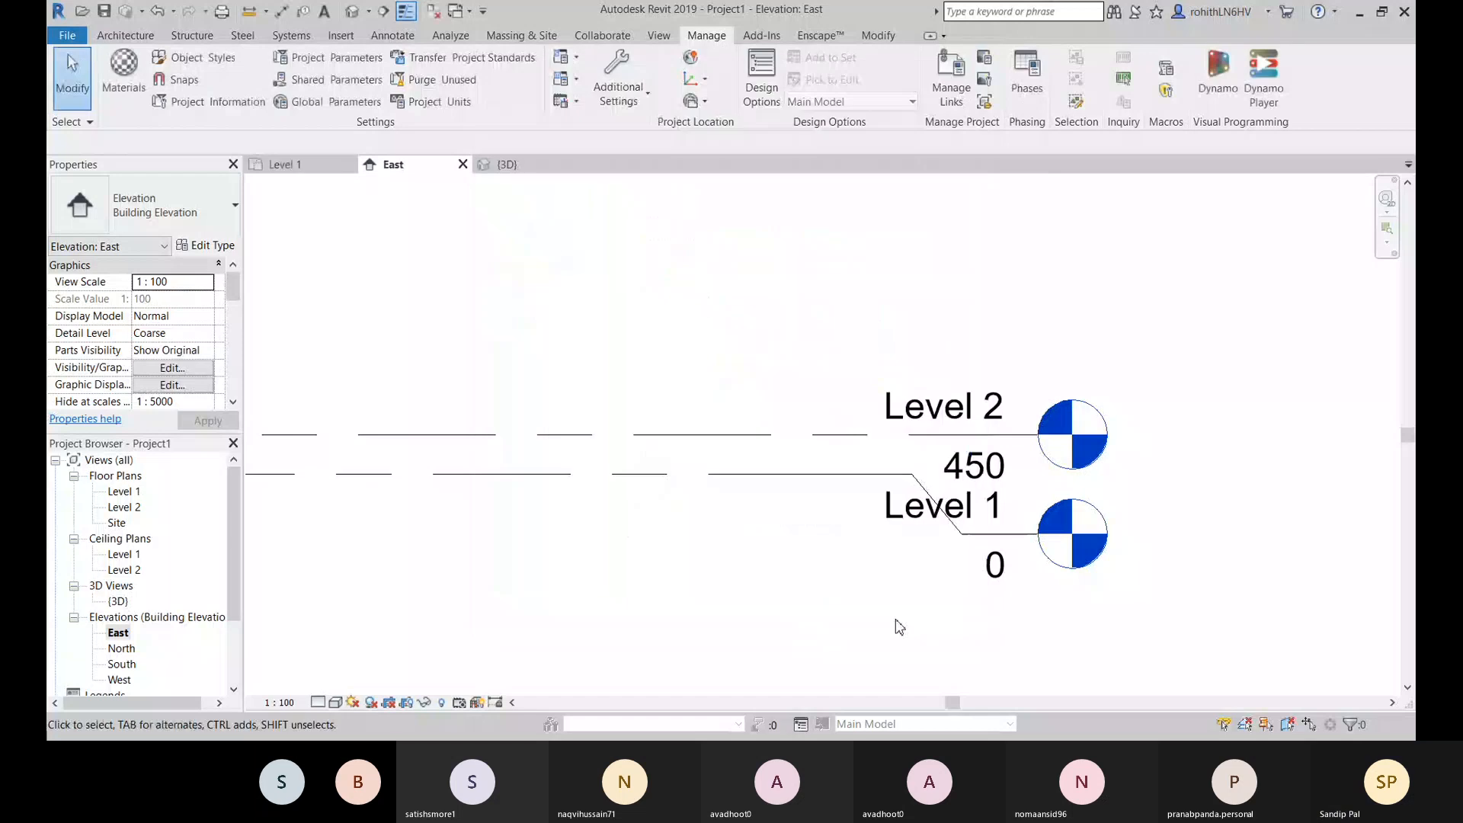
Step: Rename Level 1 to "0 Ground Floor" without renaming the corresponding views, and select the Level 1 floor plan in the Project Browser
scroll(796, 545, down, 2)
middle_drag(755, 578, 925, 571)
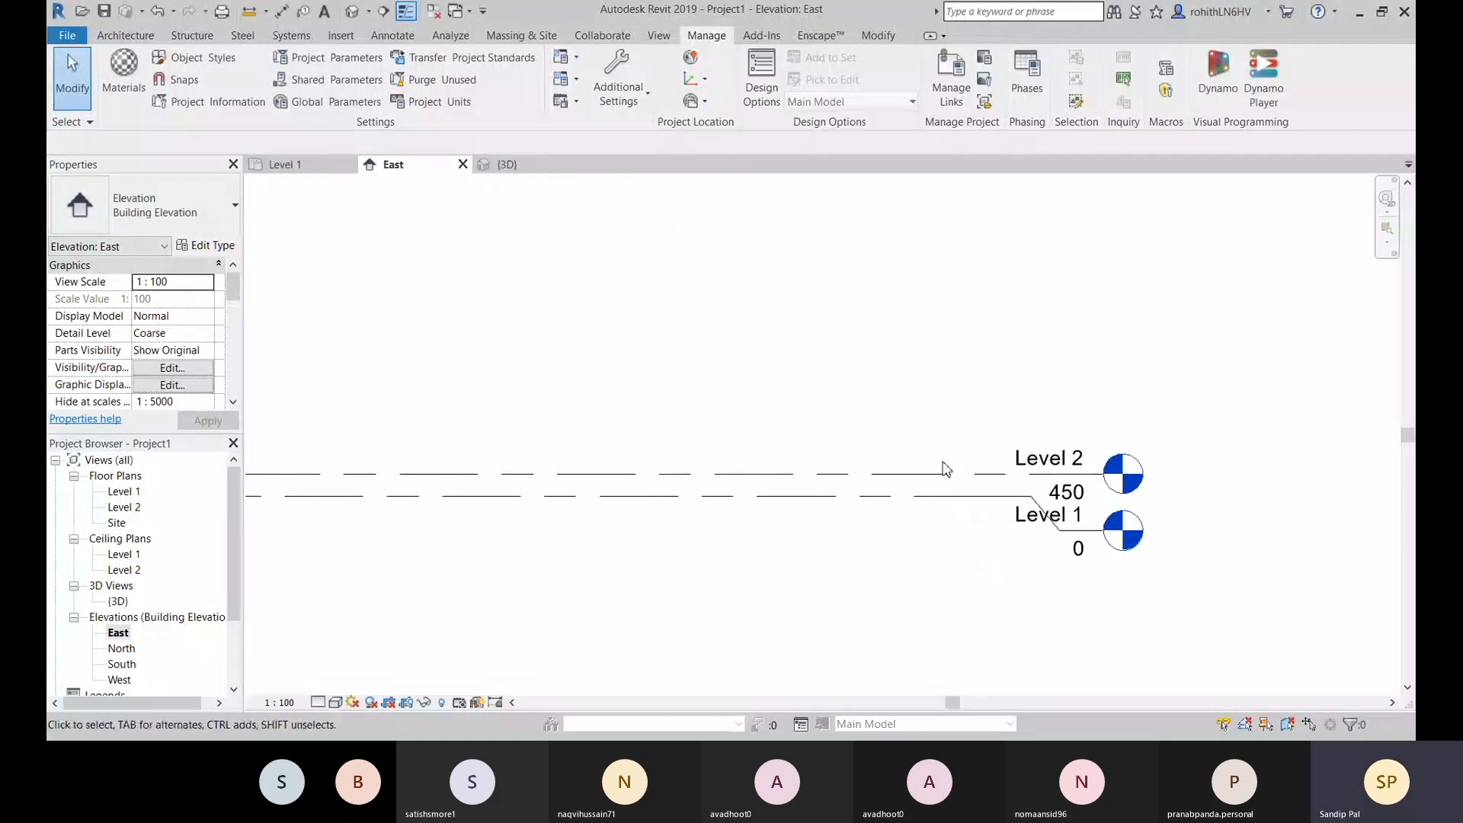
middle_drag(1051, 513, 869, 466)
scroll(887, 477, up, 1)
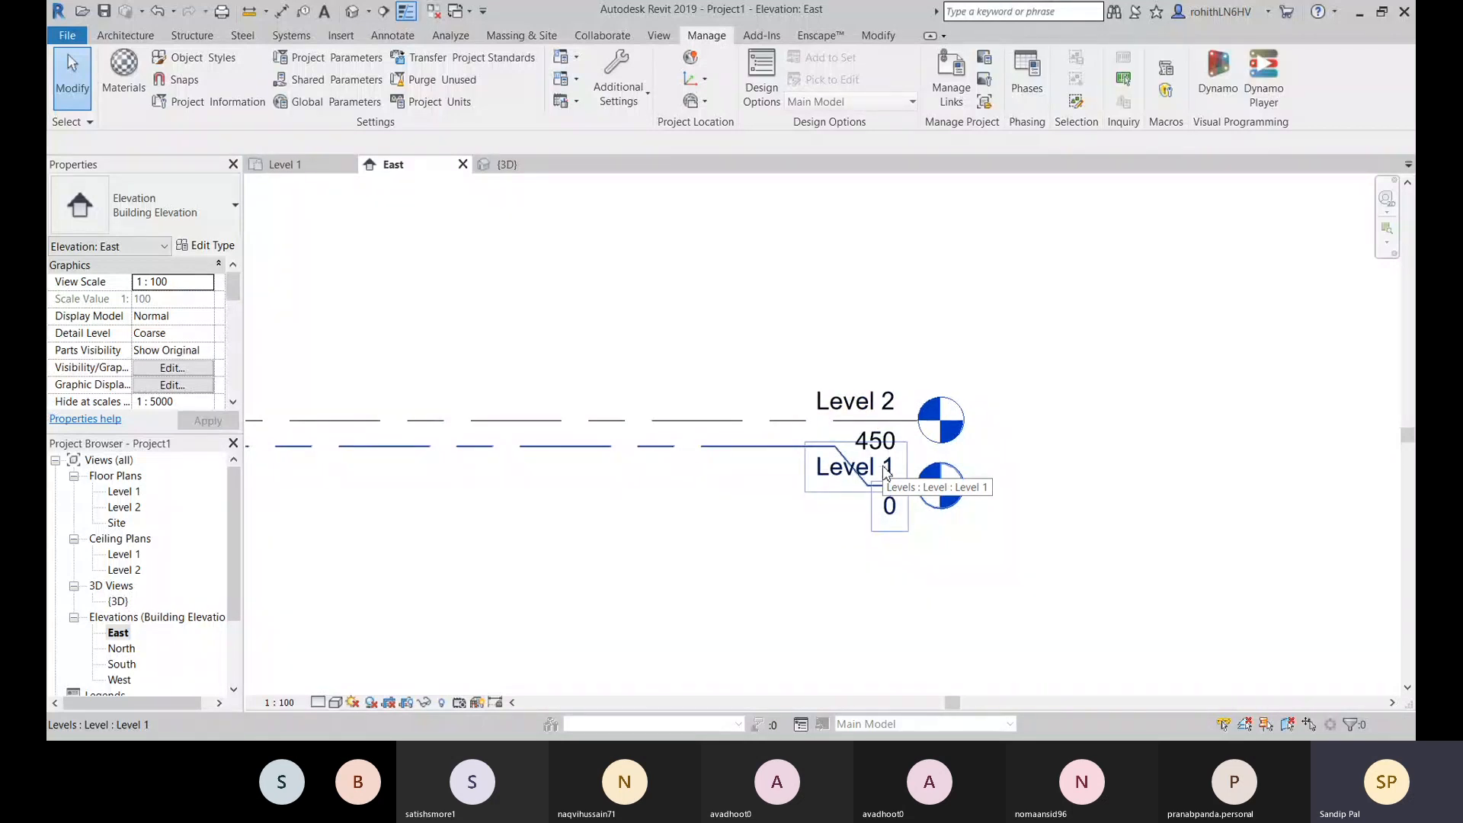
click(842, 484)
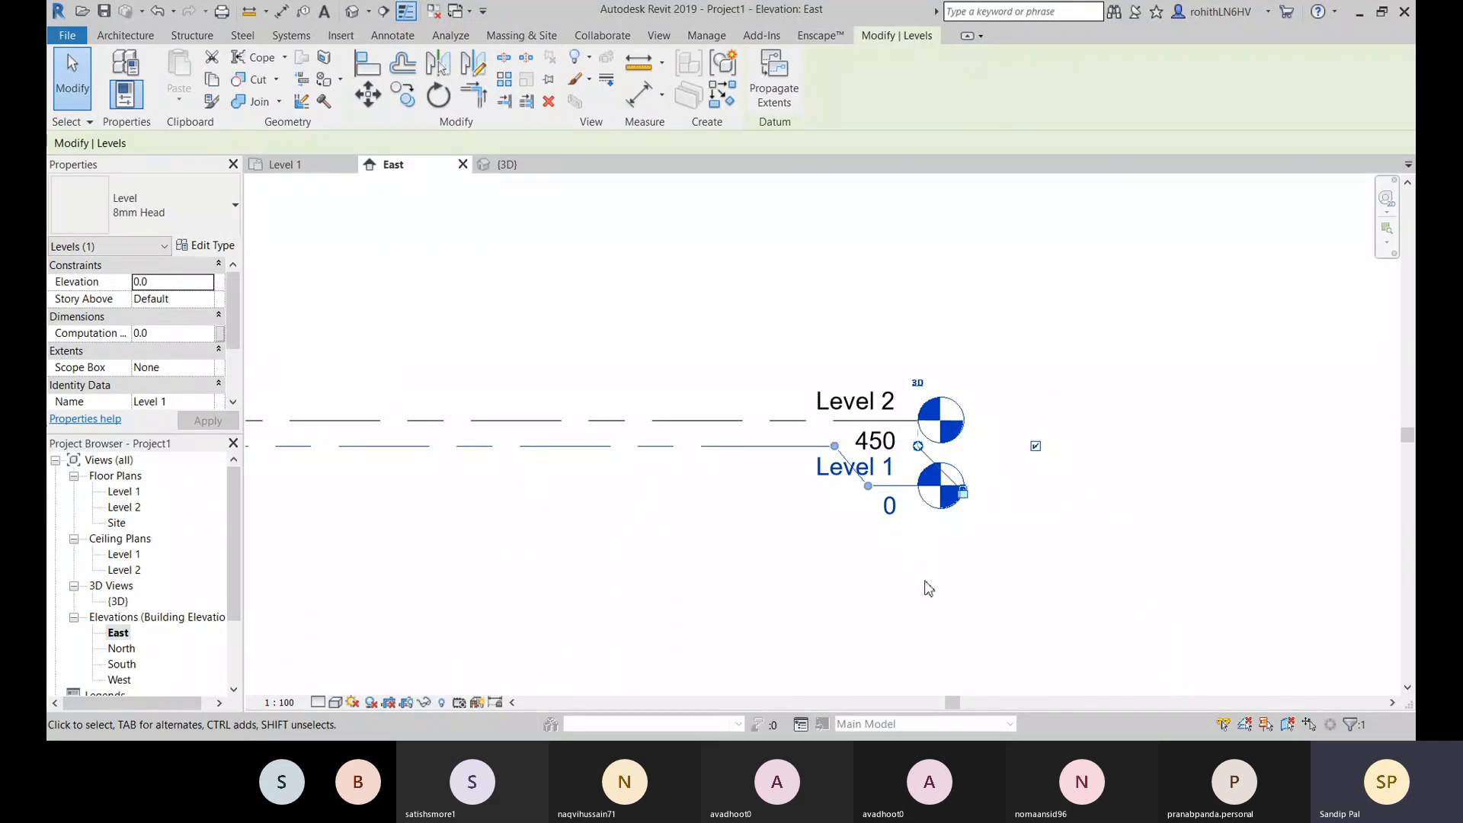
click(836, 476)
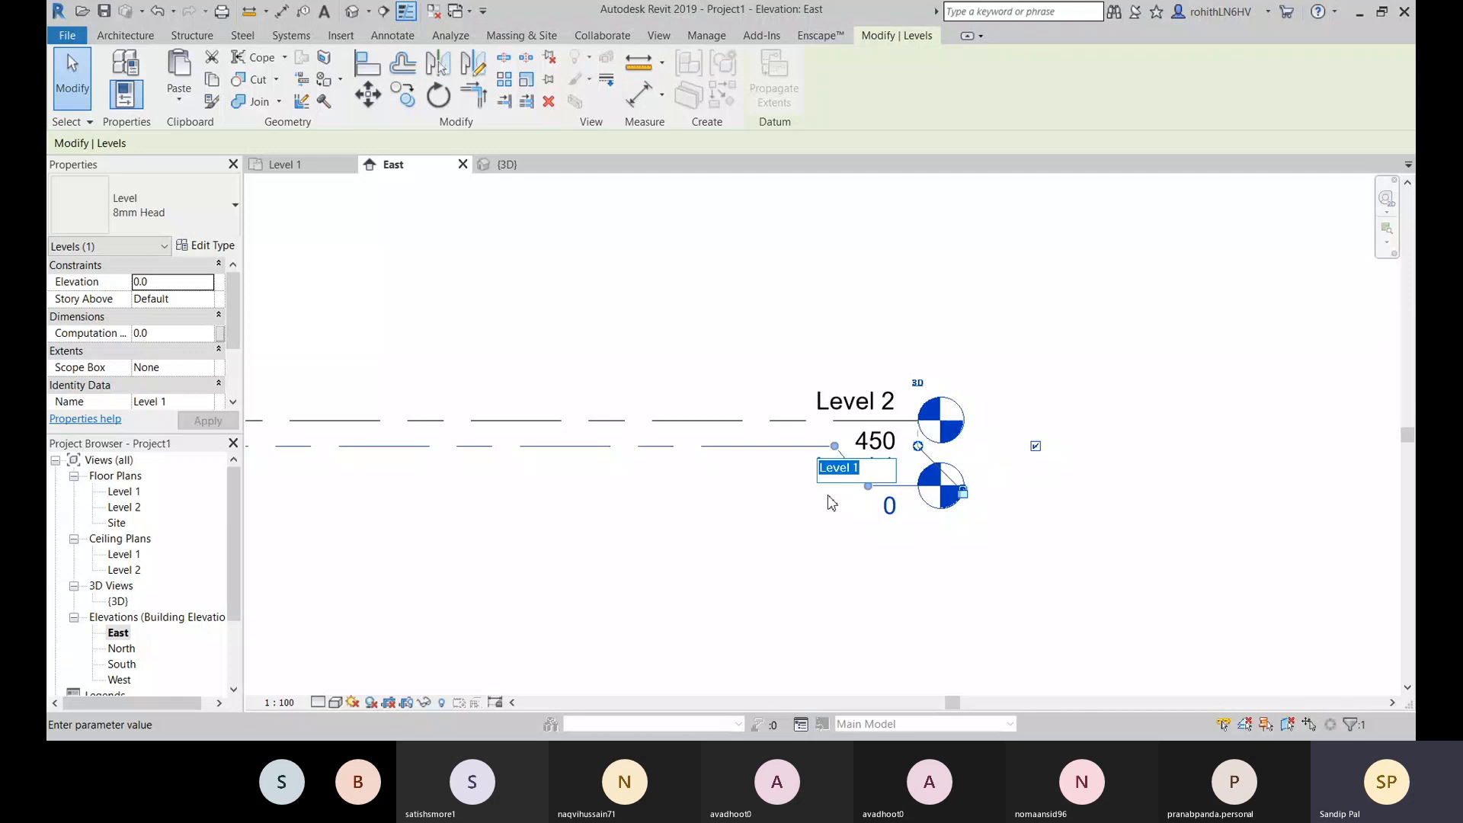
text(0)
text(Ground F)
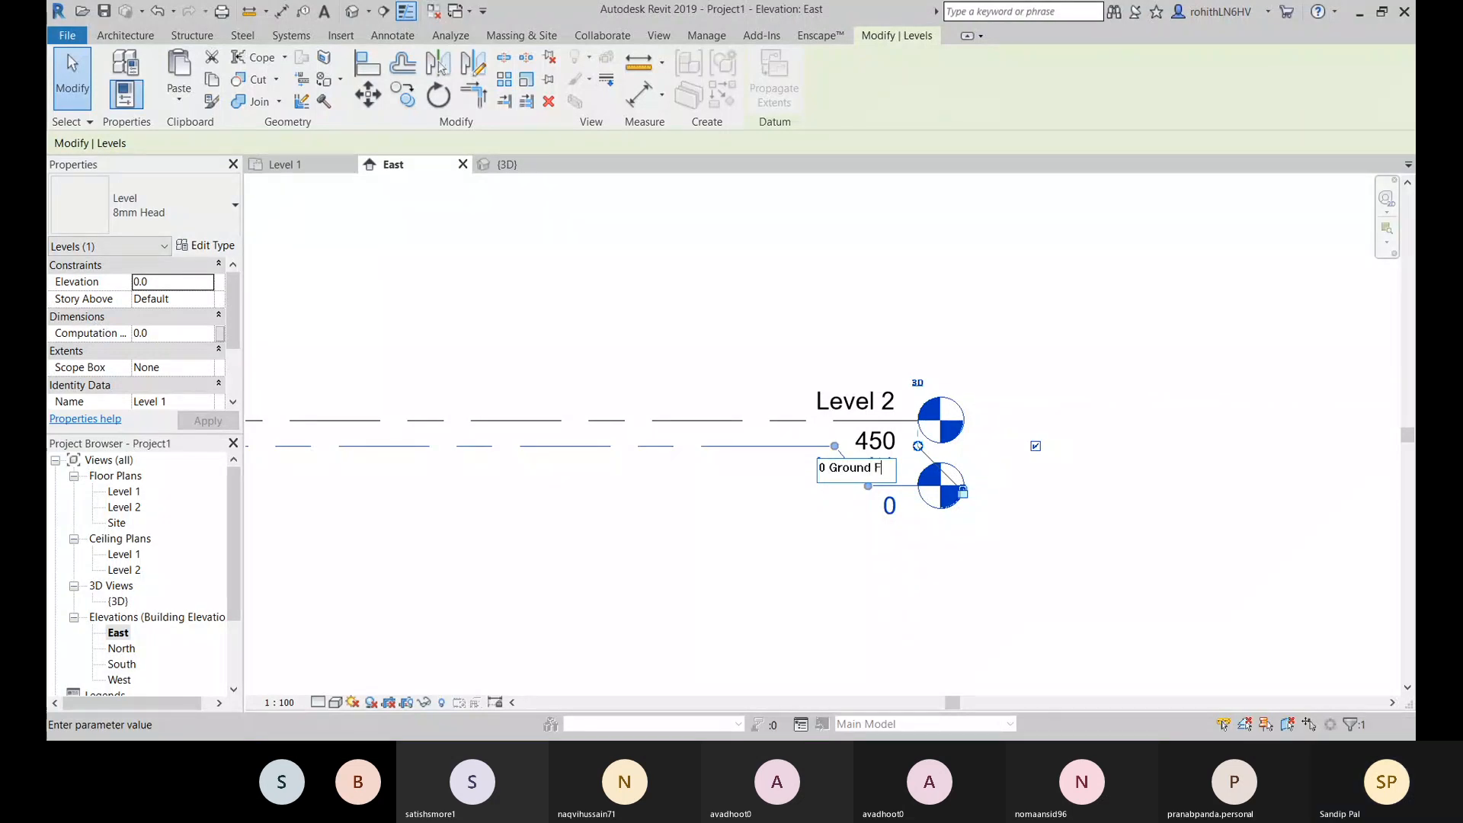
text(lor)
key(Return)
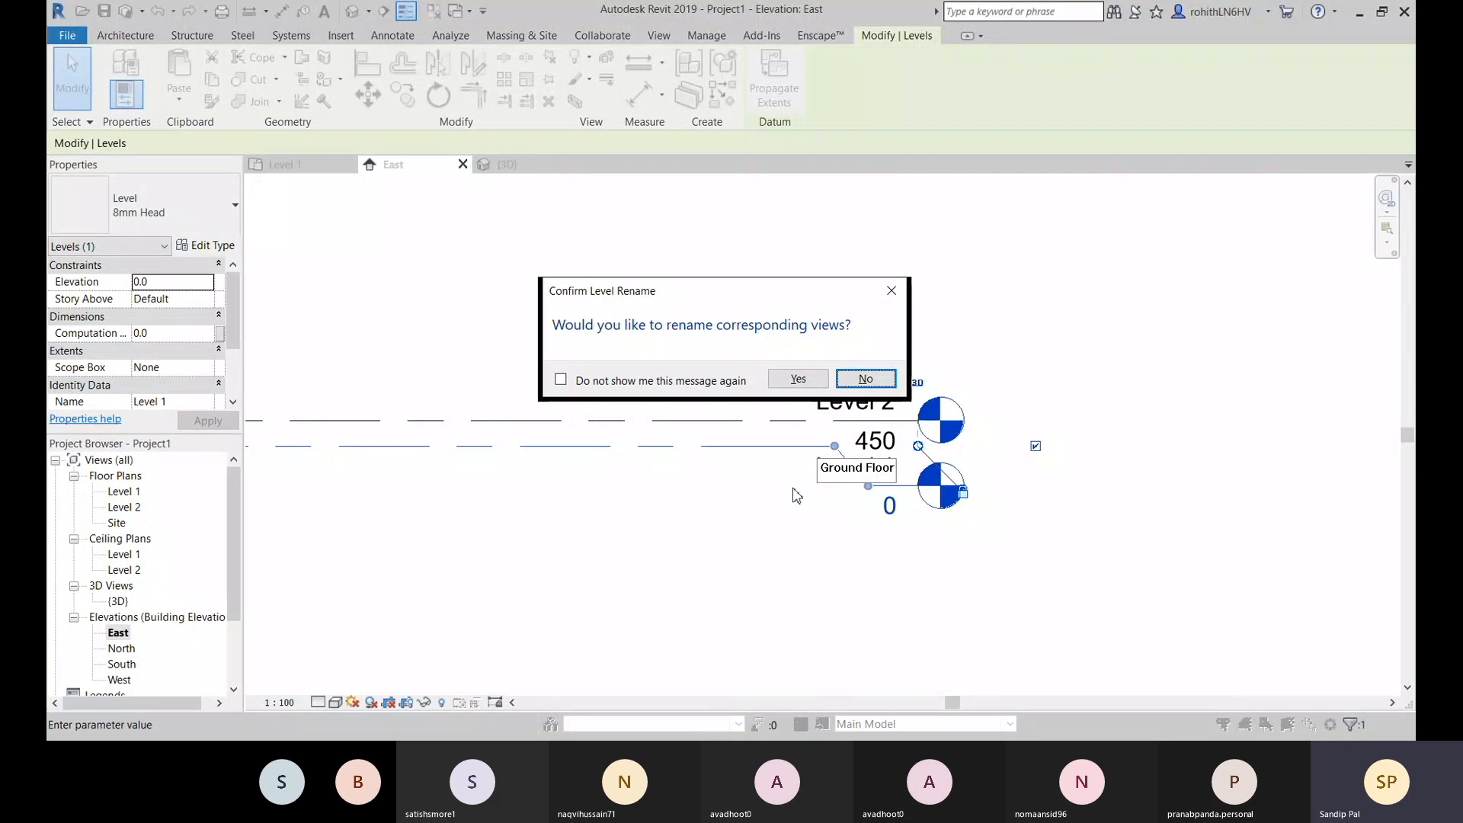
click(869, 379)
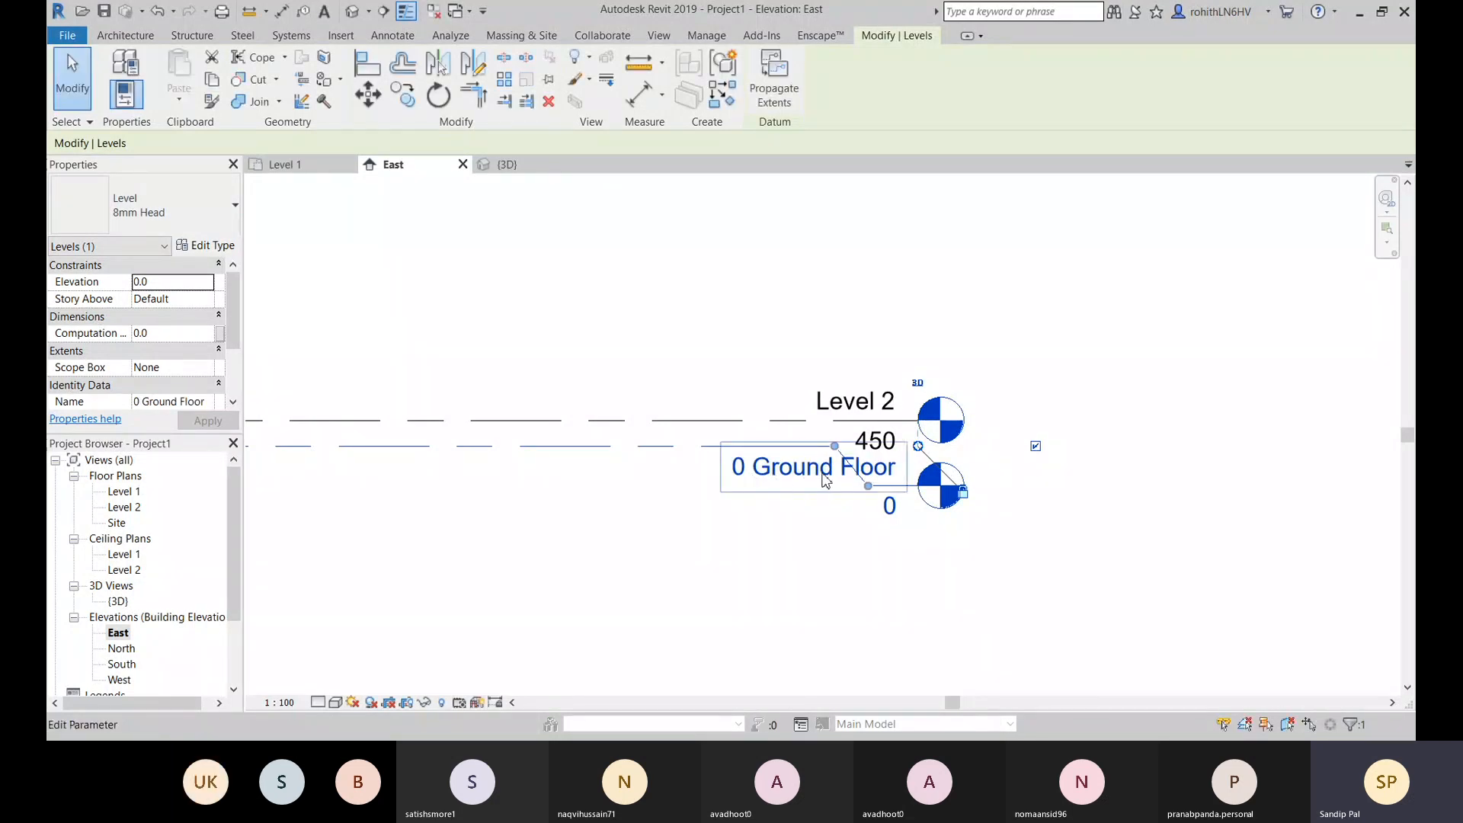
click(120, 493)
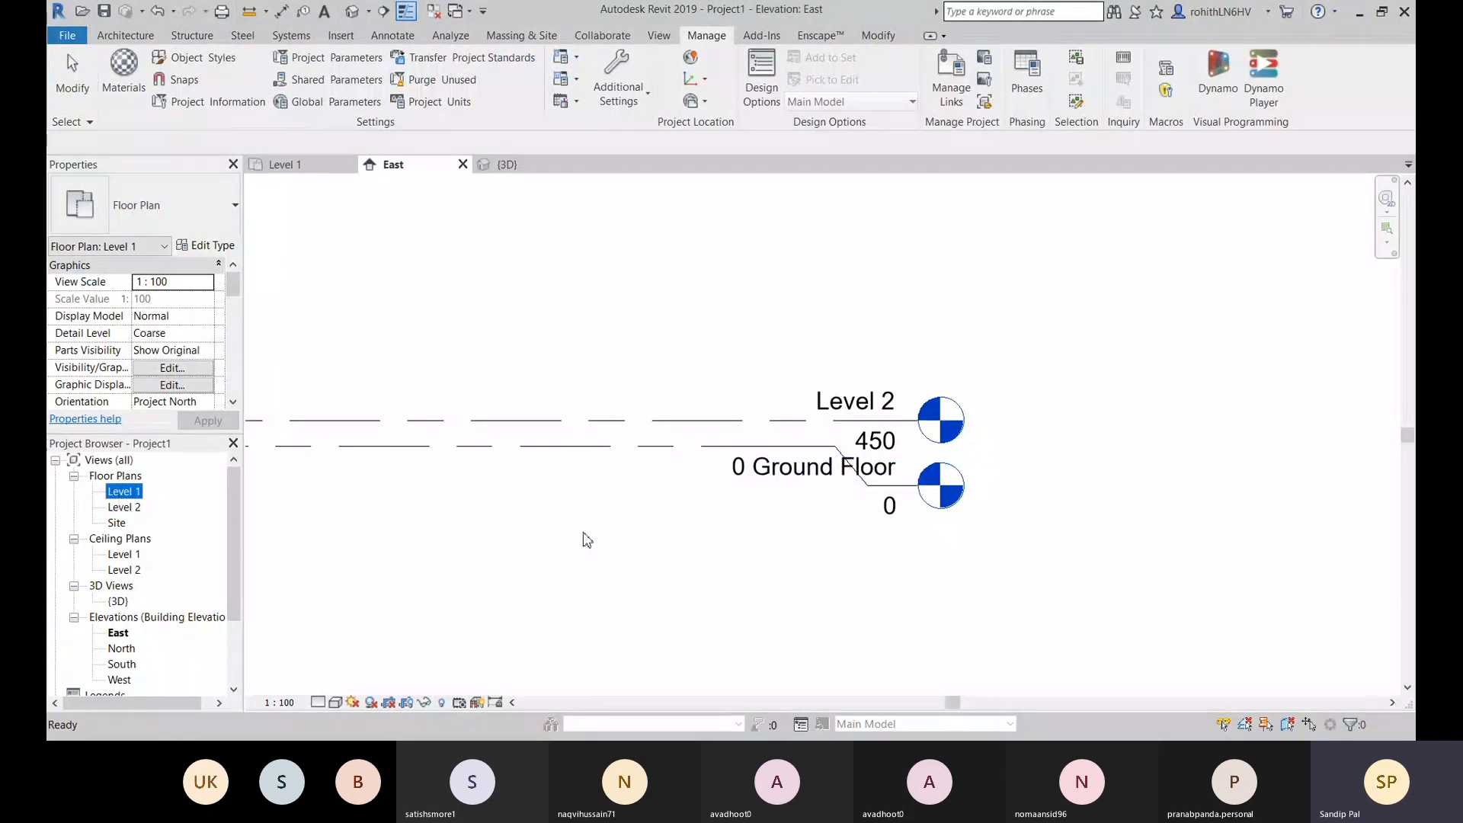
Step: Rename Level 2 to "0.45 Plinth Level" in the East elevation and rename its corresponding views as well
click(131, 508)
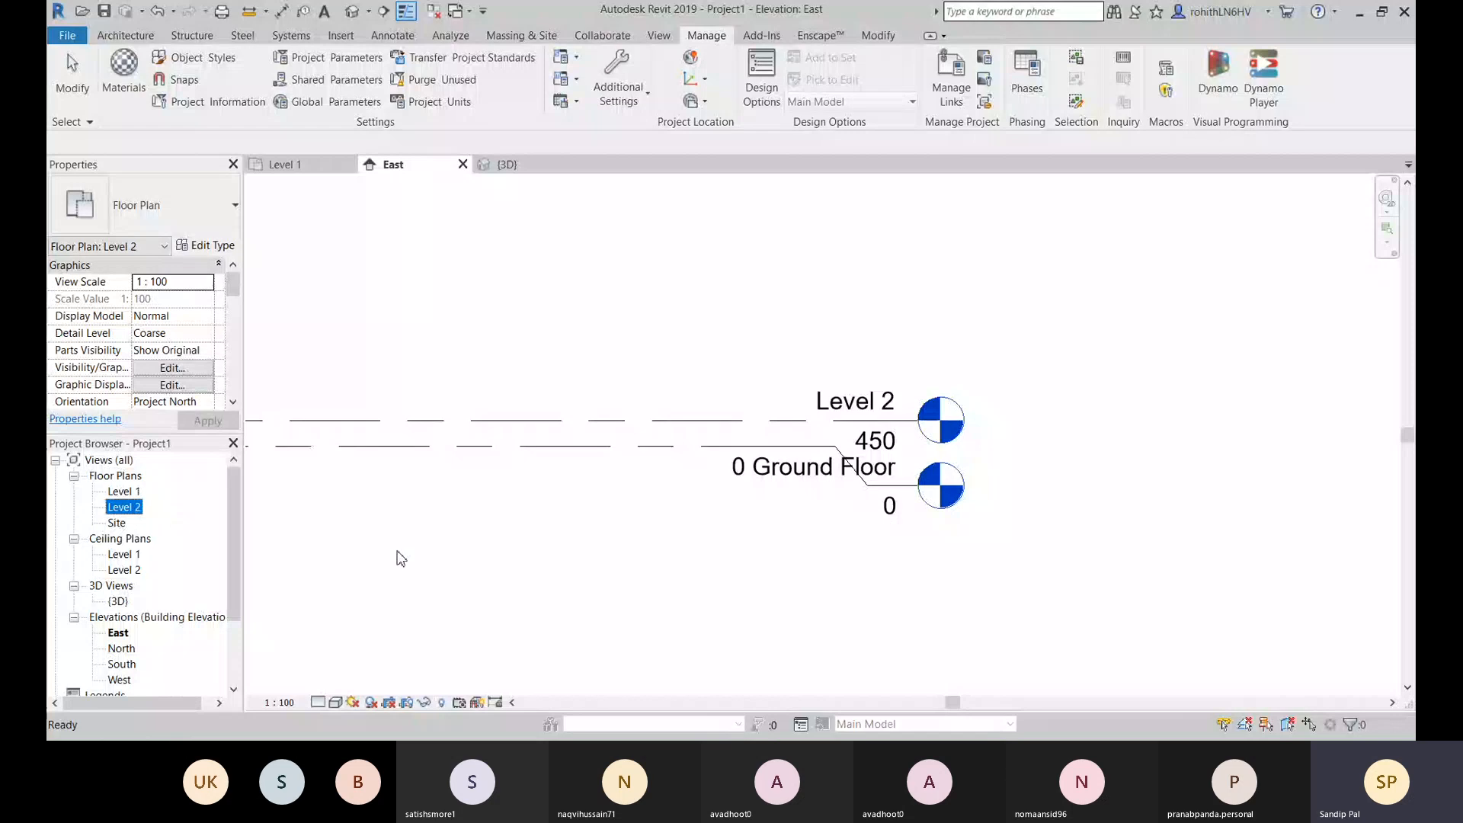
click(809, 446)
click(818, 421)
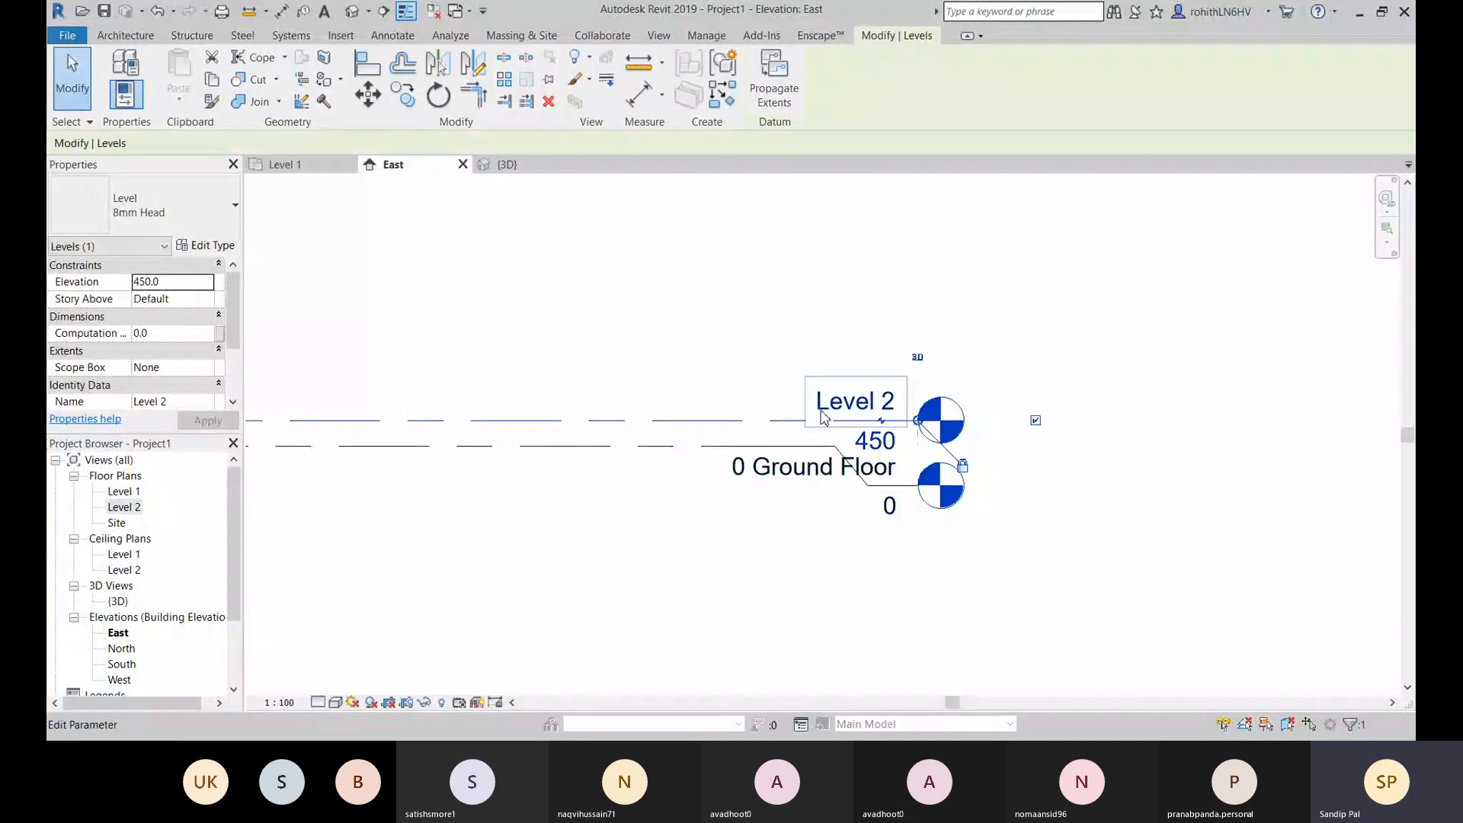
click(825, 413)
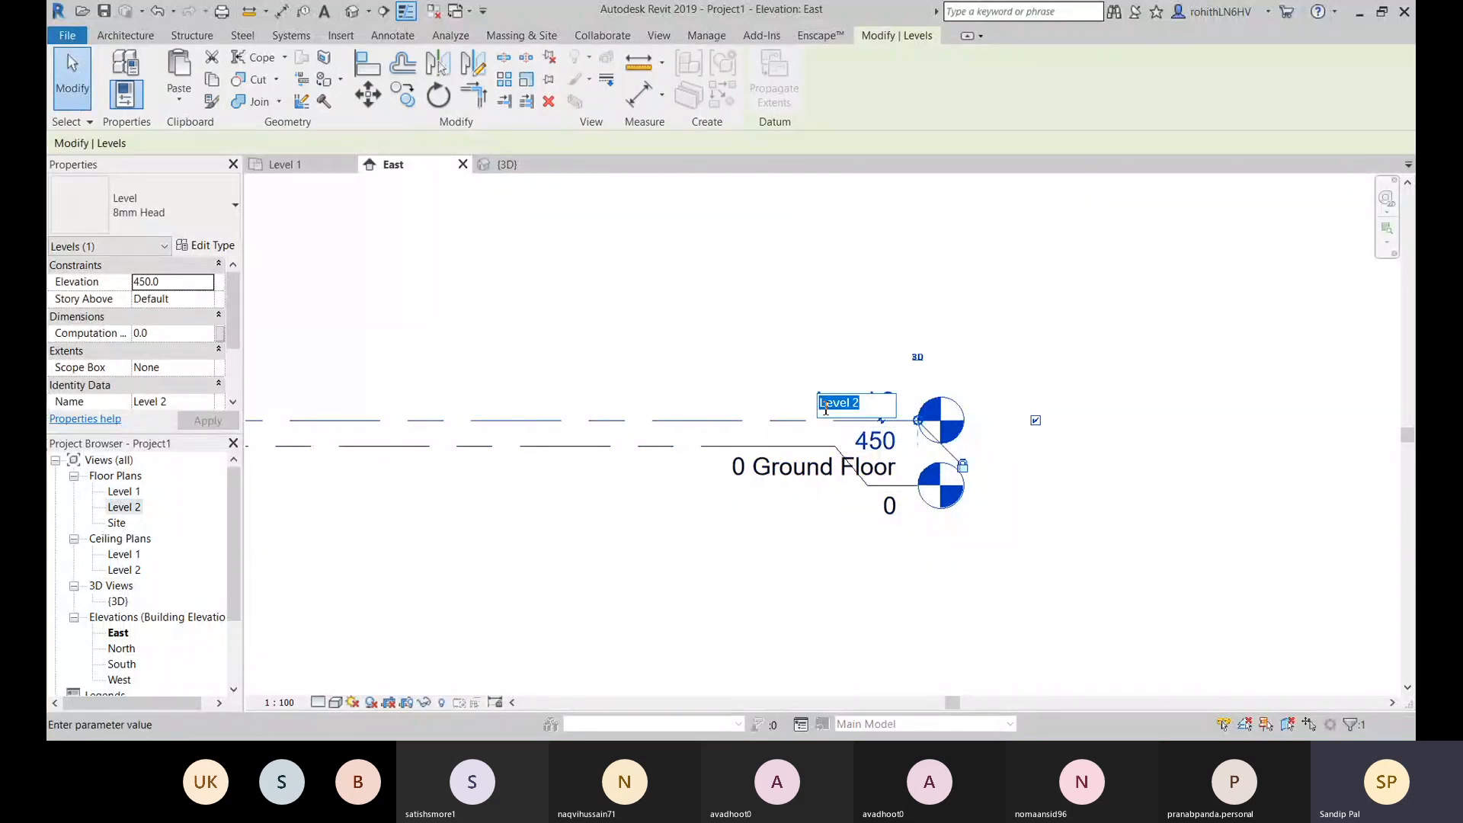
text(45 Pli)
text(nth)
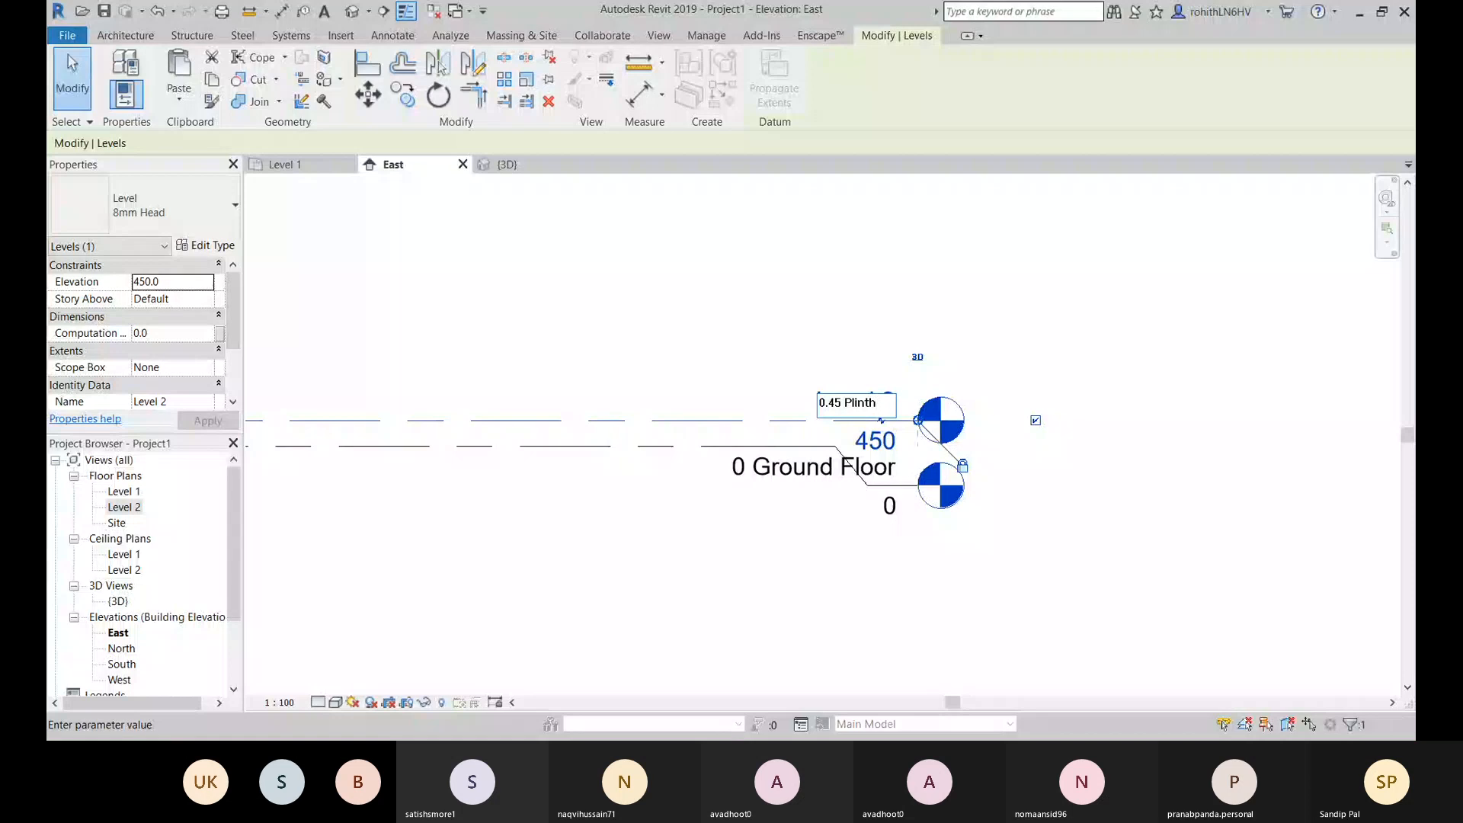
text( Level)
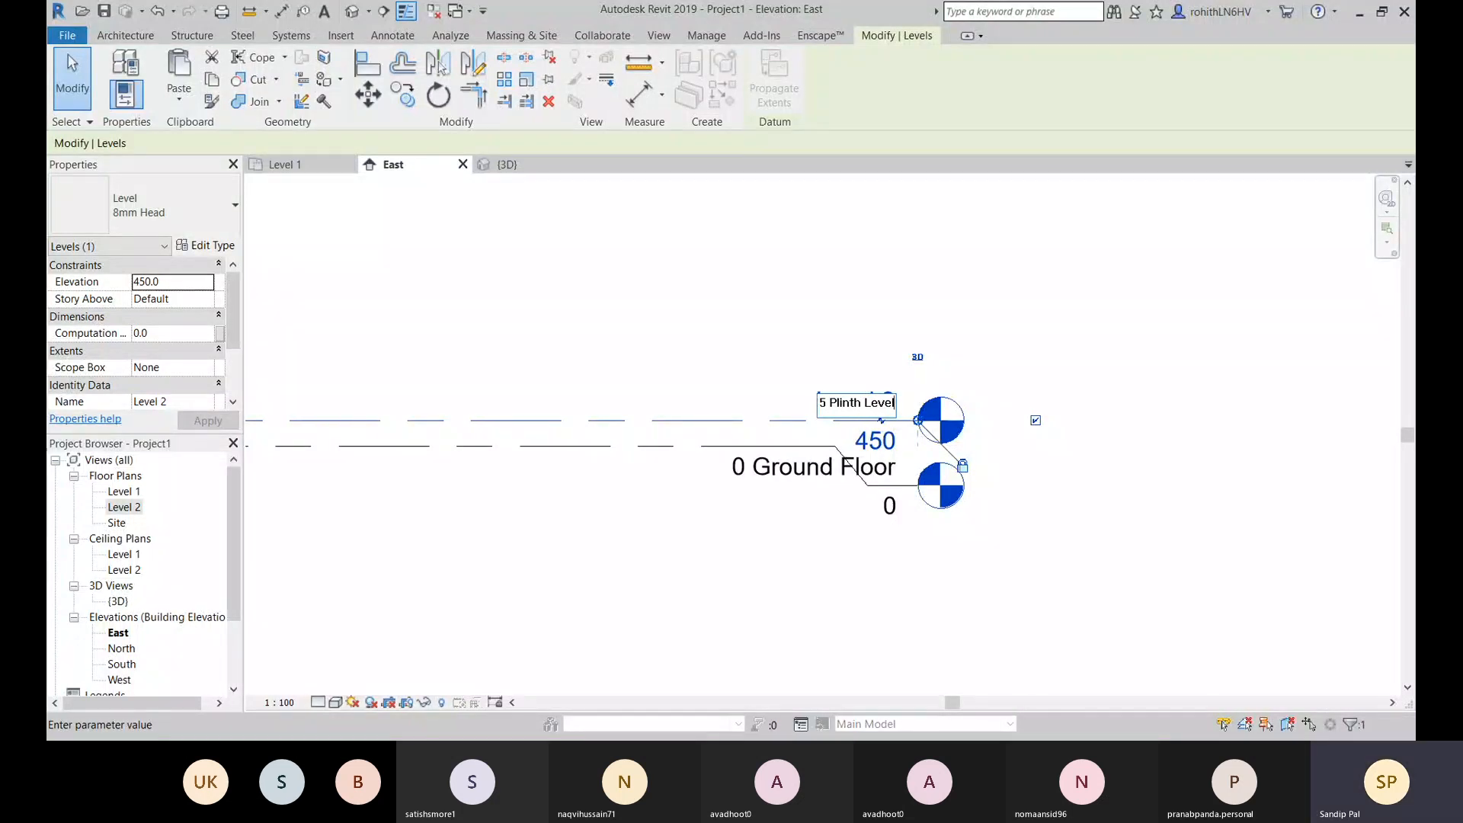
key(Return)
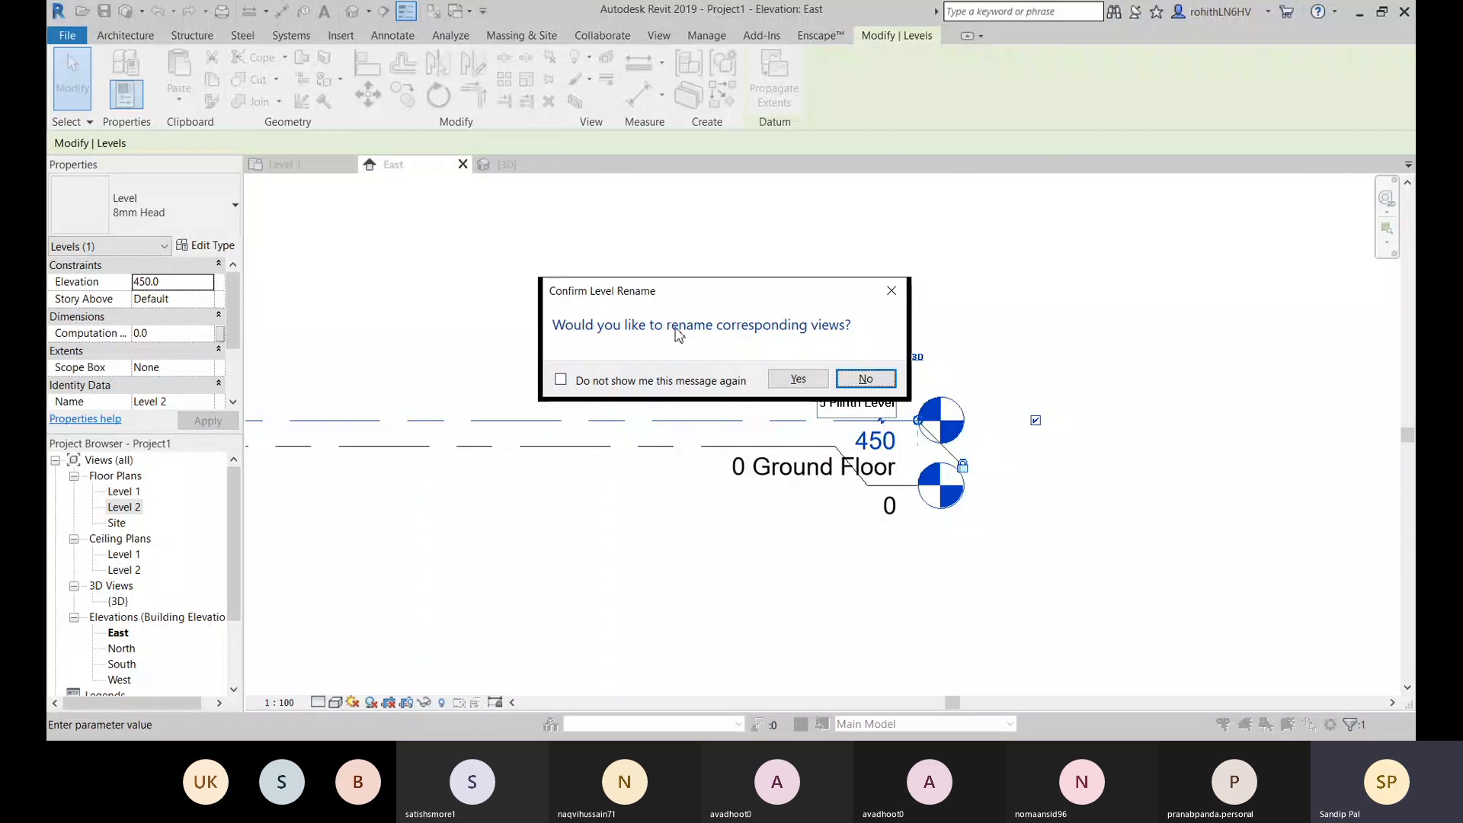
click(808, 380)
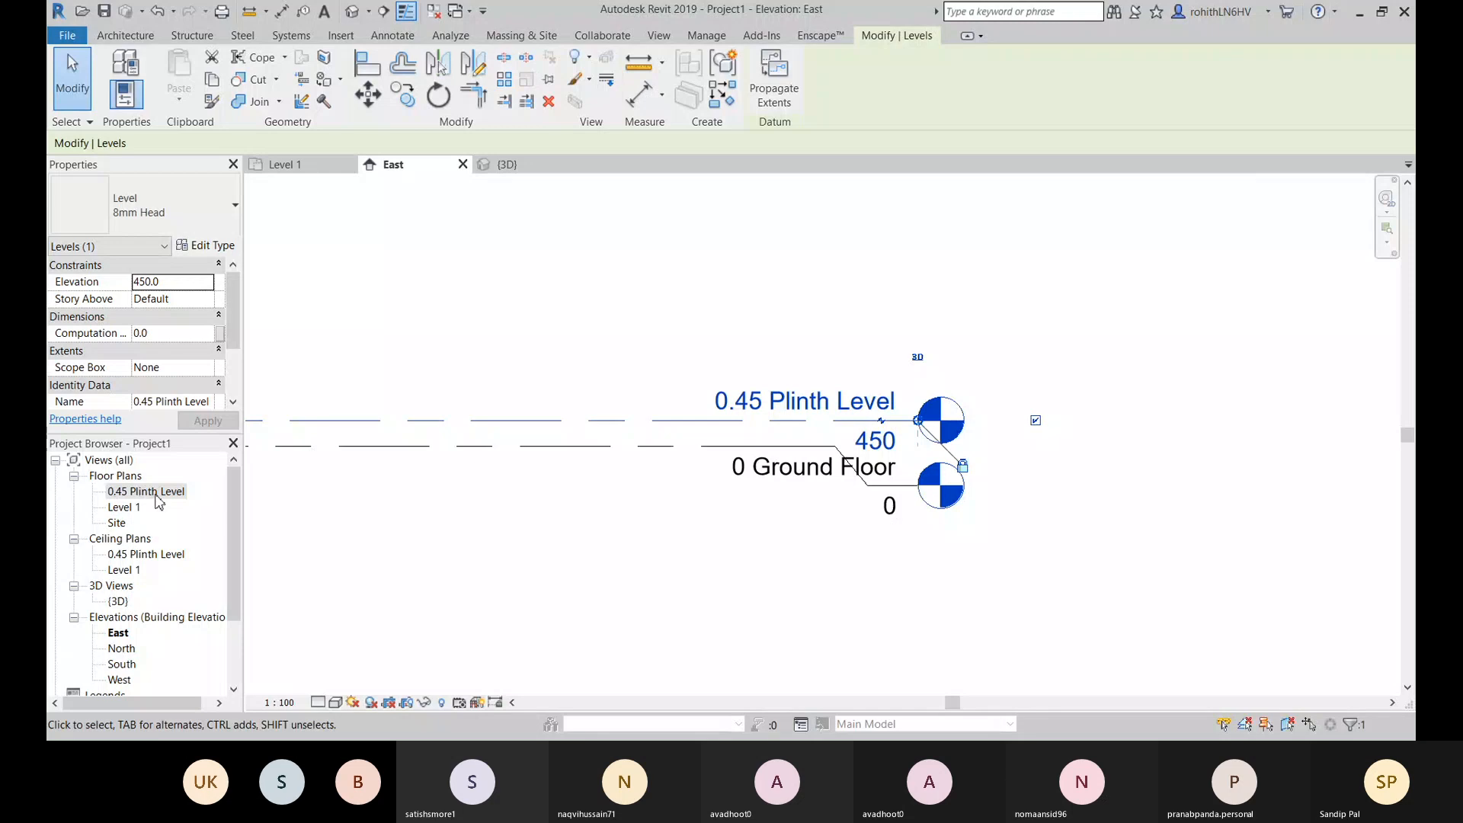
Step: Rename the Level 1 floor plan view to ") Ground Floor" in the Project Browser
click(131, 515)
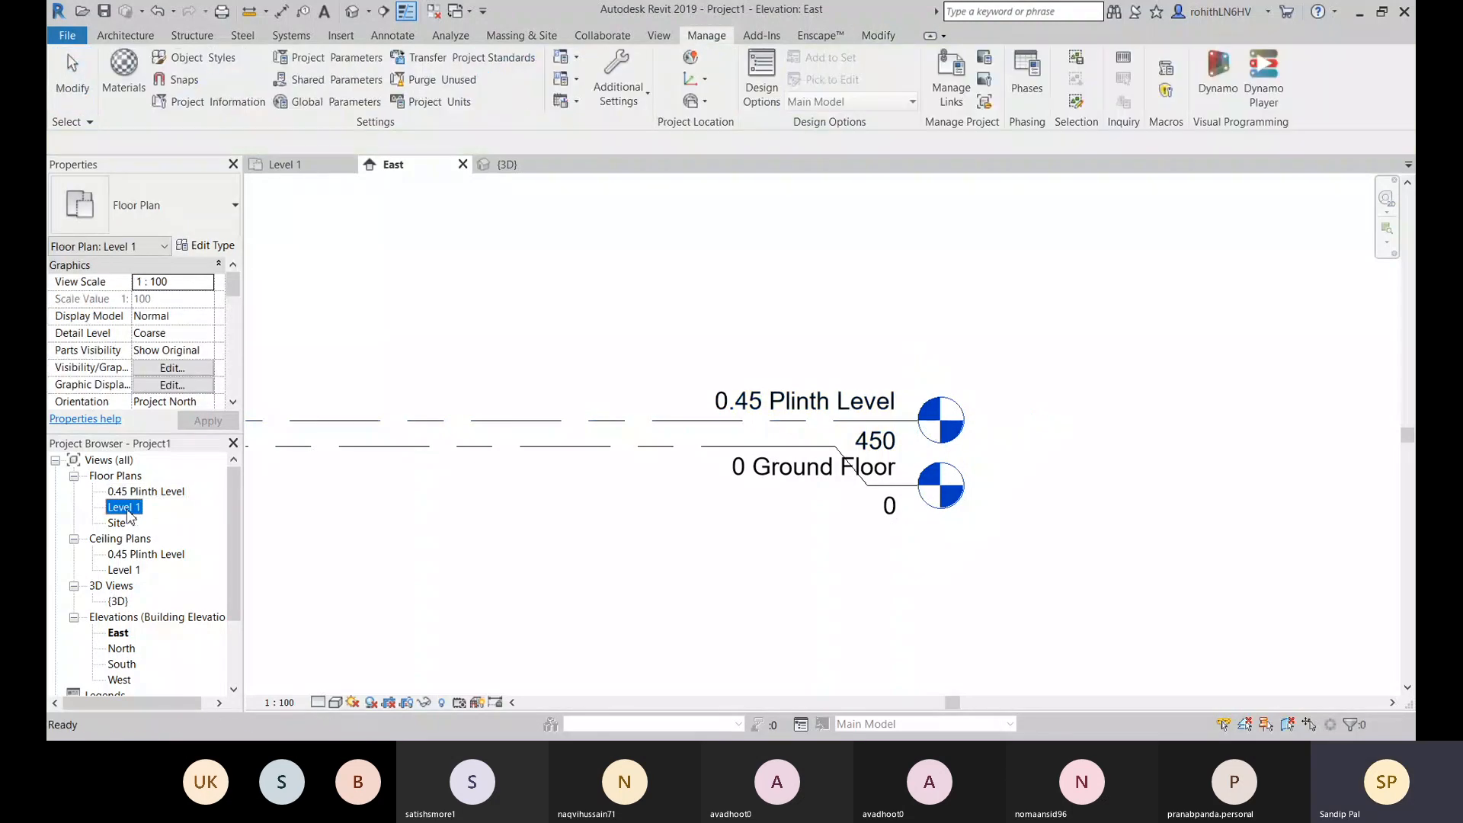
right_click(130, 517)
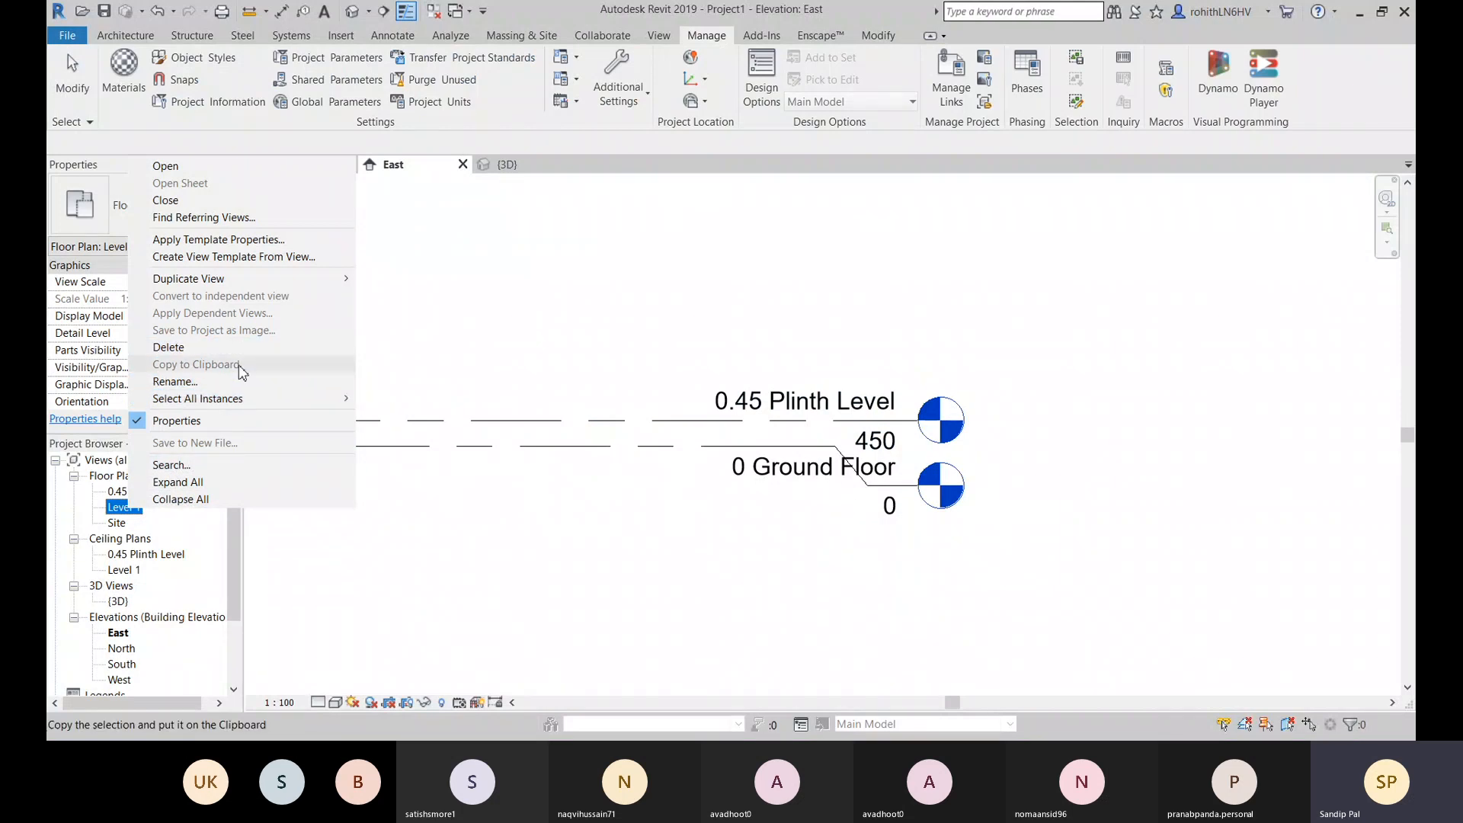
click(216, 382)
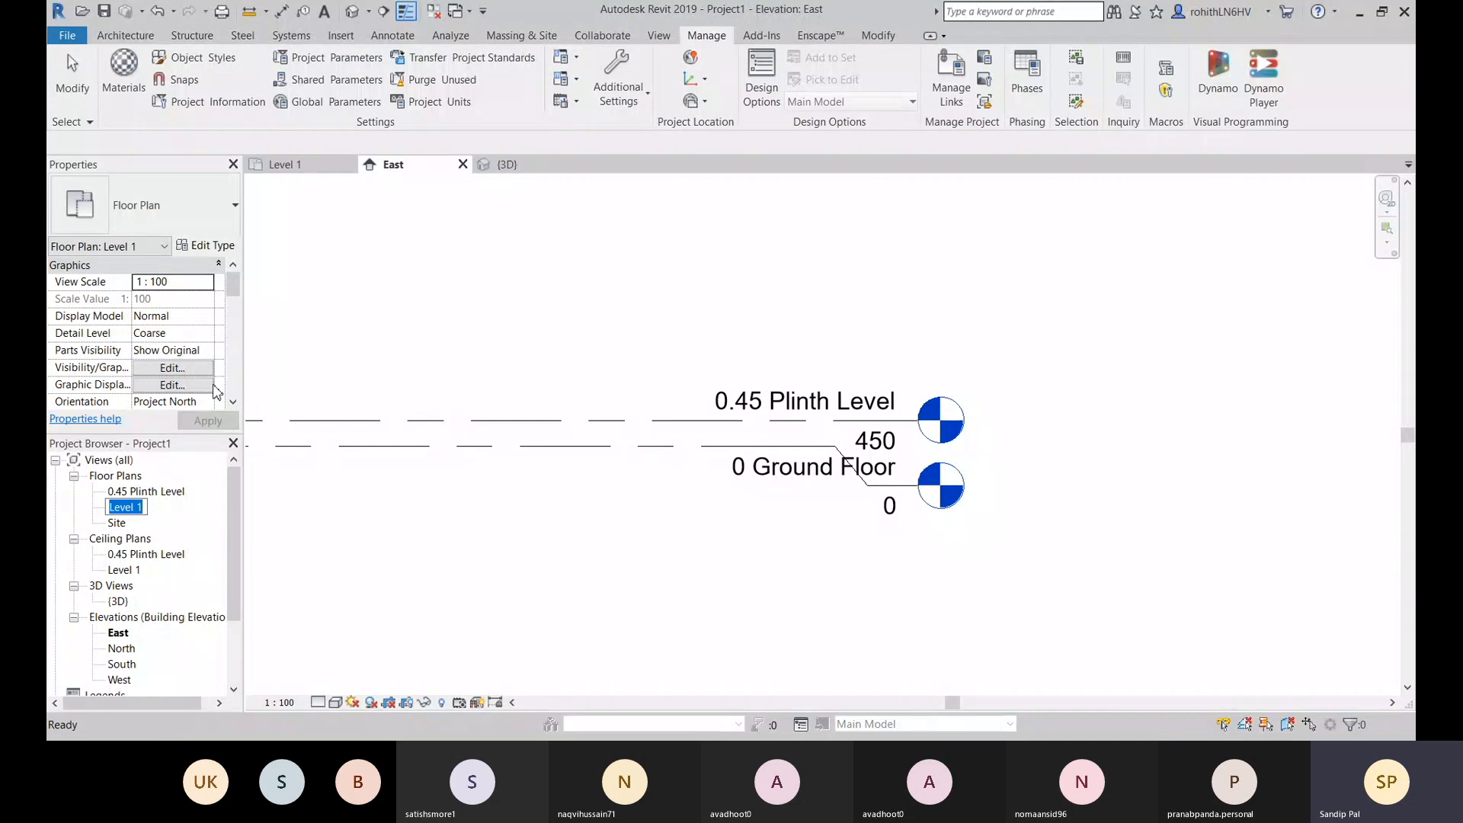
text(0 Ground)
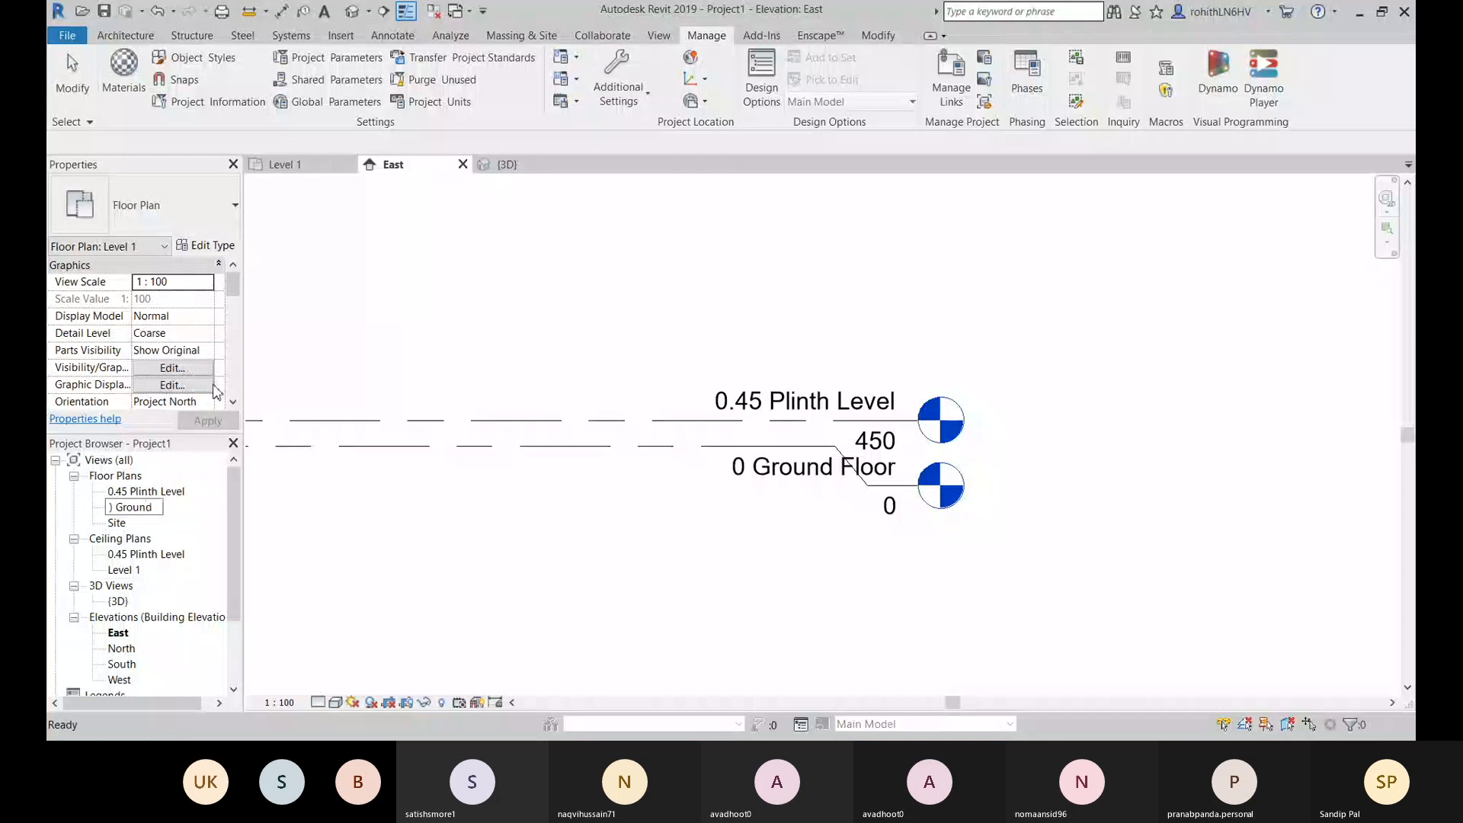
text( Floor)
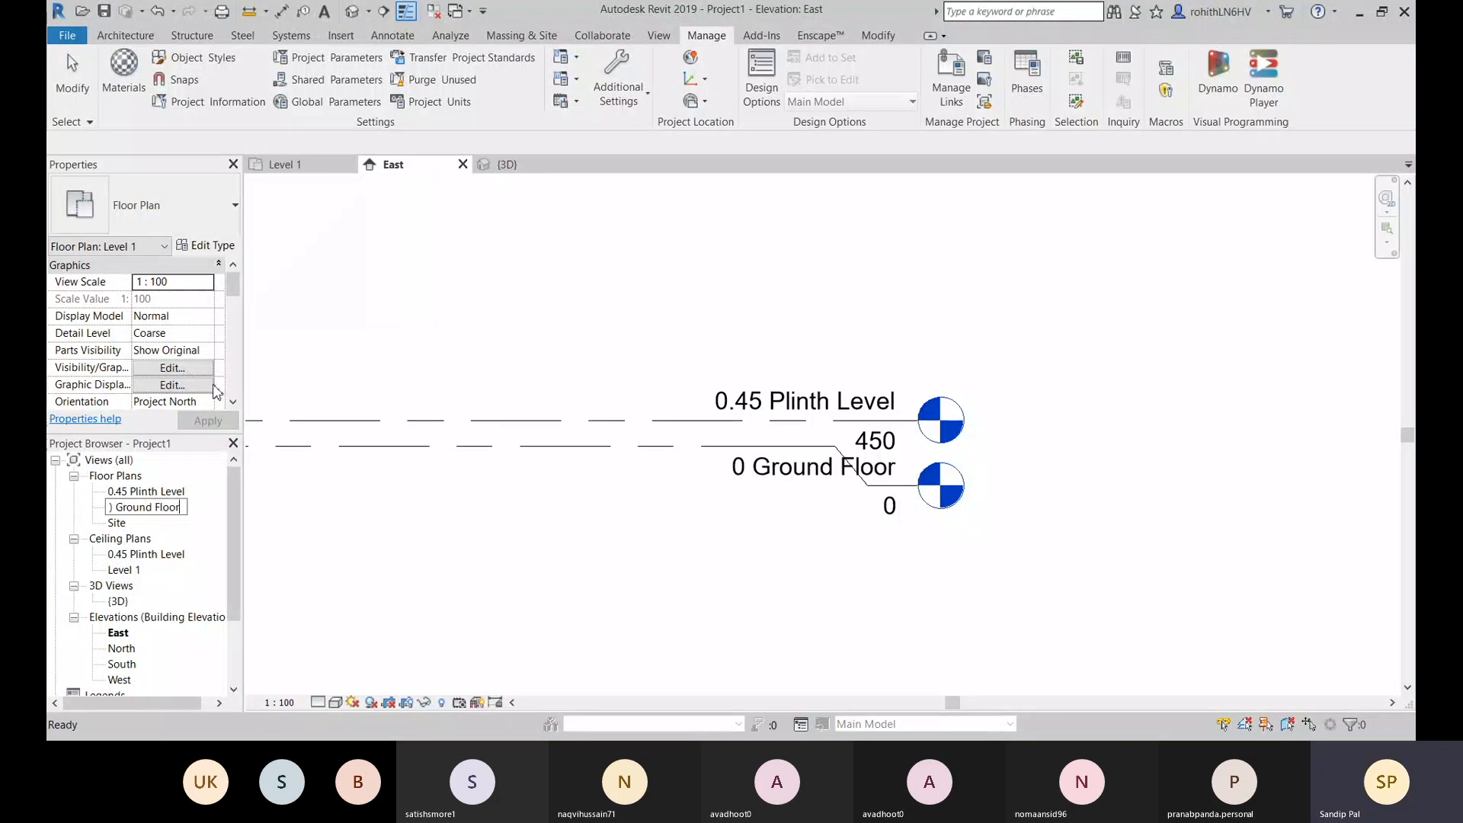
key(Return)
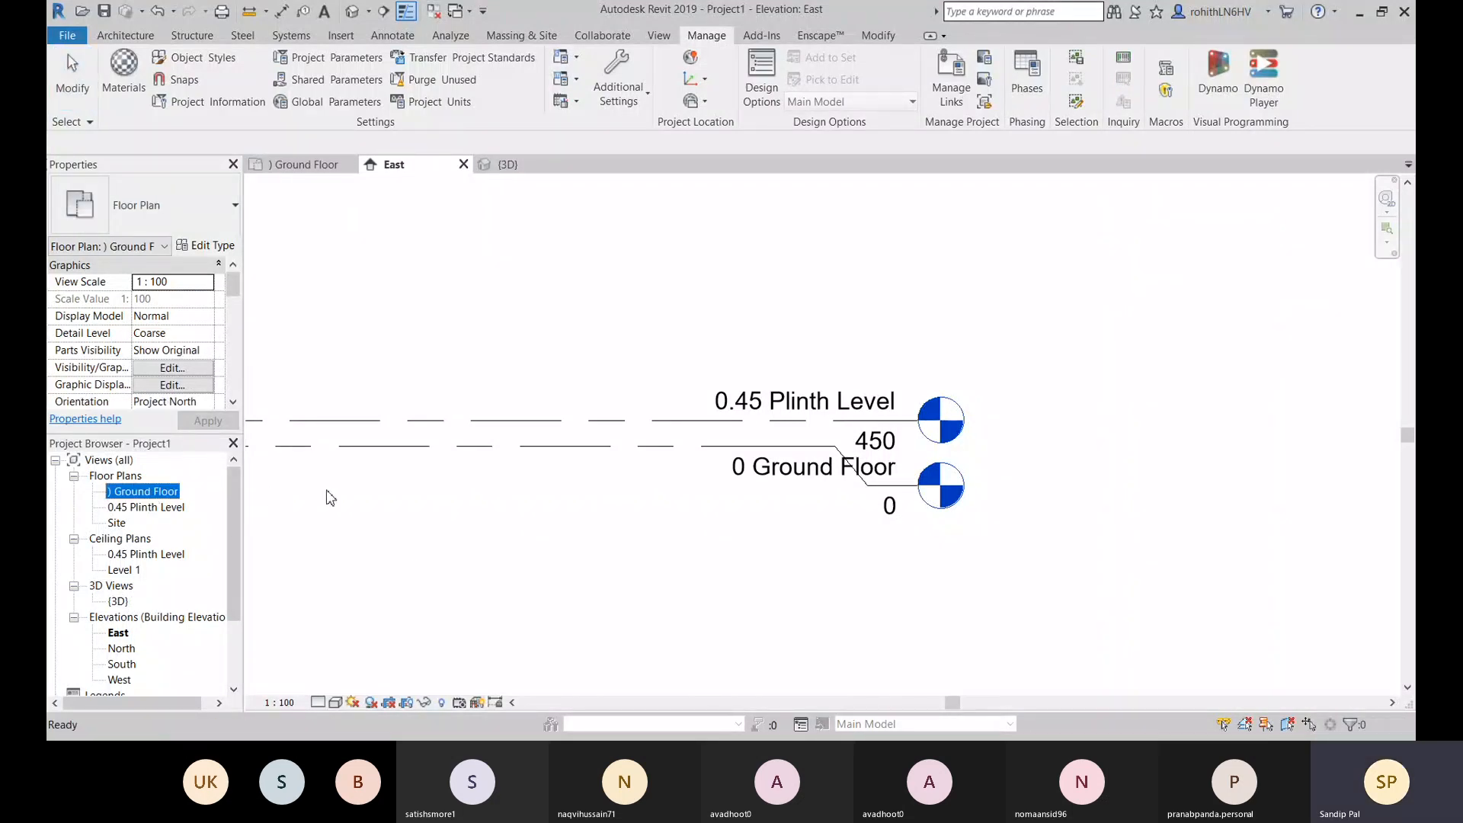
Step: Undo the last renaming of the floor plan view
click(659, 35)
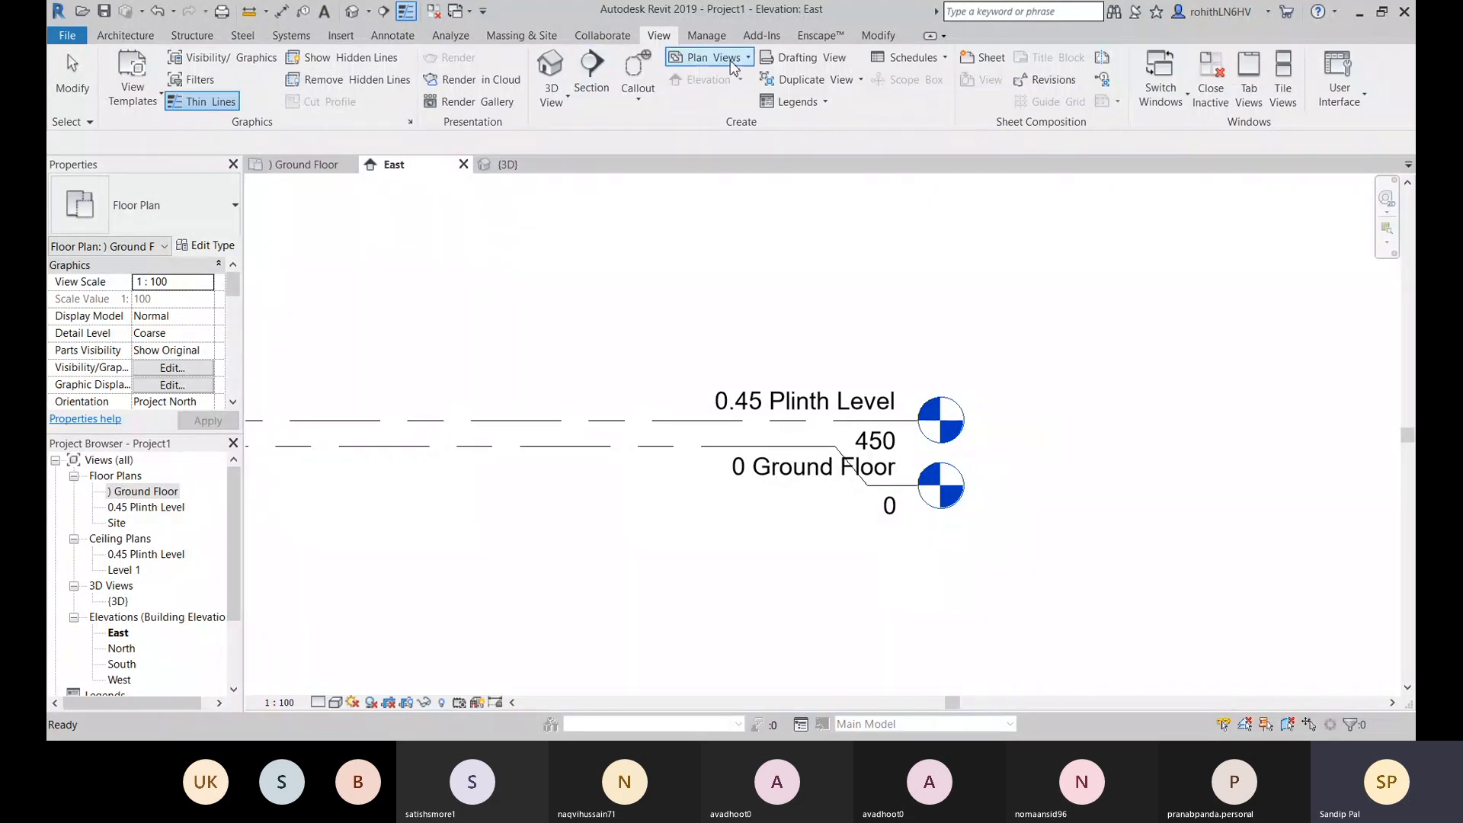
click(146, 492)
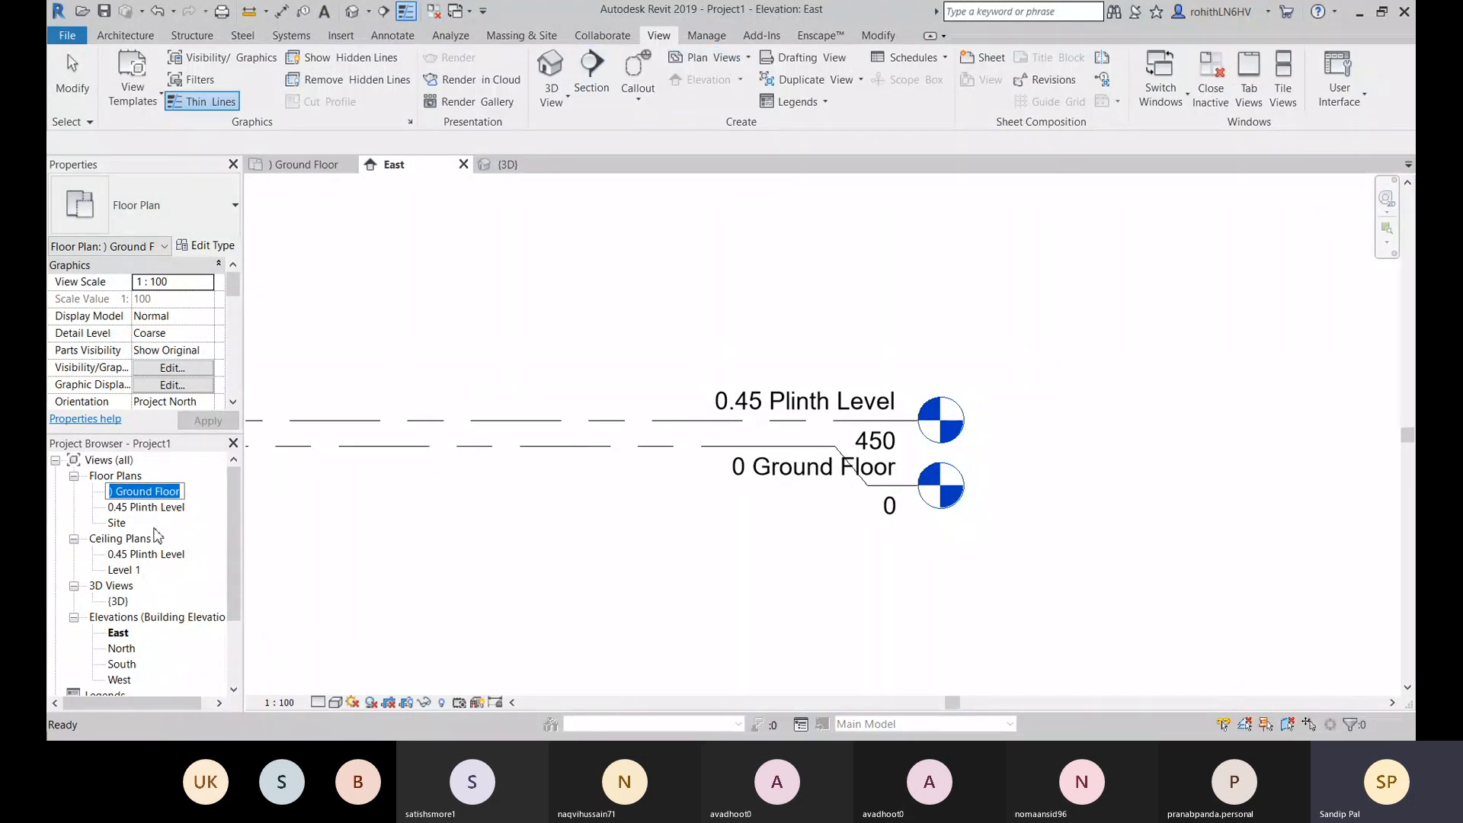
key(ctrl+z)
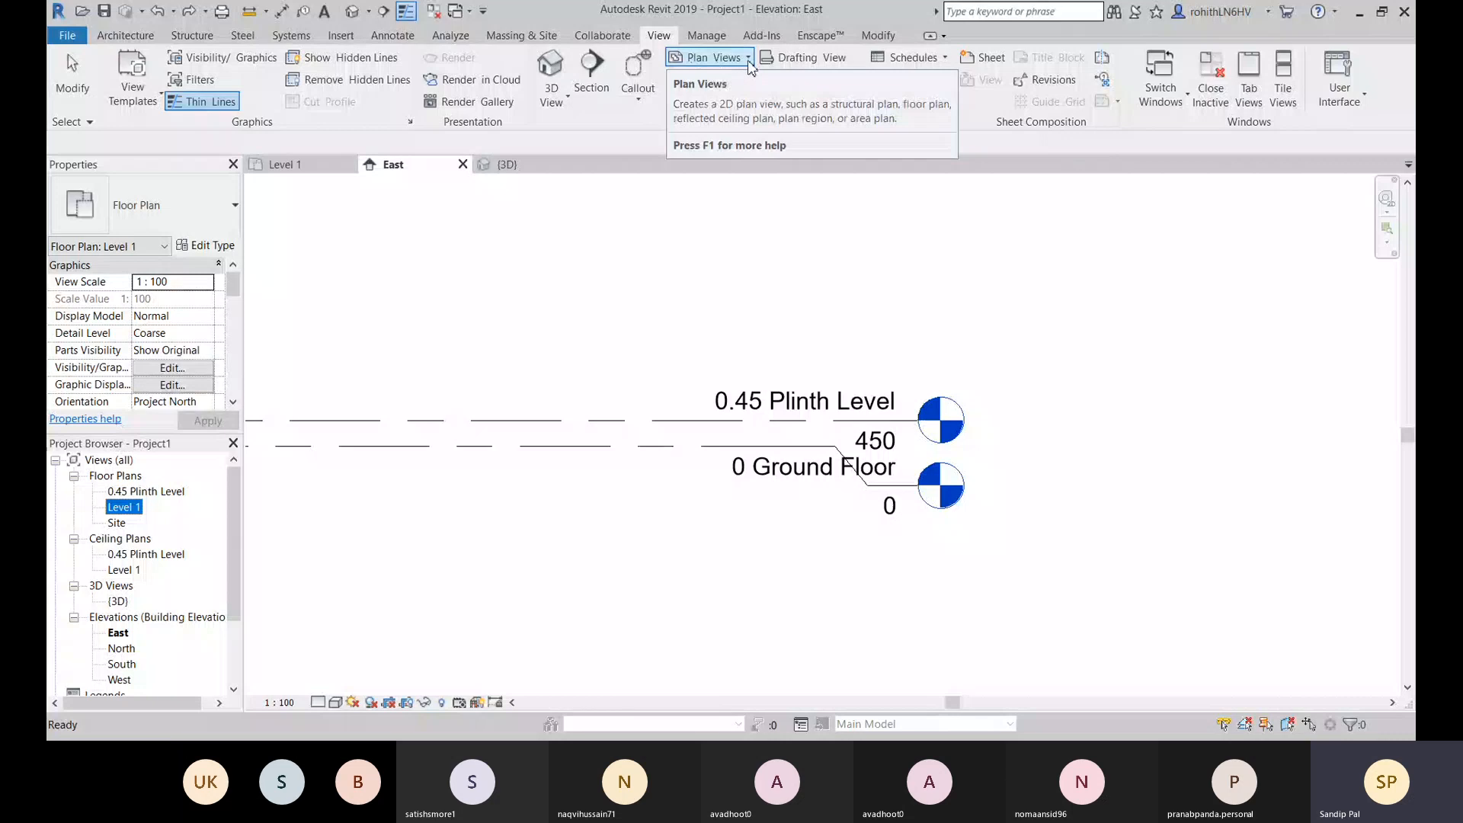
Step: Check which levels are available for a new floor plan, cancel without creating one, and clear the Project Browser selection
click(749, 60)
click(720, 87)
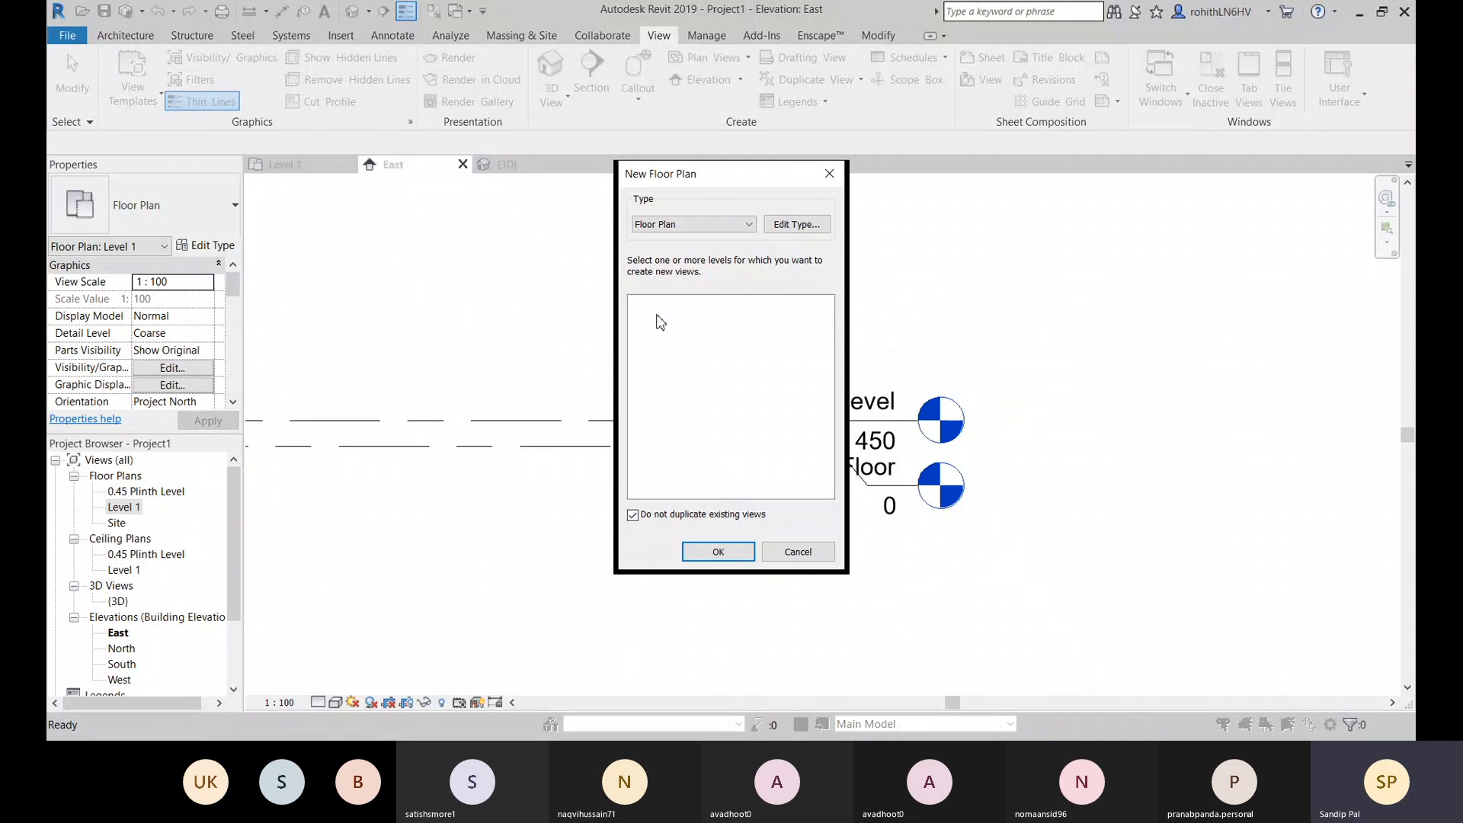
click(798, 552)
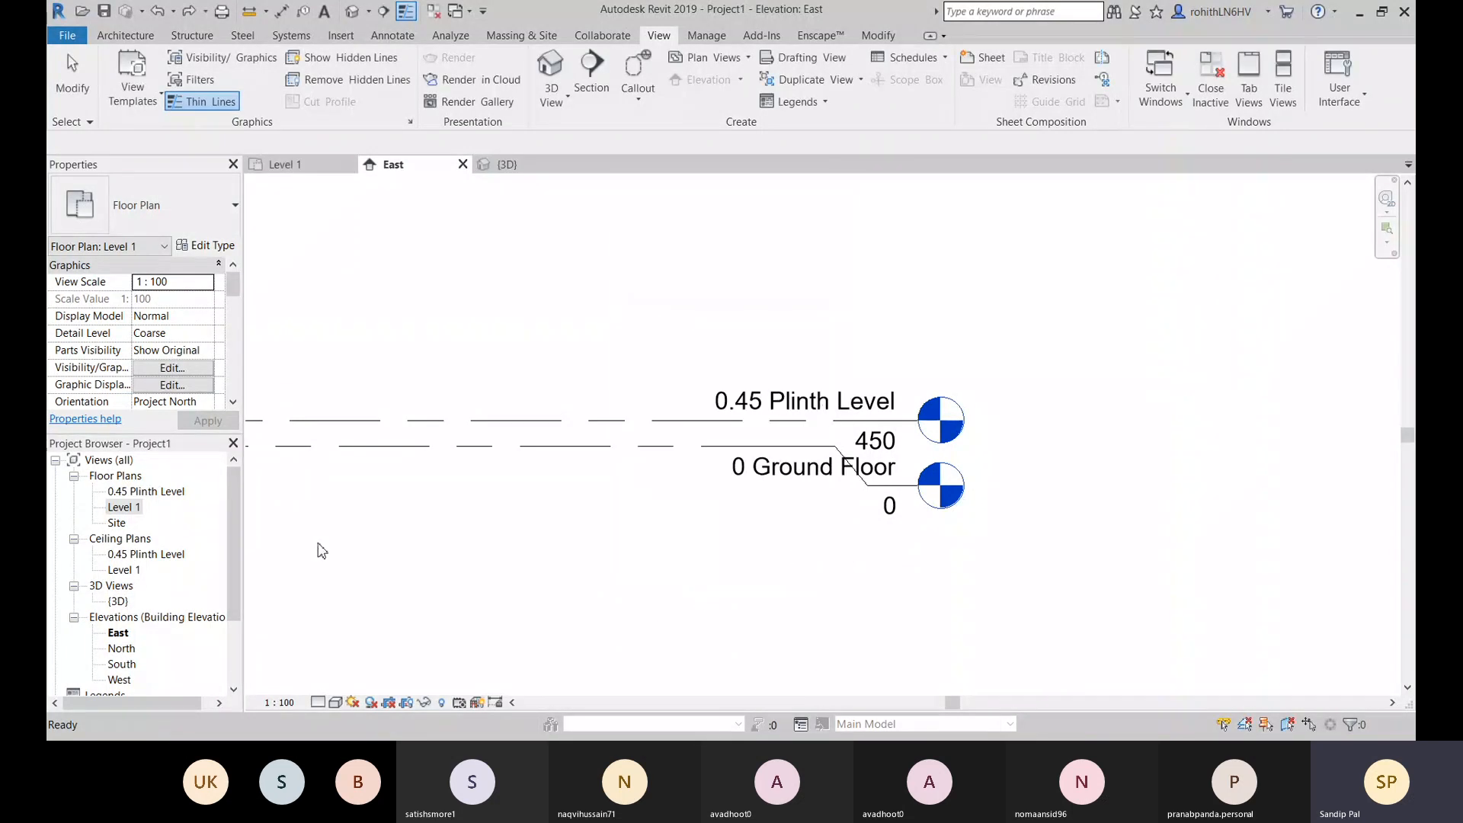
click(124, 508)
key(Escape)
click(536, 523)
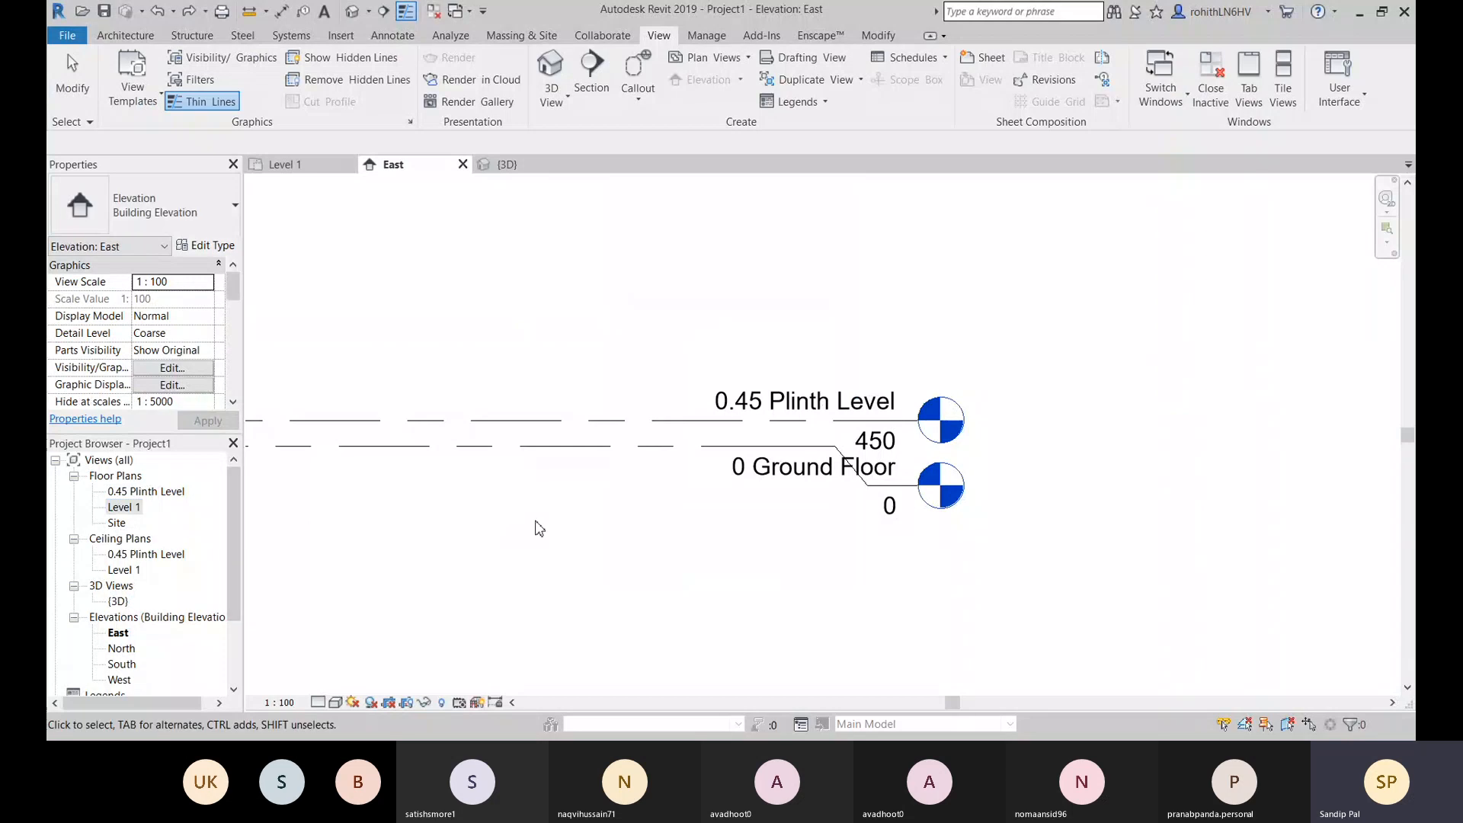
Step: Rename the level at elevation 0 to "0.Ground Floor" in the East elevation
click(782, 466)
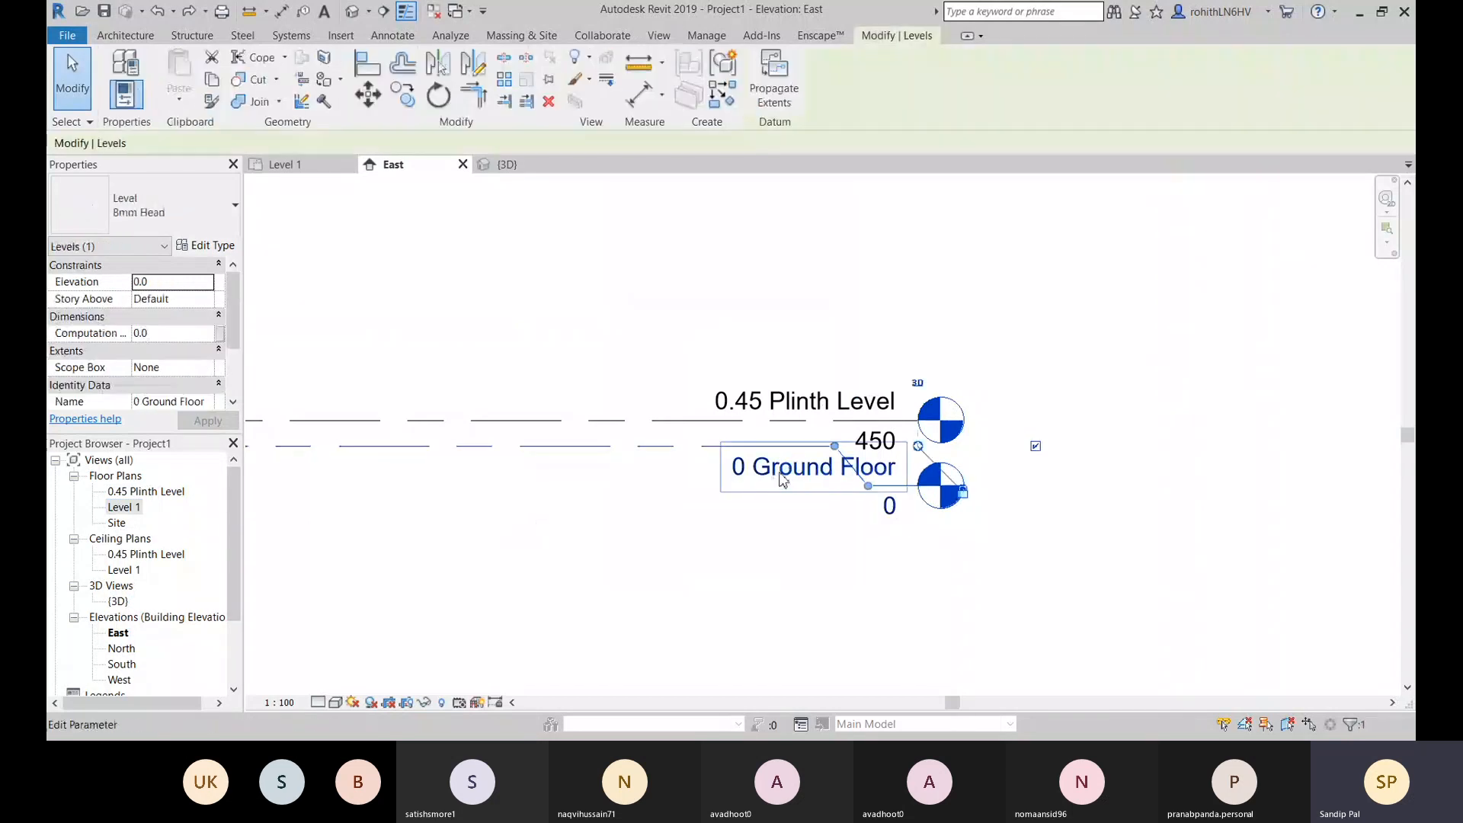
click(782, 471)
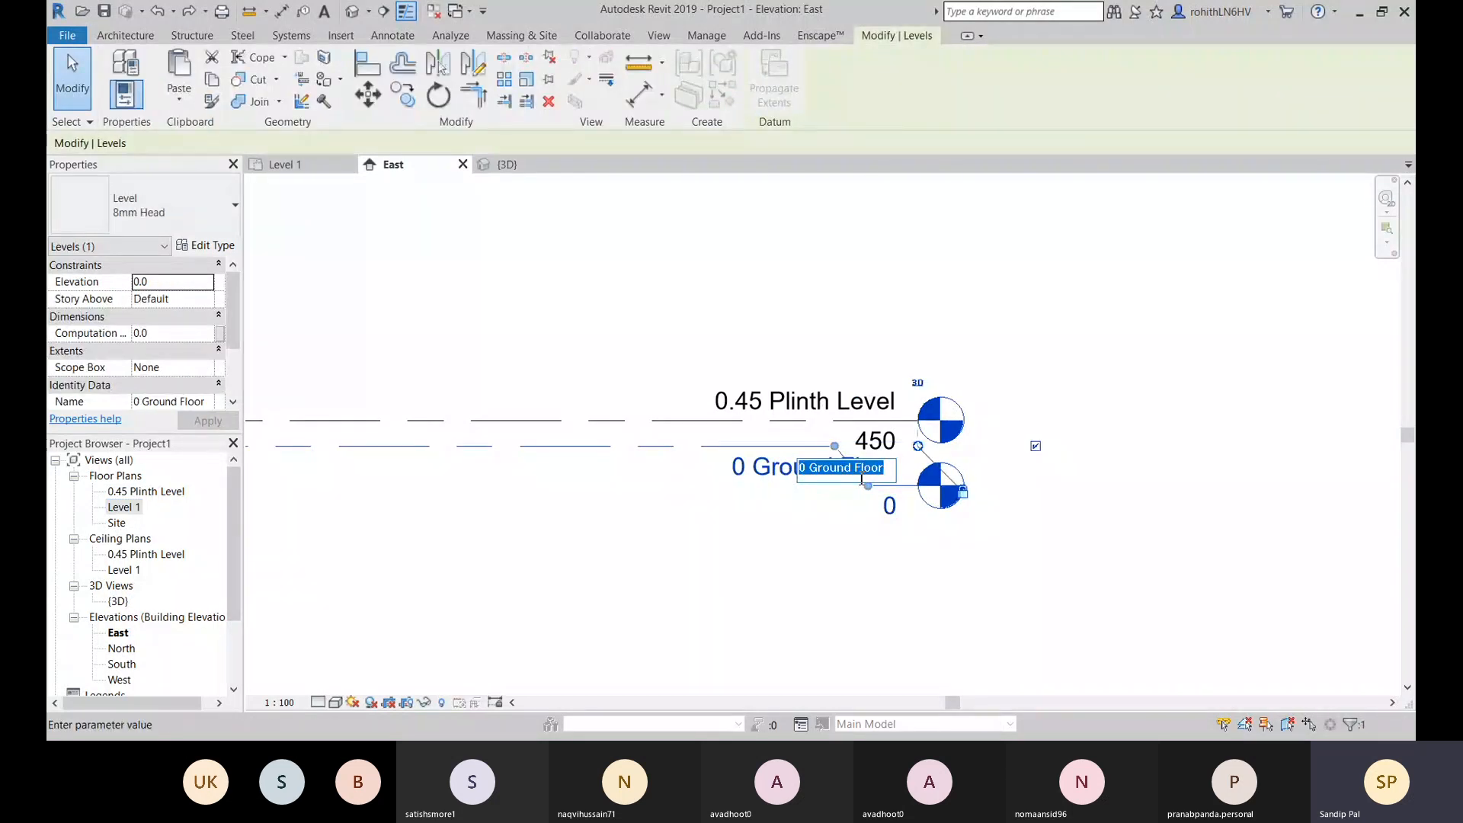
click(810, 471)
key(BackSpace)
text(.)
key(Return)
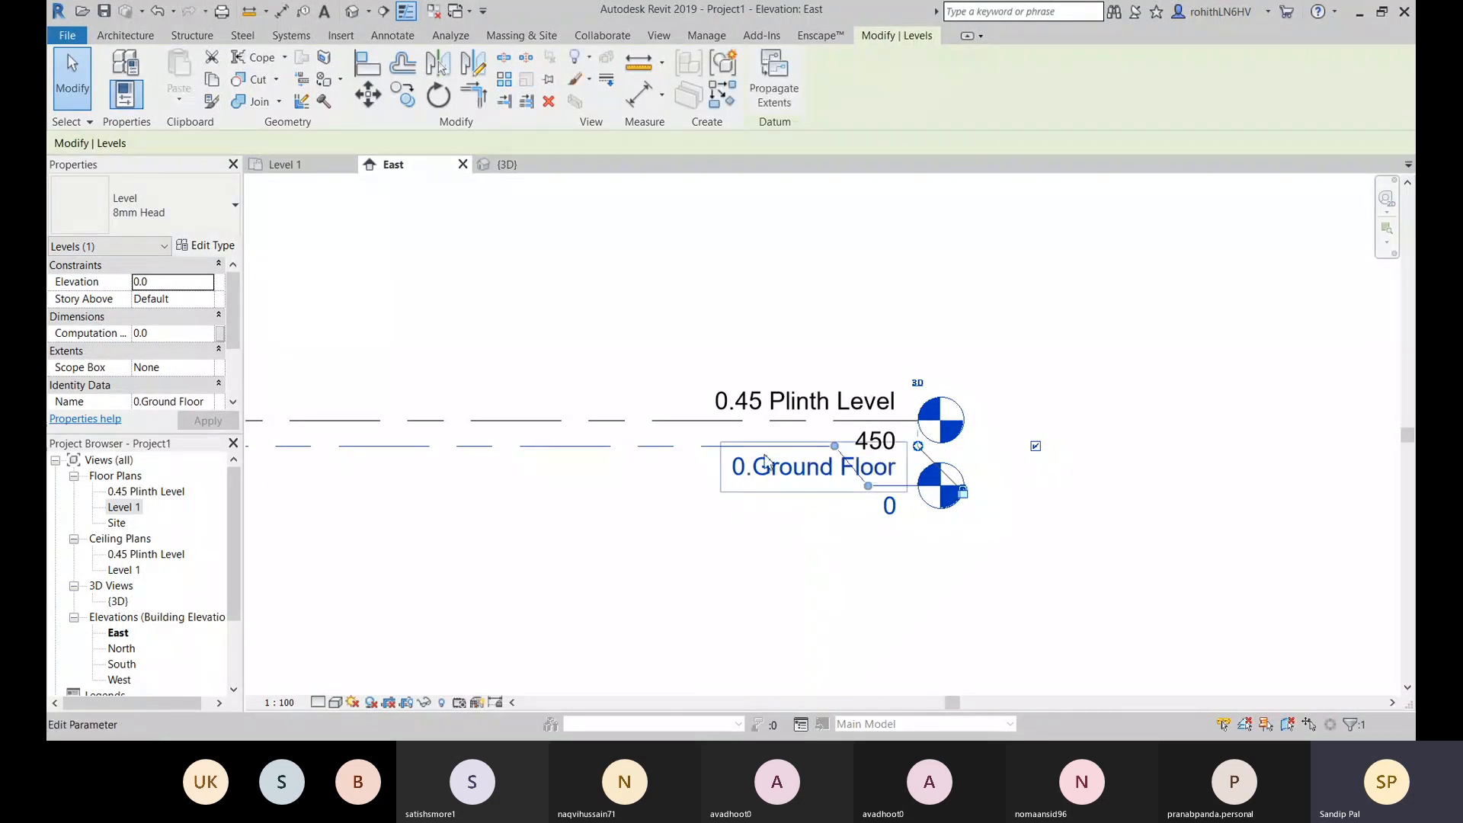
click(764, 417)
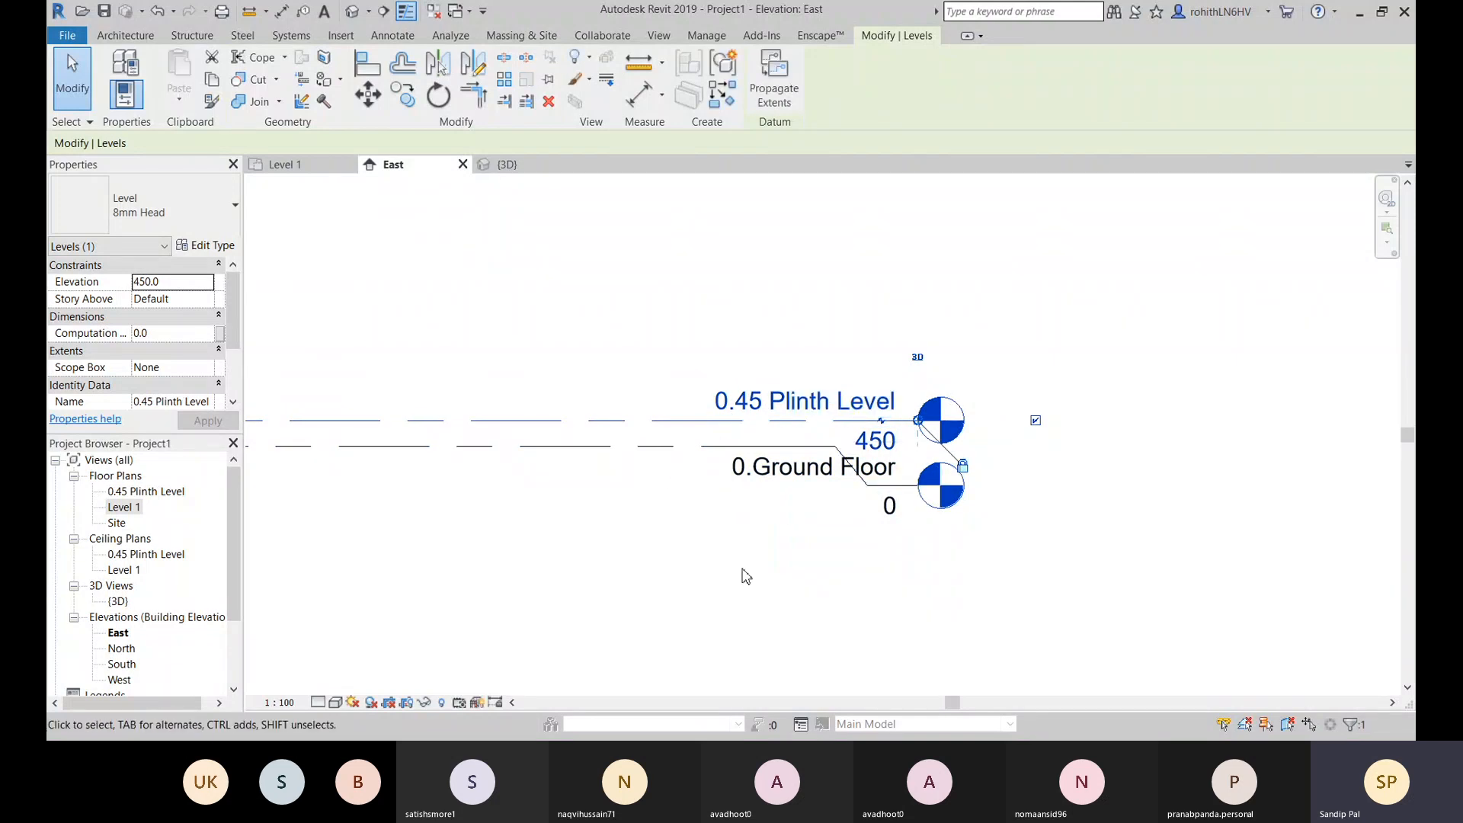
click(772, 415)
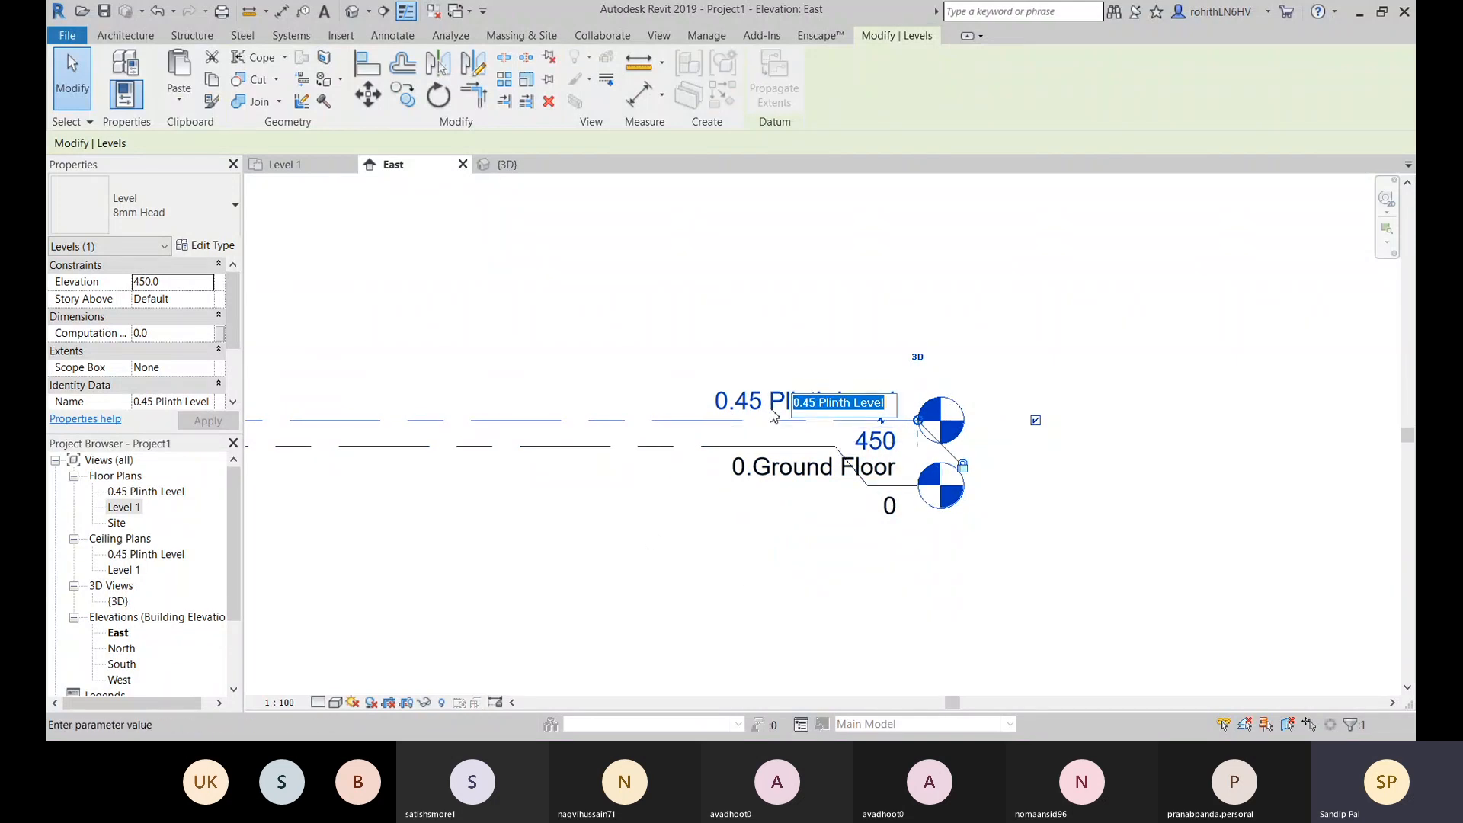
click(820, 404)
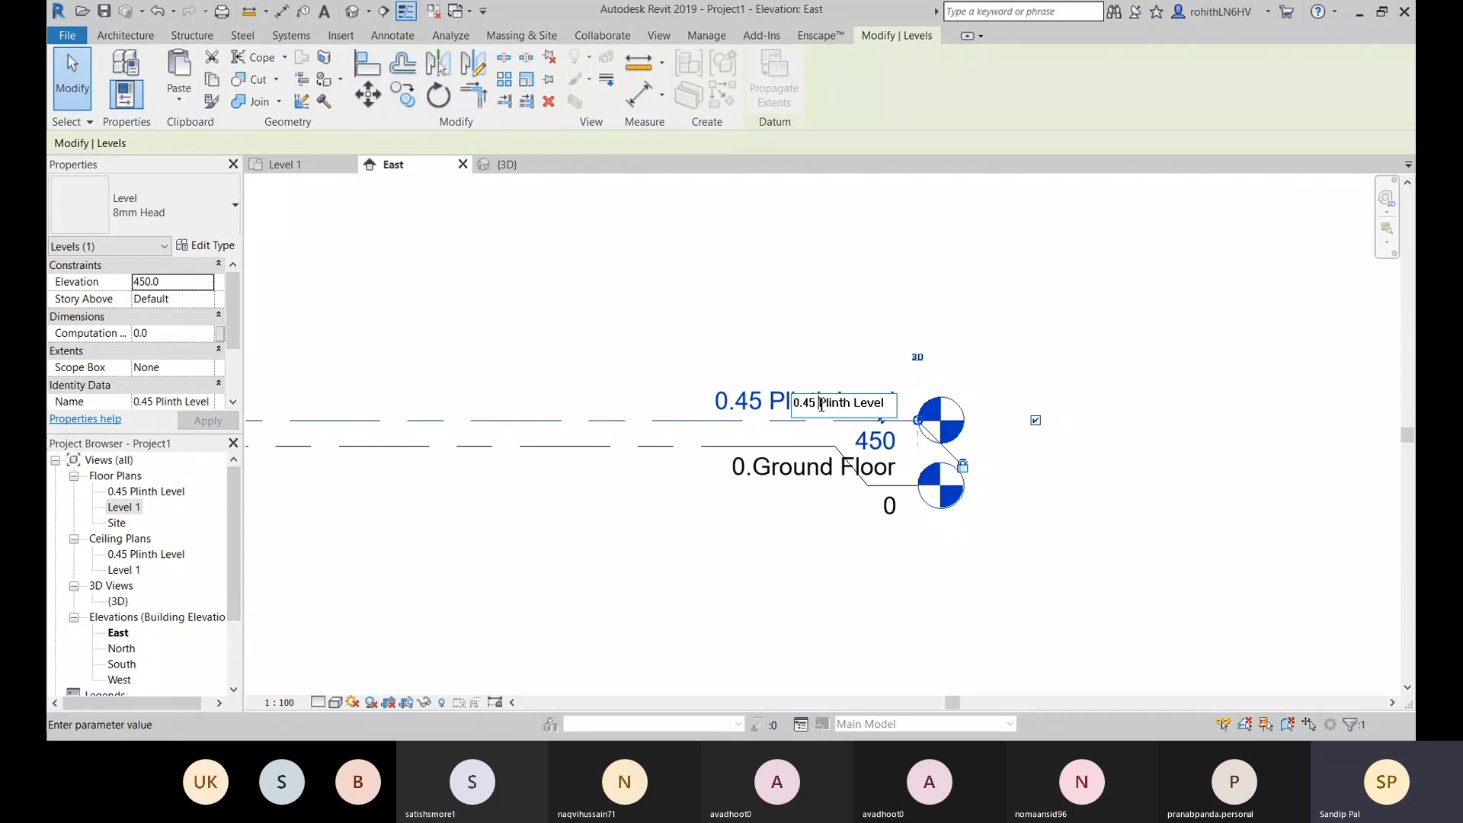
key(Return)
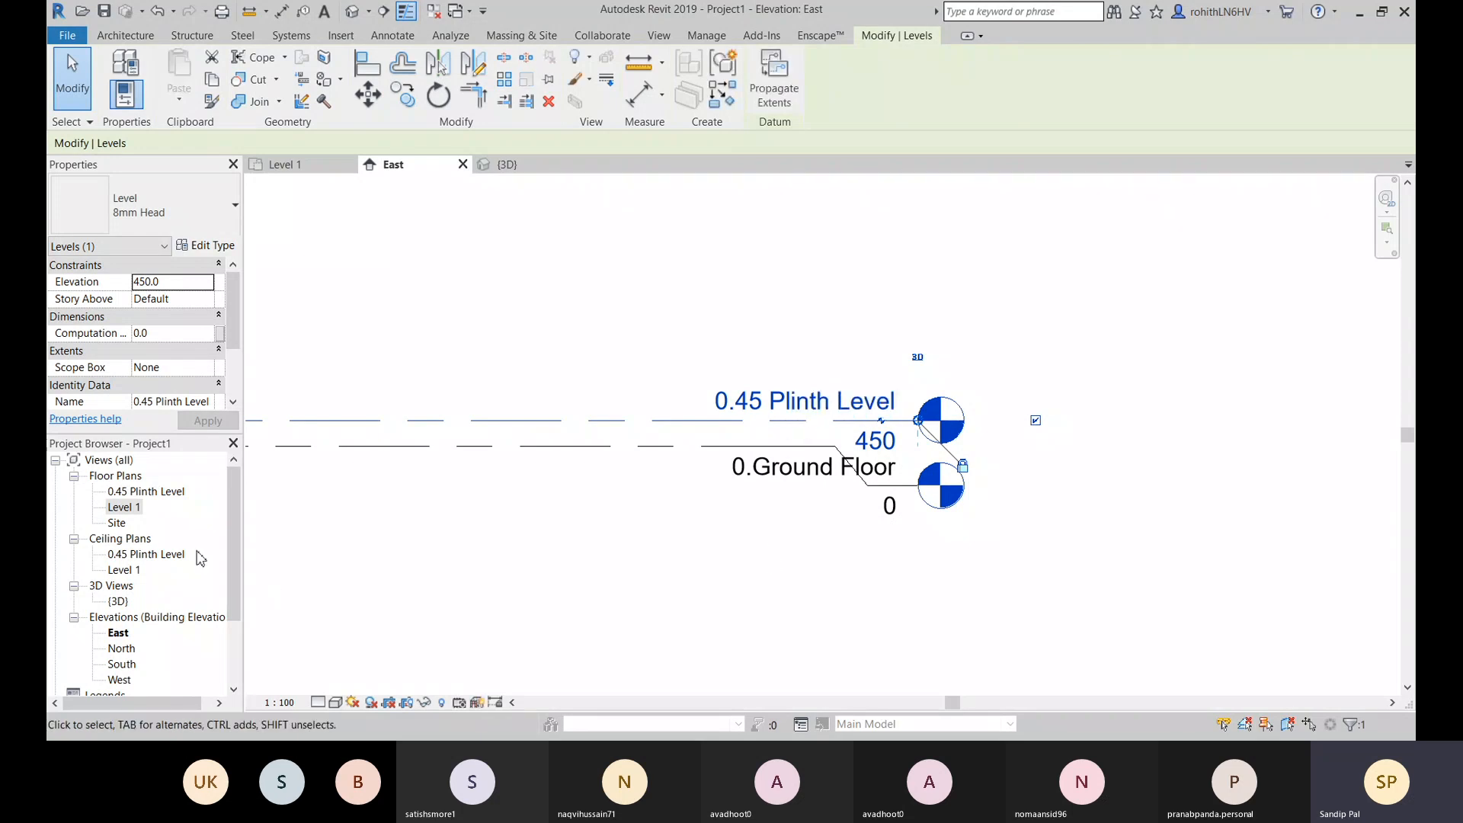
Step: Rename the Level 1 floor plan view to 0.Ground Floor
click(124, 508)
right_click(127, 509)
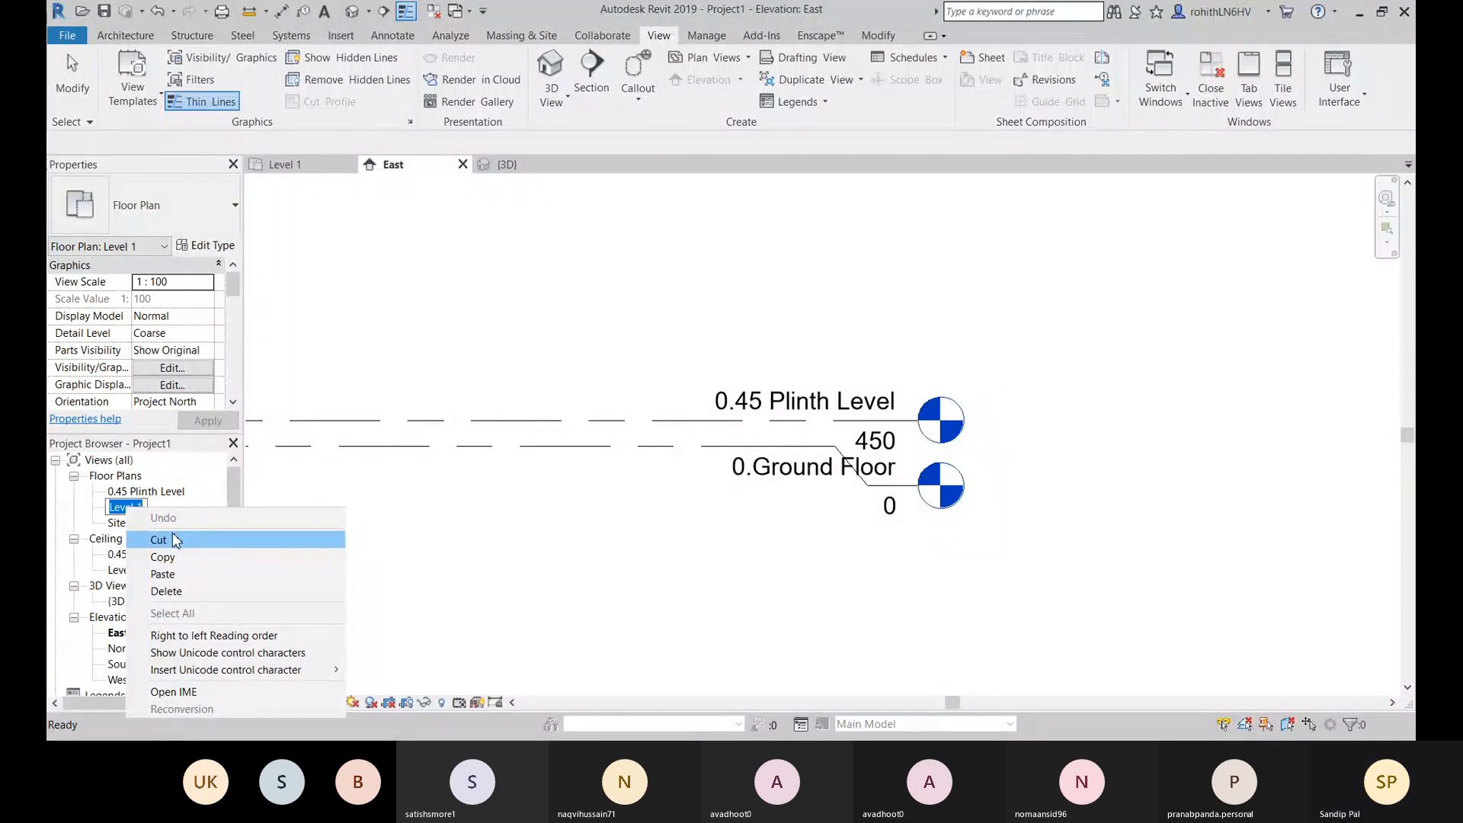
right_click(126, 507)
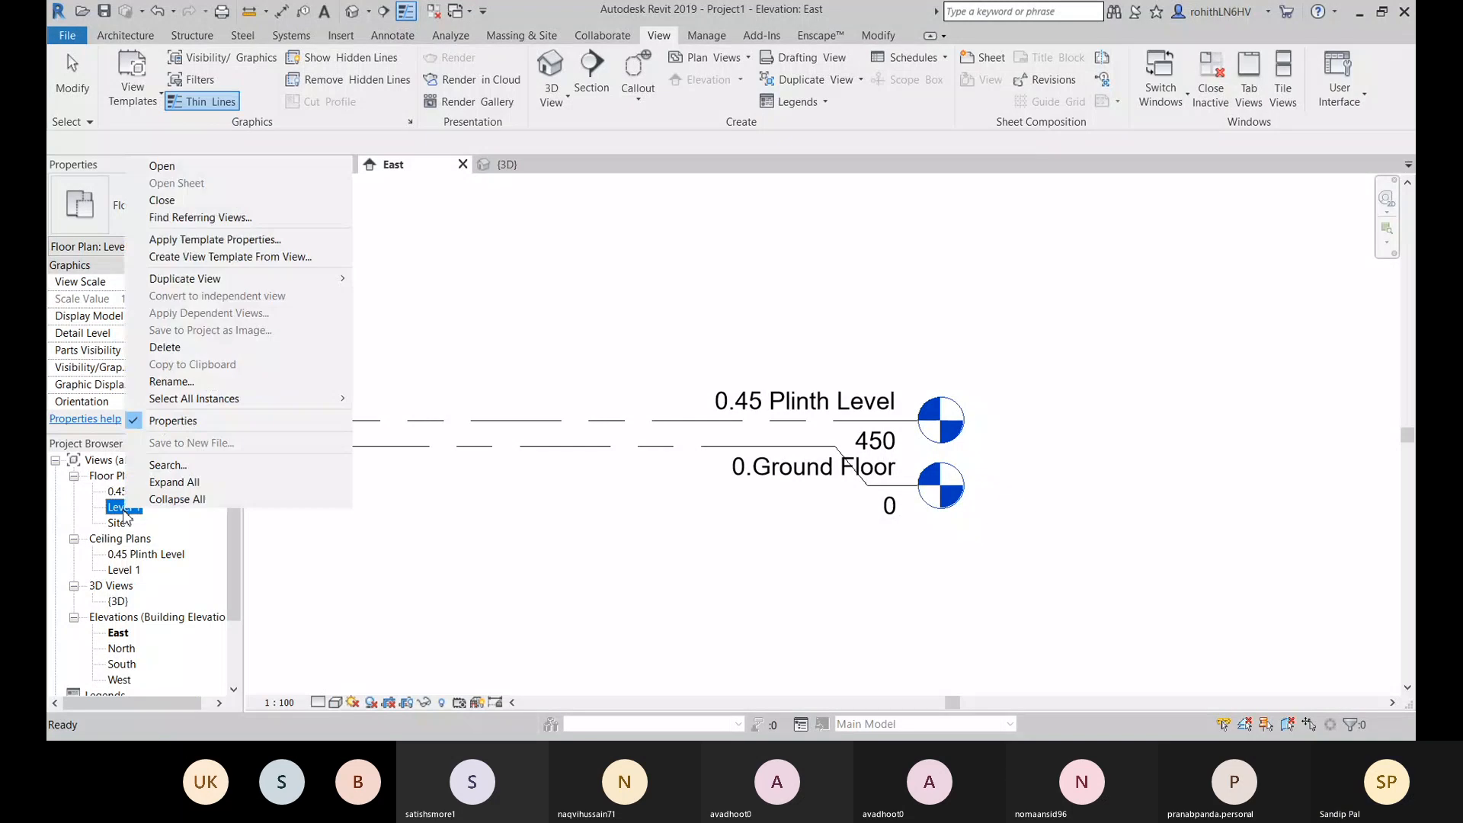
click(194, 381)
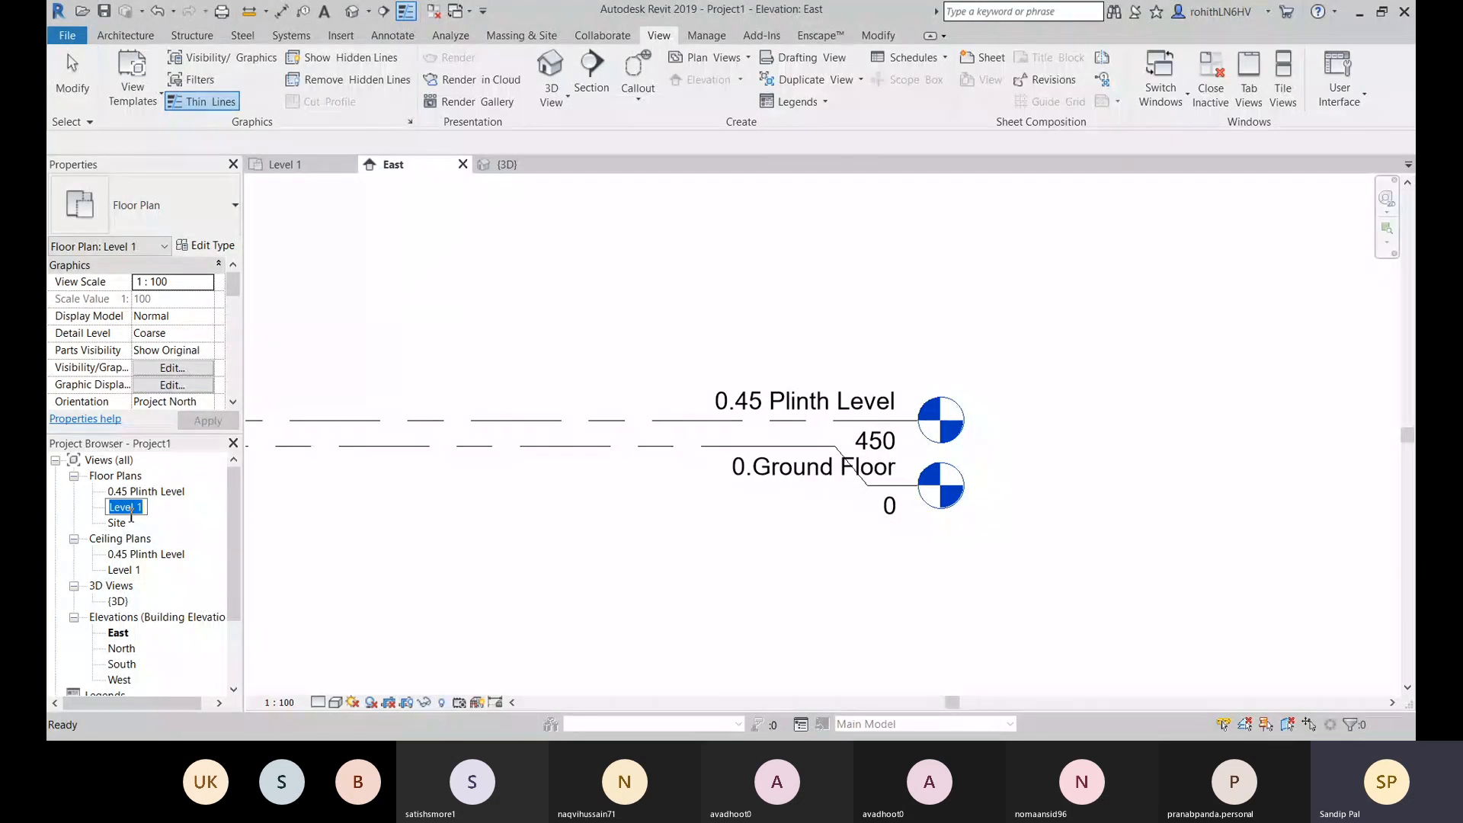
text(0.G)
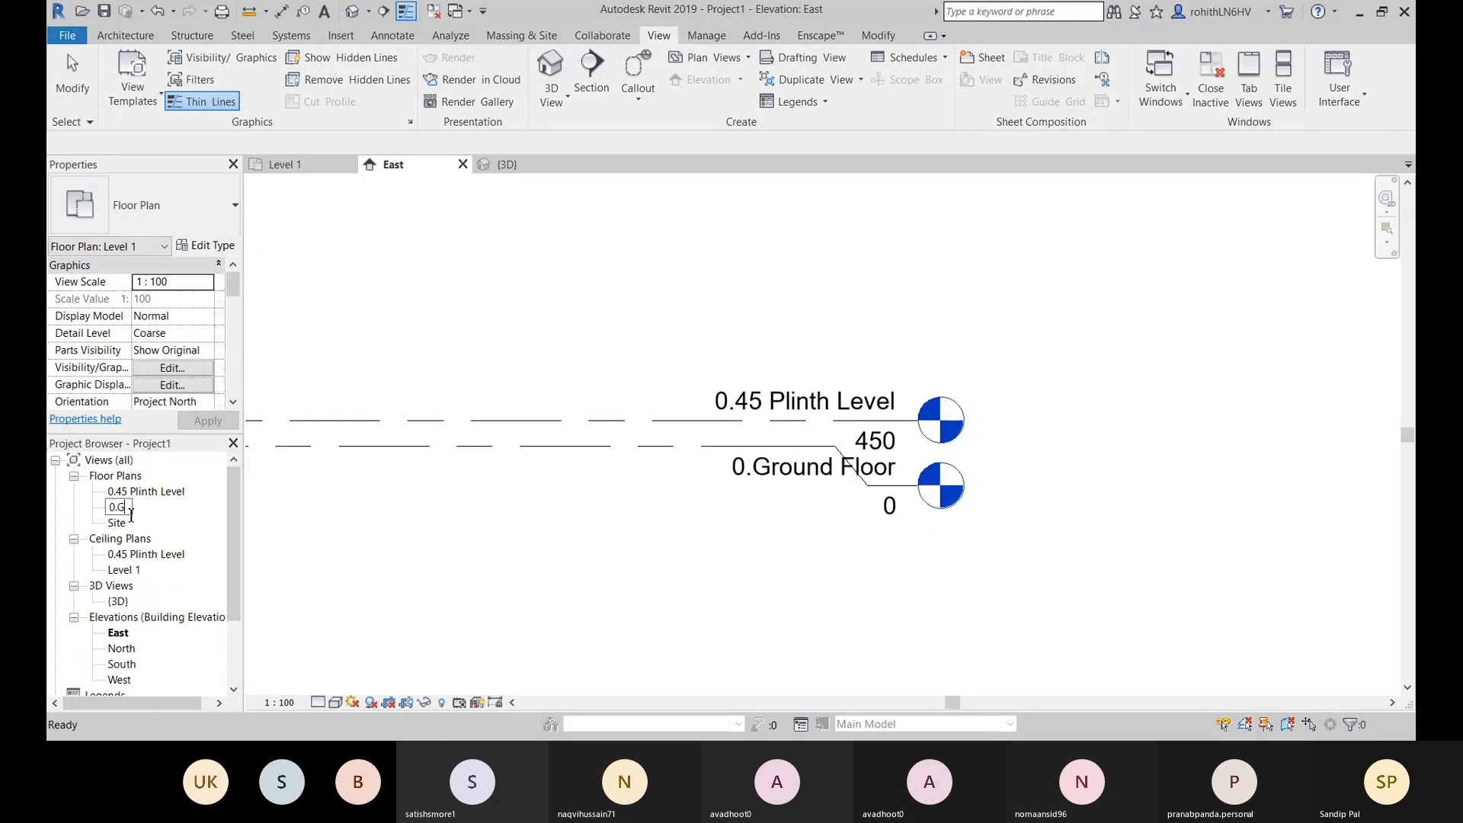
text(round Floor)
key(Return)
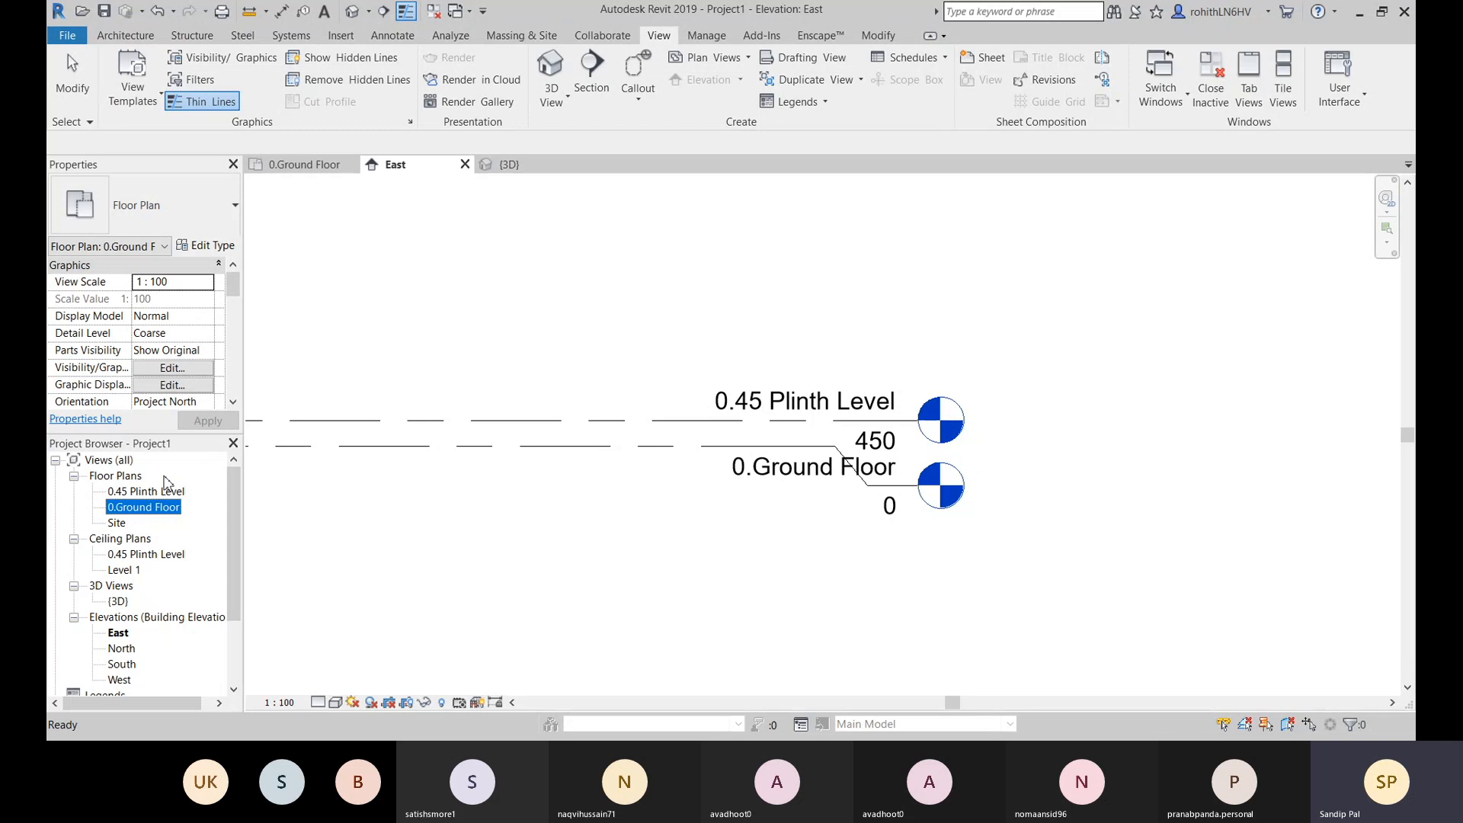
click(372, 539)
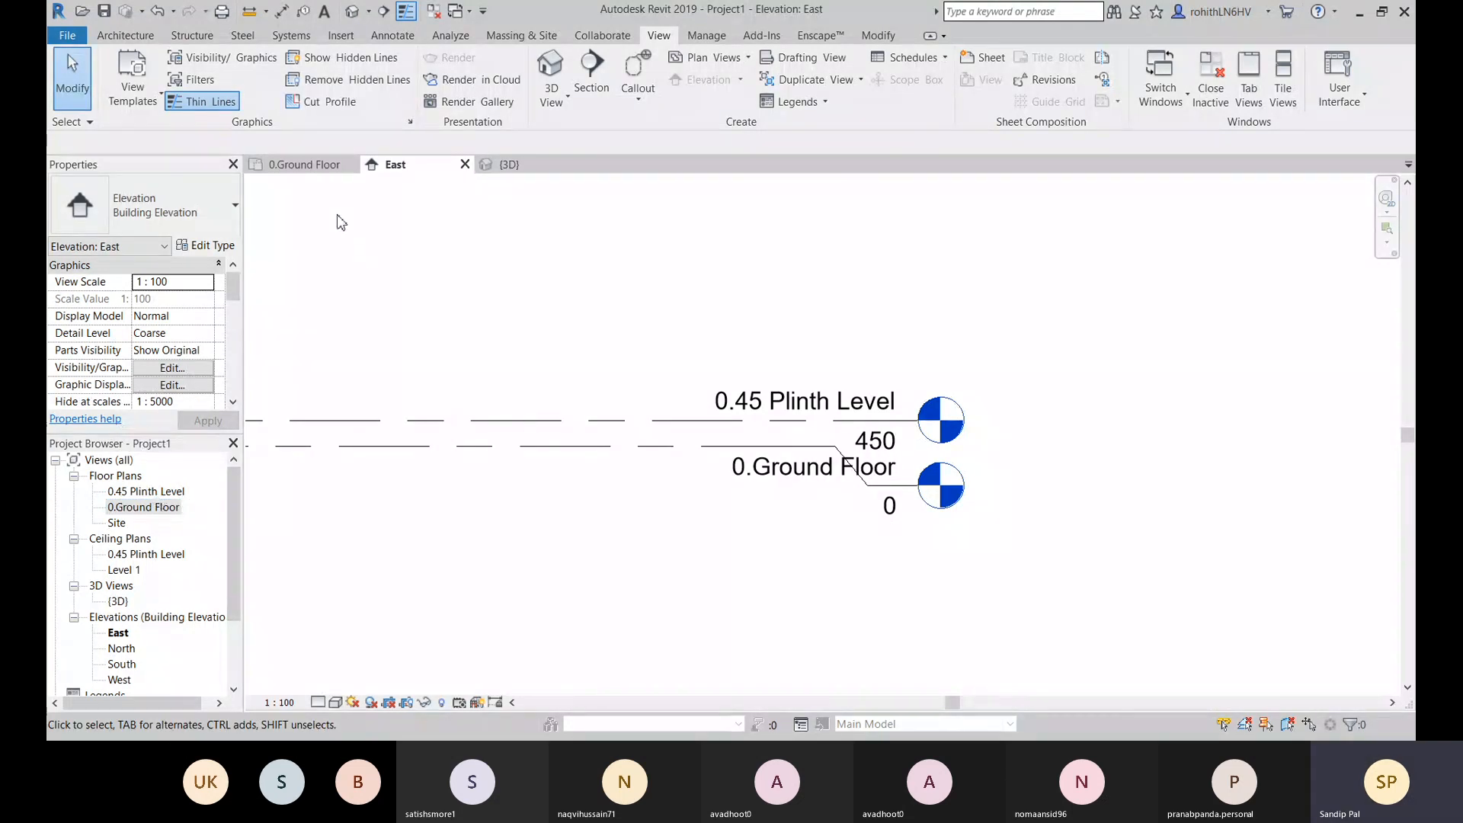
Step: Open the 0.Ground Floor plan and examine its view properties, including the underlay, extents, associated level and identity data
click(304, 169)
click(421, 161)
click(303, 166)
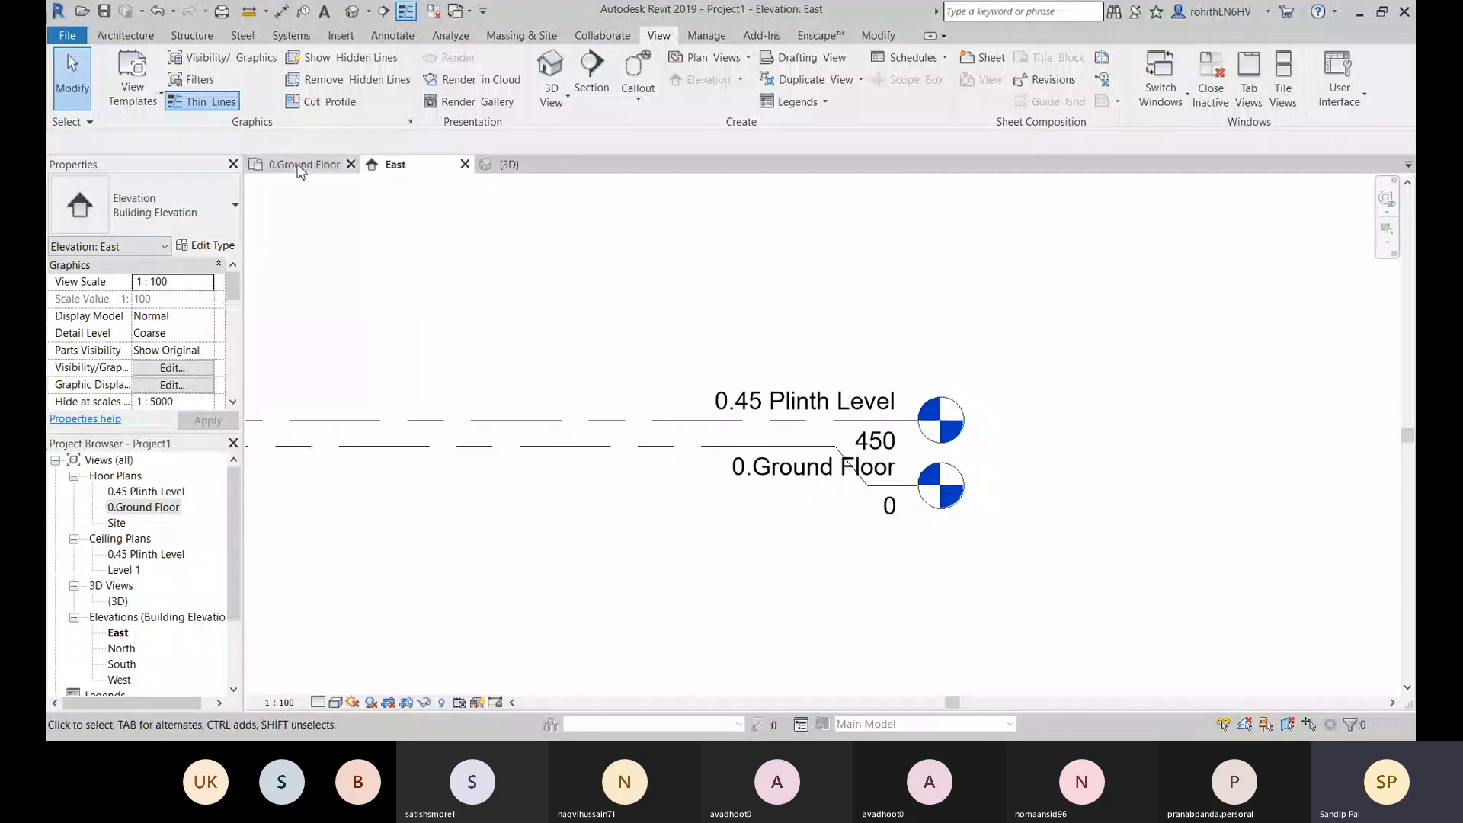
click(145, 491)
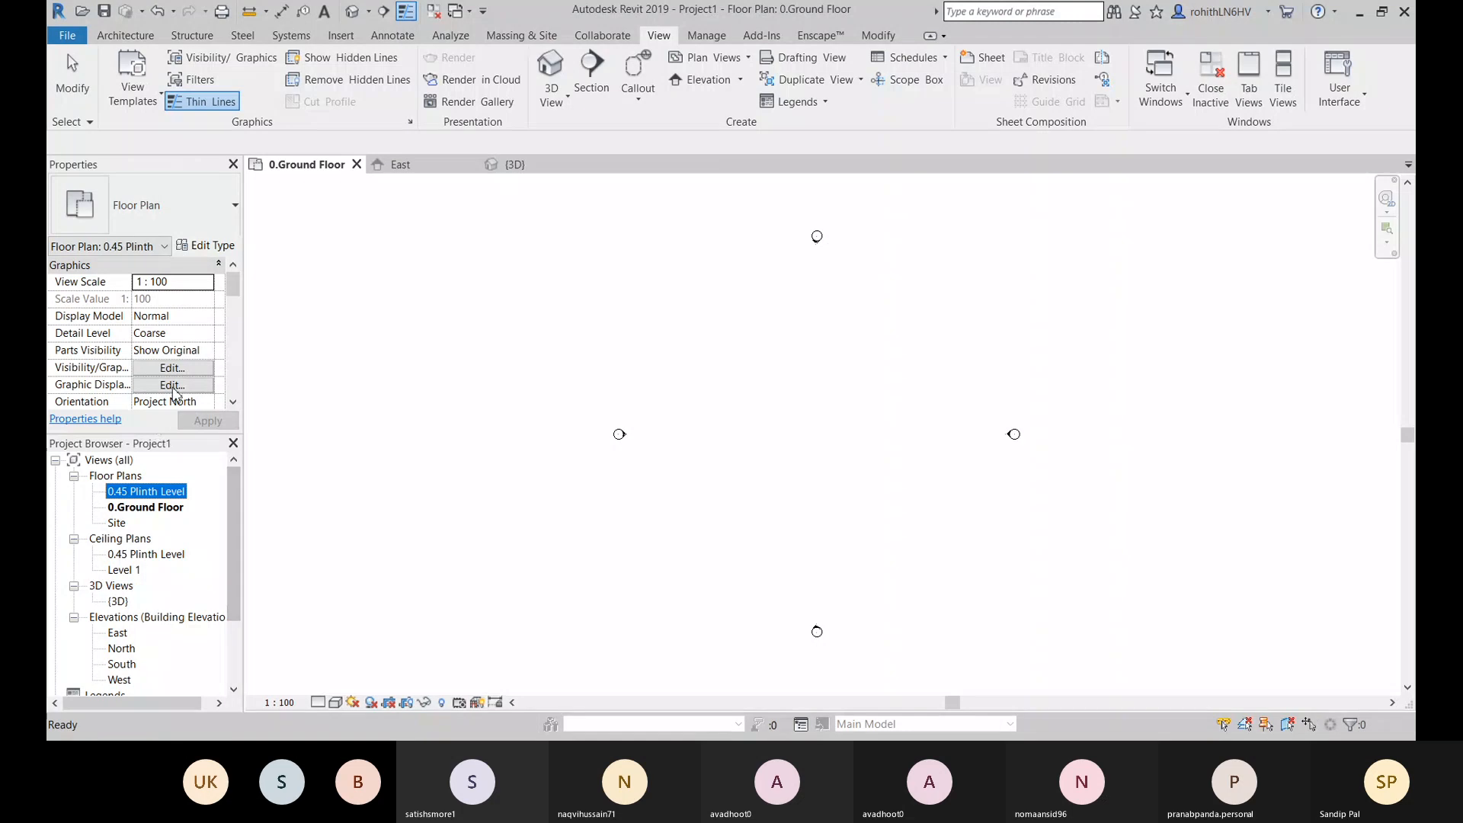
scroll(179, 390, down, 2)
click(126, 507)
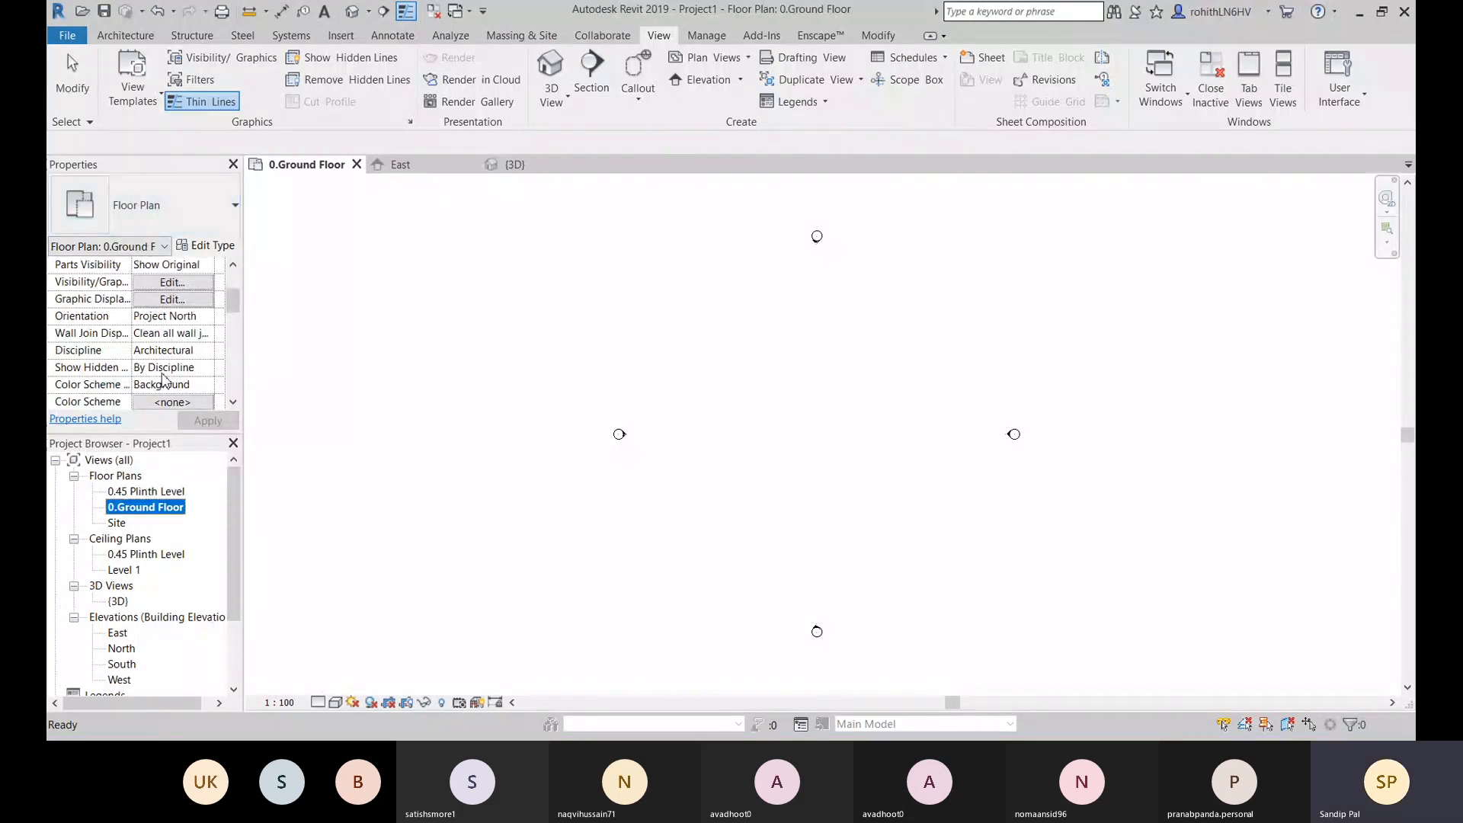
scroll(189, 335, up, 1)
scroll(186, 332, down, 2)
scroll(183, 358, up, 2)
scroll(145, 370, down, 3)
scroll(168, 351, down, 3)
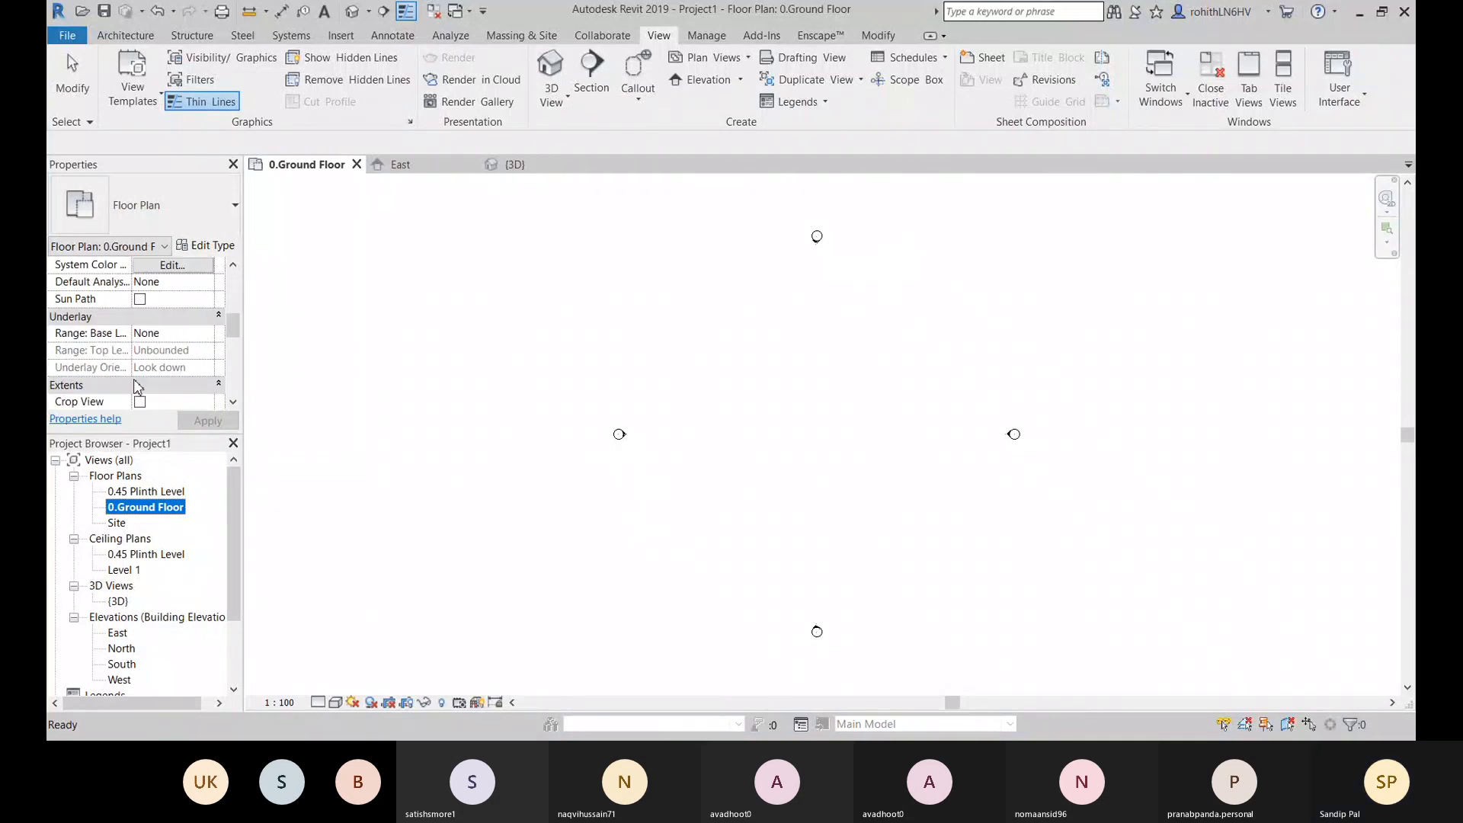
scroll(186, 374, down, 1)
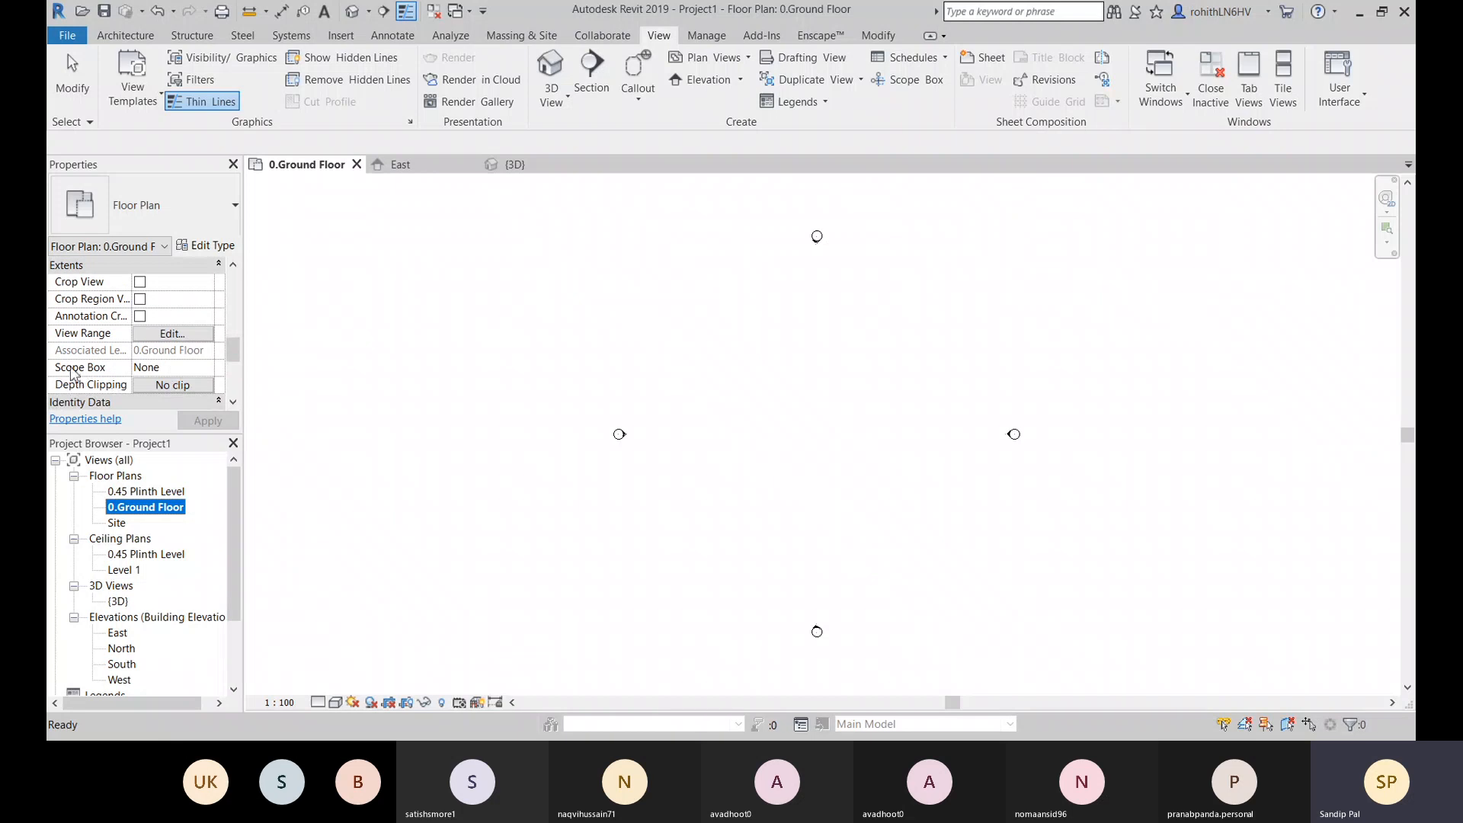
click(134, 351)
drag(134, 352, 135, 352)
scroll(177, 365, down, 1)
scroll(139, 360, down, 1)
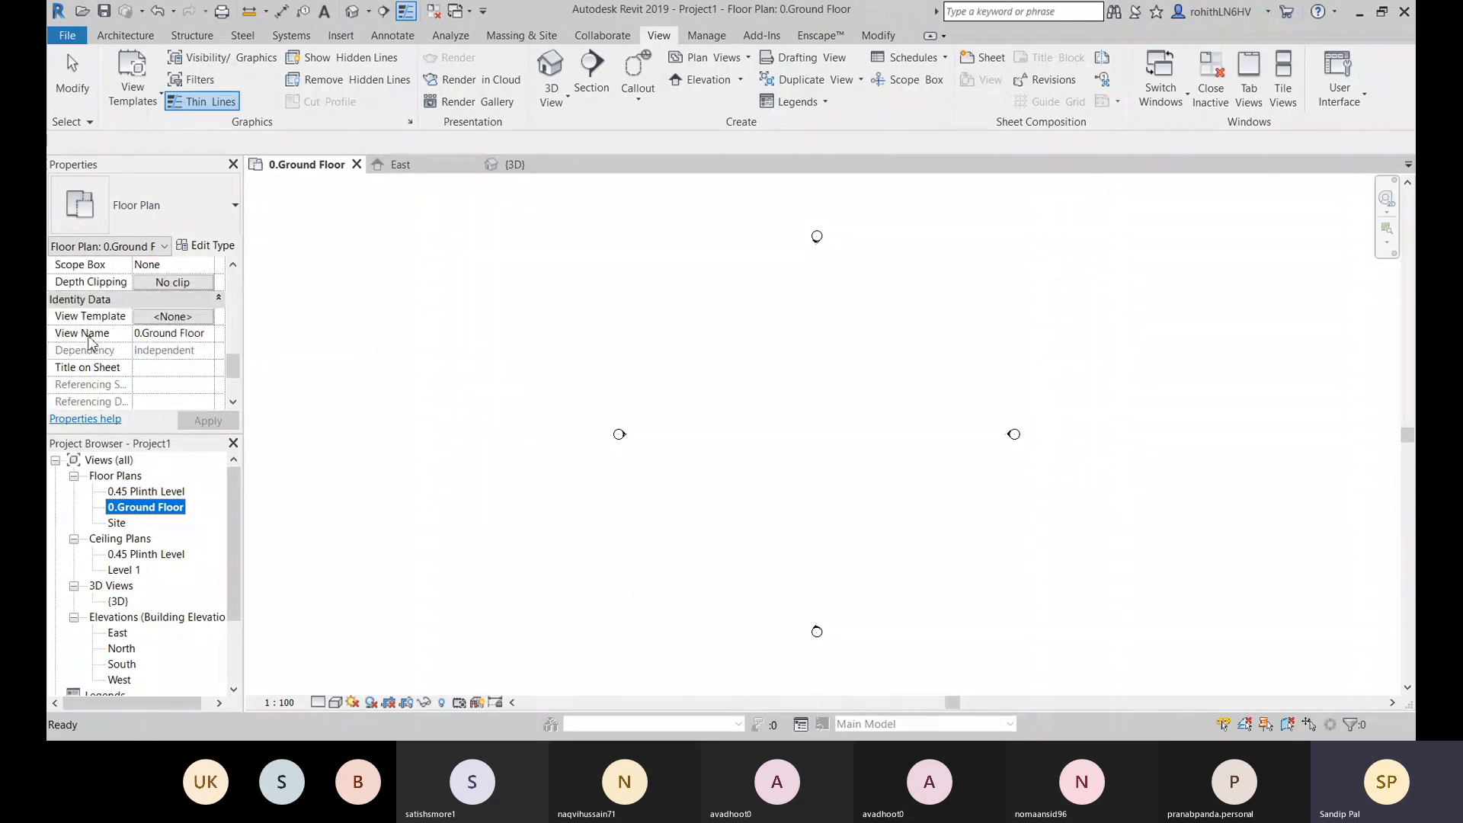
Step: Change the ground floor plan's view name to 0.Ground Flo and rename the corresponding level and views to match
click(121, 333)
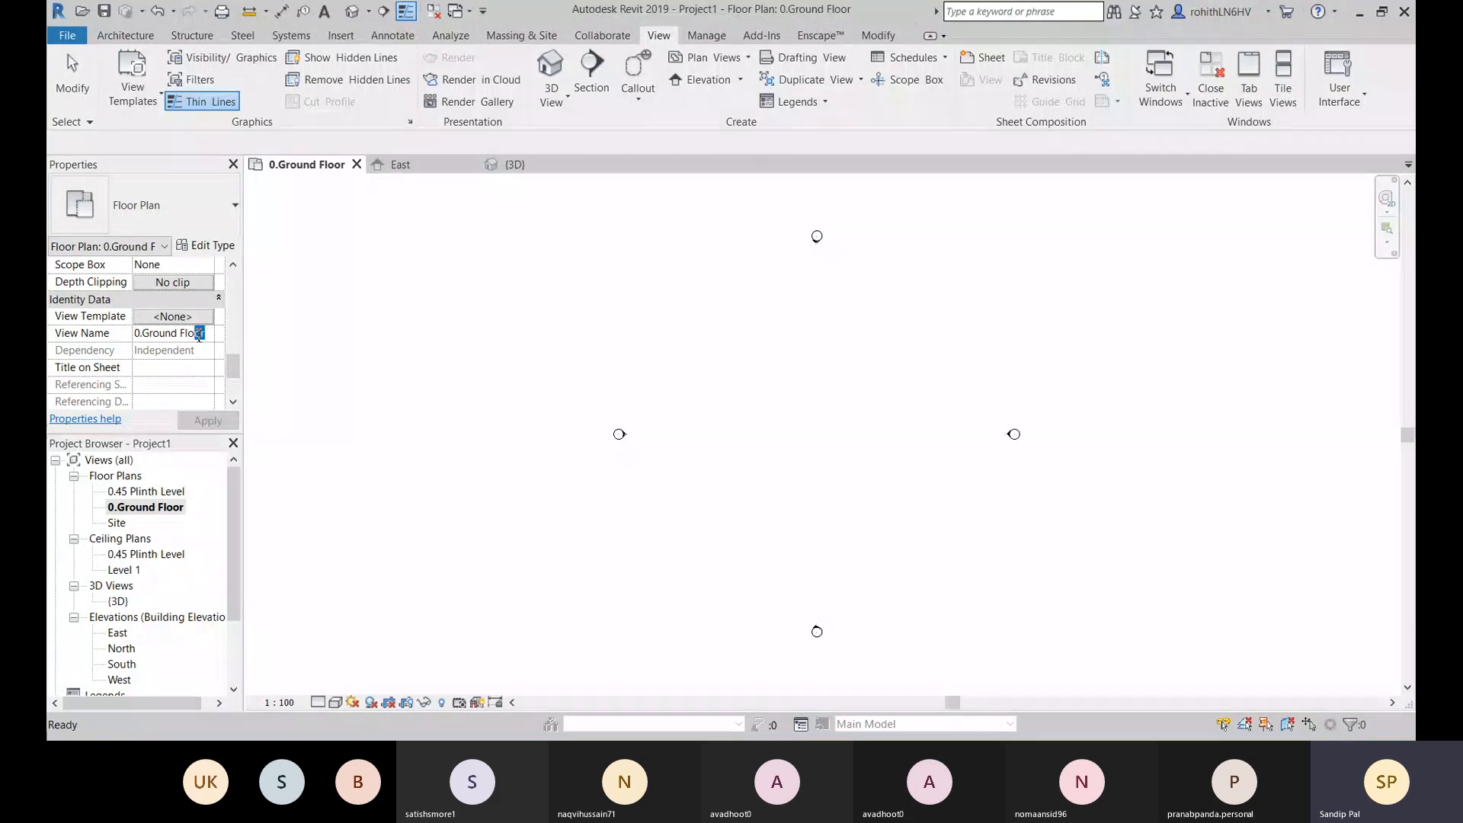
key(BackSpace)
key(Return)
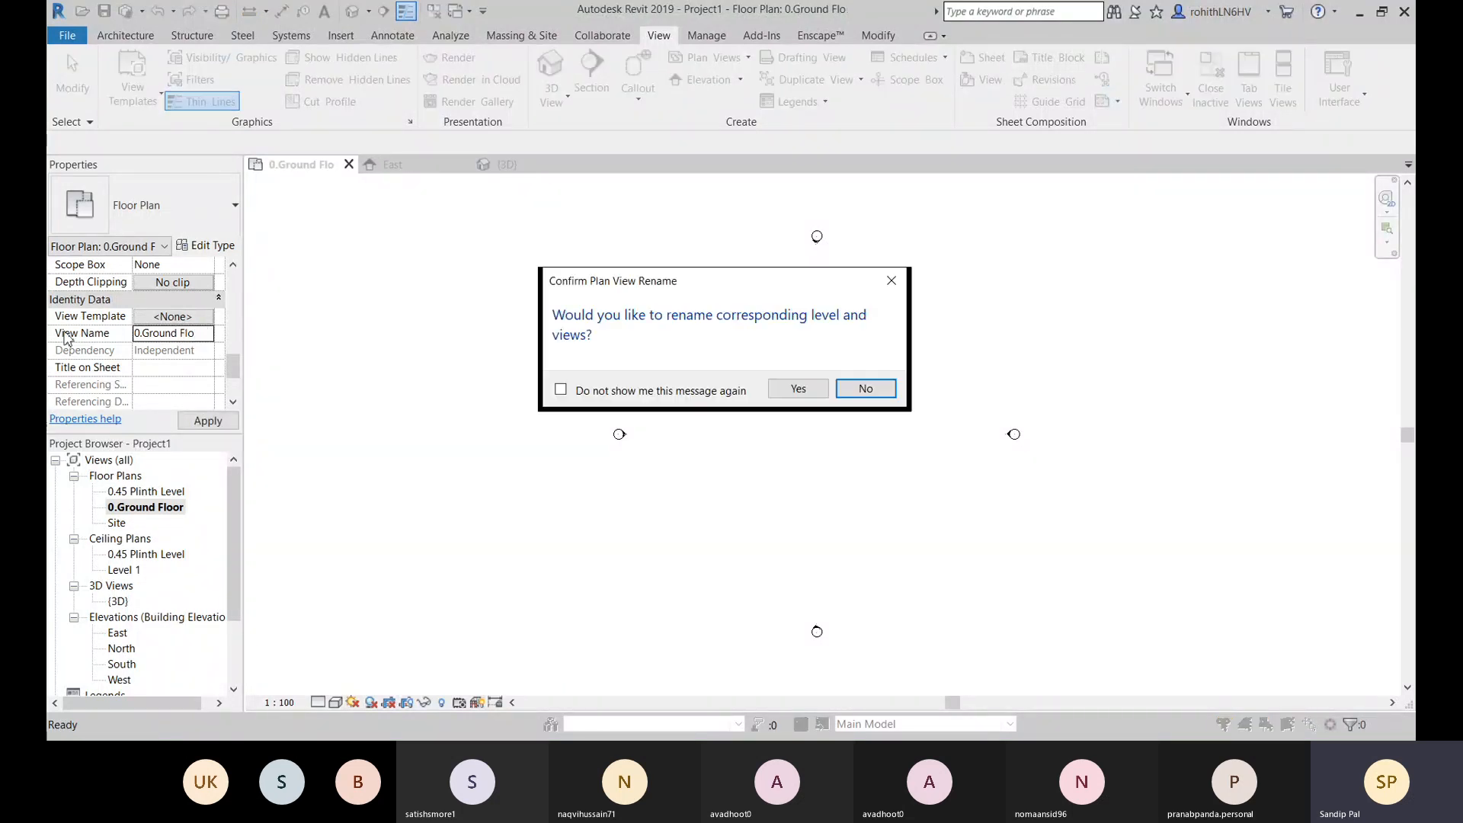
click(798, 389)
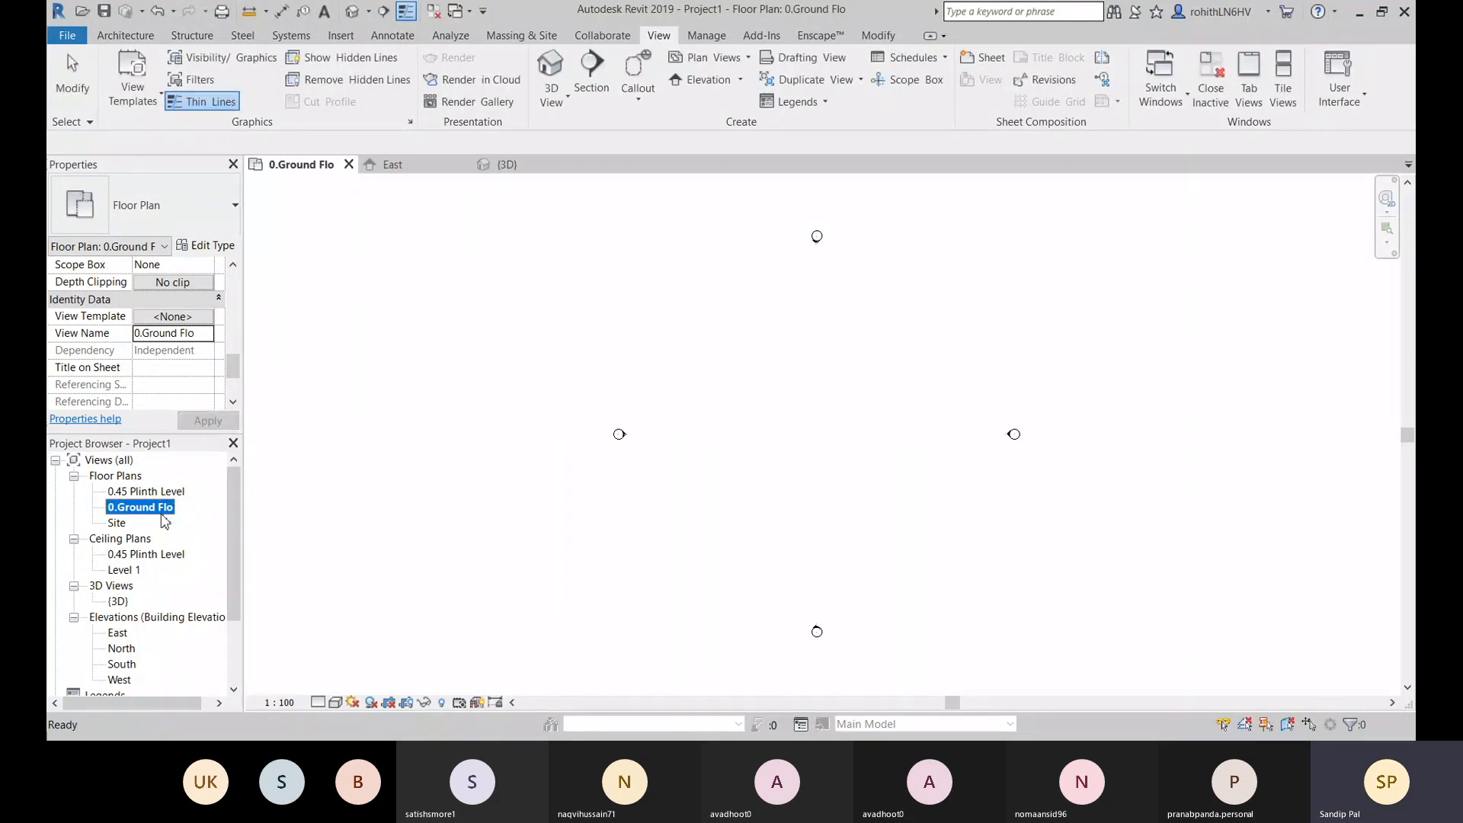
Step: Restore the plan's view name to 0.Ground Floor, renaming the corresponding level and views as well
click(199, 333)
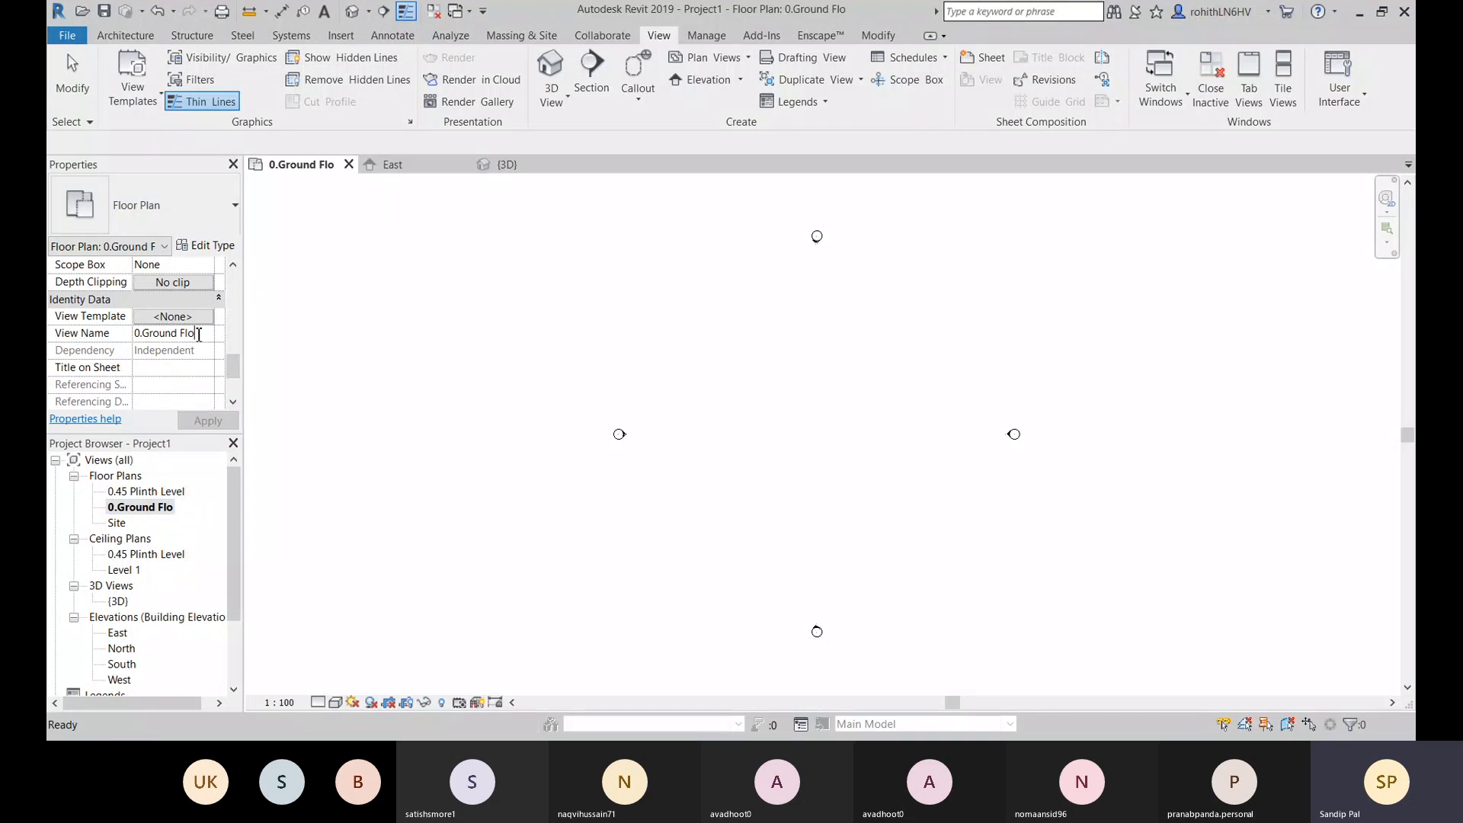
text(or)
key(BackSpace)
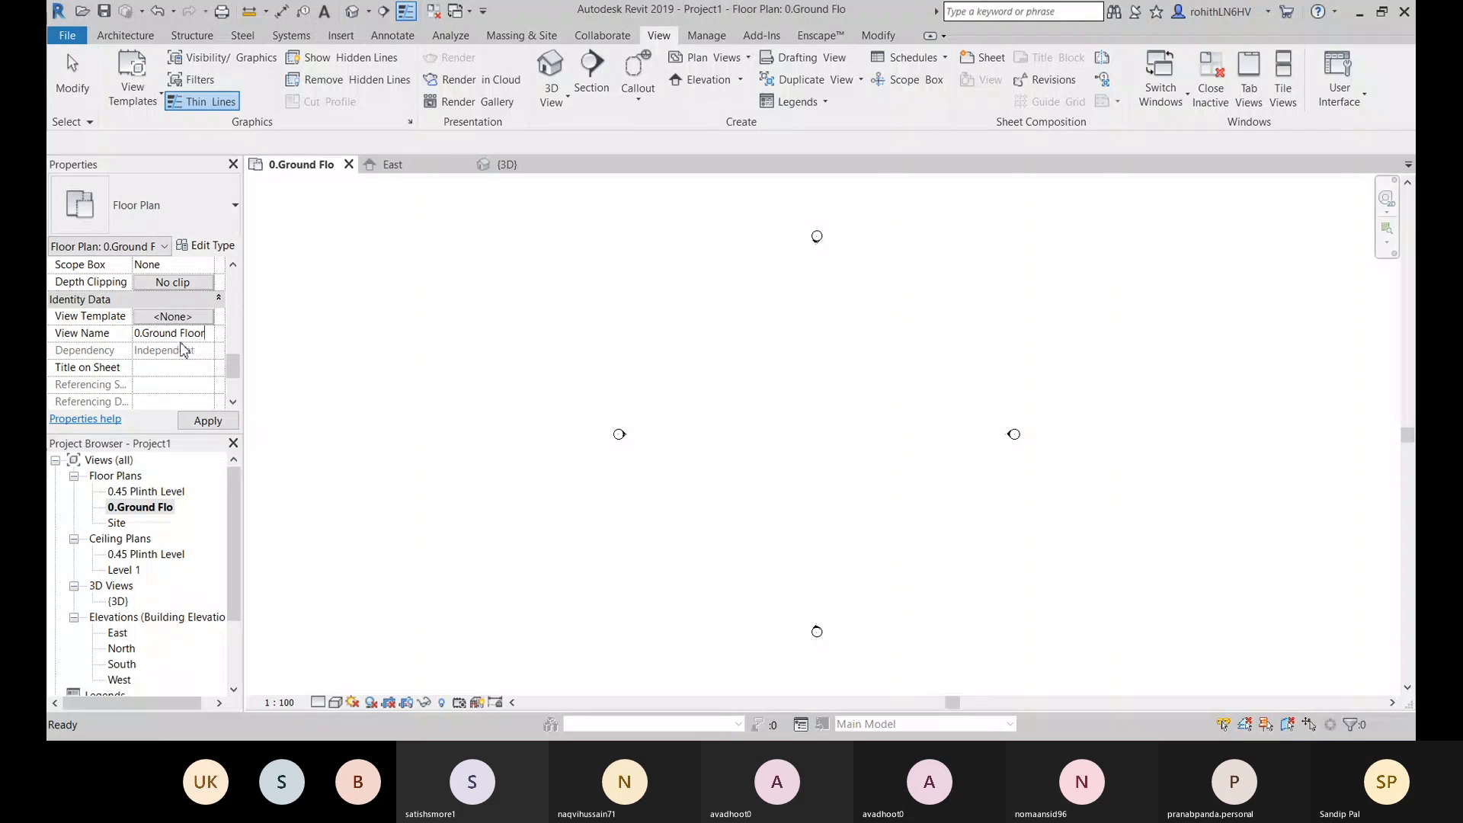
key(Return)
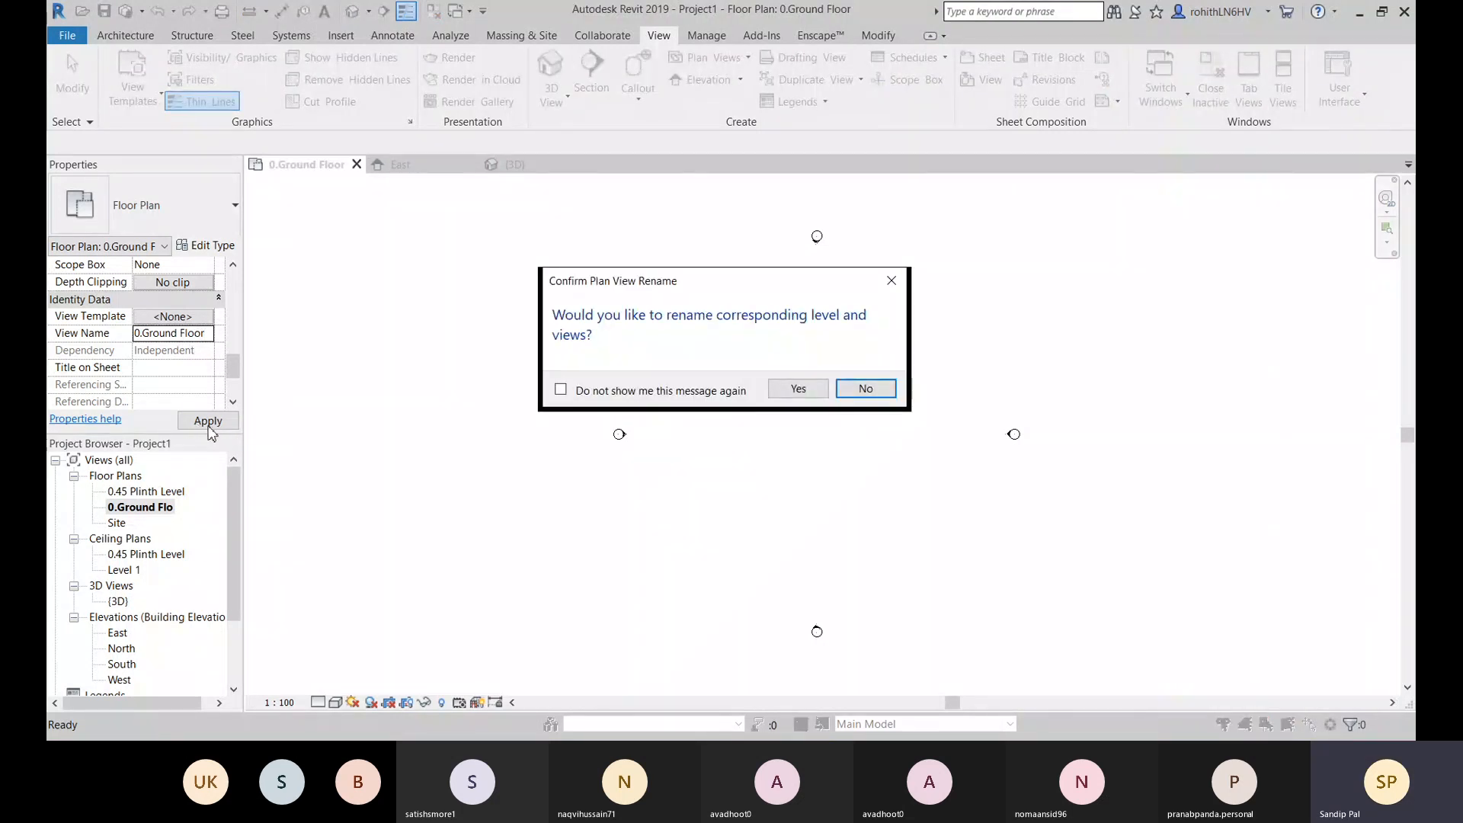
click(794, 392)
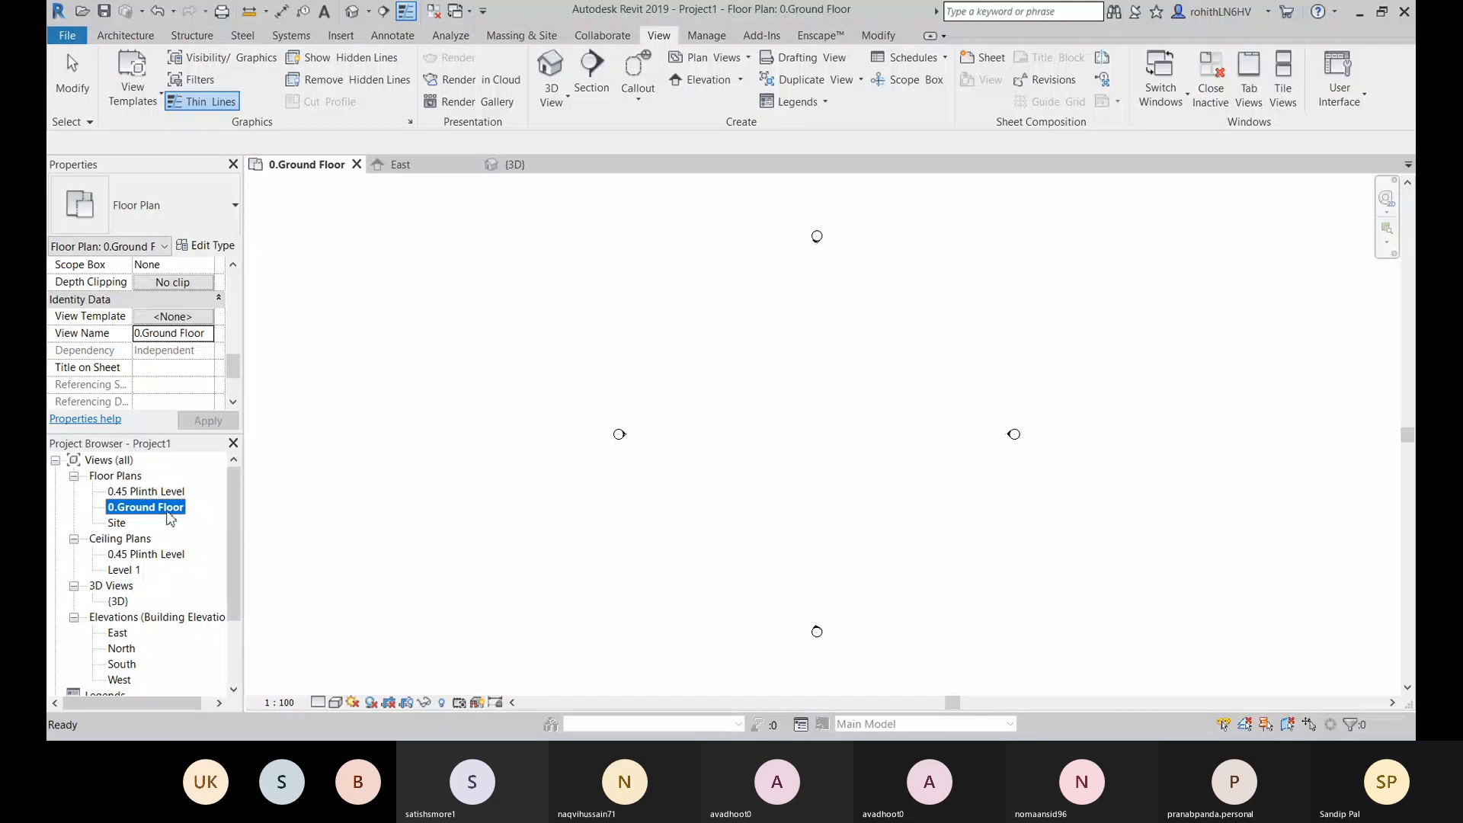
click(310, 488)
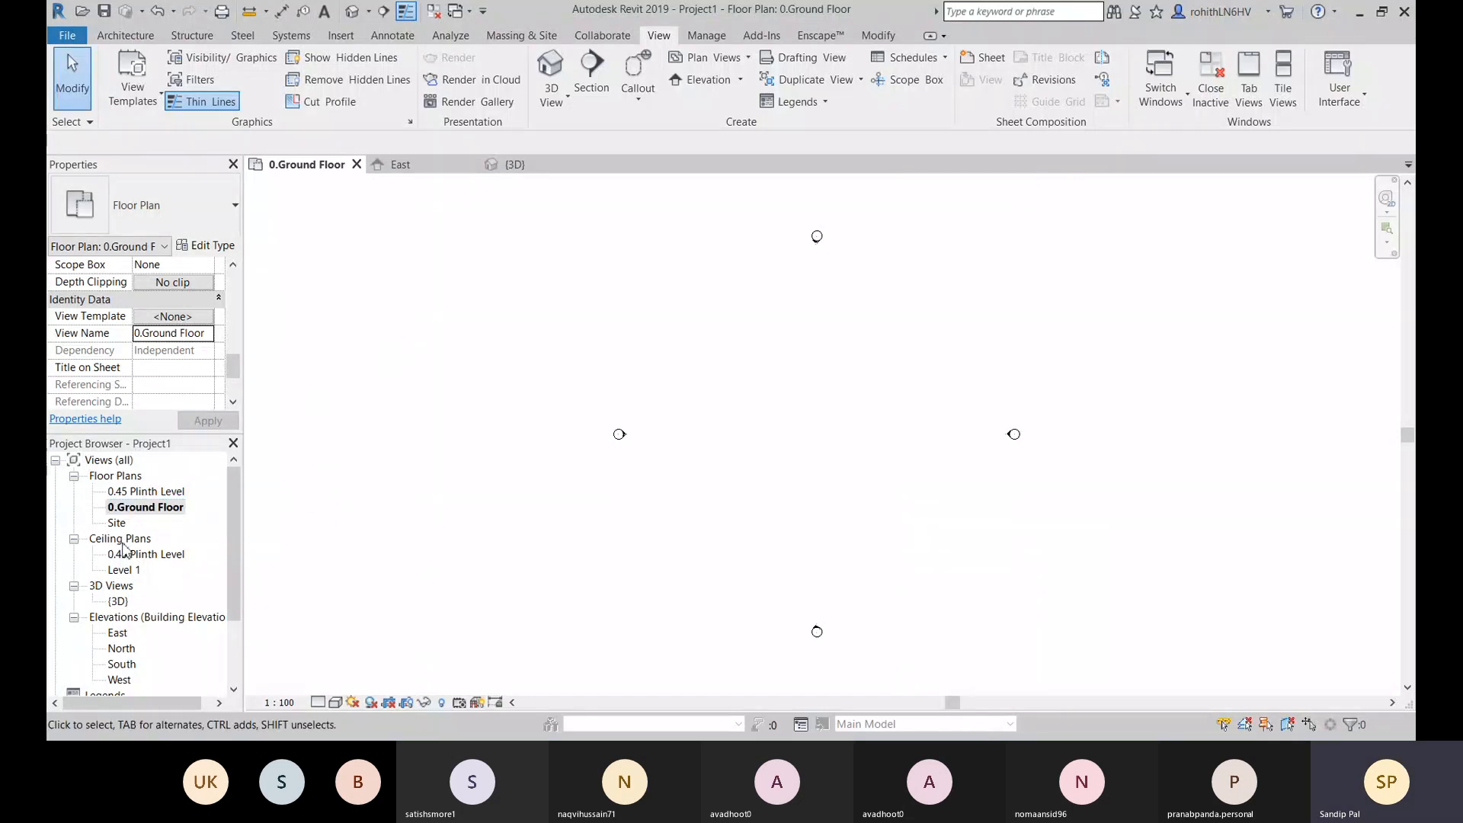
Step: In the East elevation, start the Level command with the Pick Lines method
click(398, 164)
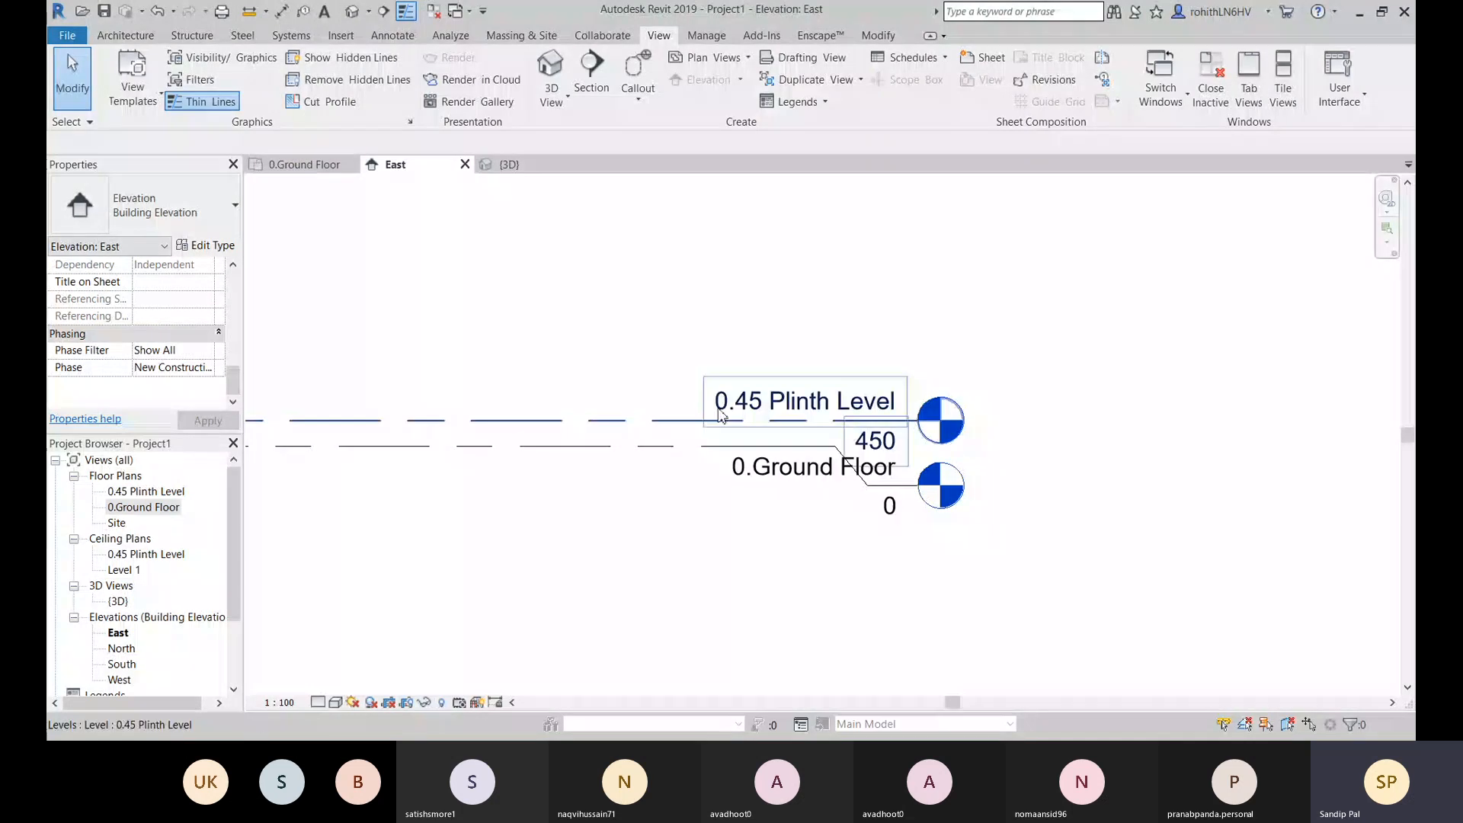
middle_drag(771, 526, 883, 521)
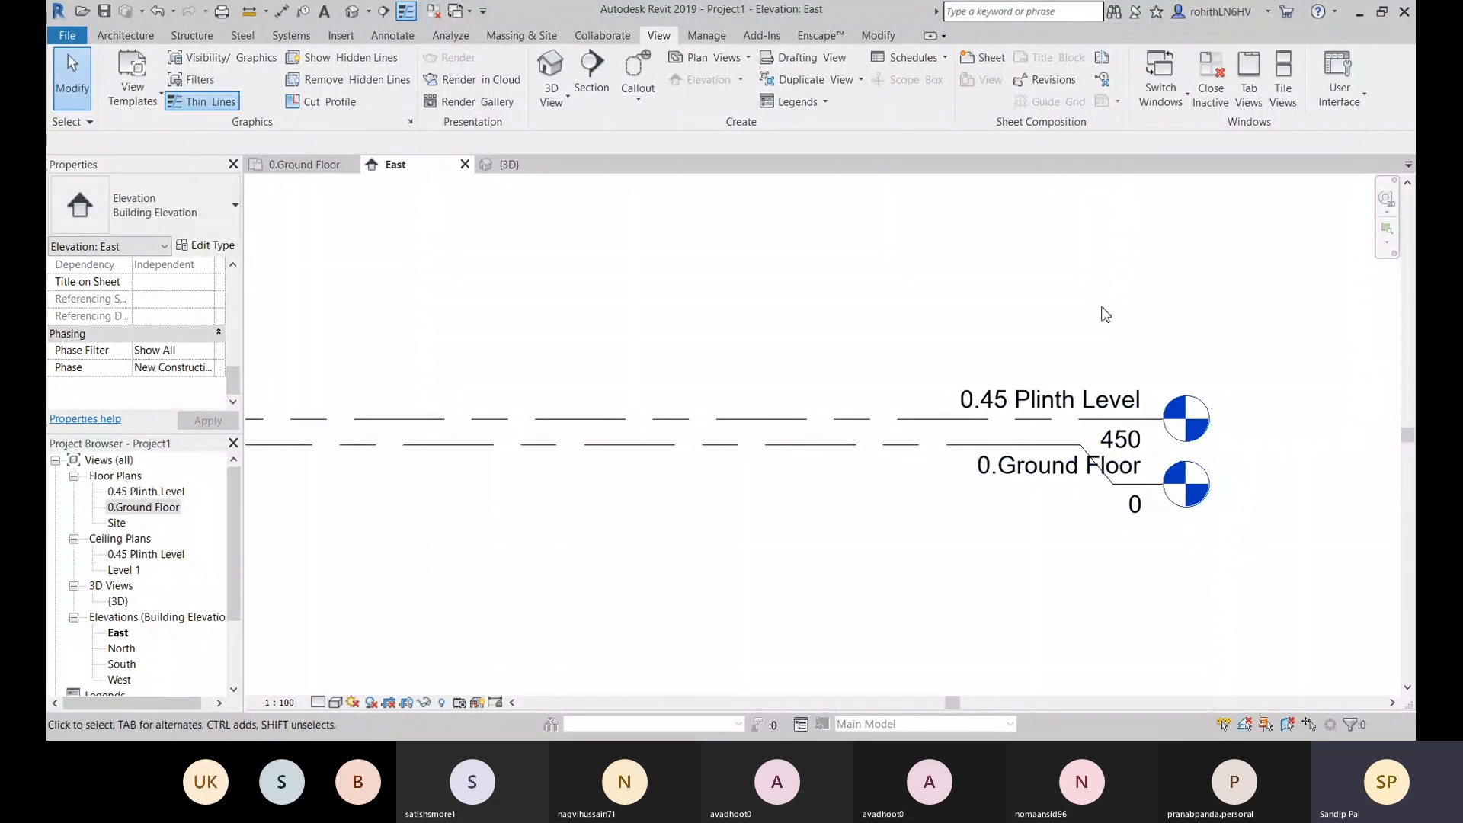
key(l)
key(l)
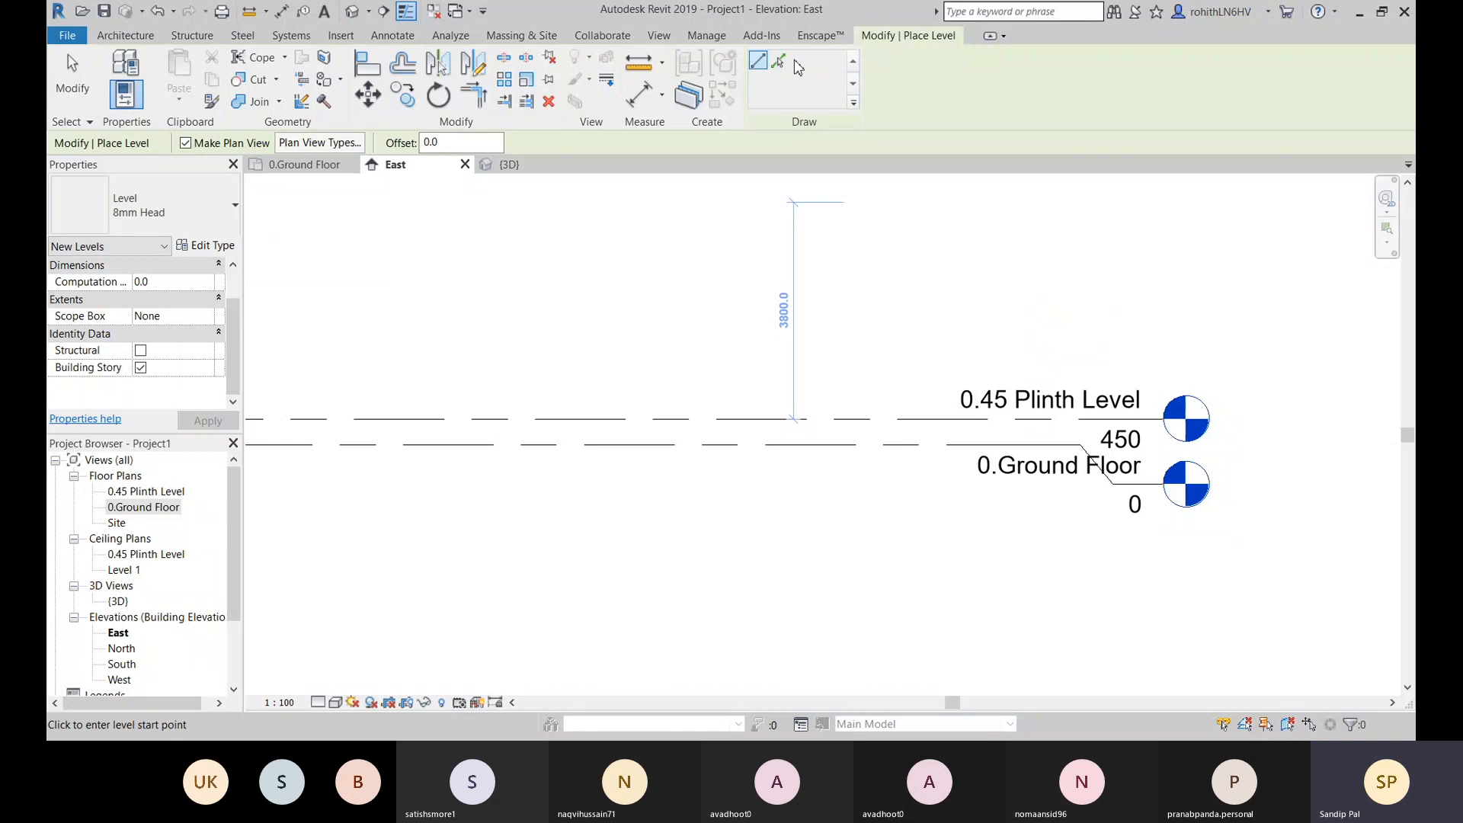
click(780, 61)
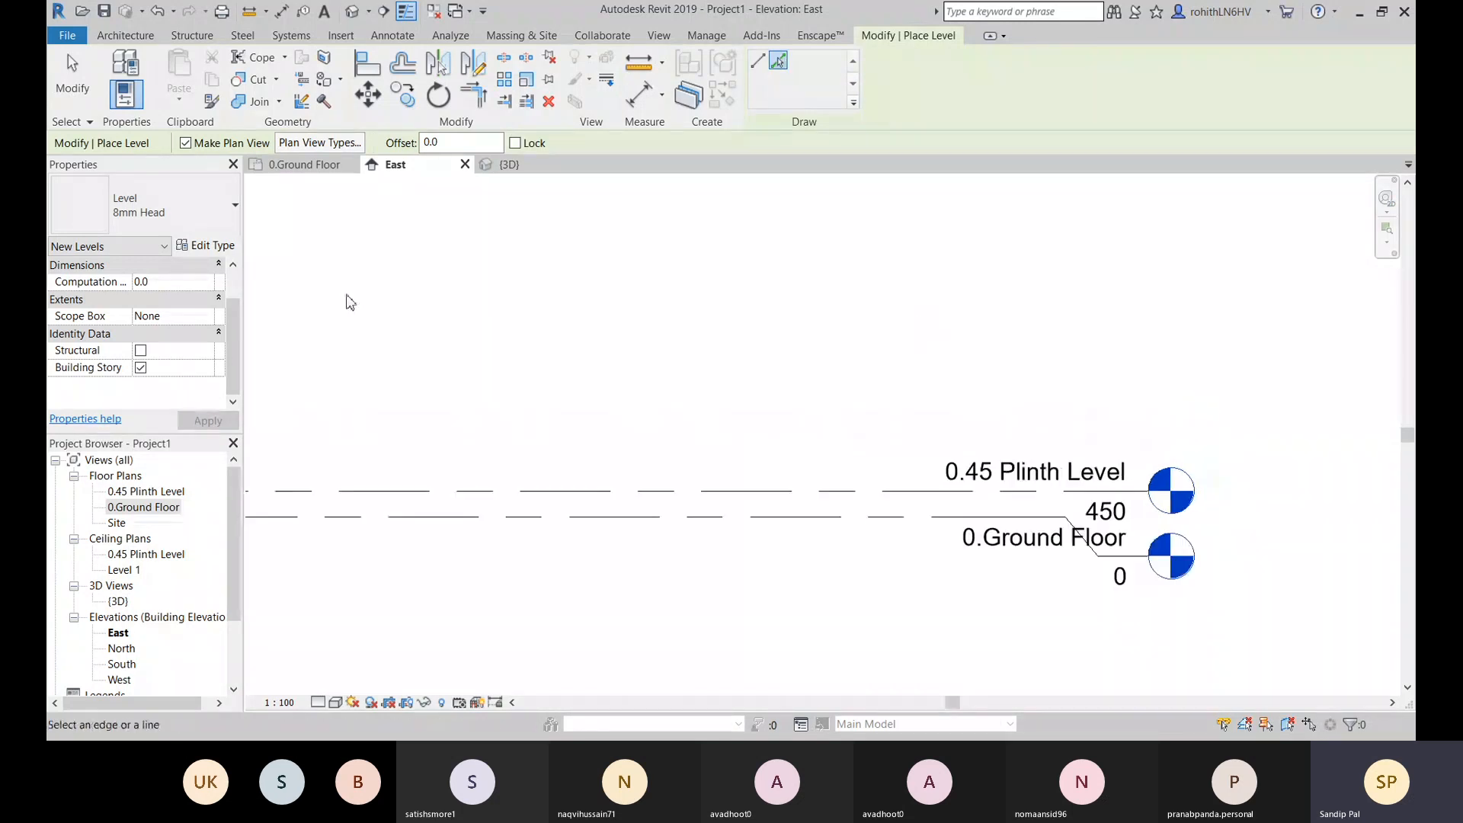
Step: Try excluding Floor Plan from the plan view types for new levels, and include it again
drag(457, 144, 375, 154)
click(332, 143)
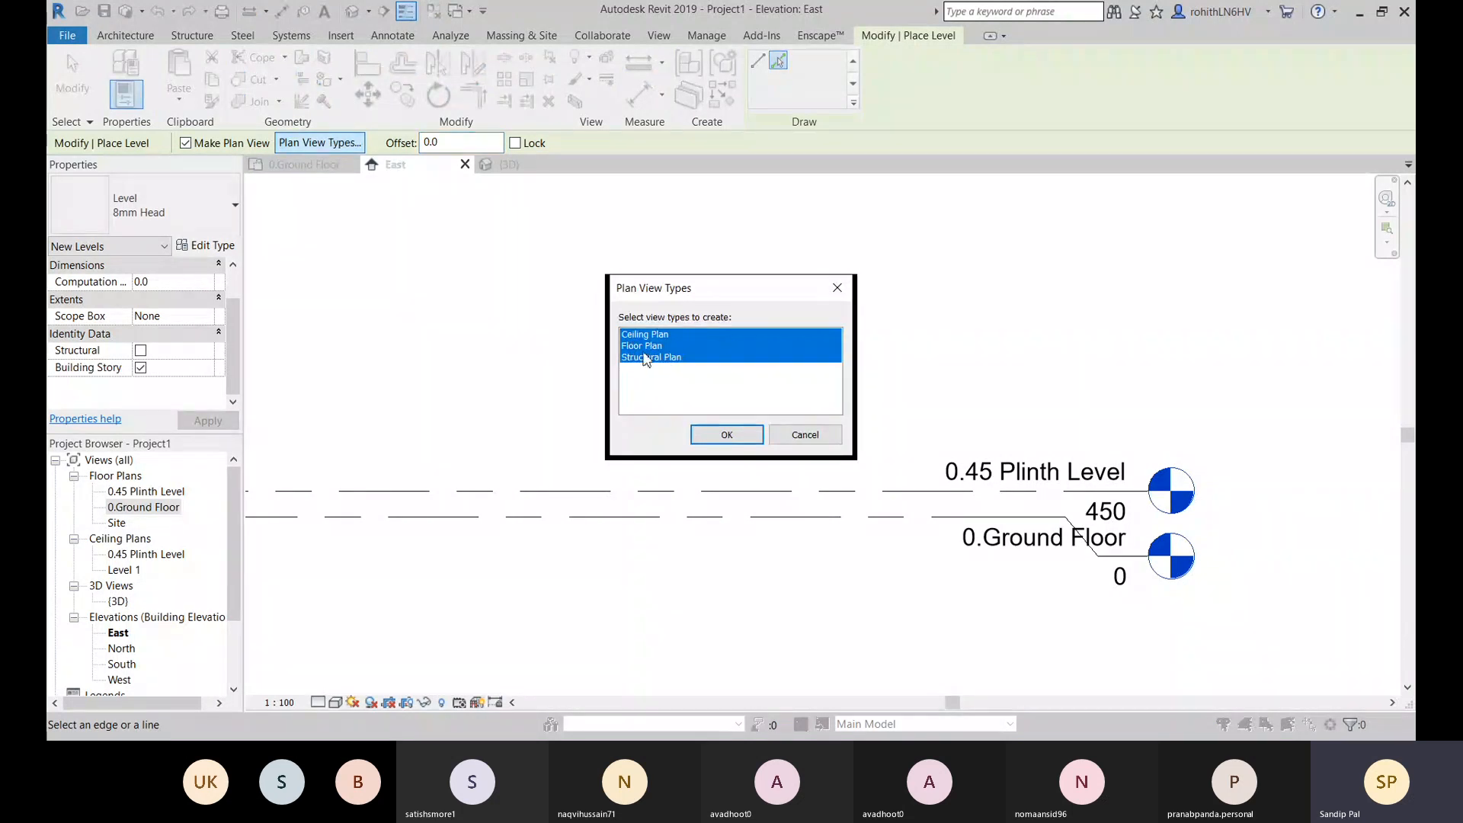
click(643, 347)
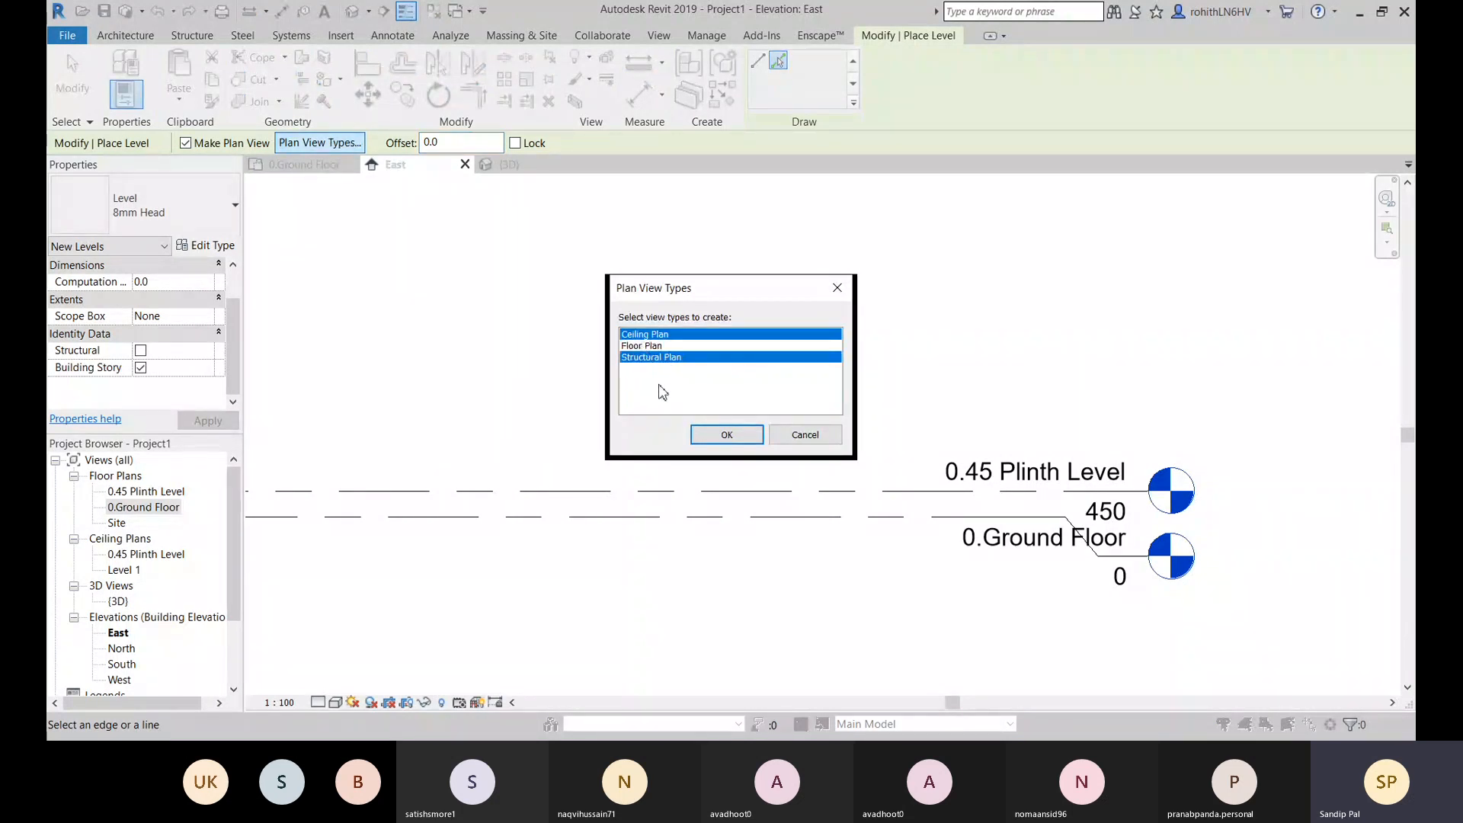
click(639, 347)
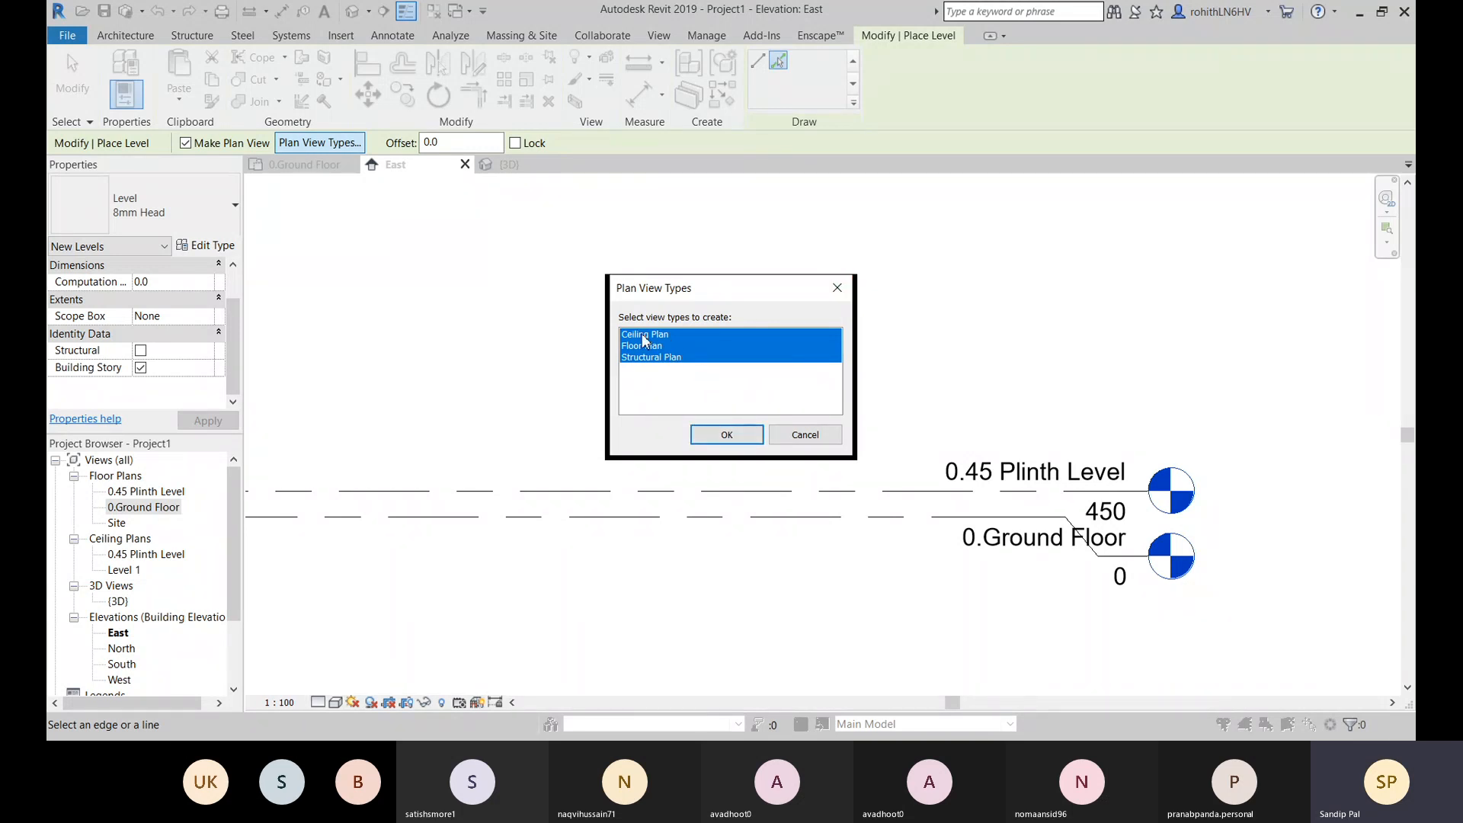
click(732, 437)
Step: With plan view creation turned off, place two levels at a 2800 offset: one above 0.45 Plinth Level and another above that new level
click(185, 144)
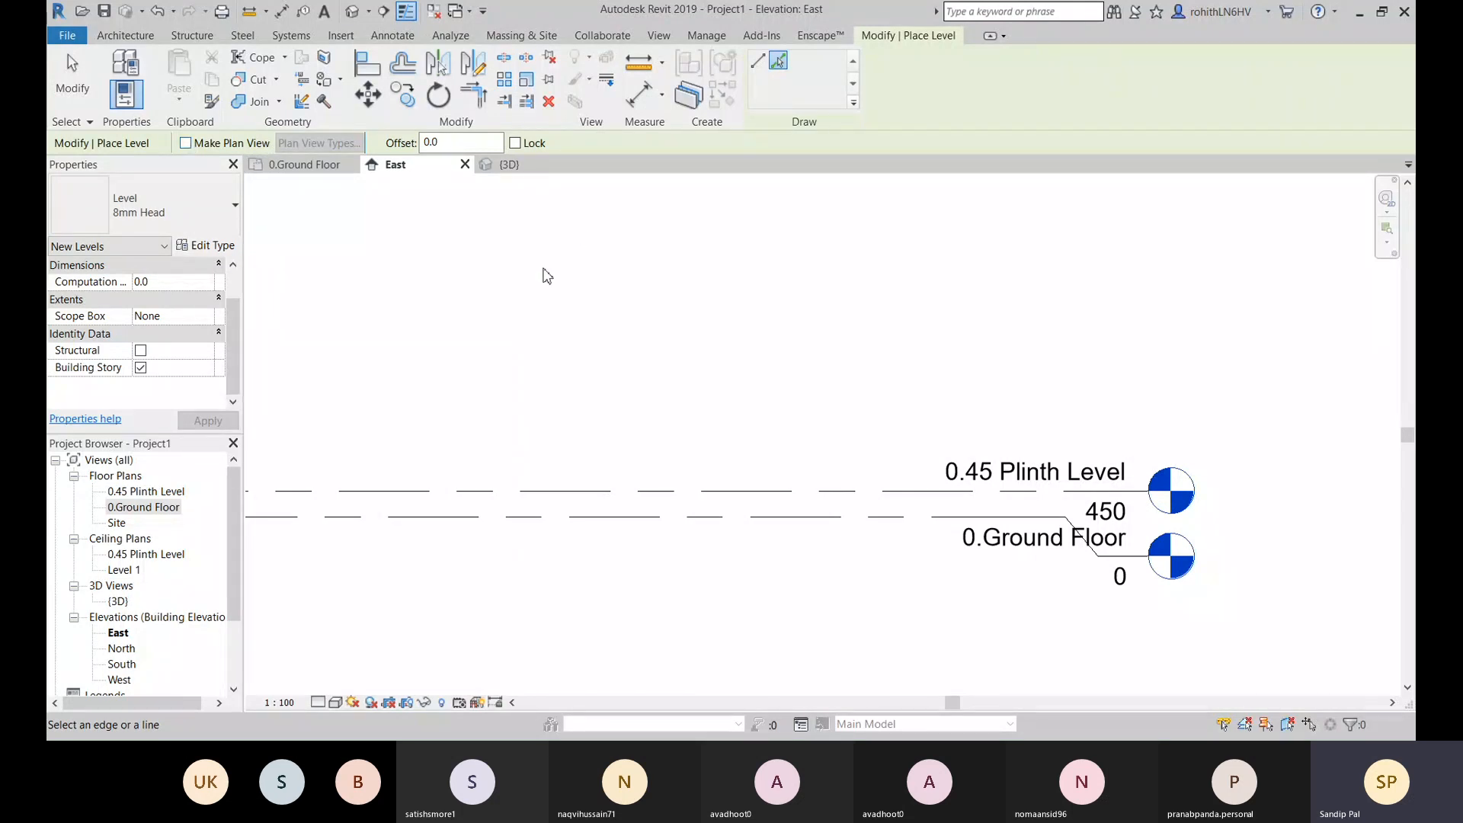
click(463, 142)
text(28)
key(Return)
click(751, 490)
scroll(990, 427, down, 1)
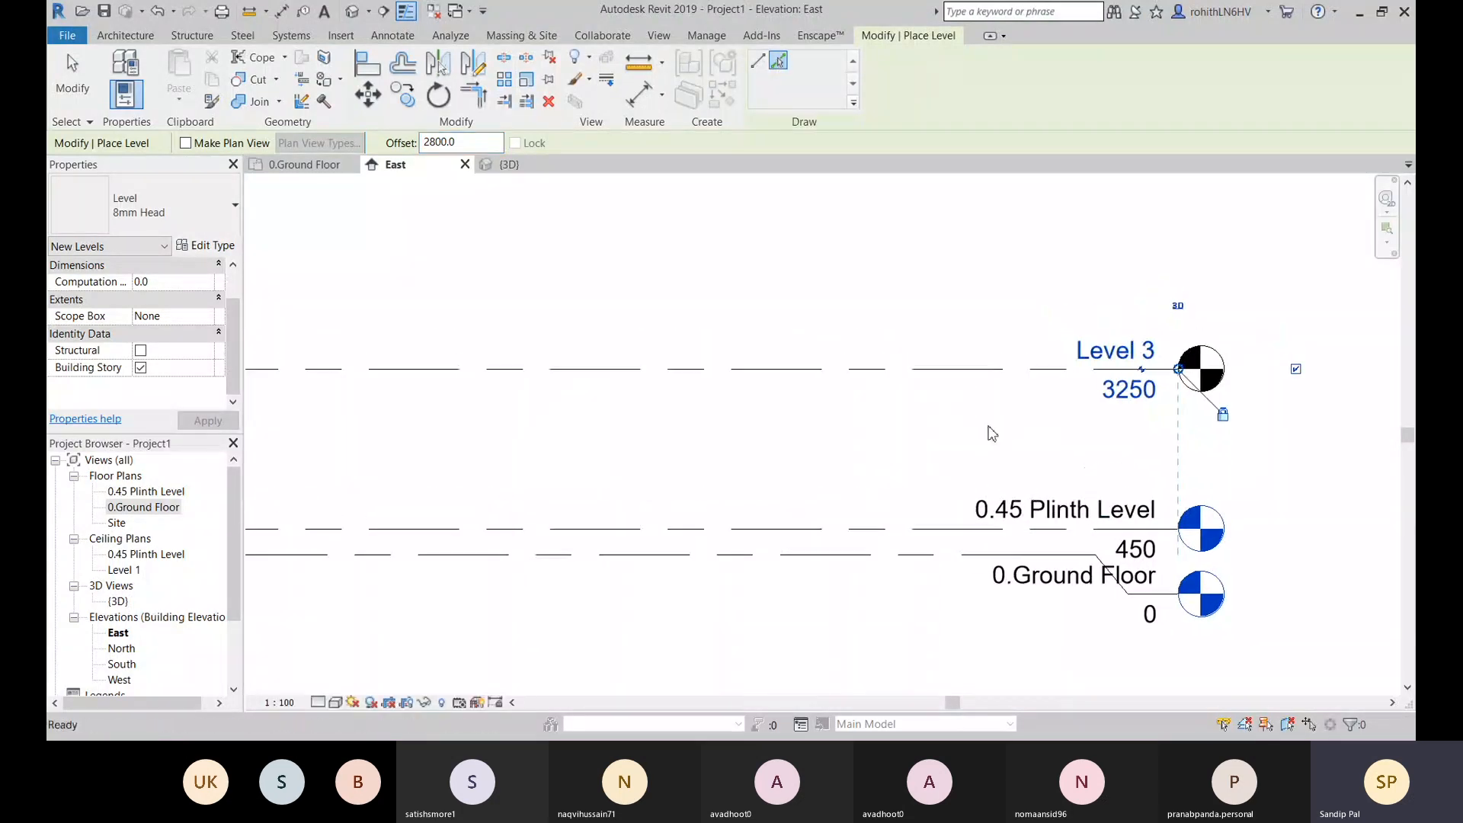
scroll(876, 323, down, 2)
scroll(853, 309, down, 1)
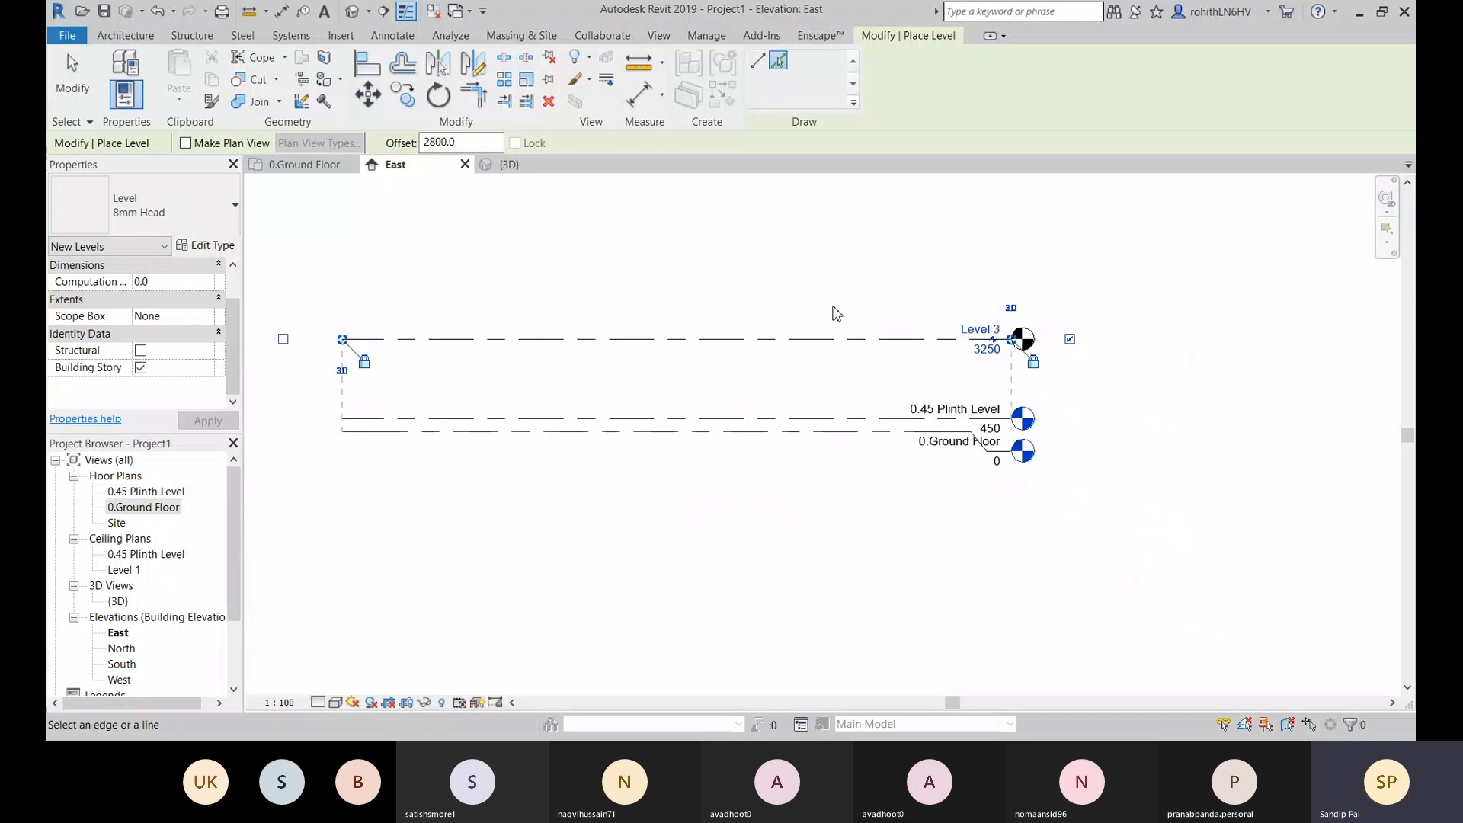
click(823, 336)
middle_drag(823, 336, 812, 465)
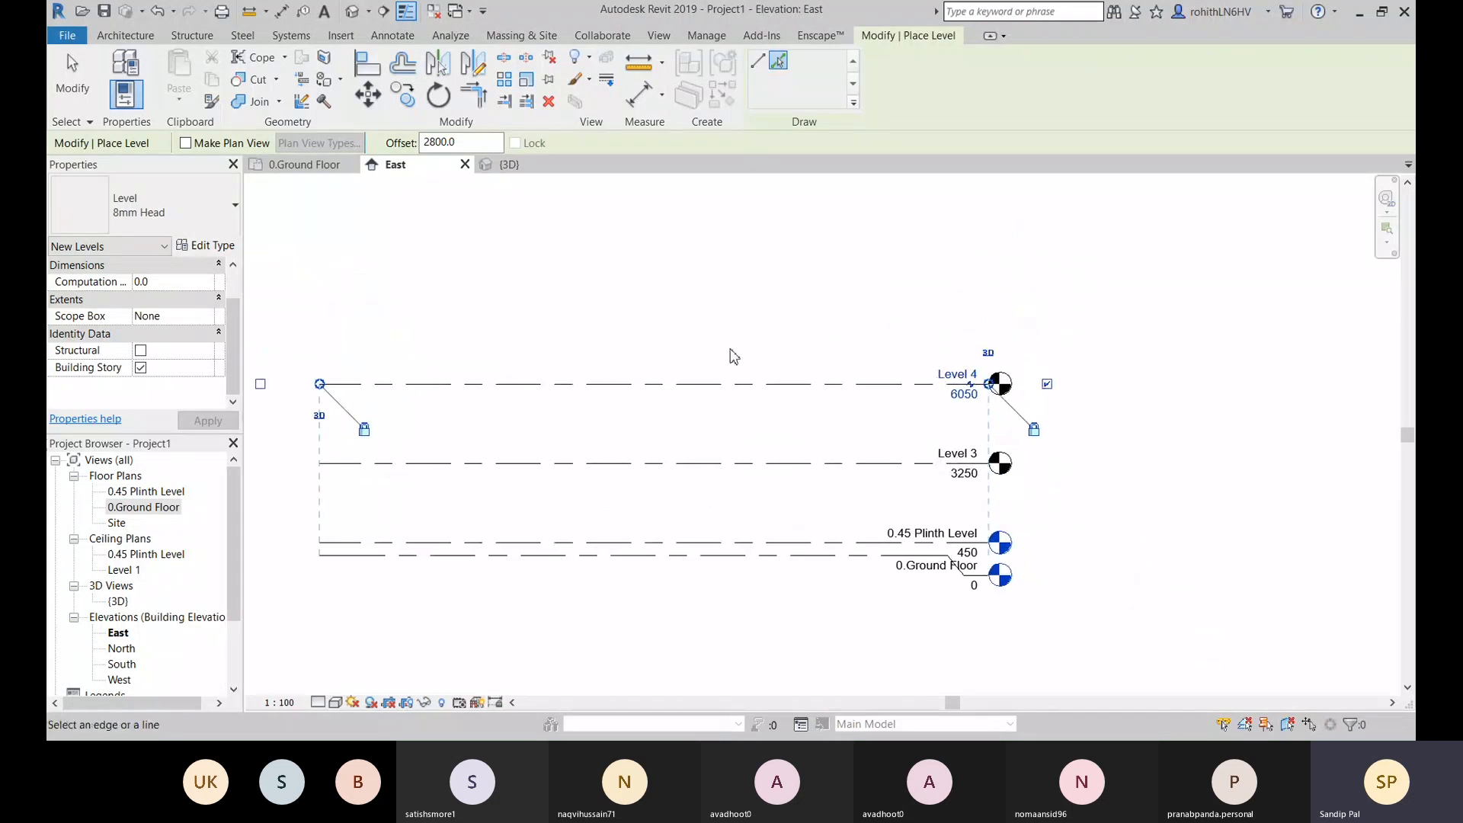
Step: Place two more levels above Level 4, each at a 2800 offset from the level below, and end the Level command
click(791, 385)
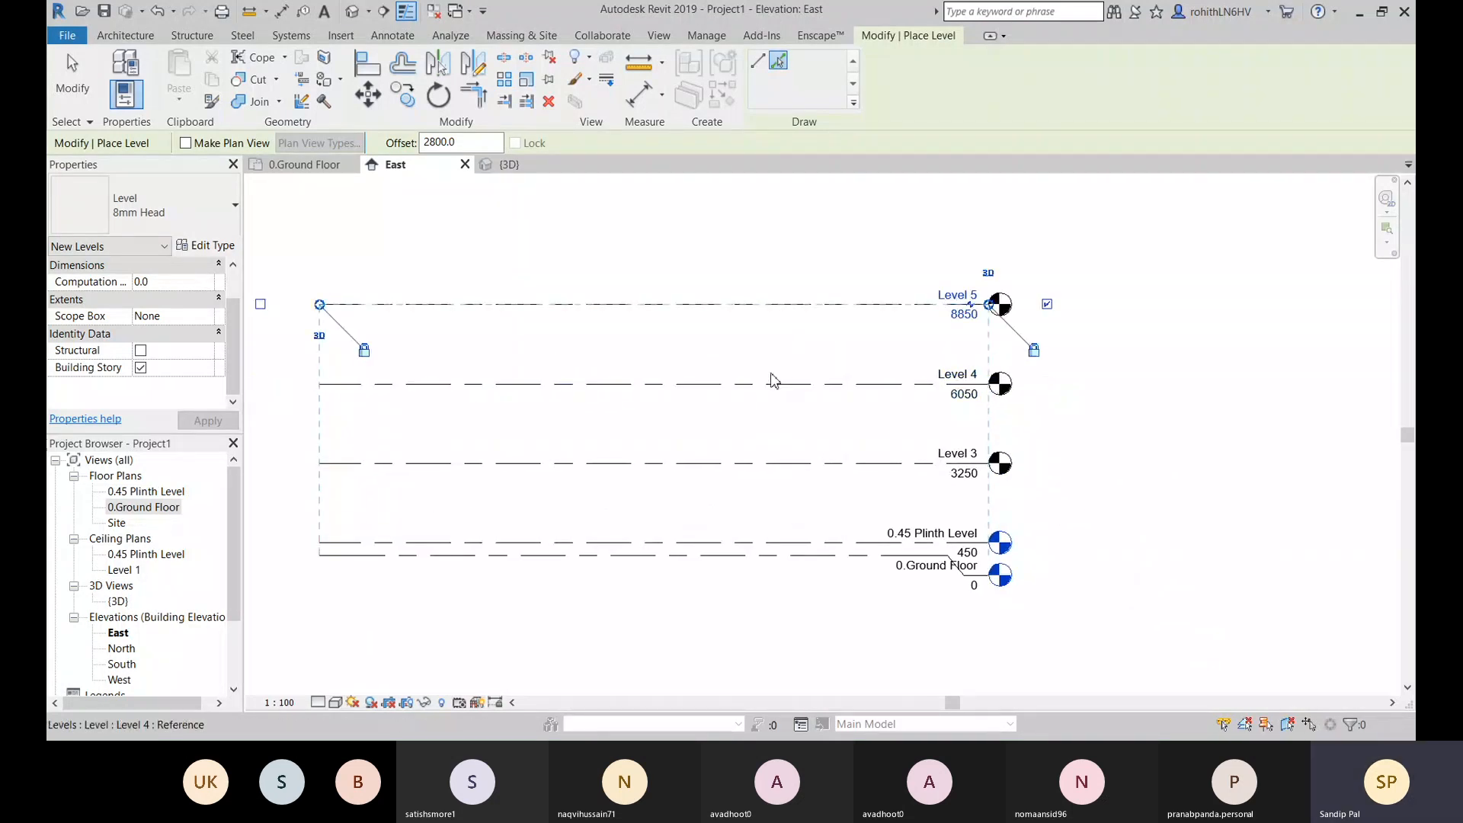
middle_drag(805, 270, 897, 270)
click(797, 362)
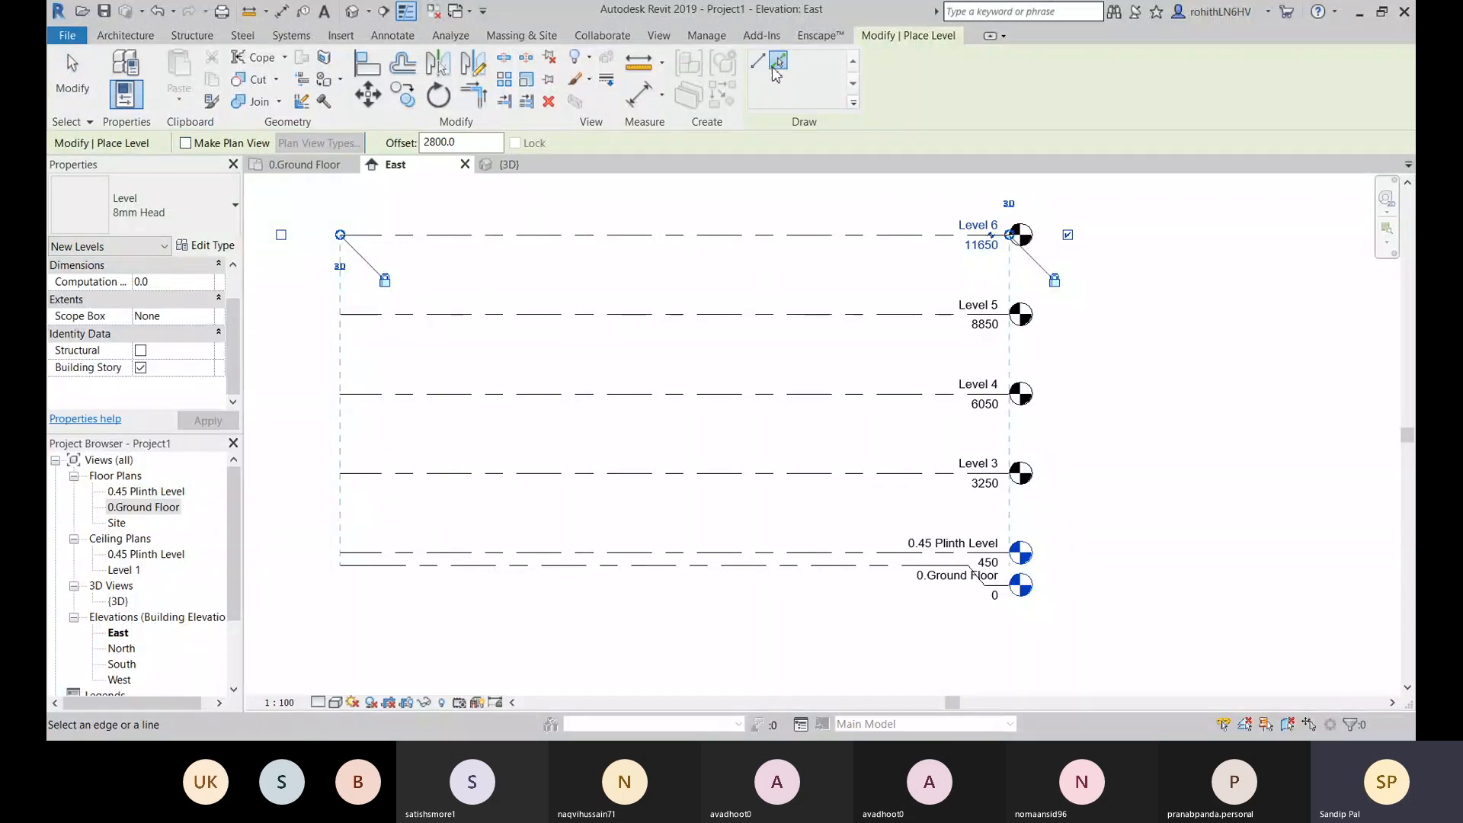
key(Escape)
key(Escape)
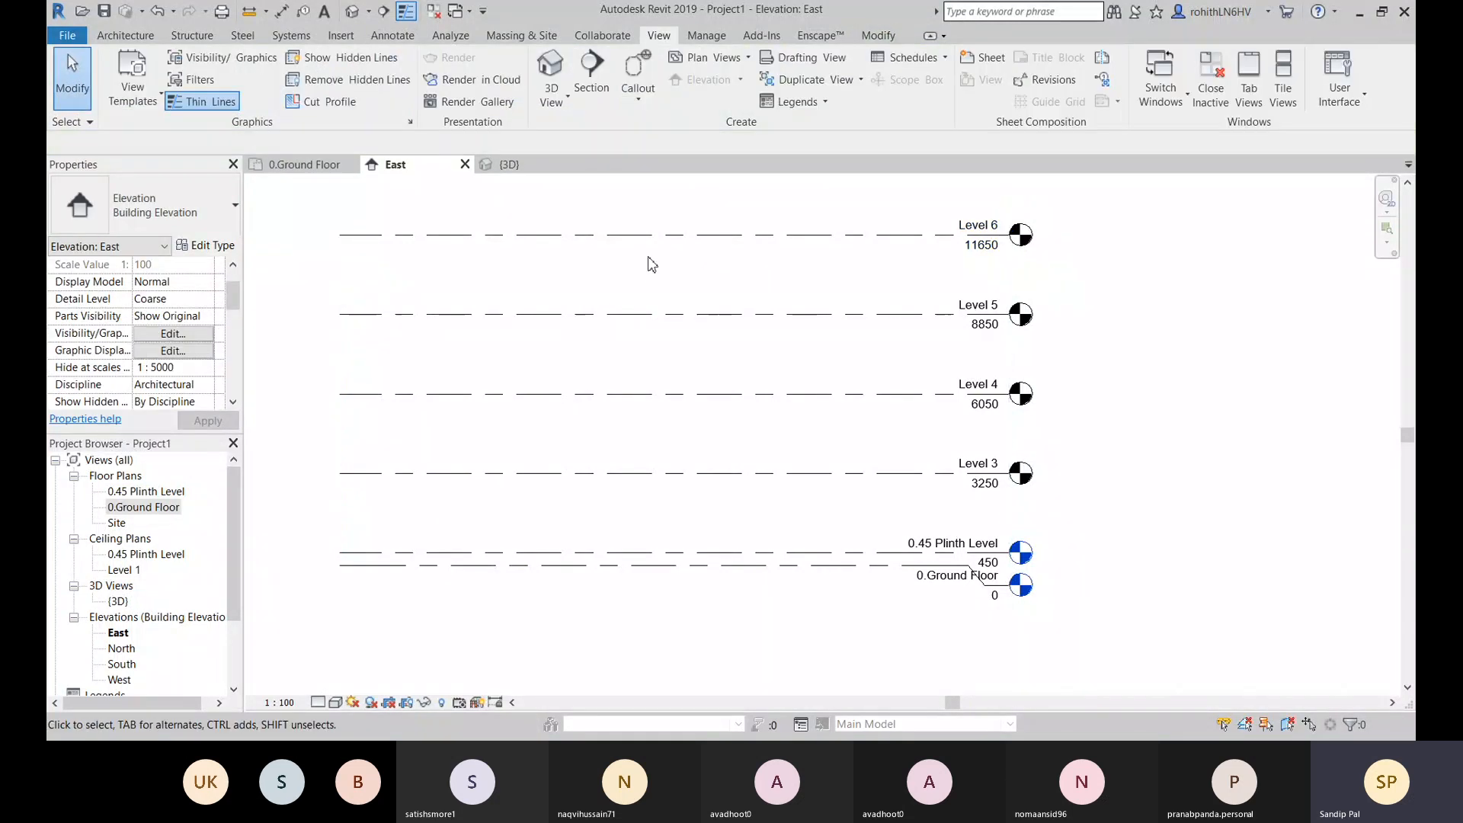
click(115, 476)
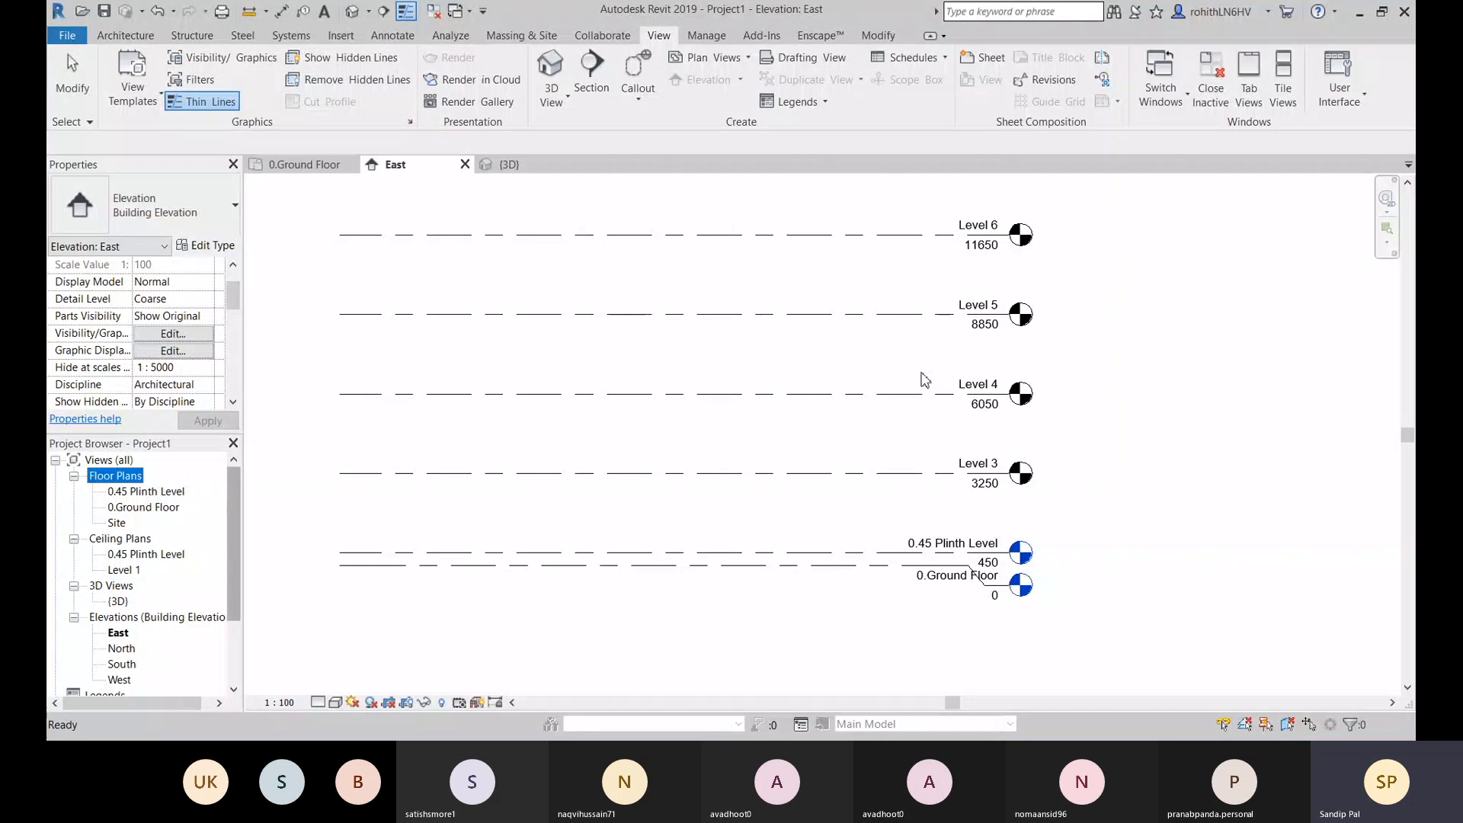
click(710, 494)
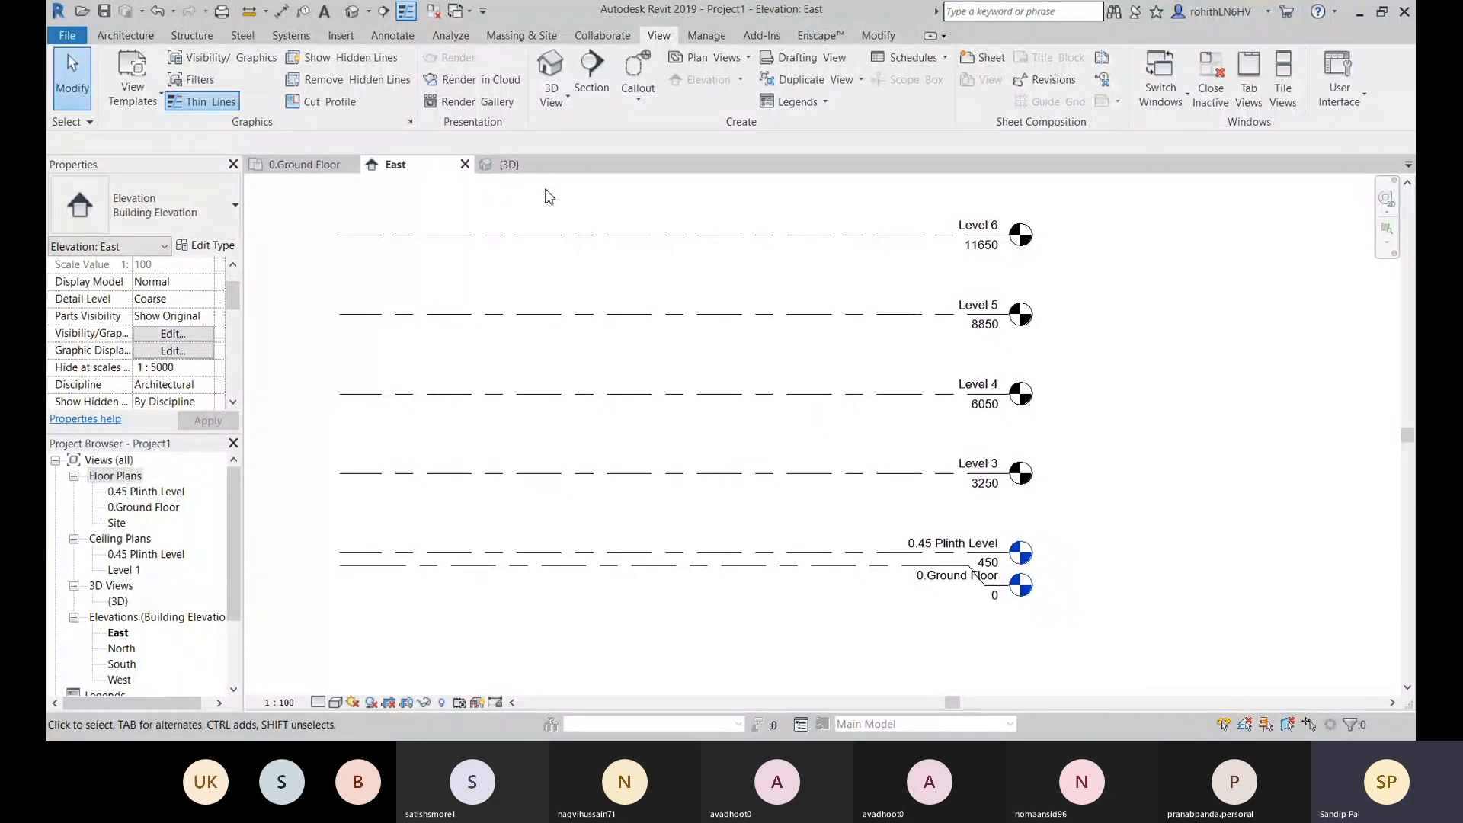
click(725, 64)
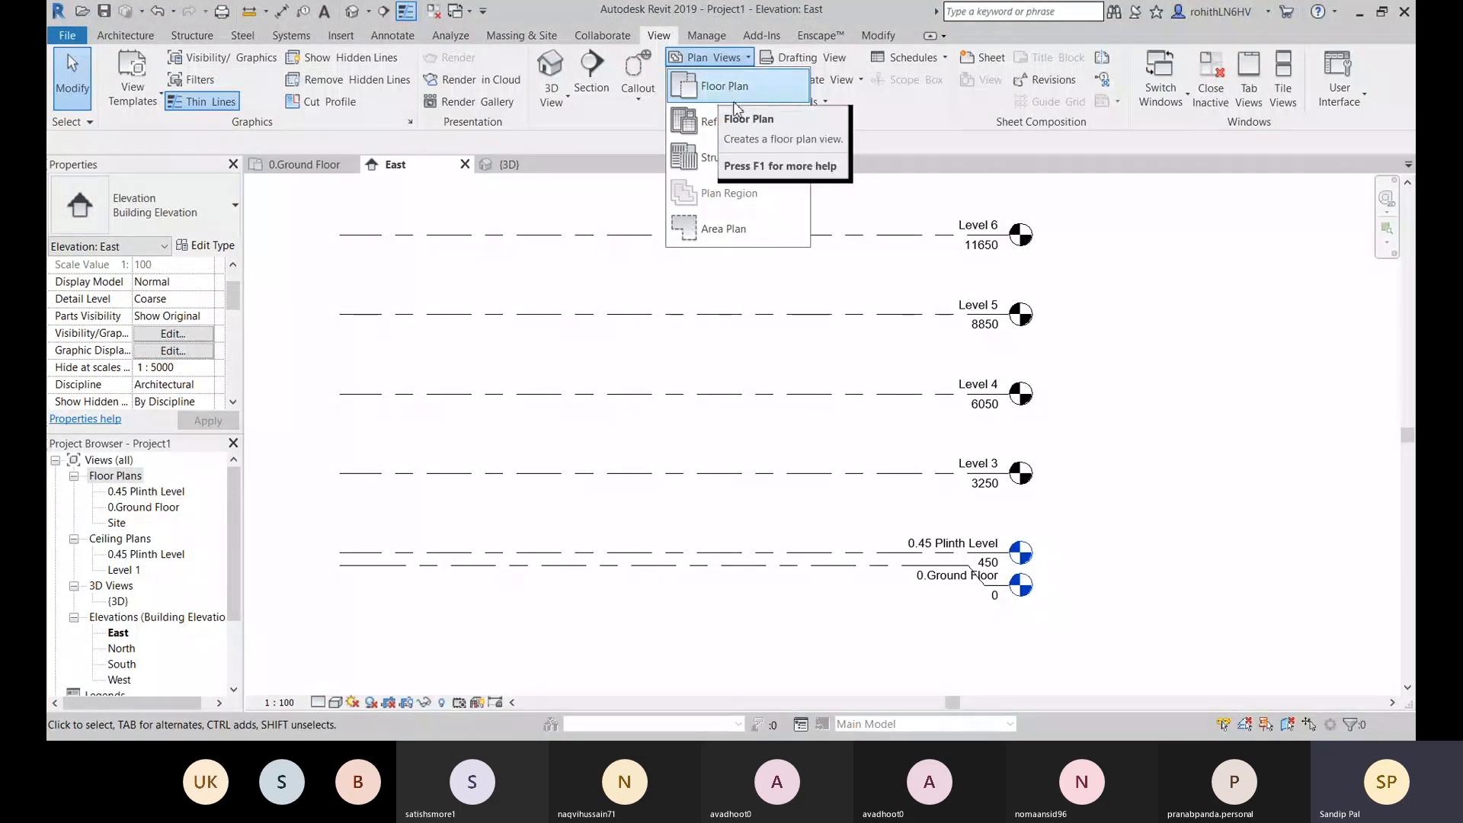
click(738, 90)
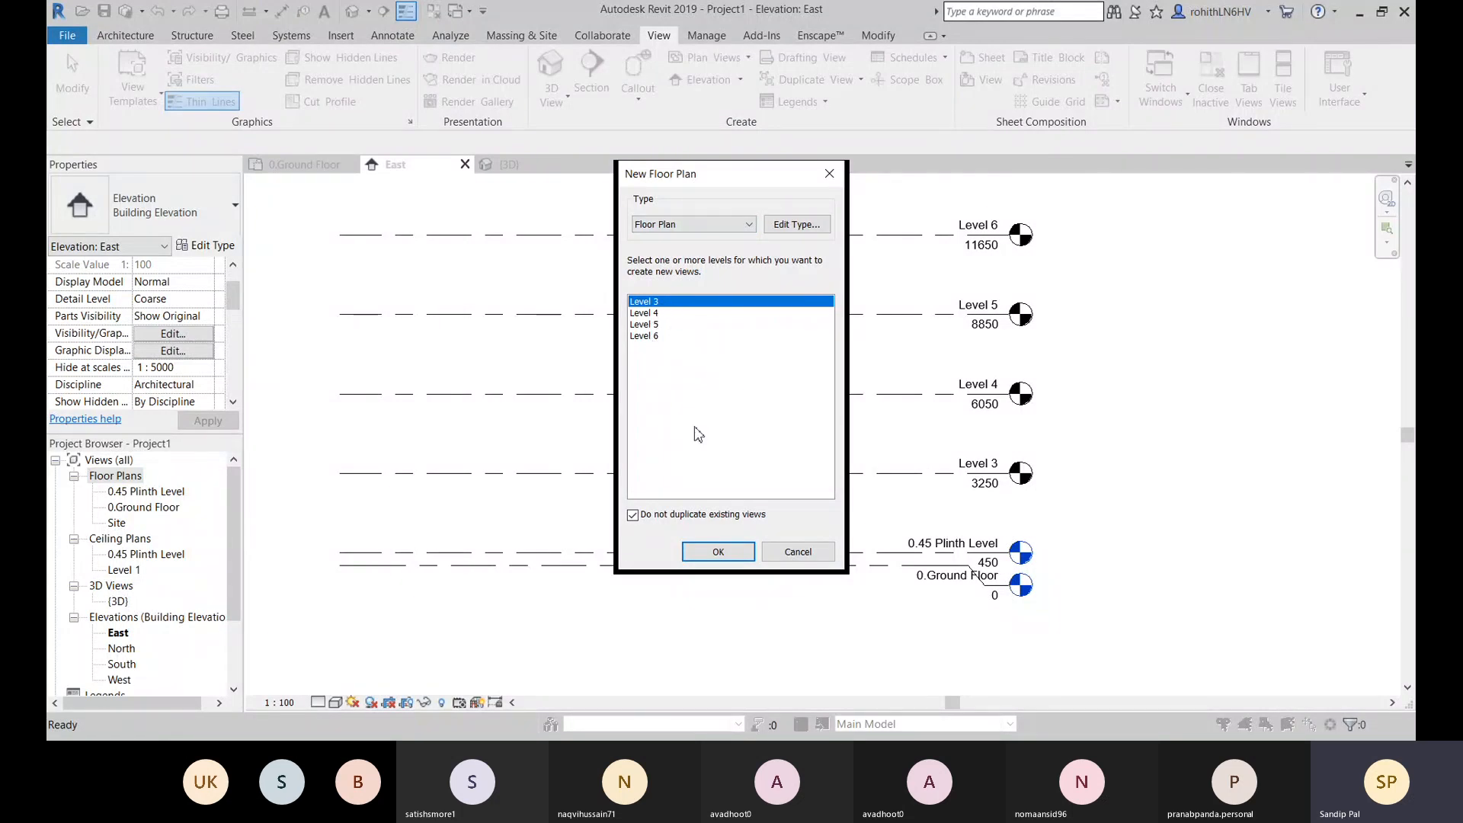
click(798, 552)
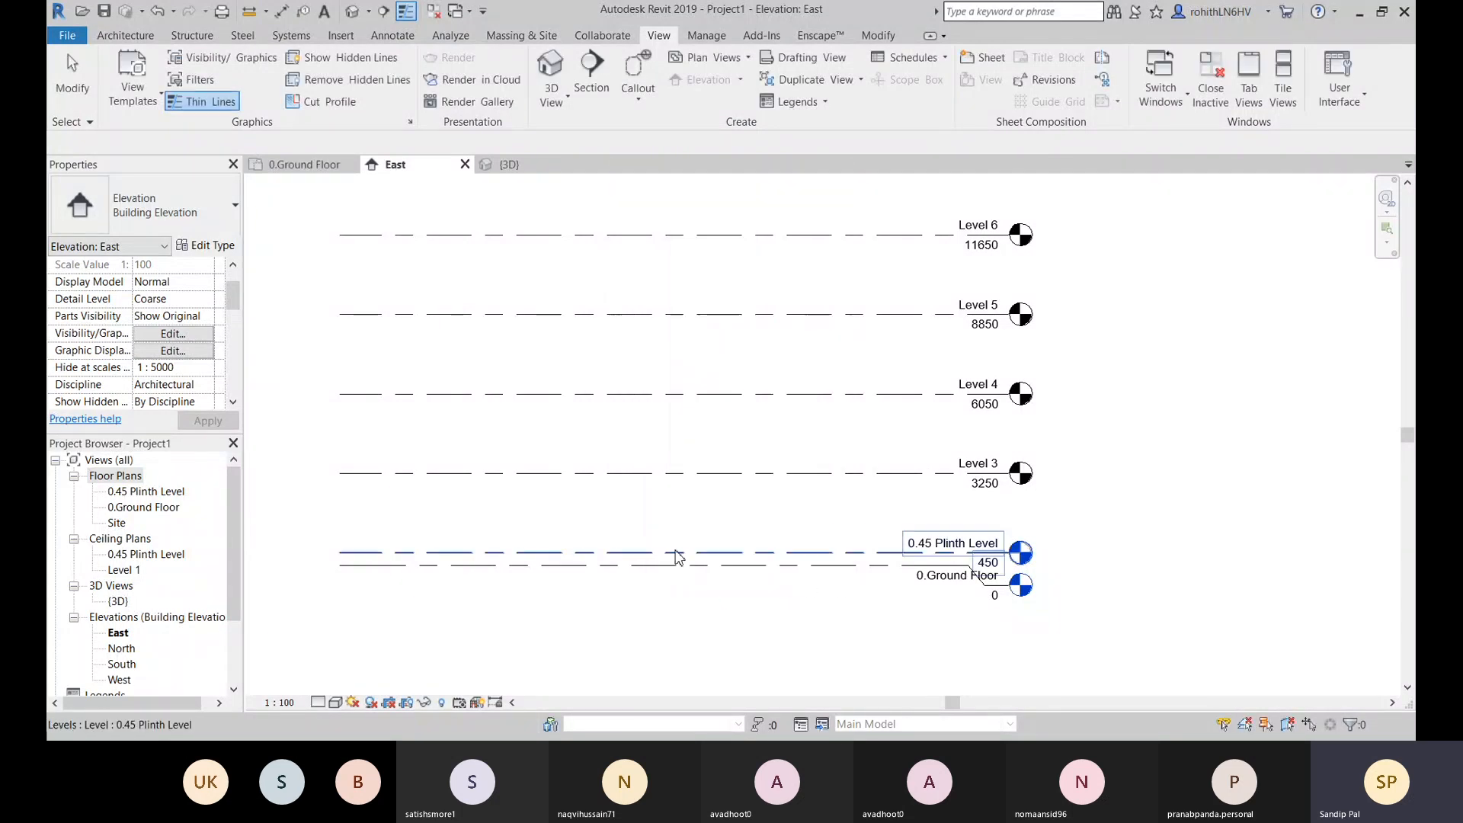
Step: Rename Level 3, the first level above 0.45 Plinth Level, as "1. First Floor"
click(985, 466)
click(976, 462)
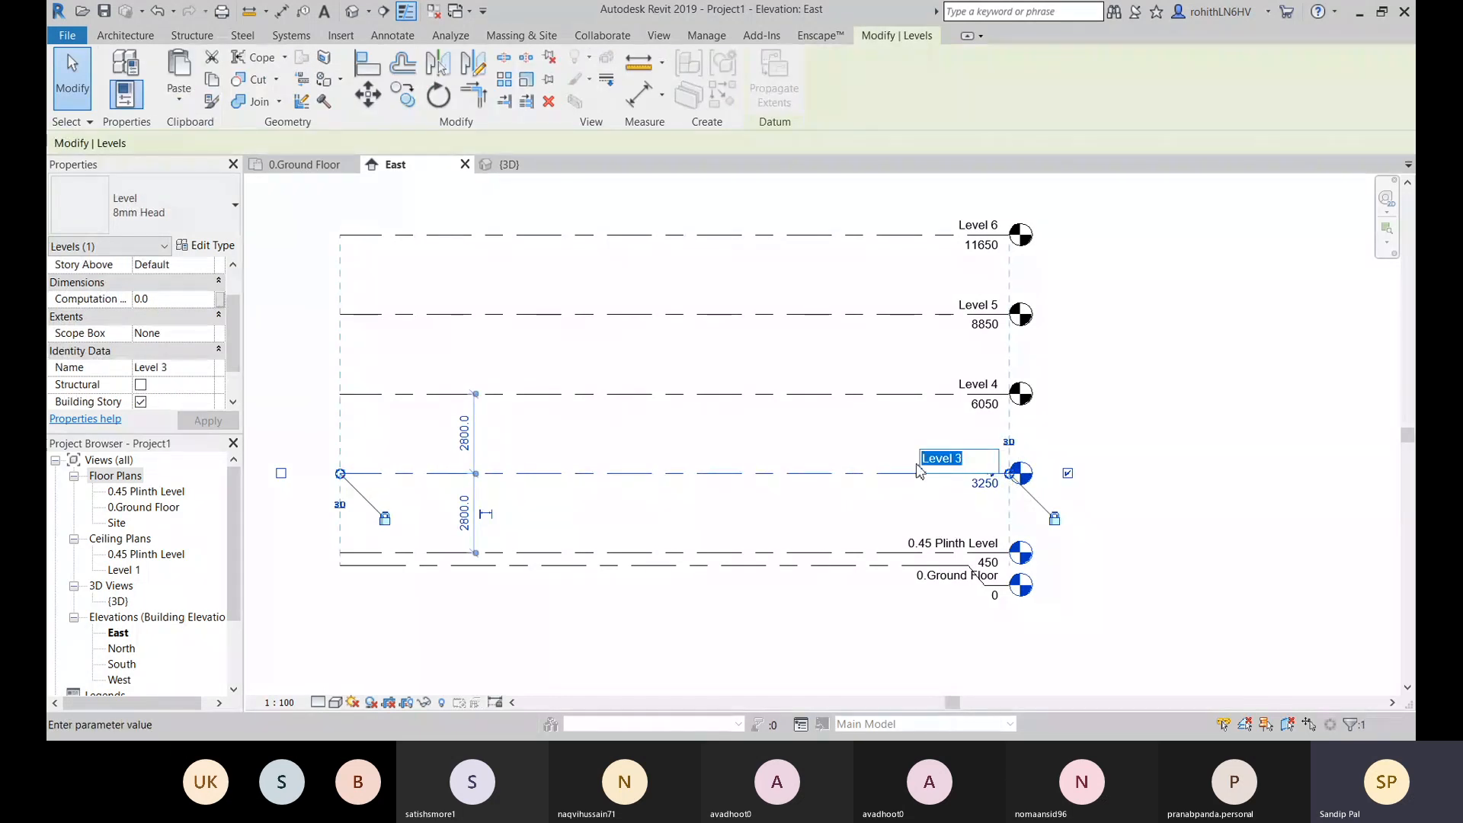
text(1.)
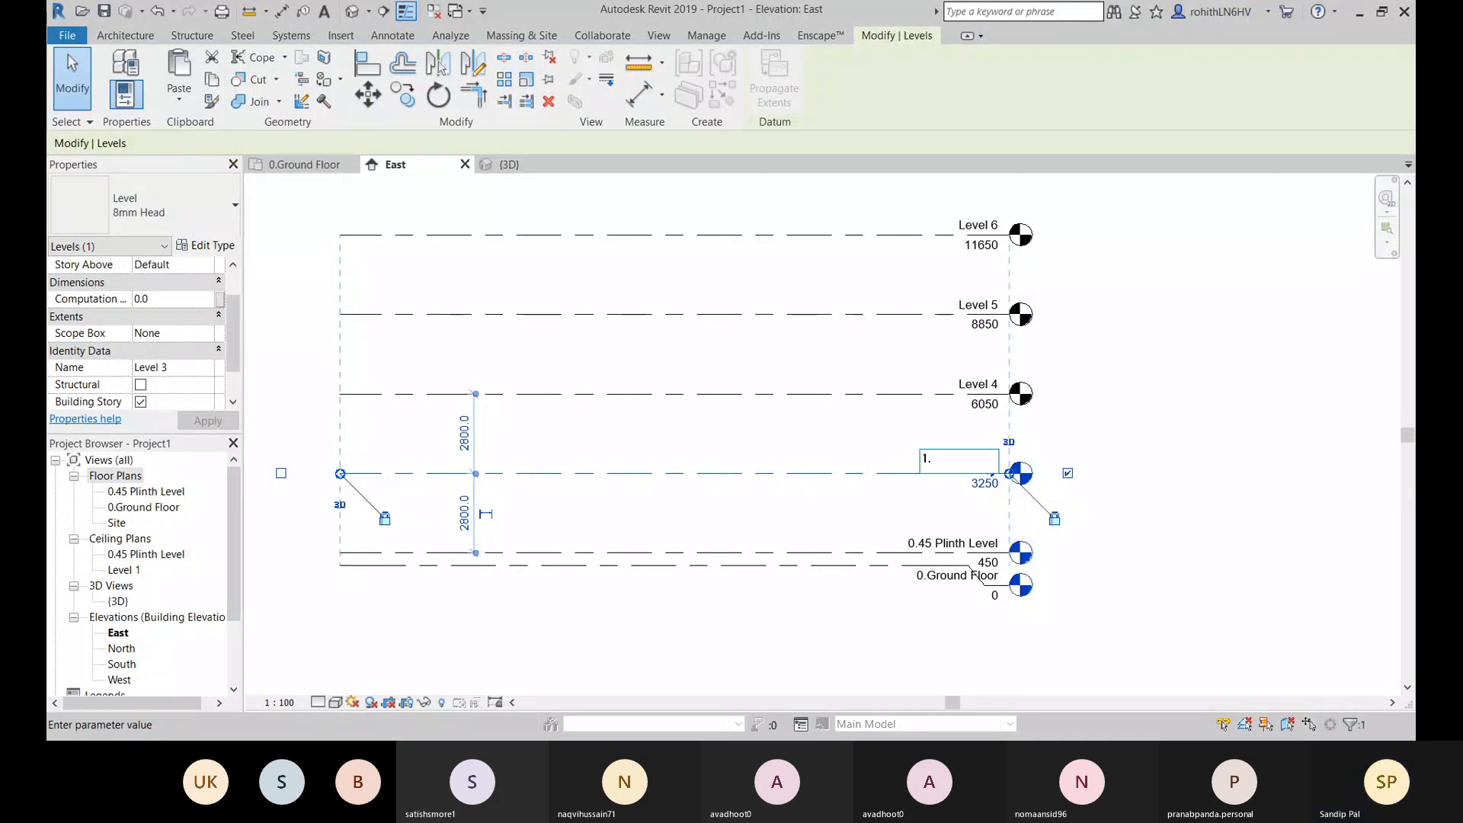
text( !)
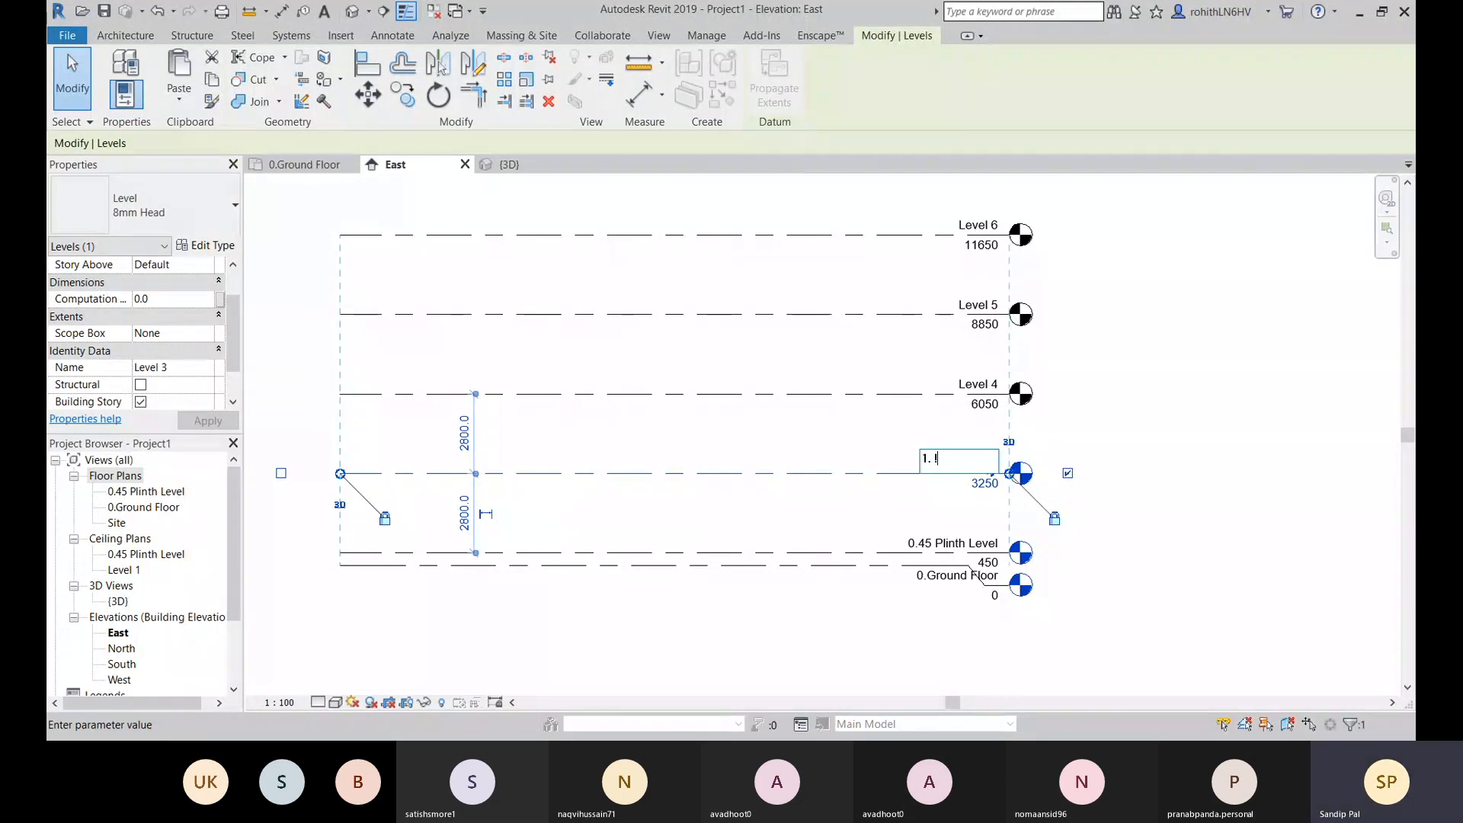
text(st Floor)
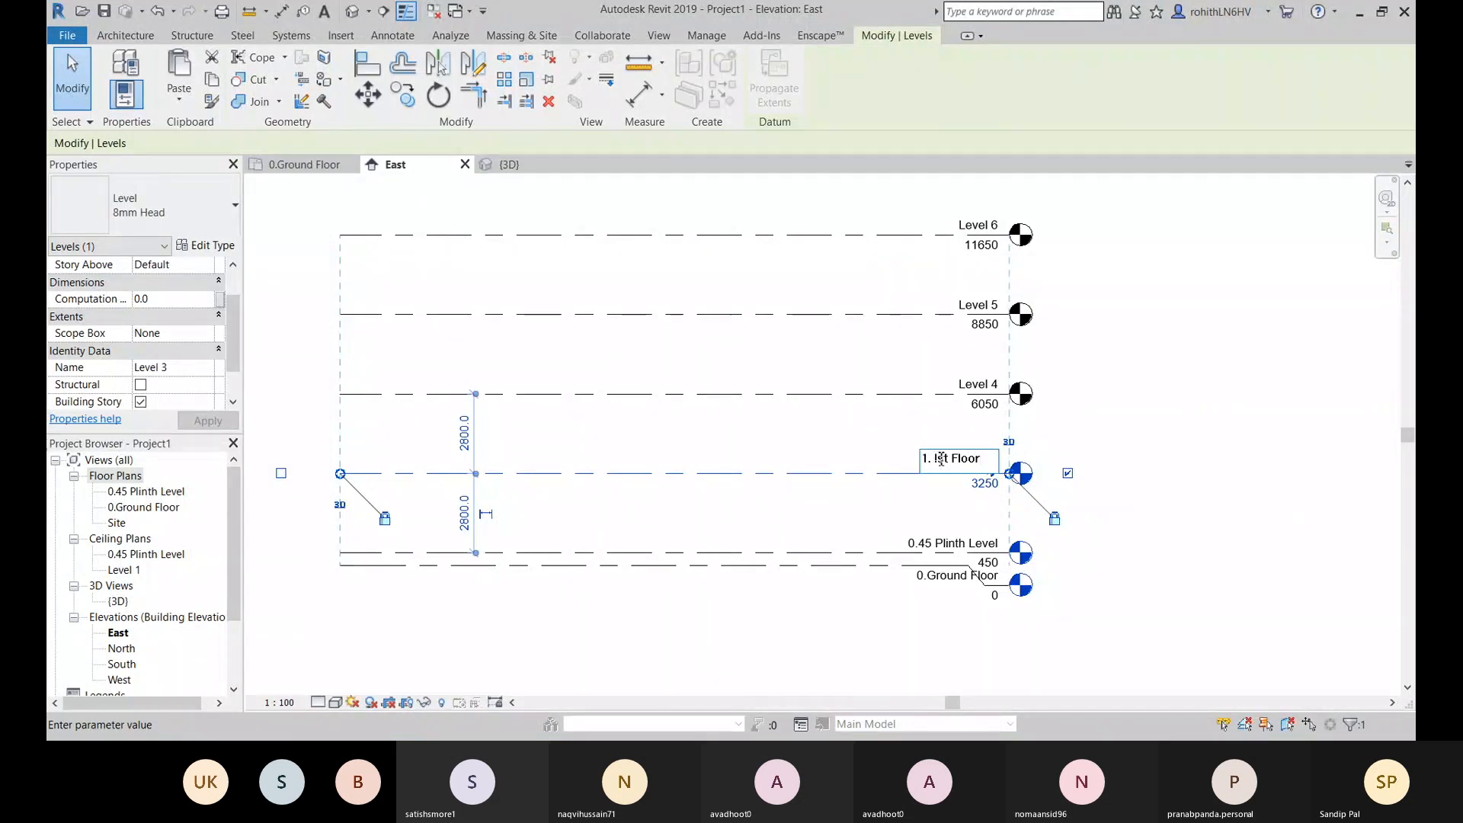
click(942, 458)
key(BackSpace)
text(Firs)
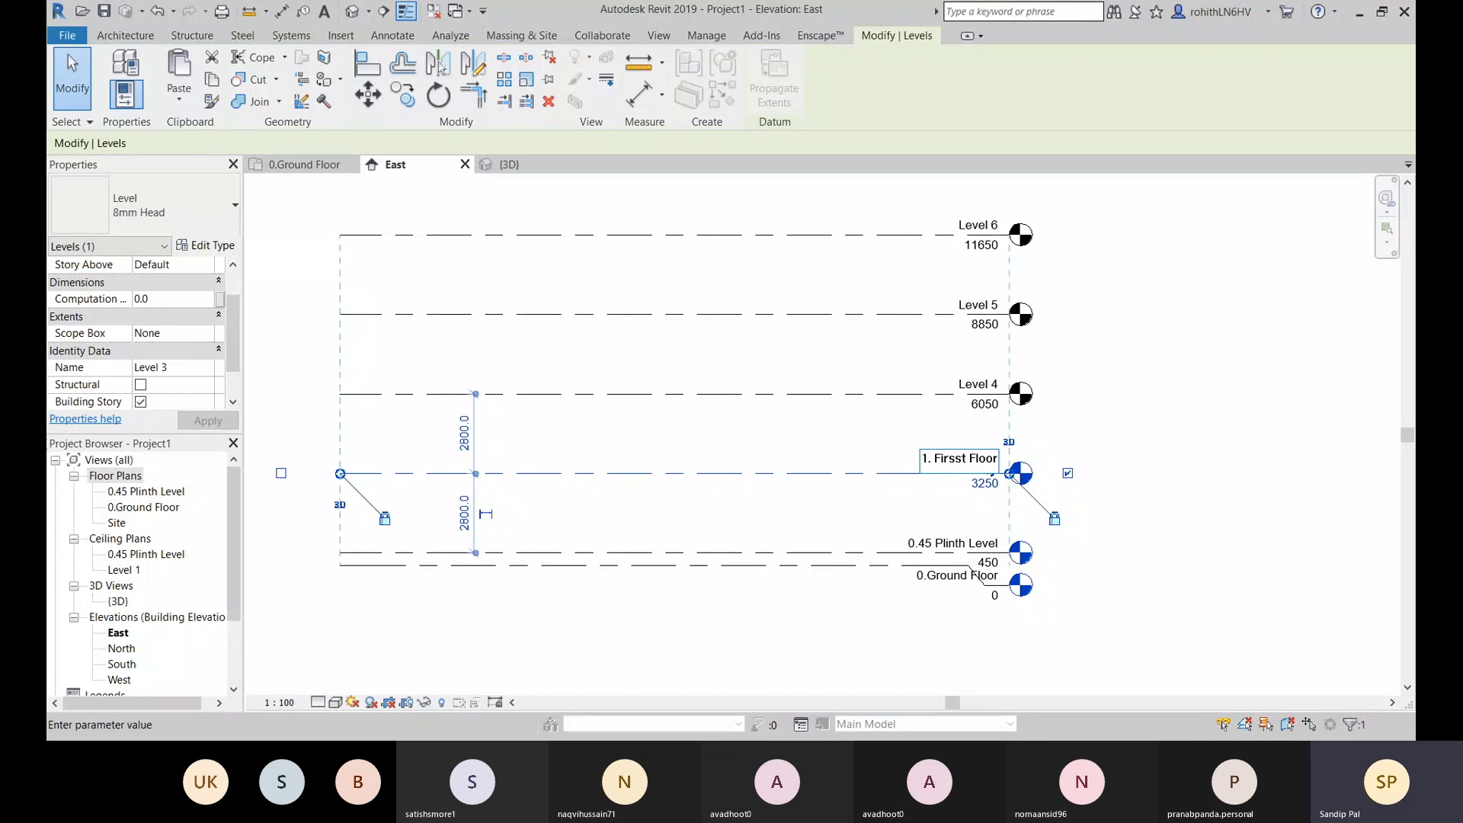
key(BackSpace)
key(Return)
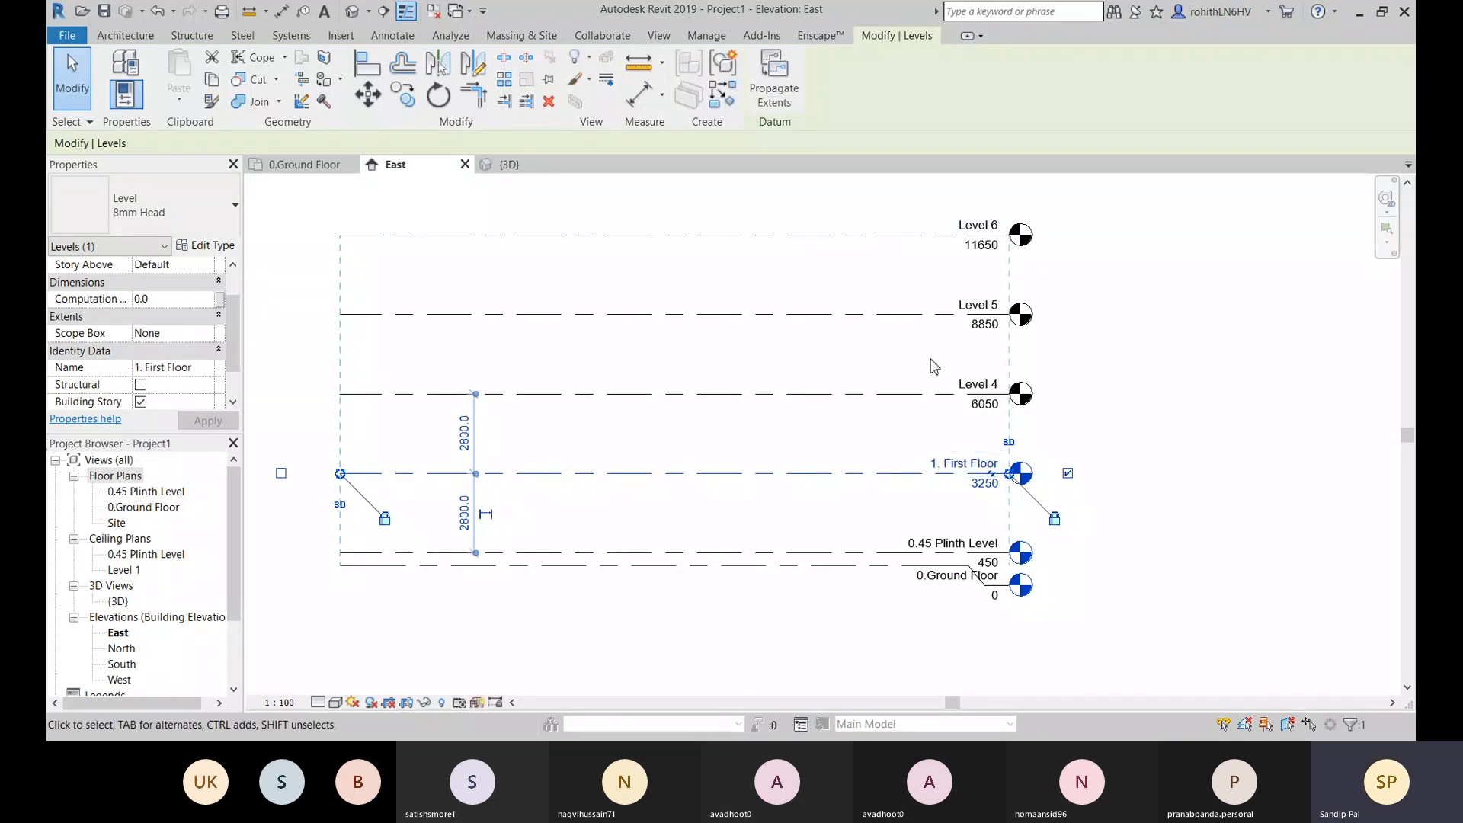
Step: Rename Level 4, directly above the first floor, as "2. Second Floor"
click(978, 384)
click(977, 385)
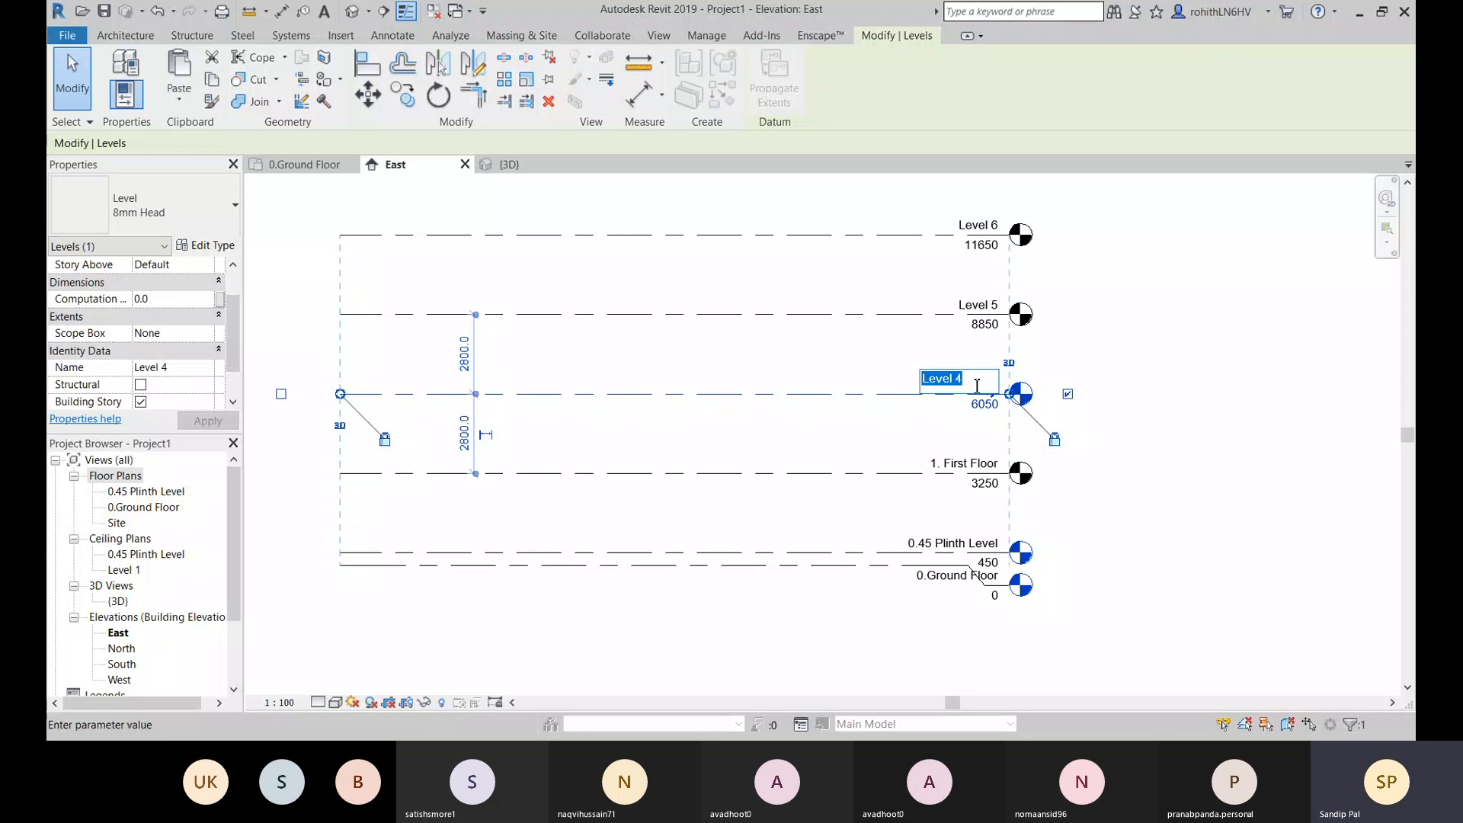
text(2.)
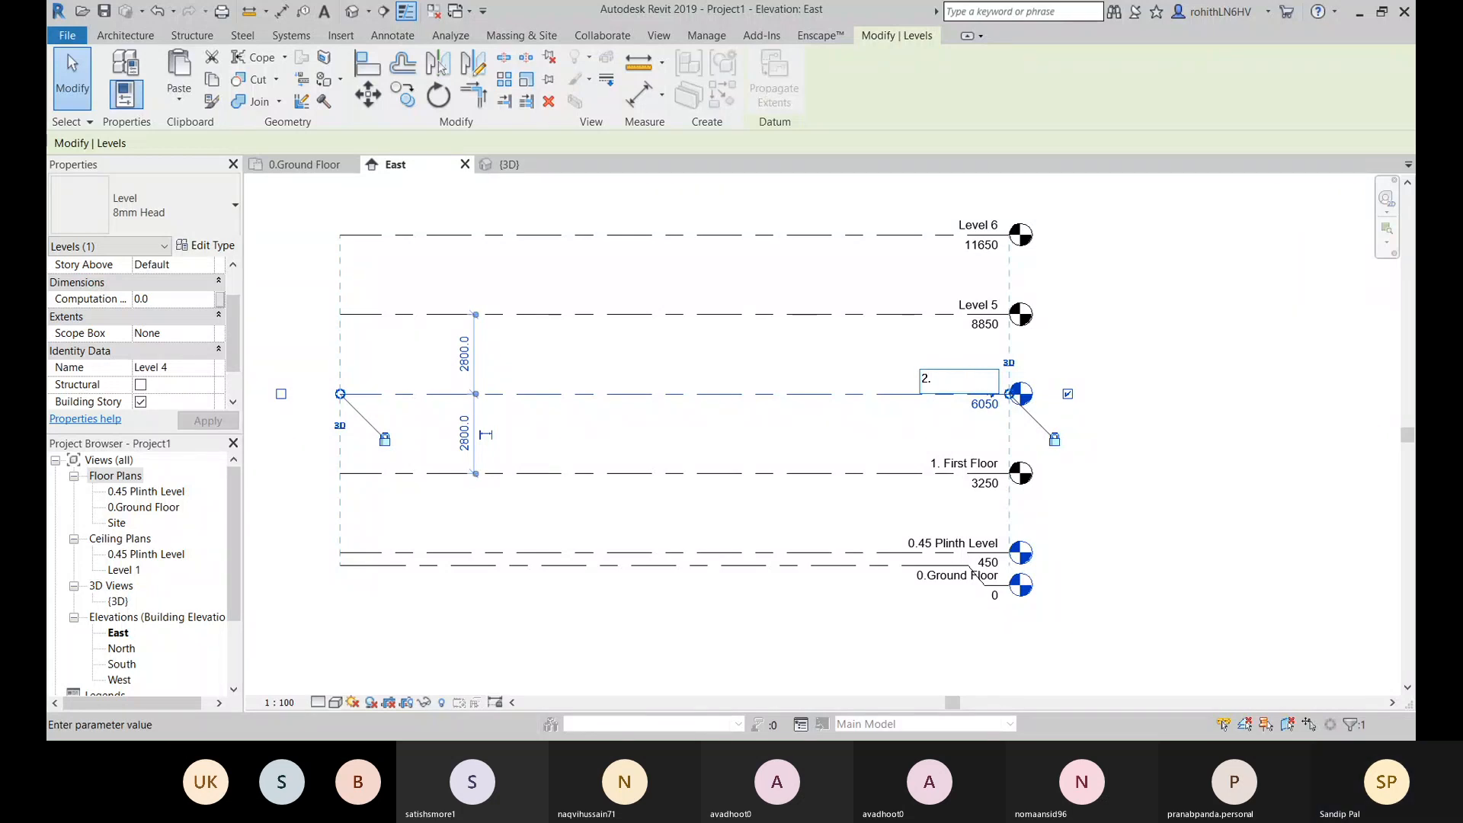
text( Secon)
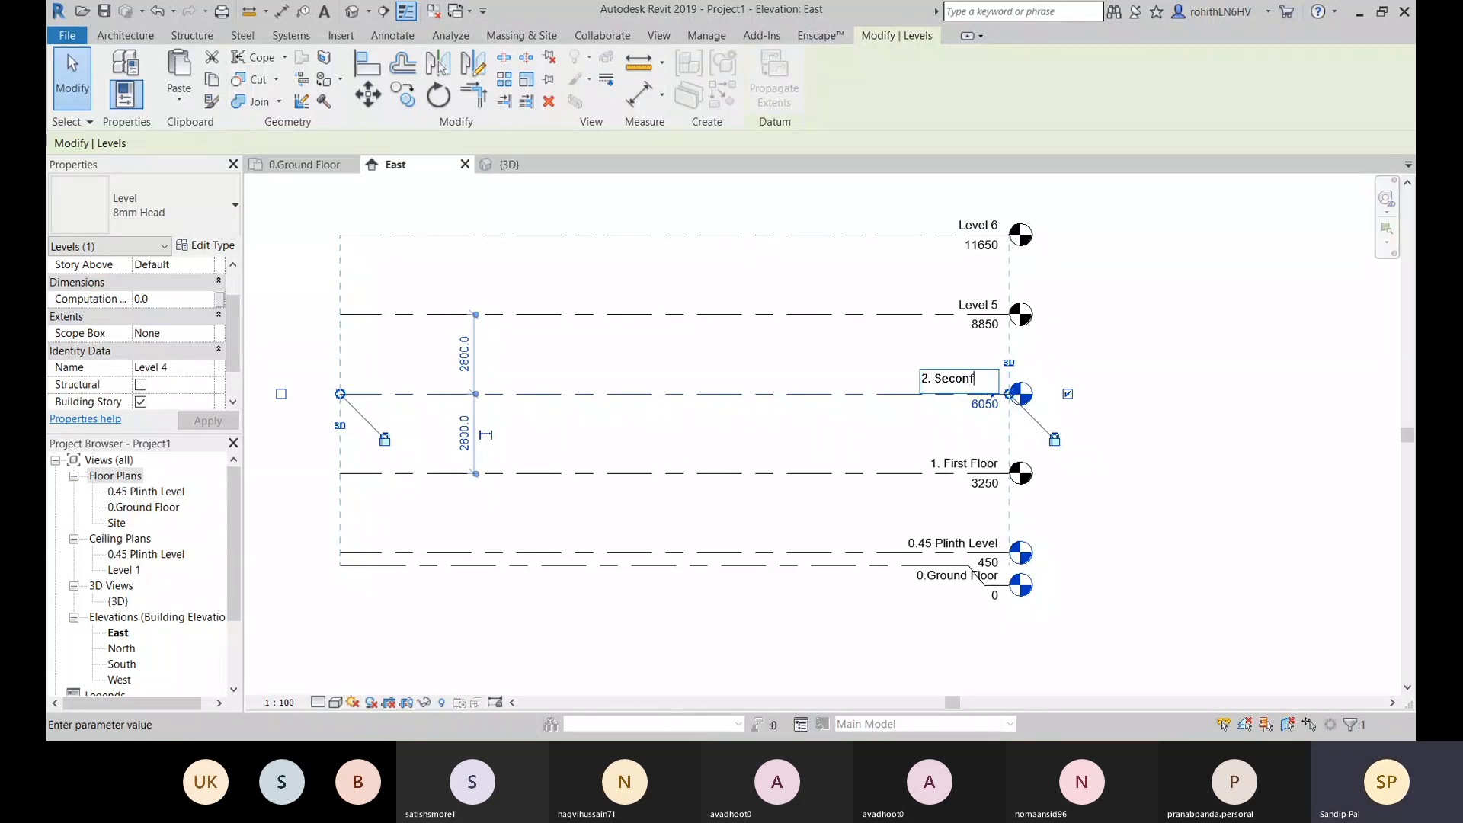
text(d Fl)
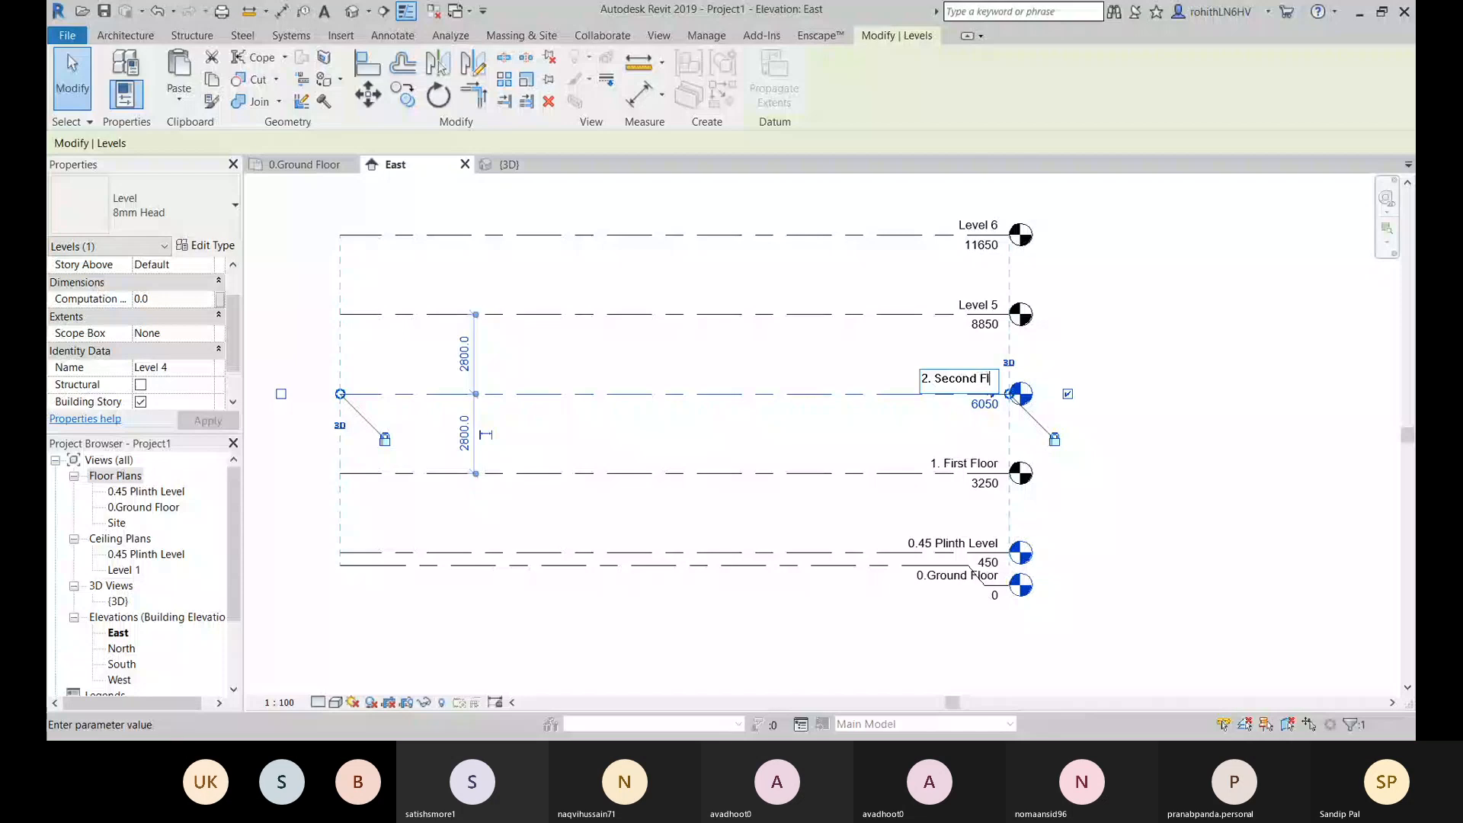
text(oor)
key(Return)
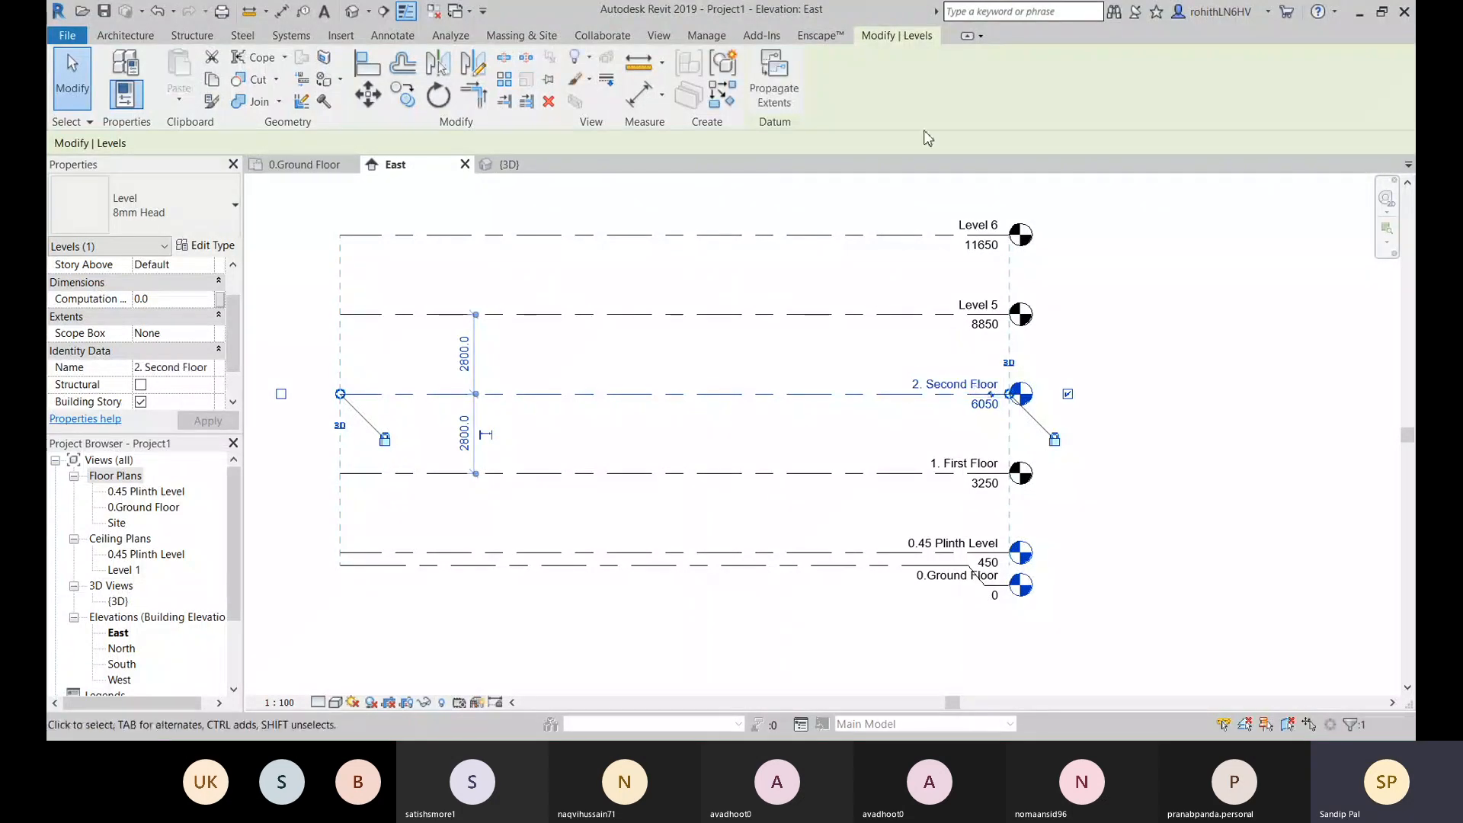
Step: Rename Level 5, directly above the second floor, as "3. Third Floor"
click(977, 304)
click(975, 305)
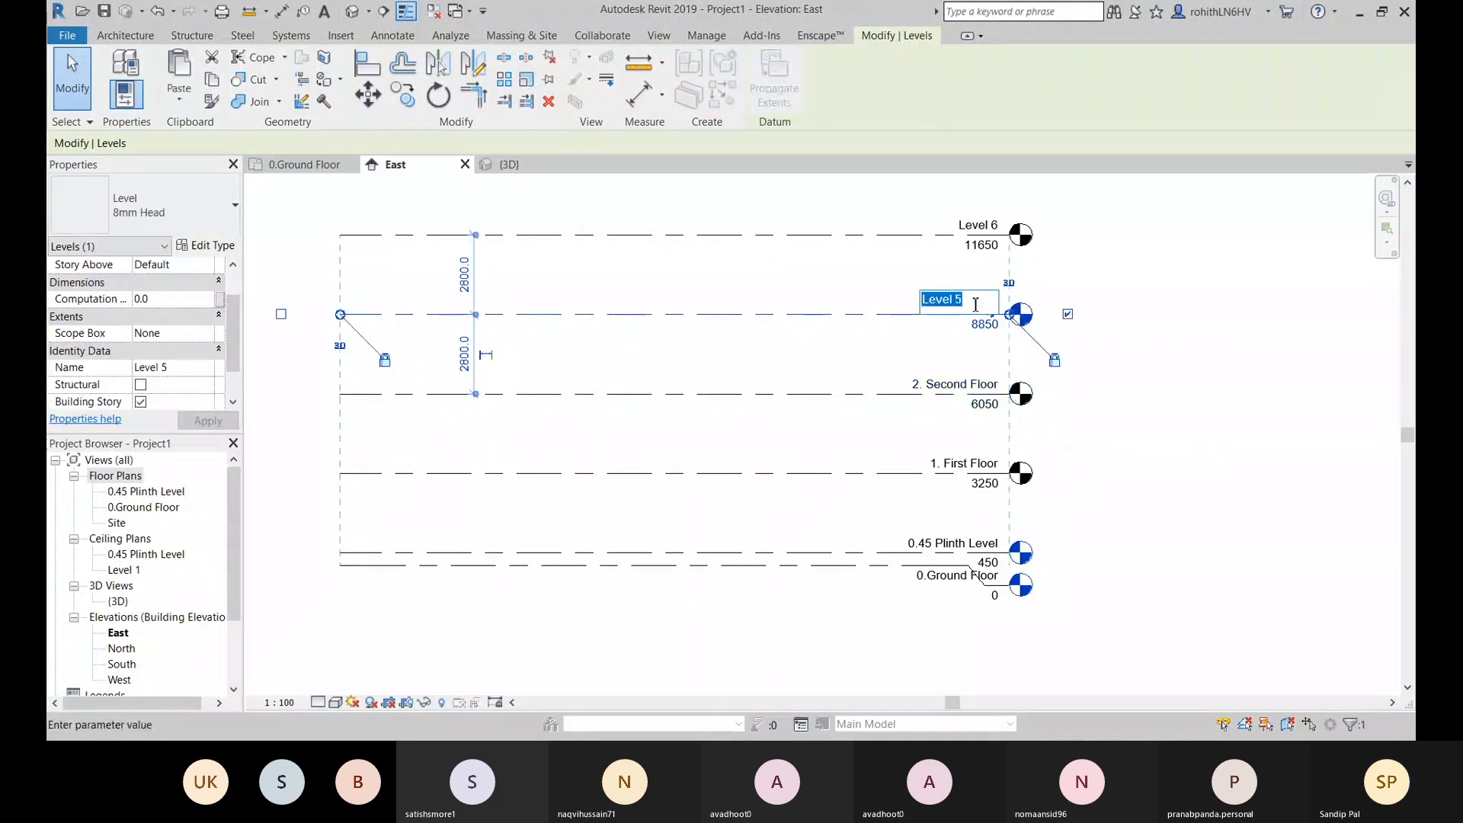
text(3. Third Floo)
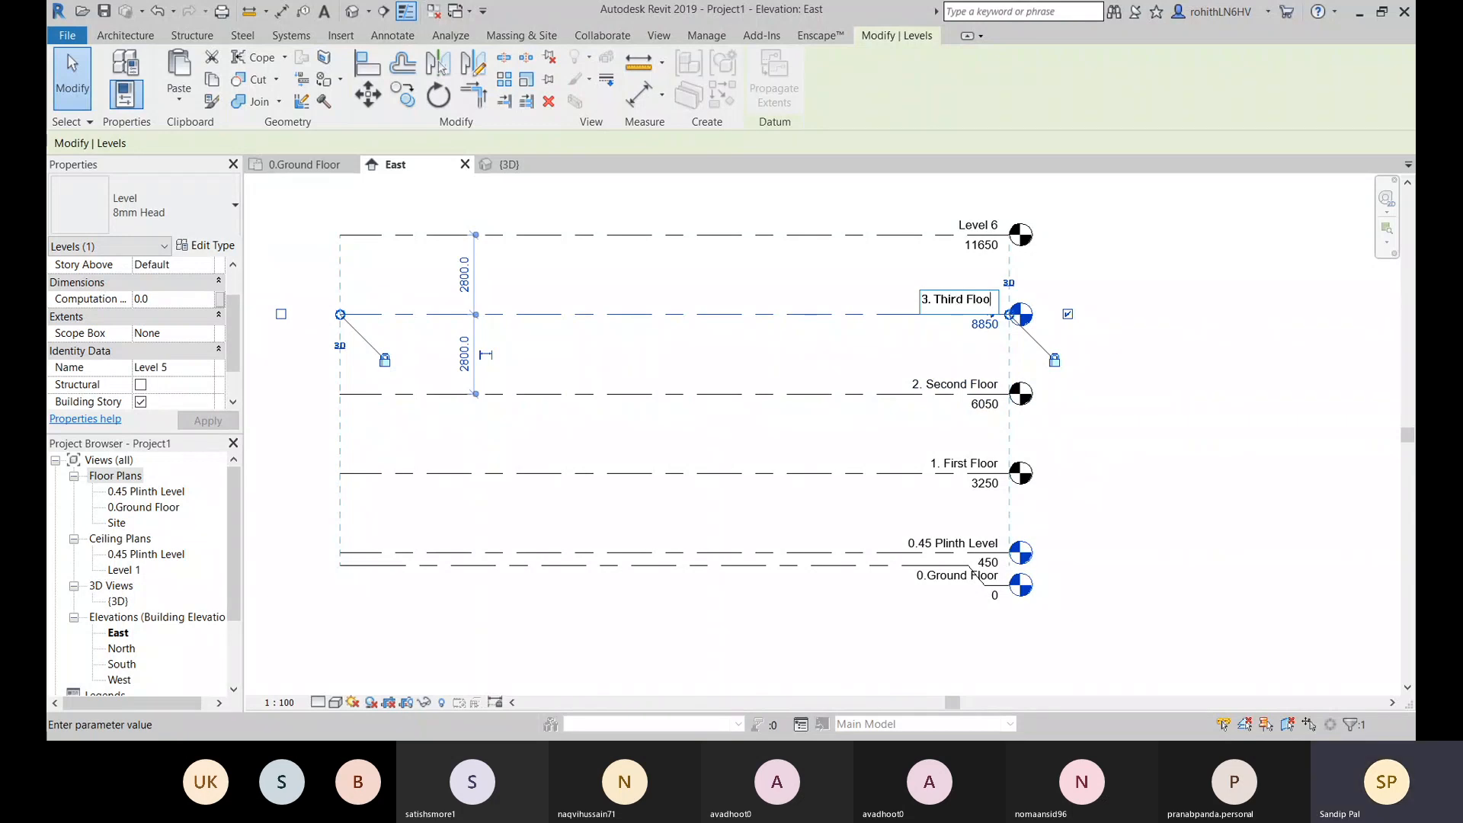
text(r)
key(Return)
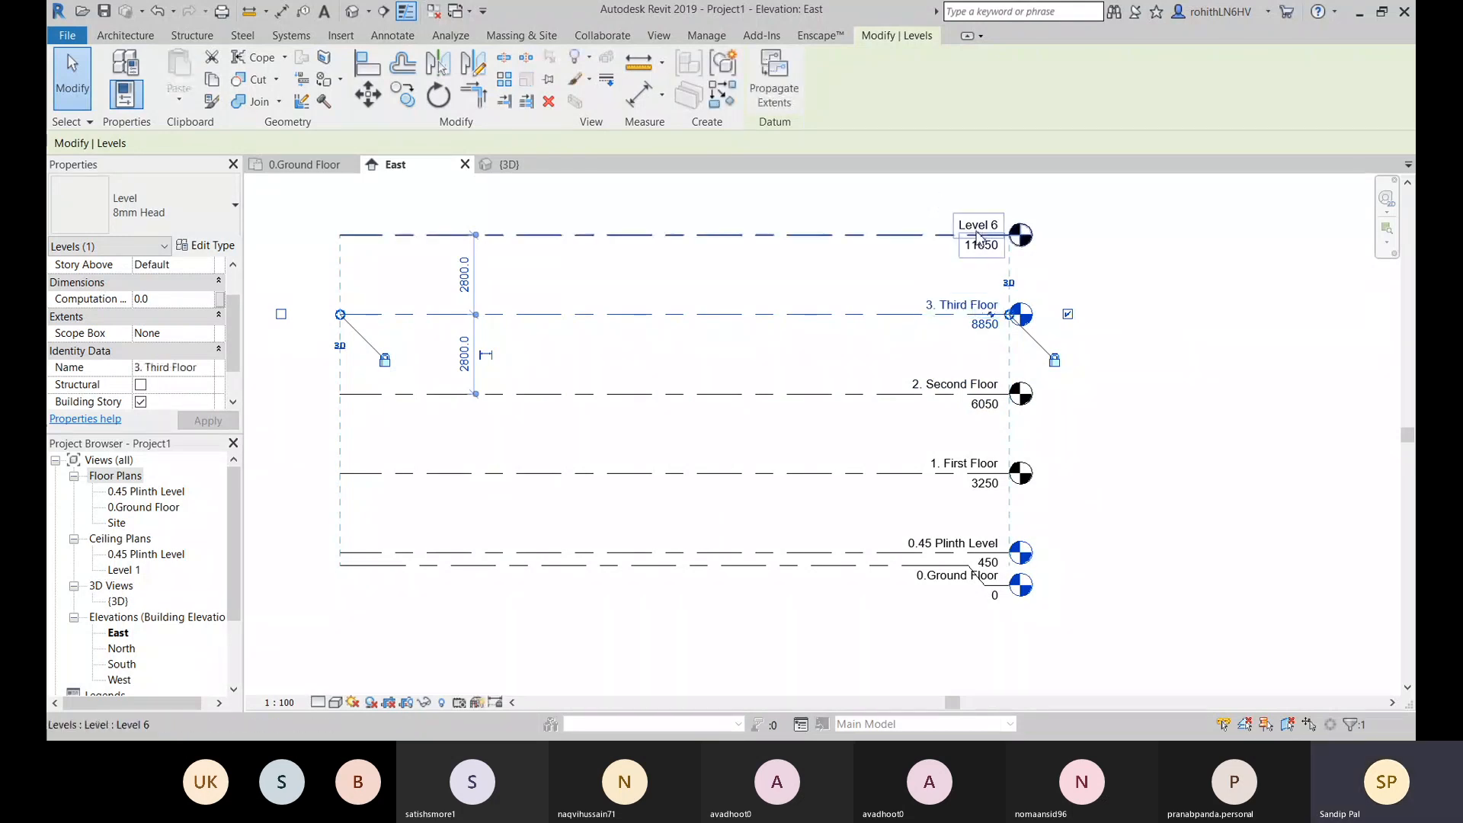
Step: Rename Level 6, the topmost level, as "4. Fourth Floor"
double_click(978, 228)
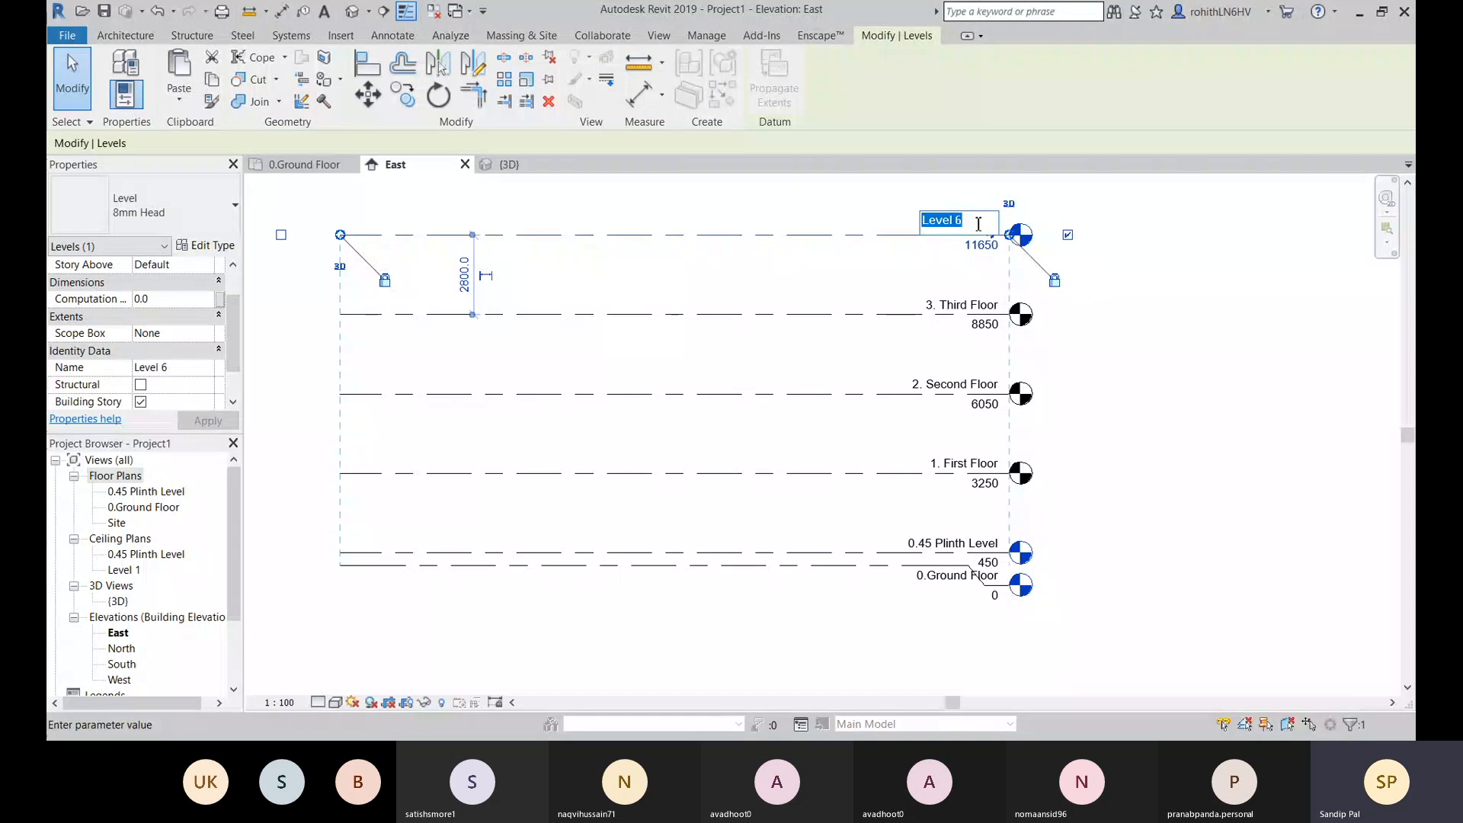
text(4. Fourth)
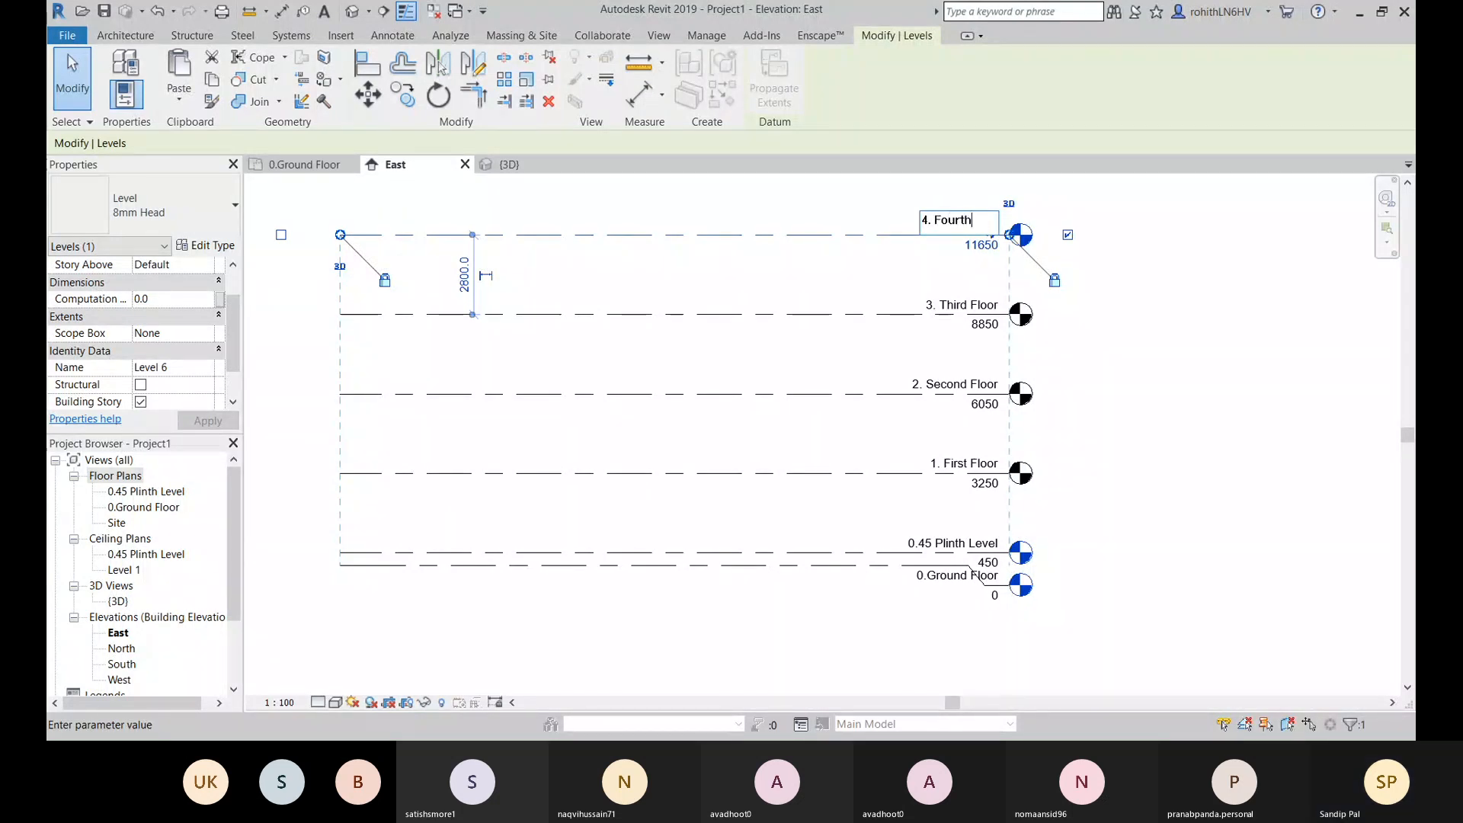
text( Floor)
key(Return)
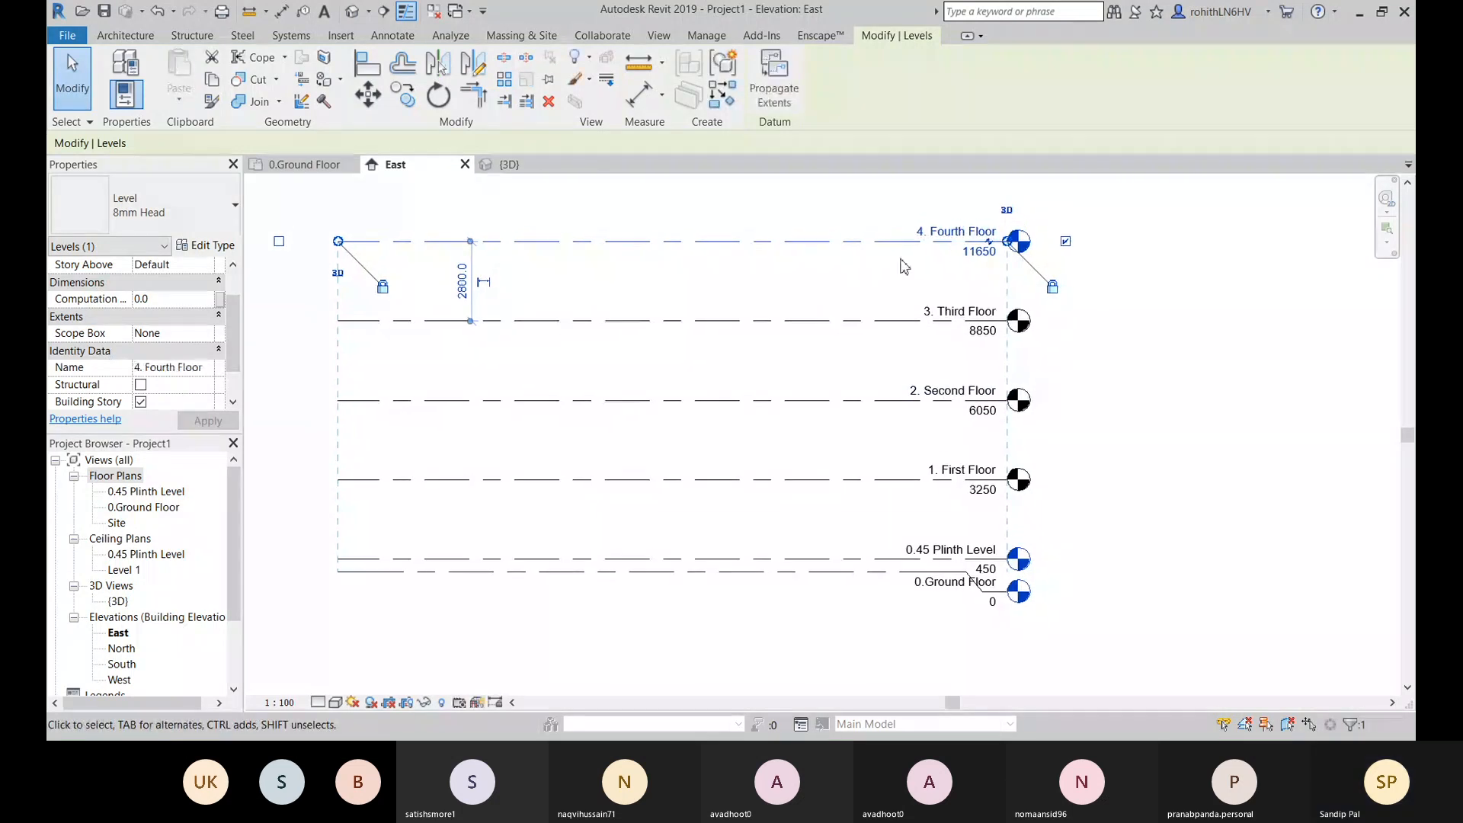
Step: Create floor plan views for all four levels from 1. First Floor to 4. Fourth Floor, without duplicating existing views
click(659, 36)
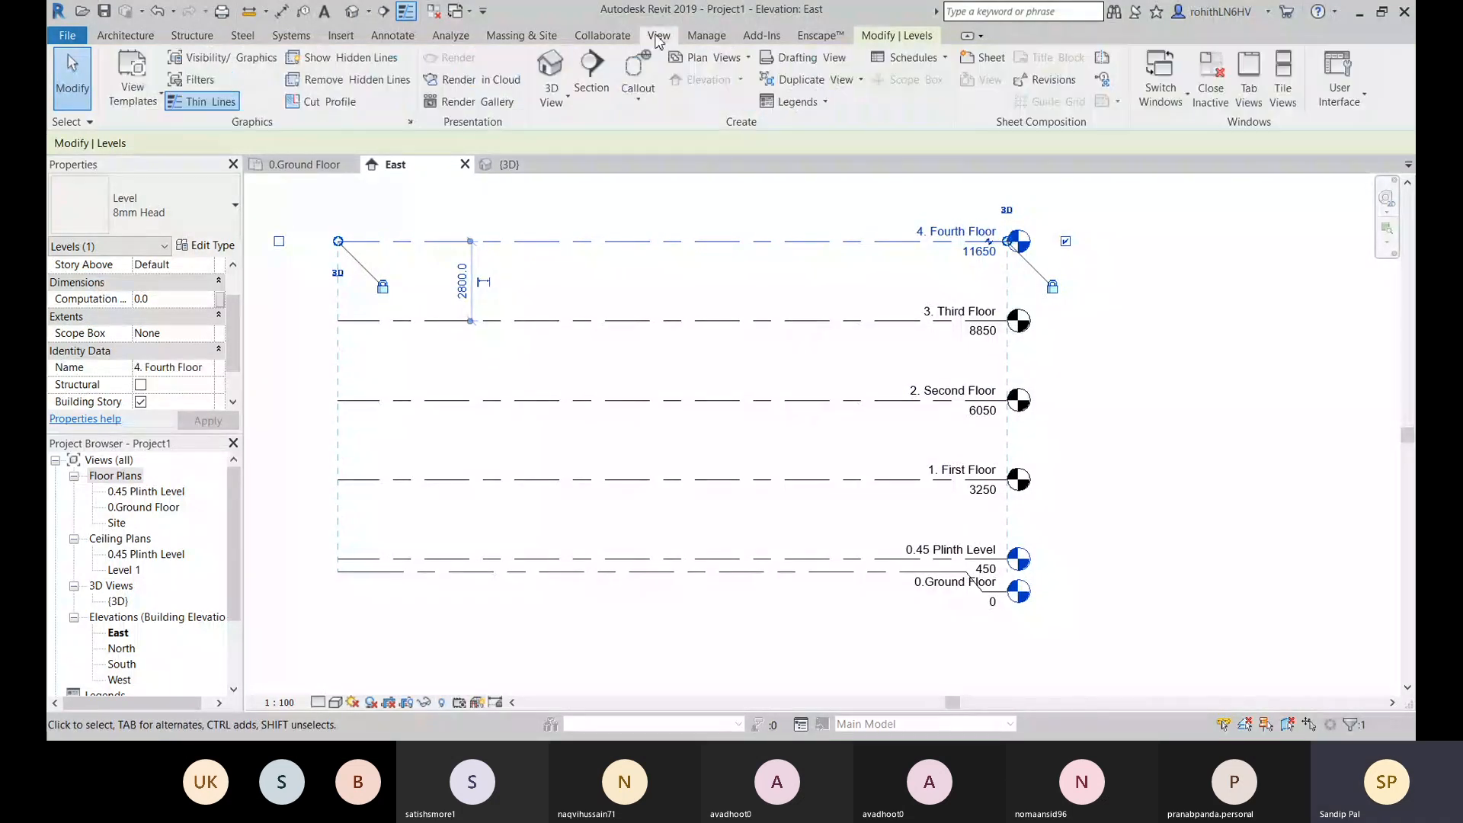
click(707, 58)
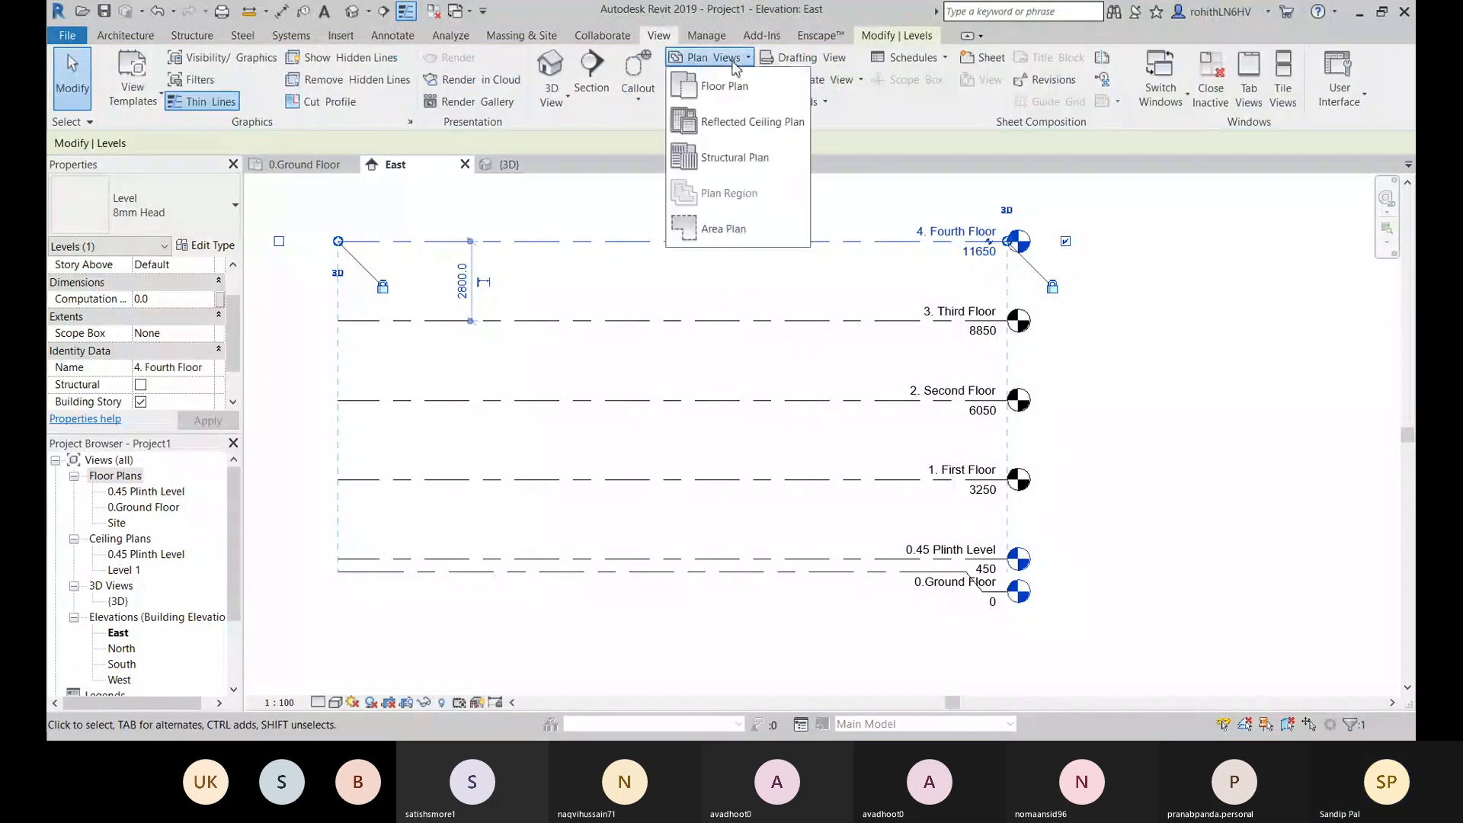
click(733, 99)
drag(707, 337, 655, 303)
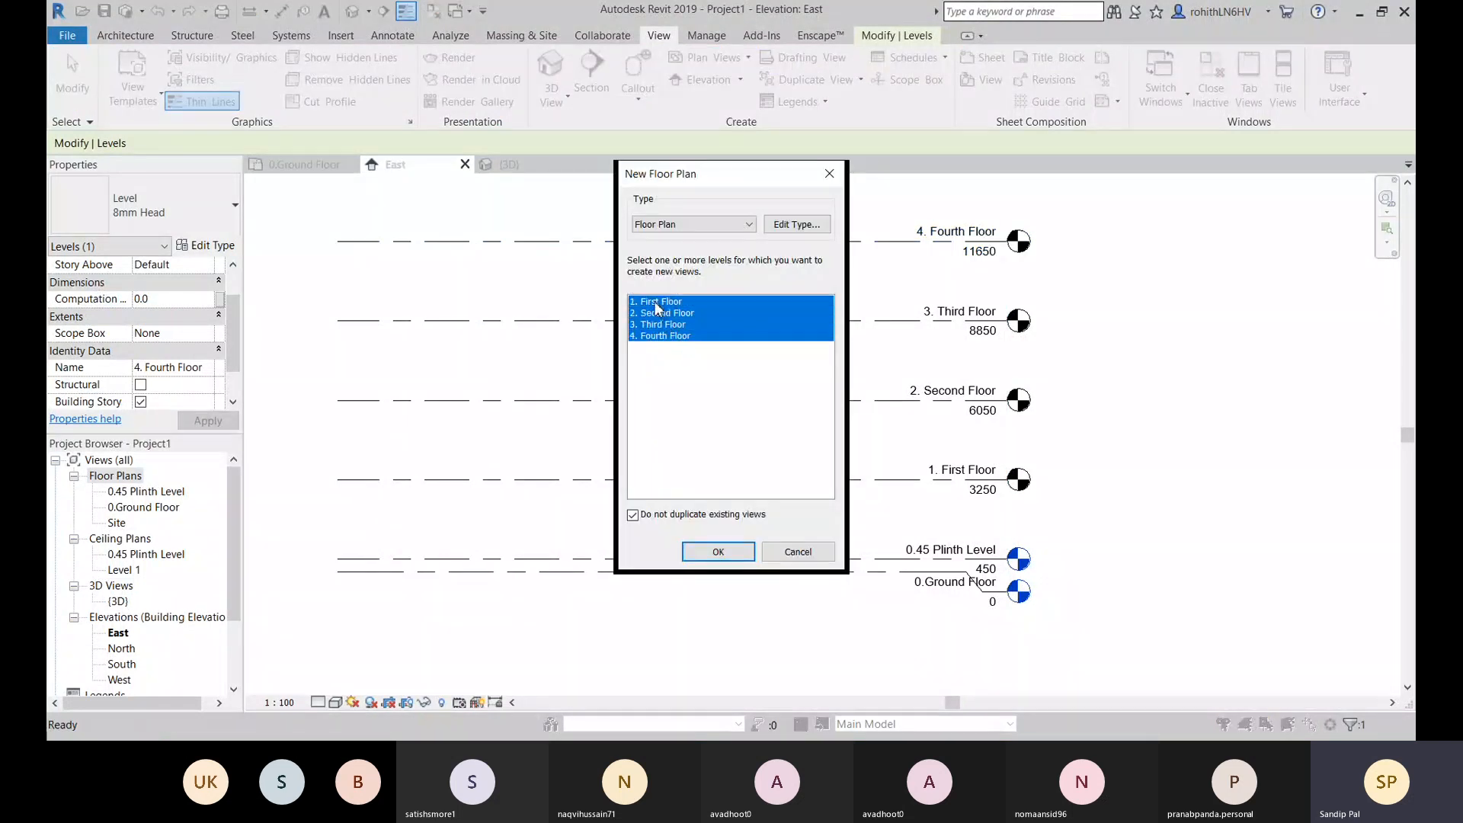
click(665, 303)
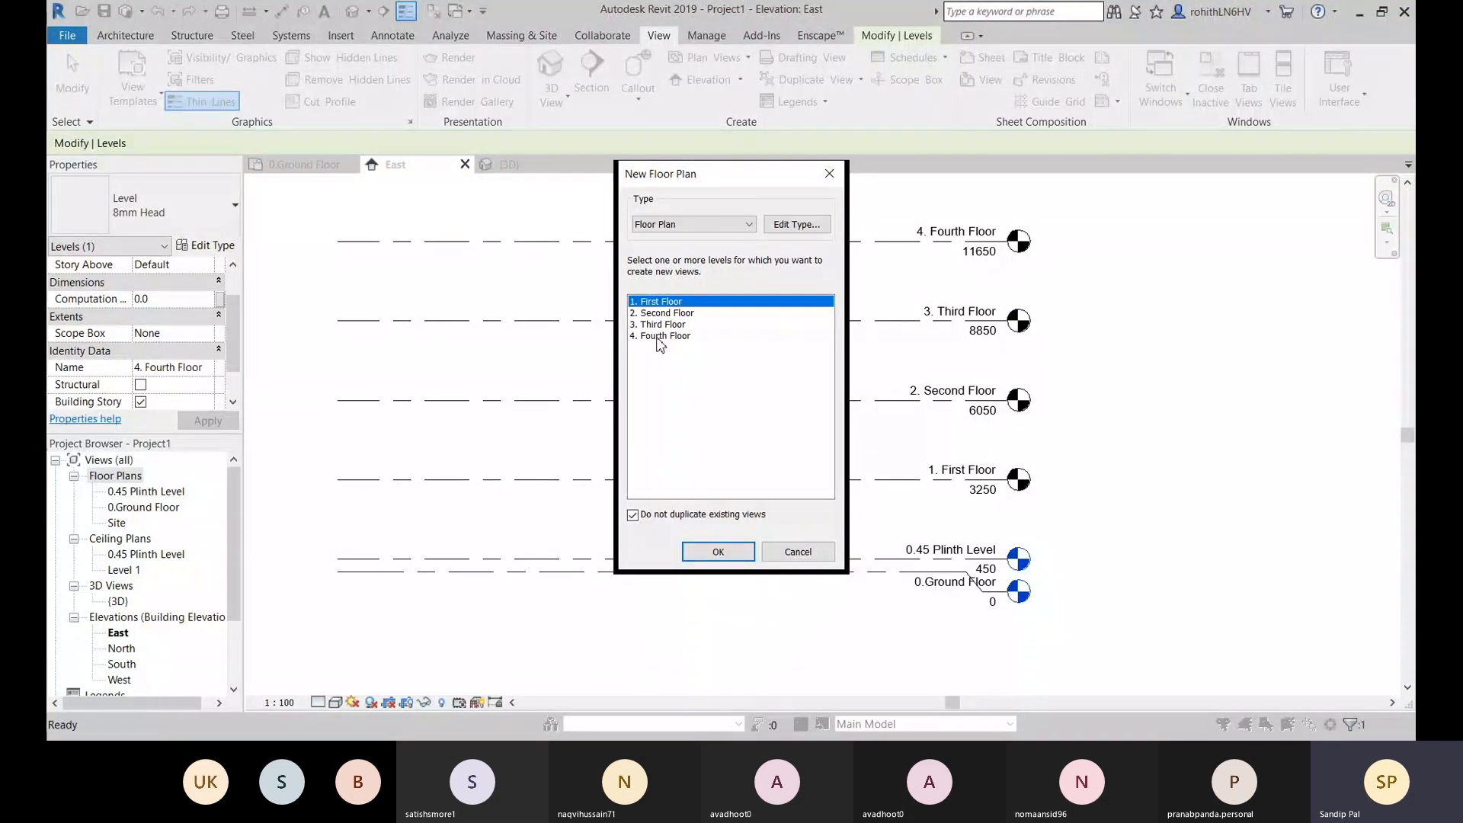
shift+click(658, 337)
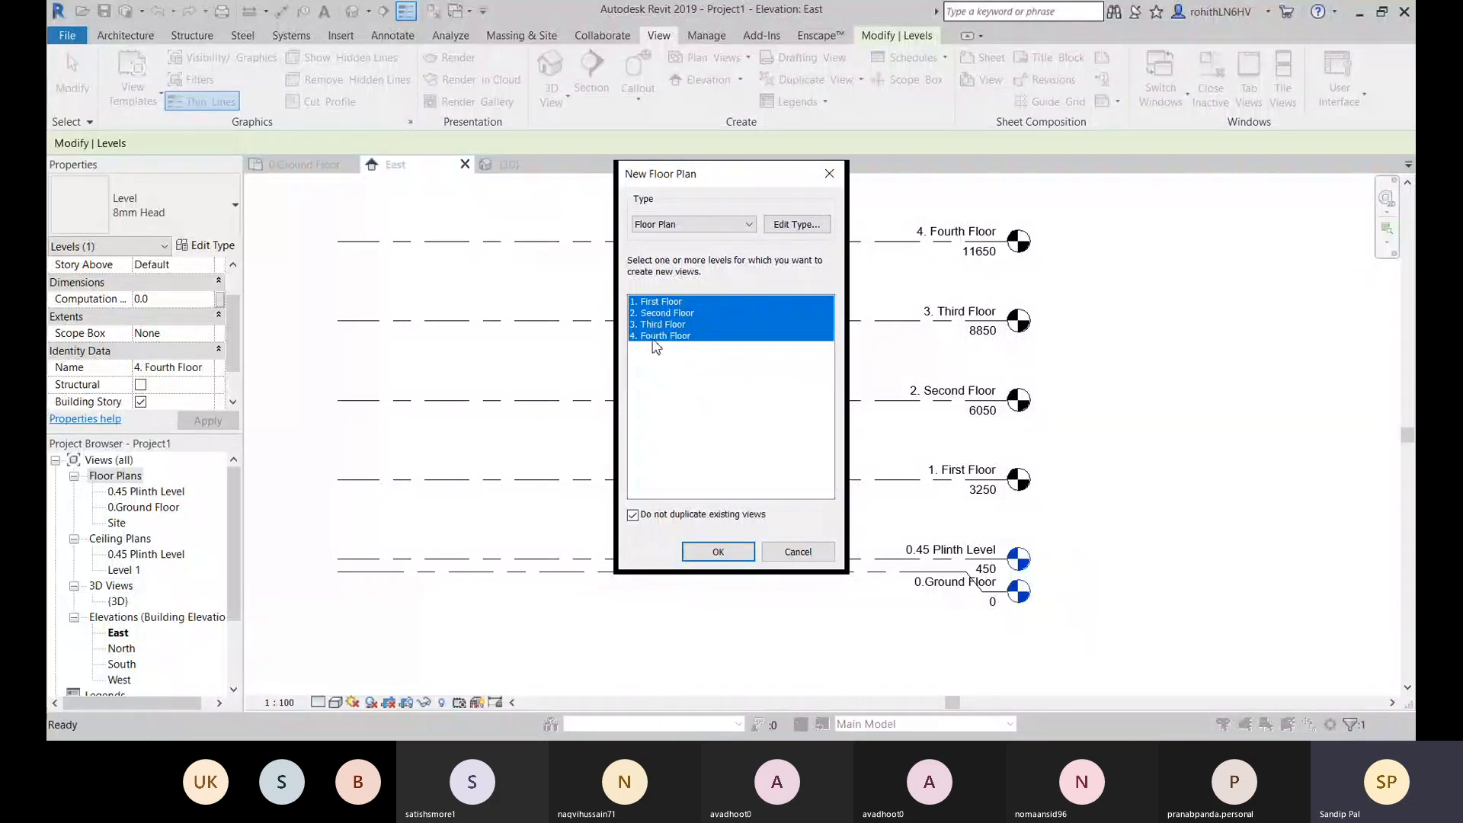
click(661, 303)
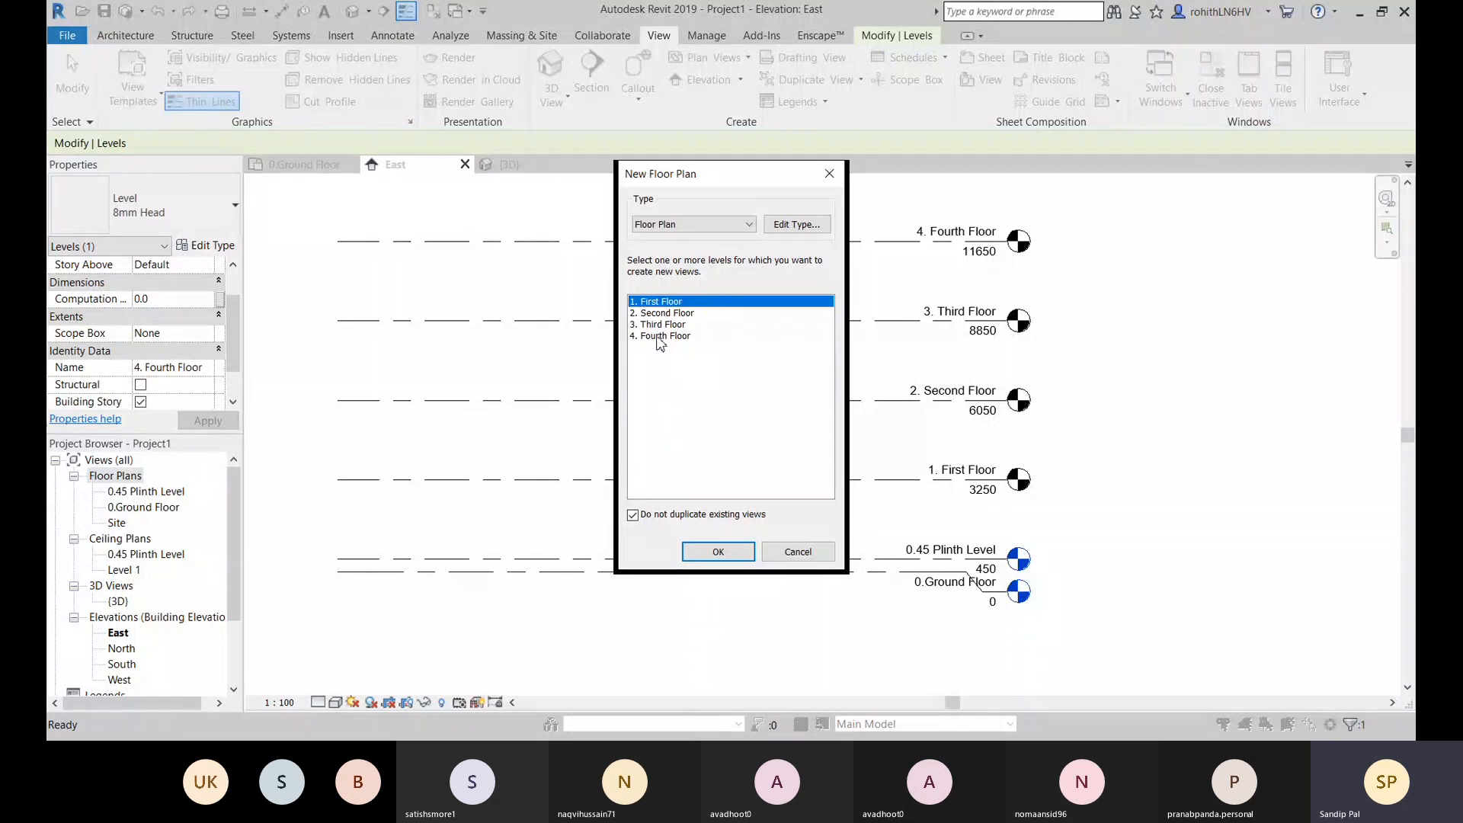
shift+click(658, 337)
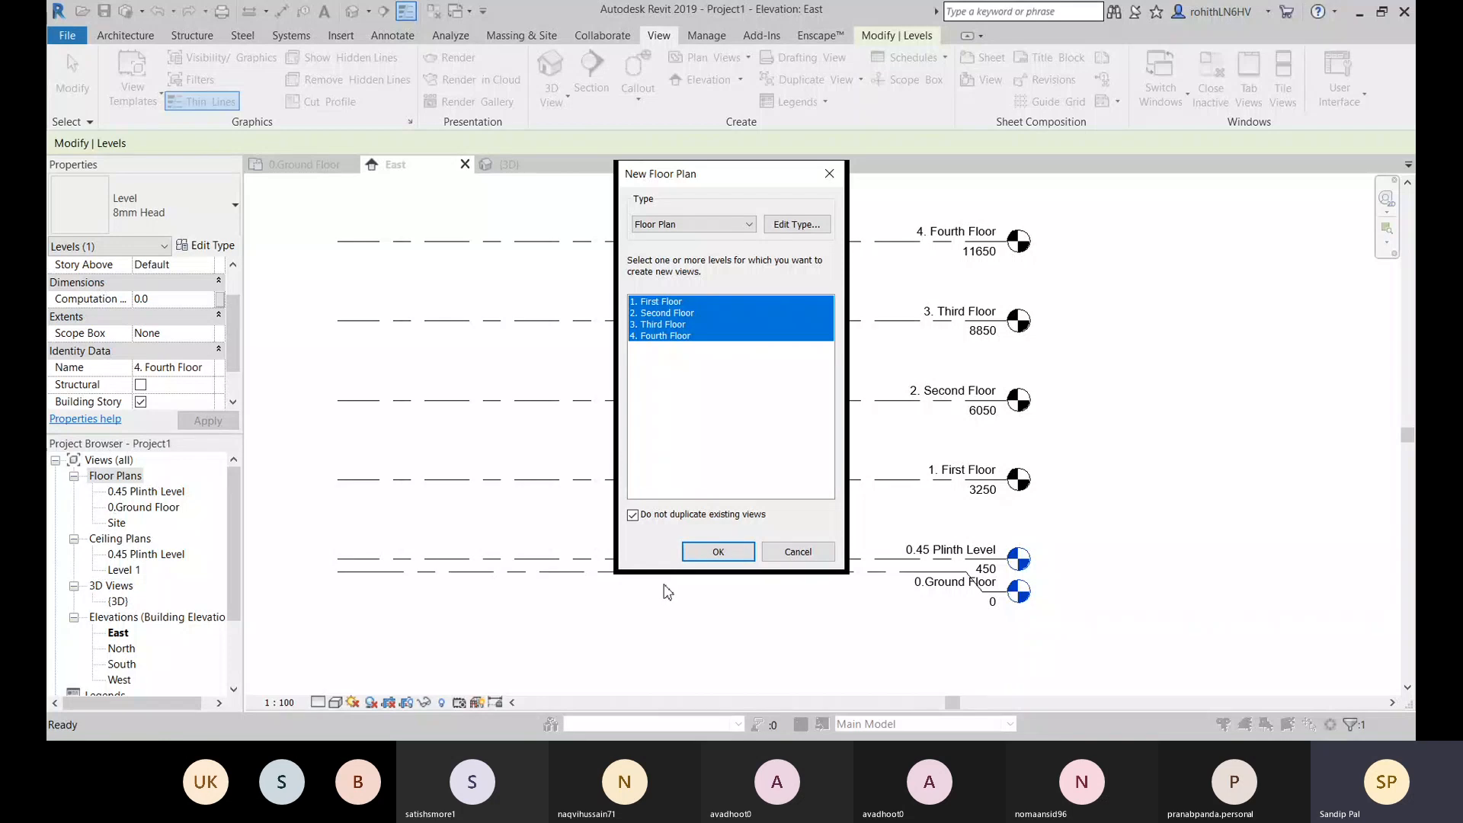
click(718, 551)
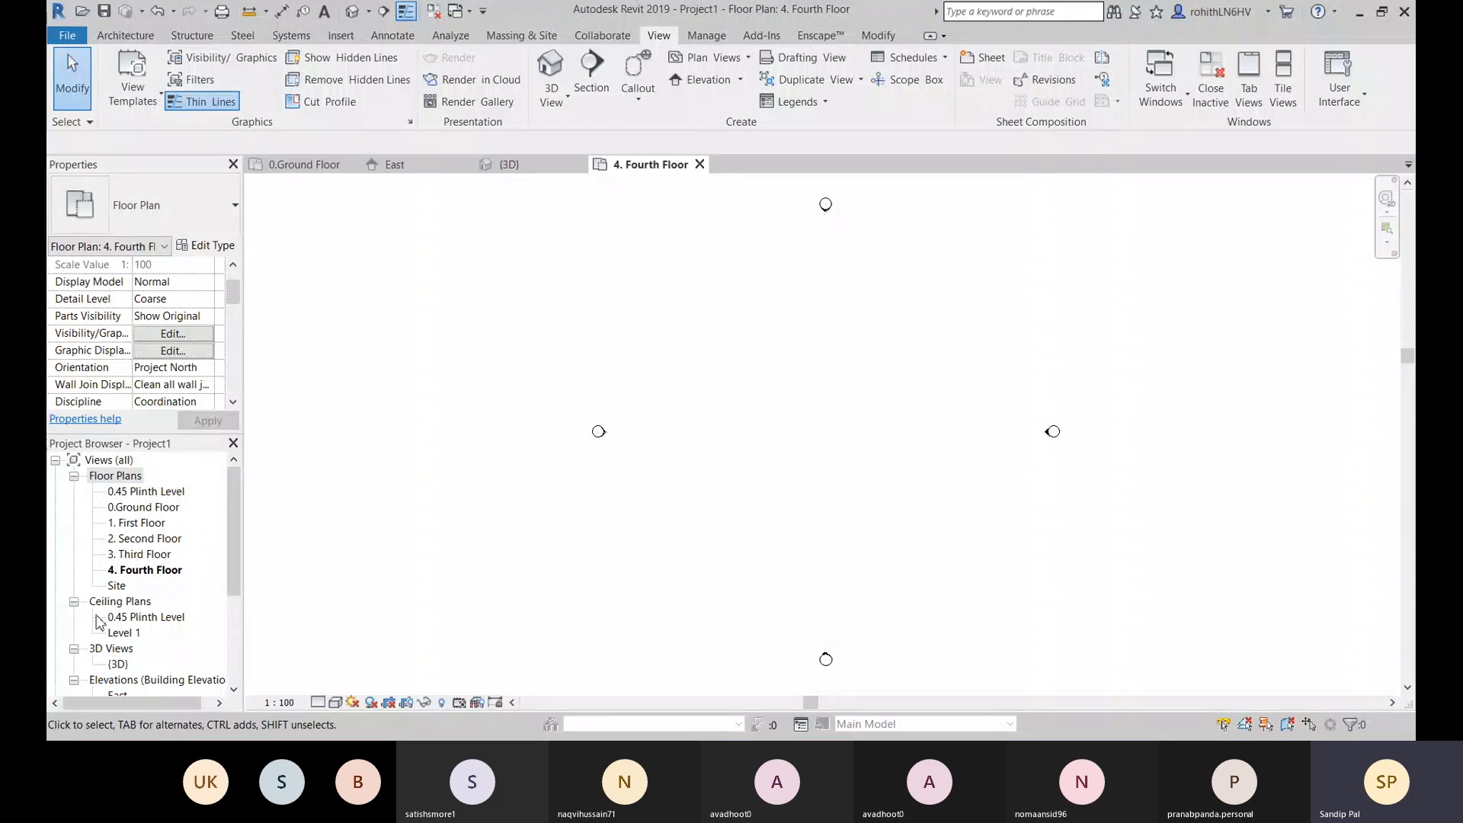
scroll(171, 585, down, 1)
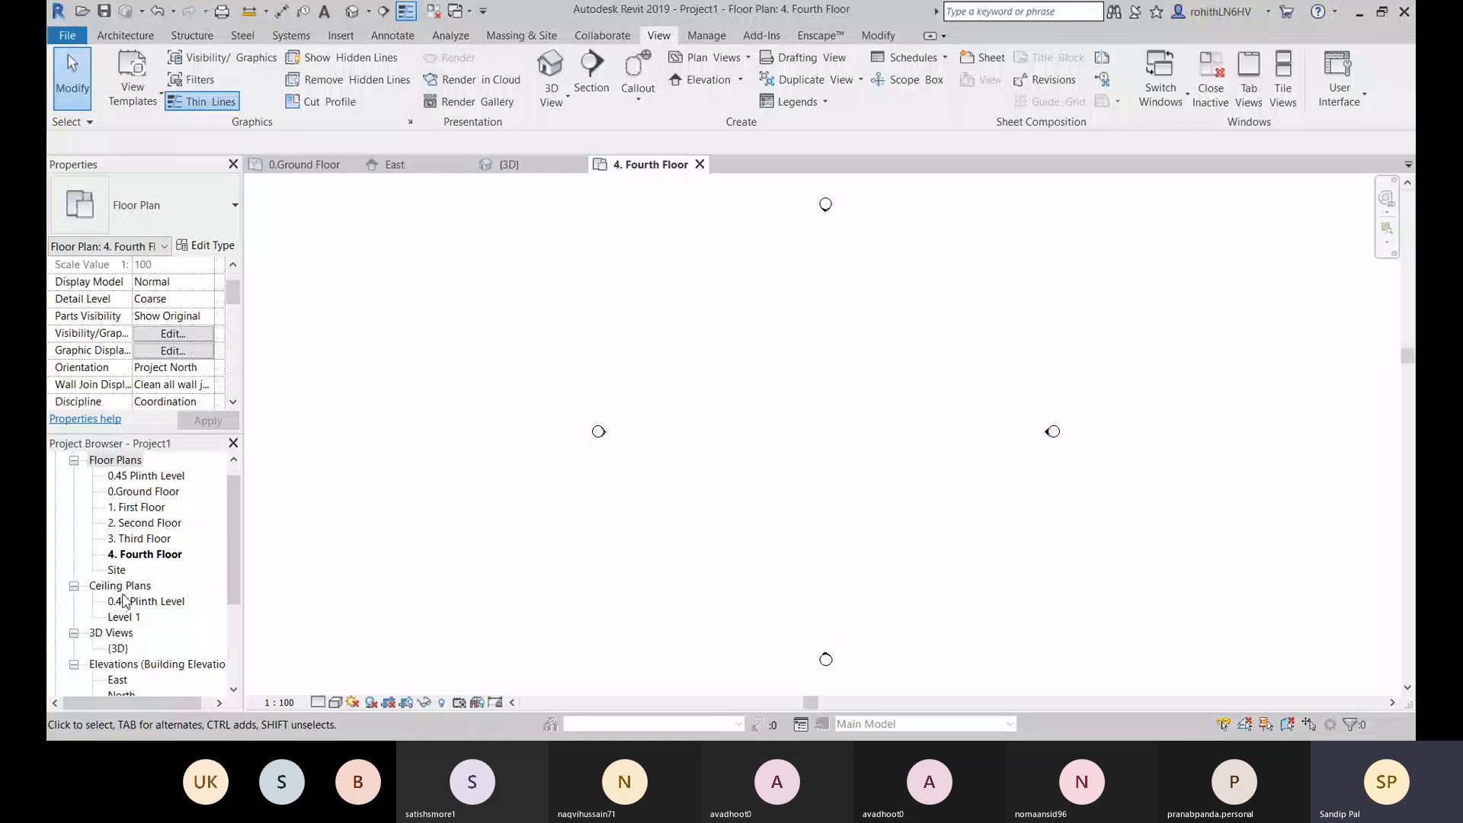
scroll(137, 602, down, 2)
scroll(145, 604, down, 5)
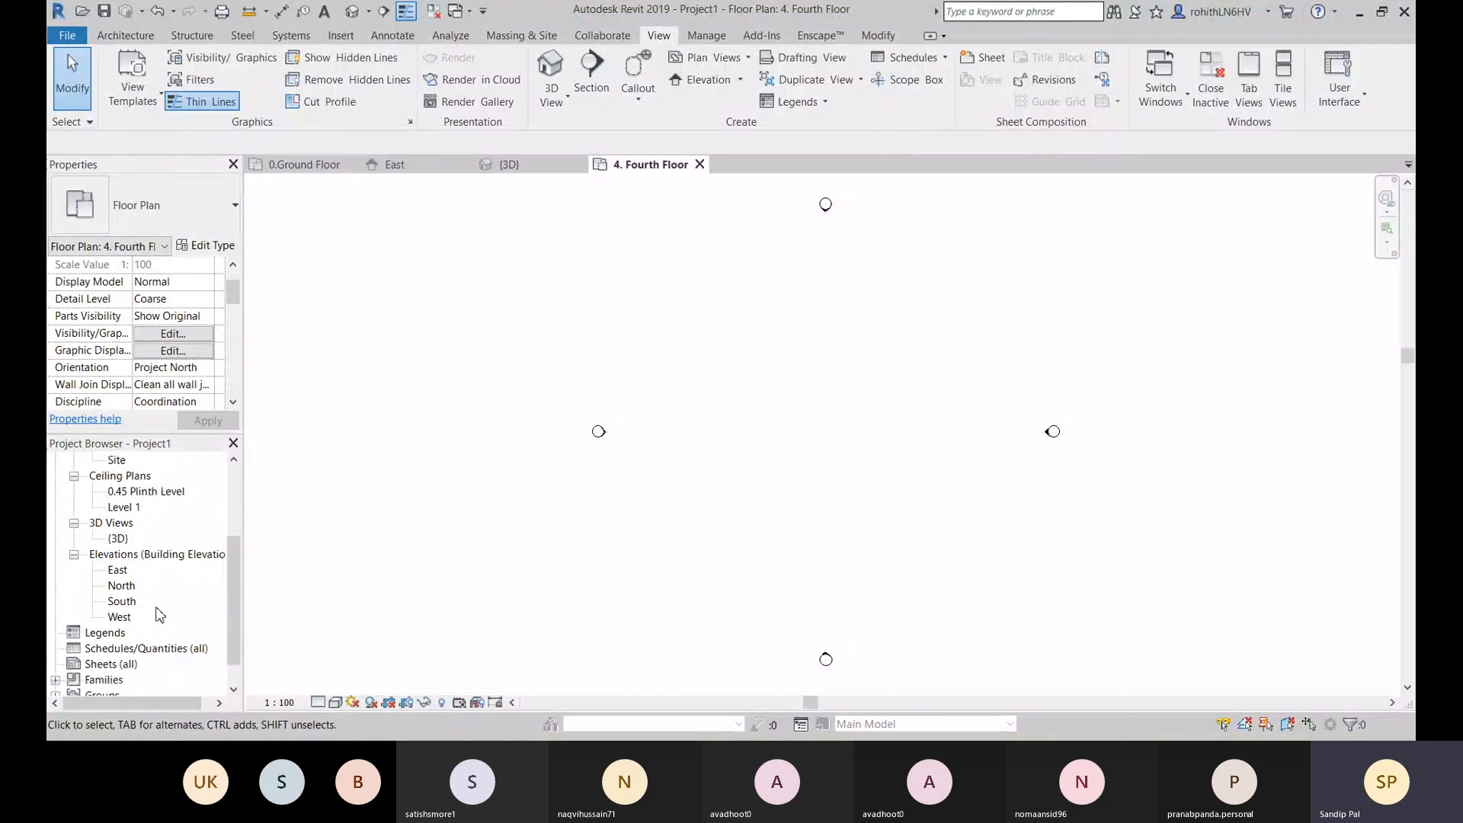
Step: Create reflected ceiling plan views for all four levels from 1. First Floor to 4. Fourth Floor, without duplicating existing views
scroll(155, 651, up, 7)
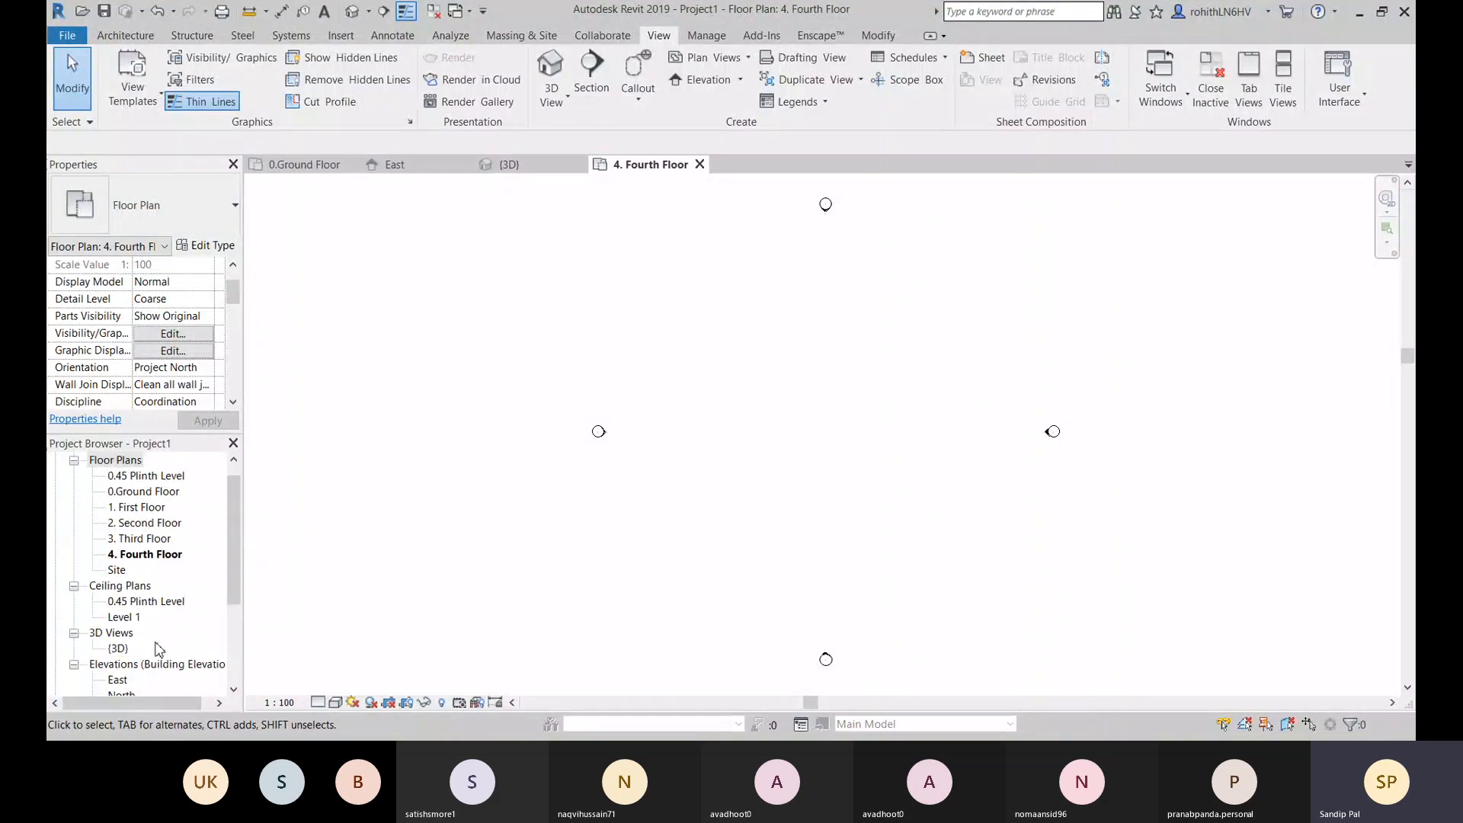
click(742, 60)
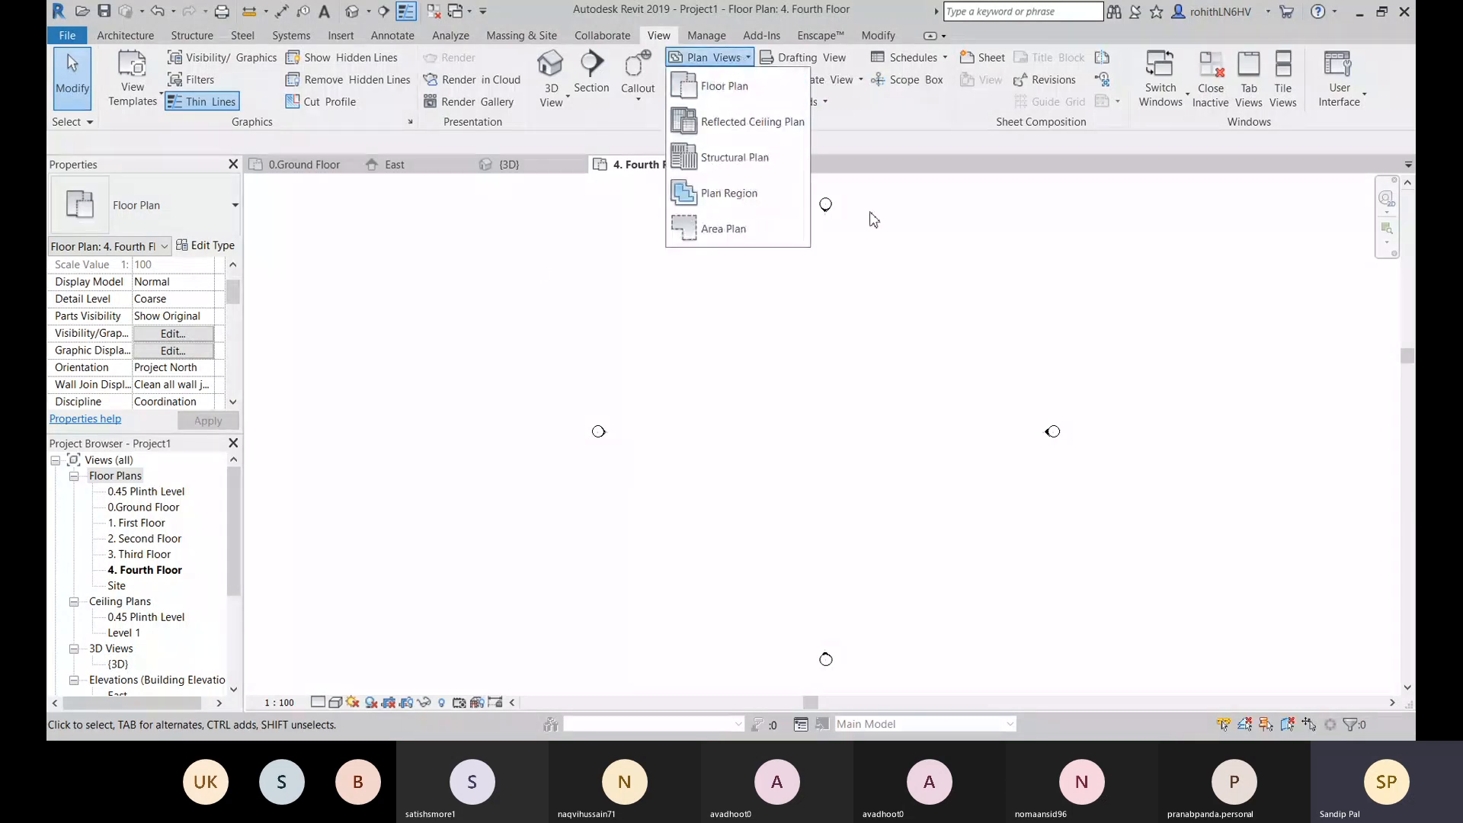
click(728, 121)
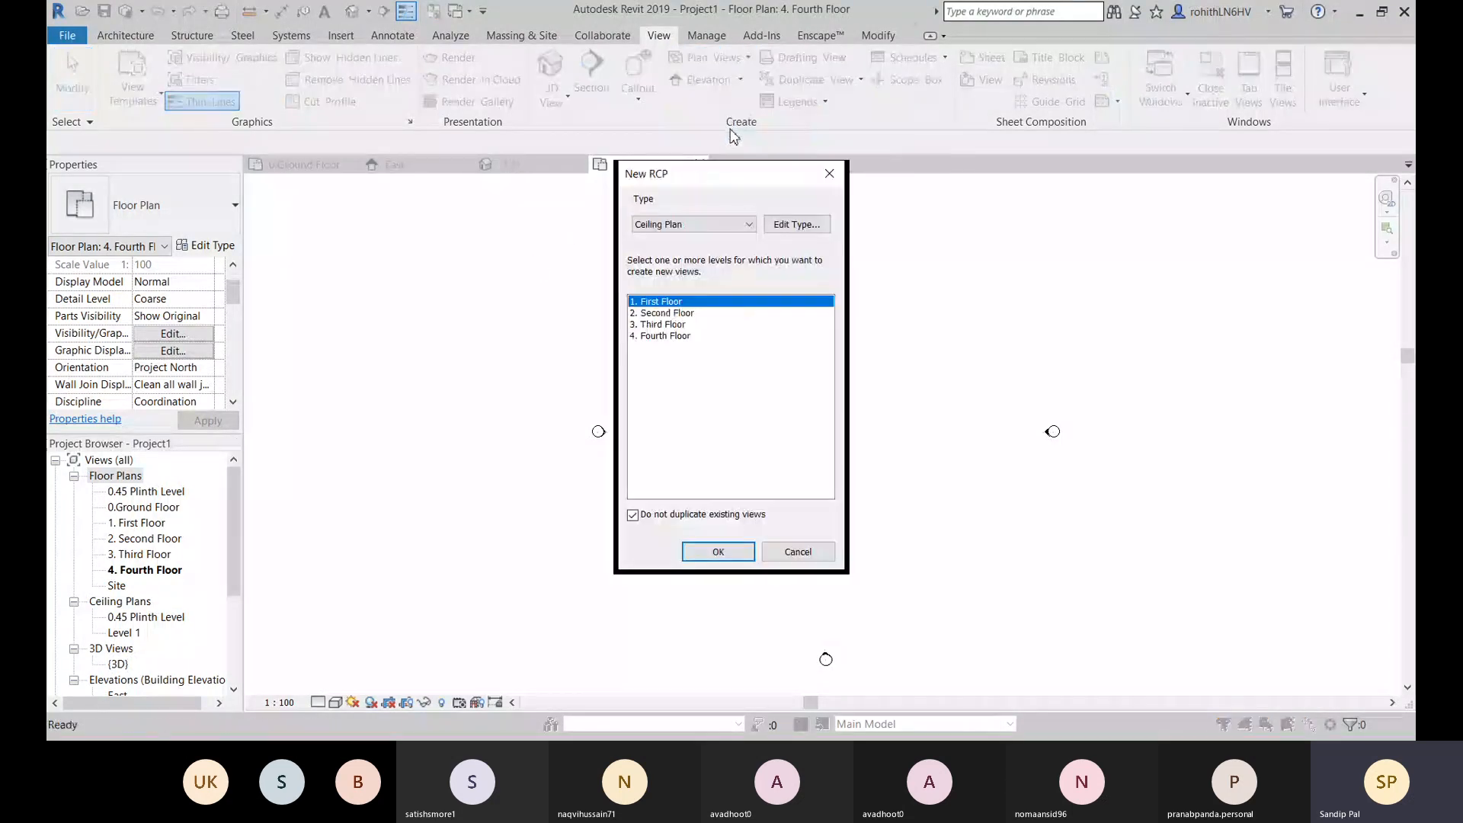
shift+click(665, 336)
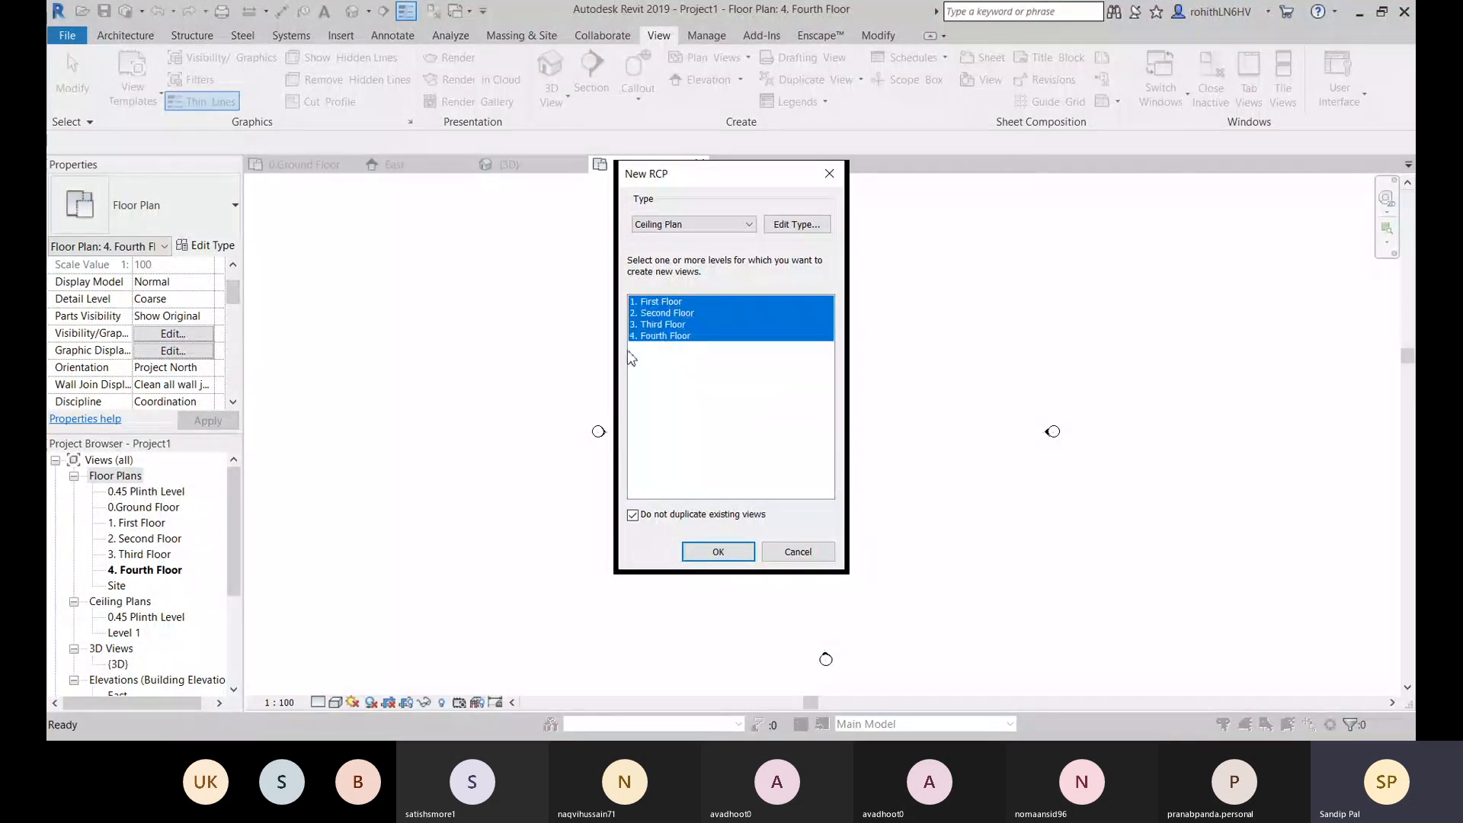
click(716, 552)
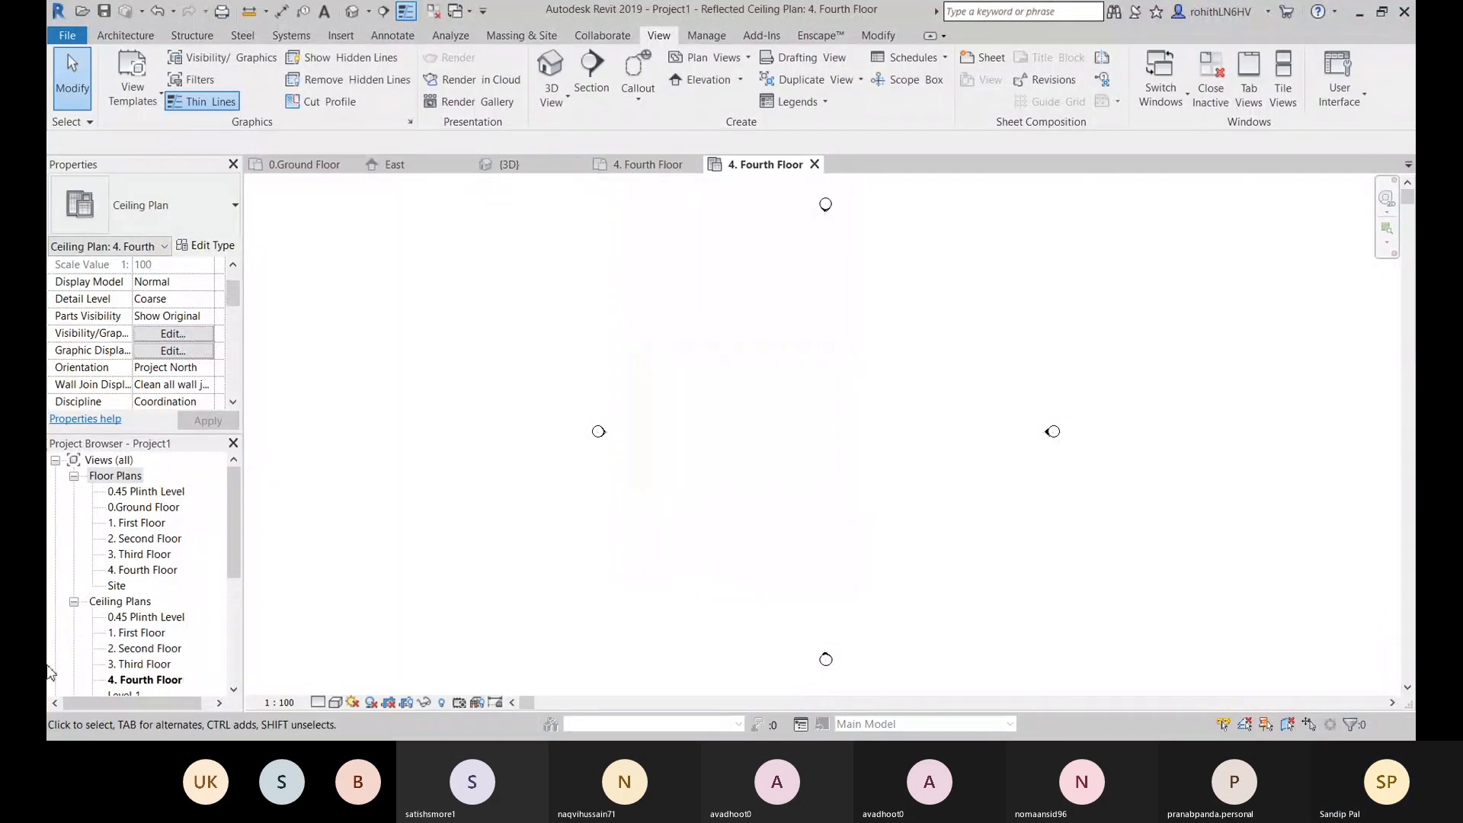
Step: Rename the Level 1 ceiling plan view as "0. Ground Floor"
scroll(183, 580, down, 1)
scroll(122, 632, down, 1)
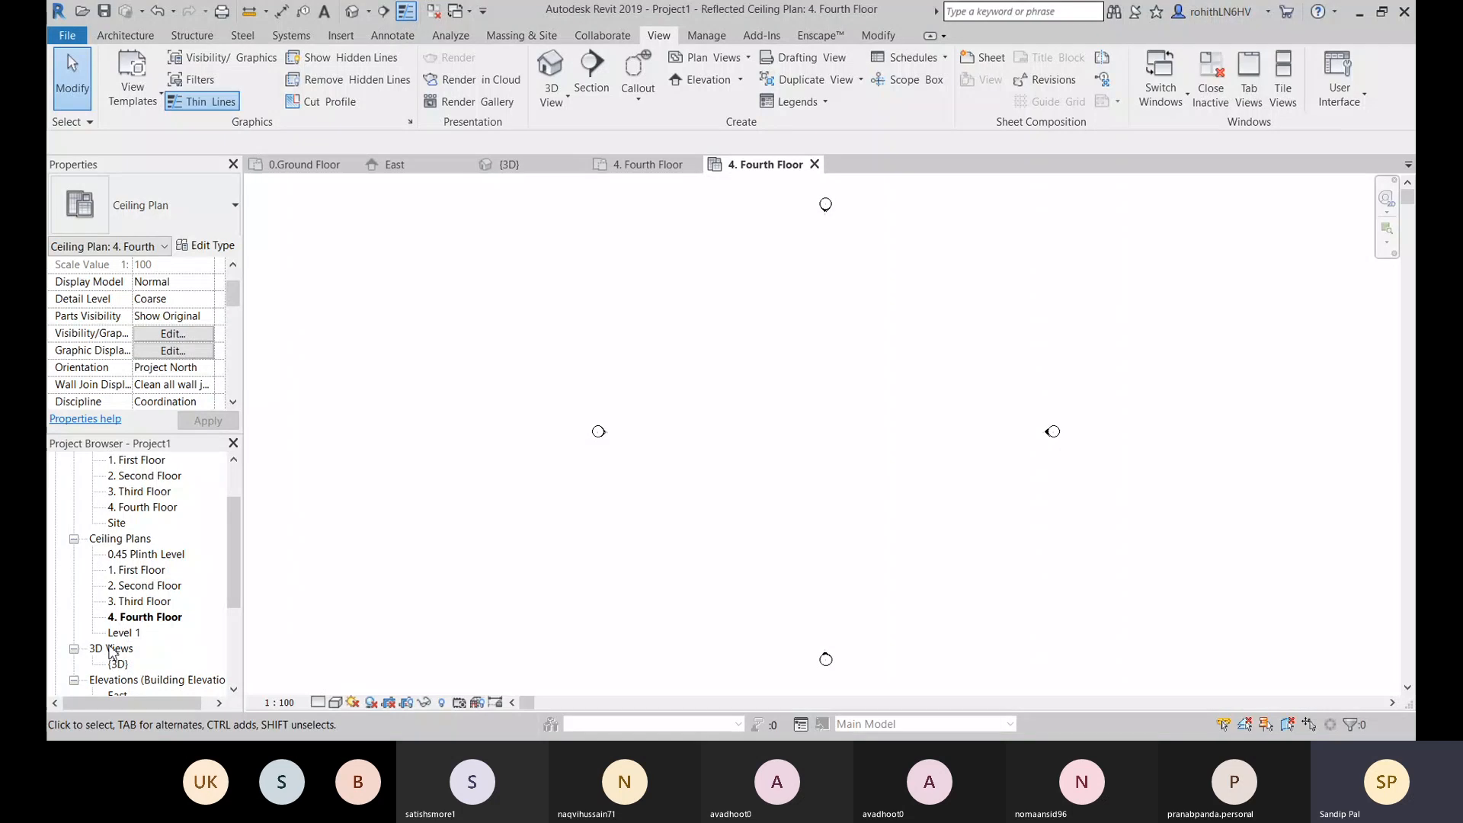
scroll(186, 625, up, 2)
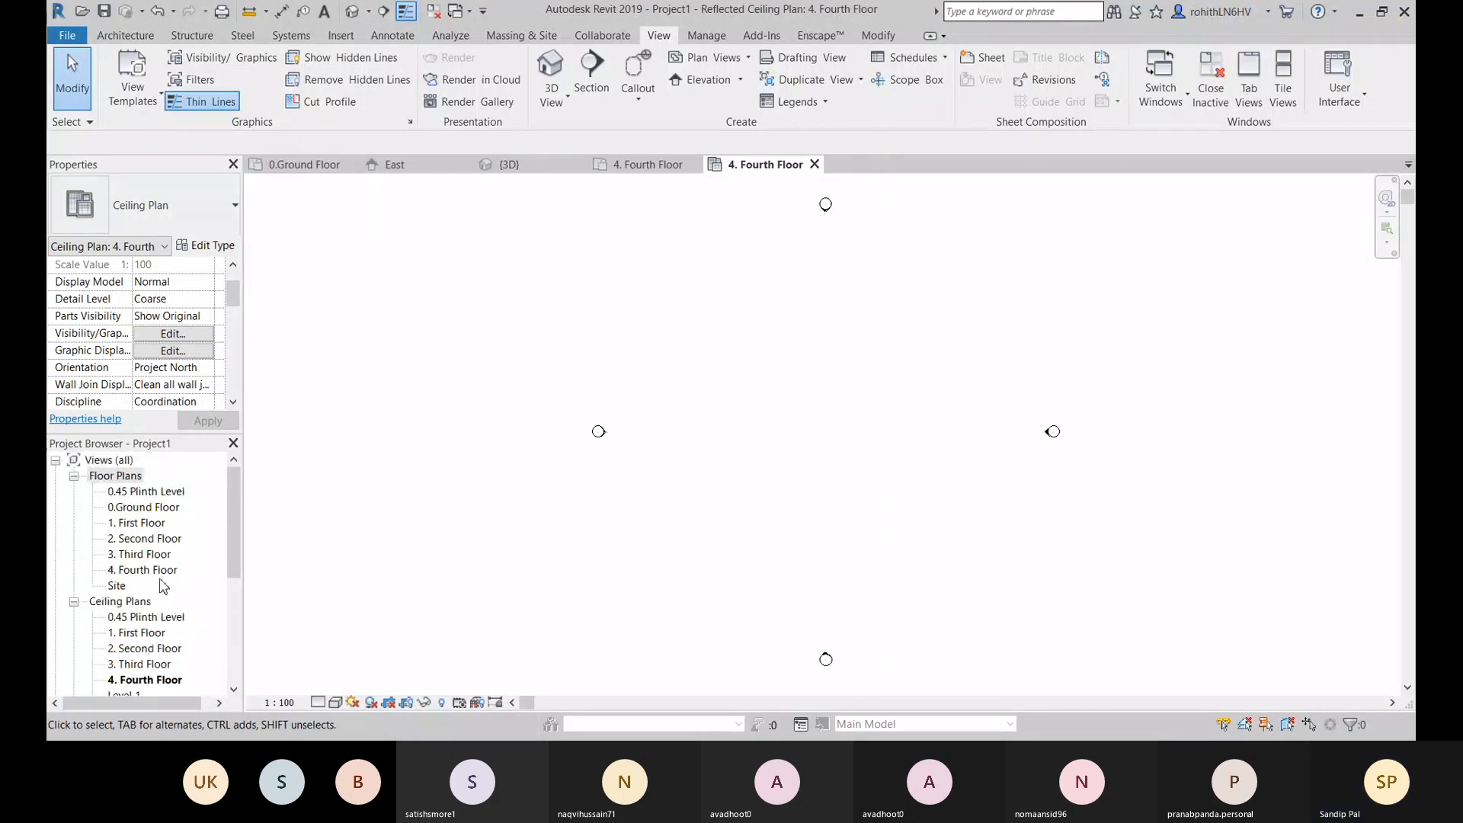
scroll(179, 572, down, 2)
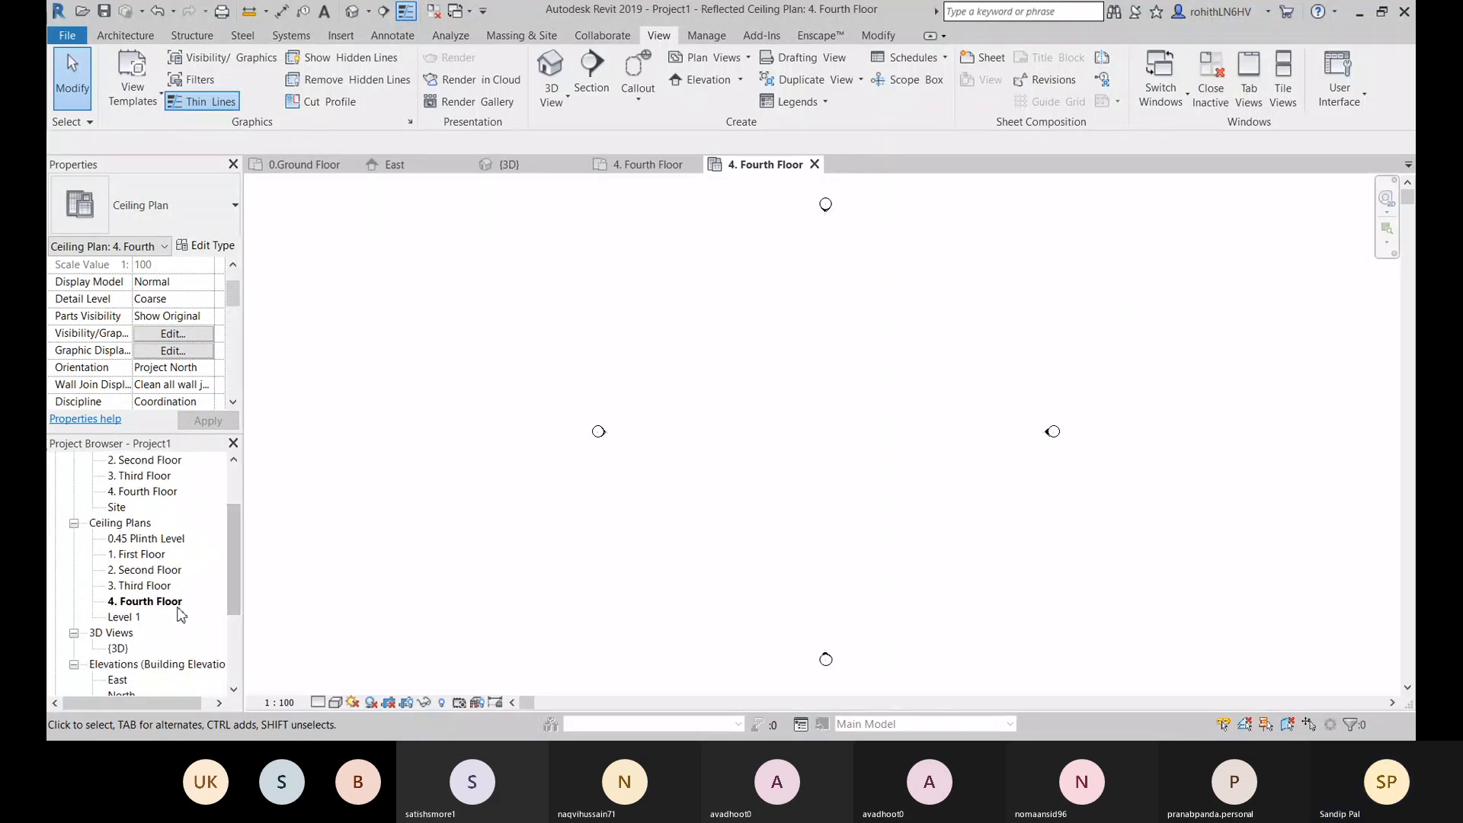
scroll(138, 548, up, 3)
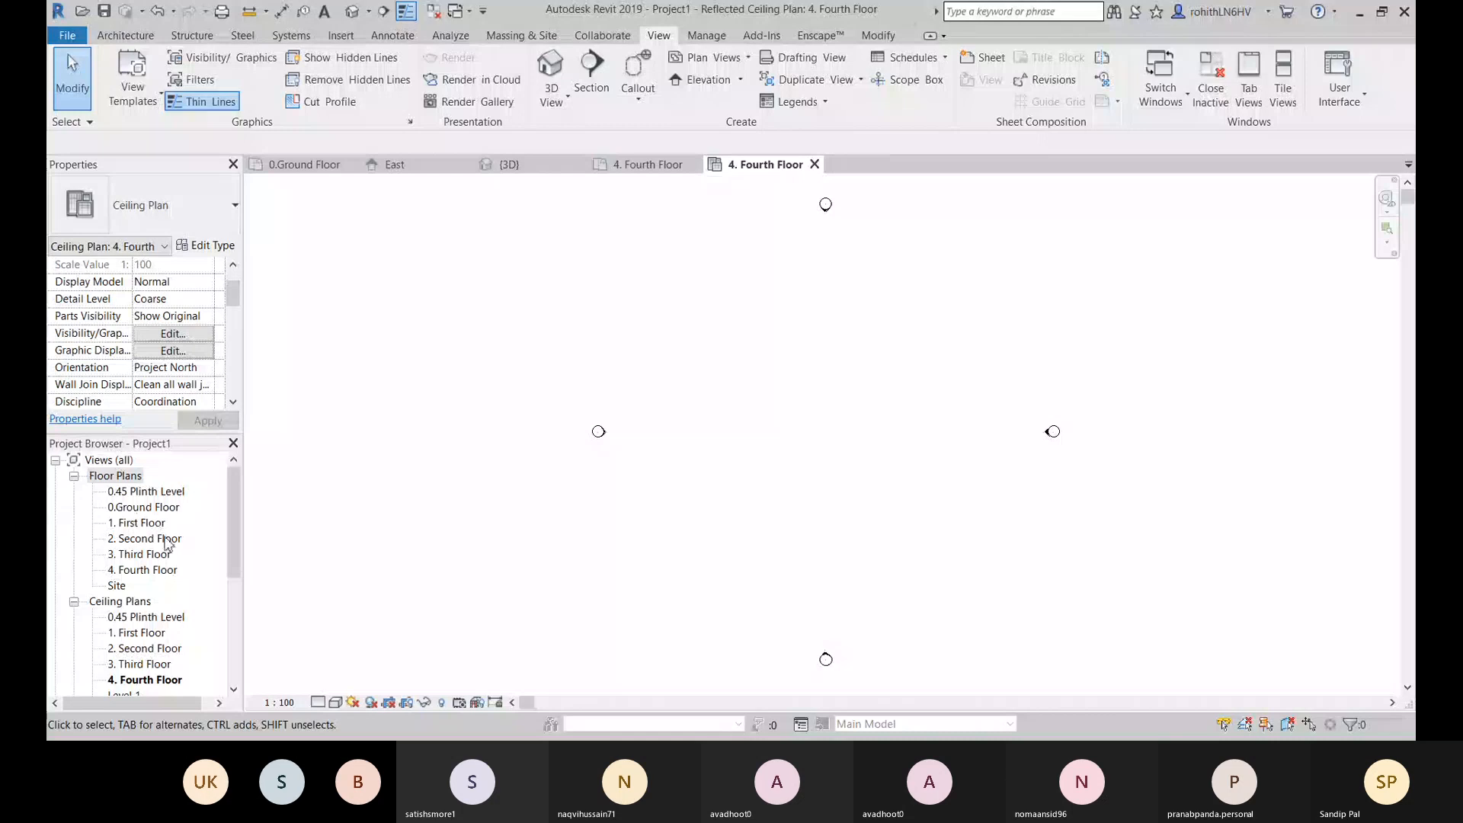
click(122, 507)
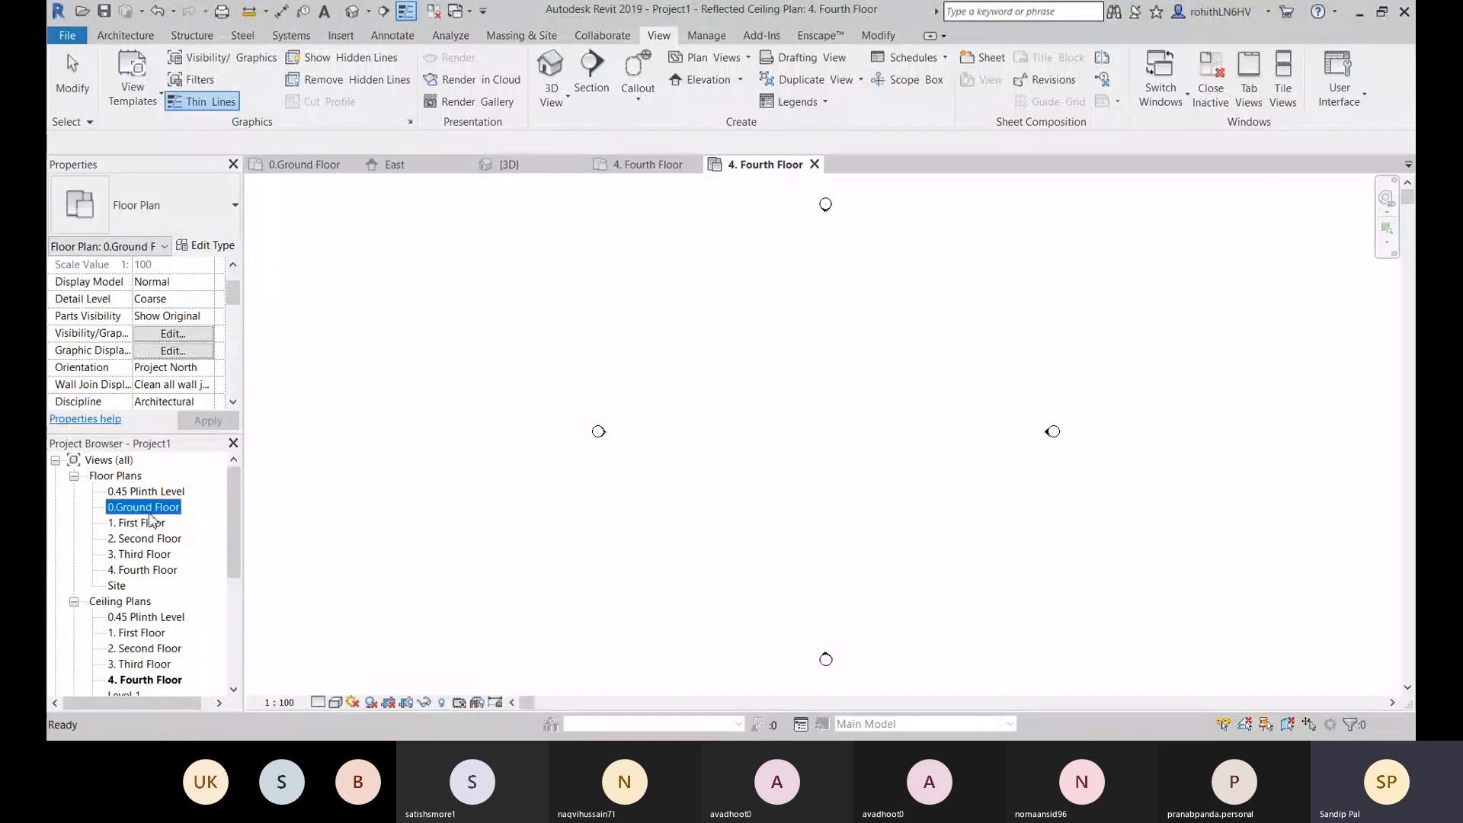
scroll(160, 533, down, 2)
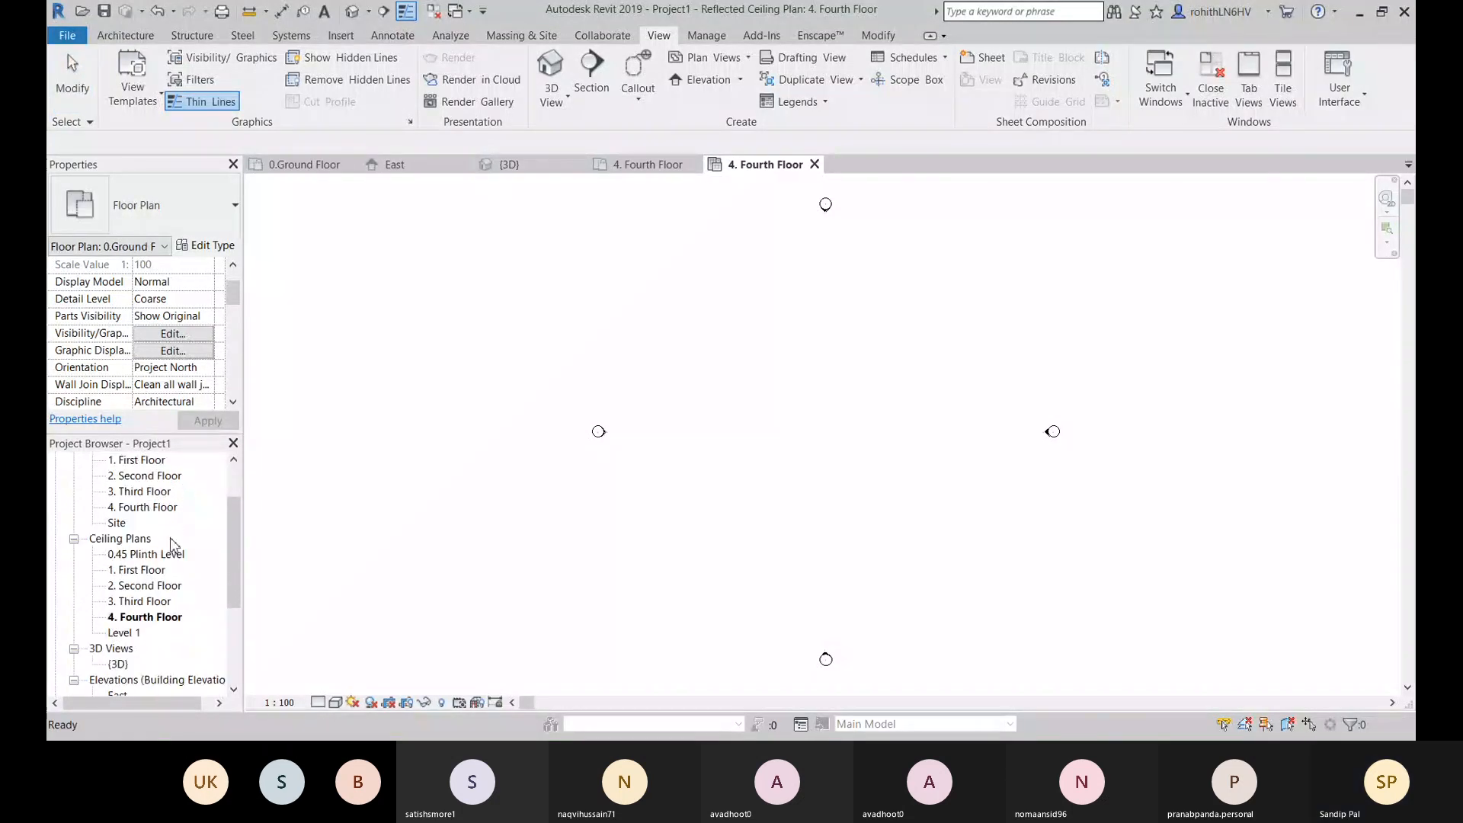
click(122, 634)
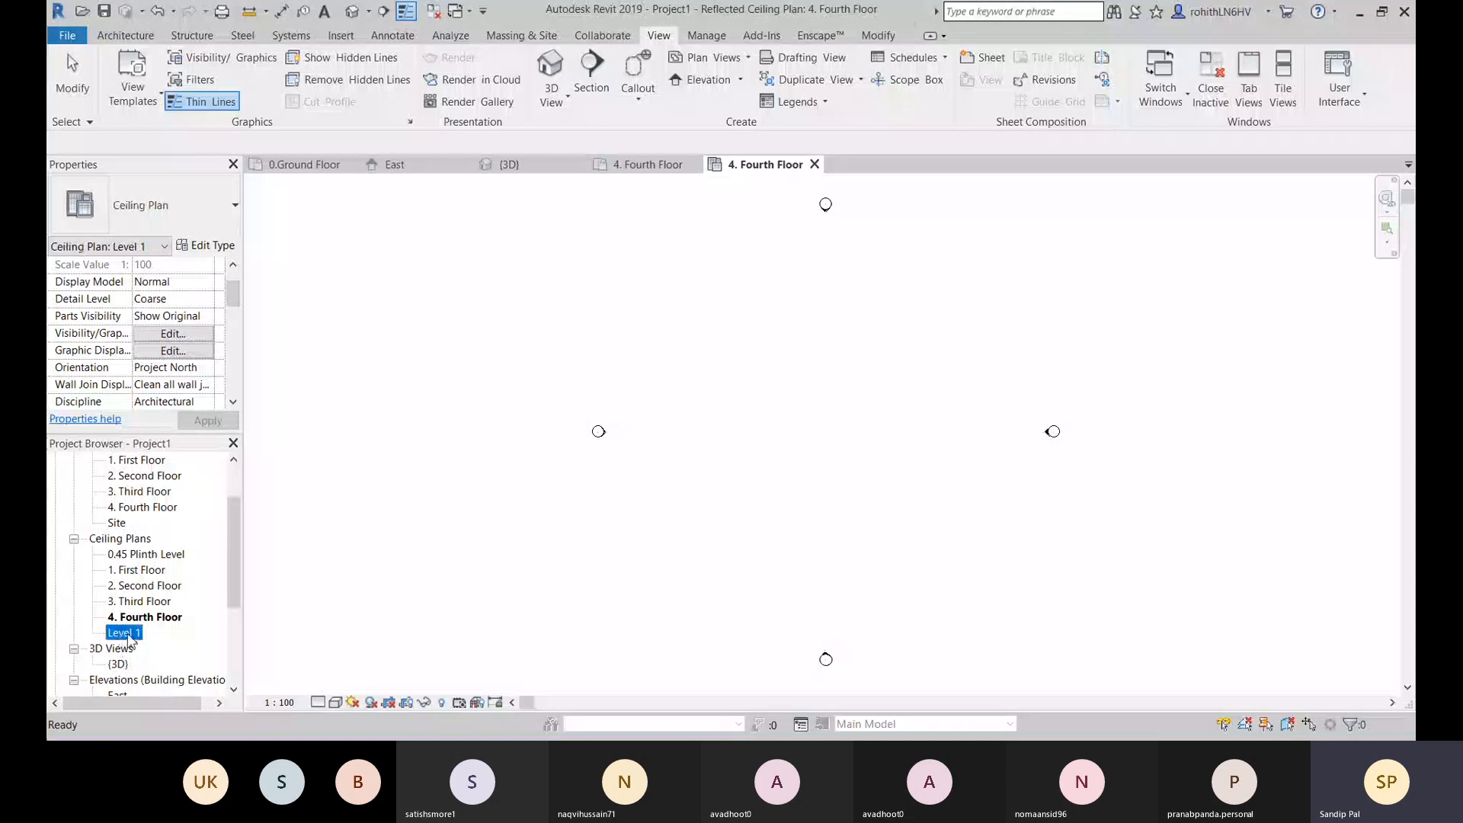
click(236, 297)
mouse_move(236, 301)
mouse_down()
mouse_move(232, 385)
mouse_move(226, 295)
mouse_move(232, 361)
mouse_up()
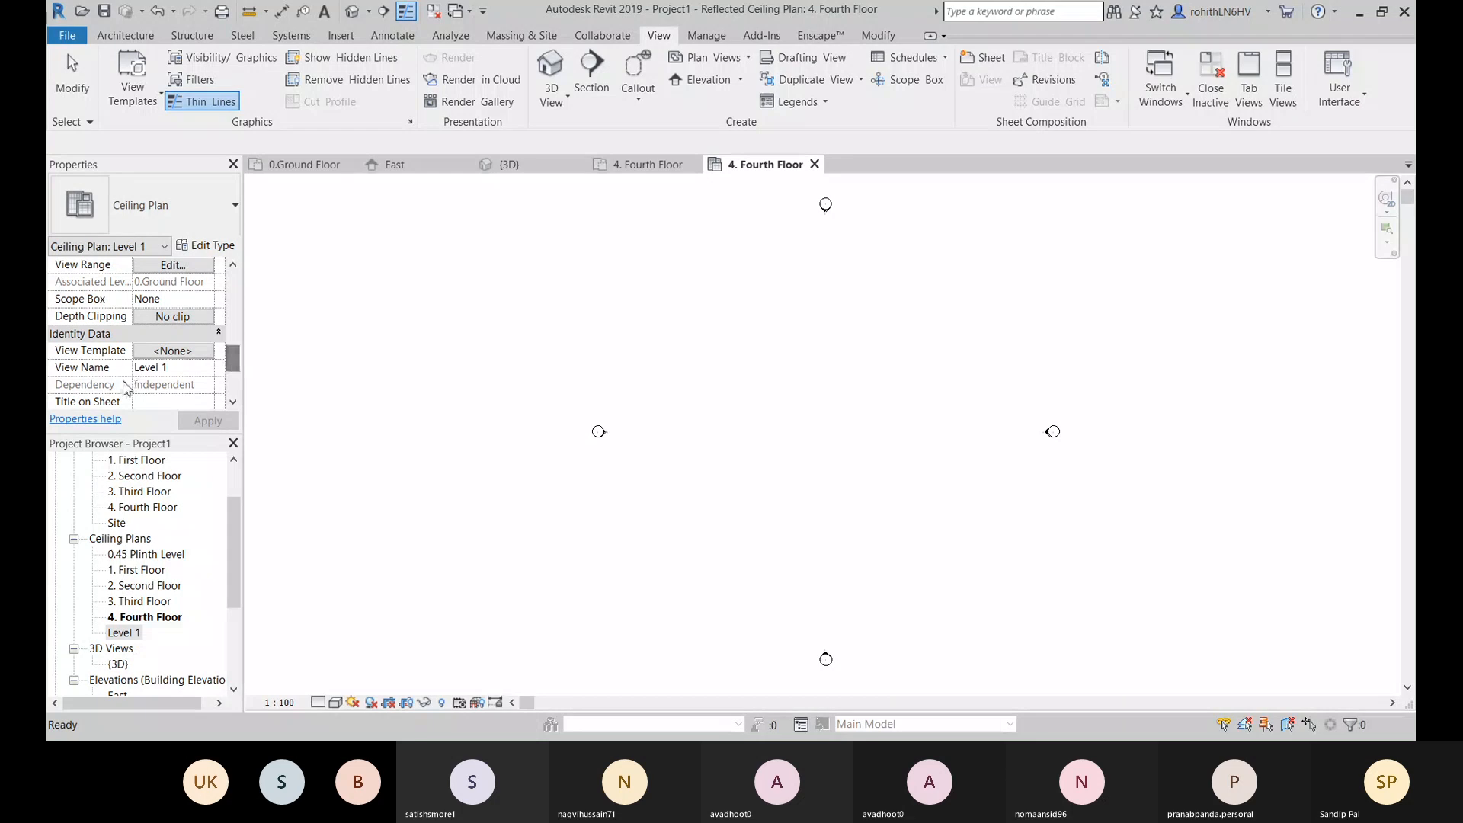
click(169, 369)
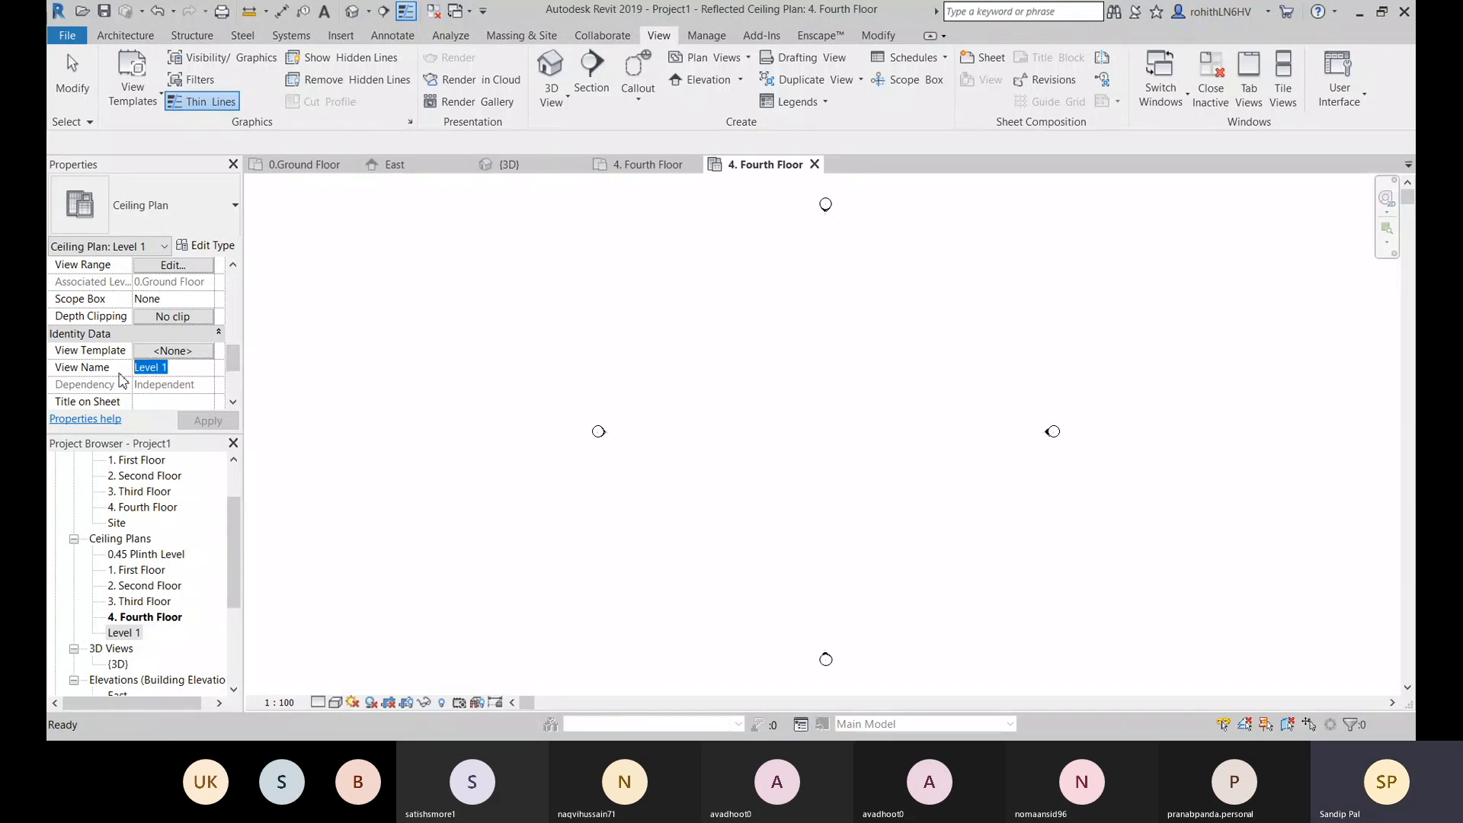
text(0. Ground Floor)
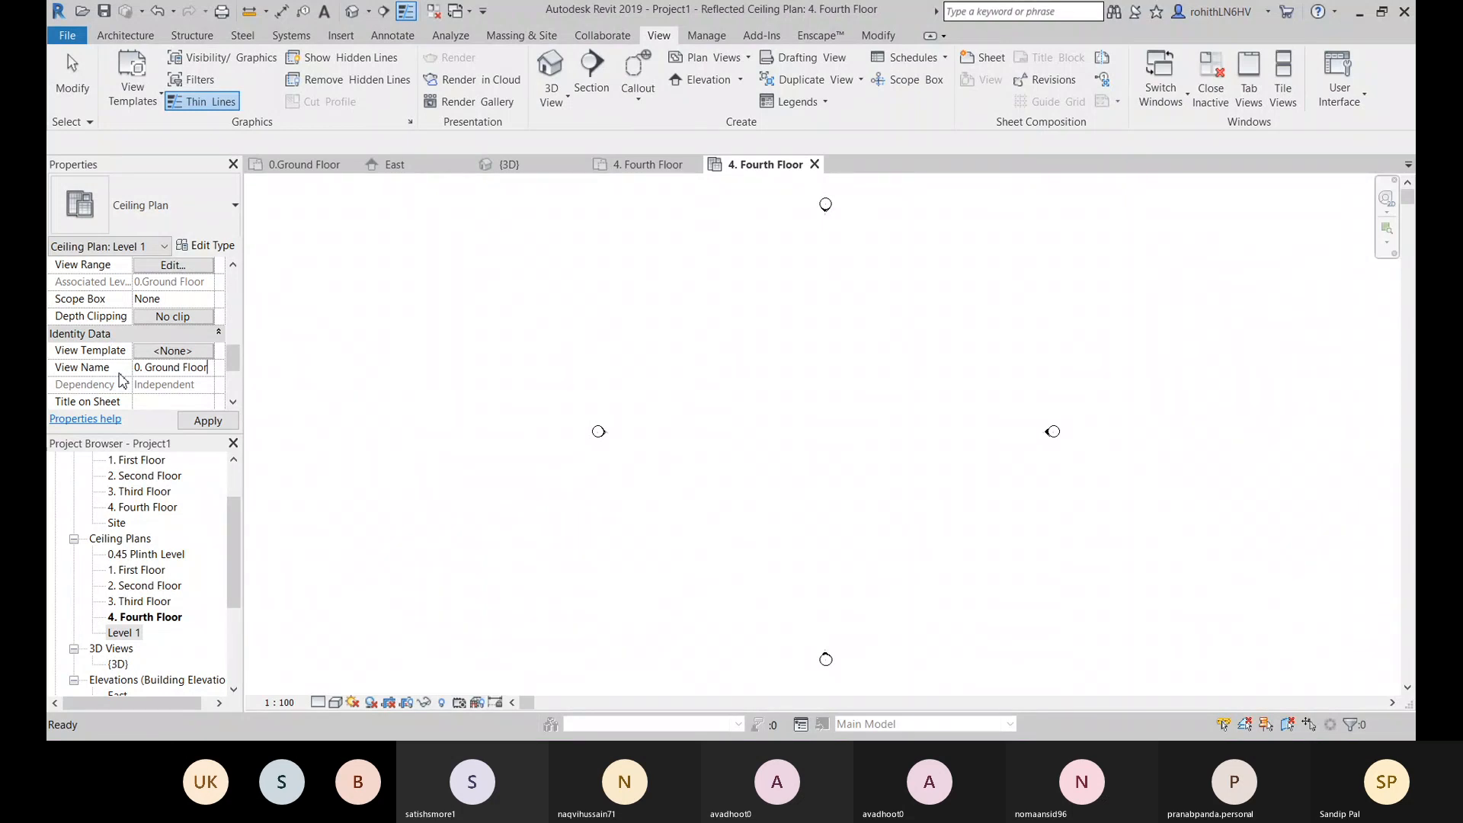
key(Return)
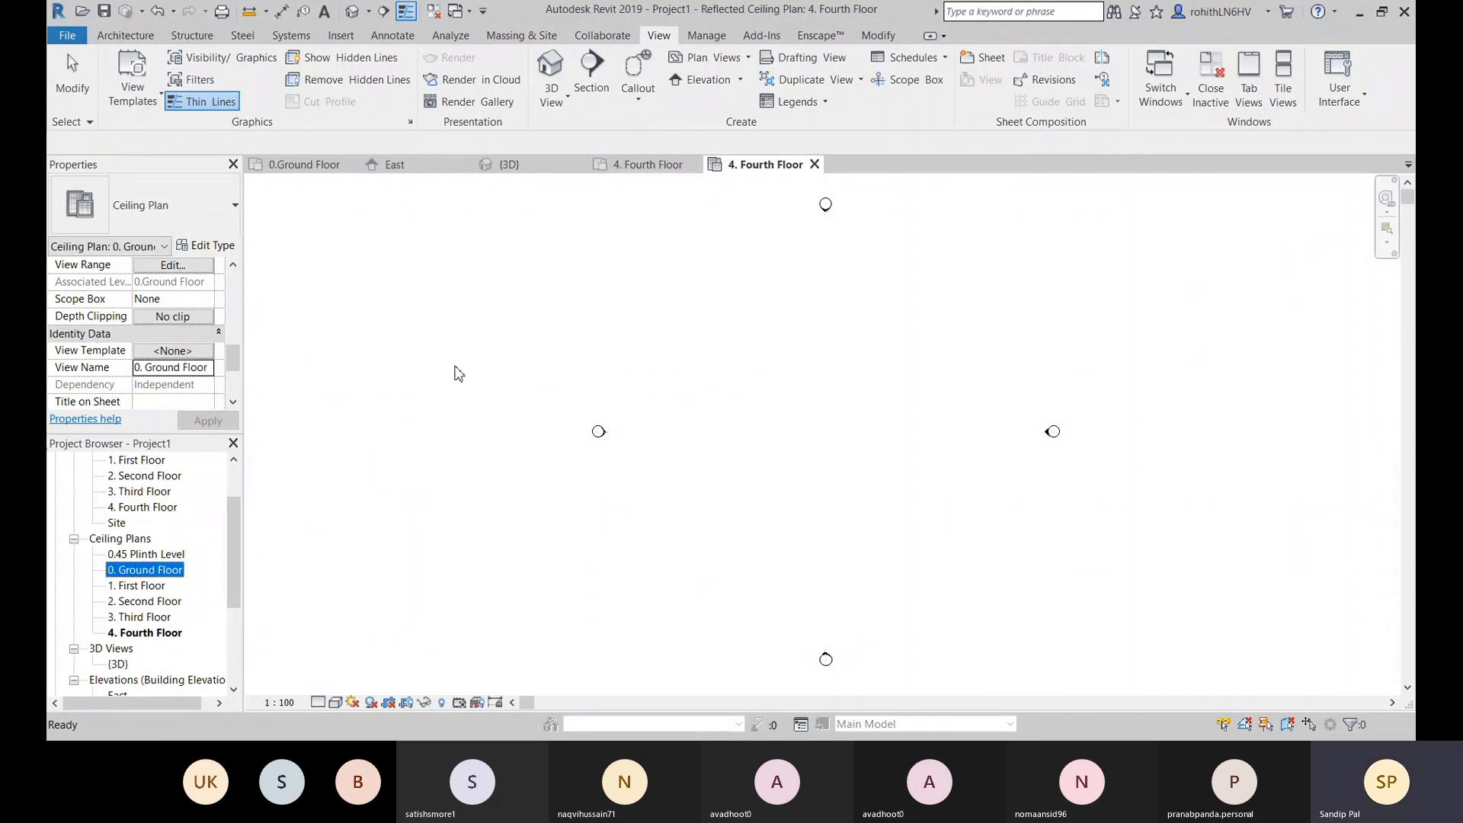
Step: Rename the ground floor plan as "0. Ground Floor", with a space after the dot, and rename the corresponding level and views too
scroll(185, 536, up, 2)
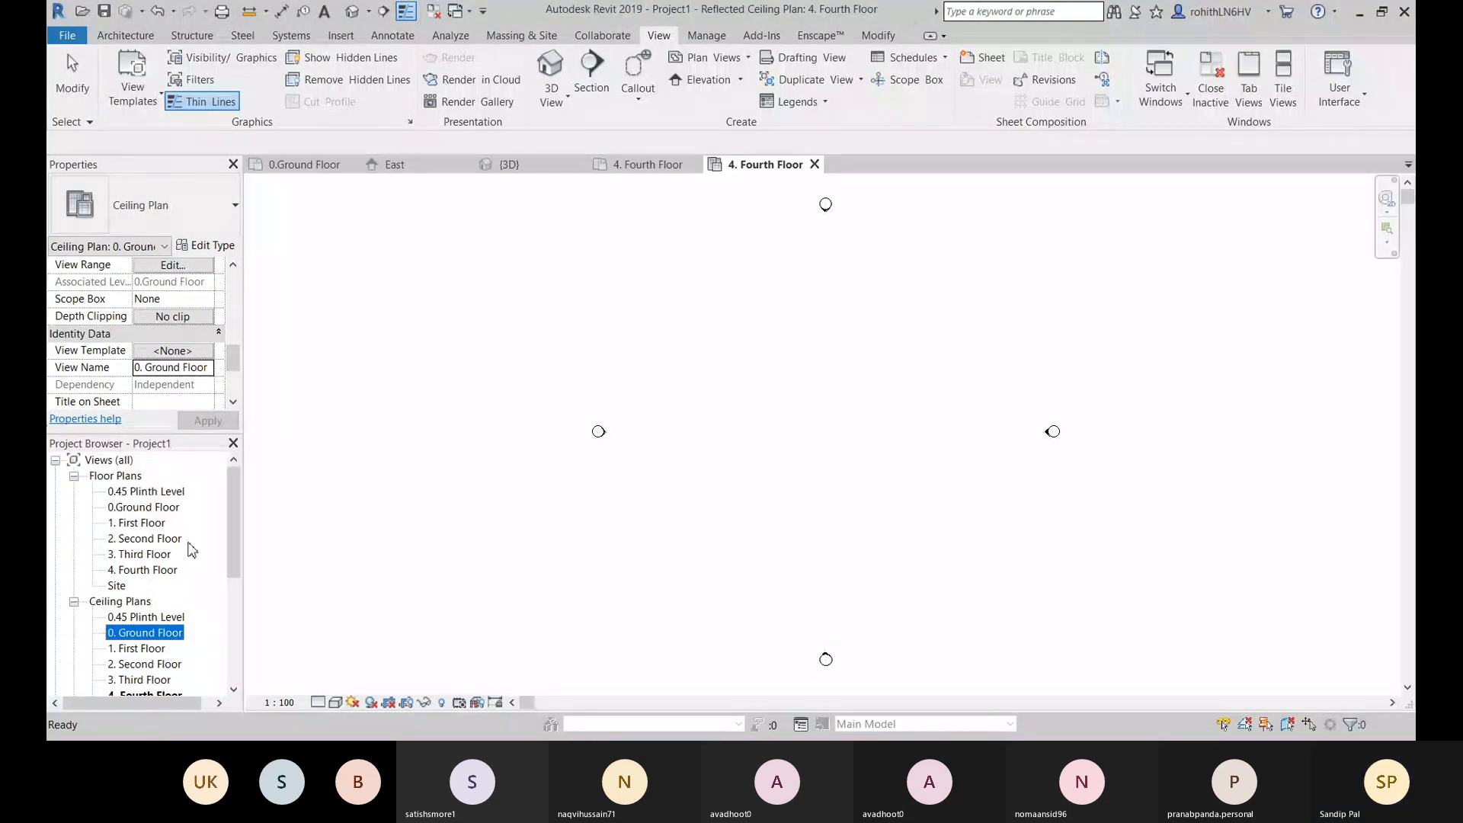
click(122, 508)
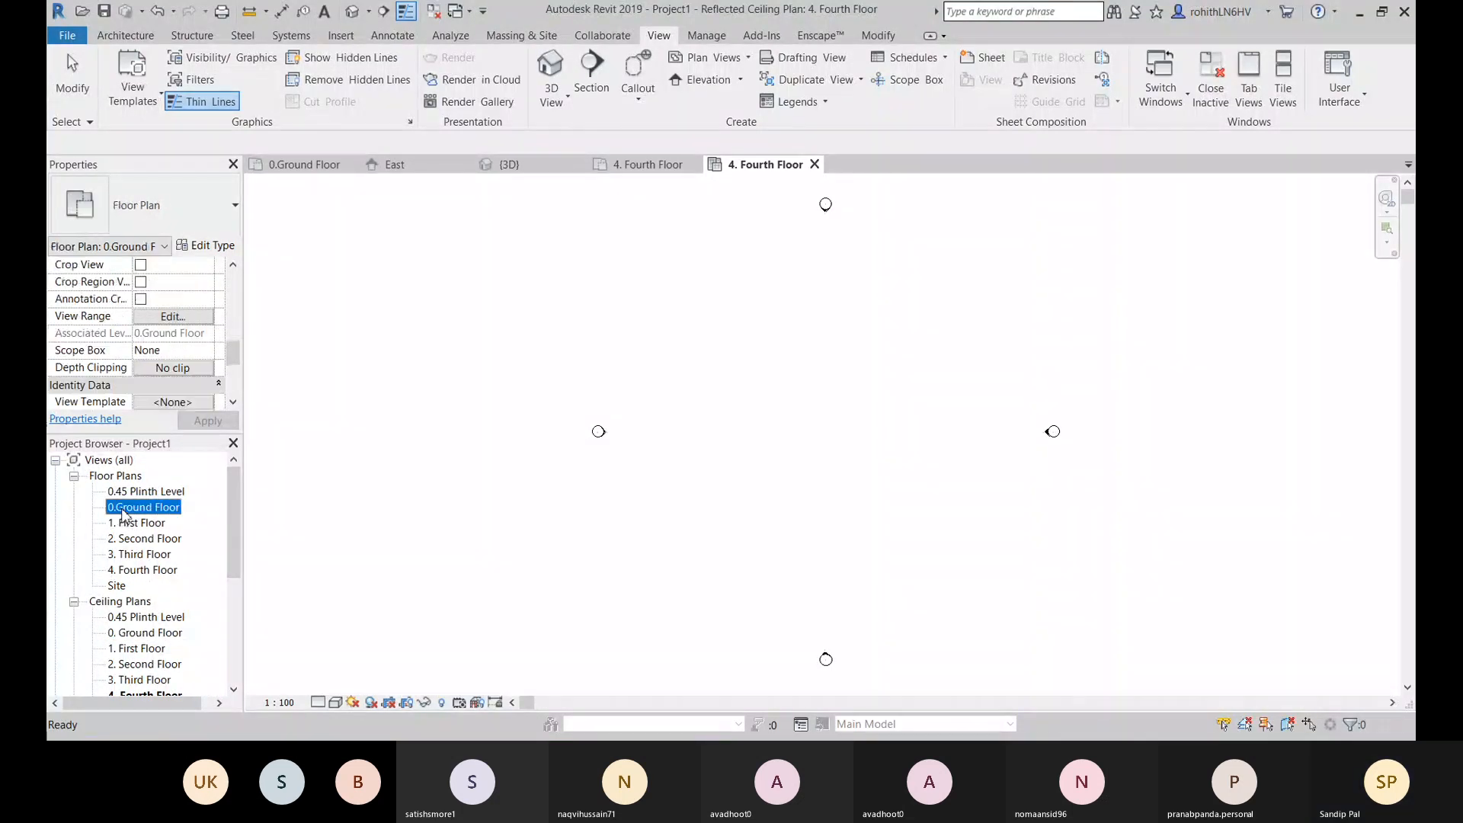
click(120, 508)
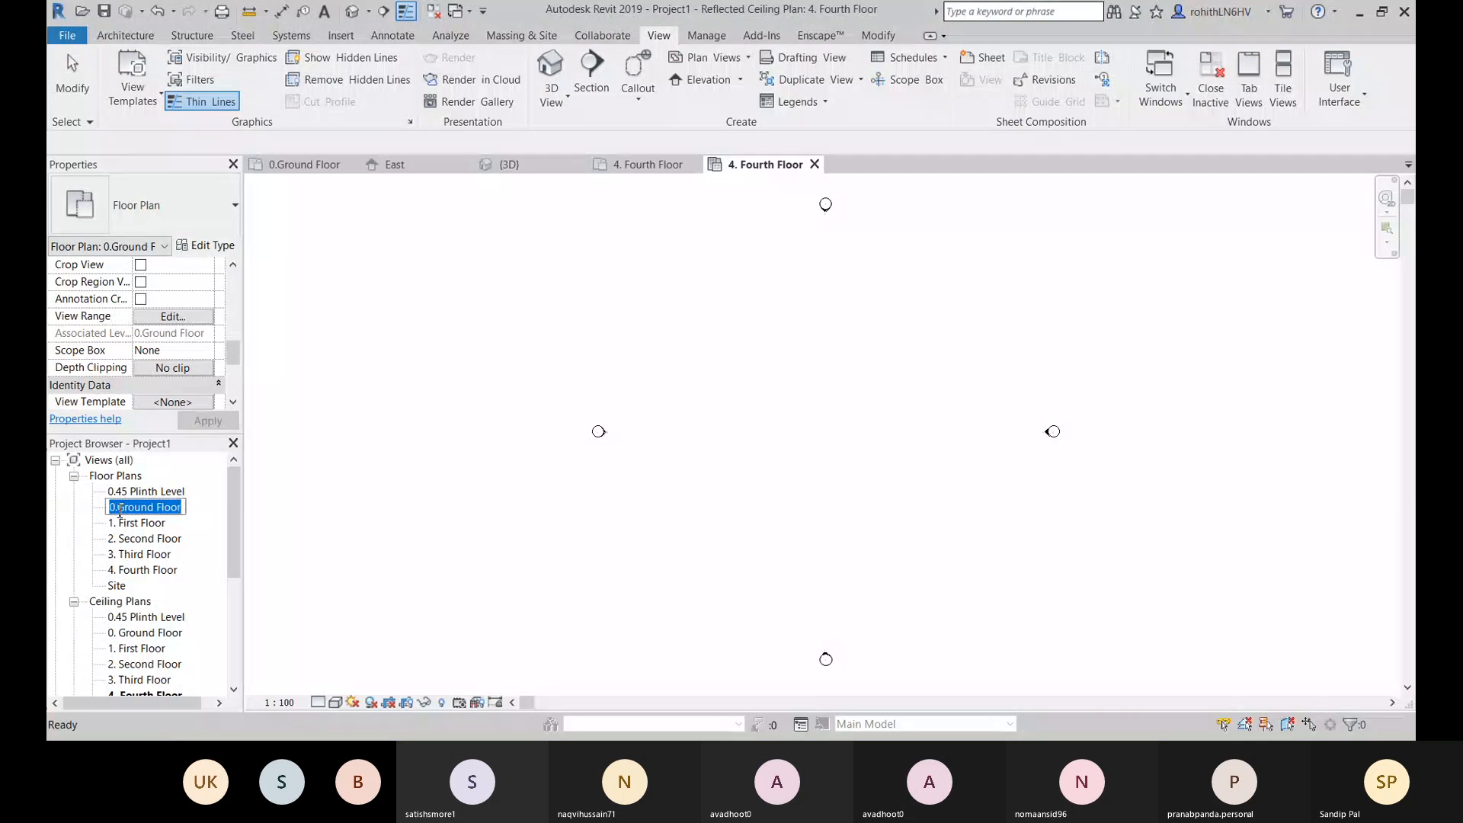
click(119, 509)
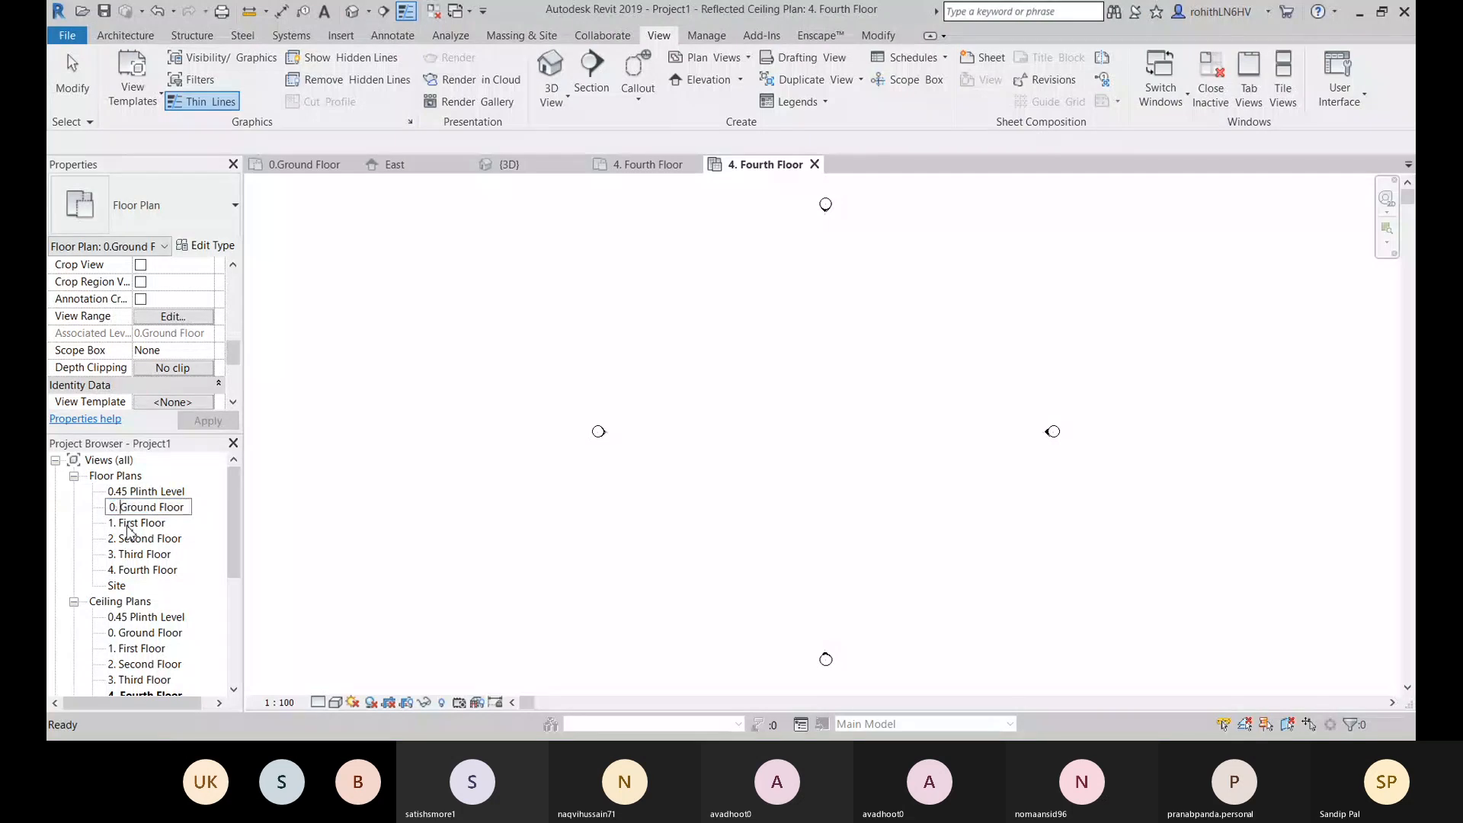
key(Return)
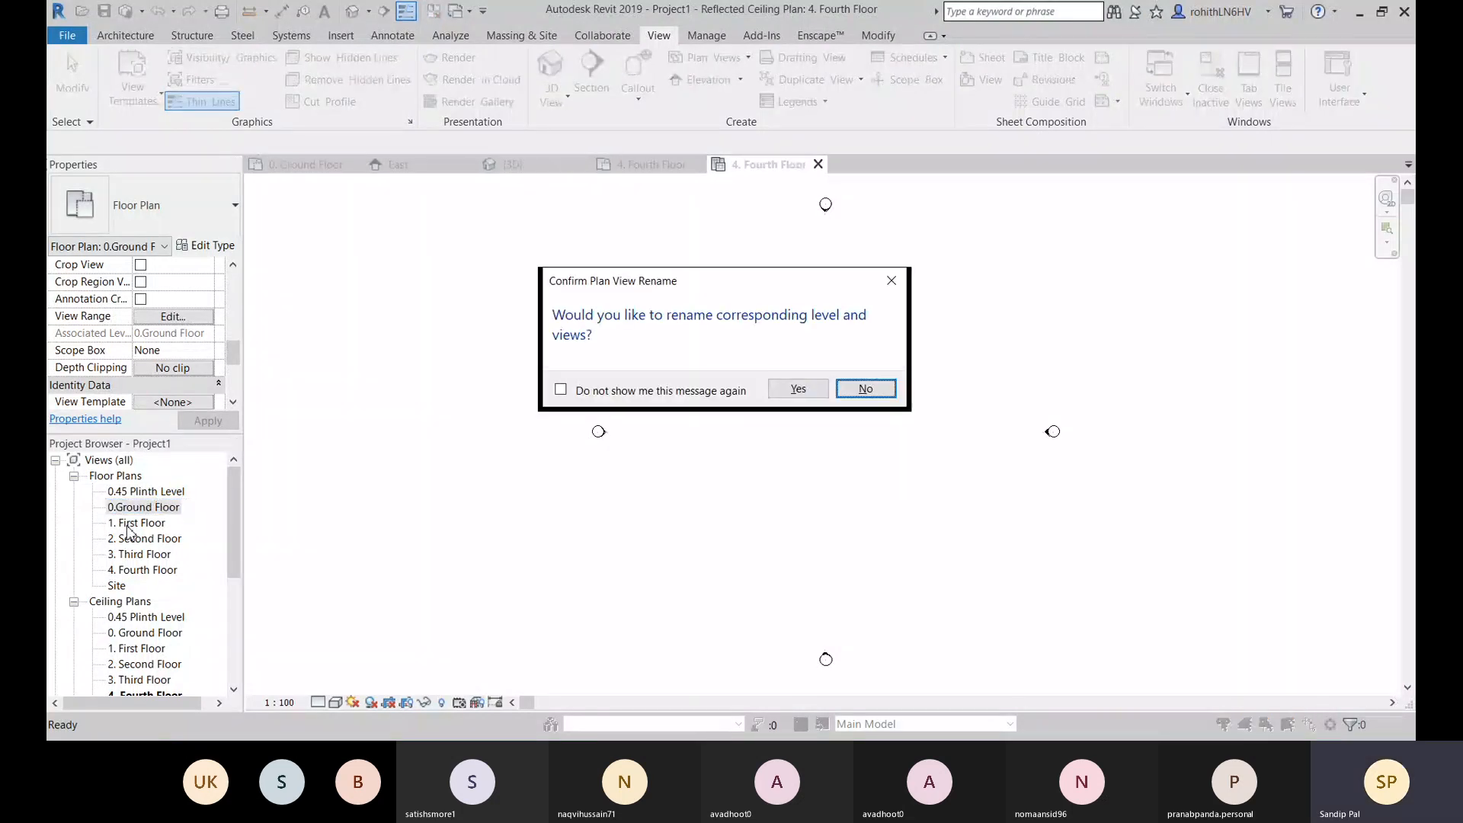
click(797, 389)
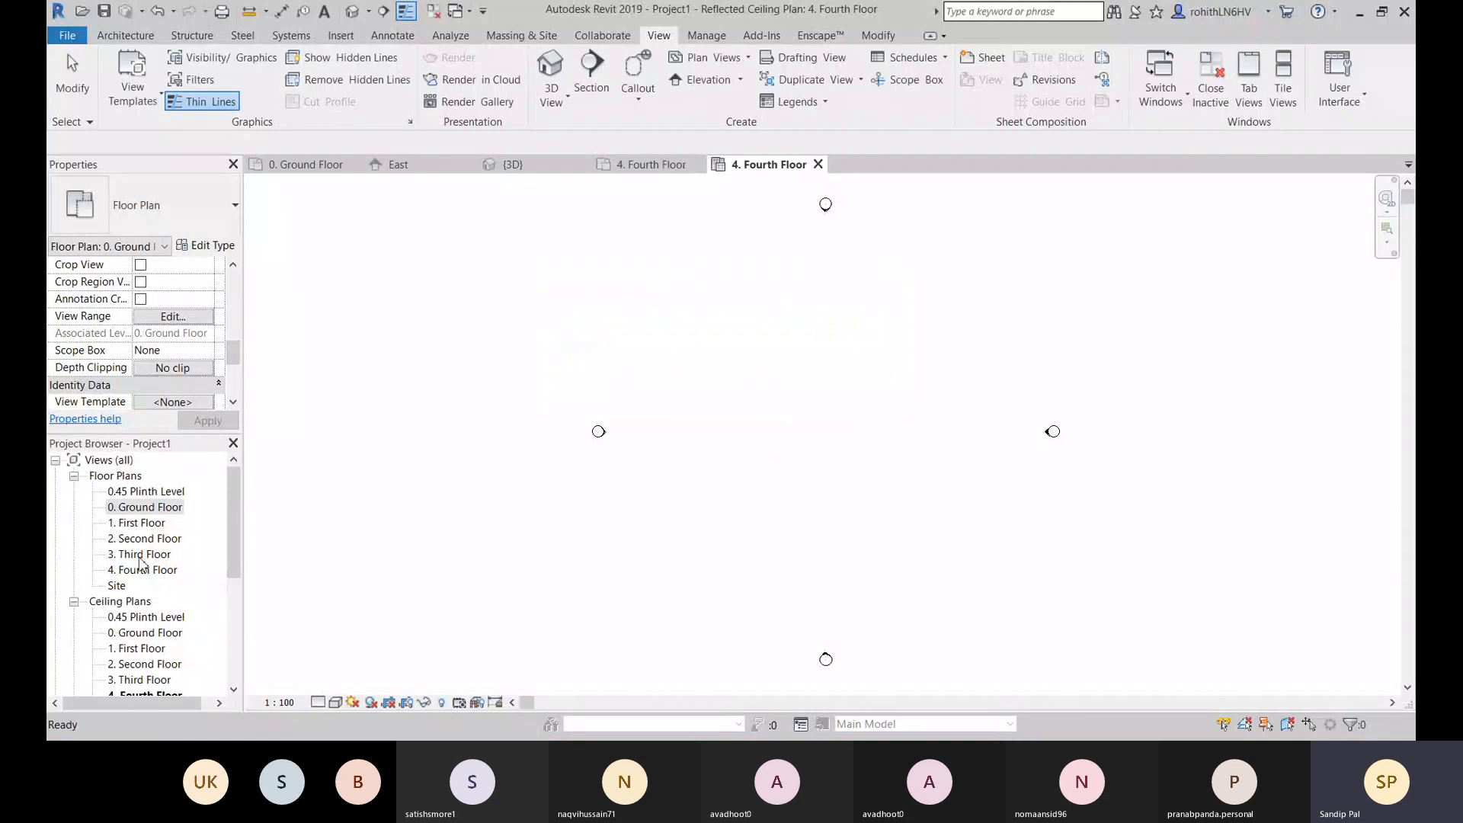
Step: Remove the dot from the ground floor plan's name to make it "0 Ground Floor", and rename the corresponding level and views too
scroll(174, 541, down, 1)
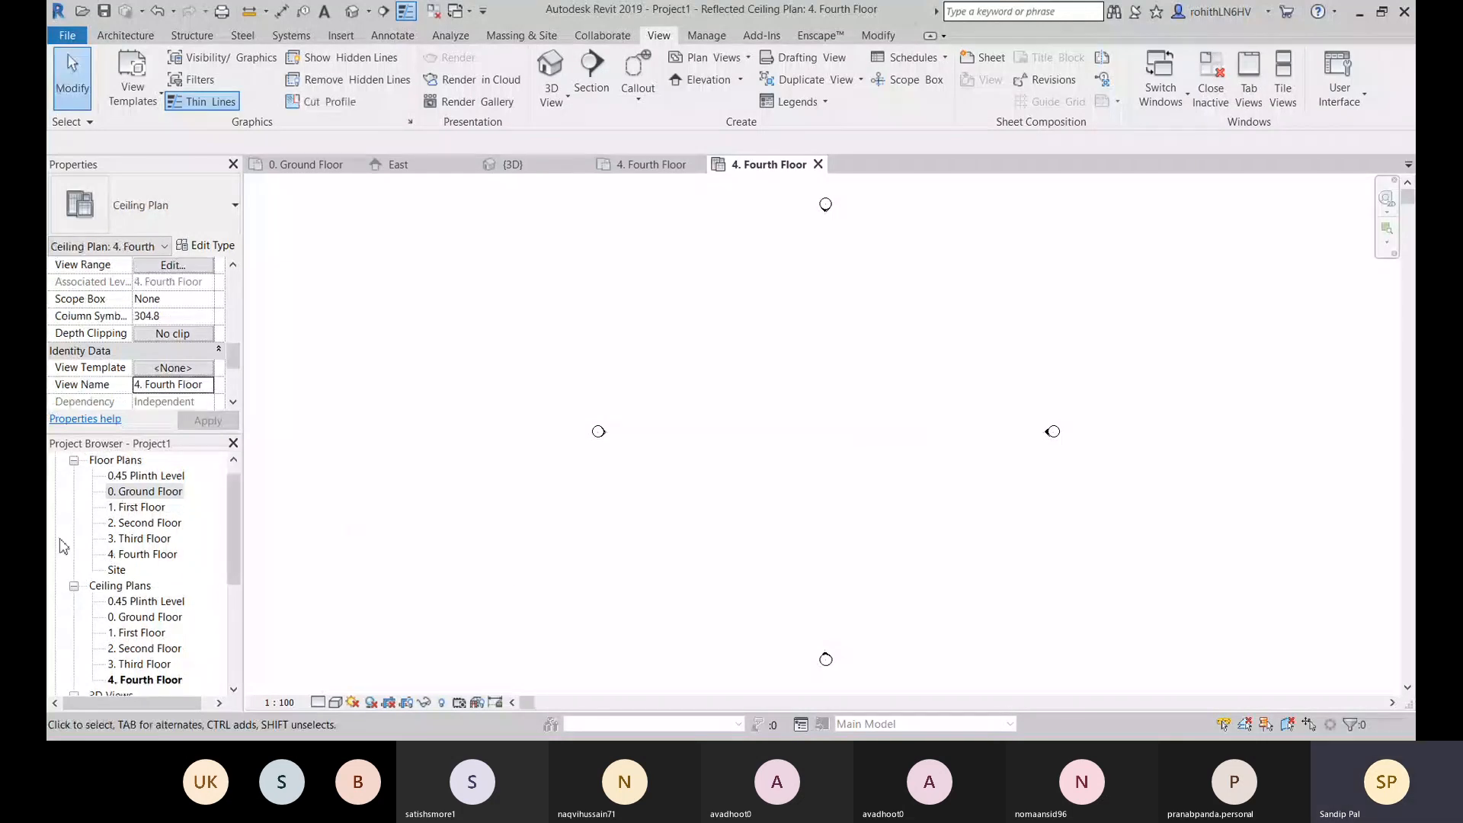
click(154, 476)
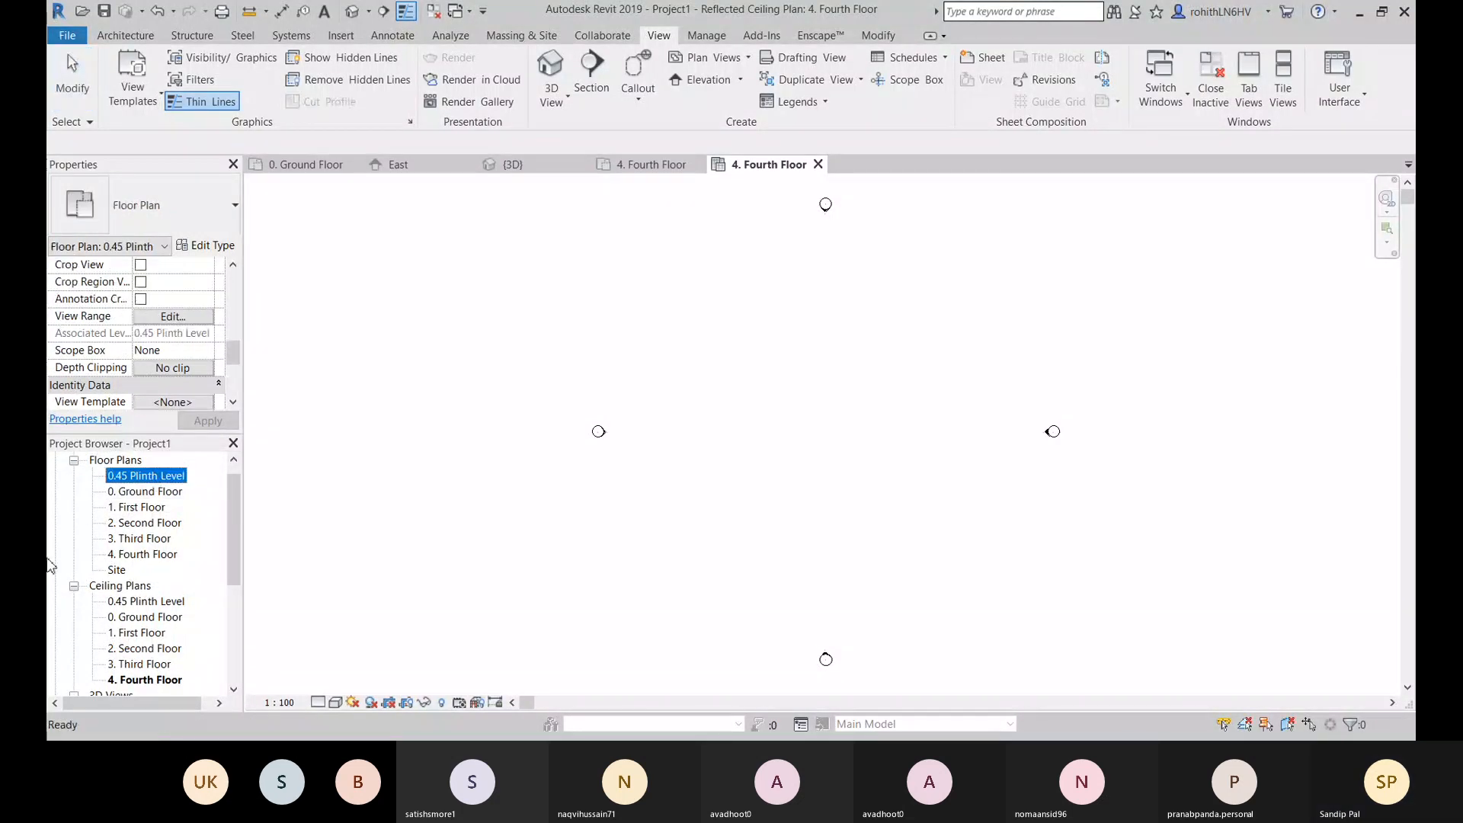
click(148, 492)
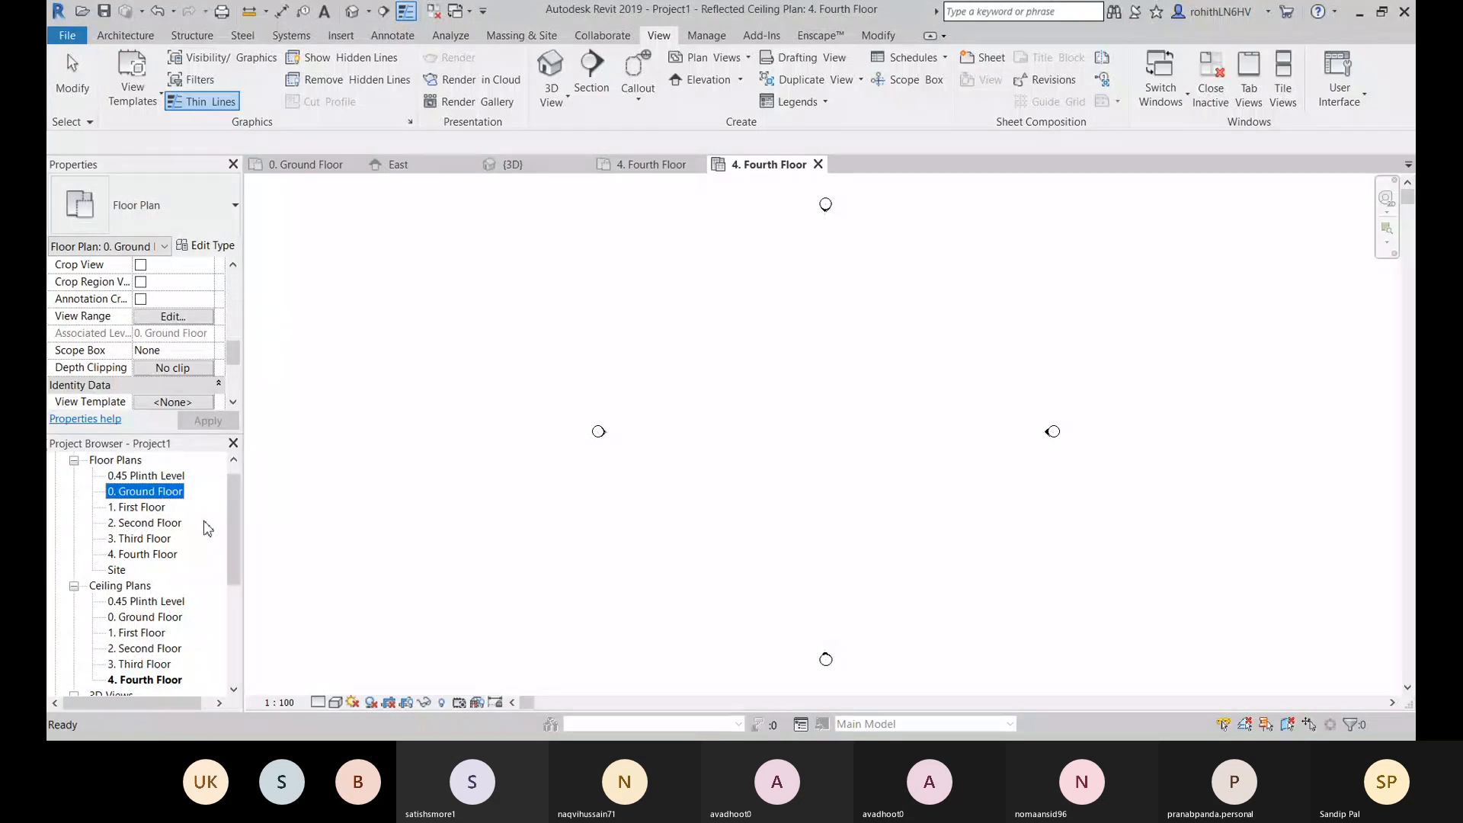
click(115, 495)
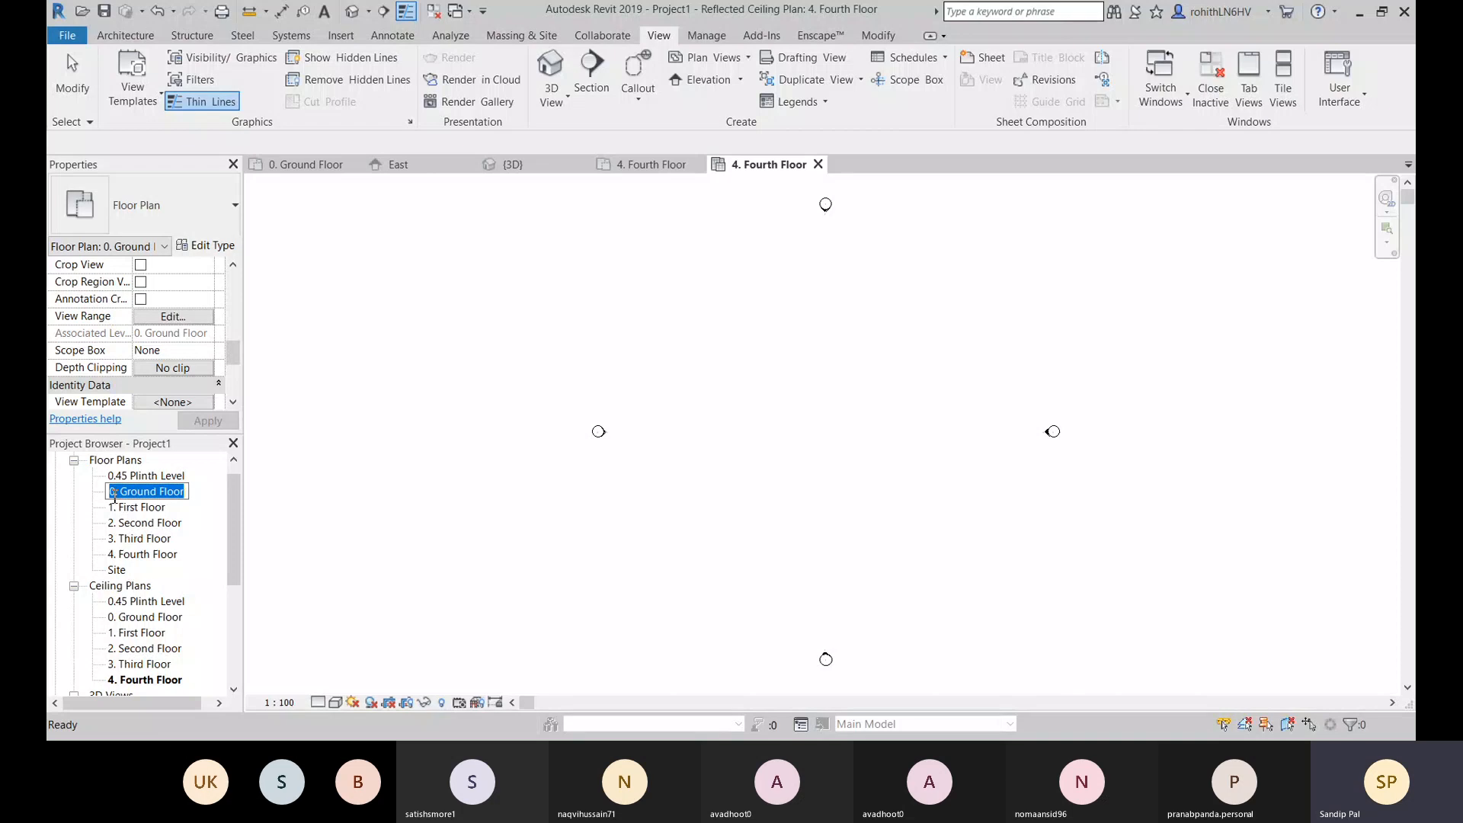
click(118, 496)
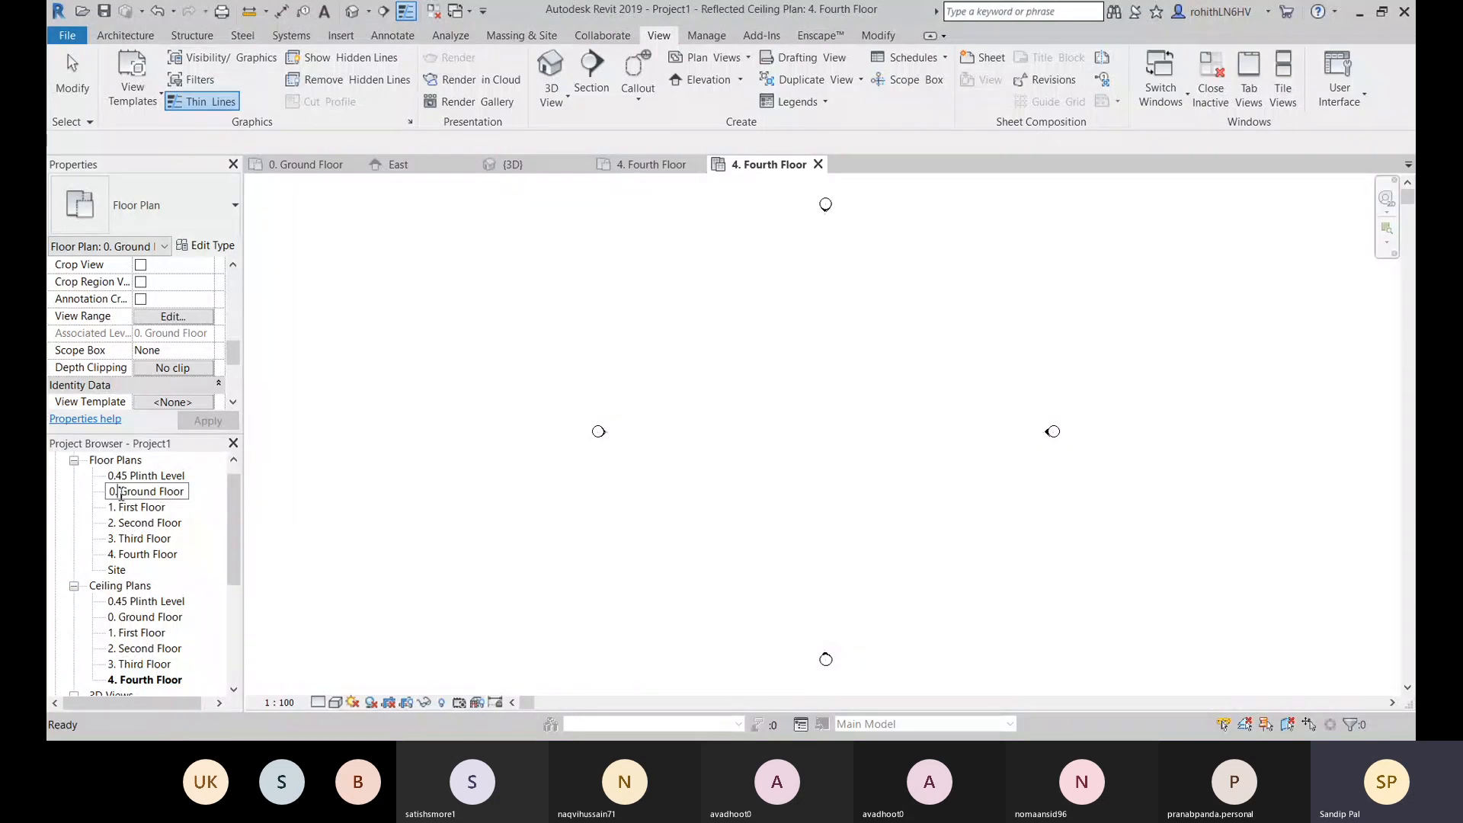
key(Delete)
key(Return)
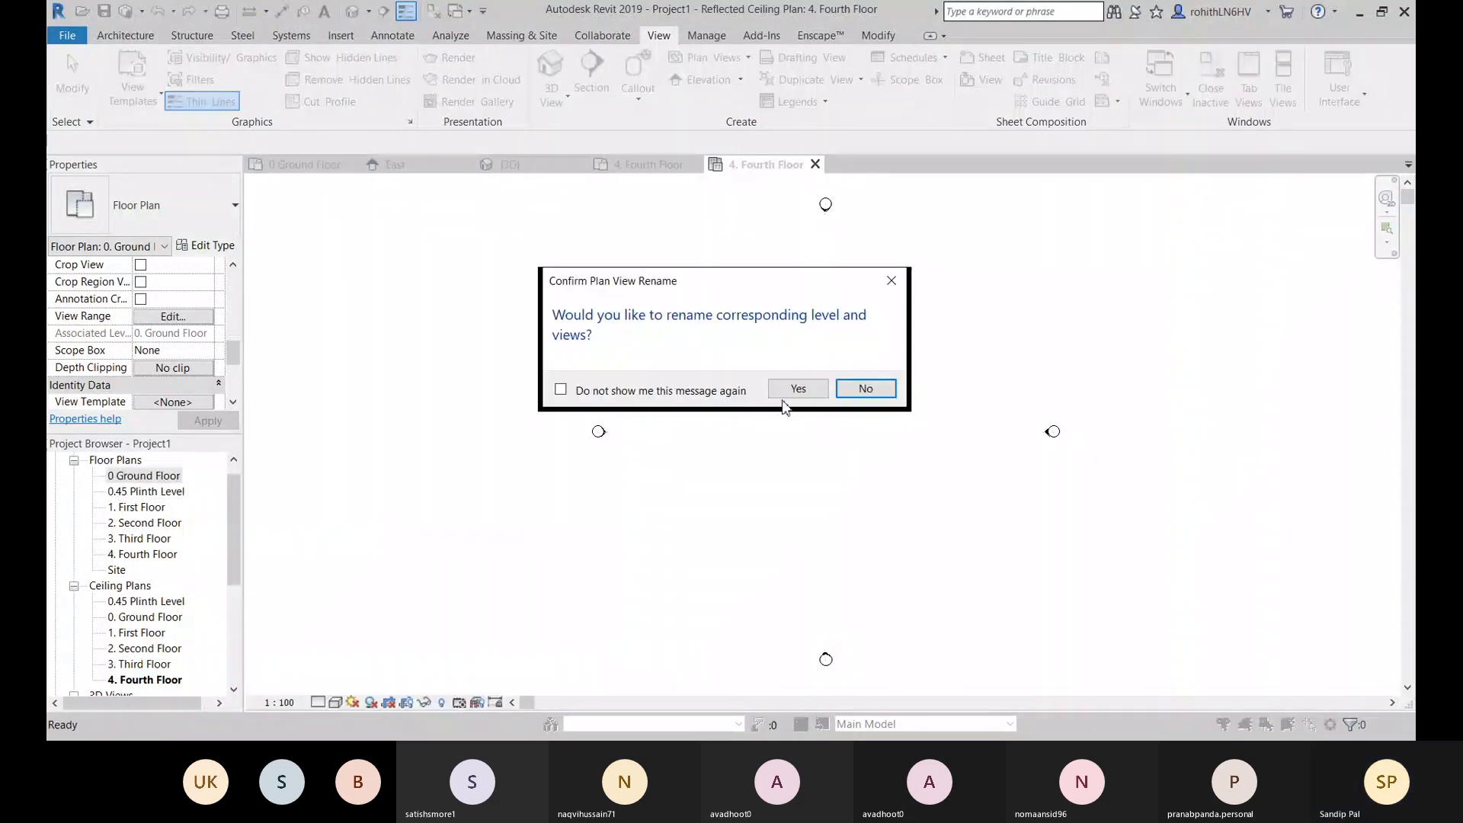
click(792, 389)
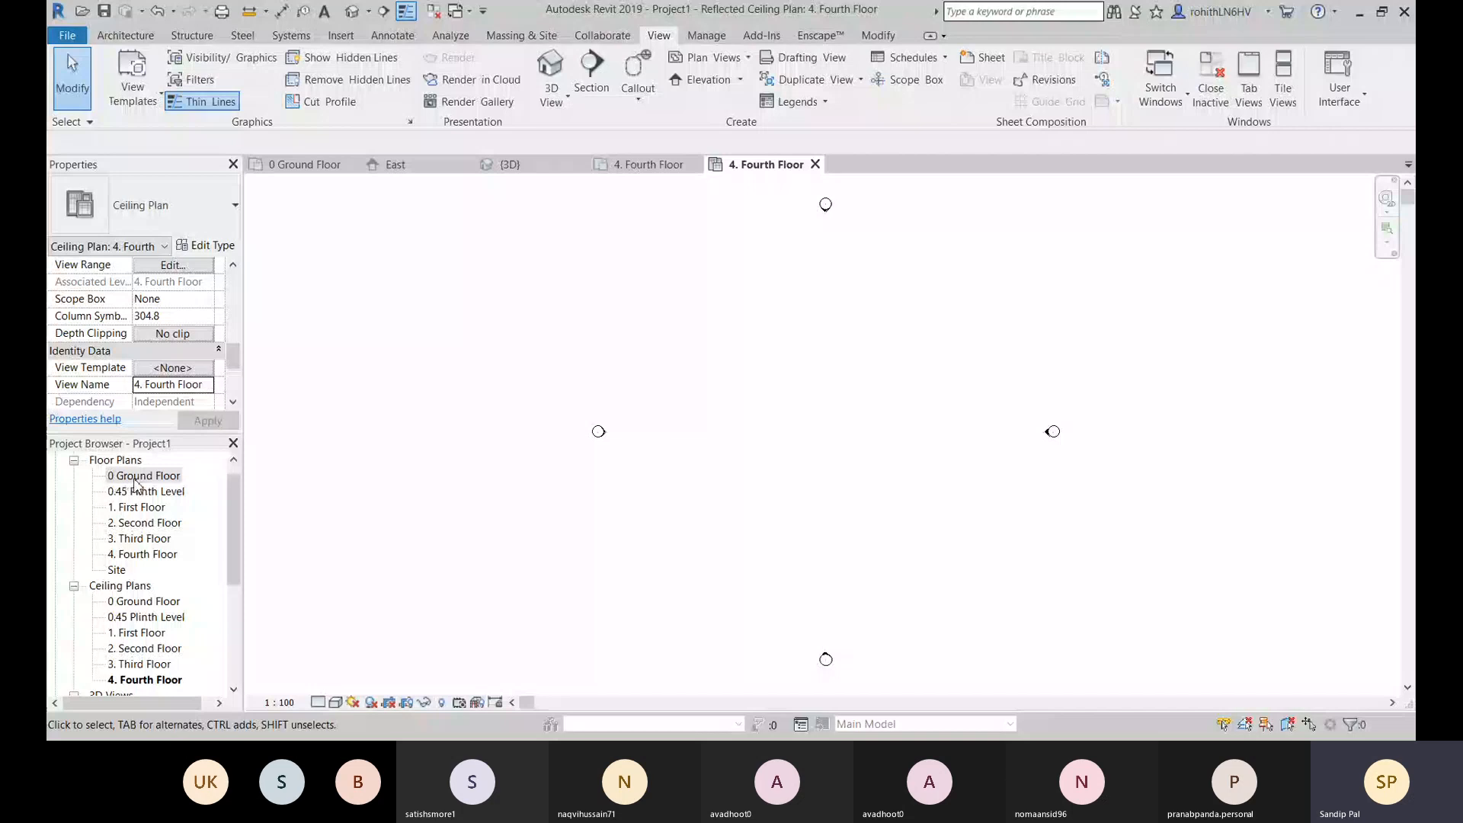
scroll(145, 560, down, 1)
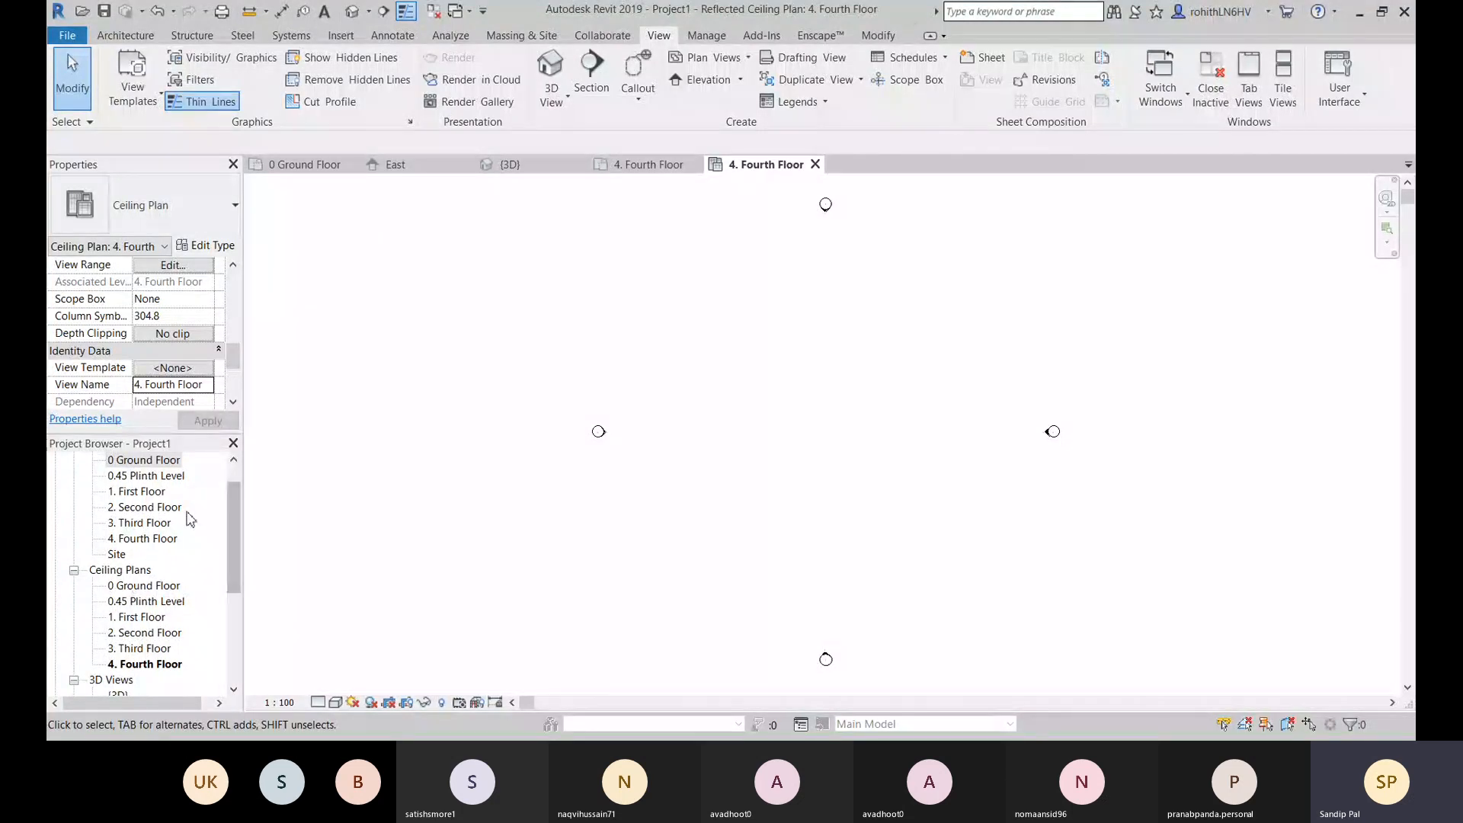
scroll(122, 483, up, 1)
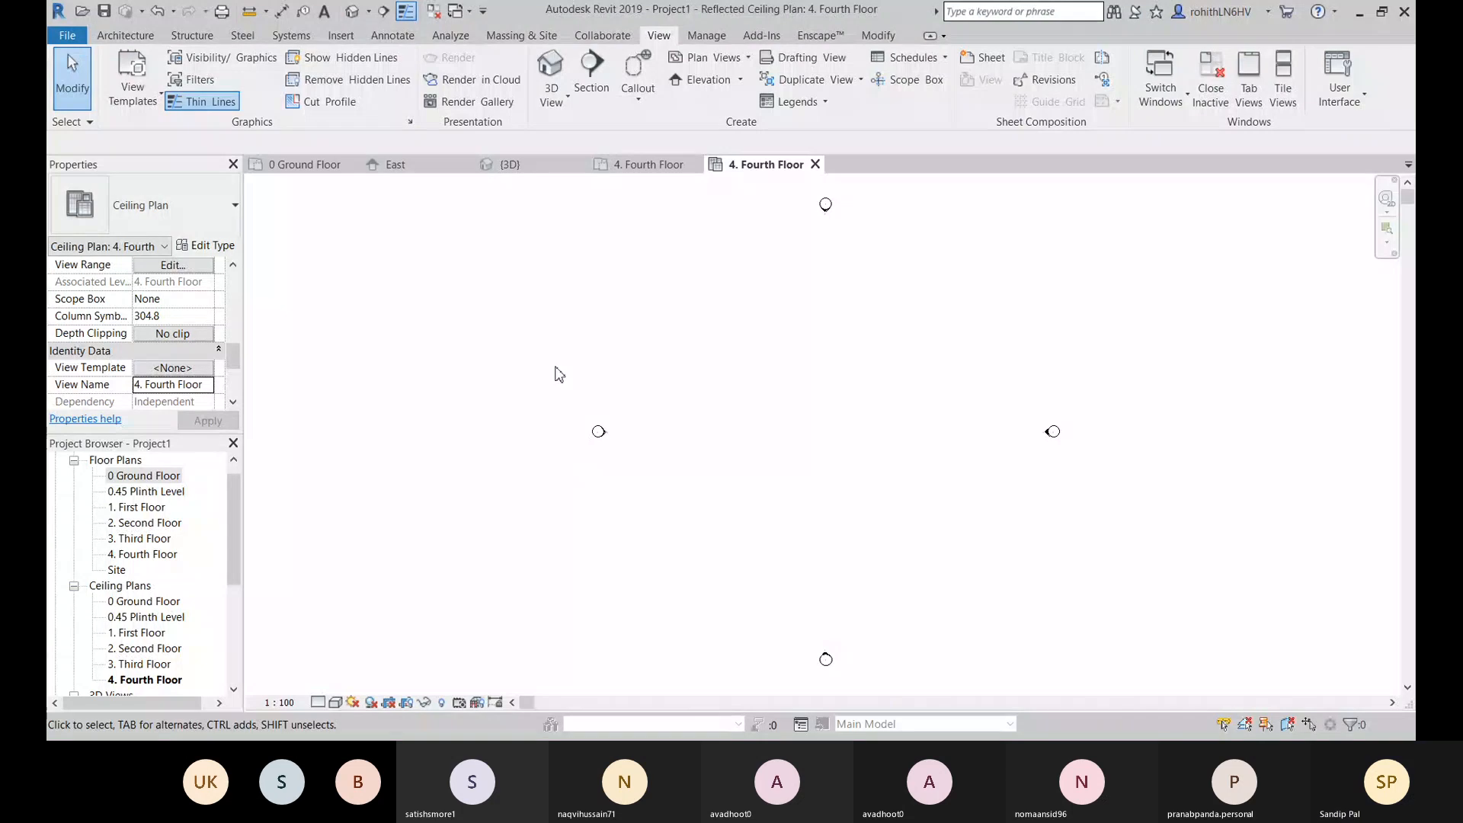
Step: In the East elevation, rename the 4. Fourth Floor level as "4. Roof" and rename its corresponding views too
click(408, 166)
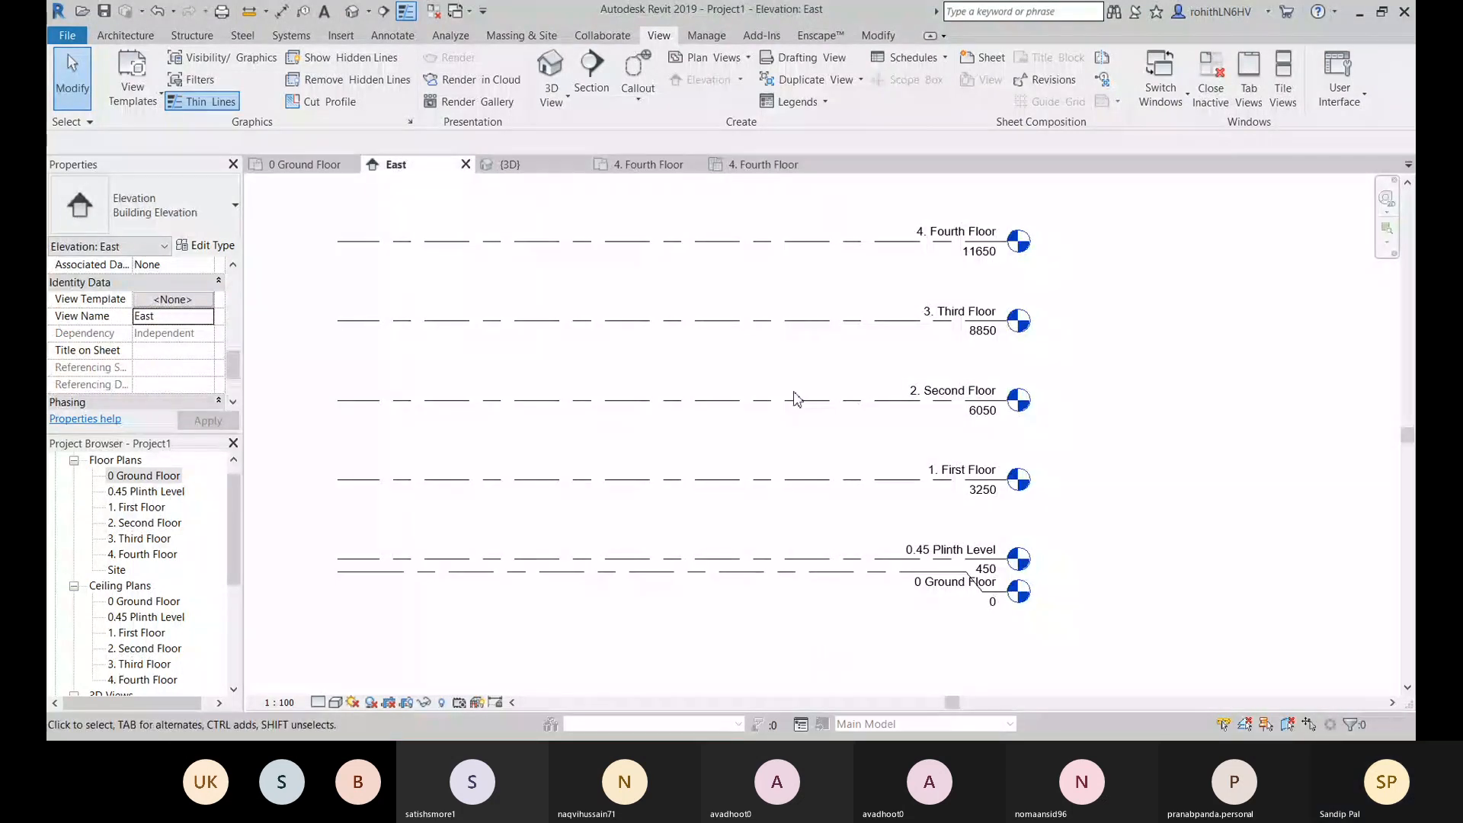
middle_drag(794, 399, 869, 412)
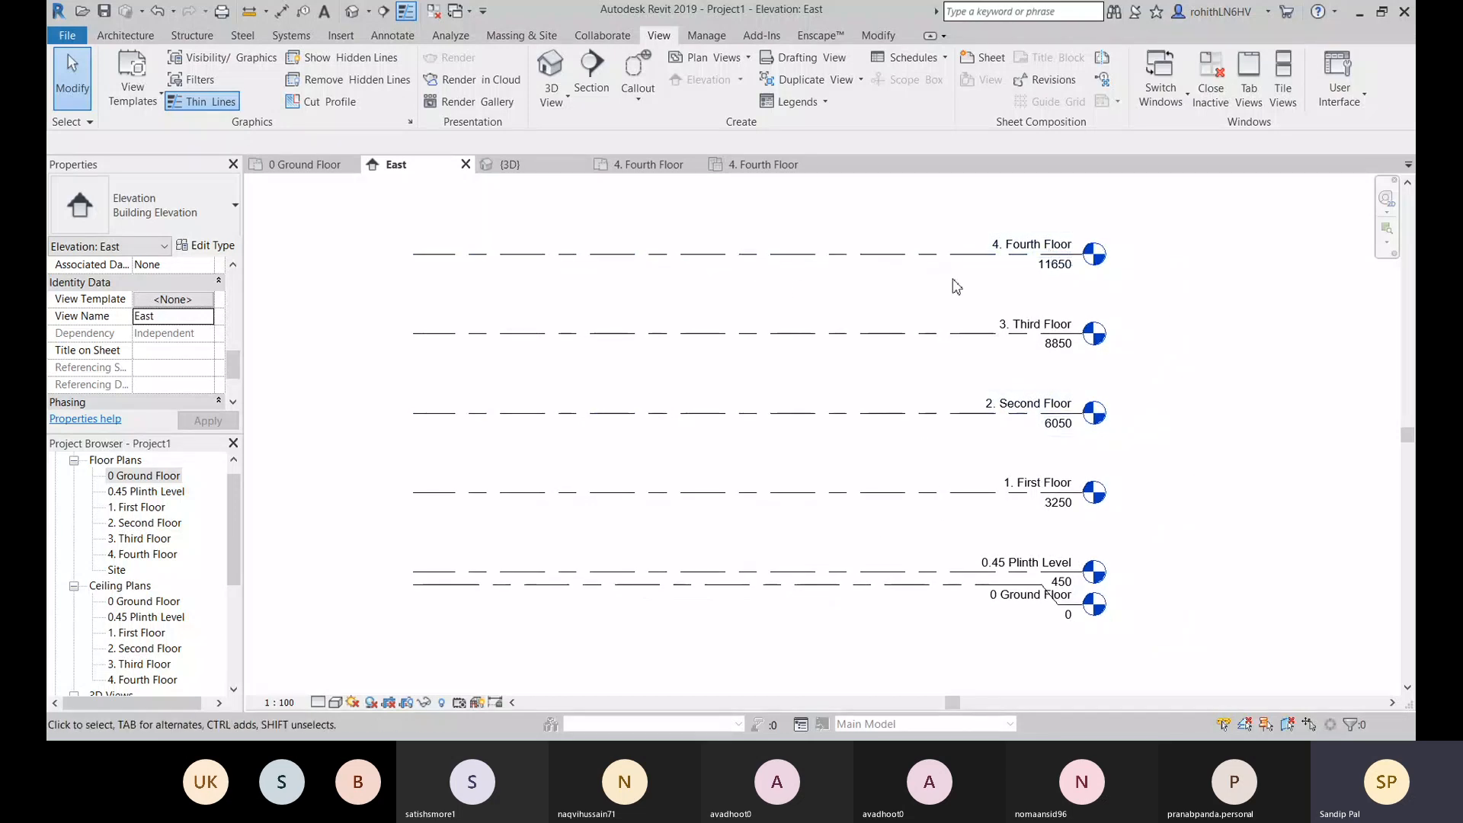
middle_drag(953, 280, 909, 302)
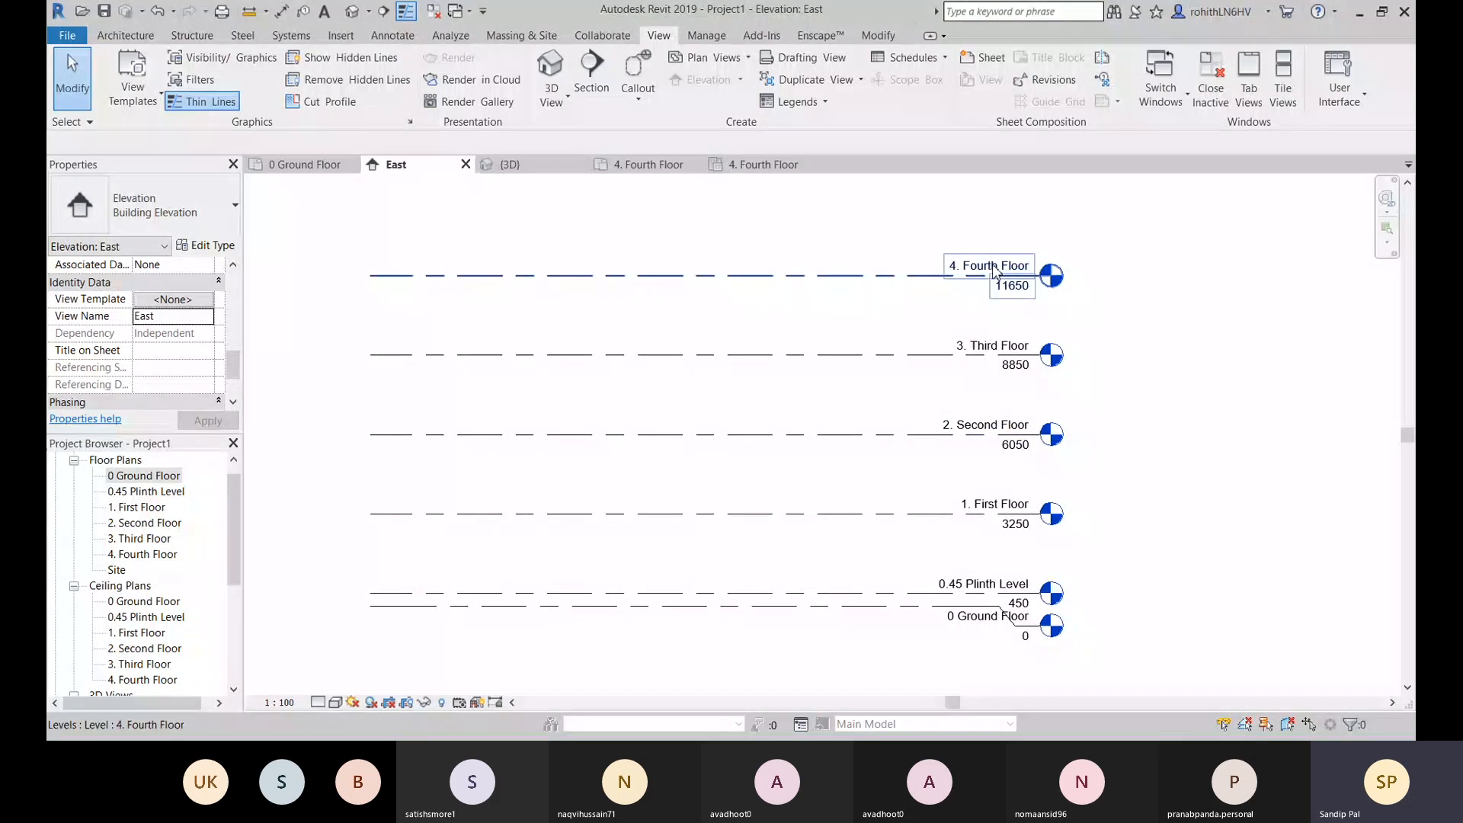
click(994, 270)
click(984, 267)
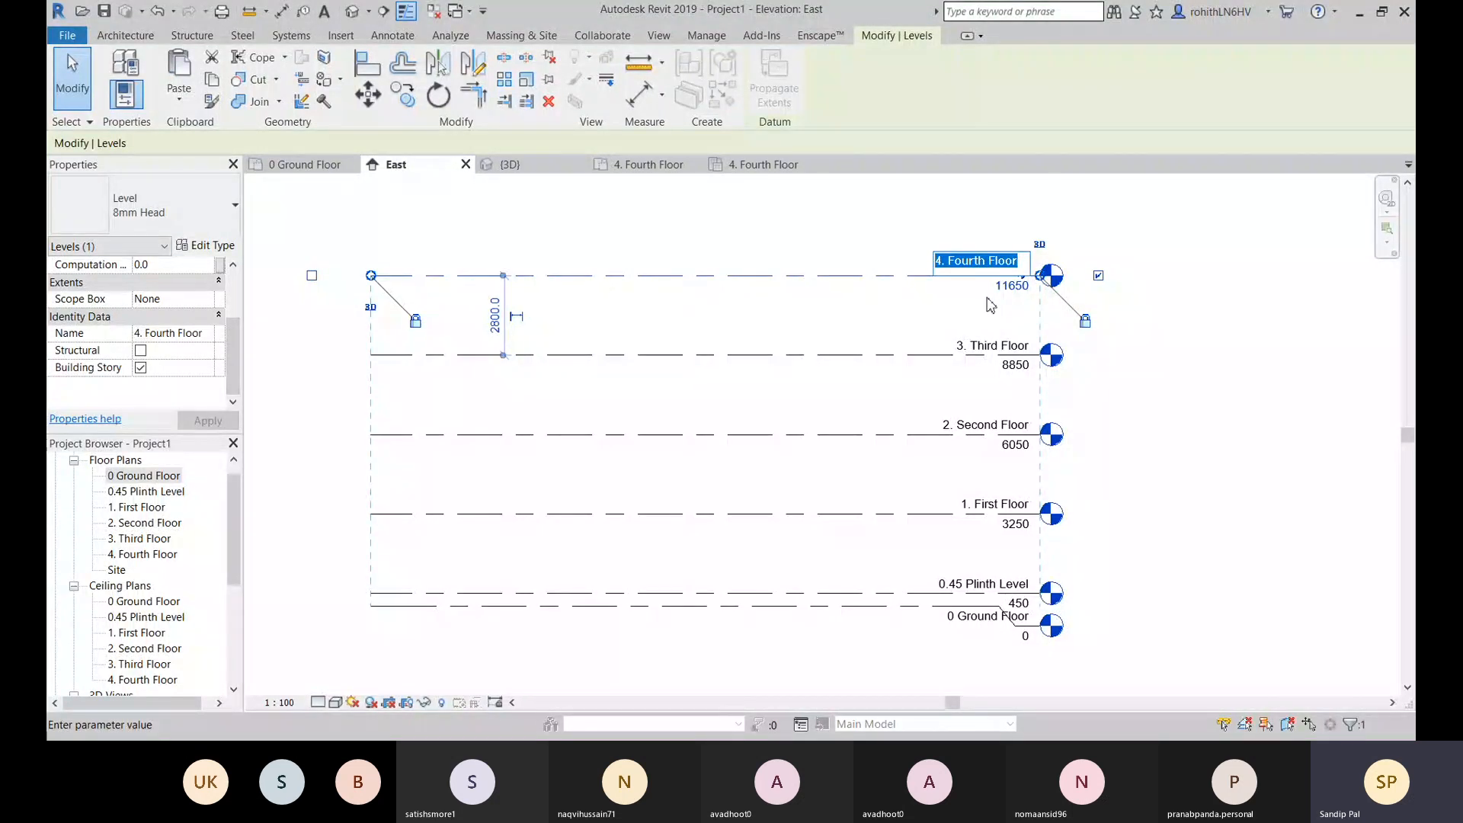
text(R)
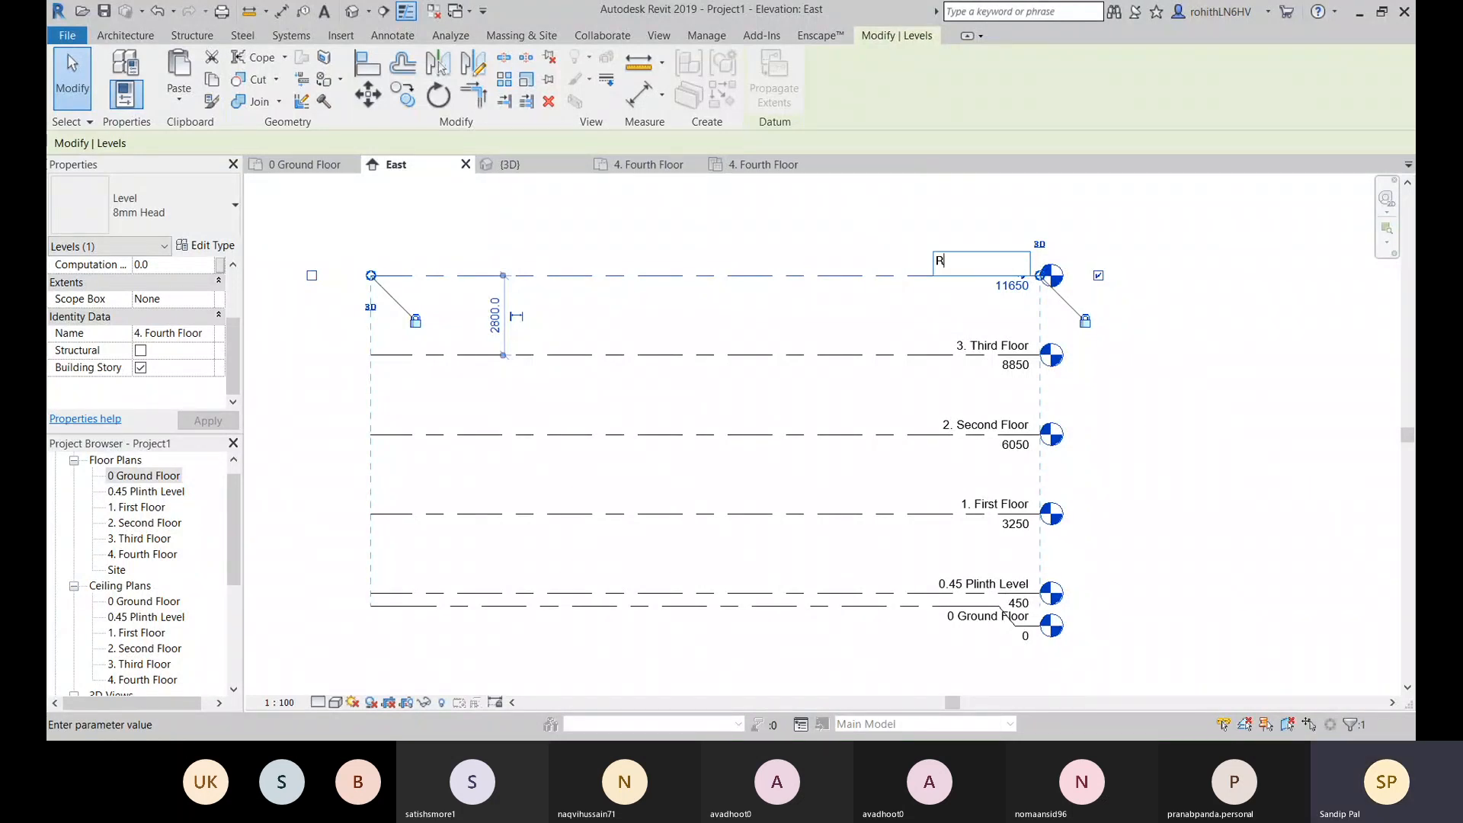
text(oor)
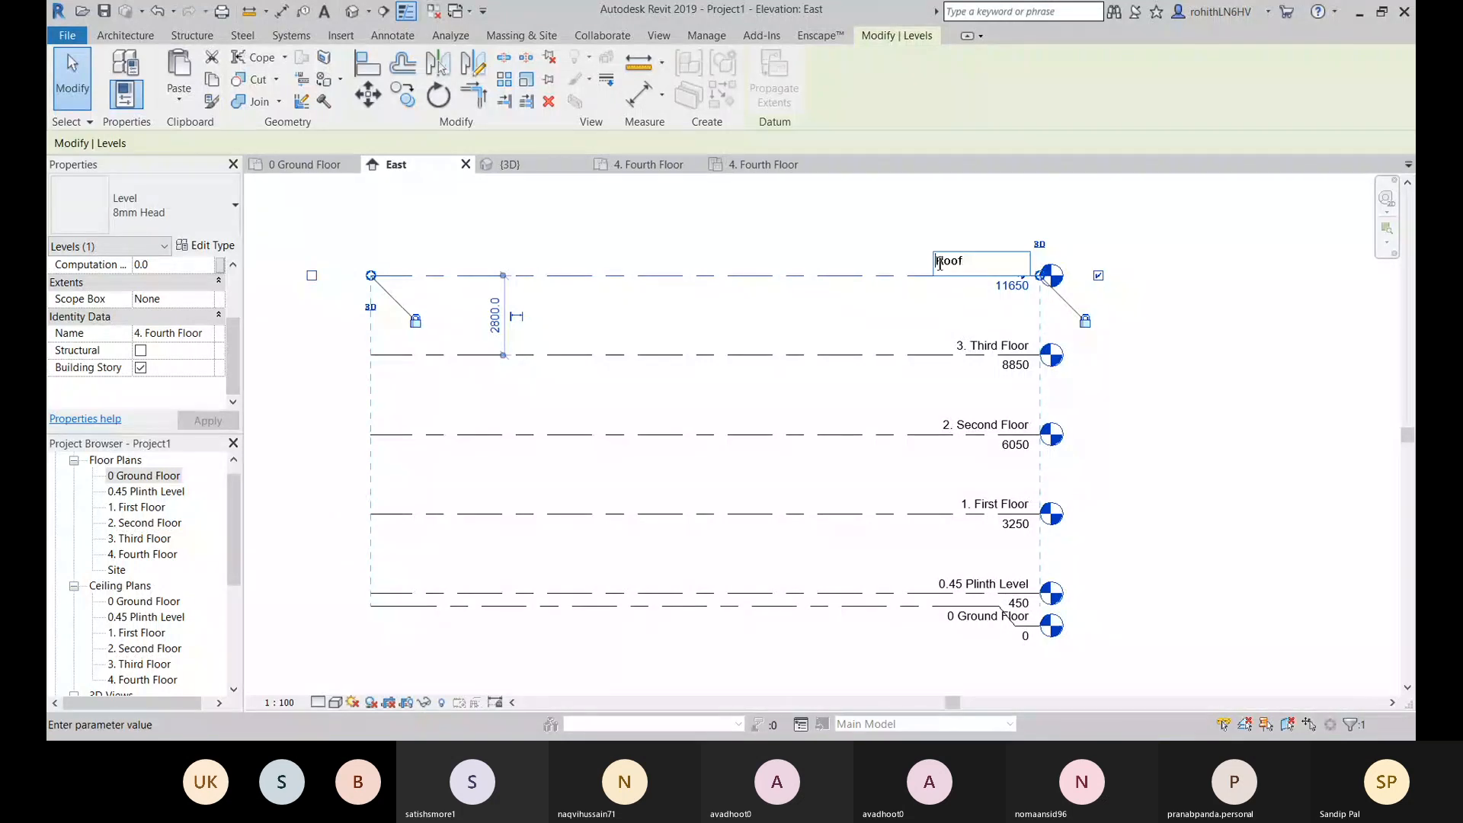
text(4.)
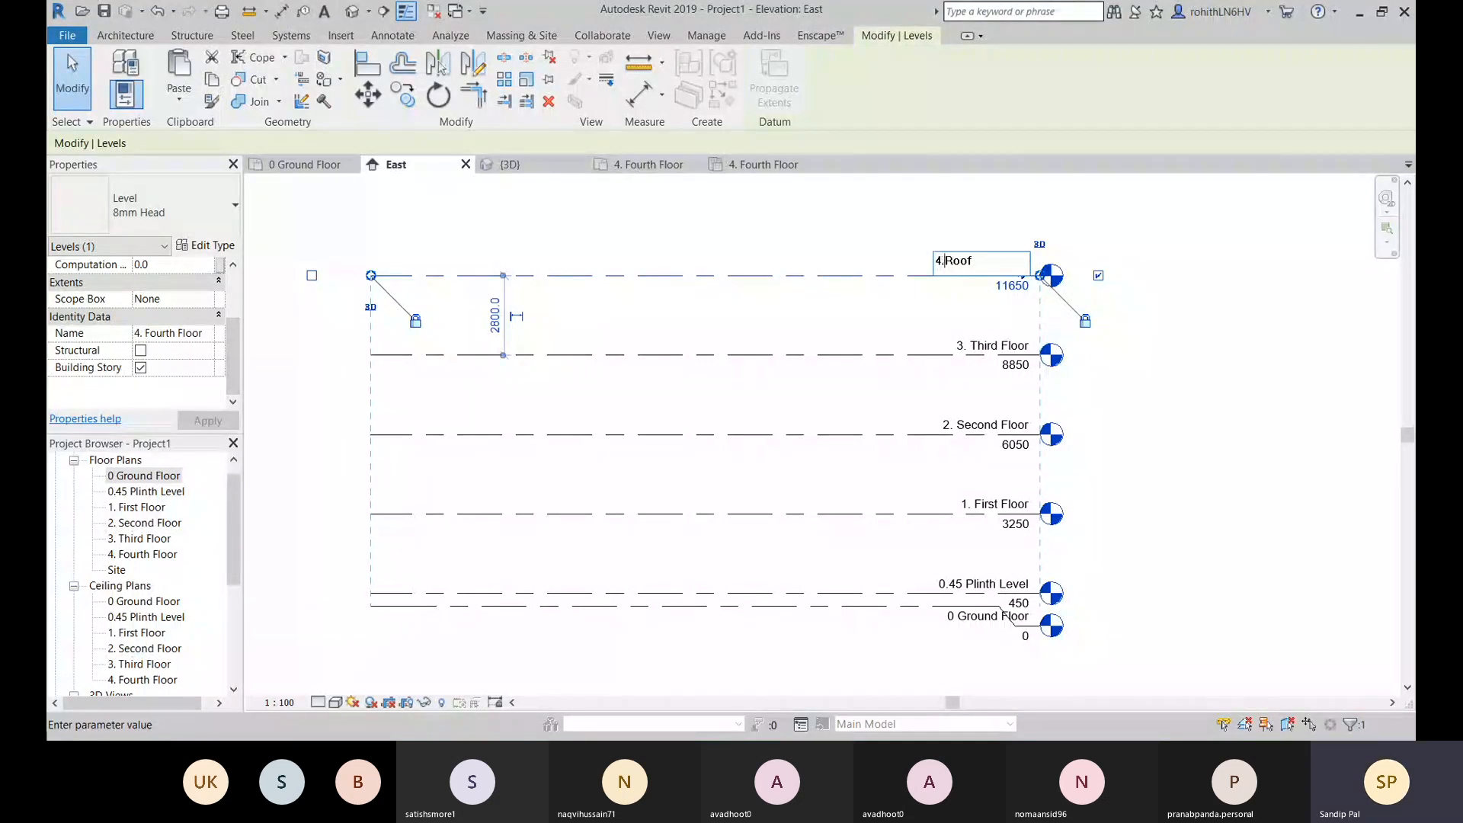
key(Return)
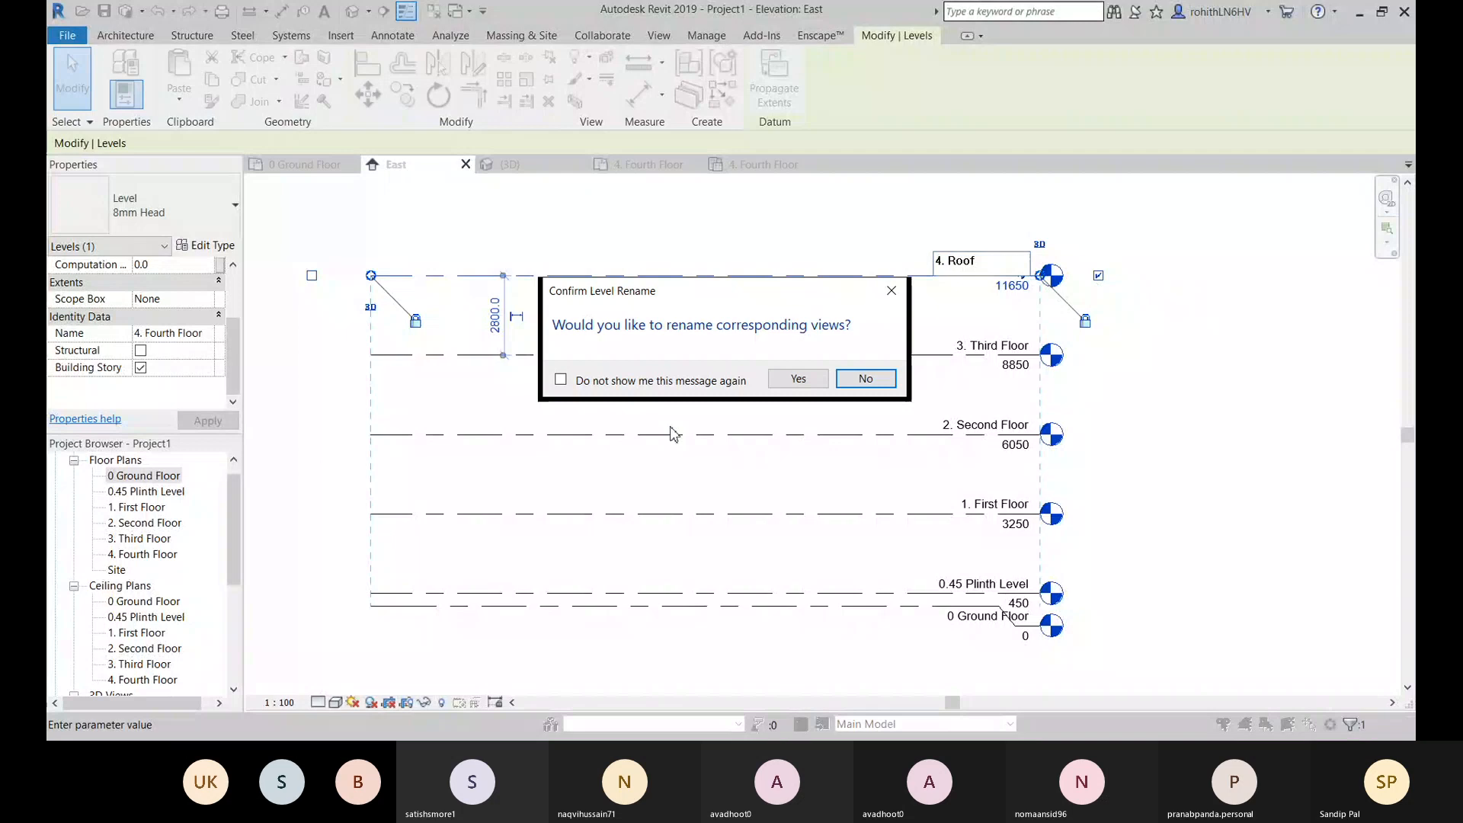
click(794, 385)
scroll(173, 555, down, 1)
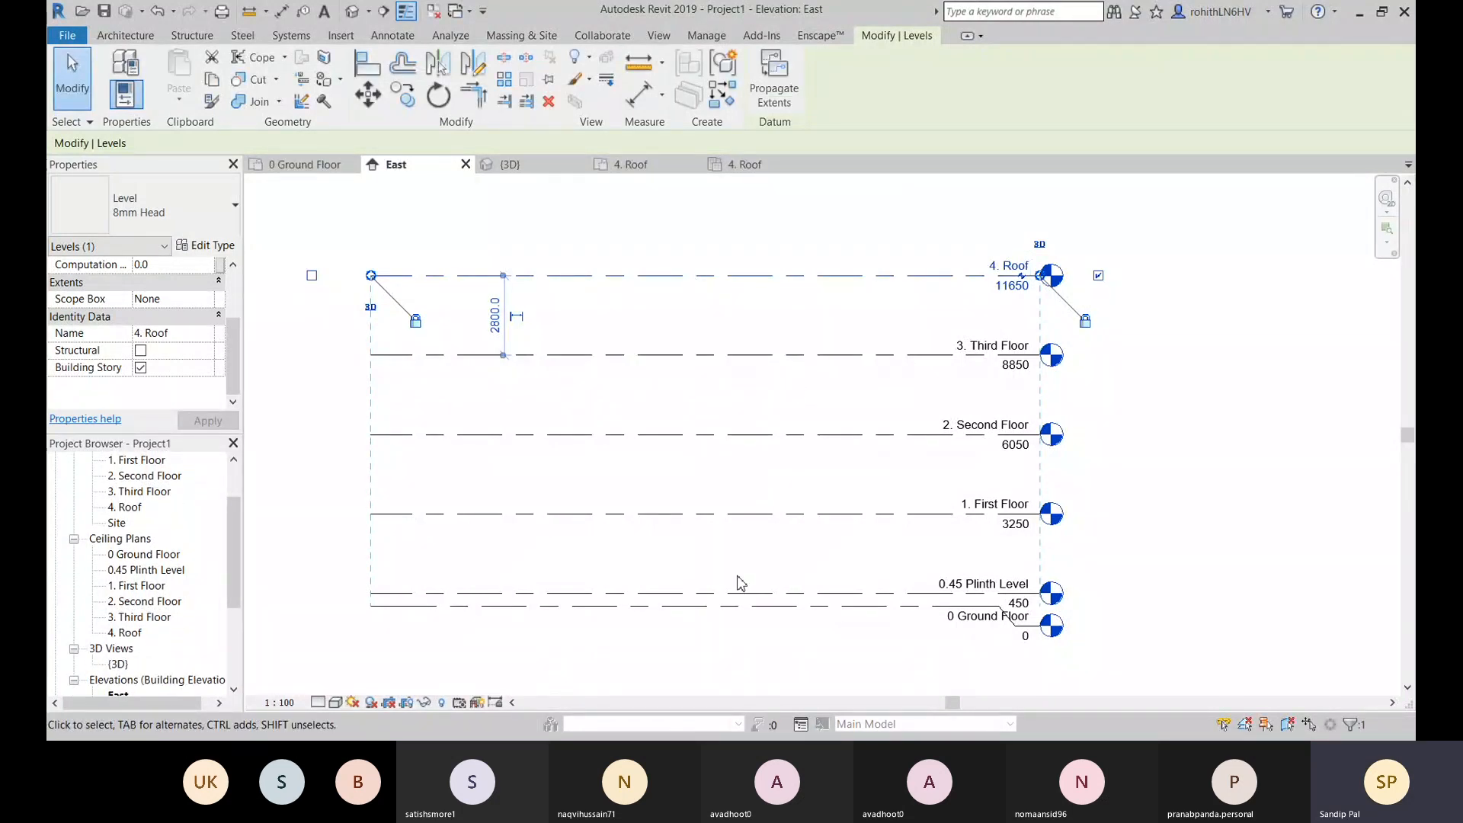
click(1154, 405)
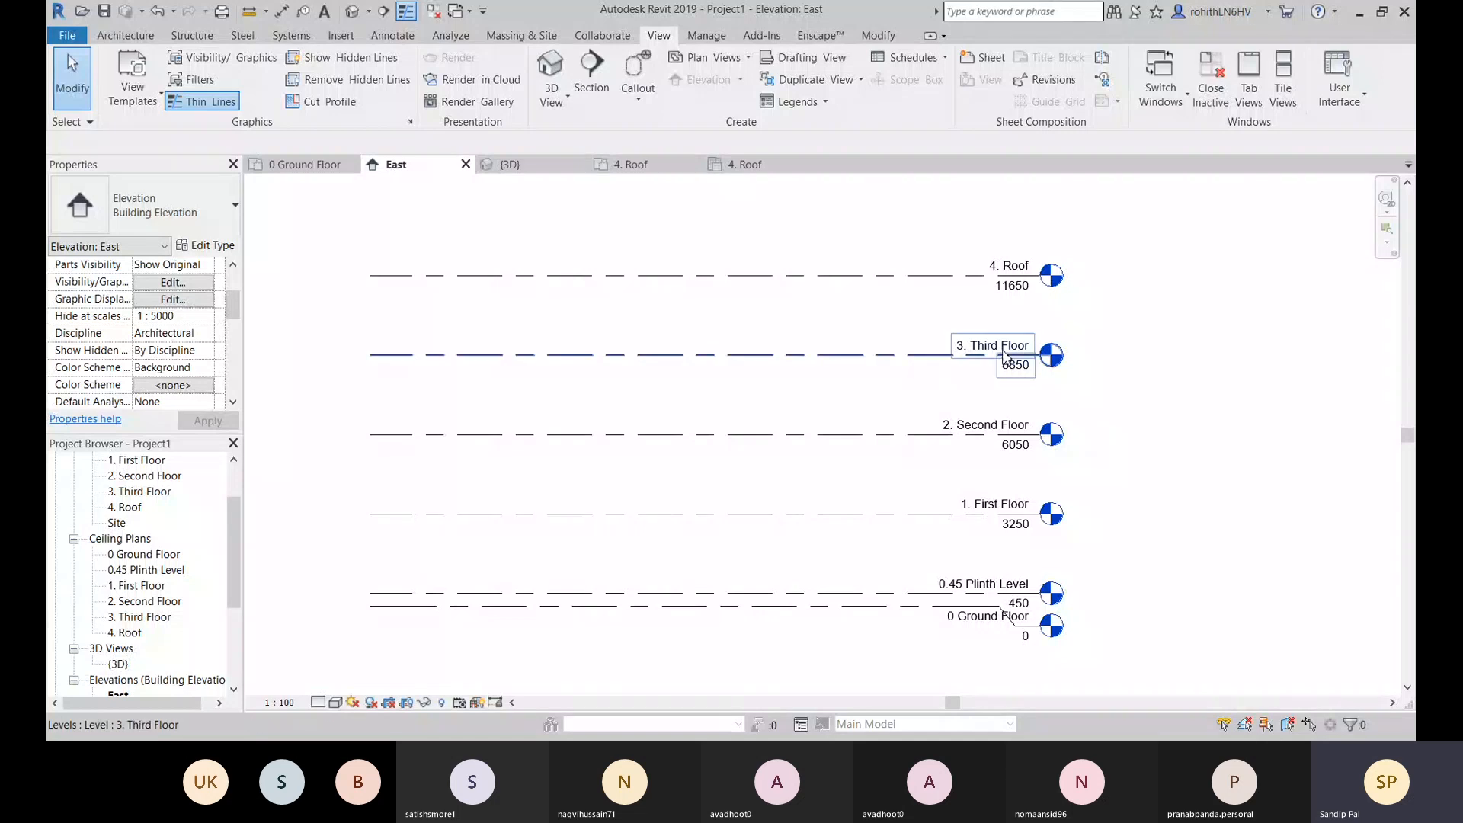
Step: Open the 0 Ground Floor floor plan
scroll(902, 407, down, 4)
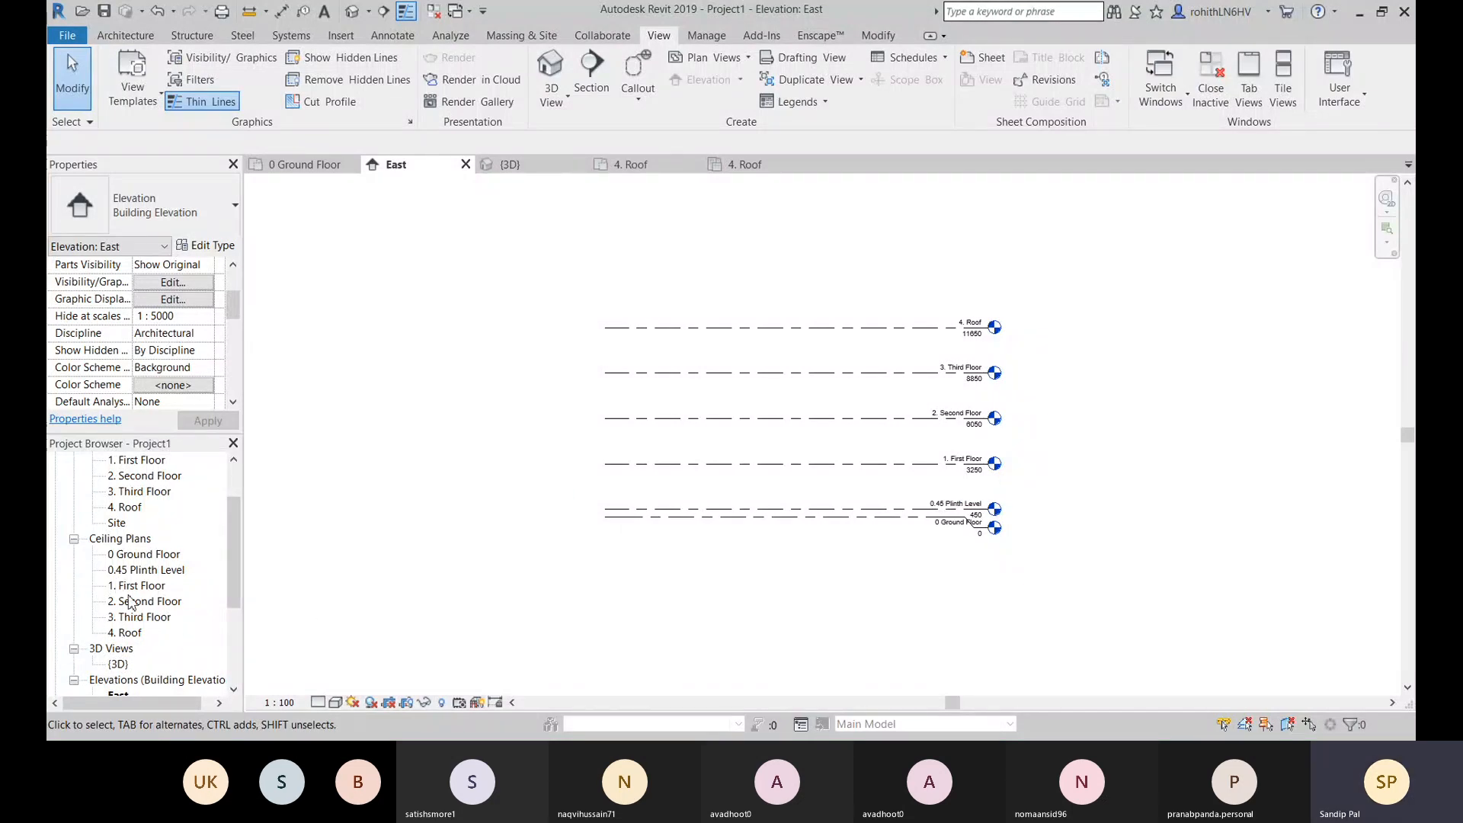
scroll(122, 594, up, 2)
double_click(150, 493)
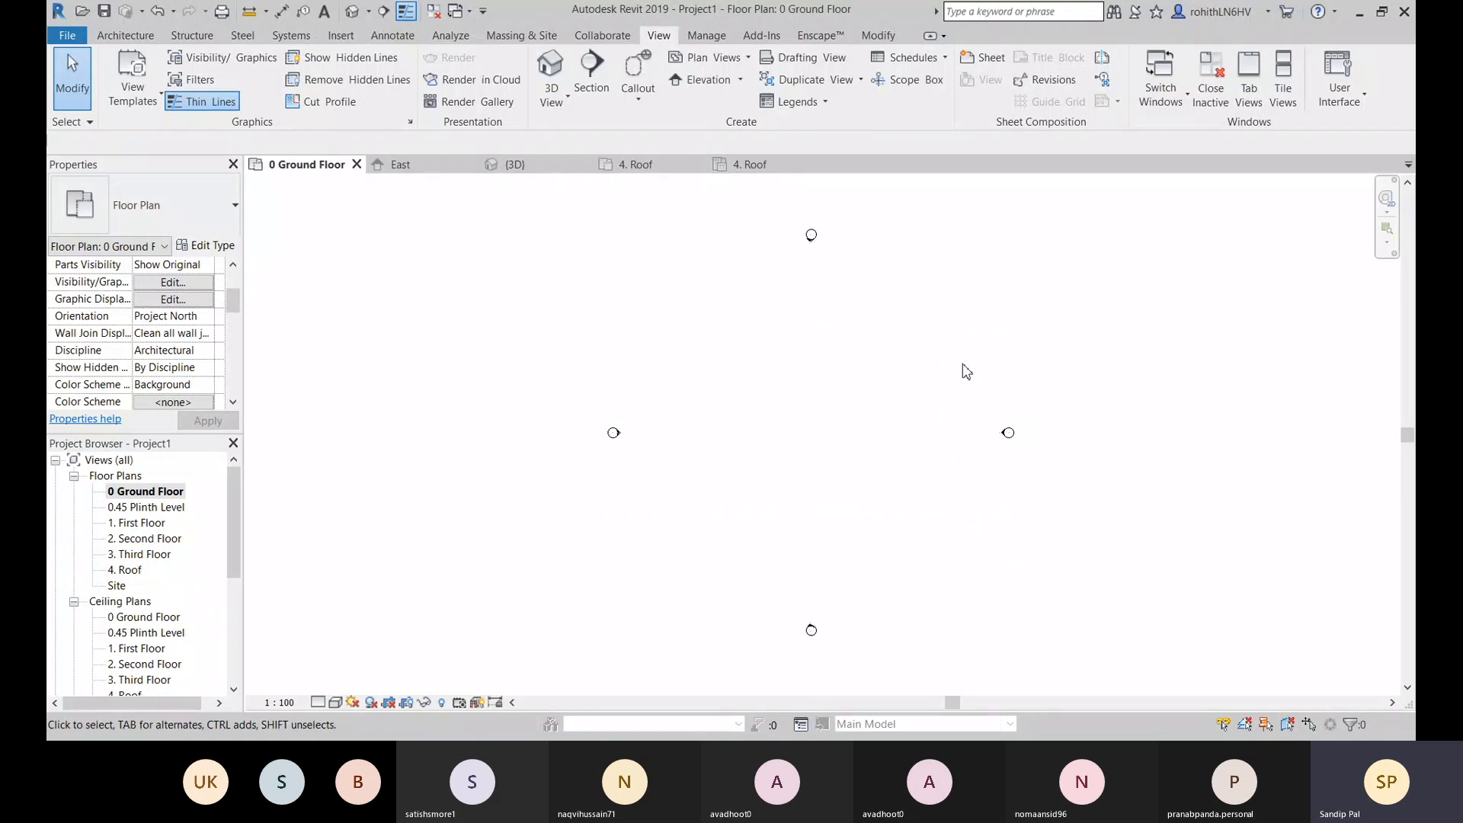
click(137, 39)
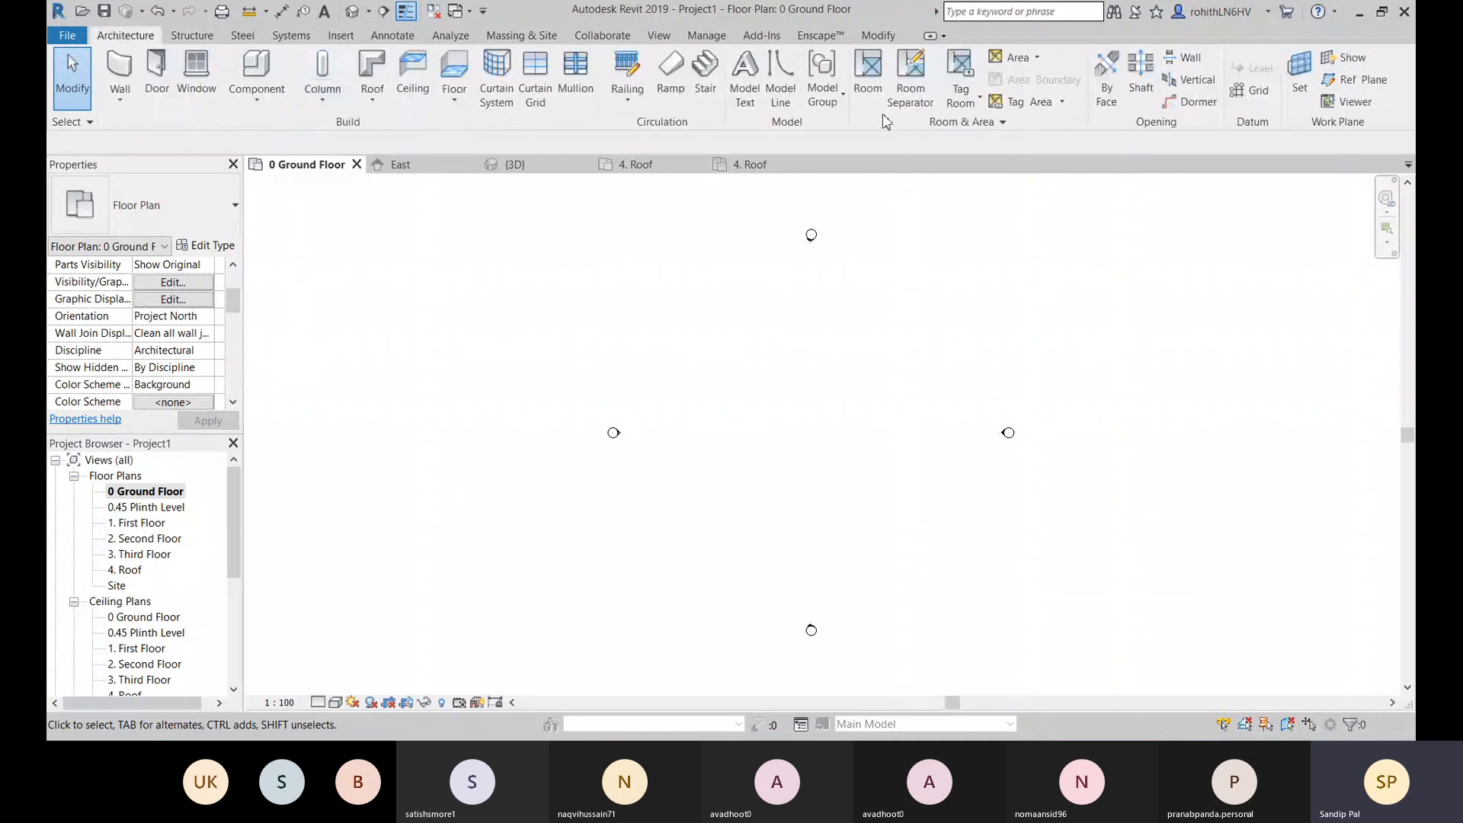
click(1270, 101)
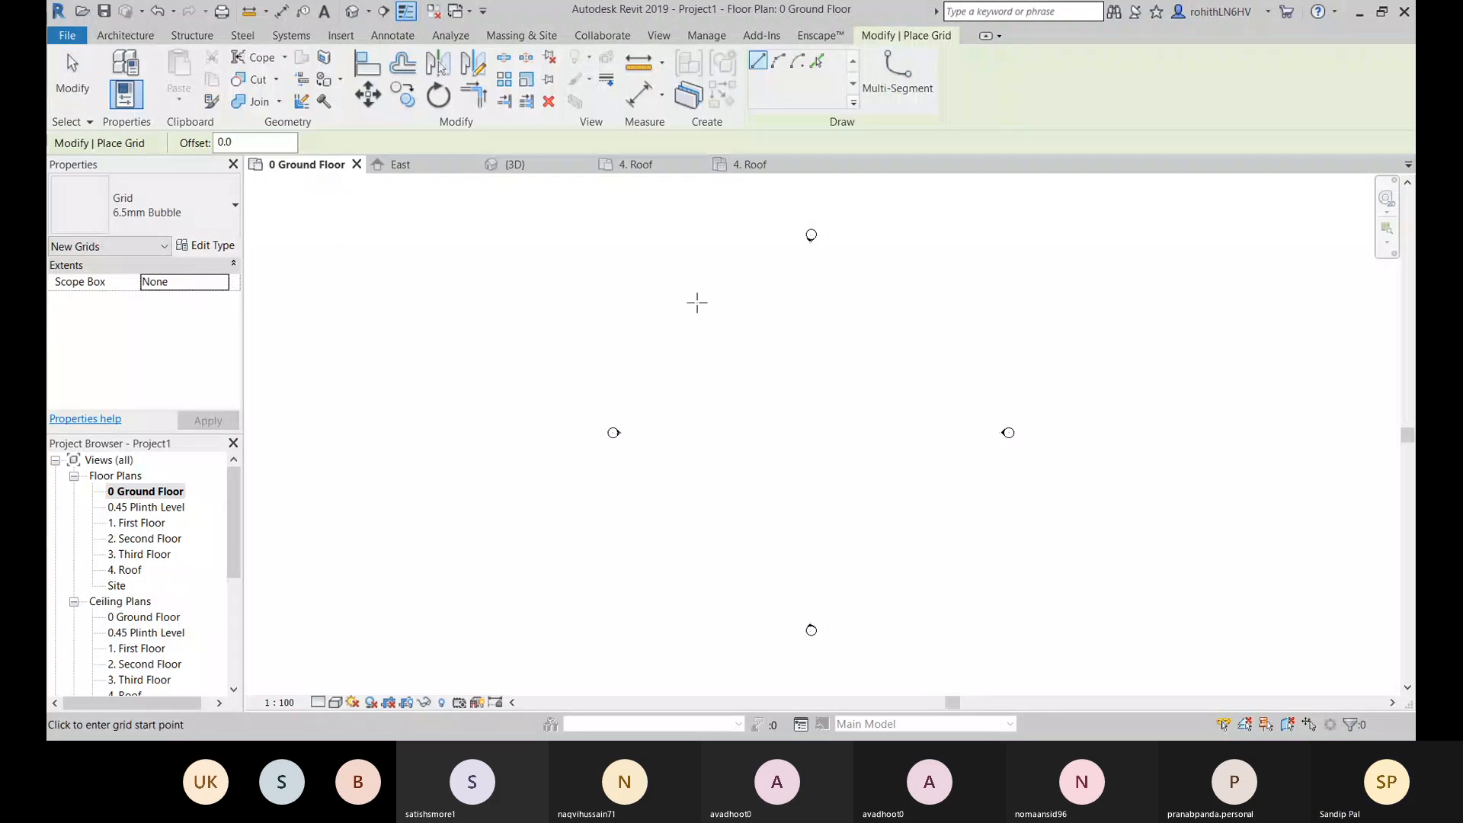
click(664, 286)
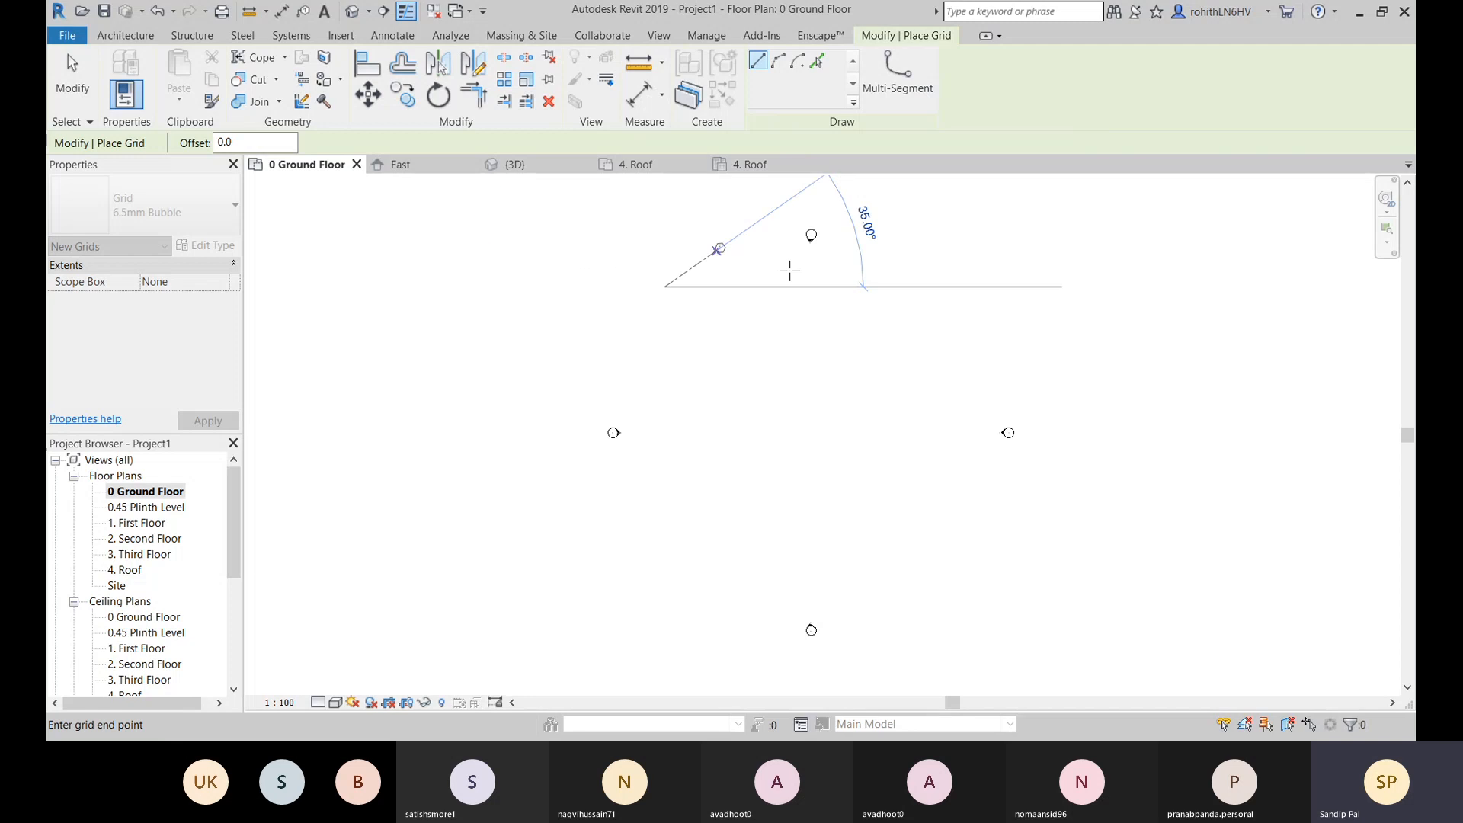
middle_drag(704, 481, 707, 479)
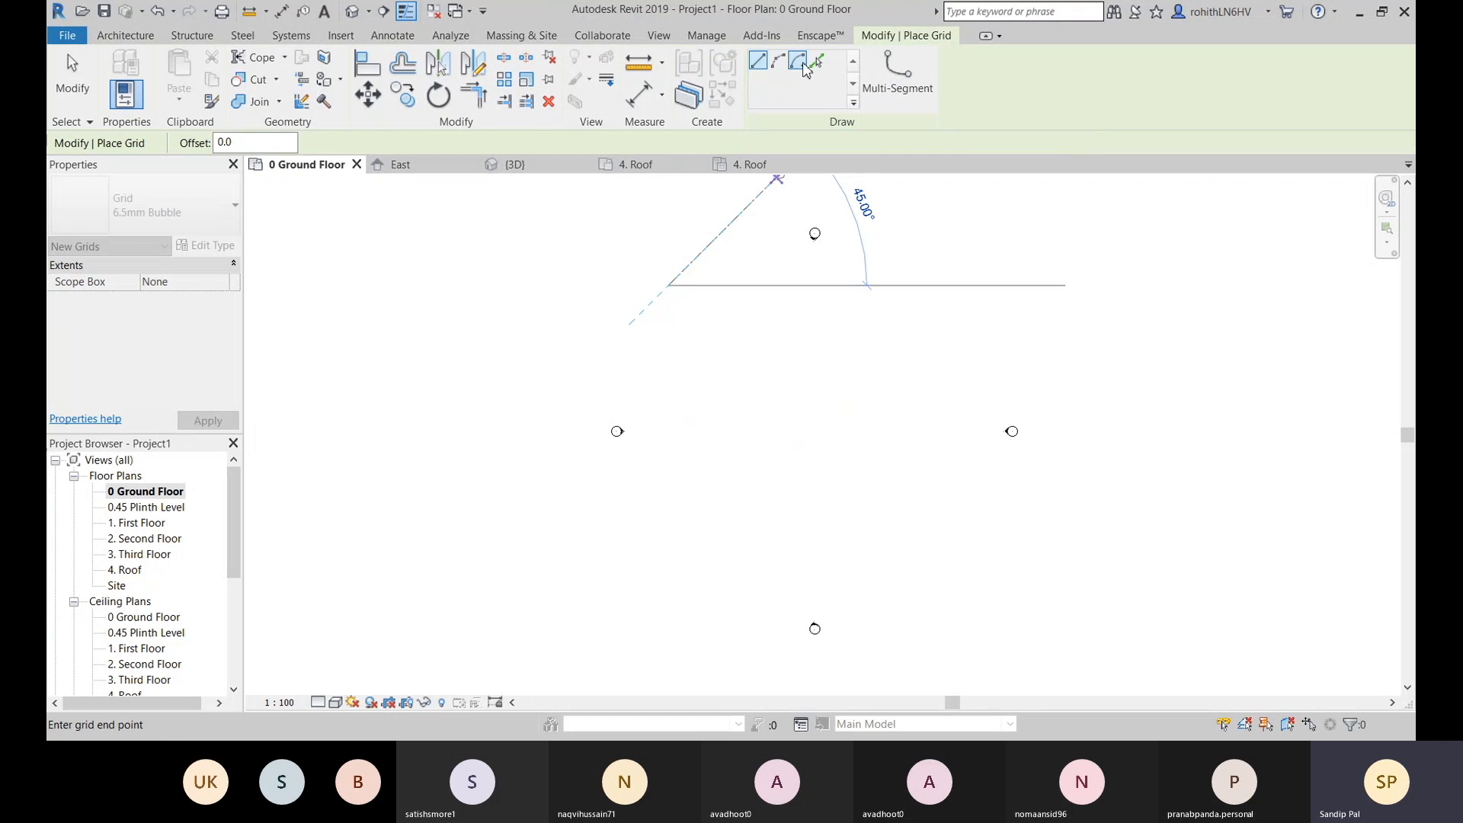
right_click(560, 242)
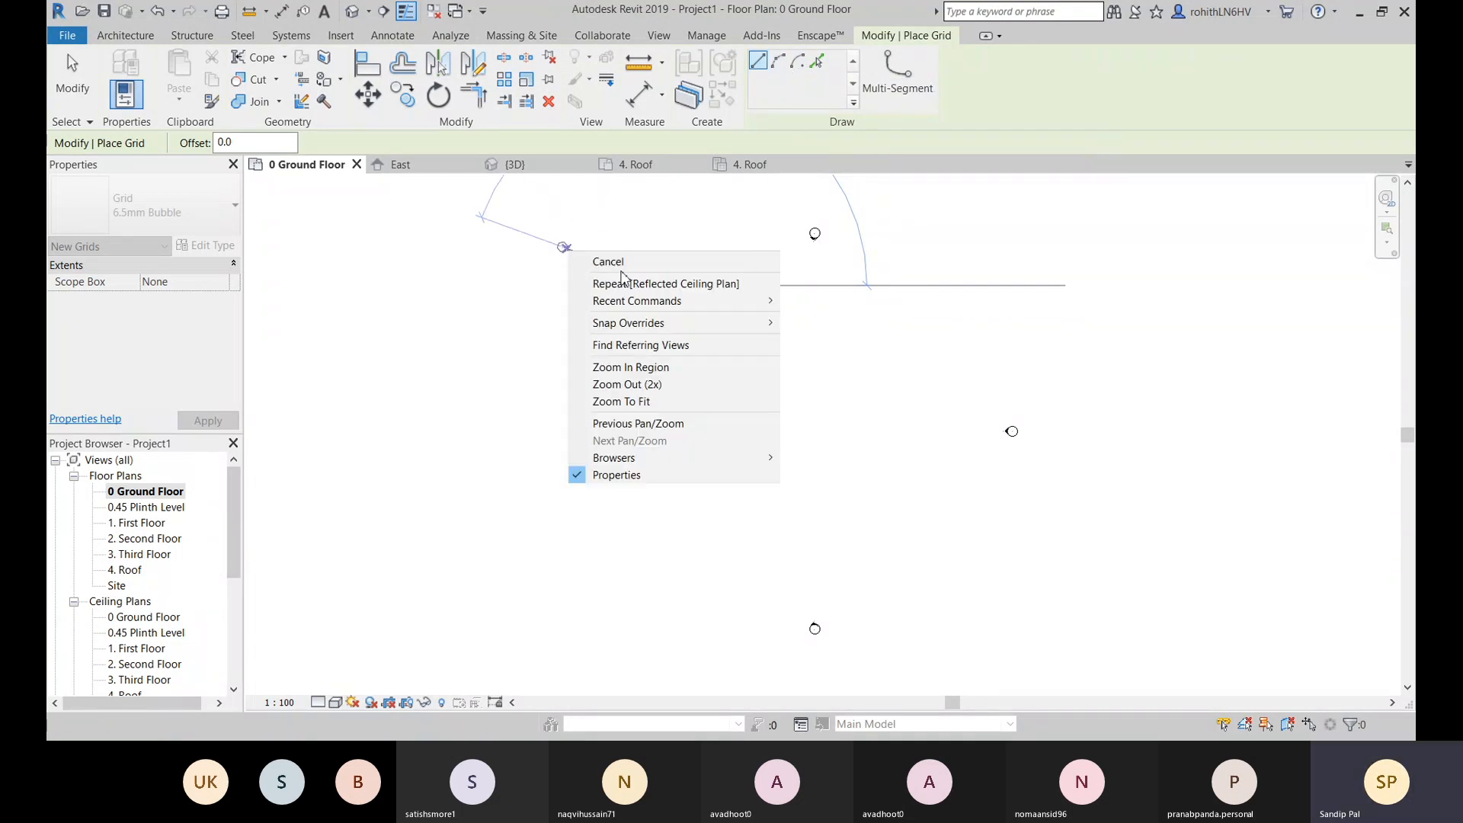
click(595, 259)
middle_drag(764, 324, 759, 307)
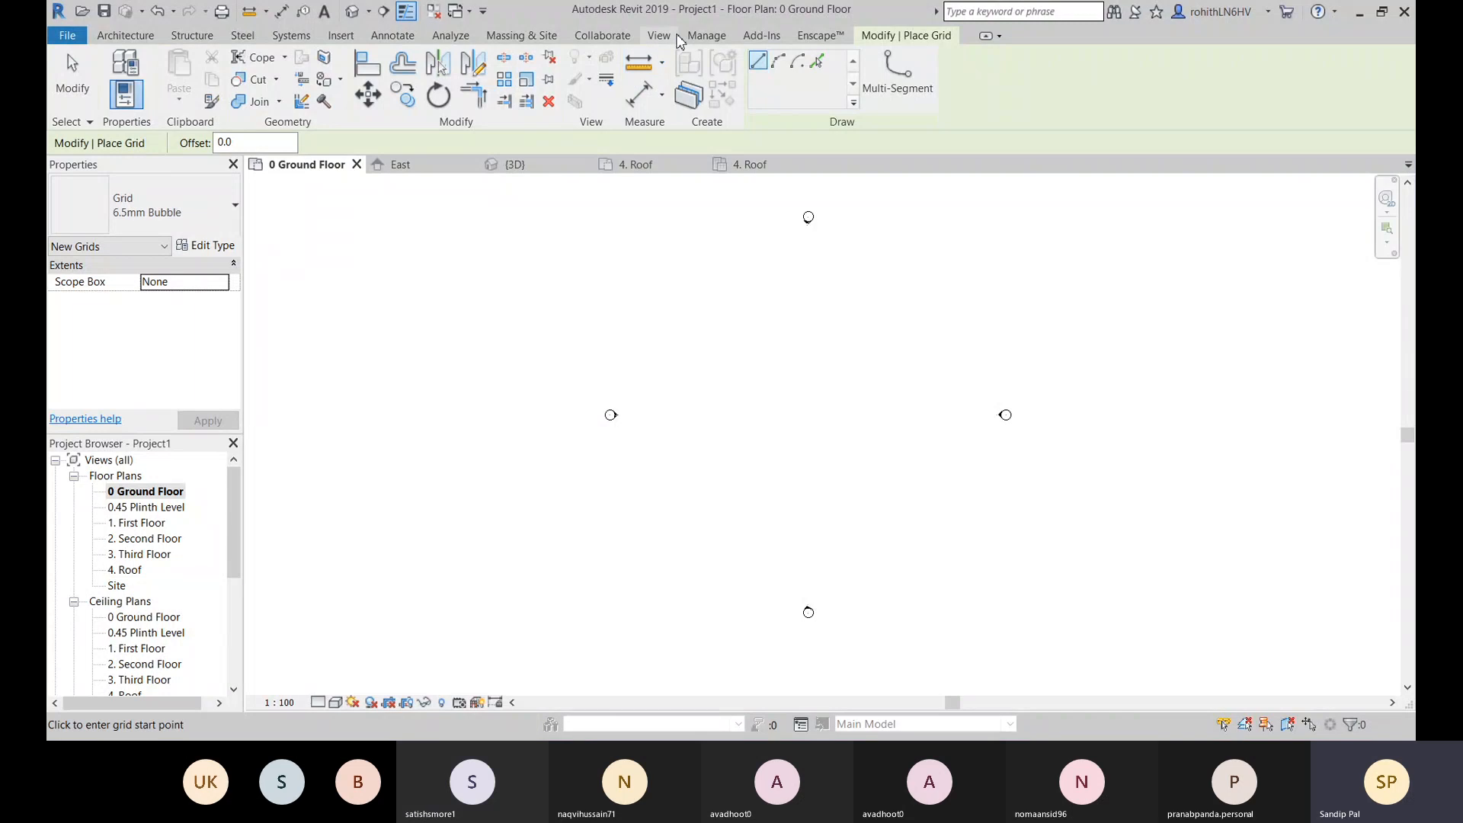
click(339, 36)
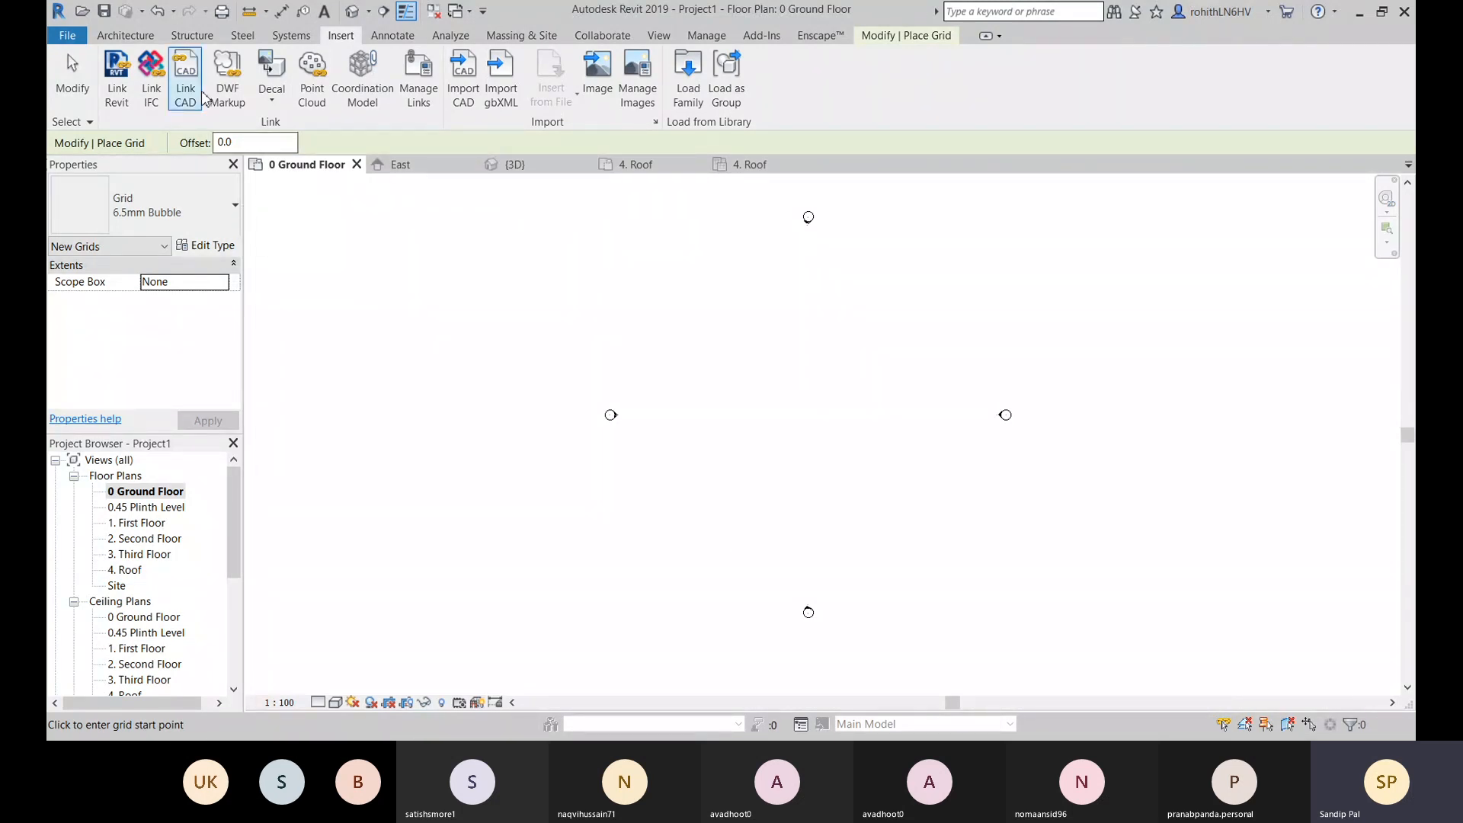
click(416, 84)
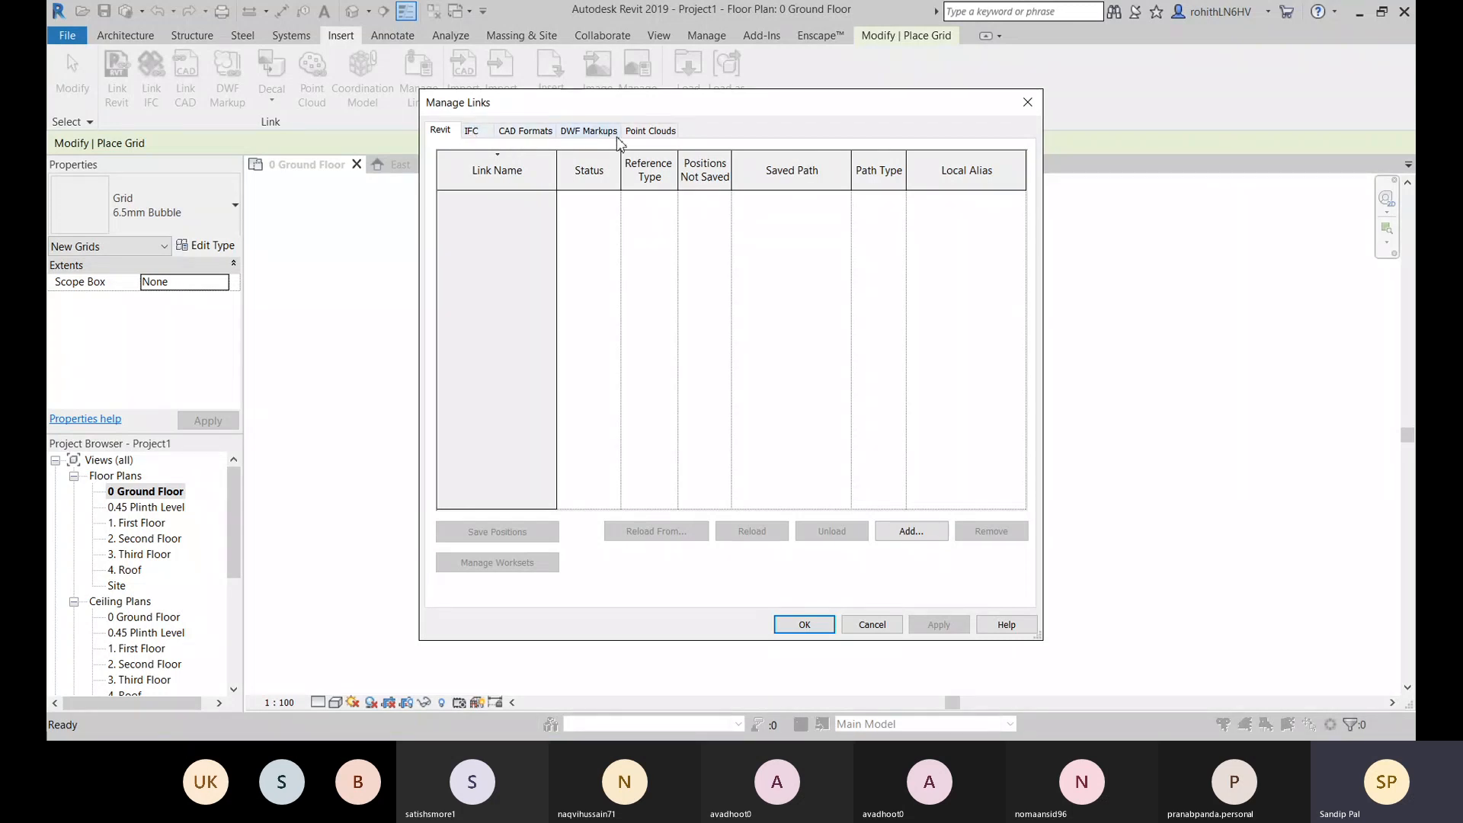
click(1028, 102)
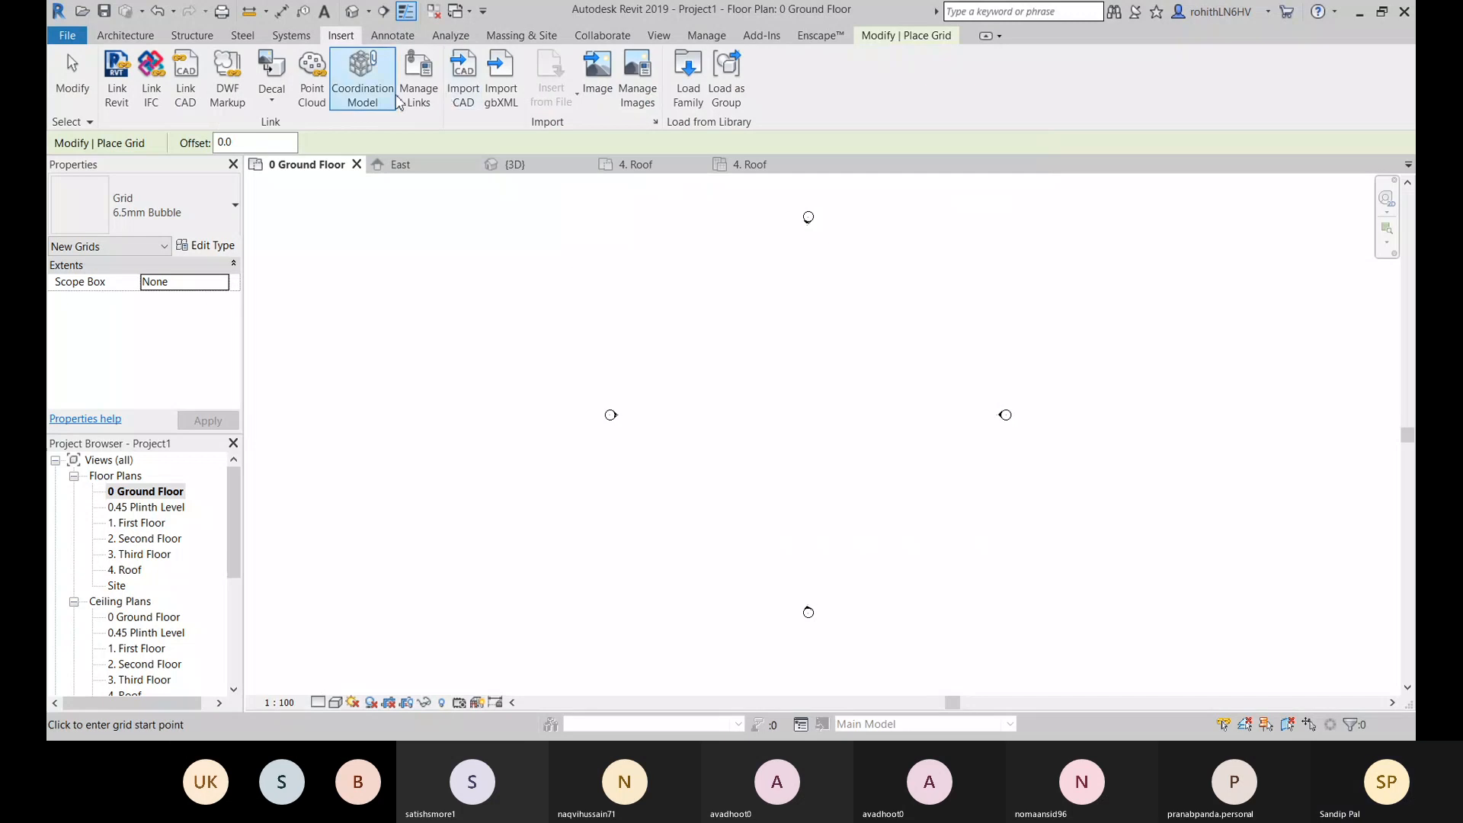
Step: Start linking a CAD file and choose Duplex House Plans.dwg from E:\AutoCAD DWG files & videos\DWG Files
click(186, 80)
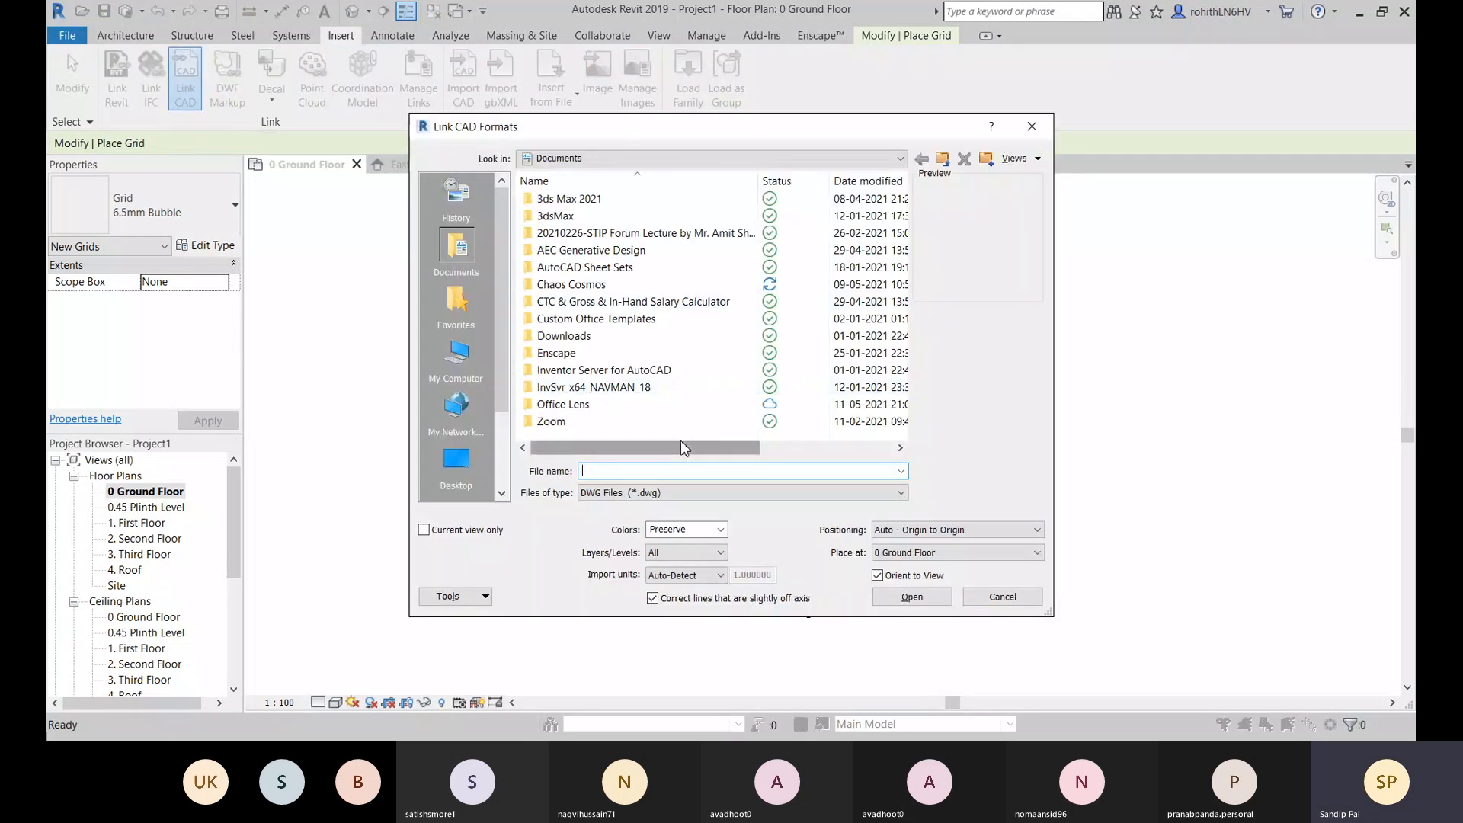
text(E:\AutoCAD DWG files & videos\DWG Files)
key(Return)
scroll(671, 411, down, 3)
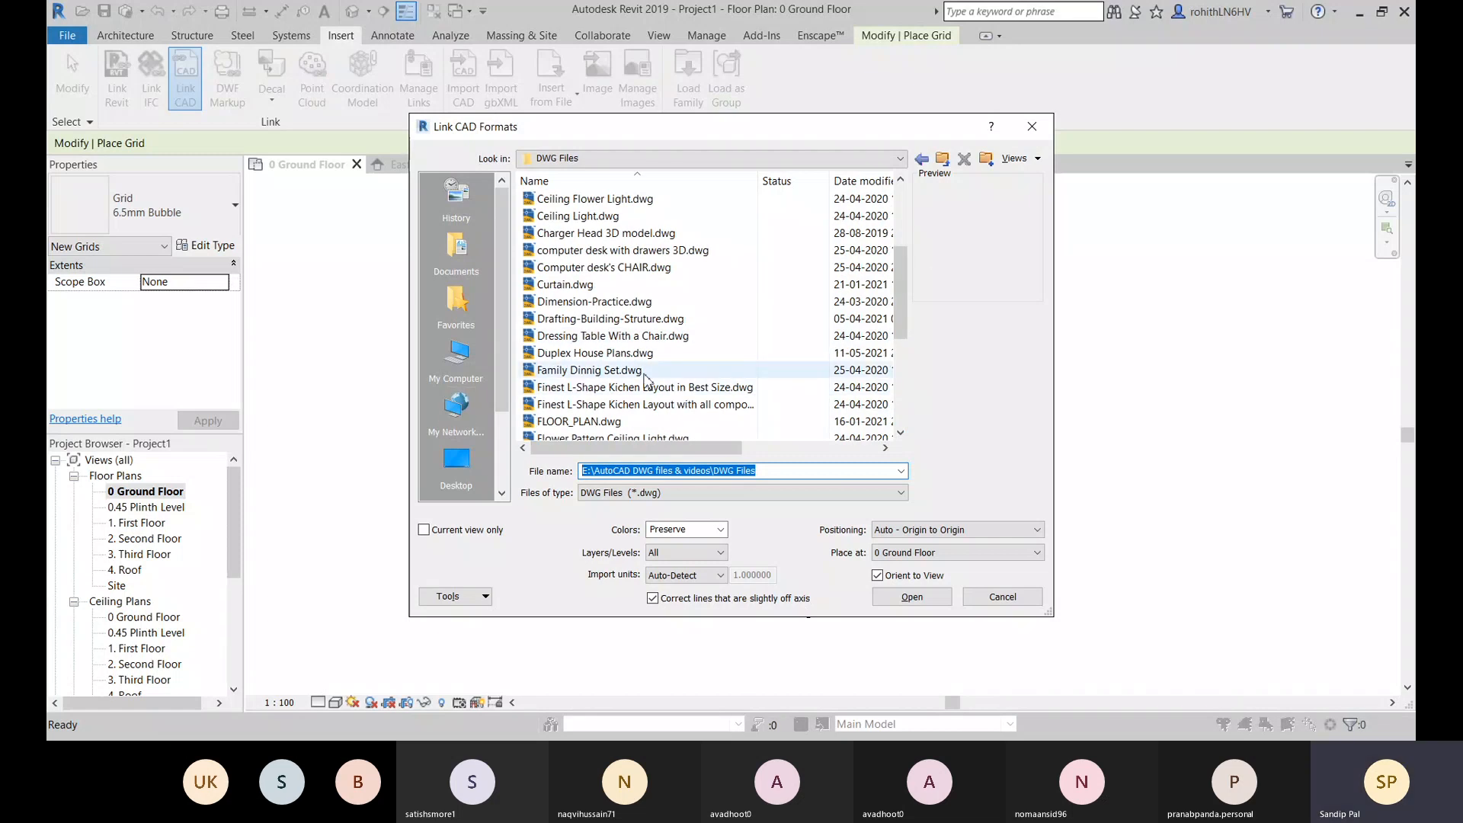
click(625, 353)
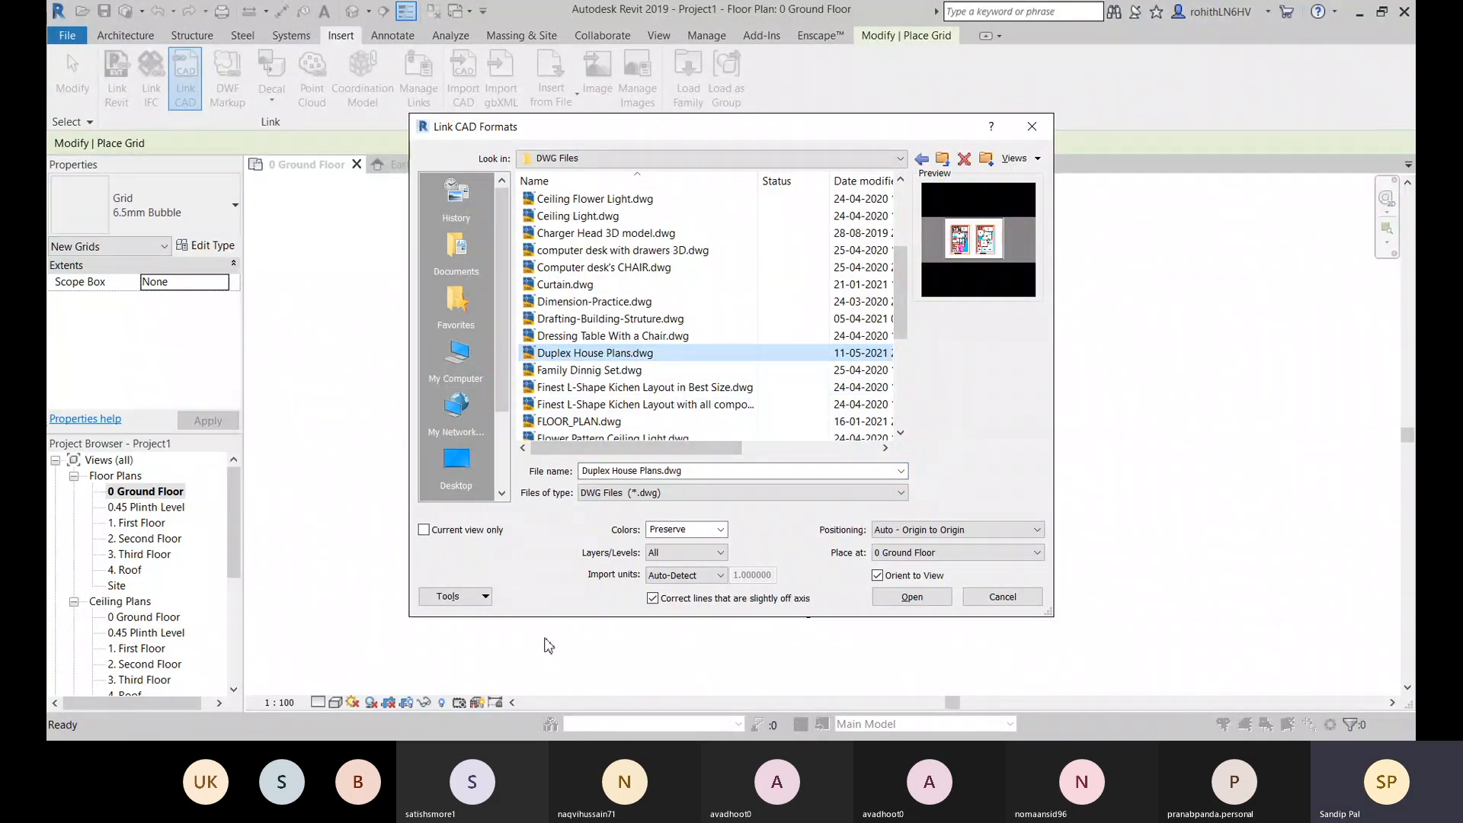
Step: Link the drawing to the current view only, with all layers, inch import units and Auto - Center to Center positioning
click(674, 560)
click(675, 566)
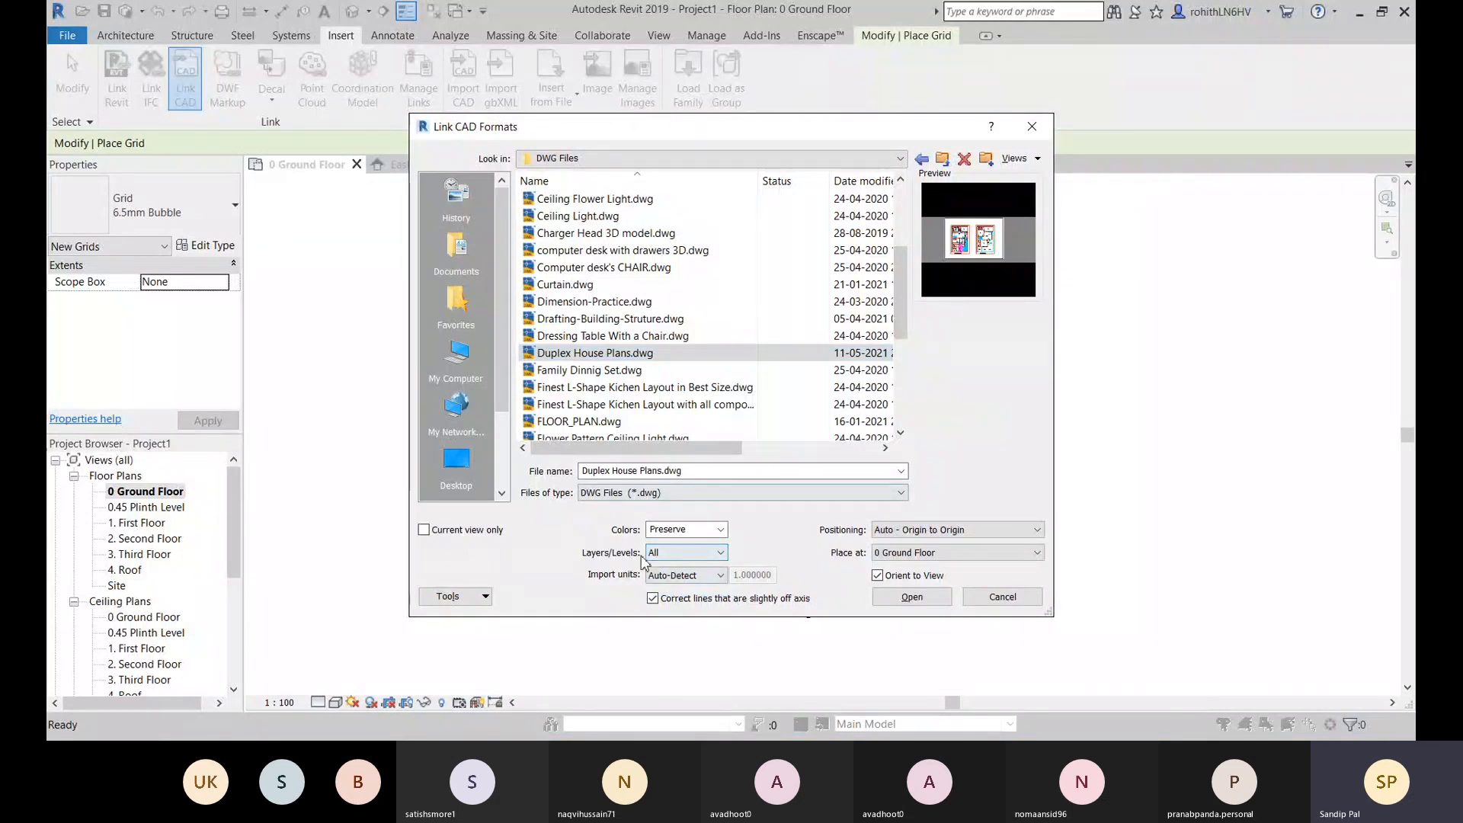
click(700, 577)
click(672, 611)
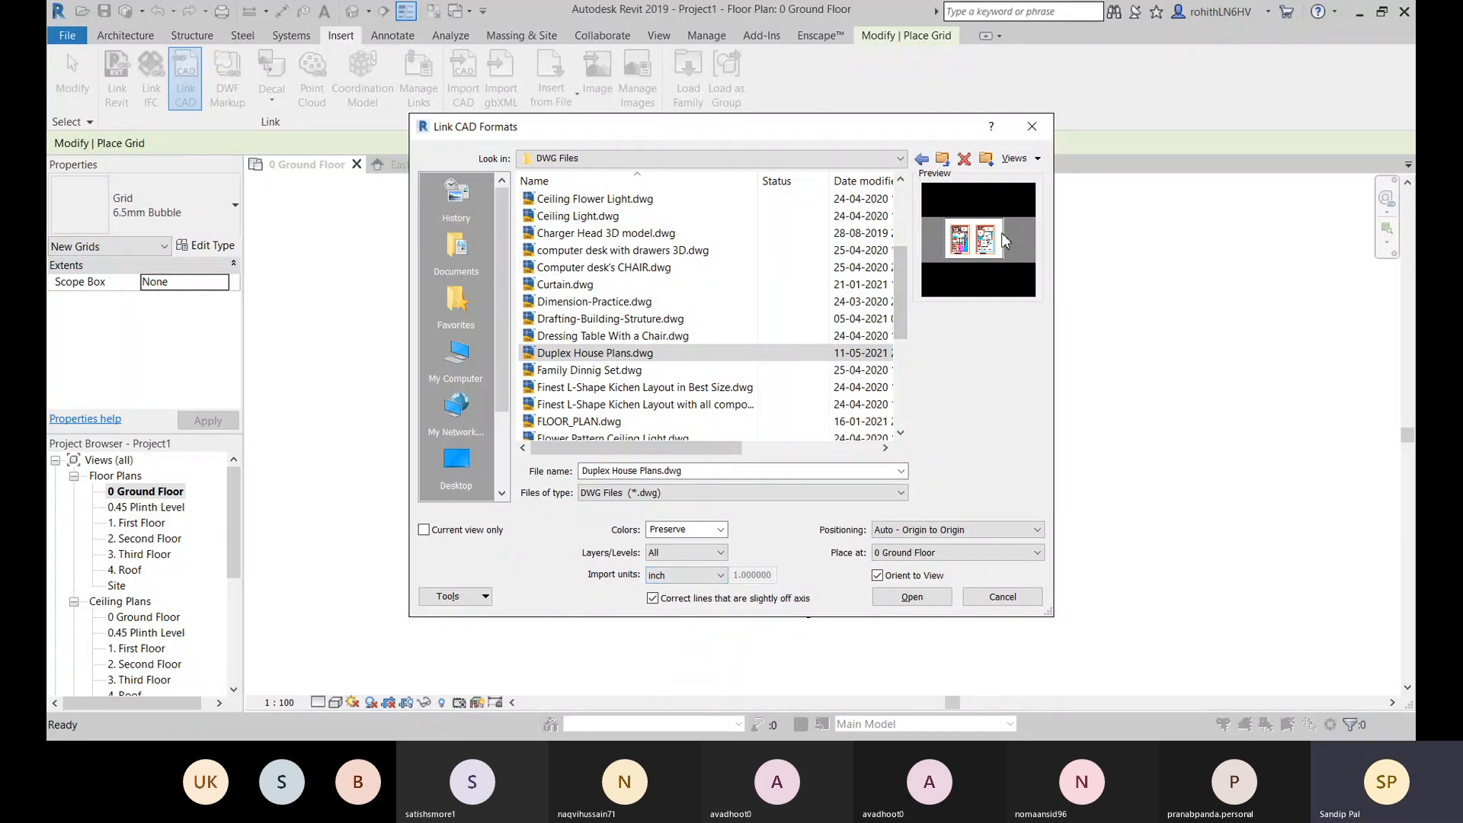
click(907, 531)
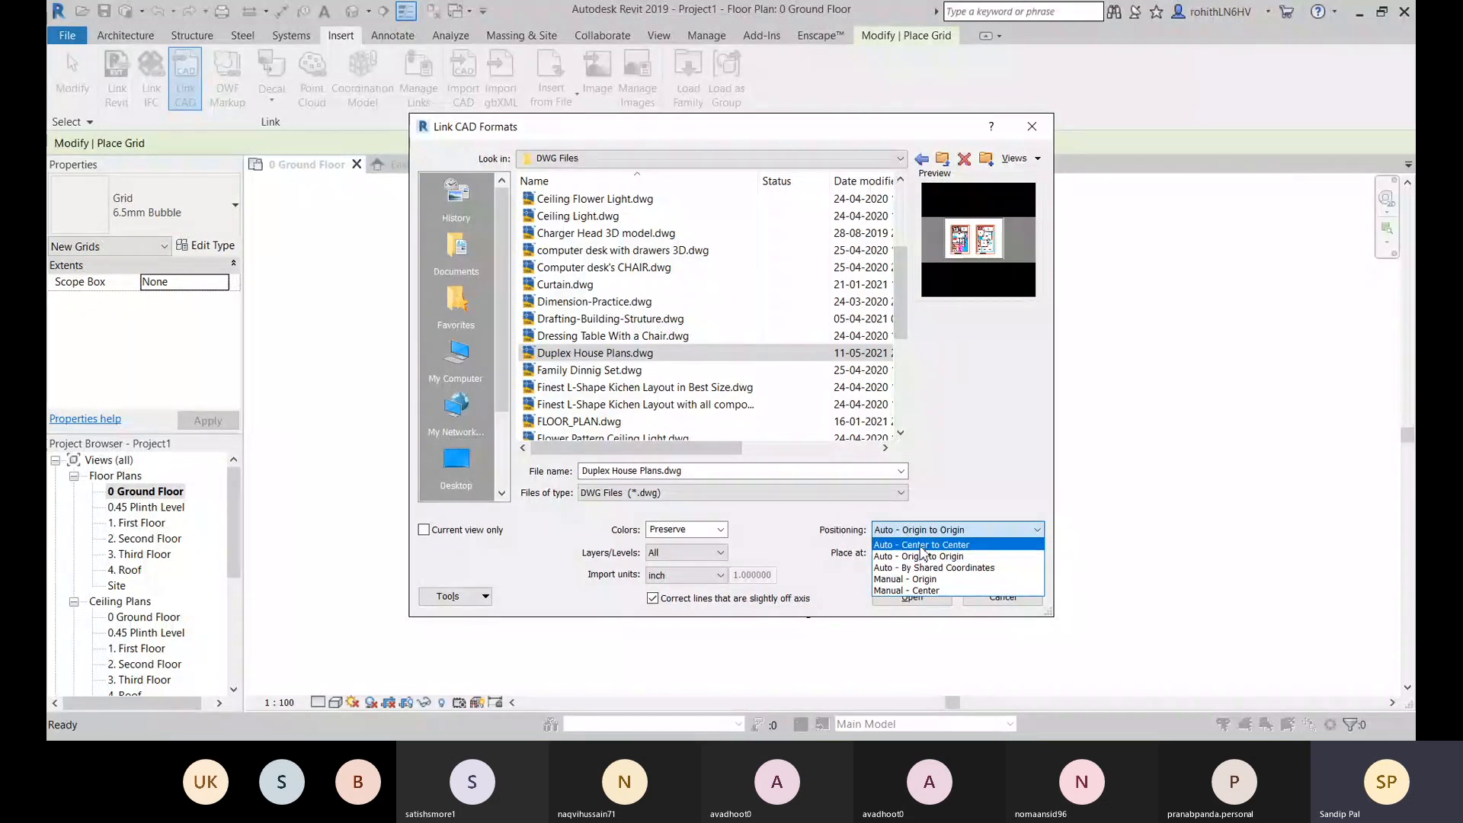
click(920, 545)
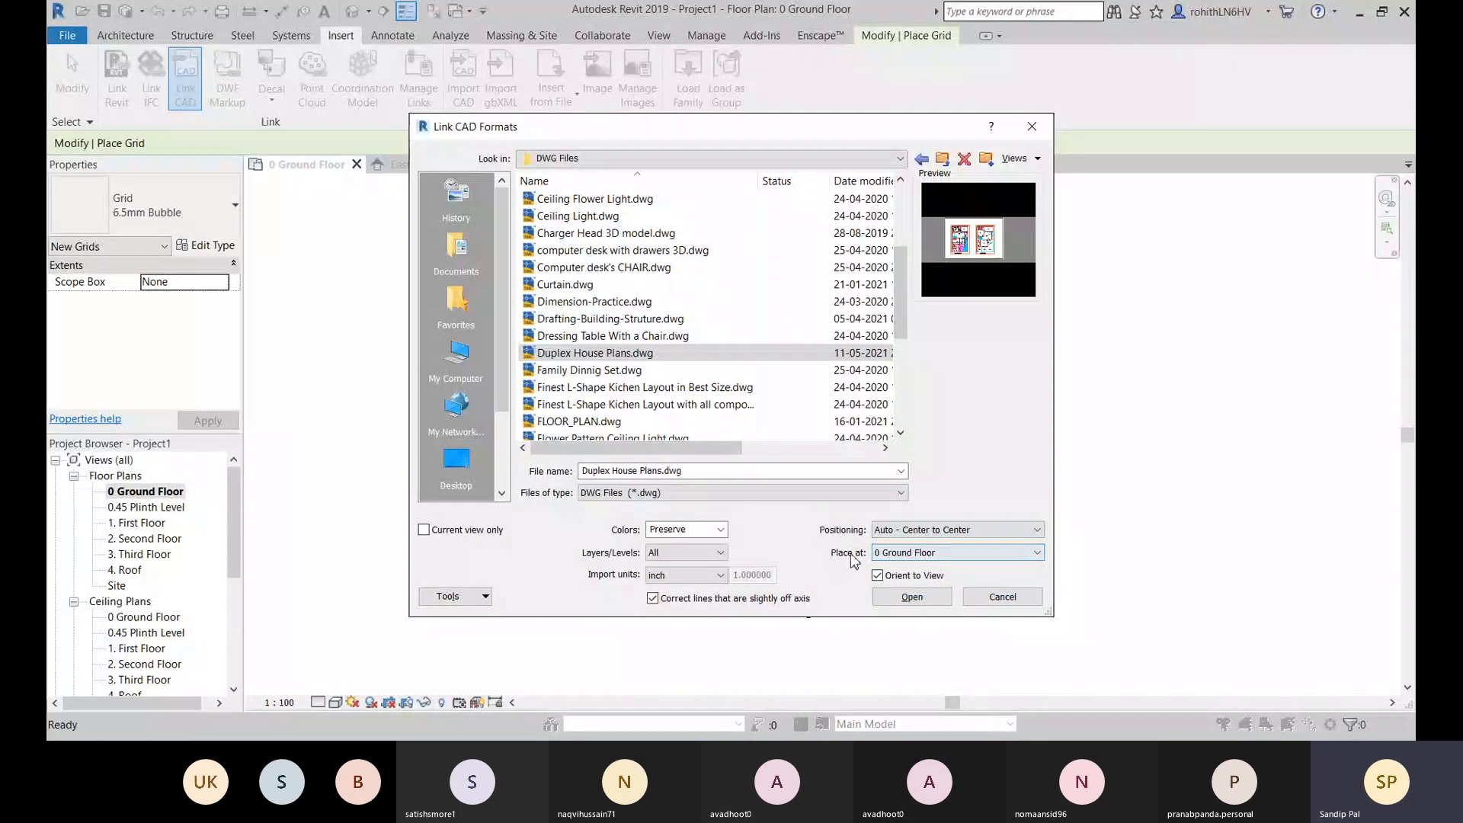
click(908, 554)
click(909, 555)
click(423, 530)
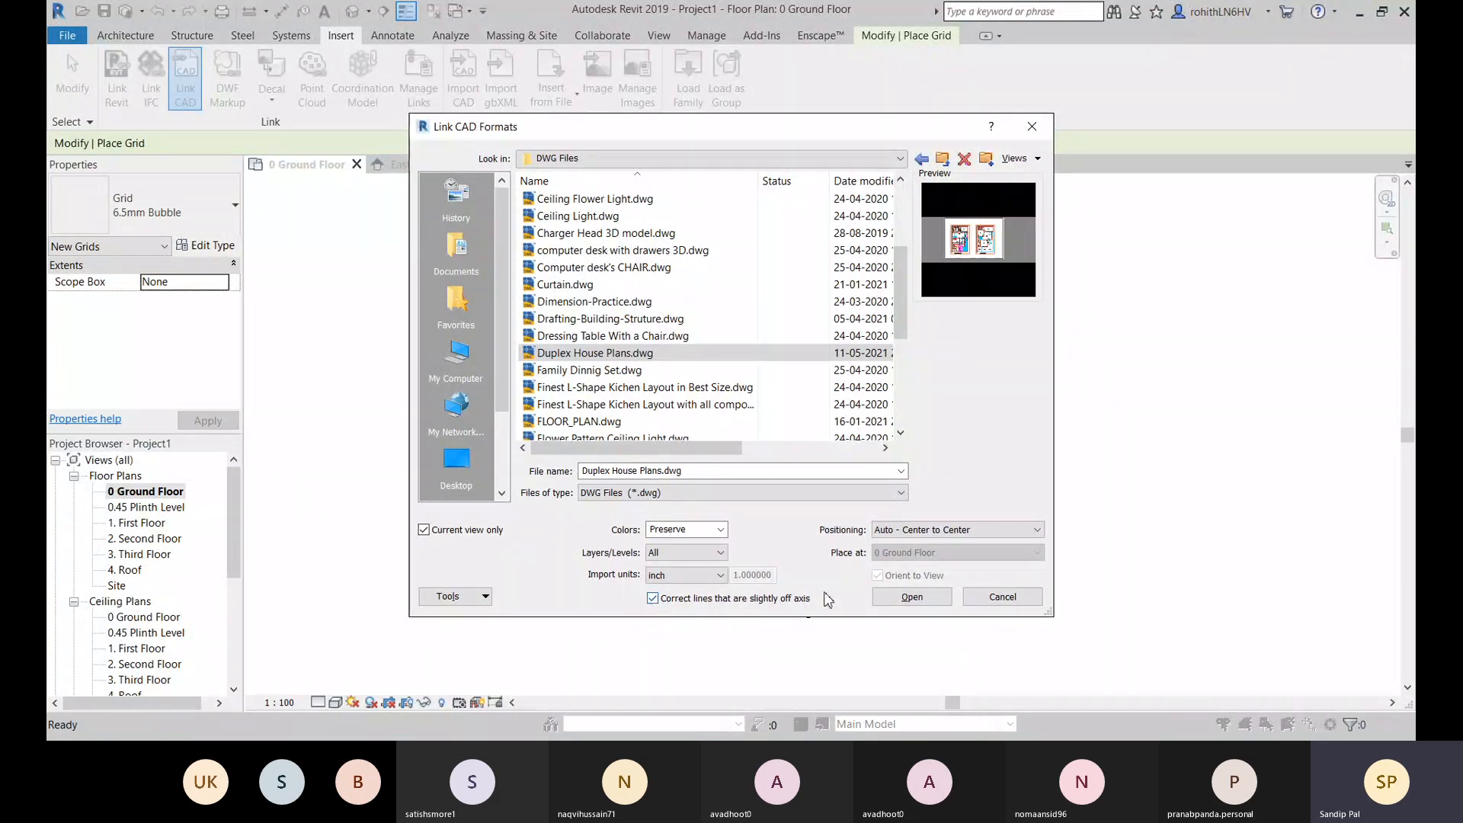
click(911, 596)
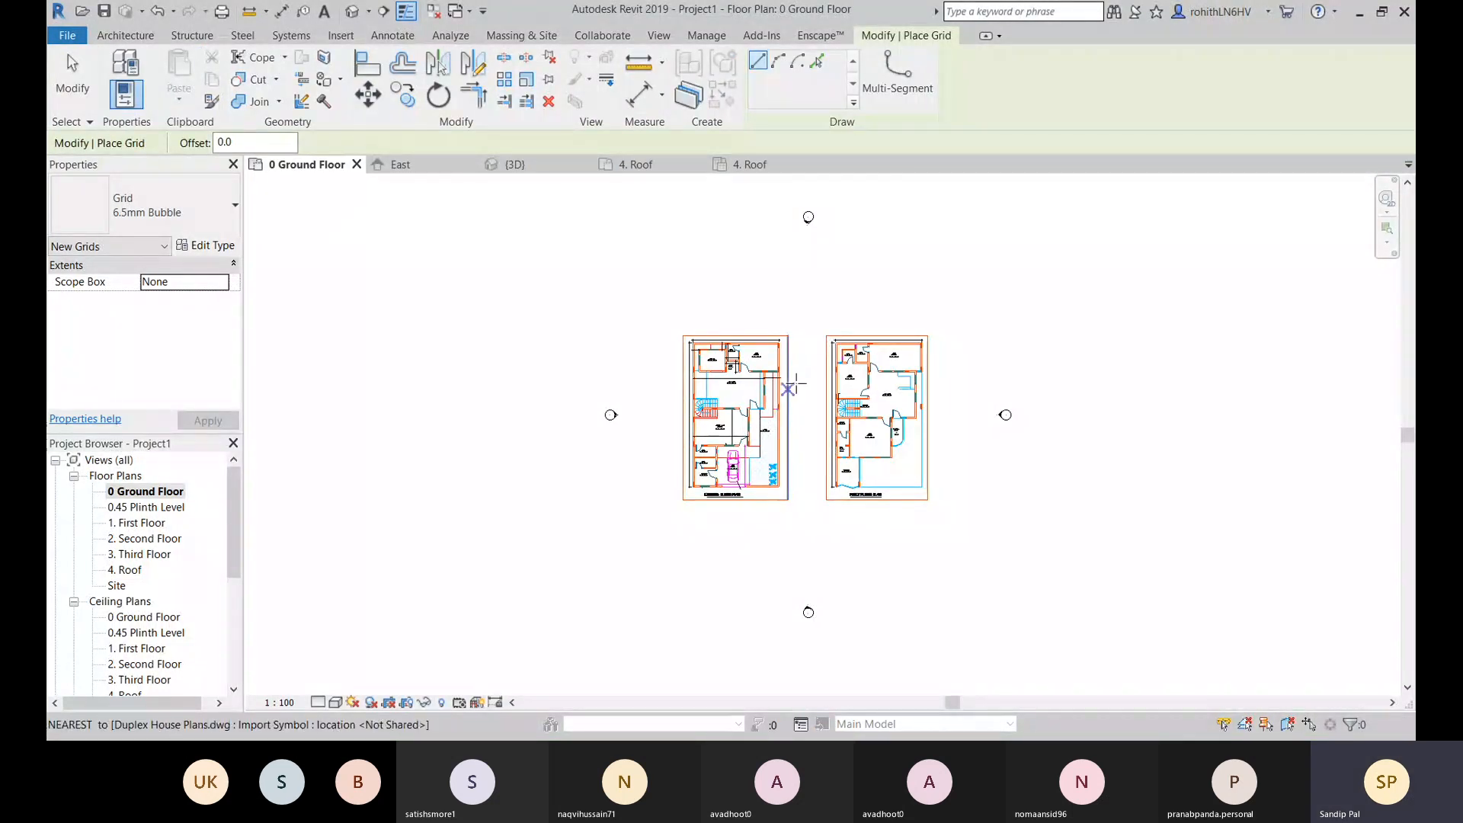
scroll(665, 311, up, 8)
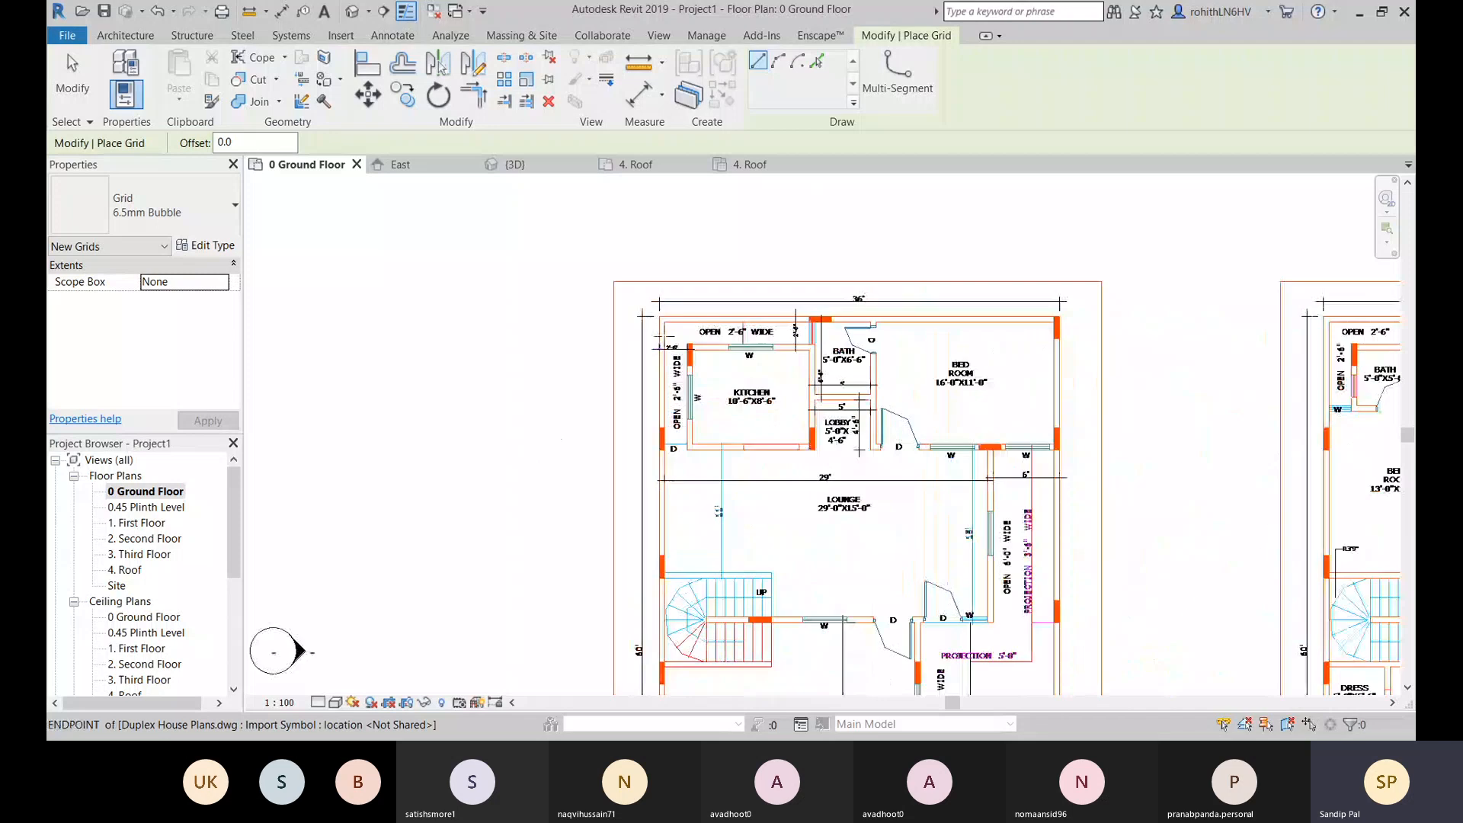
scroll(665, 311, up, 2)
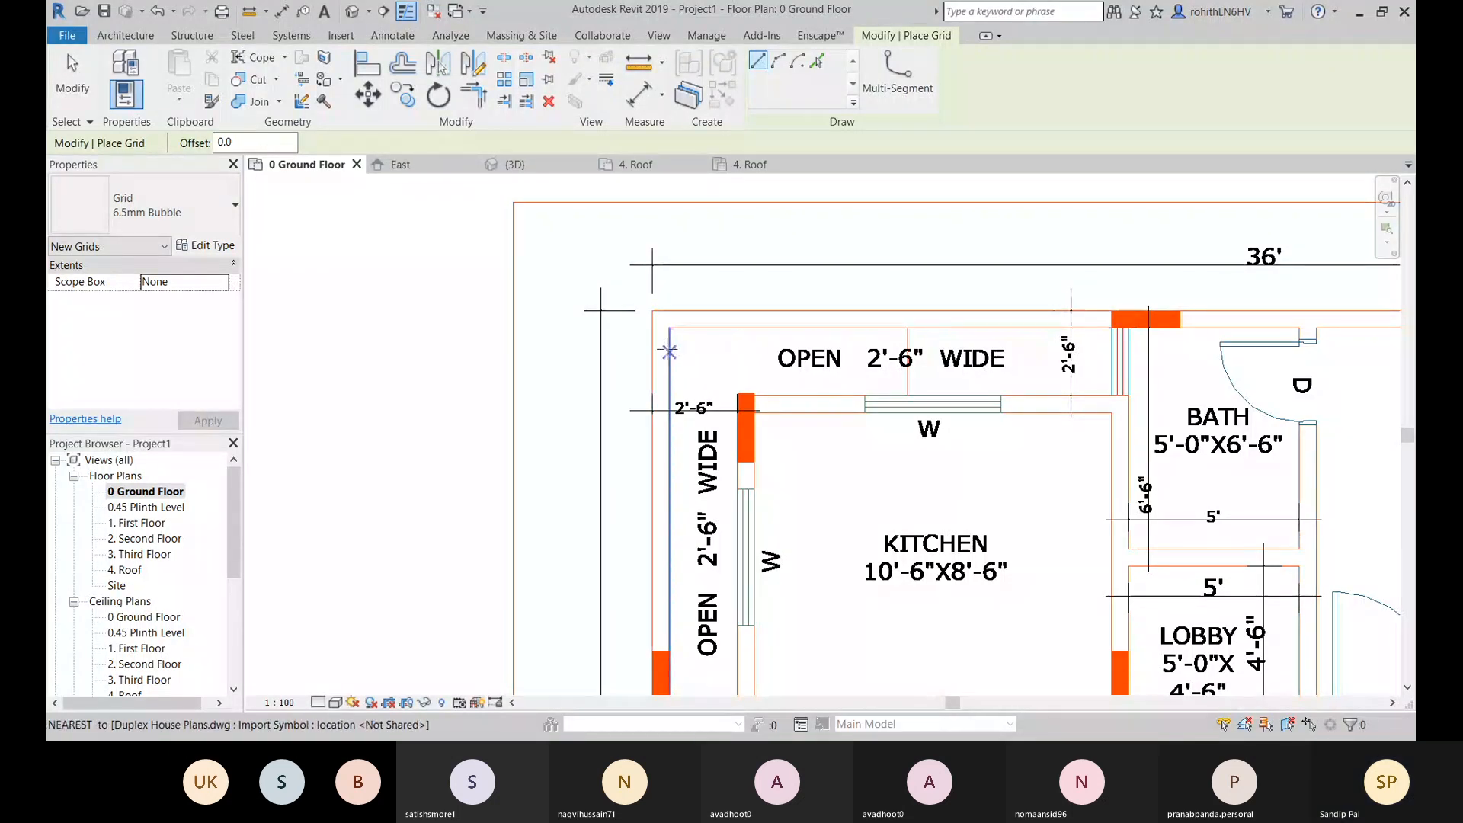
scroll(744, 356, down, 3)
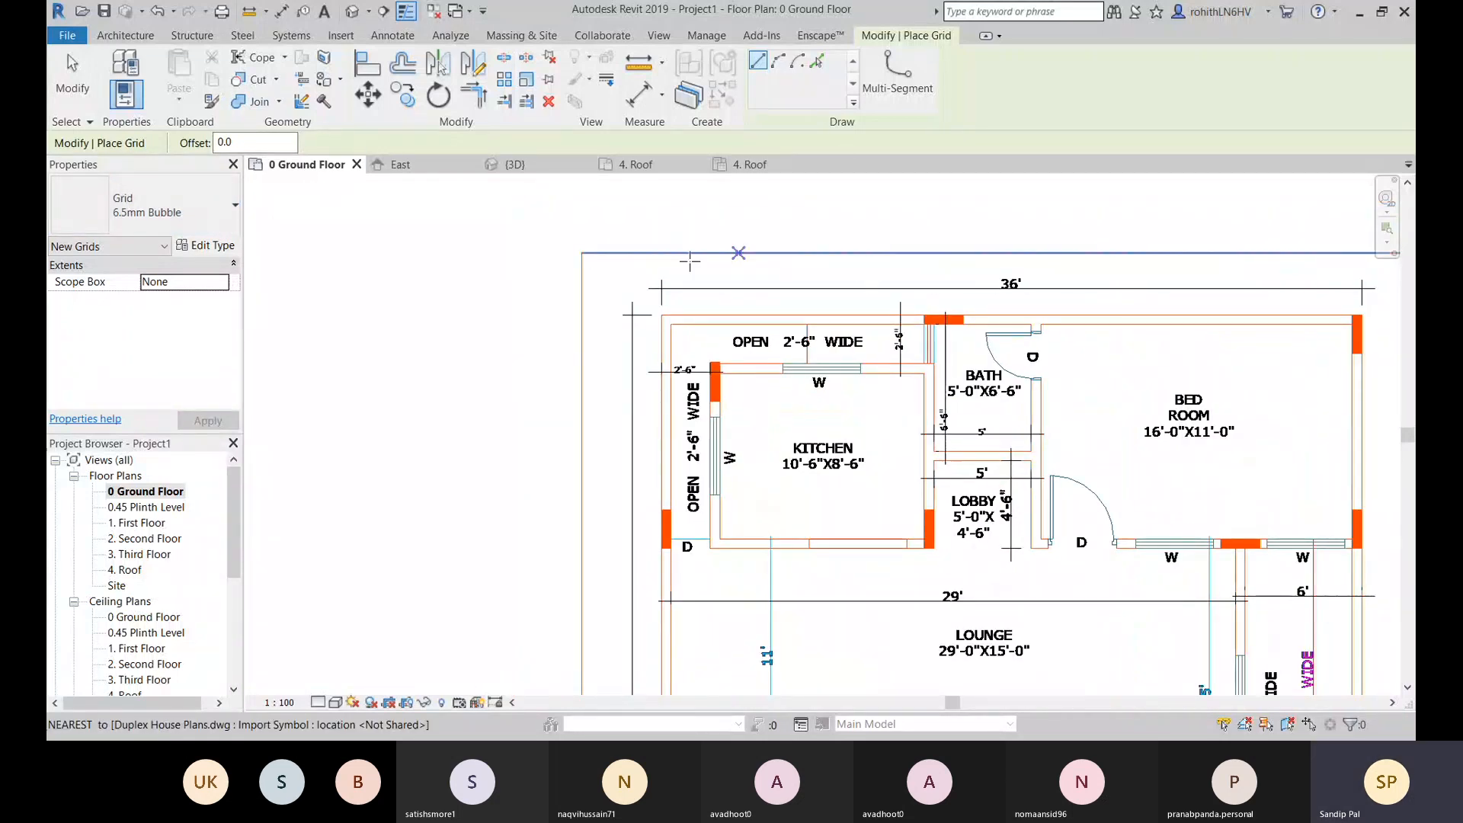
click(125, 35)
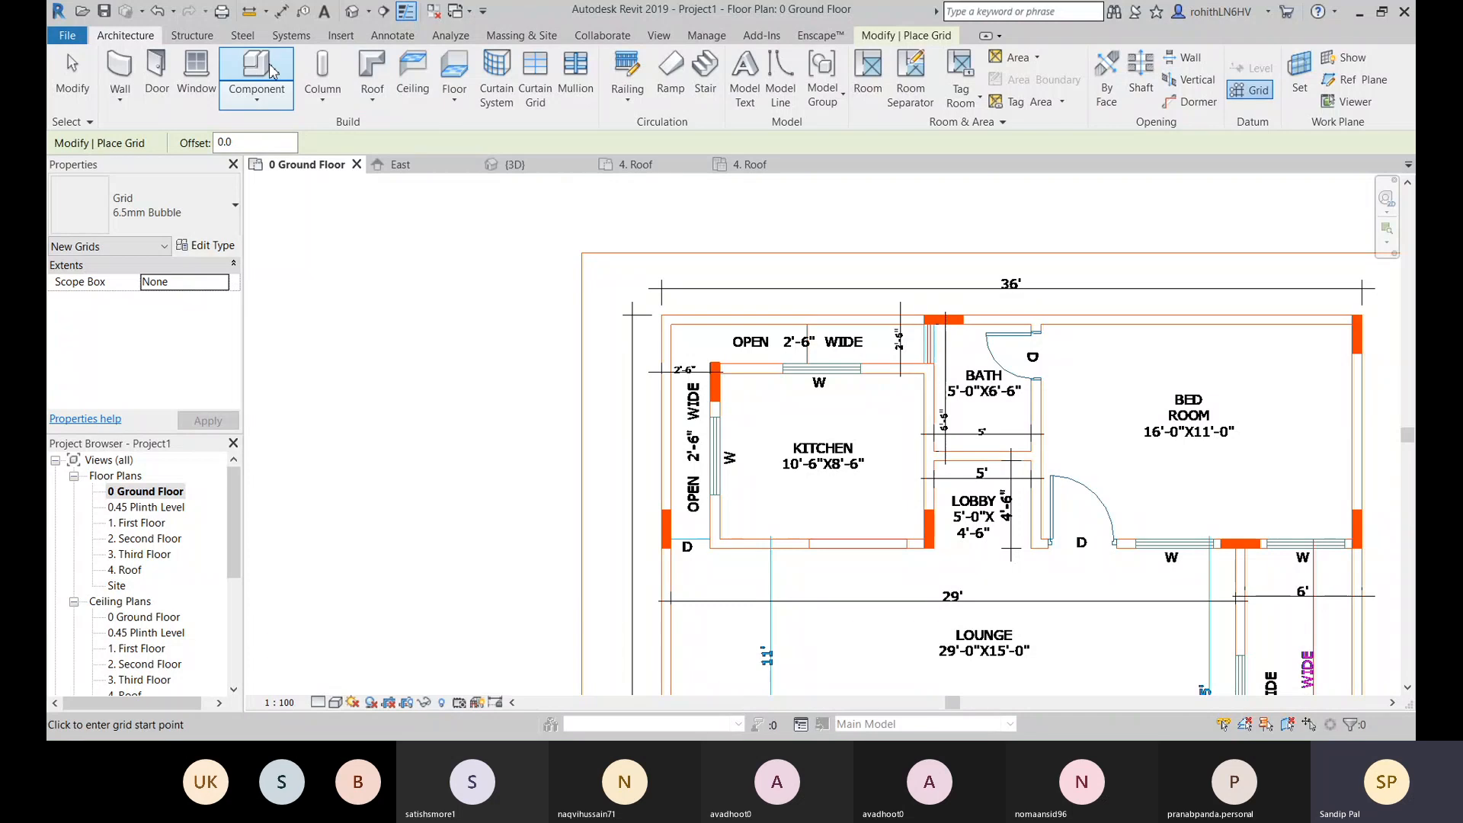
click(381, 36)
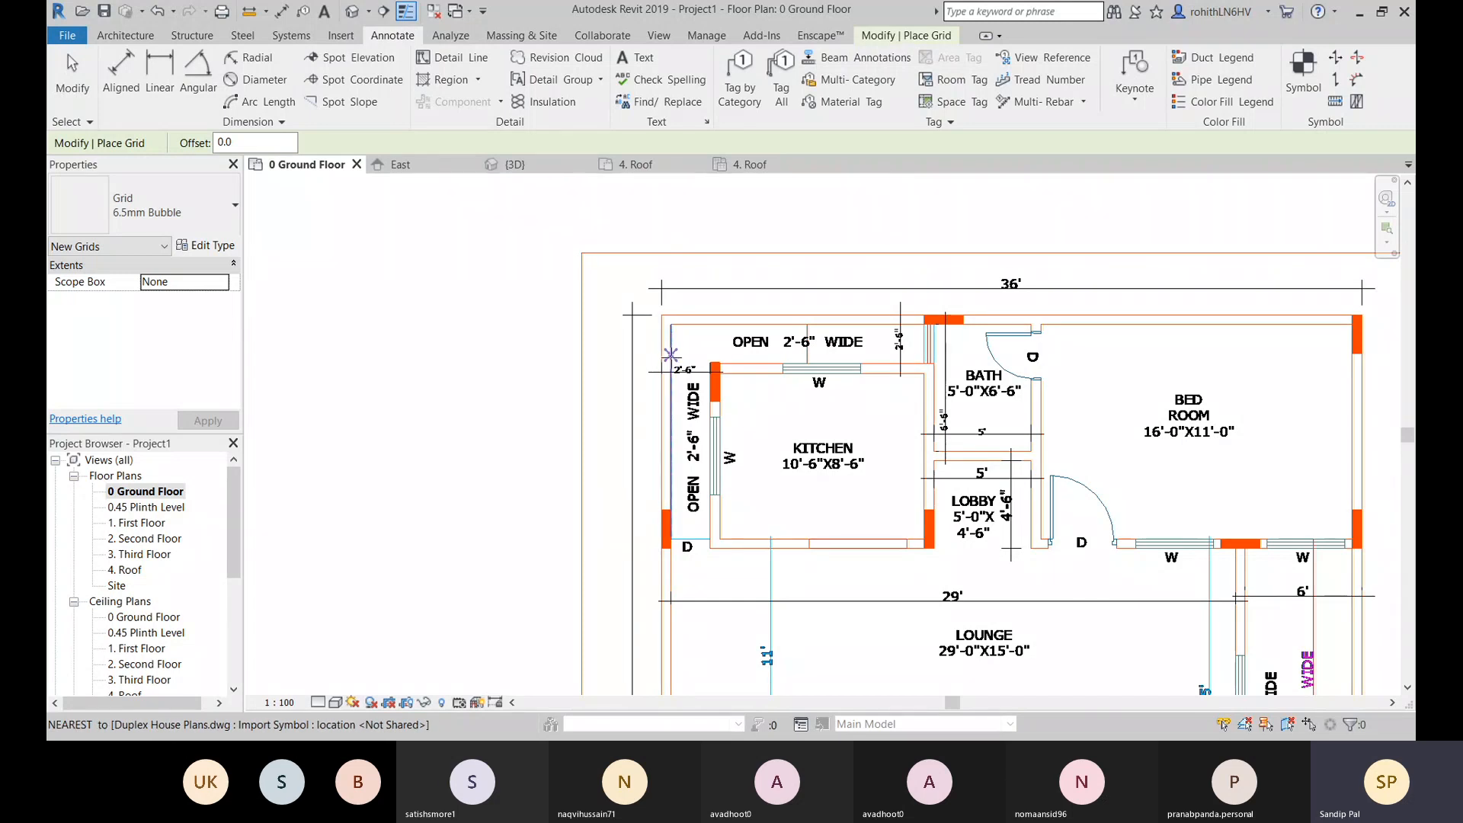
Step: Draw a short model line on Level : 0 Ground Floor across the left wall's thickness at the ground floor plan's upper-left corner
click(143, 39)
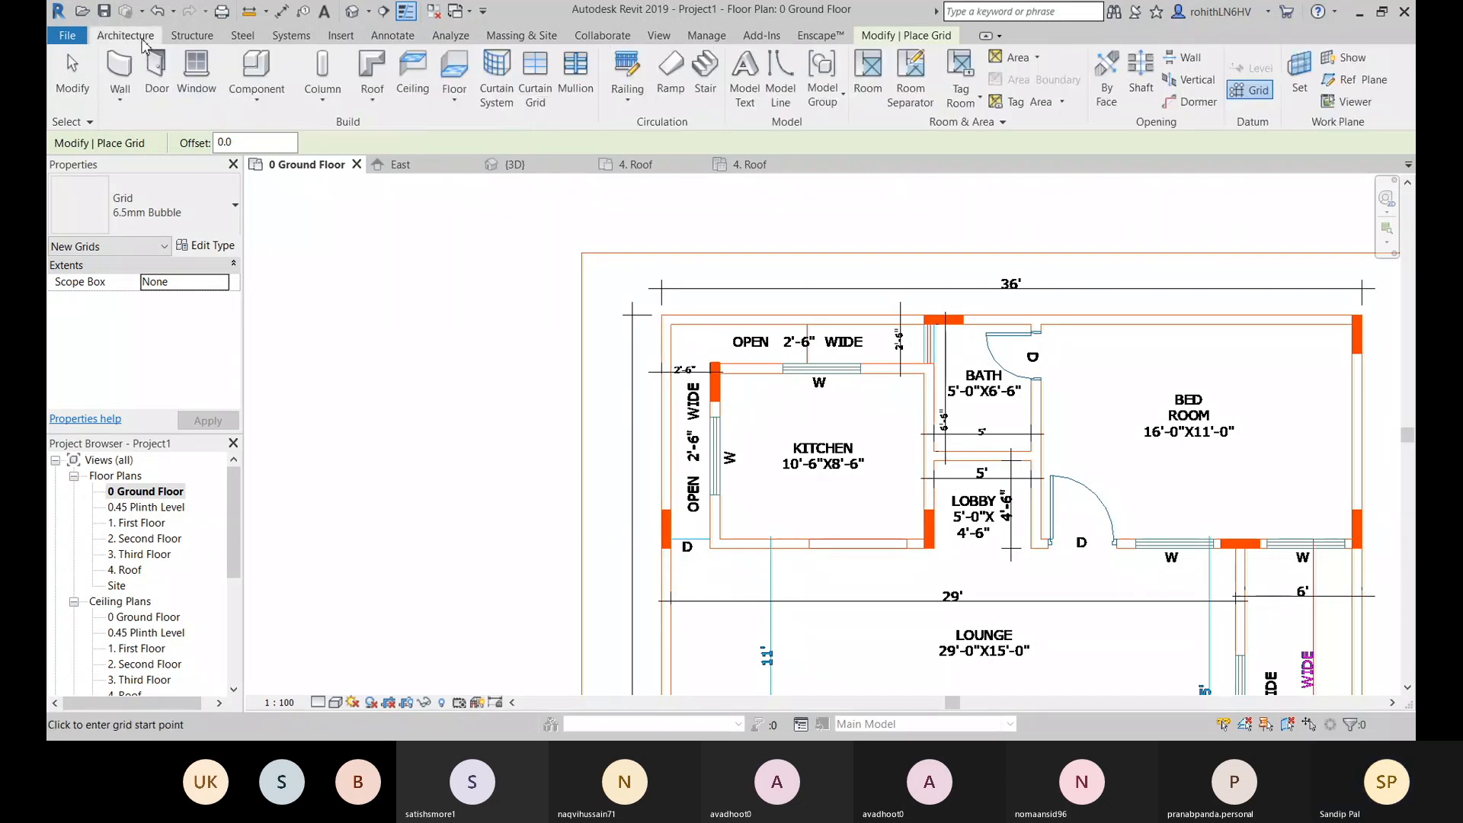
click(785, 101)
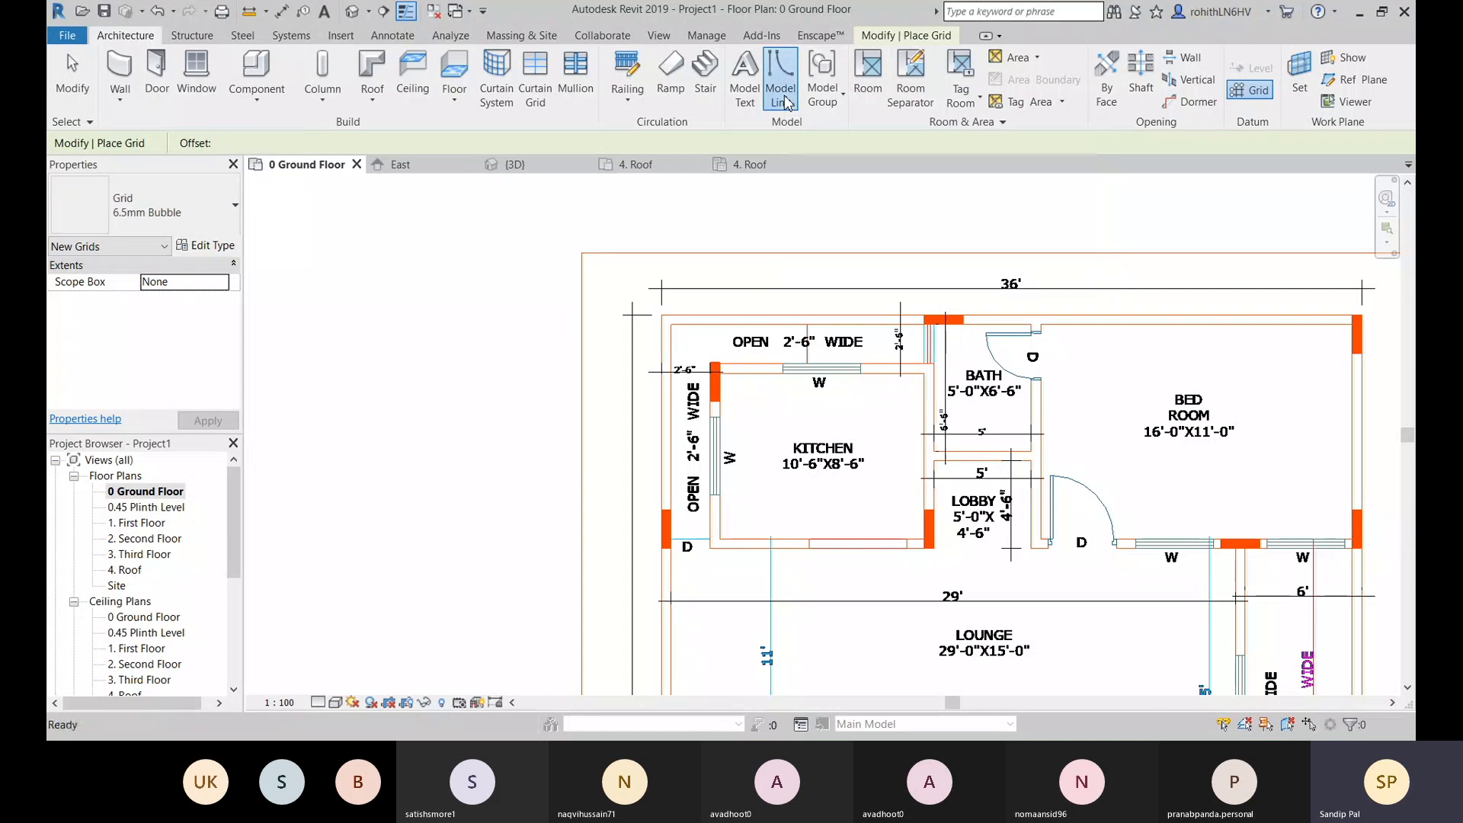
middle_drag(671, 349, 628, 259)
scroll(628, 260, up, 3)
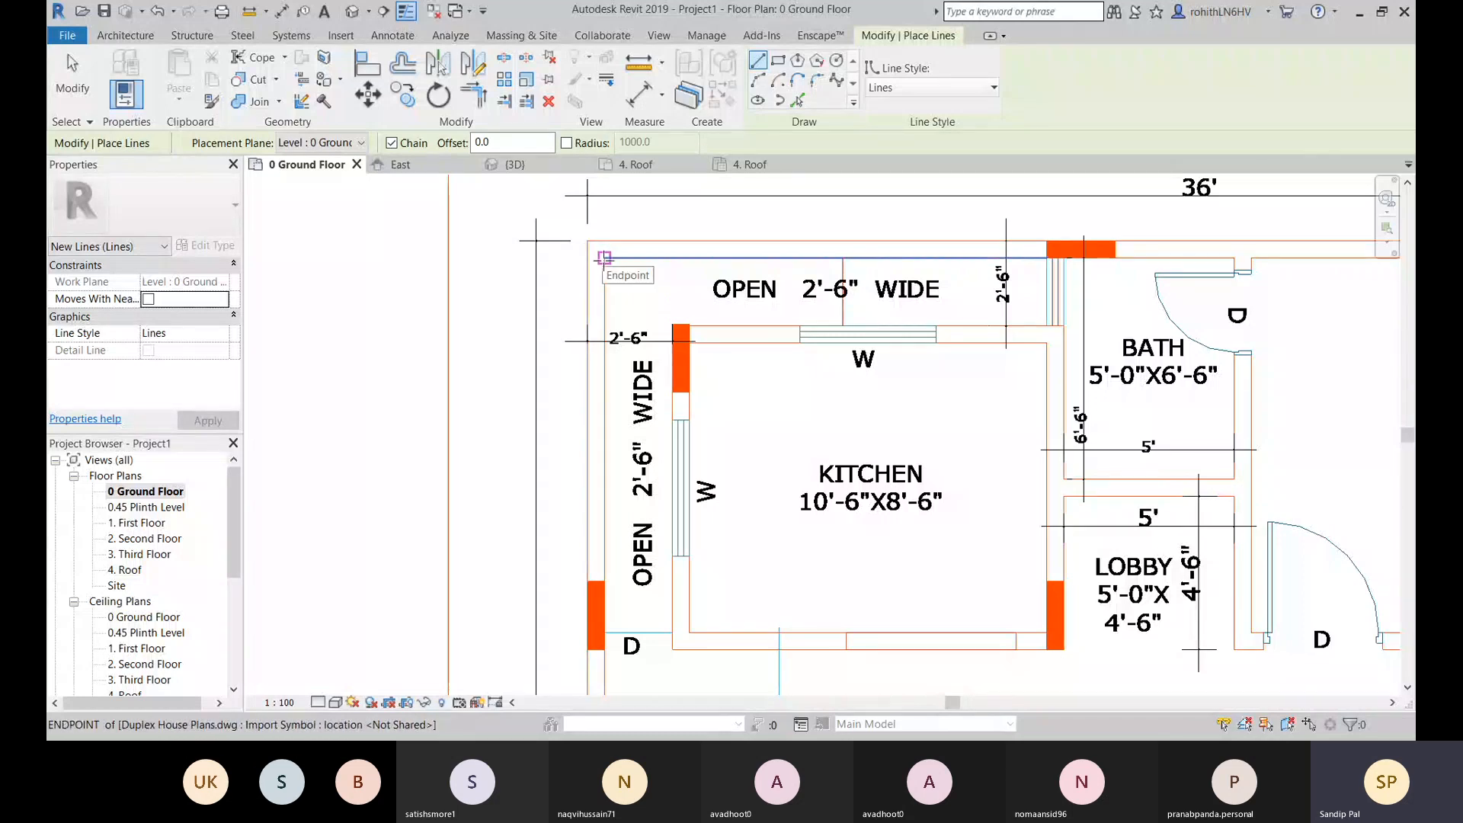
click(303, 147)
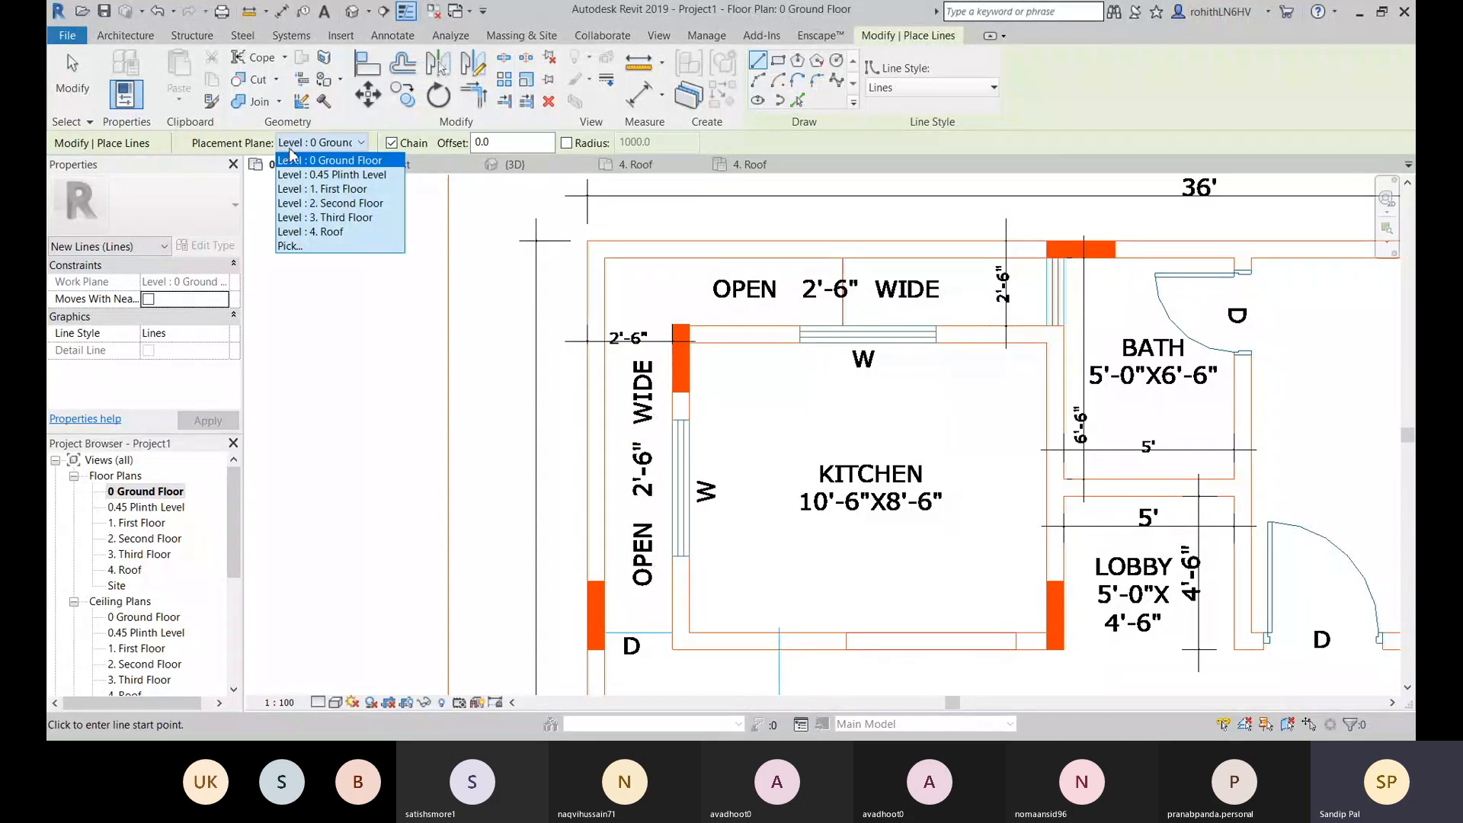
click(357, 163)
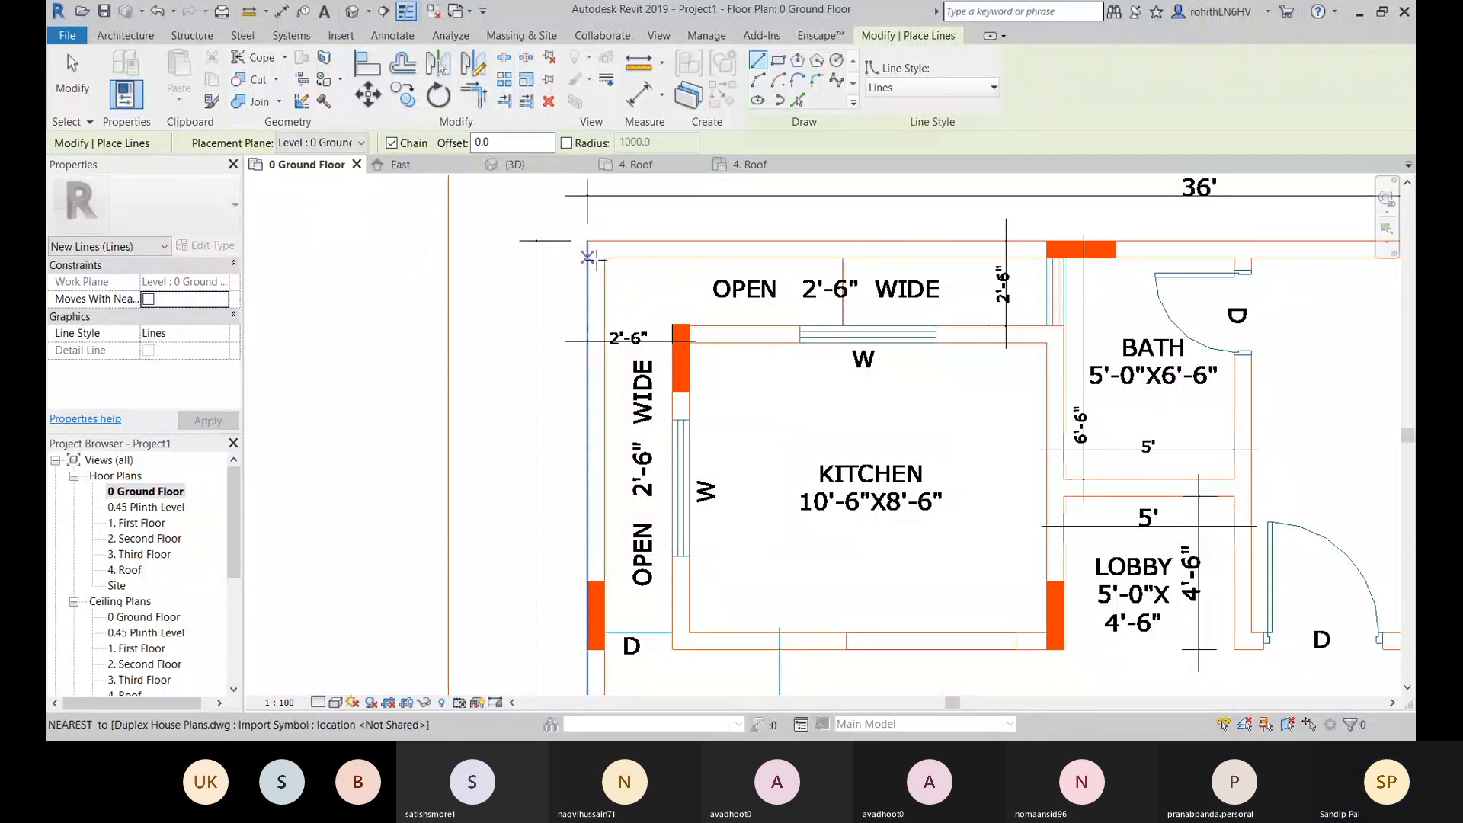
click(588, 251)
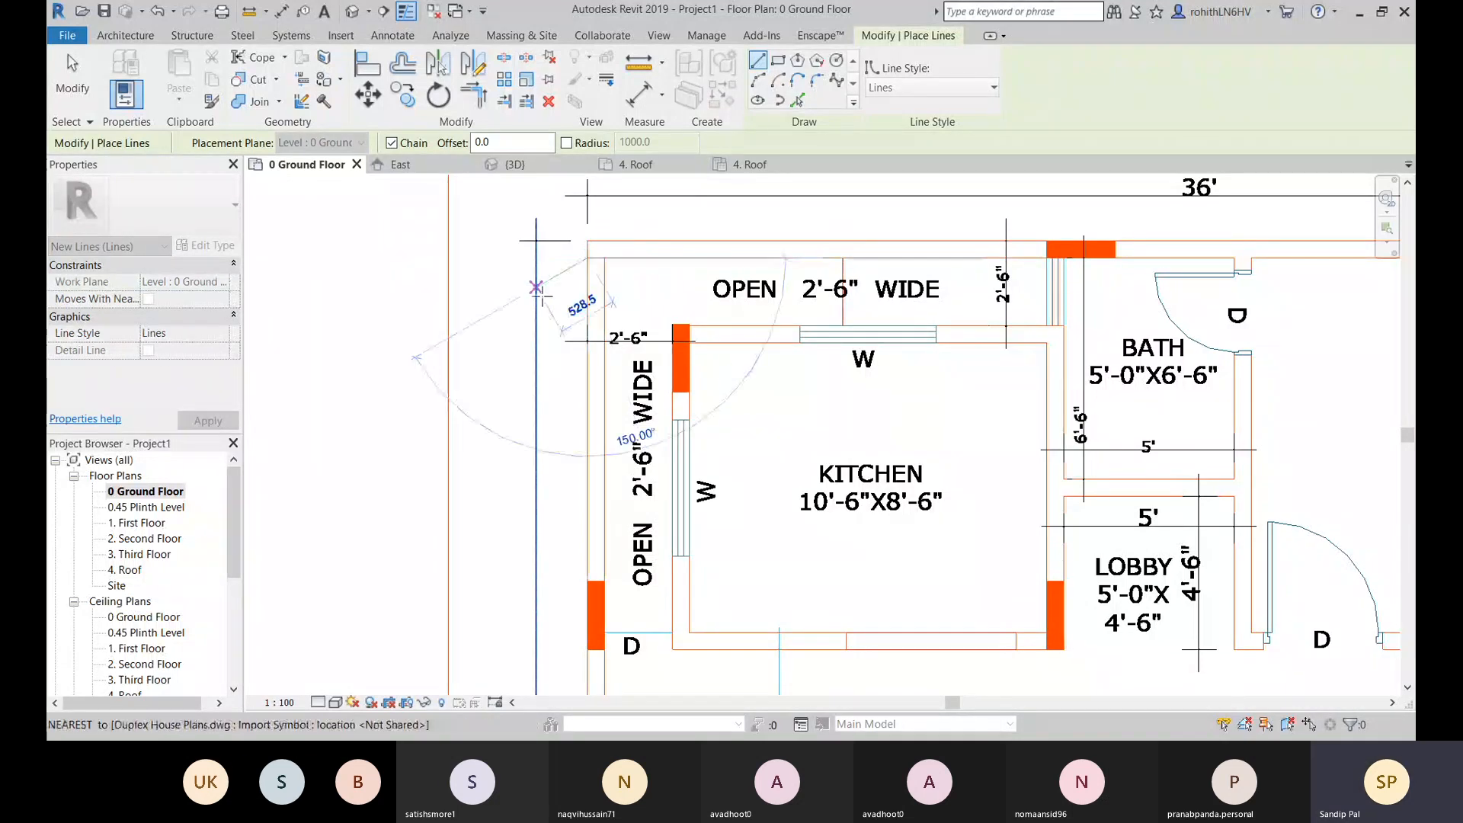
right_click(645, 225)
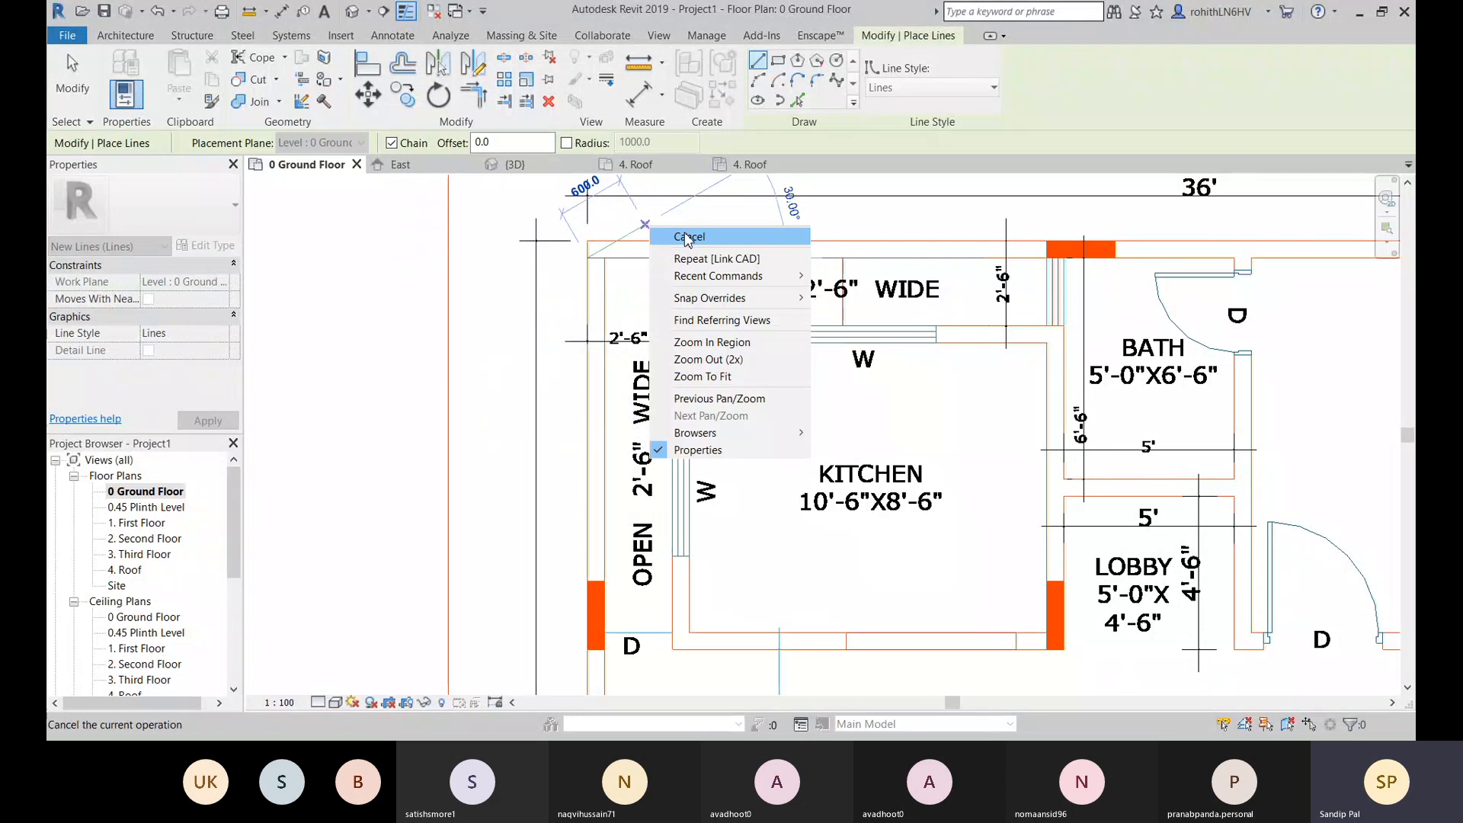
click(686, 236)
Step: Draw a vertical model line from the short line's midpoint down the centre of the left exterior wall to the servant room's lower corner
scroll(596, 260, up, 2)
scroll(596, 259, up, 1)
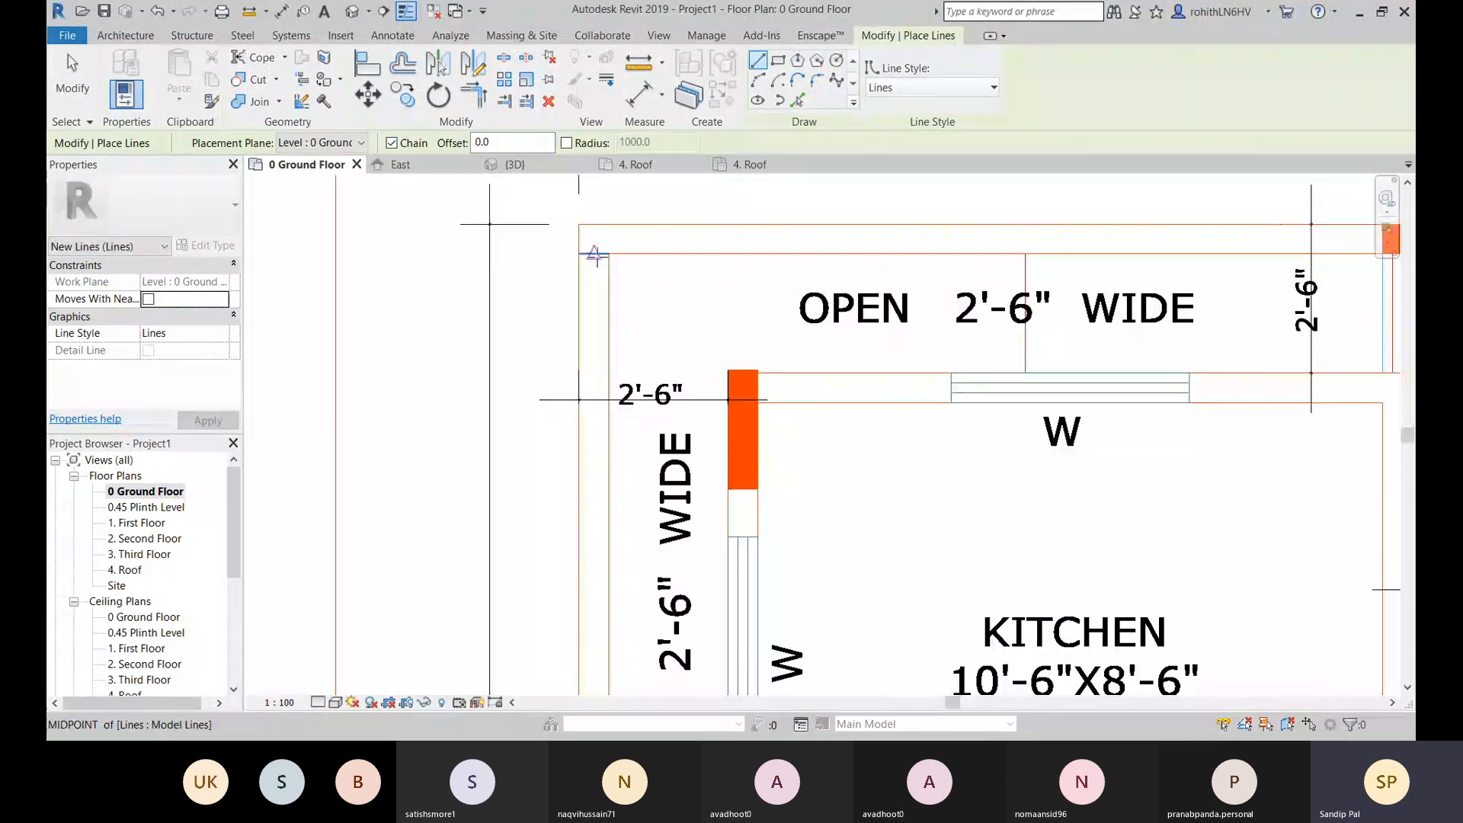
click(595, 256)
scroll(606, 412, down, 3)
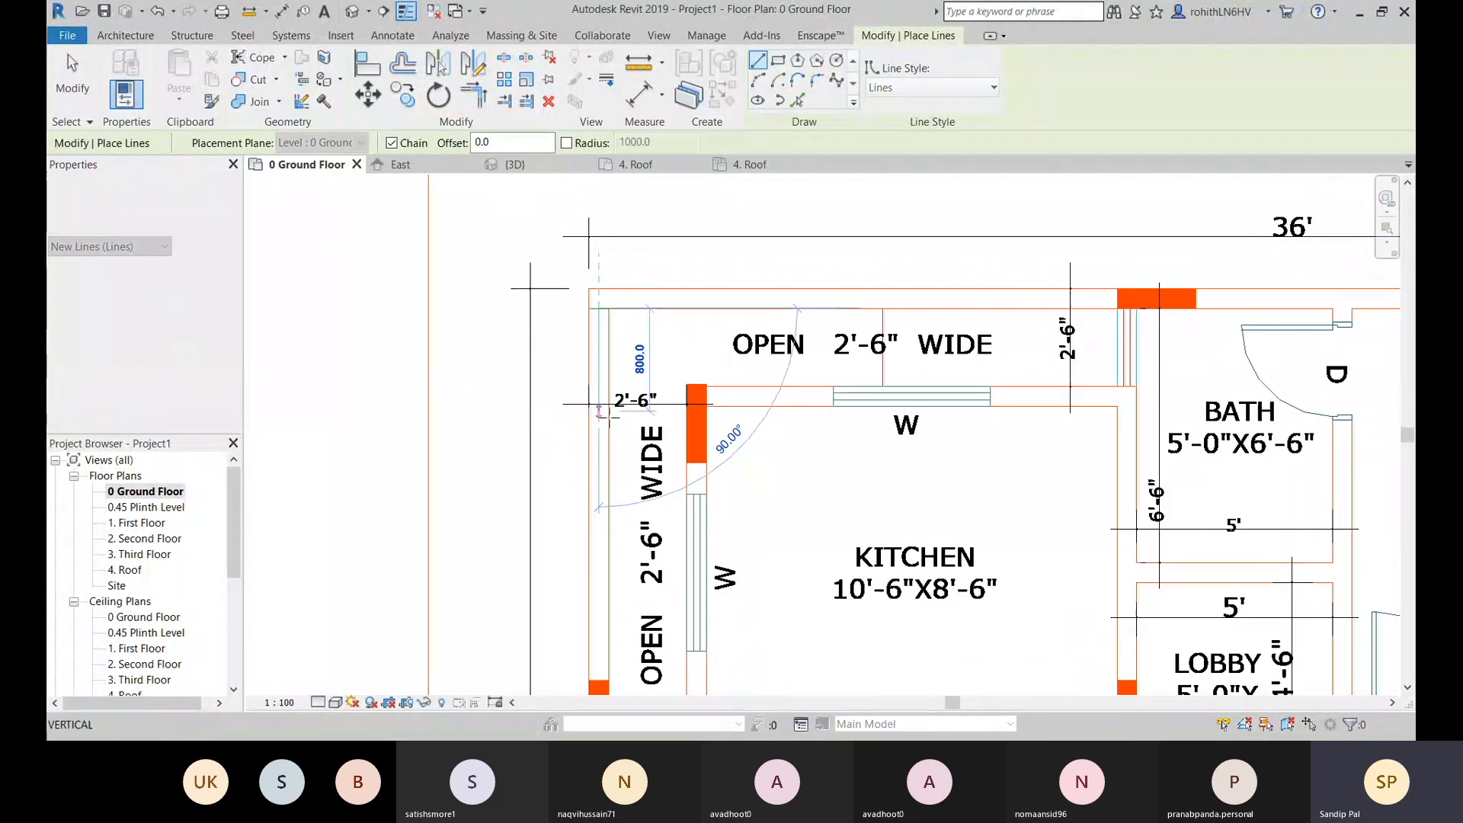
scroll(609, 526, down, 1)
middle_drag(609, 536, 621, 174)
scroll(617, 458, down, 4)
middle_drag(617, 524, 623, 219)
scroll(623, 552, up, 2)
scroll(621, 583, up, 4)
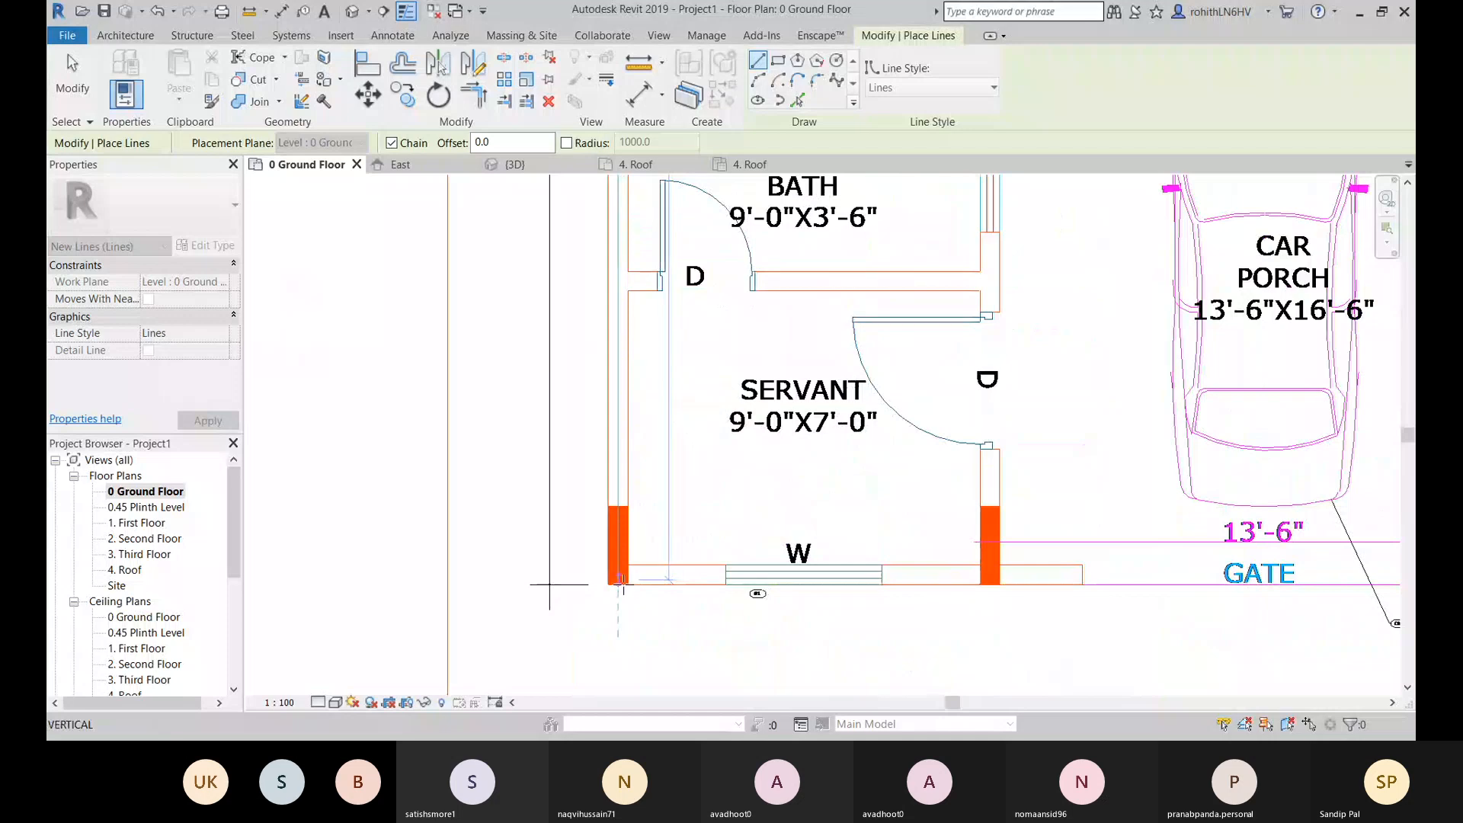
click(621, 580)
right_click(697, 497)
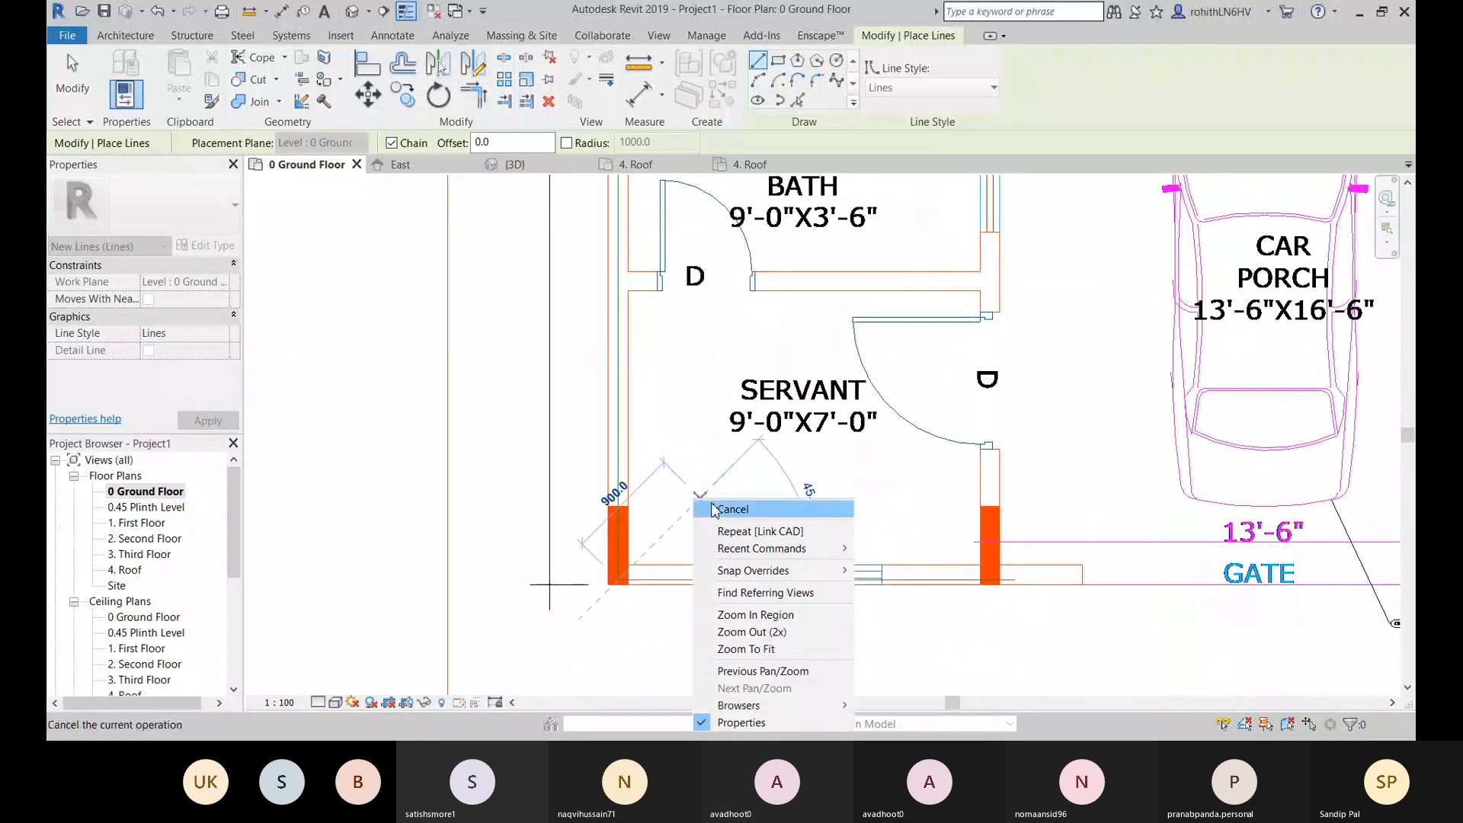
click(731, 509)
Step: Draw a short model line across the bottom wall's thickness beside the servant room's lower-left corner column
scroll(621, 583, up, 5)
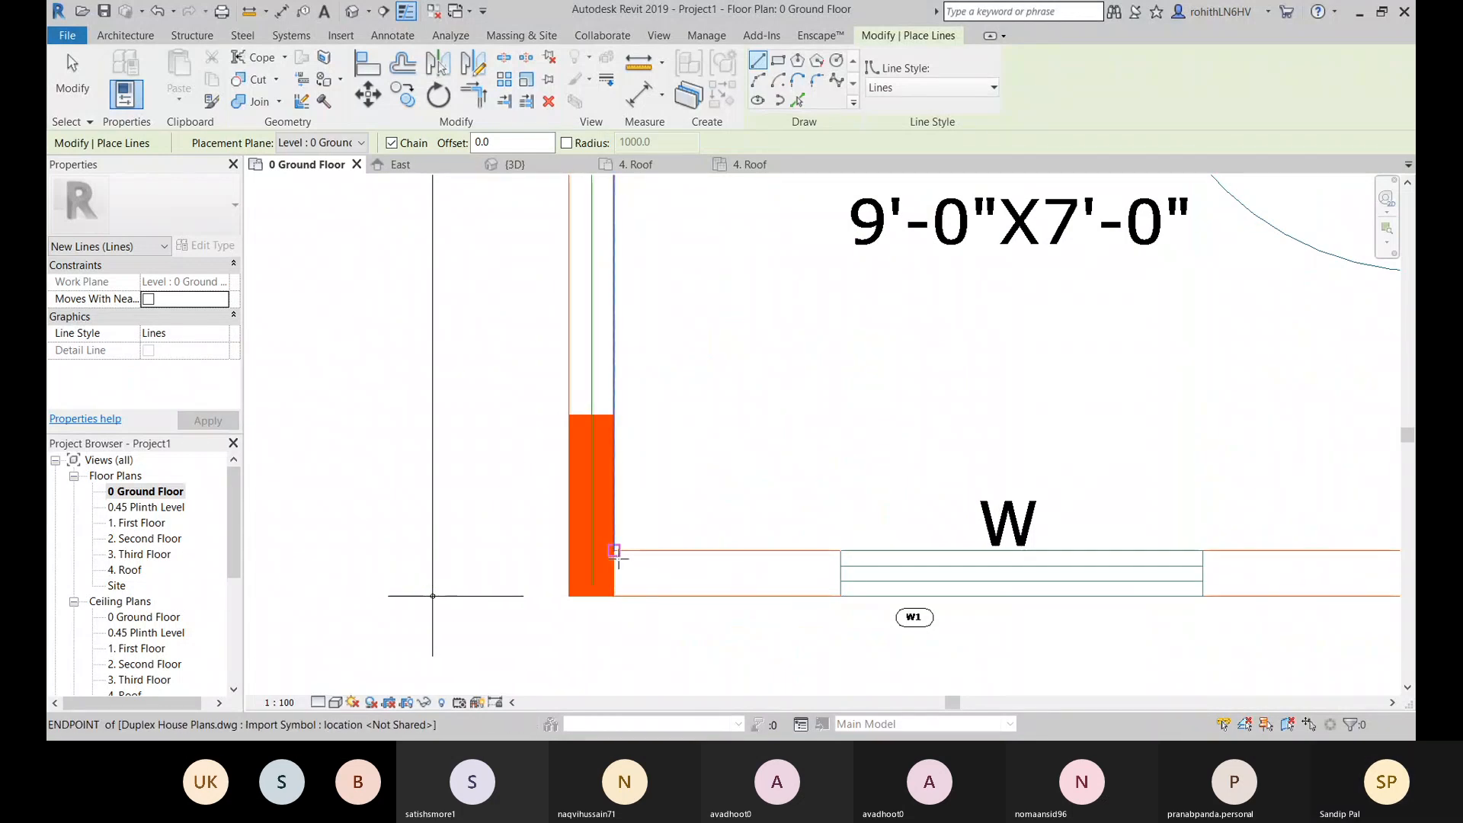
click(614, 550)
click(619, 596)
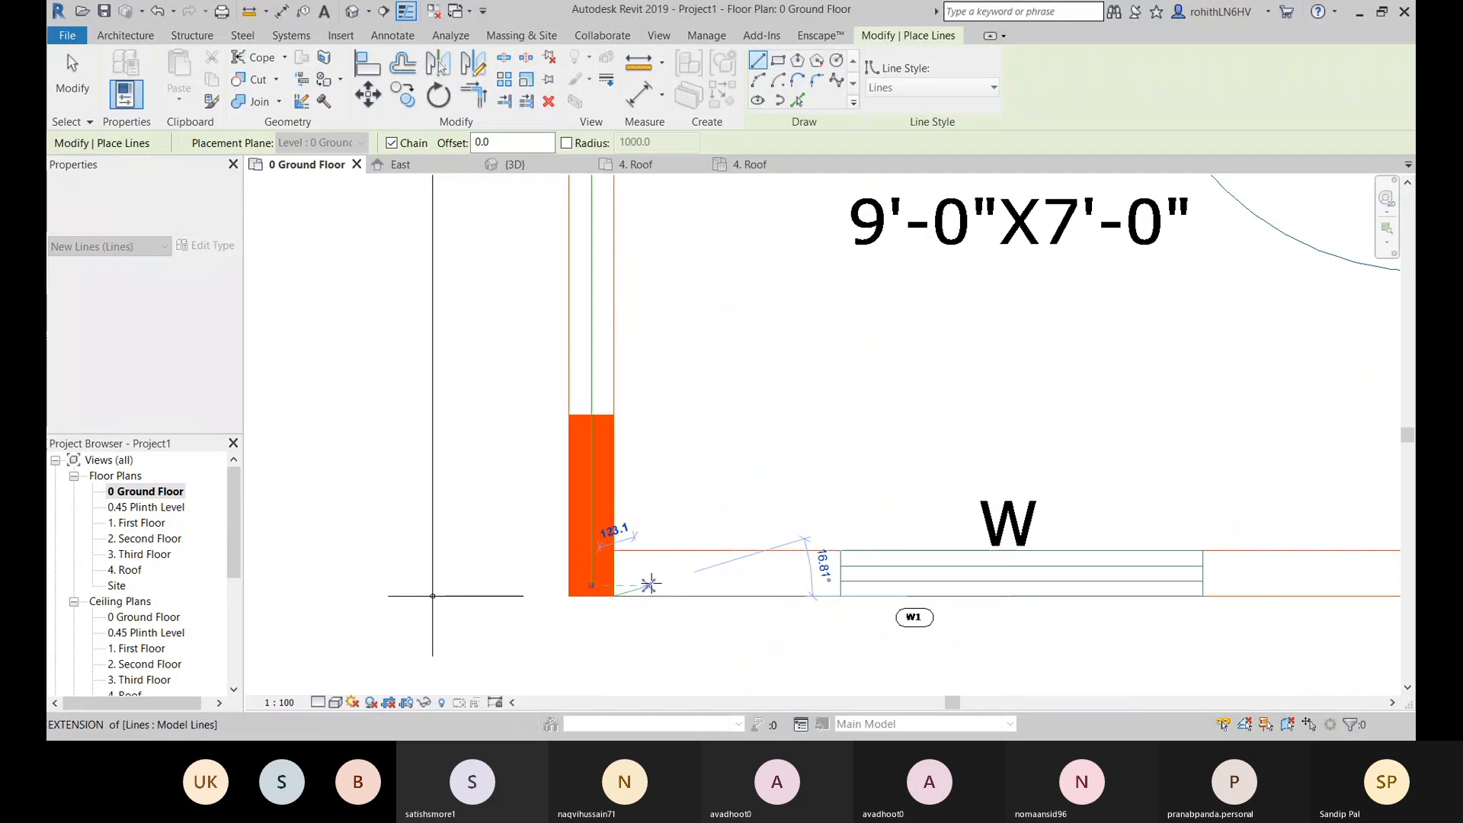
right_click(652, 521)
click(702, 297)
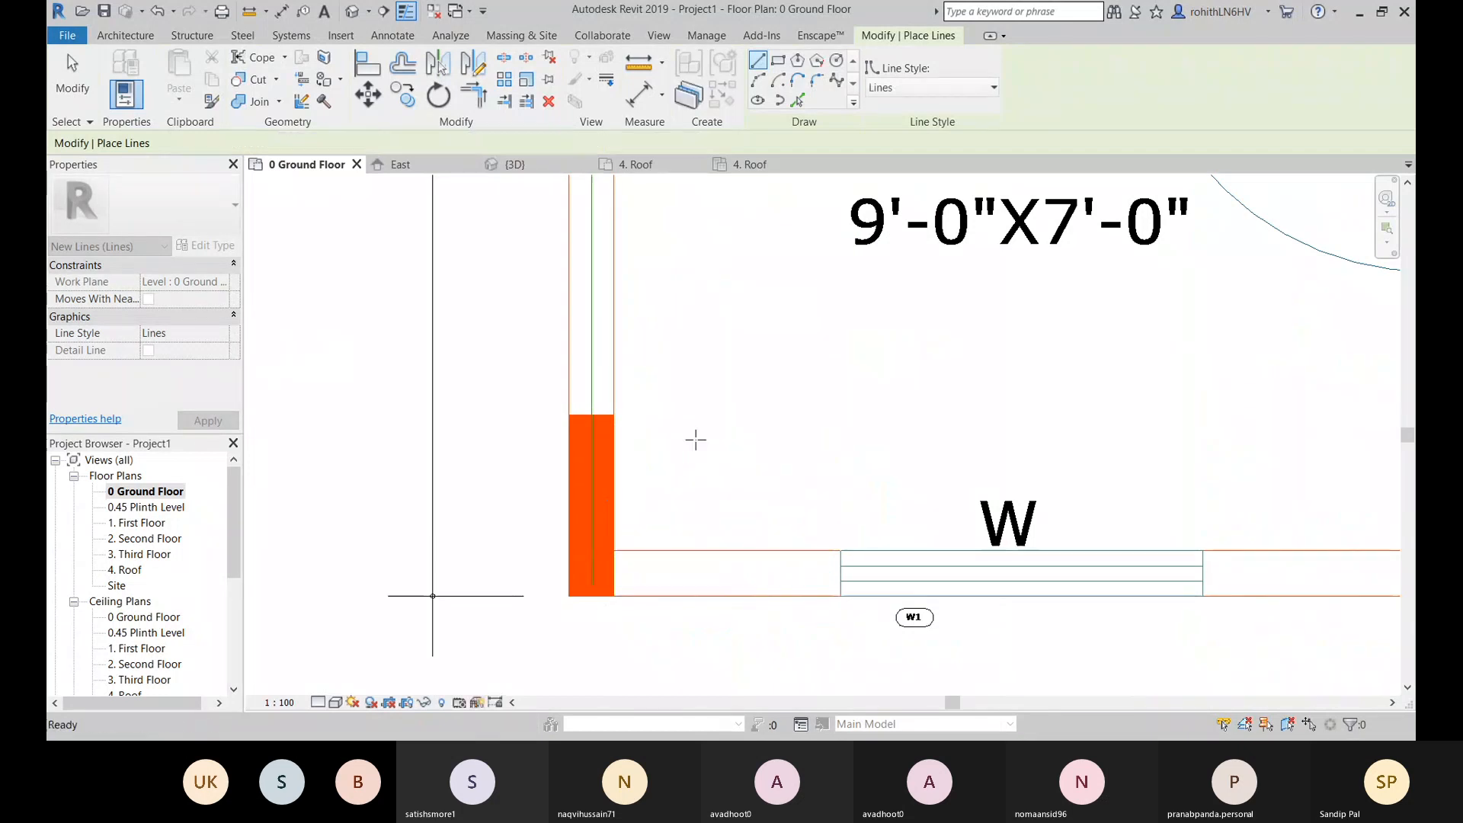
Step: Draw a horizontal model line from the short line's midpoint along the bottom wall's centre to the lawn's lower-right corner
click(618, 592)
scroll(777, 578, down, 6)
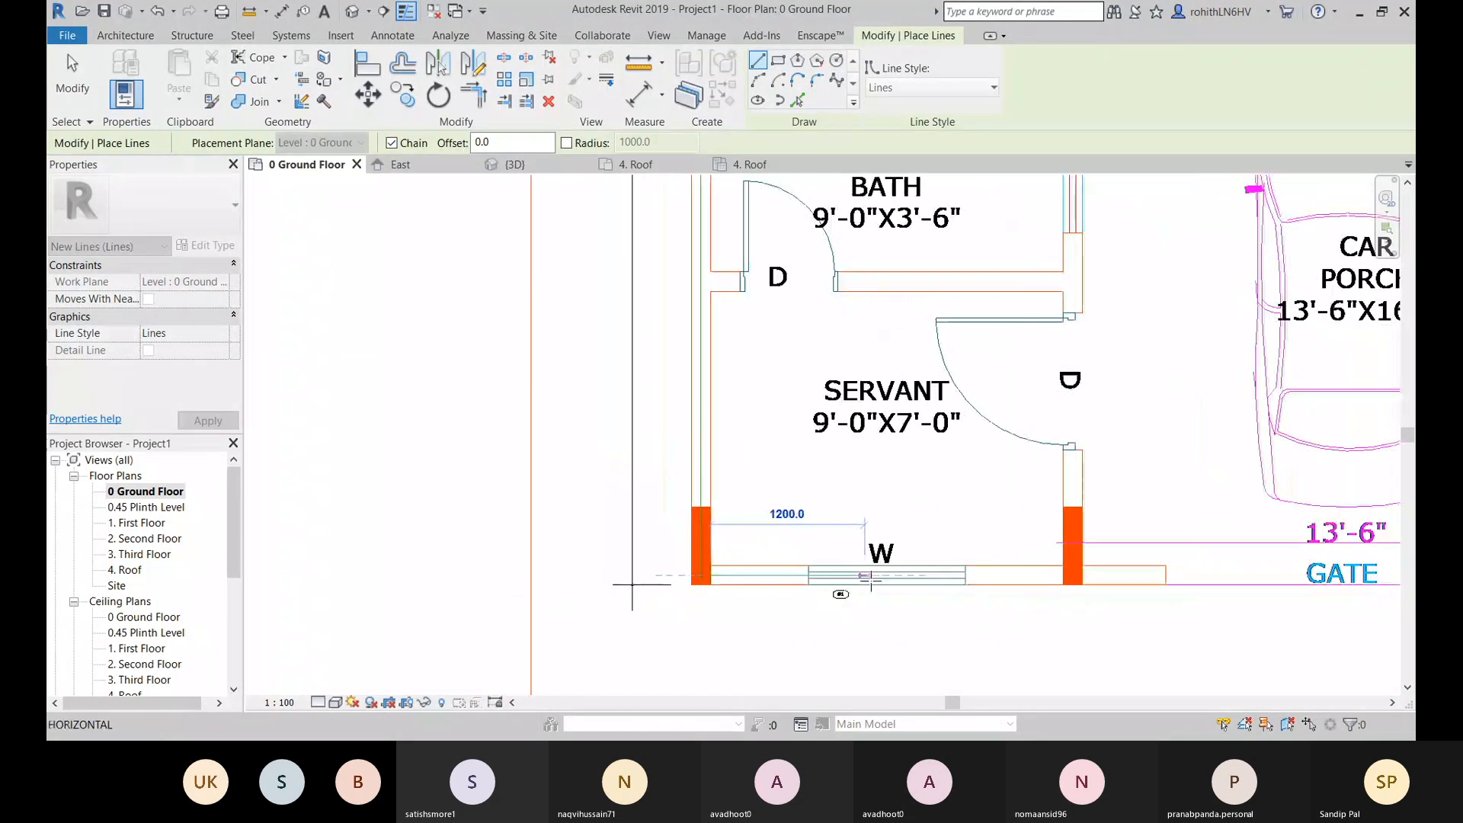
middle_drag(976, 578, 311, 490)
scroll(862, 506, down, 1)
scroll(971, 496, down, 2)
middle_drag(1004, 502, 580, 500)
scroll(837, 493, up, 2)
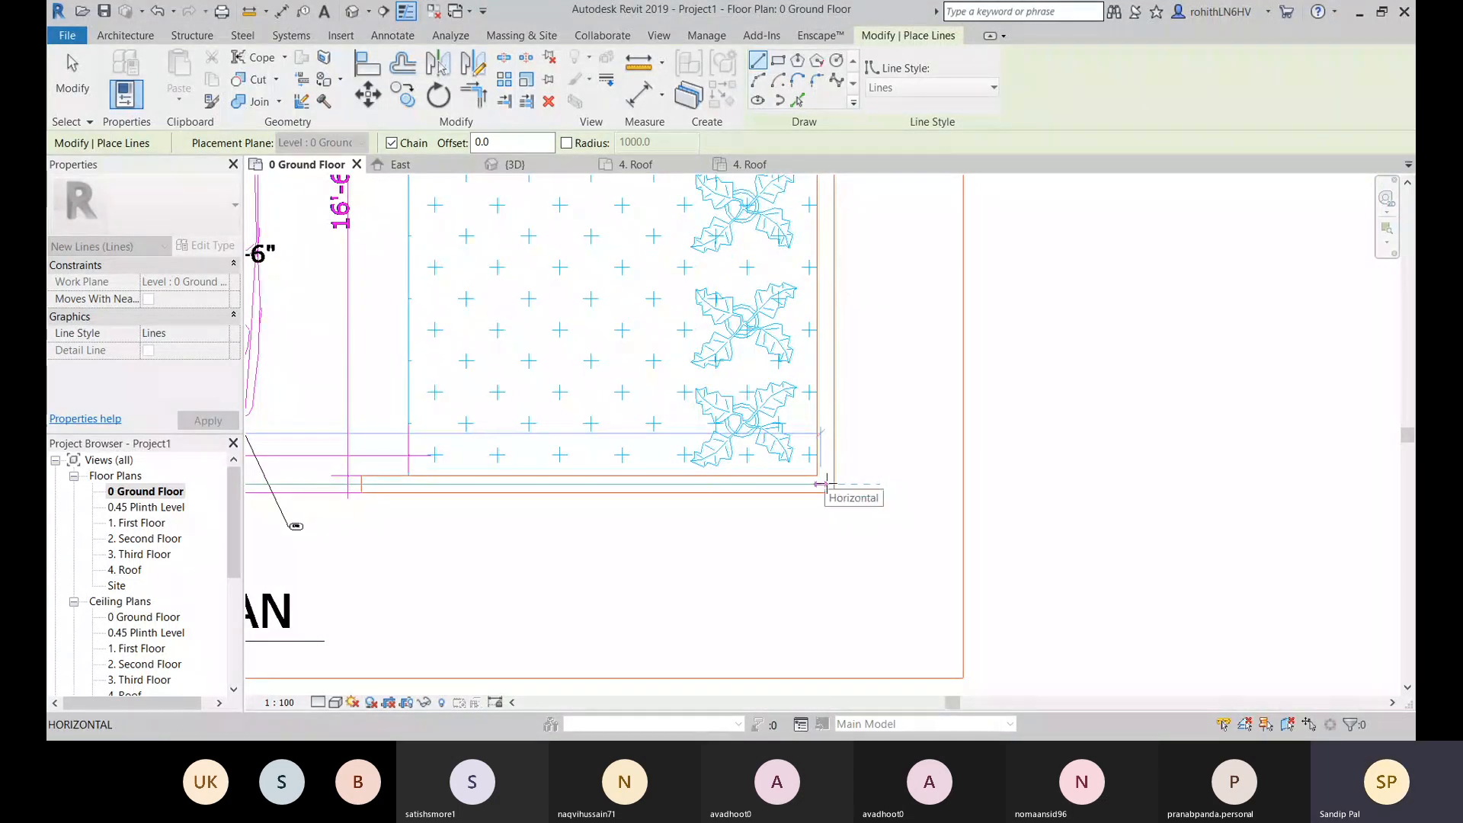
scroll(827, 484, up, 1)
click(837, 485)
right_click(915, 378)
click(939, 394)
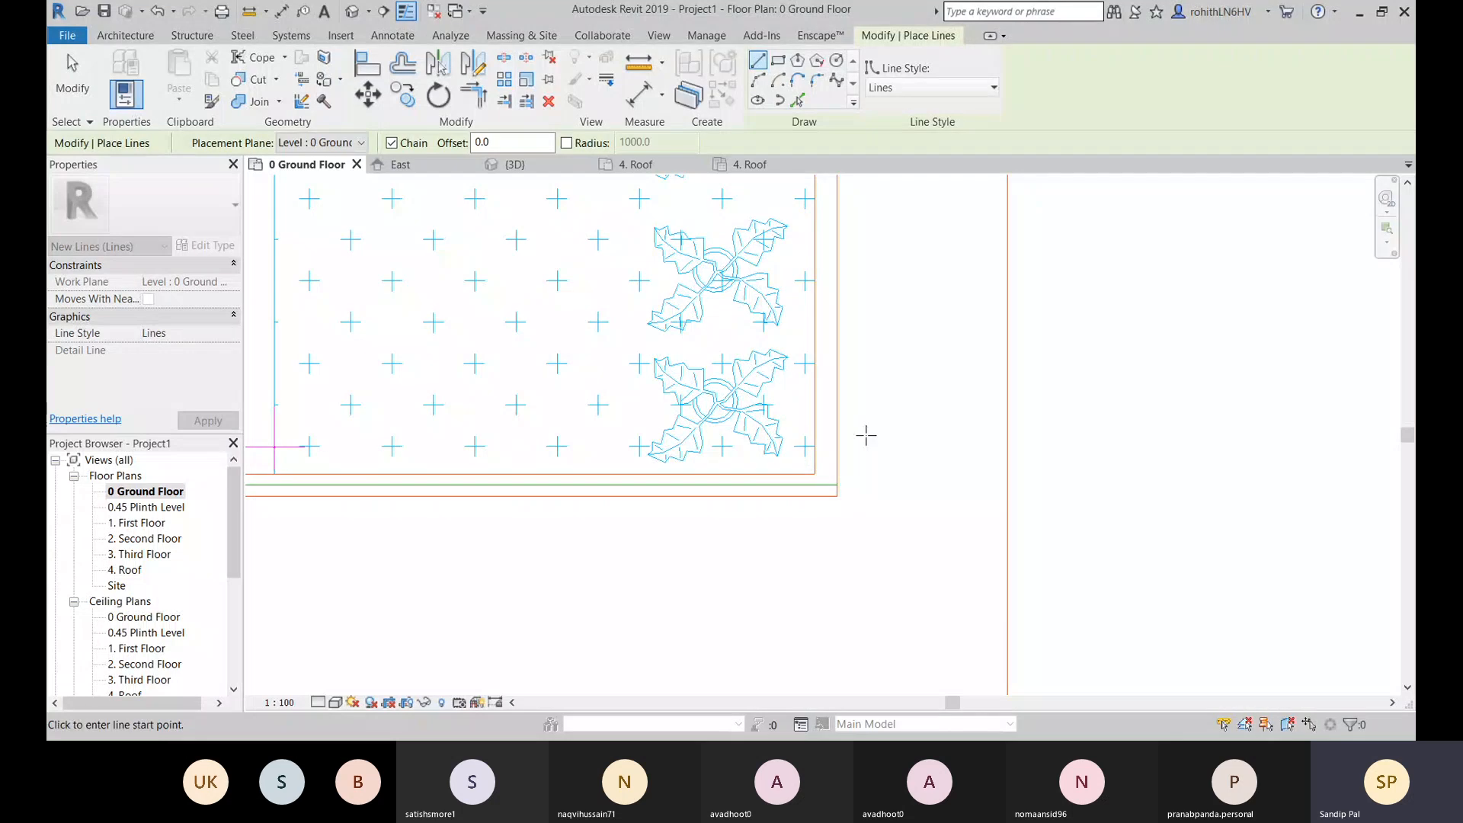
Step: Undo the model lines drawn over the ground floor plan and end the Model Line command
scroll(866, 435, down, 3)
key(ctrl+z)
key(ctrl+z)
key(ctrl+z)
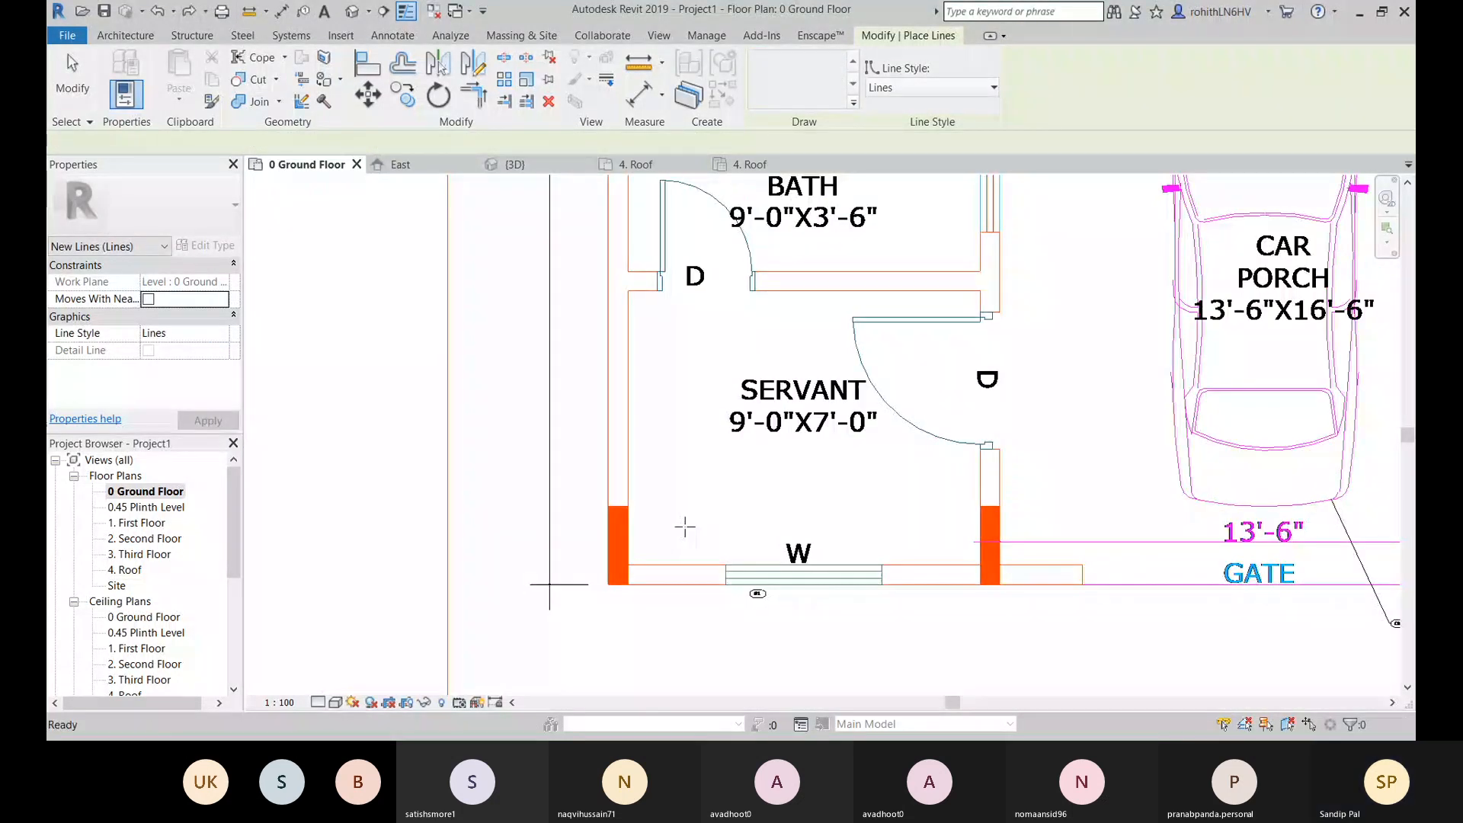
middle_drag(696, 481, 657, 685)
scroll(624, 518, down, 2)
scroll(653, 372, down, 2)
middle_drag(669, 372, 617, 633)
middle_drag(602, 327, 583, 602)
middle_drag(534, 304, 532, 393)
scroll(562, 315, up, 2)
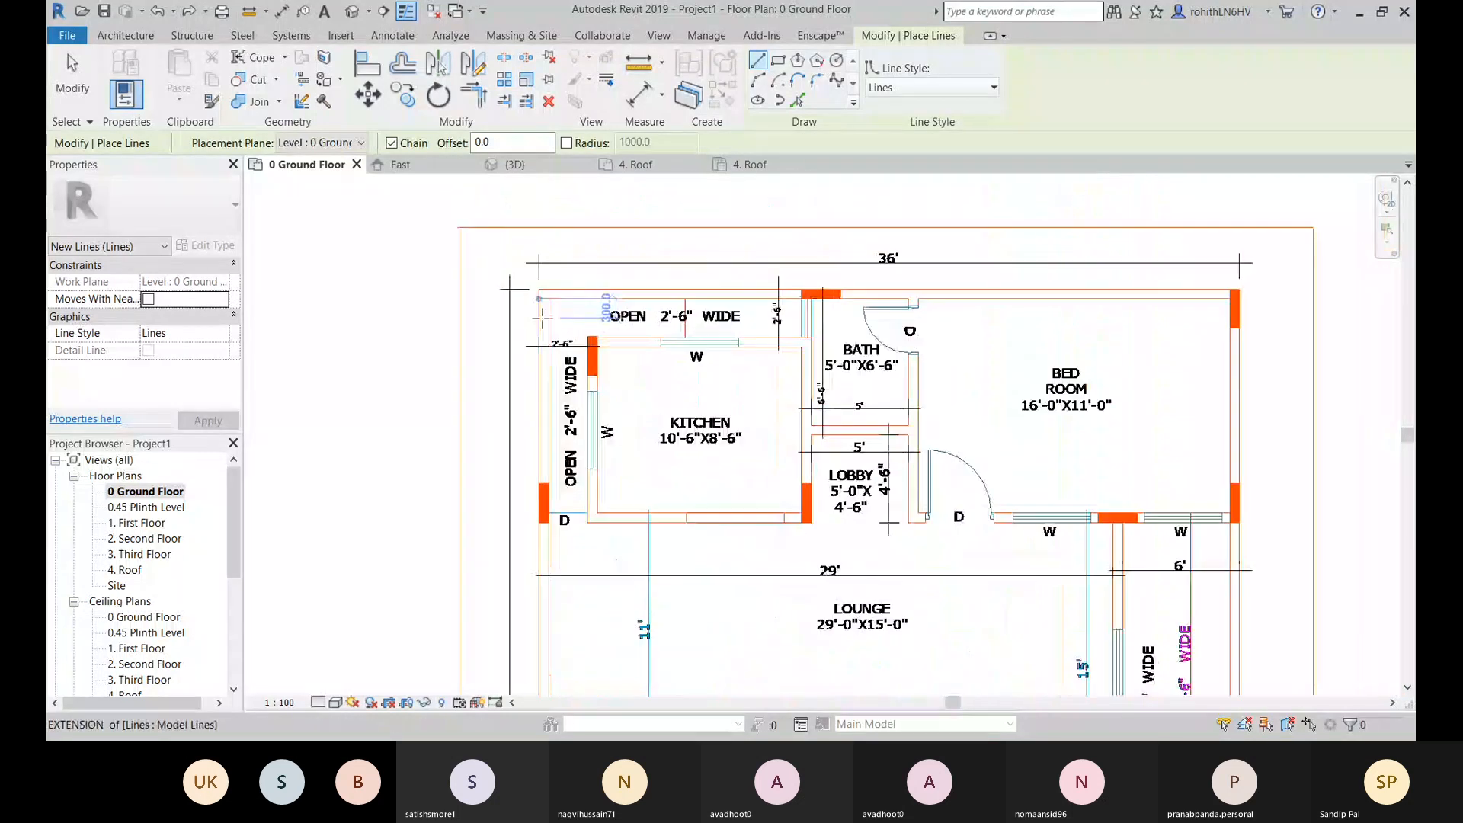
scroll(605, 285, up, 2)
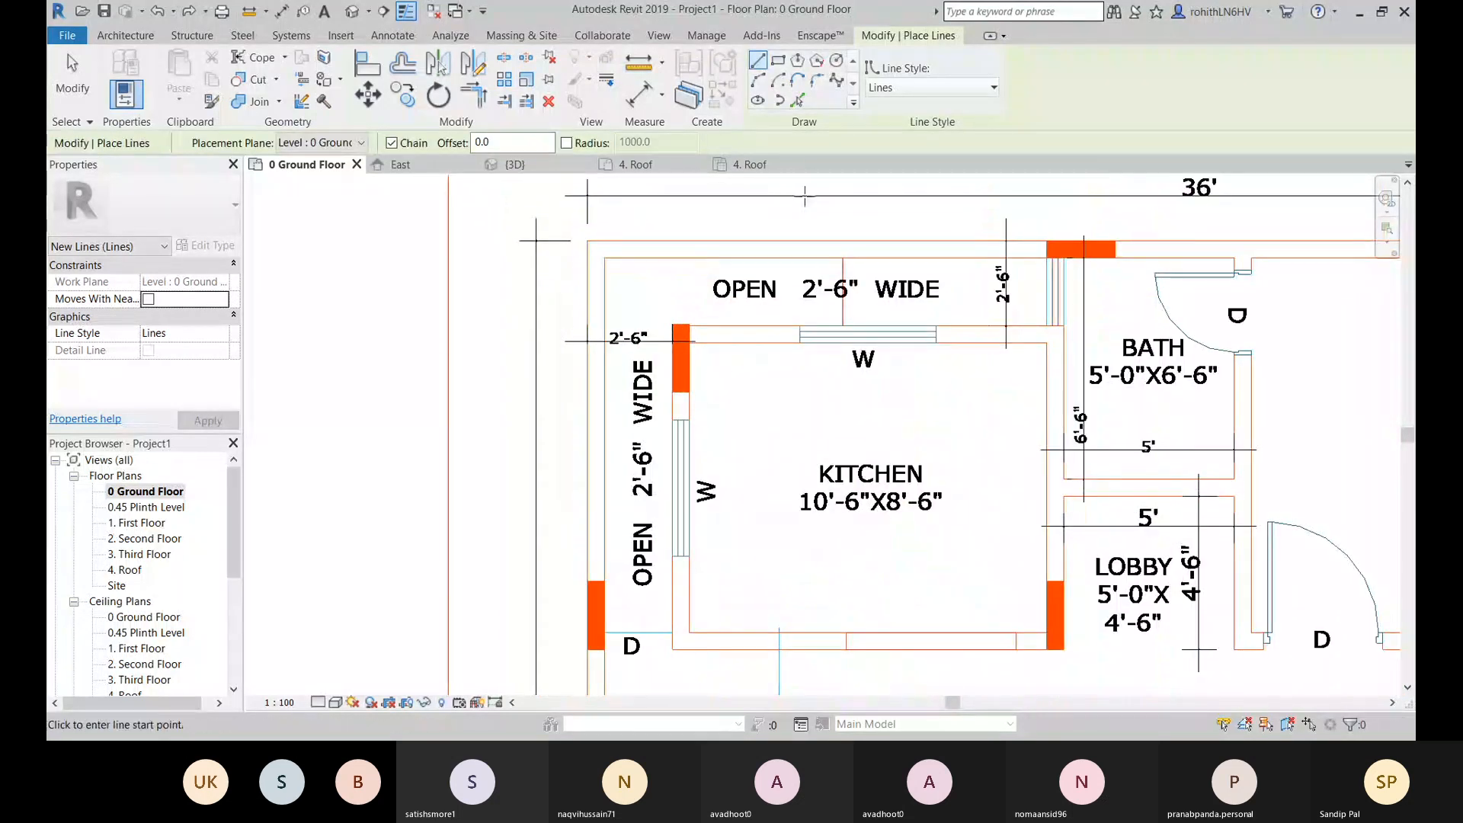
key(Escape)
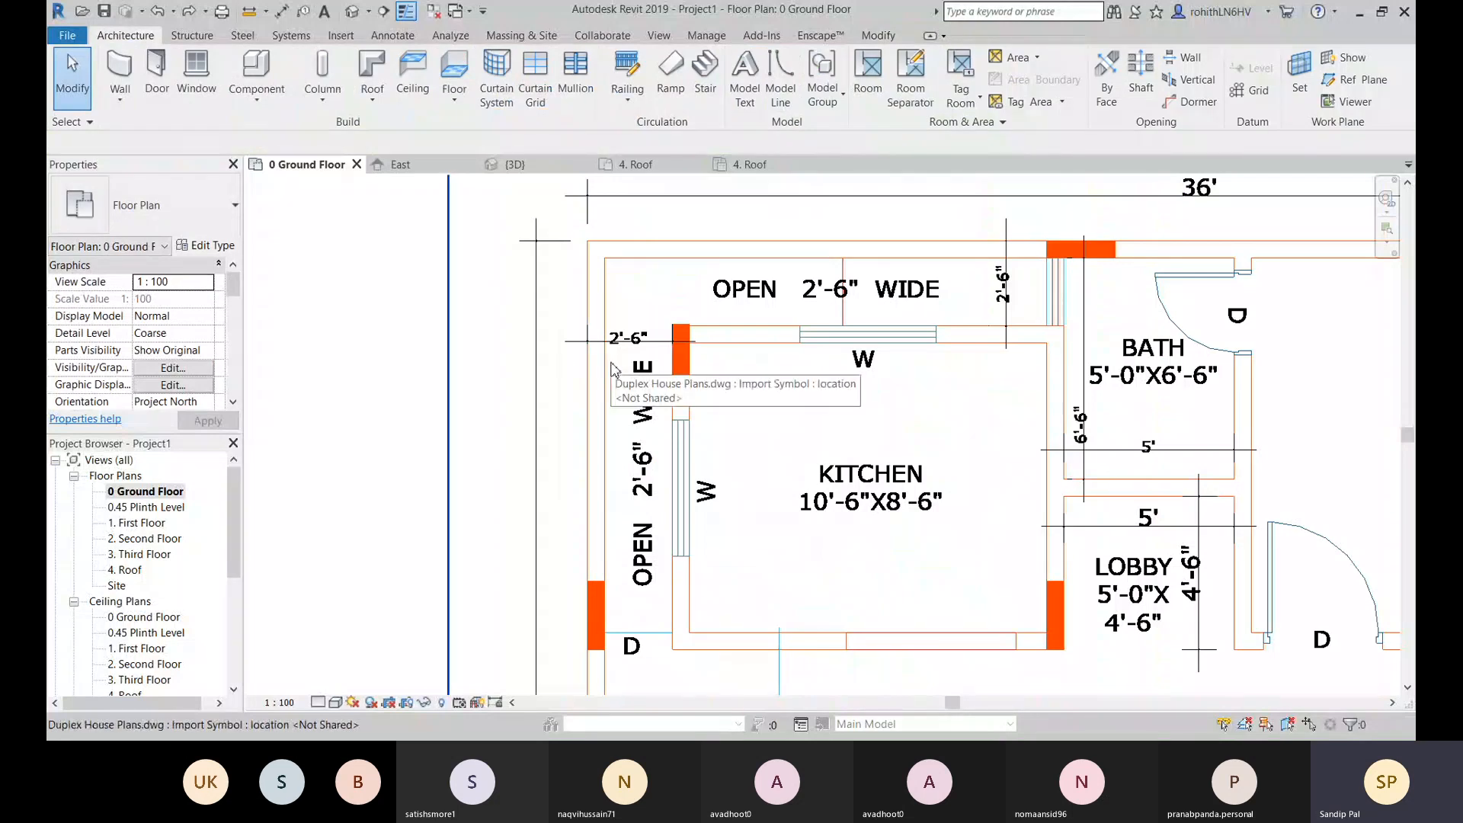
Step: Start the Grid command and set it to create grids by picking existing lines
key(g)
key(r)
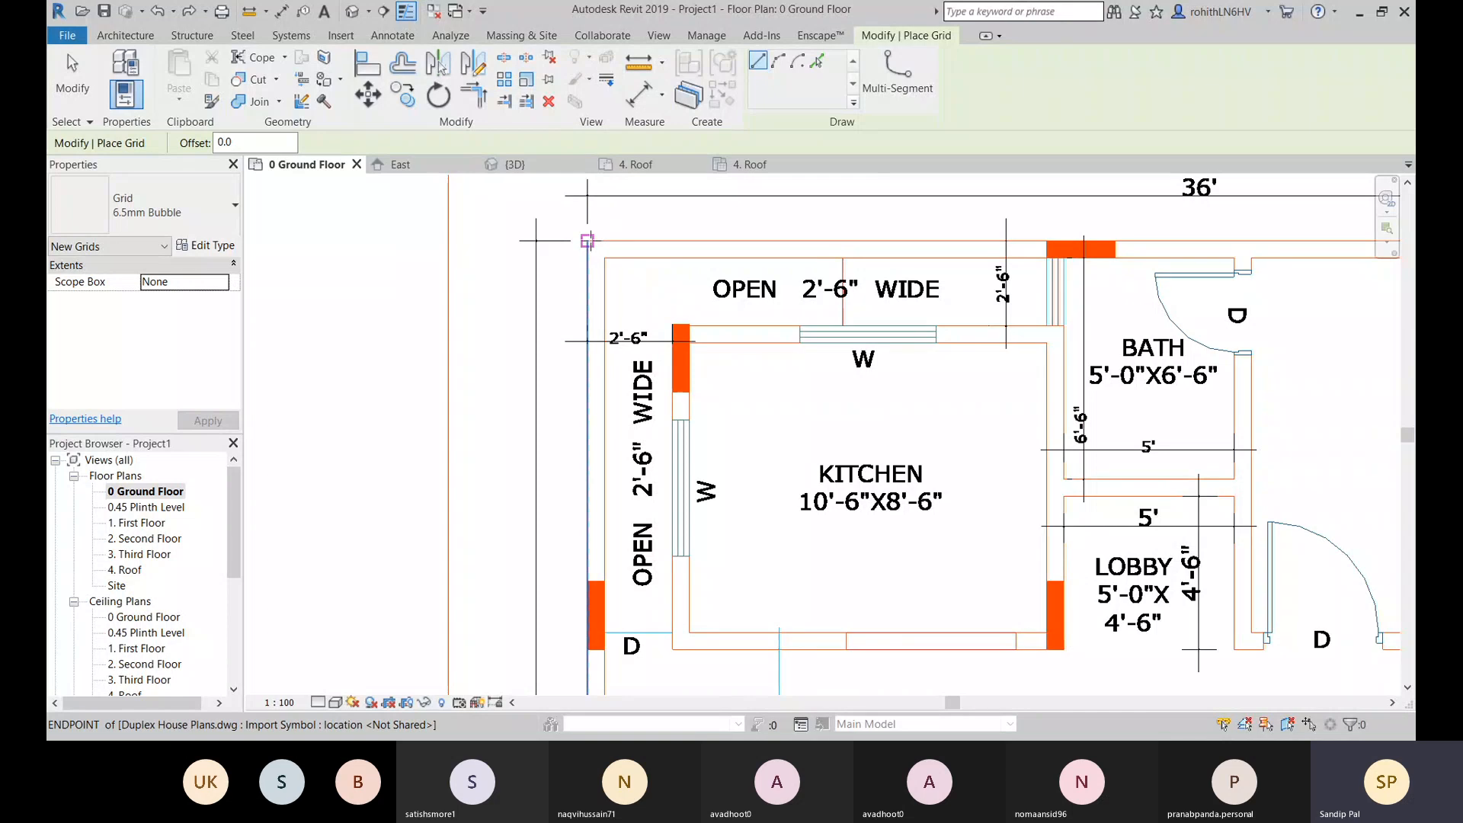
scroll(812, 327, down, 1)
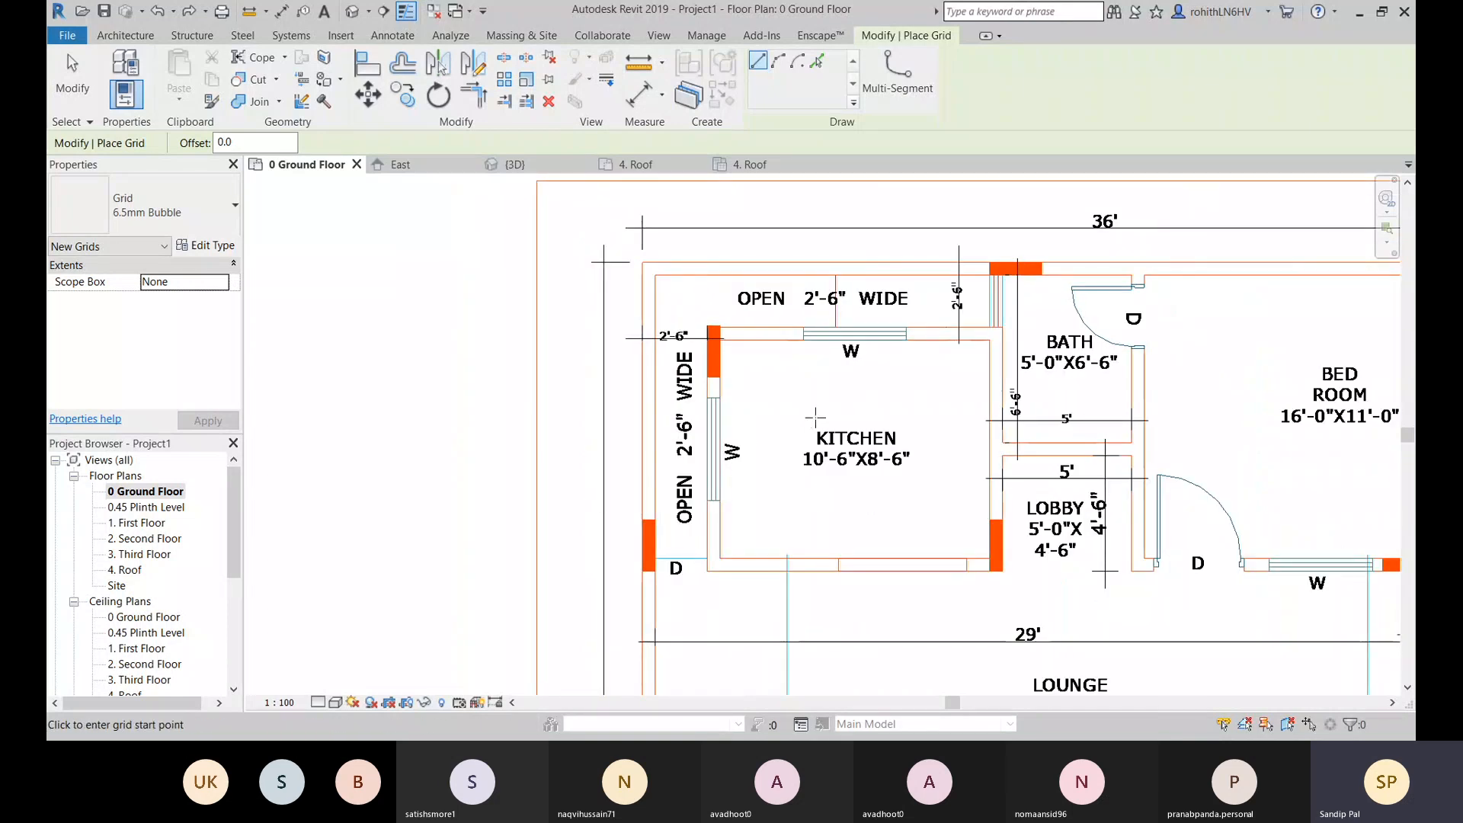
middle_drag(813, 418, 704, 417)
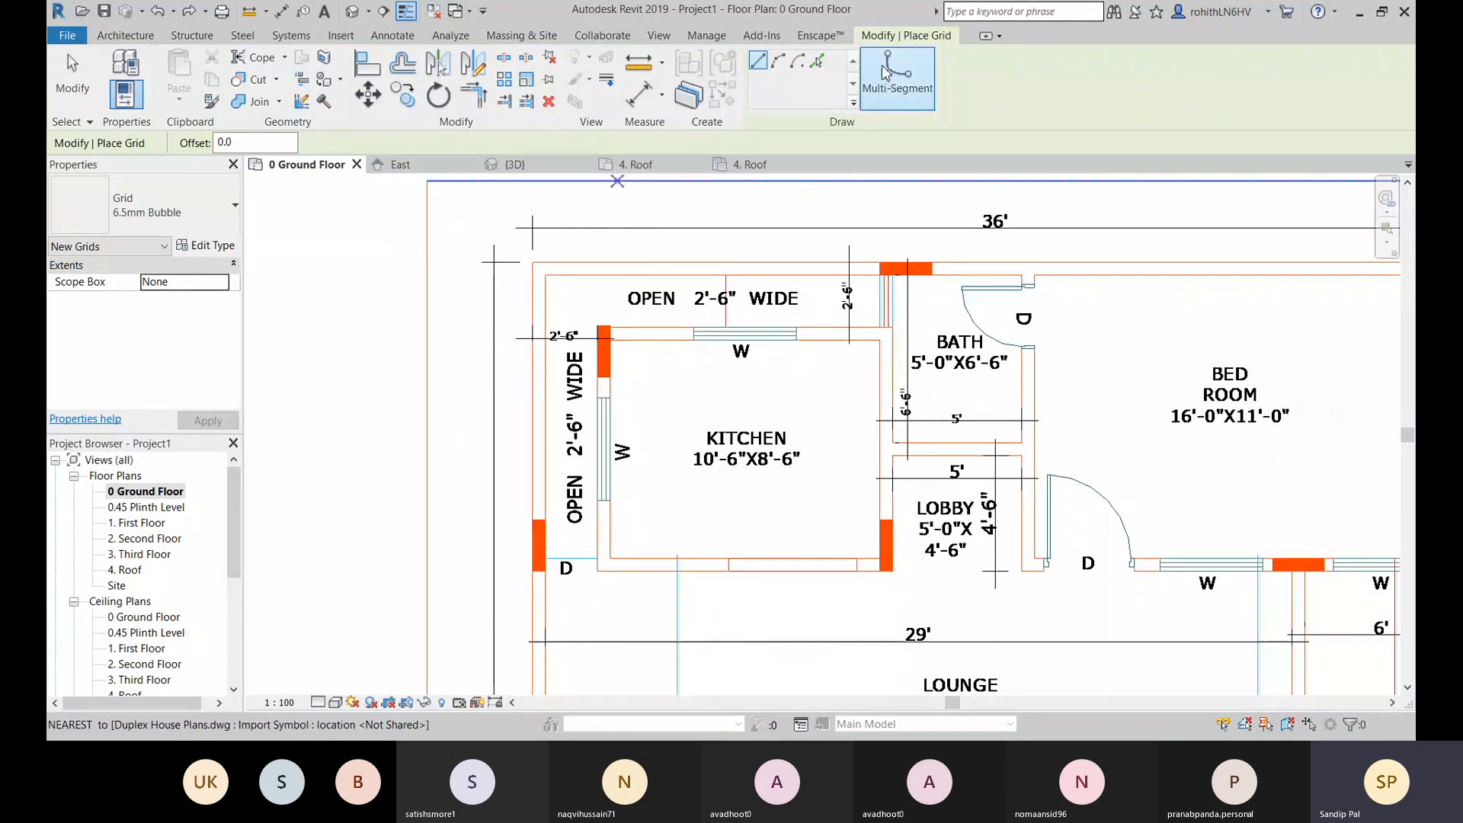
click(816, 61)
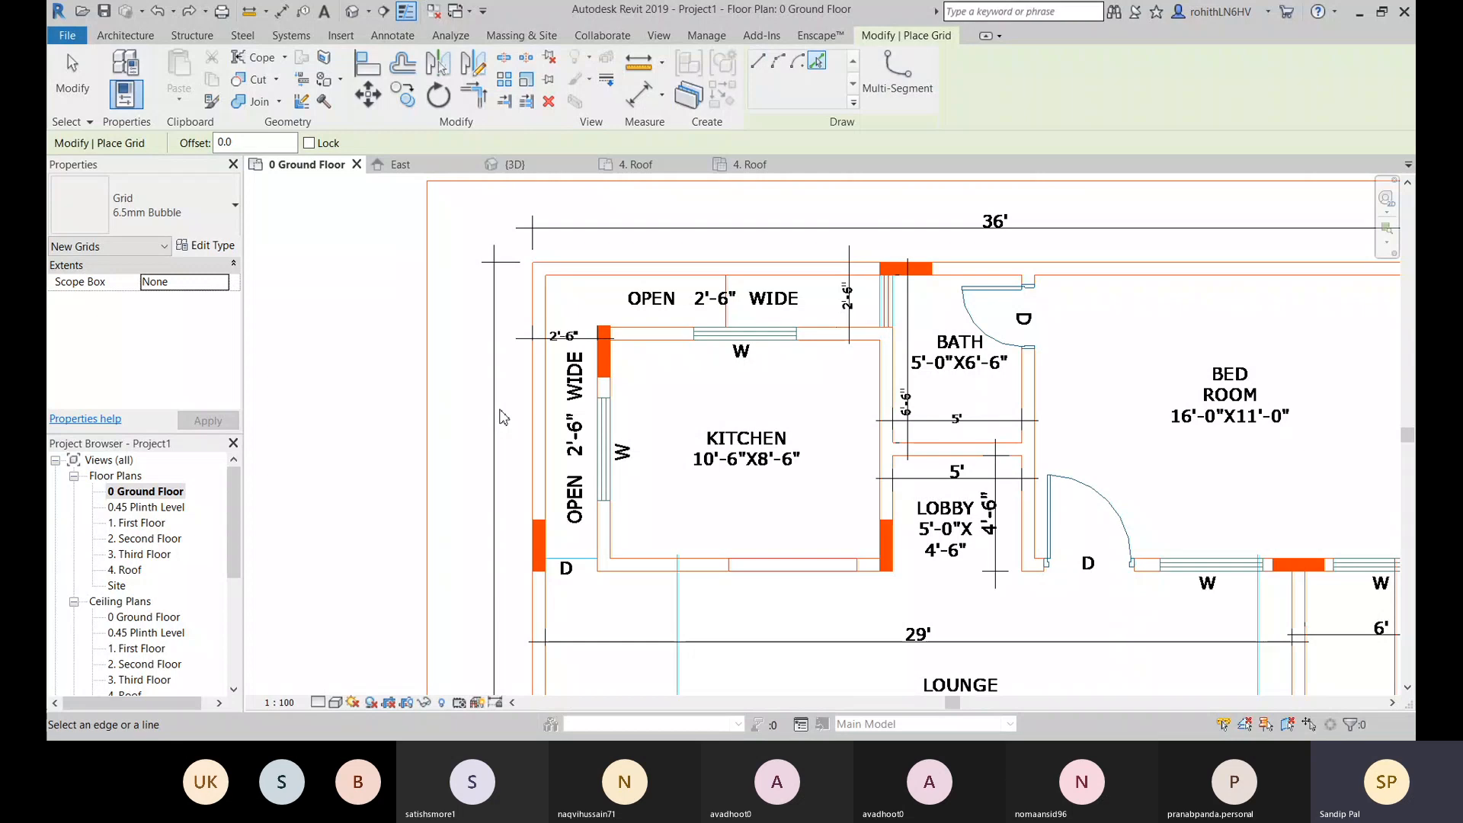
Step: Examine the ground floor plan's exterior walls, interior walls and column positions for grid placement
scroll(501, 417, down, 4)
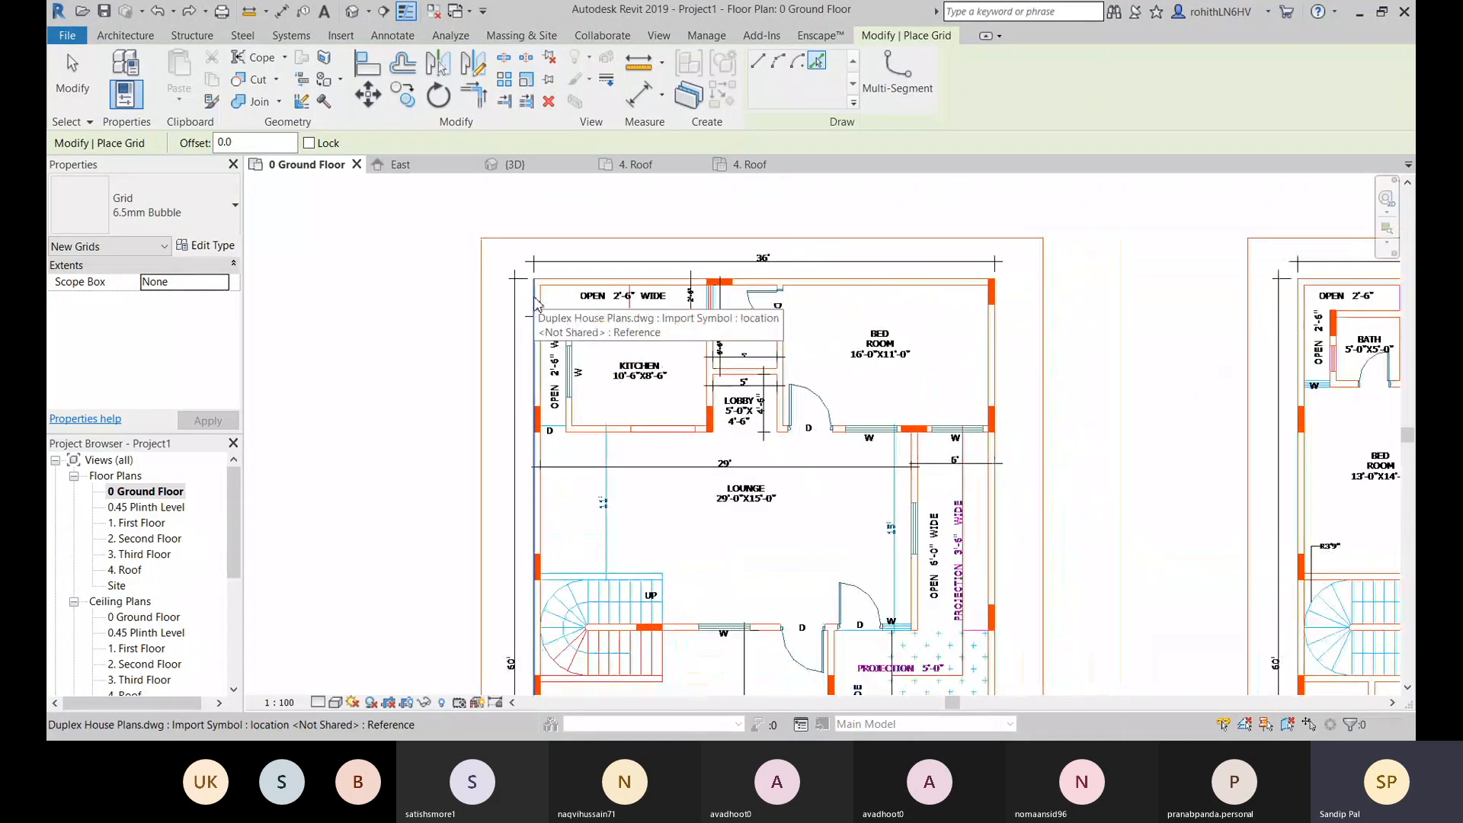
middle_drag(576, 538, 688, 297)
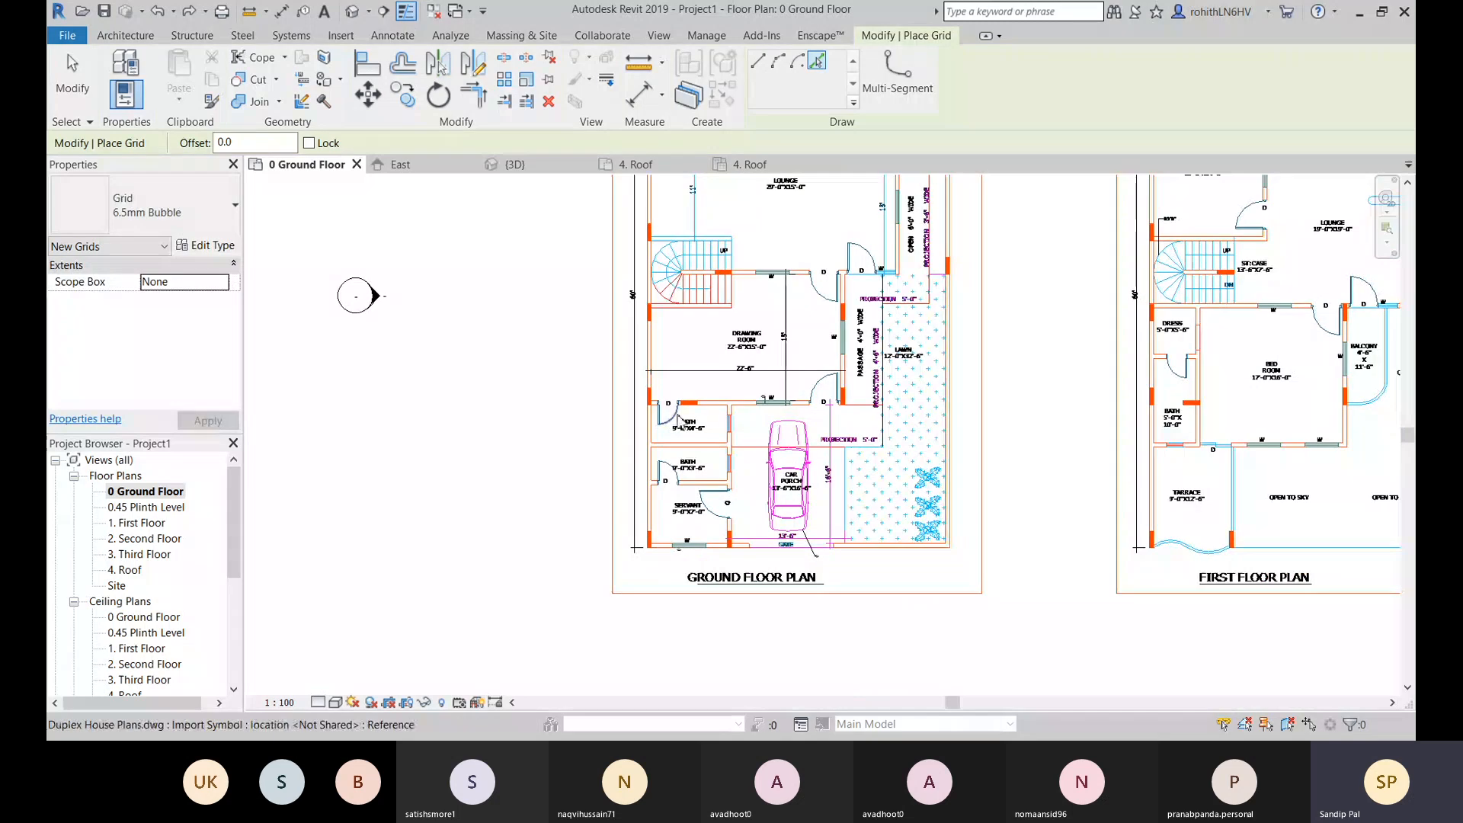
middle_drag(655, 392, 629, 455)
scroll(618, 423, up, 2)
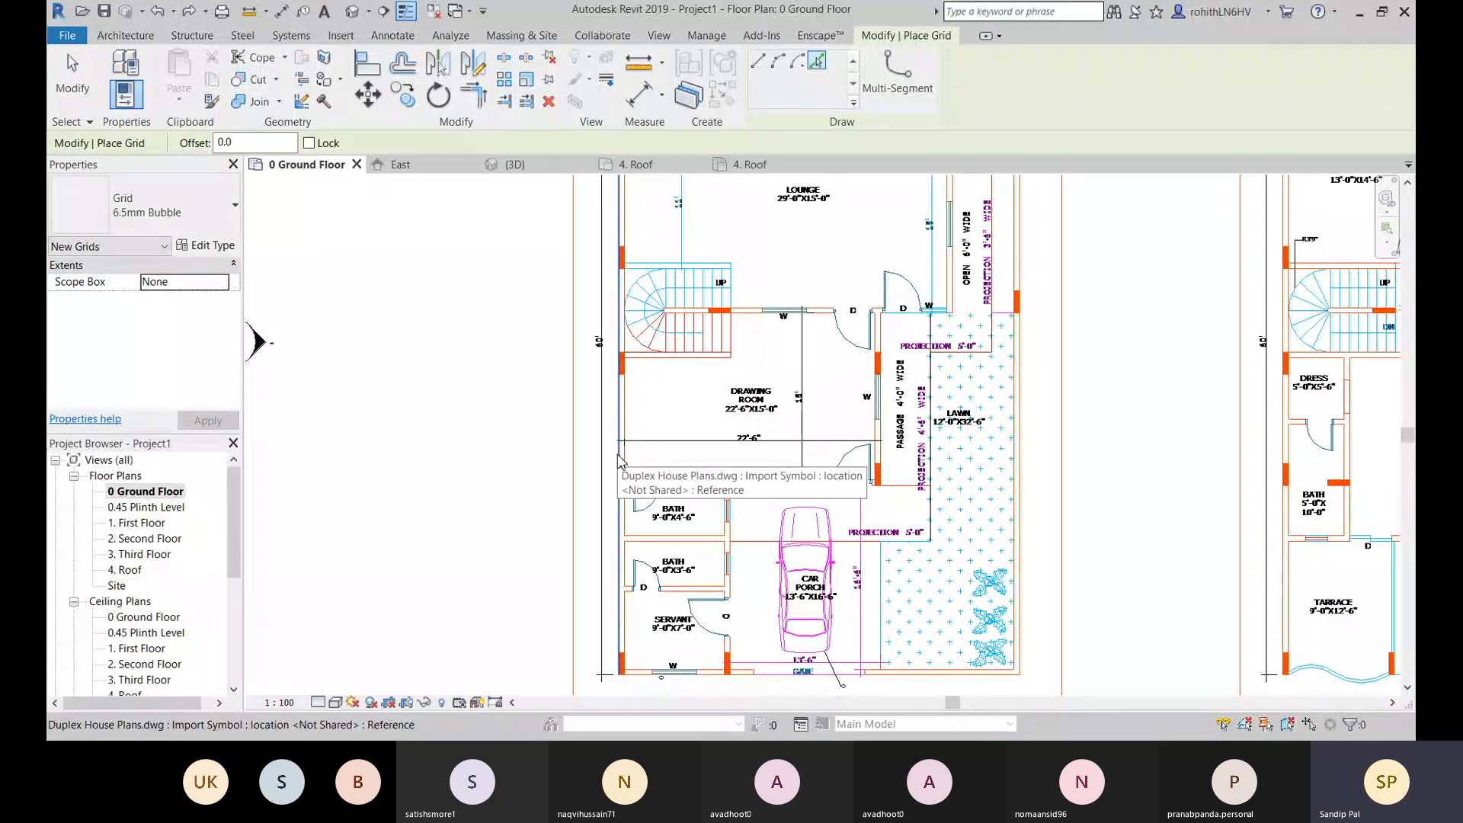
middle_drag(619, 457, 518, 424)
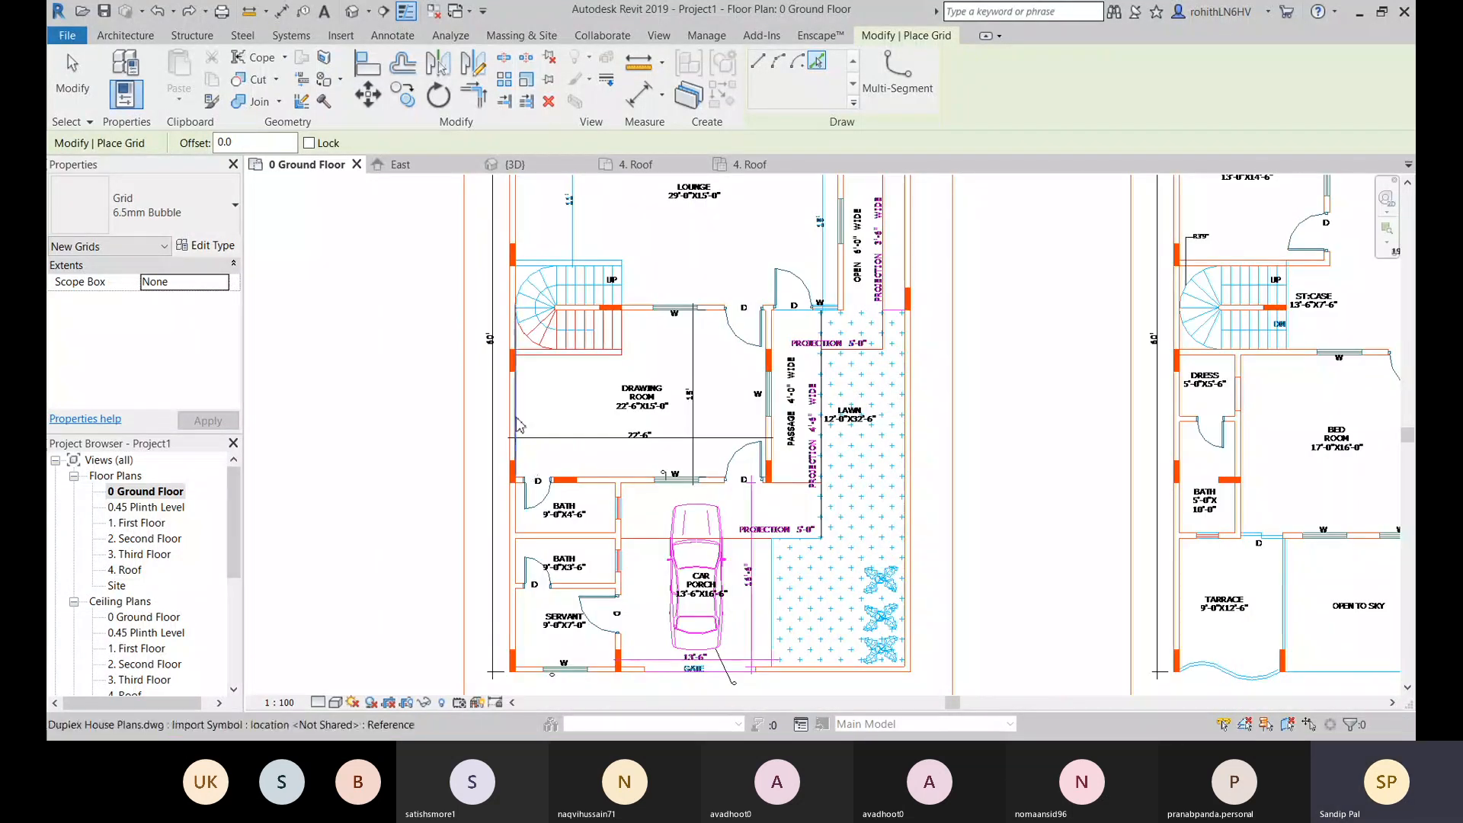
scroll(516, 424, up, 2)
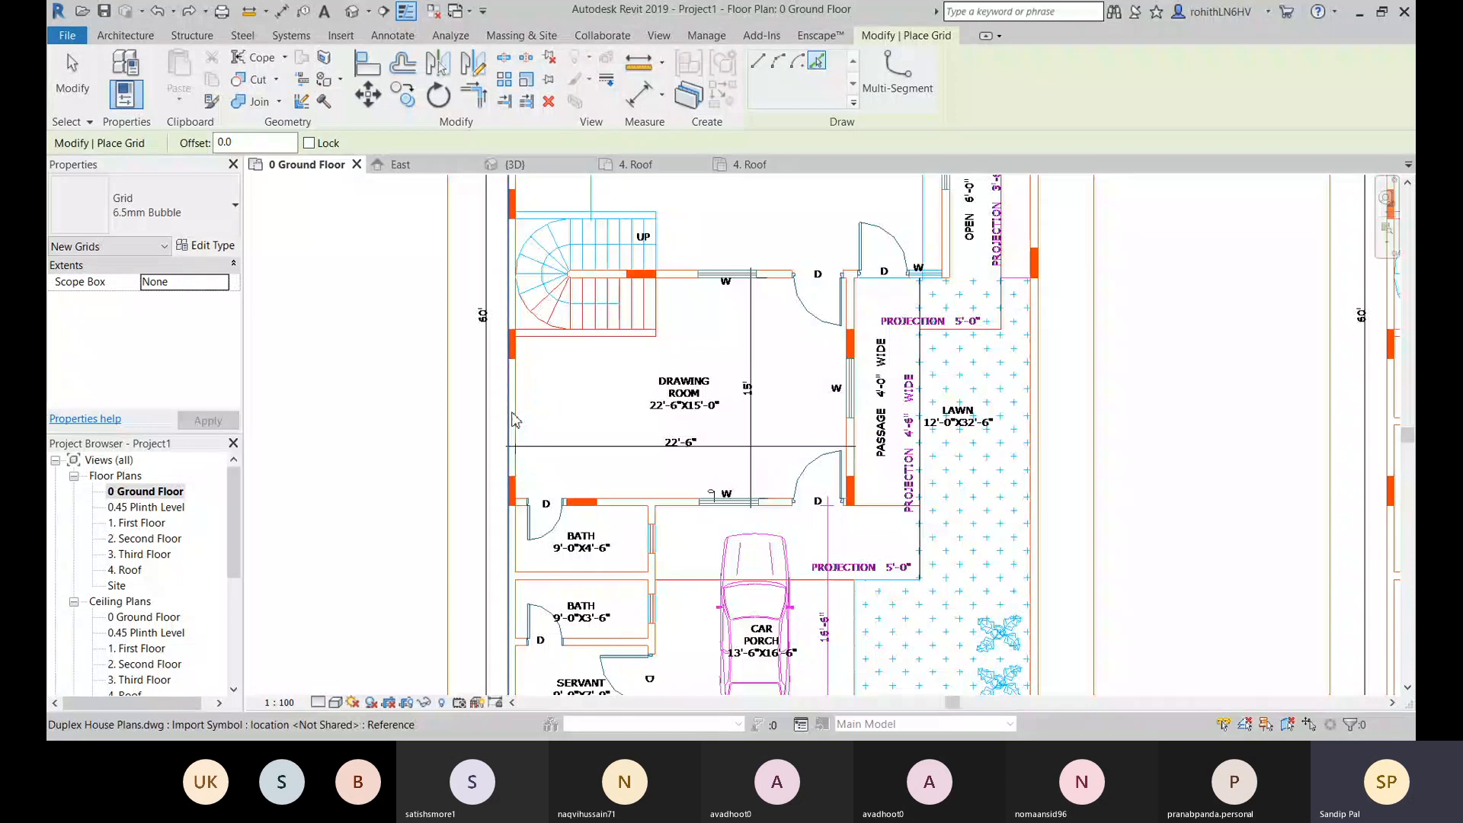
scroll(513, 419, up, 2)
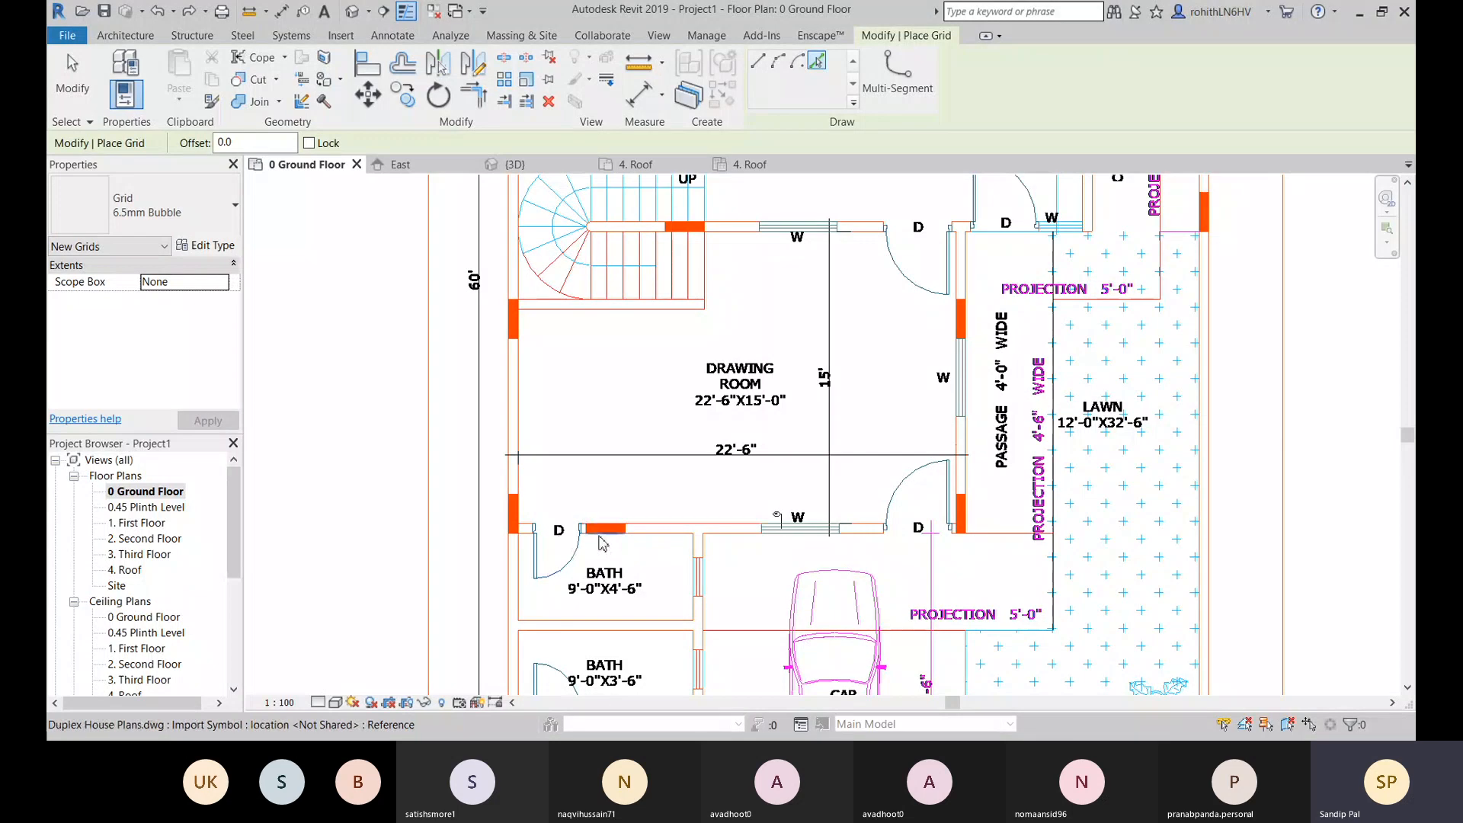
scroll(626, 428, down, 4)
middle_drag(590, 243, 610, 513)
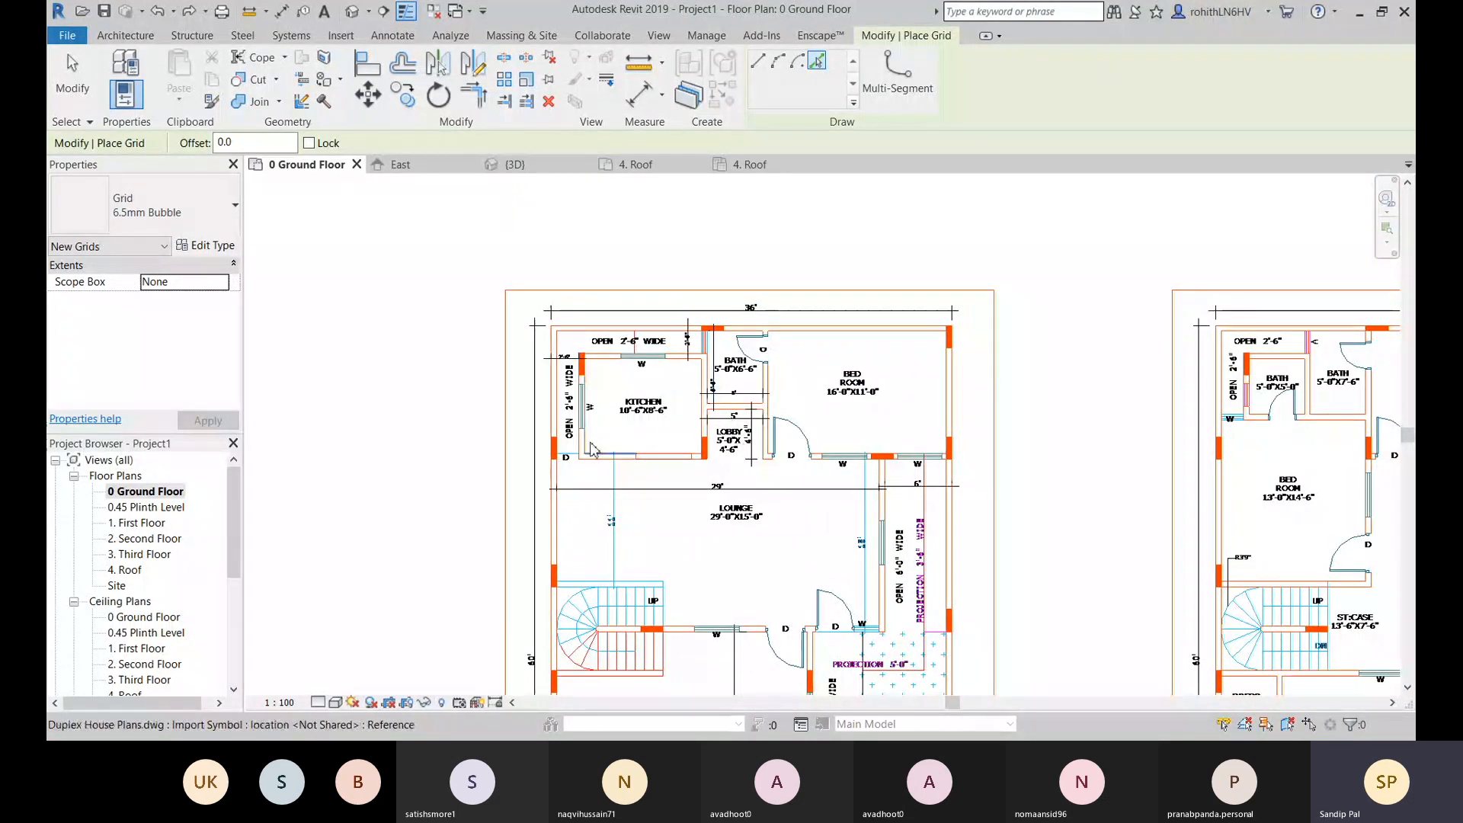
middle_drag(583, 373, 596, 371)
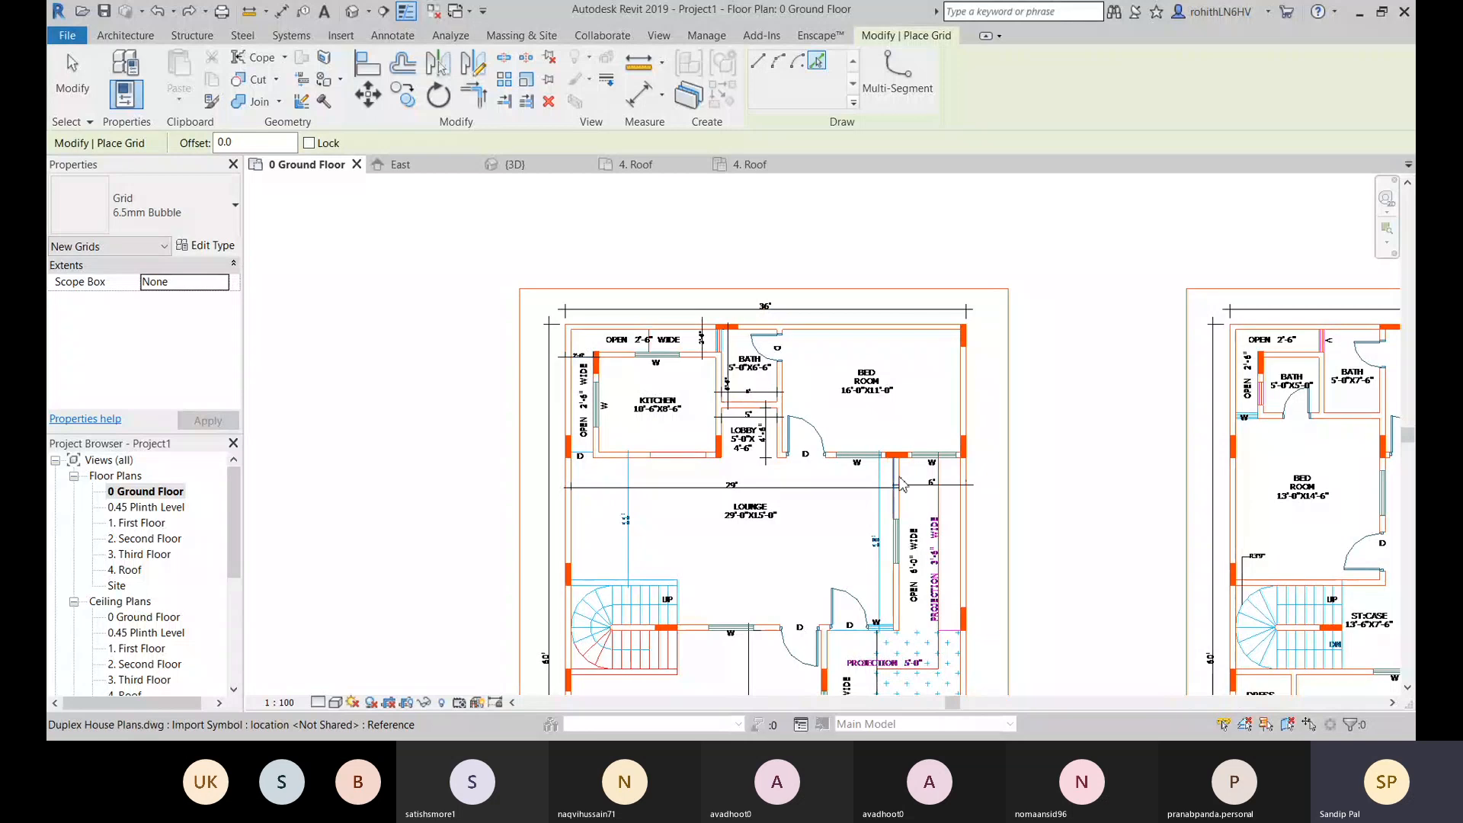
middle_drag(710, 459, 783, 352)
scroll(771, 521, down, 3)
middle_drag(789, 575, 596, 363)
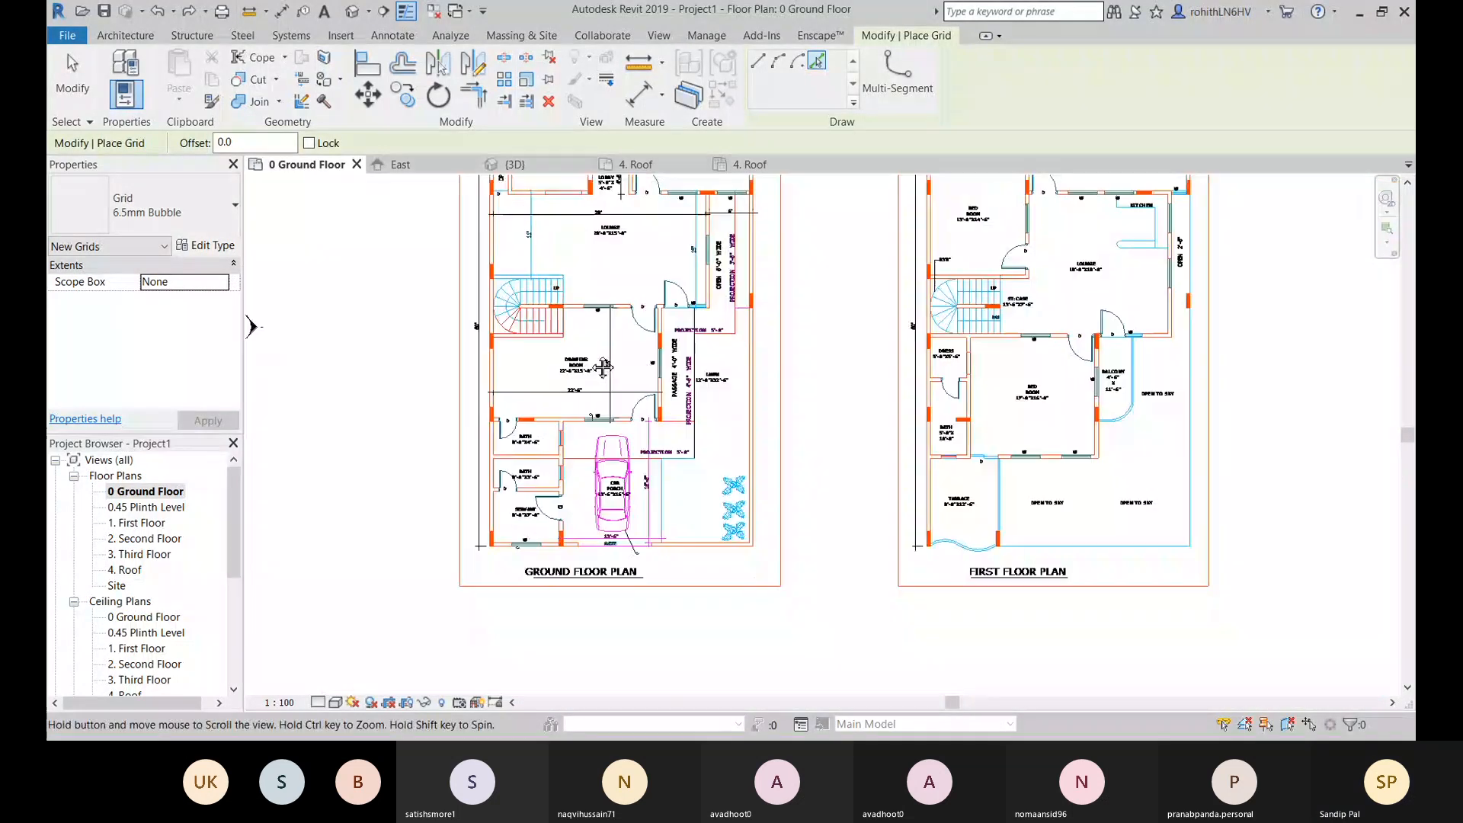
middle_drag(818, 398, 815, 499)
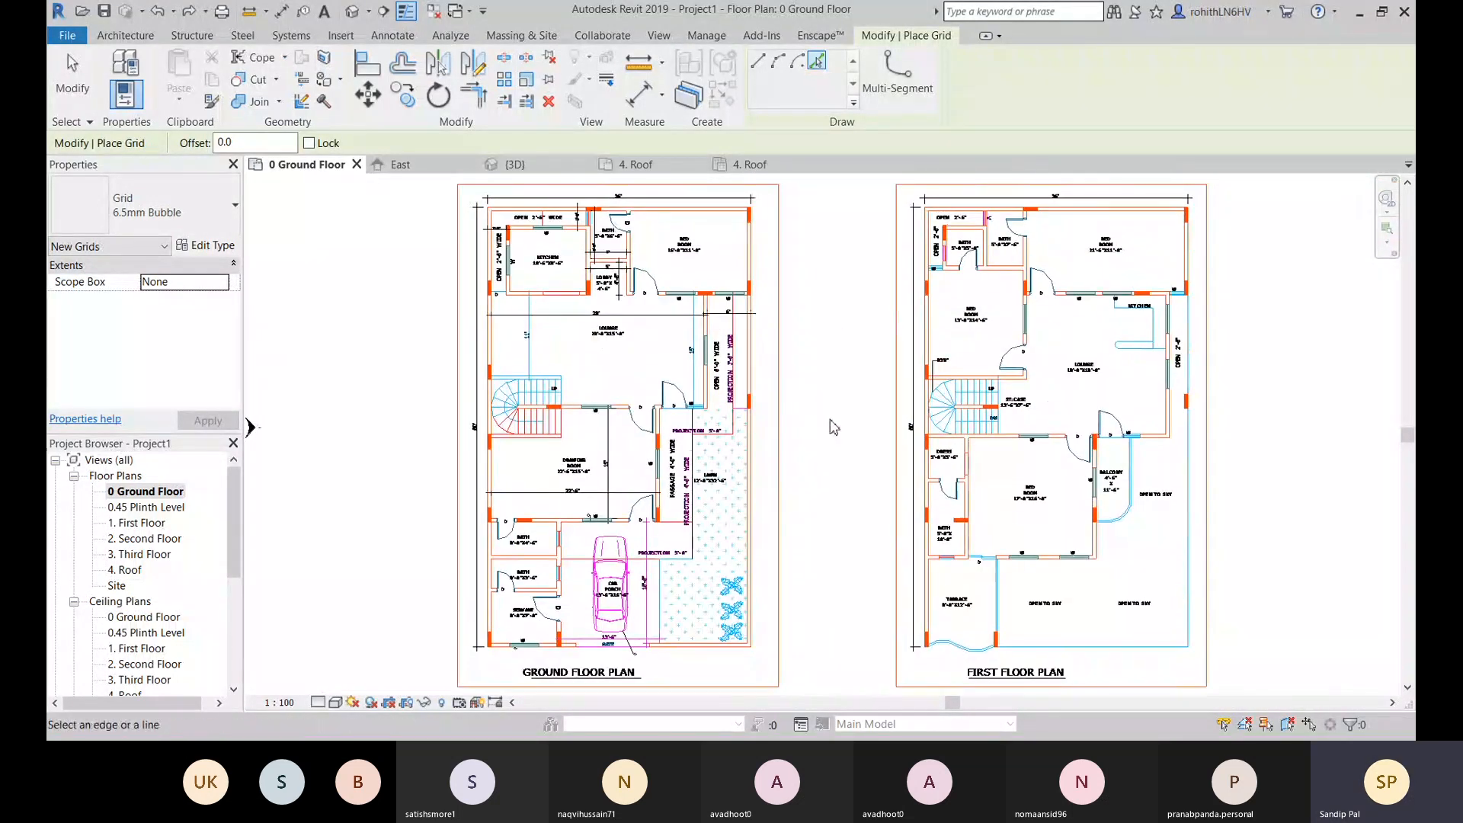
scroll(842, 373, down, 2)
middle_drag(496, 323, 515, 329)
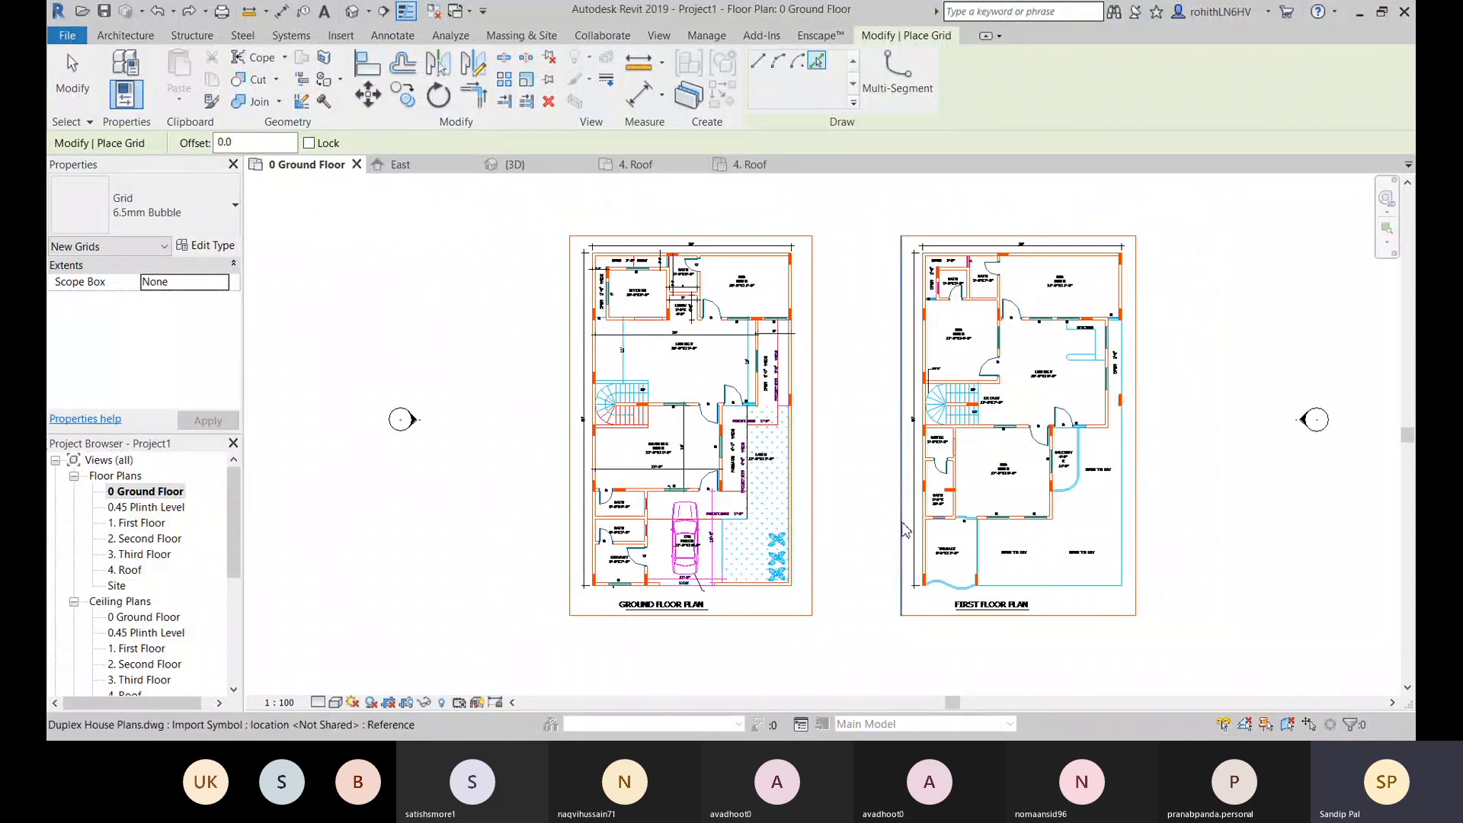
middle_drag(902, 522, 894, 498)
scroll(596, 231, up, 1)
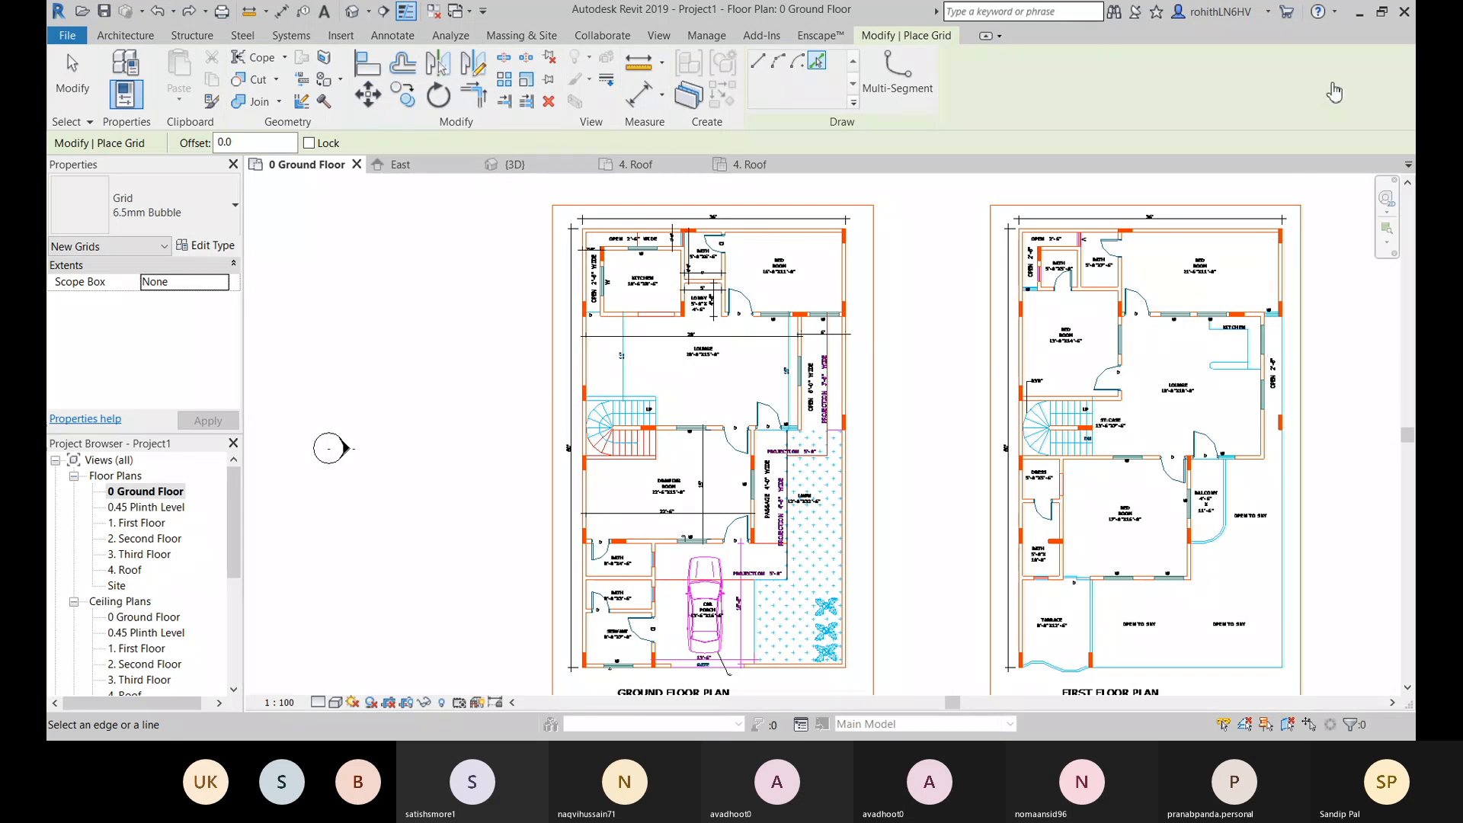
scroll(903, 472, down, 3)
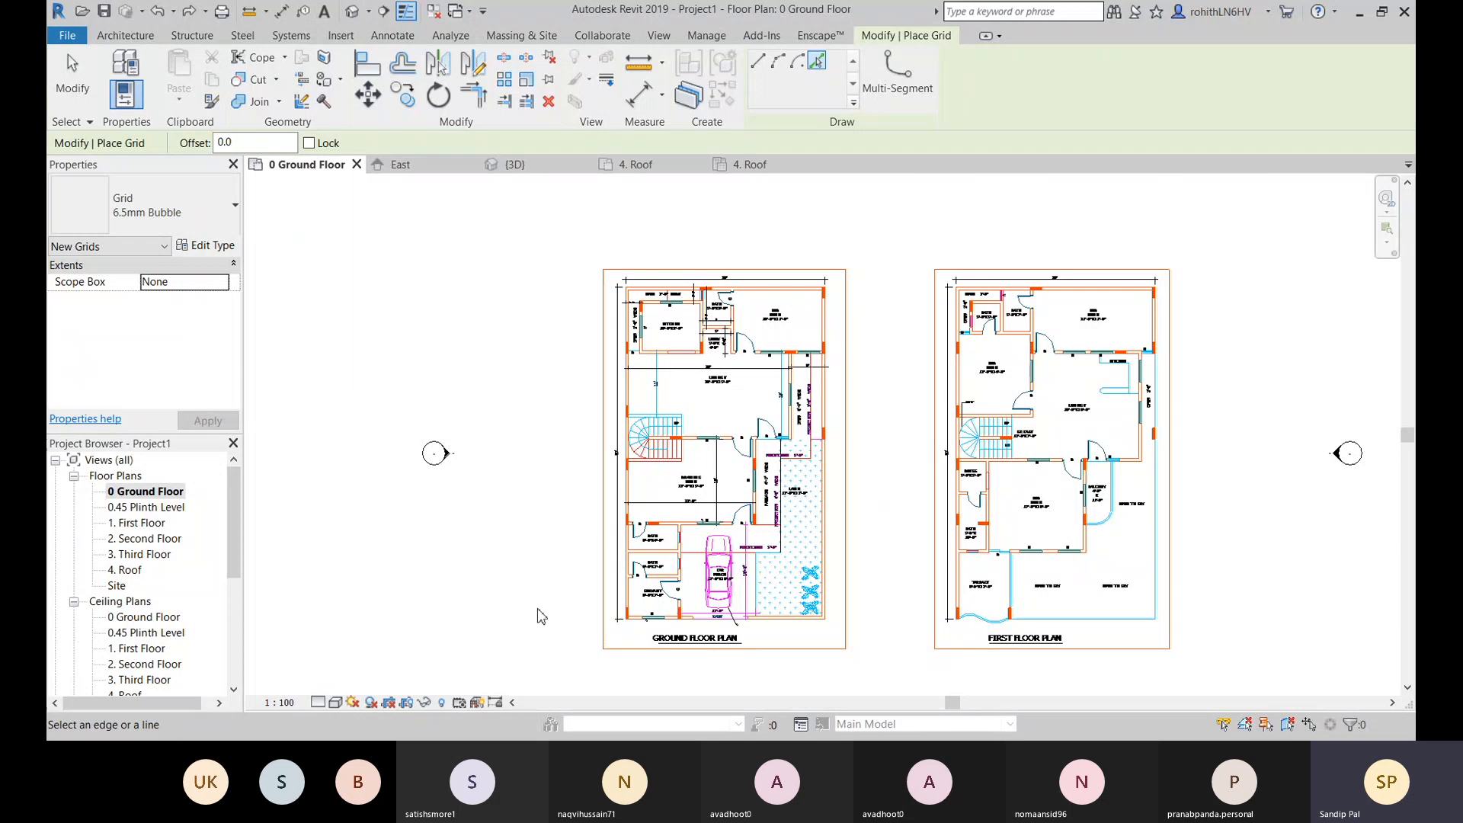
middle_drag(848, 344, 829, 310)
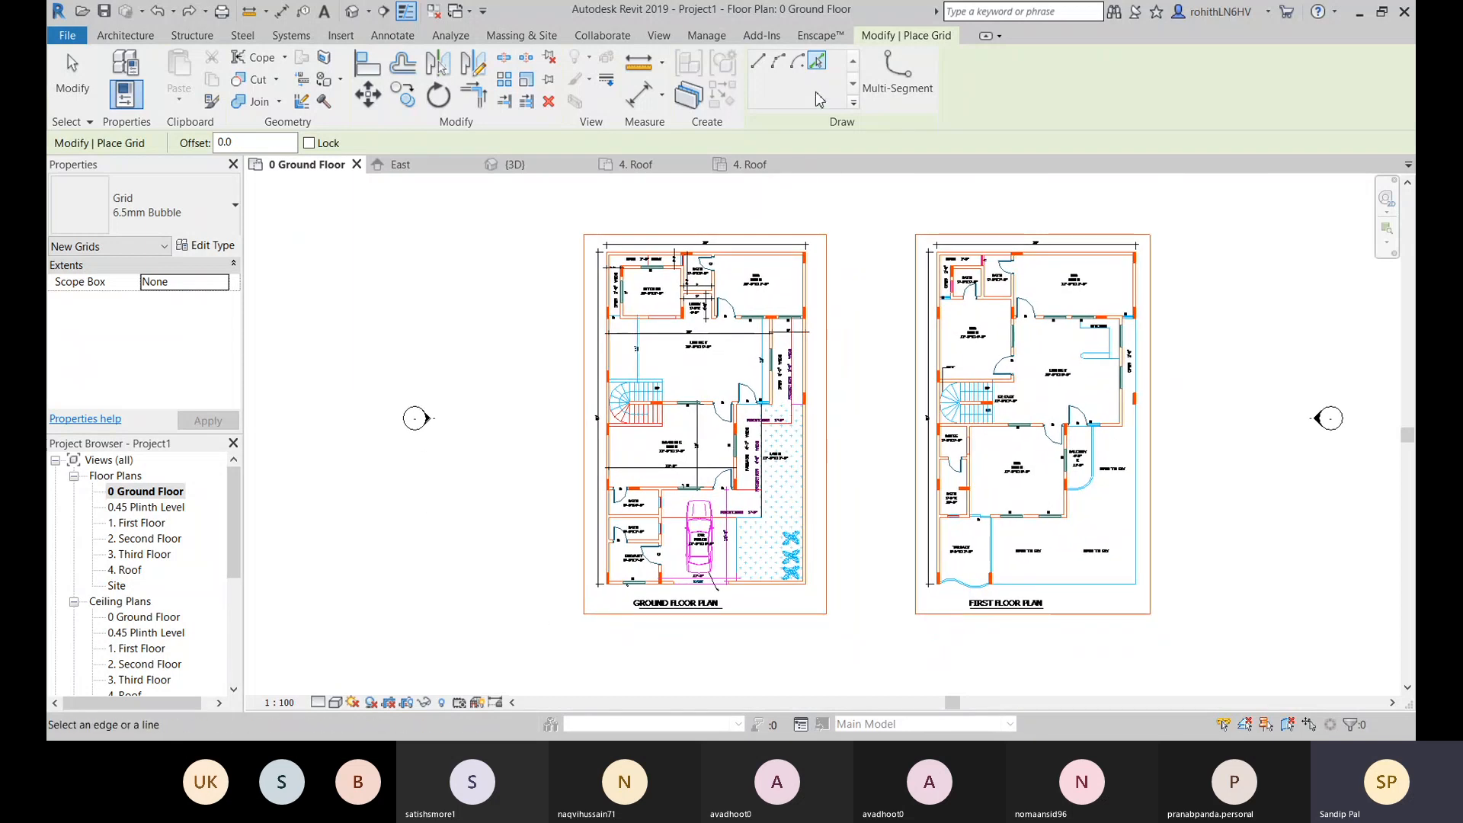
Step: Place a vertical grid by picking the outer edge of the ground floor plan's left exterior wall
scroll(610, 267, up, 5)
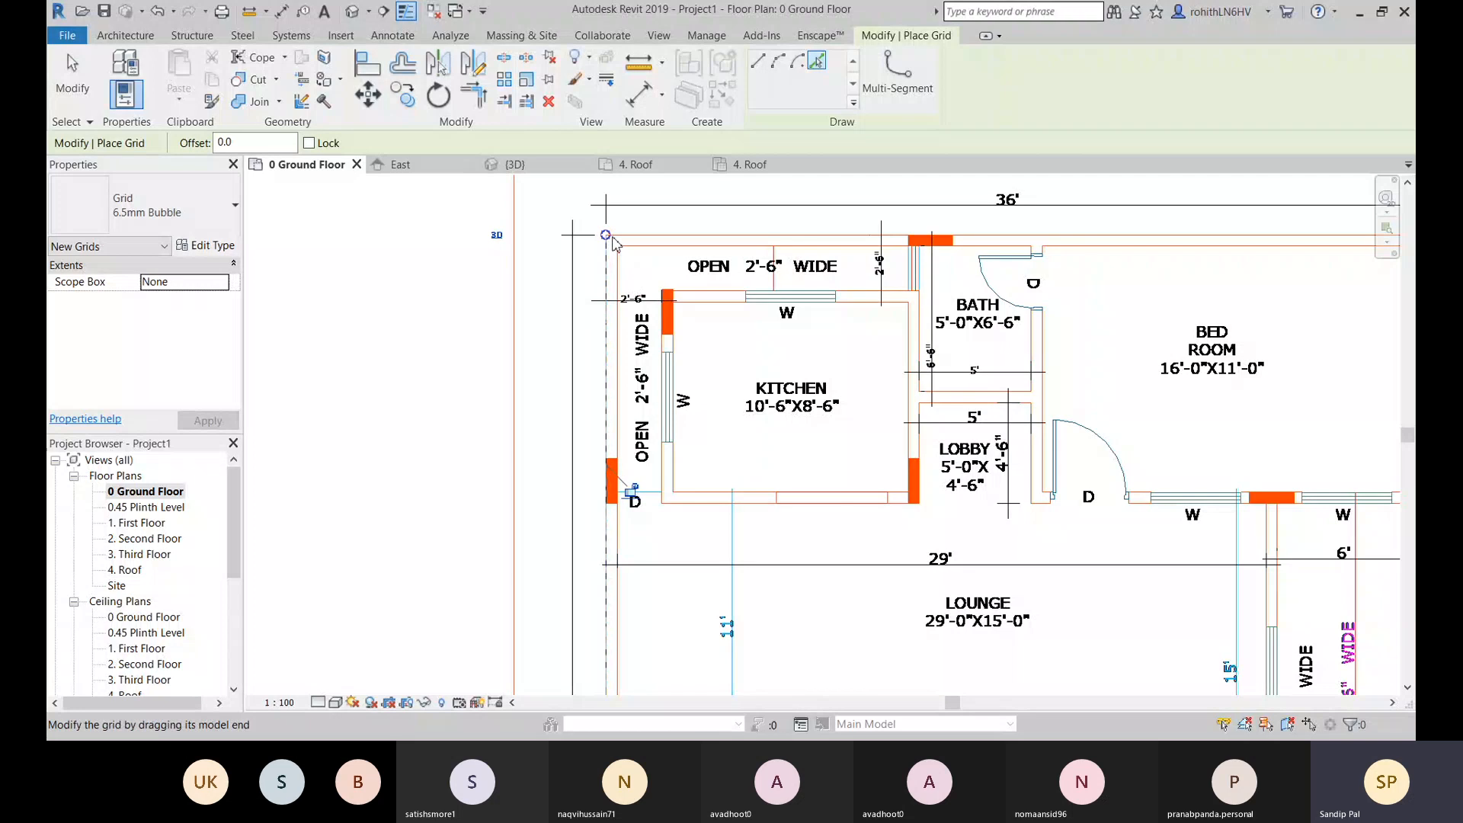
scroll(617, 278, up, 6)
scroll(615, 228, down, 6)
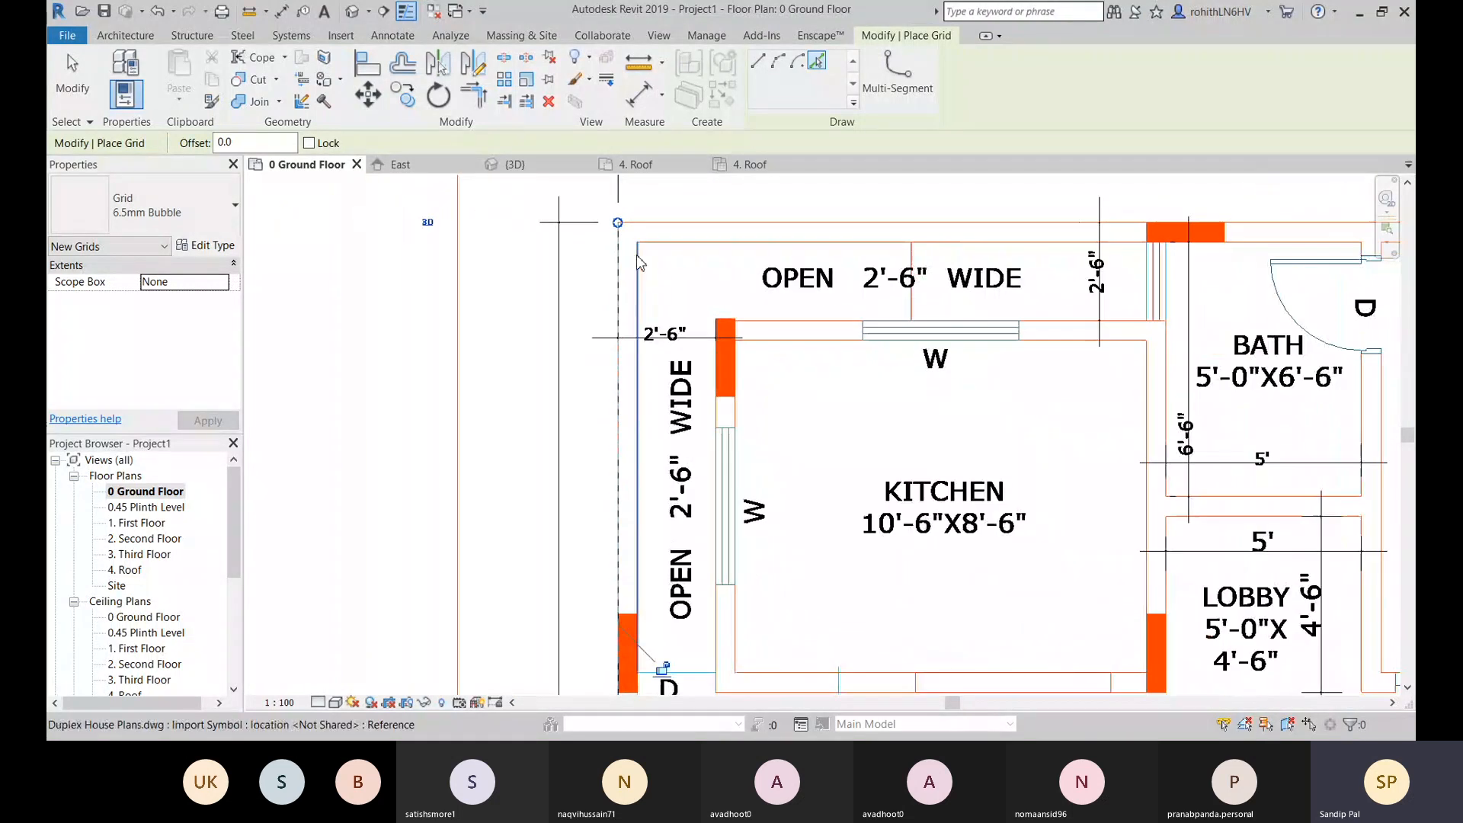
scroll(702, 466, down, 4)
middle_drag(725, 548, 682, 278)
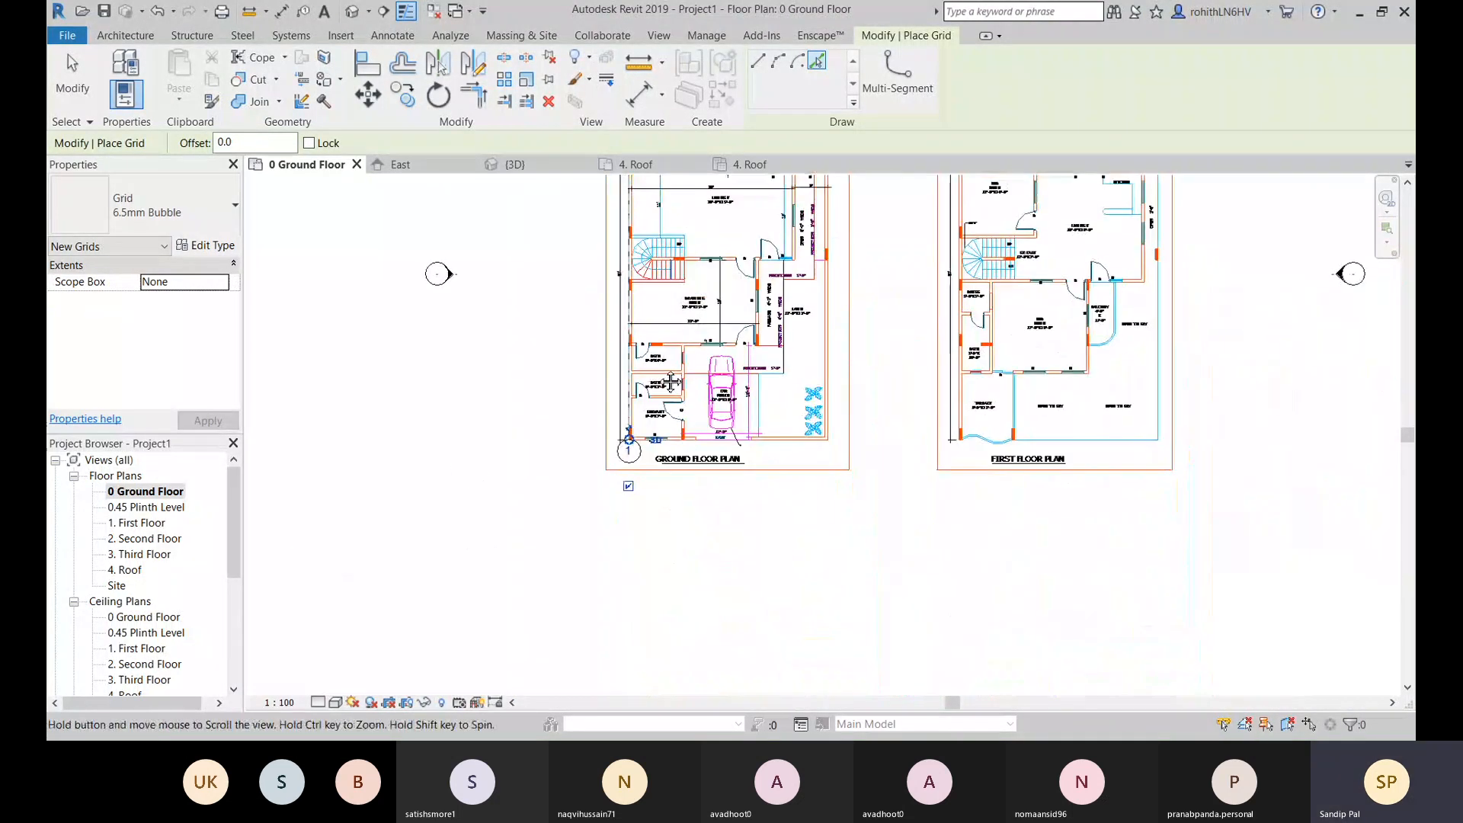
Step: Examine grid 1's bubble and both of its ends along the ground floor plan's left exterior wall
scroll(631, 459, up, 3)
scroll(629, 463, up, 3)
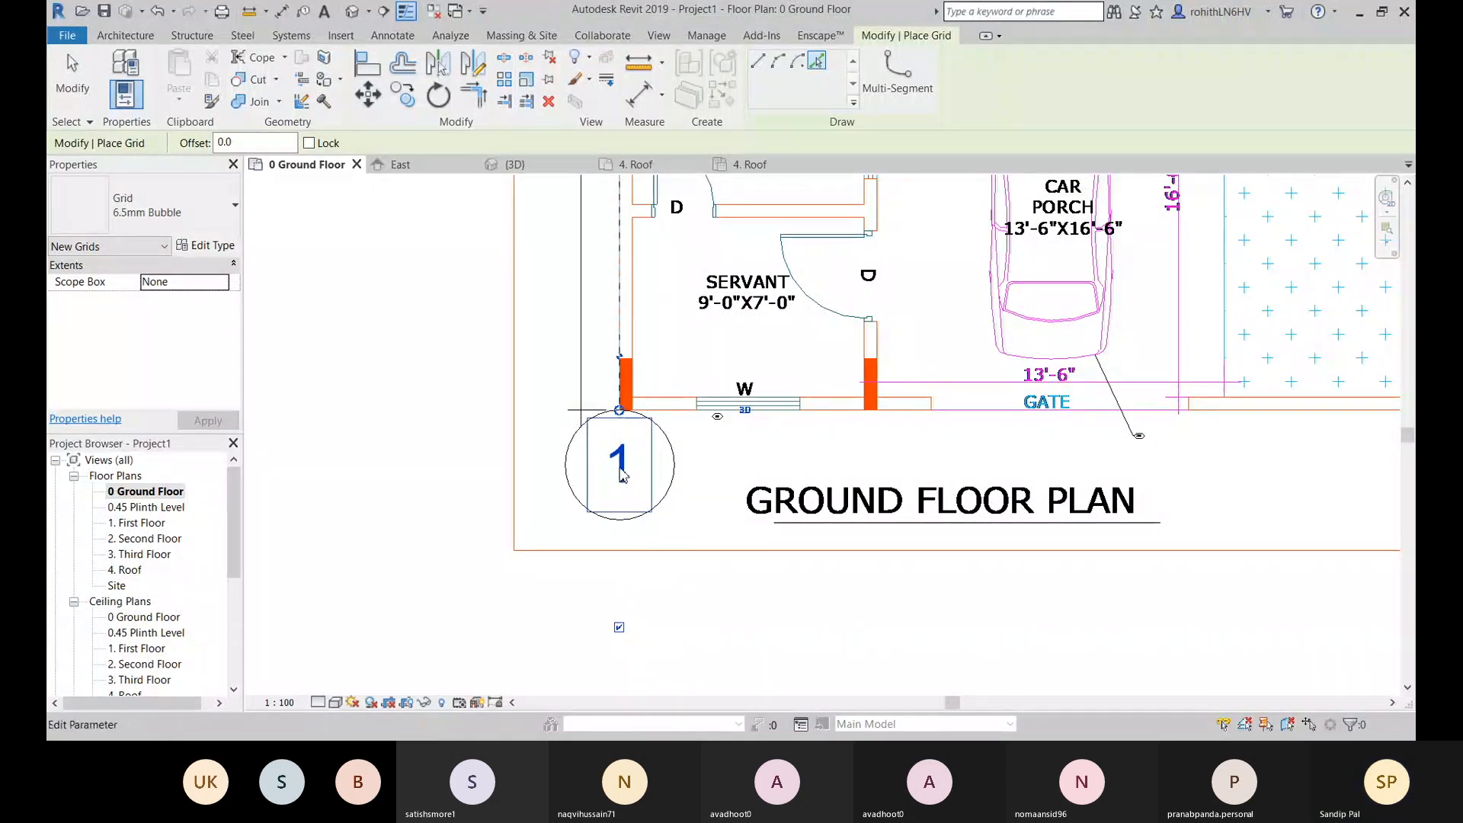
middle_drag(672, 481, 636, 549)
scroll(602, 519, up, 1)
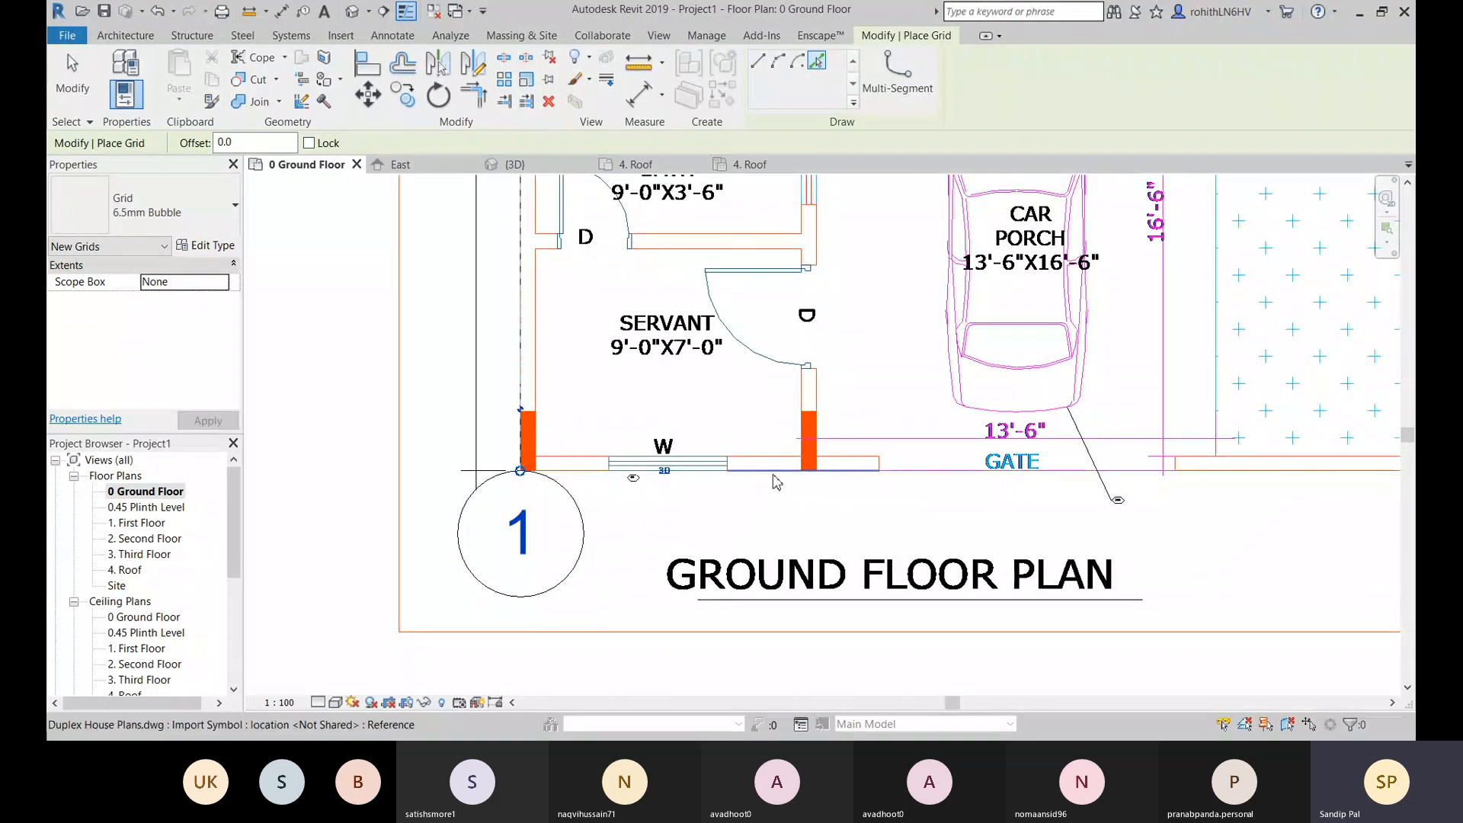
scroll(1067, 493, down, 4)
middle_drag(1136, 496, 816, 533)
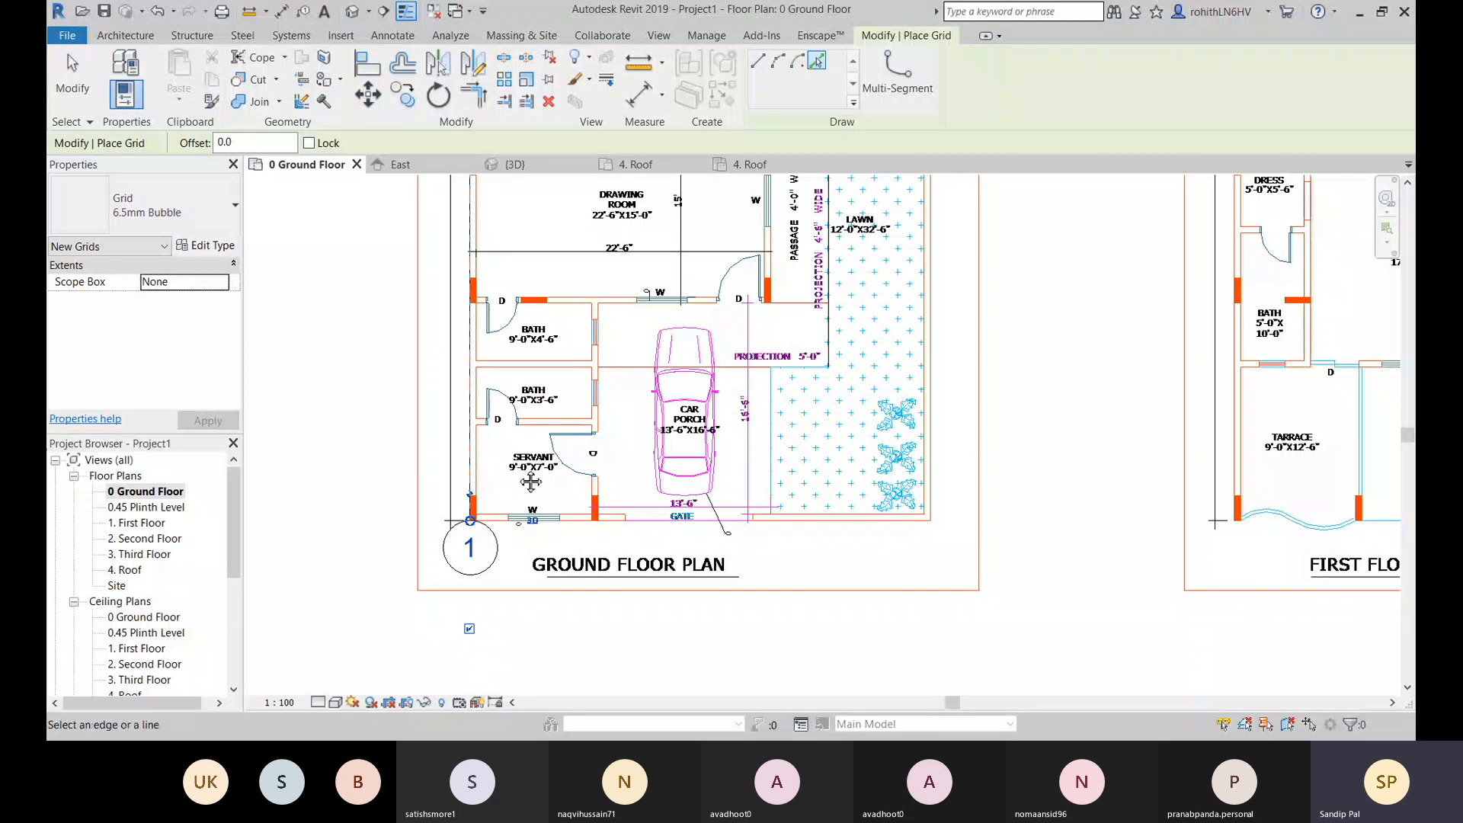
ctrl+scroll(533, 458, up, 4)
ctrl+scroll(523, 347, up, 3)
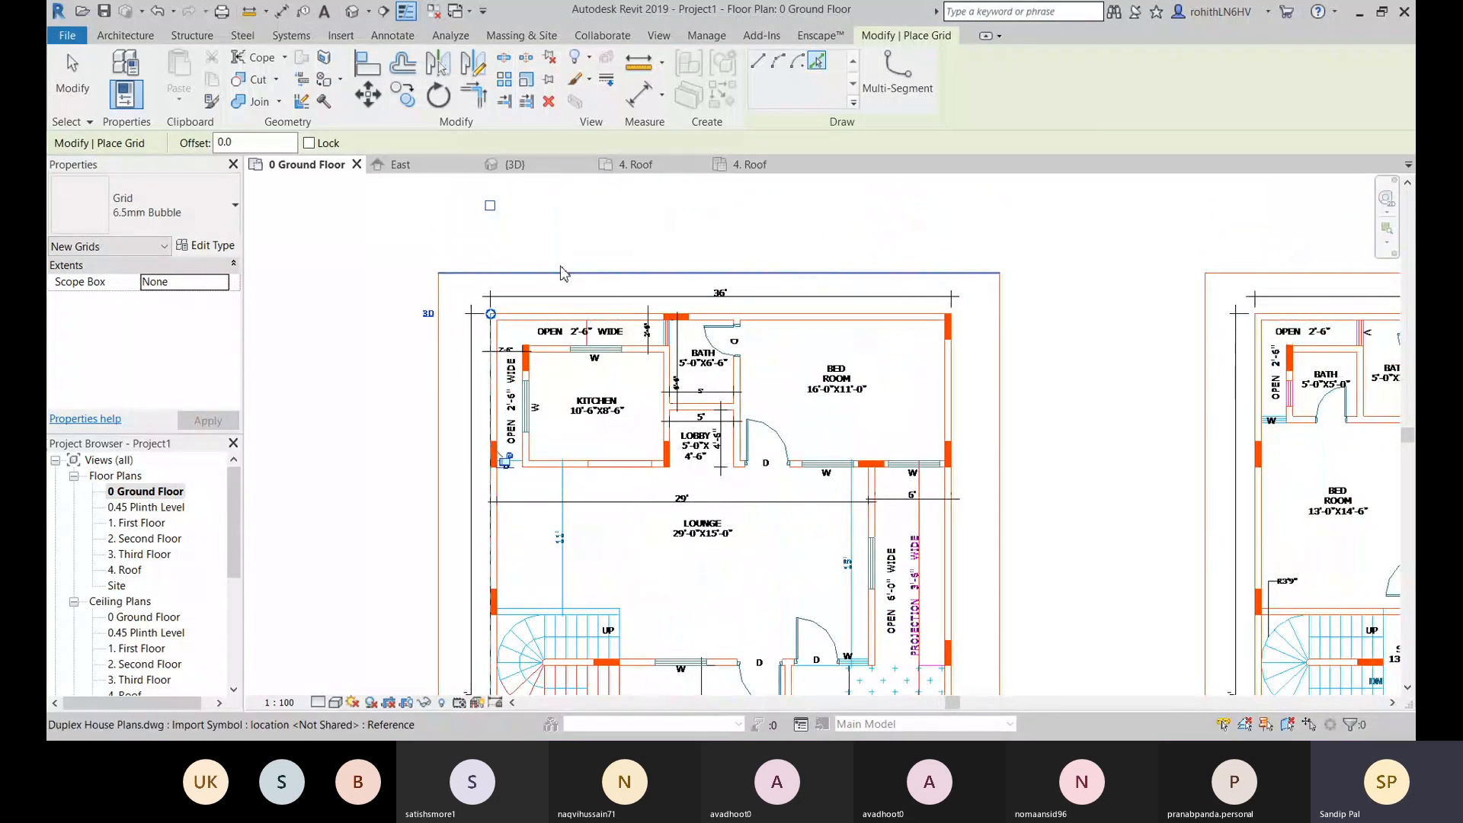
right_click(709, 237)
click(724, 245)
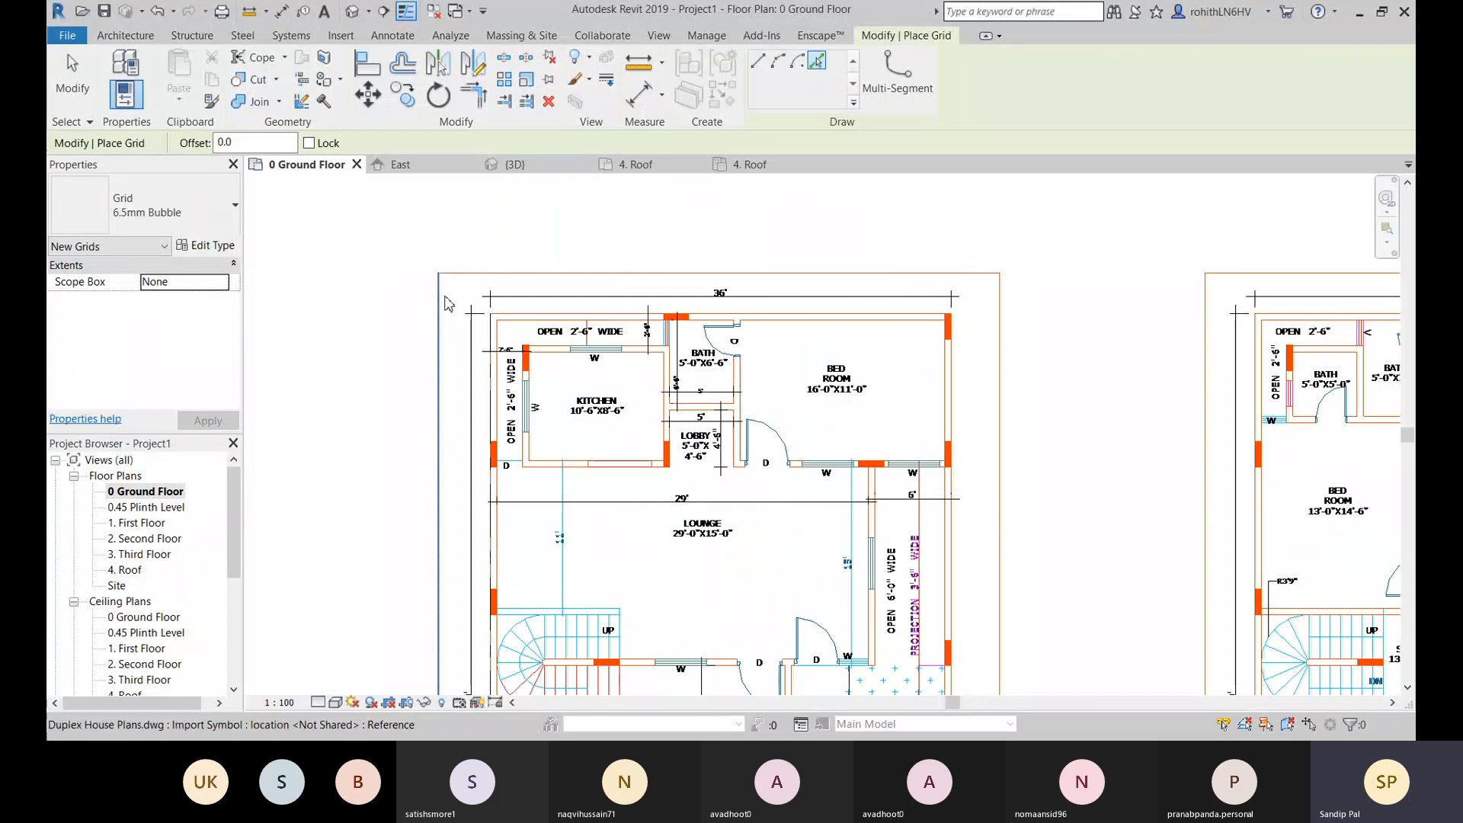
click(492, 329)
scroll(507, 442, down, 4)
middle_drag(543, 512, 591, 264)
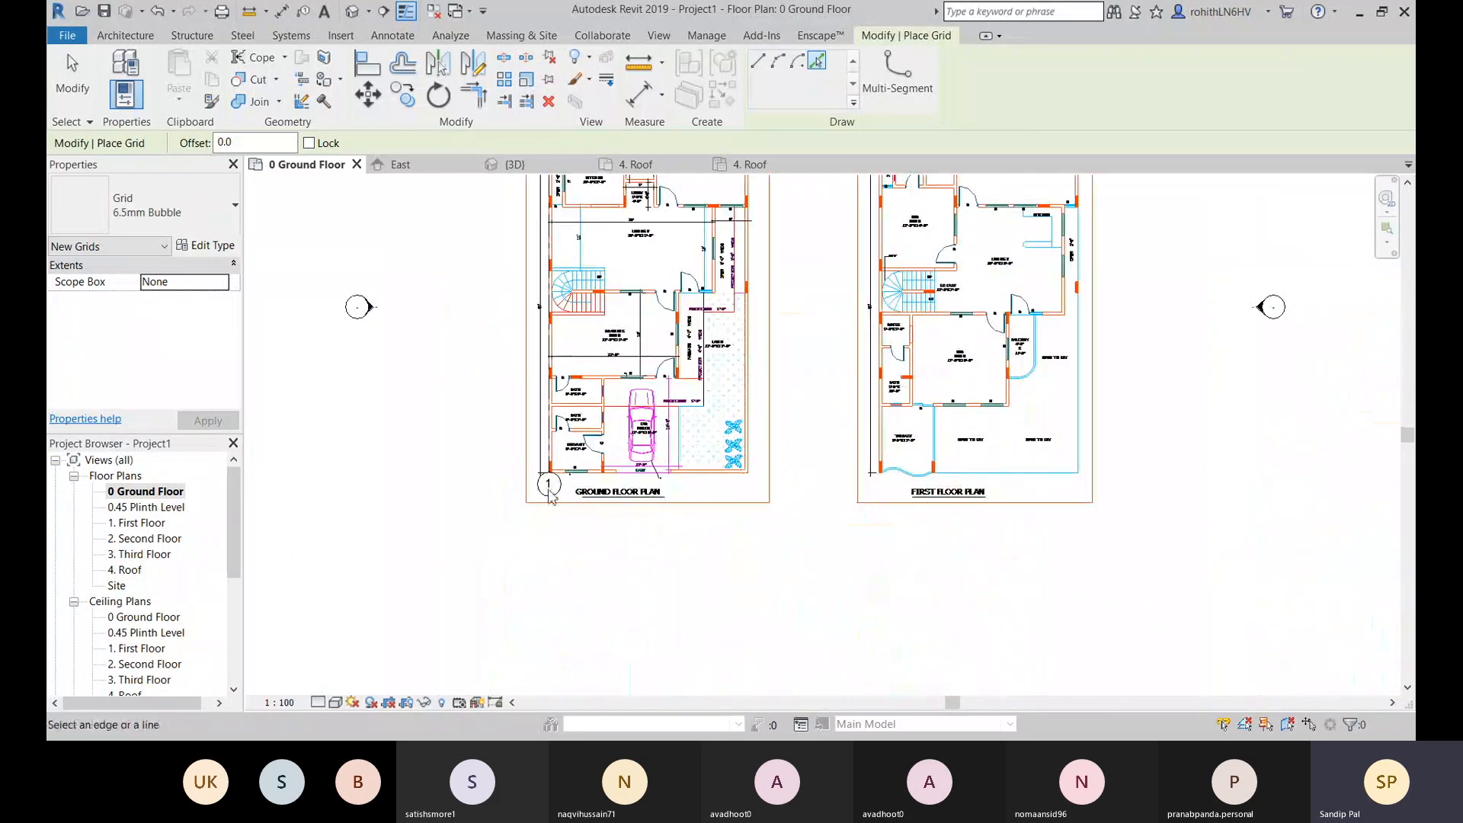
scroll(547, 485, up, 5)
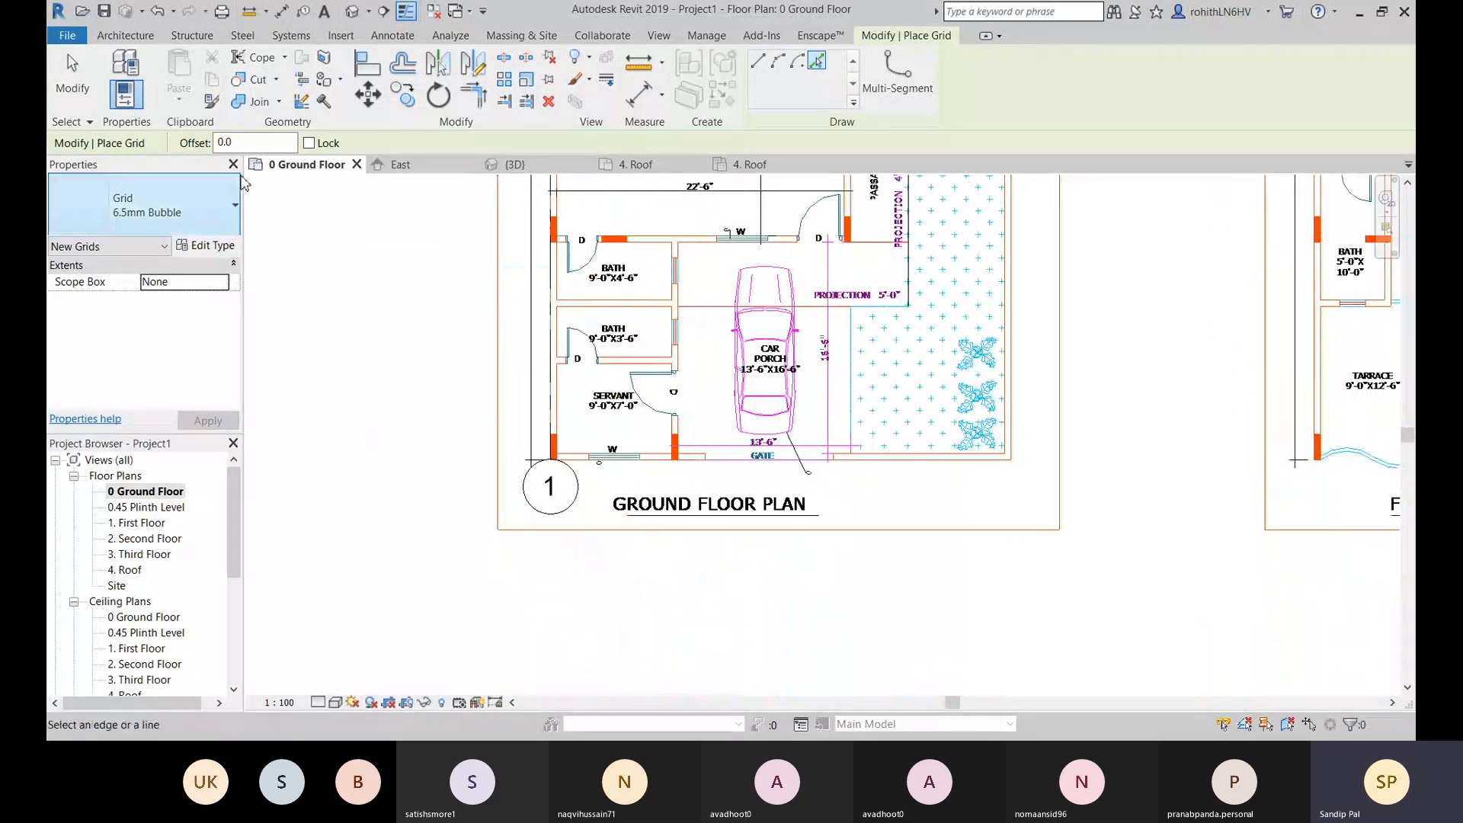
middle_drag(597, 432, 533, 560)
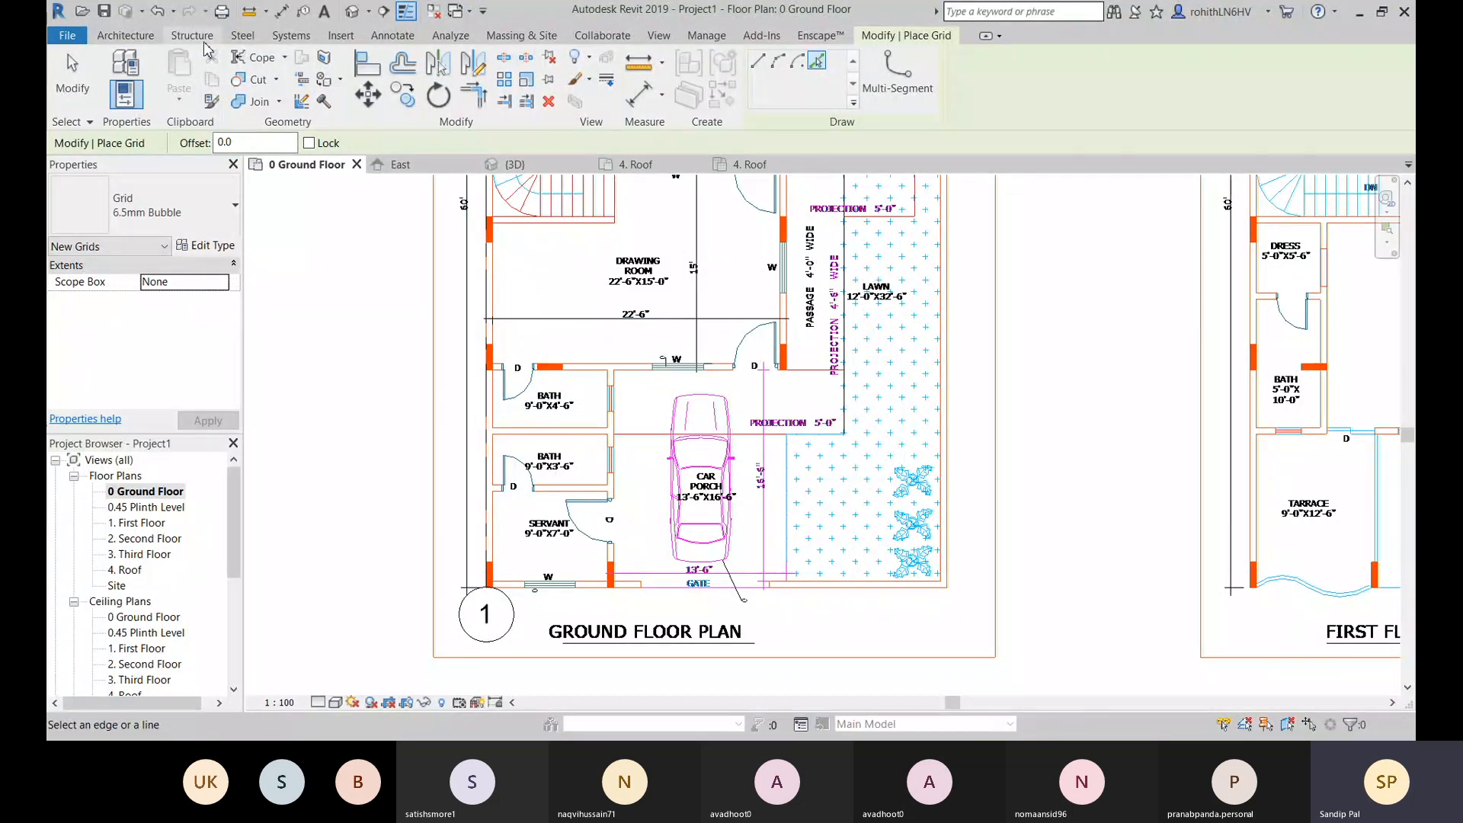
Step: Unload the linked CAD file Duplex House Plans.dwg and apply the change to the project's links
click(706, 35)
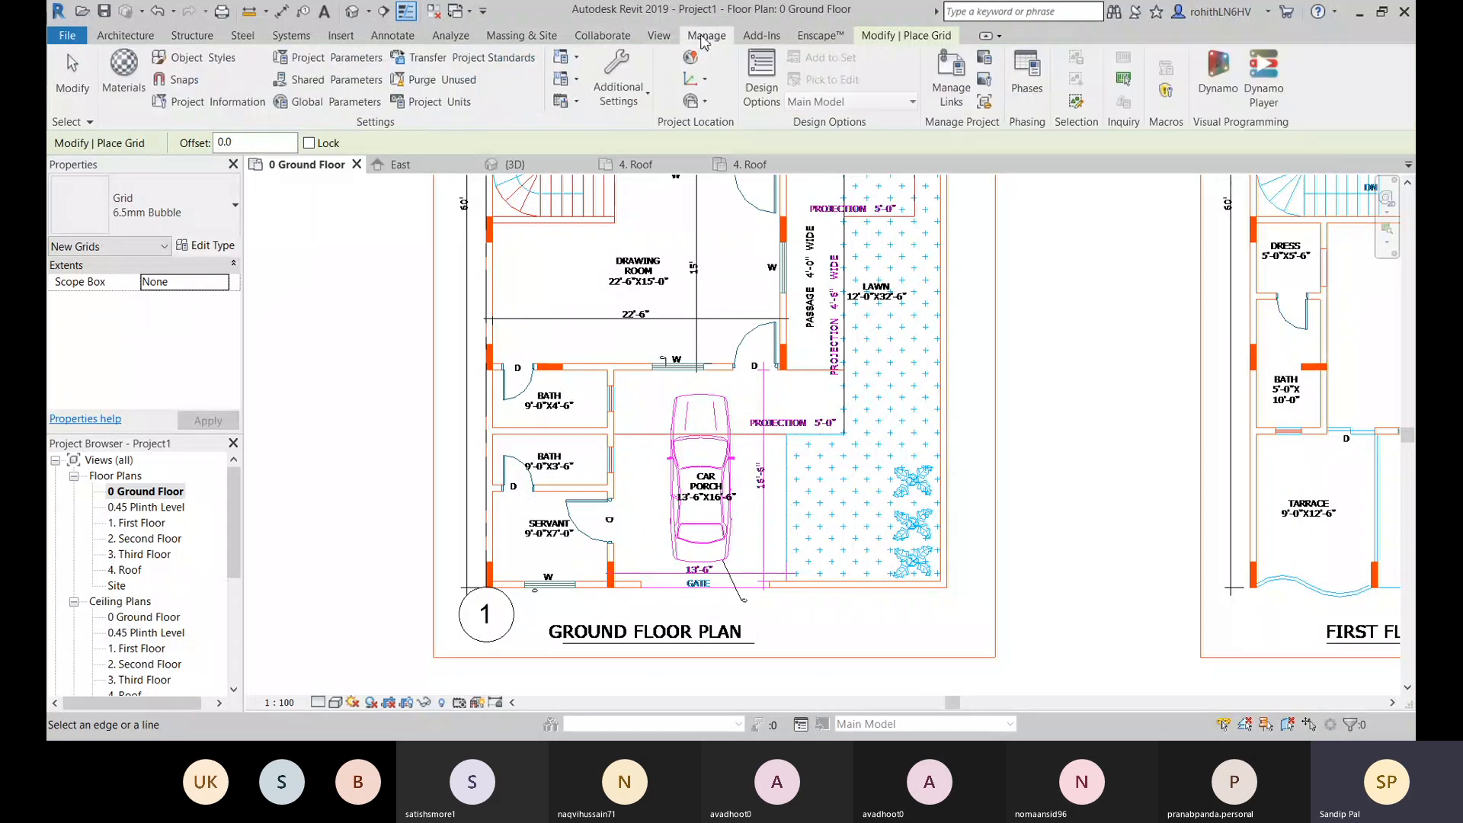
click(340, 35)
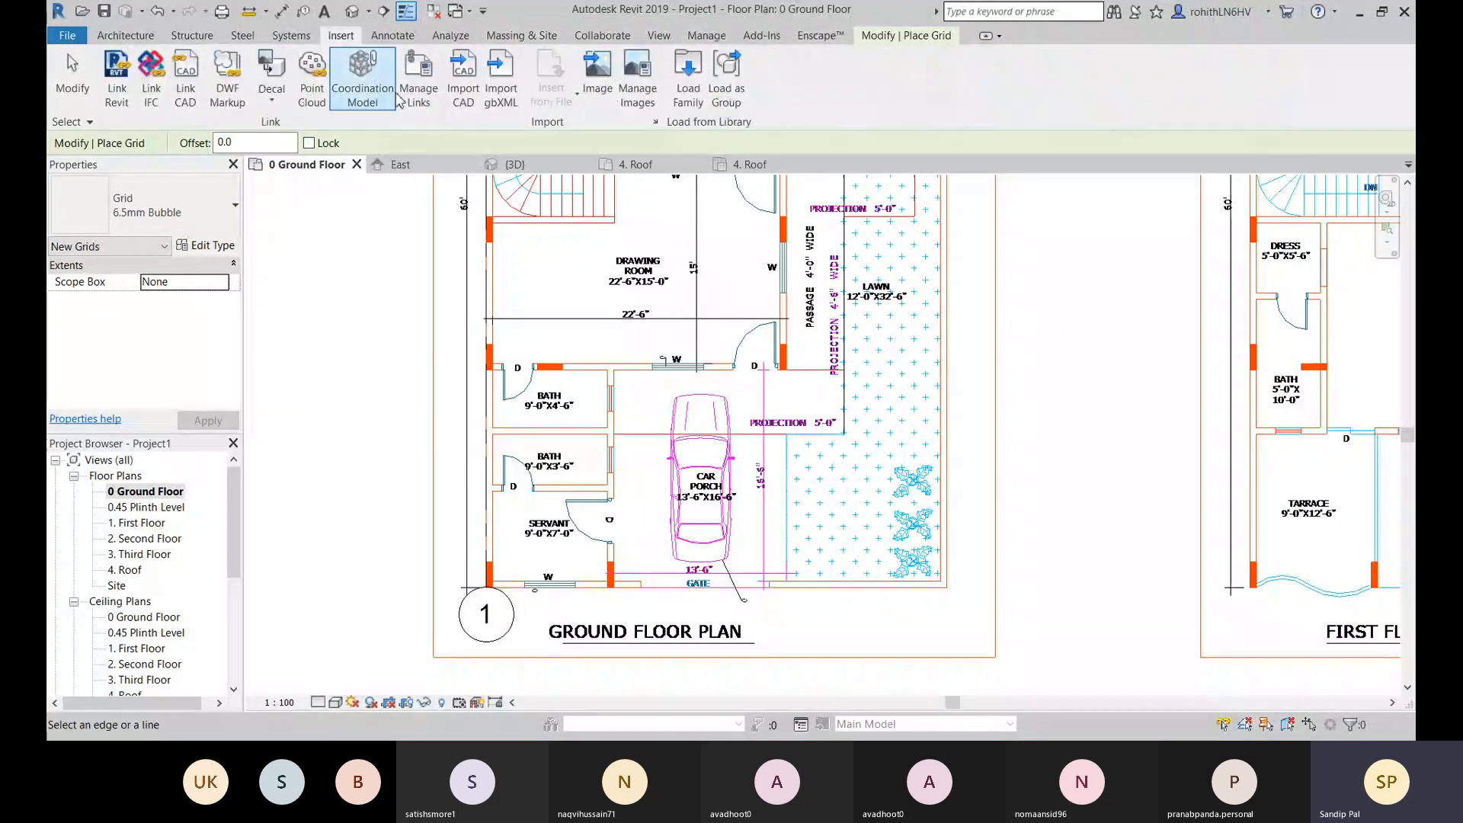
click(417, 84)
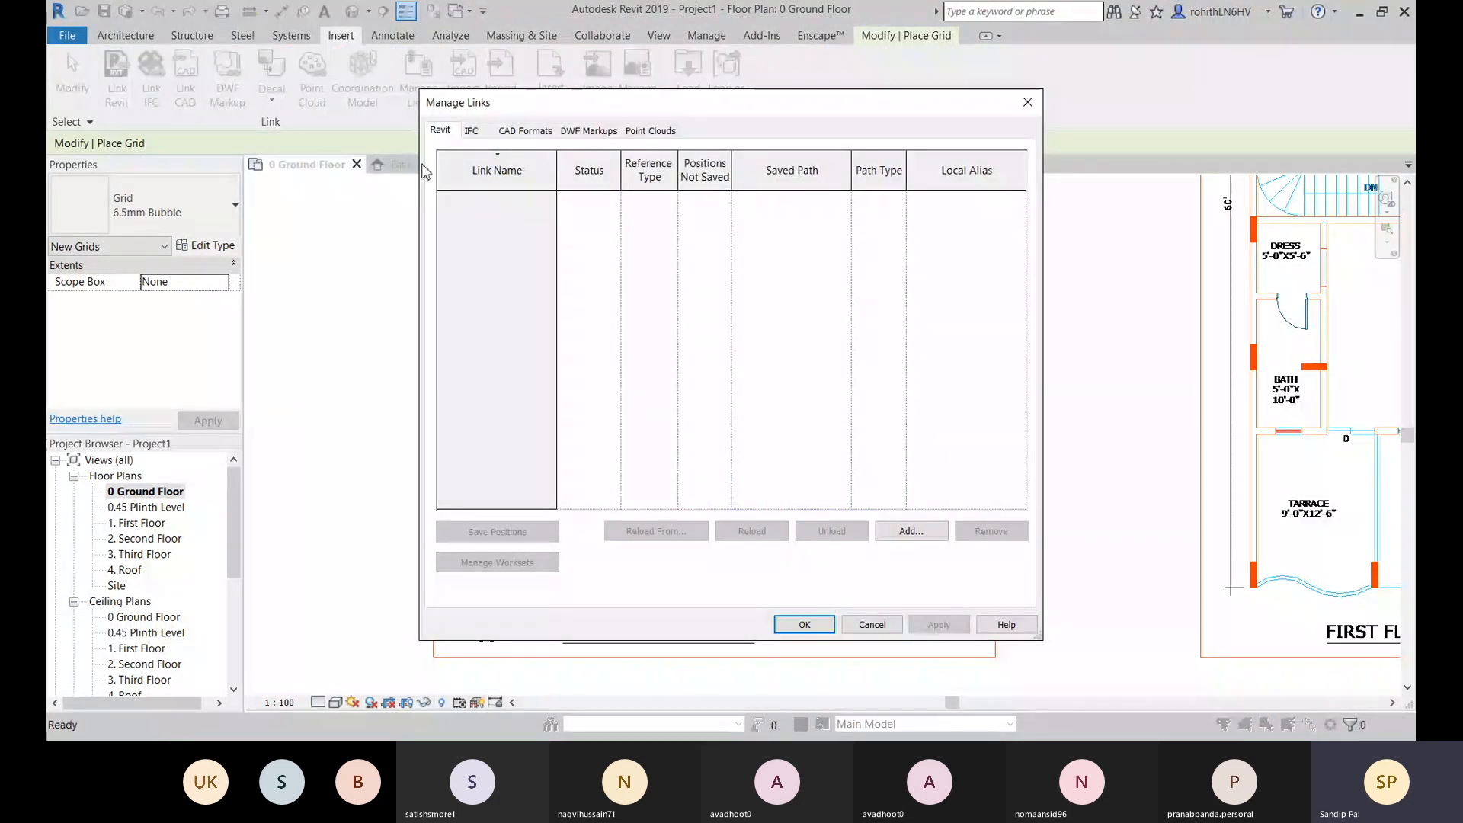
click(525, 130)
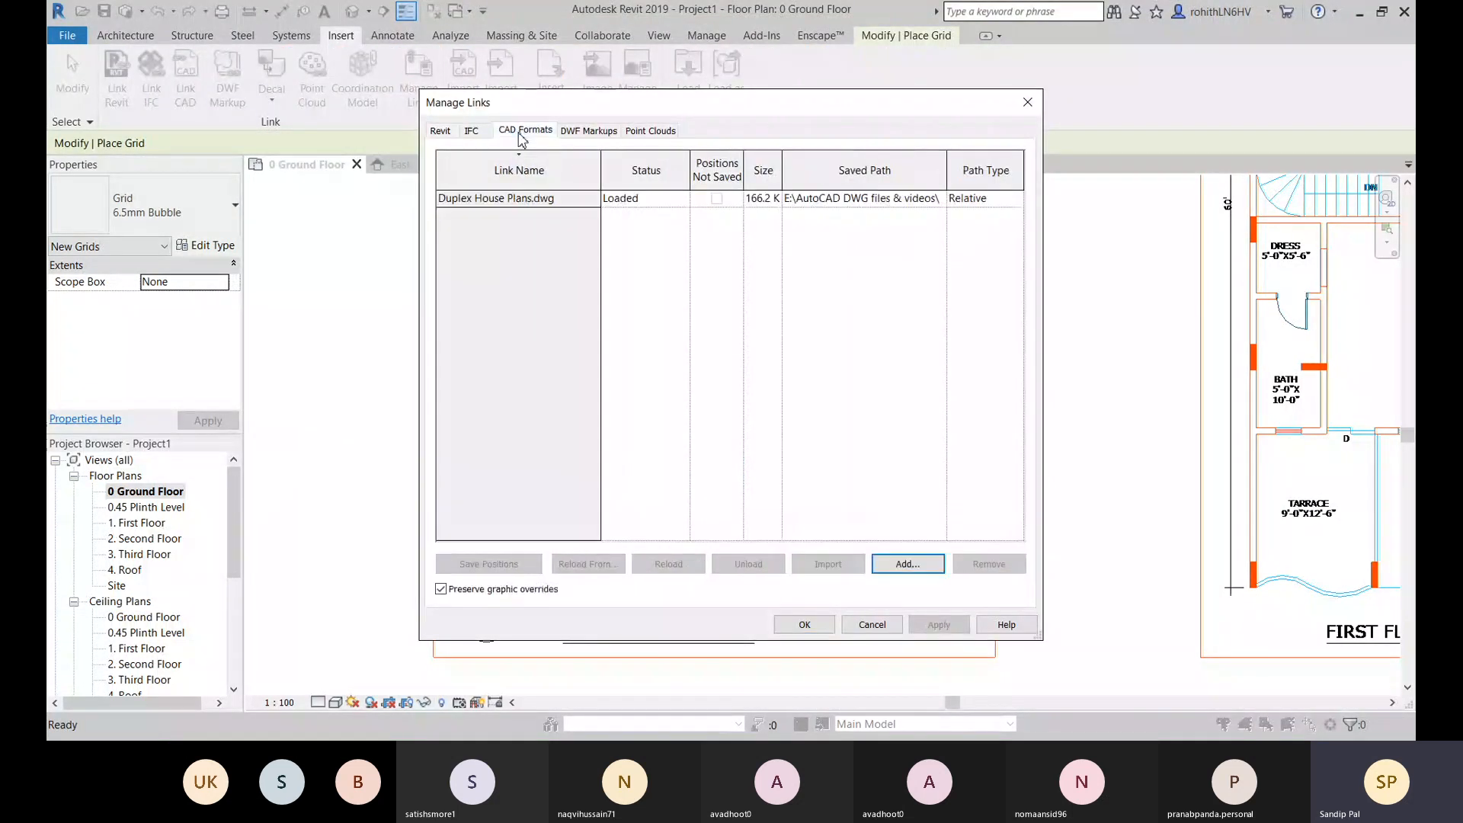
click(496, 199)
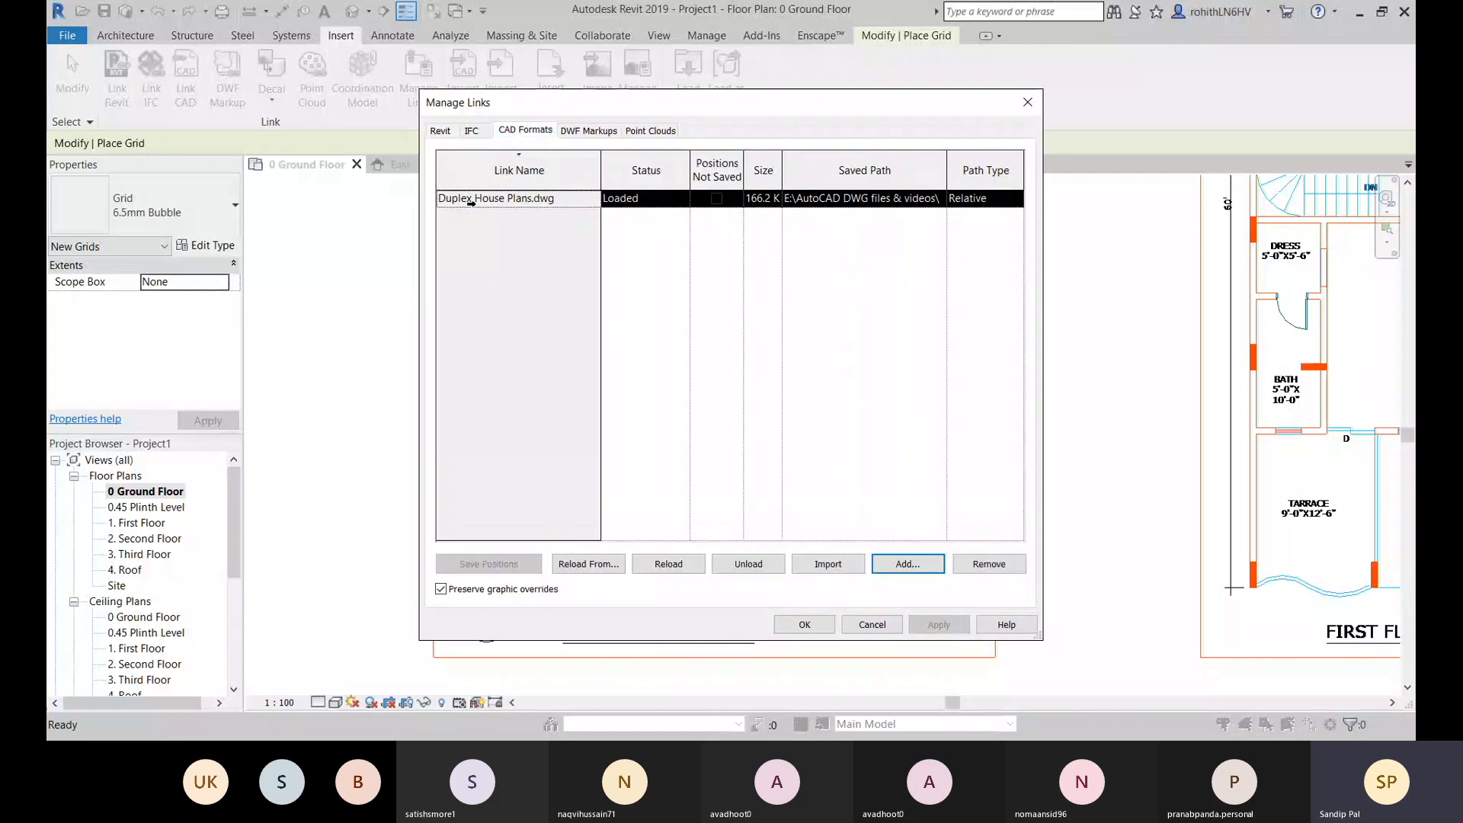
click(749, 565)
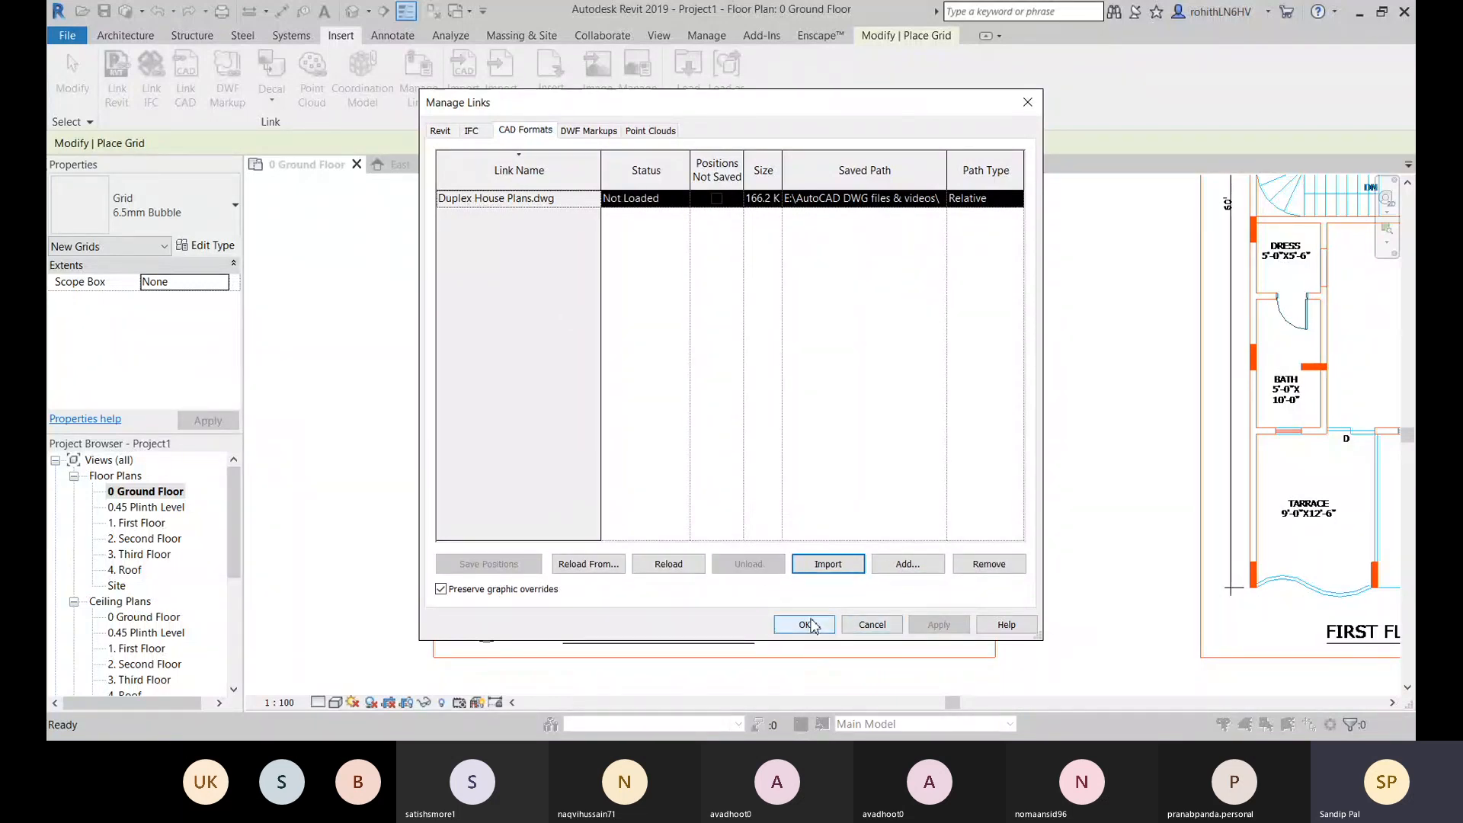
click(805, 624)
scroll(488, 432, down, 5)
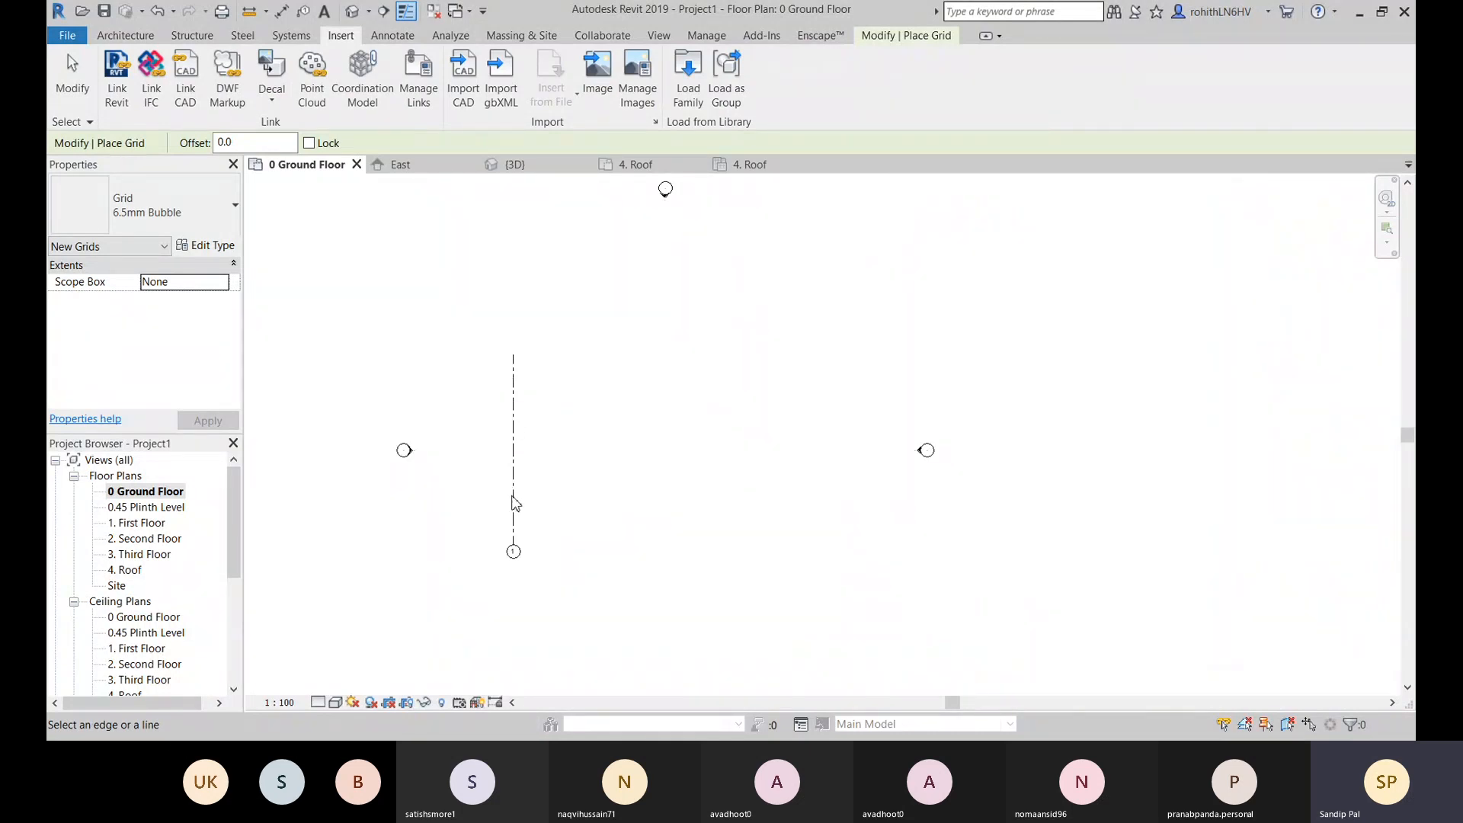
Step: Draw a Generic - 200mm wall 17700 mm long downward along grid 1 from its upper end
click(115, 38)
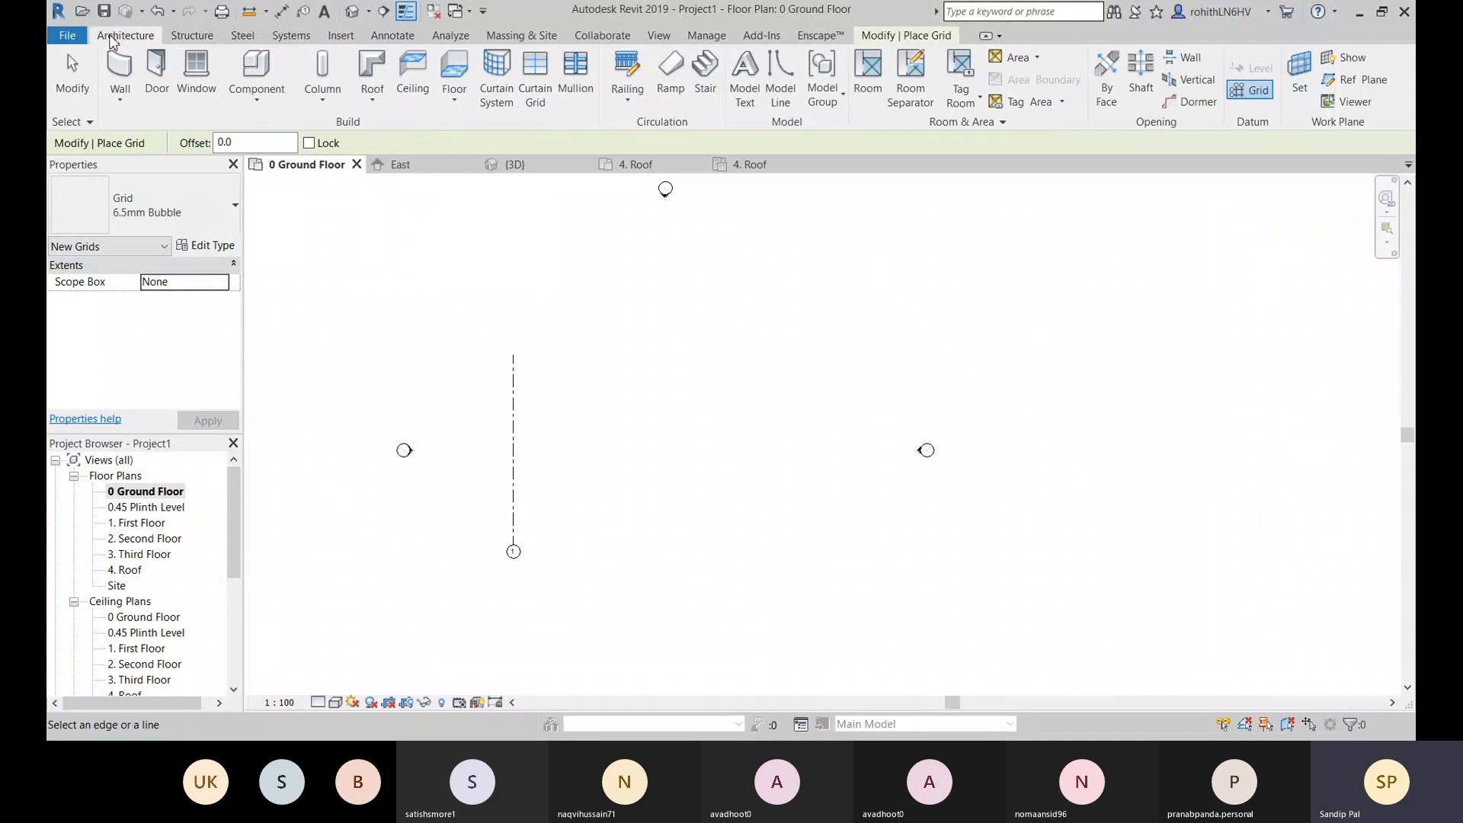
click(119, 76)
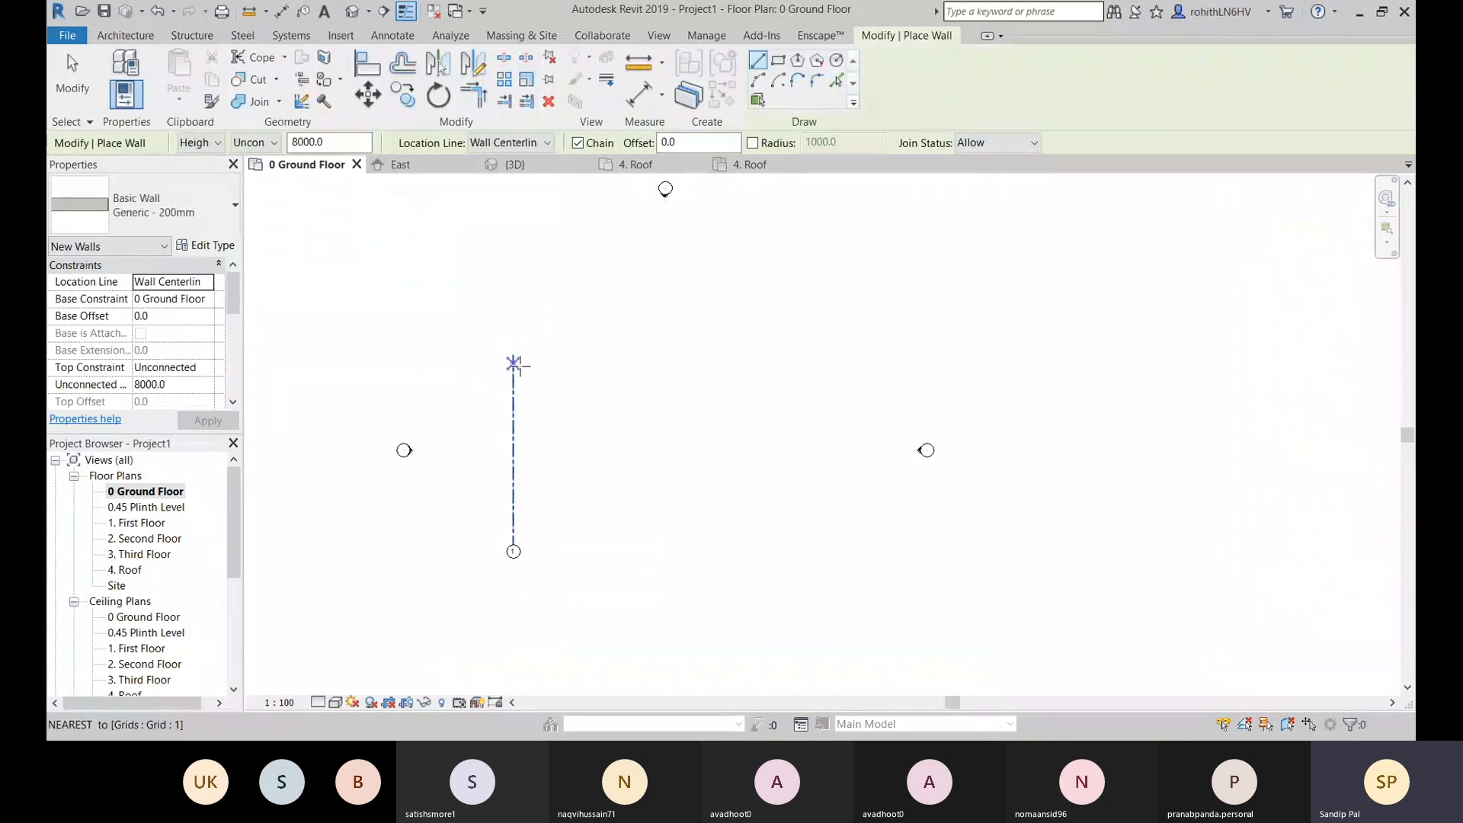
click(514, 356)
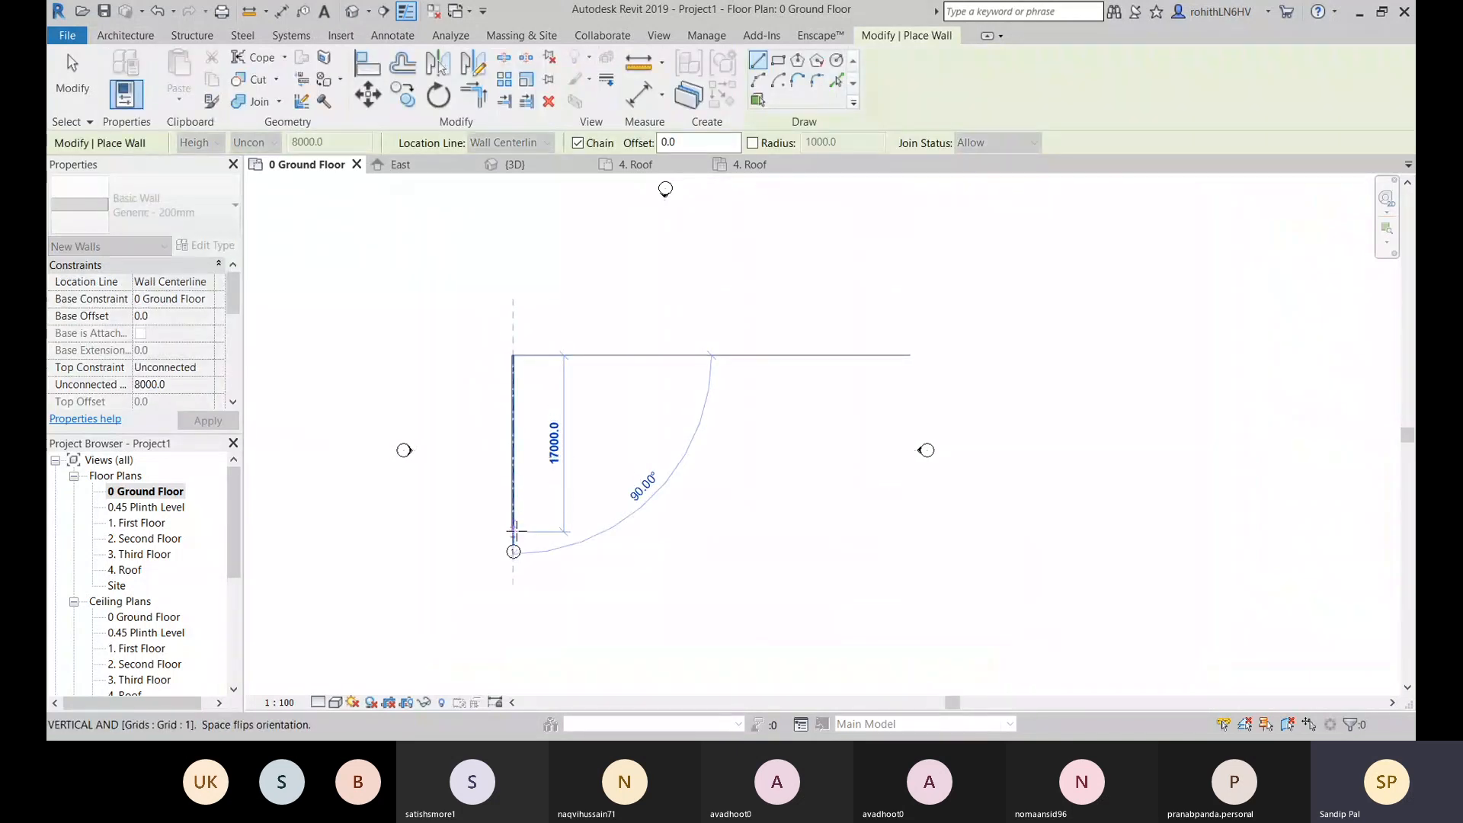
scroll(516, 528, up, 1)
scroll(514, 541, up, 2)
click(512, 544)
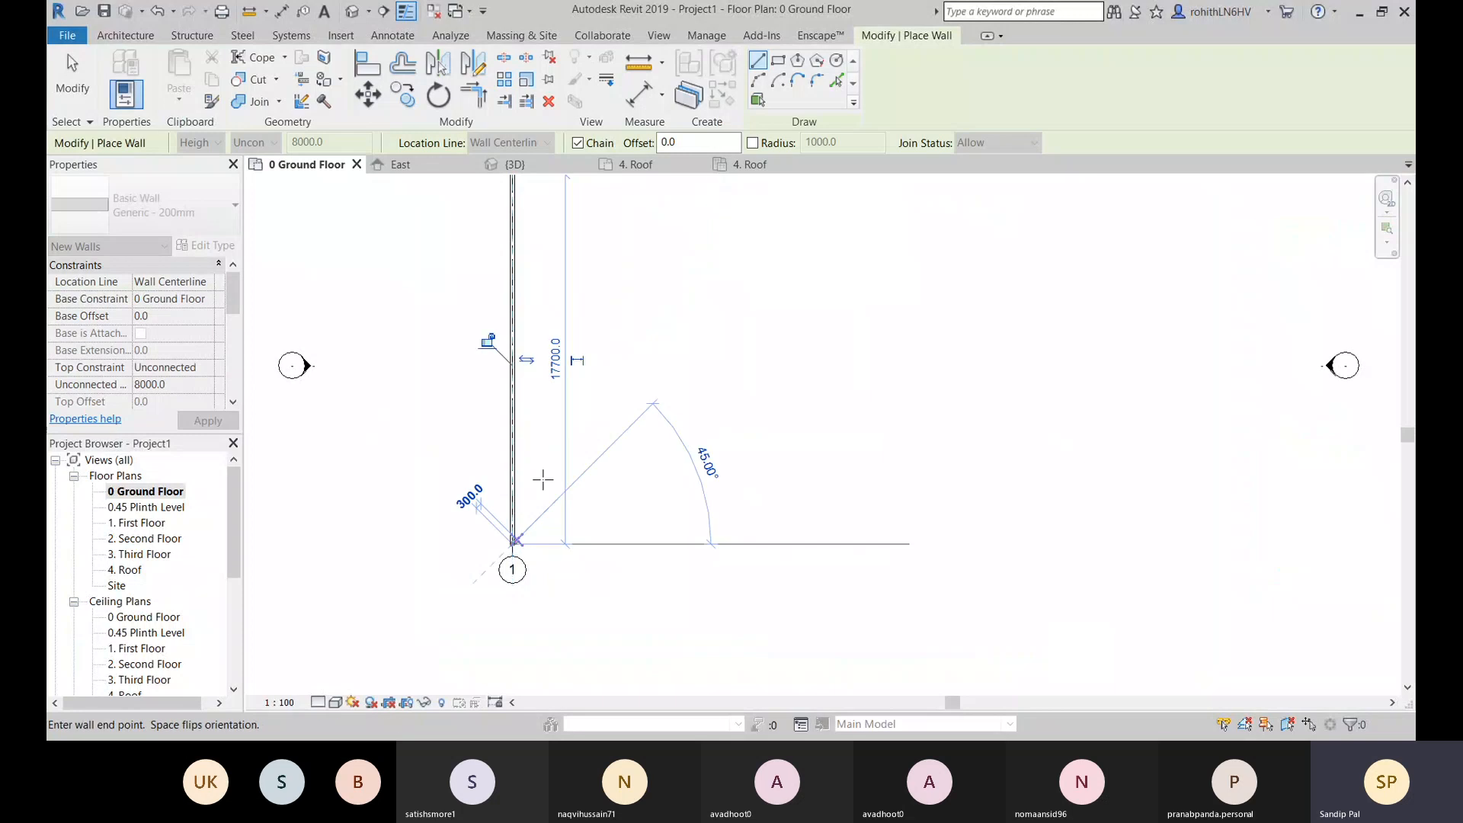
scroll(524, 333, up, 2)
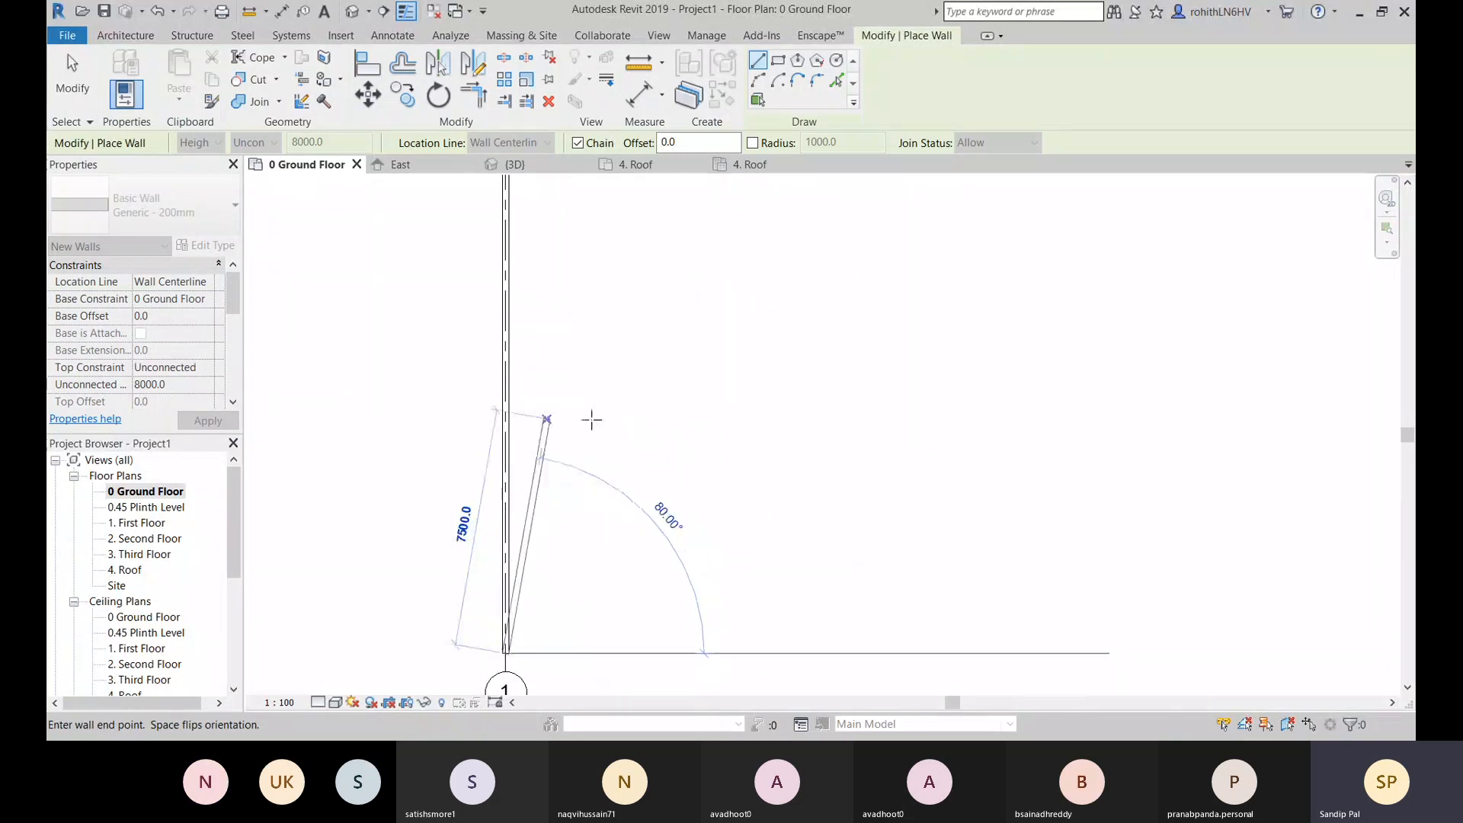
right_click(674, 387)
click(701, 393)
scroll(556, 449, down, 3)
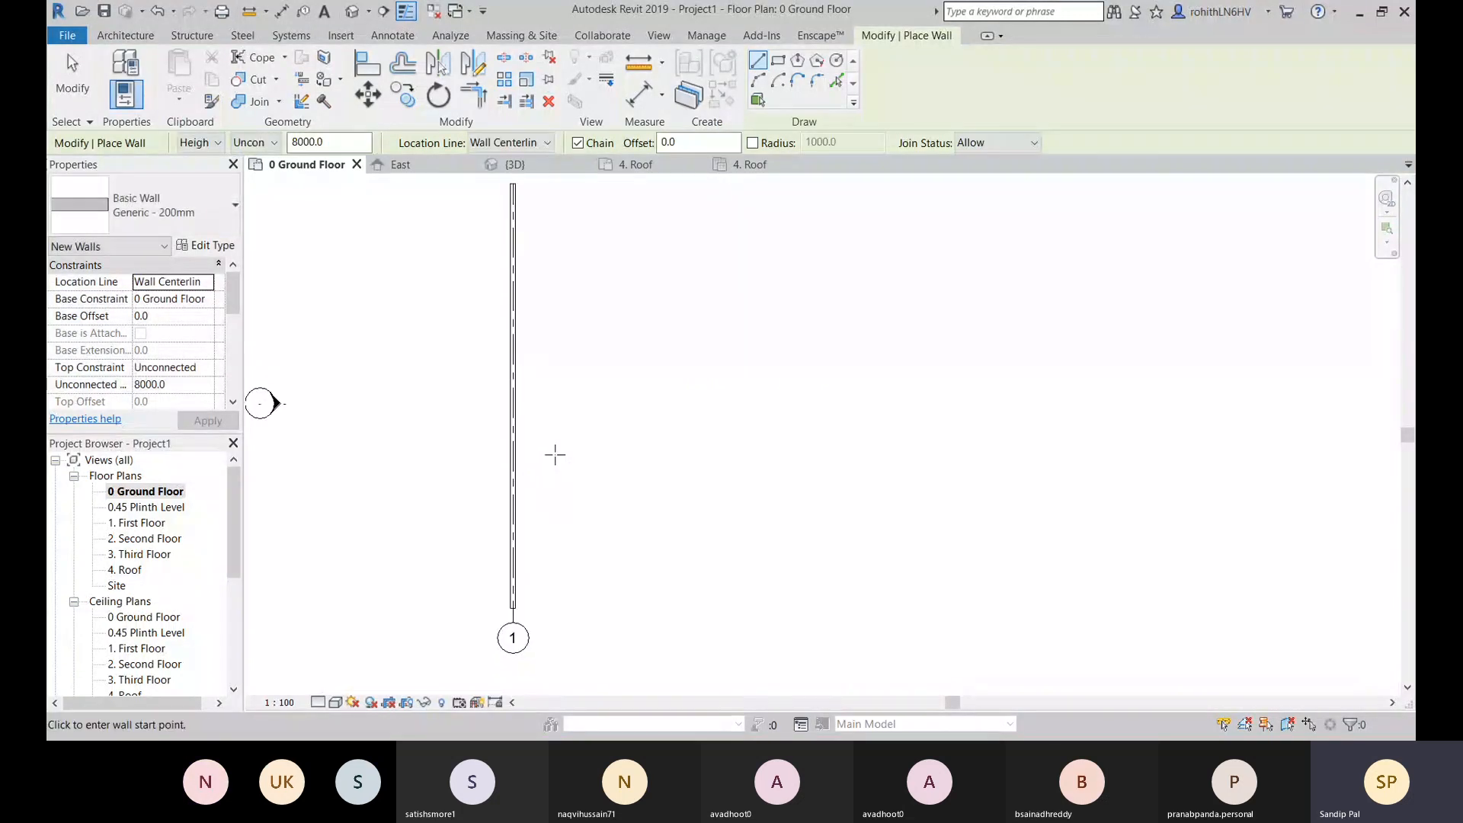
Step: End the Wall command and delete the vertical wall together with grid 1
right_click(642, 339)
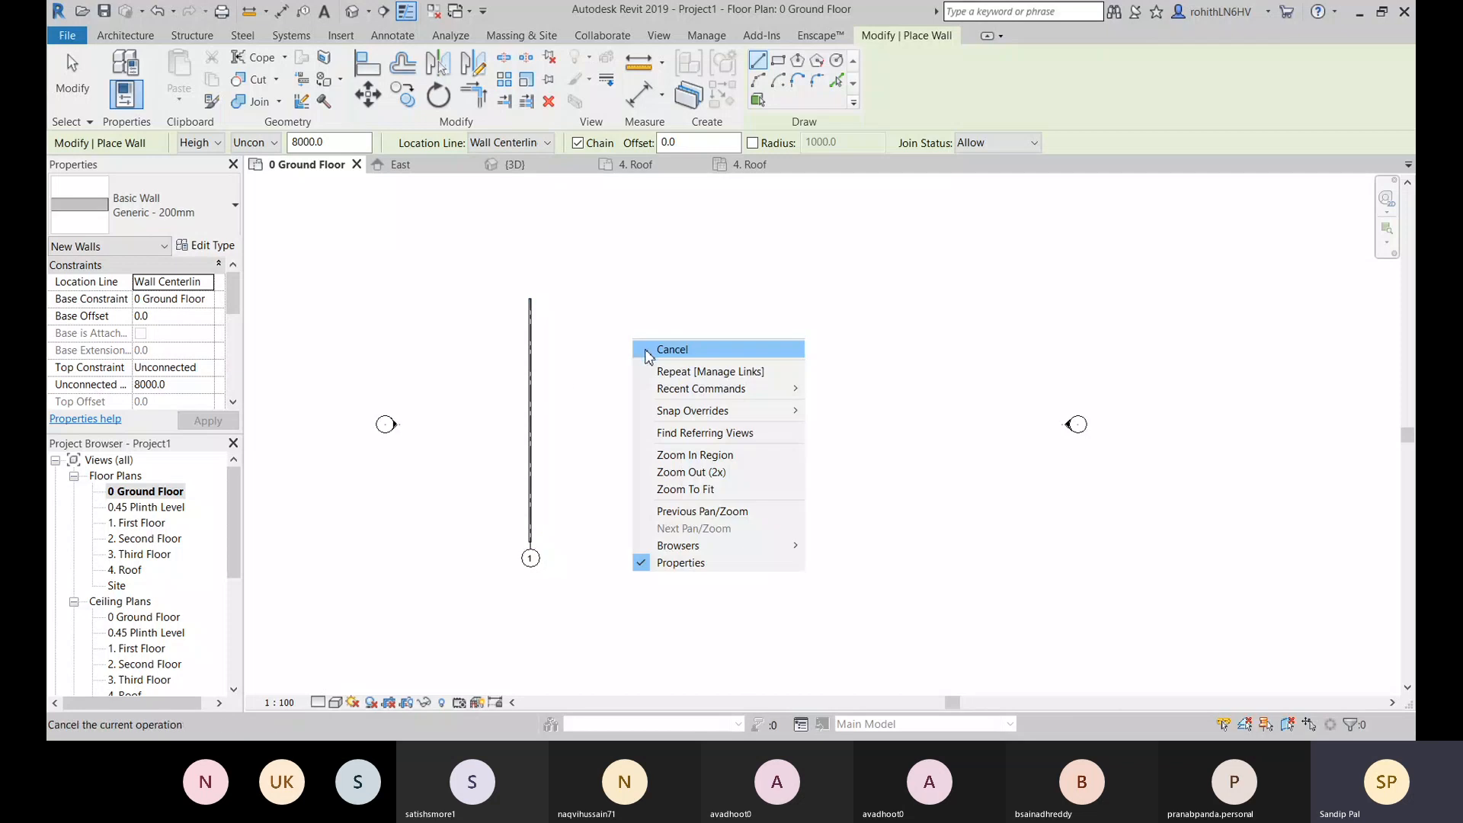
click(656, 347)
drag(488, 282, 598, 608)
key(Delete)
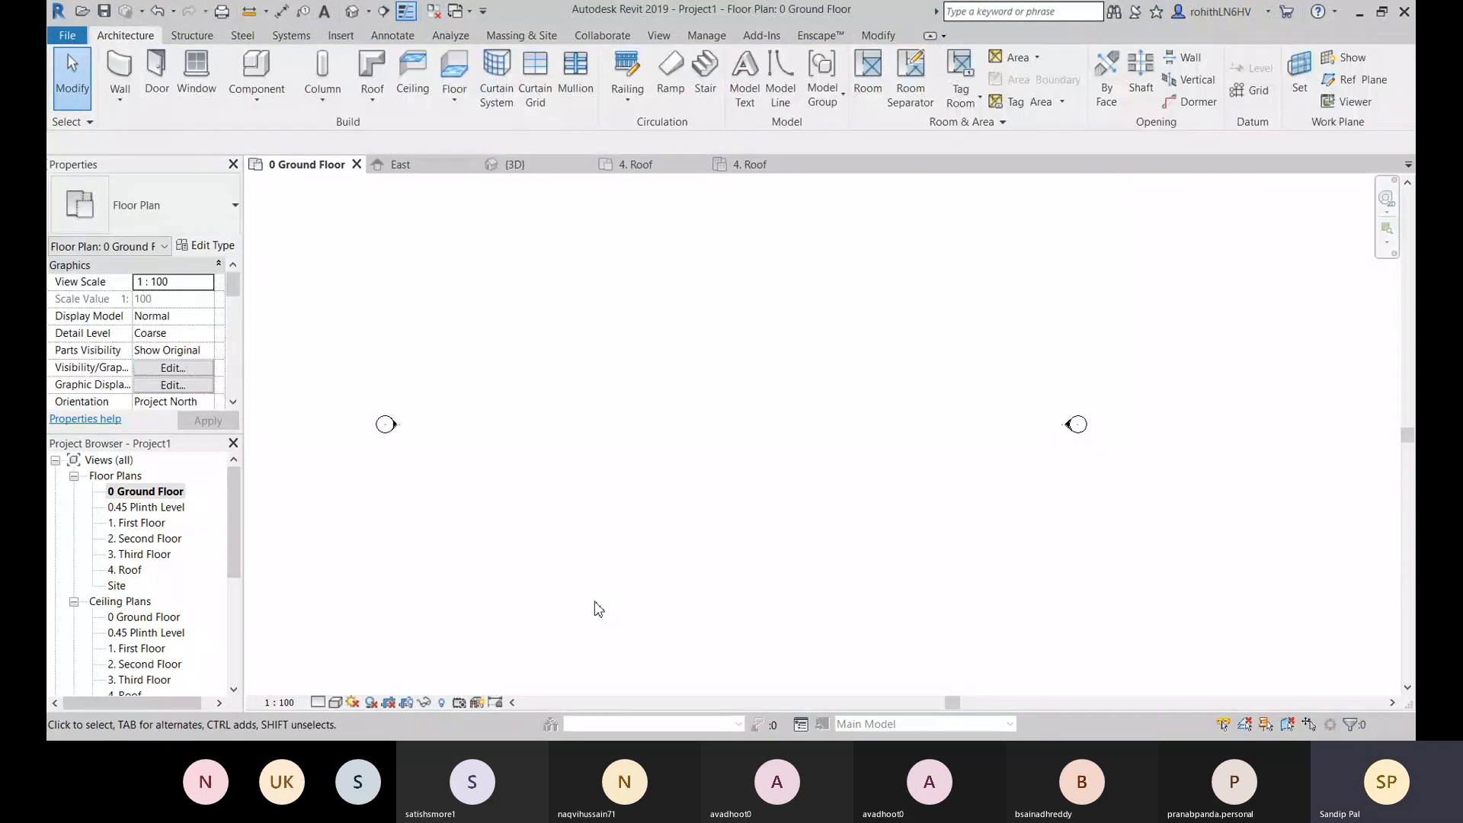
Step: Reload the unloaded CAD link Duplex House Plans.dwg
click(706, 36)
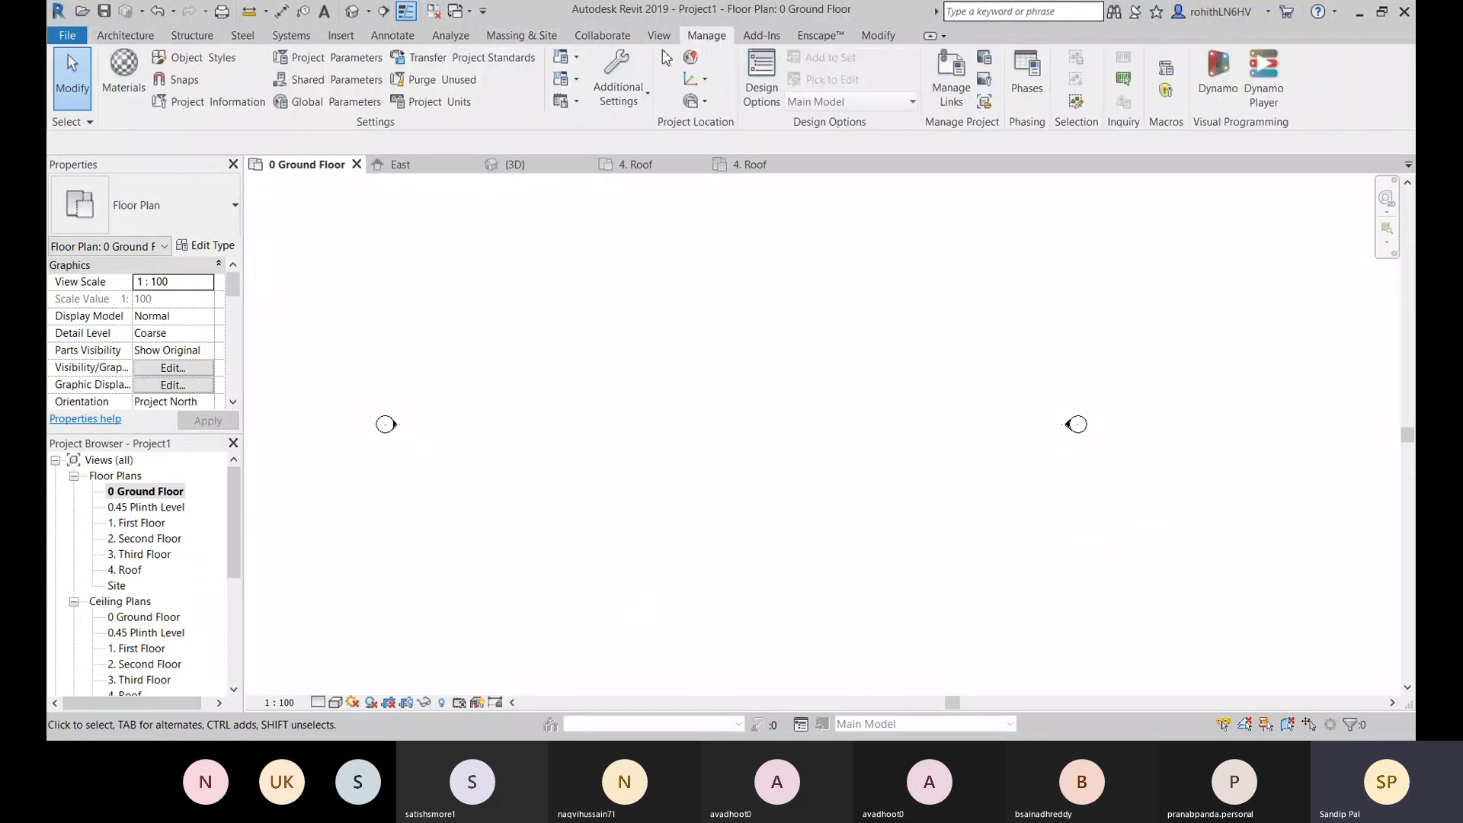
click(951, 80)
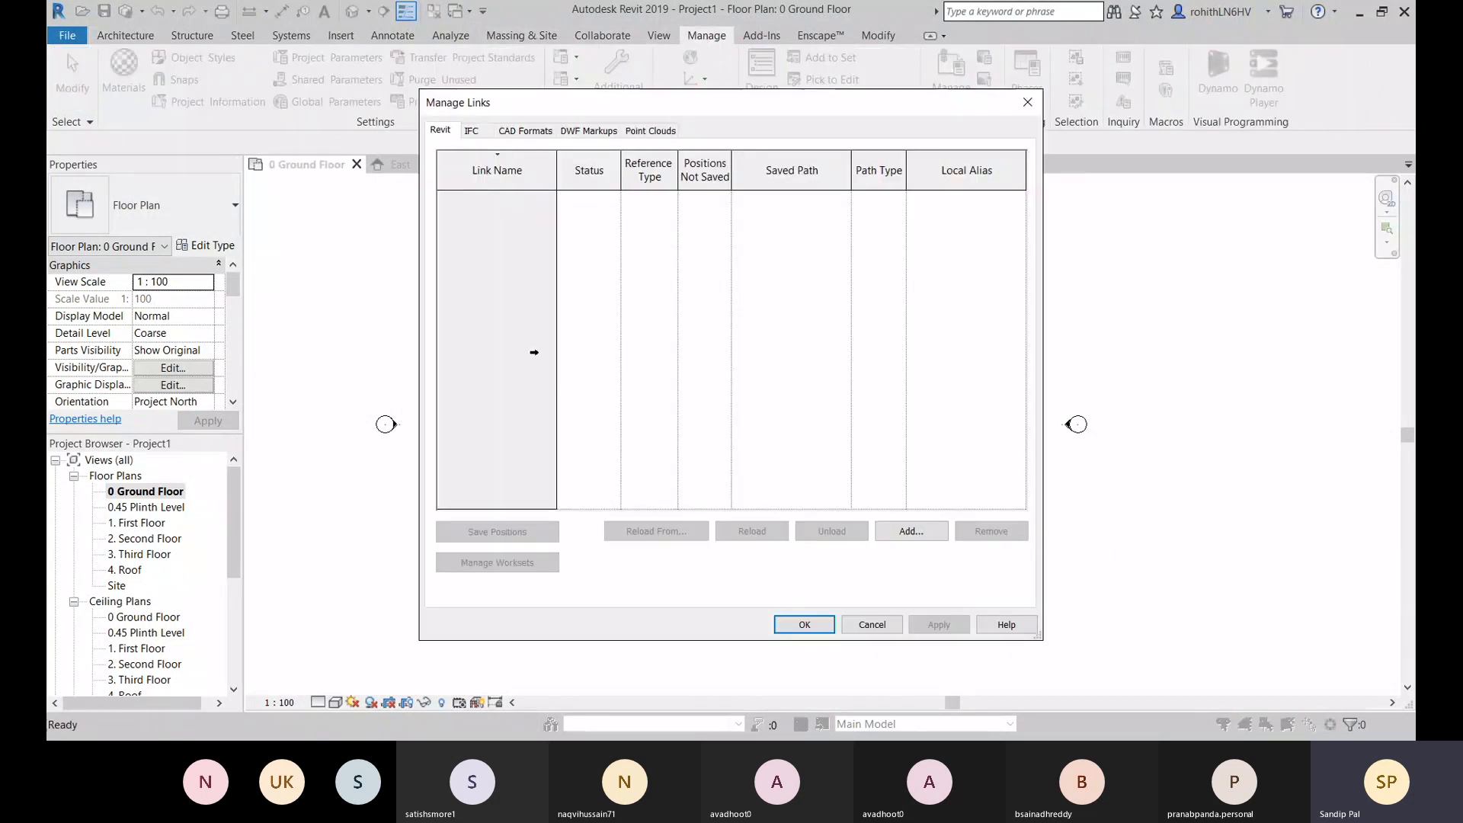
click(525, 131)
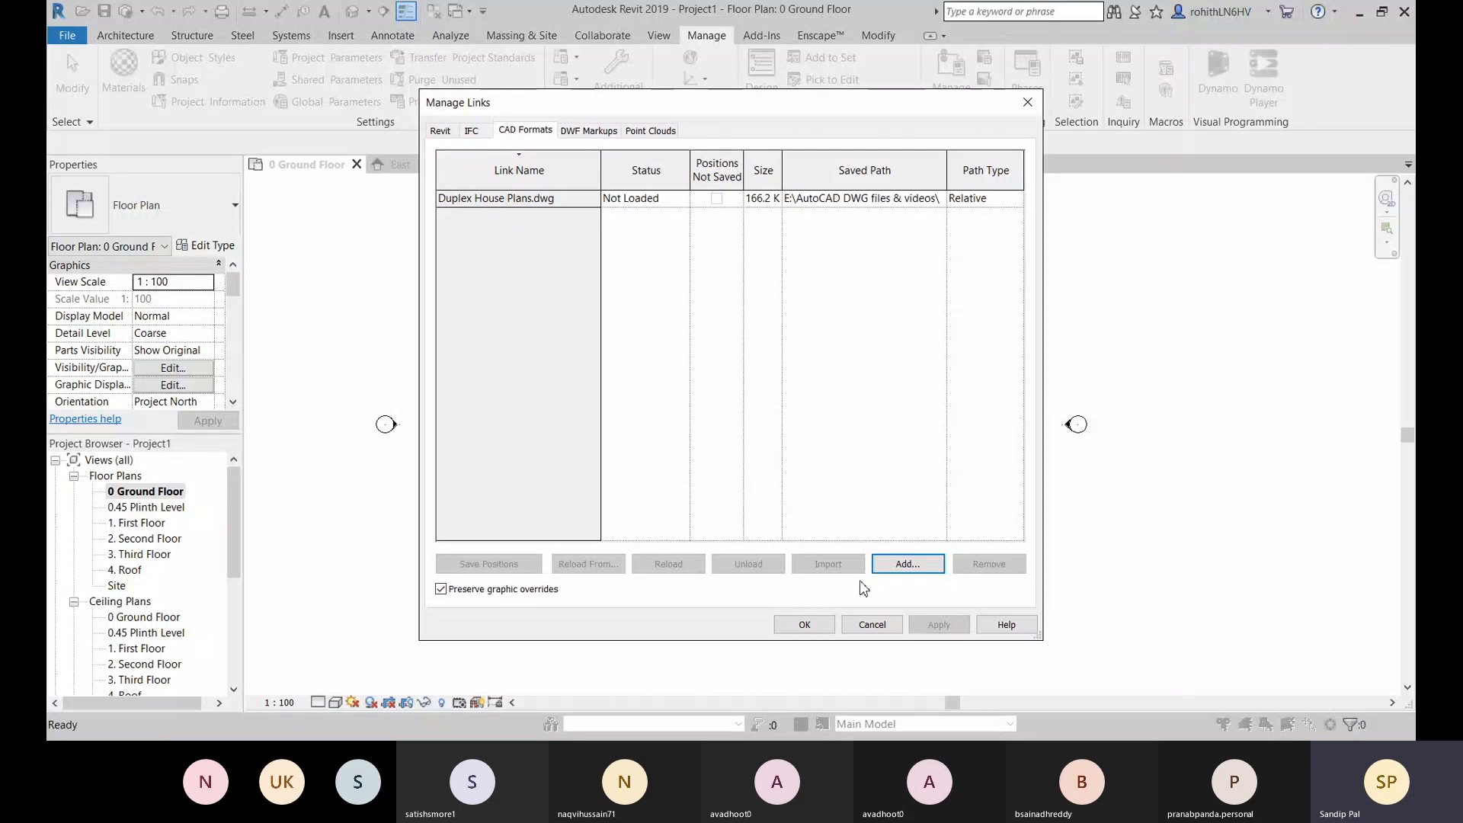
click(508, 200)
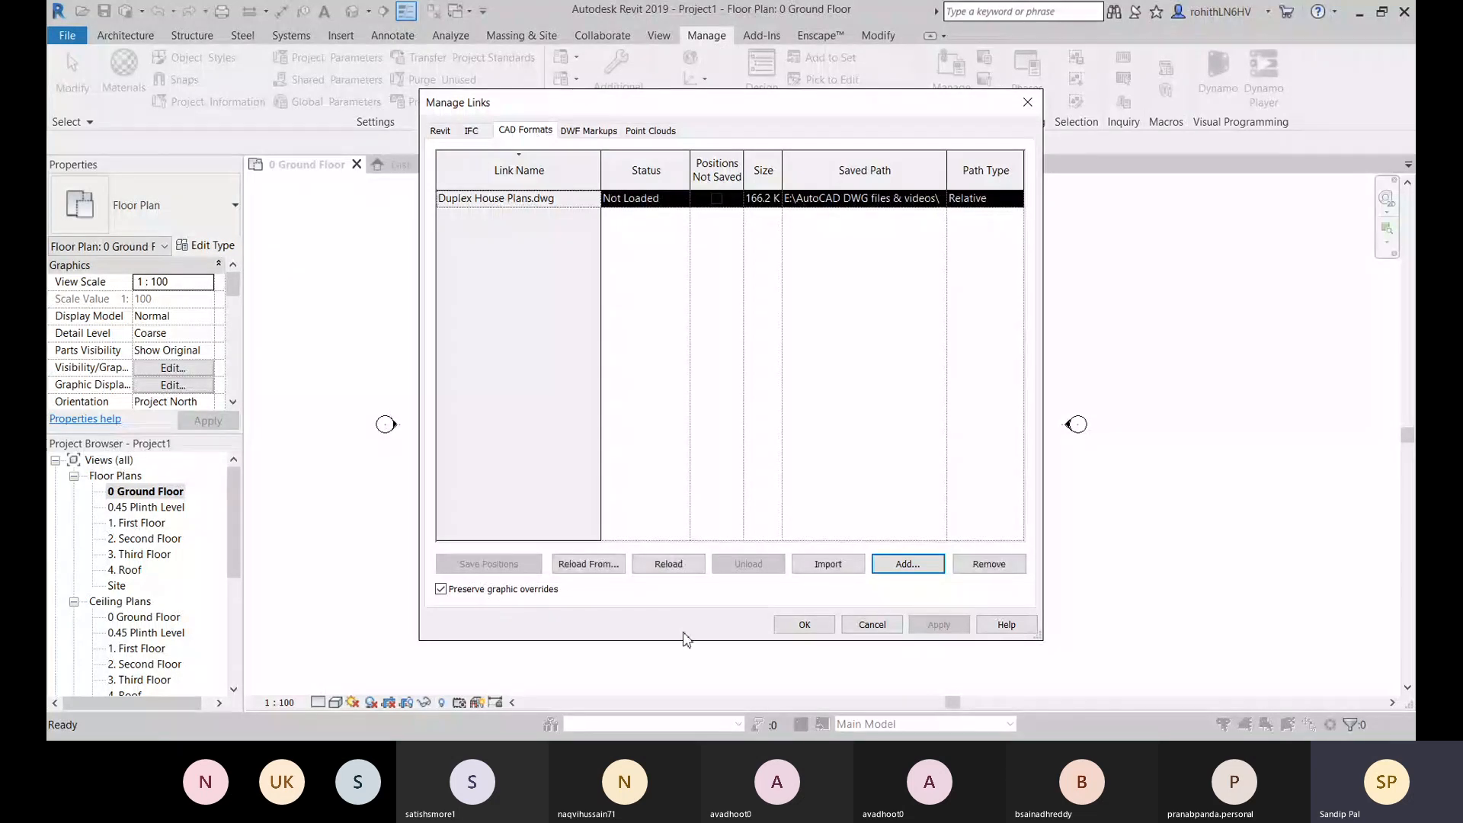
click(661, 565)
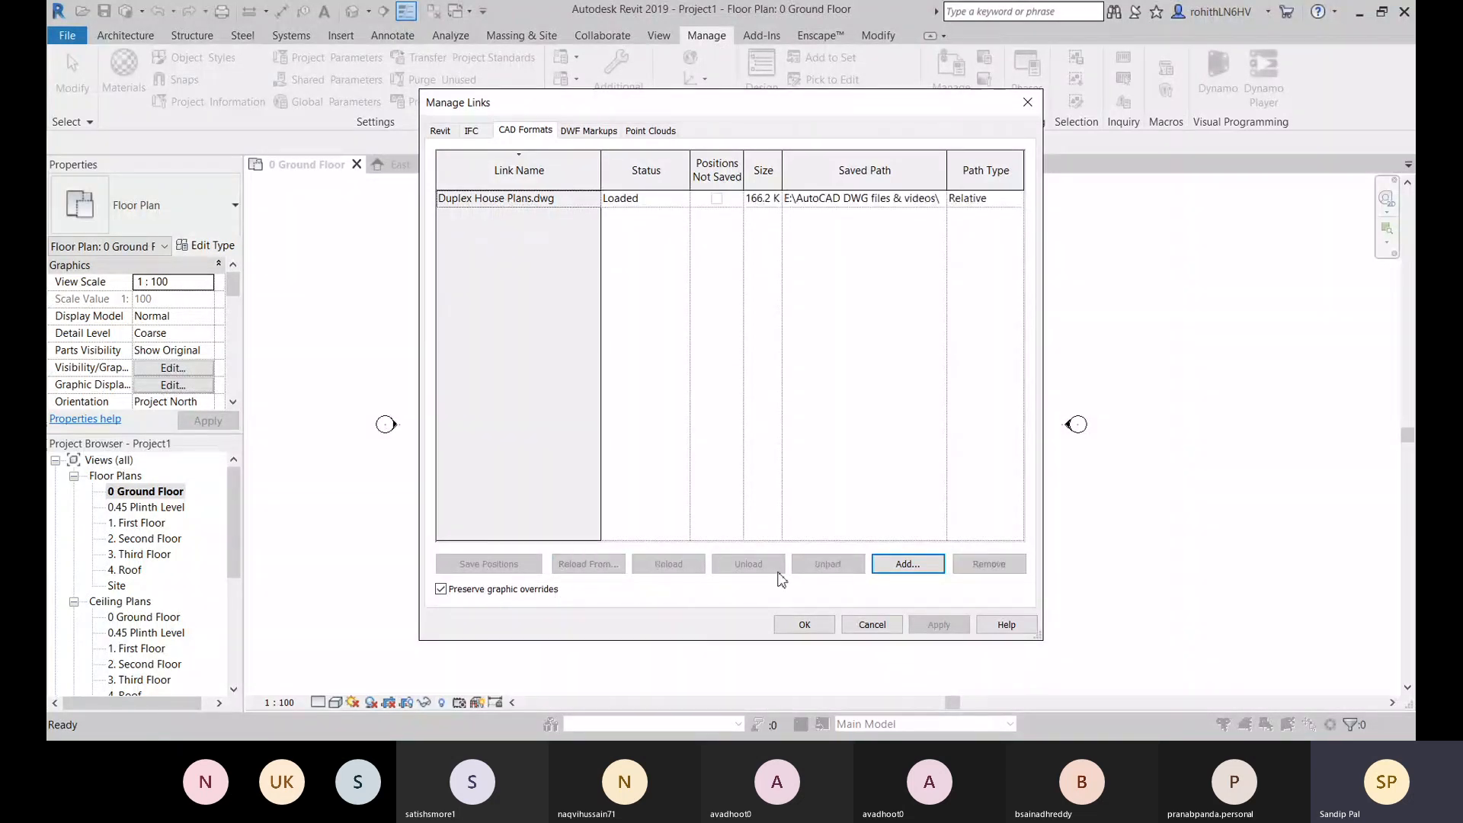
Step: Confirm the reloaded link and set up a new Generic - 200mm wall by height up to 0.45 Plinth Level
click(804, 624)
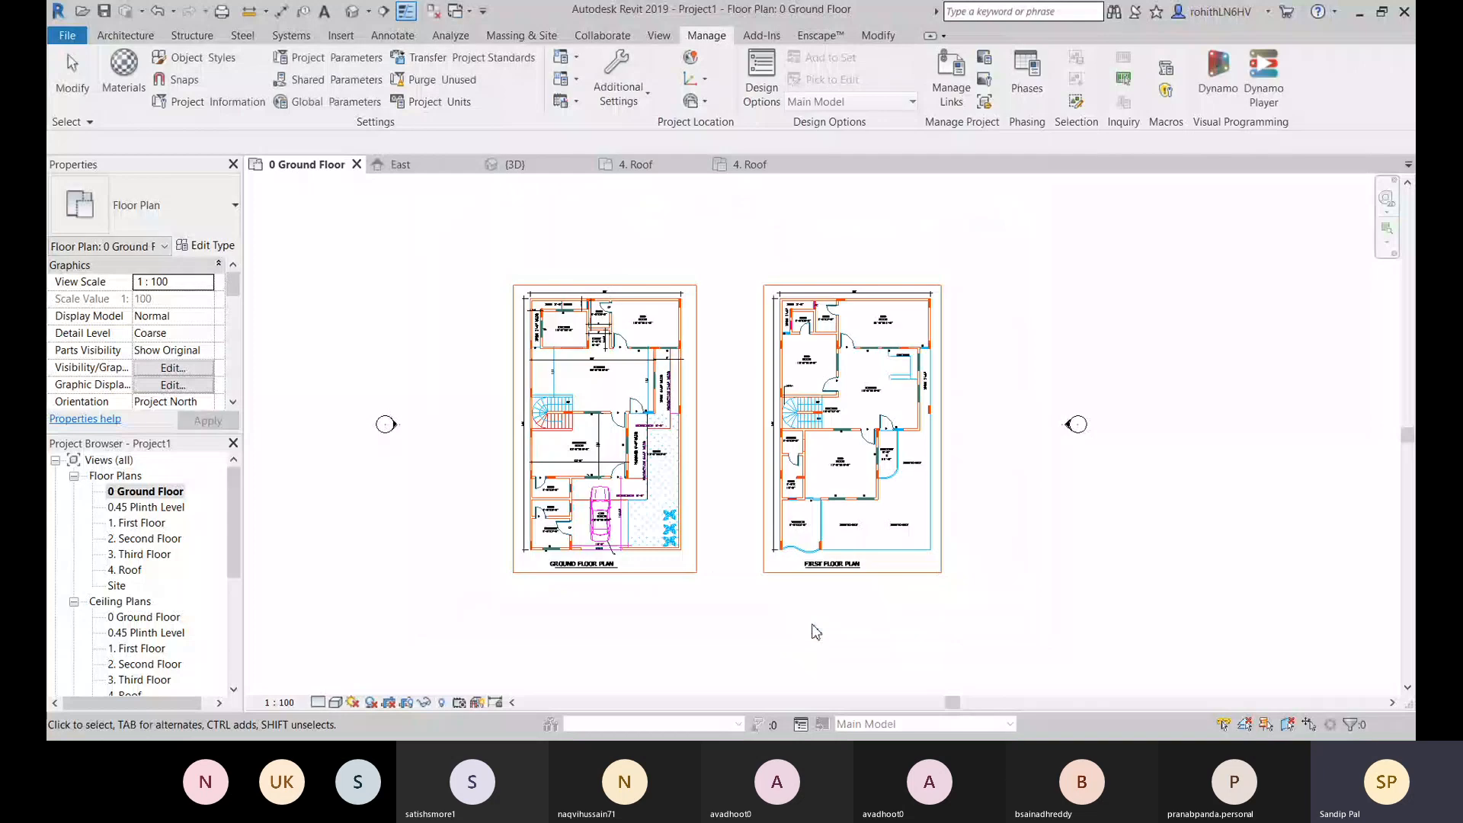
click(126, 35)
click(120, 70)
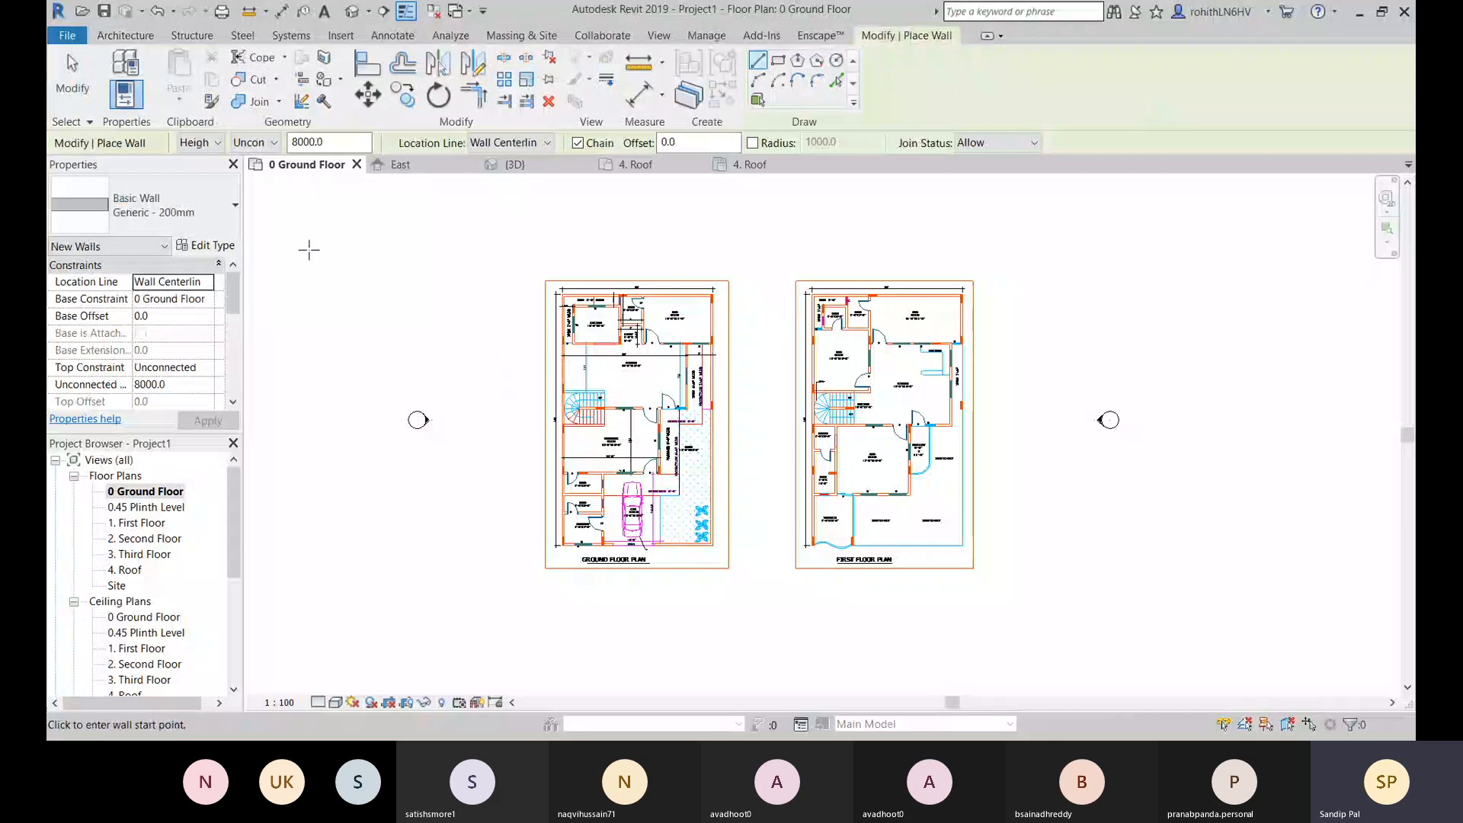
click(205, 142)
click(196, 174)
click(266, 142)
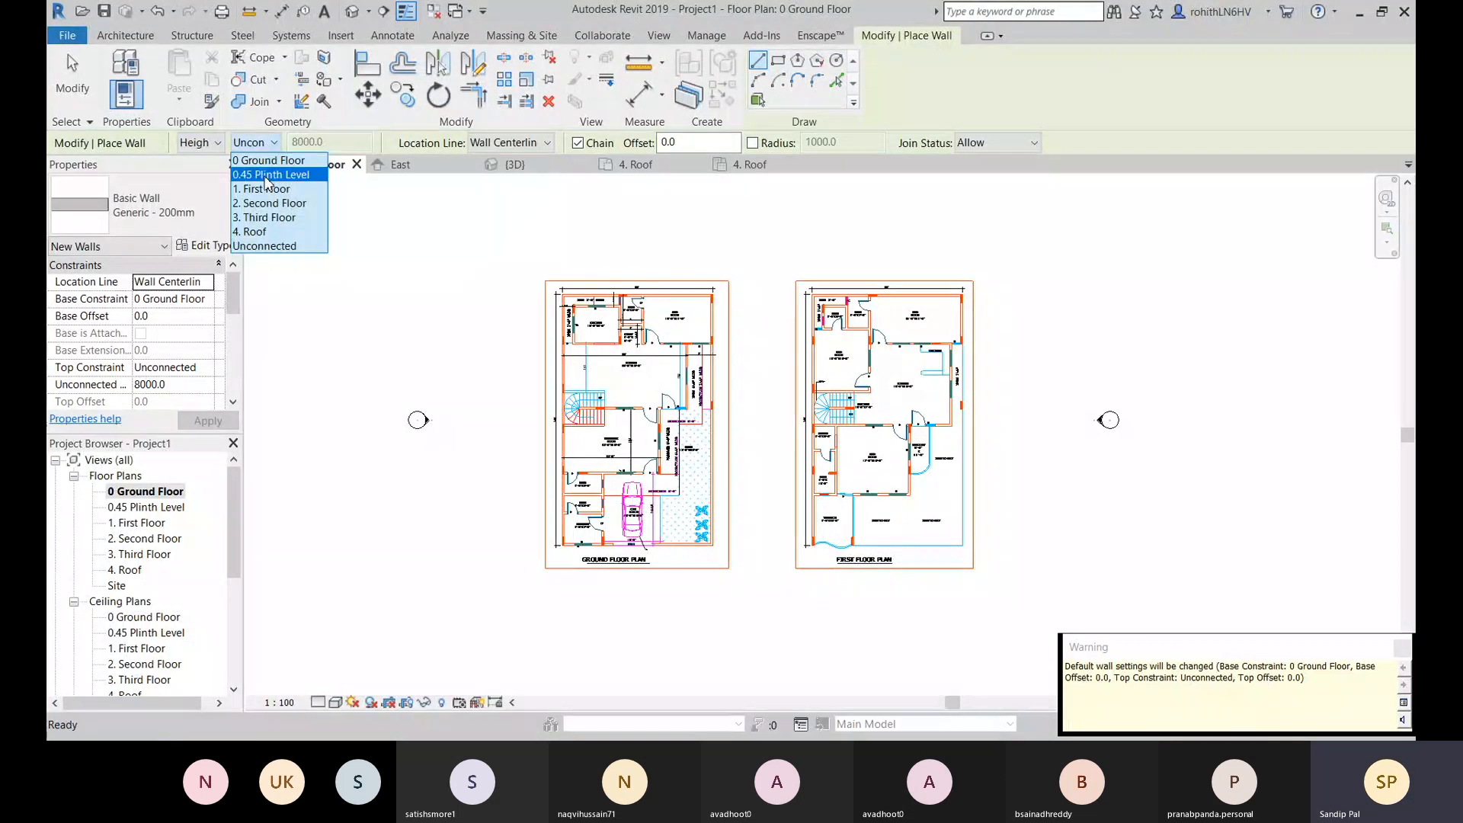
click(266, 176)
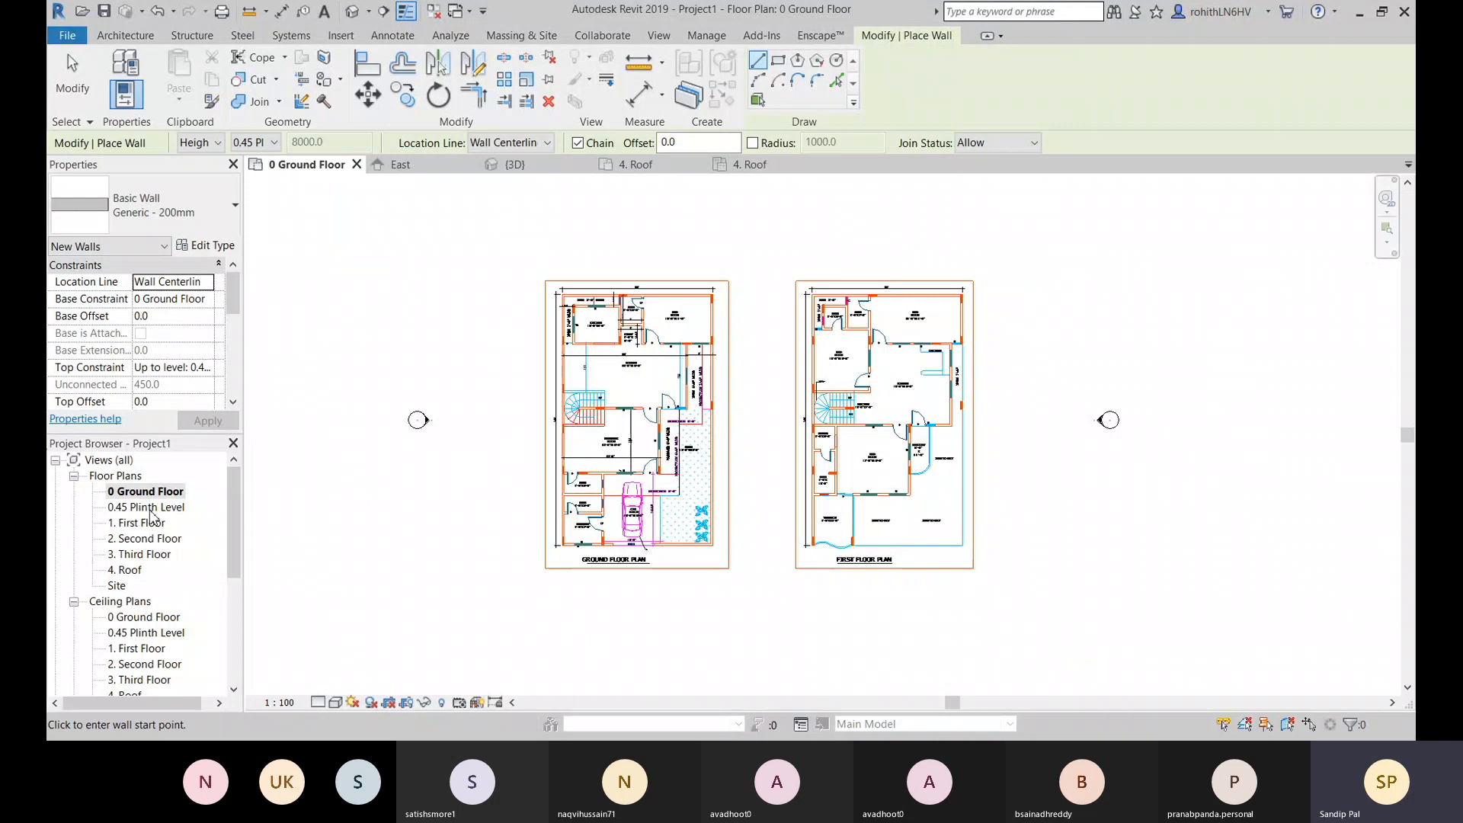
Step: Set the new wall's base constraint to 0.45 Plinth Level and its top constraint to level 1. First Floor
click(198, 298)
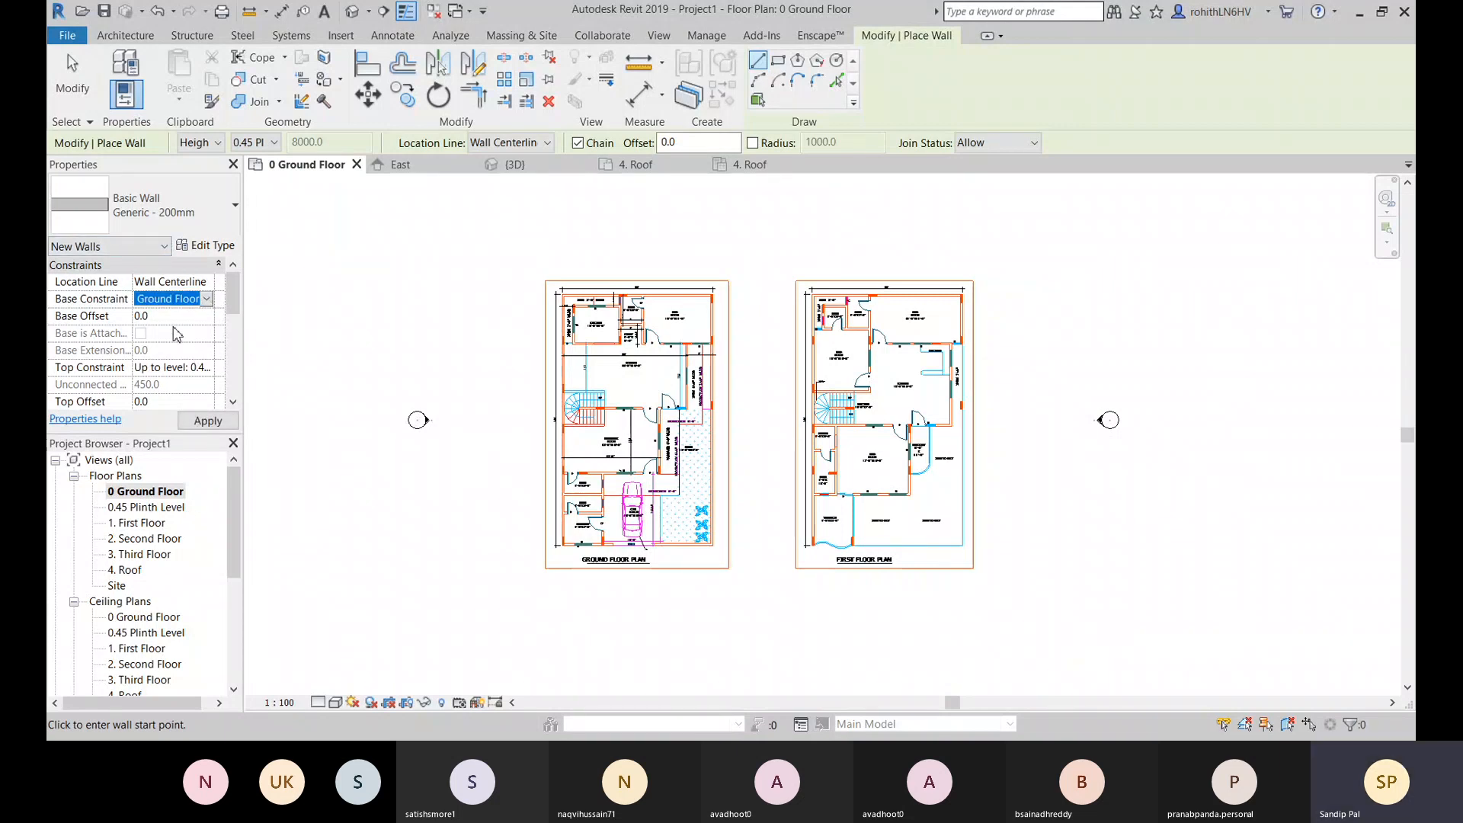
key(Down)
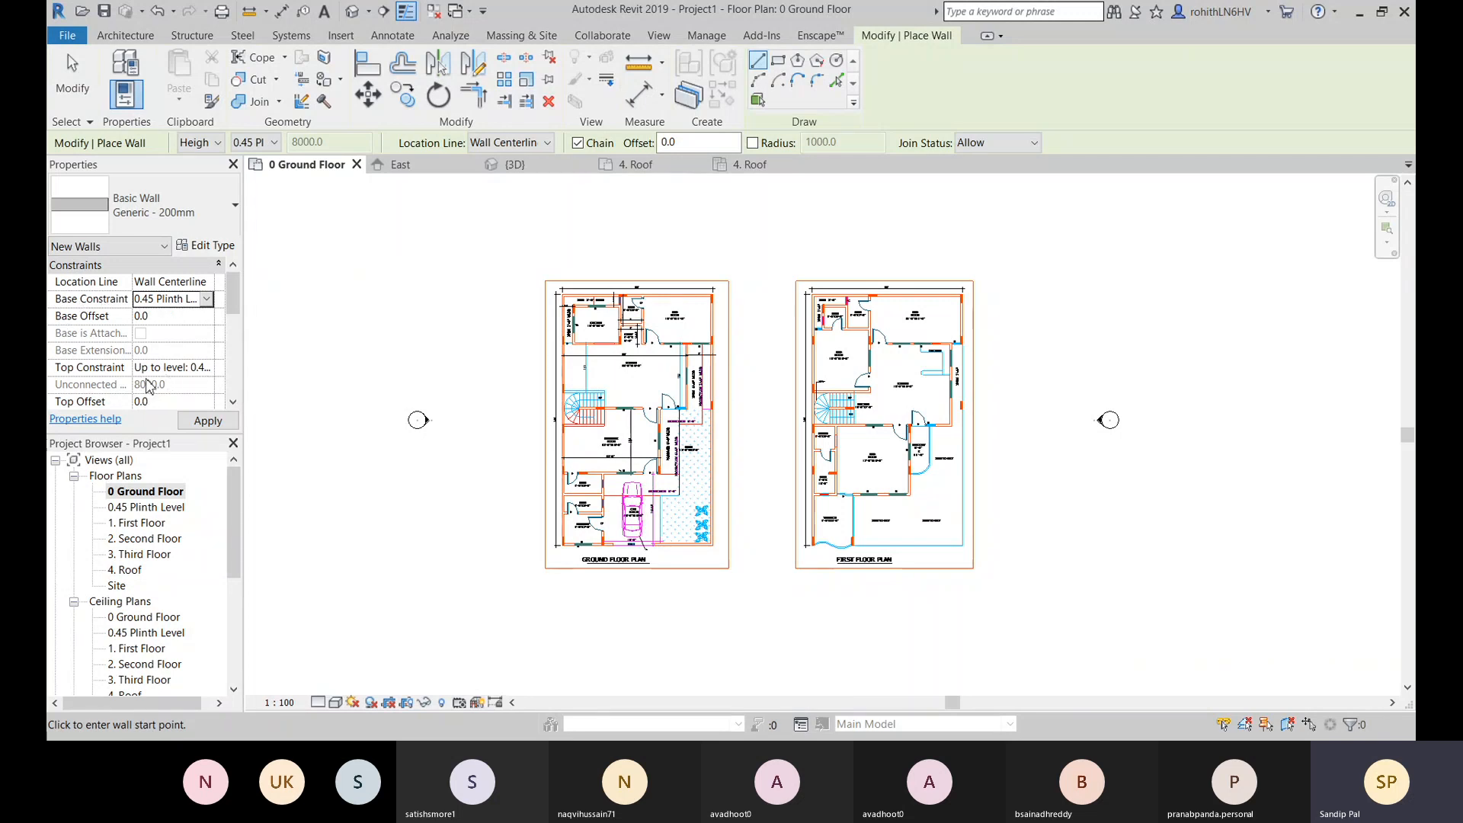
click(206, 367)
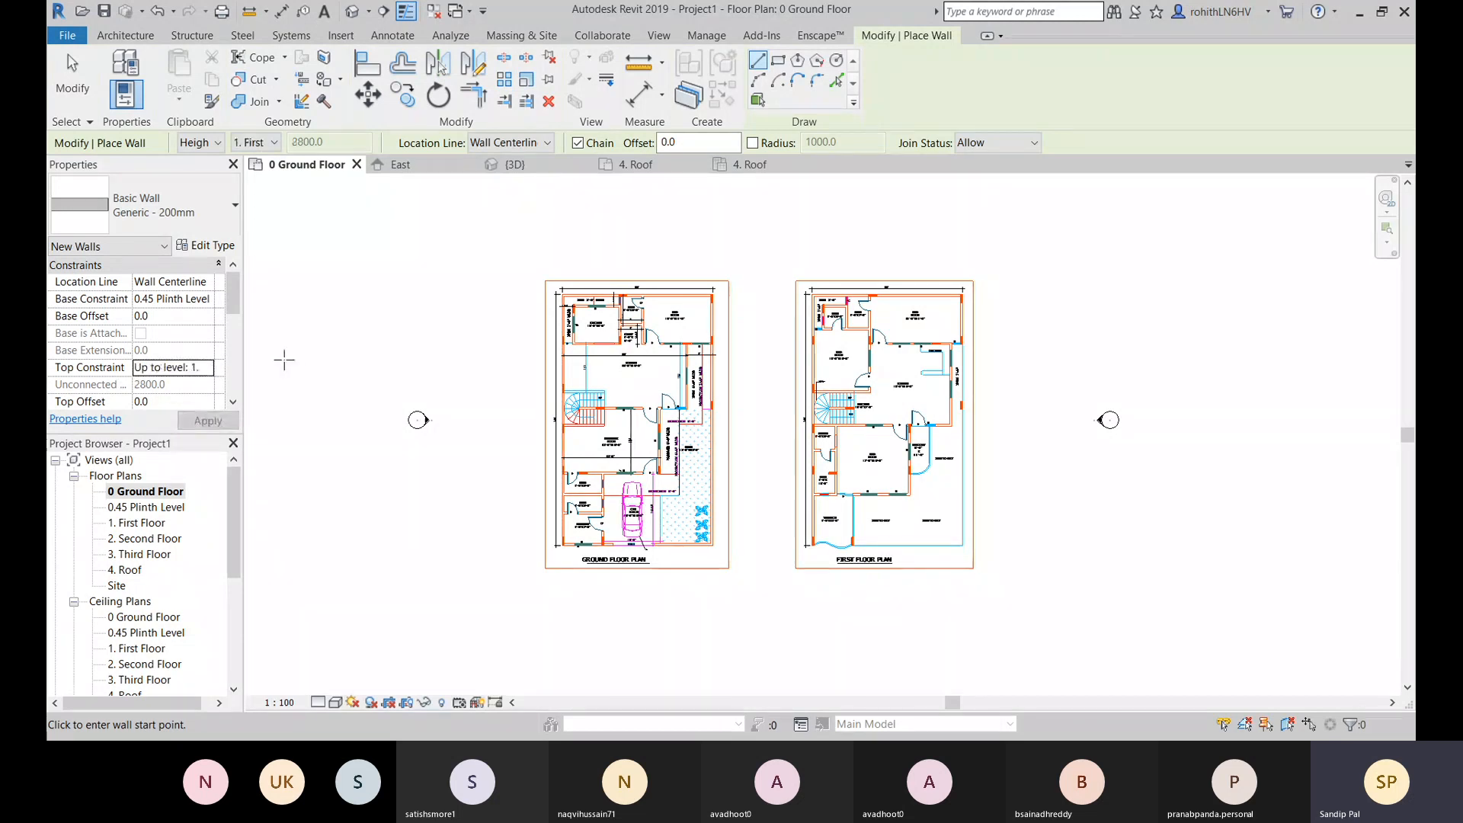
Step: Set the wall location line to Finish Face: Exterior and try starting a wall at the outer corner near the kitchen
scroll(579, 317, up, 5)
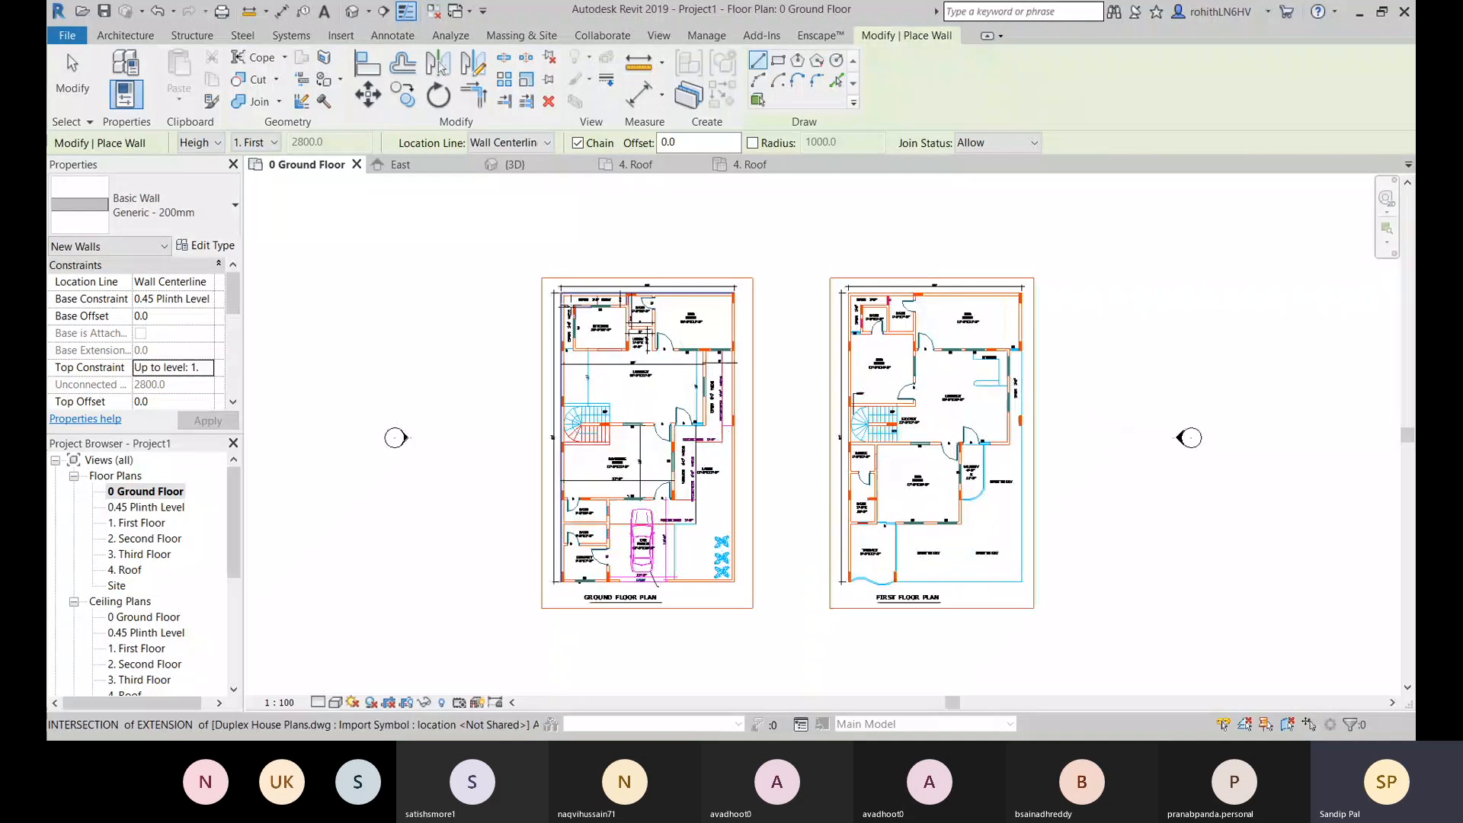
scroll(565, 299, up, 1)
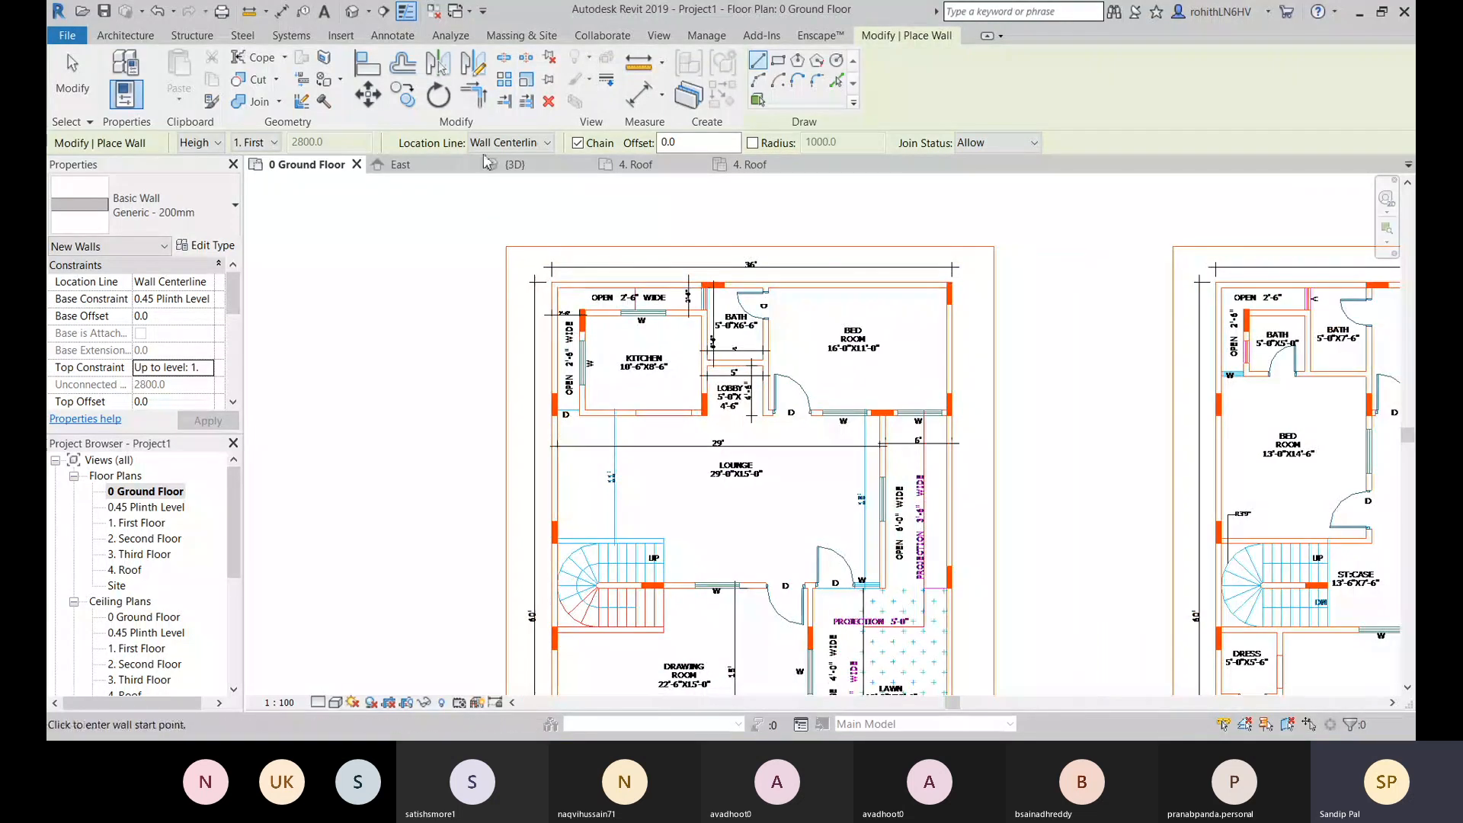
scroll(562, 287, up, 2)
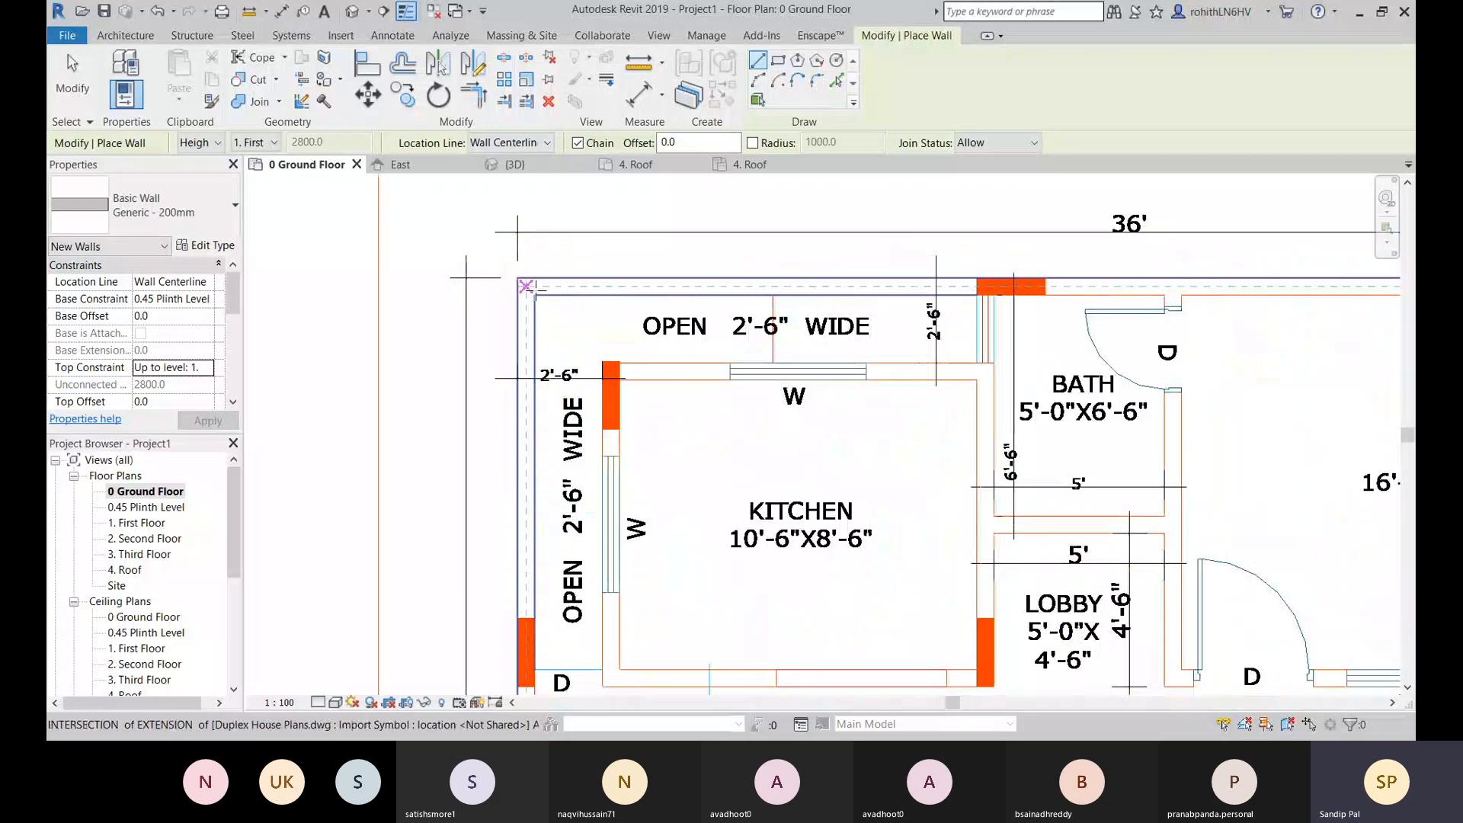
scroll(527, 287, up, 2)
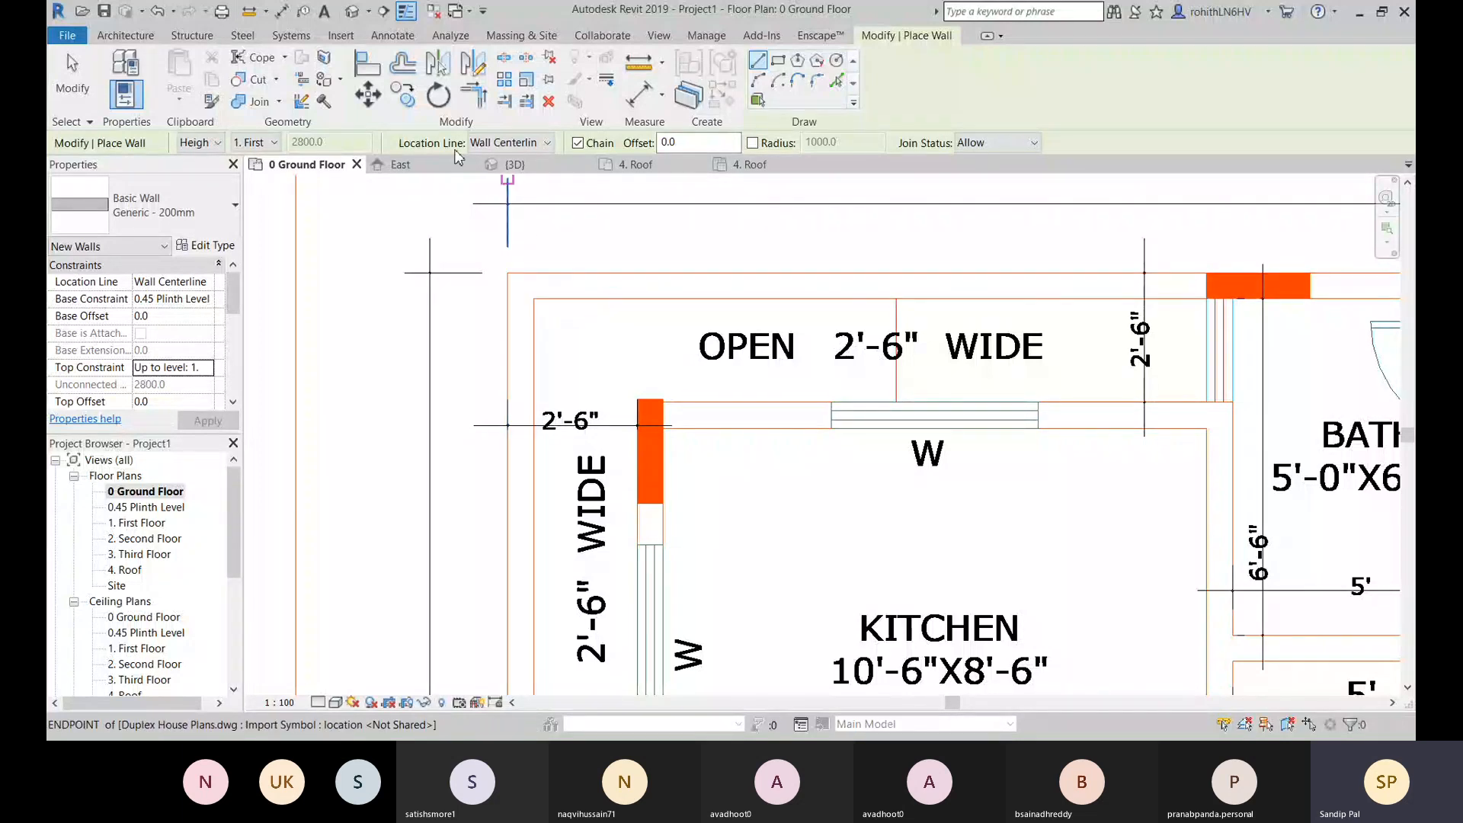
click(523, 143)
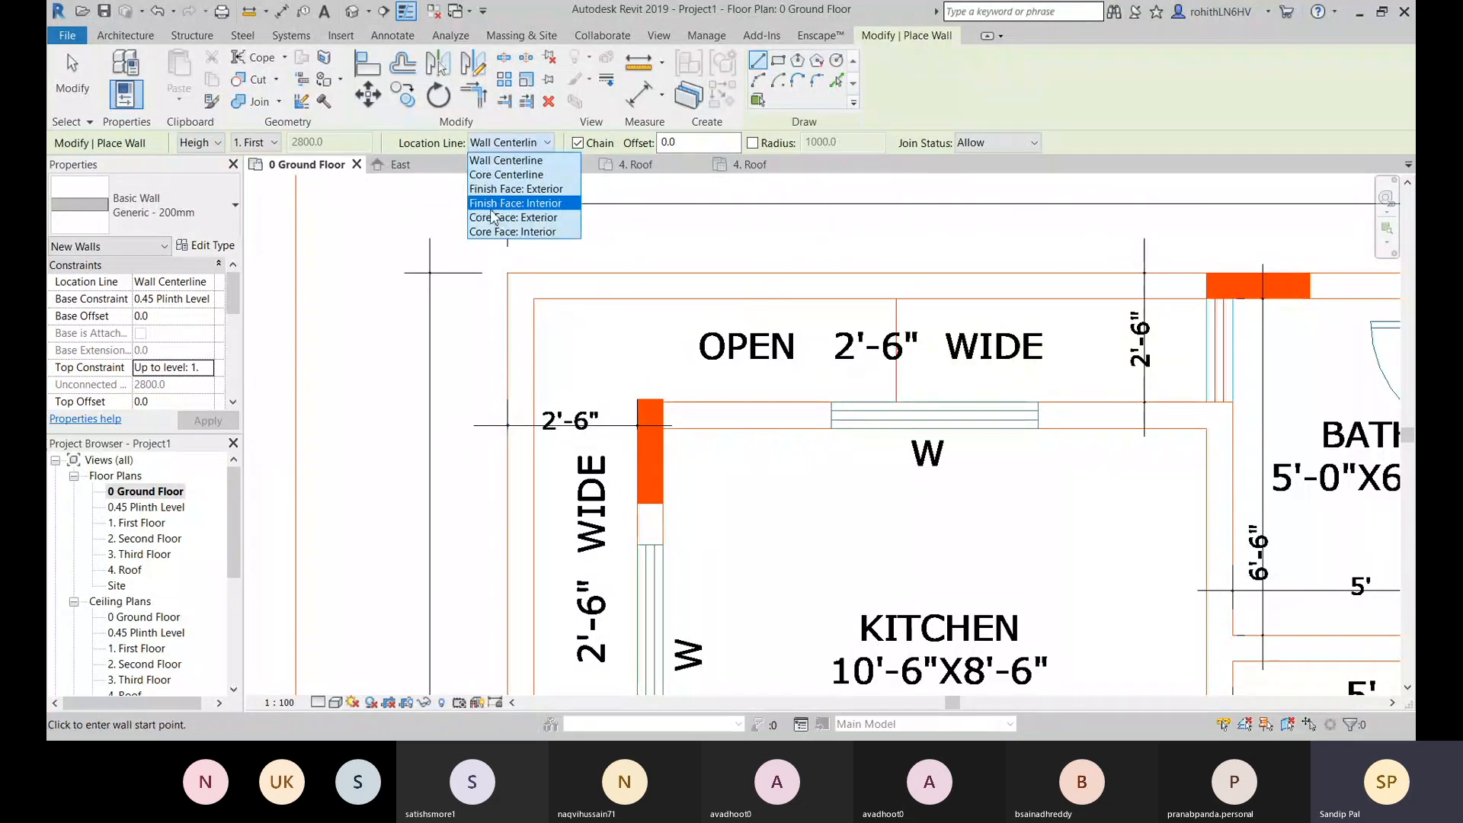
click(505, 191)
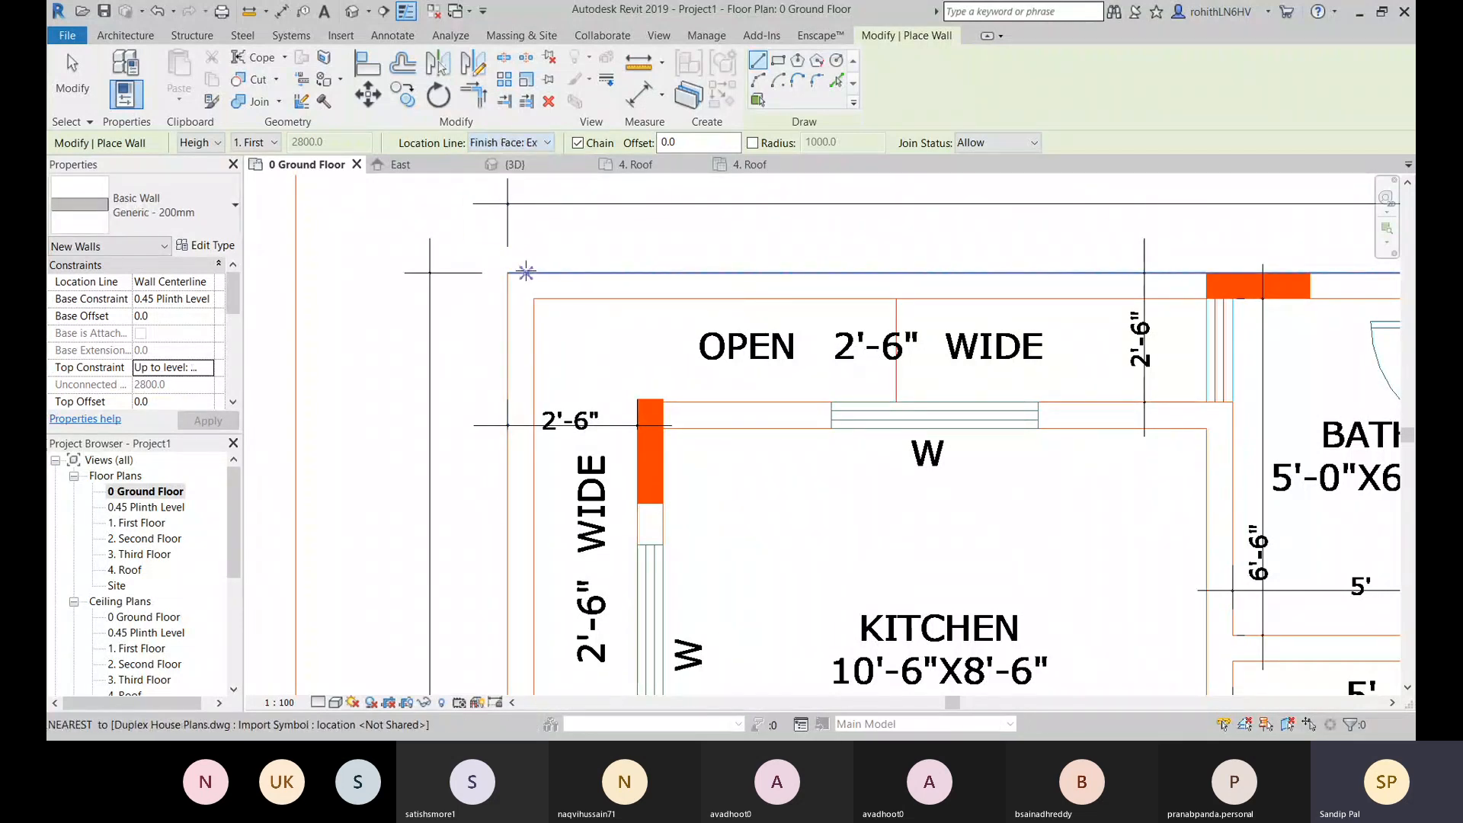
click(507, 272)
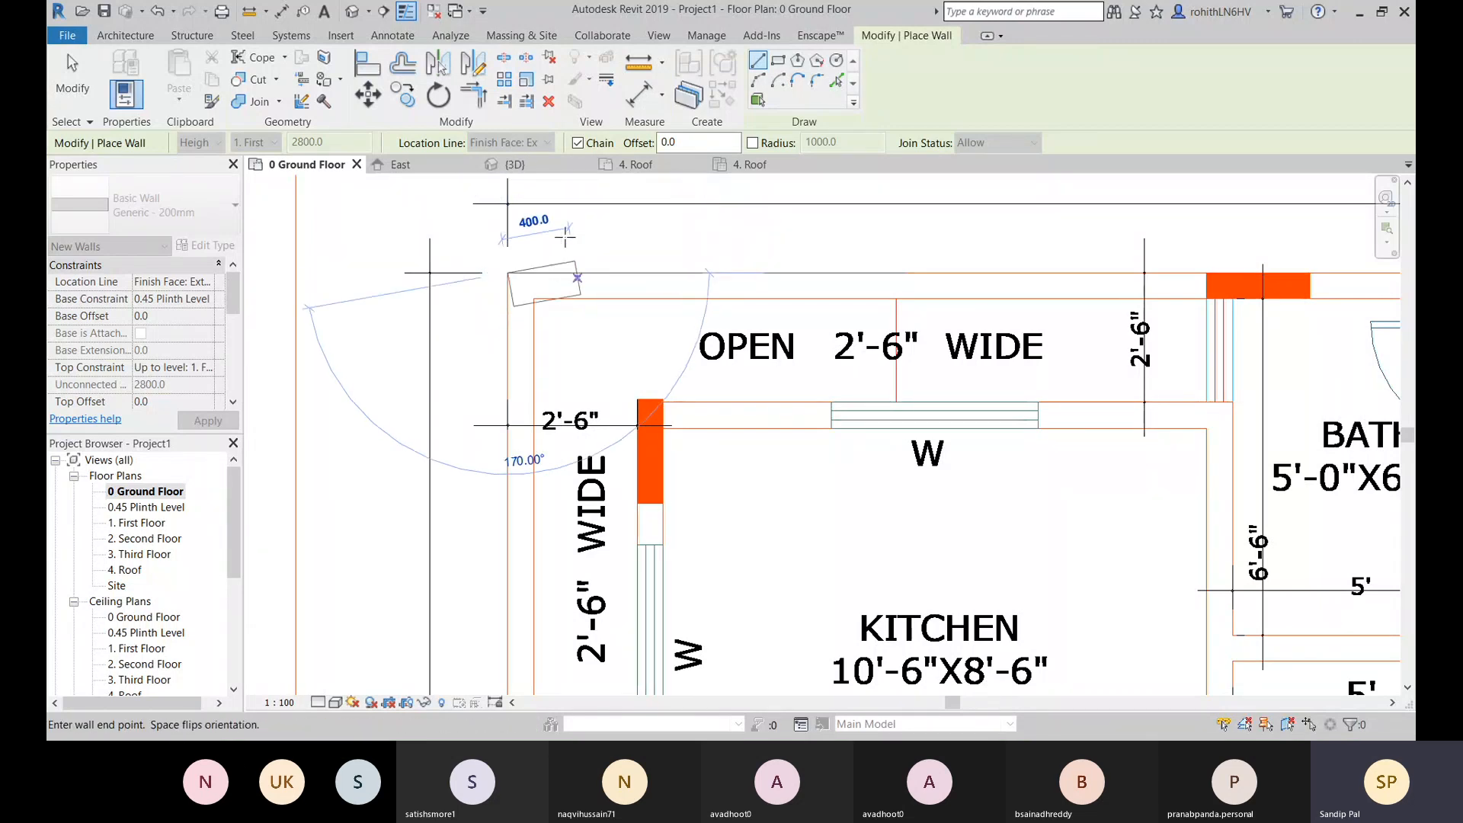
key(Escape)
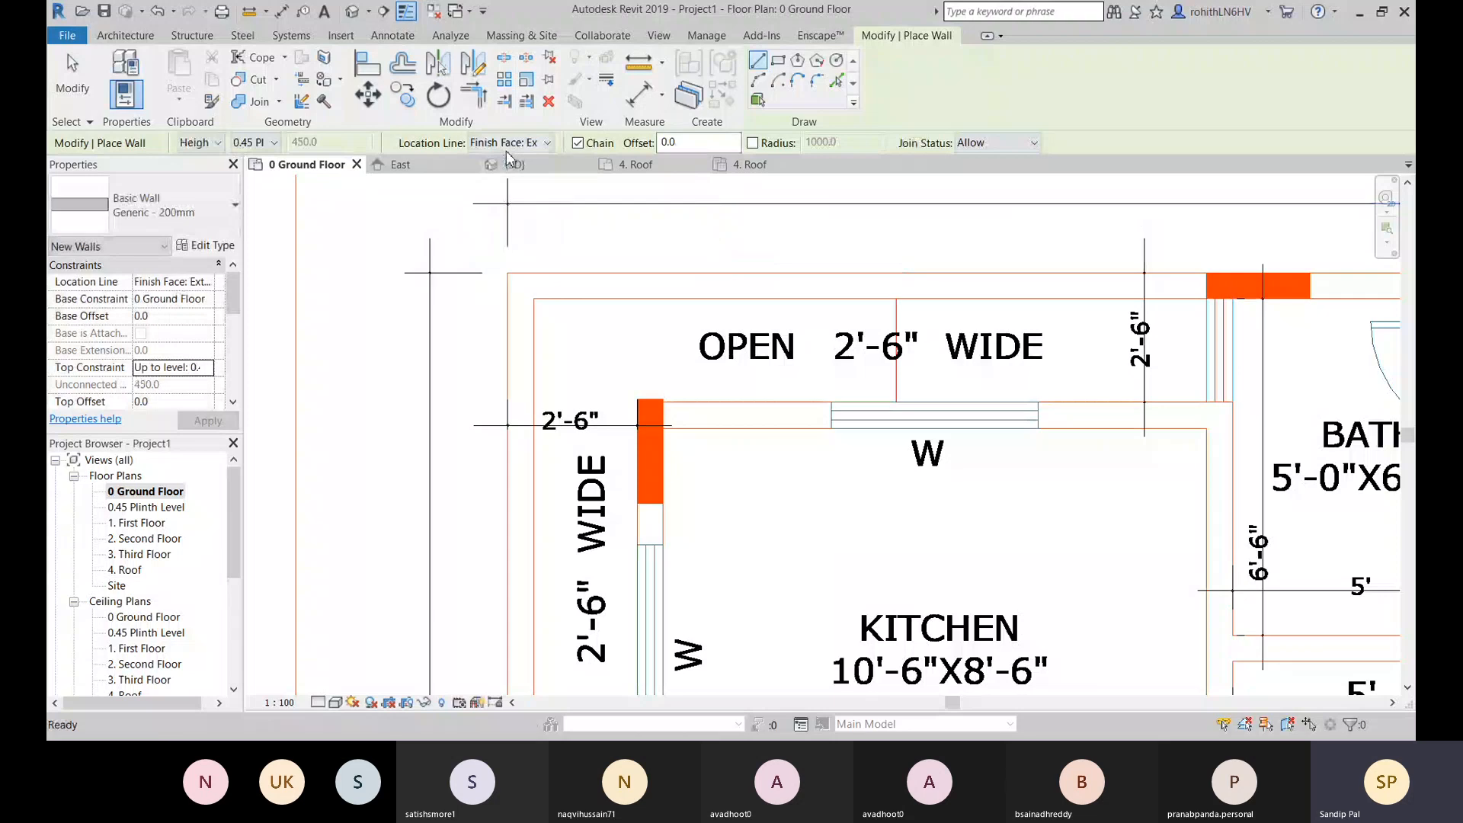
Step: Review the location line options and set the new wall's location line to Wall Centerline
click(515, 142)
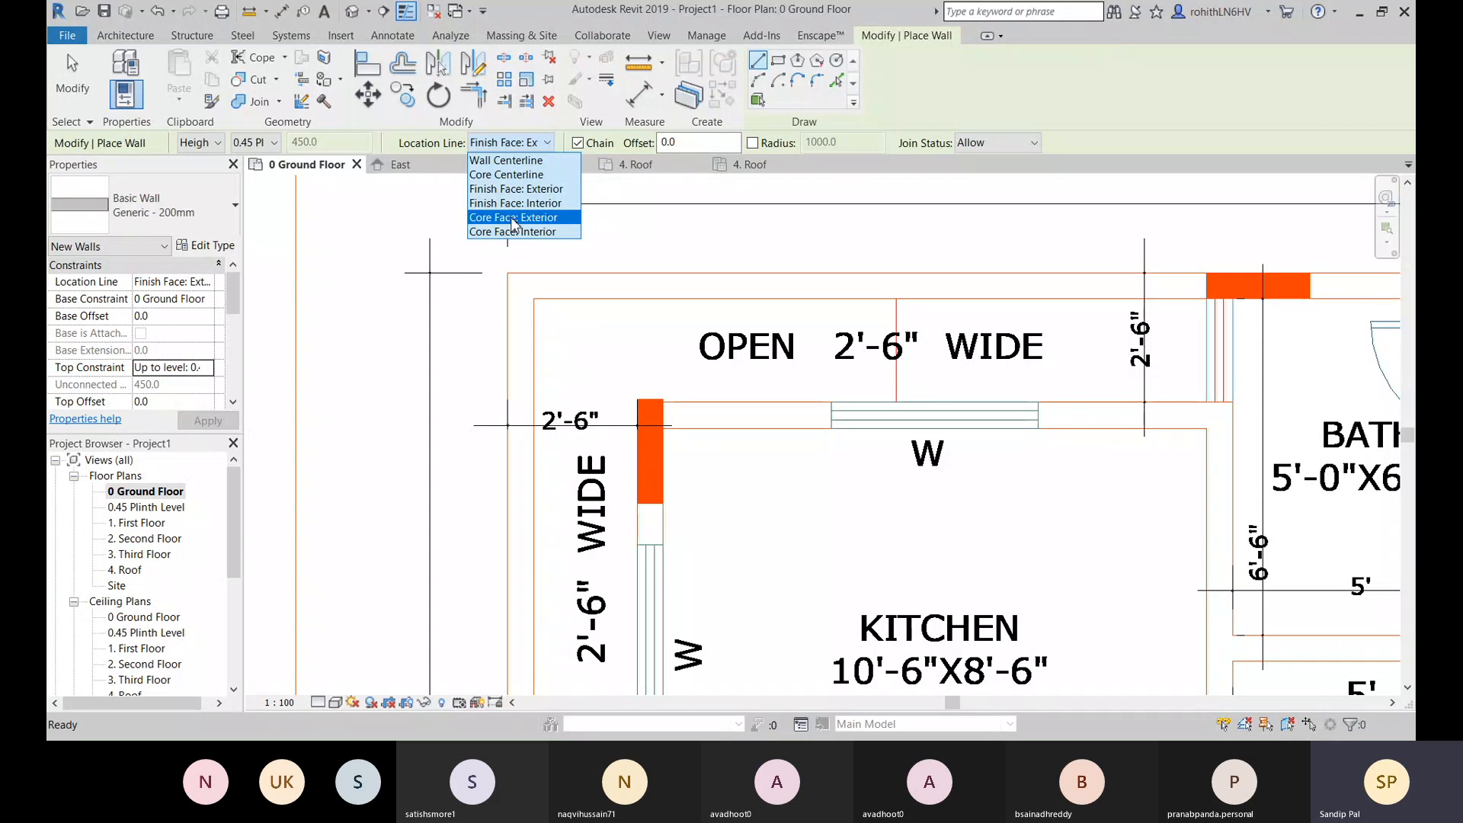
click(572, 294)
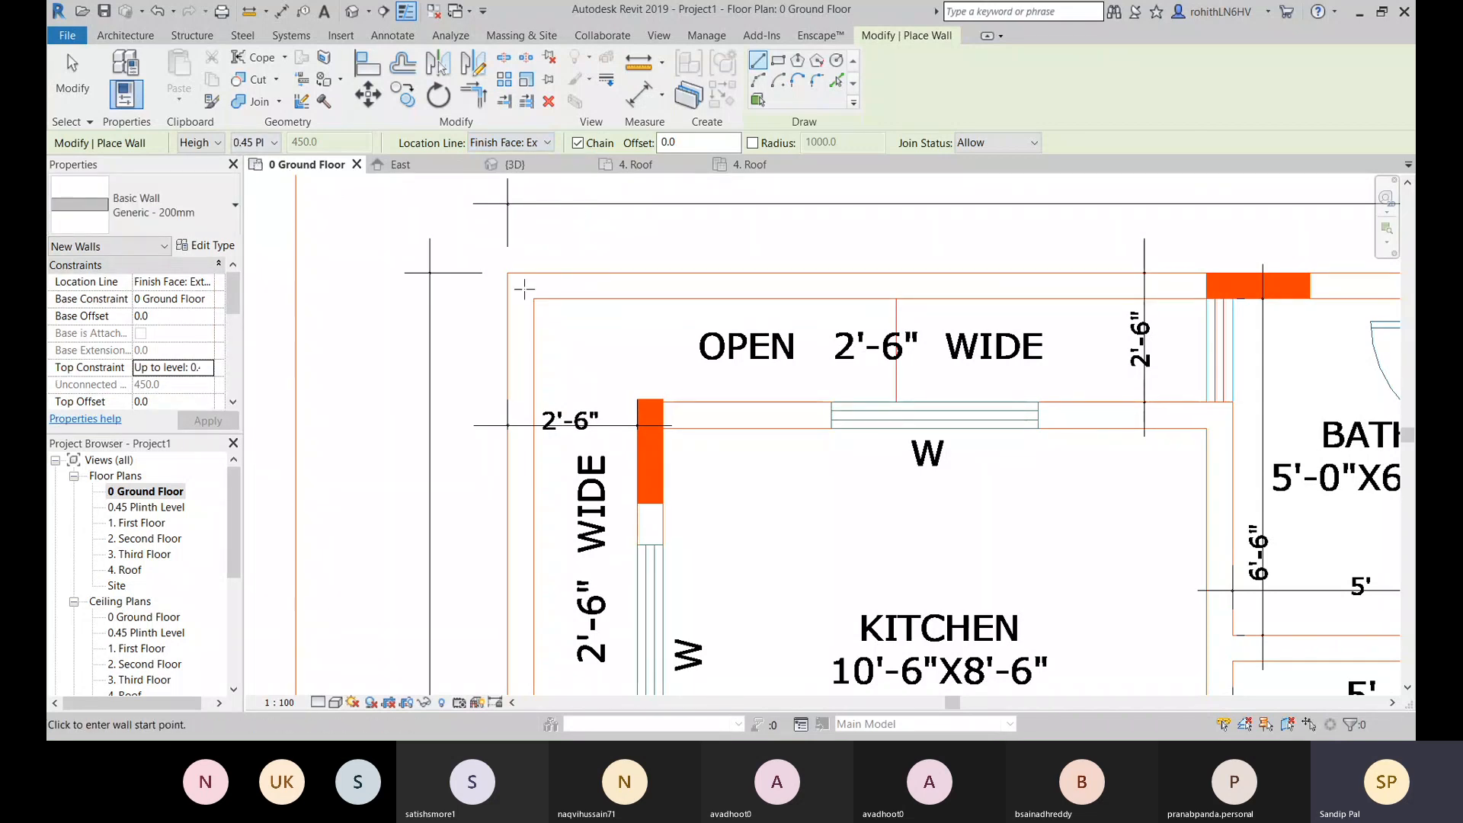
scroll(531, 289, down, 3)
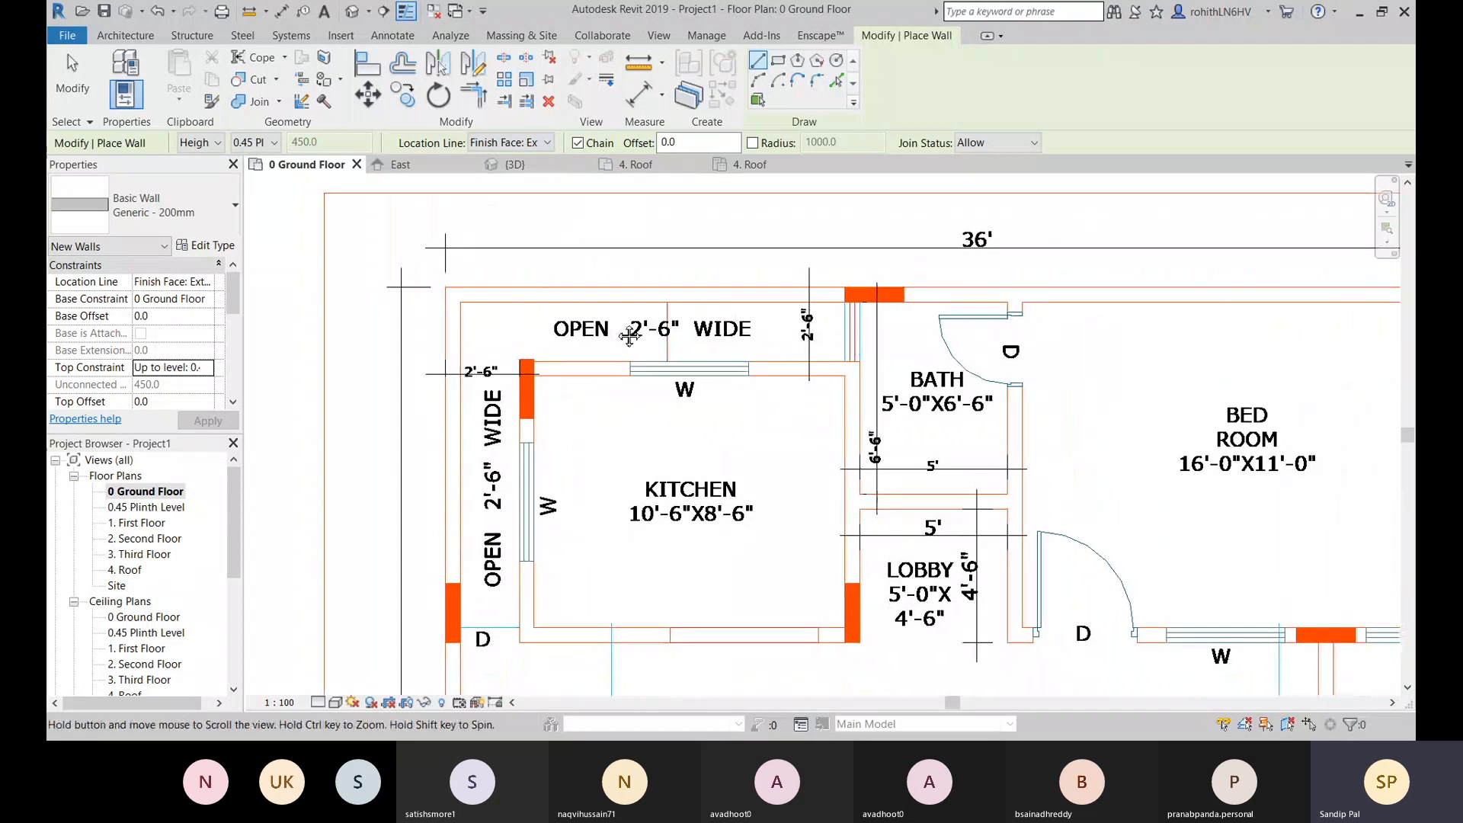
scroll(418, 285, up, 1)
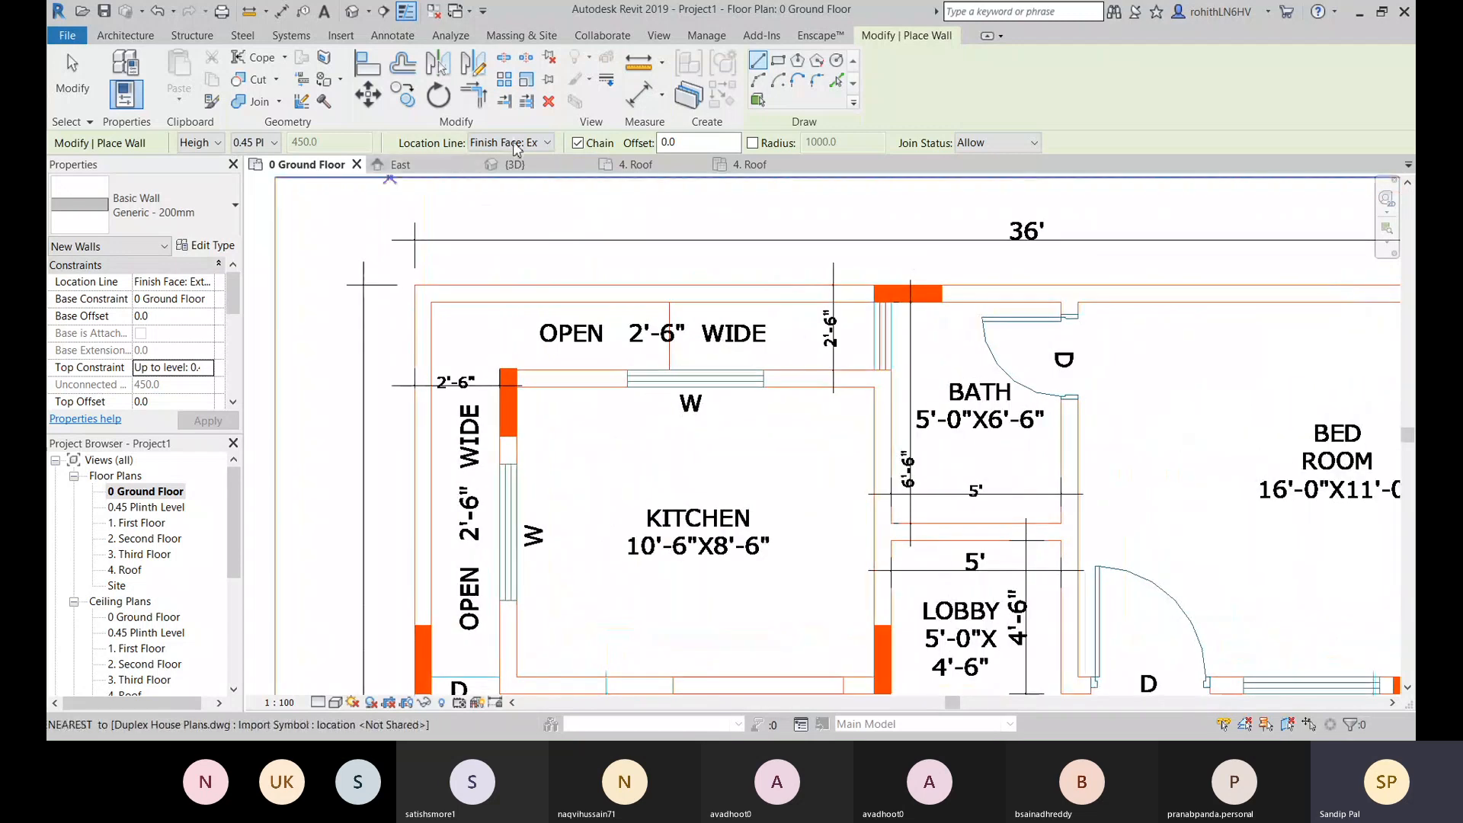
click(523, 143)
click(506, 160)
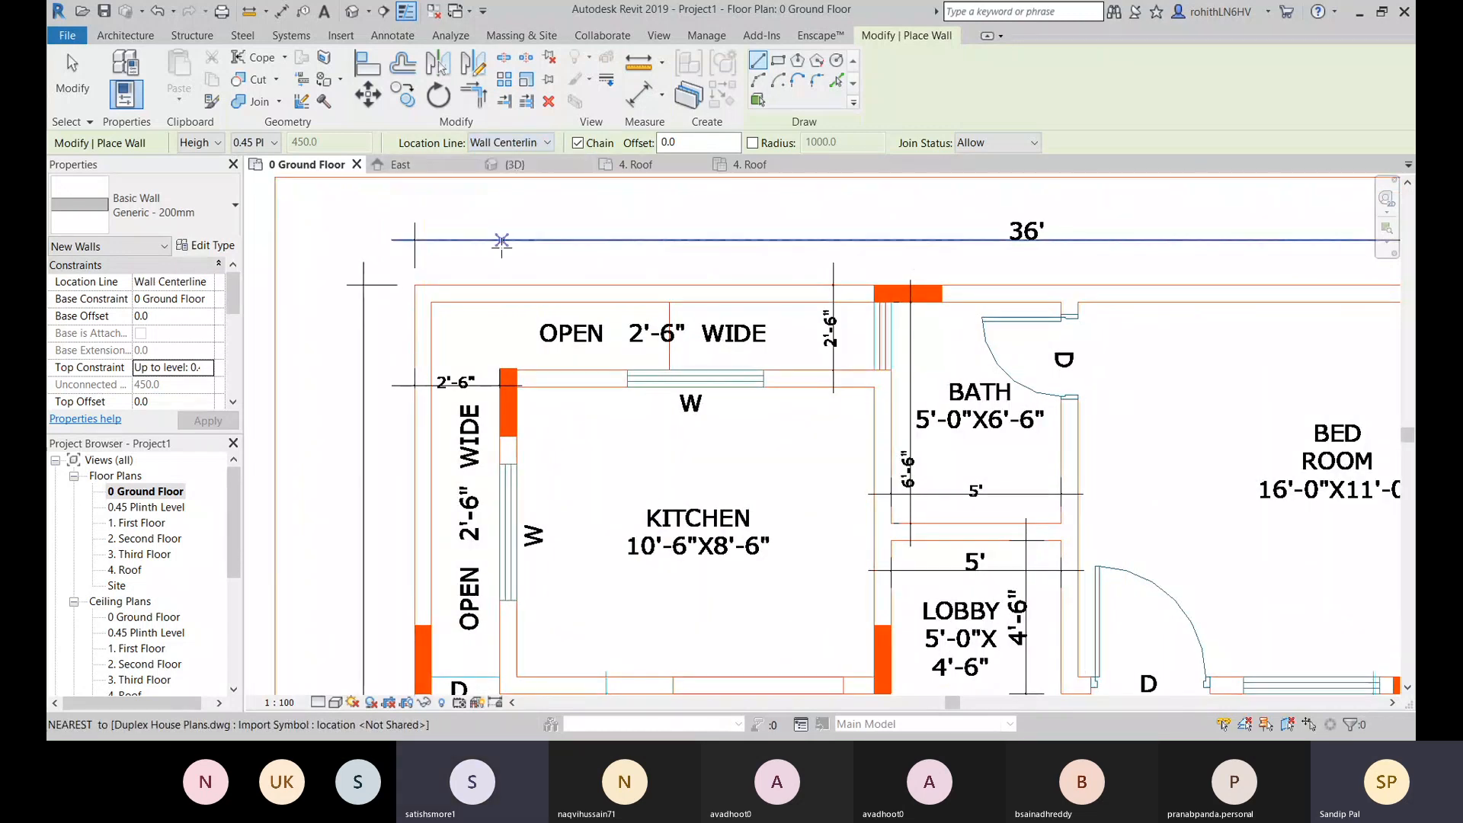
Step: Draw the ground floor's upper exterior wall about 10820 mm long, from the kitchen-side corner to the bedroom's outer corner column
scroll(427, 297, up, 1)
middle_drag(427, 297, 477, 297)
click(474, 293)
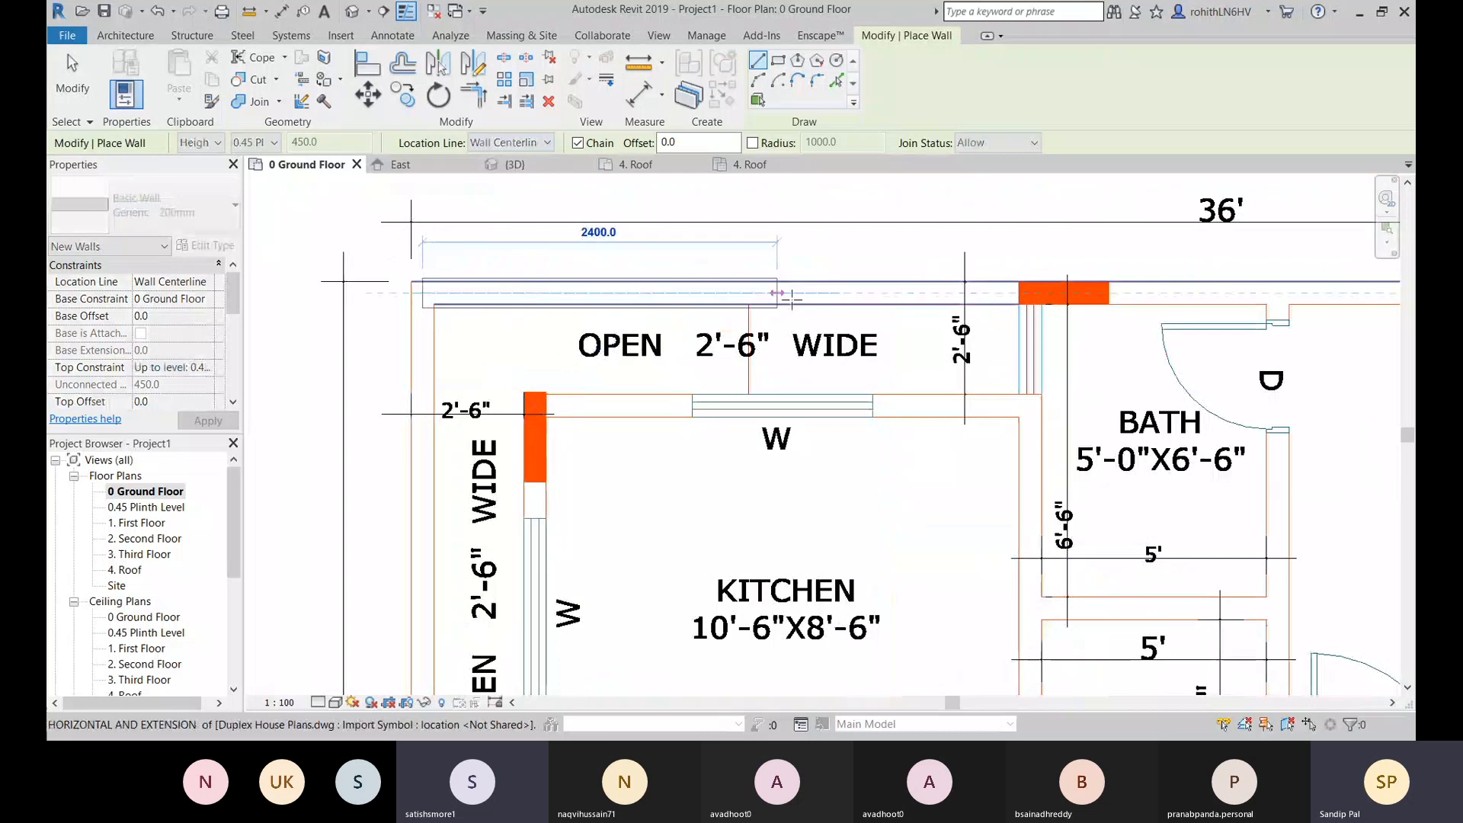
scroll(820, 291, down, 2)
middle_drag(884, 290, 757, 288)
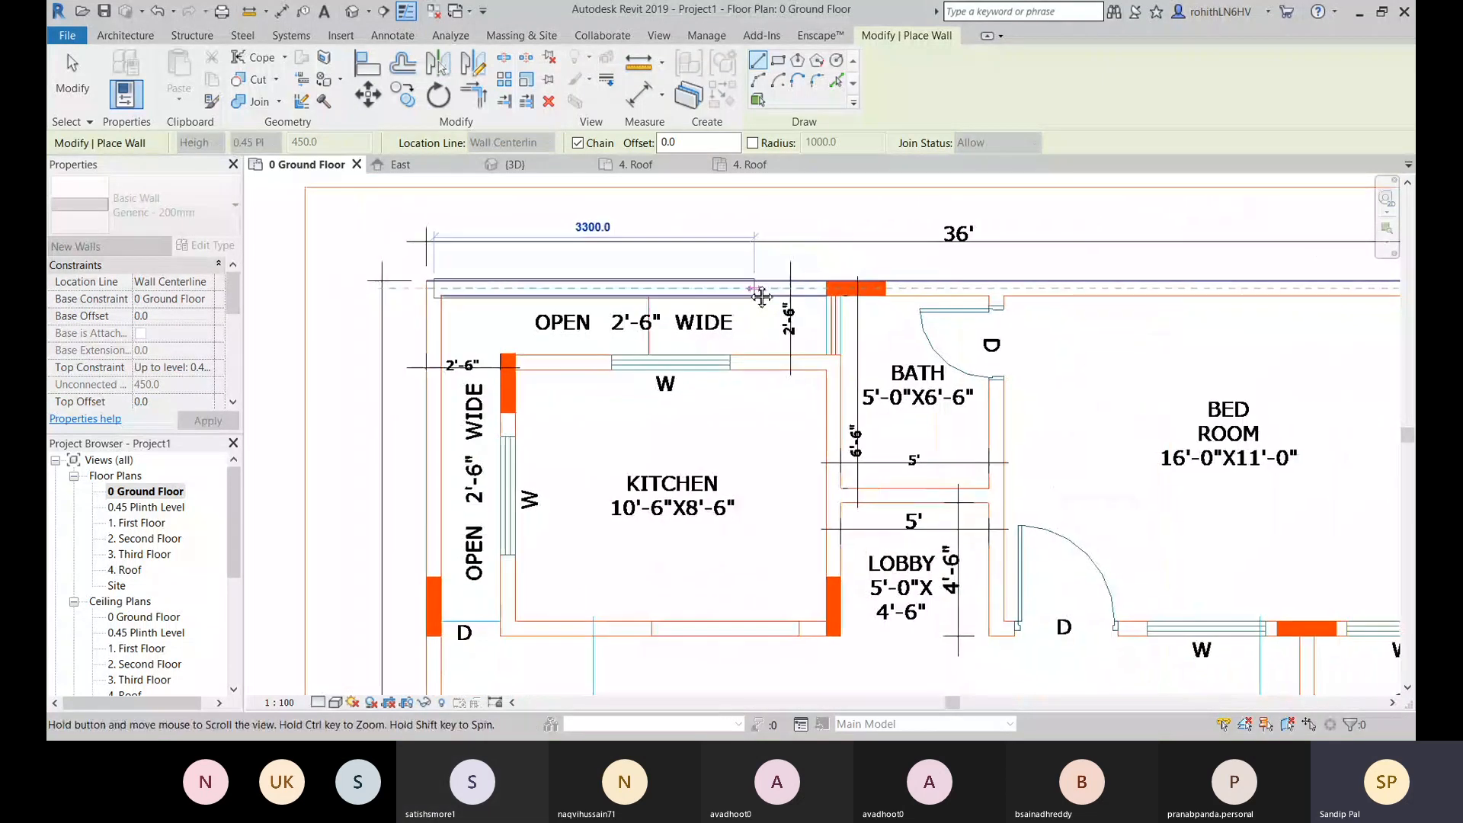
scroll(1025, 294, down, 2)
middle_drag(1045, 304, 870, 280)
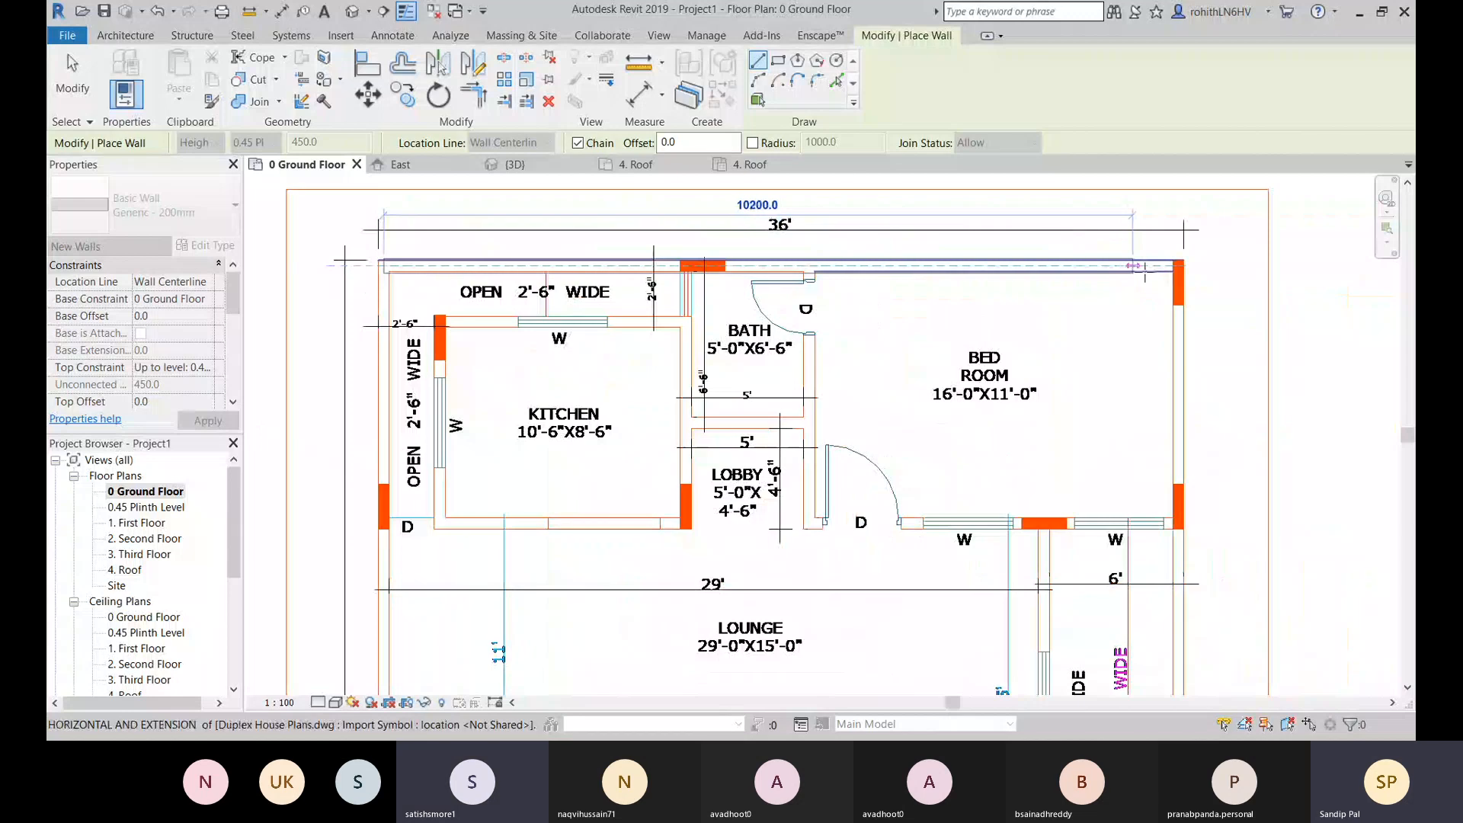
scroll(414, 276, up, 2)
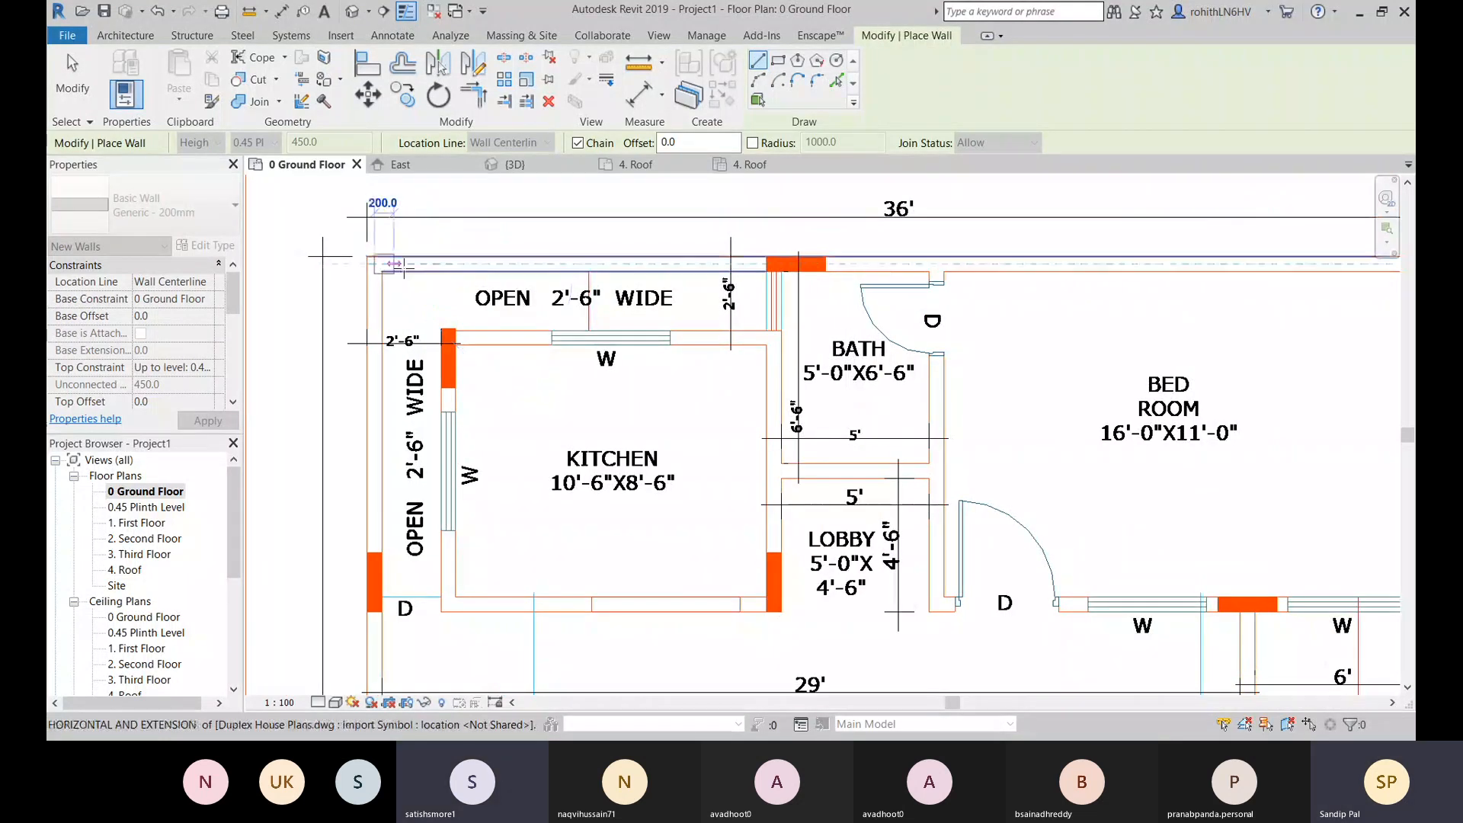
scroll(938, 264, down, 2)
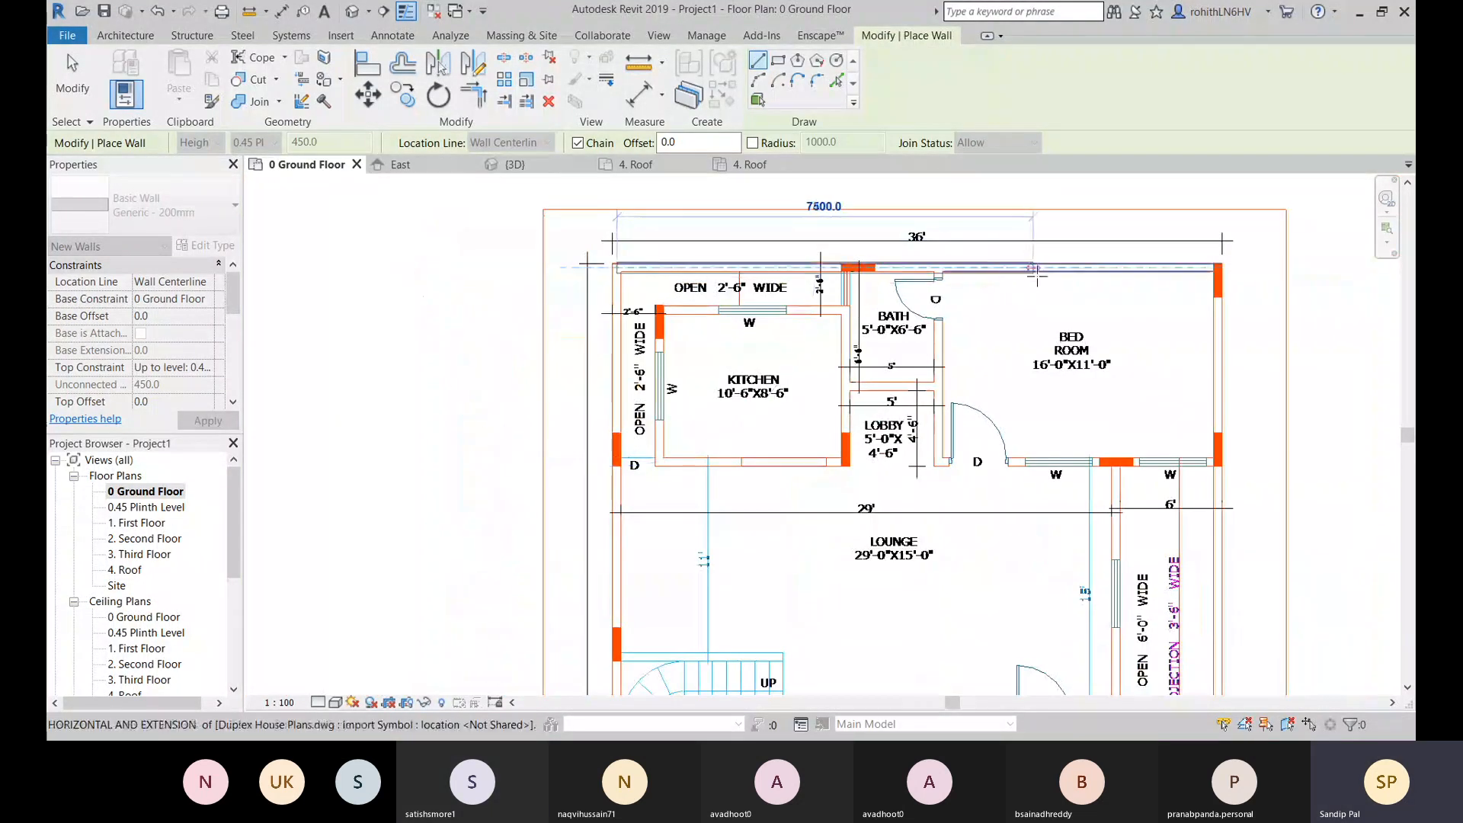
scroll(1035, 259, up, 1)
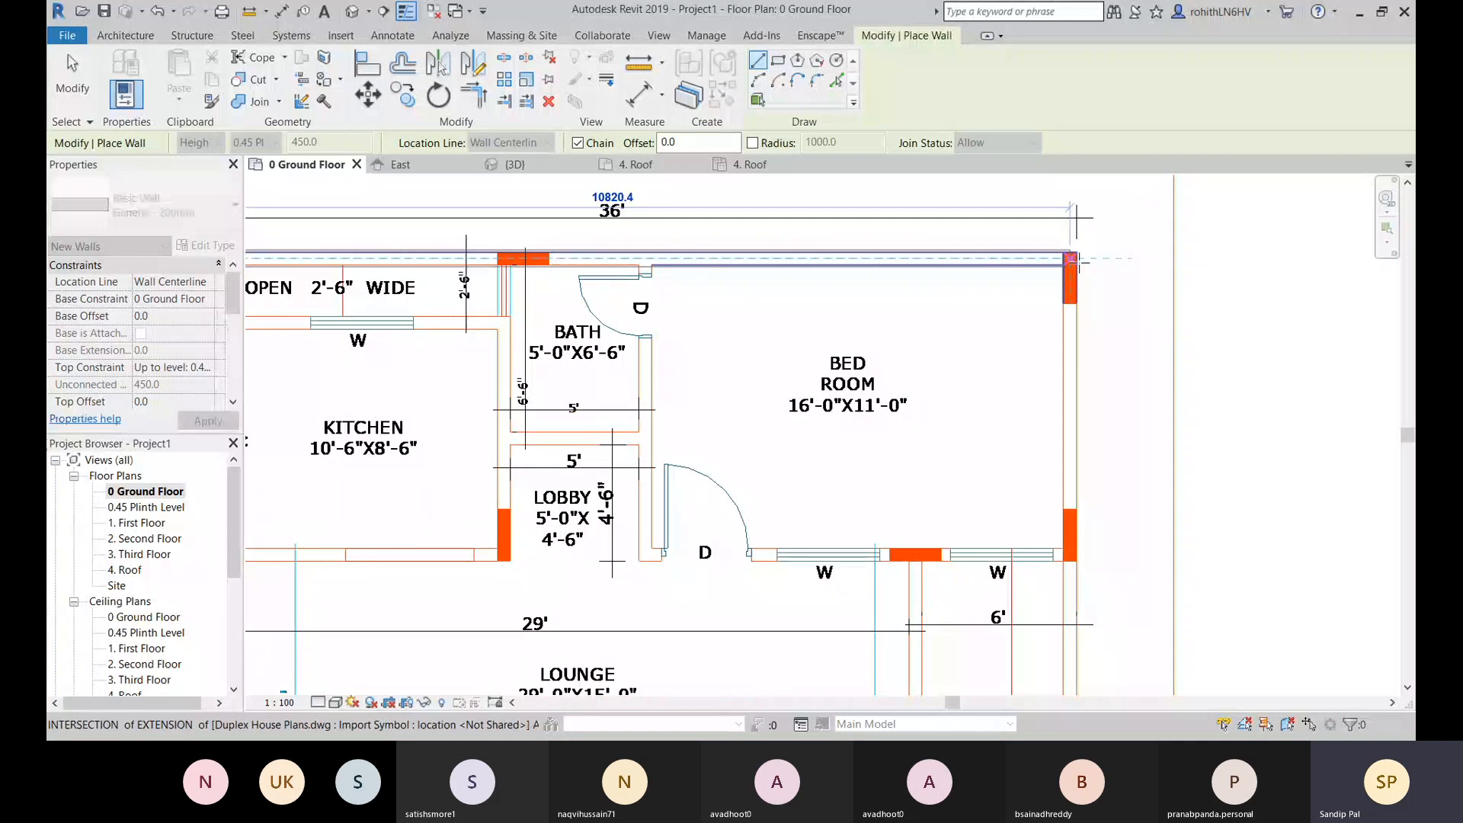
scroll(1071, 259, up, 1)
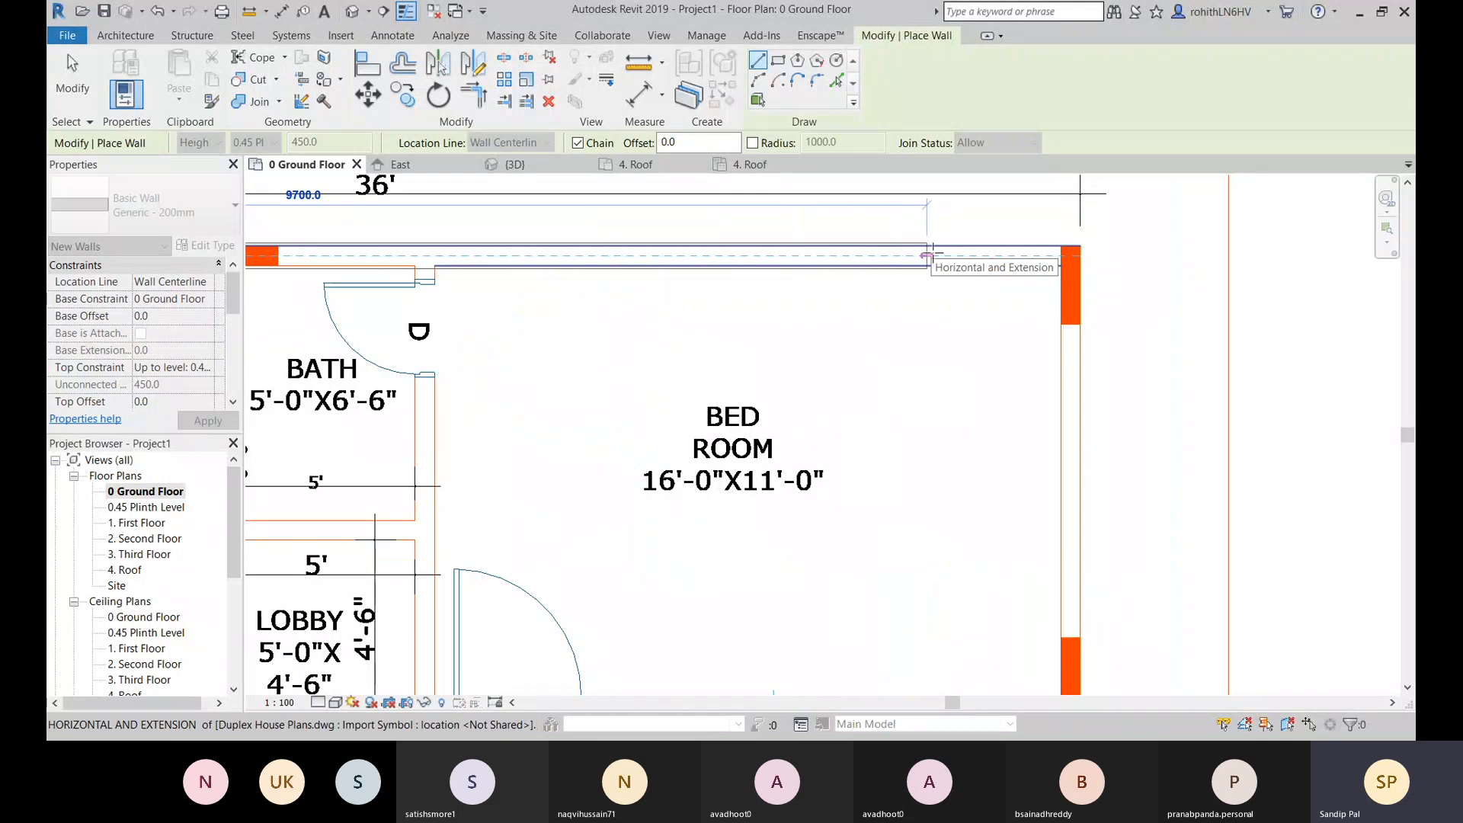
click(1069, 258)
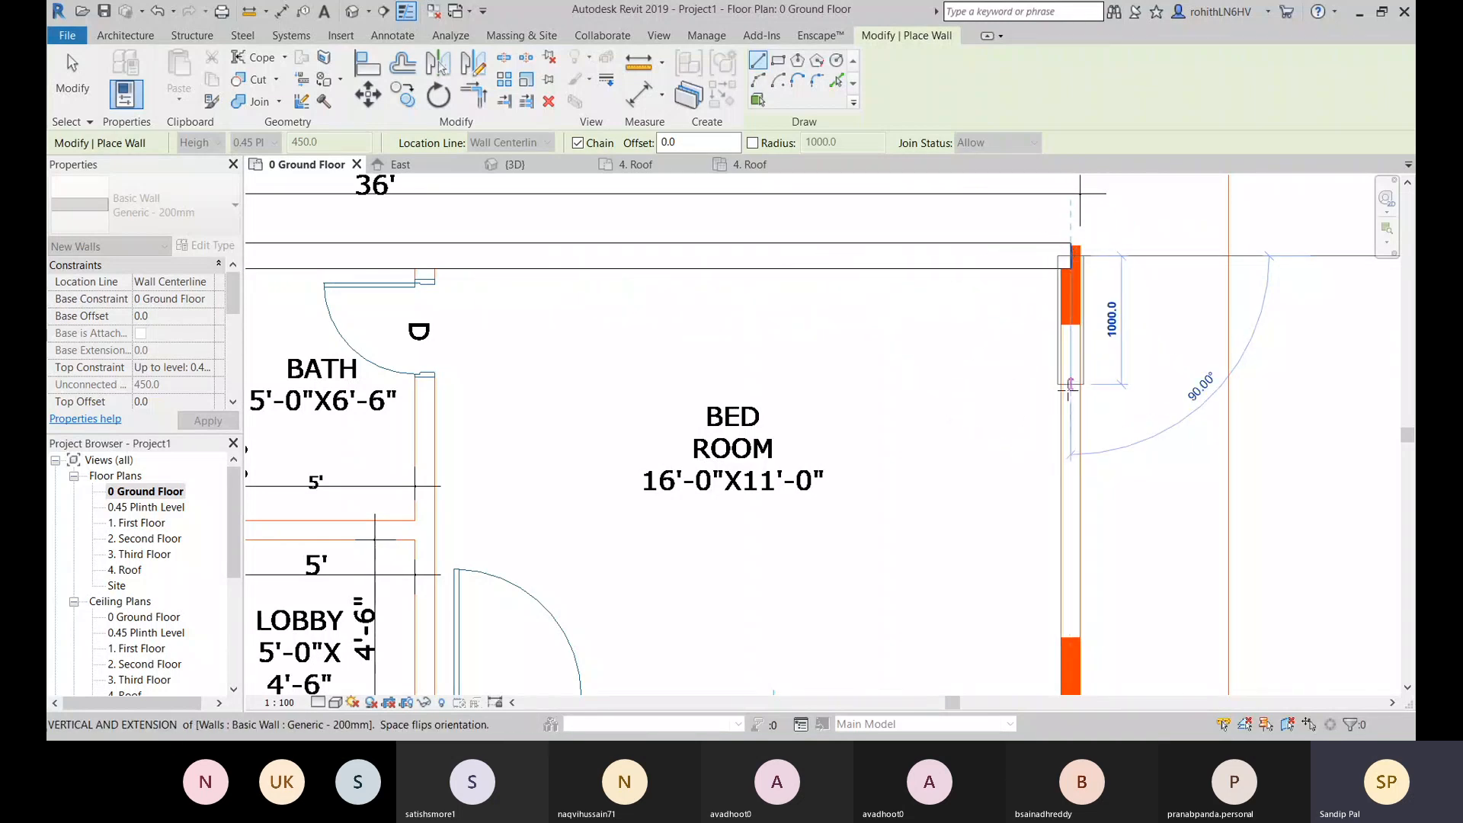
Step: Continue the wall chain down the bedroom and lawn side to the outer corner at the lawn's lower end
scroll(1072, 280, down, 5)
scroll(1040, 440, down, 3)
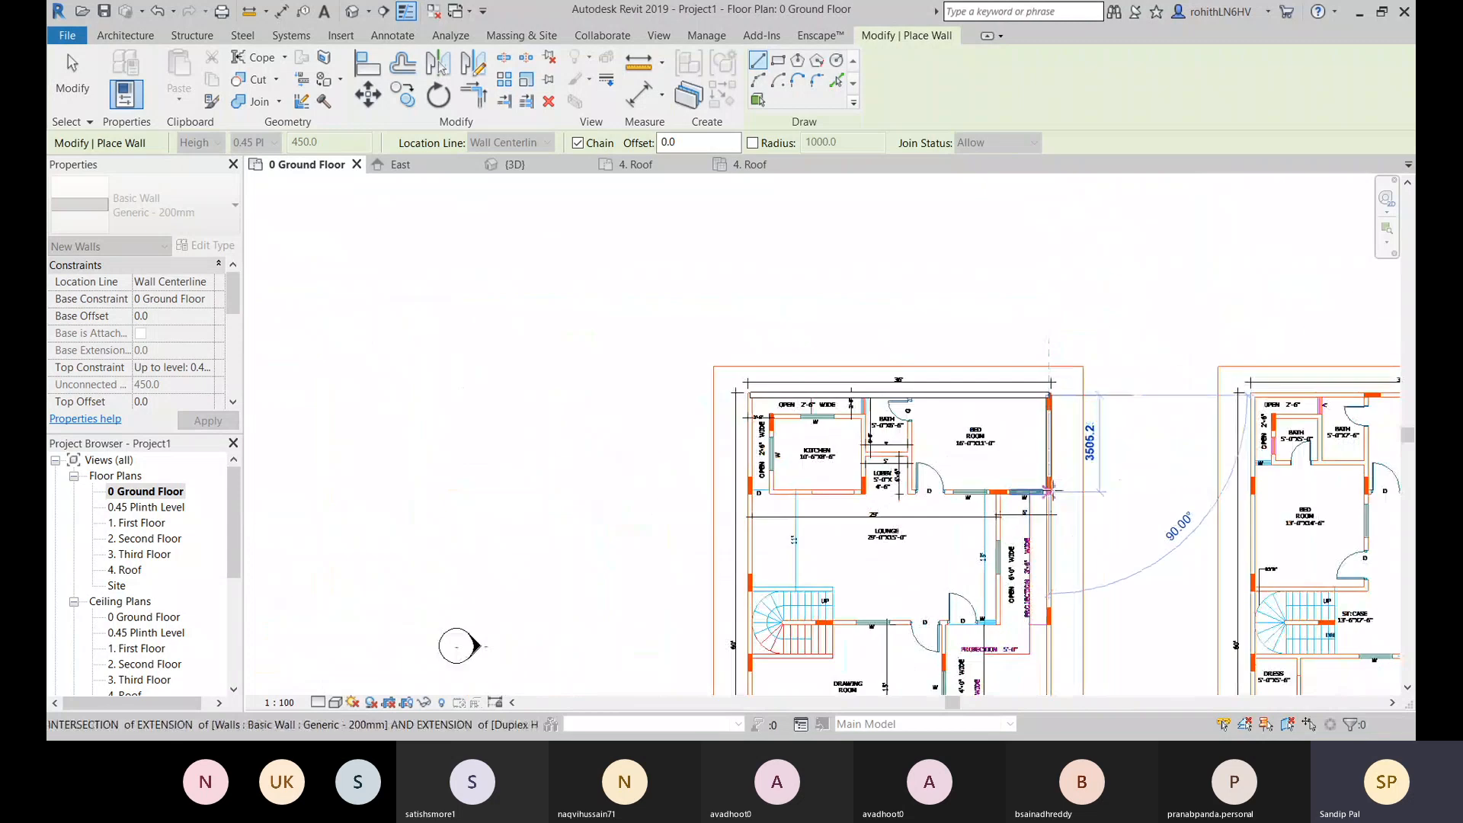
middle_drag(1081, 460, 1083, 291)
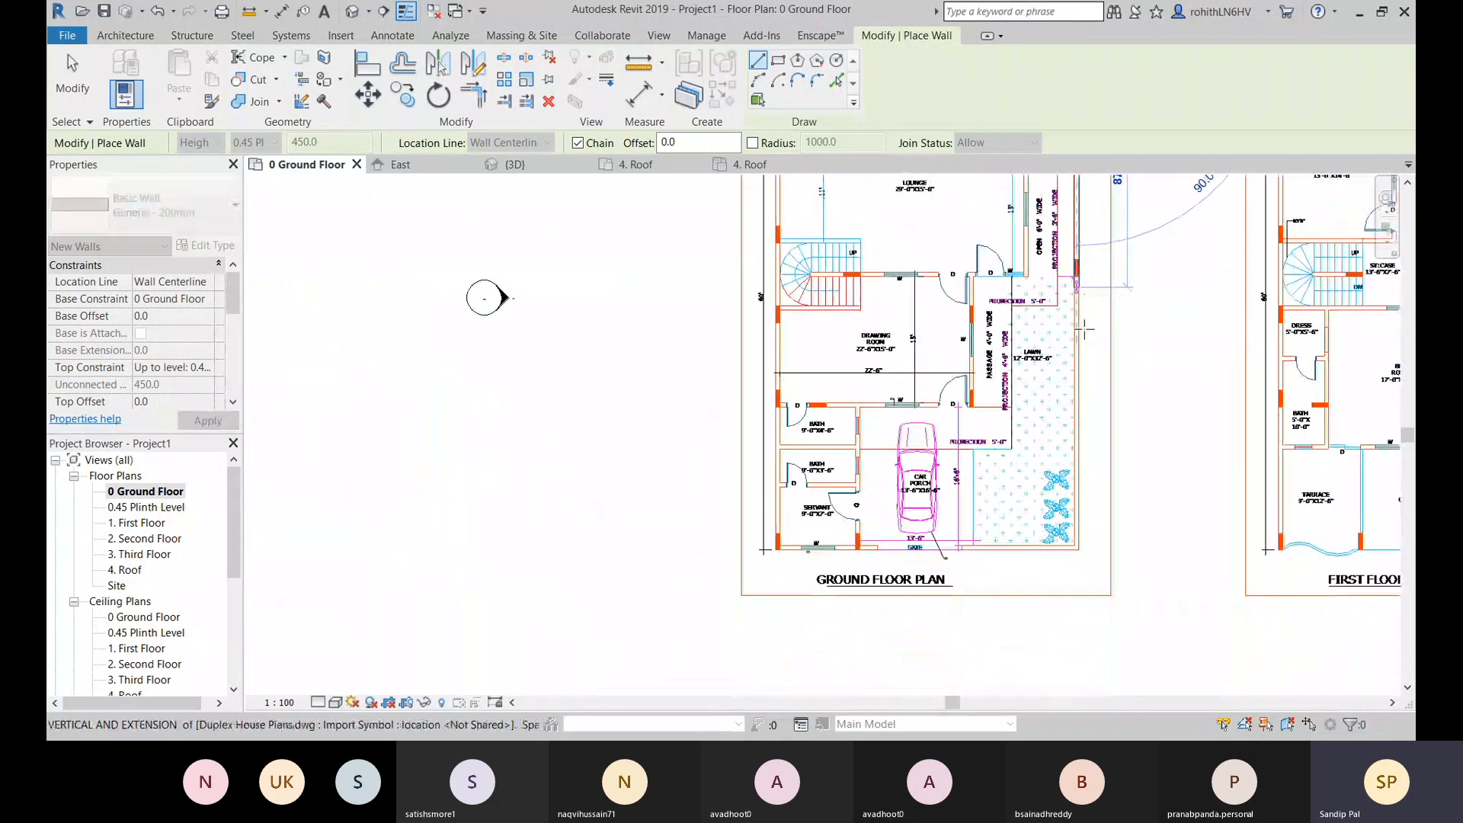
scroll(1074, 550, up, 5)
click(1074, 547)
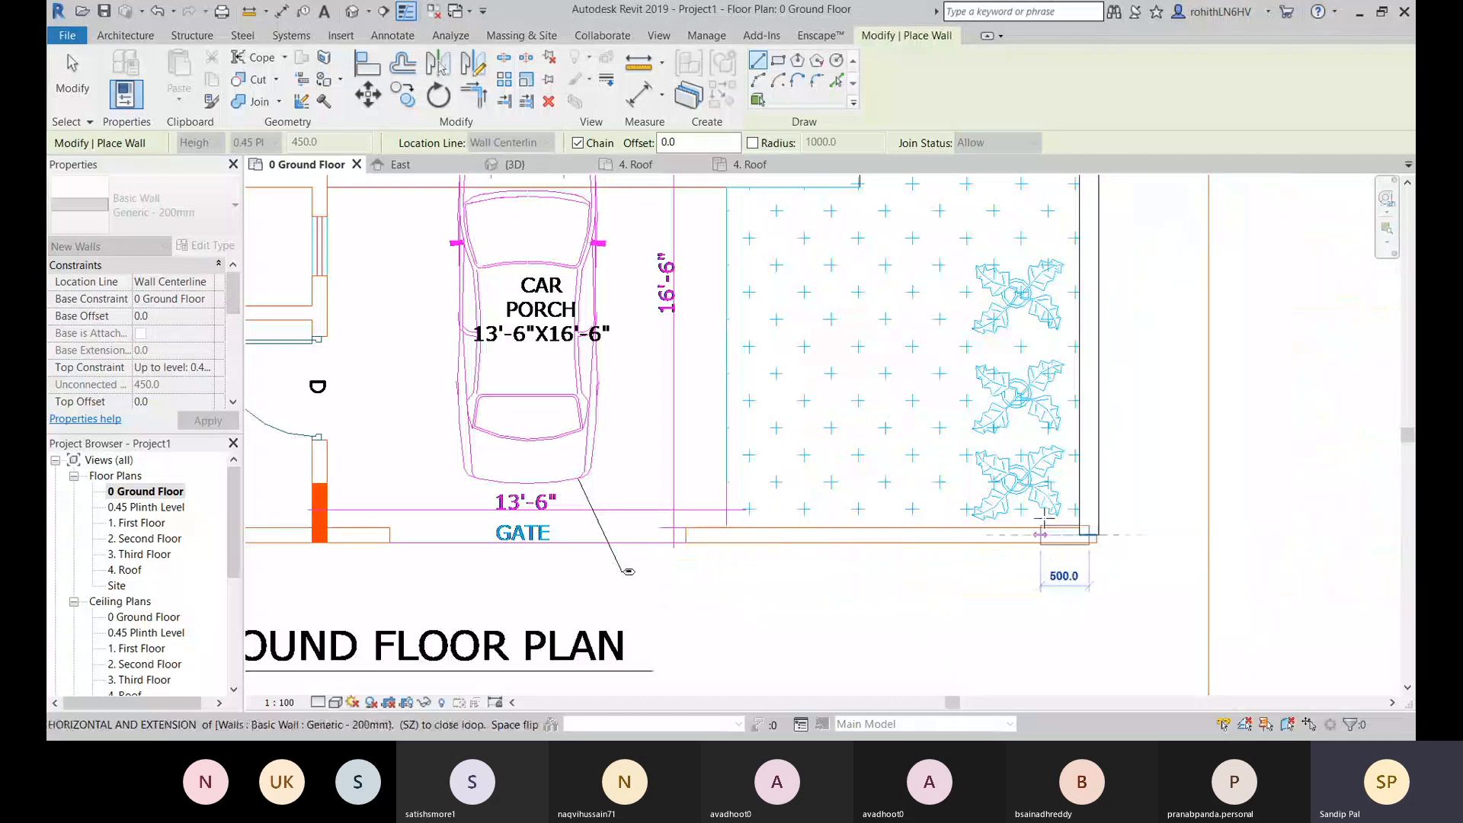
Step: Draw the ground floor's lower exterior wall about 10820 mm long, from the lawn's lower corner to the servant room's outer corner
scroll(1044, 526, down, 5)
scroll(1027, 358, up, 1)
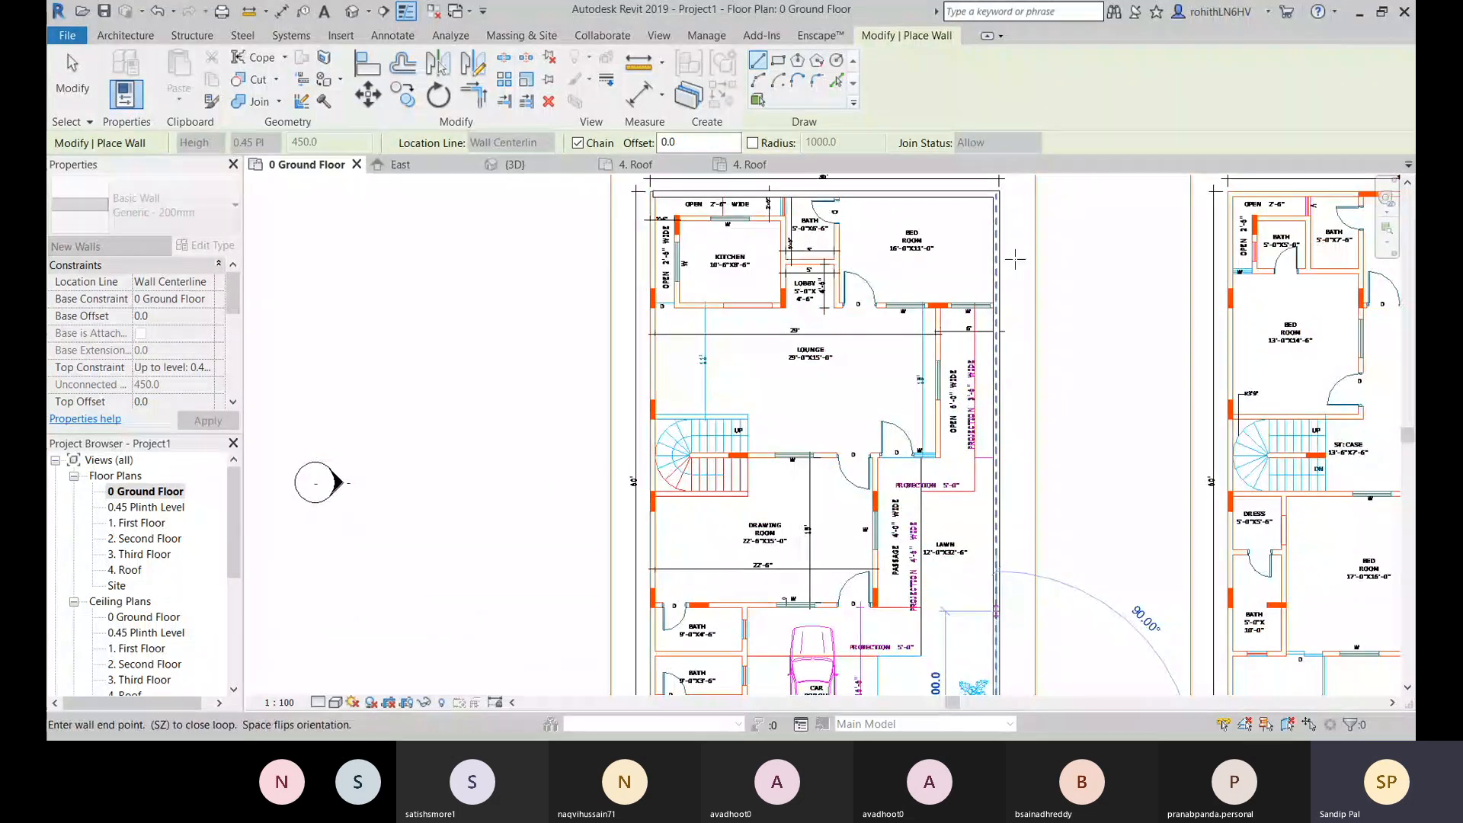
scroll(1014, 259, up, 3)
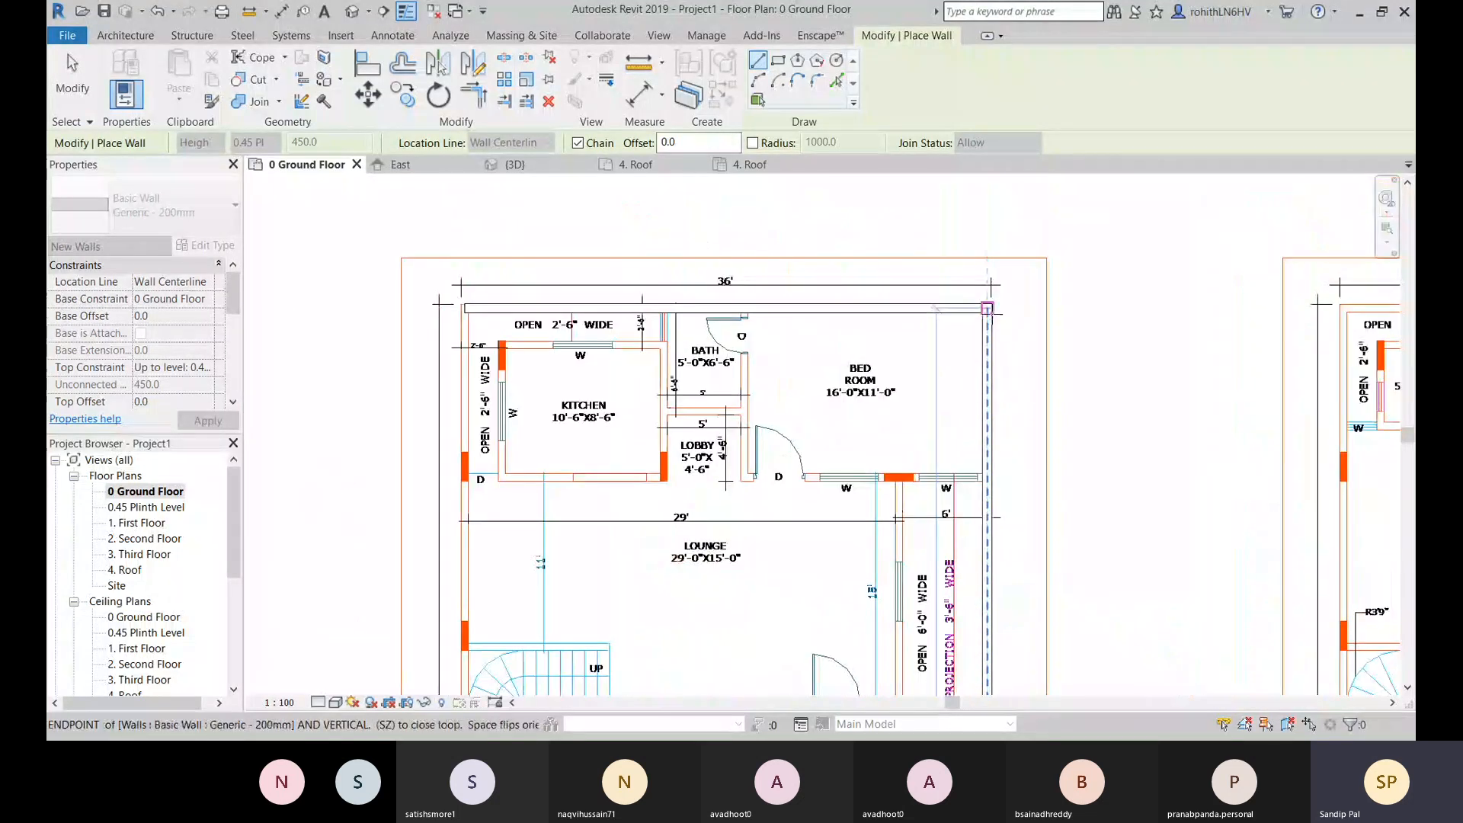
scroll(985, 307, down, 6)
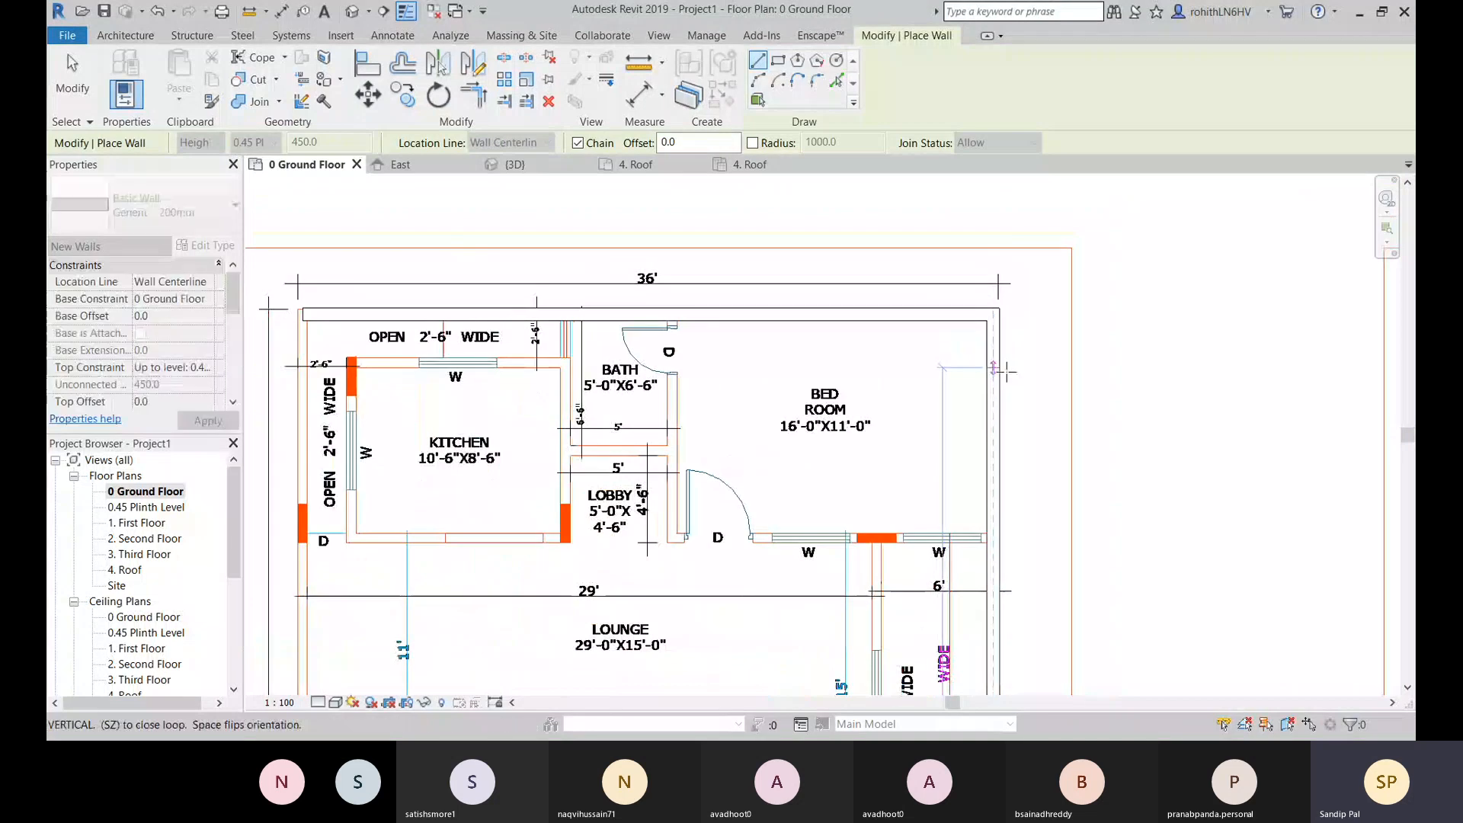
scroll(936, 573, up, 7)
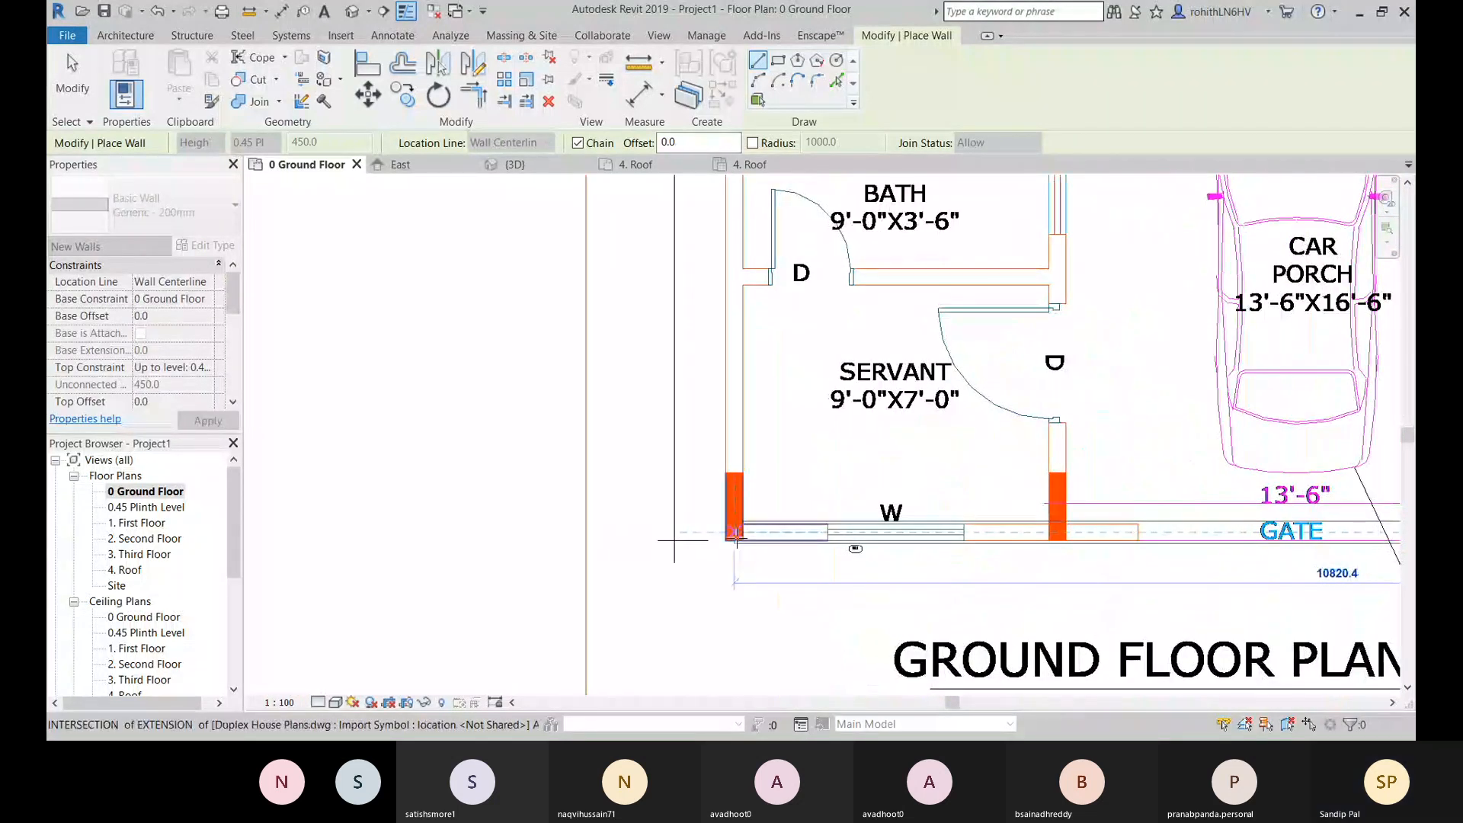
click(743, 535)
Step: Close the exterior wall loop with a vertical wall from the servant room's outer corner up to the kitchen-side corner
middle_drag(747, 420, 697, 768)
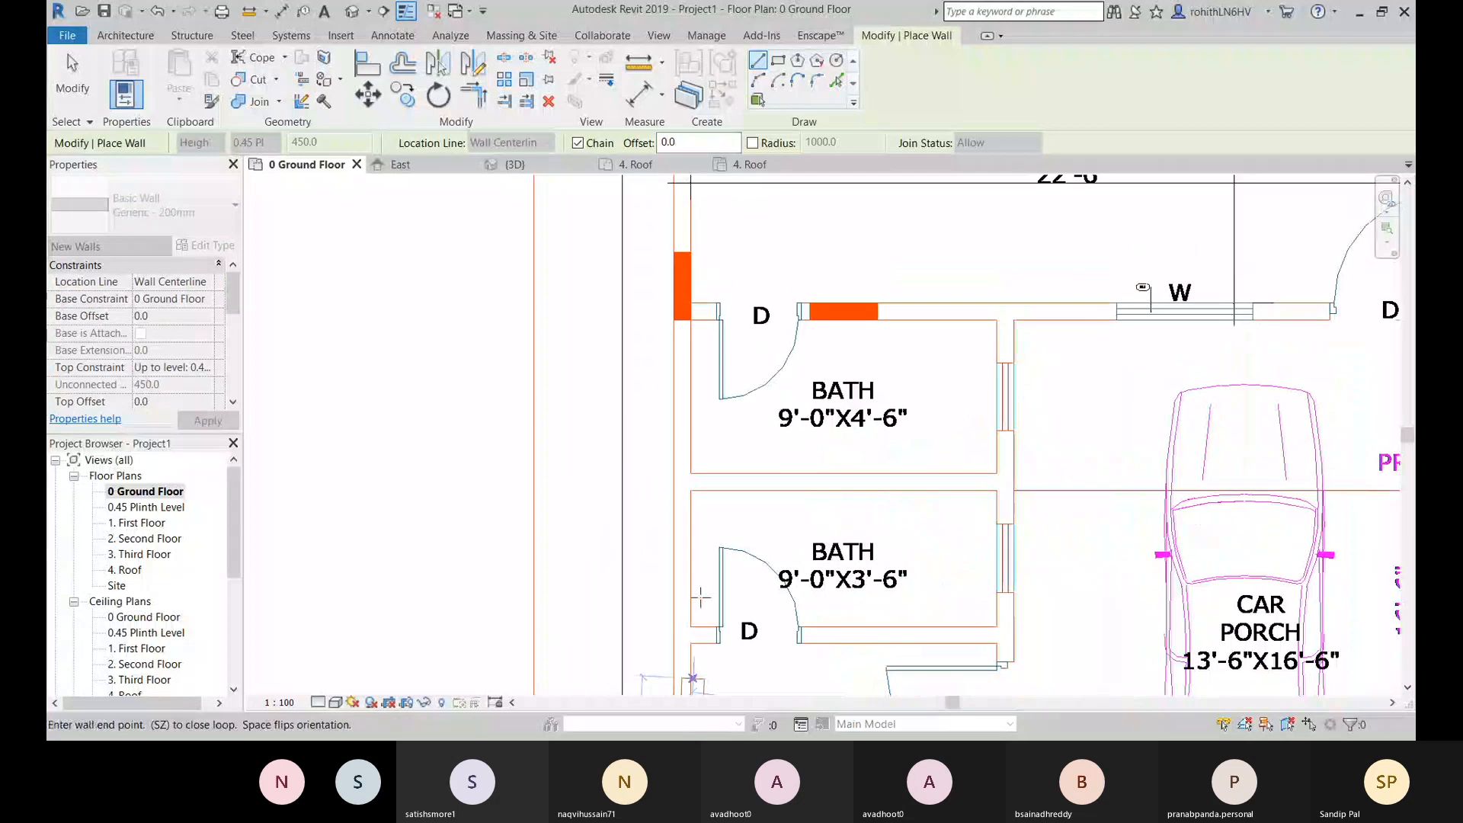
scroll(684, 414, up, 2)
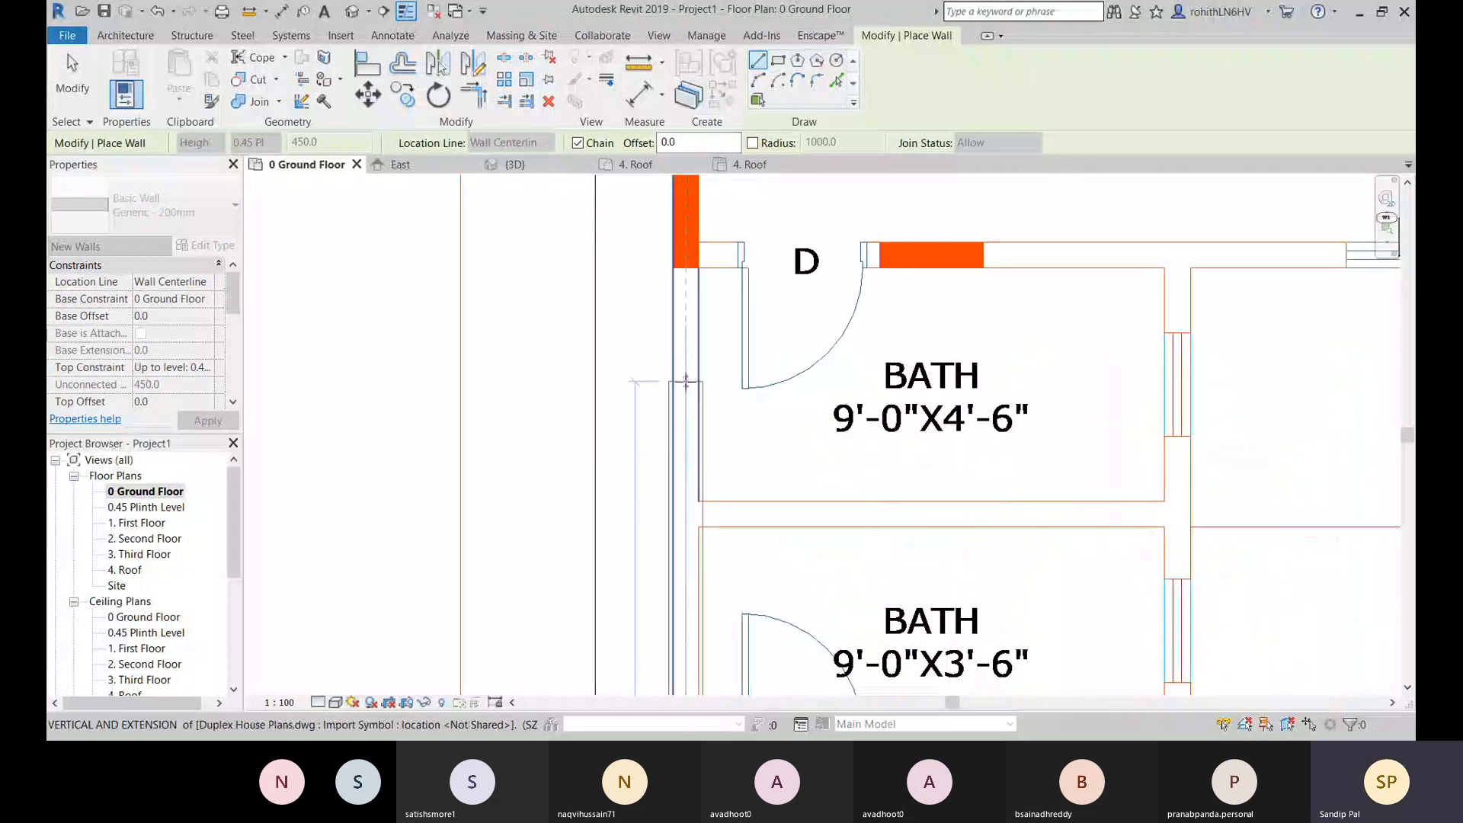
scroll(690, 352, up, 2)
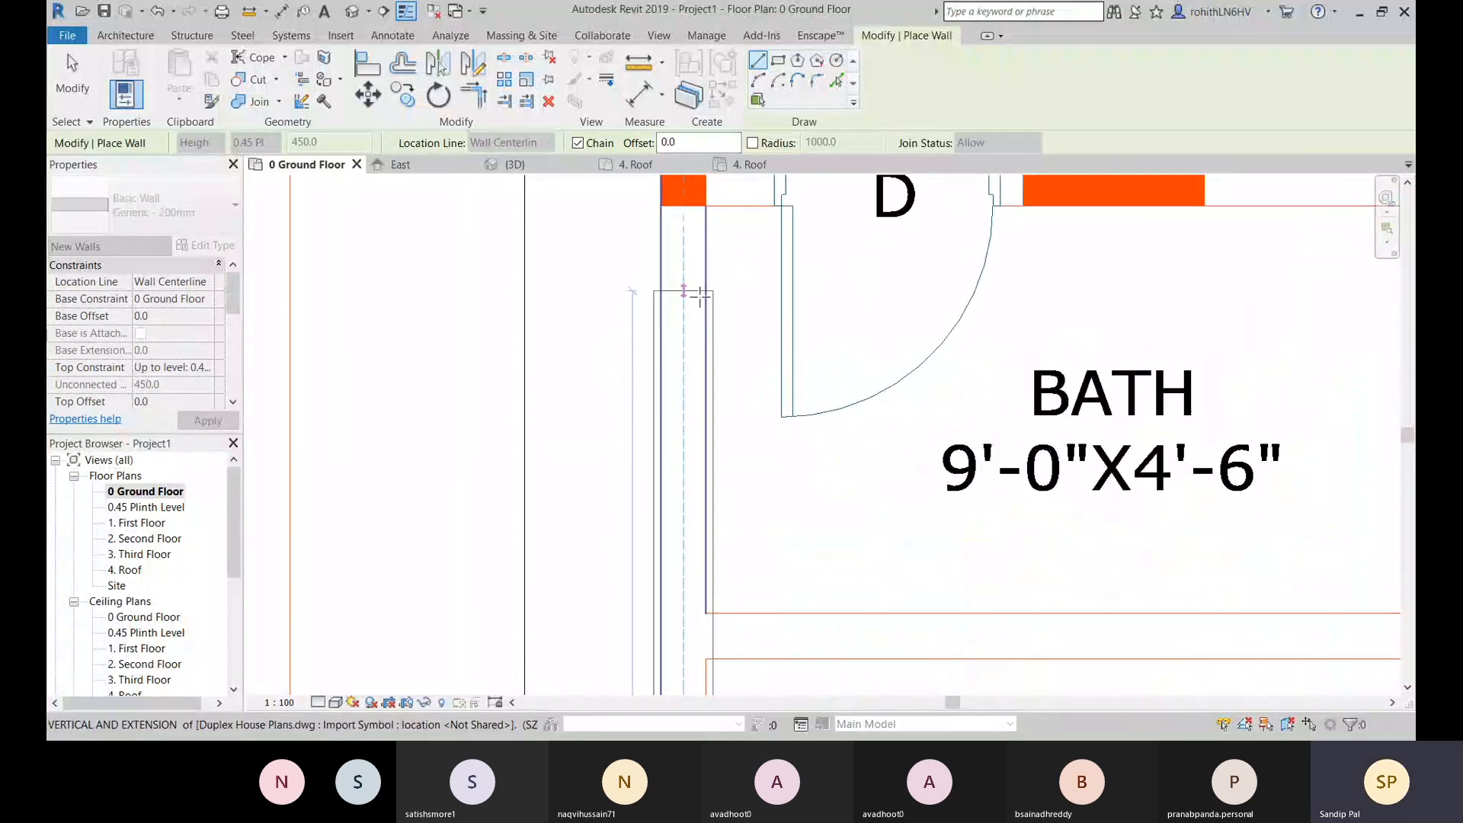
scroll(690, 293, down, 3)
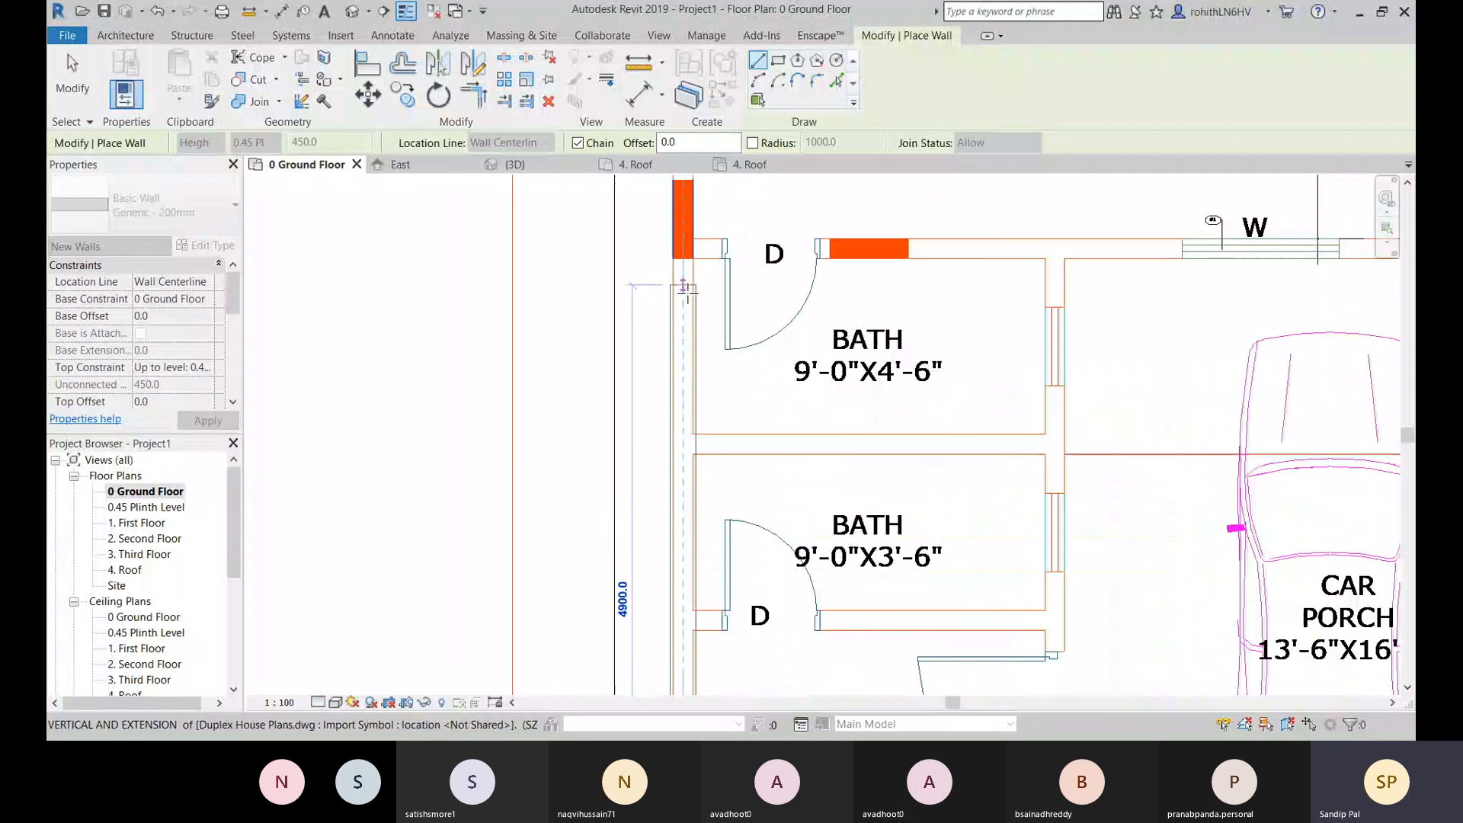
mouse_move(684, 288)
middle_down()
mouse_move(692, 385)
mouse_move(653, 676)
middle_up()
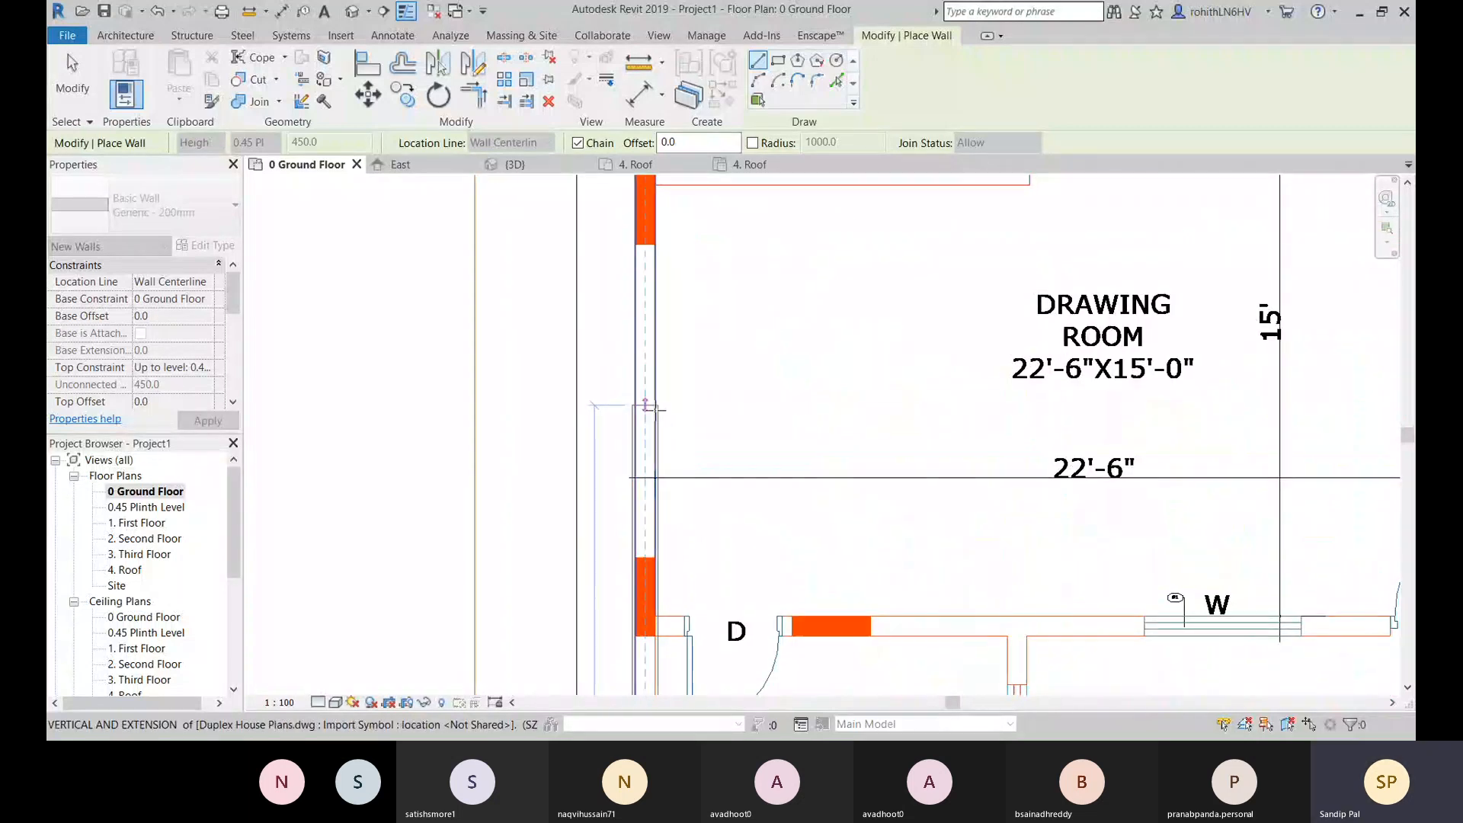
middle_drag(665, 436, 650, 643)
middle_drag(653, 366, 599, 683)
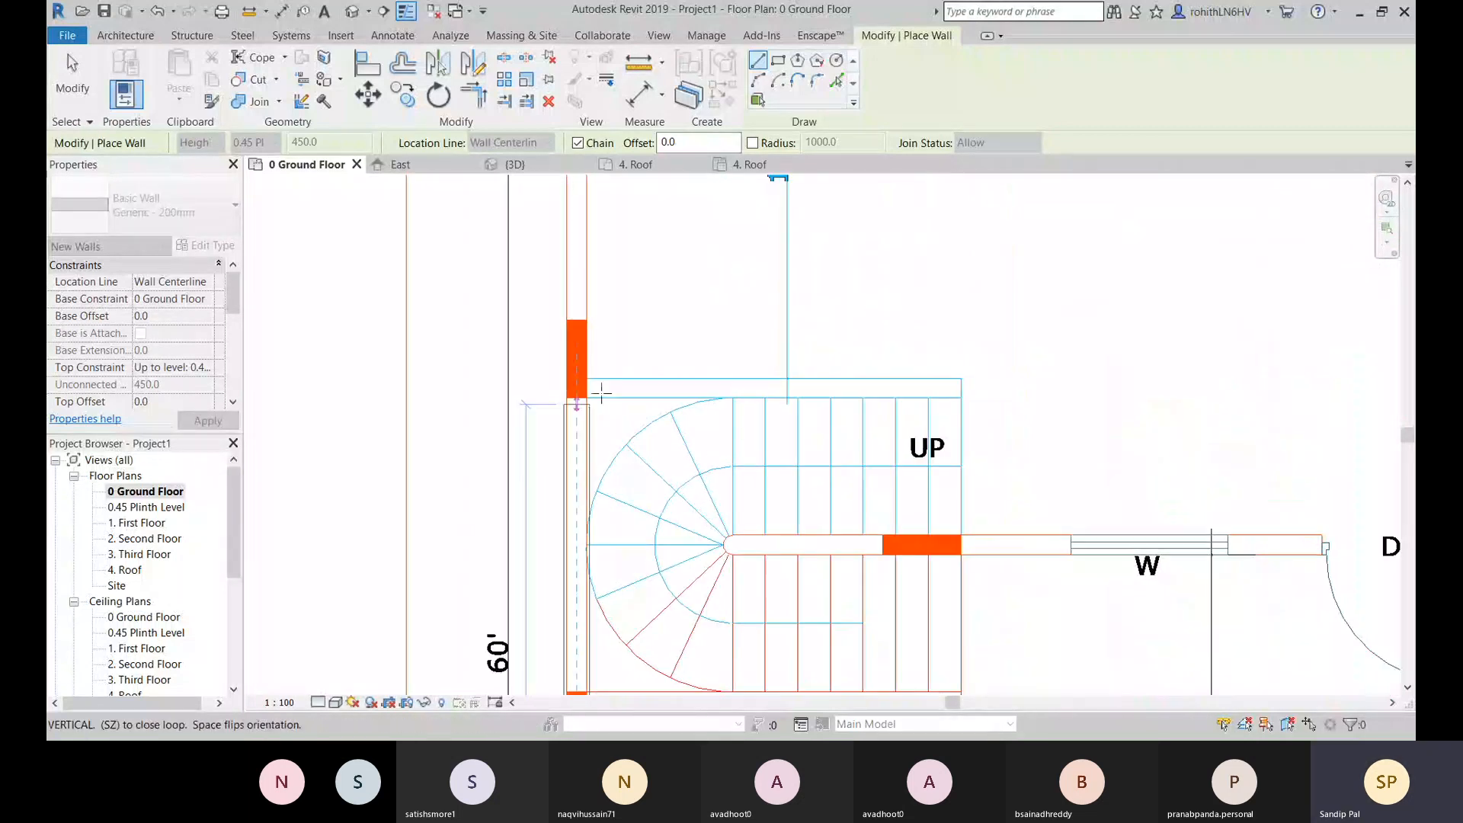
middle_drag(607, 387, 567, 718)
scroll(567, 375, down, 3)
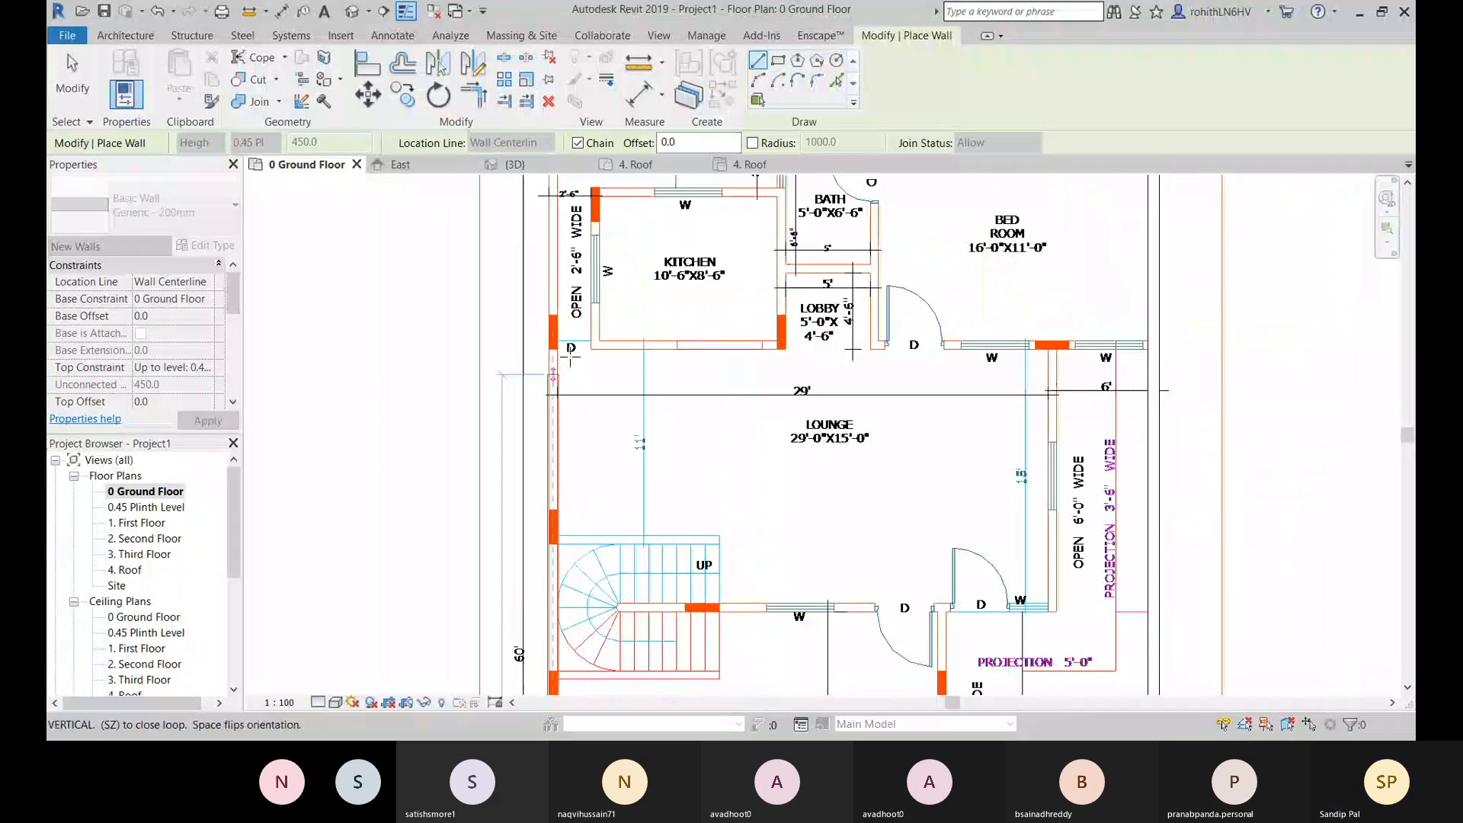
scroll(577, 307, up, 5)
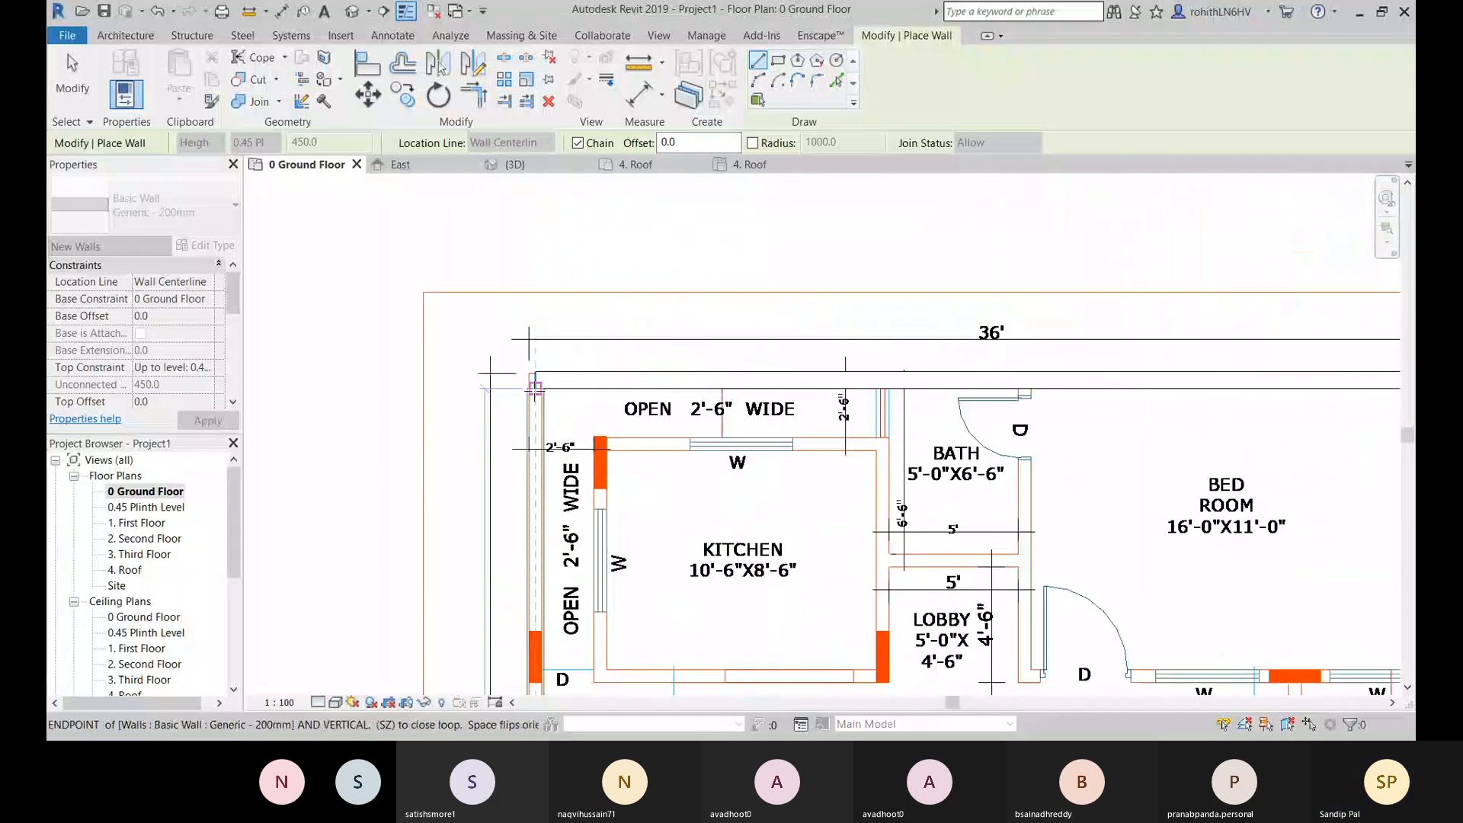
middle_drag(662, 422, 699, 271)
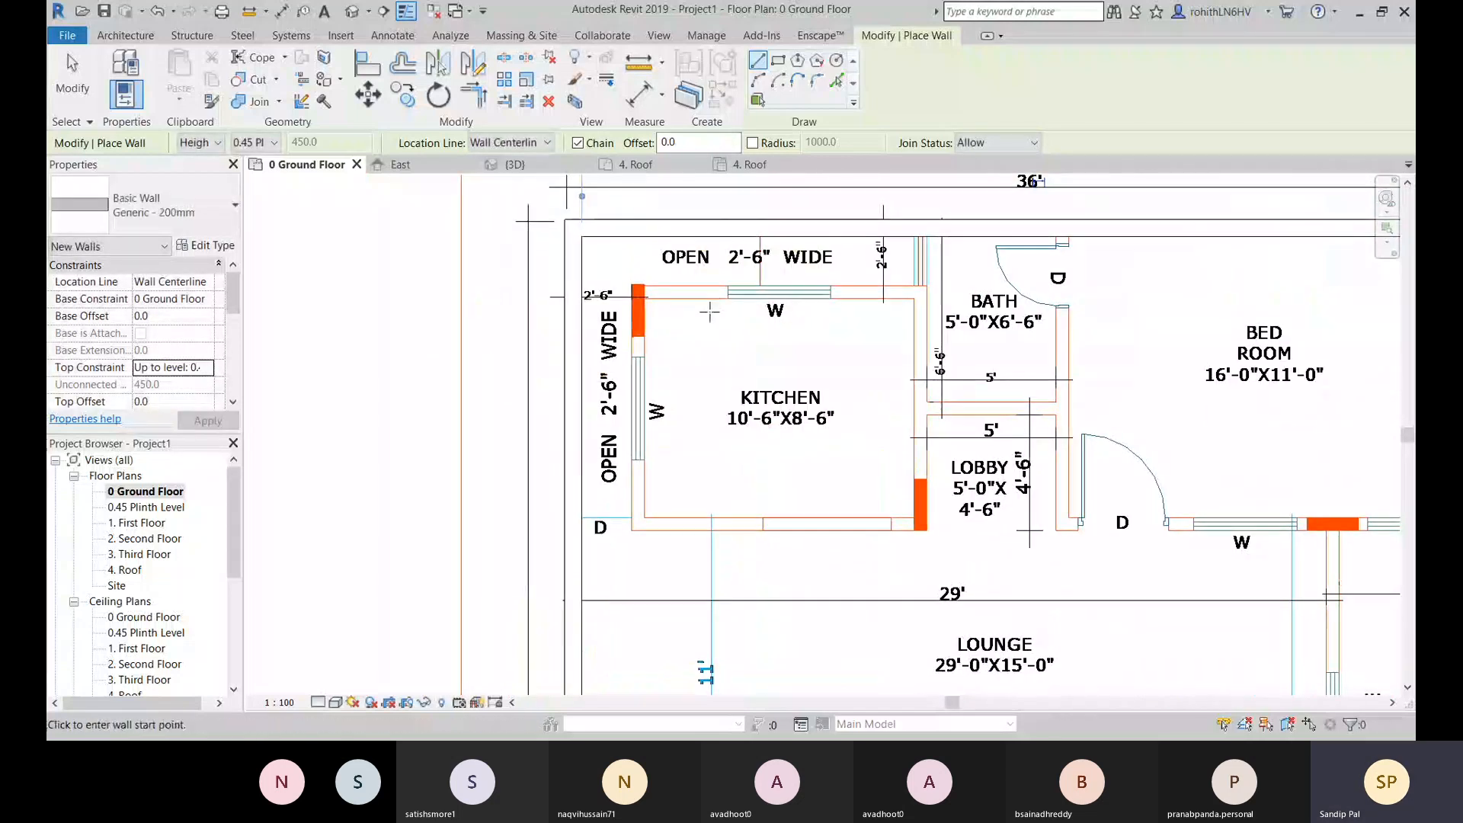
Step: Draw the kitchen's upper wall from its outer corner column and continue it down between kitchen and bath to the bath's lower wall line
scroll(639, 292, up, 2)
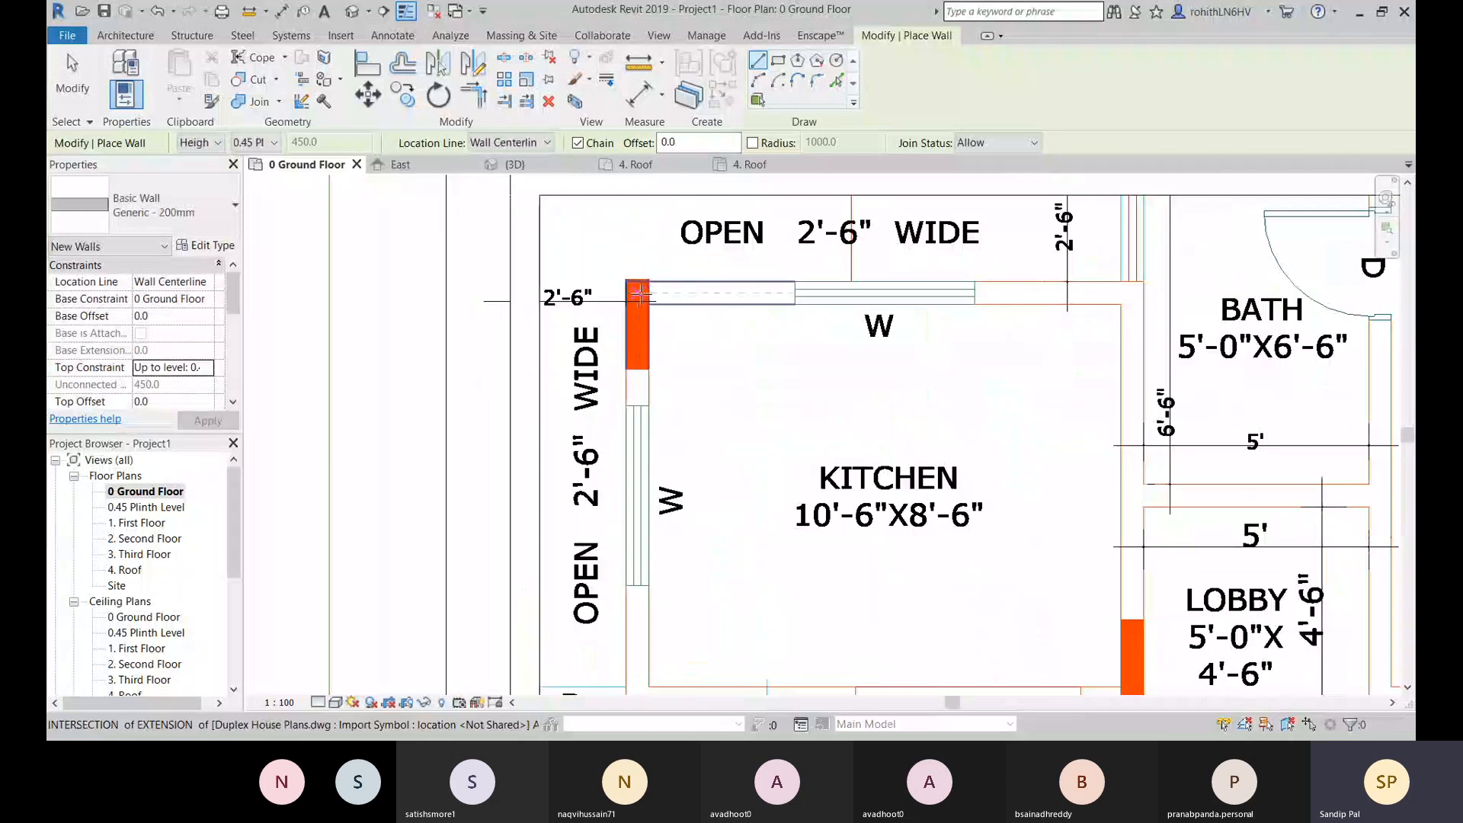
click(638, 292)
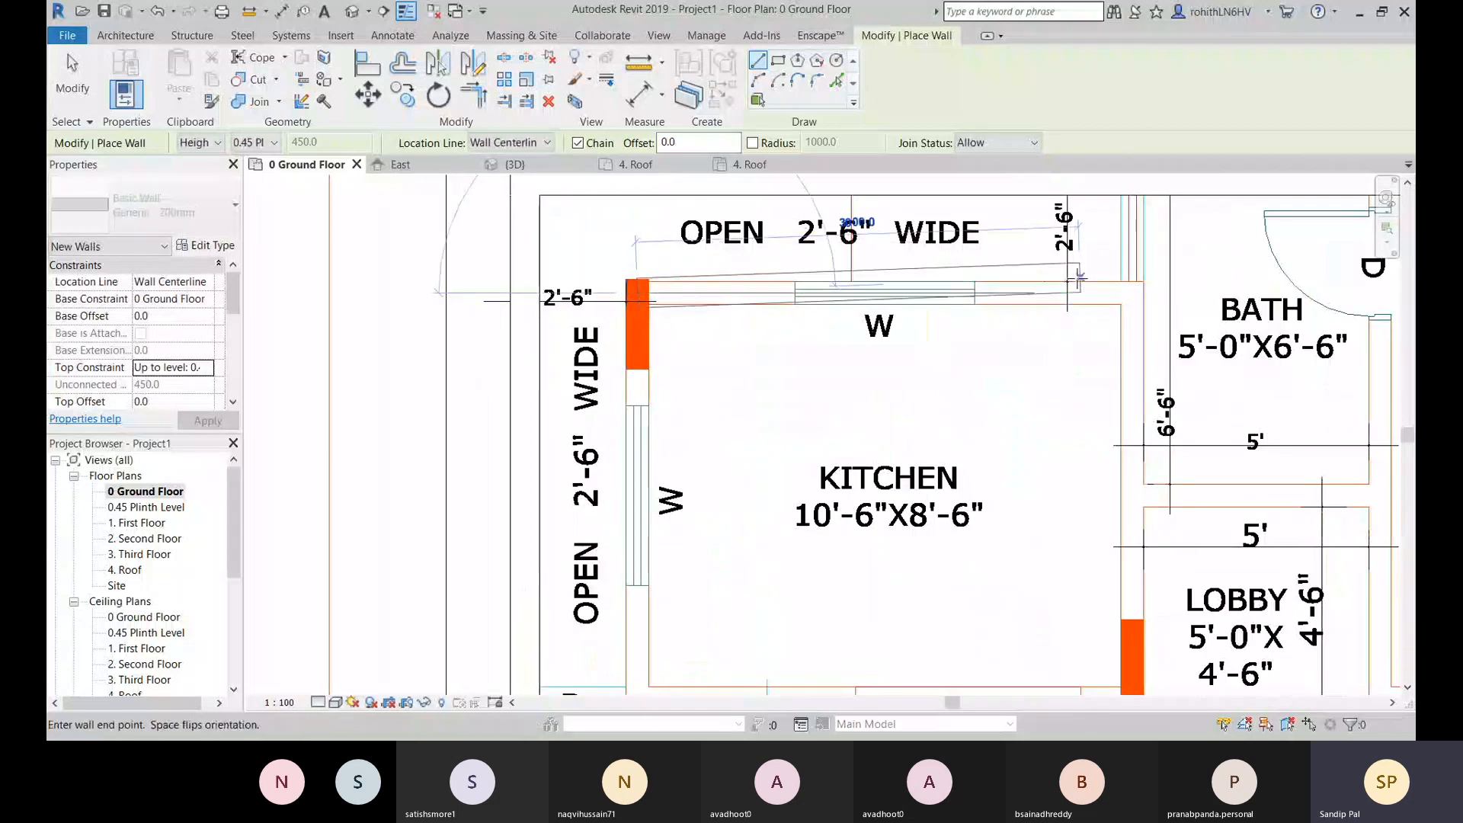
click(1132, 293)
scroll(1113, 392, down, 2)
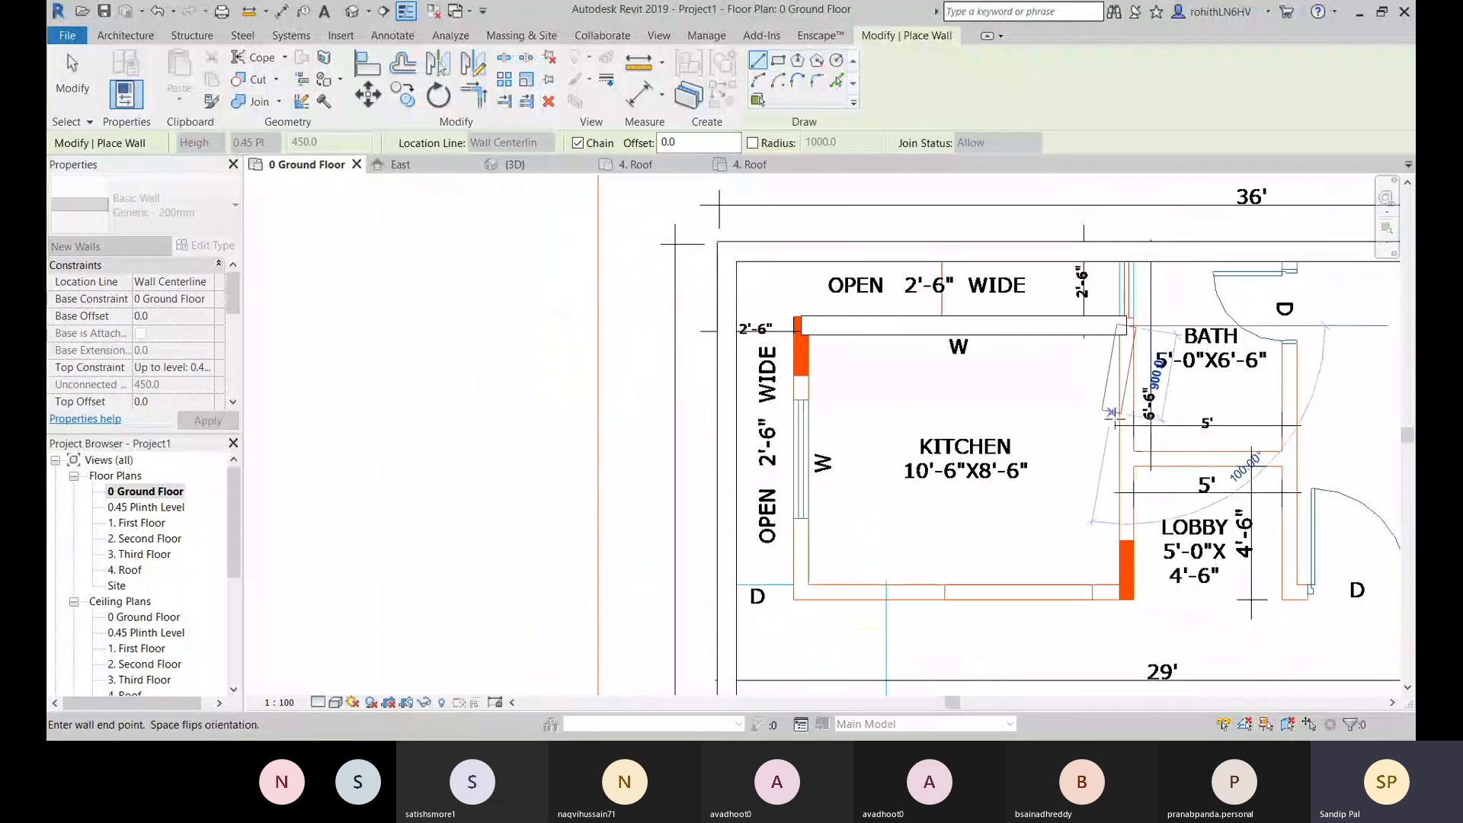
middle_drag(1116, 427, 1060, 325)
click(1070, 355)
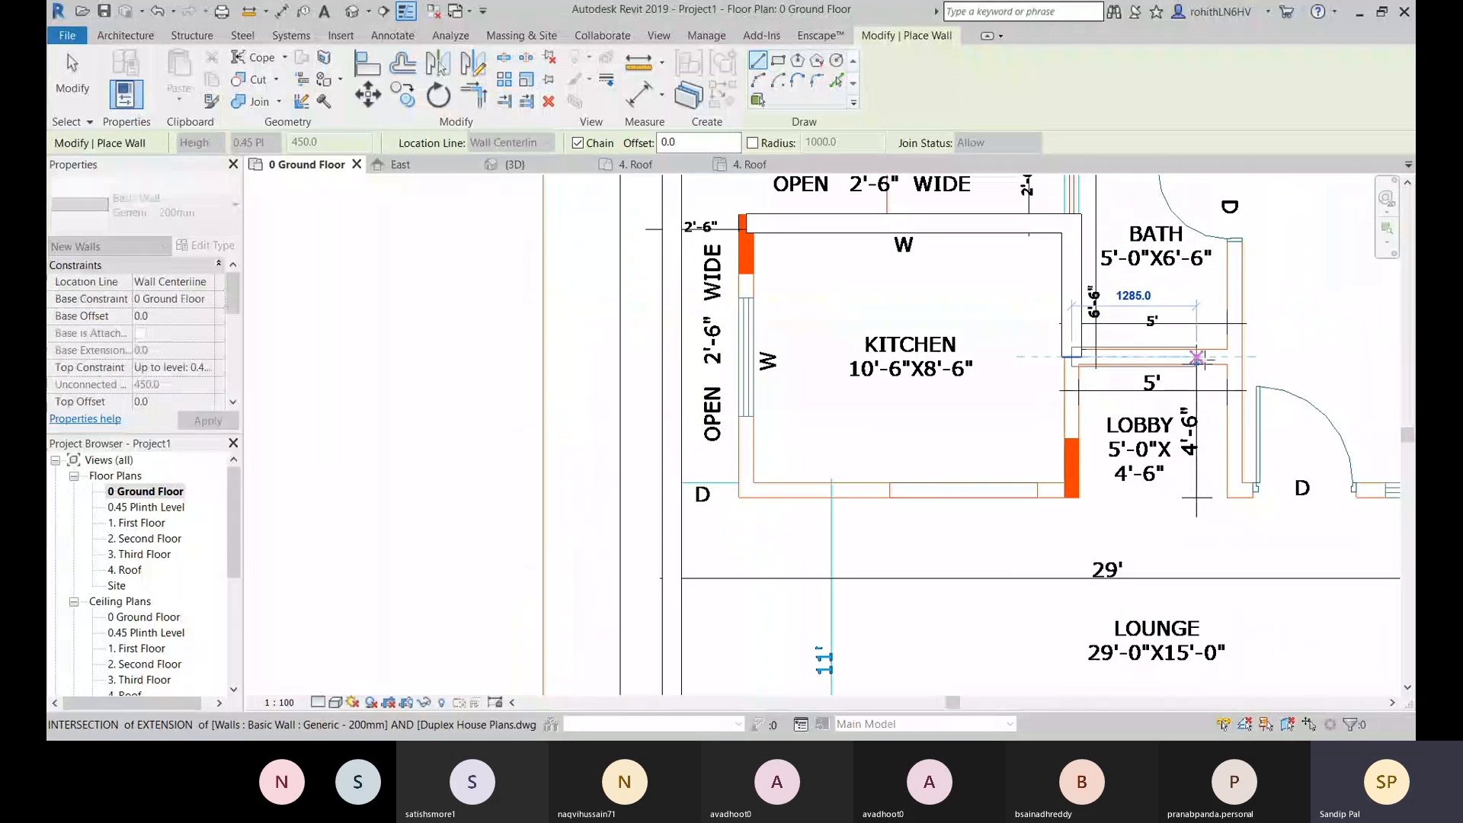
Step: Continue the chain along the bath's lower wall and up between bath and bedroom to the exterior wall, ending the chain there
click(1227, 356)
middle_drag(1234, 237, 1137, 418)
scroll(1137, 418, up, 2)
scroll(1137, 421, up, 2)
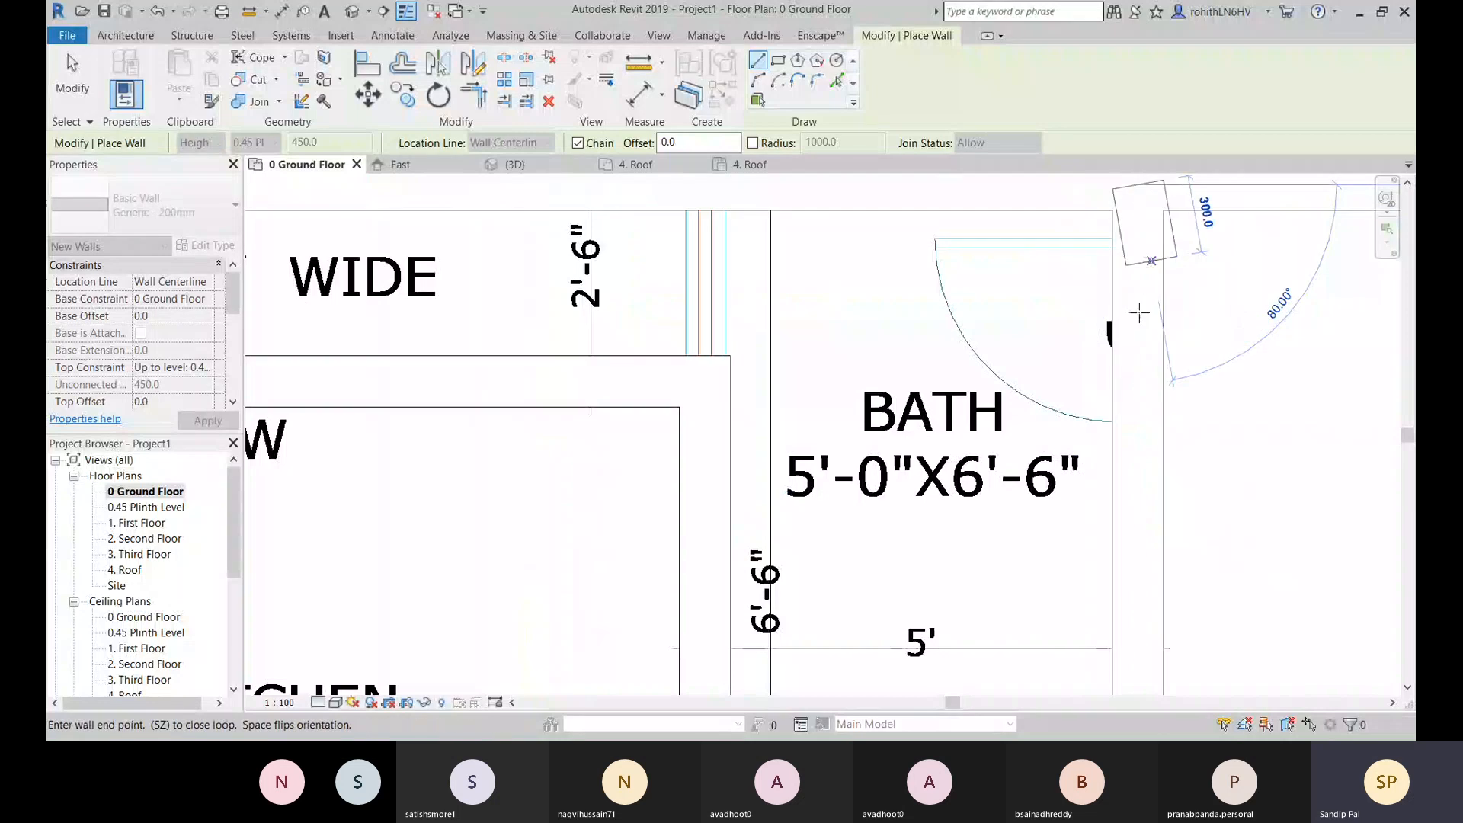
scroll(1127, 229, down, 4)
middle_drag(1098, 386, 1018, 349)
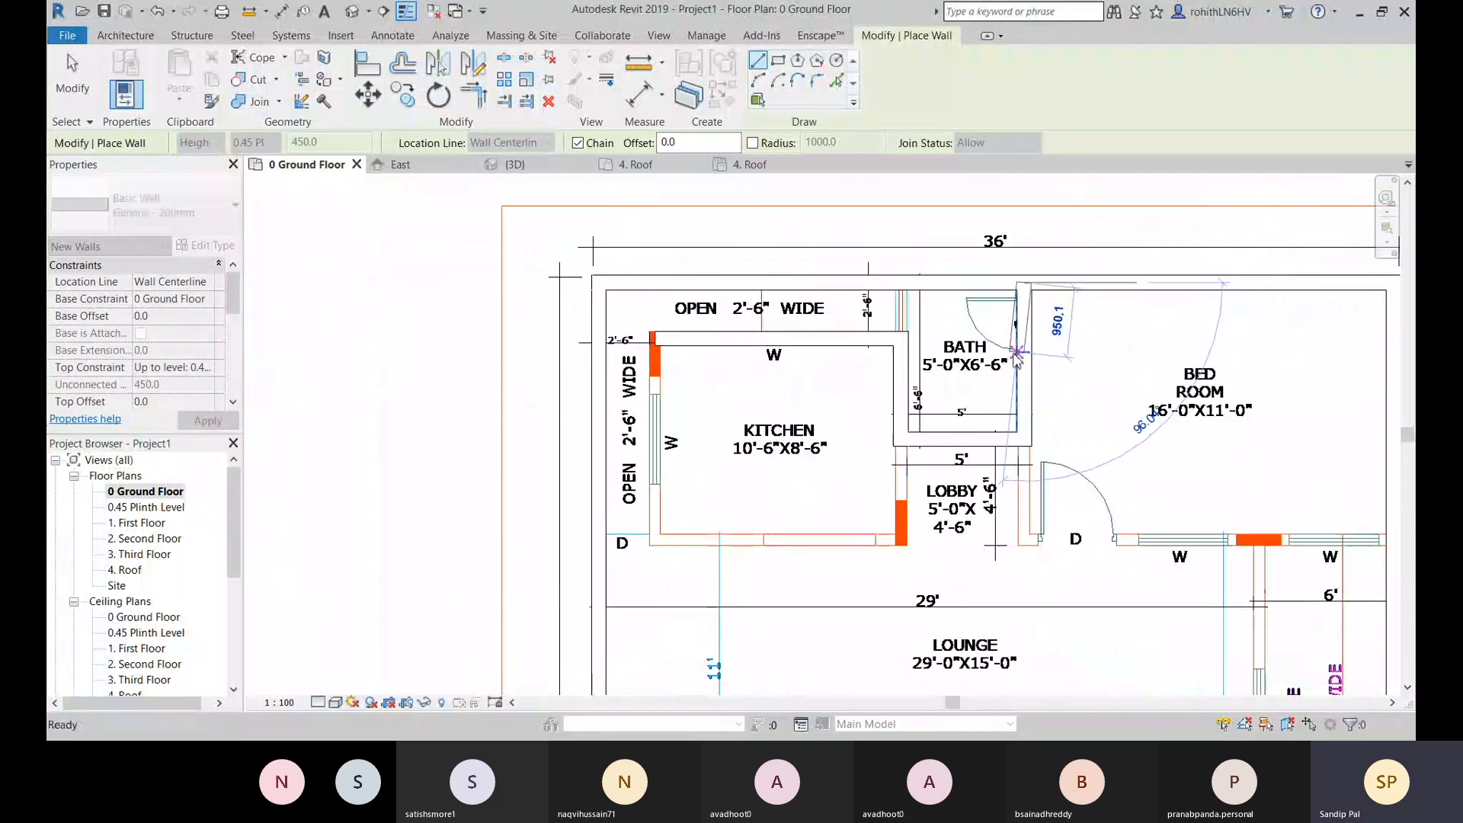
middle_drag(1005, 417, 930, 353)
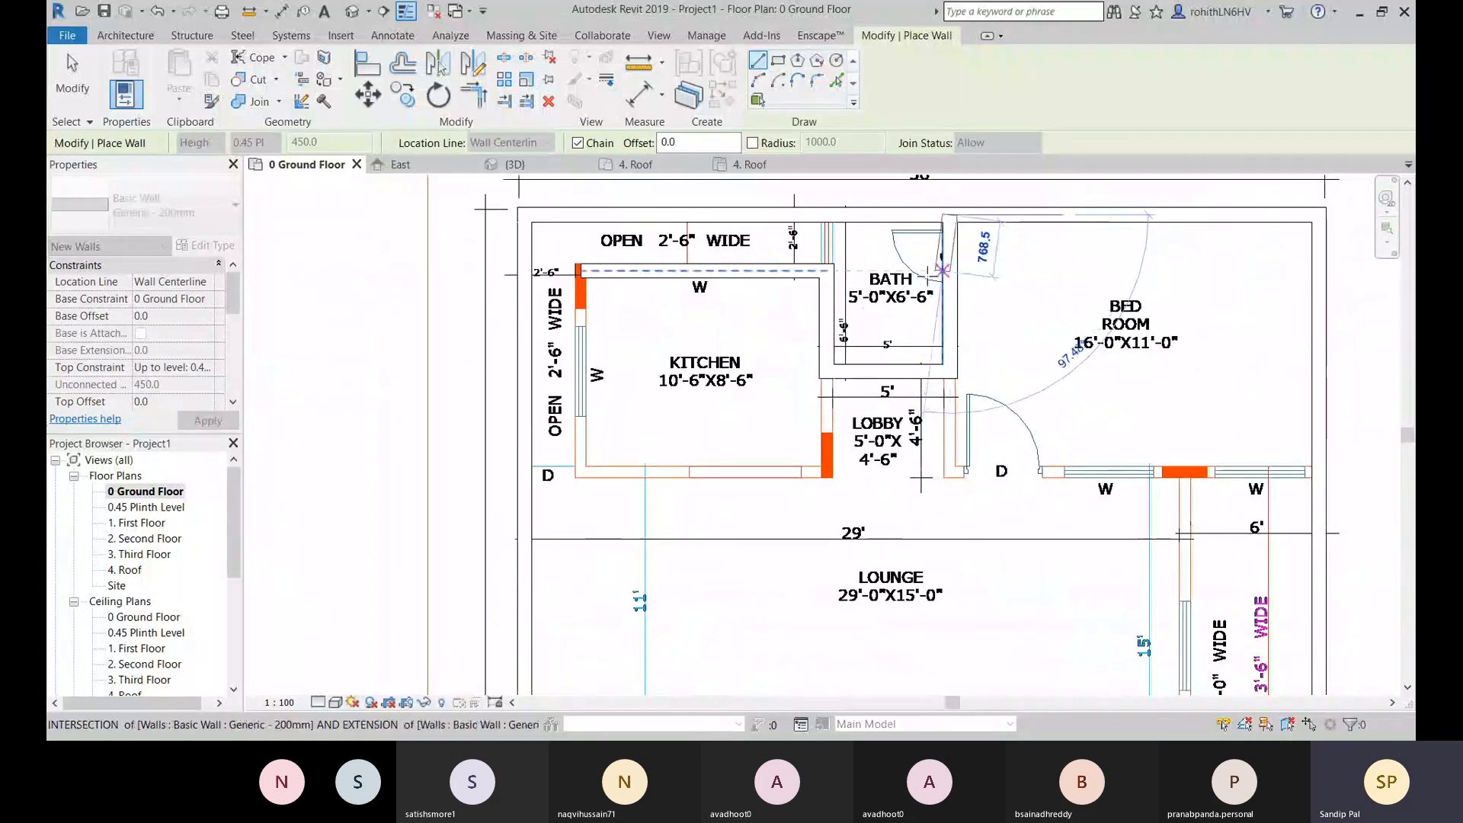
scroll(958, 259, up, 2)
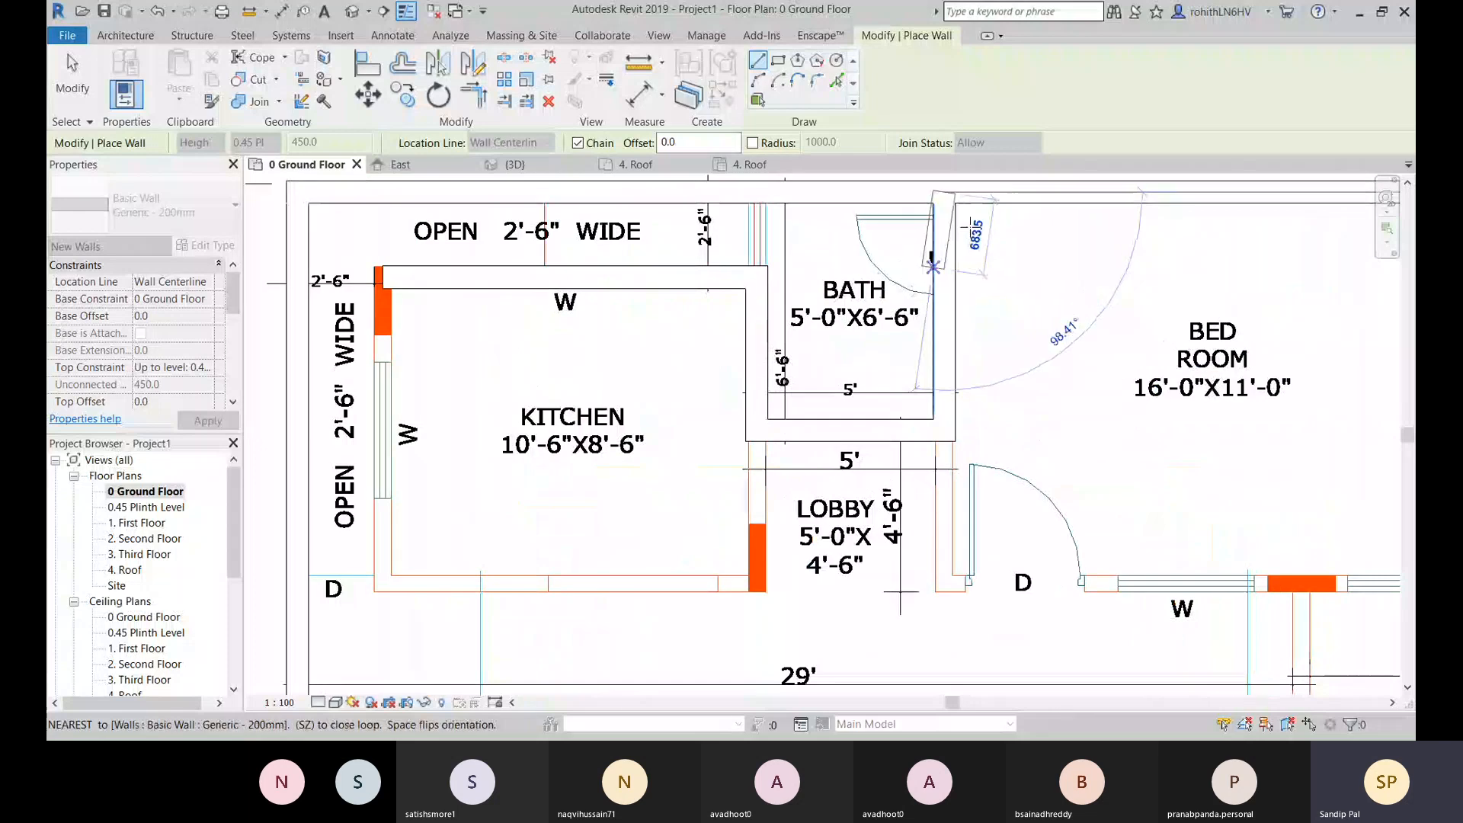
middle_drag(948, 278, 882, 278)
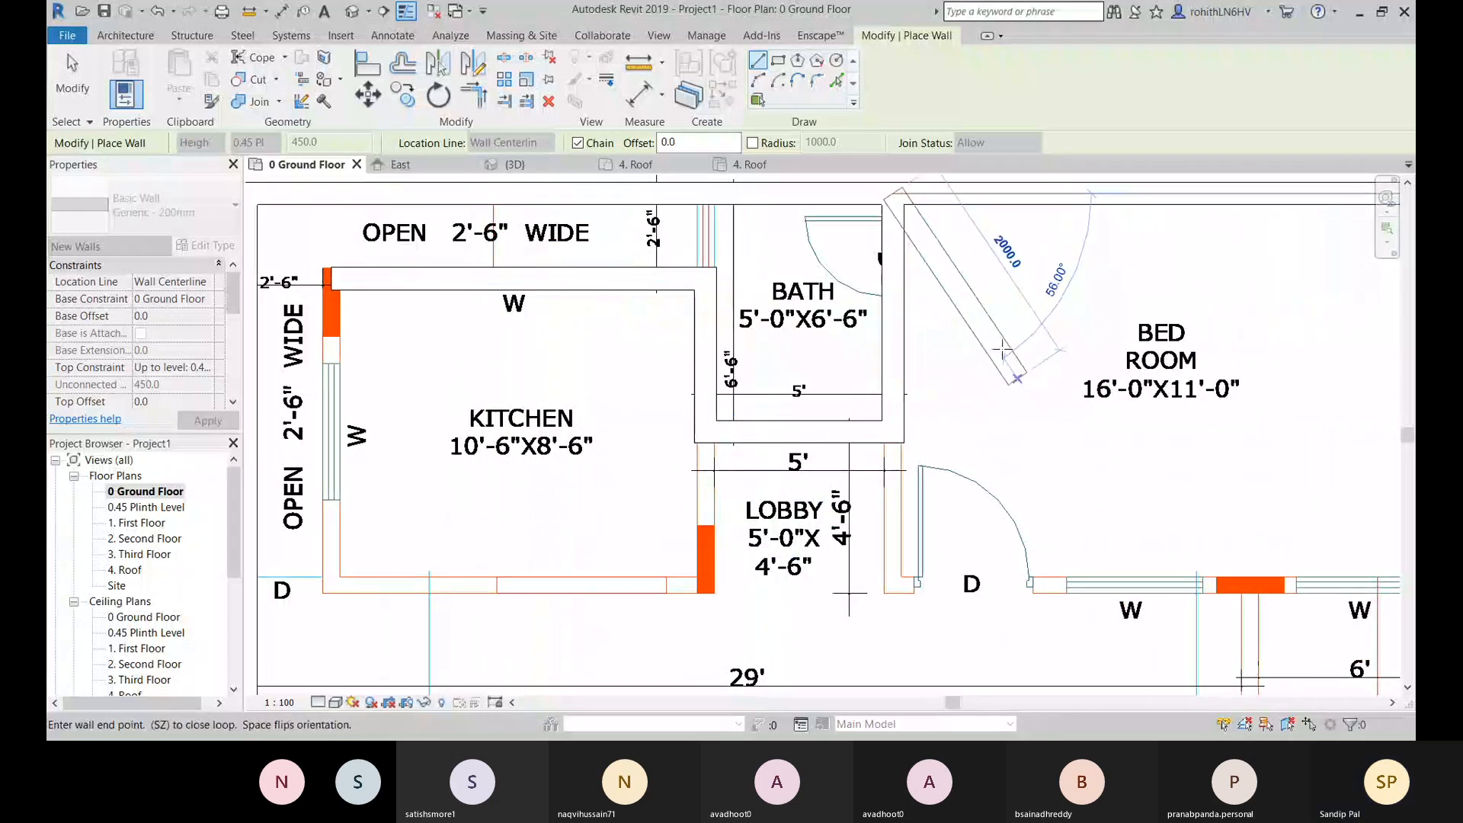
right_click(990, 289)
click(1010, 301)
Step: Draw the kitchen's outer side wall and its lower wall along the lounge up to the lobby-side column, and end wall placement
scroll(990, 305, down, 3)
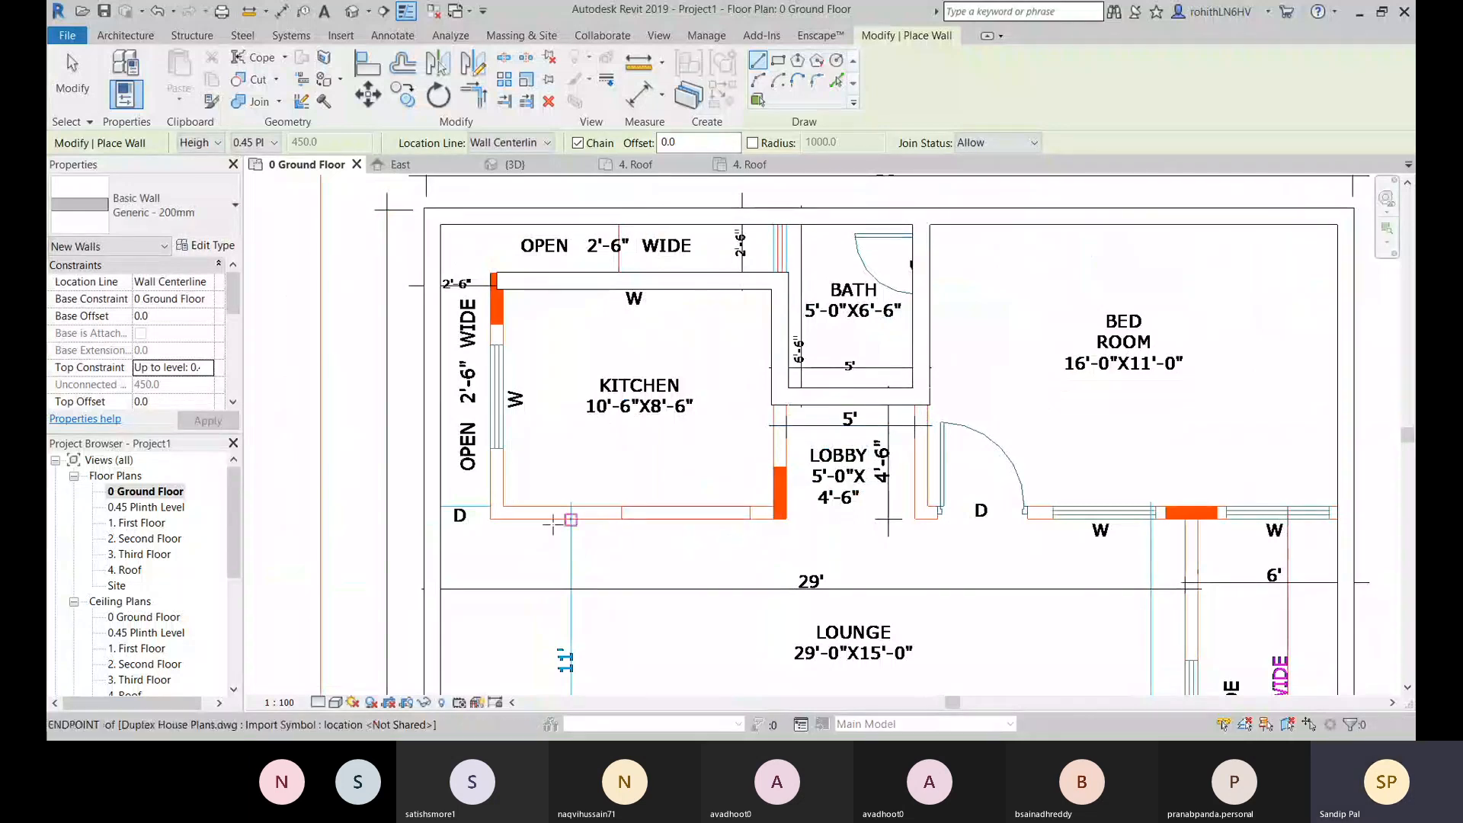
click(499, 280)
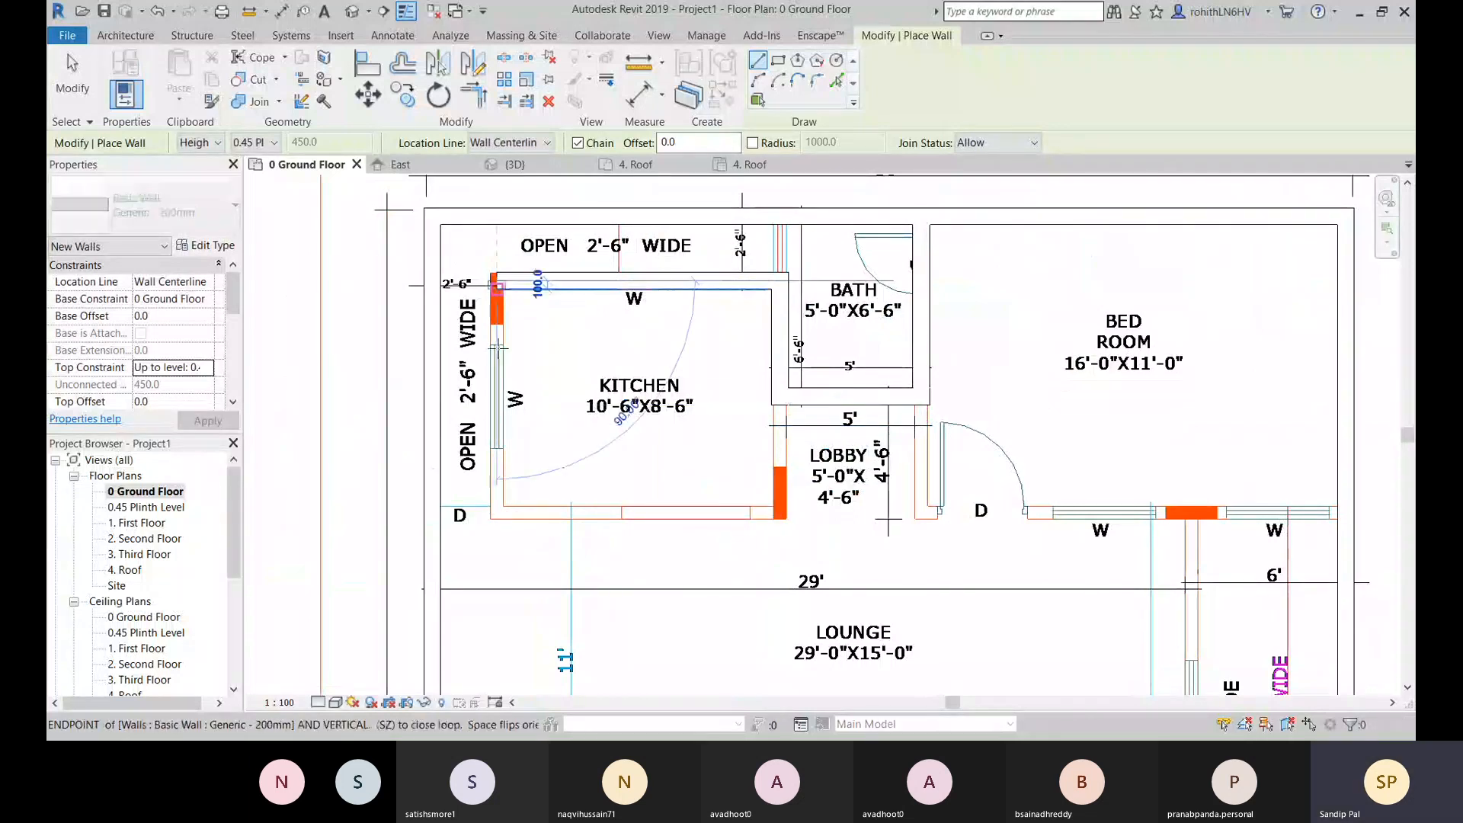
click(497, 512)
click(776, 512)
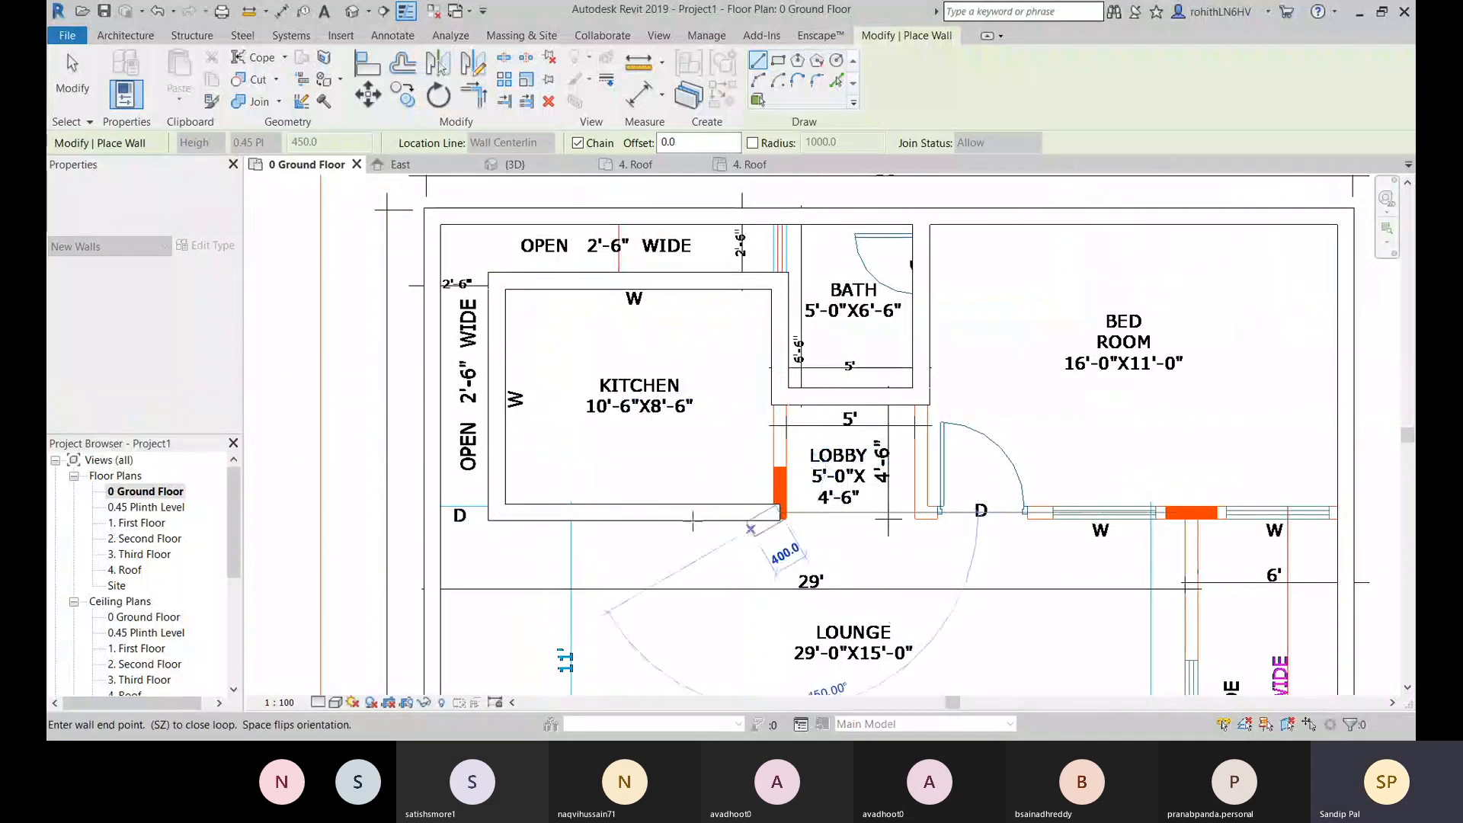
right_click(944, 444)
click(992, 460)
scroll(1073, 514, down, 3)
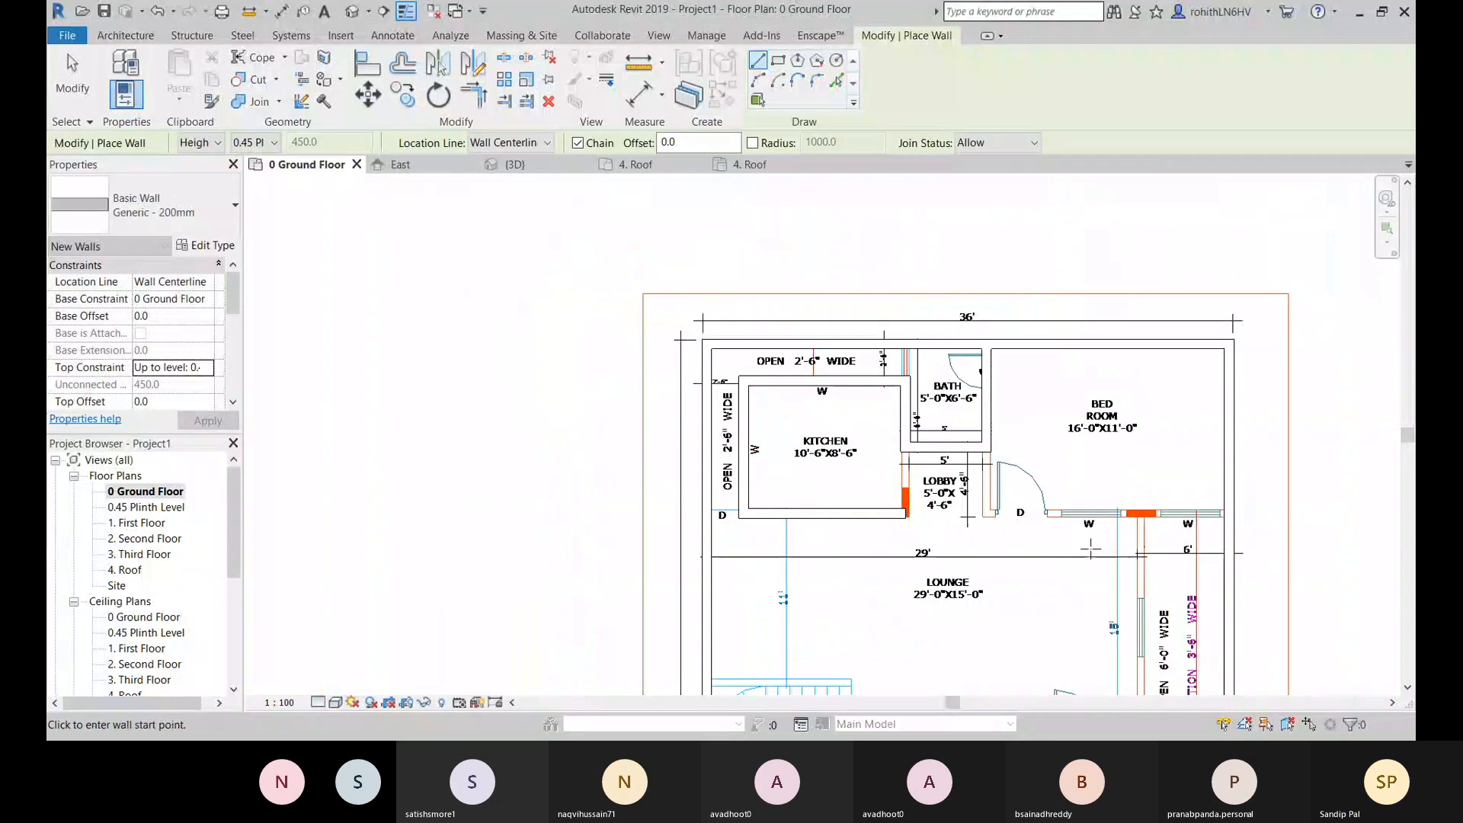
scroll(1090, 548, down, 2)
middle_drag(1090, 549, 947, 279)
middle_drag(918, 415, 846, 578)
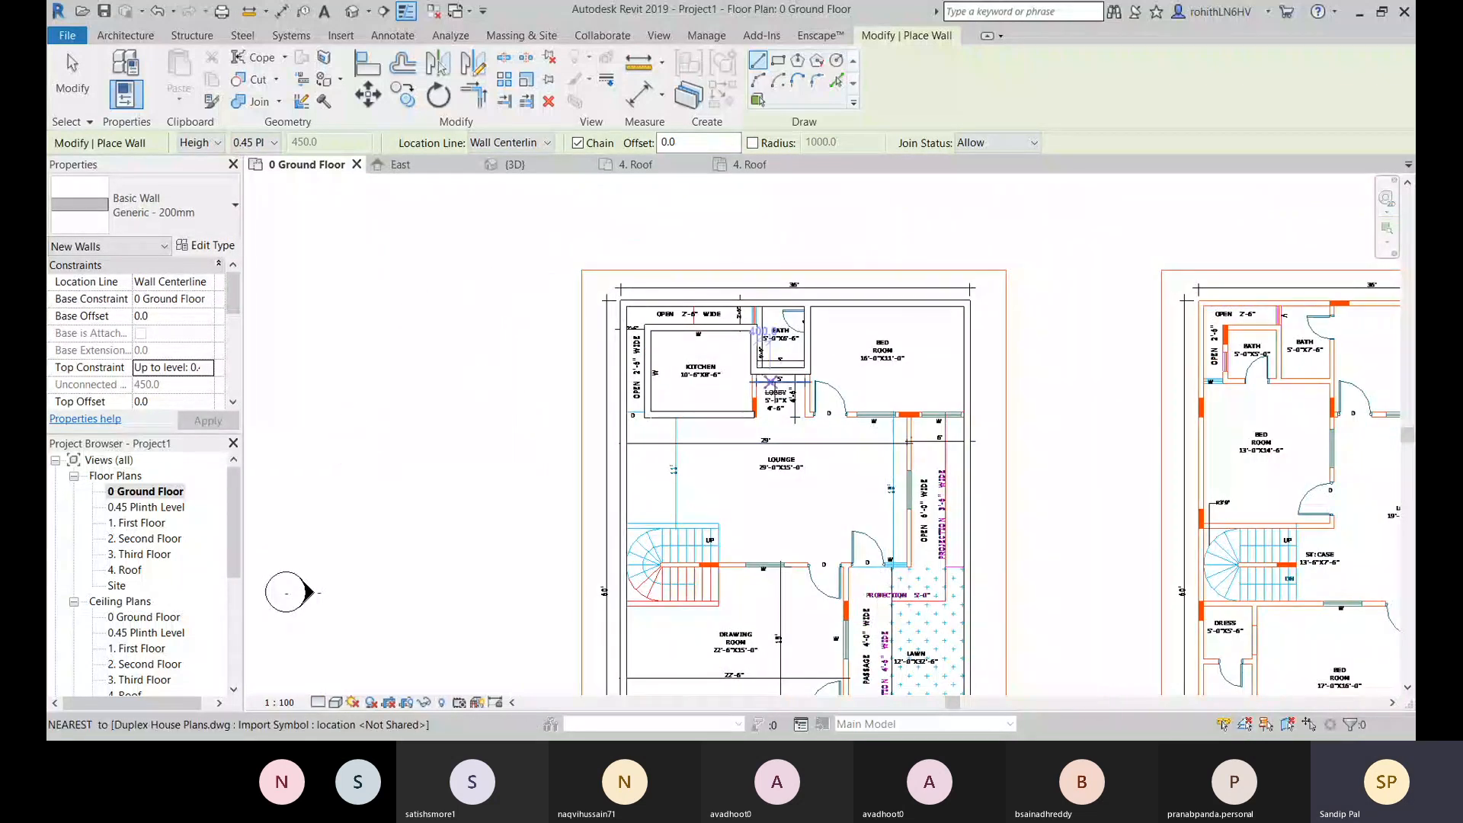
right_click(848, 345)
click(869, 352)
Step: Trim/extend the kitchen's lower wall and the kitchen–bath wall to meet in a corner at the lobby-side column
scroll(768, 390, up, 3)
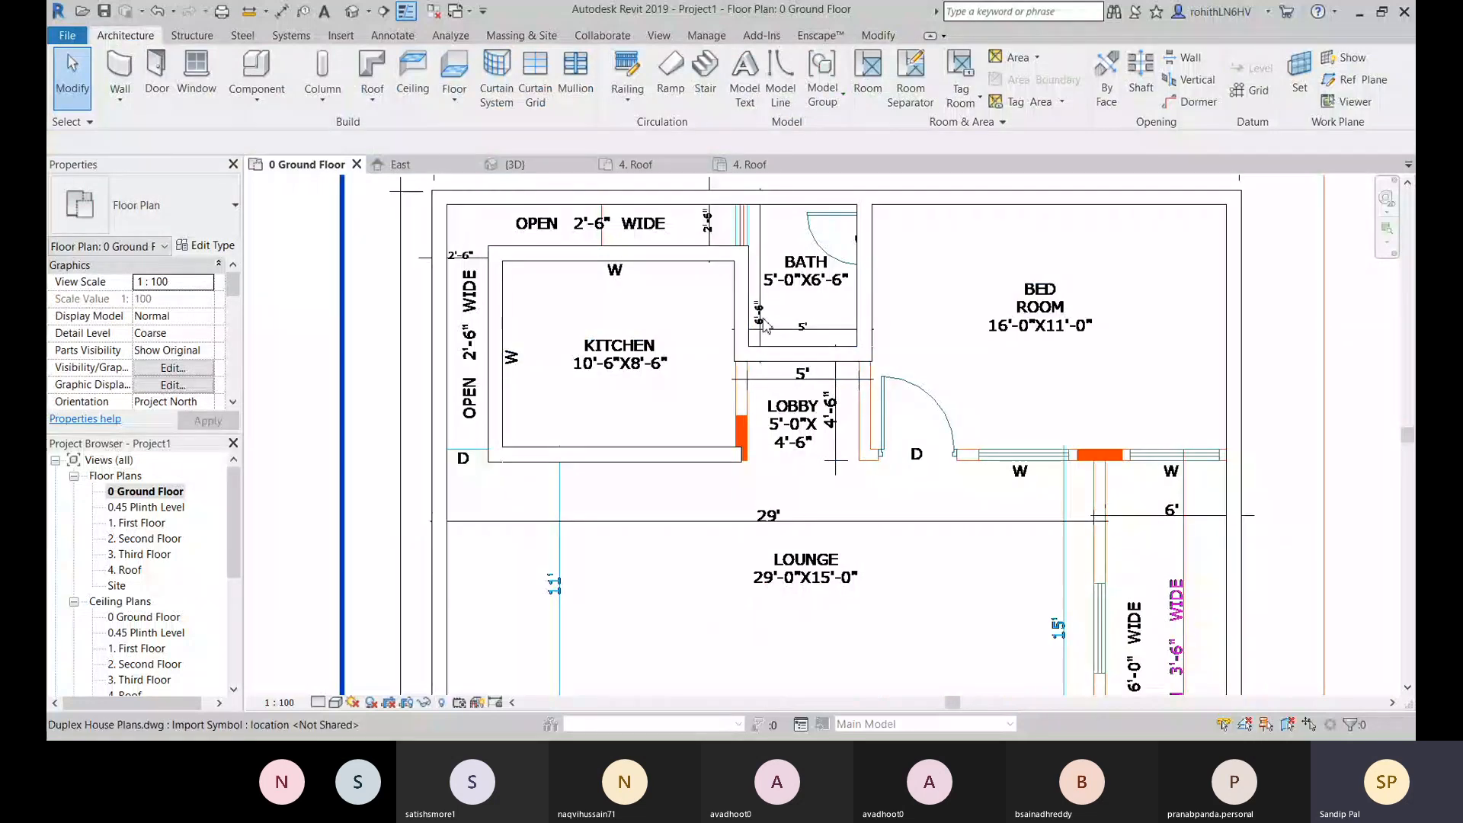
click(884, 38)
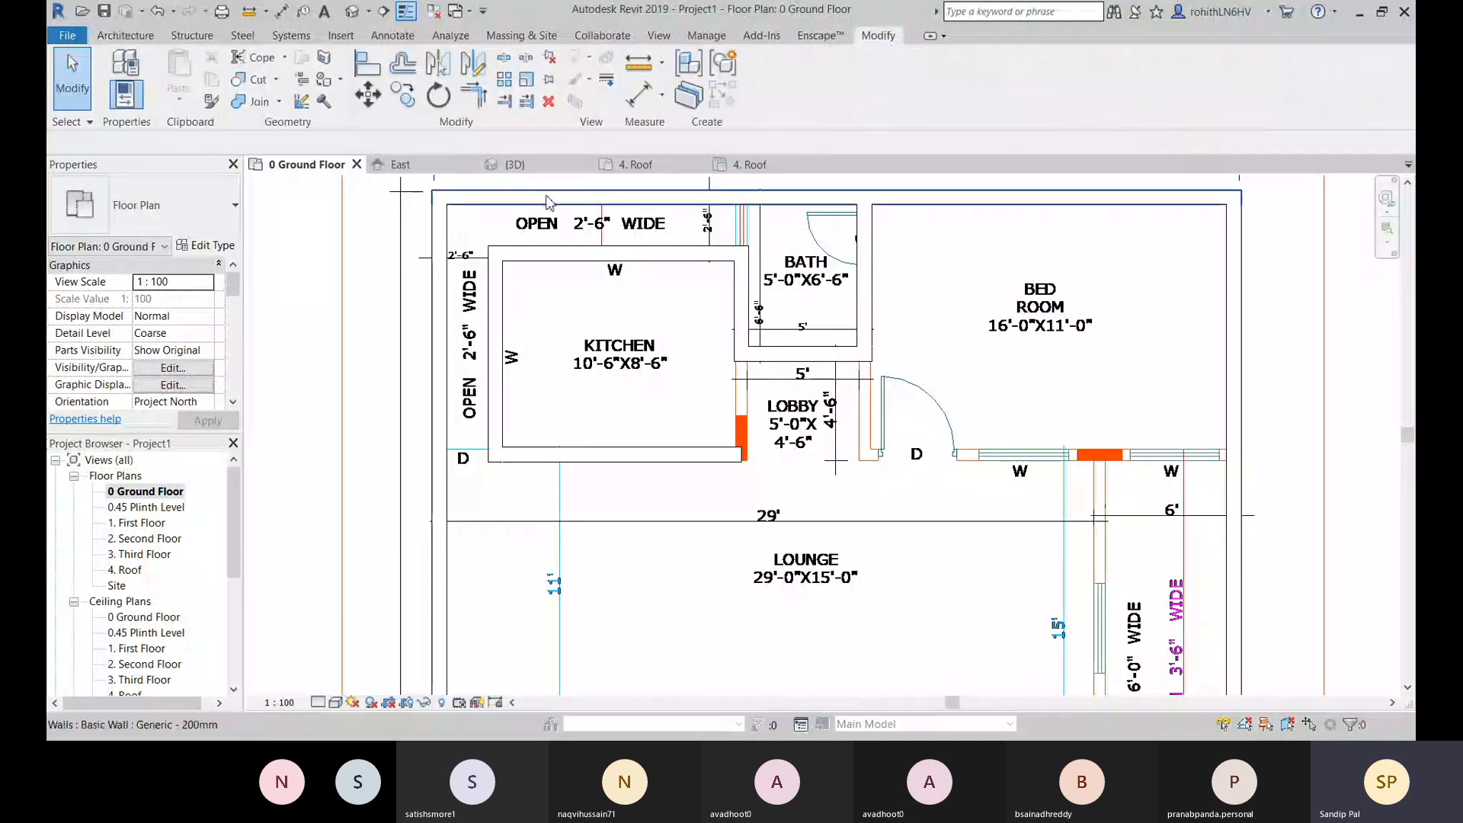
click(473, 96)
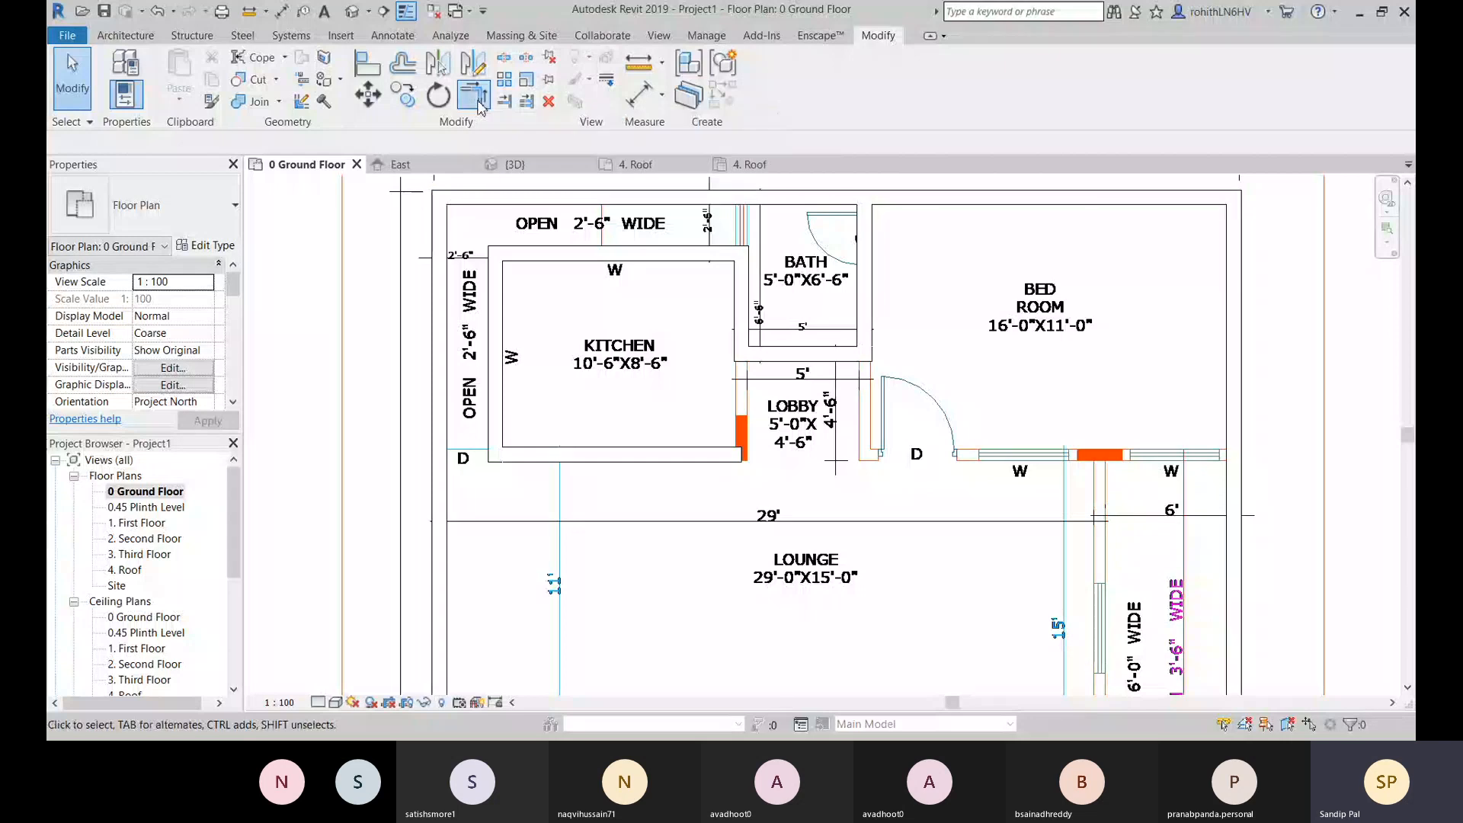
click(710, 461)
click(730, 328)
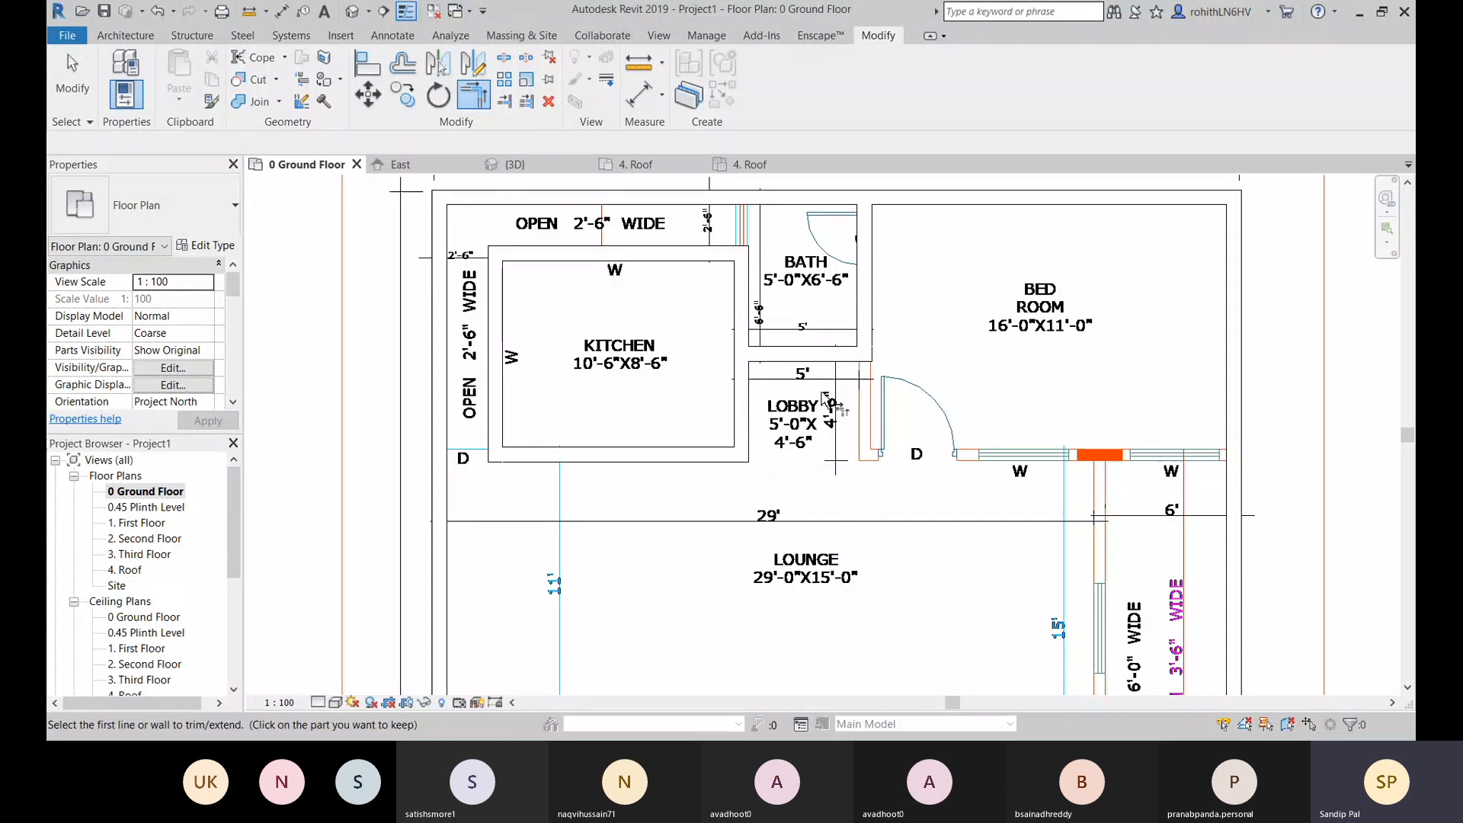
middle_drag(833, 487, 740, 505)
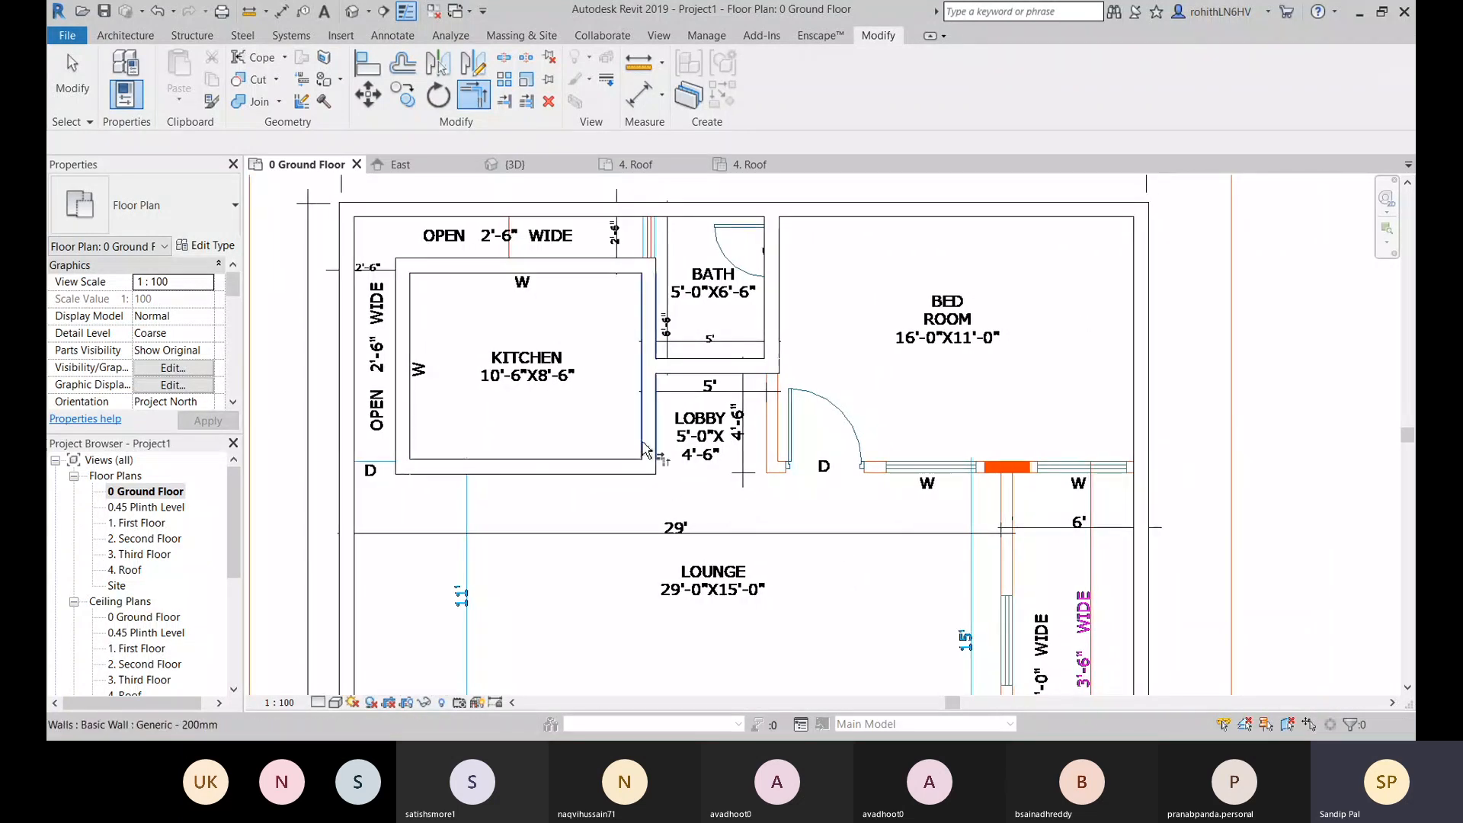
key(Escape)
Step: Draw the bedroom's lower wall as a similar 200 mm wall from the outer side wall to the lobby-side corner, and end wall placement
middle_drag(861, 518, 903, 509)
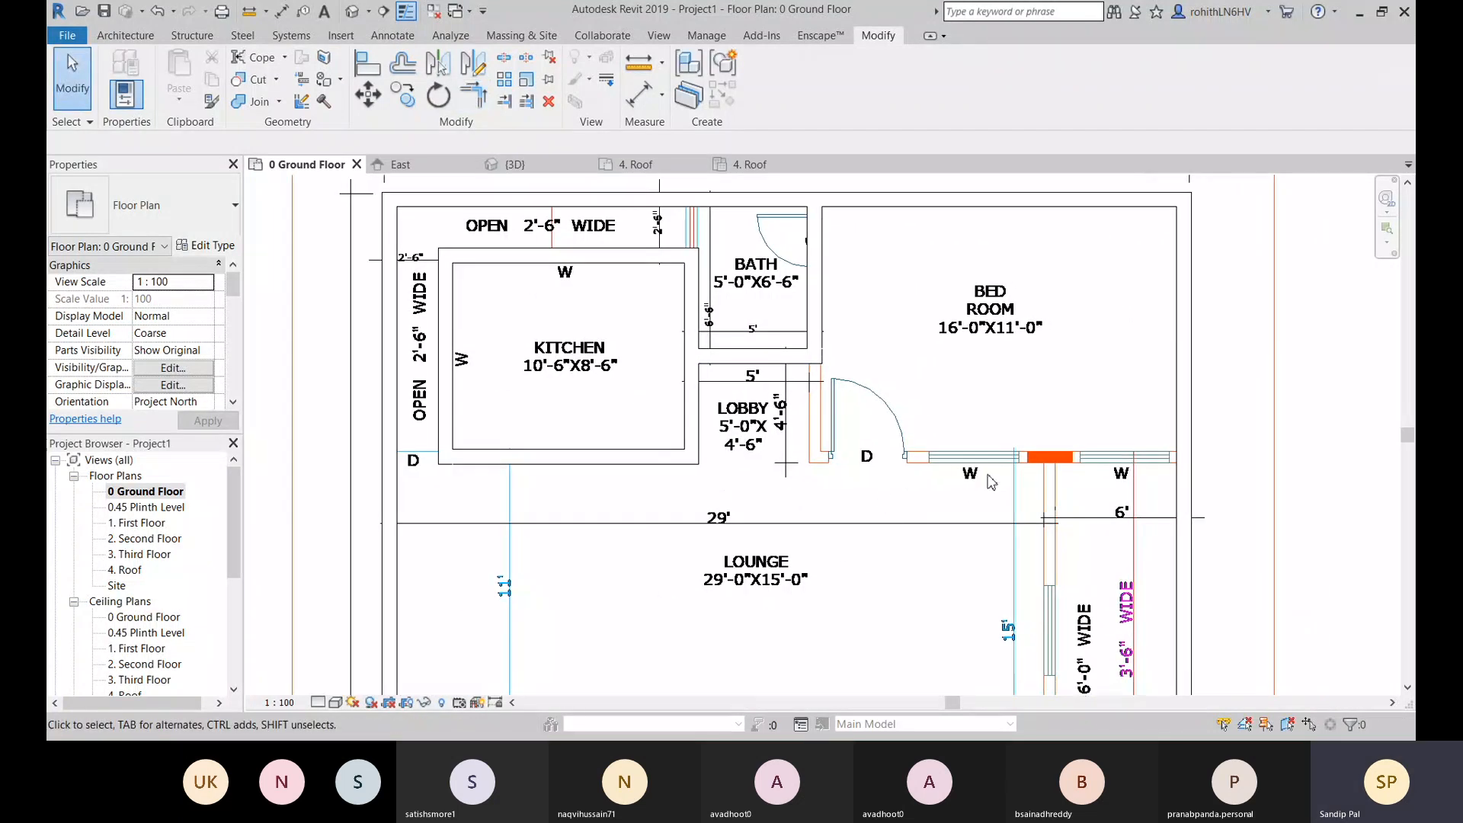
scroll(903, 509, down, 3)
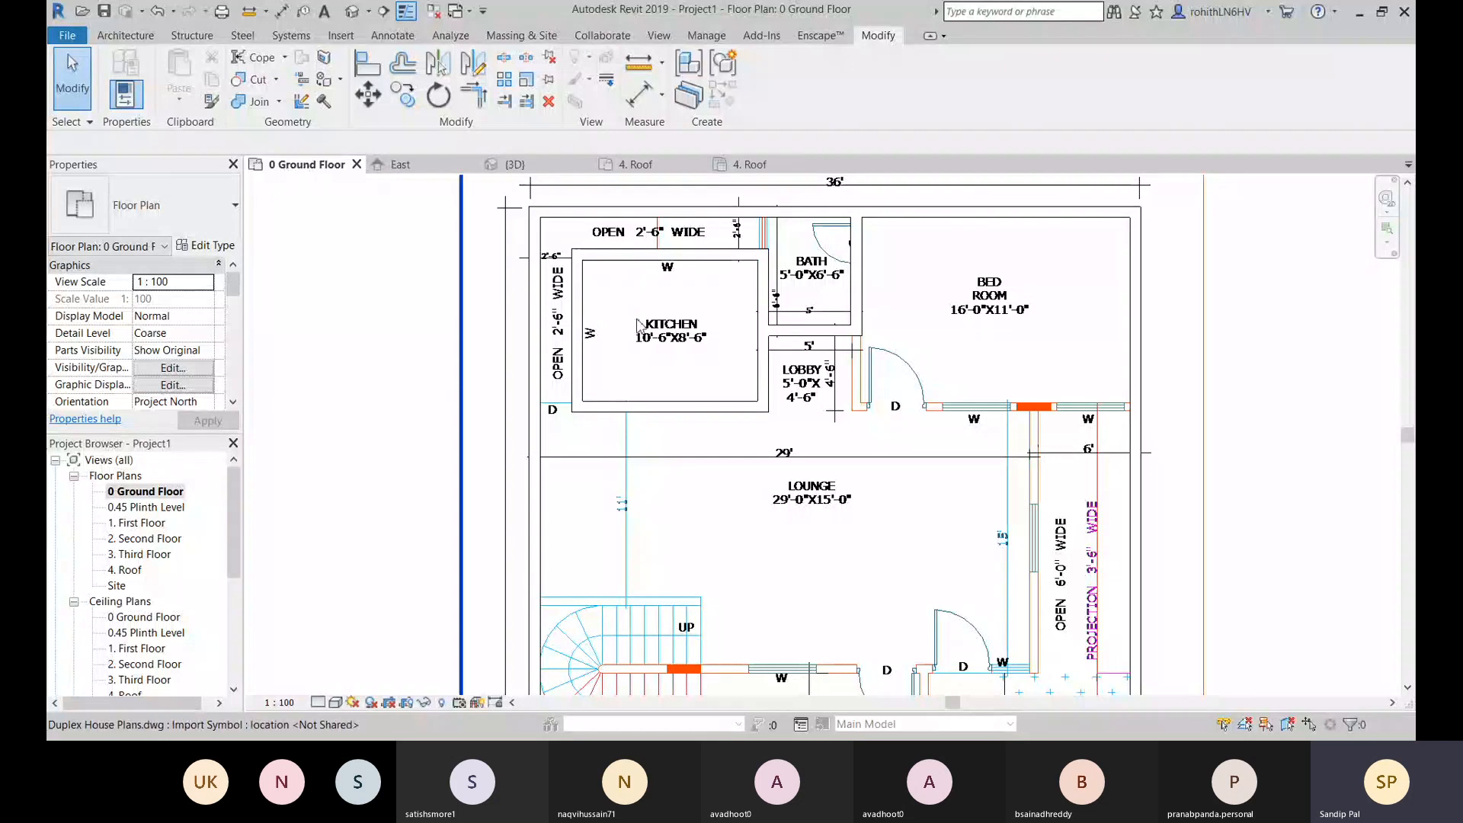
click(749, 345)
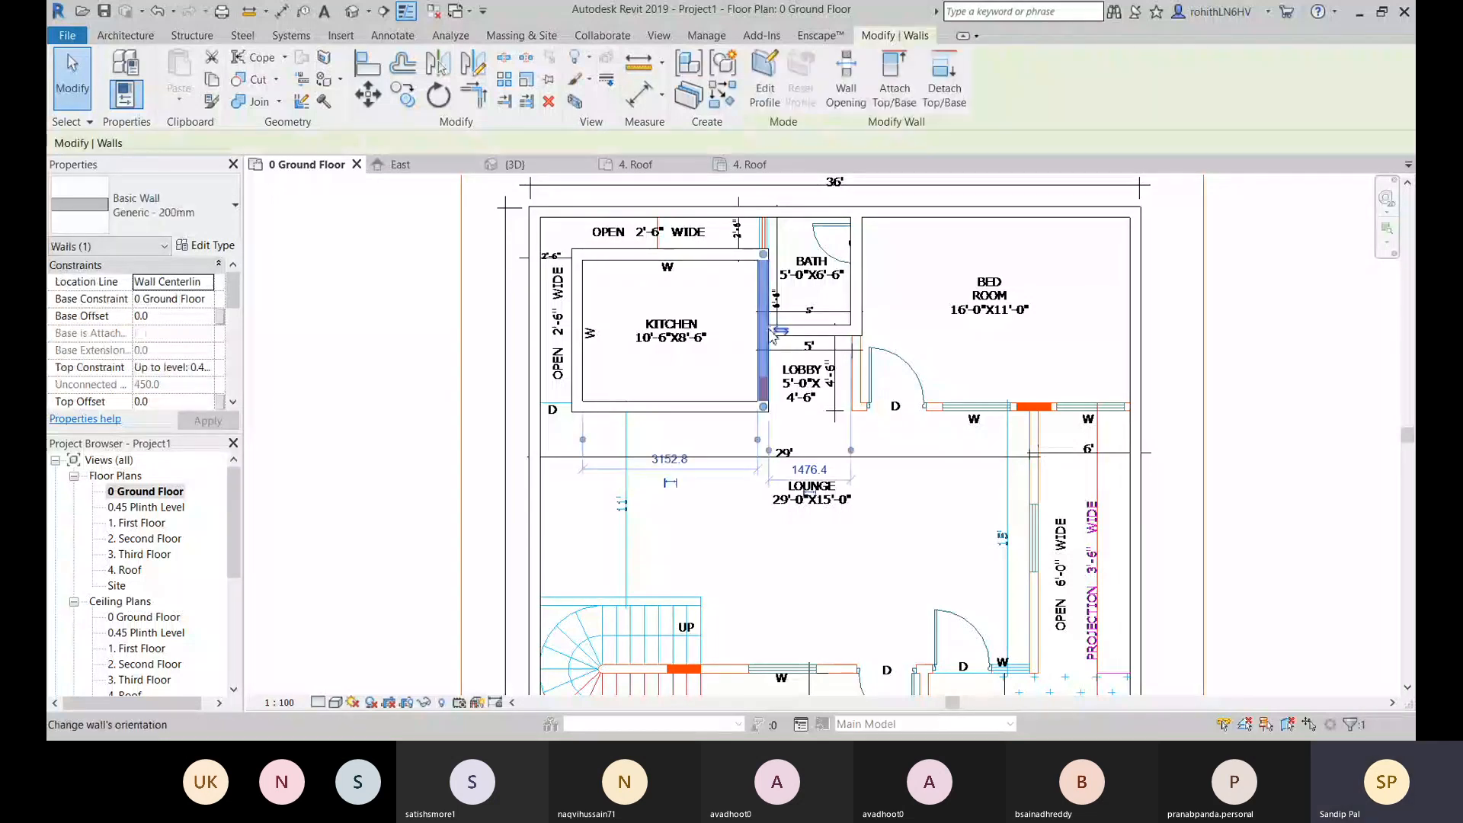
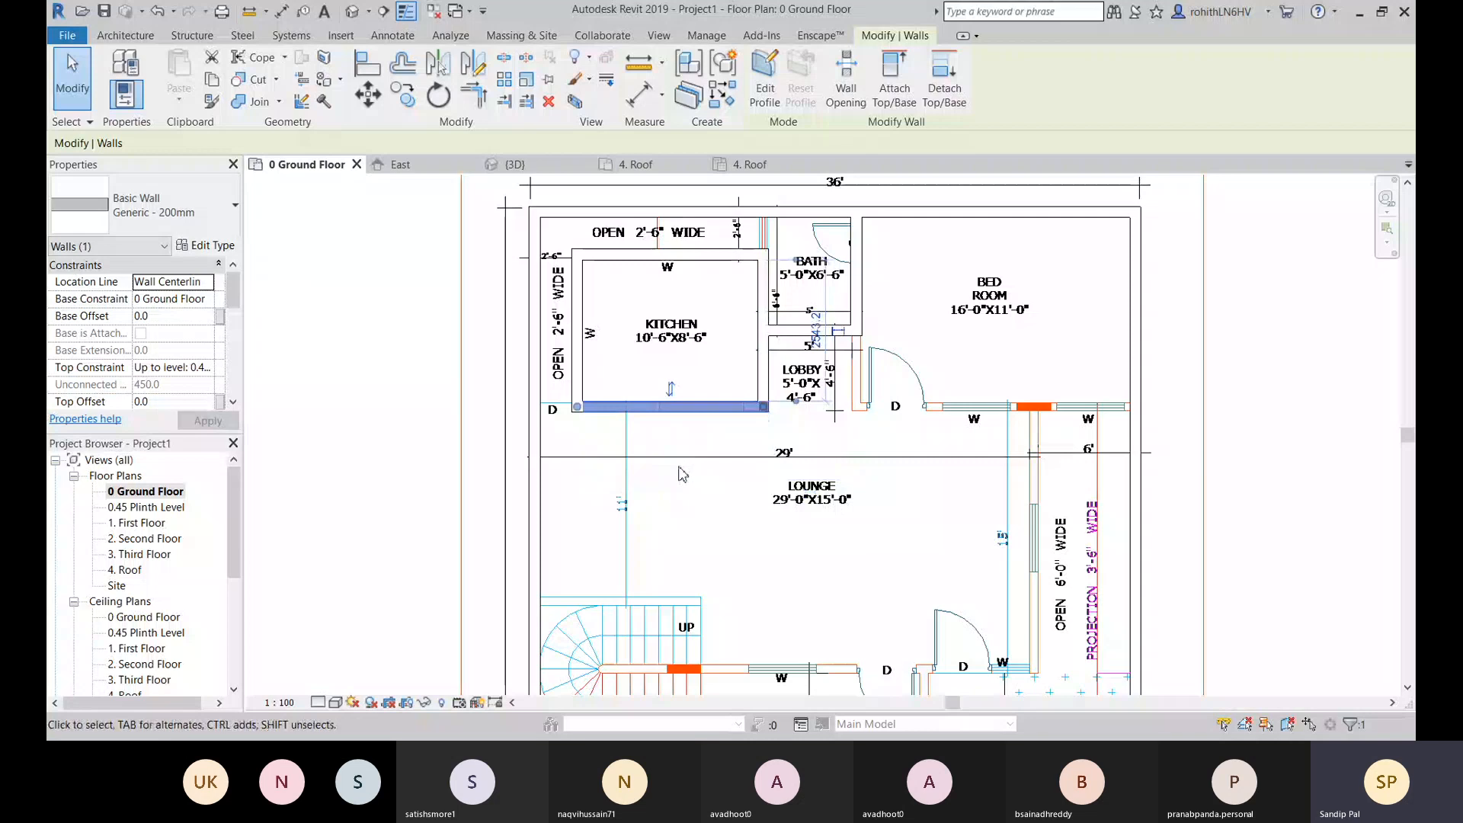
key(c)
key(s)
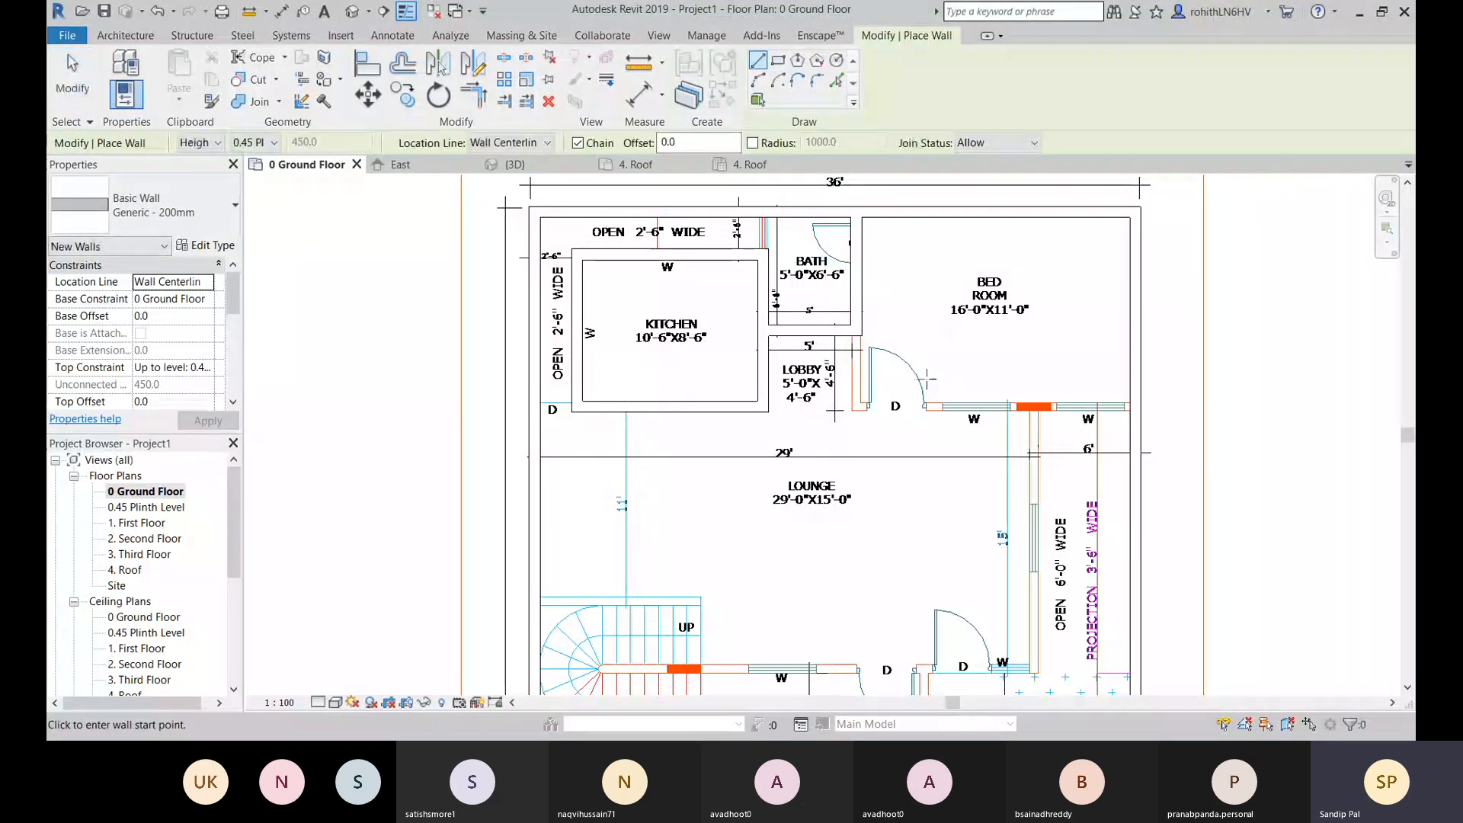
scroll(875, 403, up, 2)
click(1264, 415)
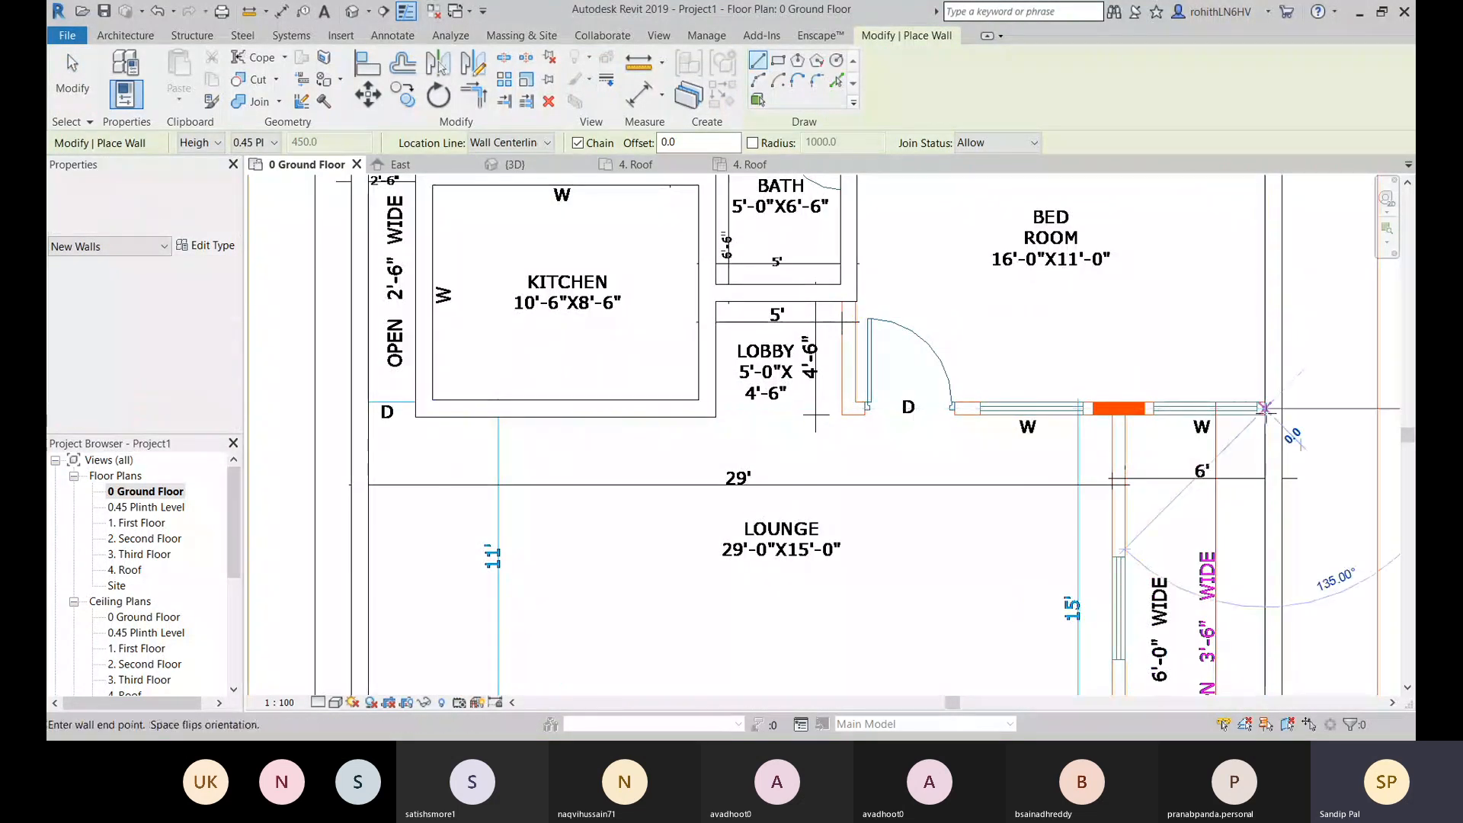
click(850, 408)
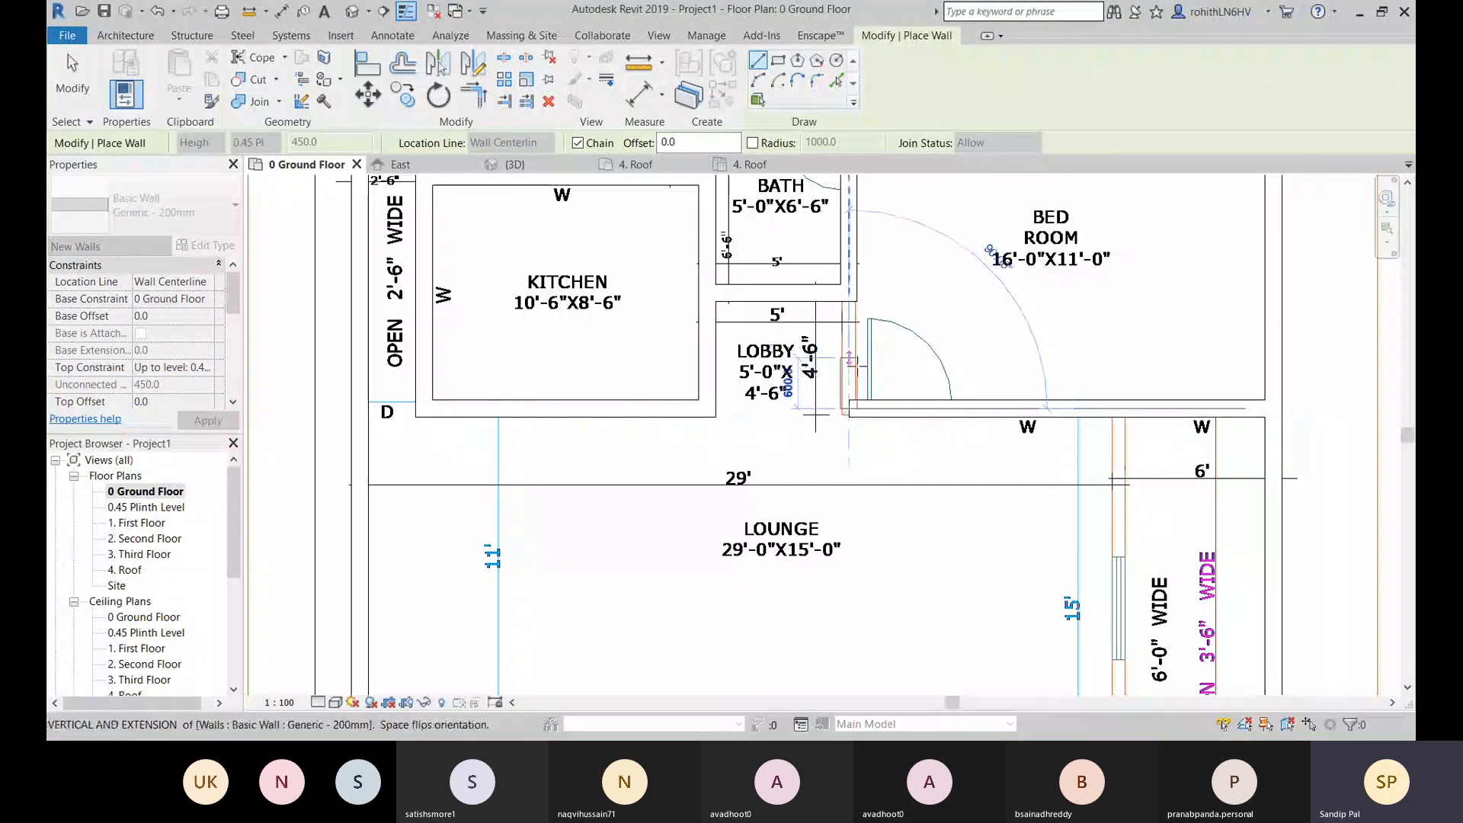
key(Escape)
key(Escape)
Step: Trim/extend the bedroom's lower wall and the bath–bedroom wall to meet in a corner beside the lobby
key(t)
key(r)
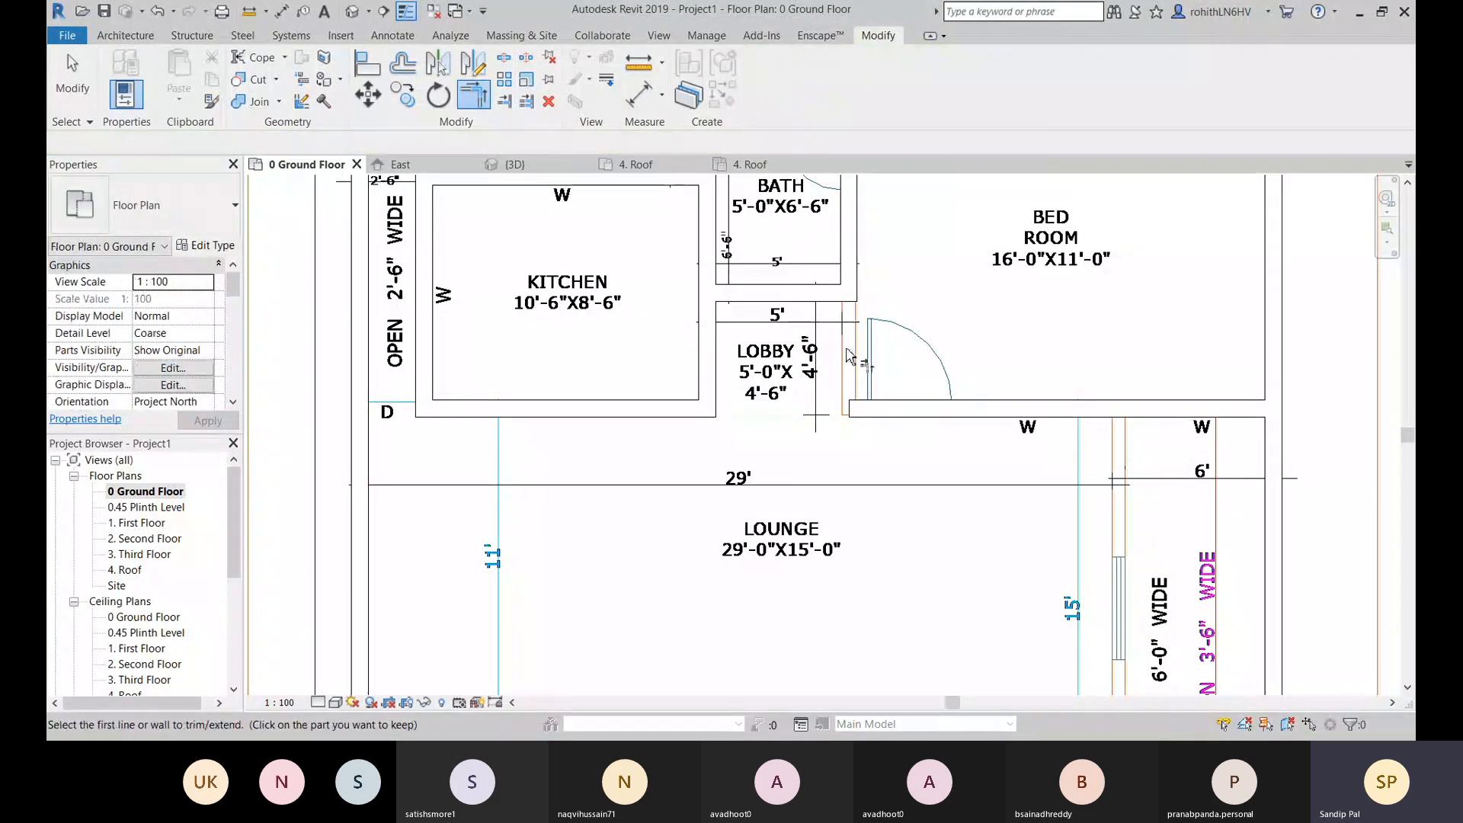
click(868, 406)
click(859, 319)
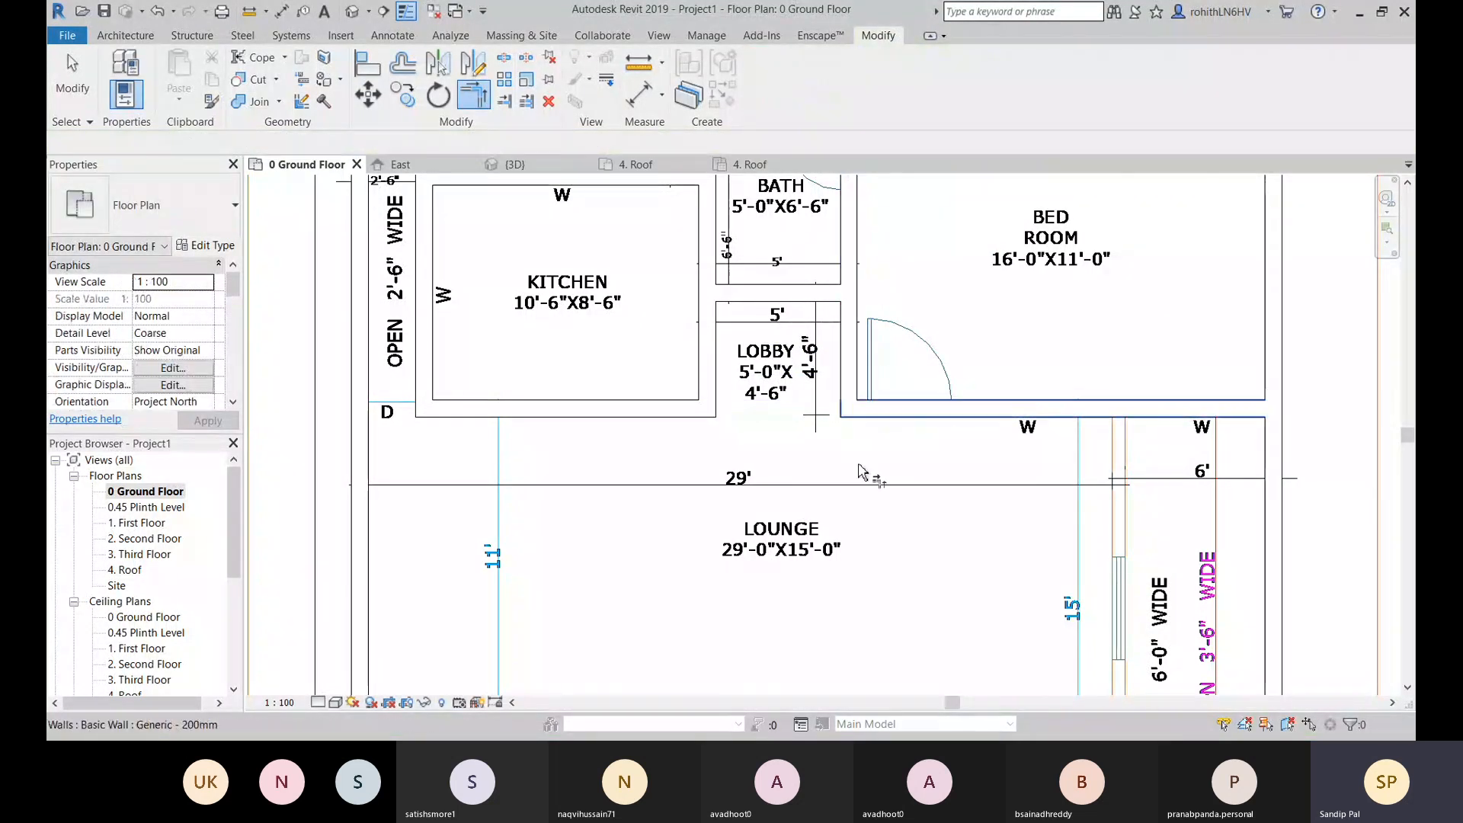
middle_drag(805, 465, 716, 563)
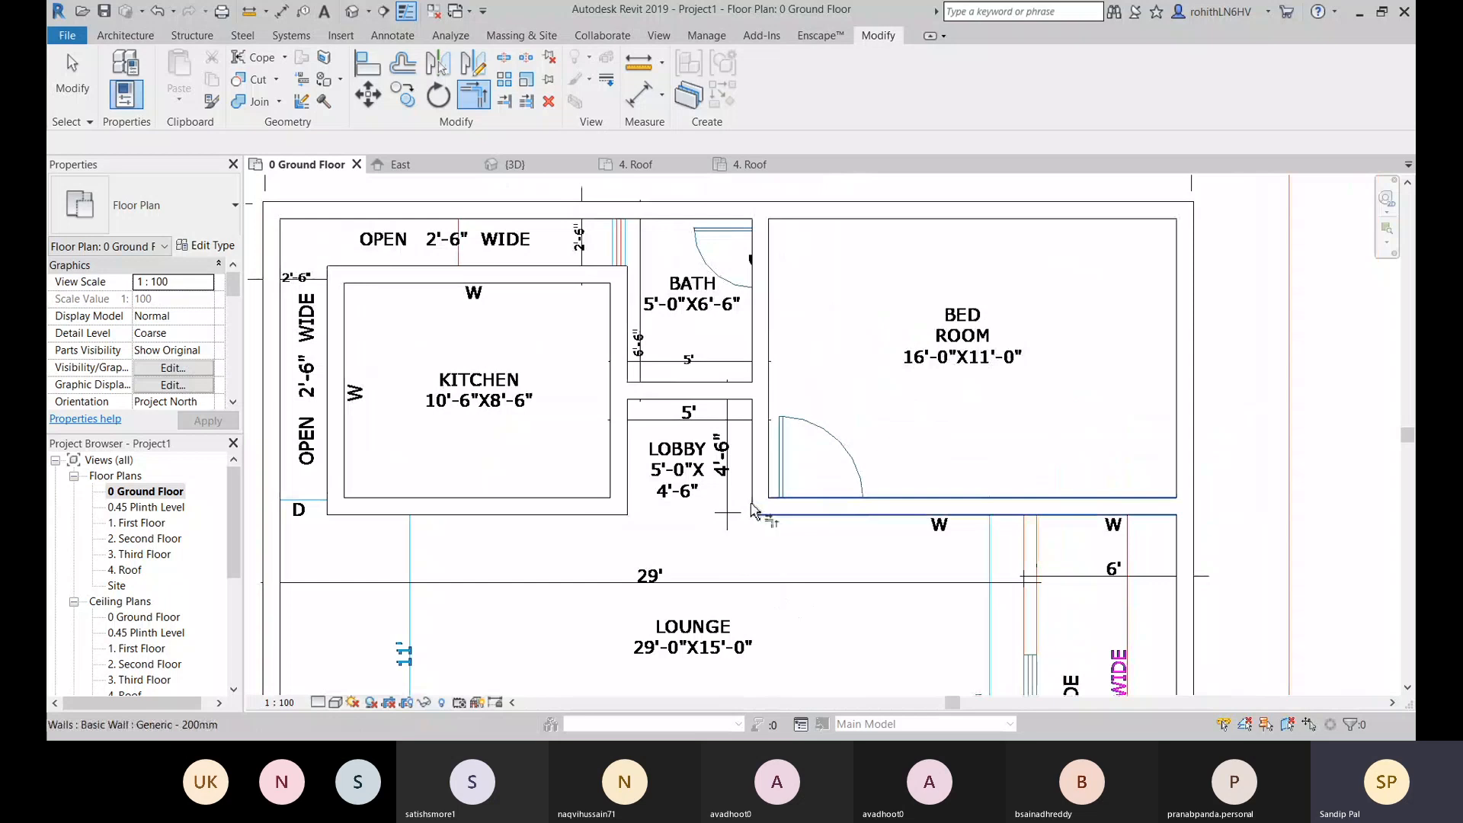
key(Escape)
middle_drag(715, 352, 720, 368)
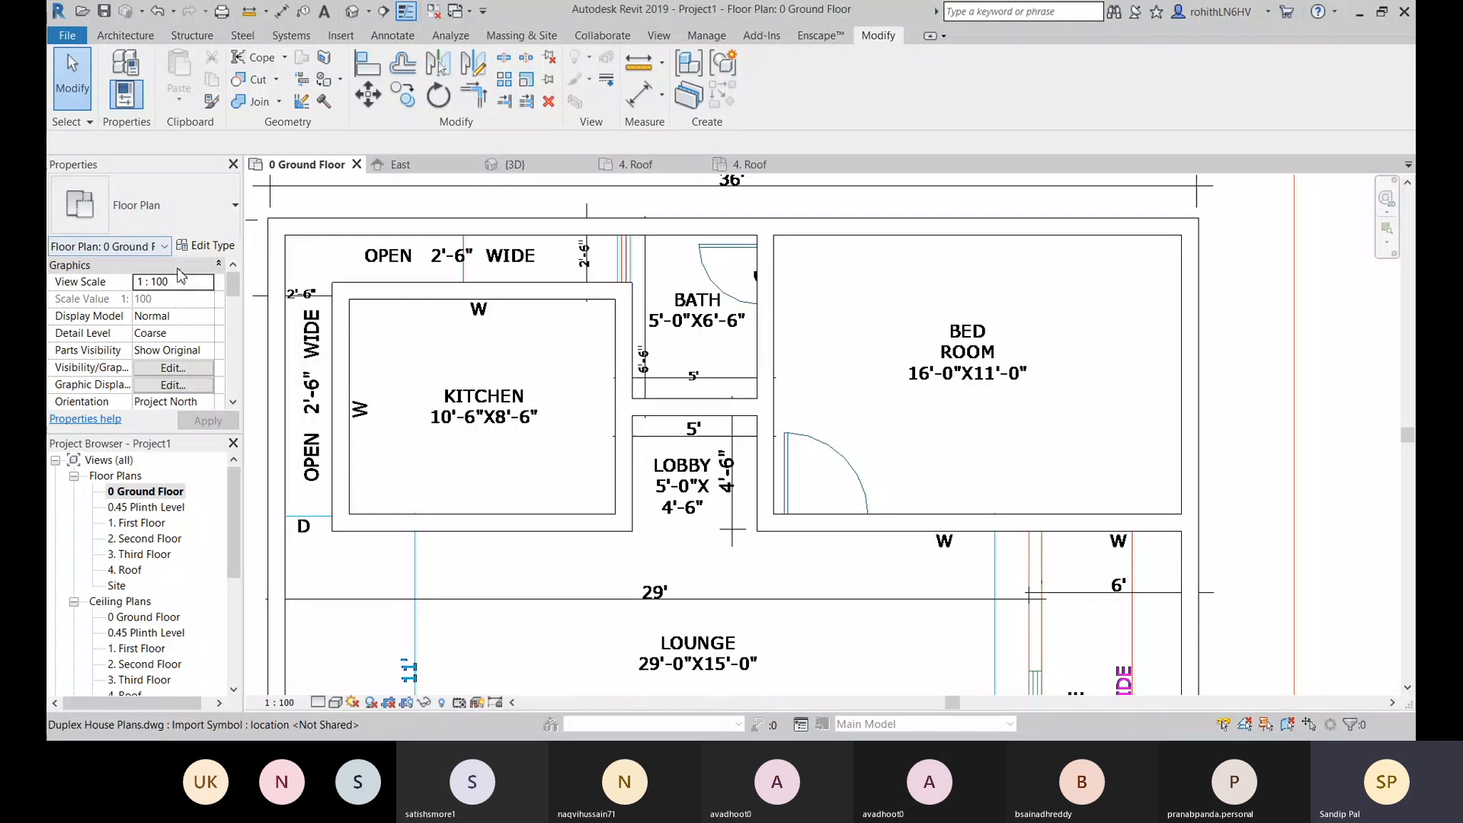
Step: Review the keyboard shortcut assignments in the user interface options, and close the options without changes
click(67, 35)
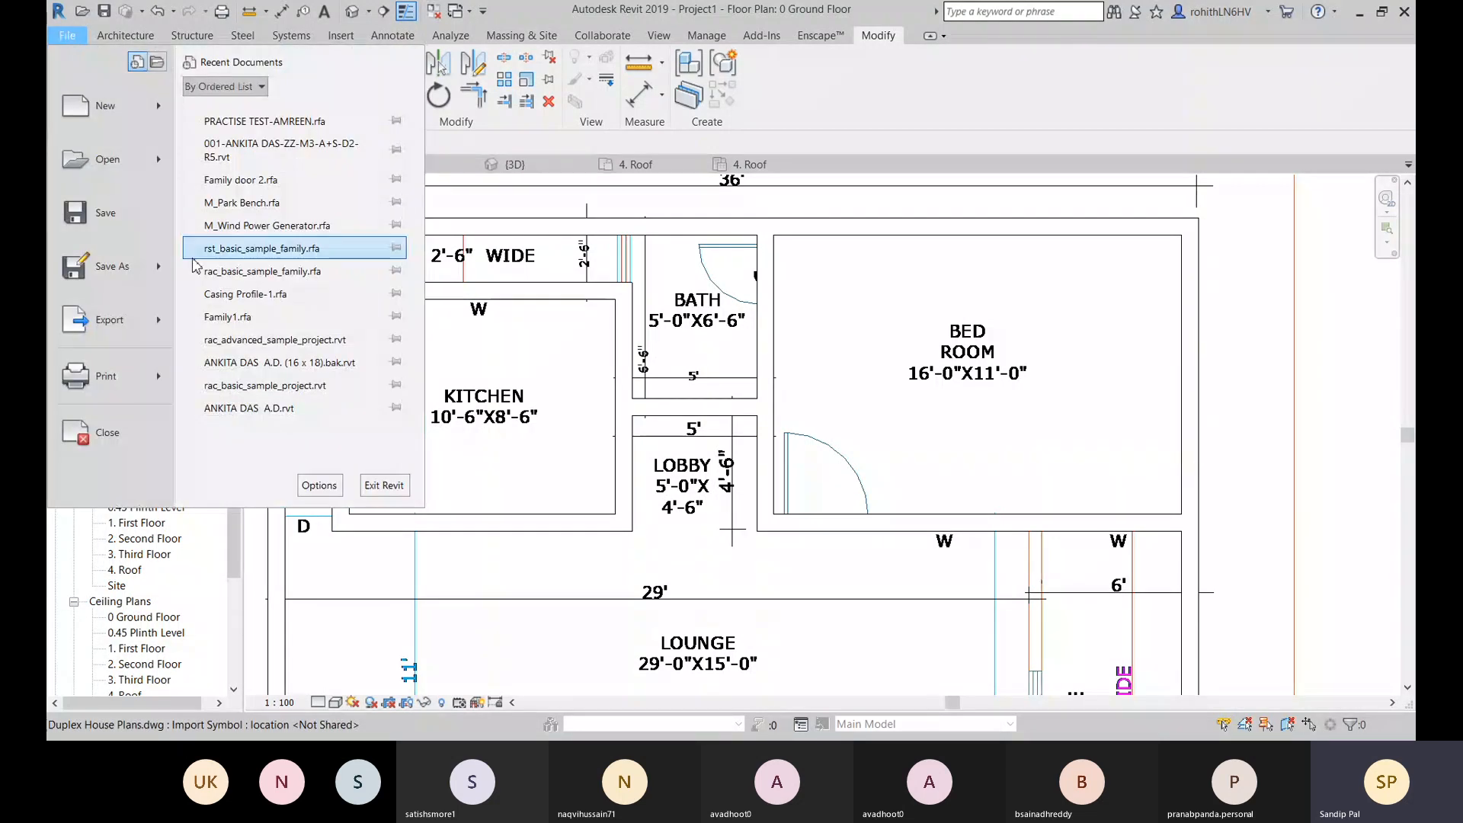
click(320, 492)
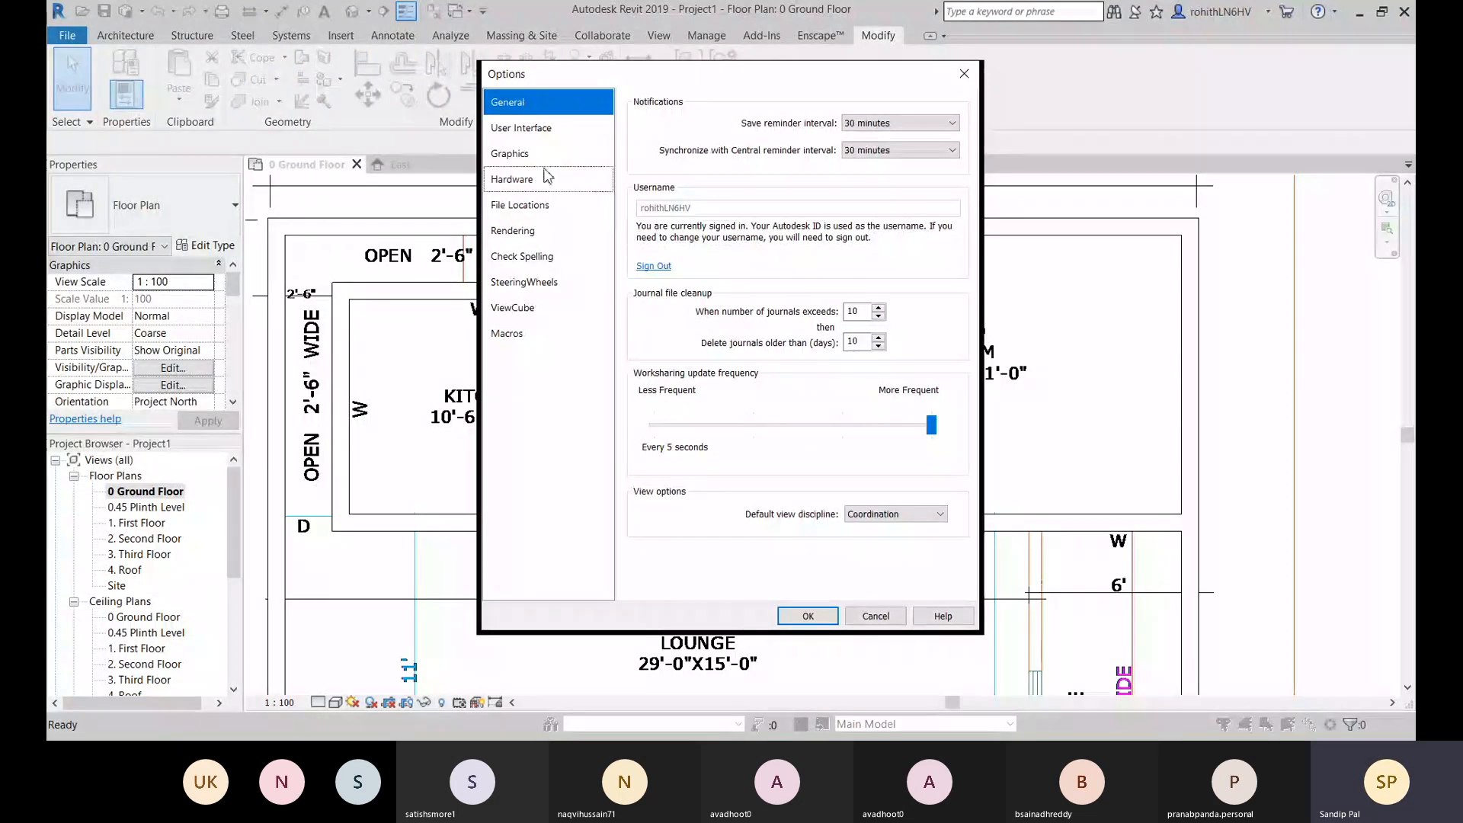
click(524, 154)
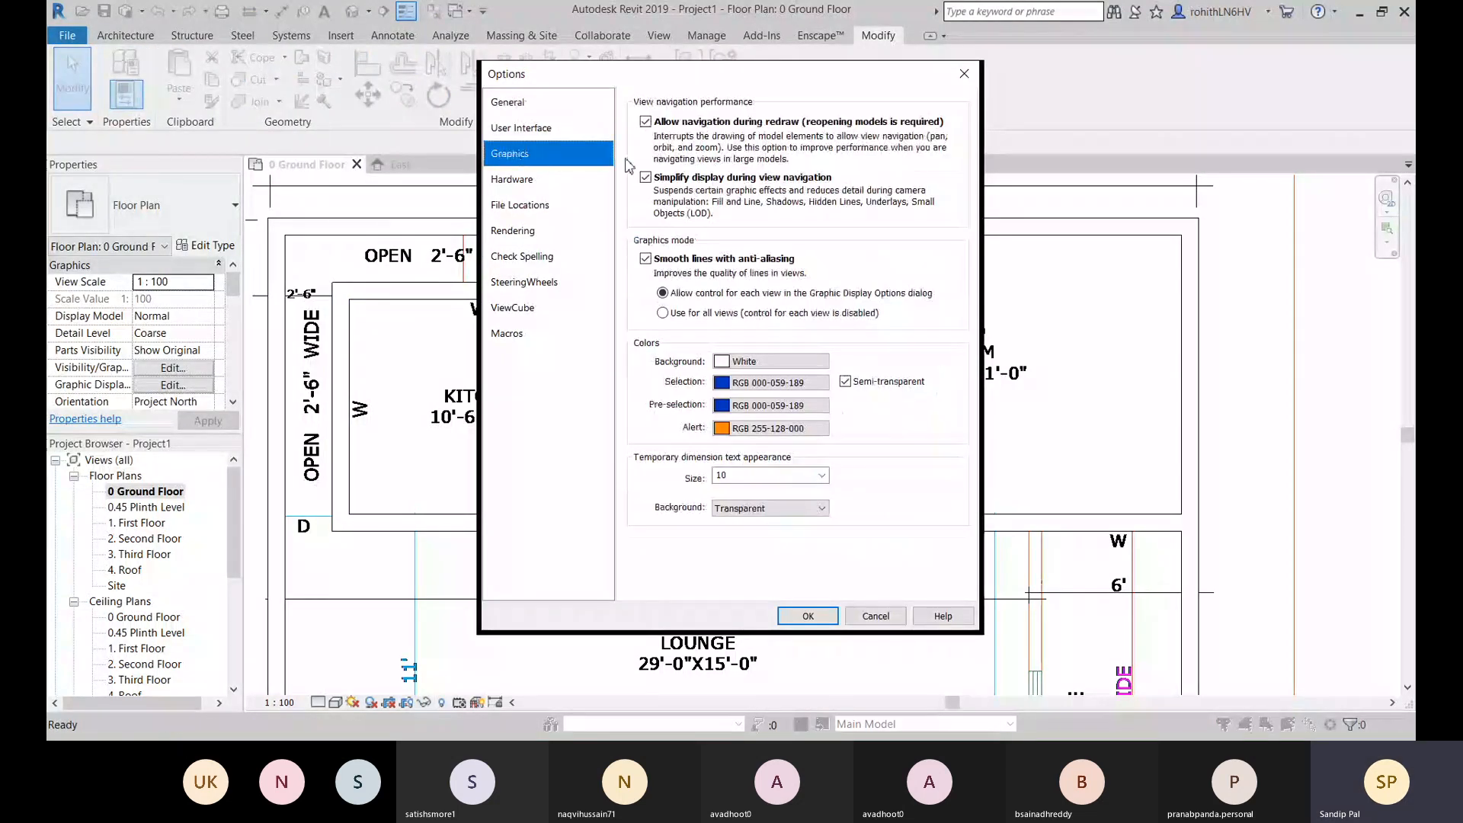
click(521, 128)
click(819, 297)
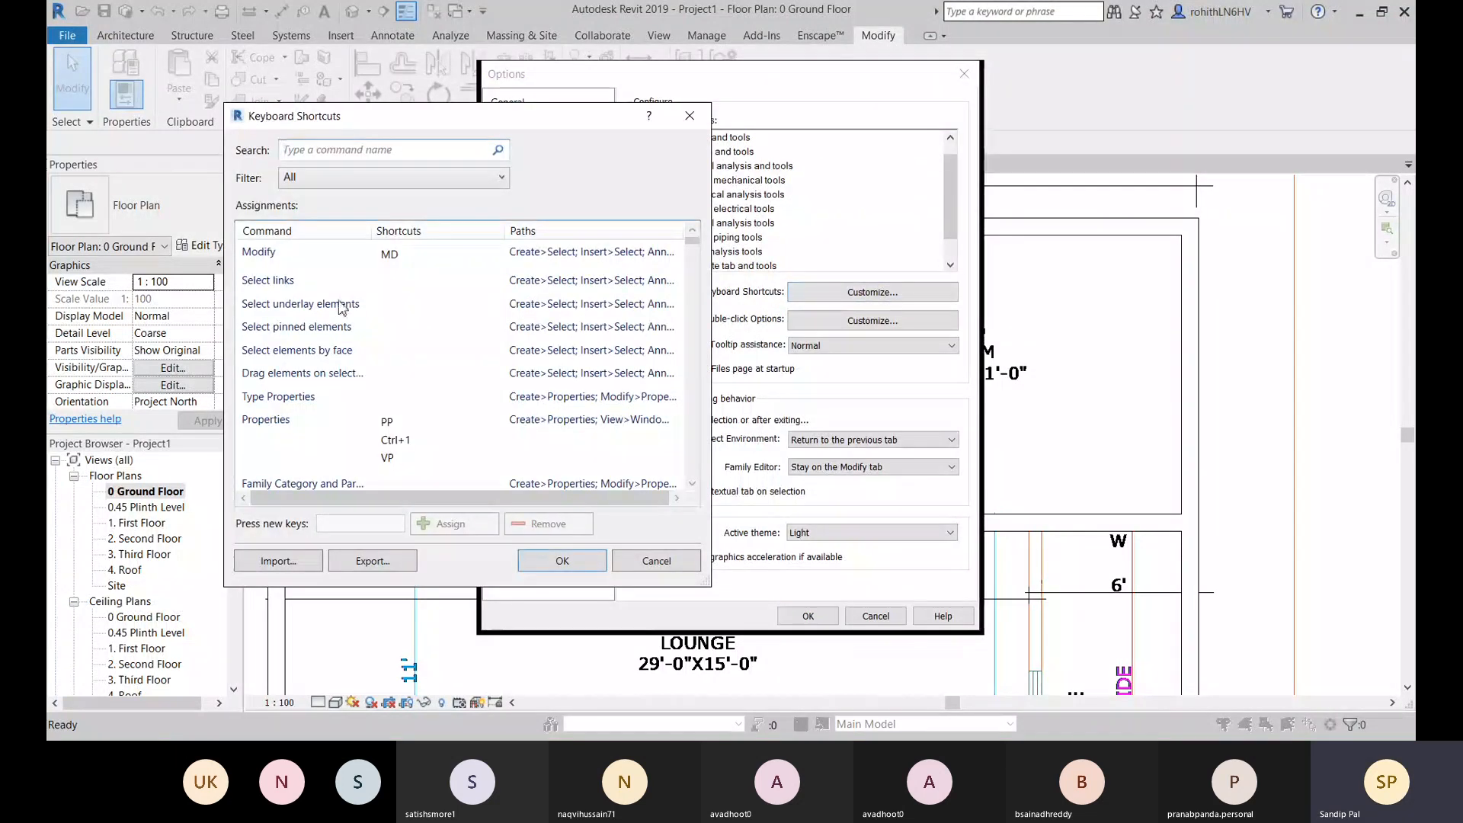
scroll(358, 300, down, 6)
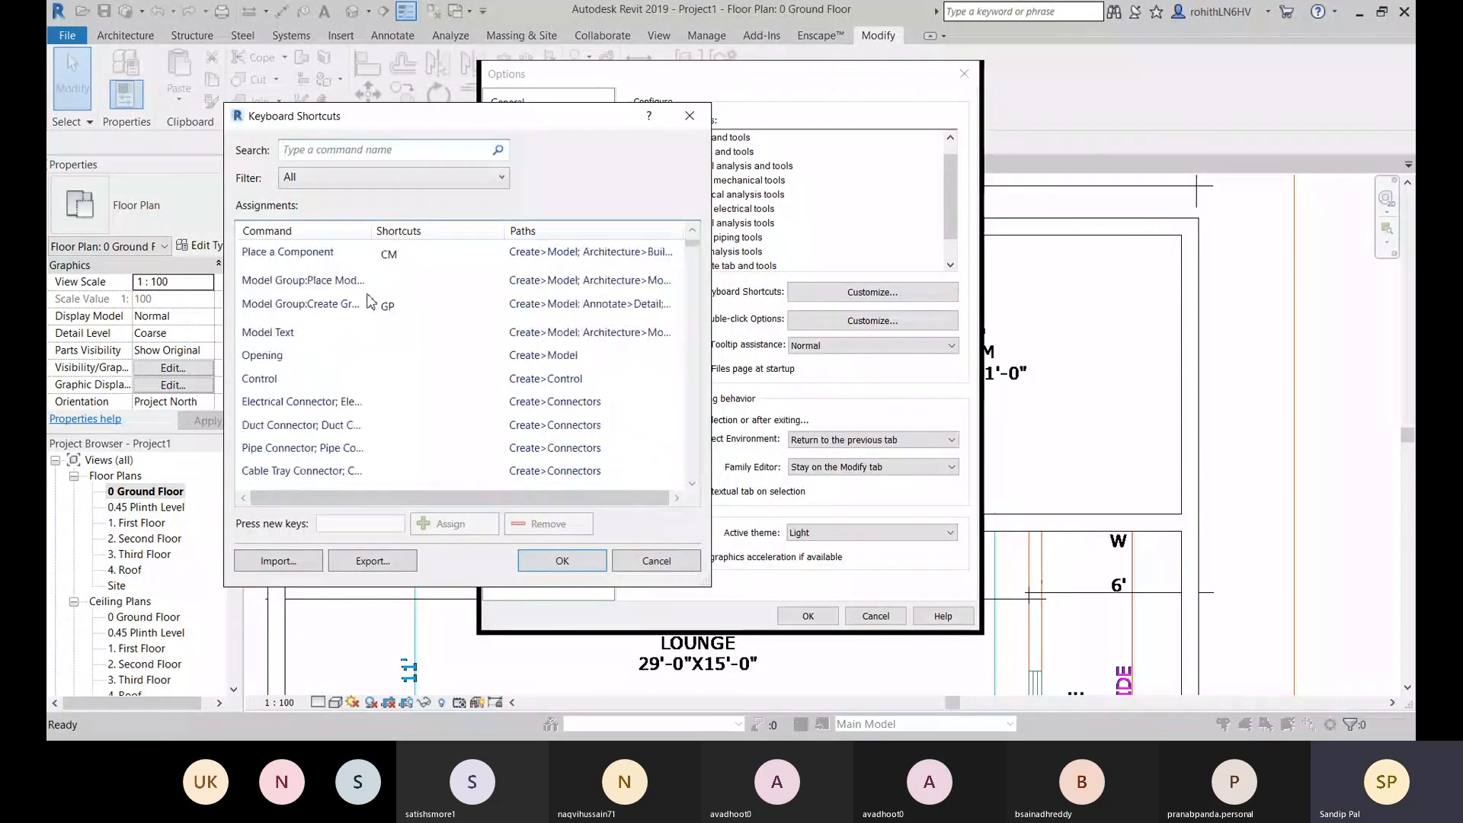
scroll(396, 327, down, 5)
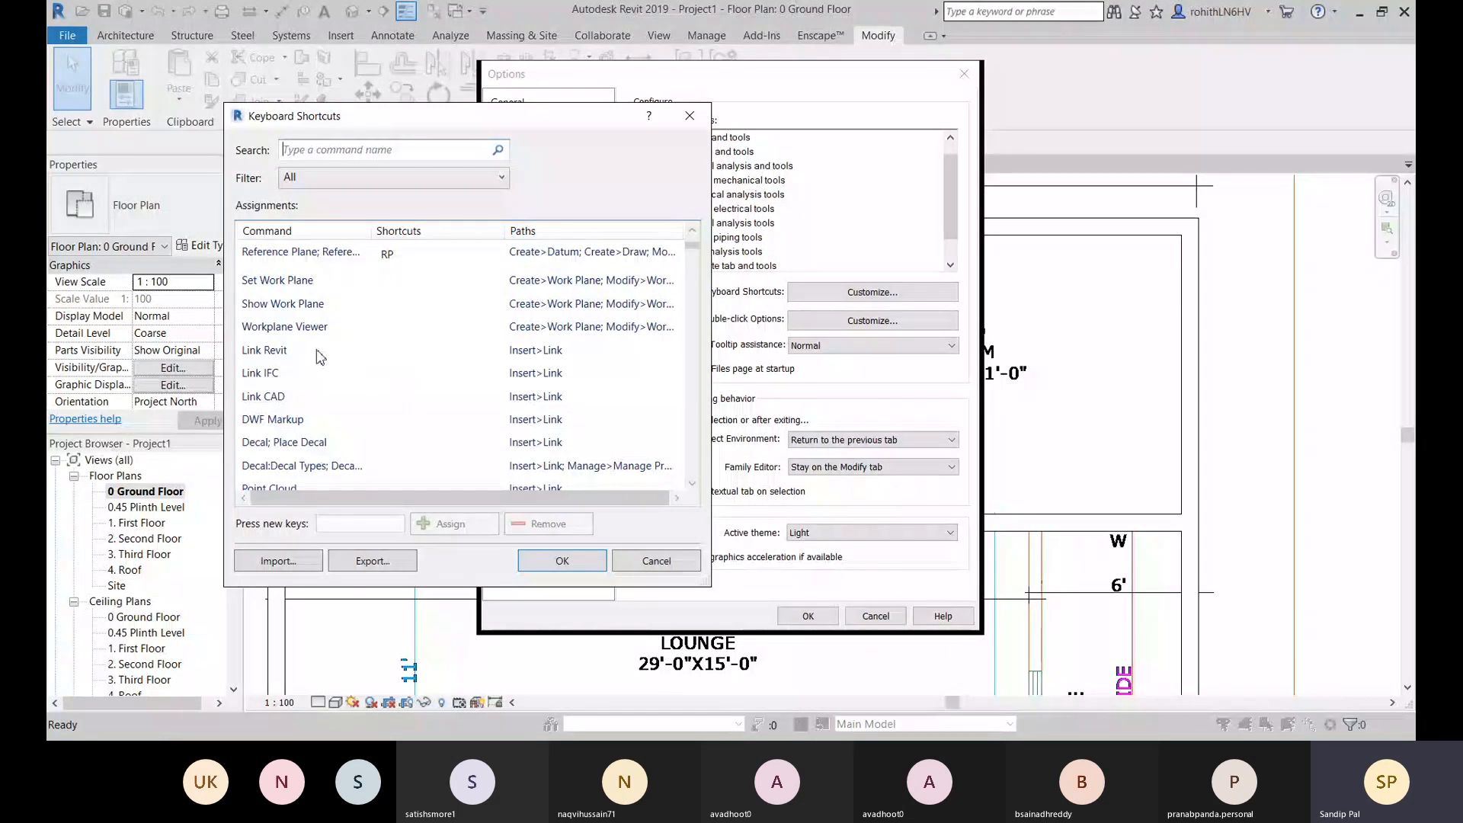
click(692, 118)
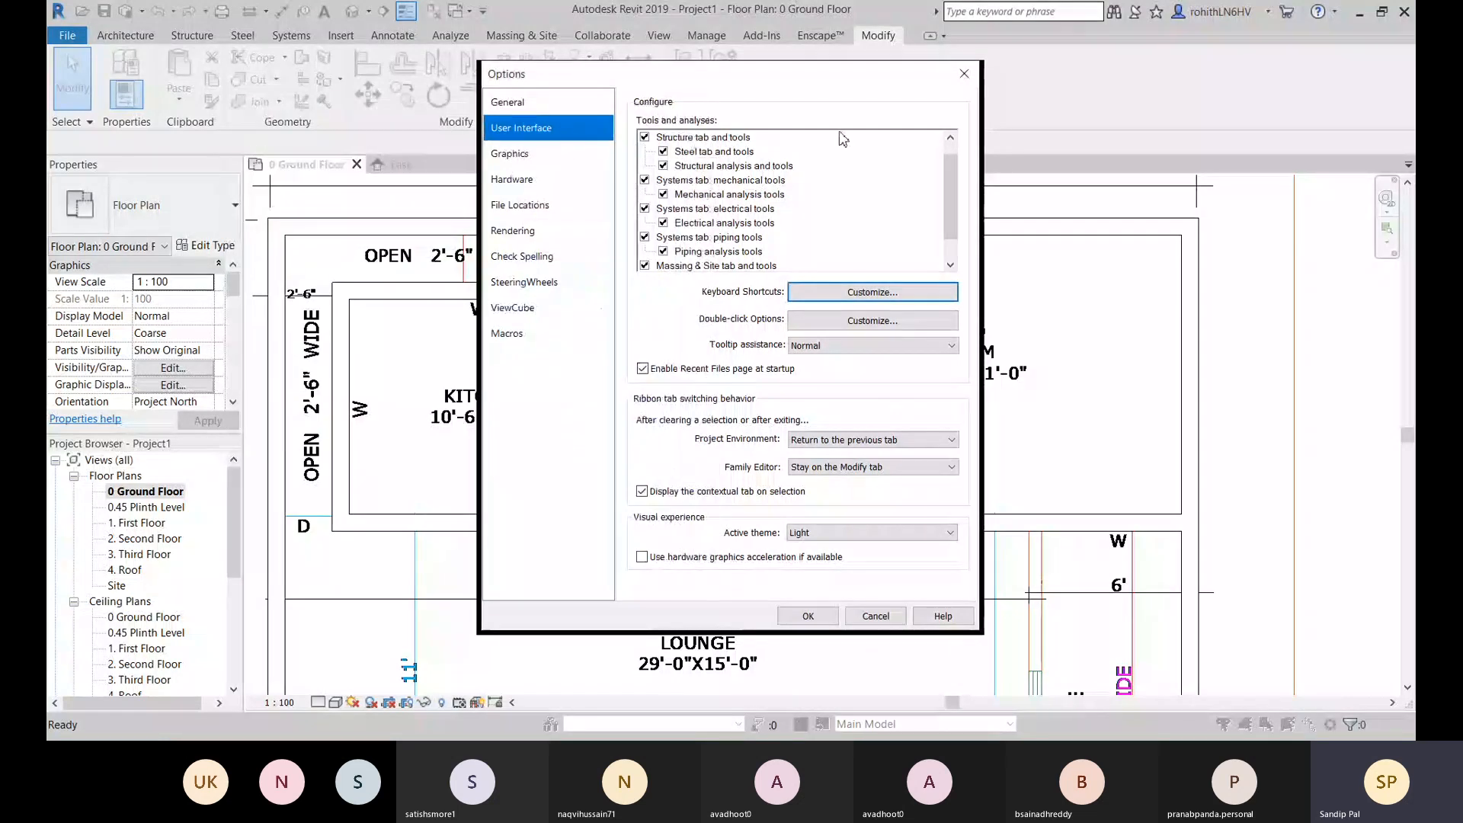
click(964, 74)
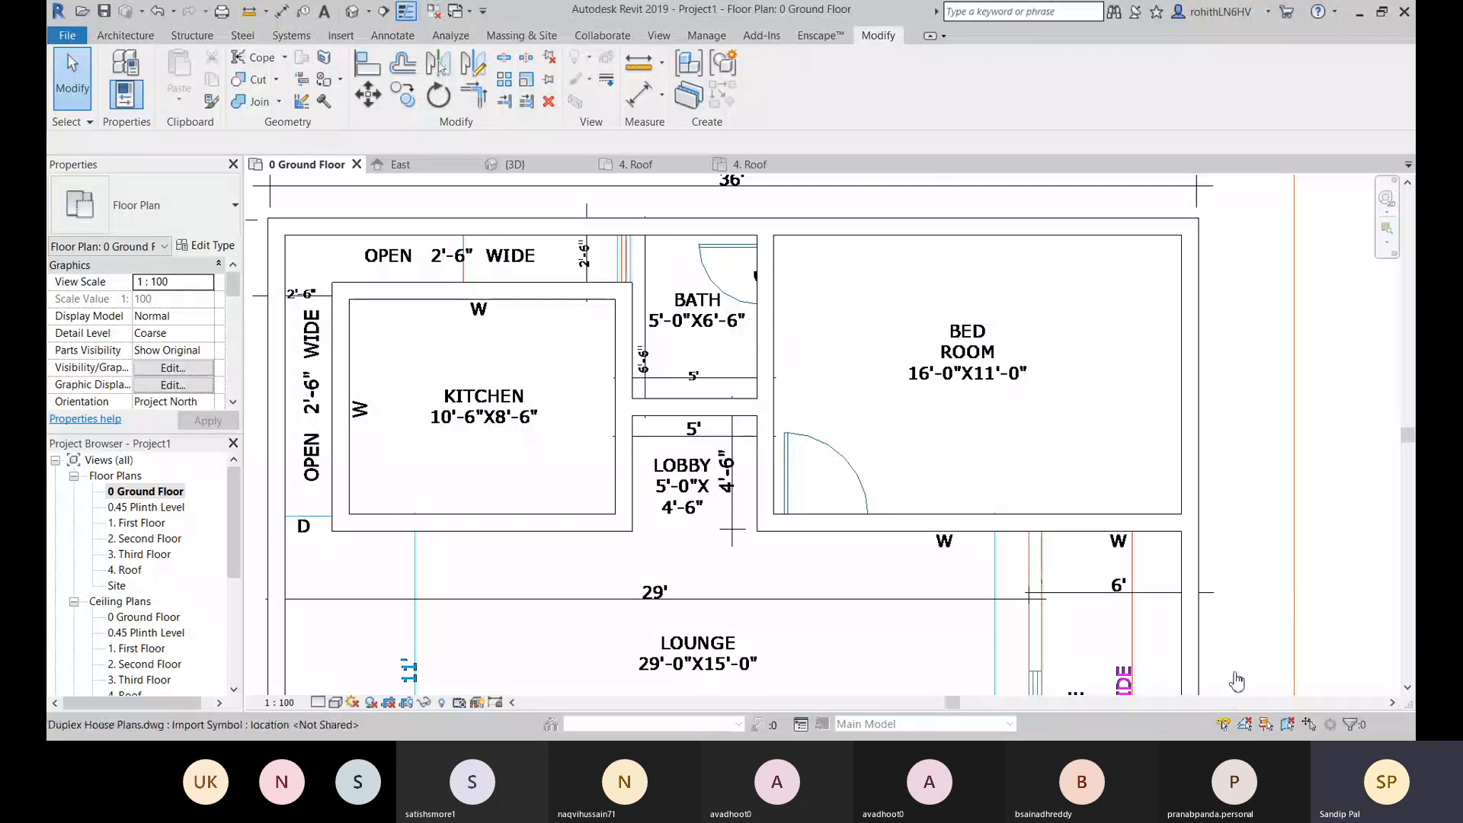
Step: Switch to the 3D view, orient it isometrically and turn off its section box
scroll(789, 470, down, 5)
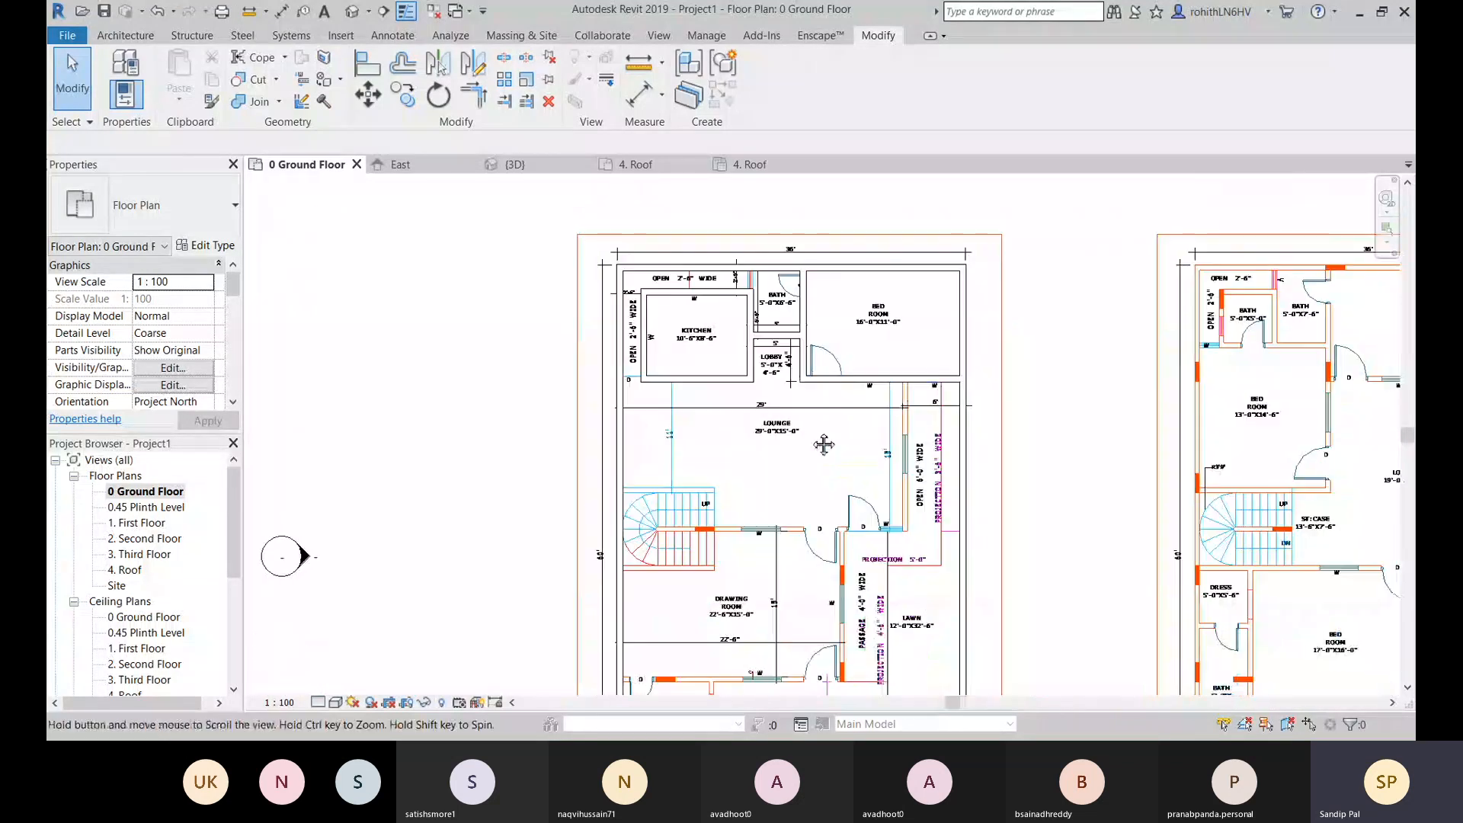
scroll(866, 562, down, 2)
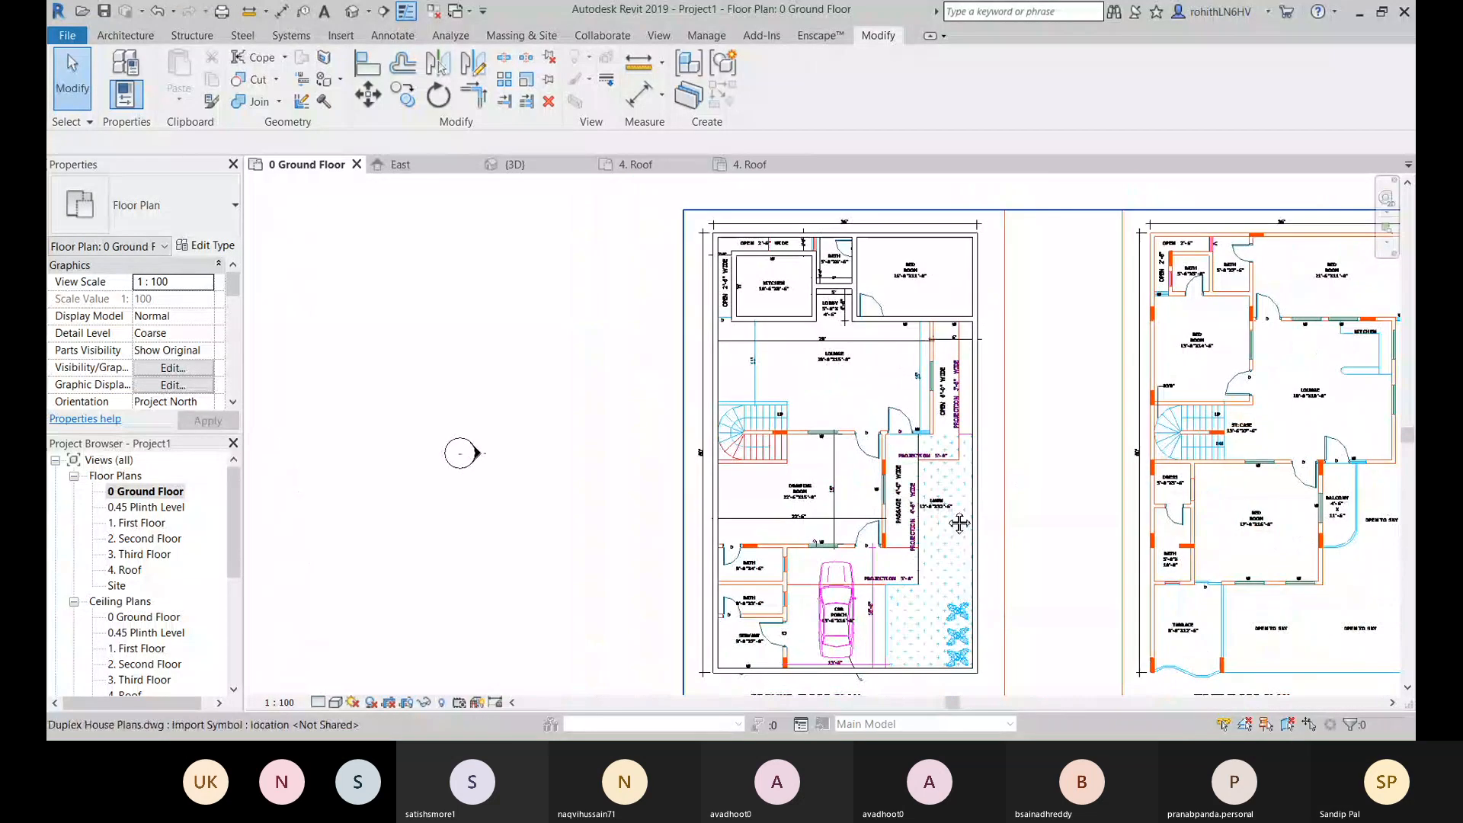
middle_drag(960, 524, 923, 502)
click(514, 164)
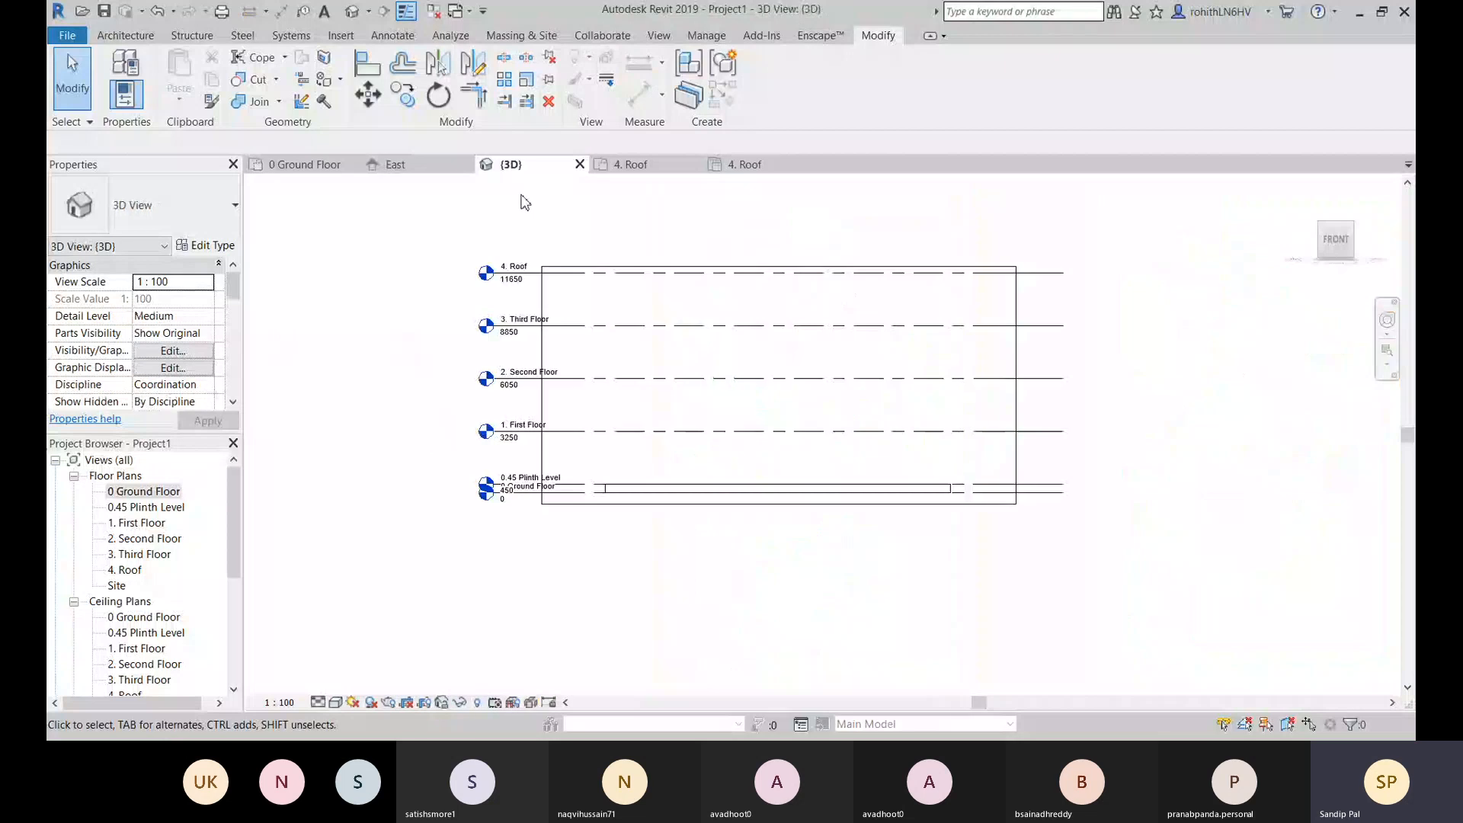
click(1319, 222)
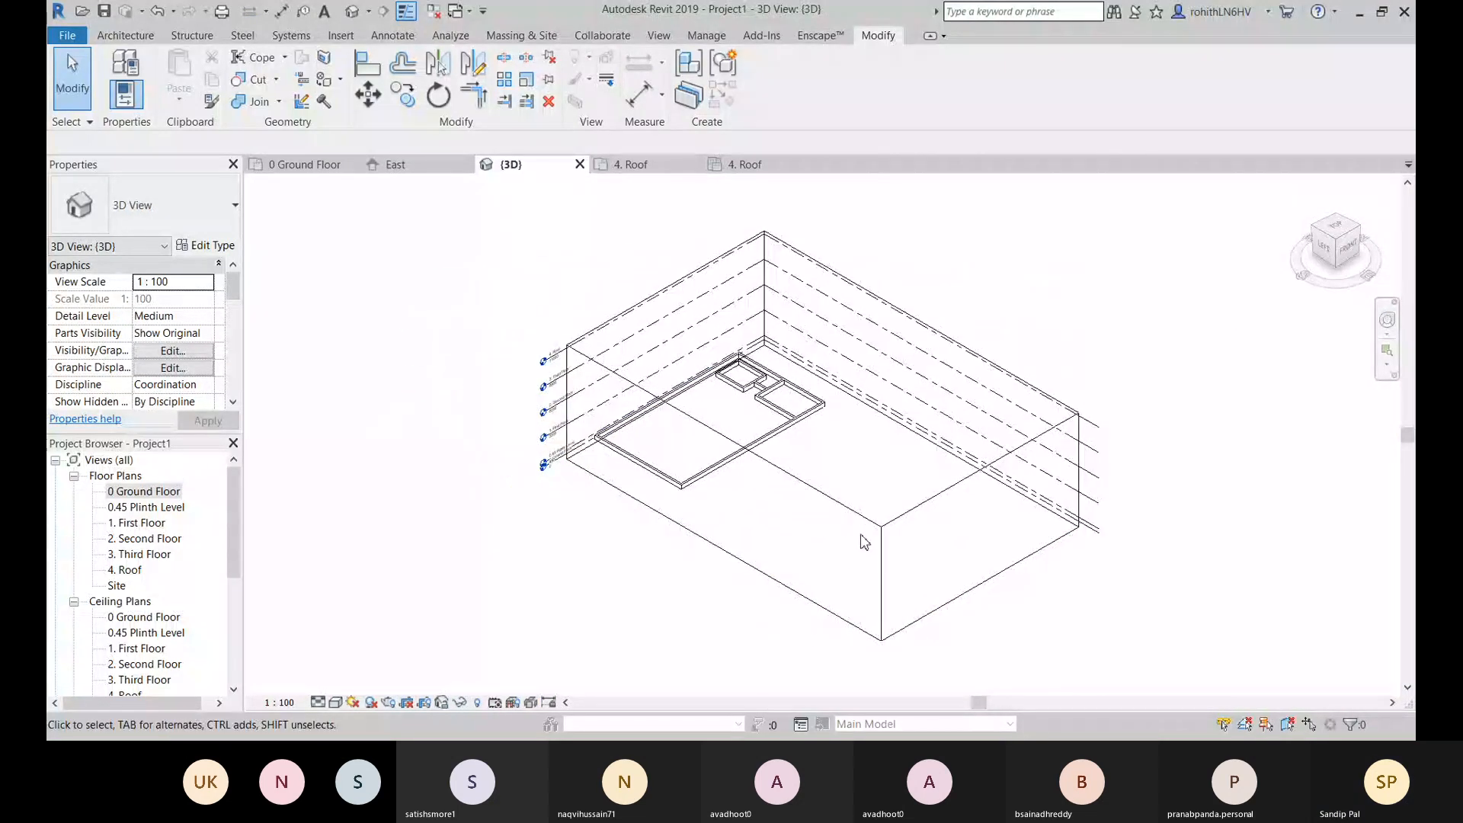
shift+middle_drag(881, 539, 953, 302)
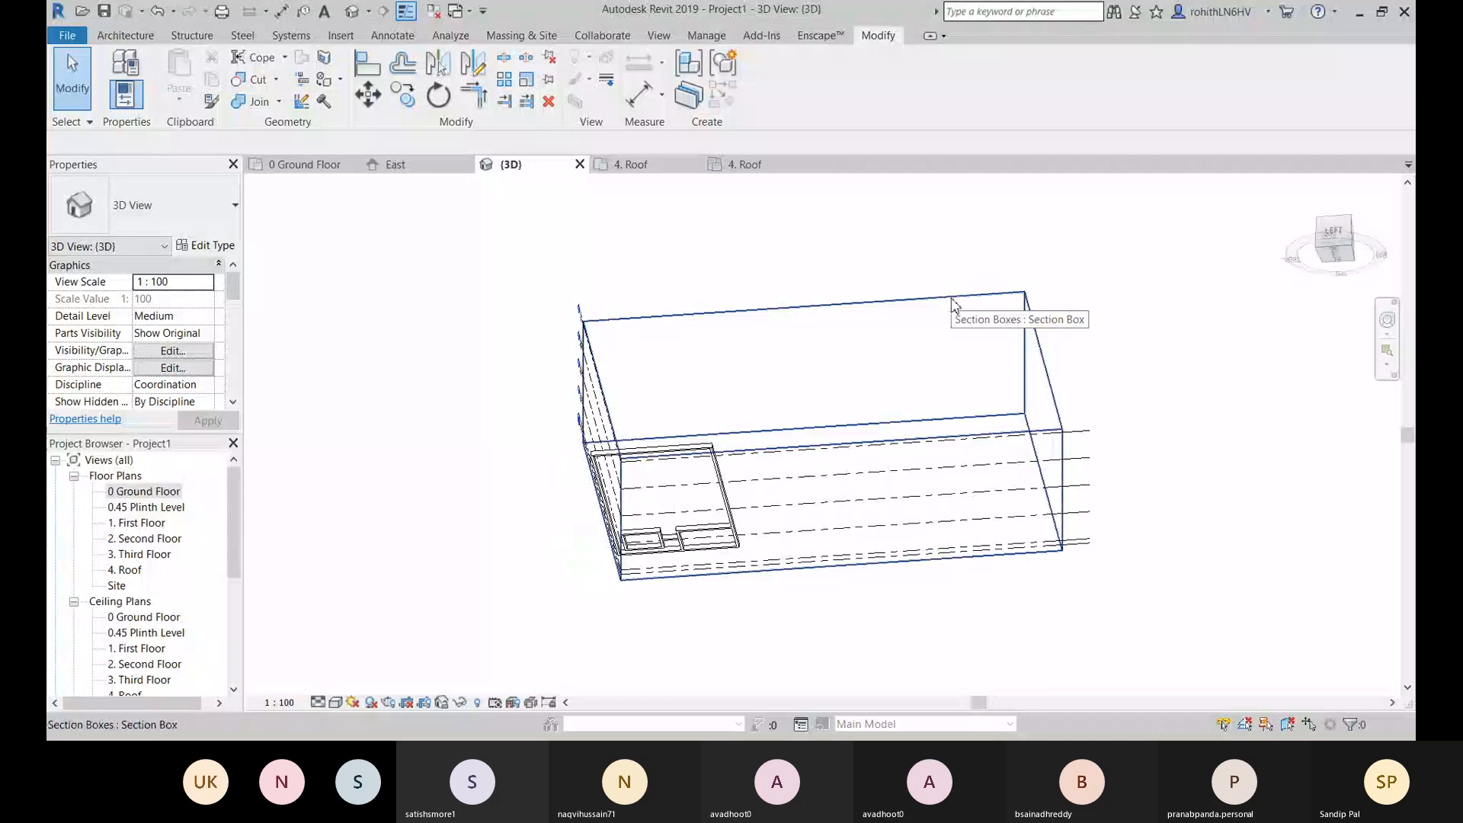
scroll(145, 323, down, 5)
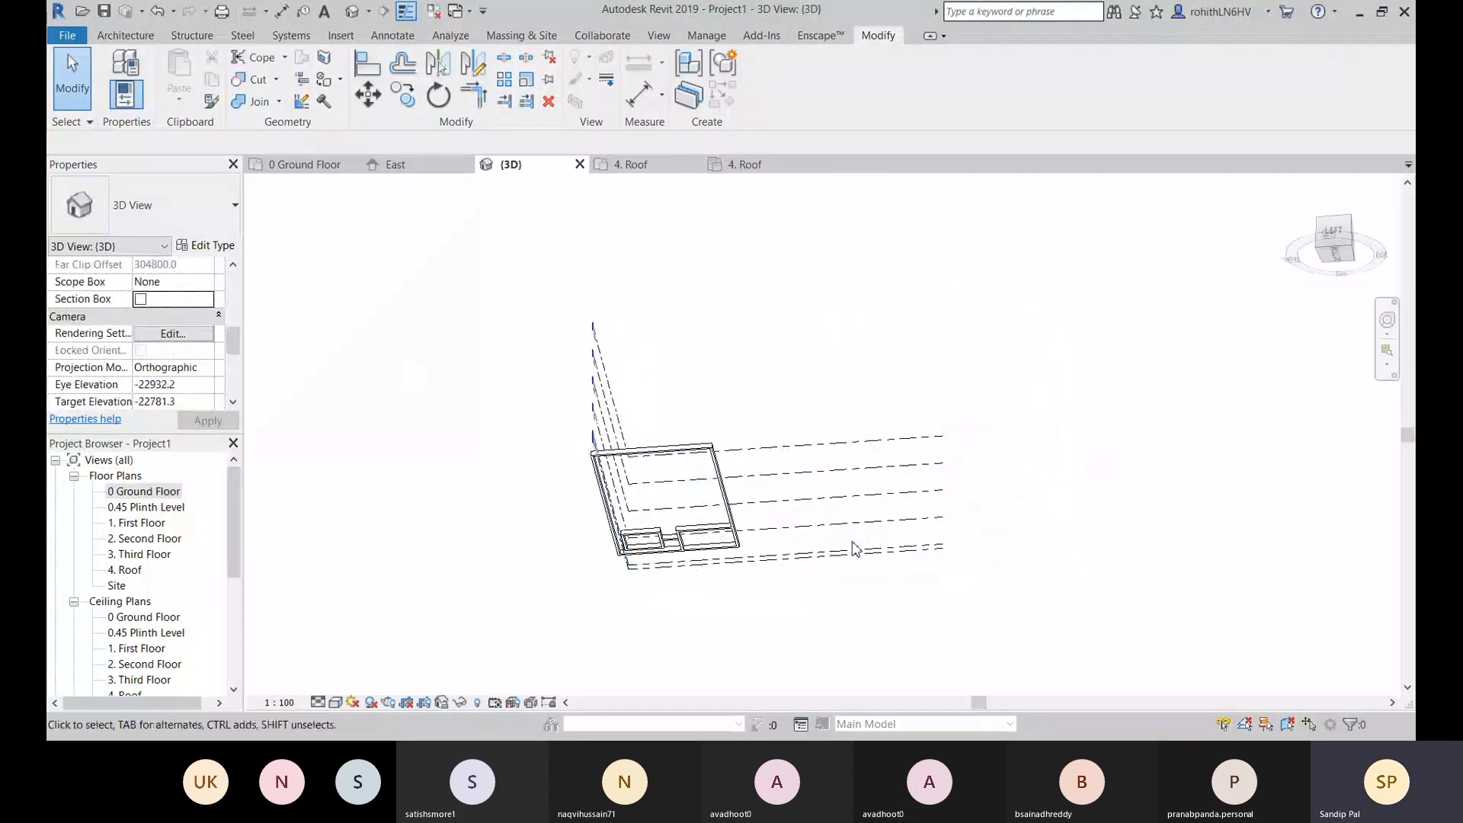
Step: Examine the plinth walls in 3D from several sides and compare their height with the level lines
shift+middle_drag(871, 547, 1345, 415)
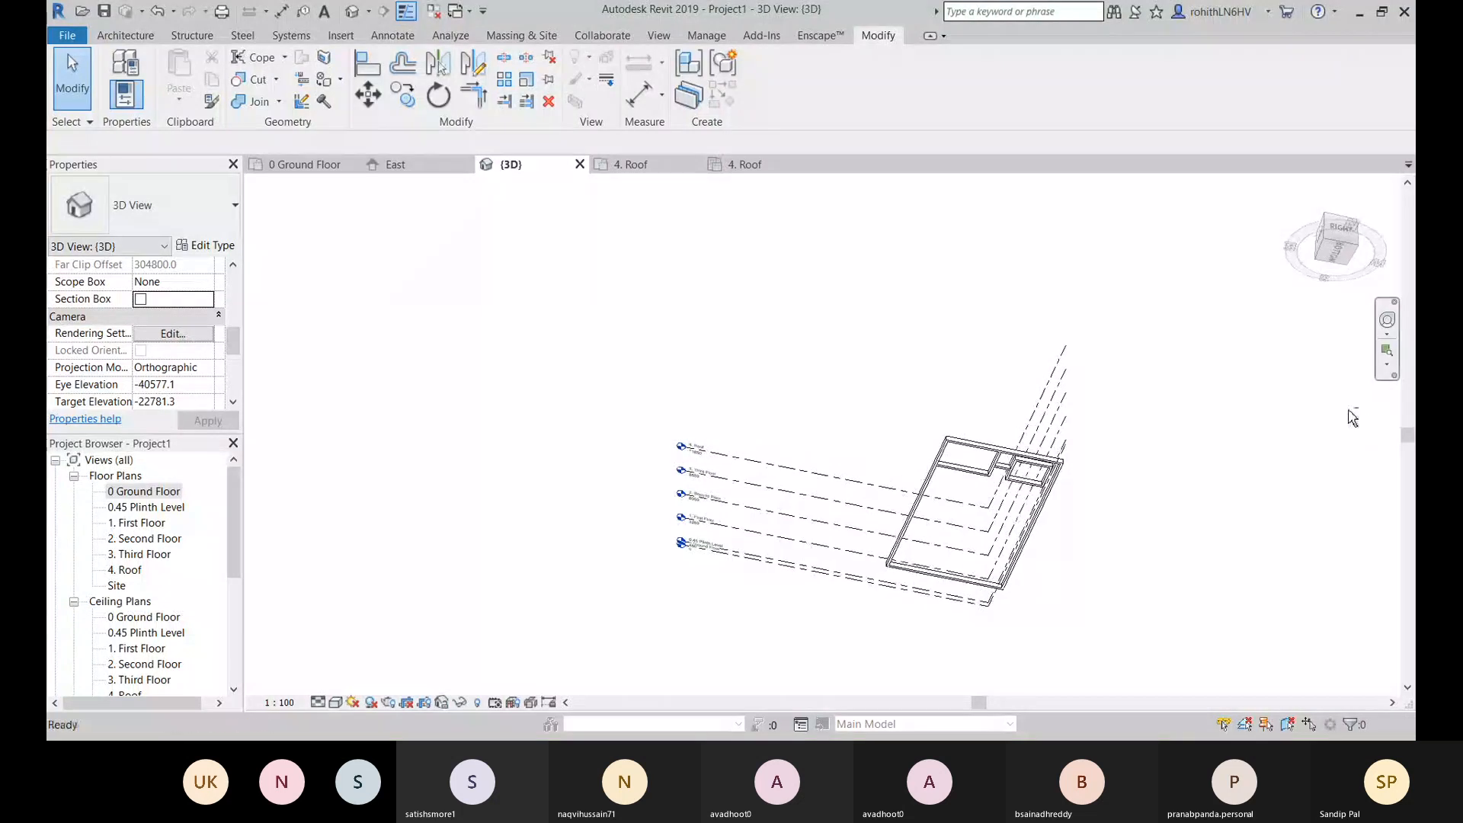
scroll(873, 449, up, 5)
shift+middle_drag(873, 450, 976, 419)
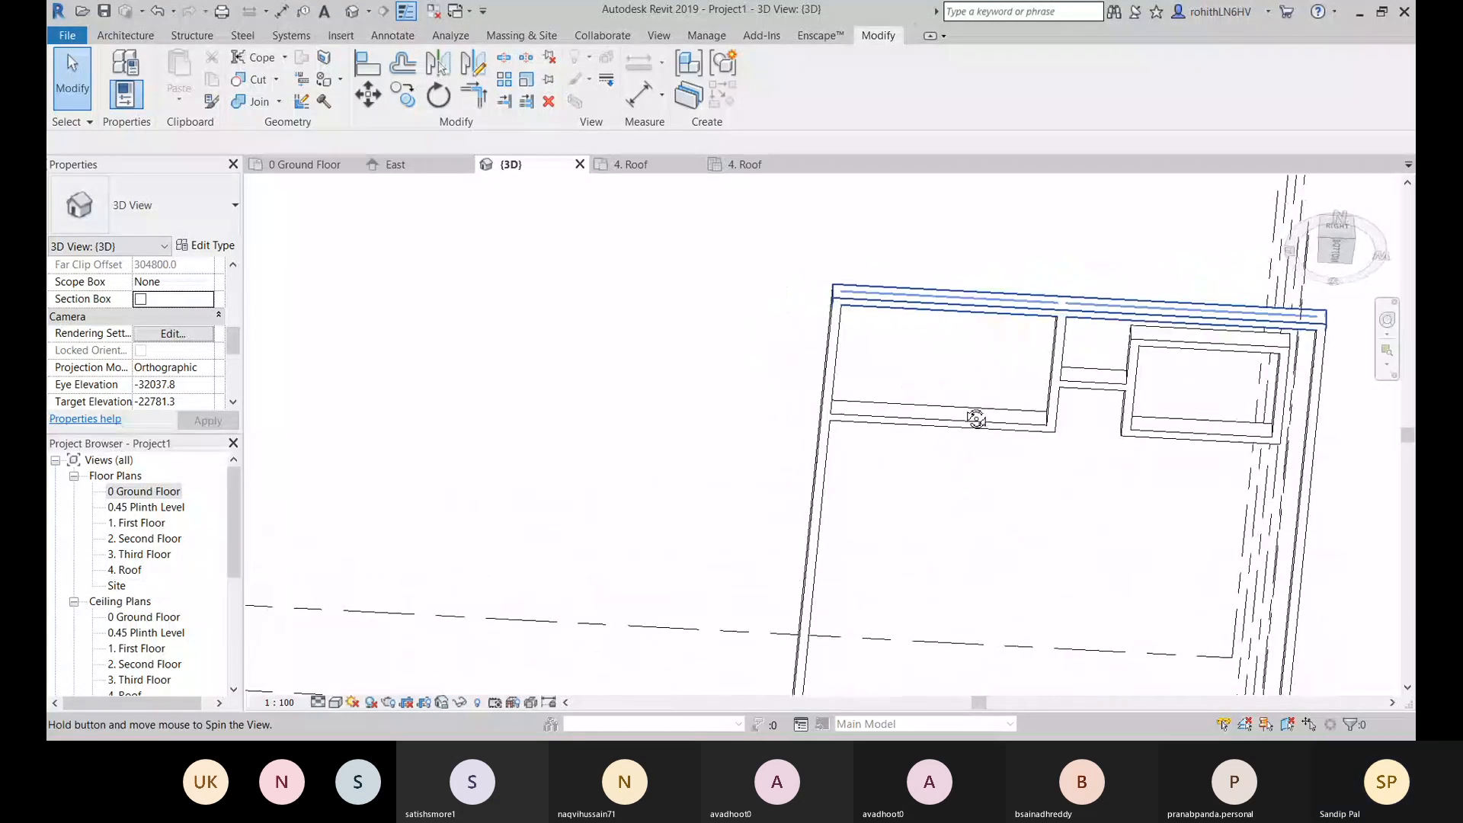
shift+drag(976, 419, 1232, 316)
scroll(1240, 270, down, 2)
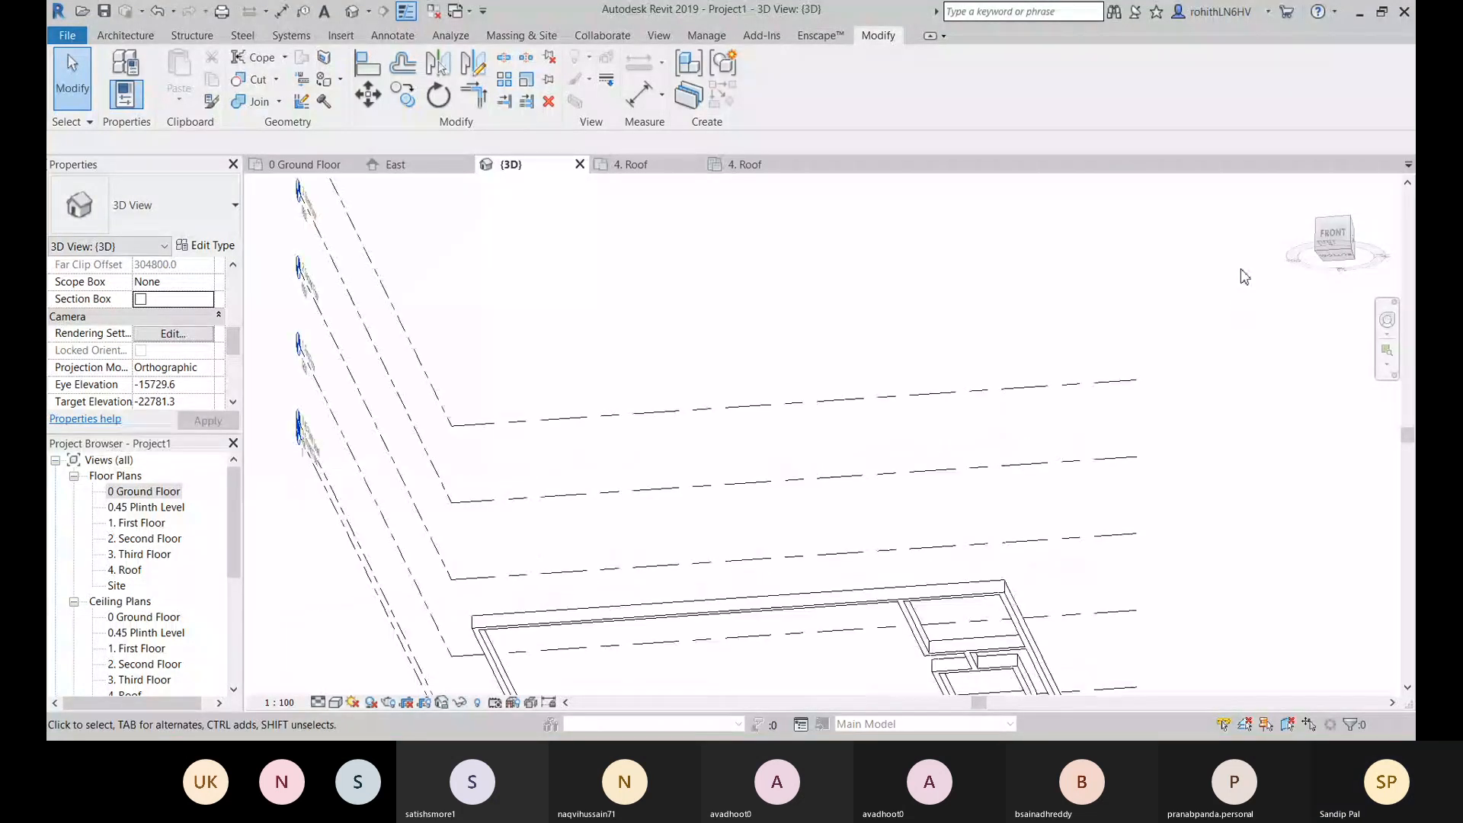
scroll(1110, 317, down, 4)
shift+middle_drag(1186, 350, 1066, 409)
scroll(1059, 415, up, 6)
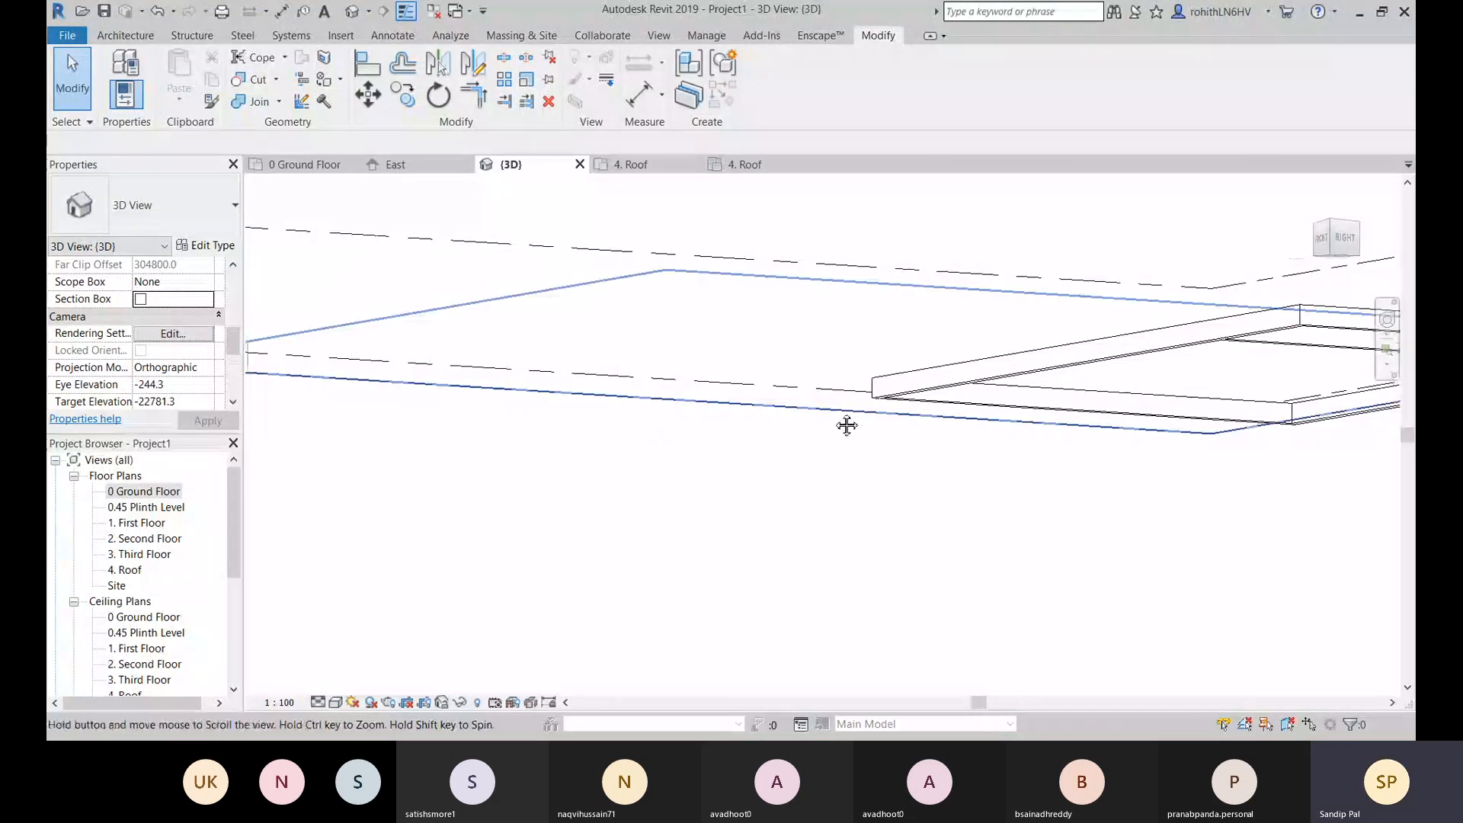
scroll(741, 351, down, 3)
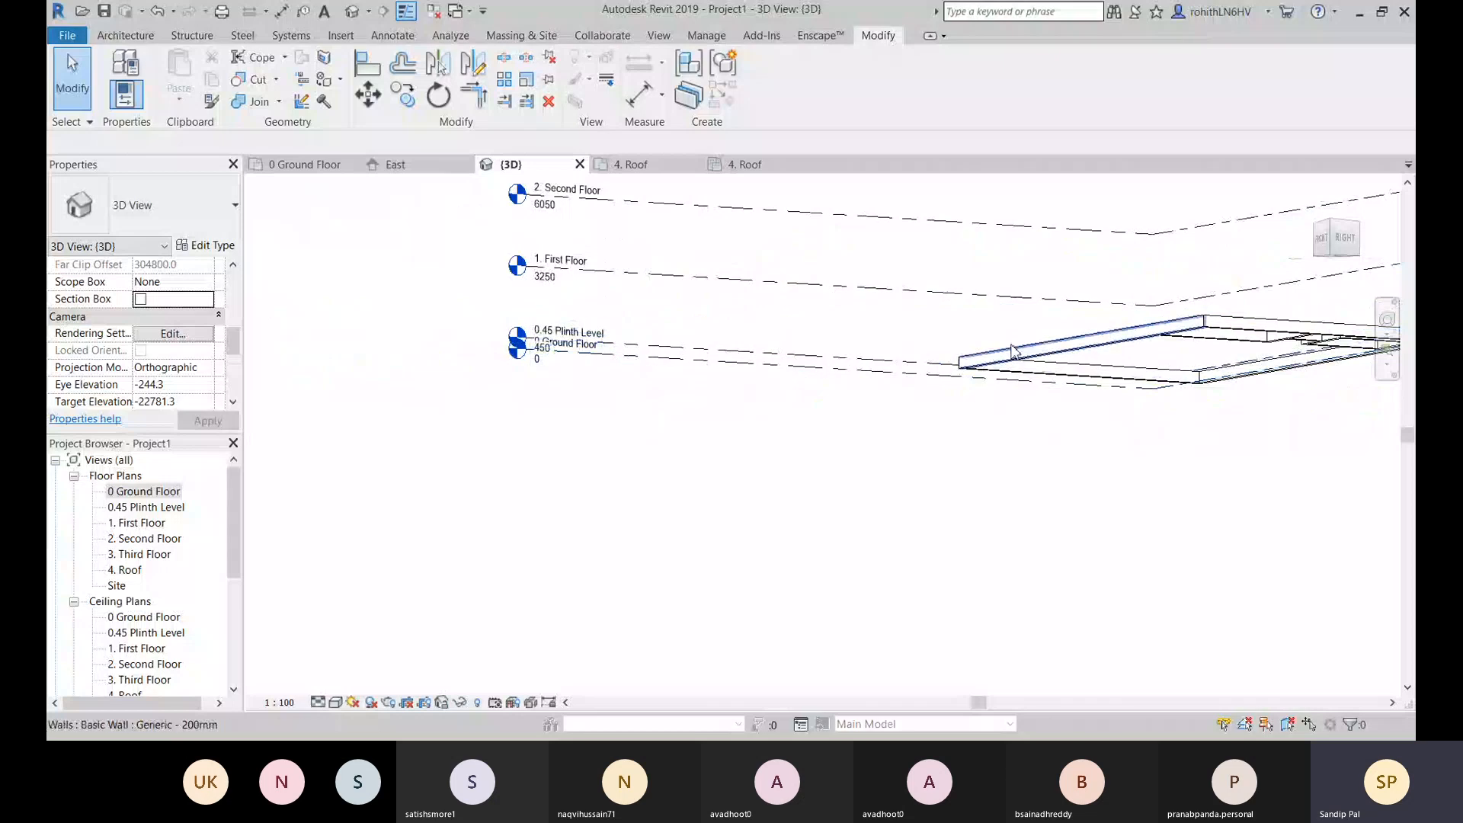
shift+middle_drag(1013, 352, 1066, 447)
shift+middle_drag(886, 383, 988, 220)
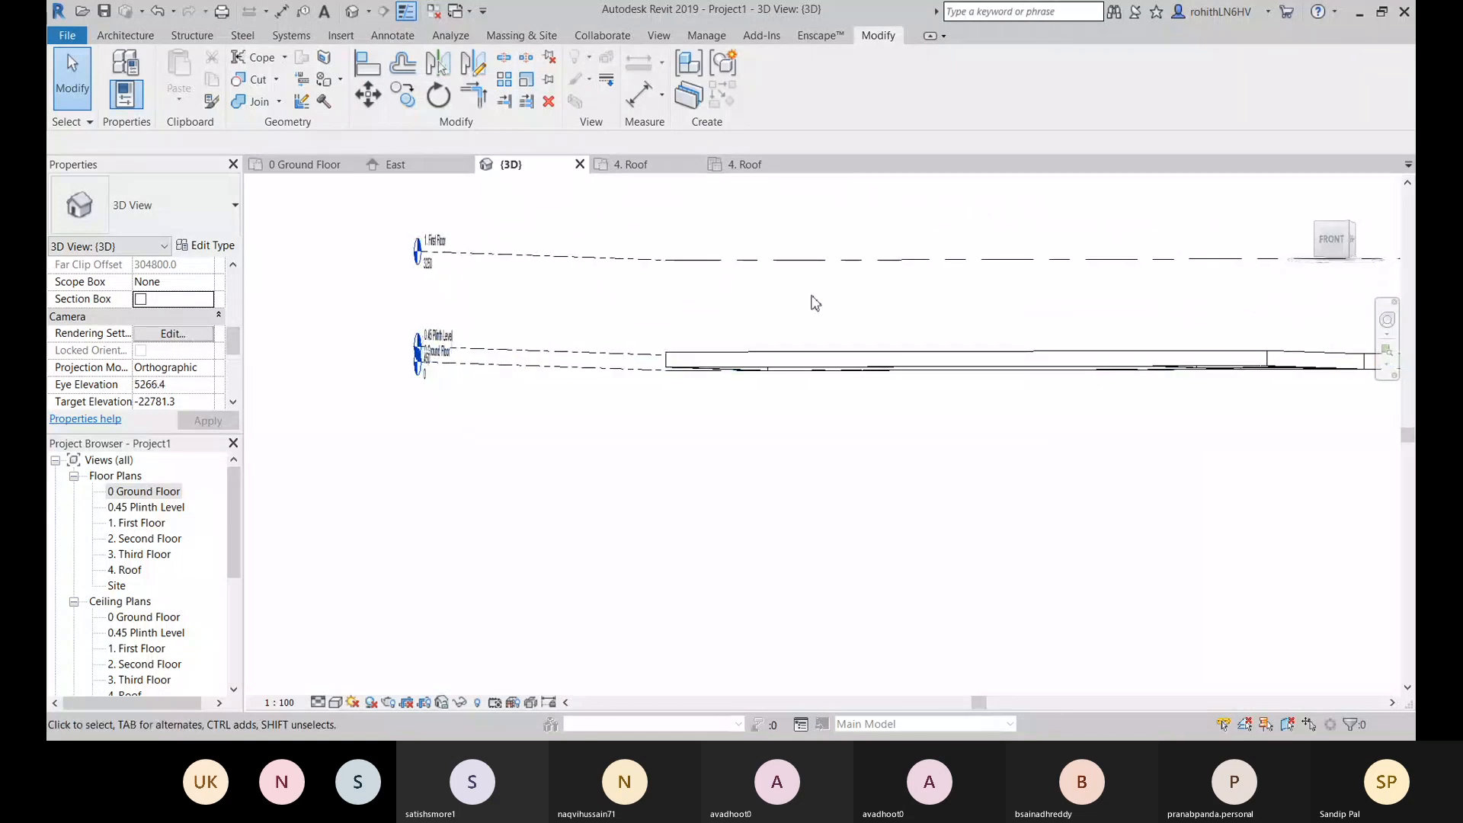
Step: Select all Generic - 200mm walls in the entire project and constrain them from 0.45 Plinth Level up to level 1. First Floor
click(694, 356)
scroll(164, 307, up, 5)
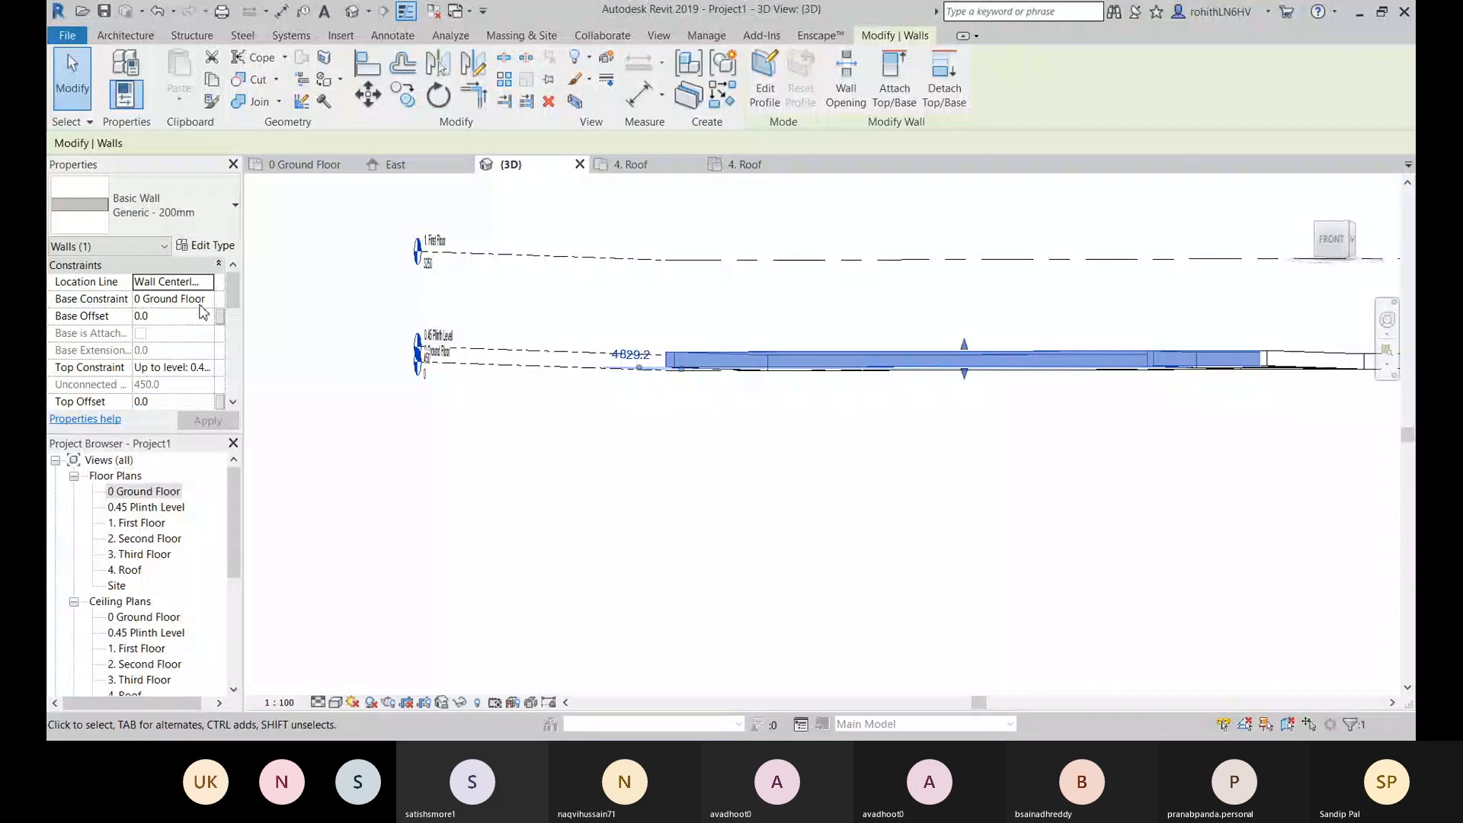
middle_drag(791, 414, 782, 416)
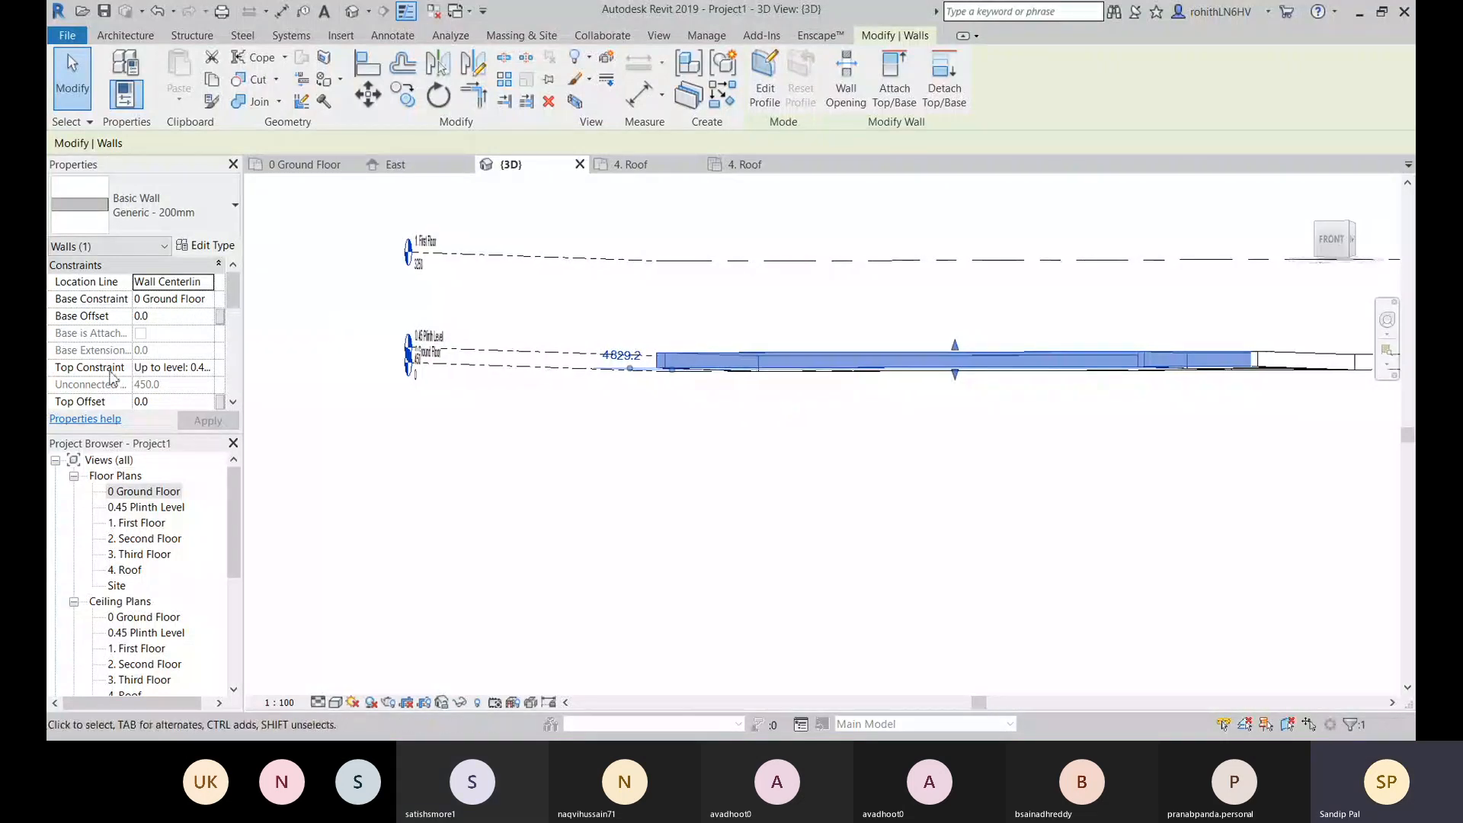
click(211, 300)
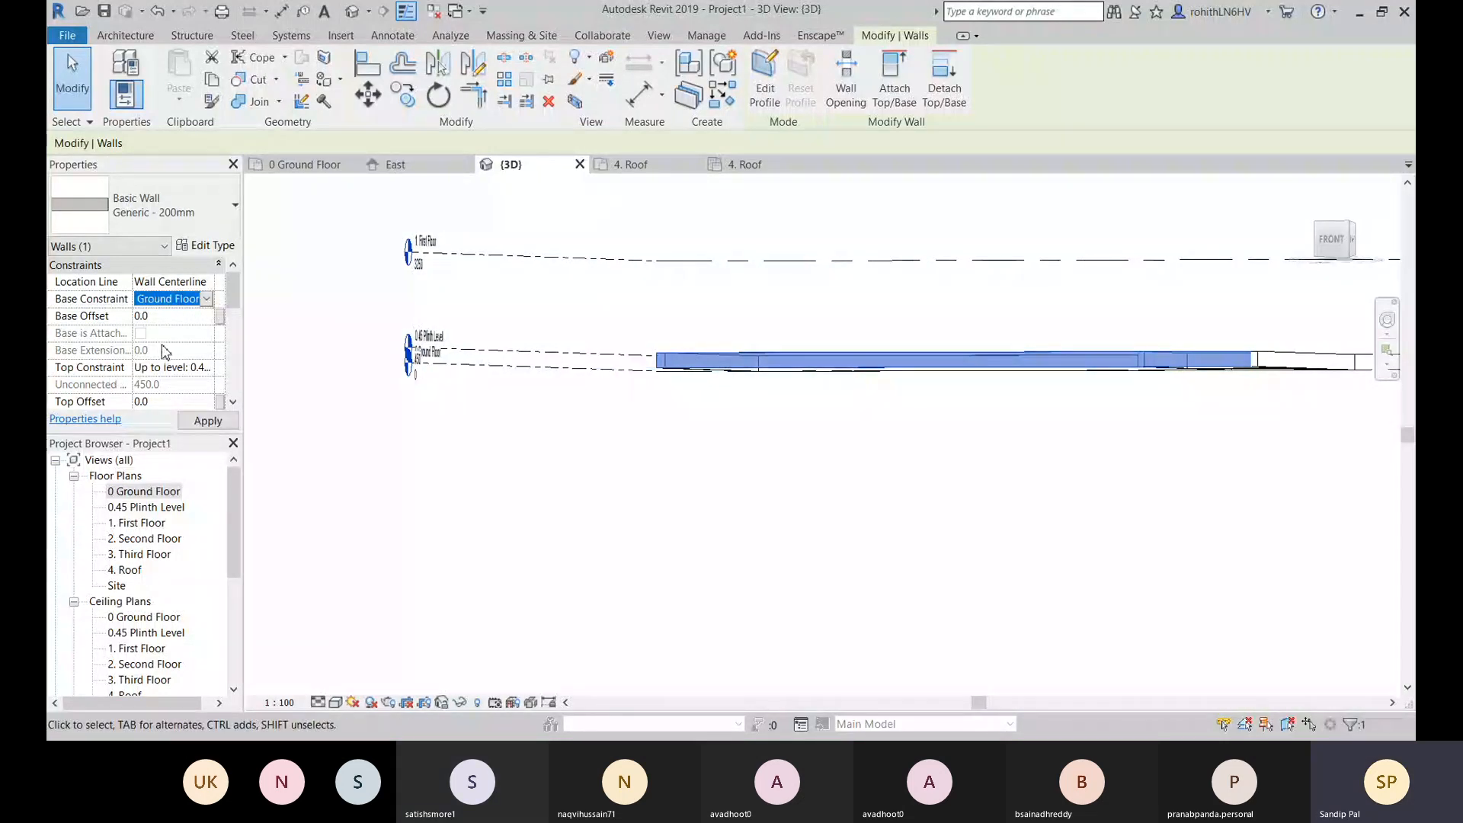
right_click(704, 306)
mouse_move(801, 519)
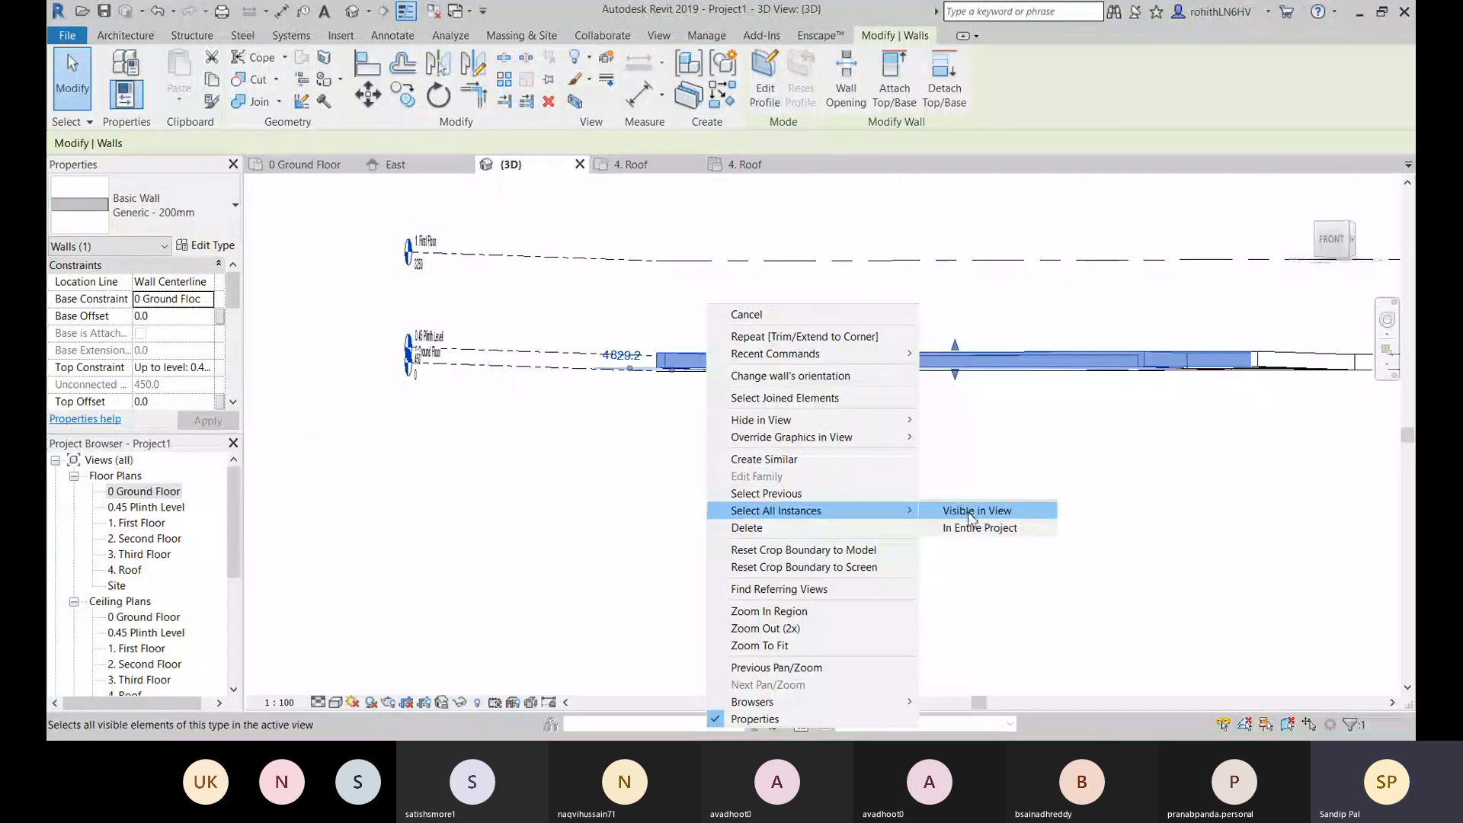
click(963, 528)
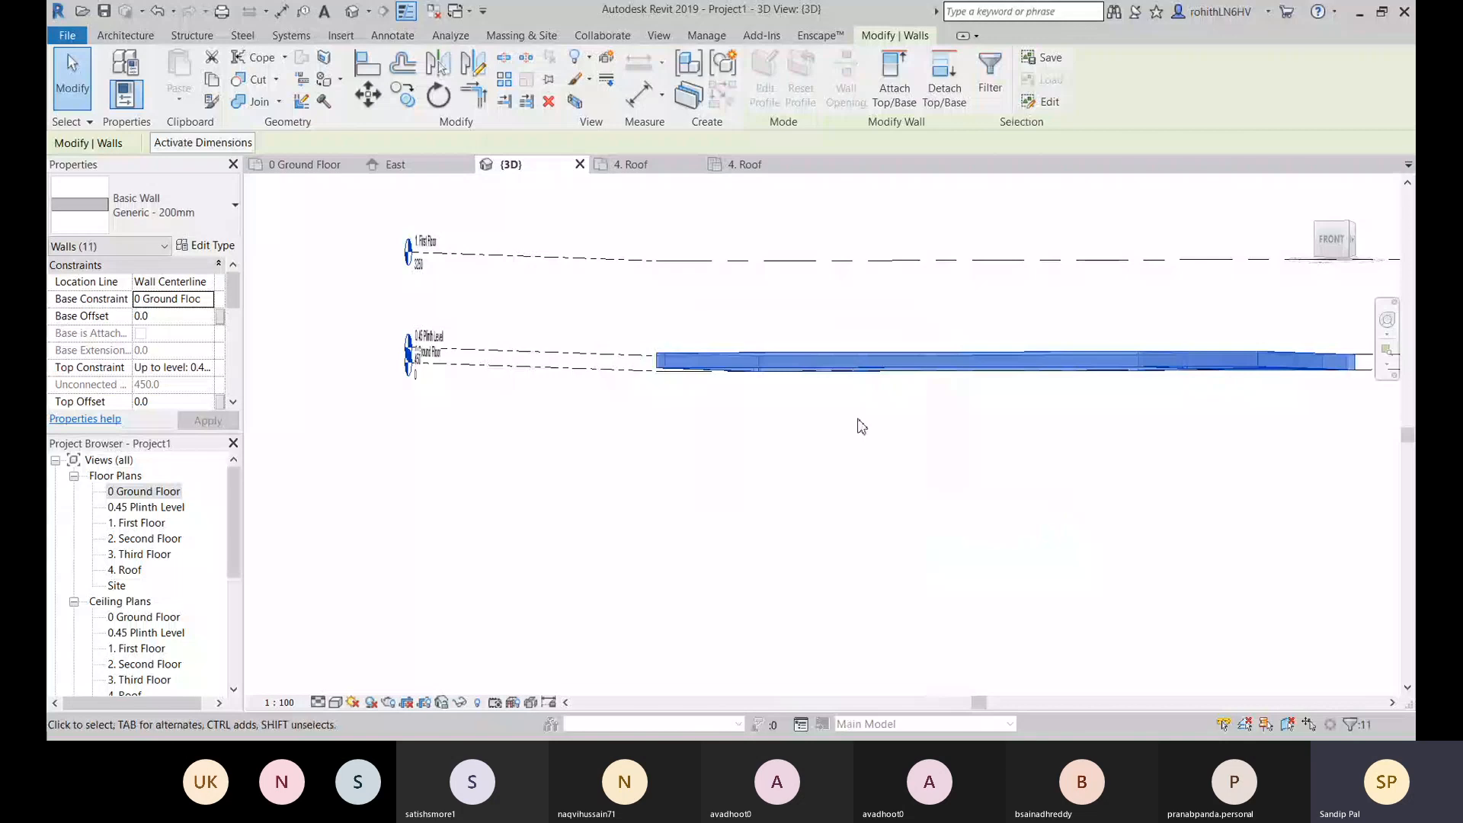
shift+middle_drag(861, 426, 622, 454)
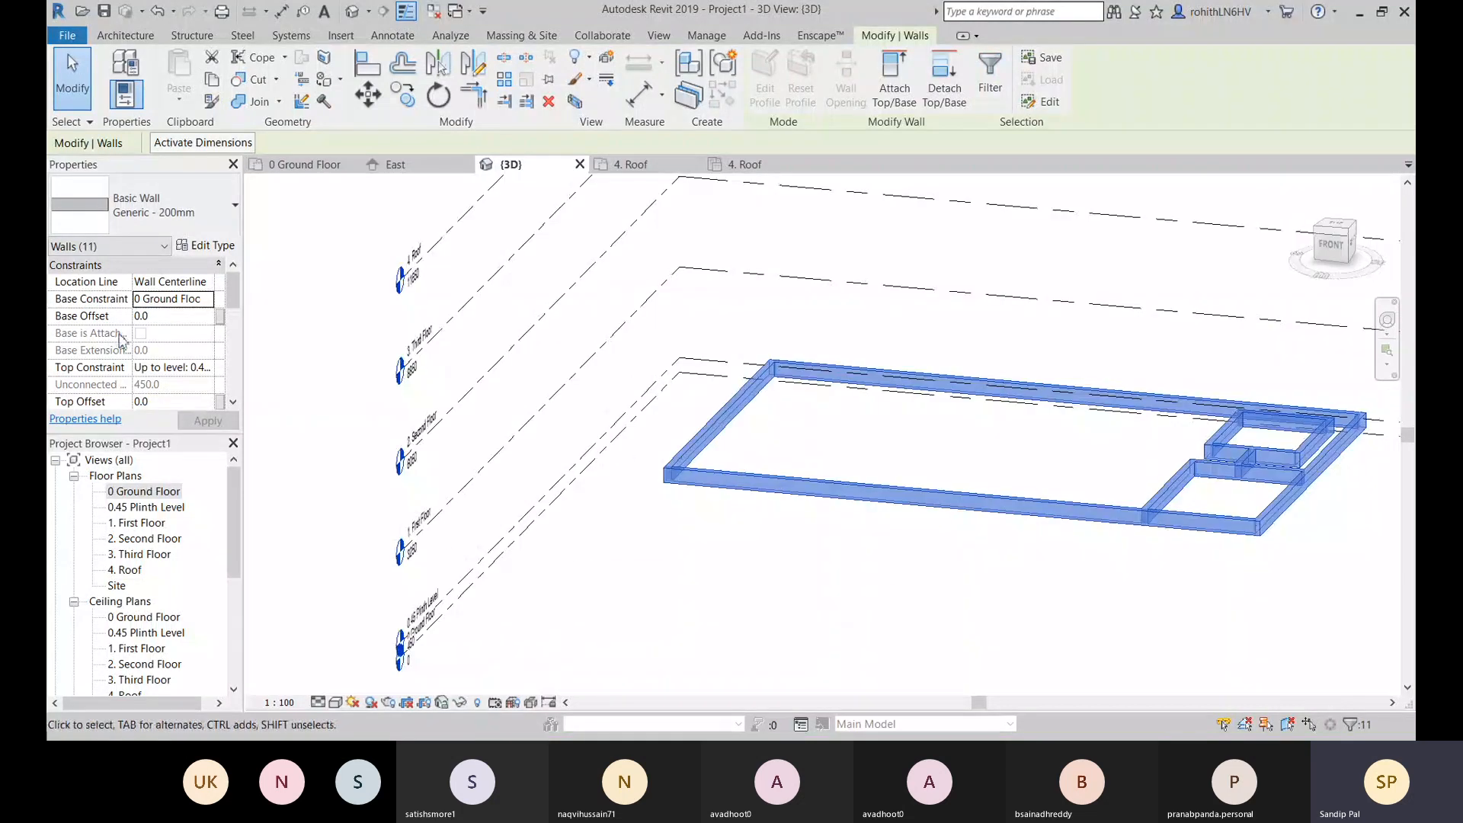
double_click(202, 298)
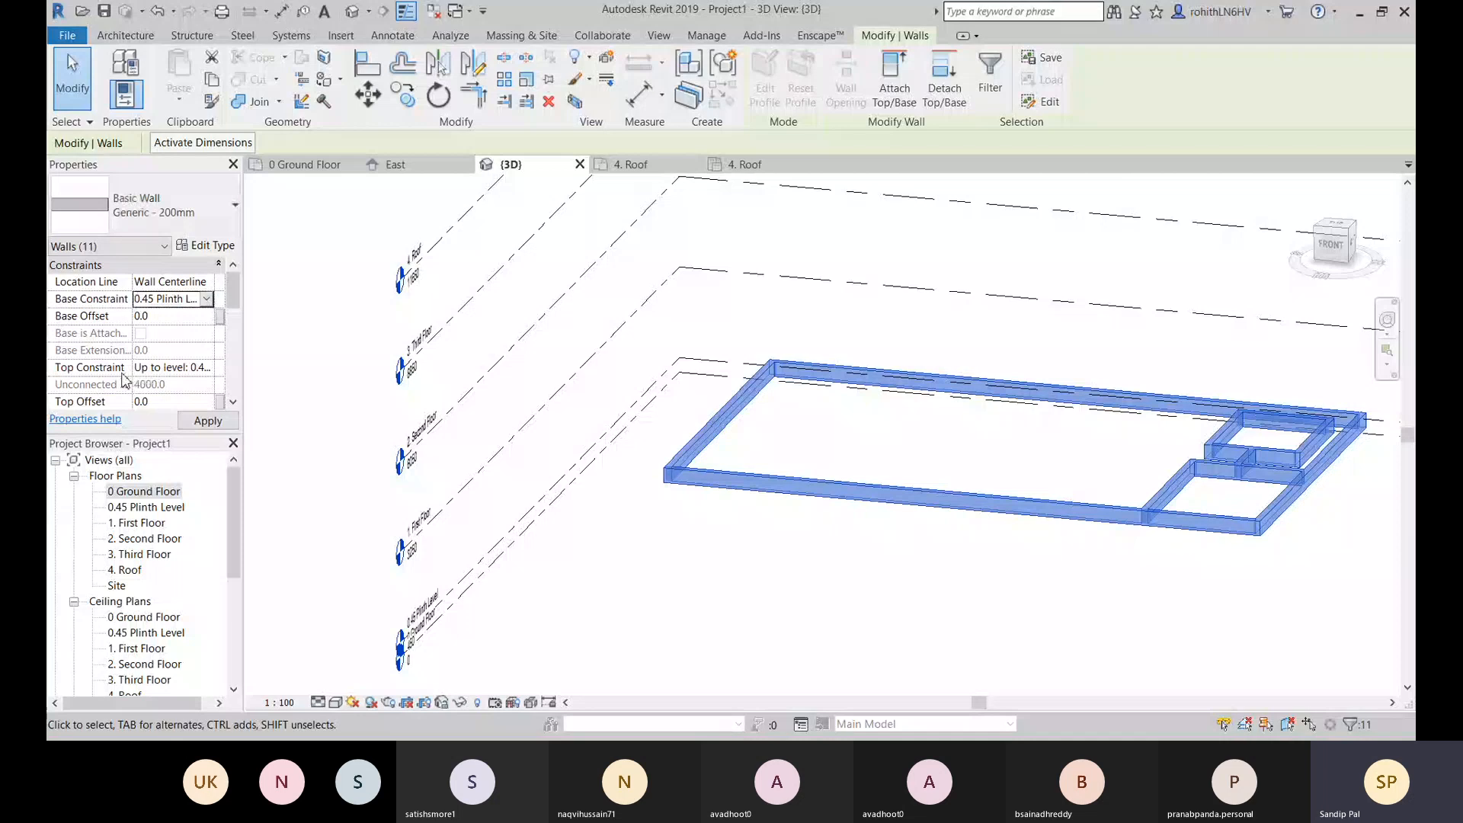
click(206, 368)
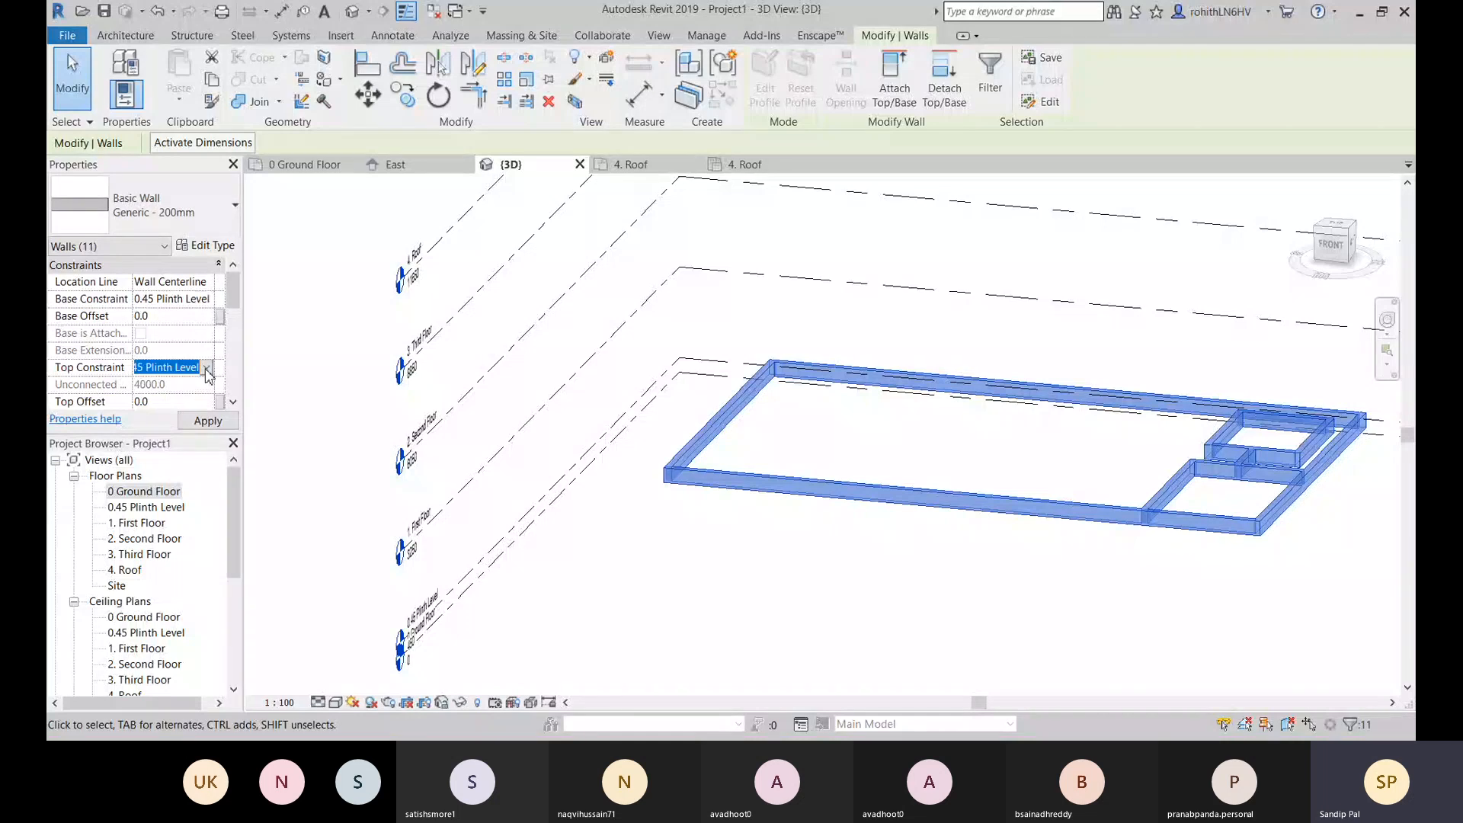
click(169, 425)
middle_drag(720, 530, 710, 491)
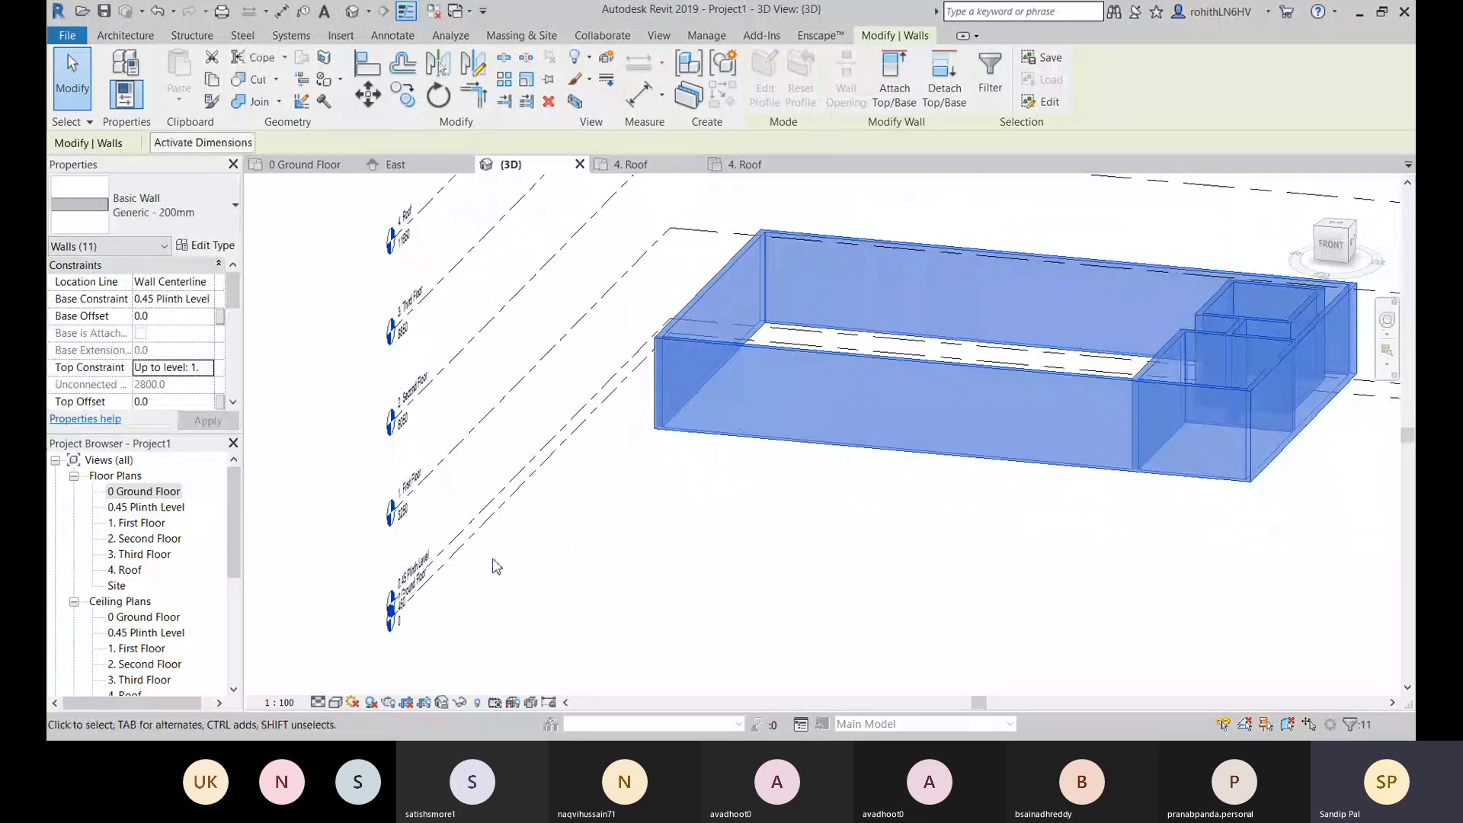
shift+middle_drag(696, 582, 761, 548)
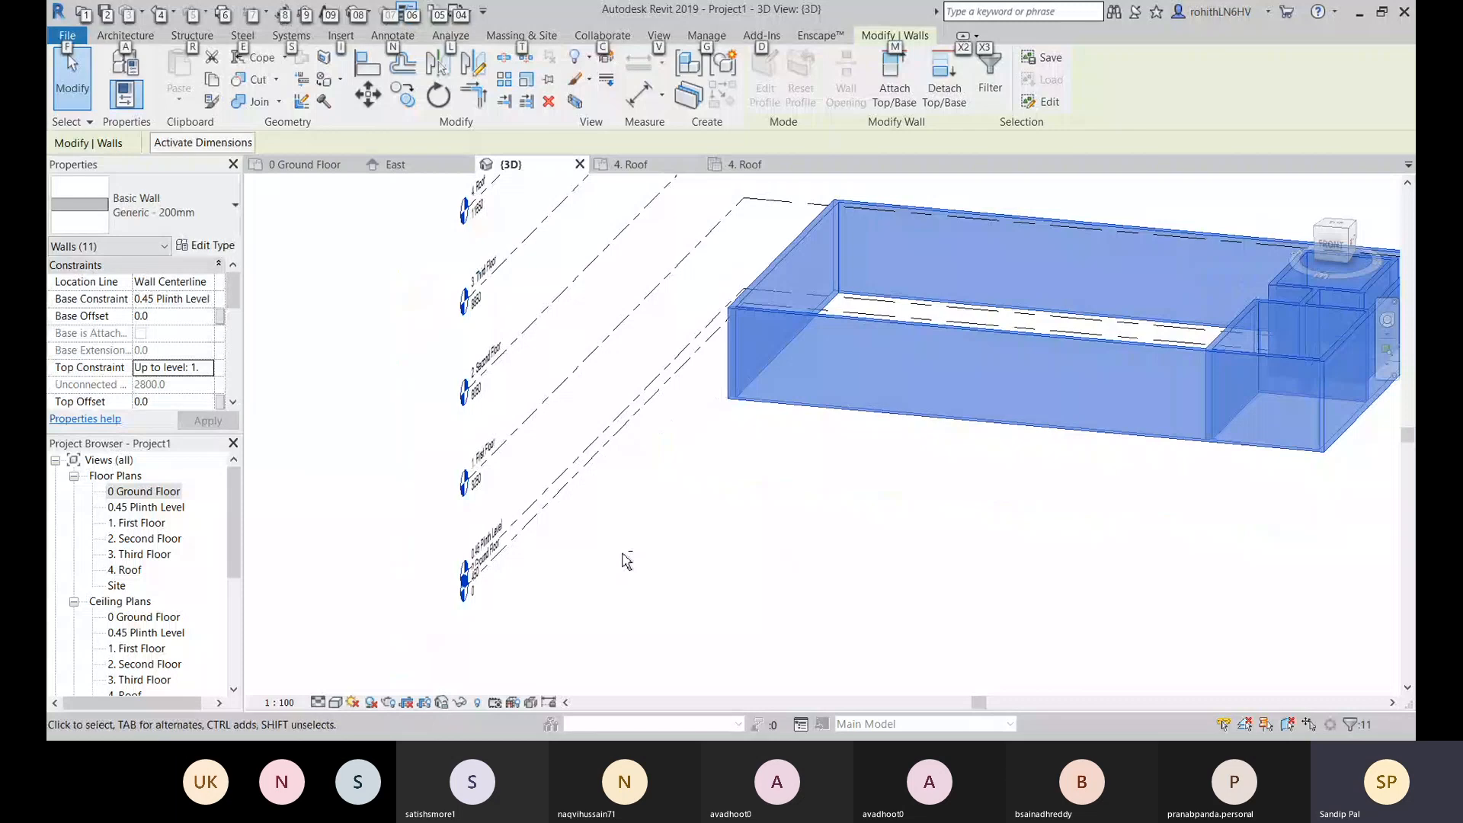
shift+middle_drag(620, 562, 128, 527)
click(714, 492)
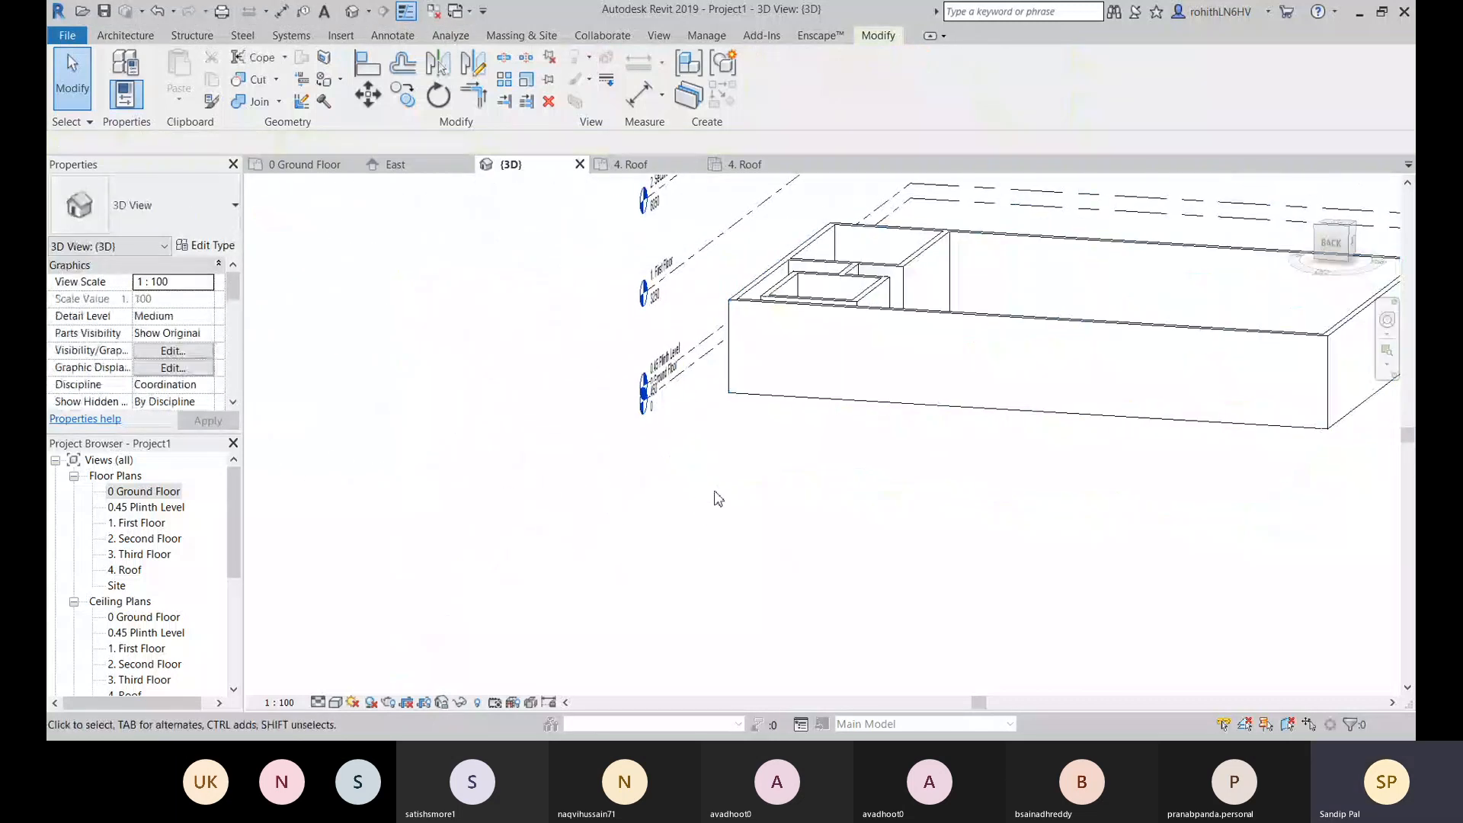
Step: Set the elevation of the 0.45 Plinth Level to 600 in the East elevation
shift+middle_drag(714, 493, 469, 540)
shift+middle_drag(399, 450, 345, 451)
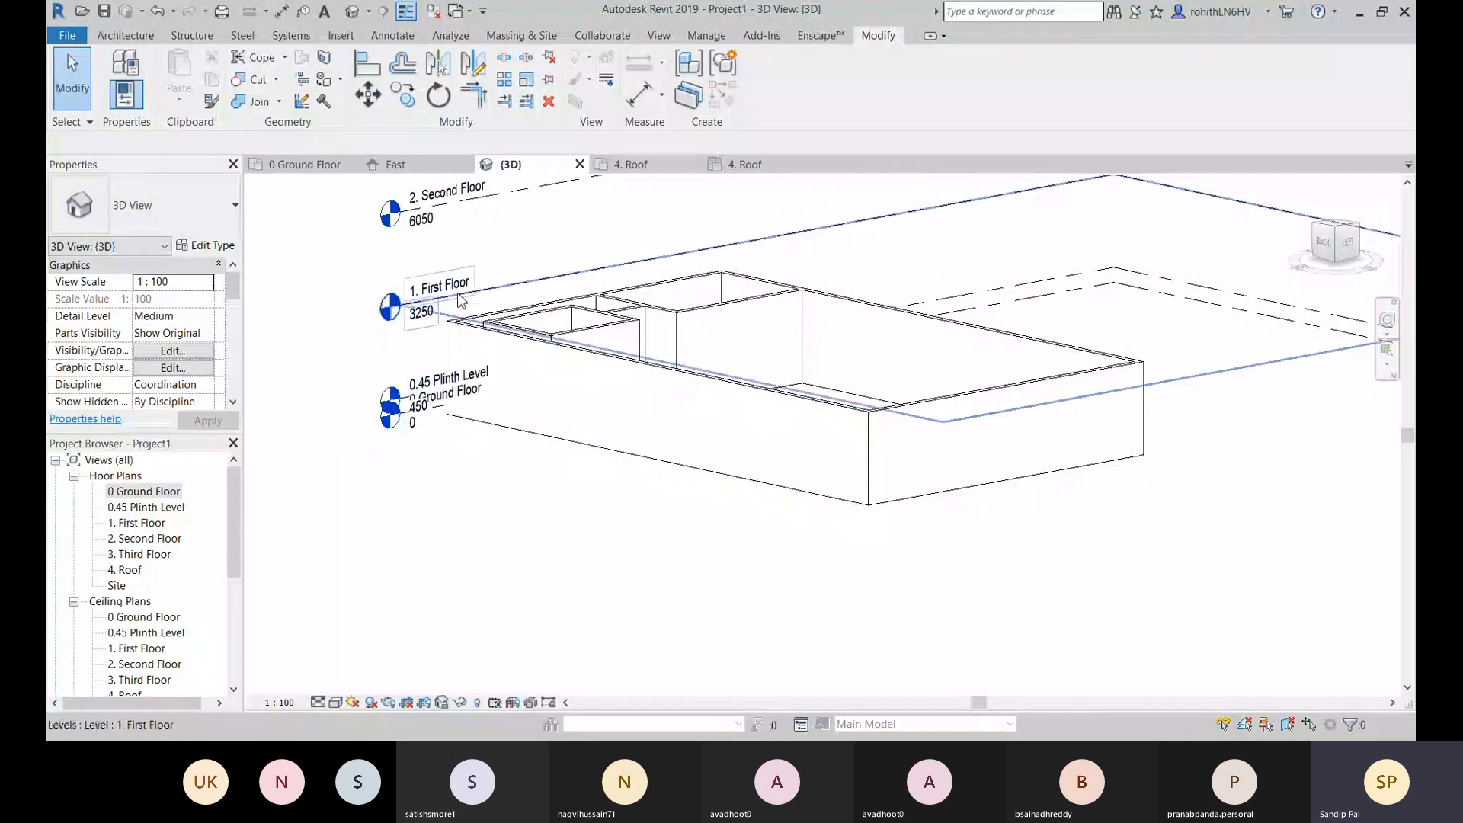
click(1026, 296)
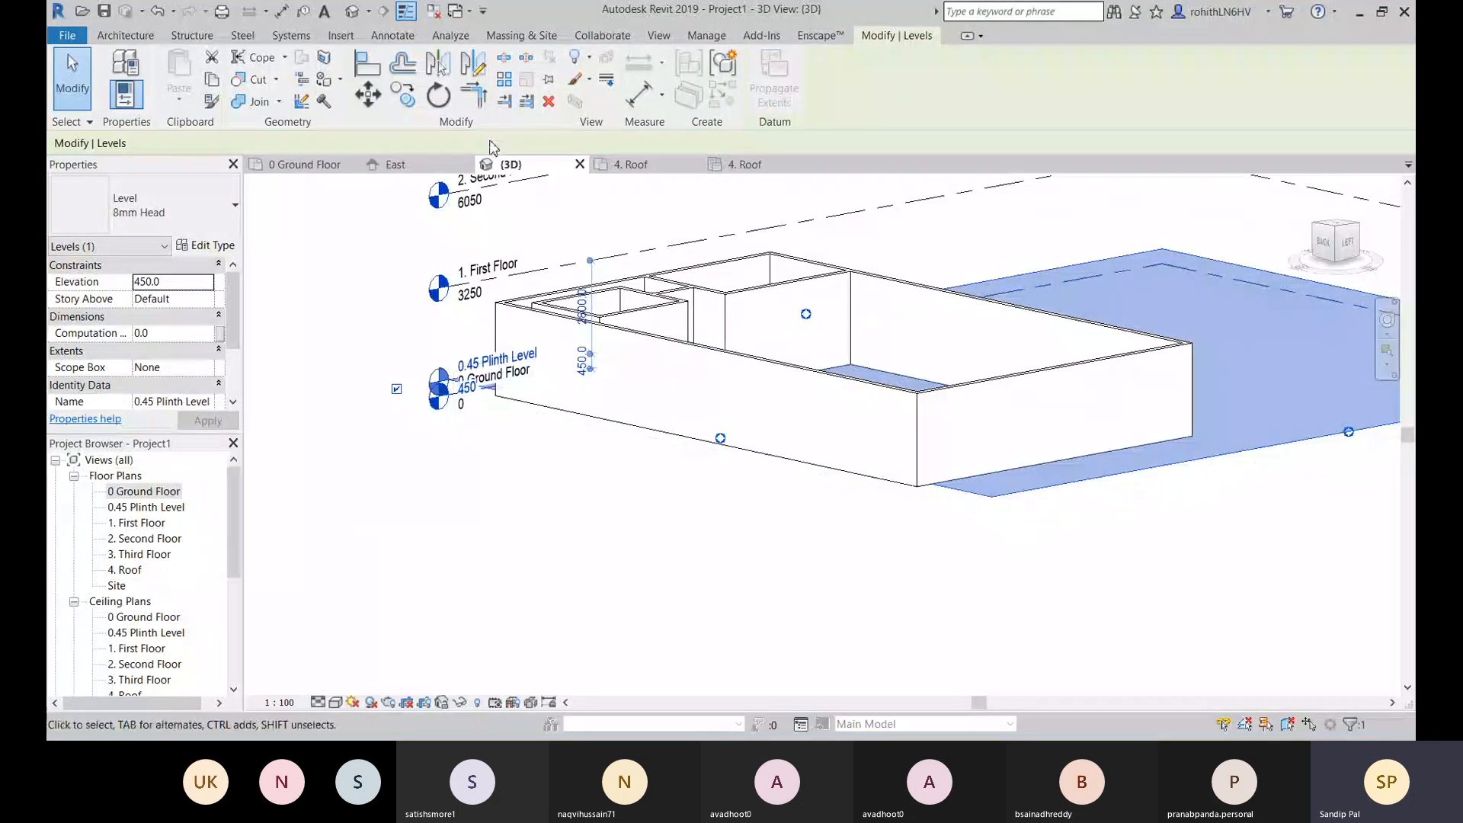
click(427, 167)
scroll(954, 427, up, 5)
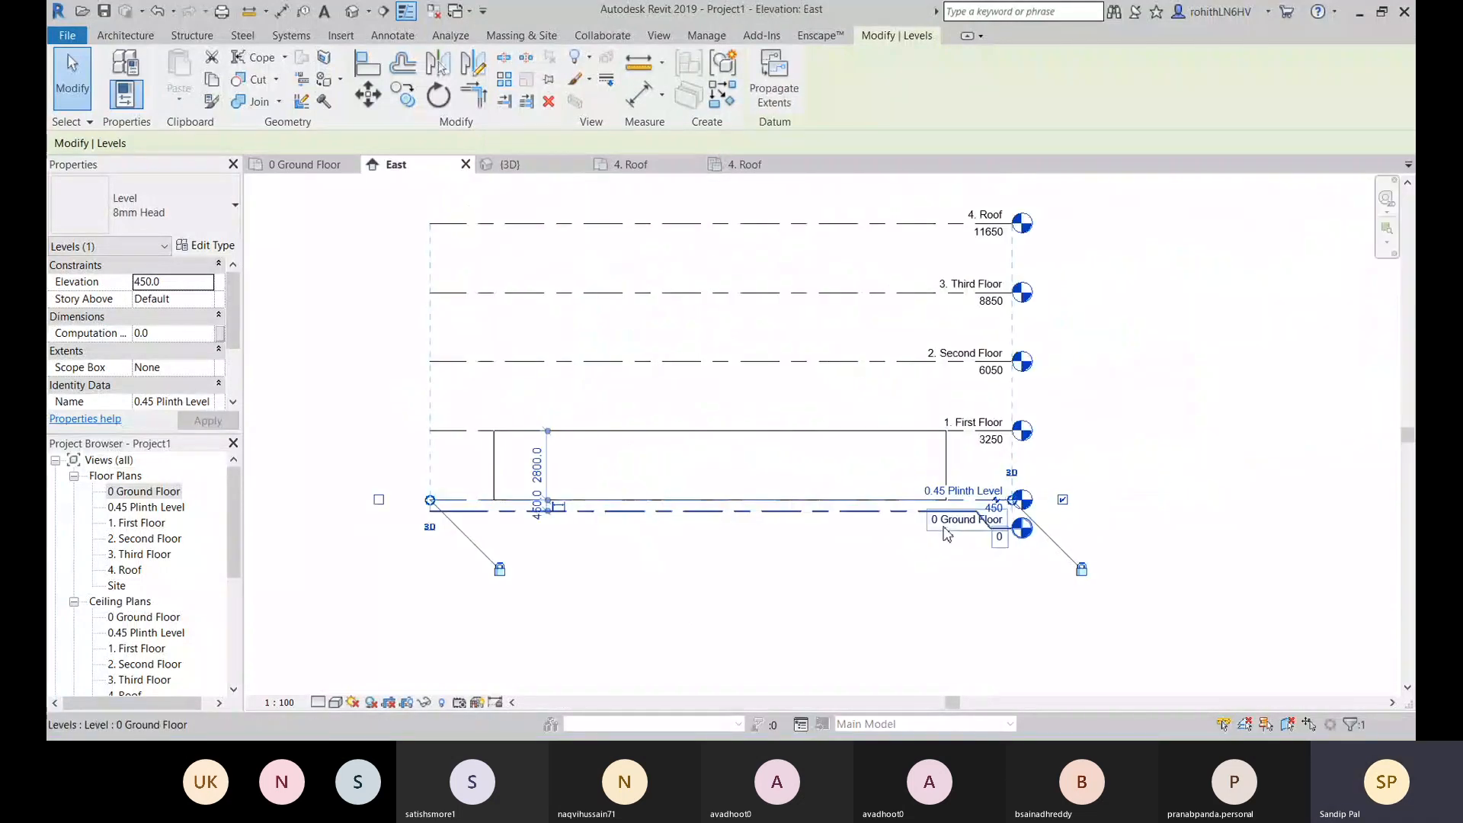
scroll(1021, 397, up, 2)
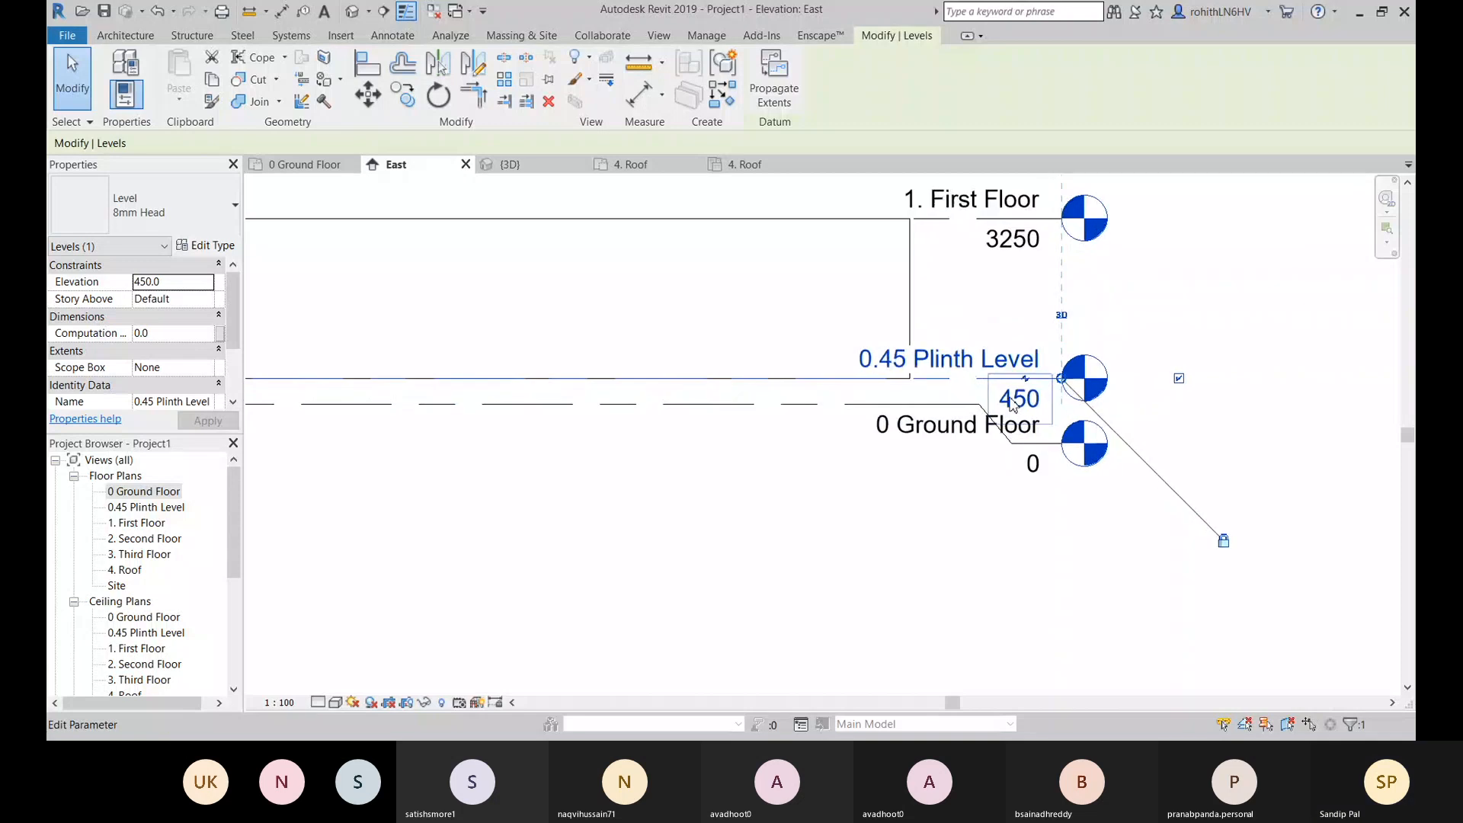
click(1013, 398)
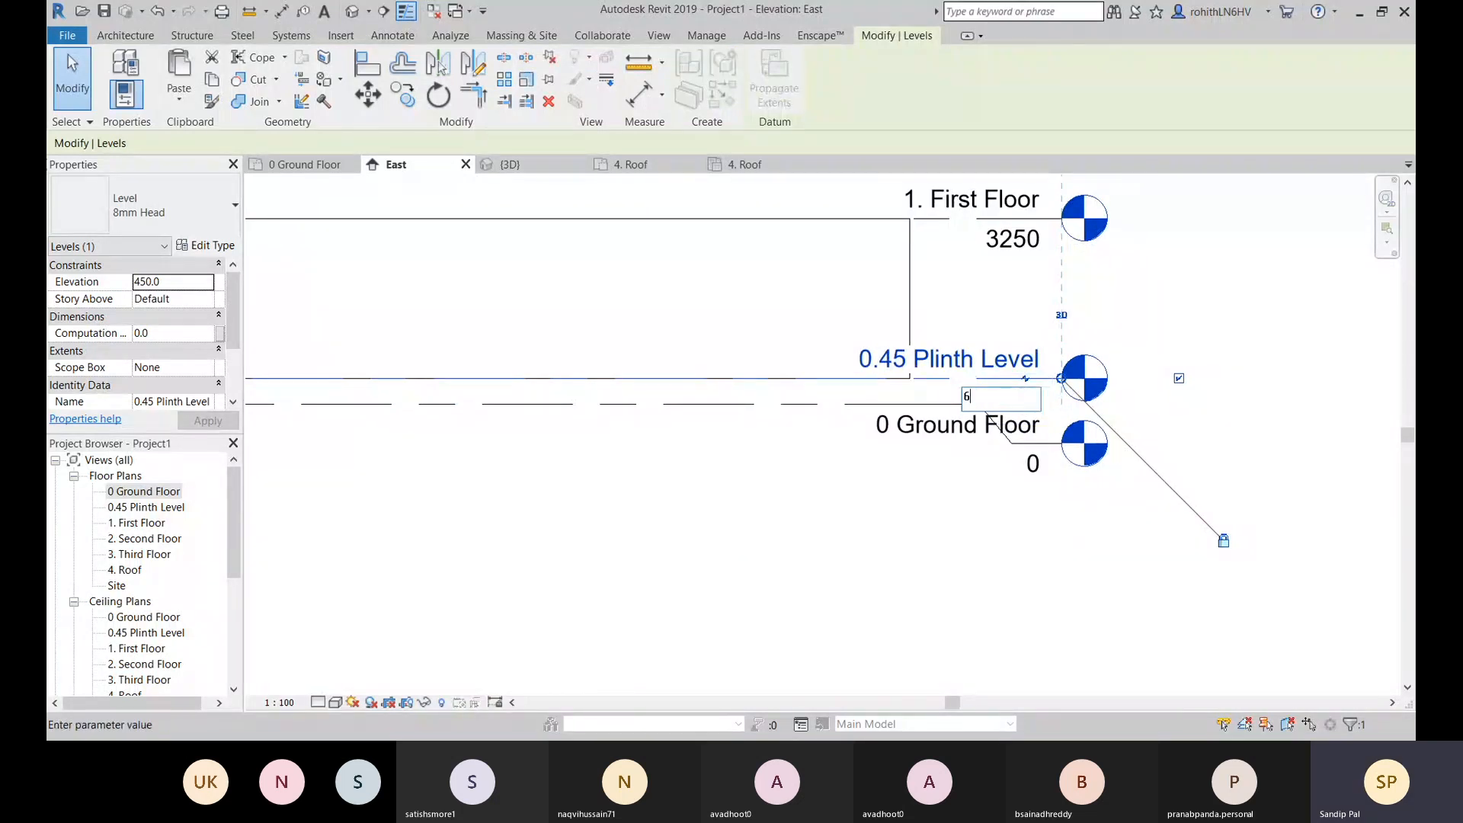
key(Return)
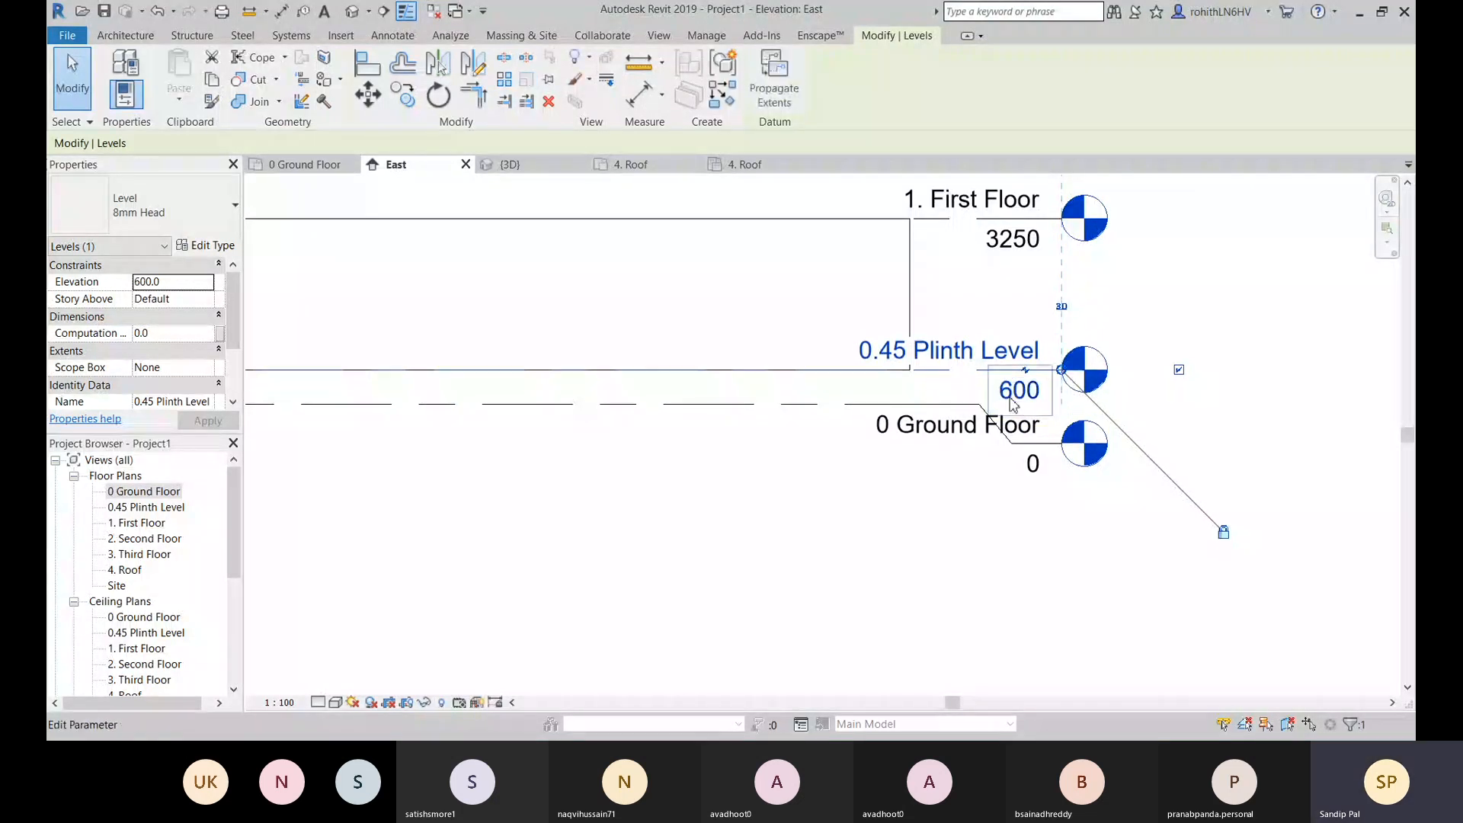
Step: Set the elevation of the 1. First Floor level to 4000
scroll(893, 345, down, 2)
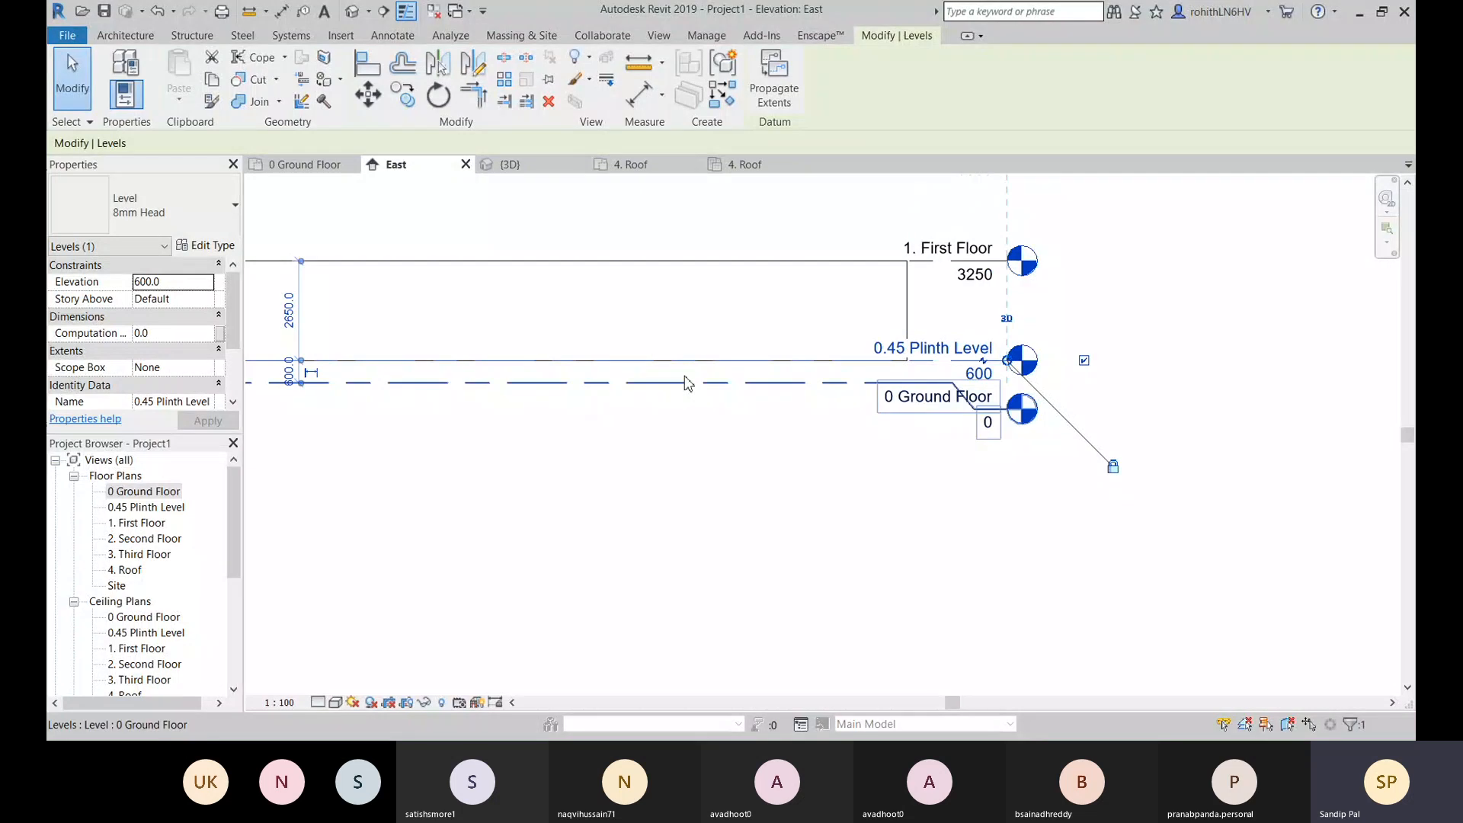
middle_drag(684, 382, 846, 391)
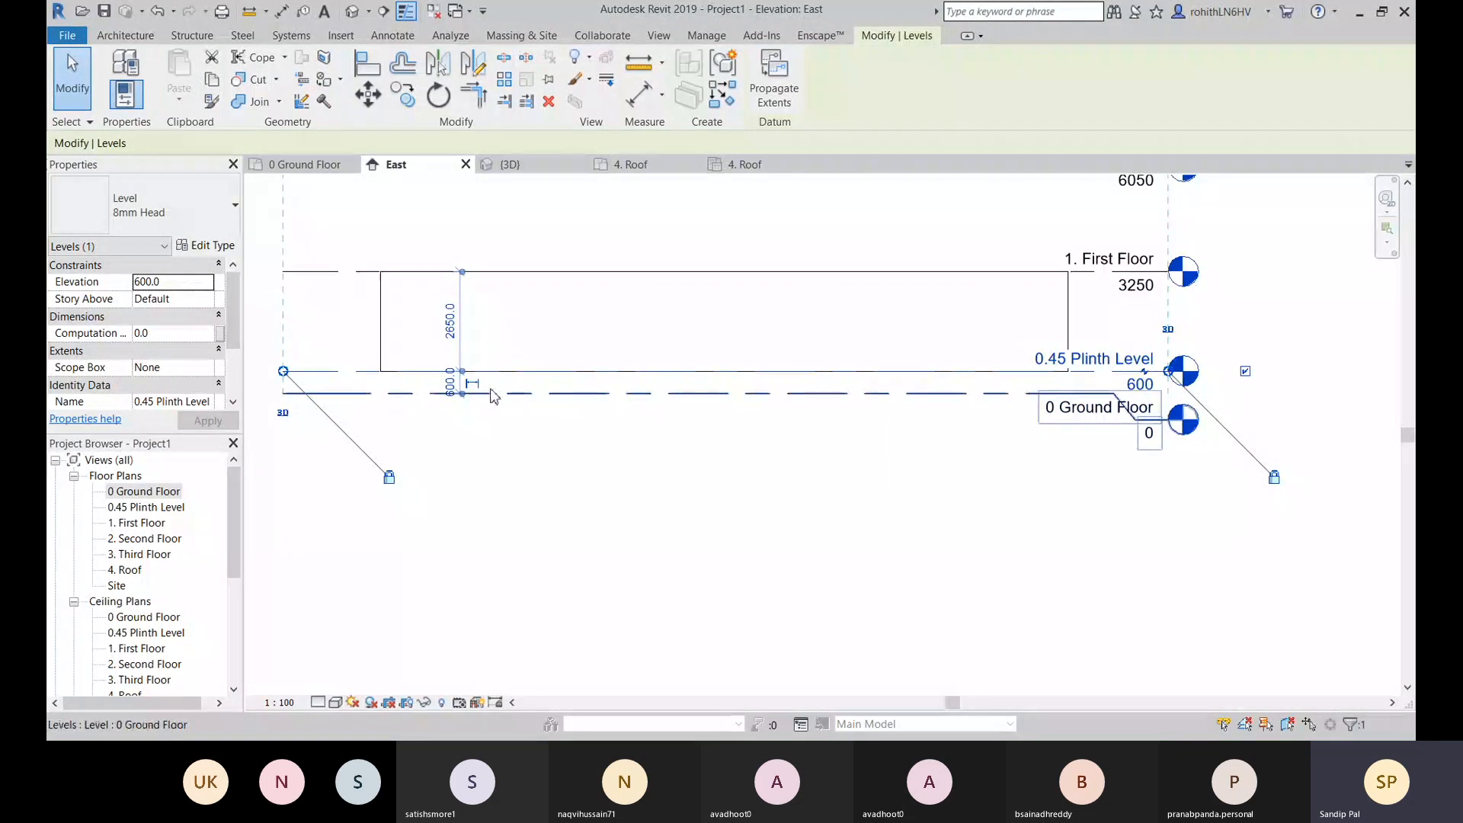
click(1129, 295)
click(1134, 289)
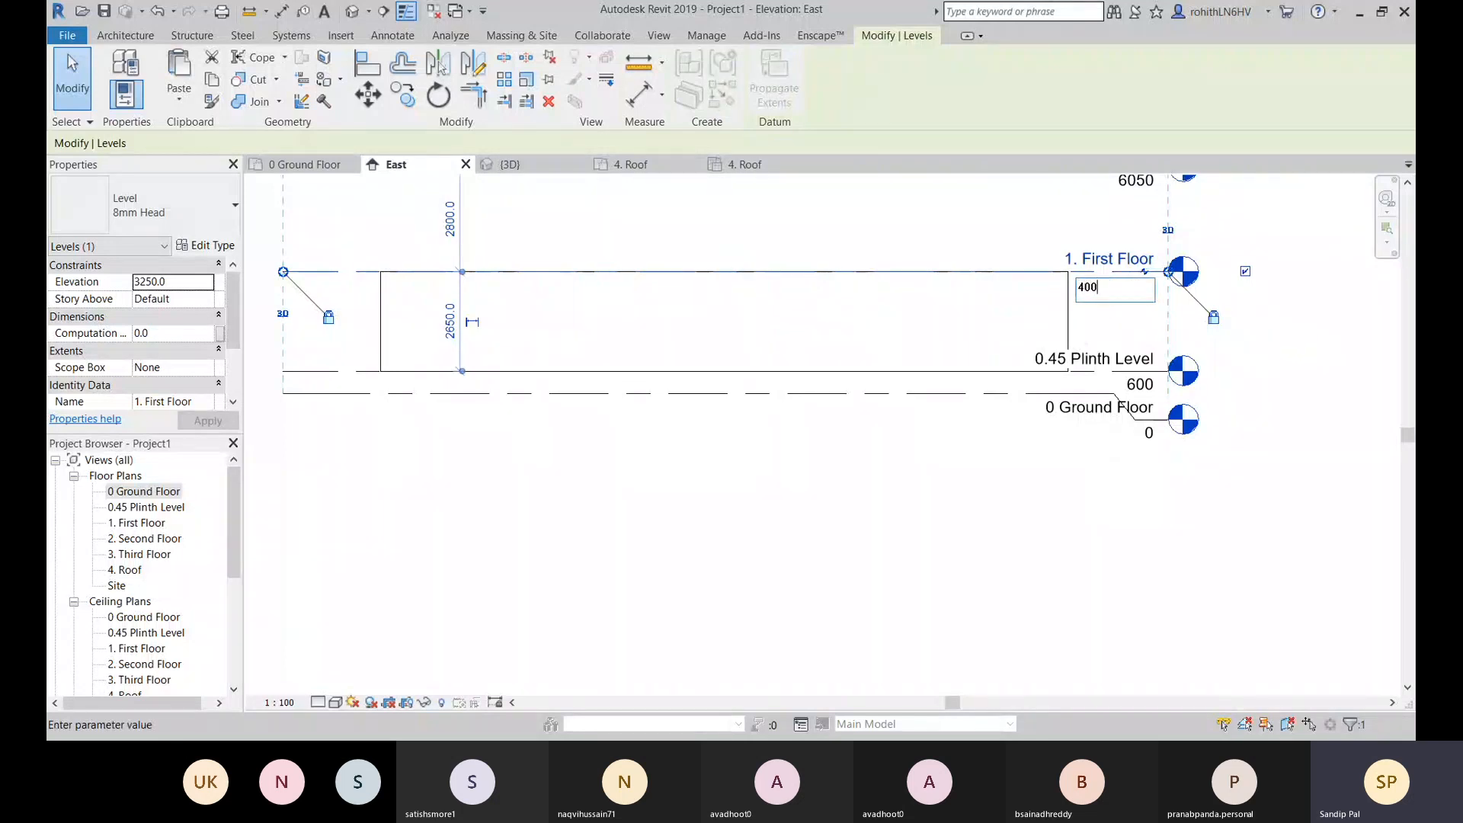
key(Return)
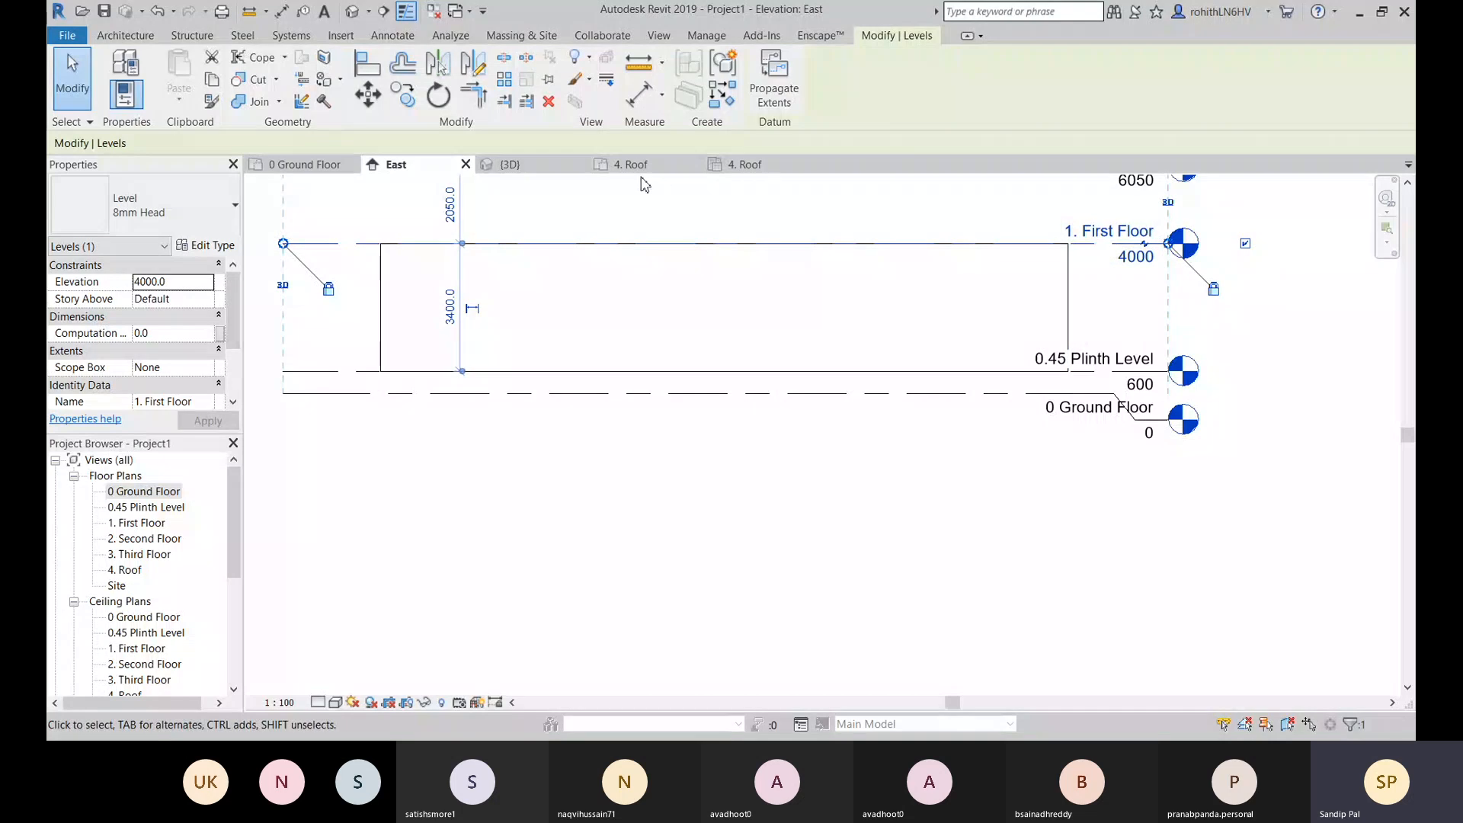
Step: Return to the 3D view and compare the walls' base and top with the adjusted plinth and first-floor levels
click(509, 164)
shift+middle_drag(889, 290, 737, 450)
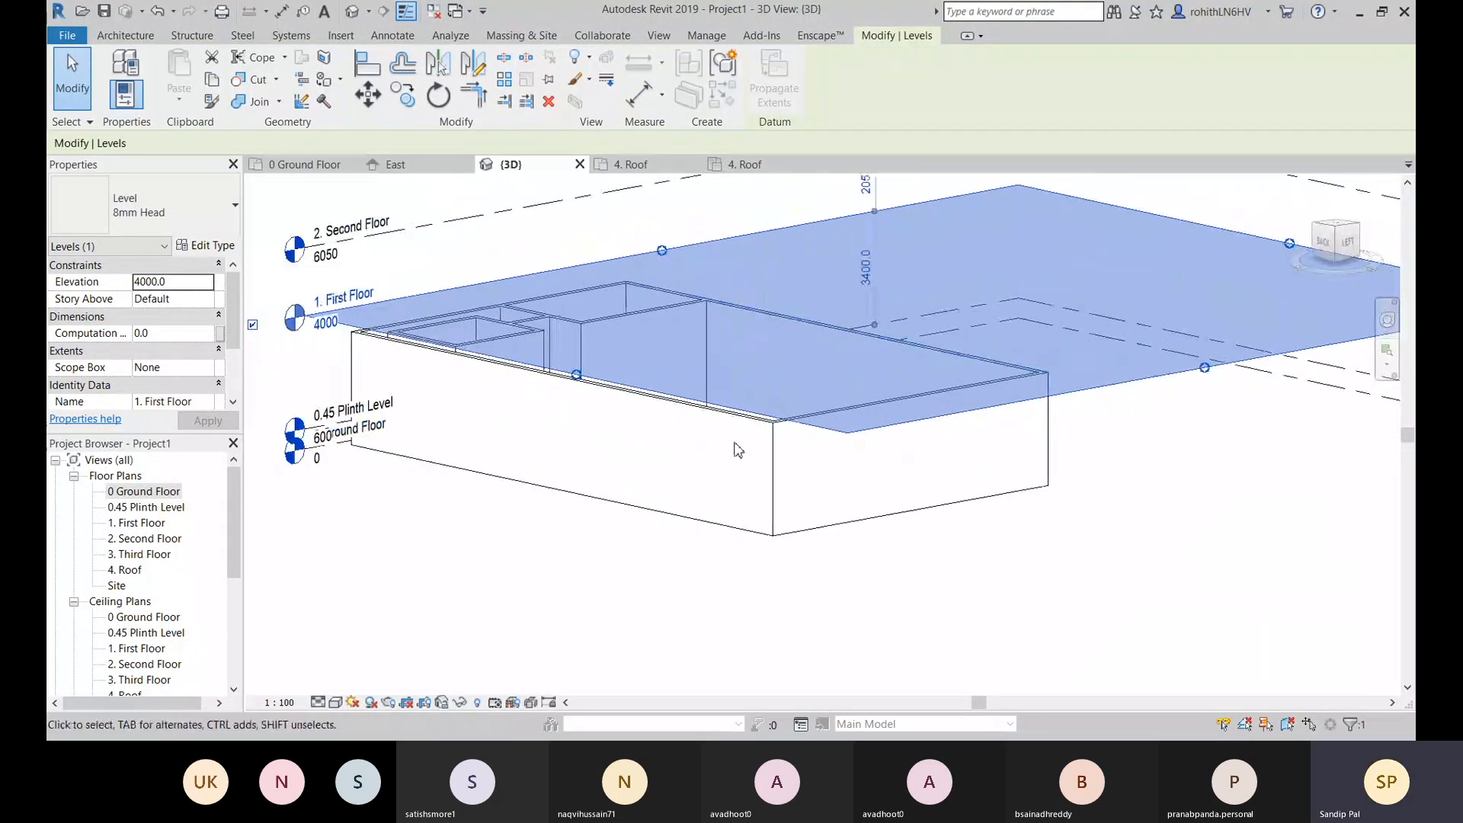
key(alt)
middle_drag(472, 417, 494, 424)
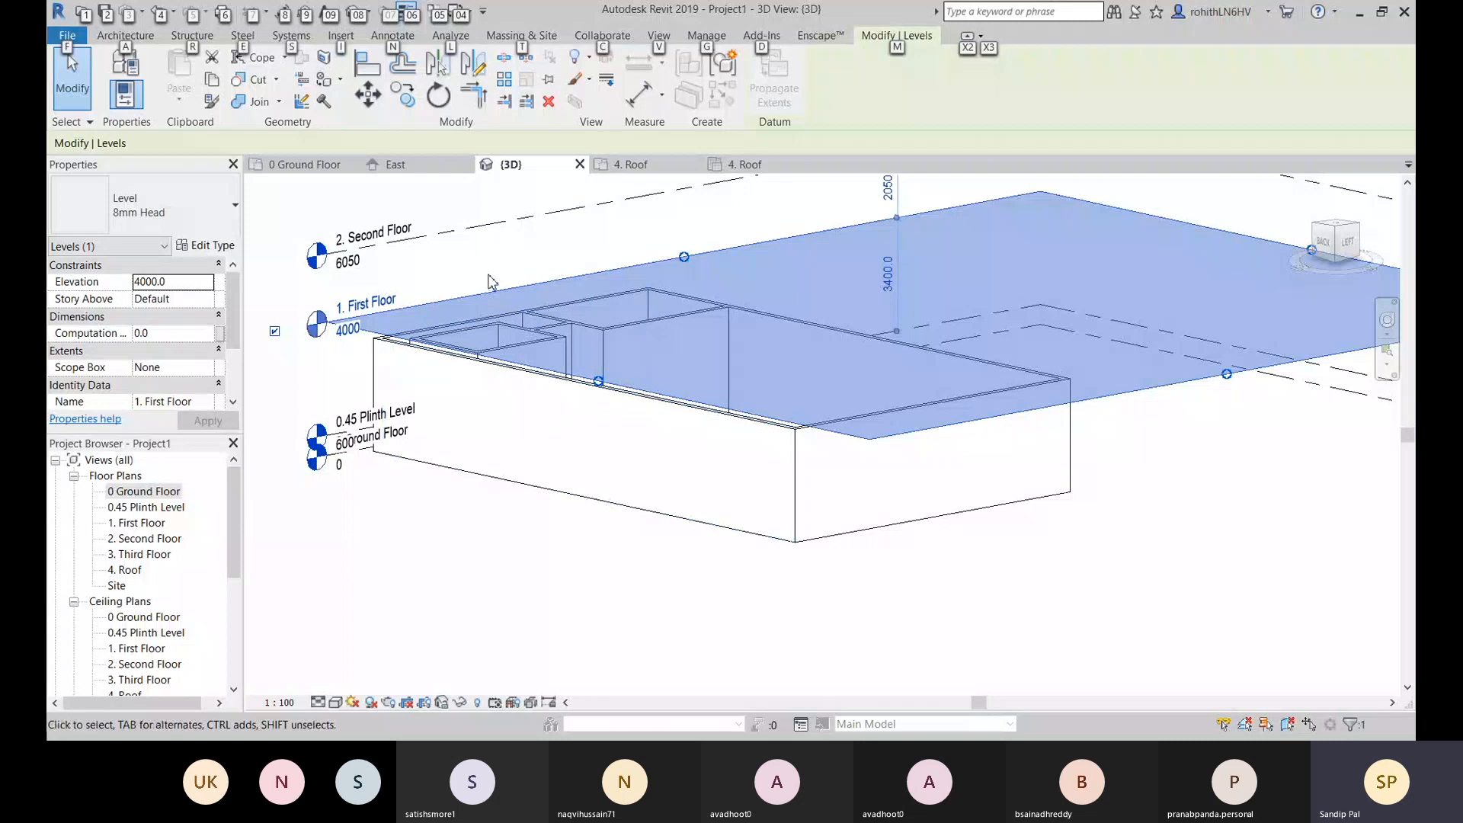
click(851, 573)
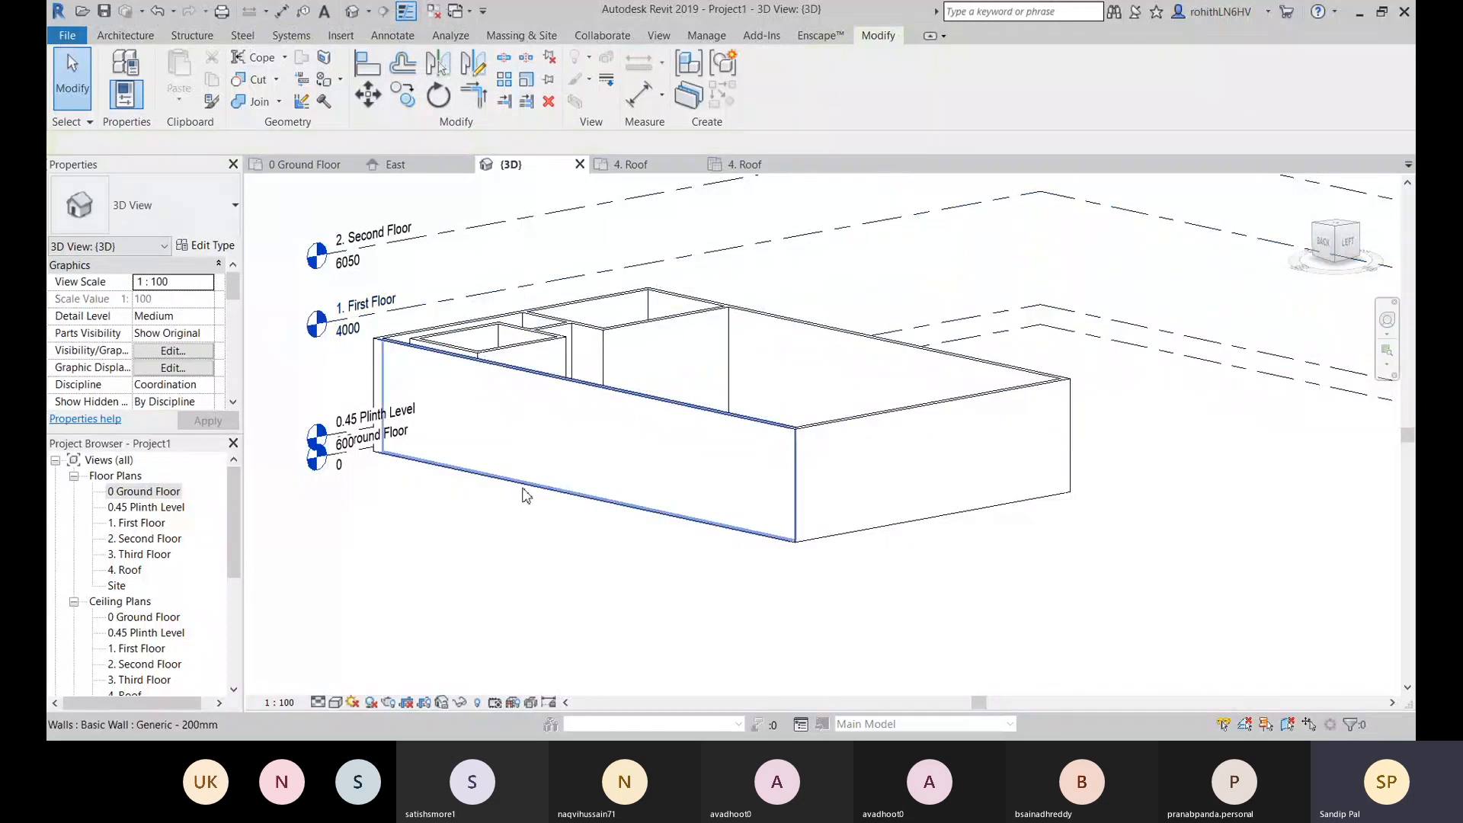